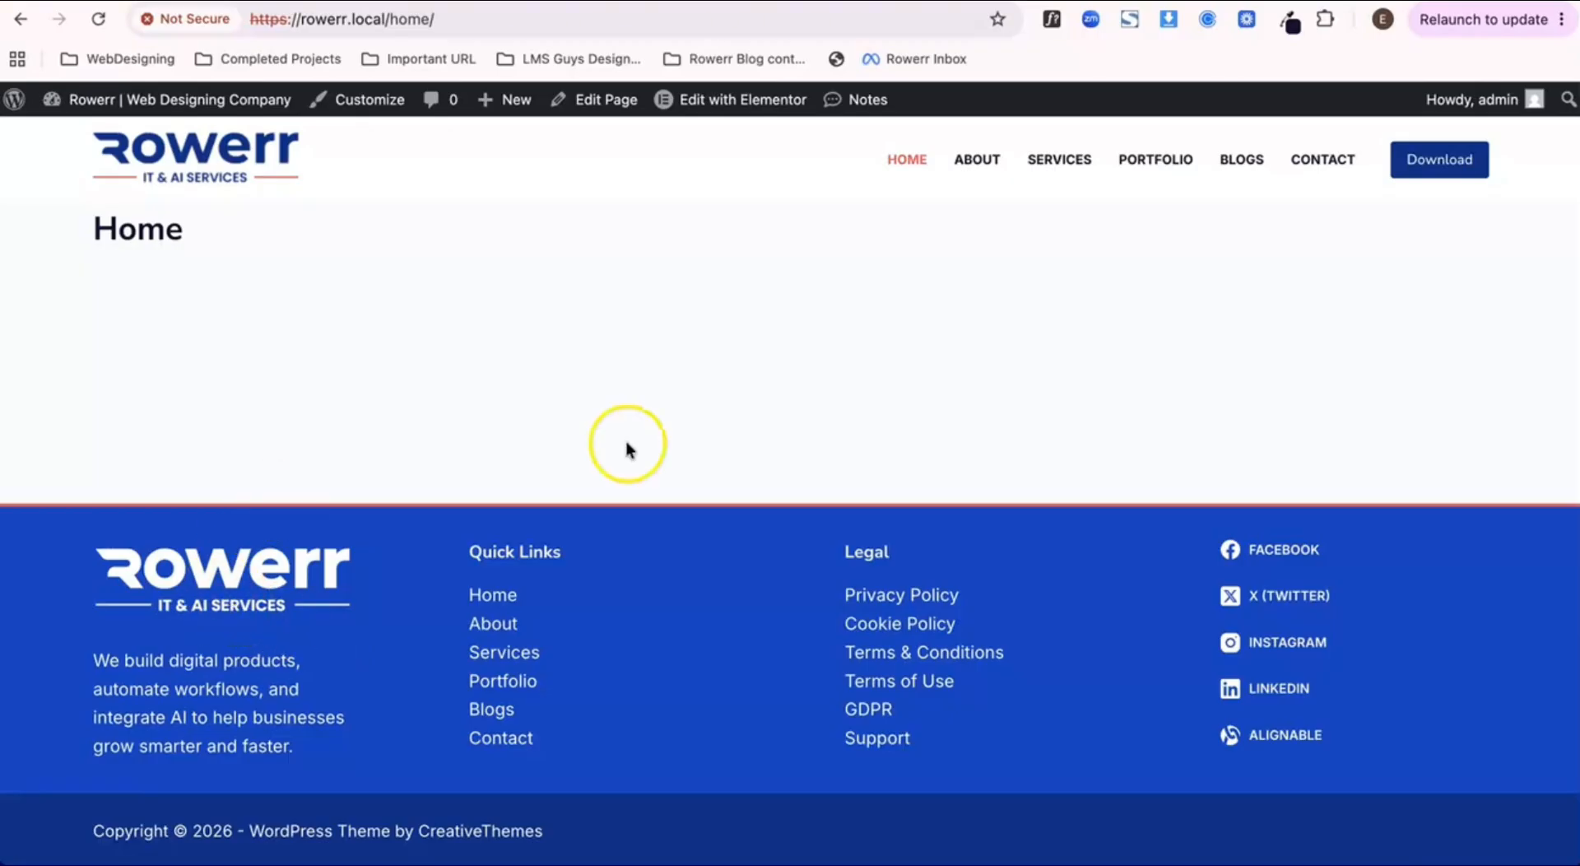
# Step: Open the Home page in the Elementor editor and bring up its page settings
pyautogui.click(606, 101)
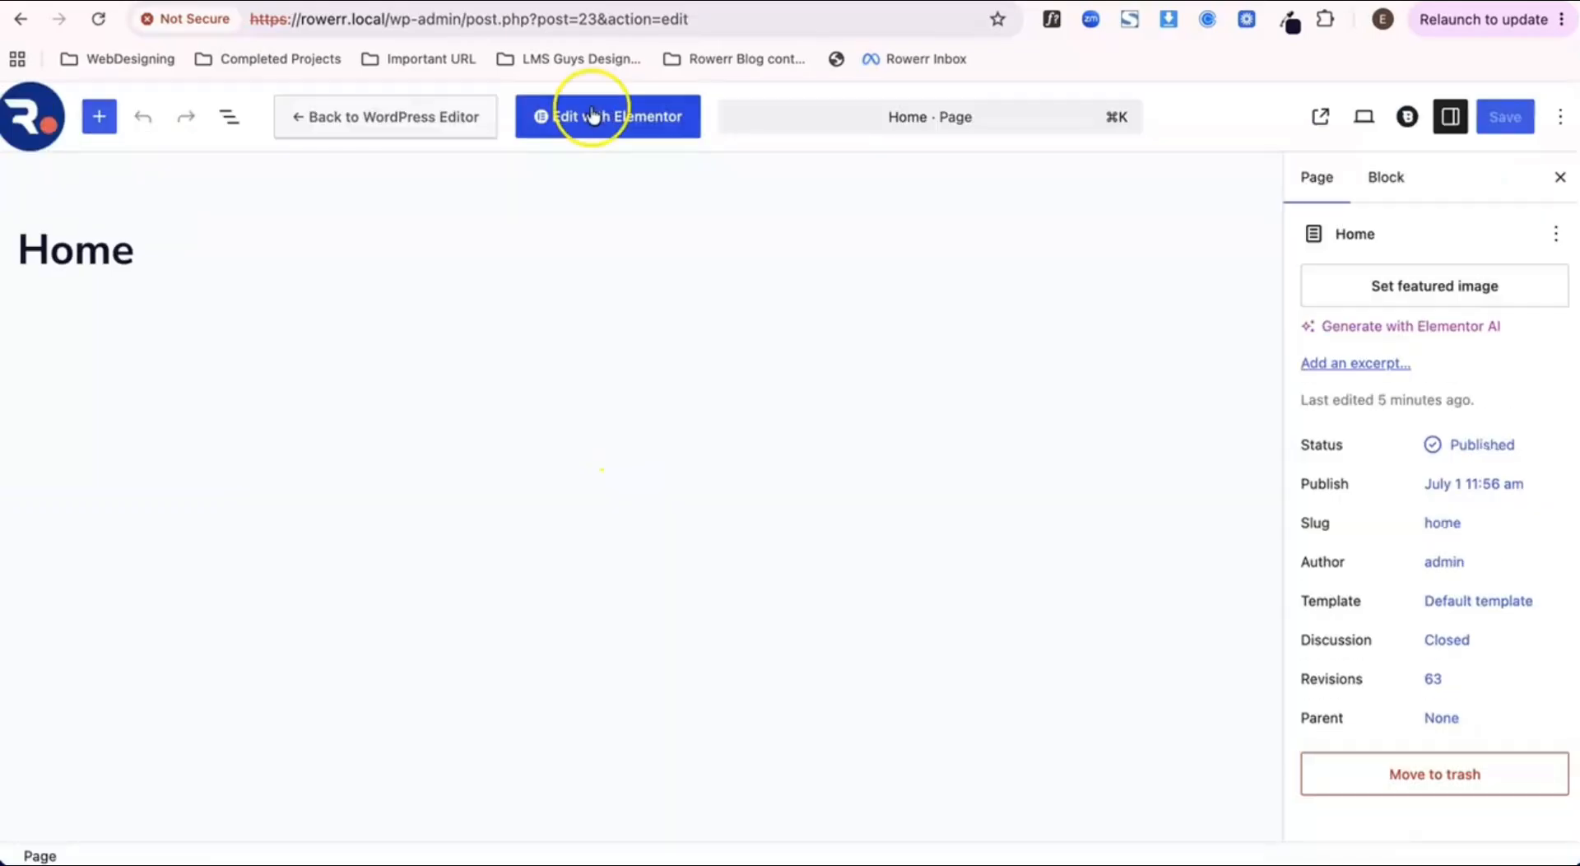
pyautogui.click(605, 119)
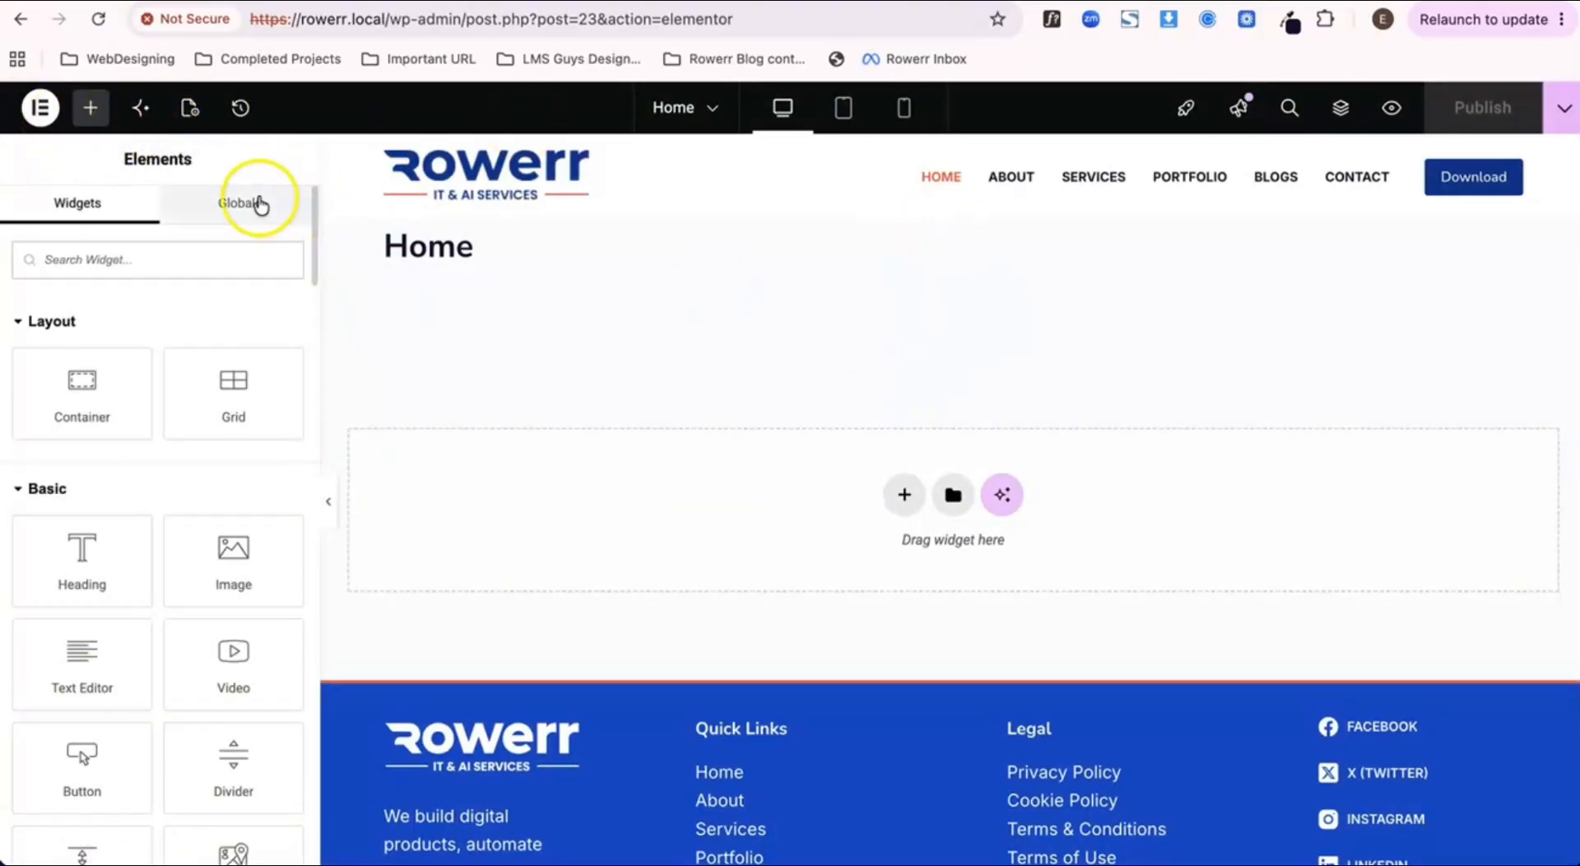
pyautogui.click(188, 115)
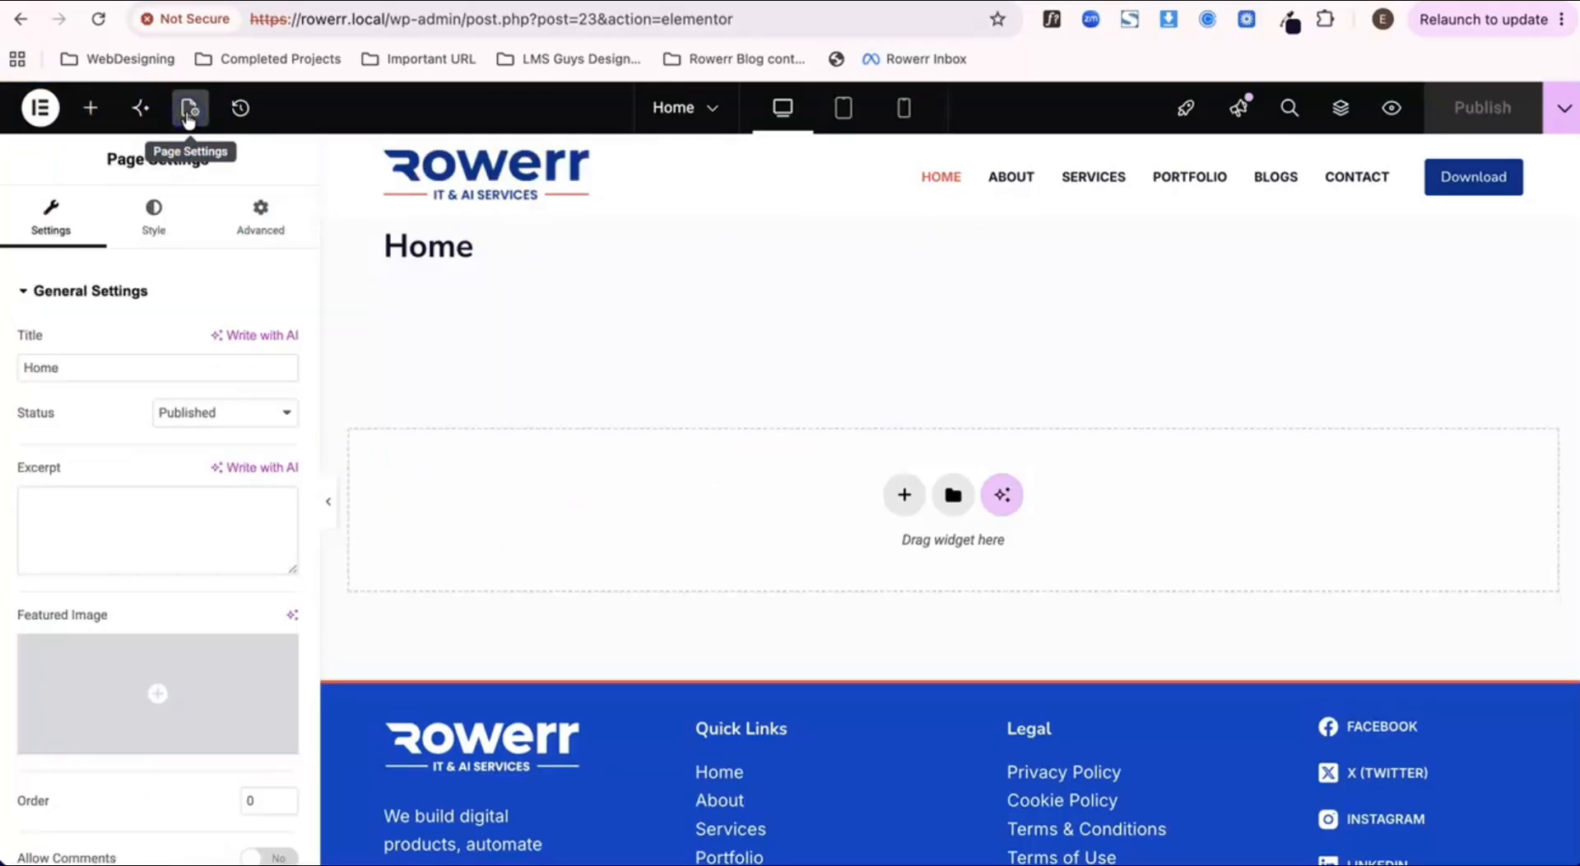
# Step: Set the Home page's layout to Elementor Full Width and publish the change
pyautogui.click(137, 363)
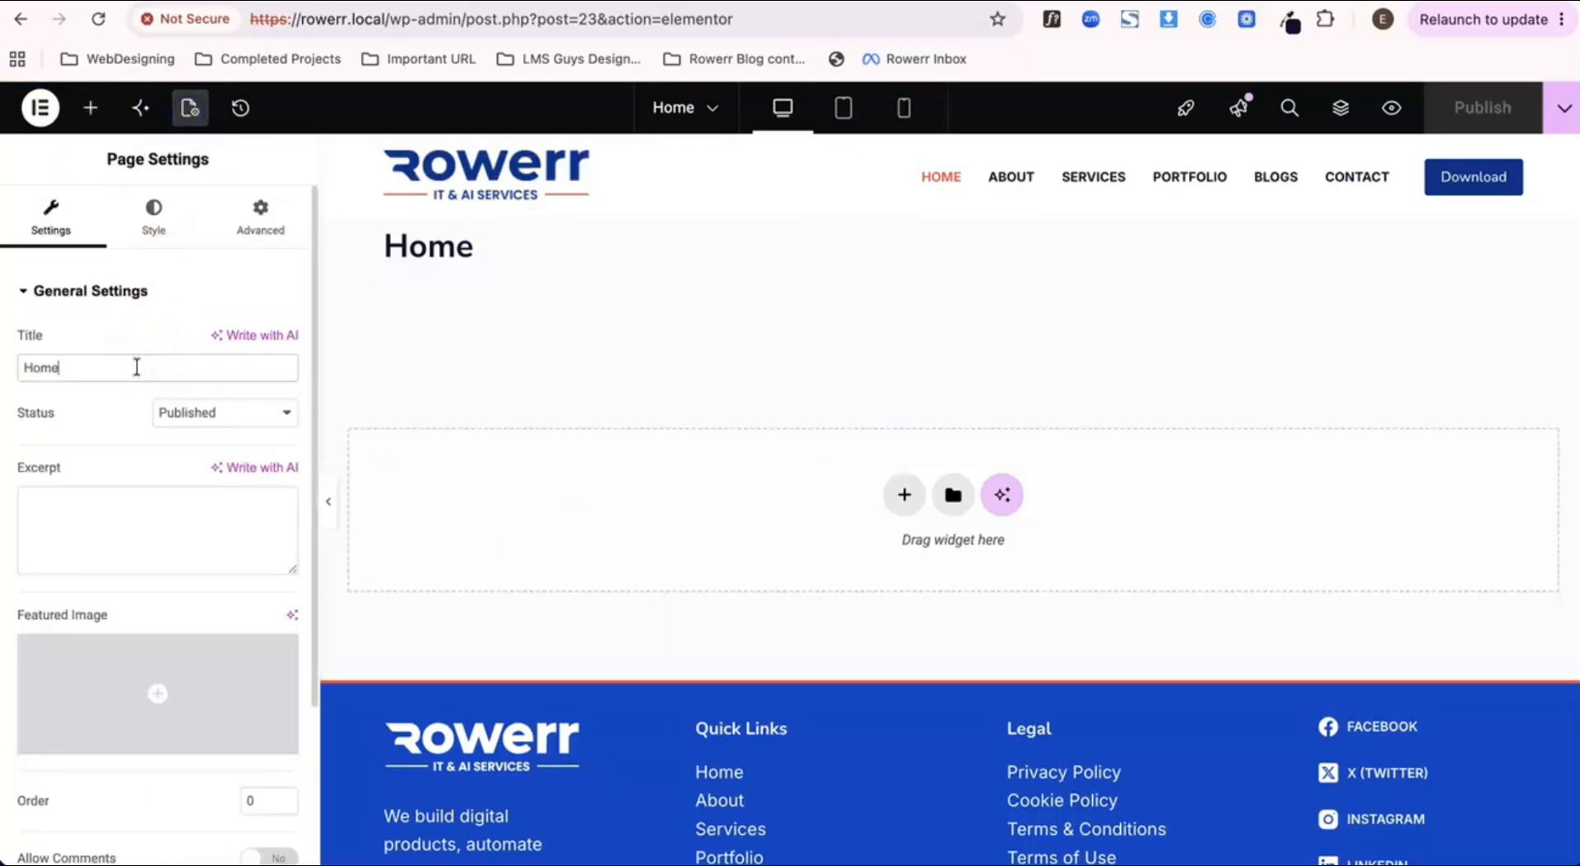
pyautogui.scroll(-3, 136, 367)
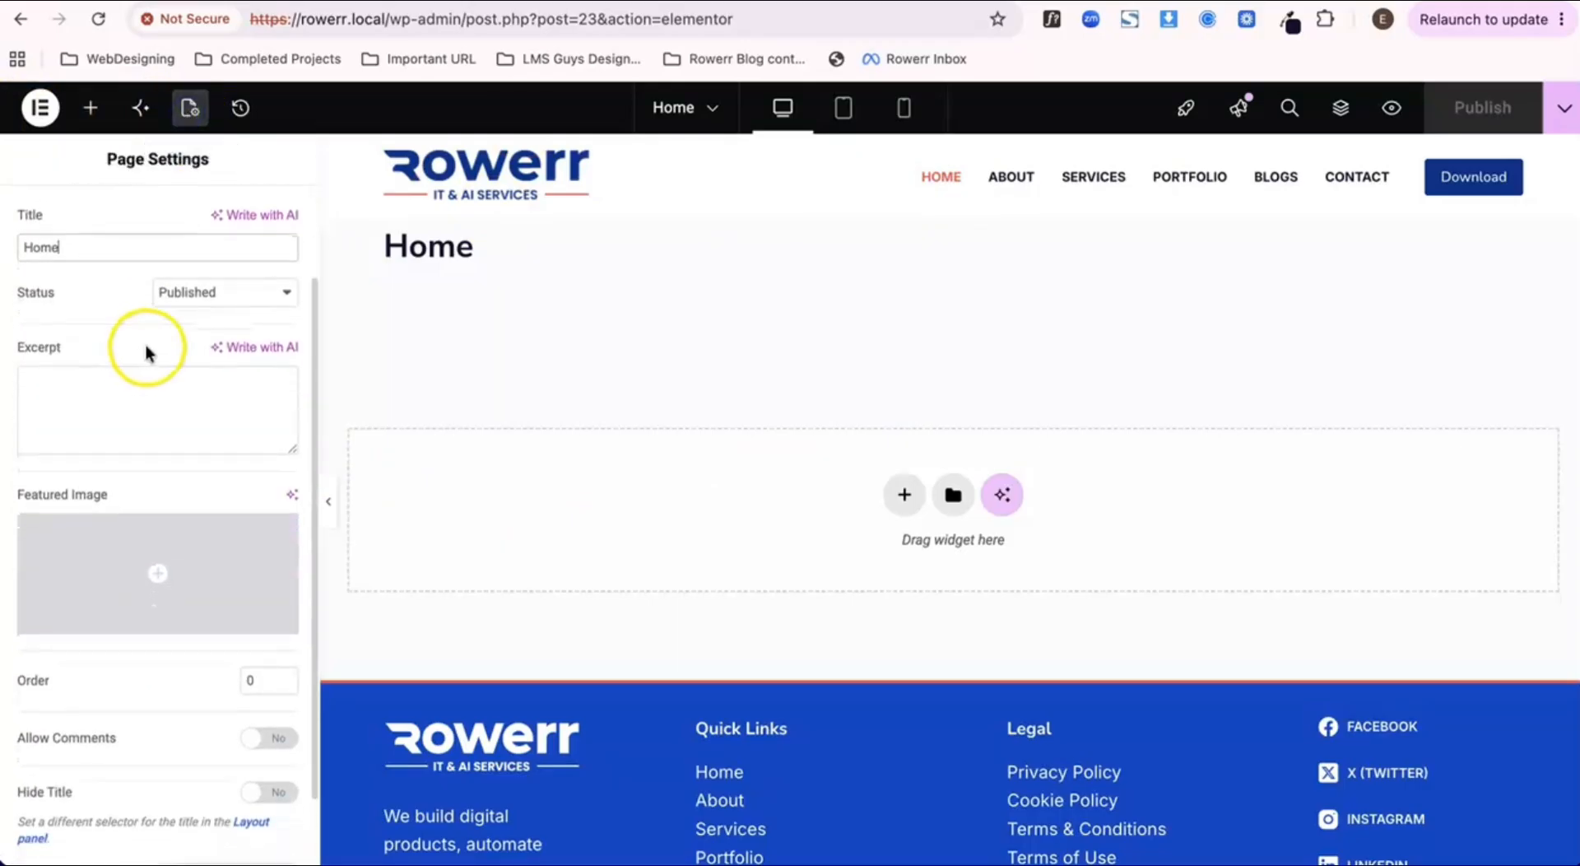
pyautogui.scroll(-2, 165, 395)
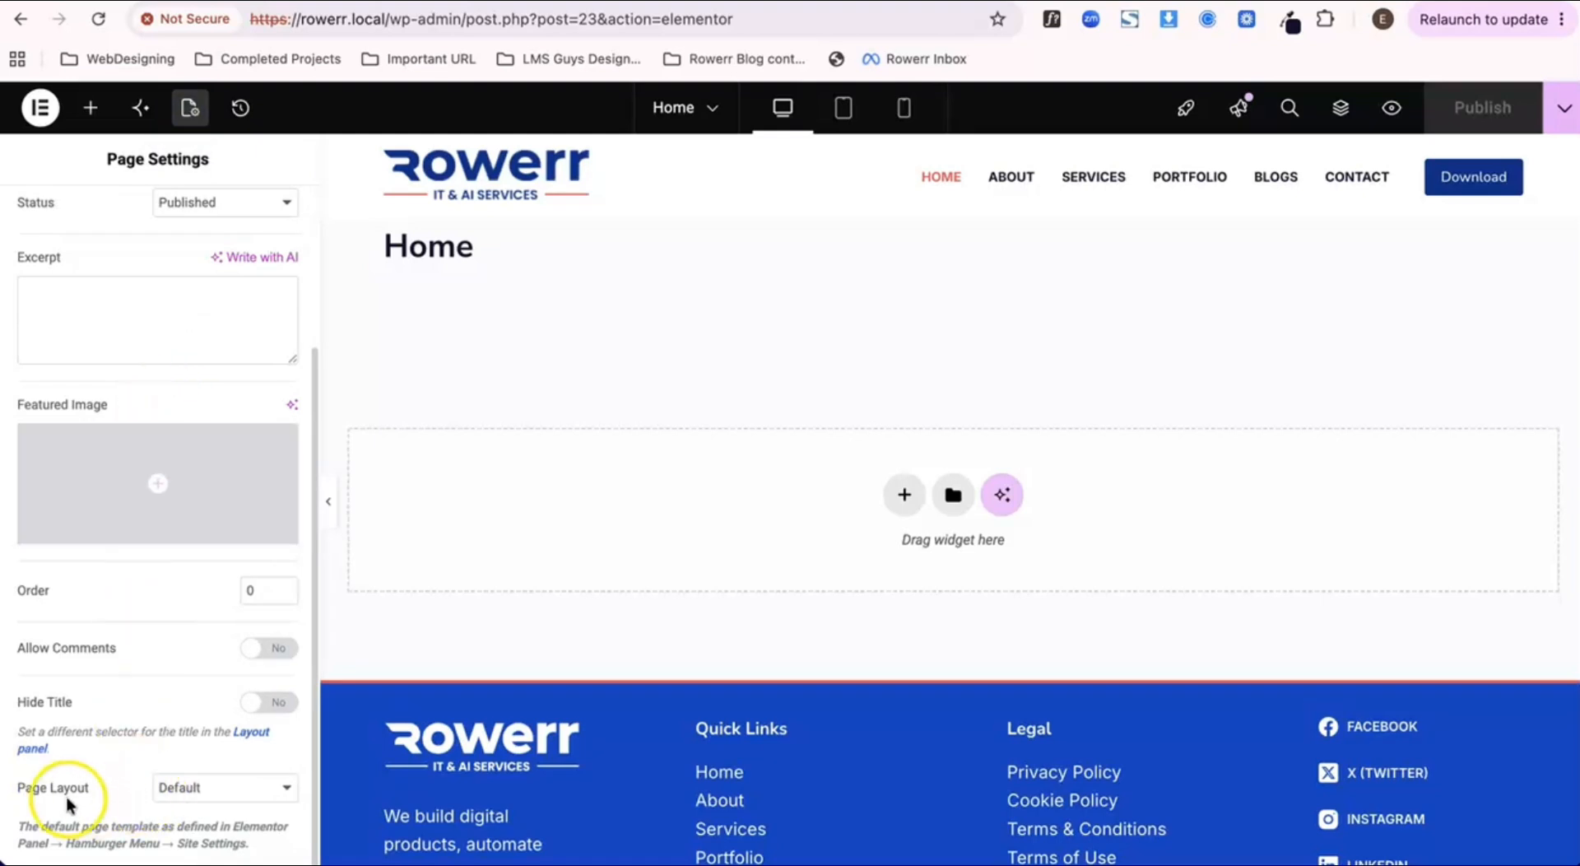
pyautogui.click(244, 792)
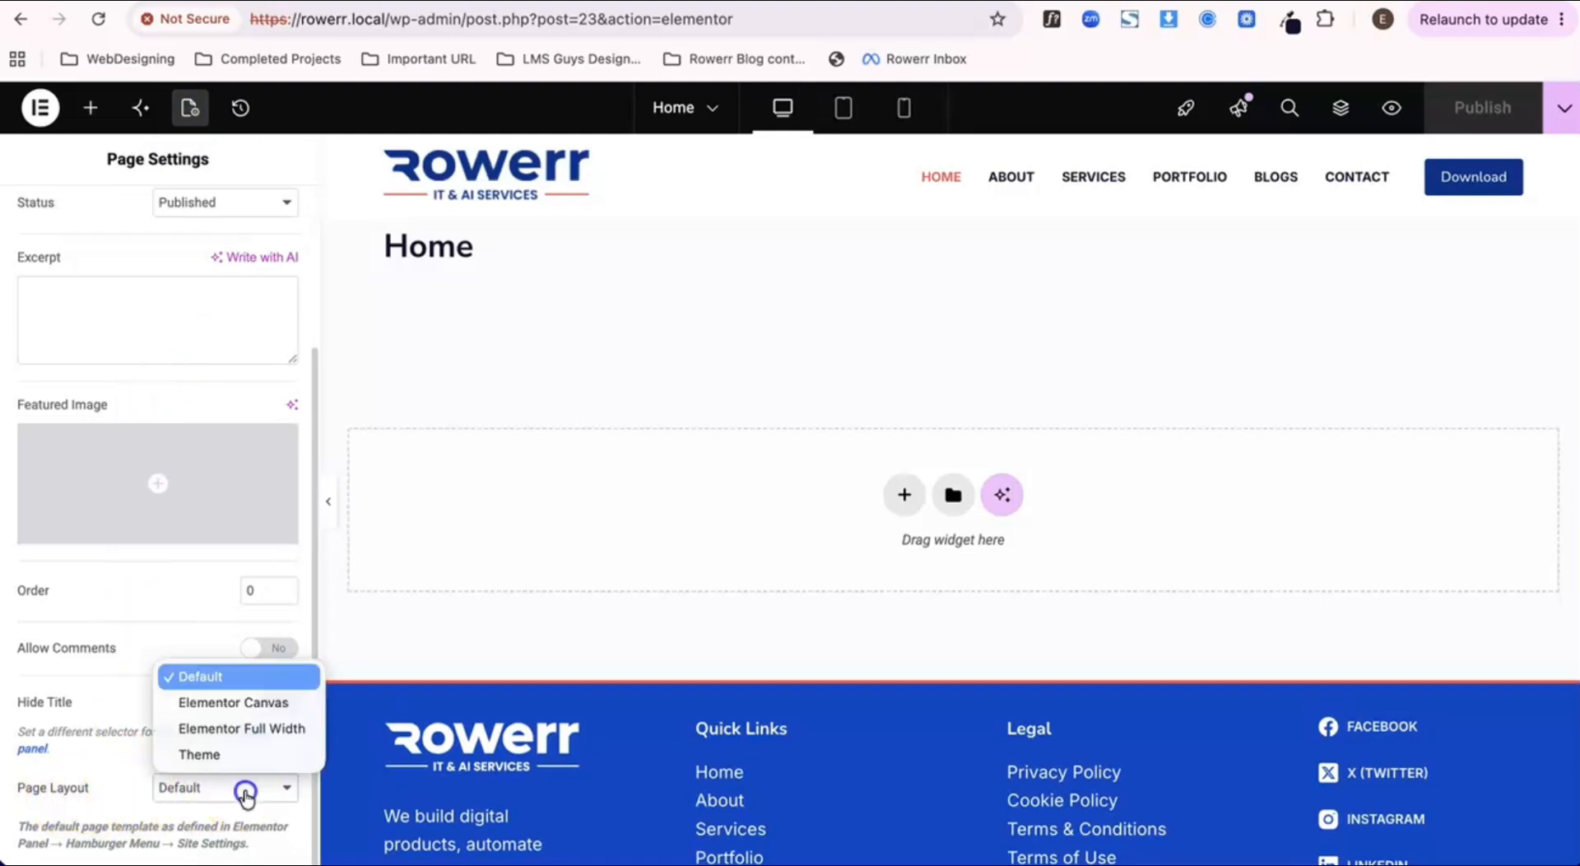
pyautogui.click(247, 730)
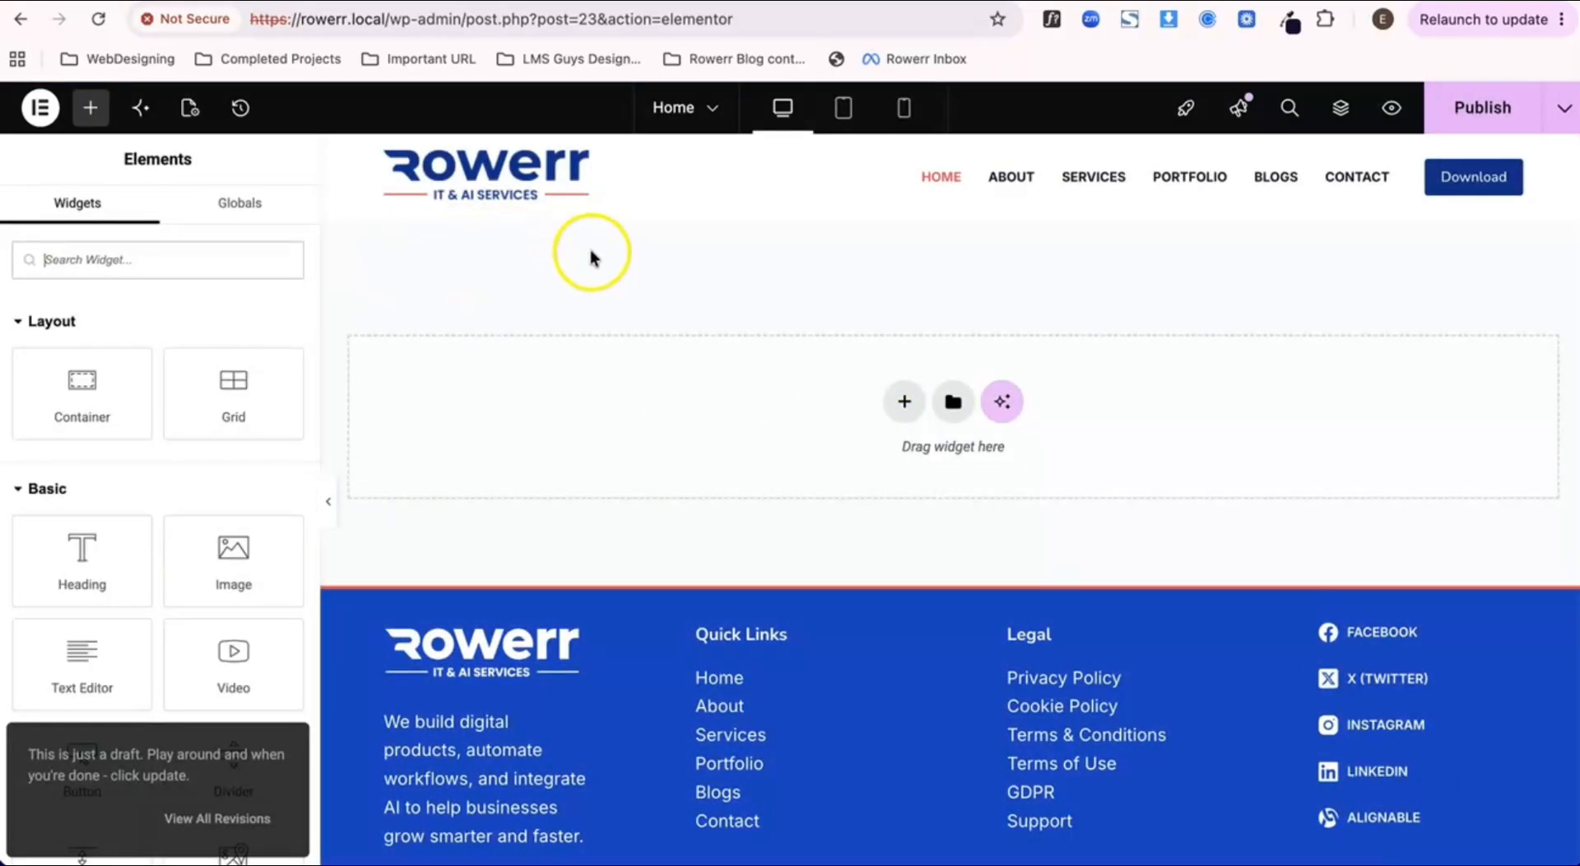
pyautogui.click(1492, 130)
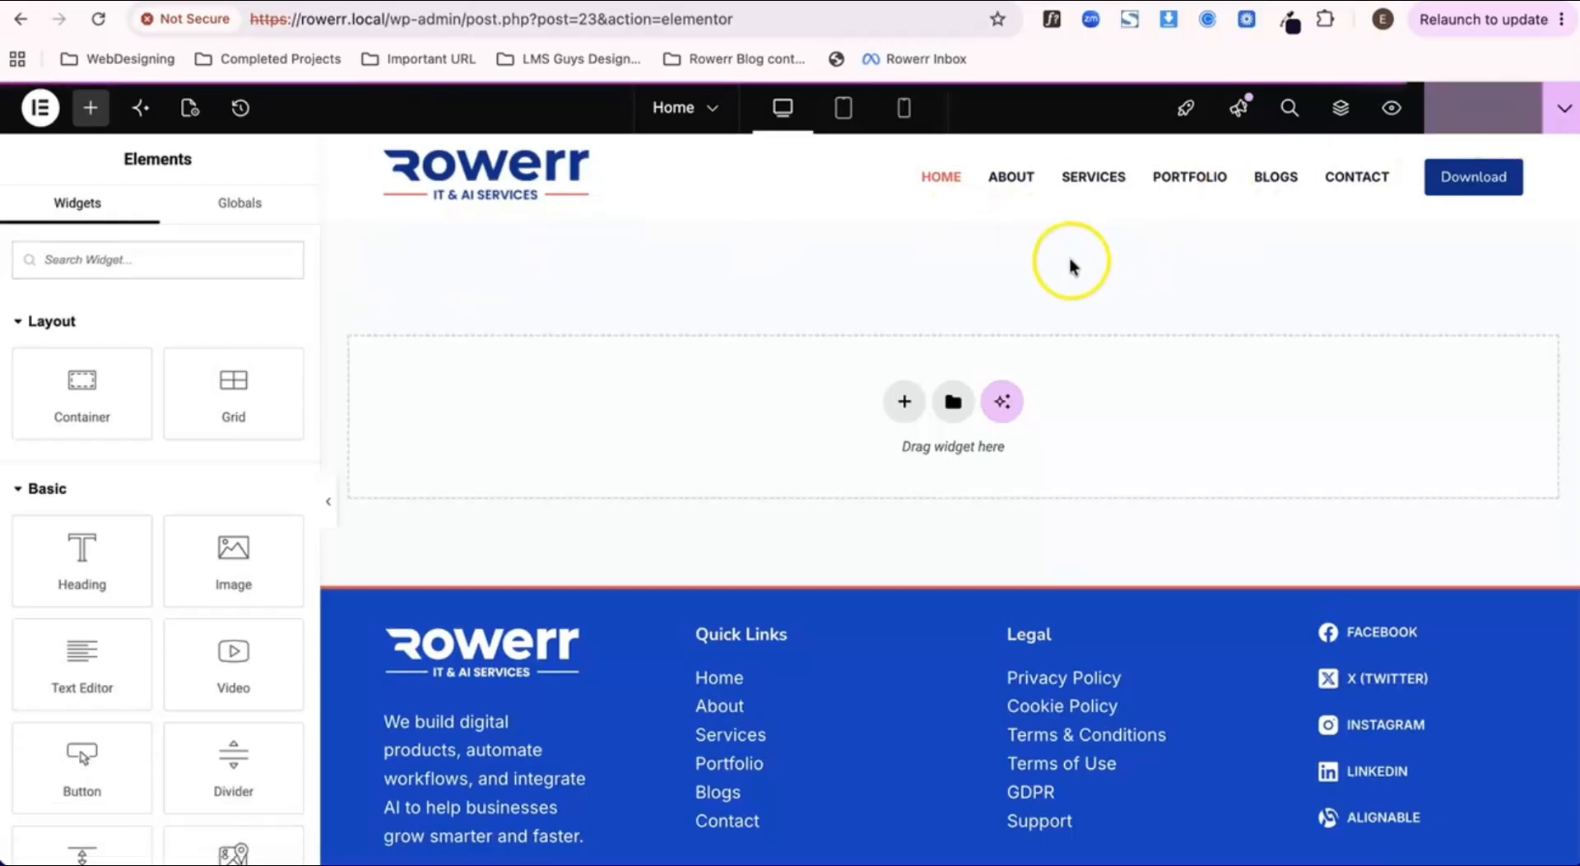
# Step: Open the site-wide Global Fonts settings and turn on Show global settings
pyautogui.click(39, 107)
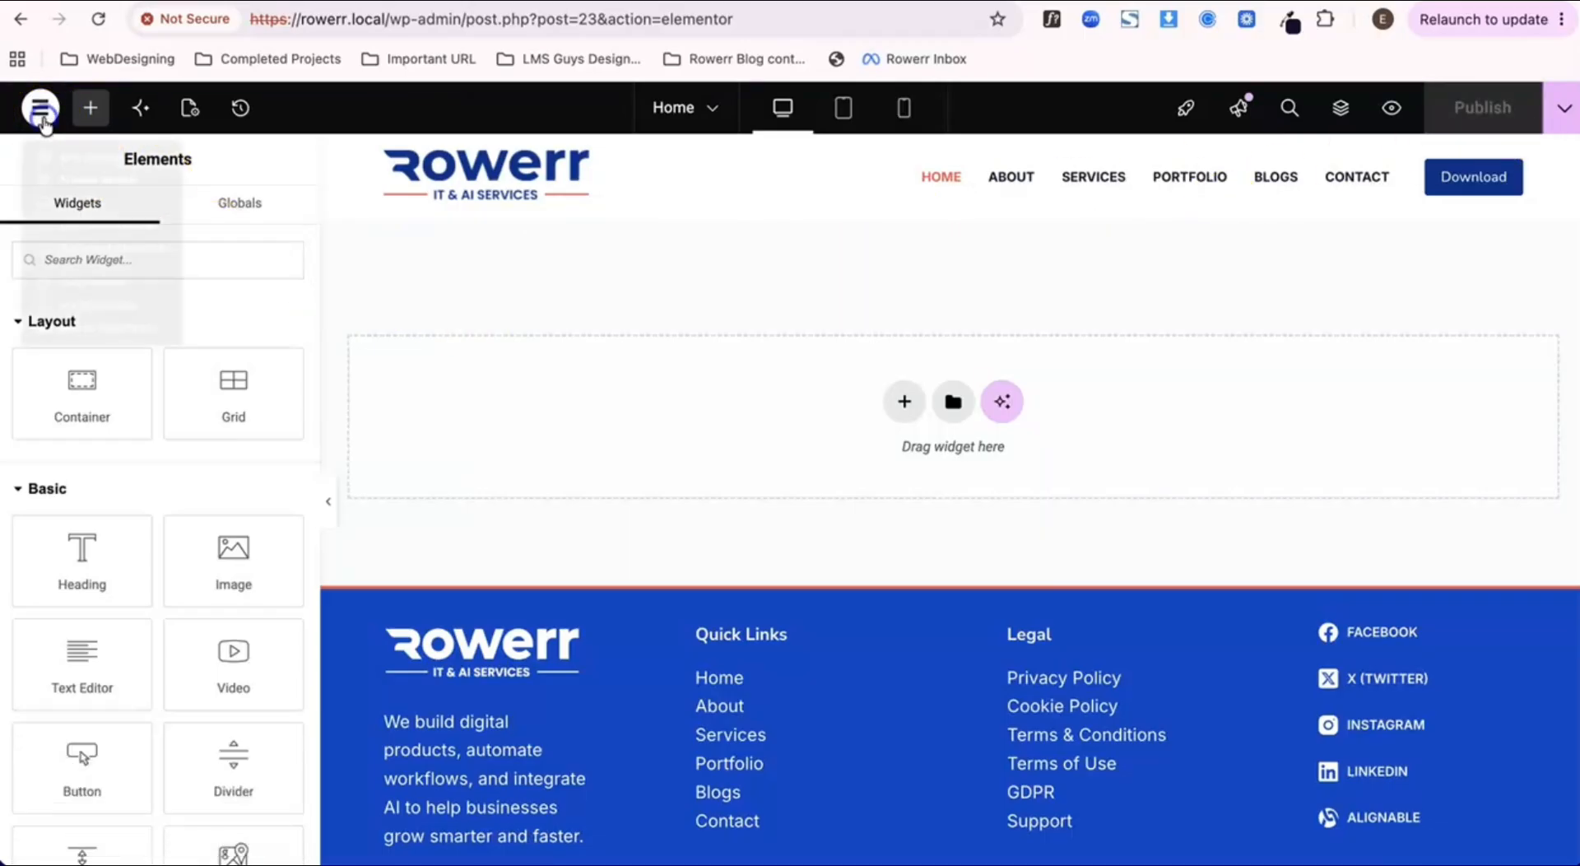
pyautogui.click(91, 165)
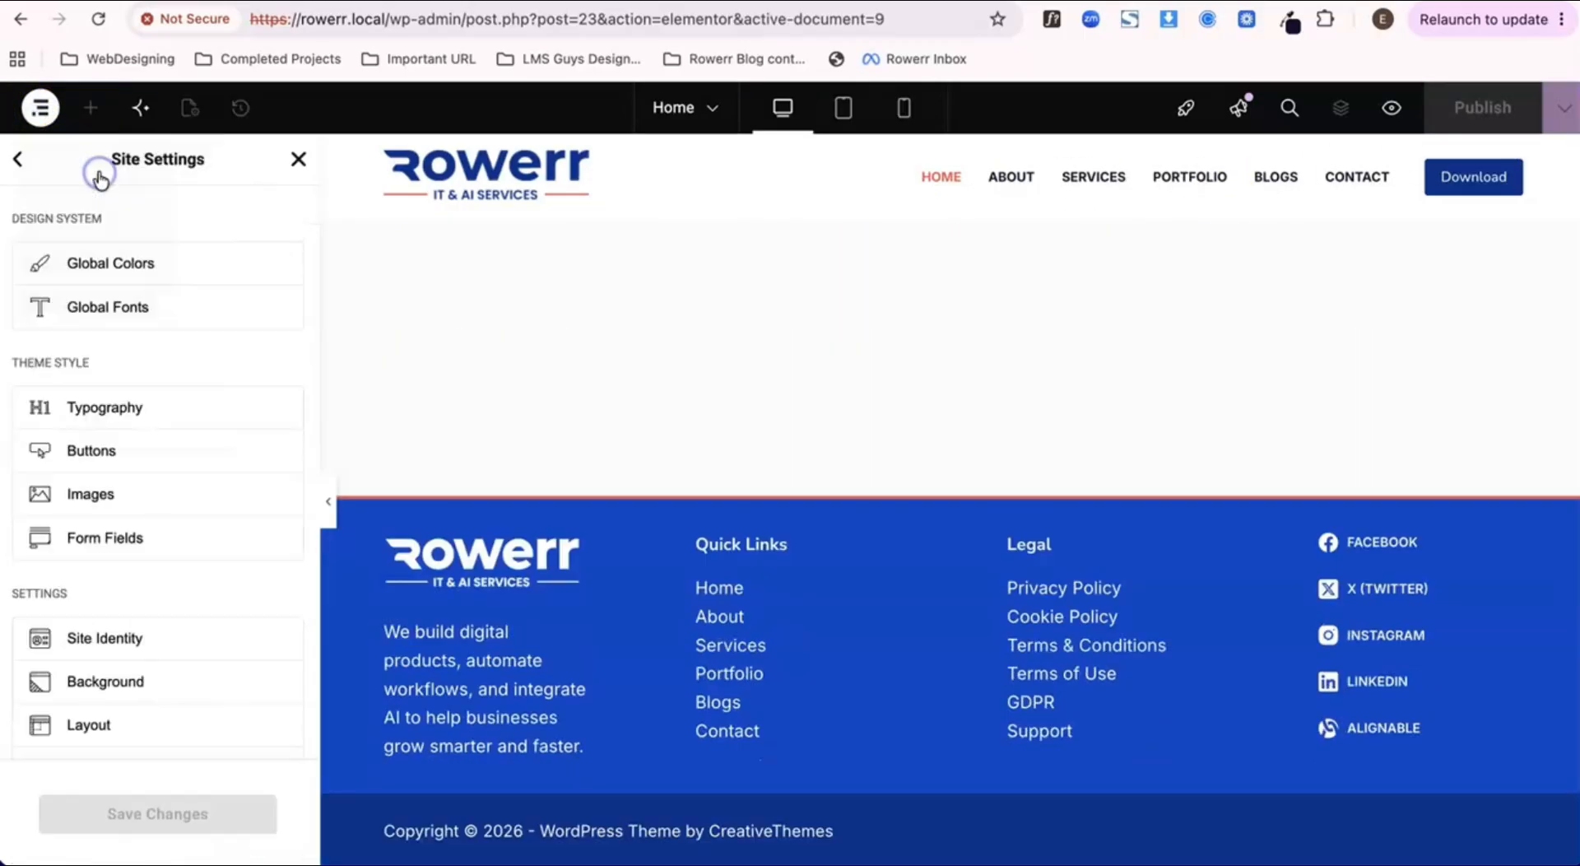
pyautogui.click(92, 320)
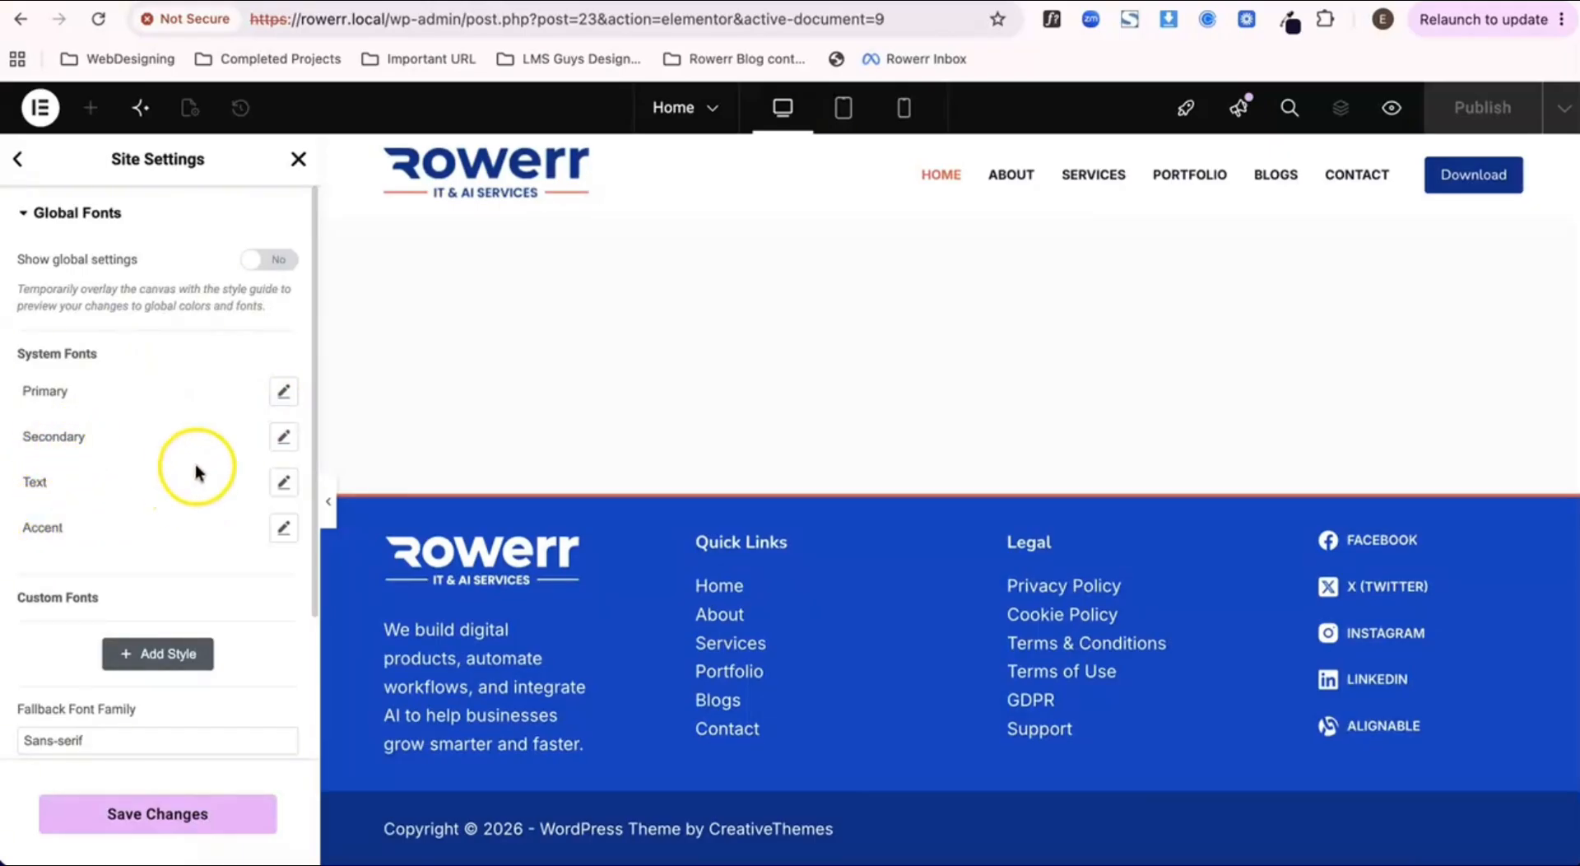
pyautogui.click(268, 258)
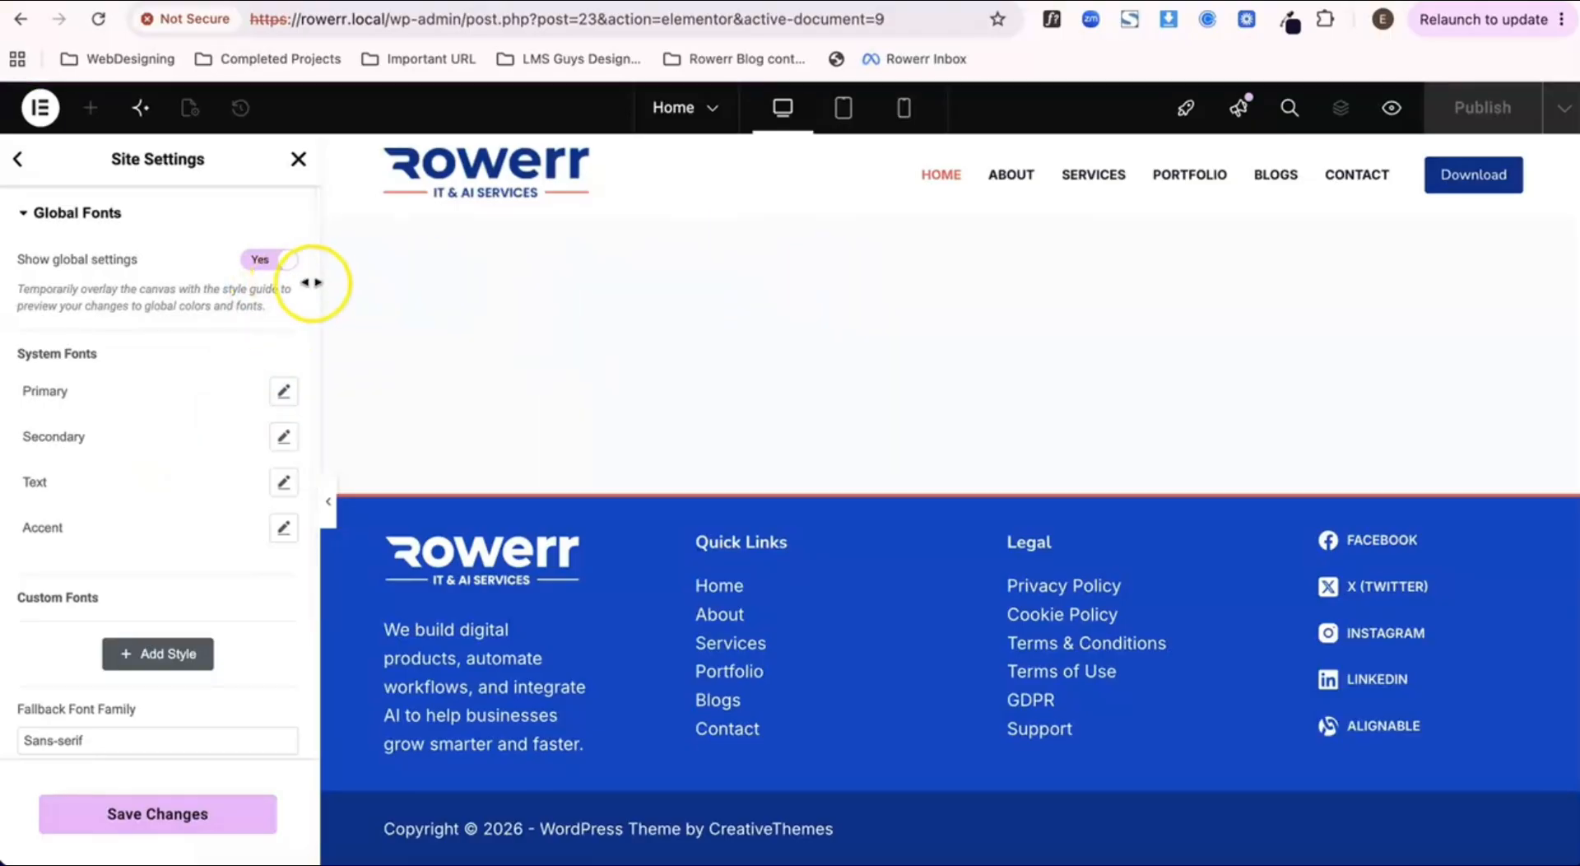
pyautogui.click(274, 261)
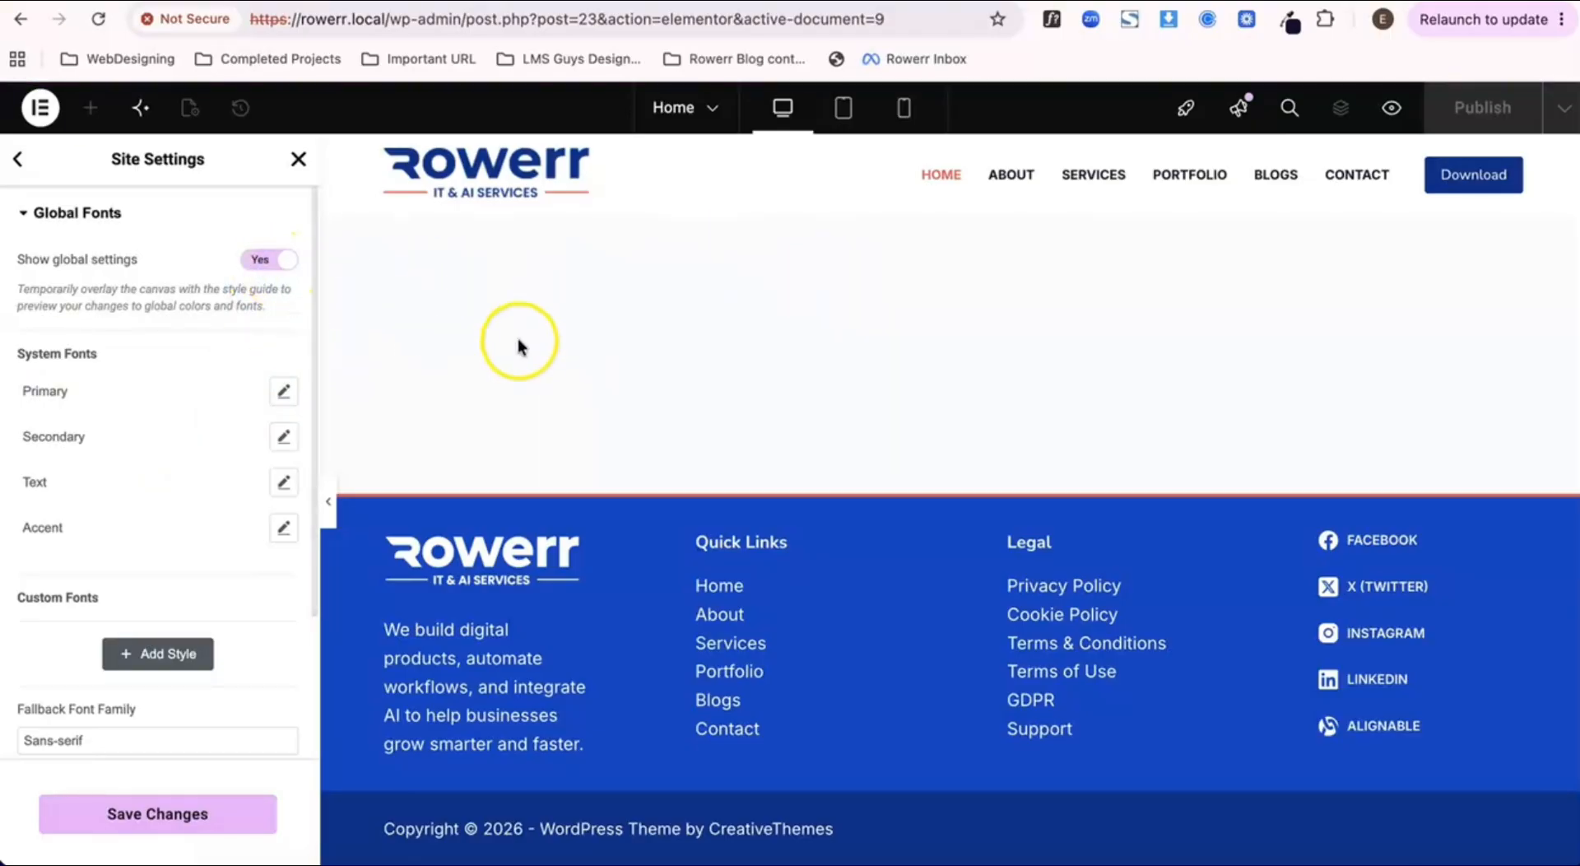
# Step: Set the font family of the Primary system font to Inter
pyautogui.click(283, 392)
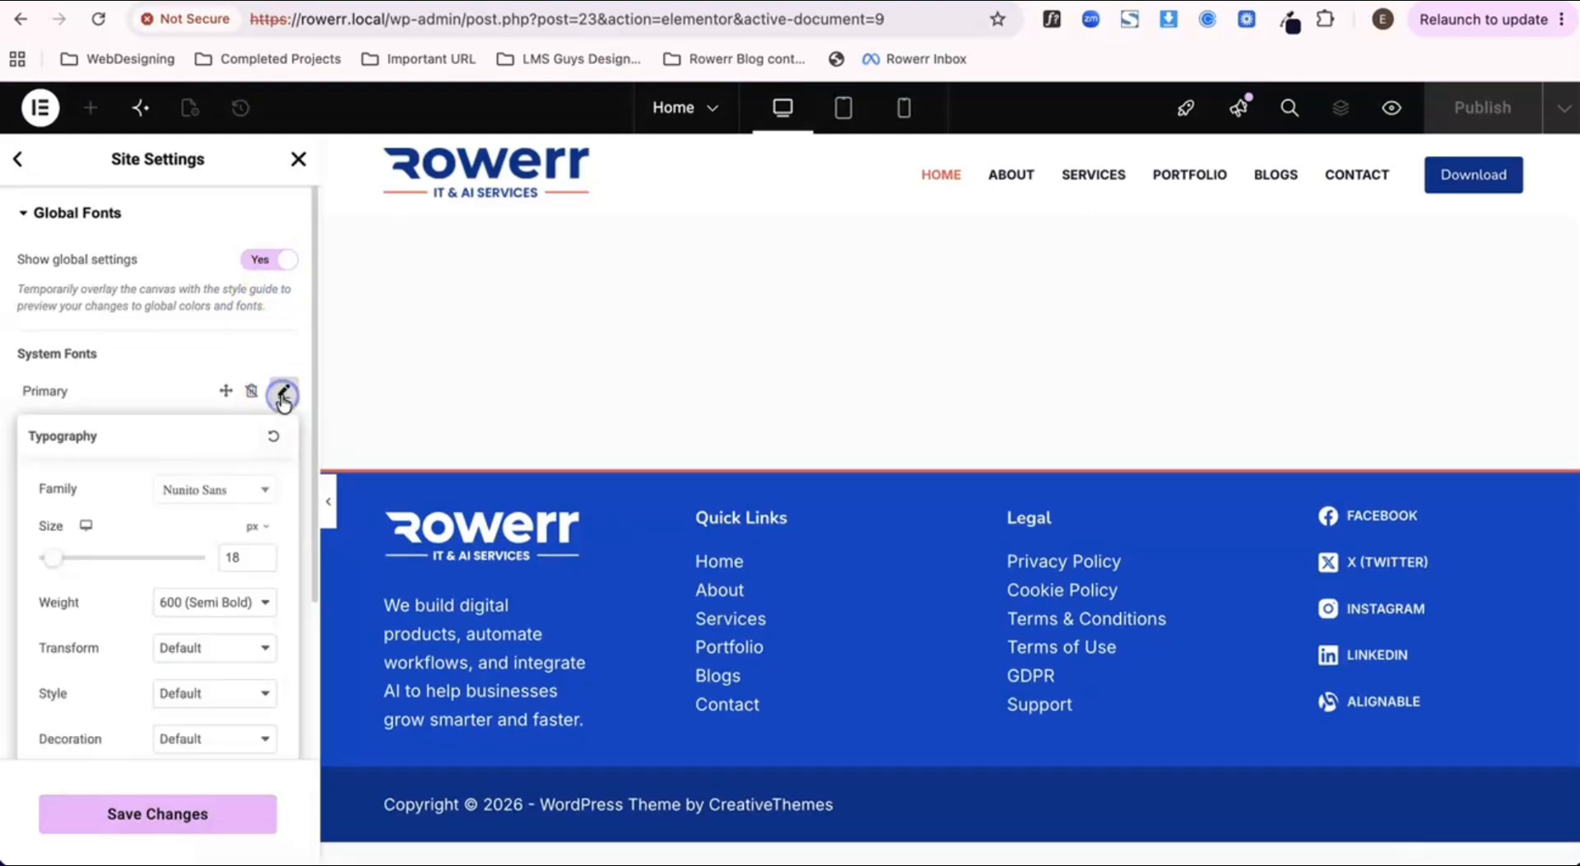
pyautogui.click(228, 496)
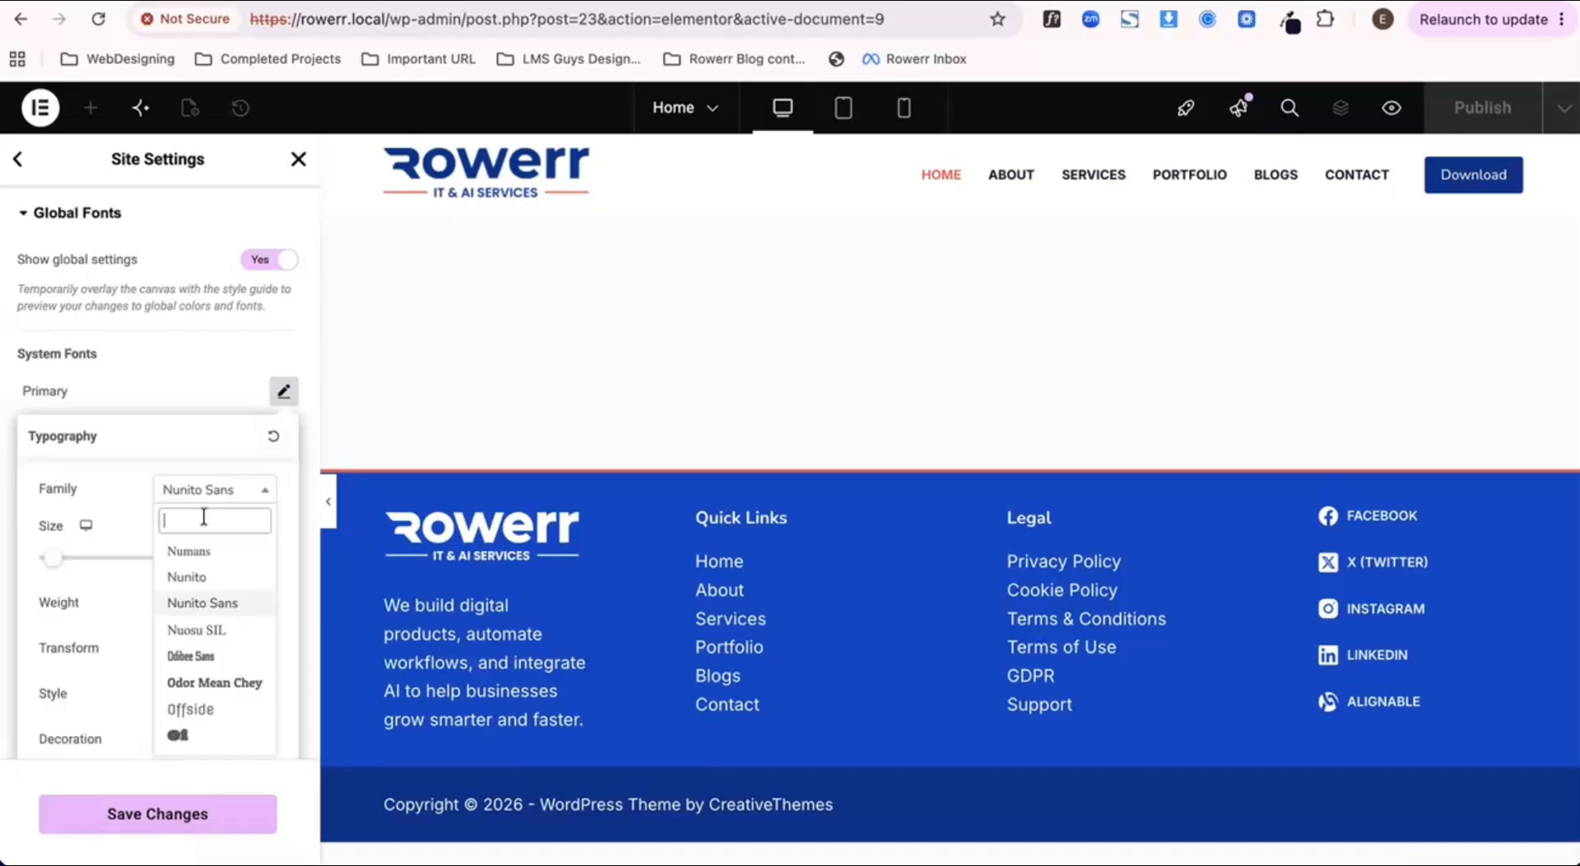
pyautogui.write('inter')
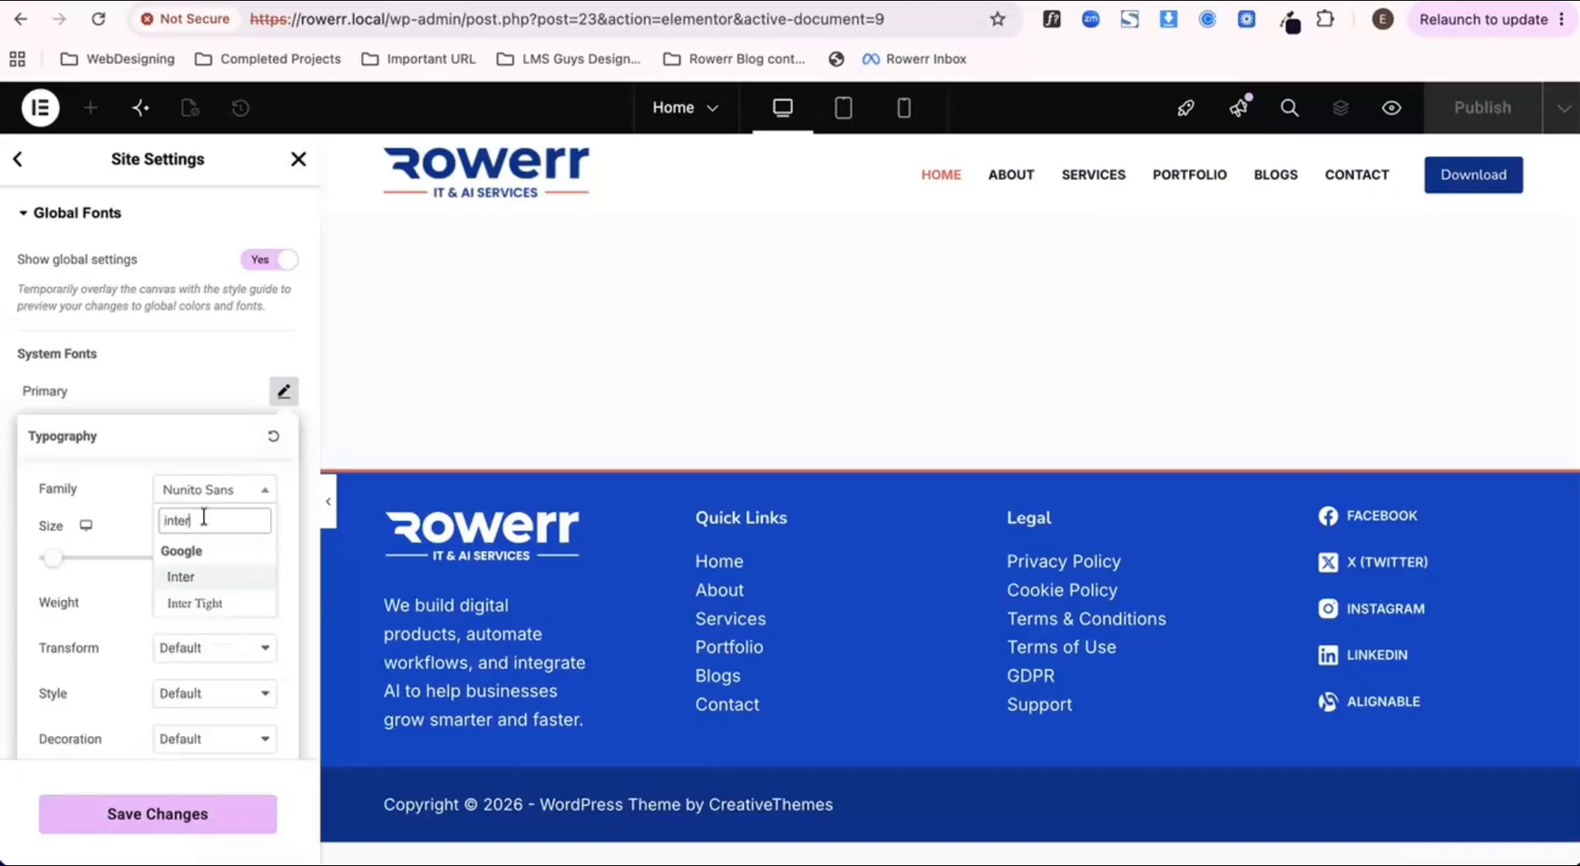
pyautogui.press('Return')
pyautogui.click(179, 375)
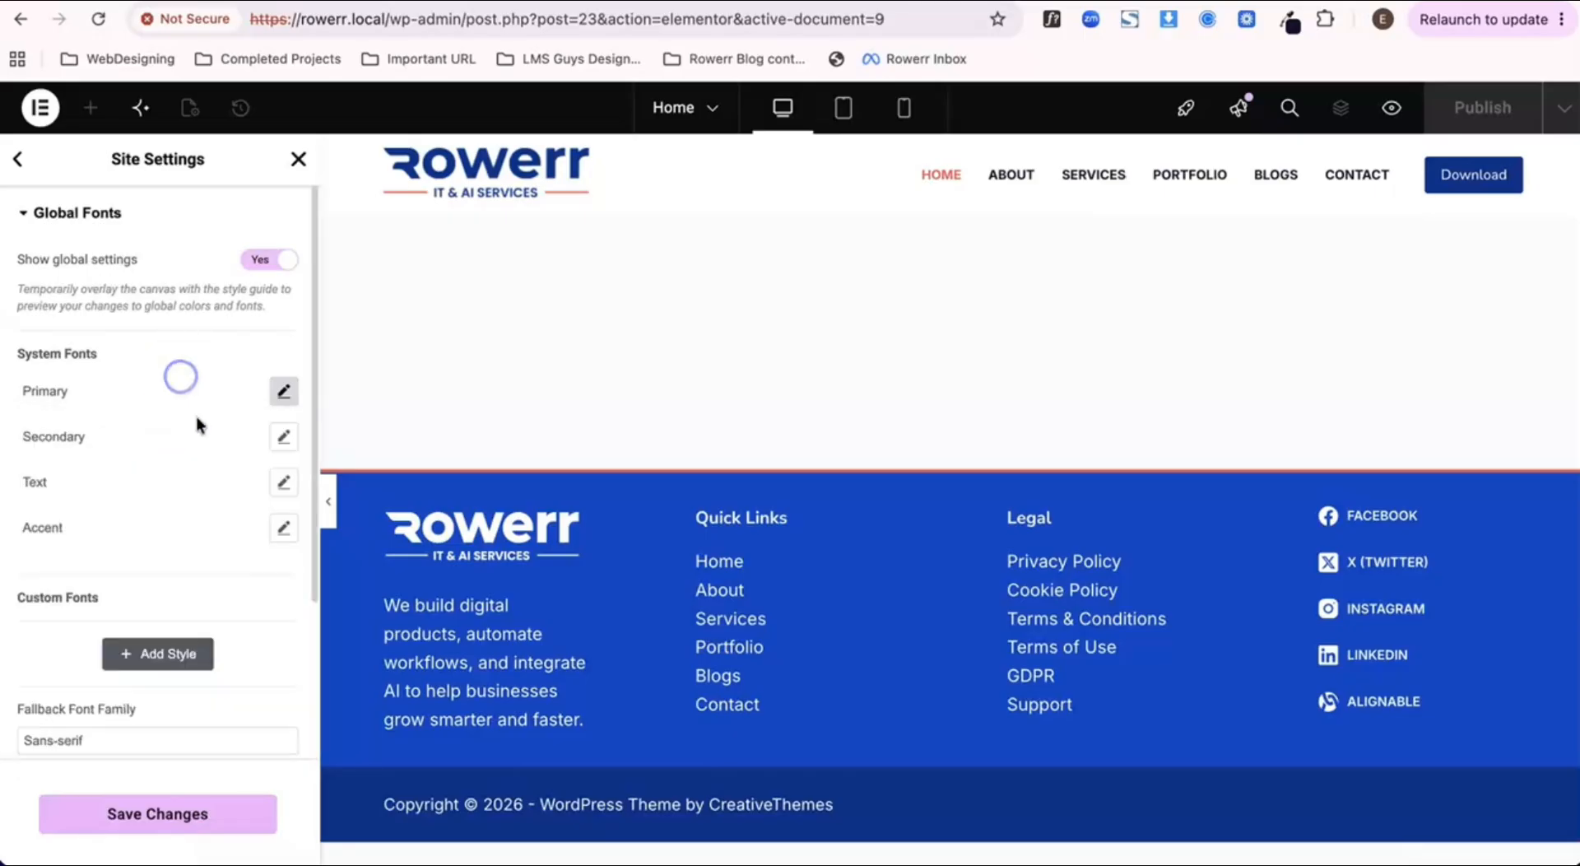
# Step: Set the font family of the Secondary system font to Inter
pyautogui.click(283, 437)
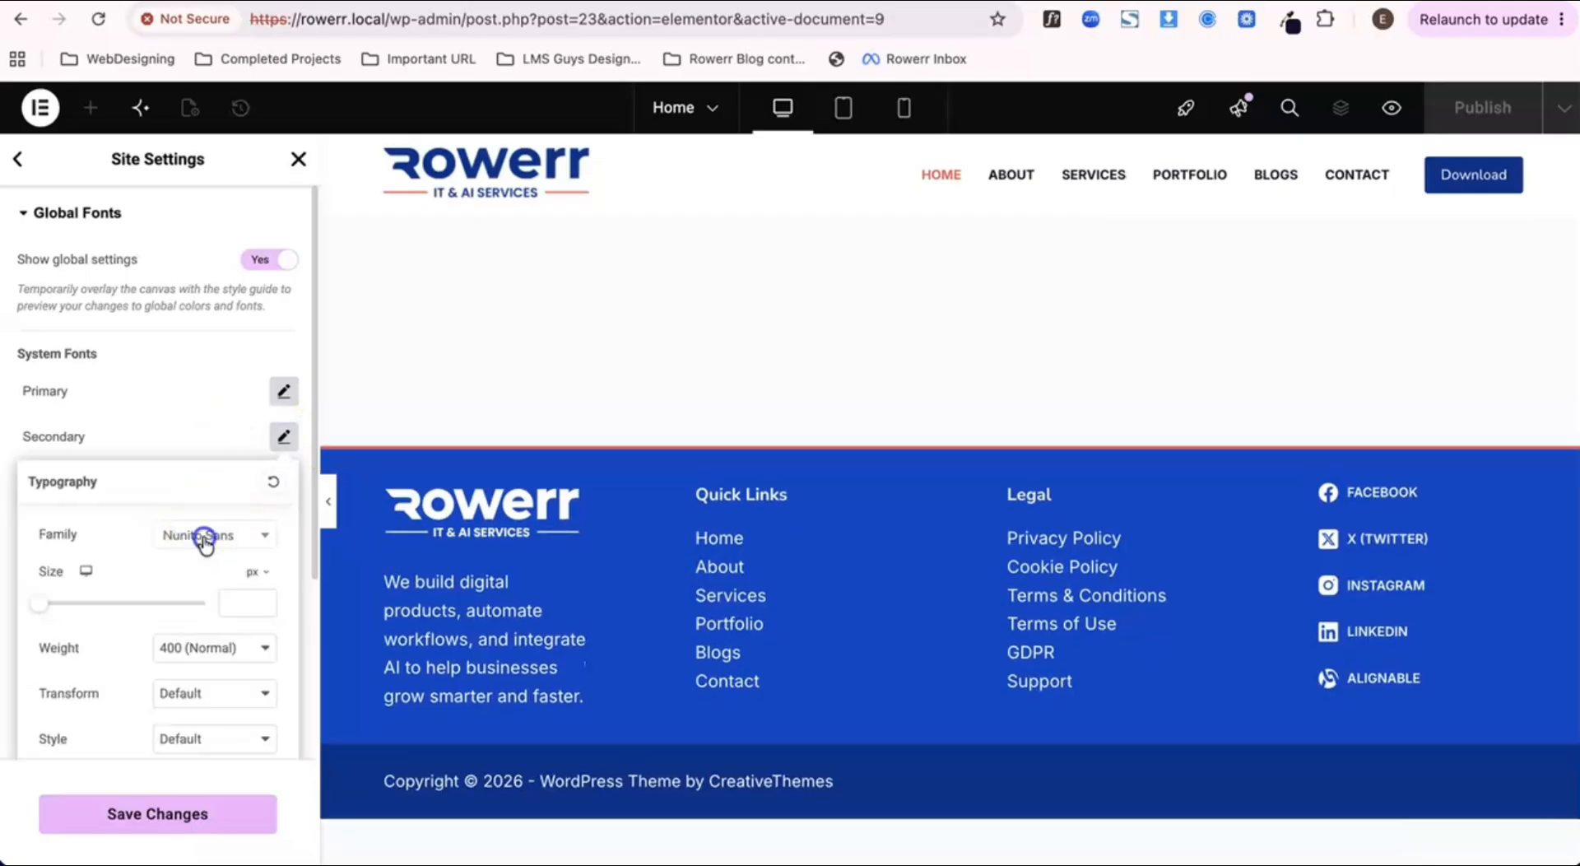
pyautogui.click(205, 536)
pyautogui.write('inter')
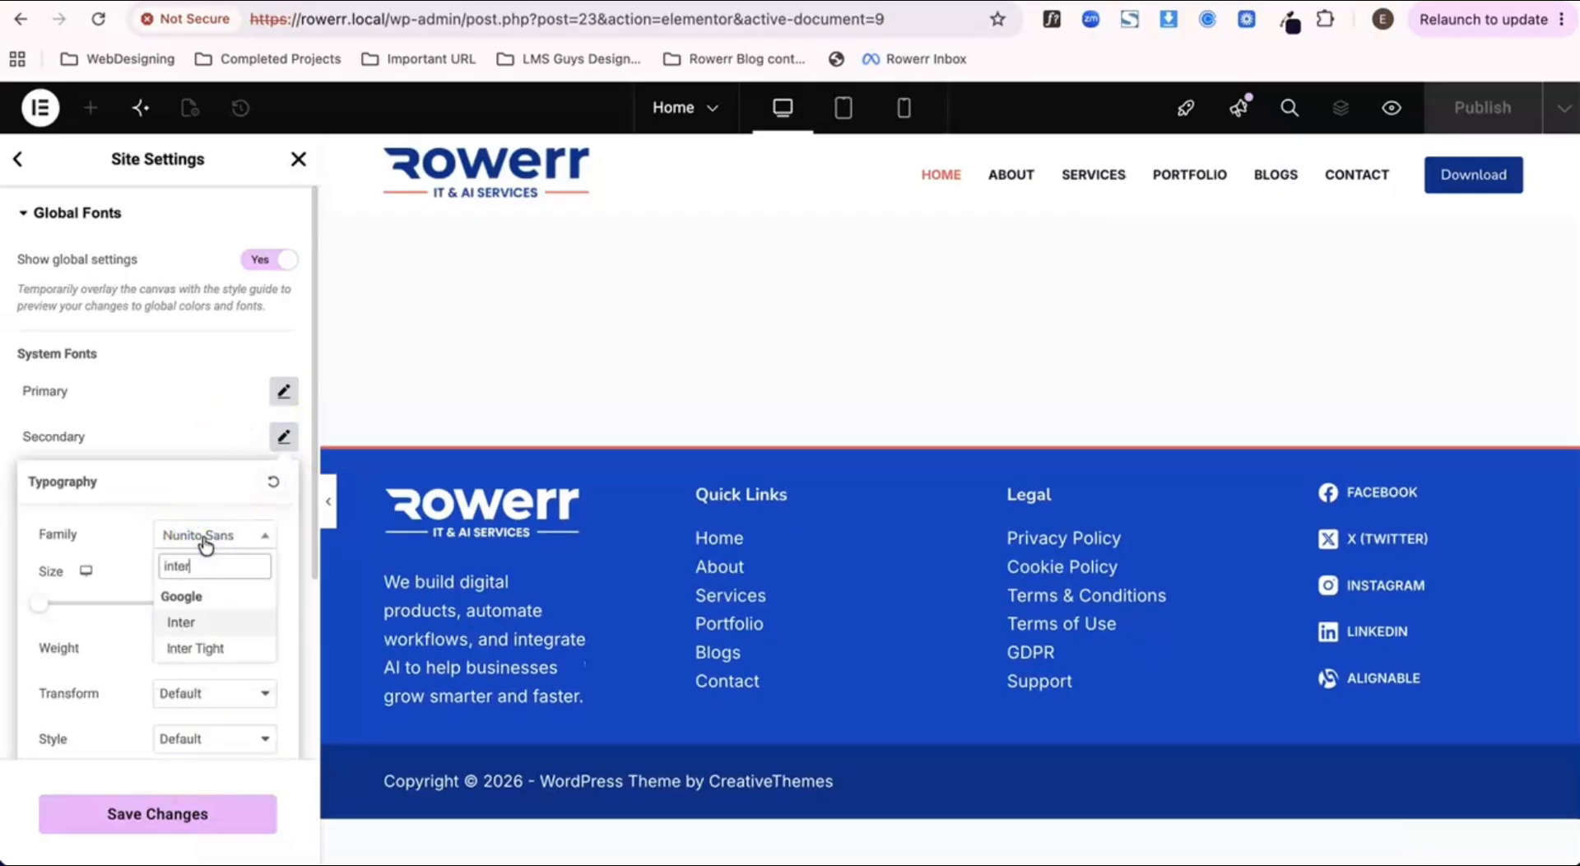
pyautogui.press('Return')
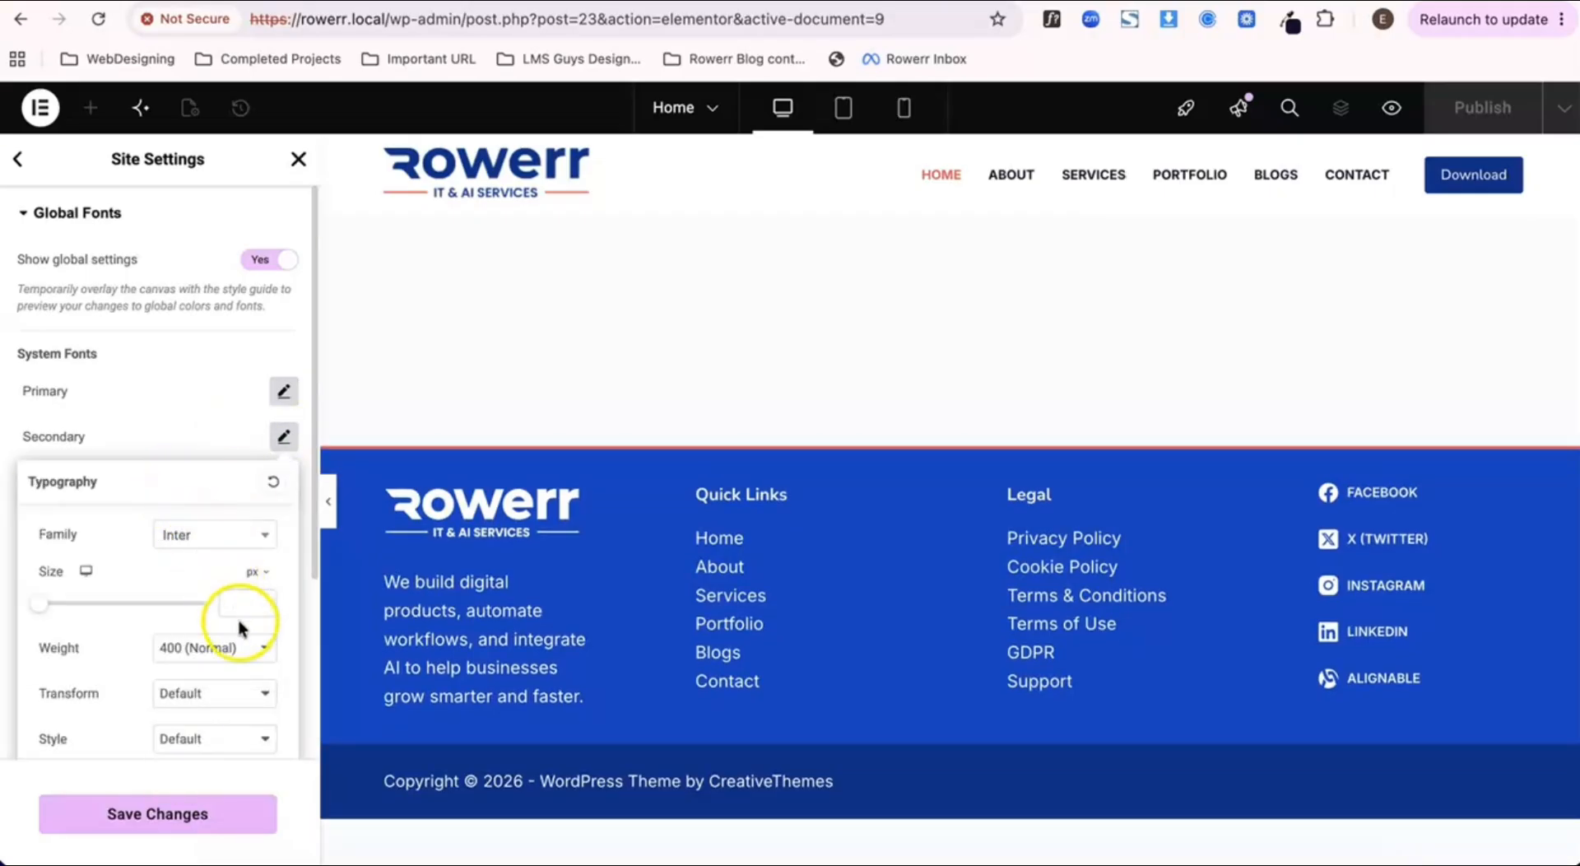
pyautogui.click(214, 451)
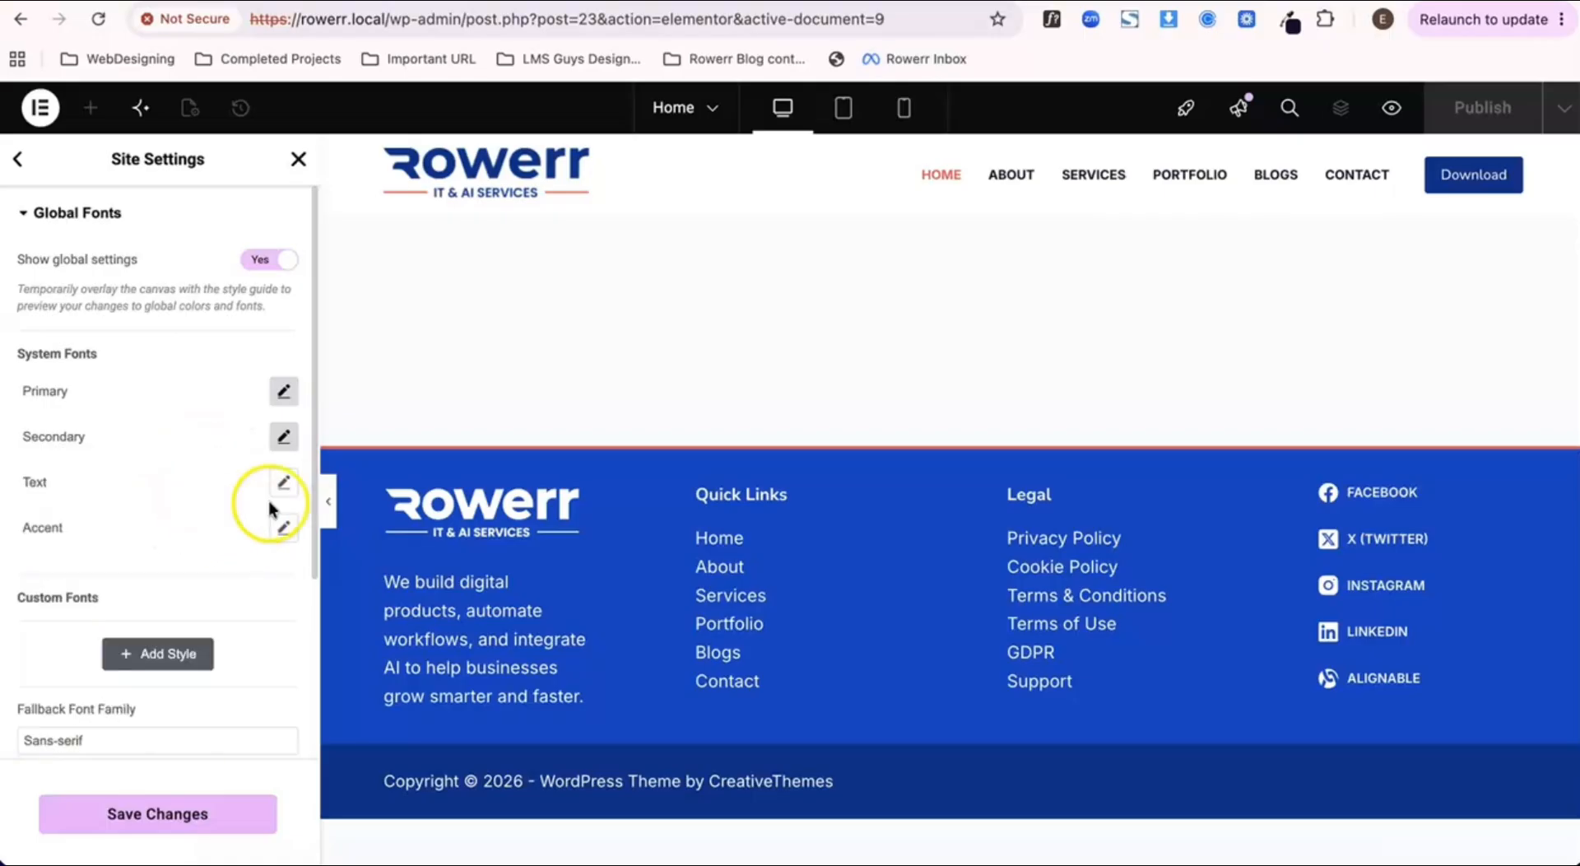
# Step: Set the font family of the Text system font to Inter
pyautogui.click(283, 482)
pyautogui.click(224, 580)
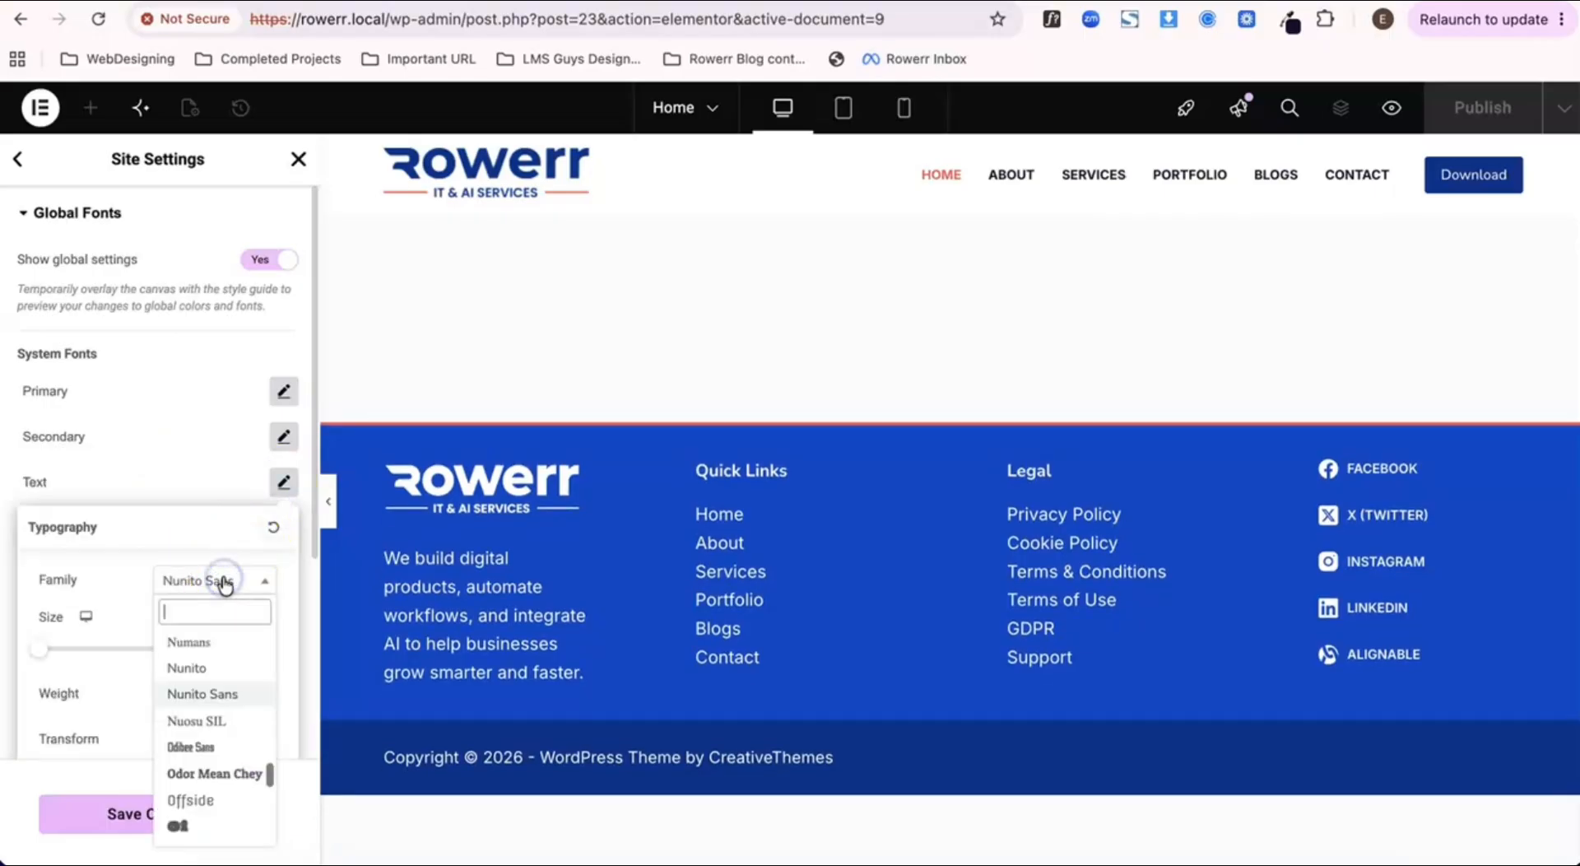
pyautogui.write('inter')
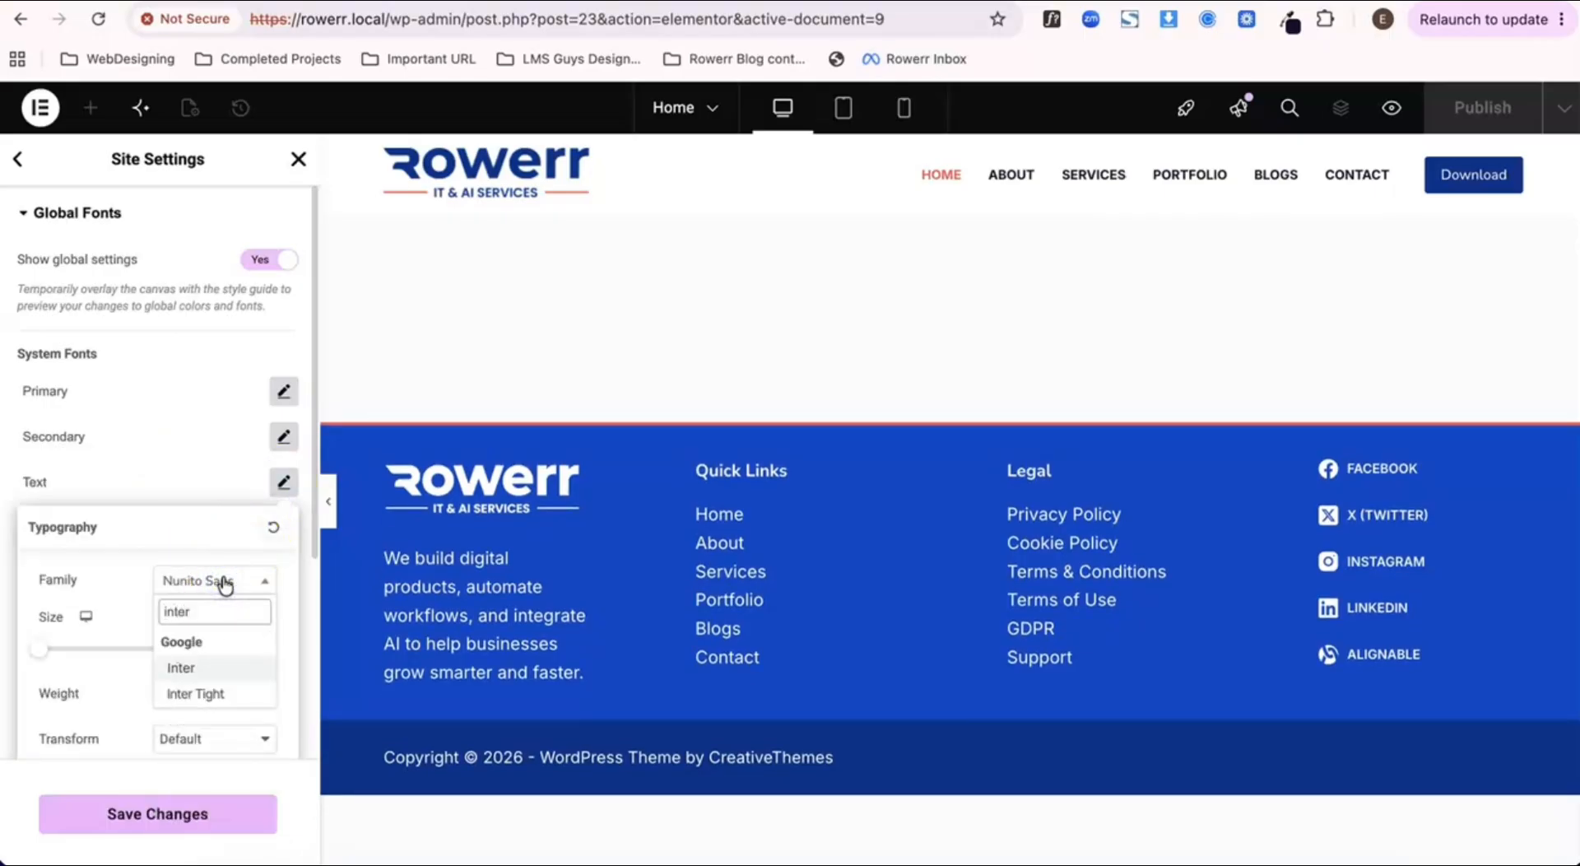
pyautogui.press('Return')
pyautogui.click(218, 586)
pyautogui.click(216, 447)
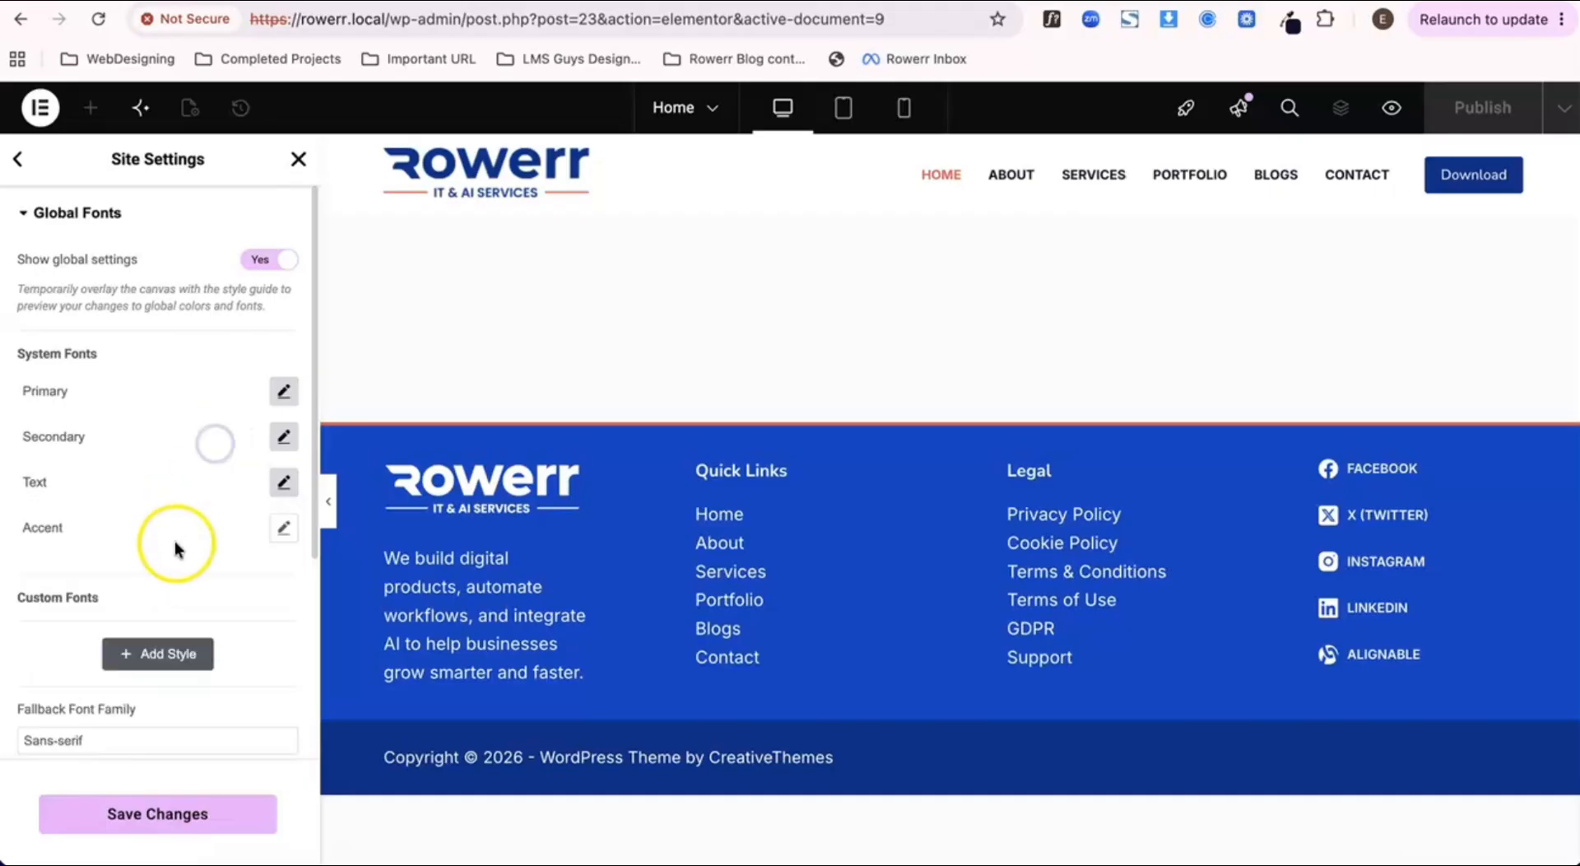
# Step: Set the font family of the Accent system font to Inter
pyautogui.click(284, 530)
pyautogui.click(213, 630)
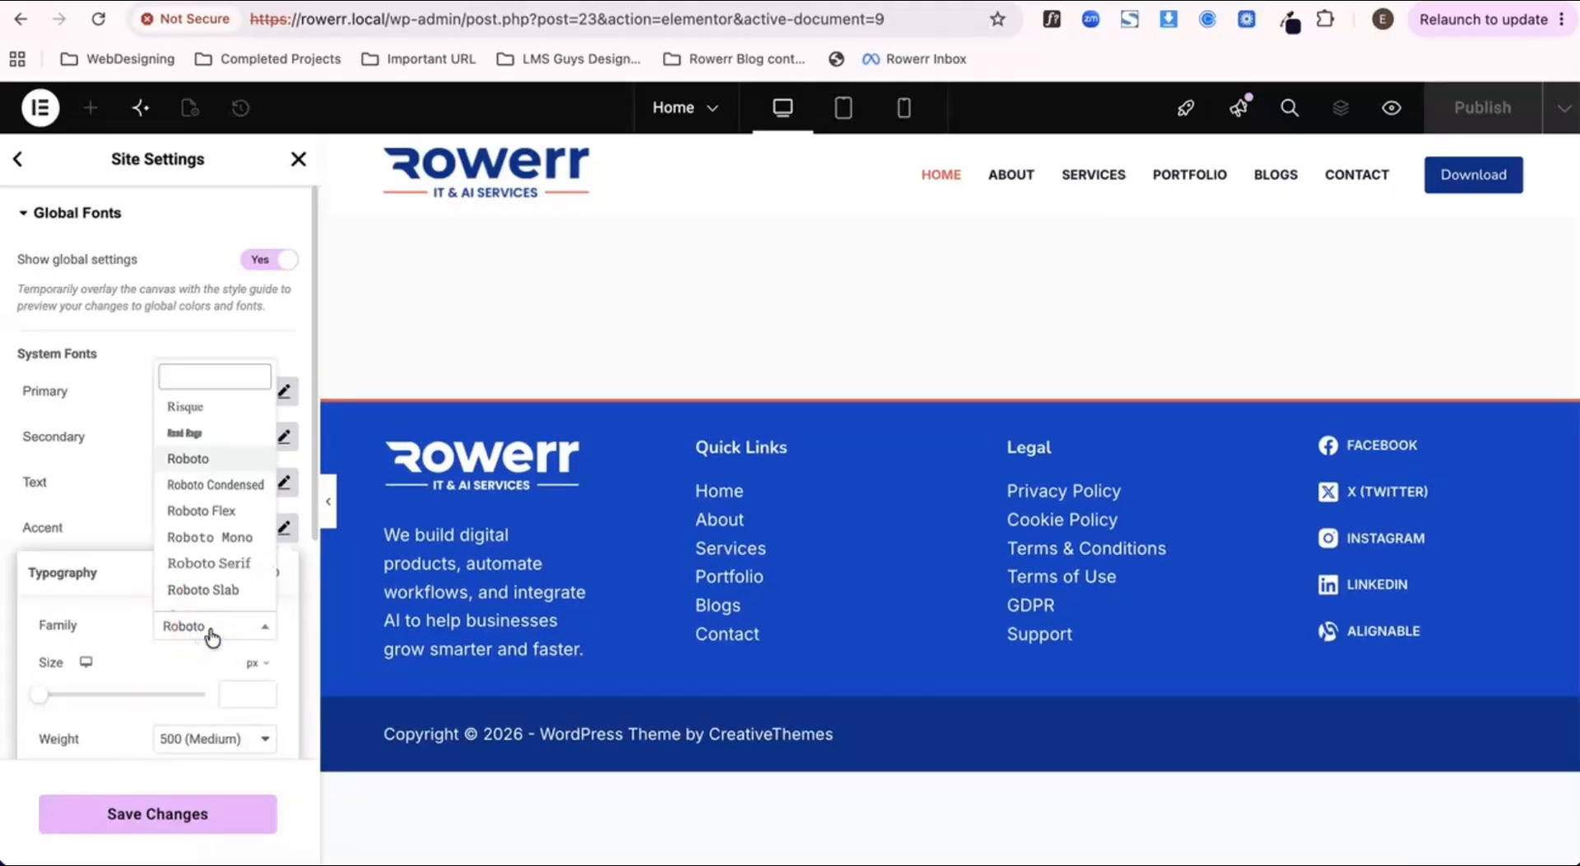
pyautogui.write('inter')
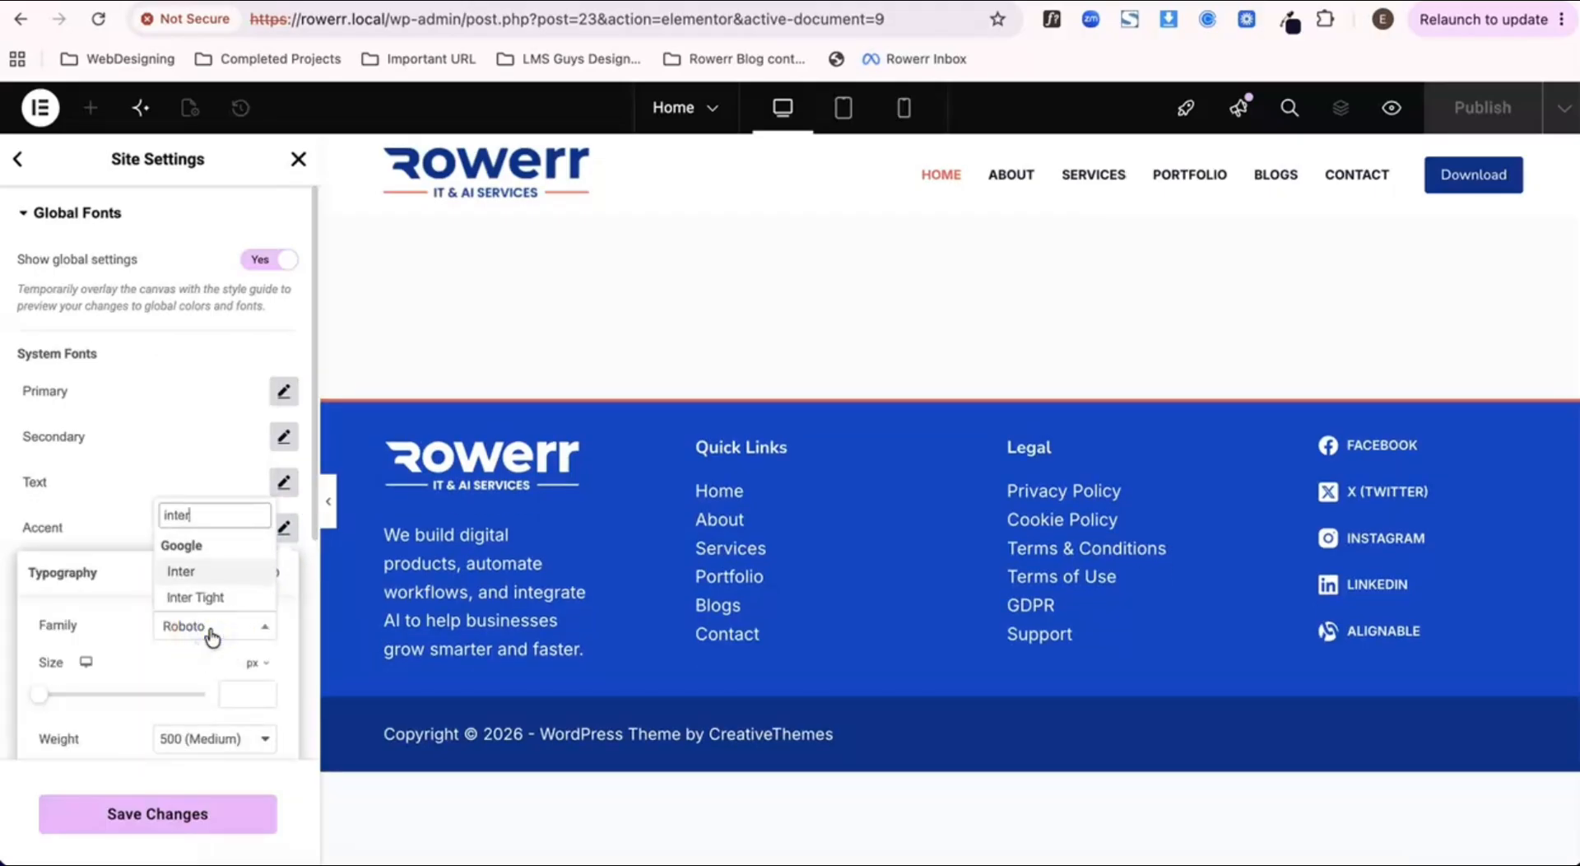
pyautogui.press('Return')
pyautogui.click(194, 494)
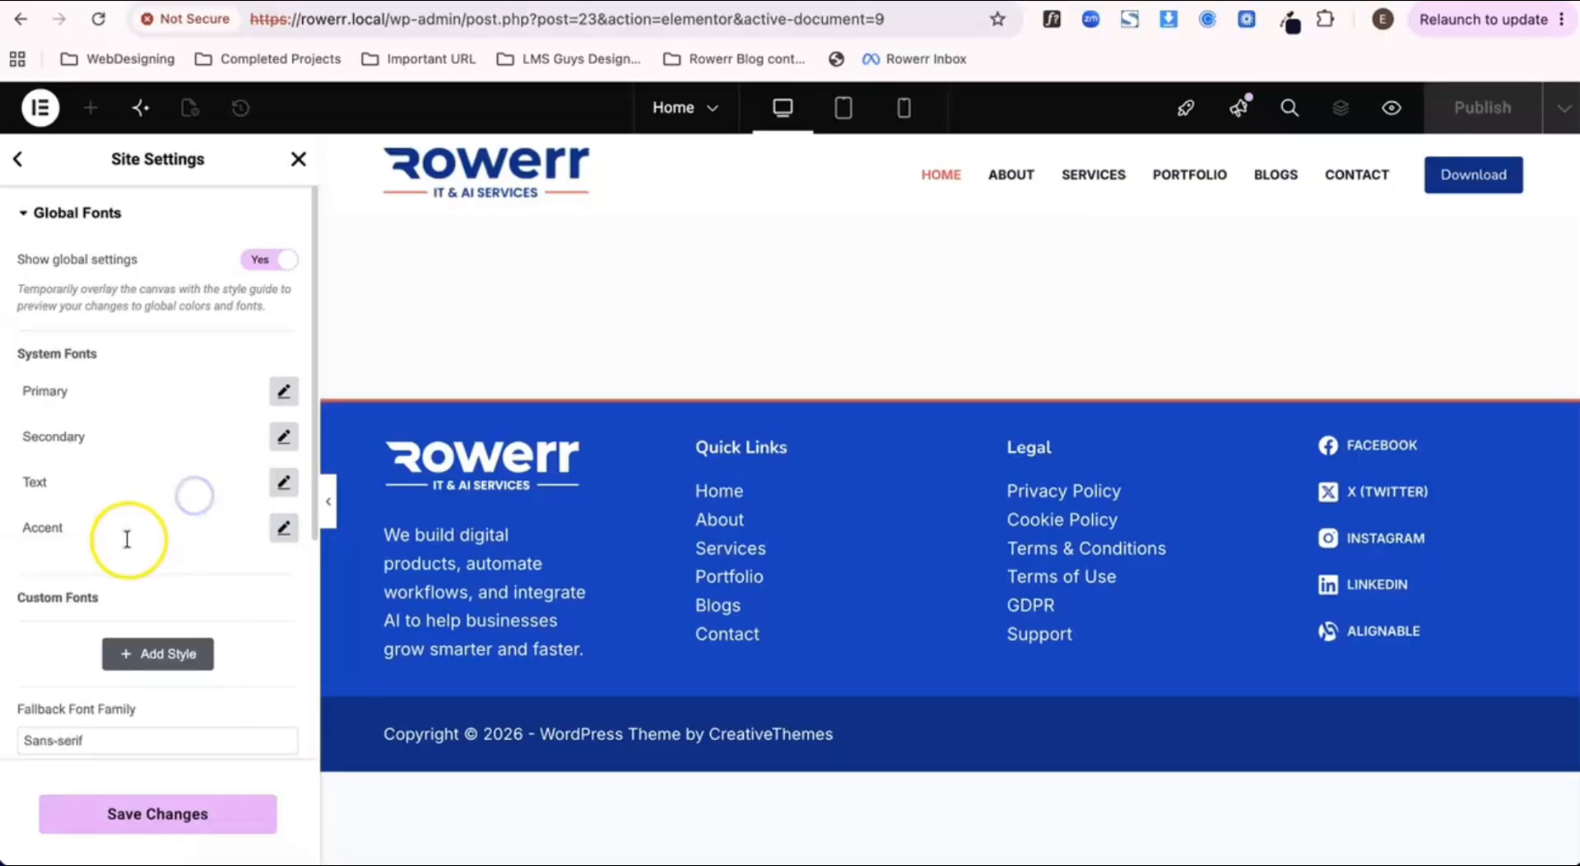
# Step: Save the global font changes, keeping Sans-serif as the fallback font family
pyautogui.scroll(-3, 131, 598)
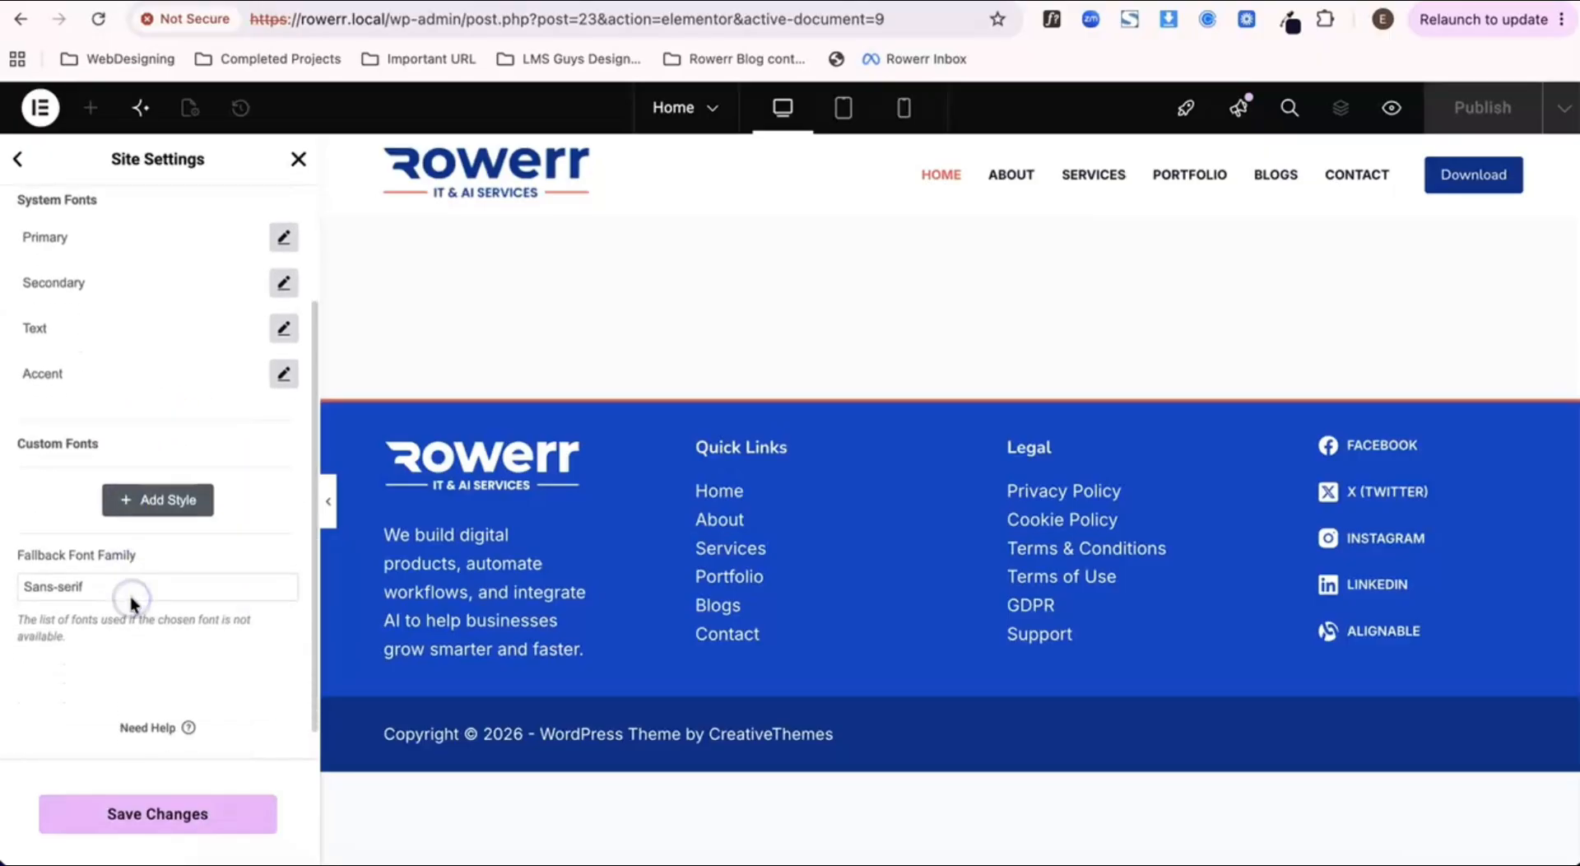
pyautogui.click(75, 571)
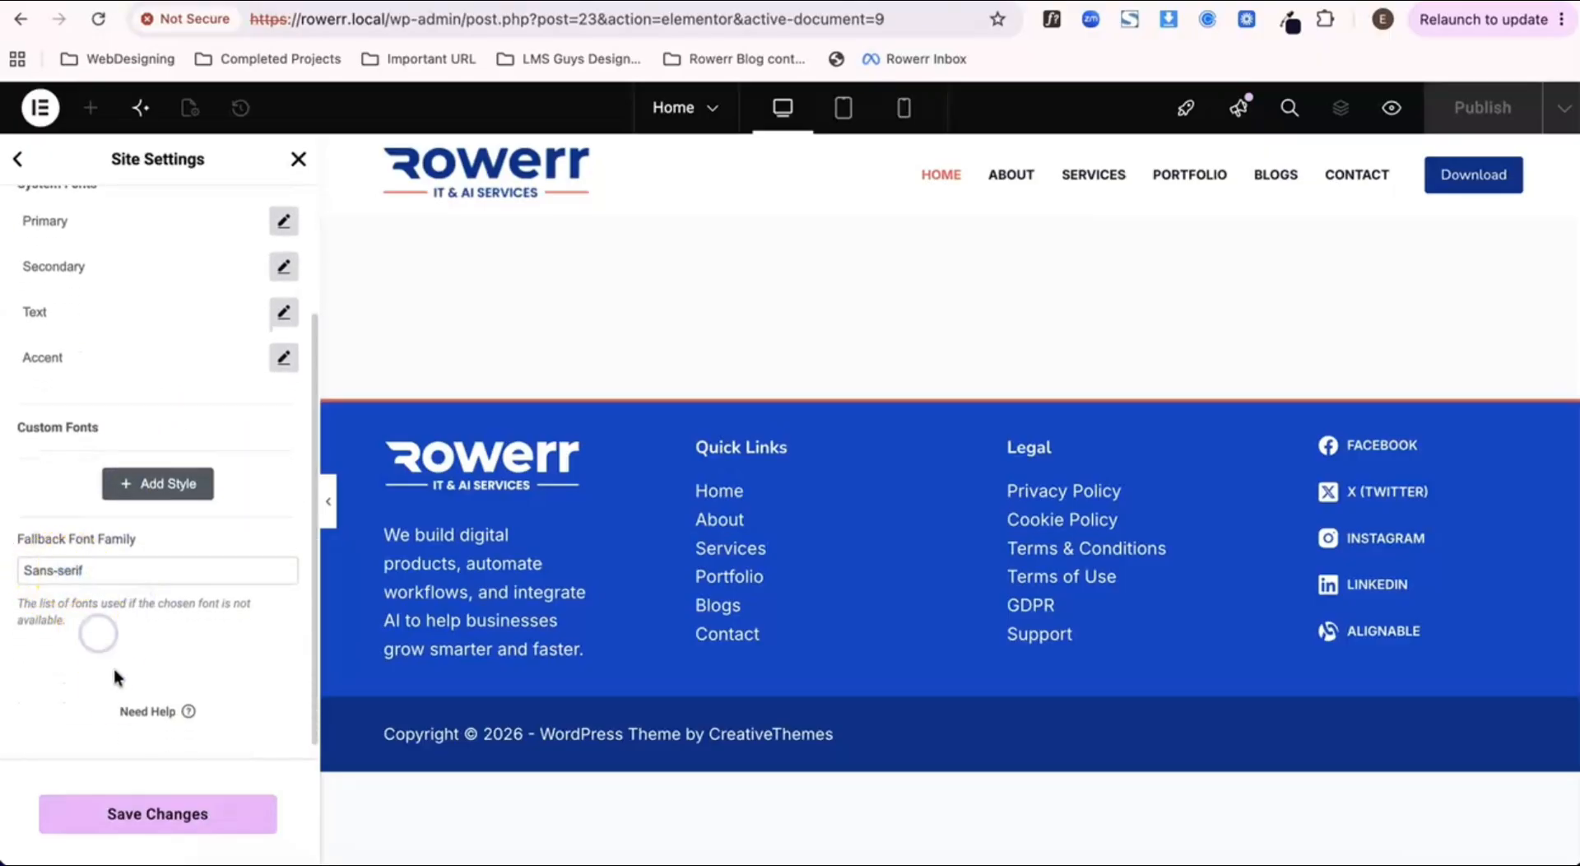
pyautogui.click(127, 813)
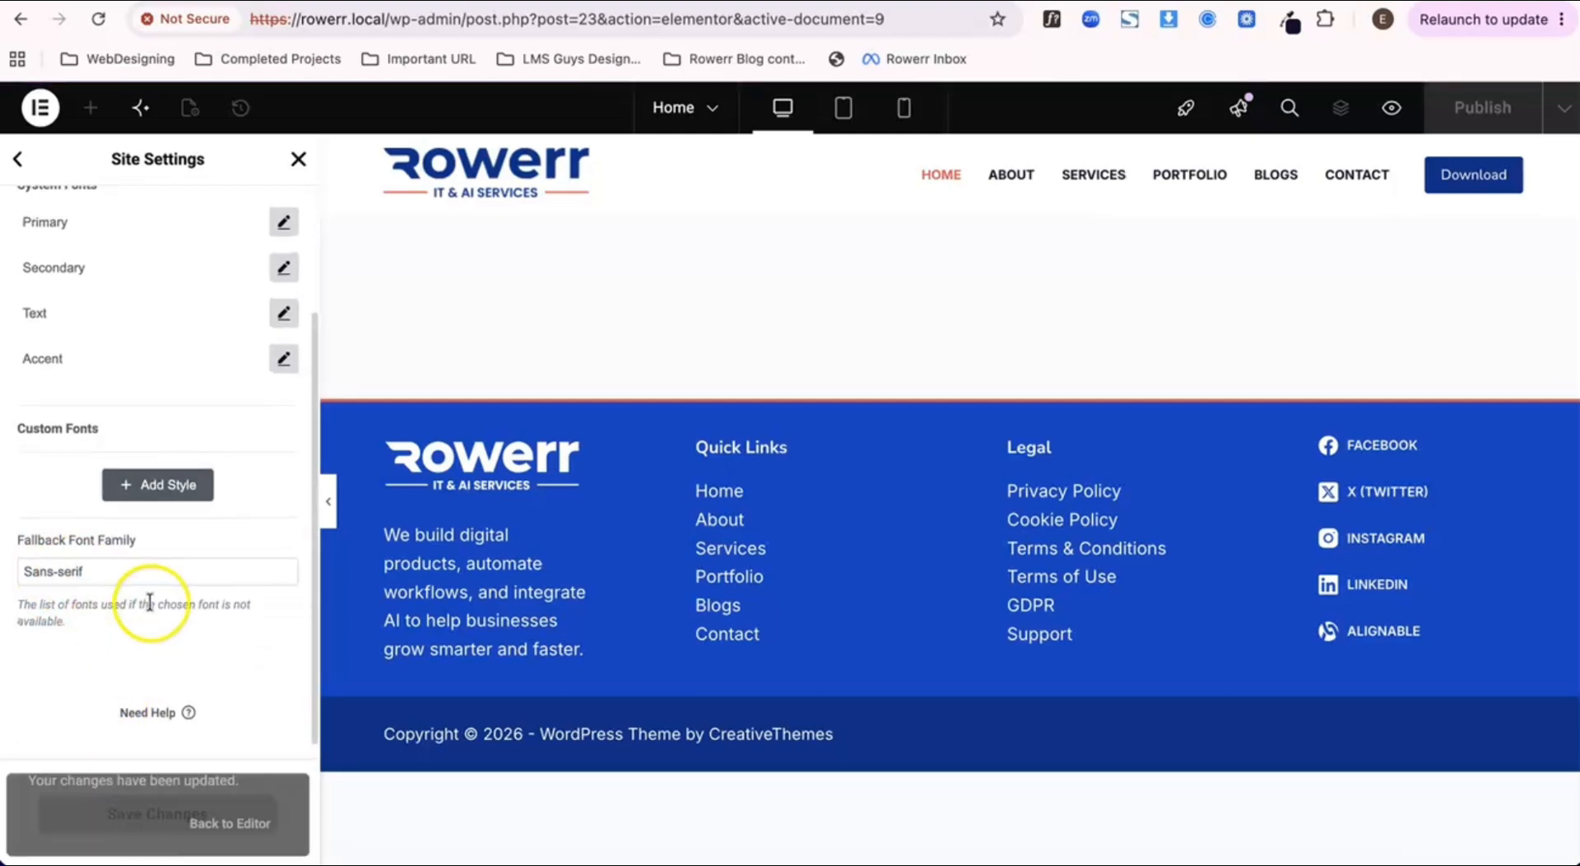
pyautogui.scroll(4, 152, 588)
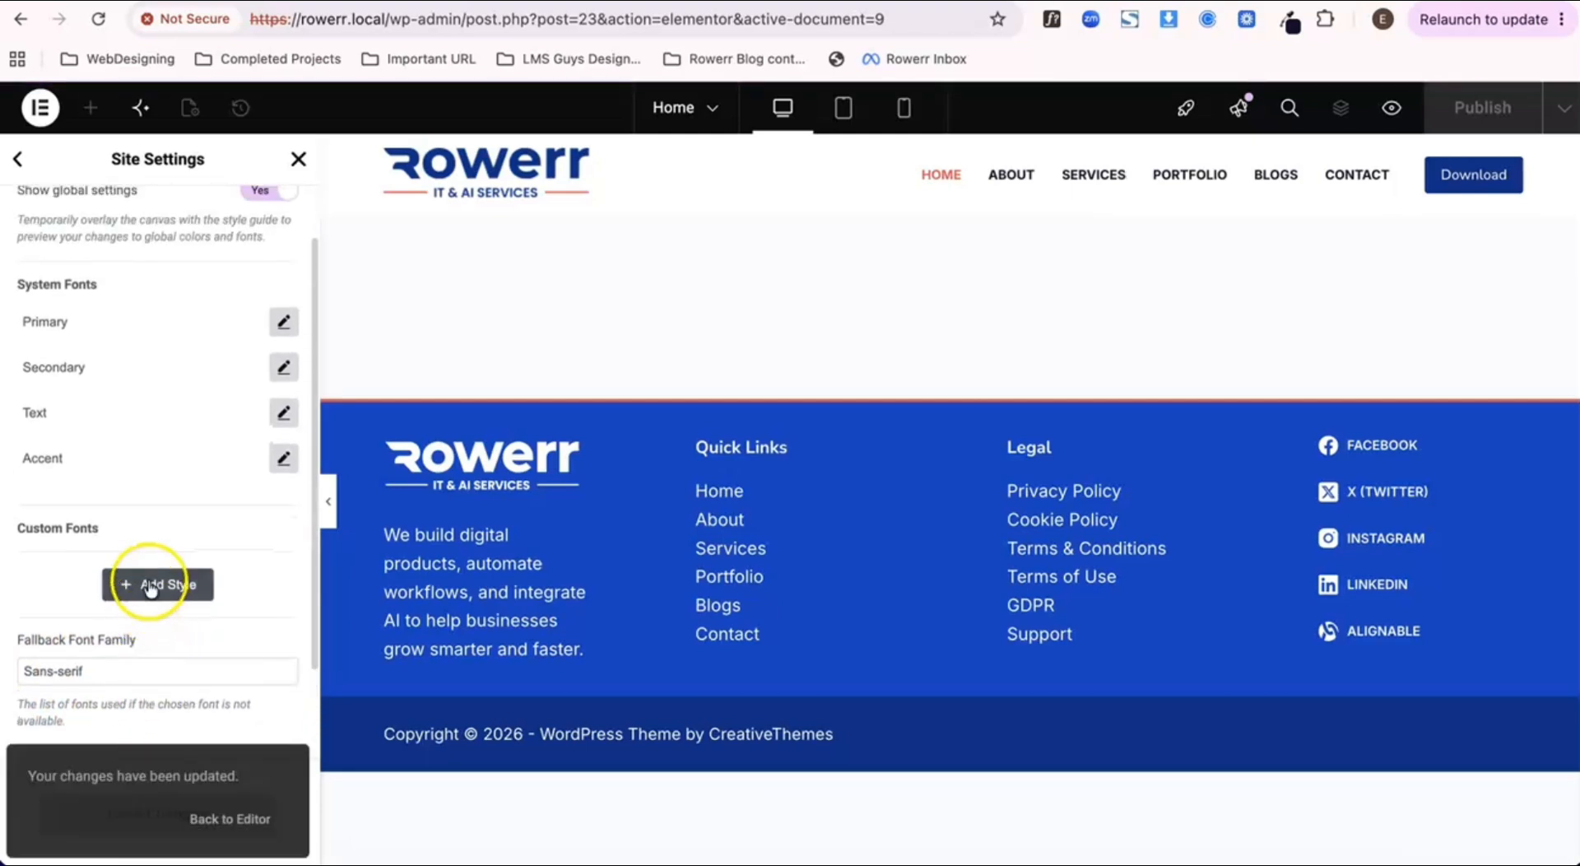
# Step: Set the site's Body typography to the Inter font family at a size of 18 px
pyautogui.click(16, 164)
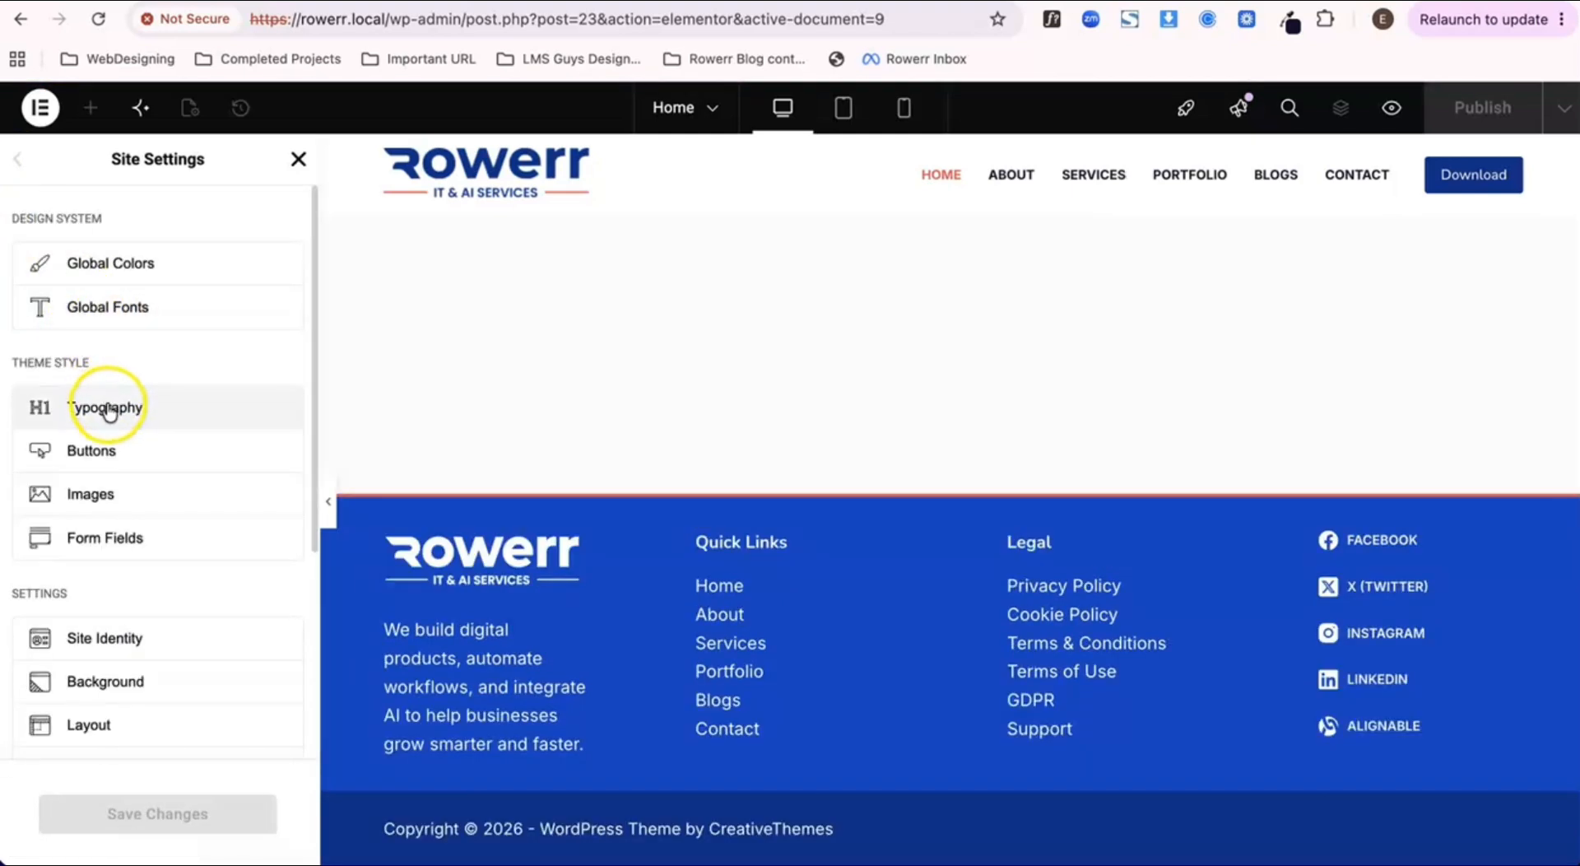
pyautogui.click(108, 409)
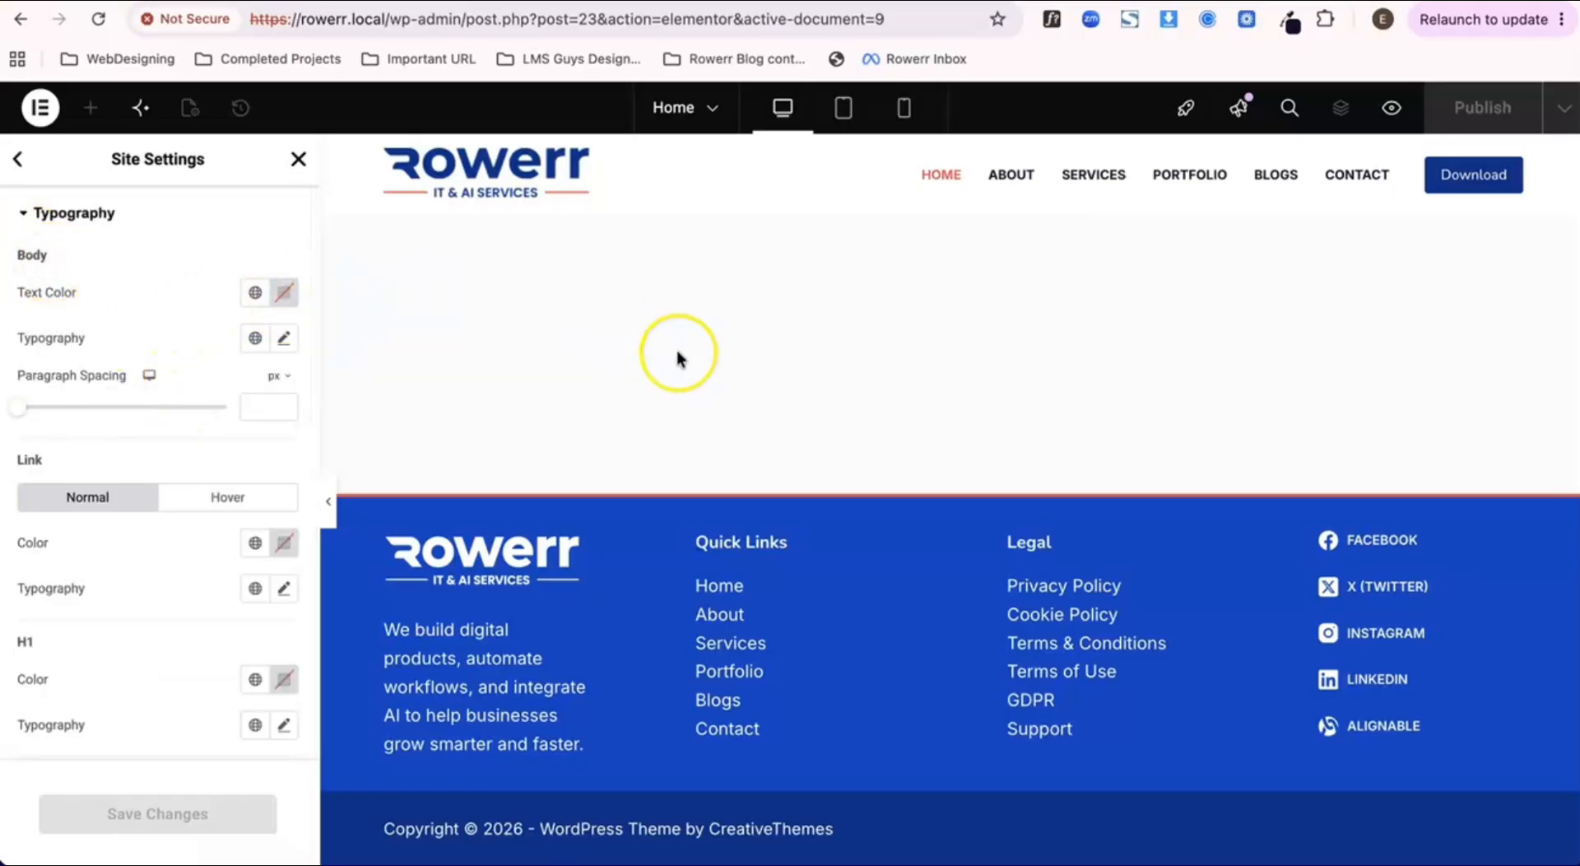
pyautogui.click(284, 337)
pyautogui.click(210, 444)
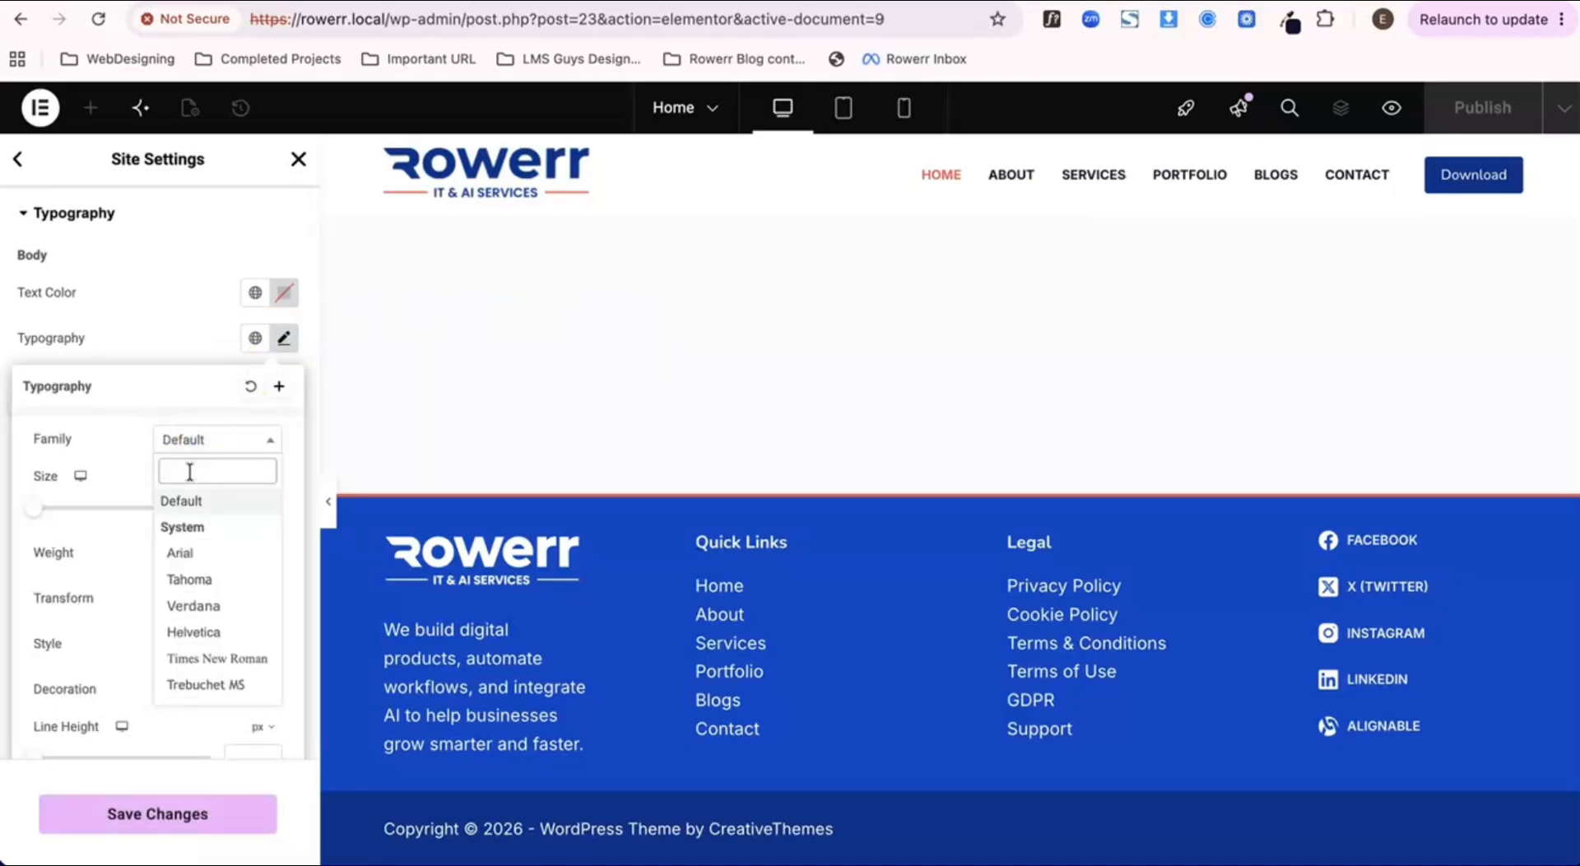
pyautogui.write('inter')
pyautogui.press('Return')
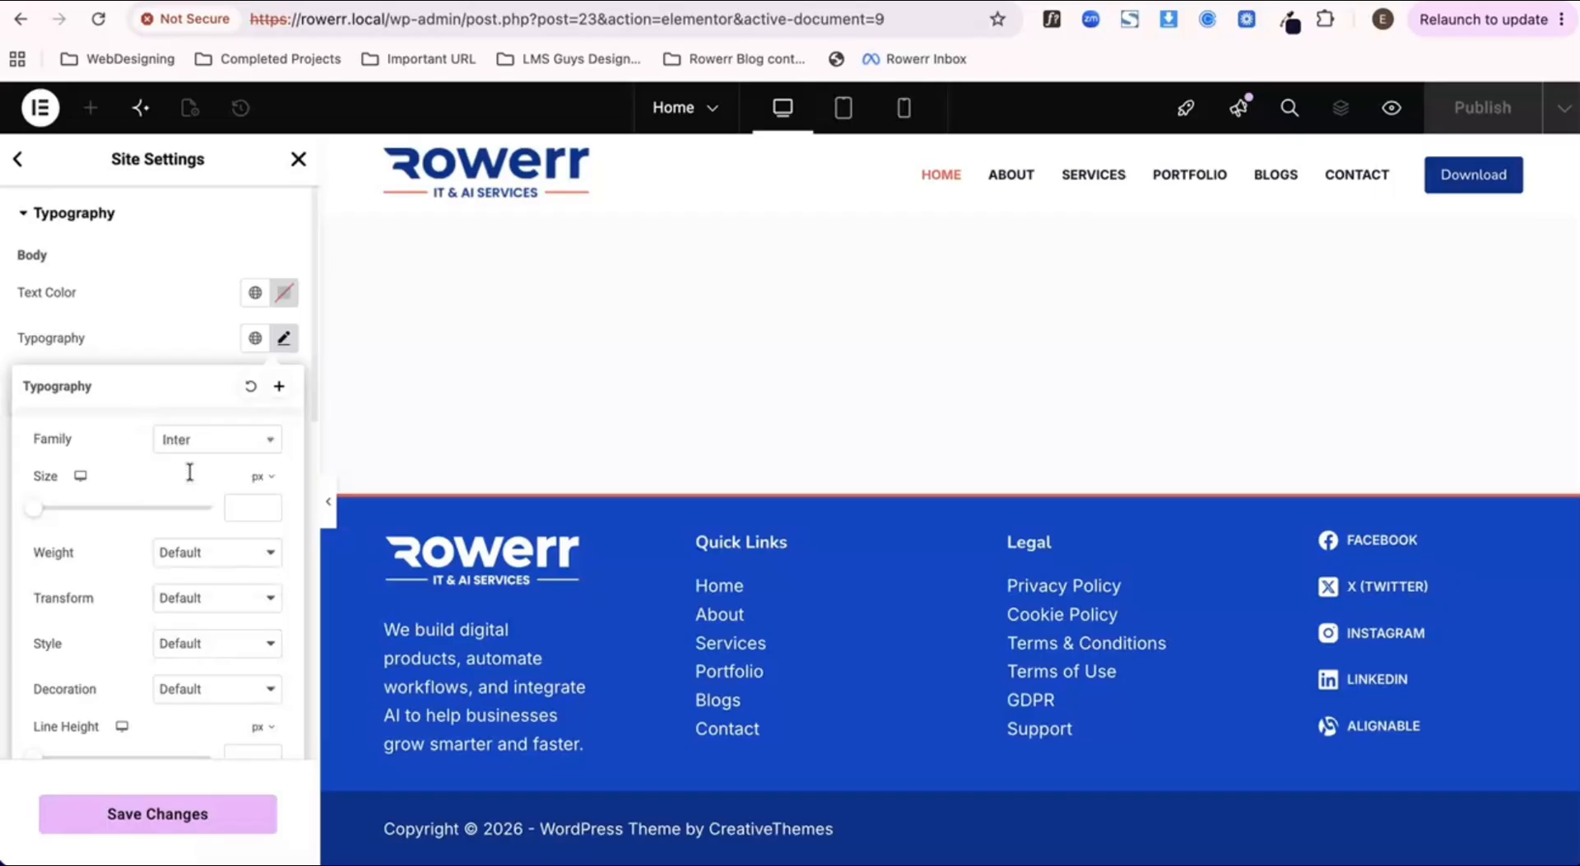
pyautogui.click(237, 511)
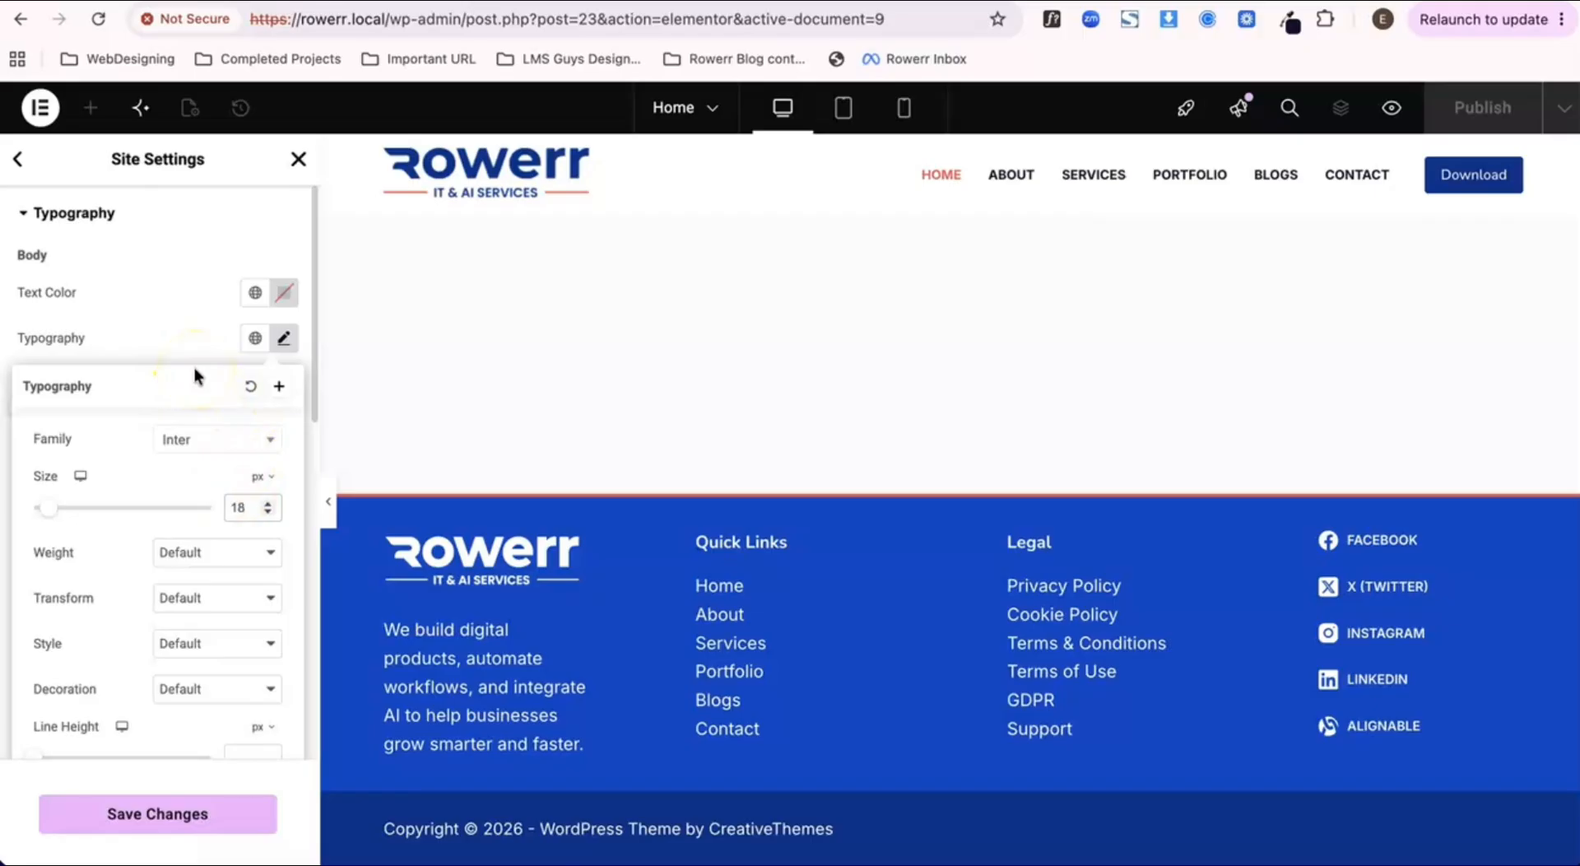
pyautogui.write('18')
pyautogui.click(135, 337)
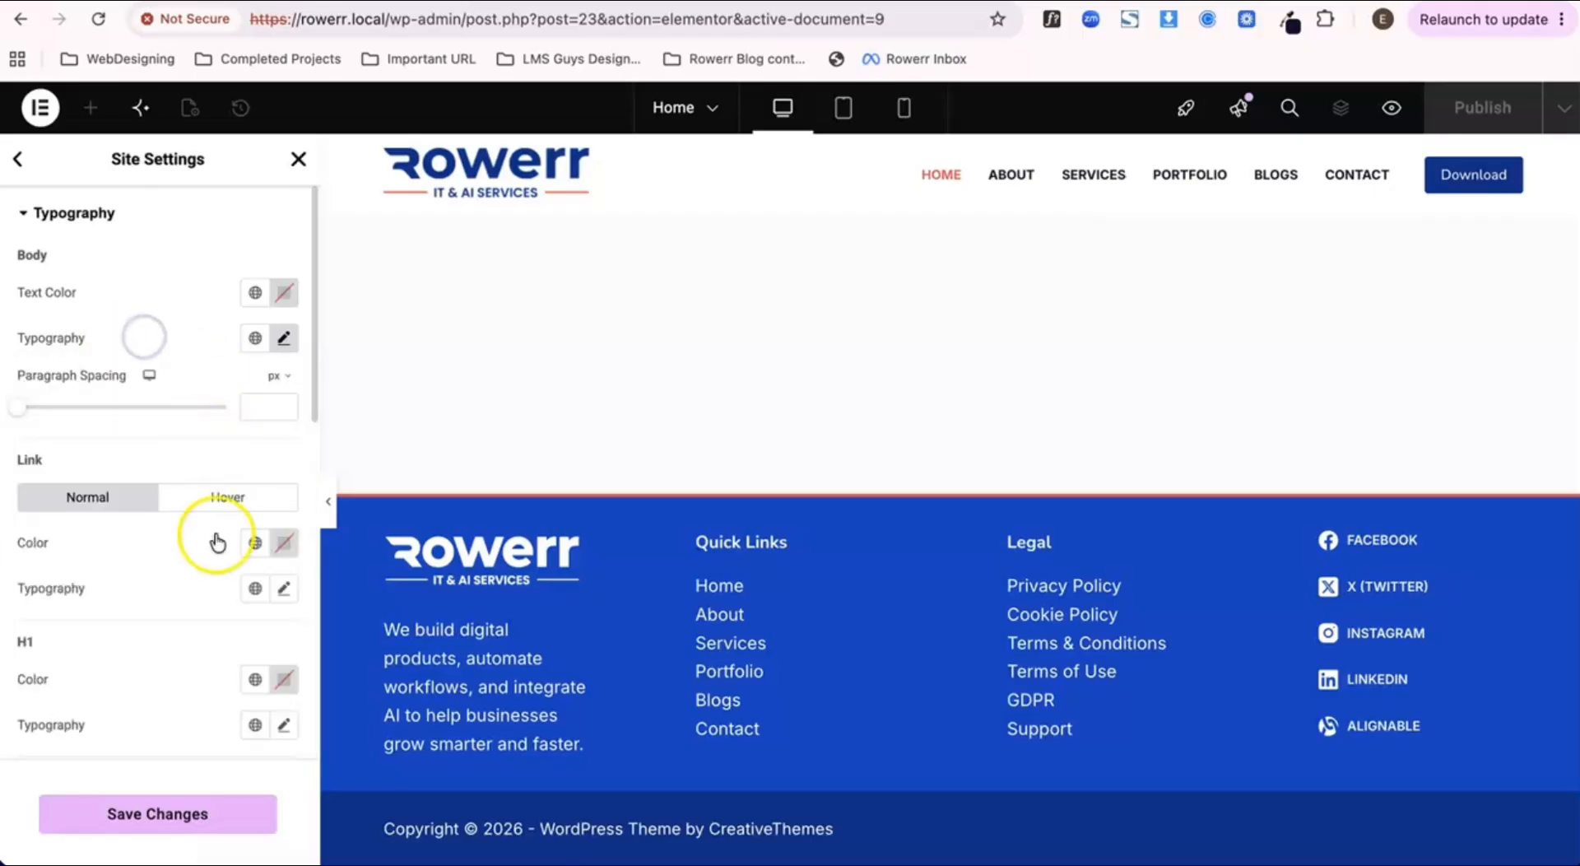
pyautogui.click(284, 337)
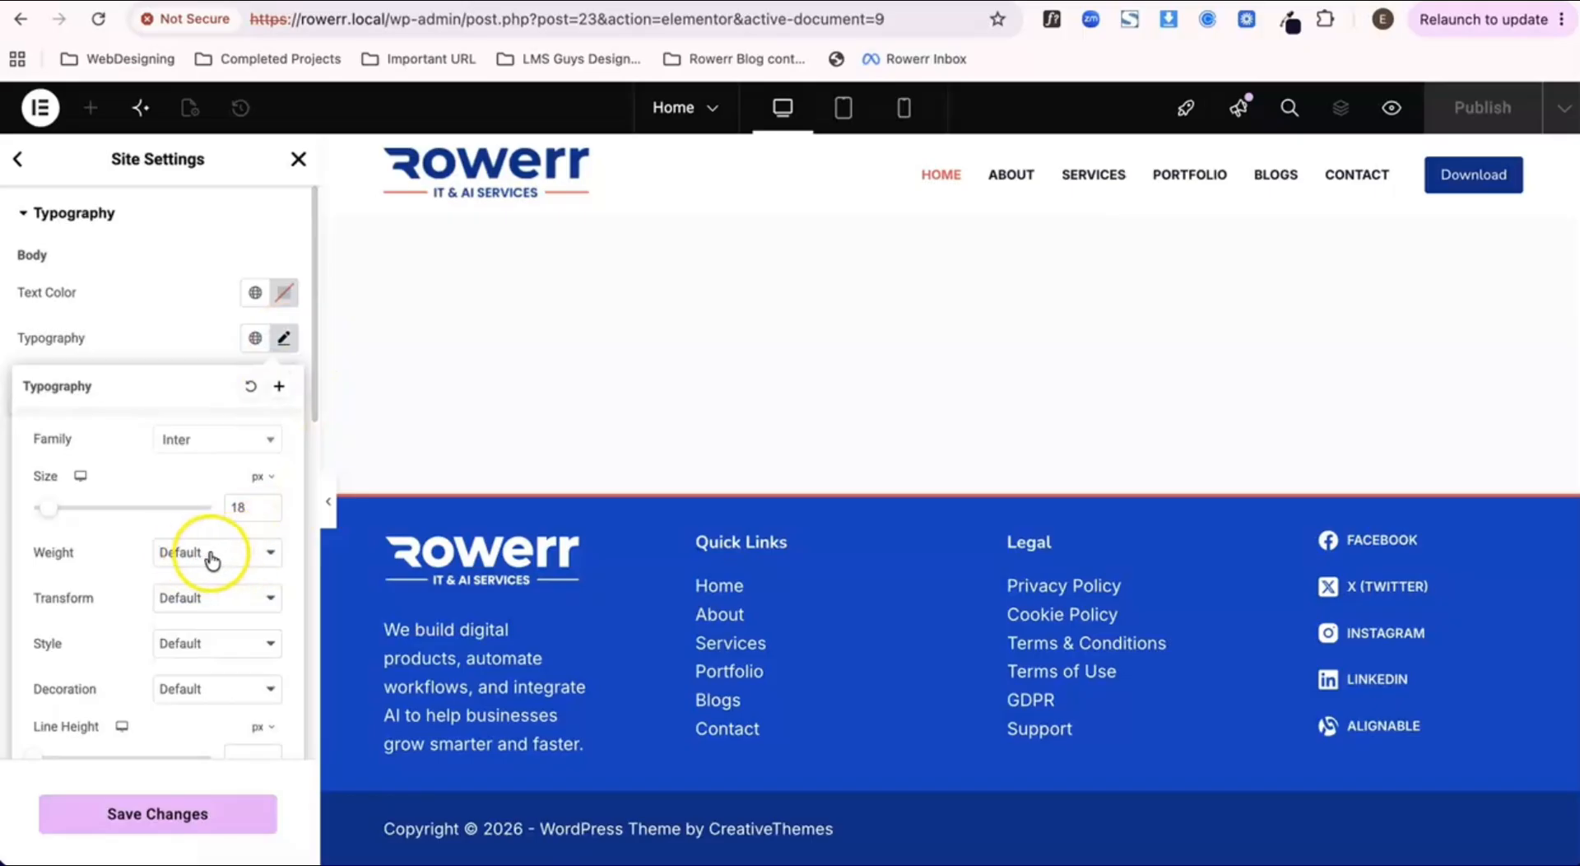
pyautogui.click(176, 336)
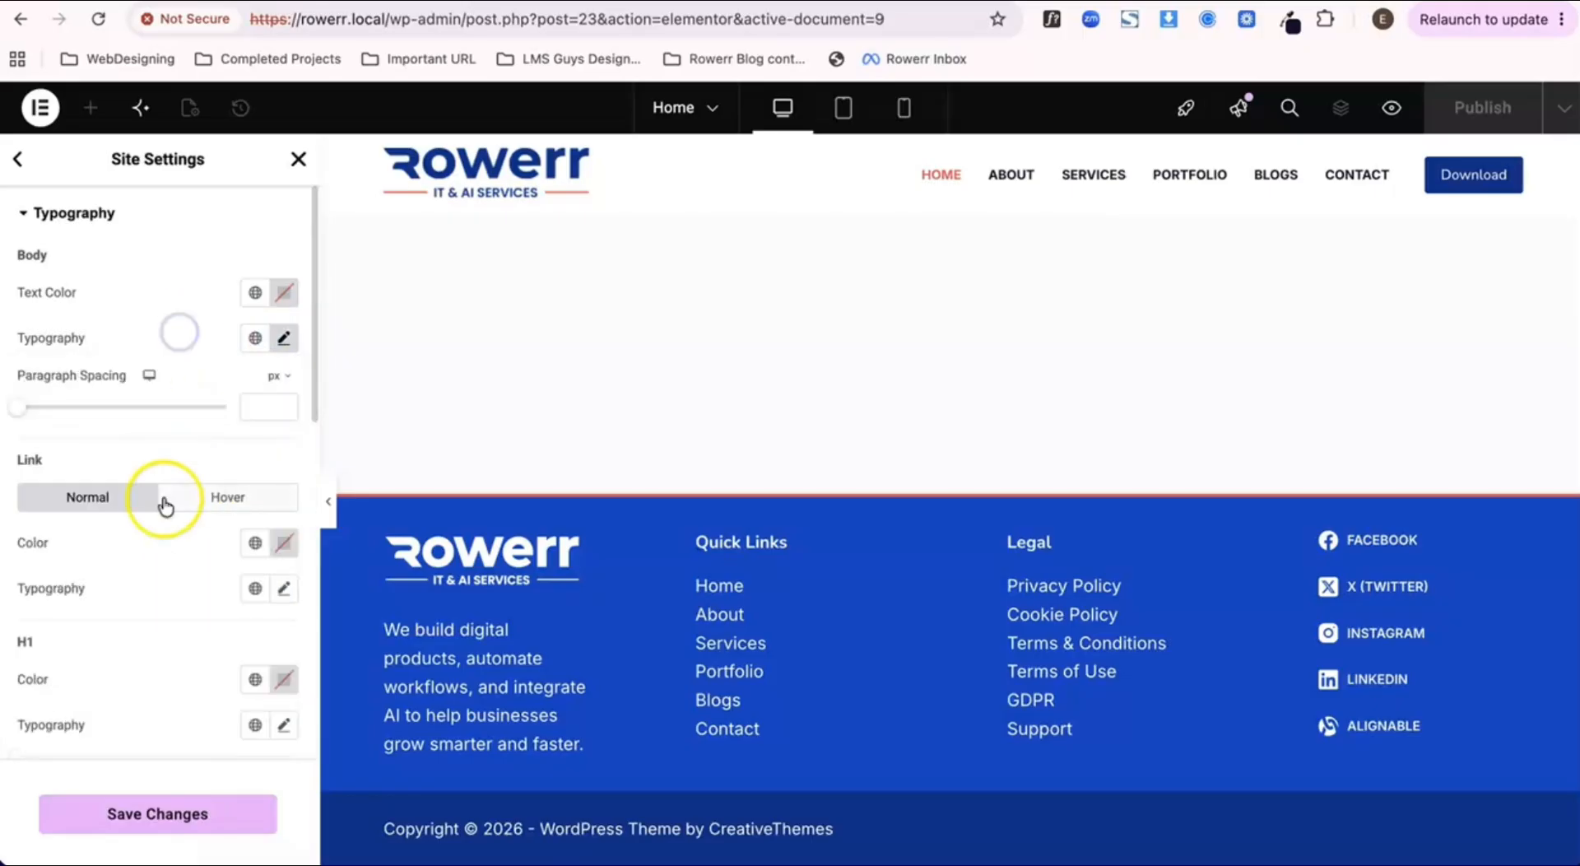
# Step: Set the font family of the H1 heading typography to Nunito
pyautogui.scroll(-1, 160, 504)
pyautogui.scroll(-3, 165, 504)
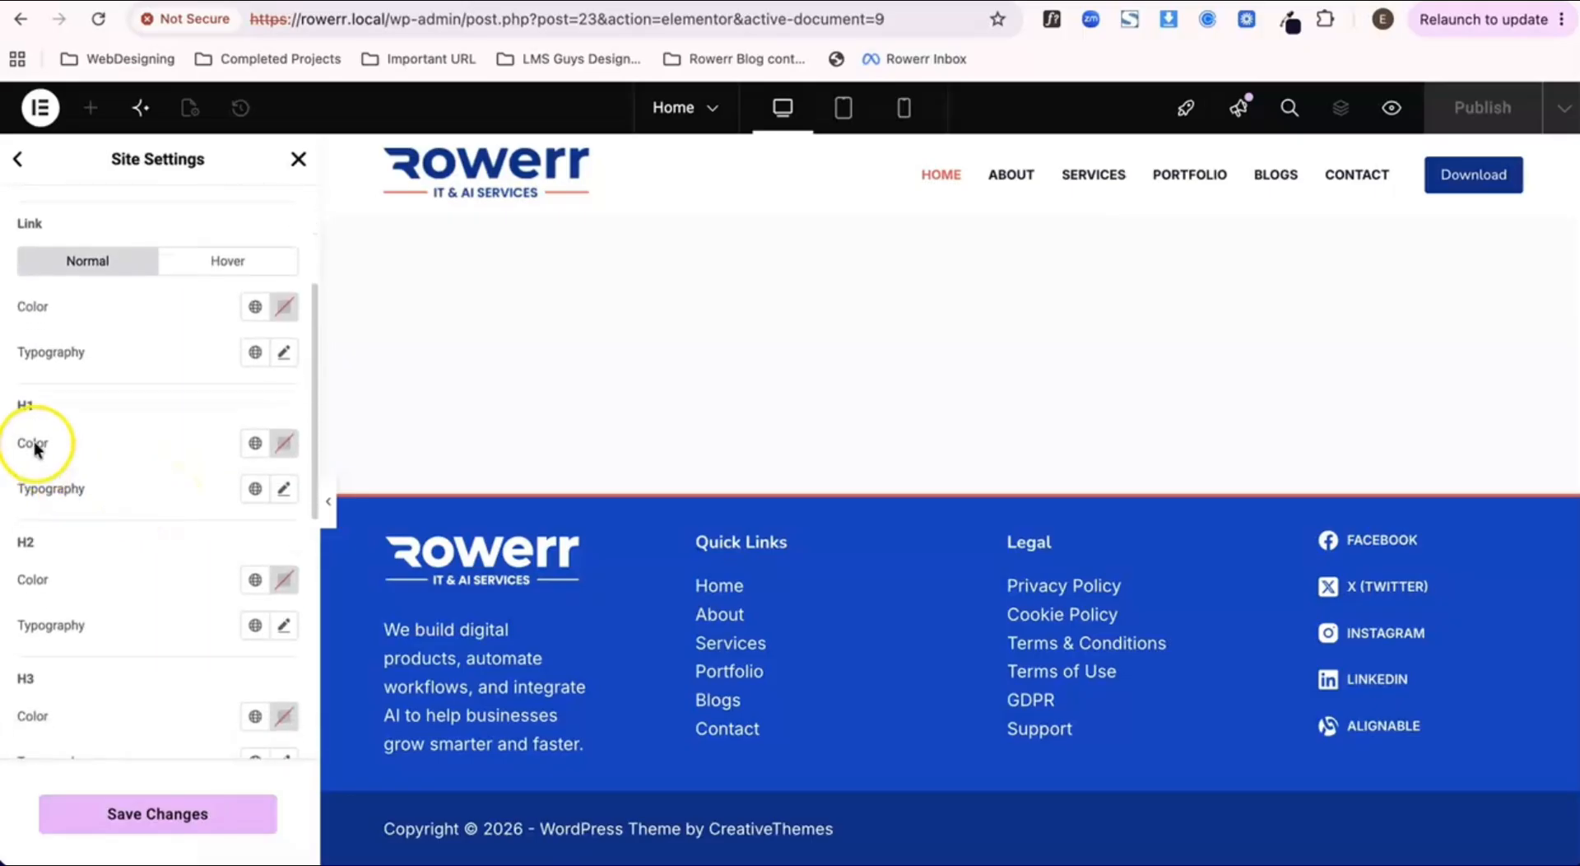
pyautogui.scroll(-1, 243, 502)
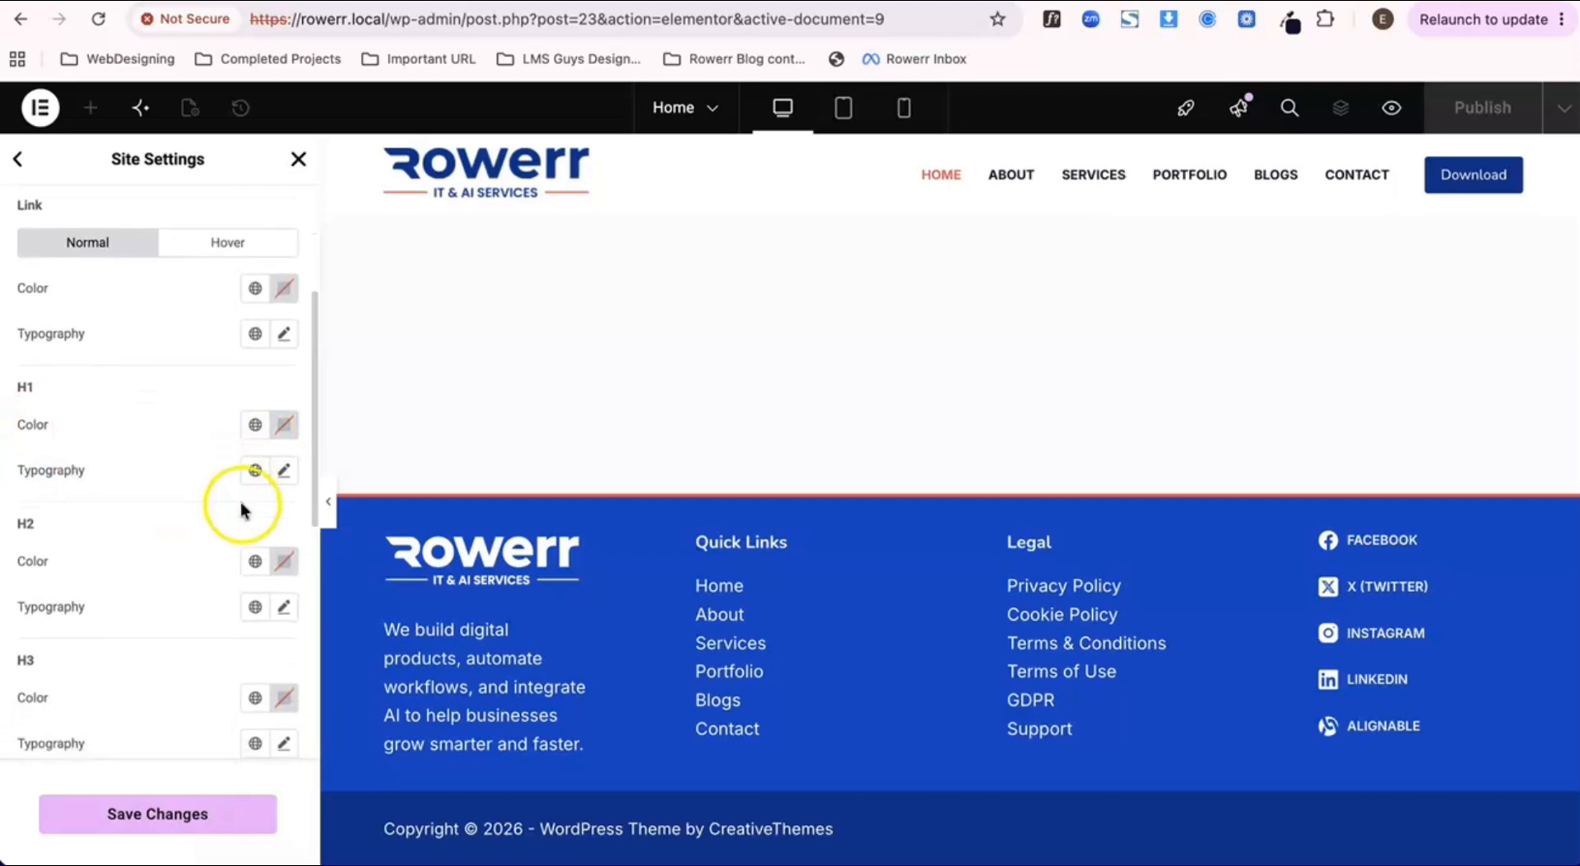
pyautogui.click(288, 457)
pyautogui.click(221, 555)
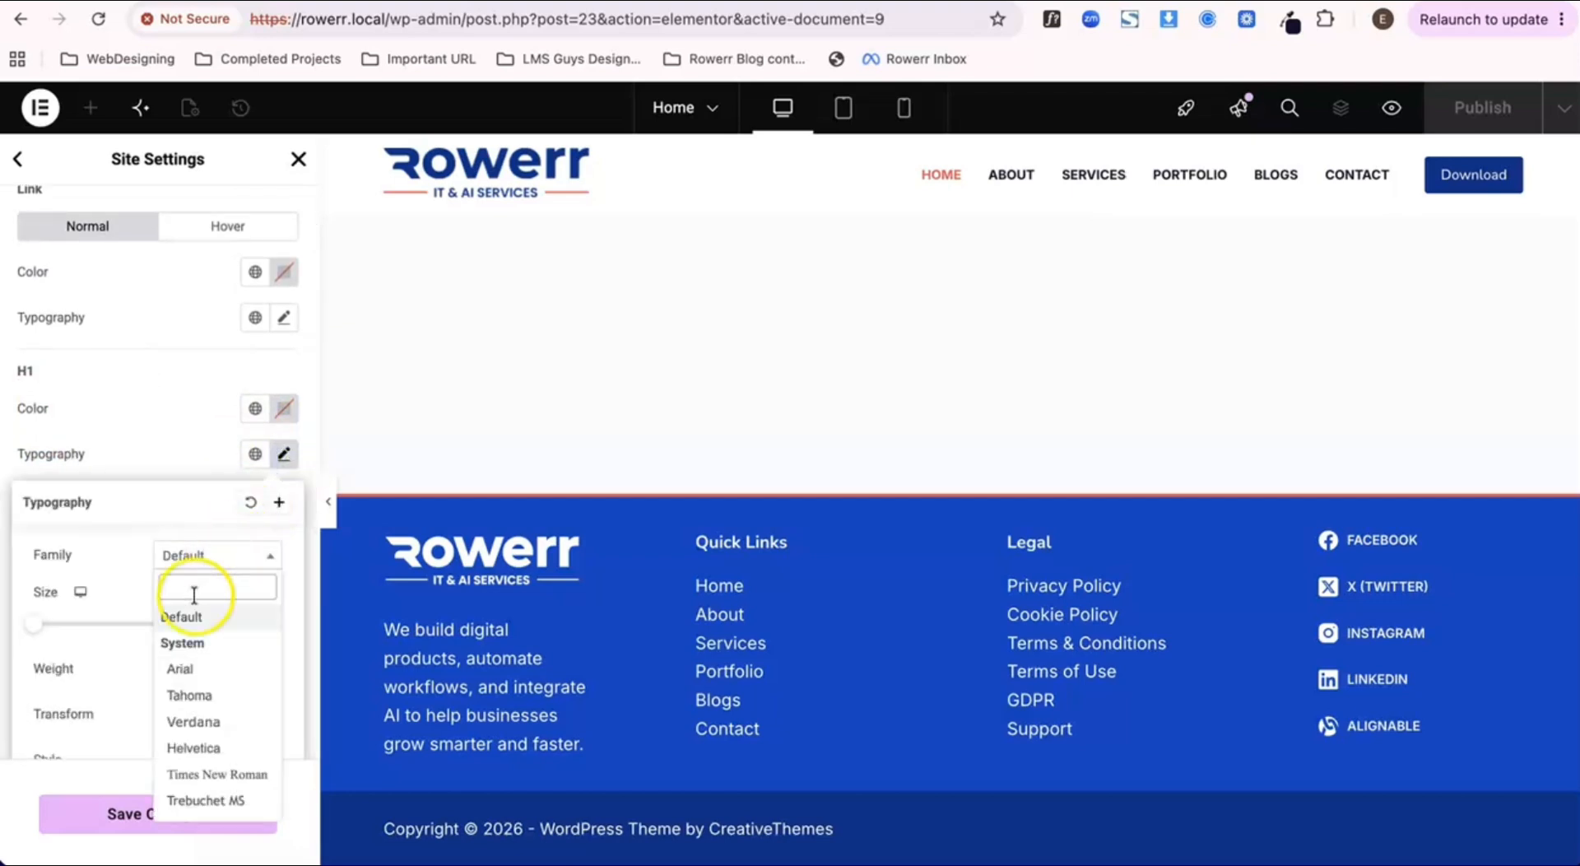
pyautogui.write('n')
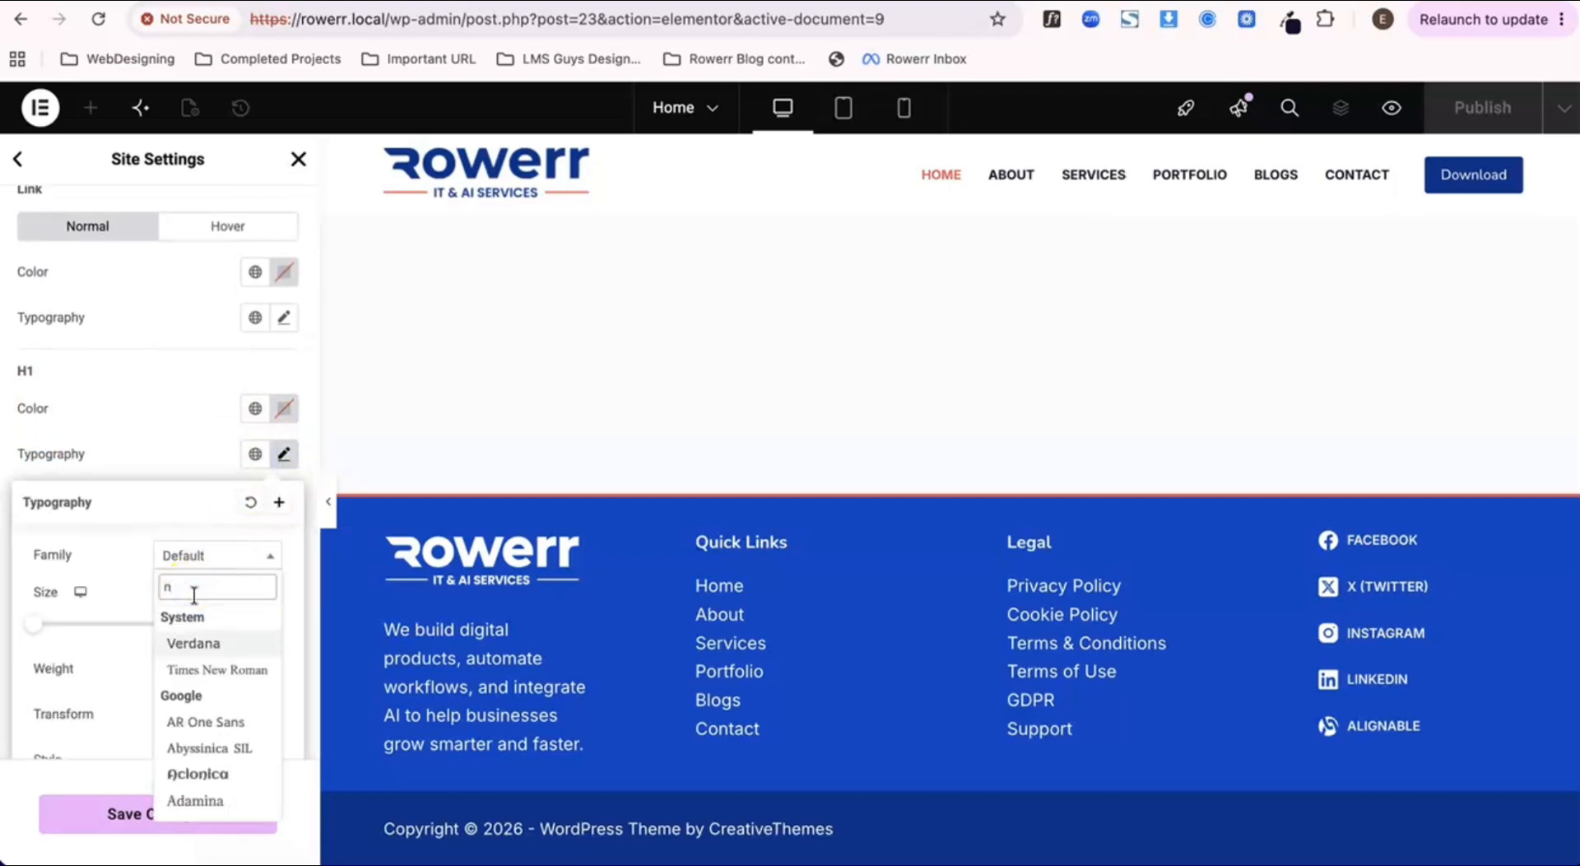
pyautogui.write('unit')
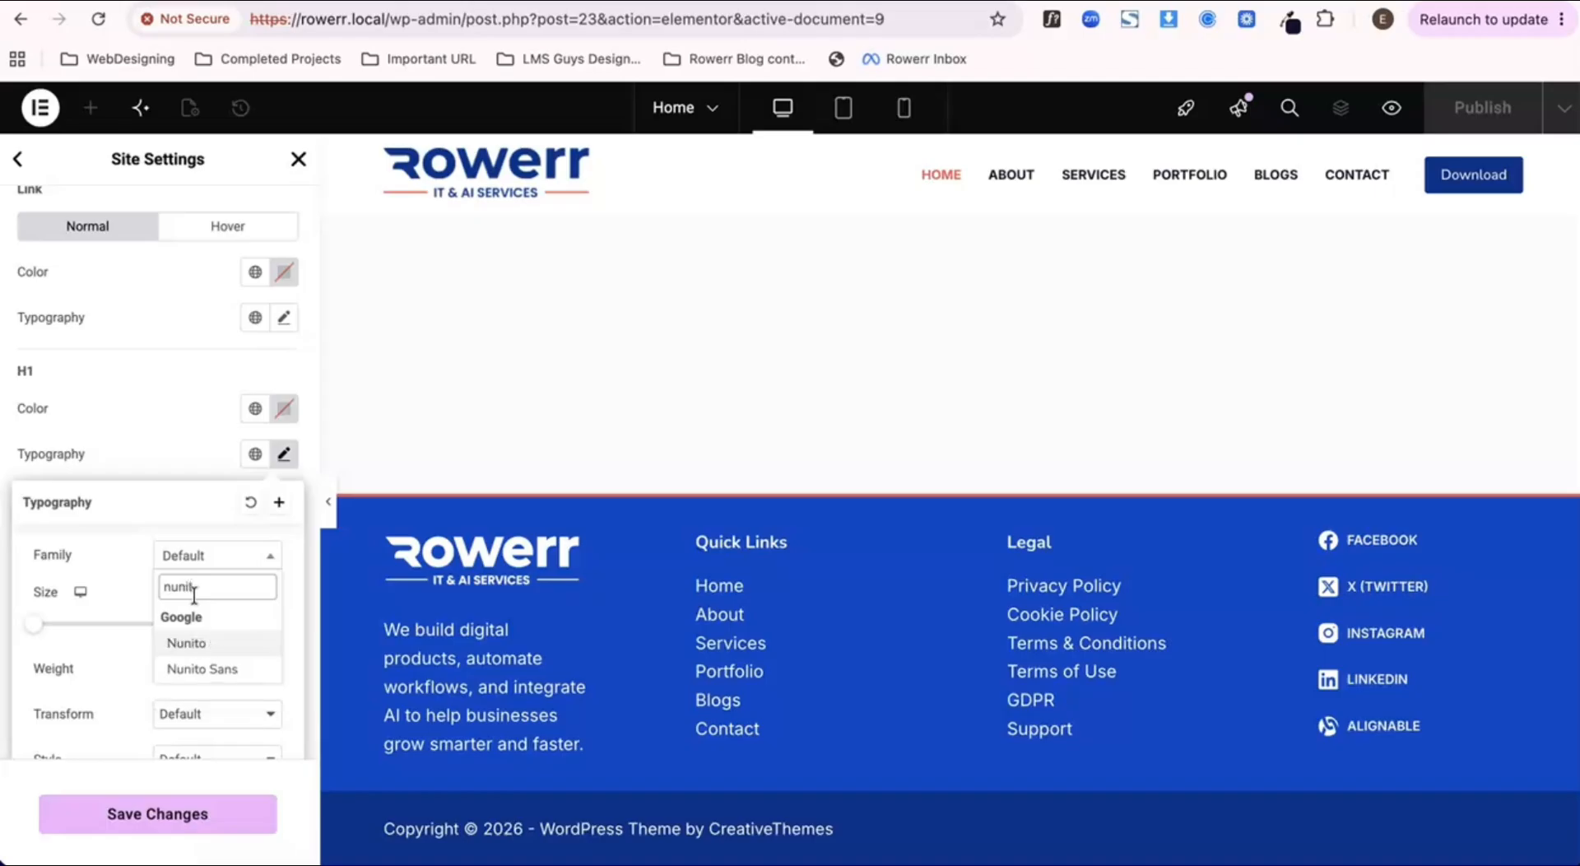
pyautogui.press('Return')
pyautogui.click(183, 438)
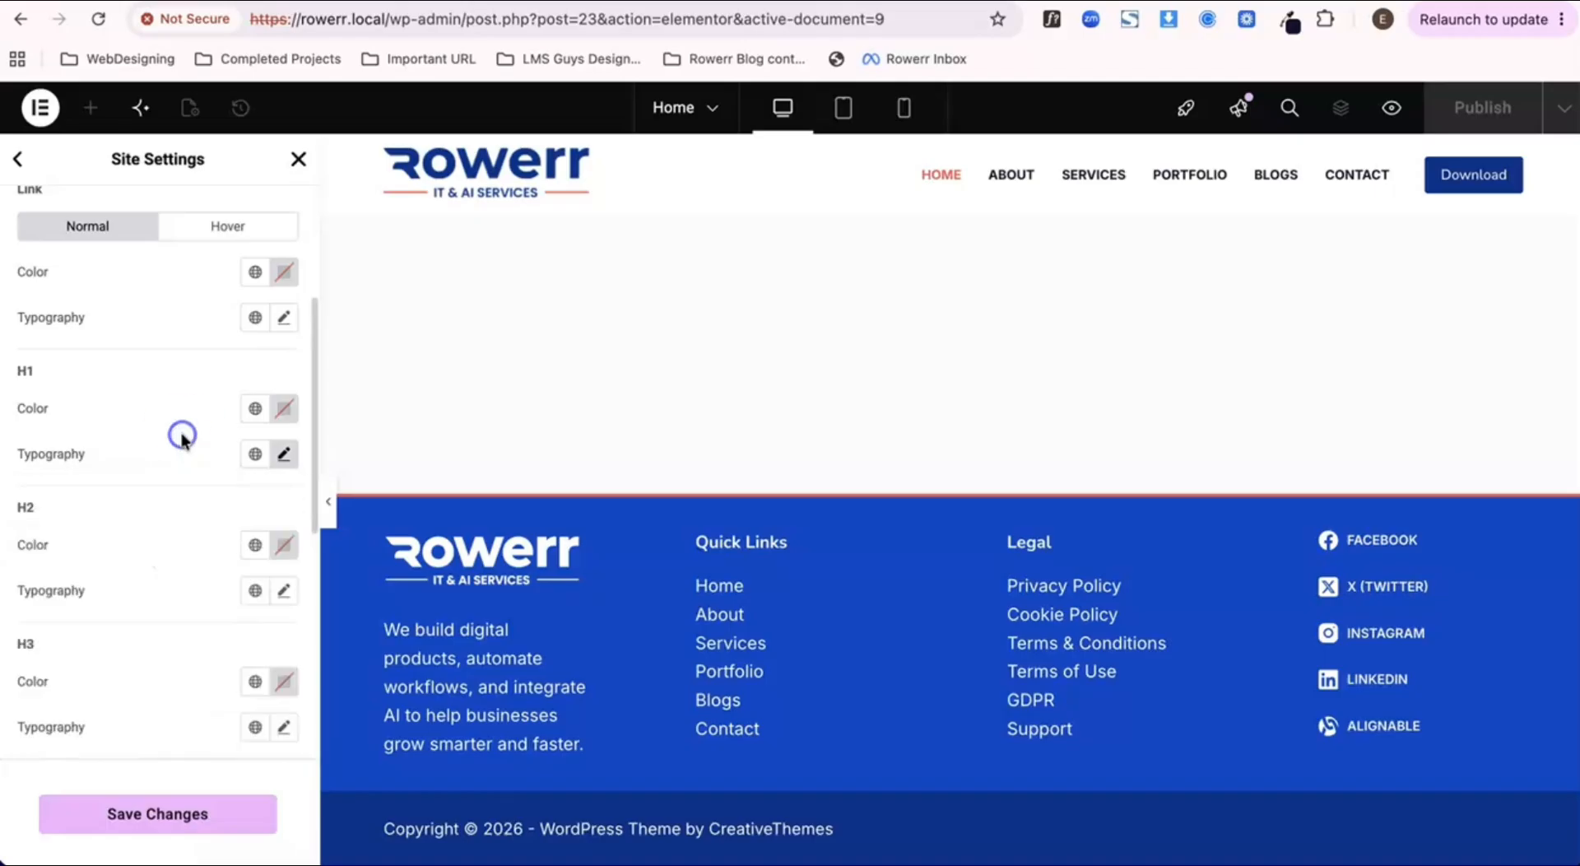
# Step: Set the font family of the H2 heading typography to Nunito Sans
pyautogui.scroll(-1, 199, 641)
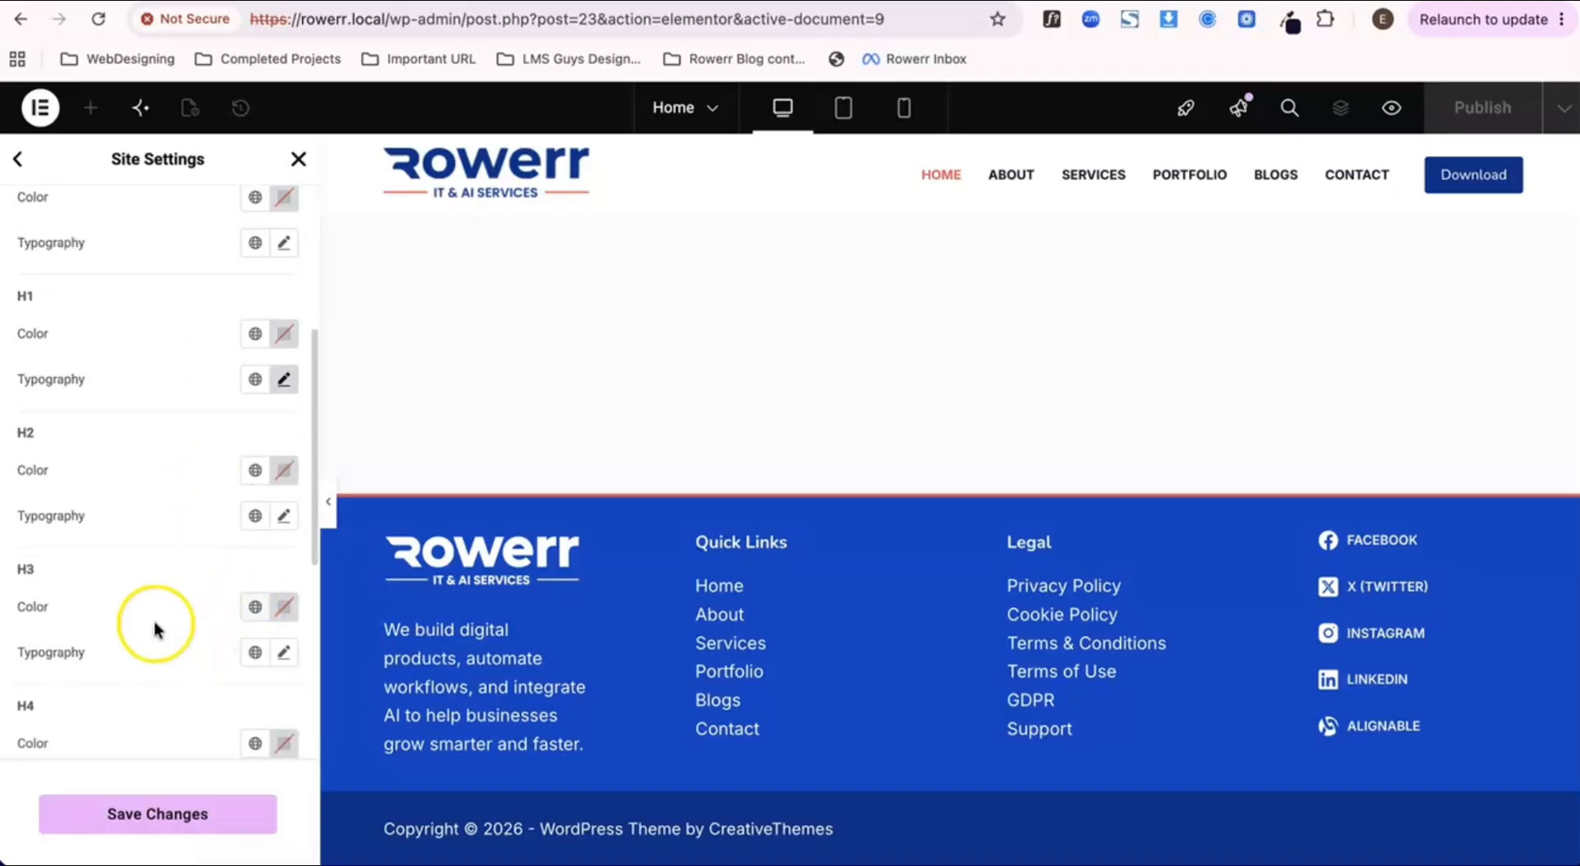
pyautogui.click(283, 515)
pyautogui.click(201, 617)
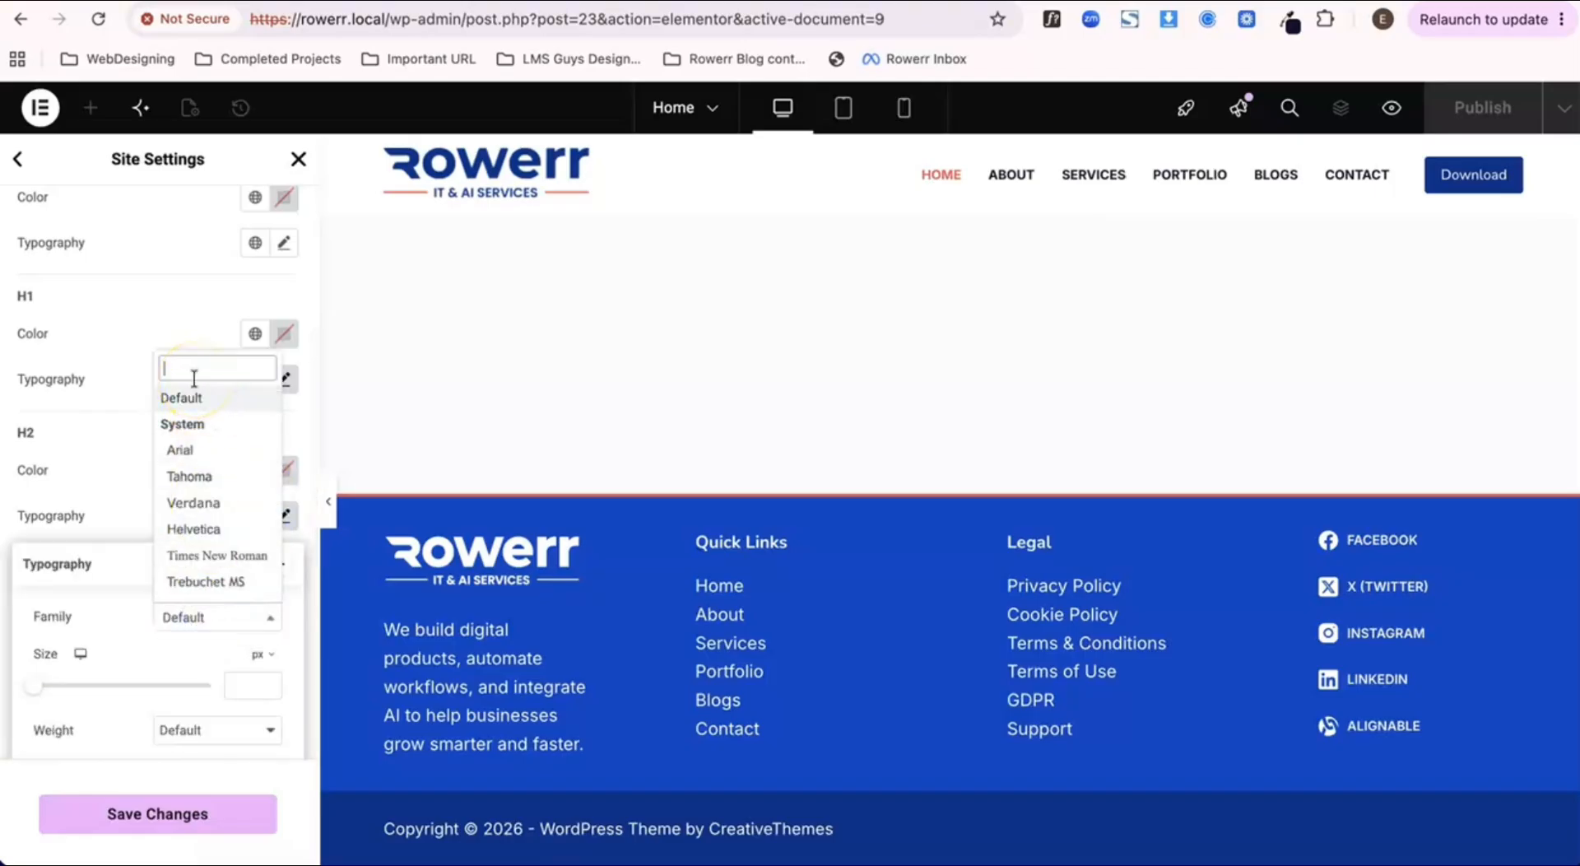
pyautogui.write('nunito')
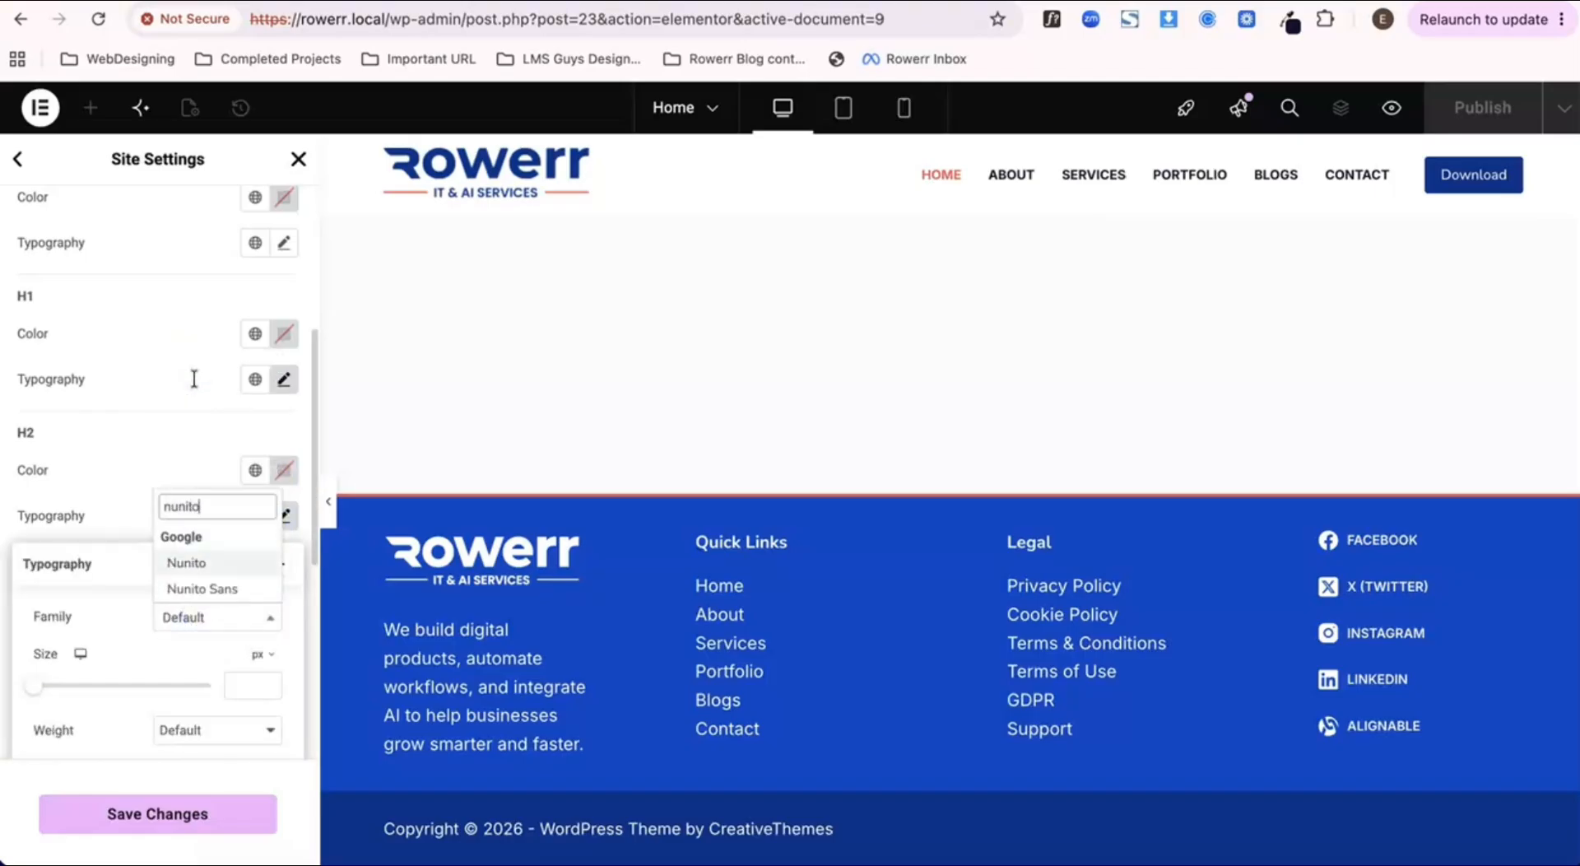
pyautogui.press('Down')
pyautogui.press('Return')
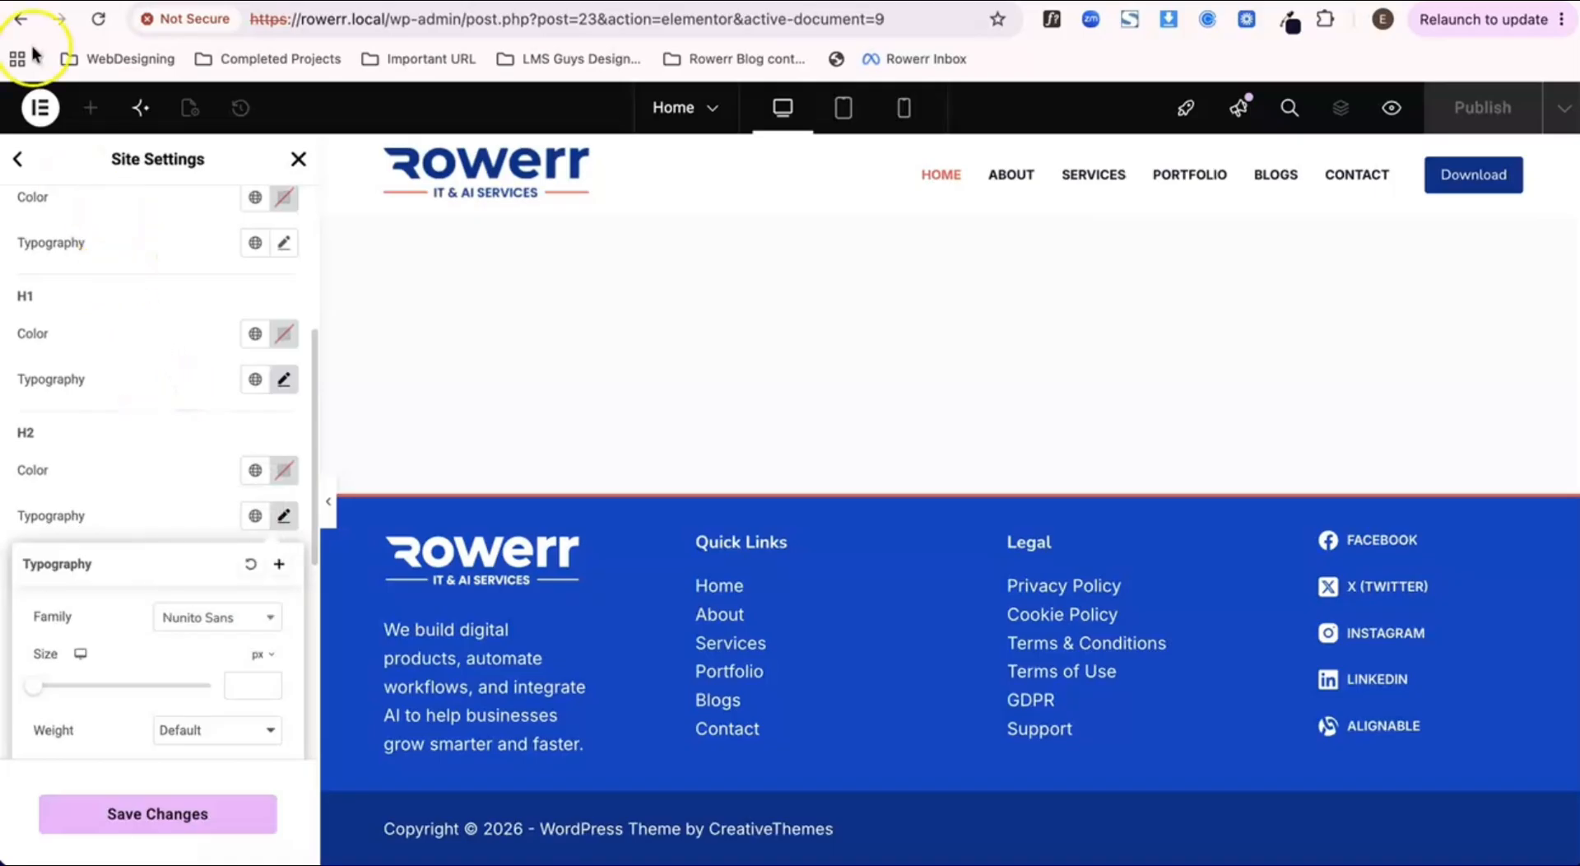
pyautogui.click(226, 522)
# Step: Look through the heading typography, the Buttons style and the remaining site settings categories, and leave the site settings
pyautogui.scroll(-1, 226, 522)
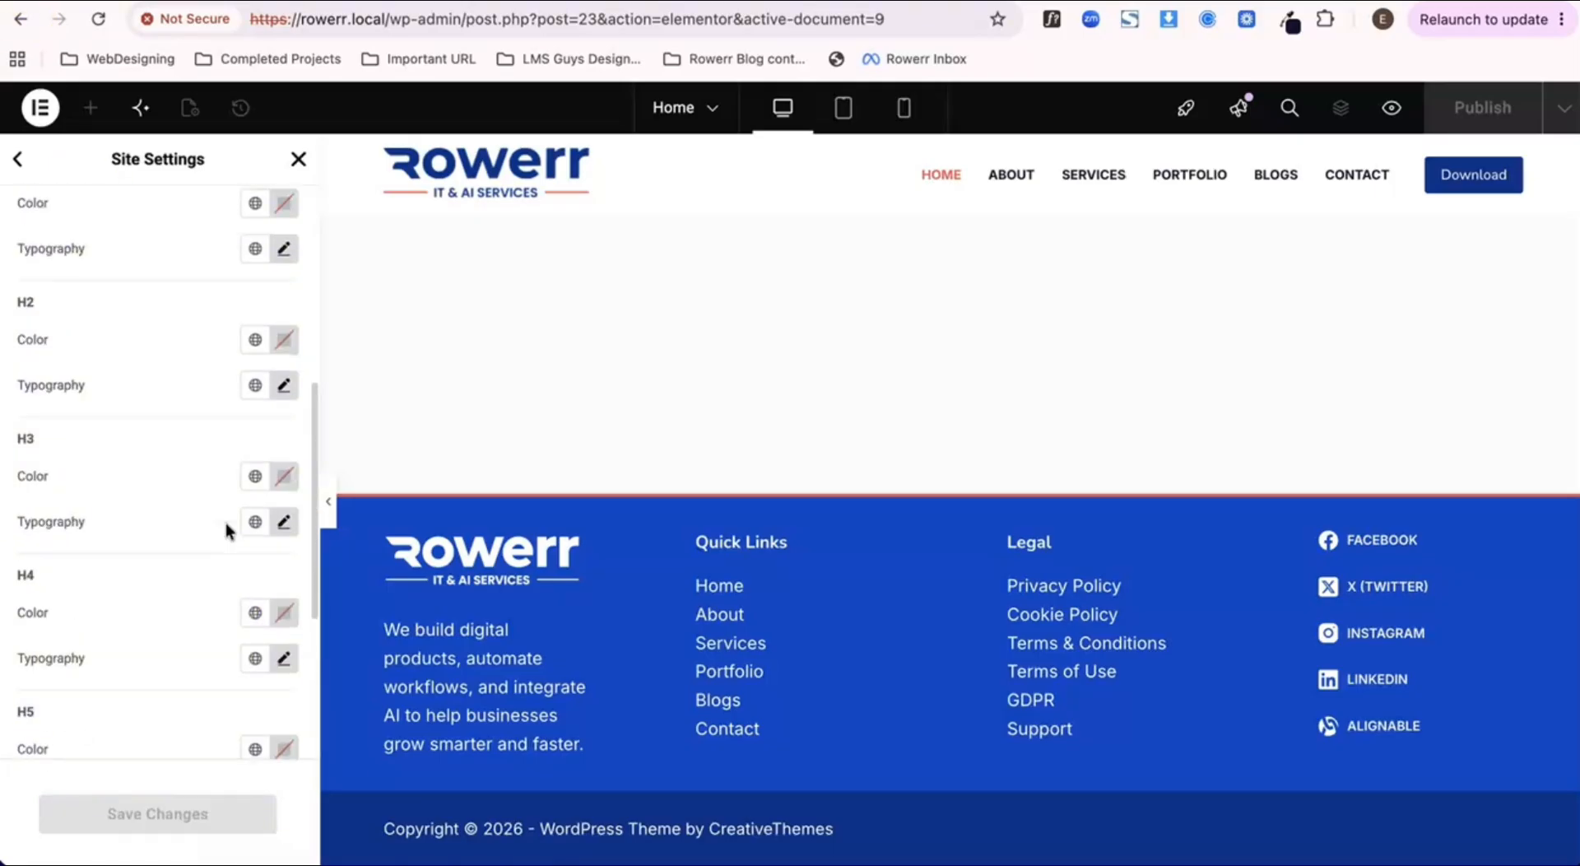
pyautogui.scroll(5, 225, 522)
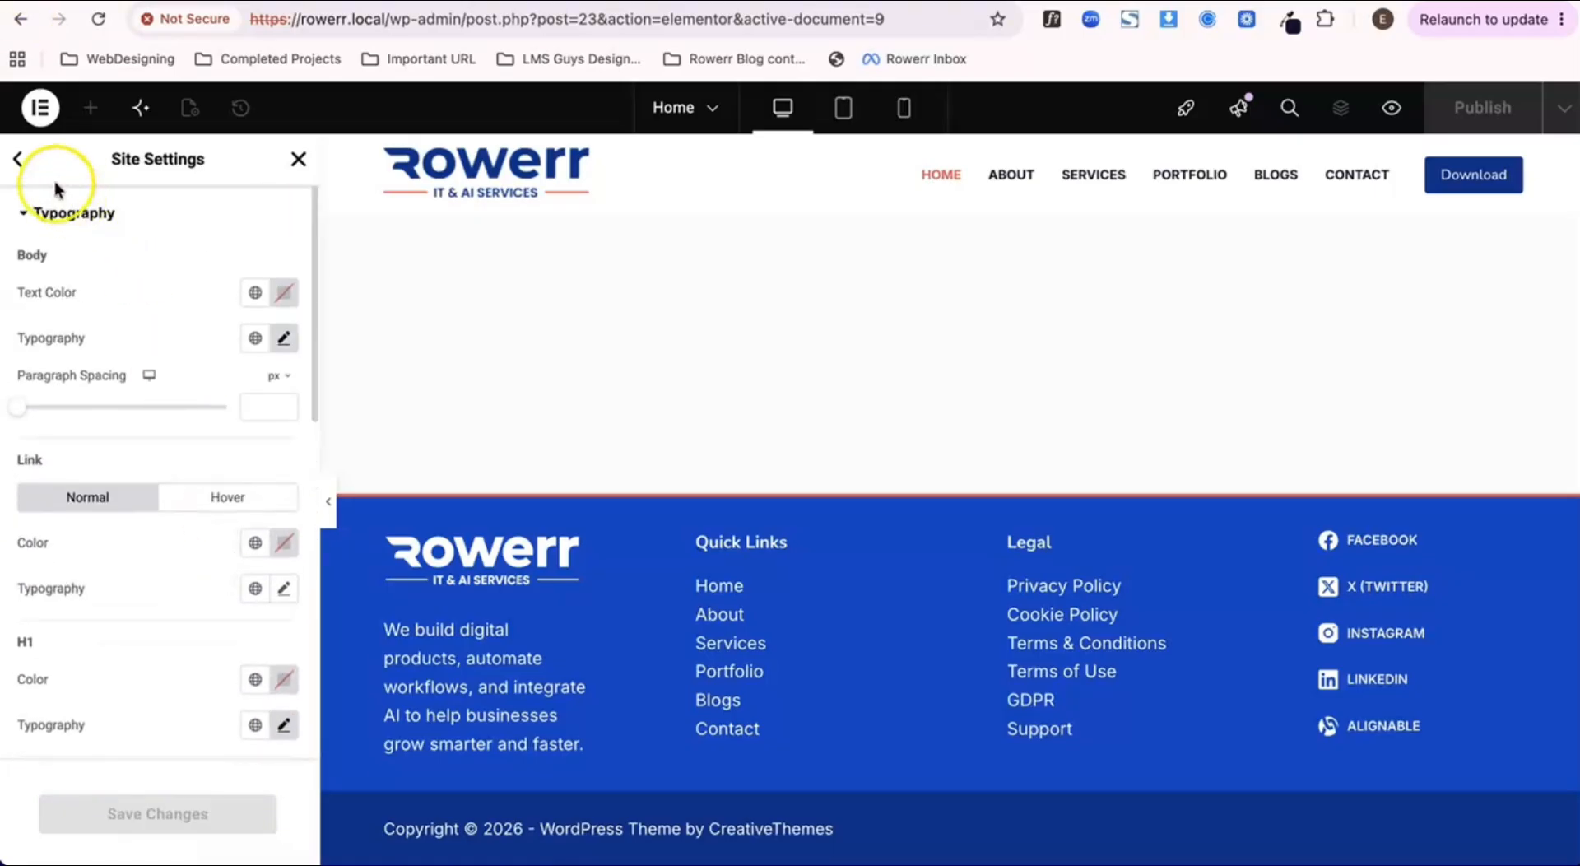
pyautogui.click(18, 159)
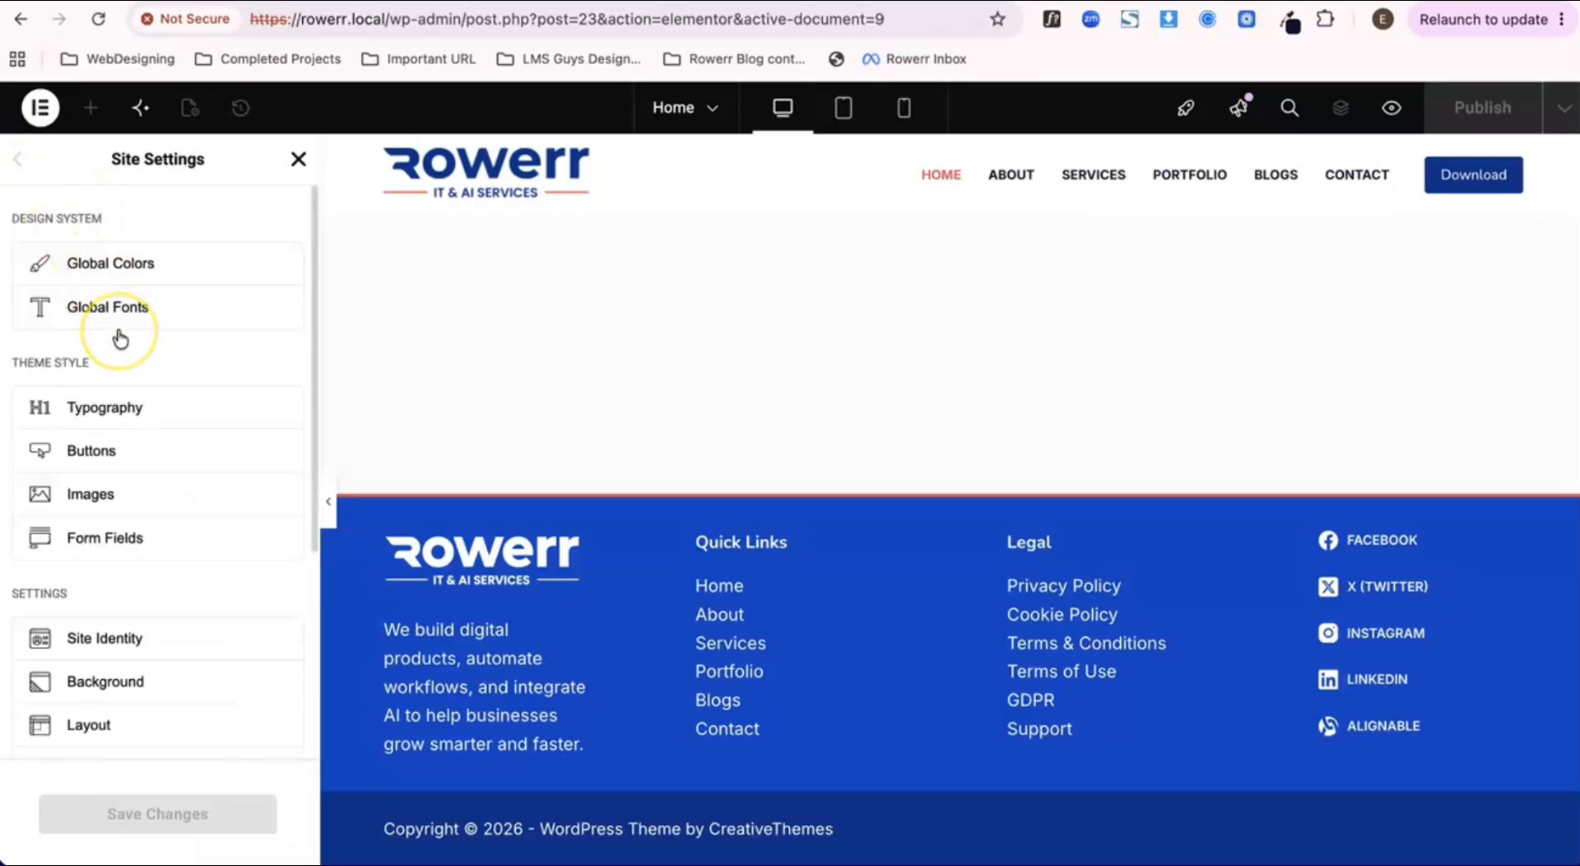
pyautogui.scroll(-1, 124, 335)
pyautogui.scroll(-1, 116, 335)
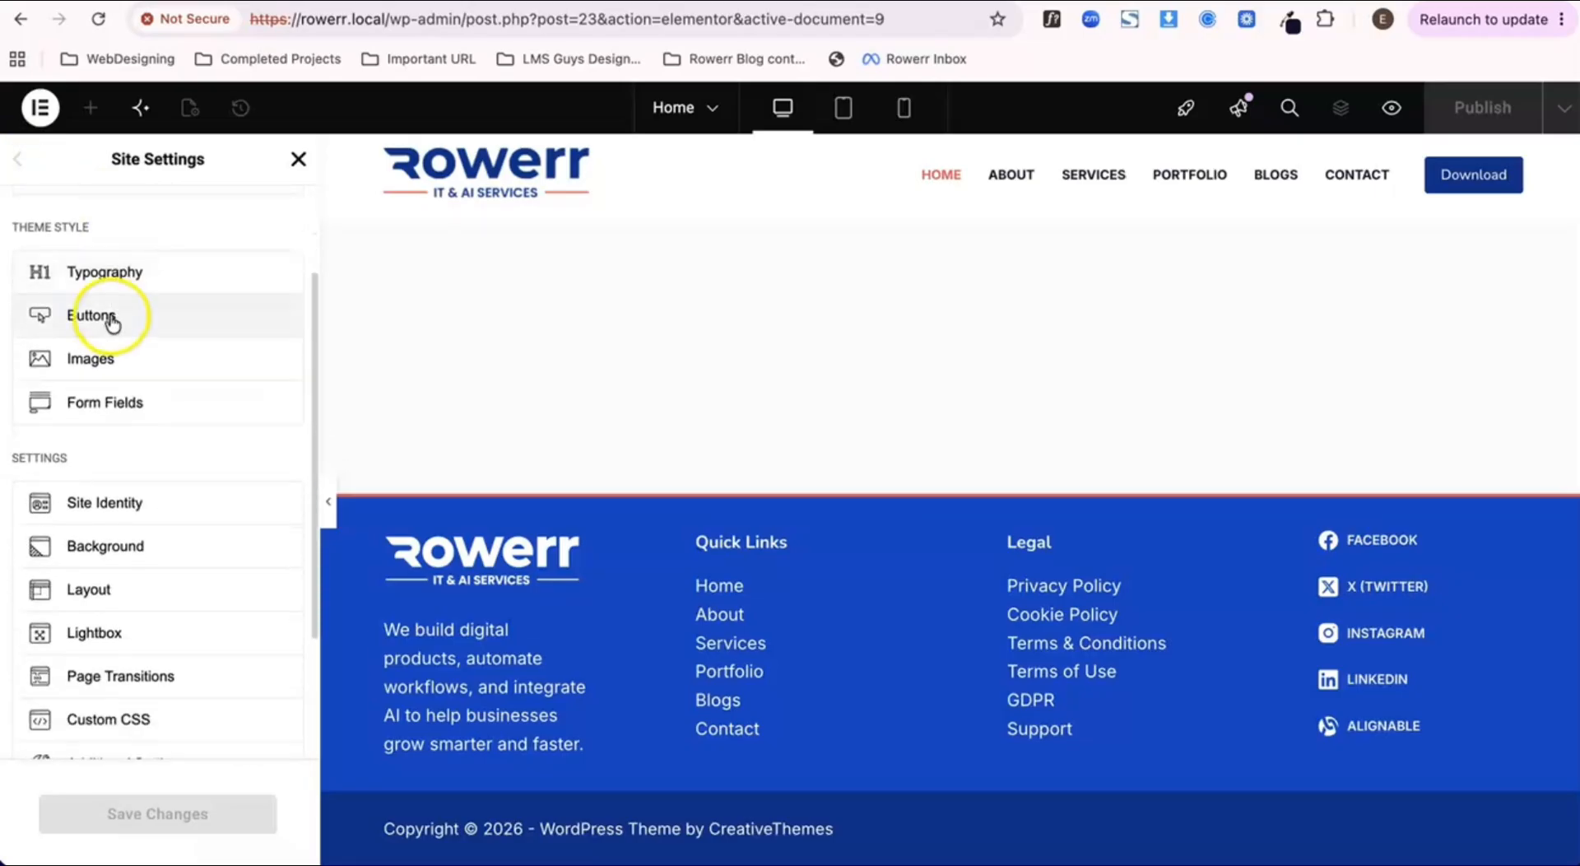
pyautogui.click(111, 321)
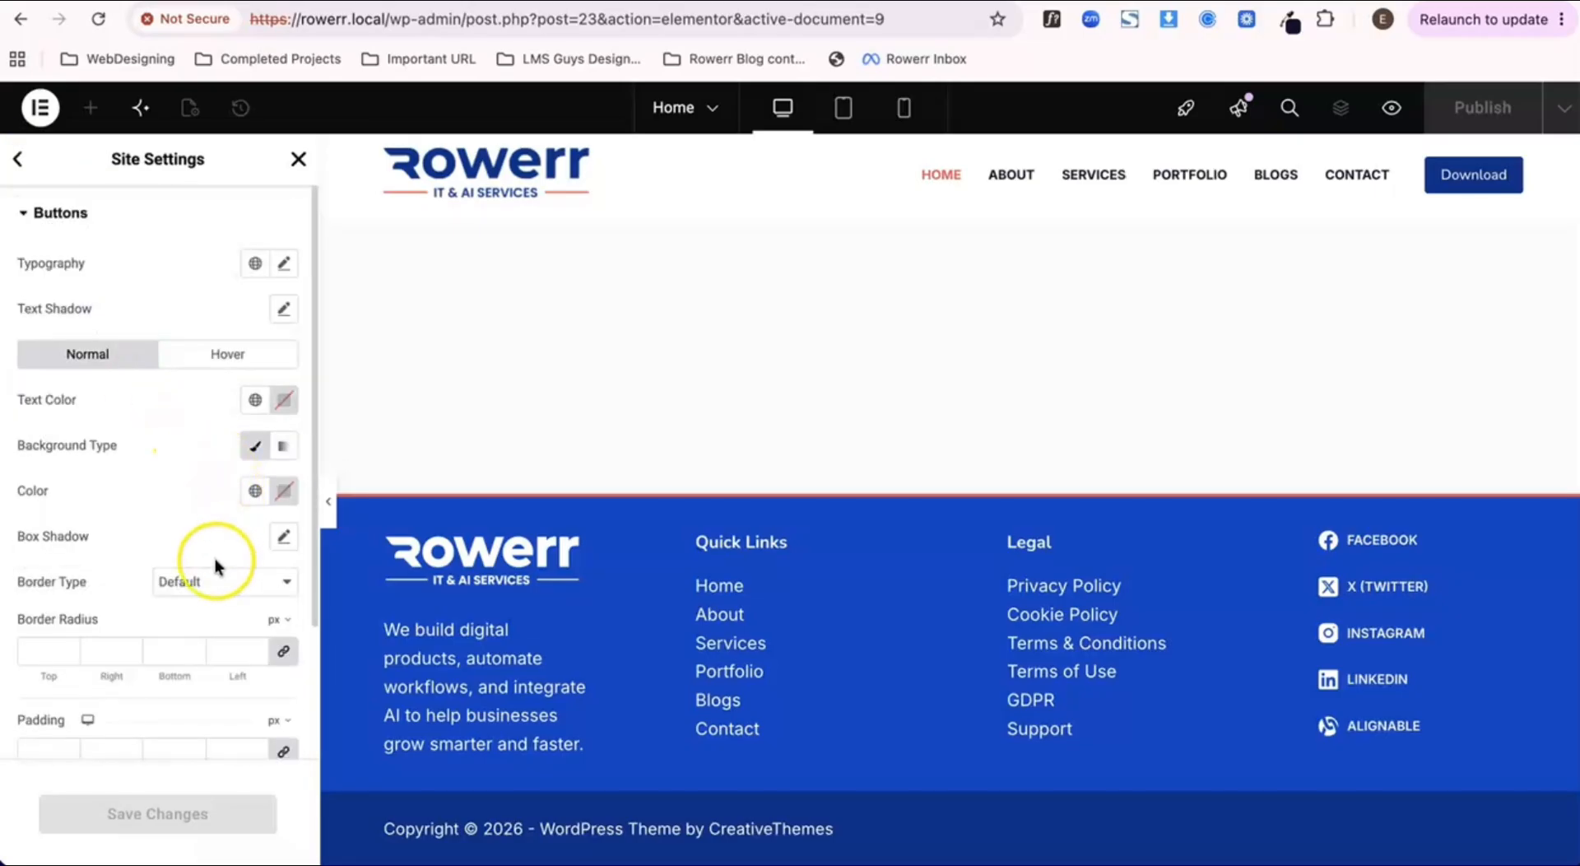
pyautogui.scroll(-1, 218, 565)
pyautogui.scroll(3, 215, 560)
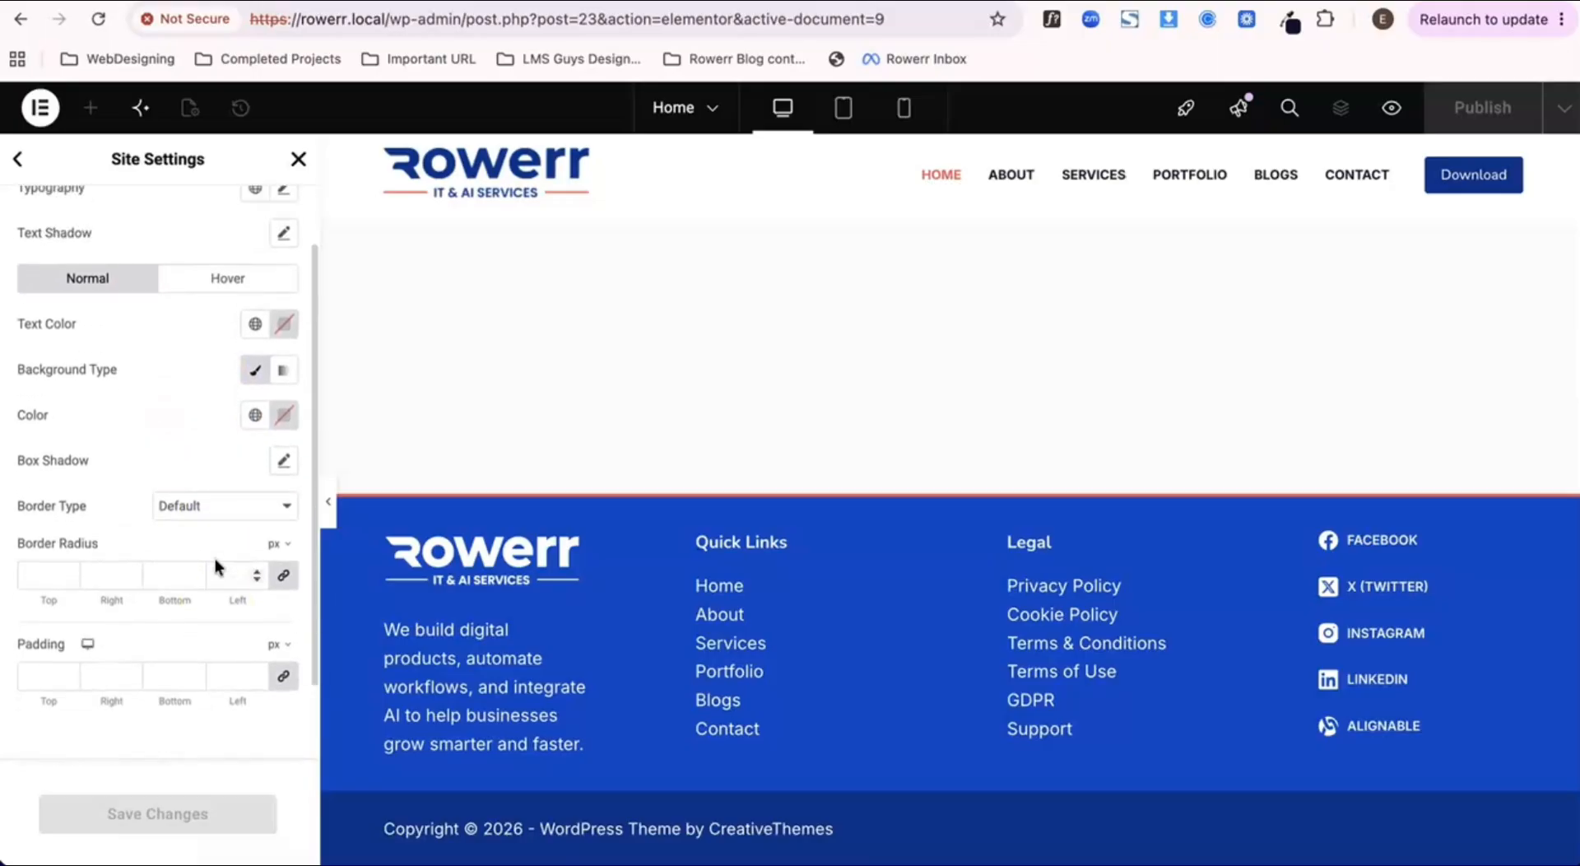
pyautogui.click(22, 172)
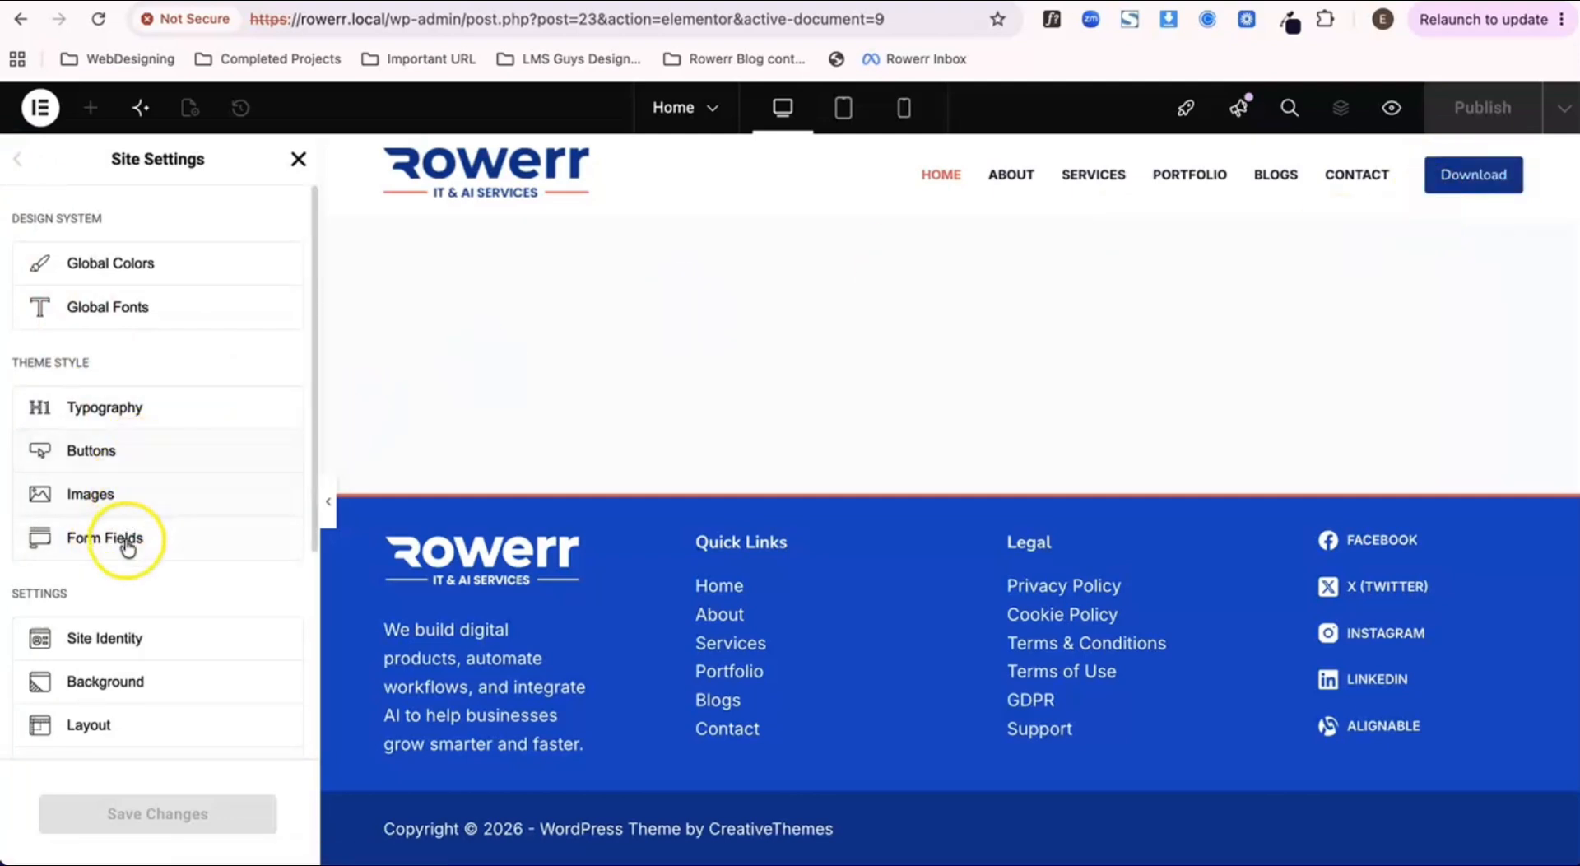
pyautogui.scroll(-5, 131, 590)
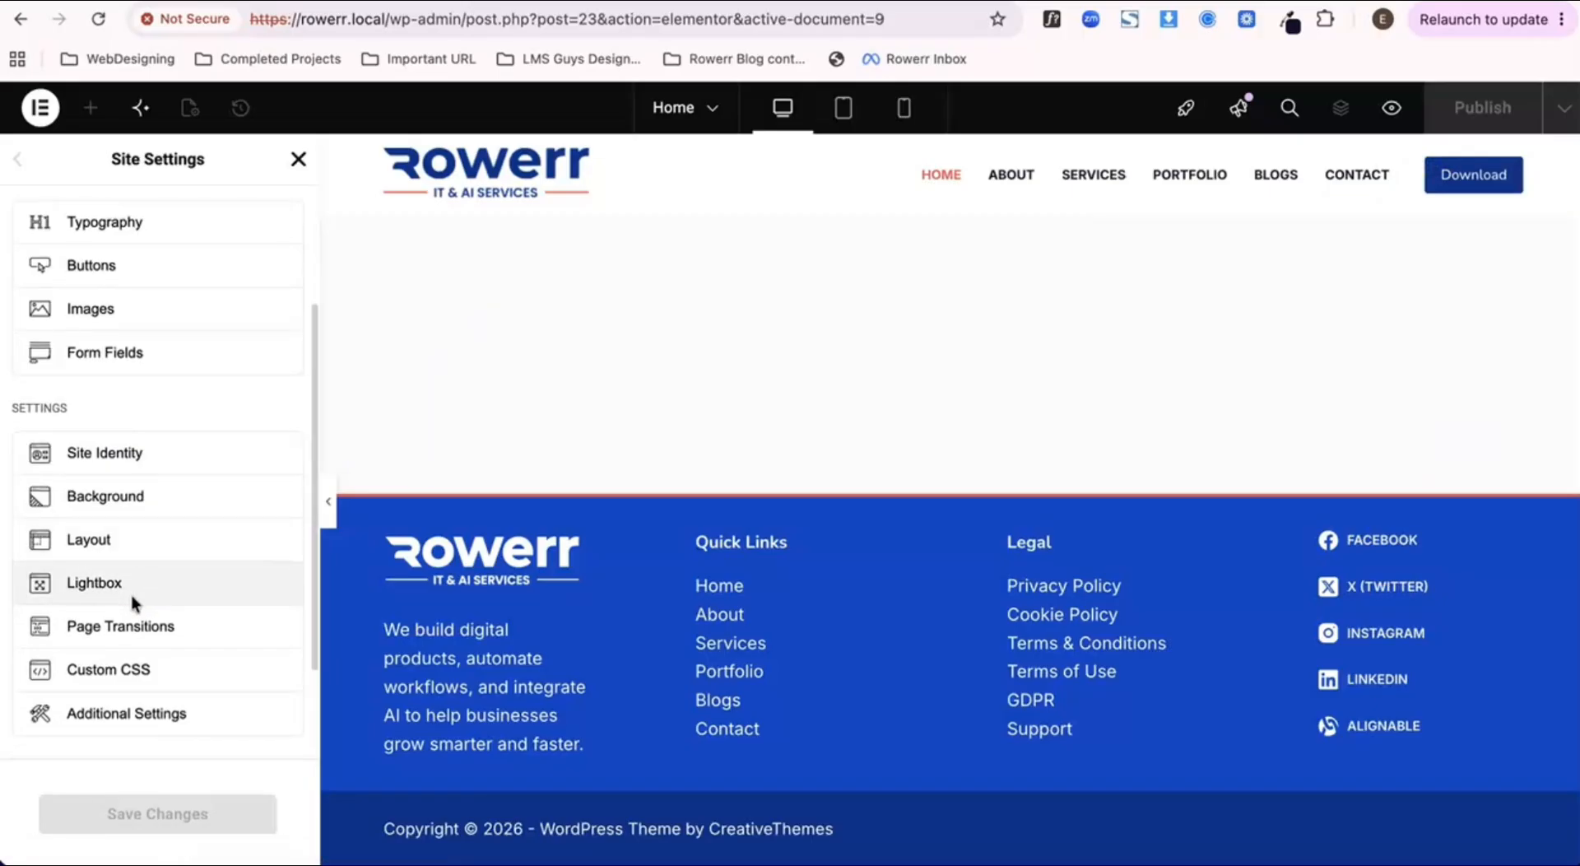
pyautogui.scroll(5, 130, 591)
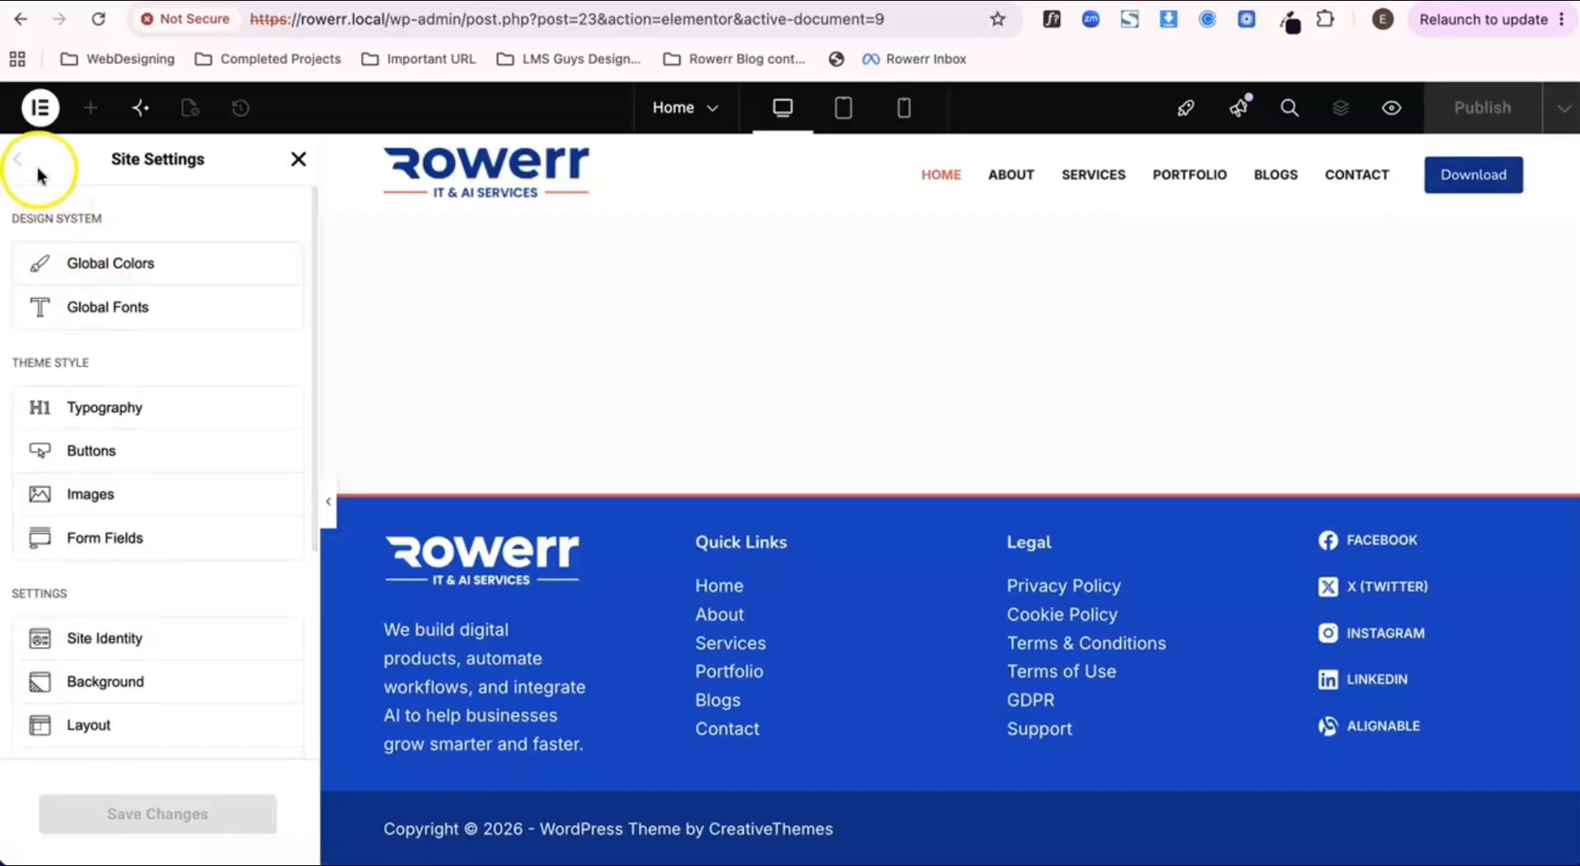
pyautogui.click(301, 167)
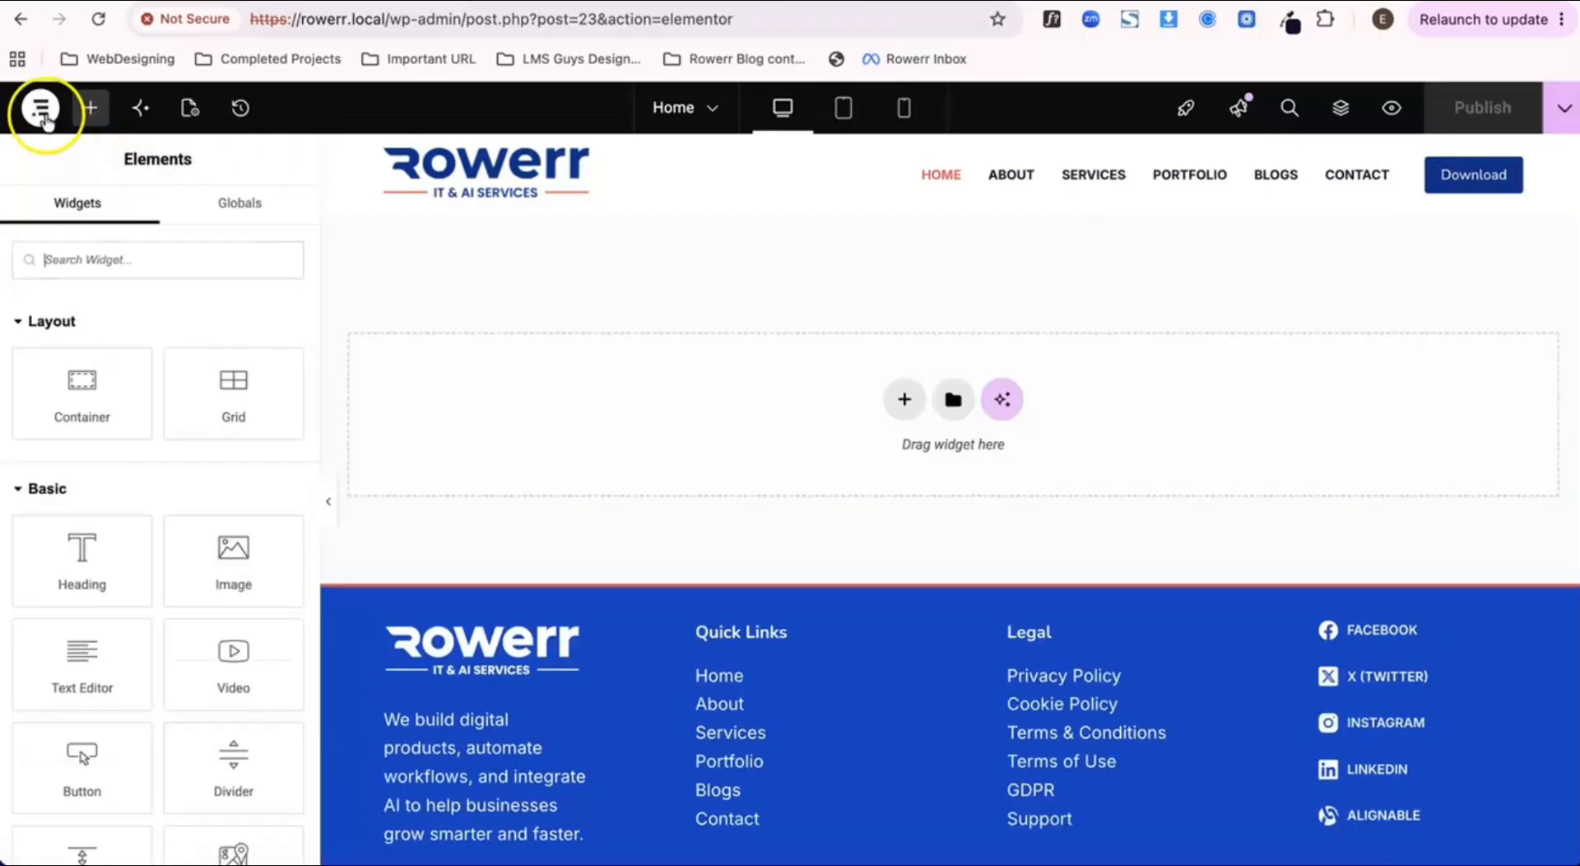
# Step: Enable the quick edit options for the canvas in the user preferences
pyautogui.click(39, 109)
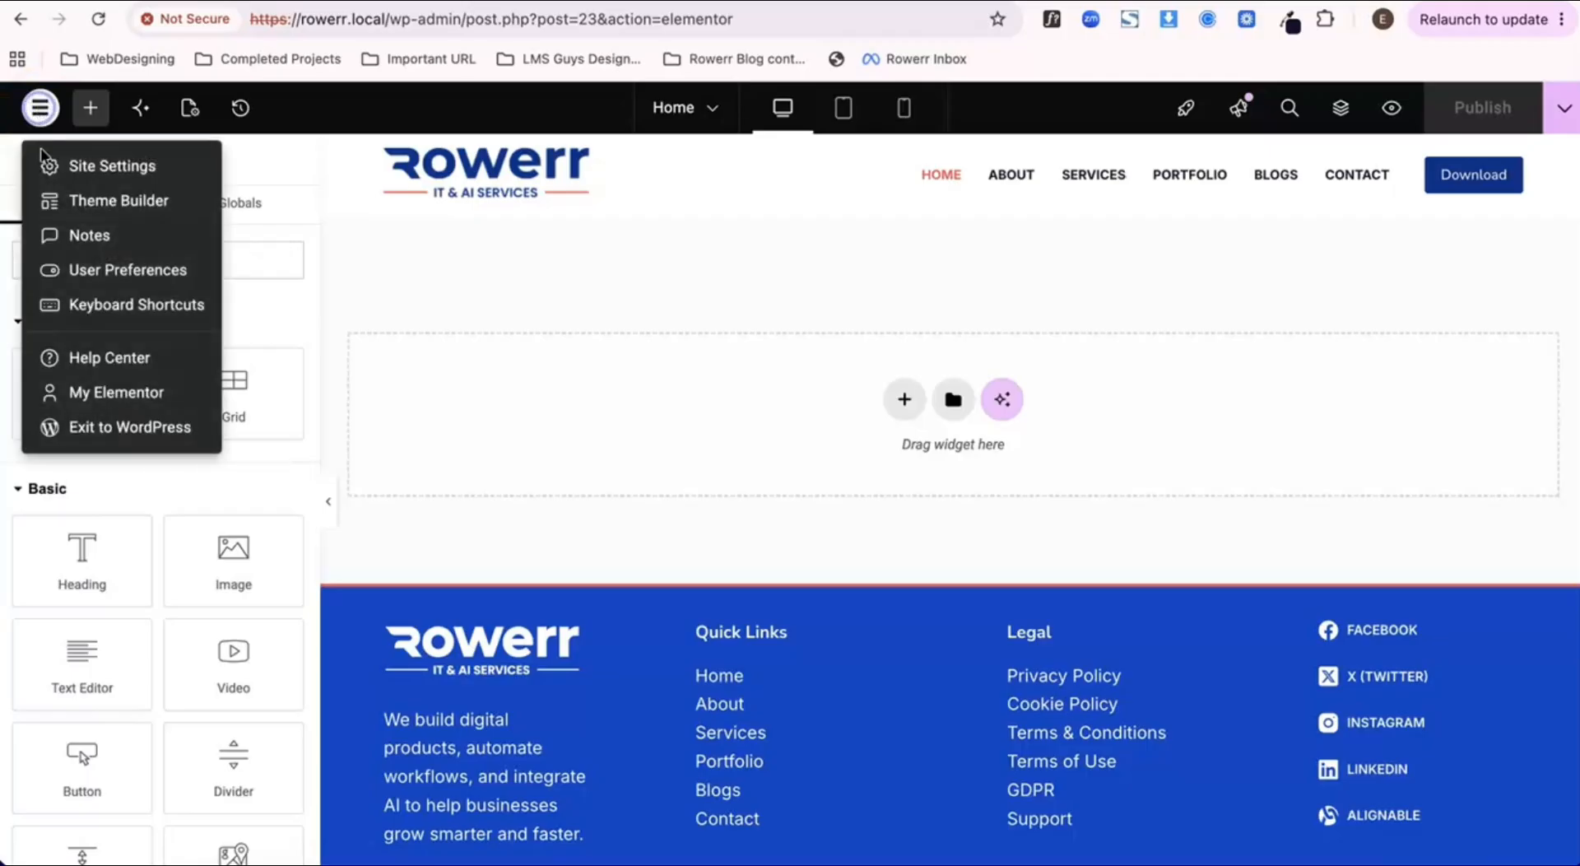
pyautogui.click(78, 273)
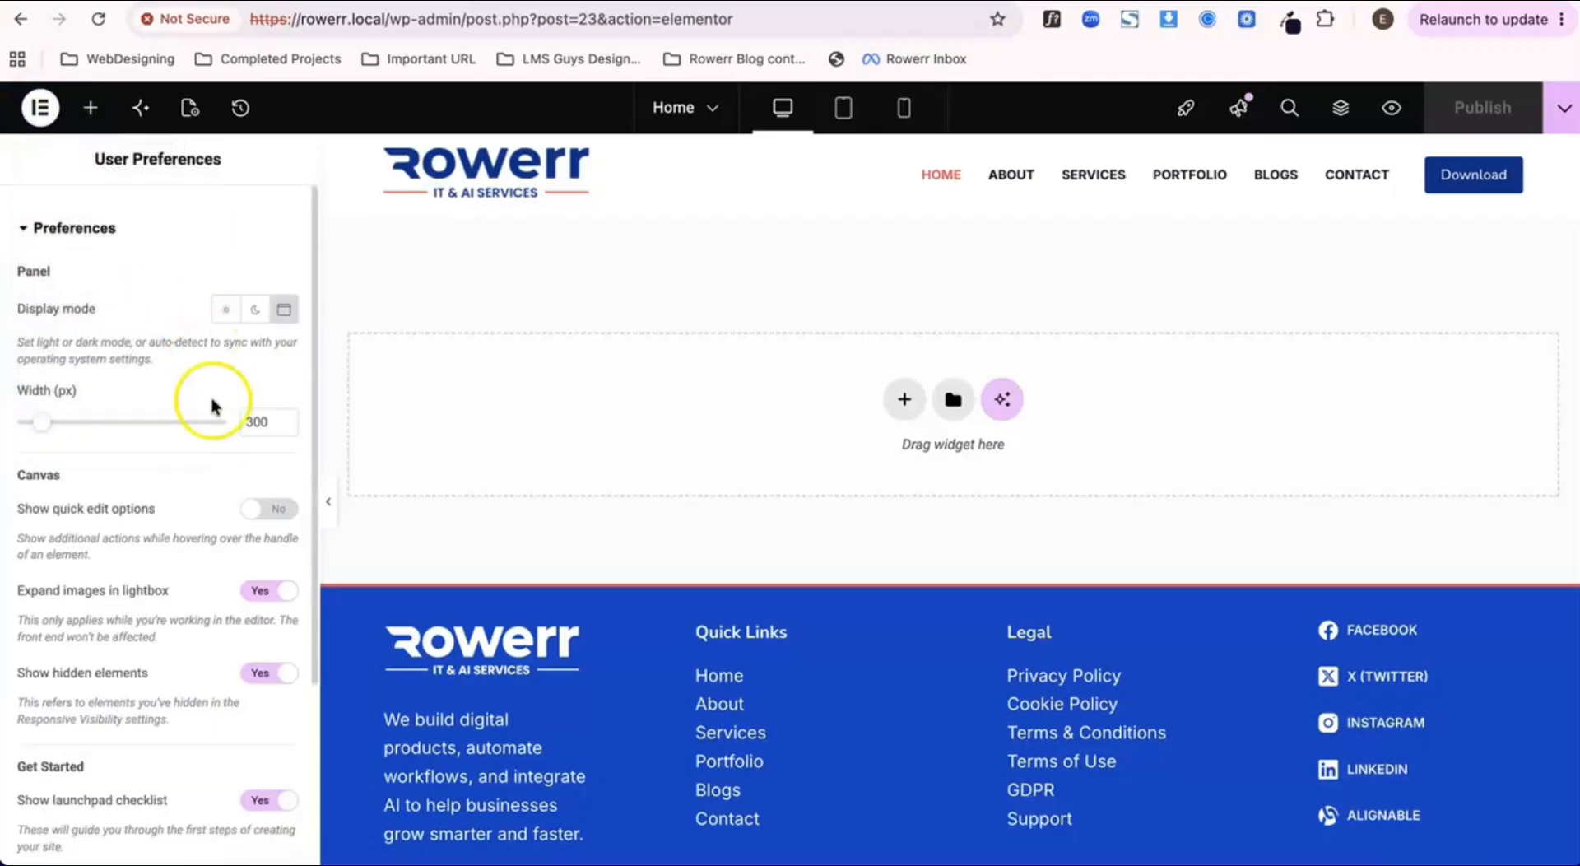
pyautogui.click(270, 510)
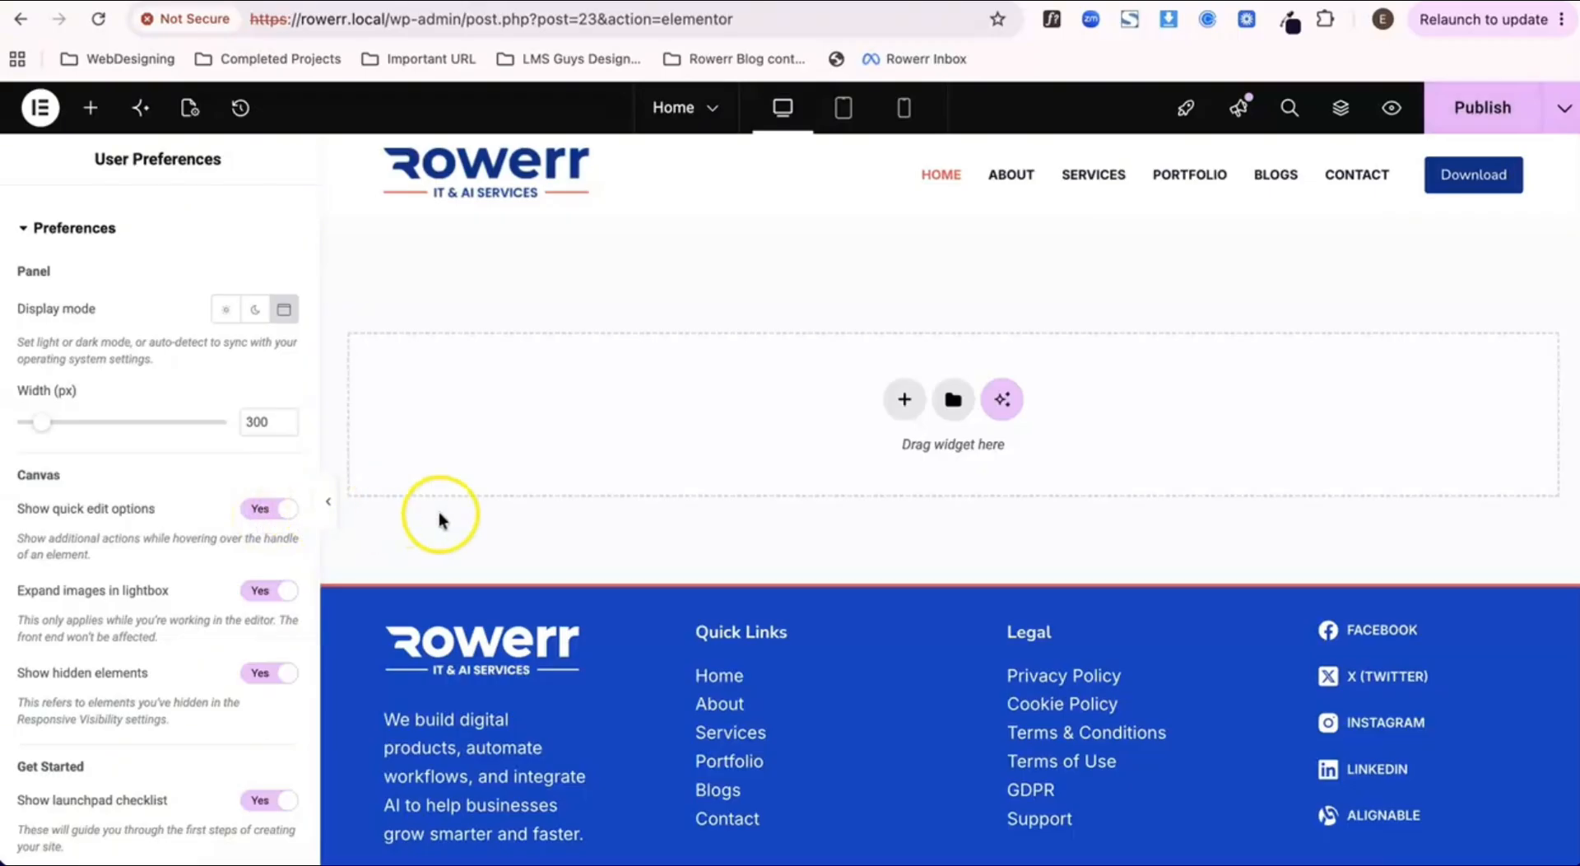
pyautogui.click(698, 540)
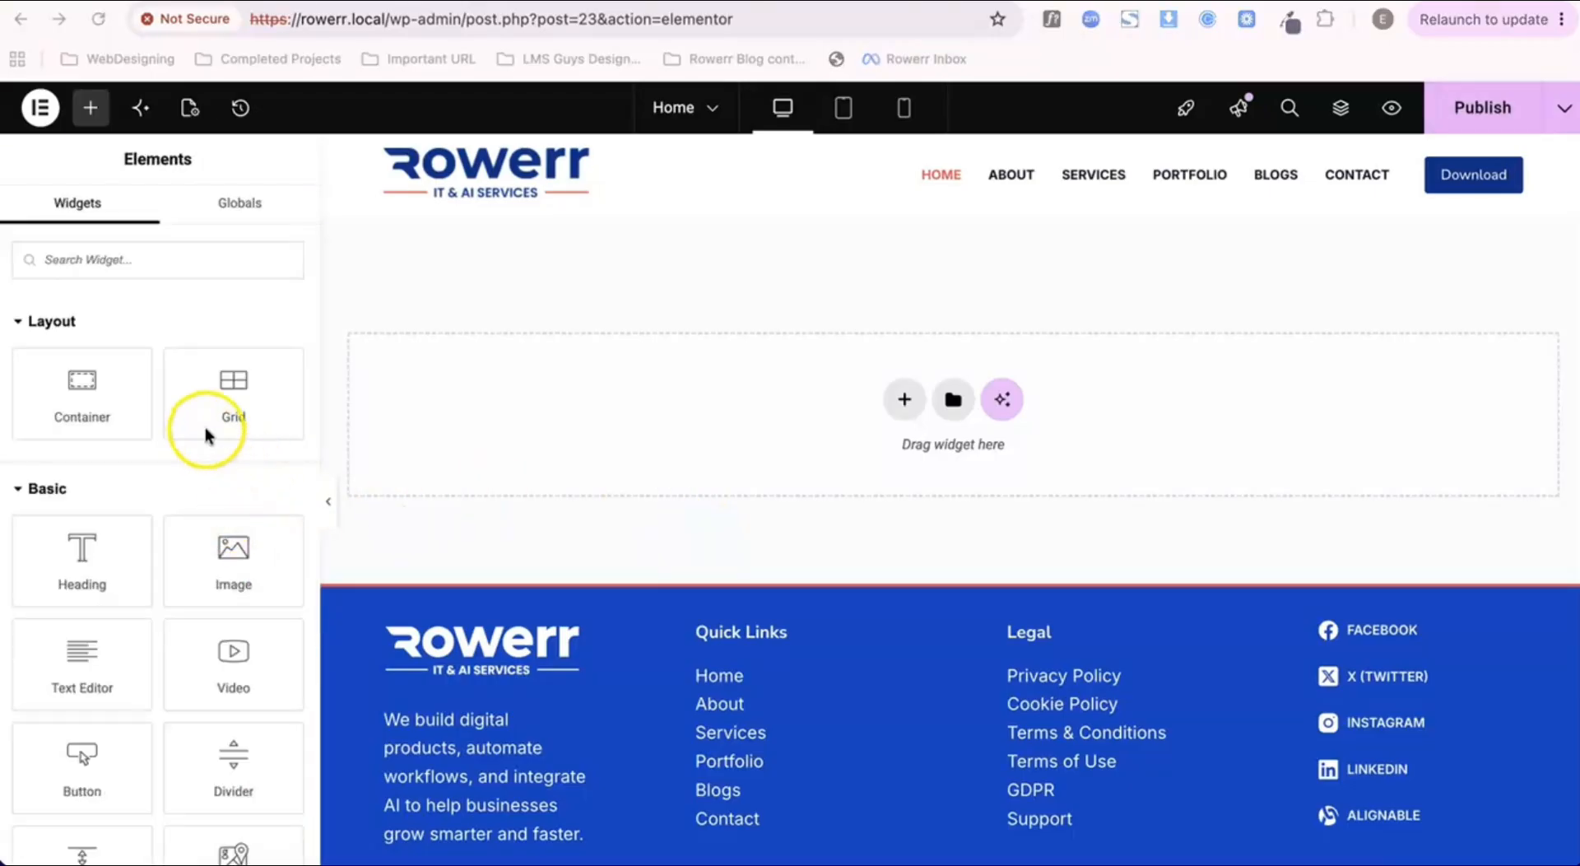
# Step: Add a container to the empty Home page and delete it again using its handle
pyautogui.click(84, 398)
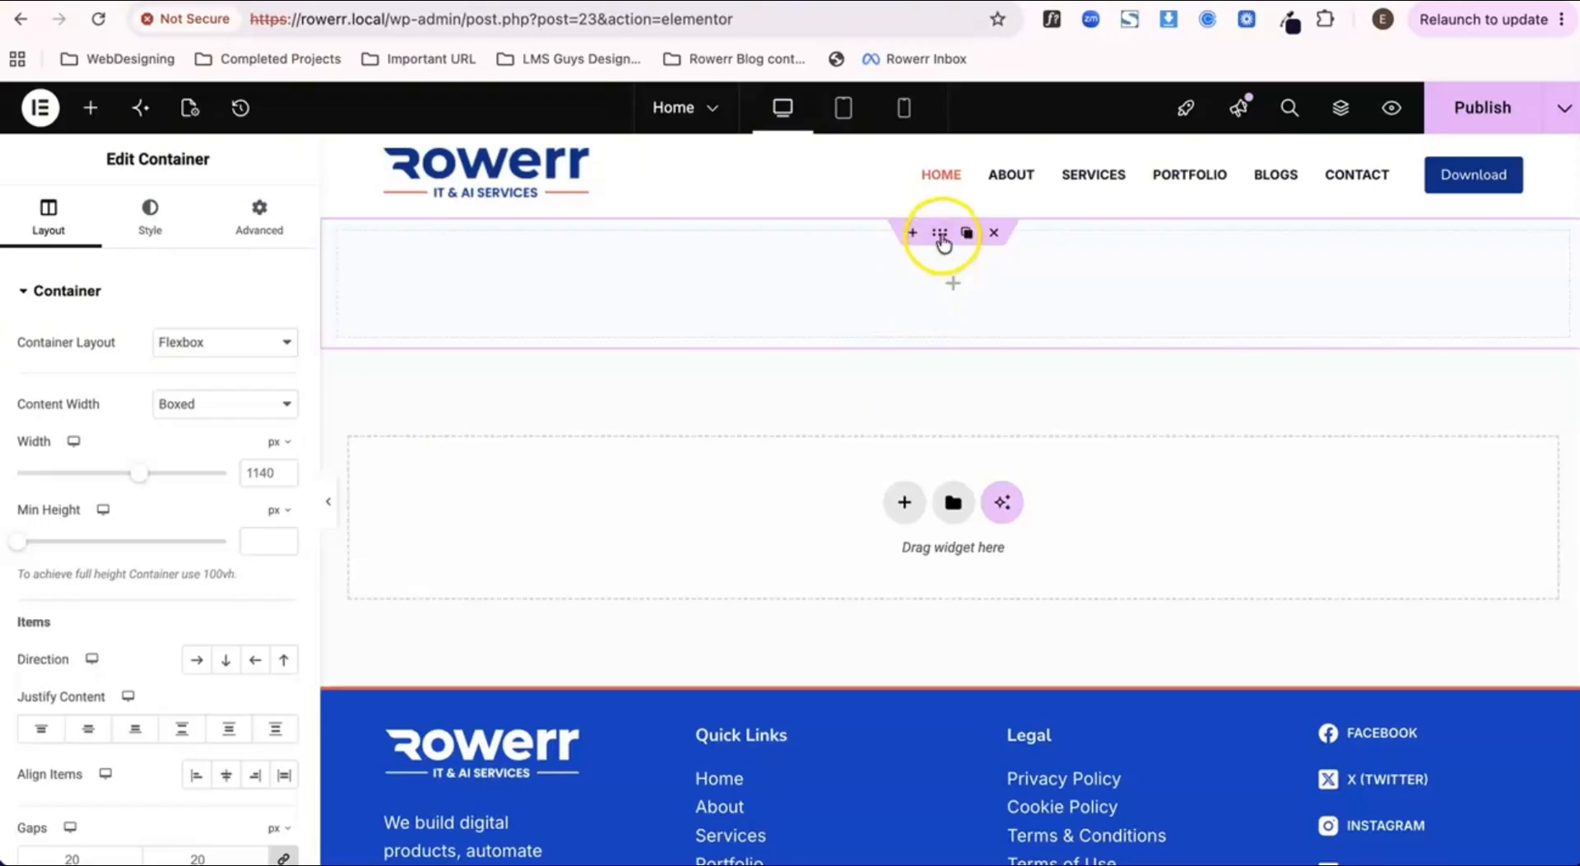
pyautogui.click(994, 232)
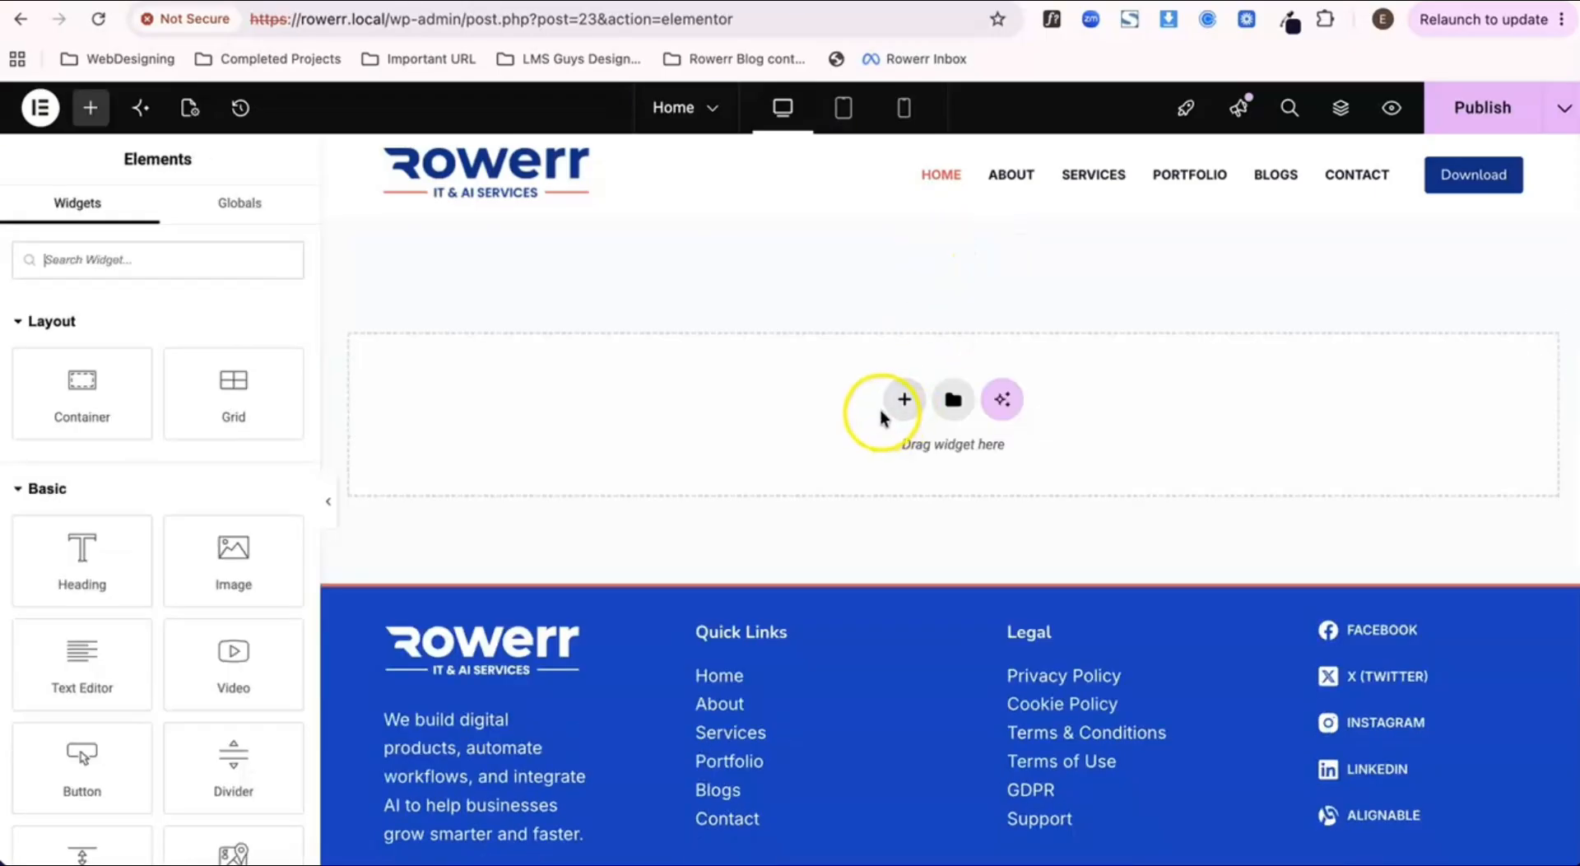
# Step: Add a Flexbox container with the Direction Column structure to the Home page
pyautogui.click(903, 401)
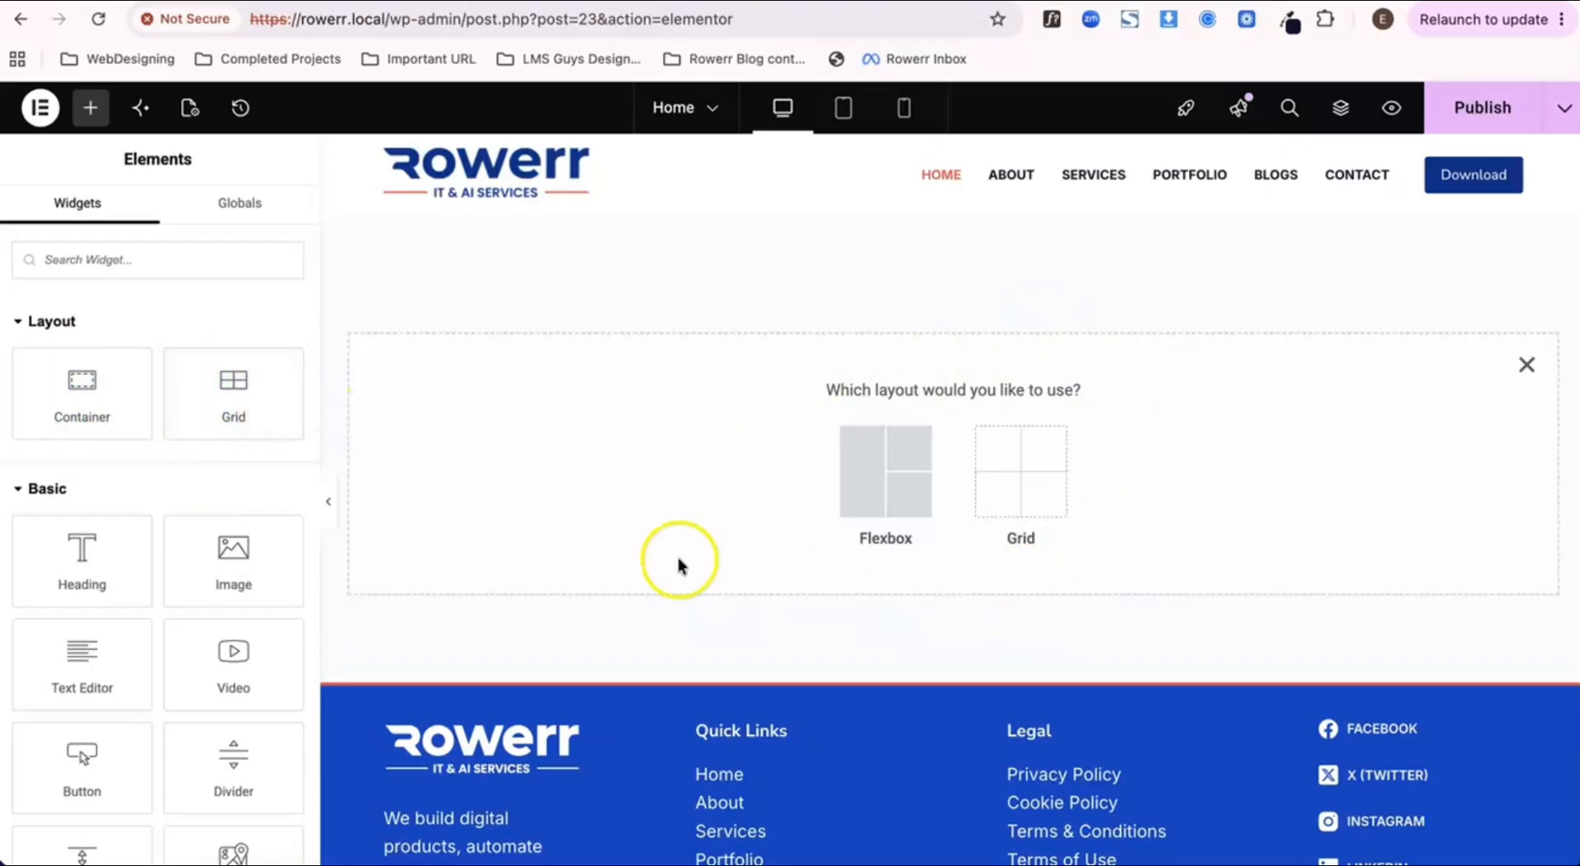
pyautogui.click(875, 494)
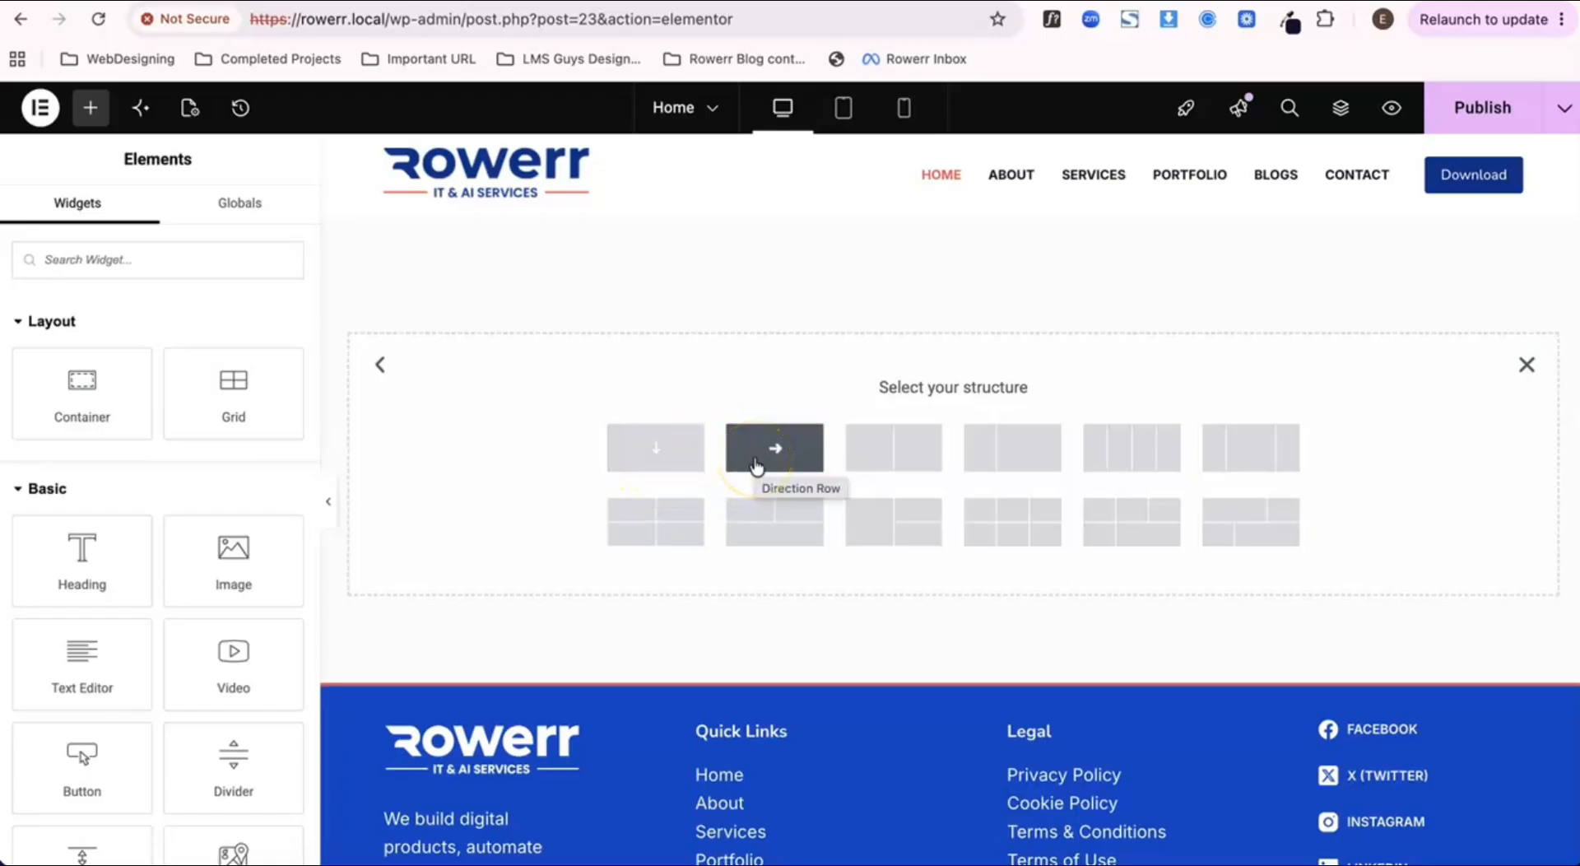
pyautogui.click(656, 455)
pyautogui.click(910, 293)
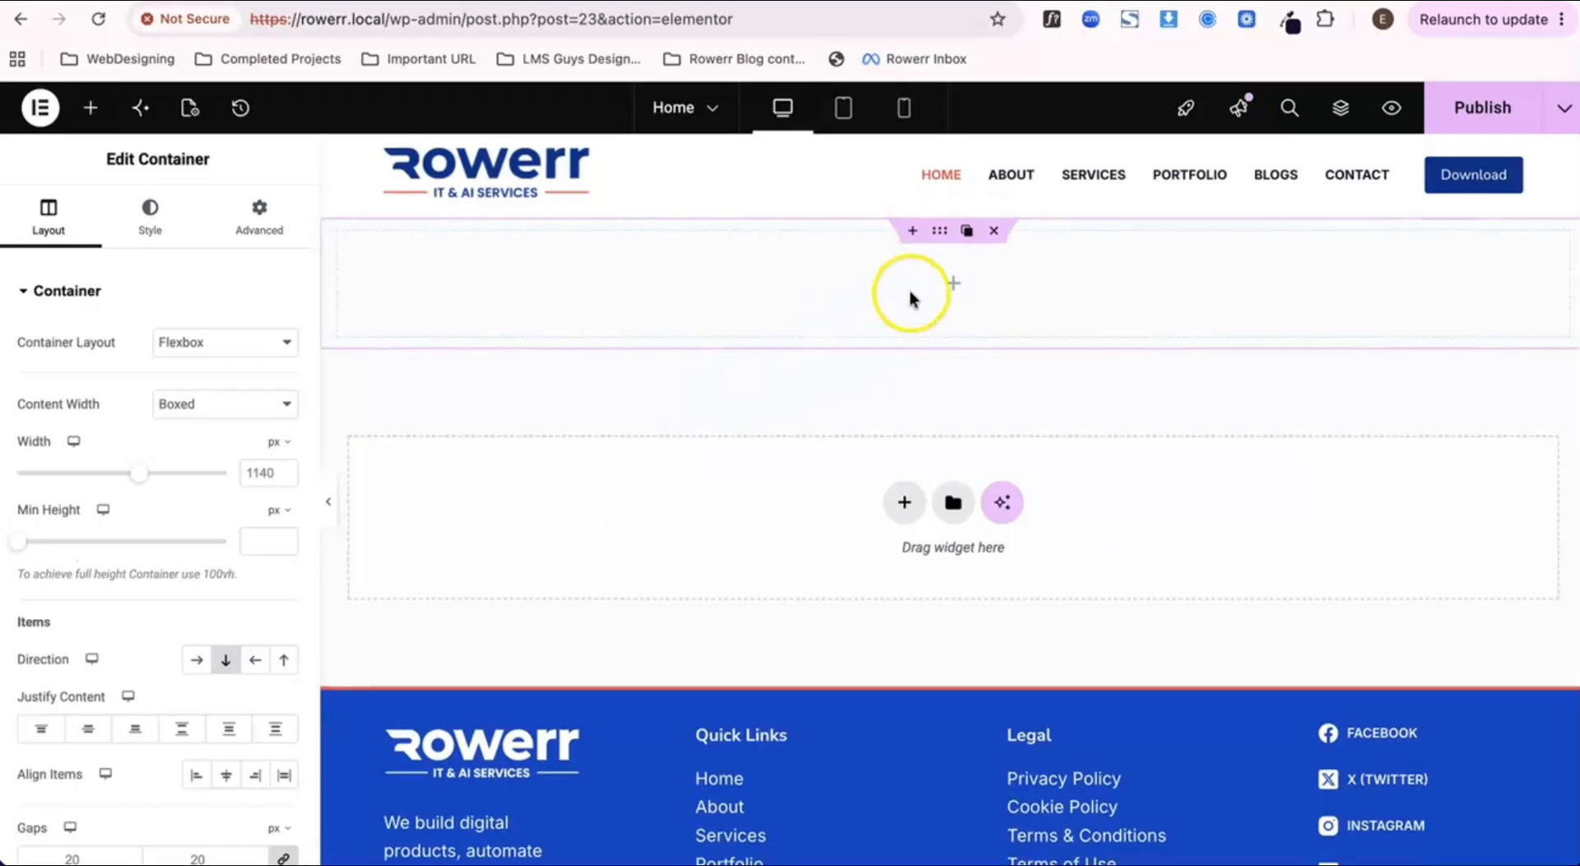
# Step: Place a Heading widget in the new container and delete it again
pyautogui.click(953, 287)
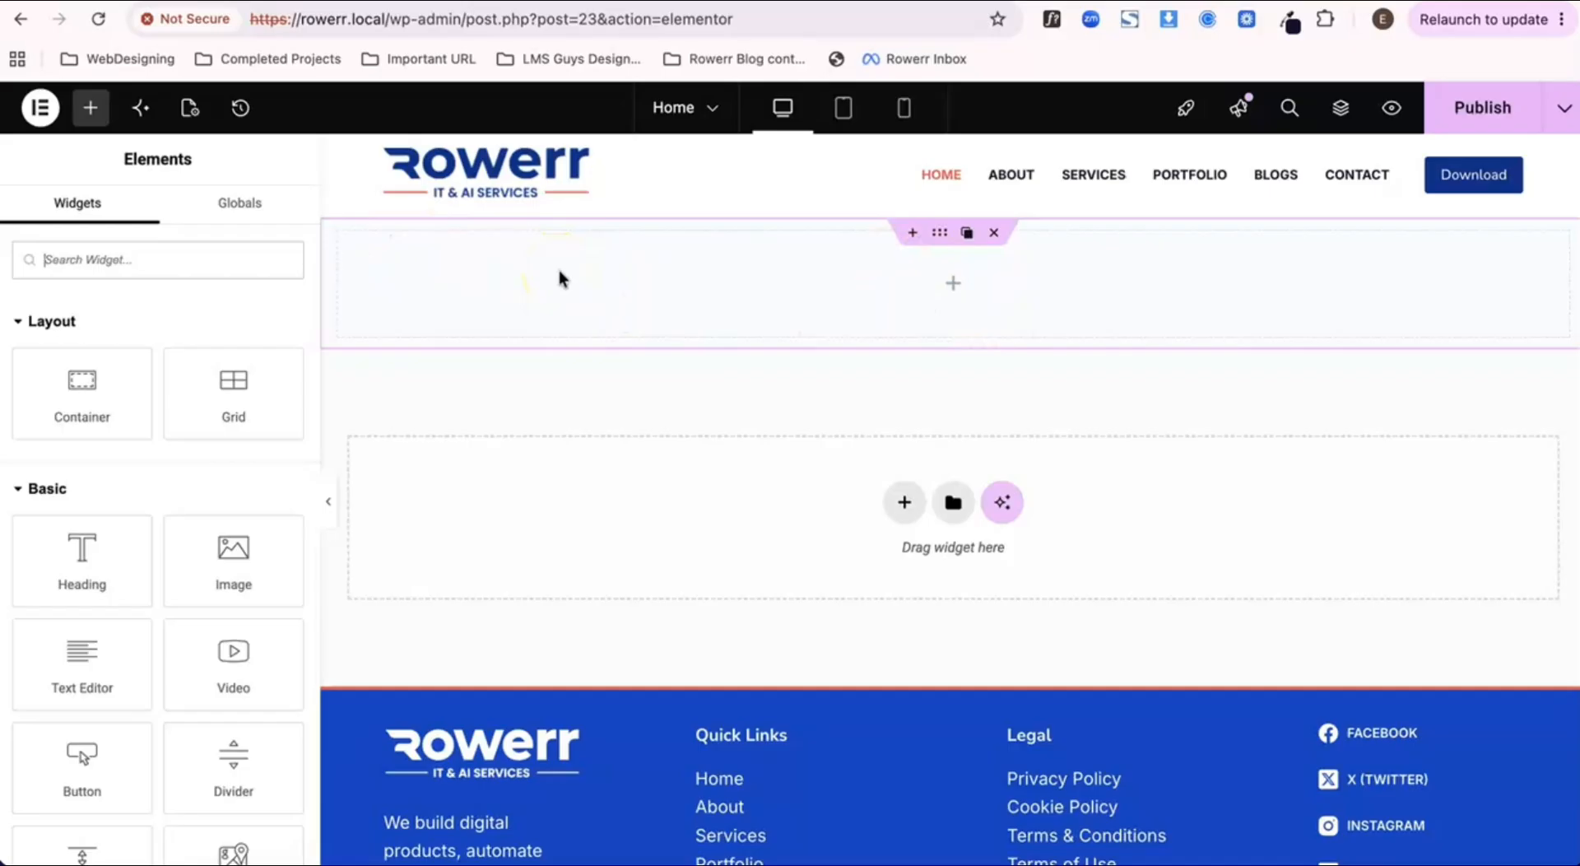
pyautogui.moveTo(49, 534); pyautogui.dragTo(586, 289)
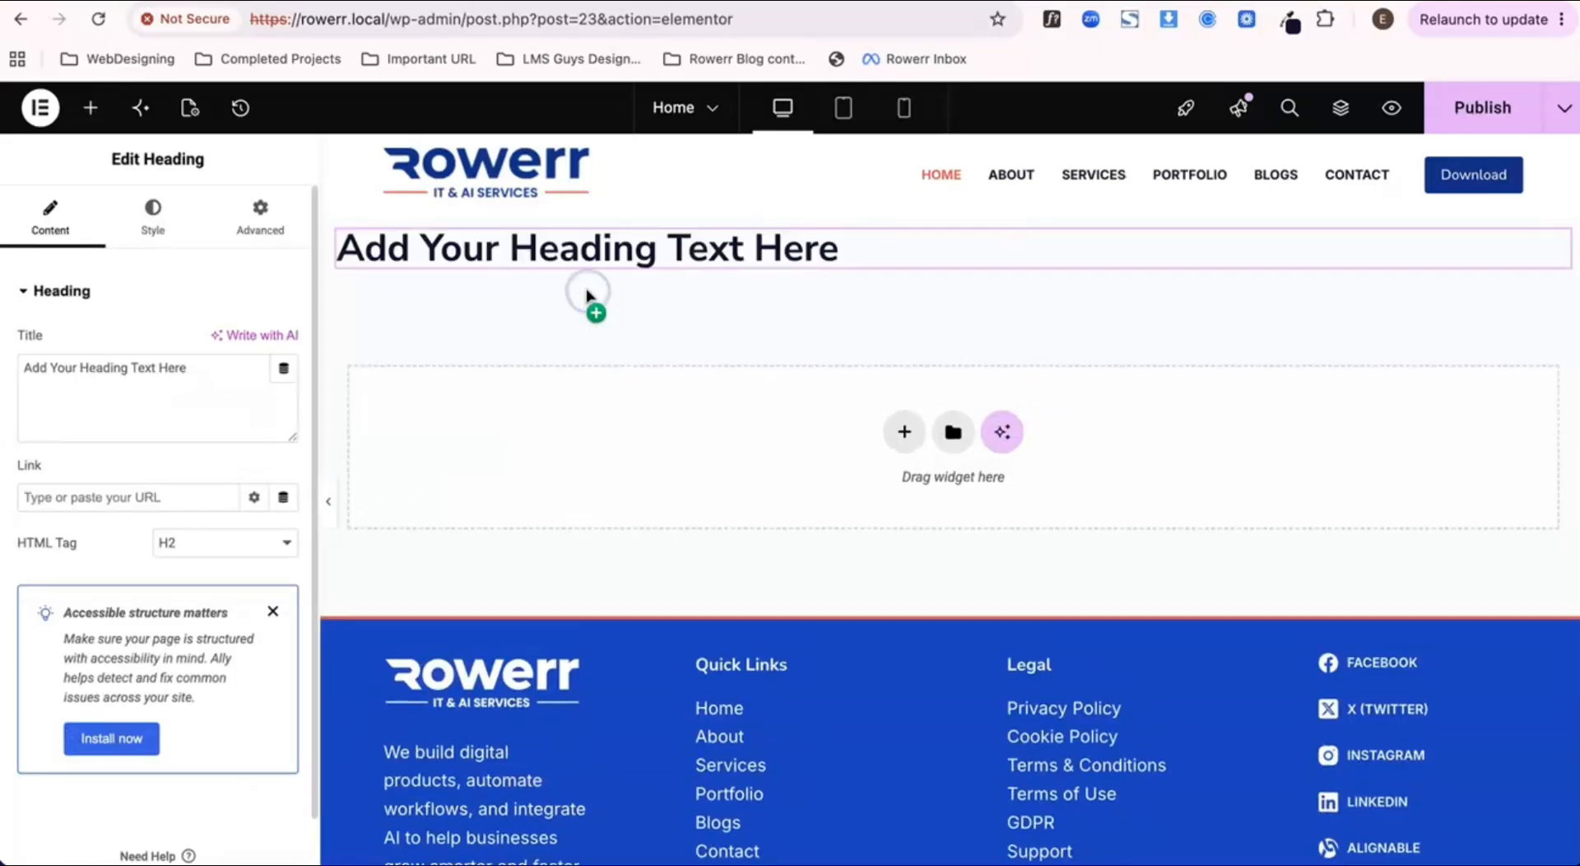
pyautogui.click(1507, 244)
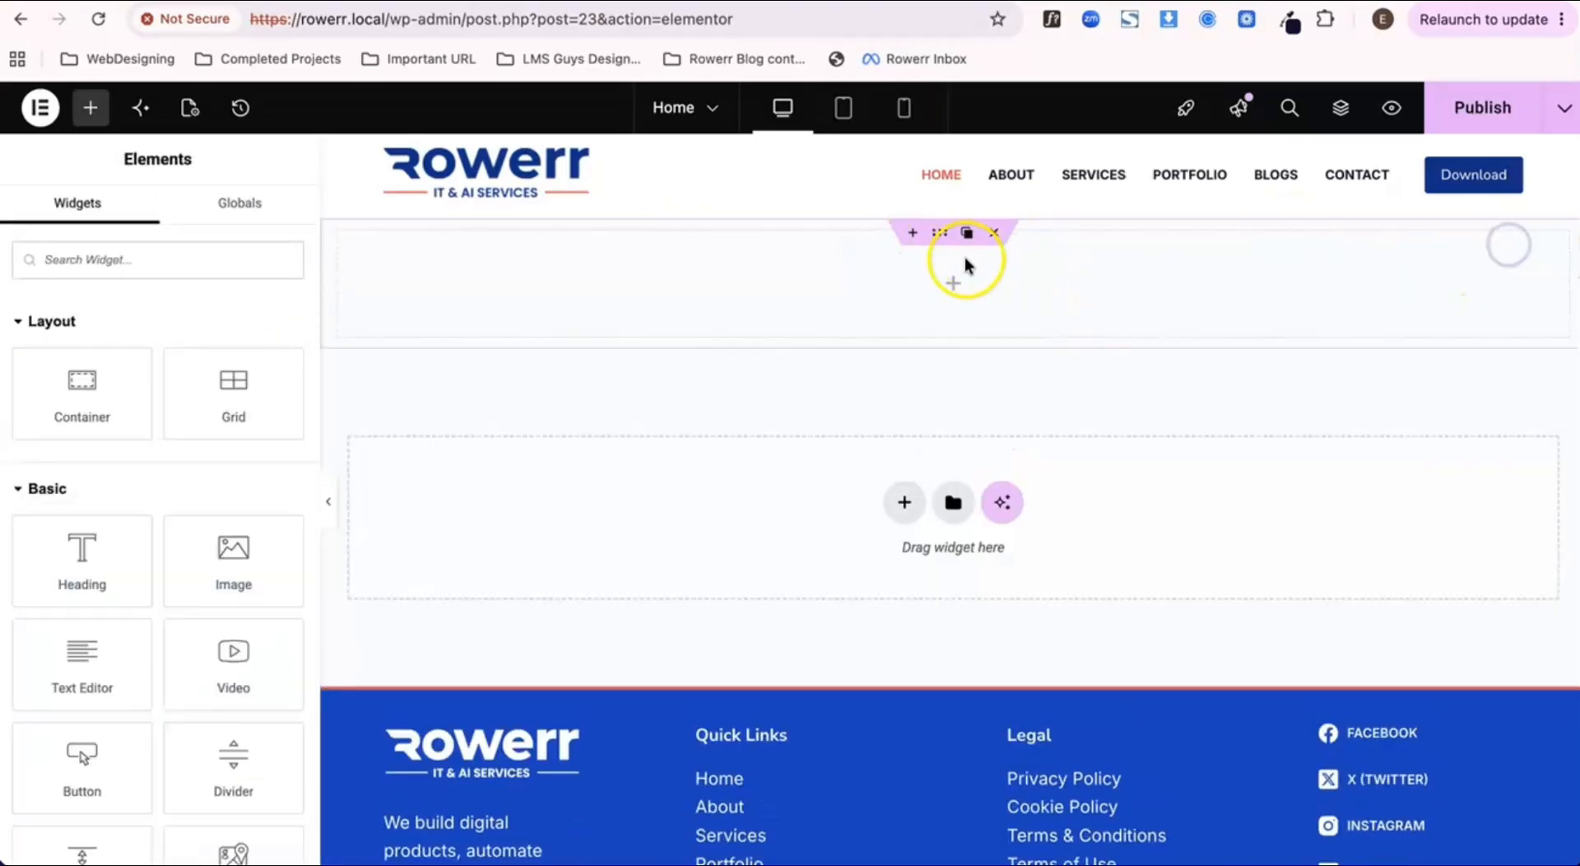
# Step: Nest a container inside the main container and duplicate it three times
pyautogui.click(939, 239)
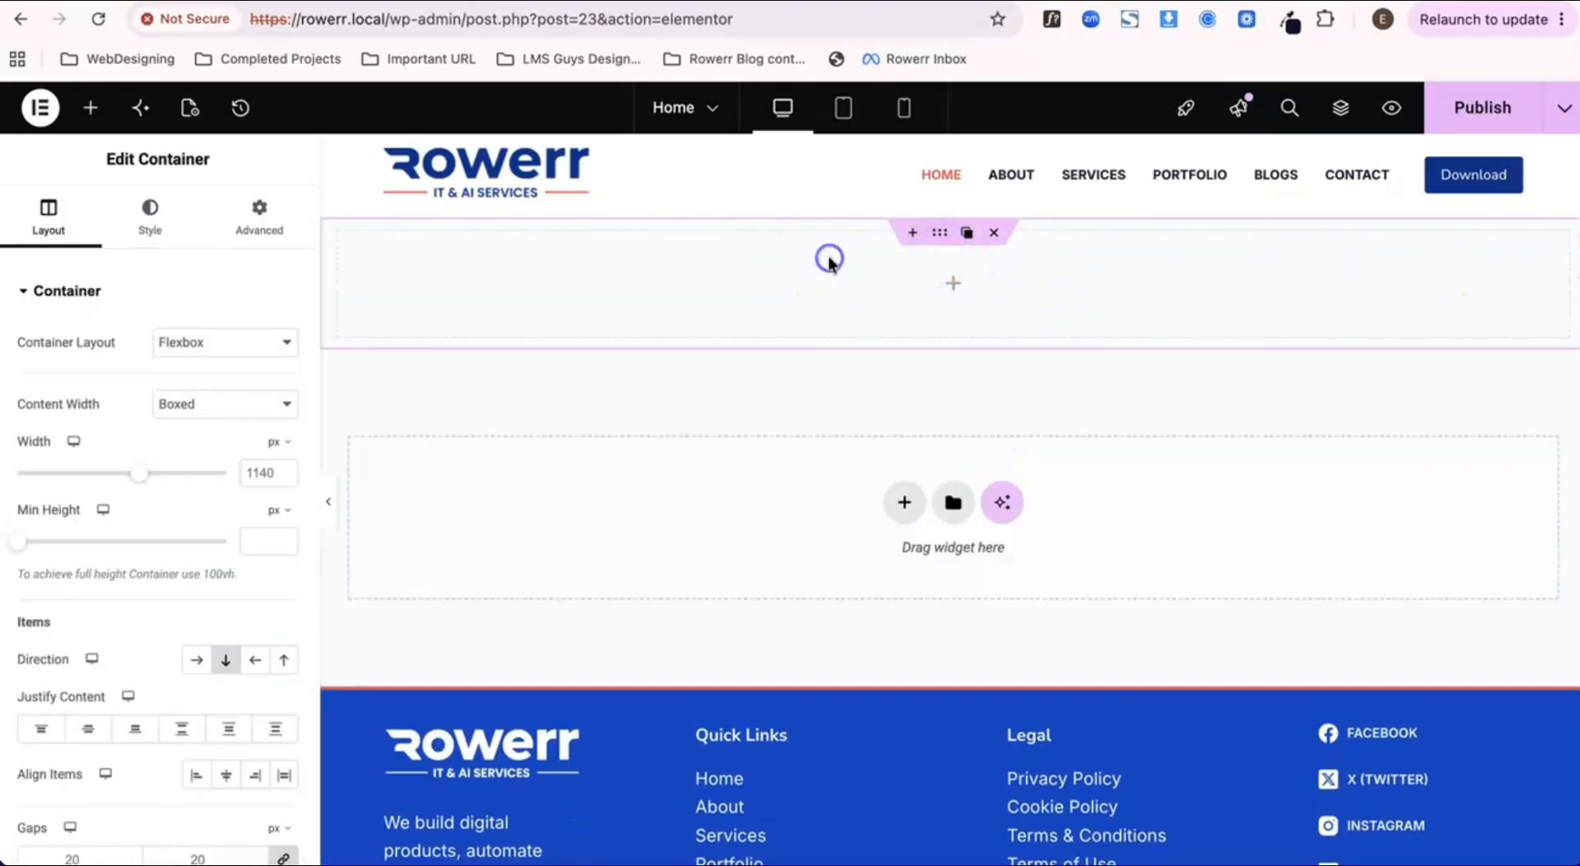
pyautogui.click(953, 283)
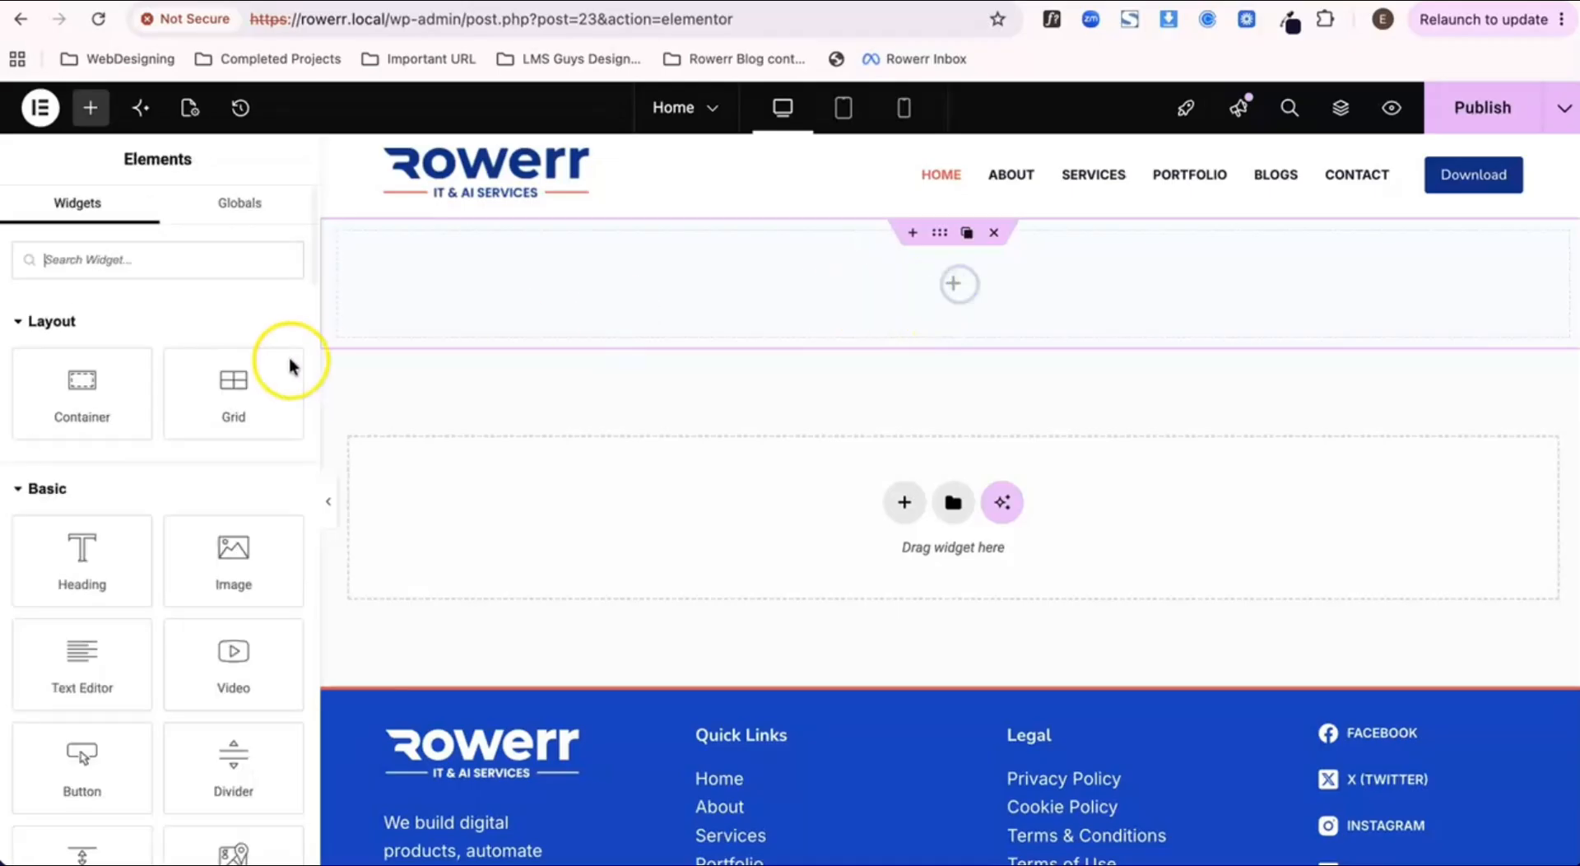
pyautogui.moveTo(50, 409); pyautogui.dragTo(531, 340)
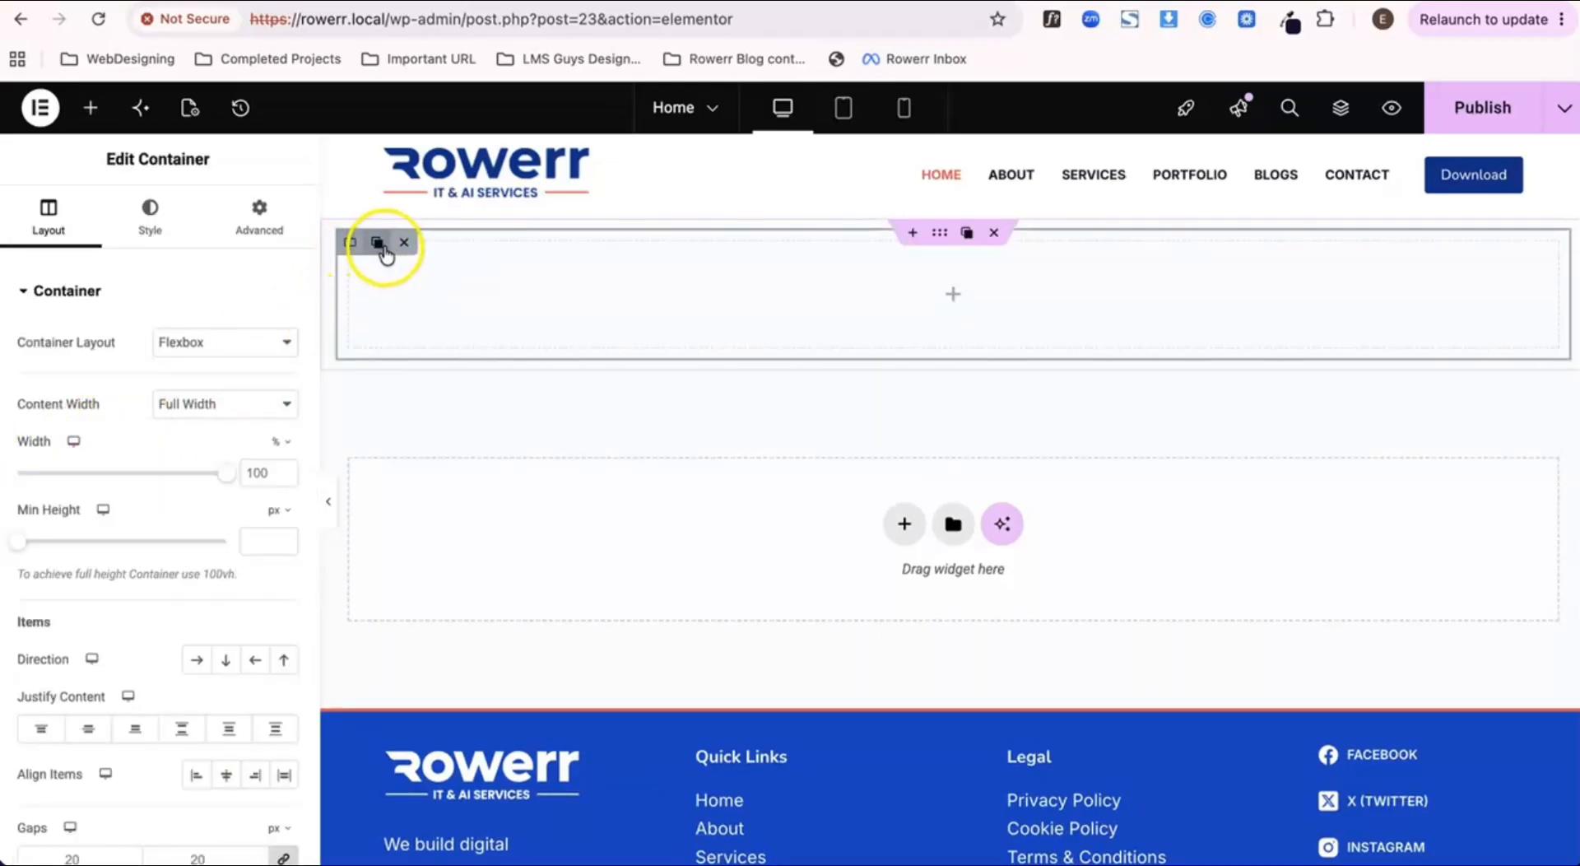
pyautogui.click(378, 246)
pyautogui.click(379, 245)
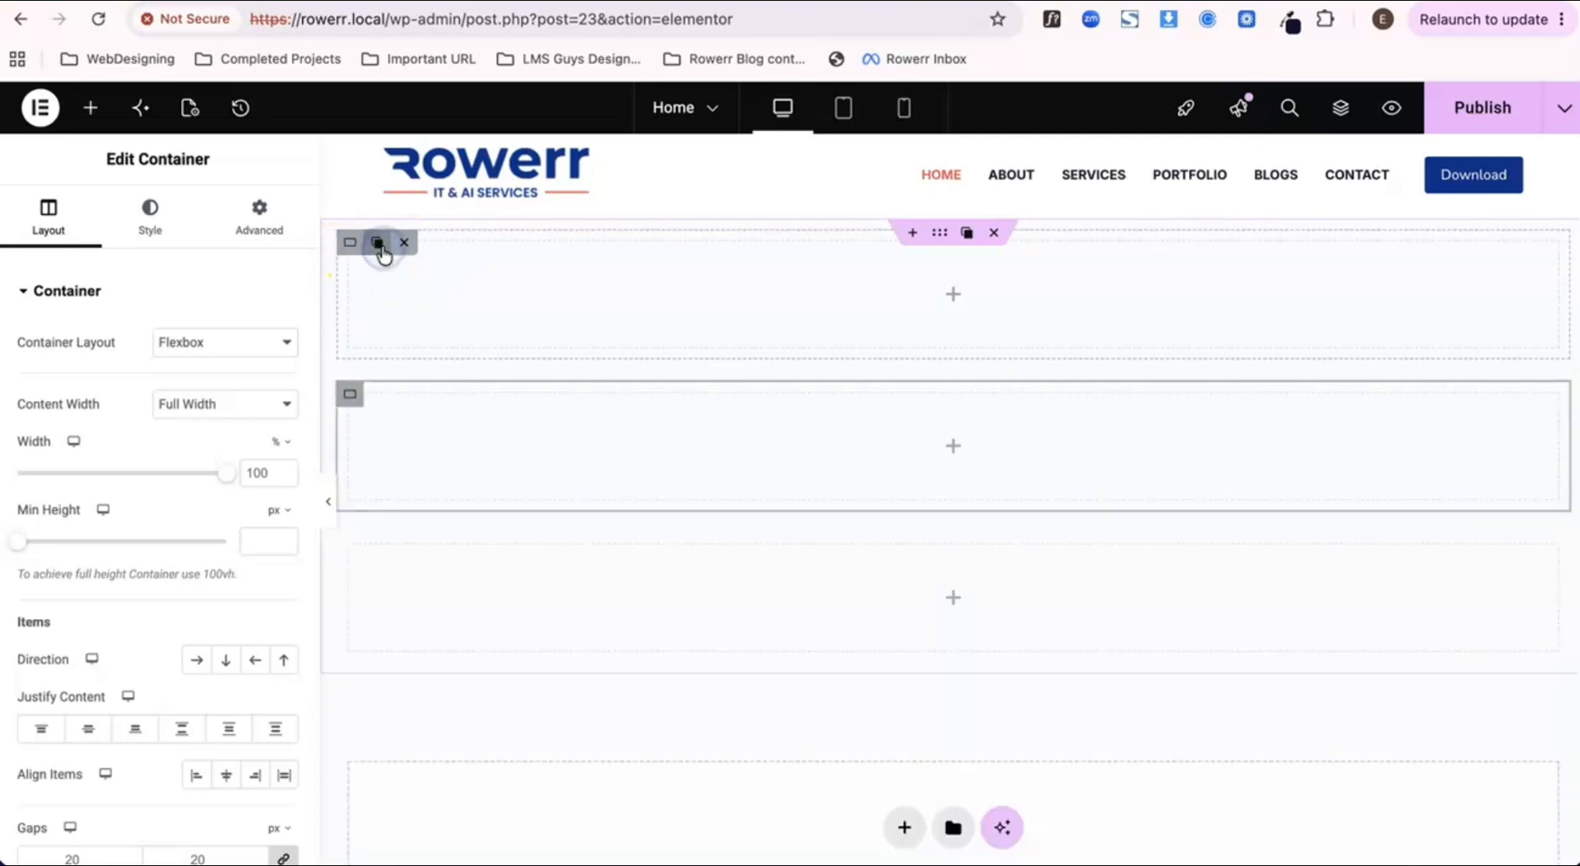
pyautogui.click(379, 245)
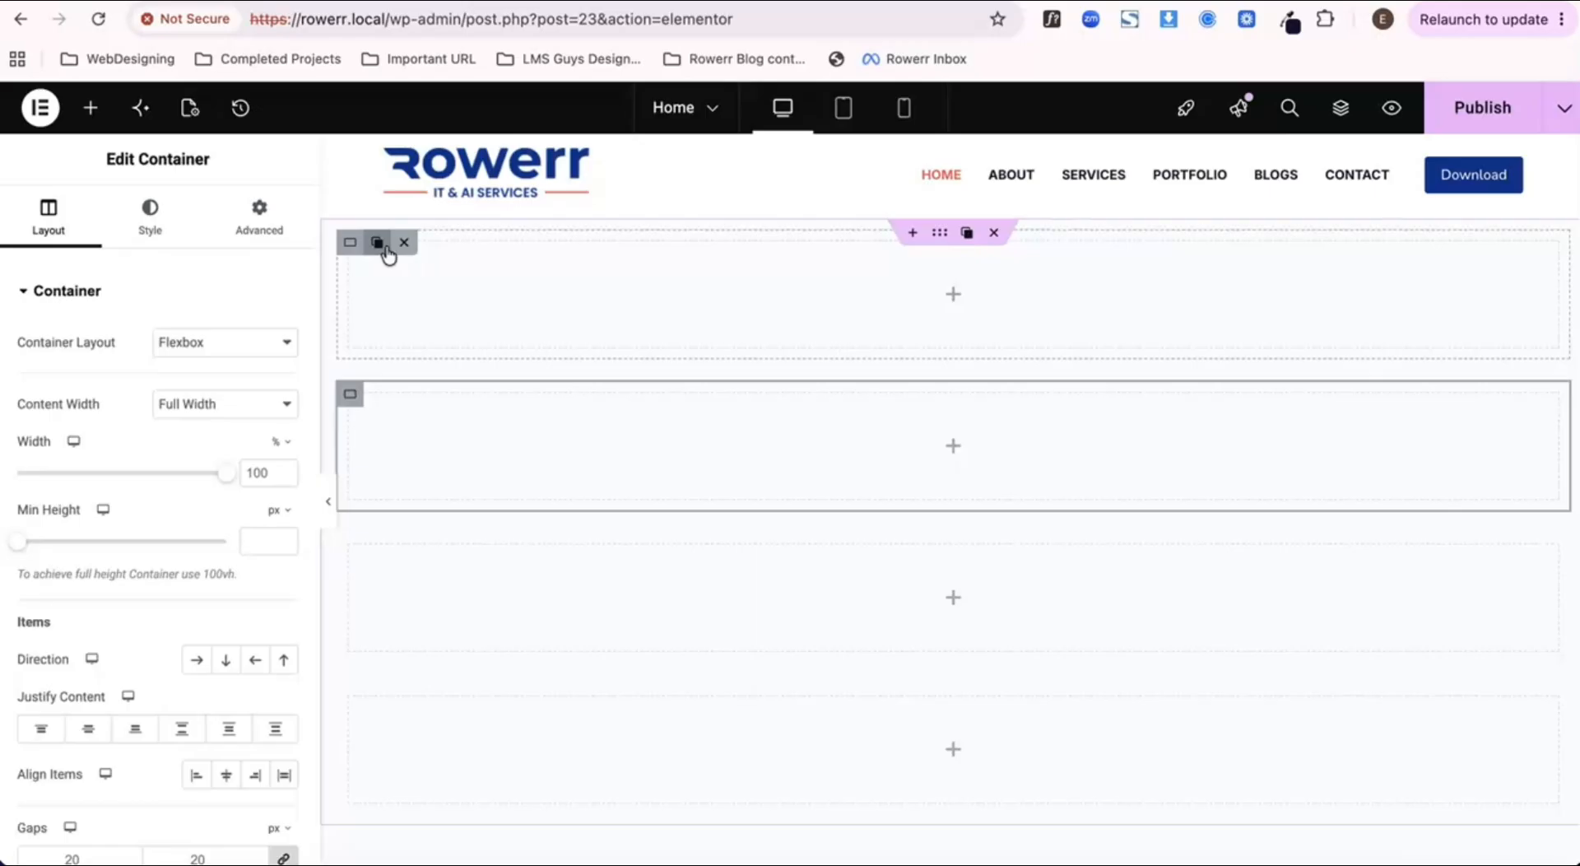
# Step: Show the page Structure and select the parent container that holds the nested containers
pyautogui.click(943, 235)
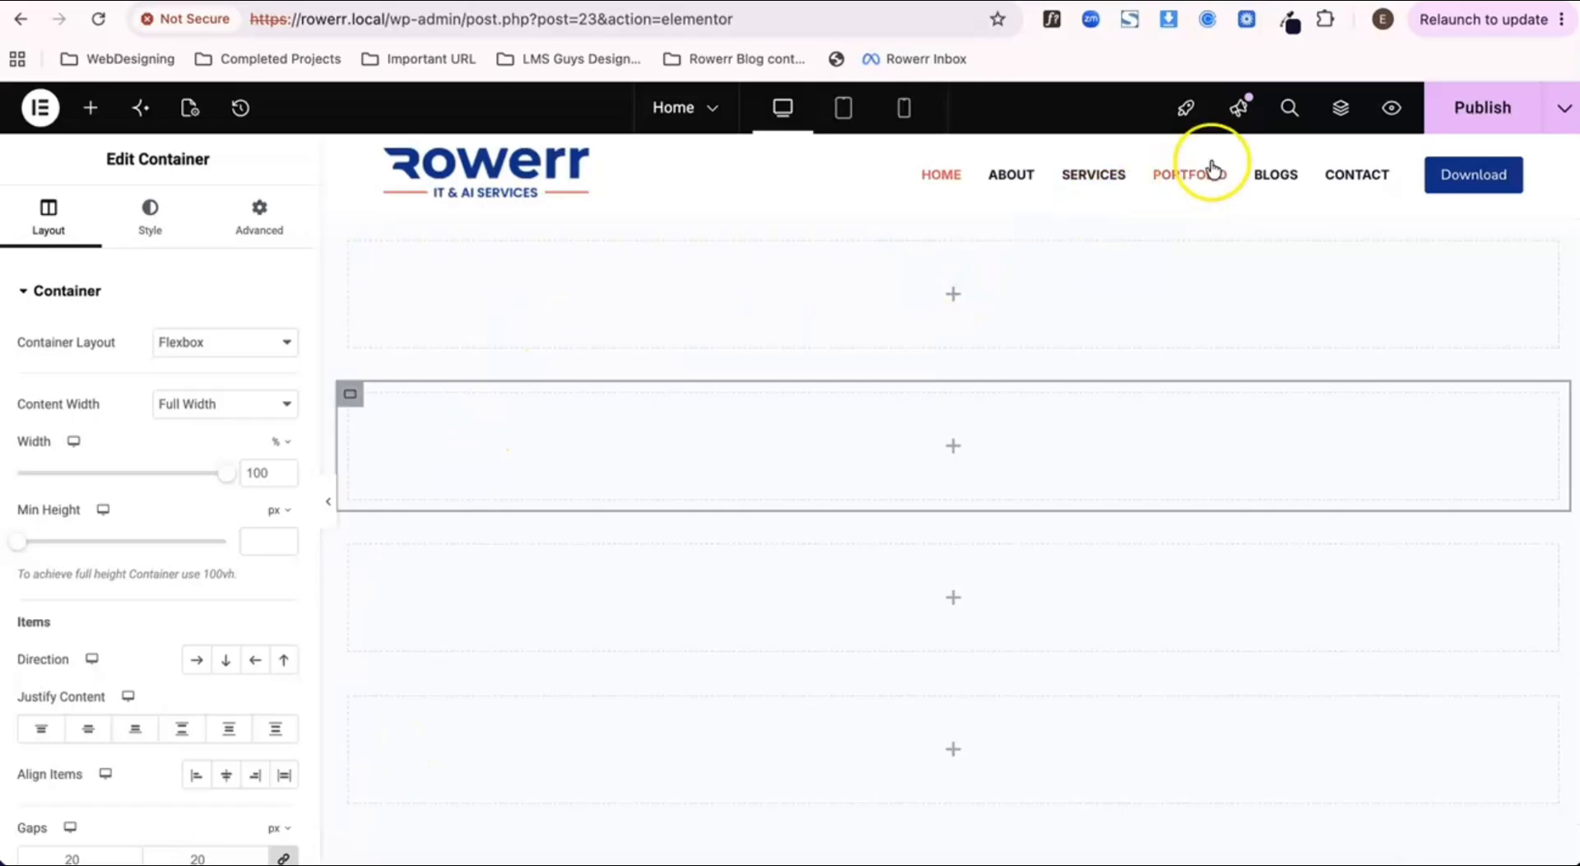
pyautogui.click(1341, 115)
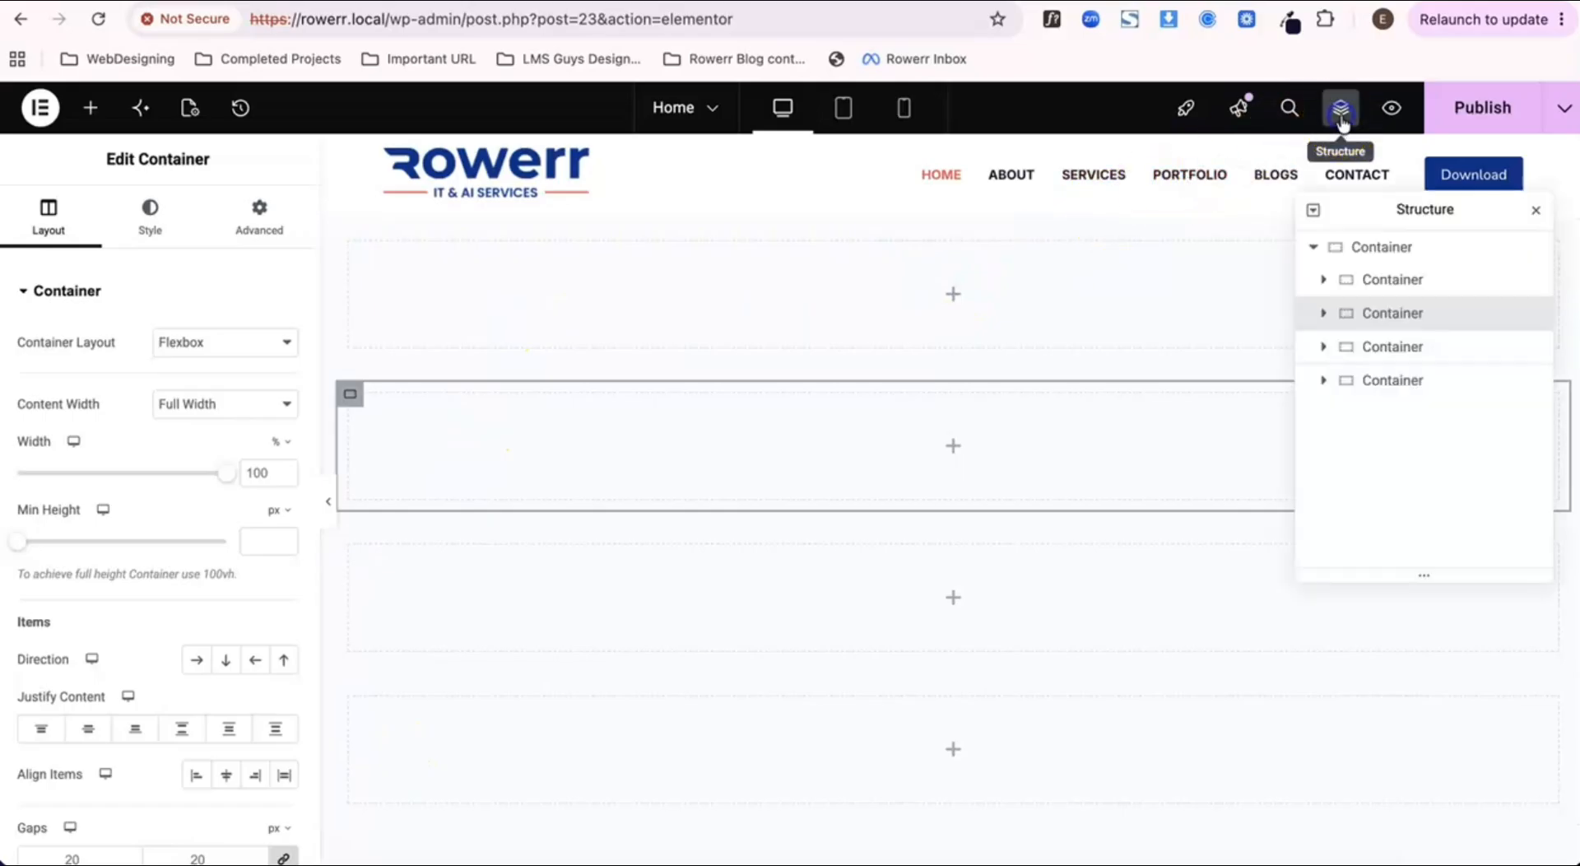
pyautogui.click(1370, 249)
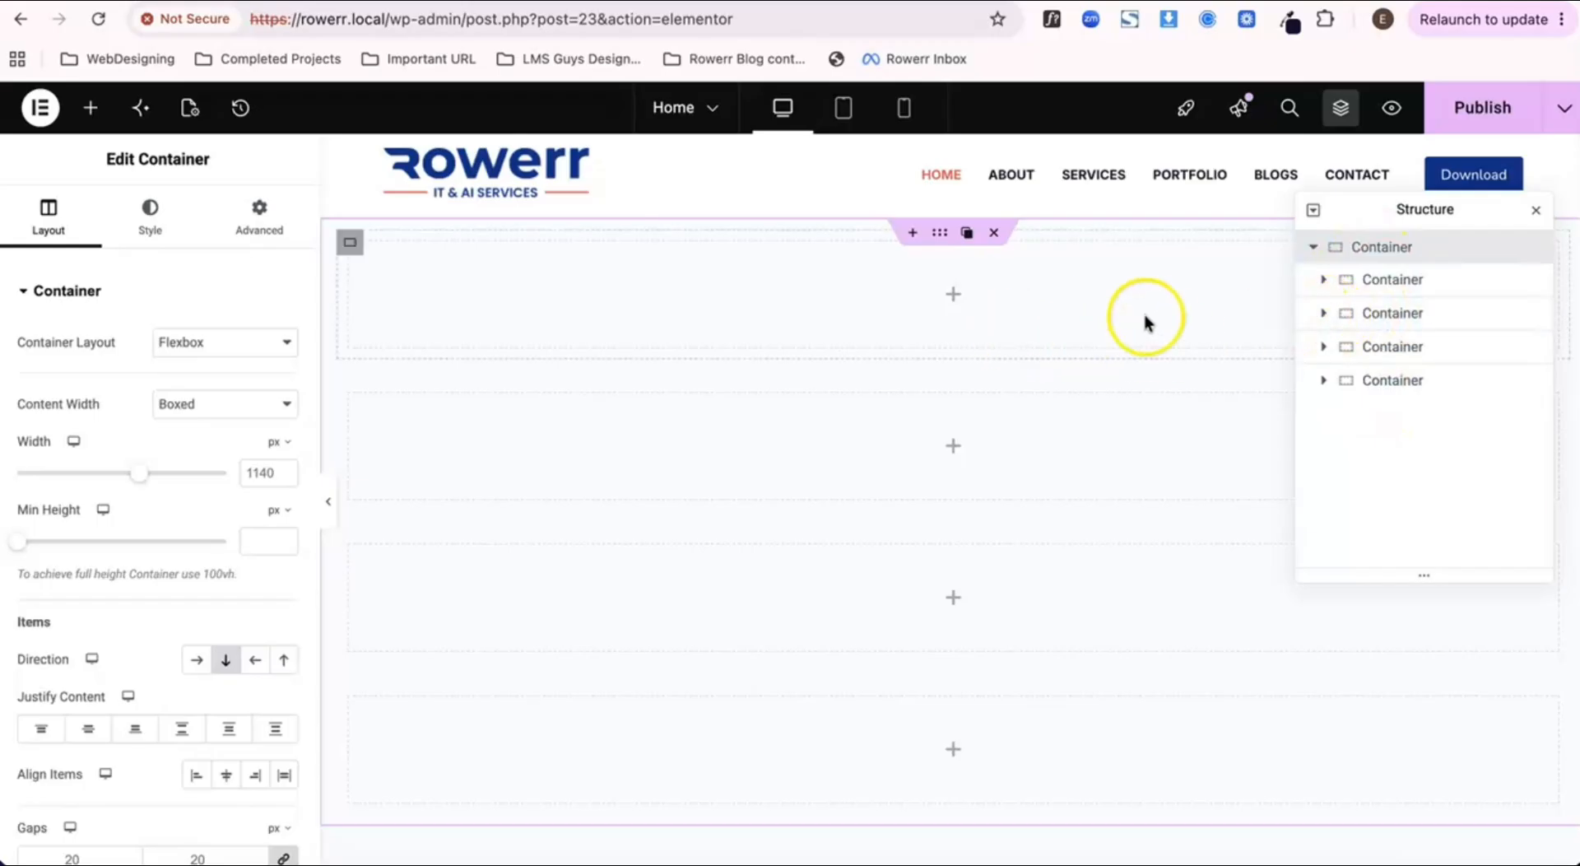
# Step: Nest another container inside the first inner container, inspect its level in the Structure, and delete it again
pyautogui.click(952, 298)
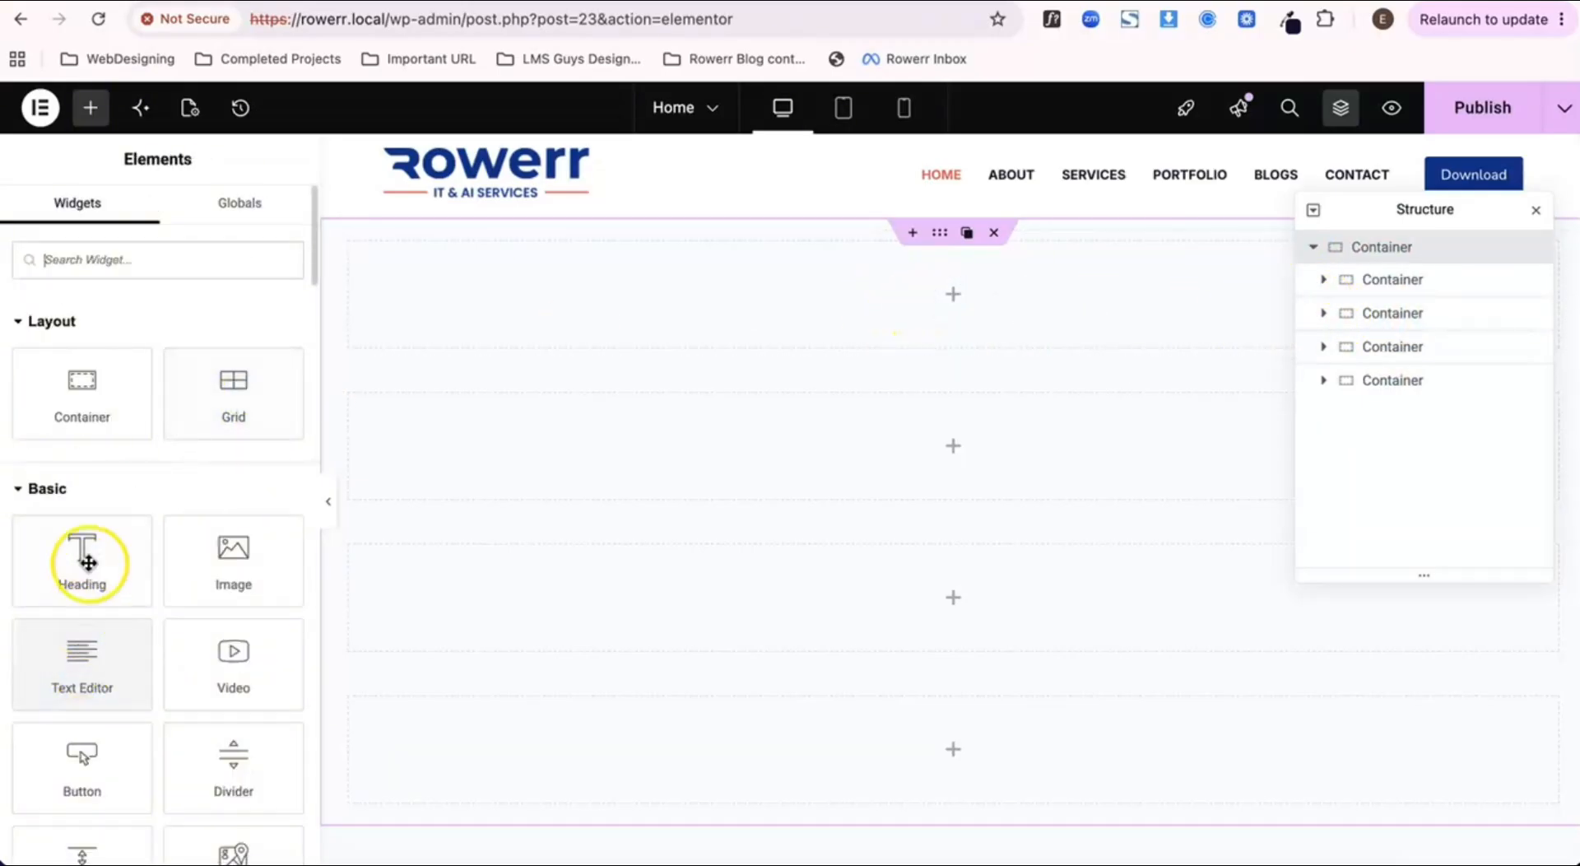
pyautogui.moveTo(83, 387); pyautogui.dragTo(765, 311)
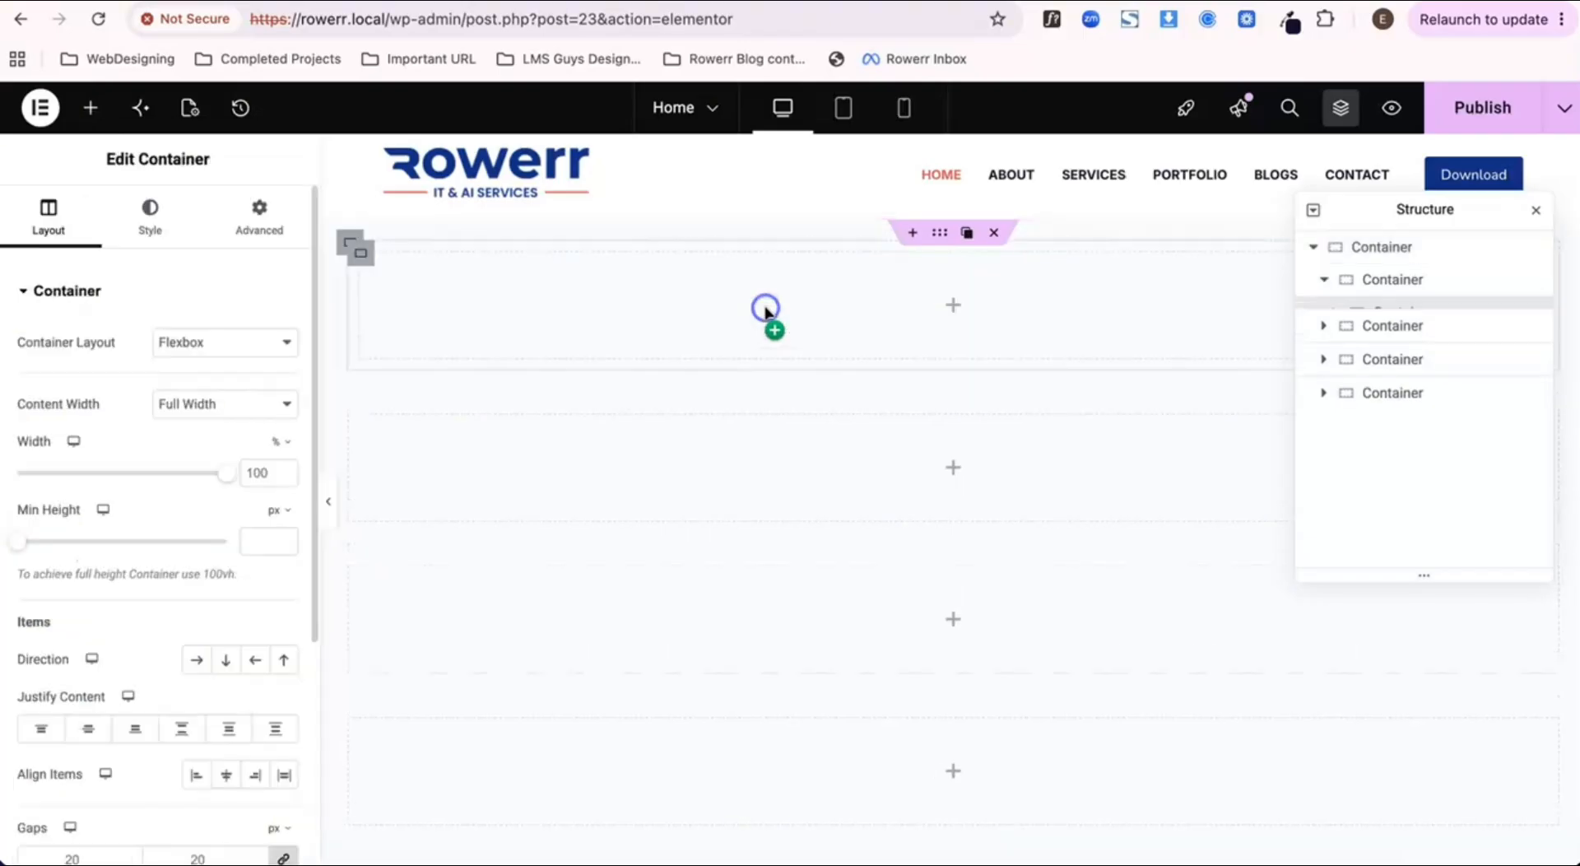
pyautogui.click(1328, 280)
pyautogui.click(1322, 281)
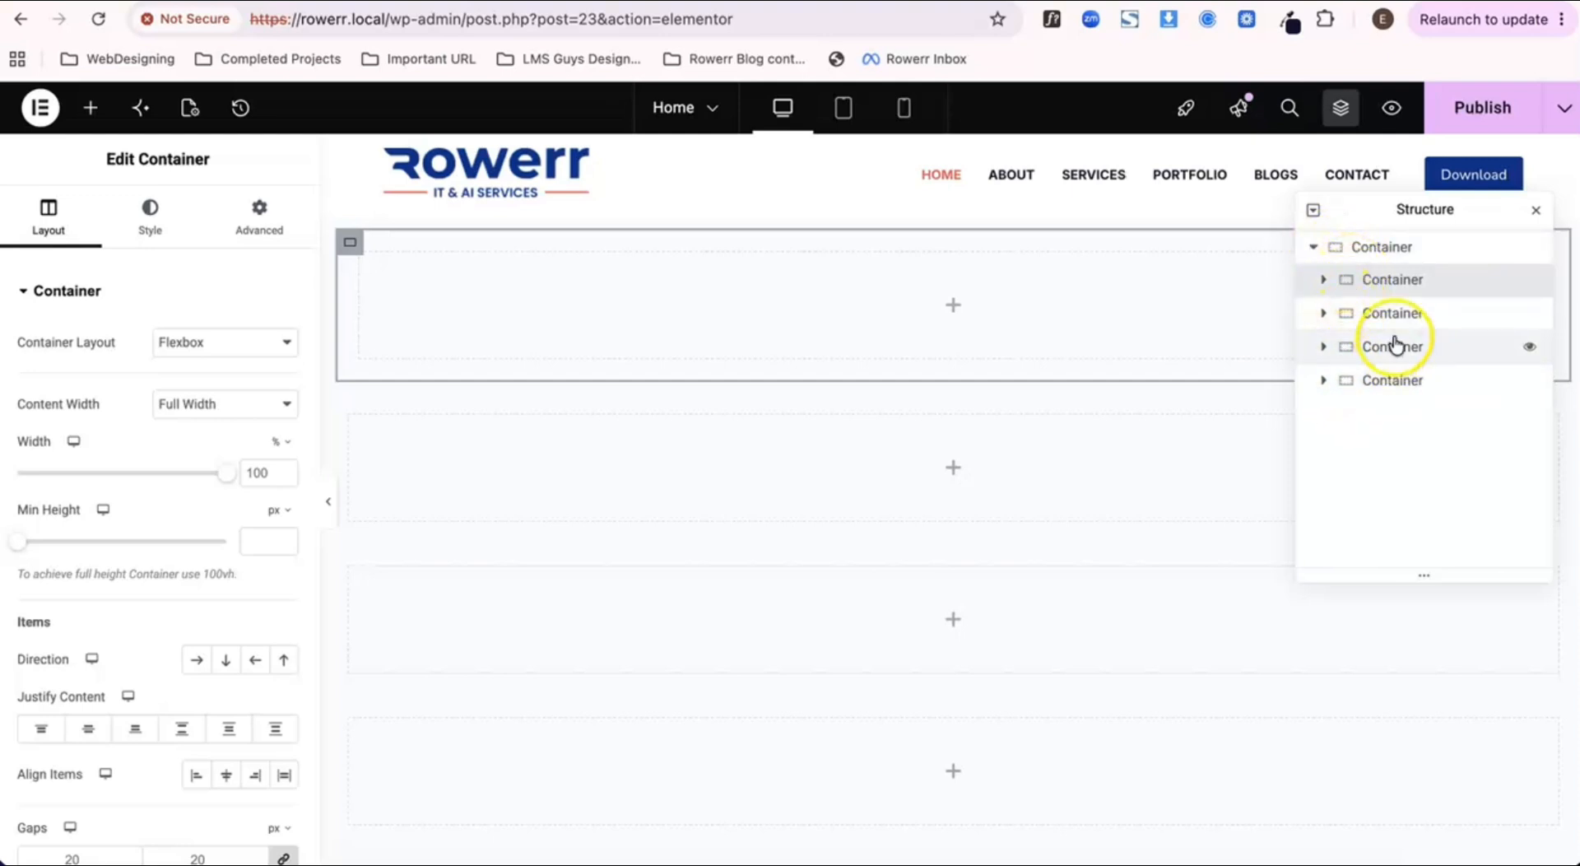
pyautogui.click(1324, 282)
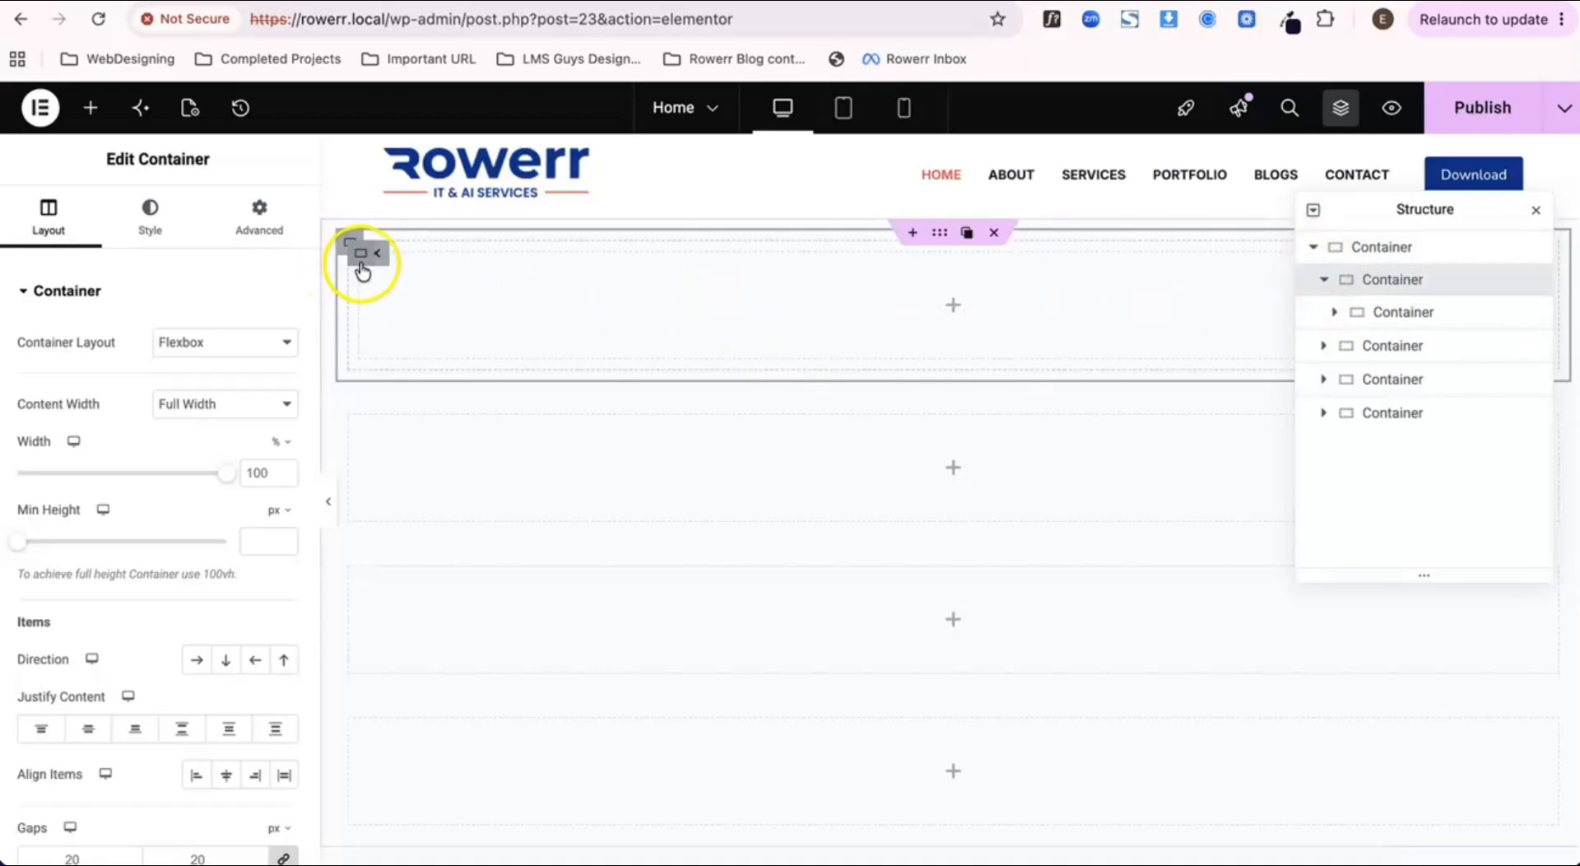
pyautogui.moveTo(363, 268)
pyautogui.click(416, 256)
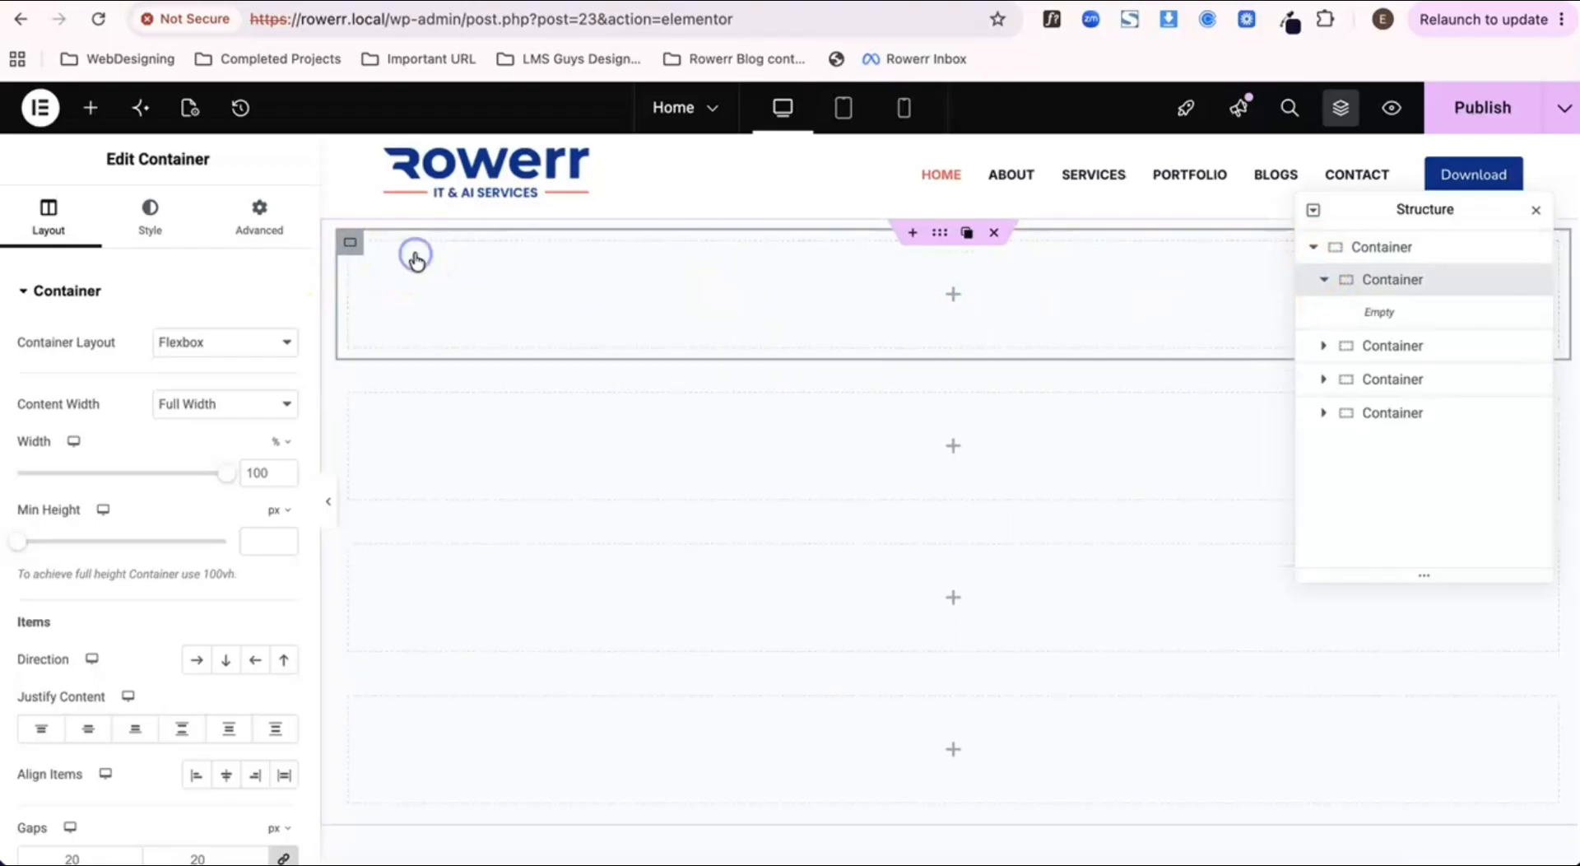
pyautogui.click(1535, 213)
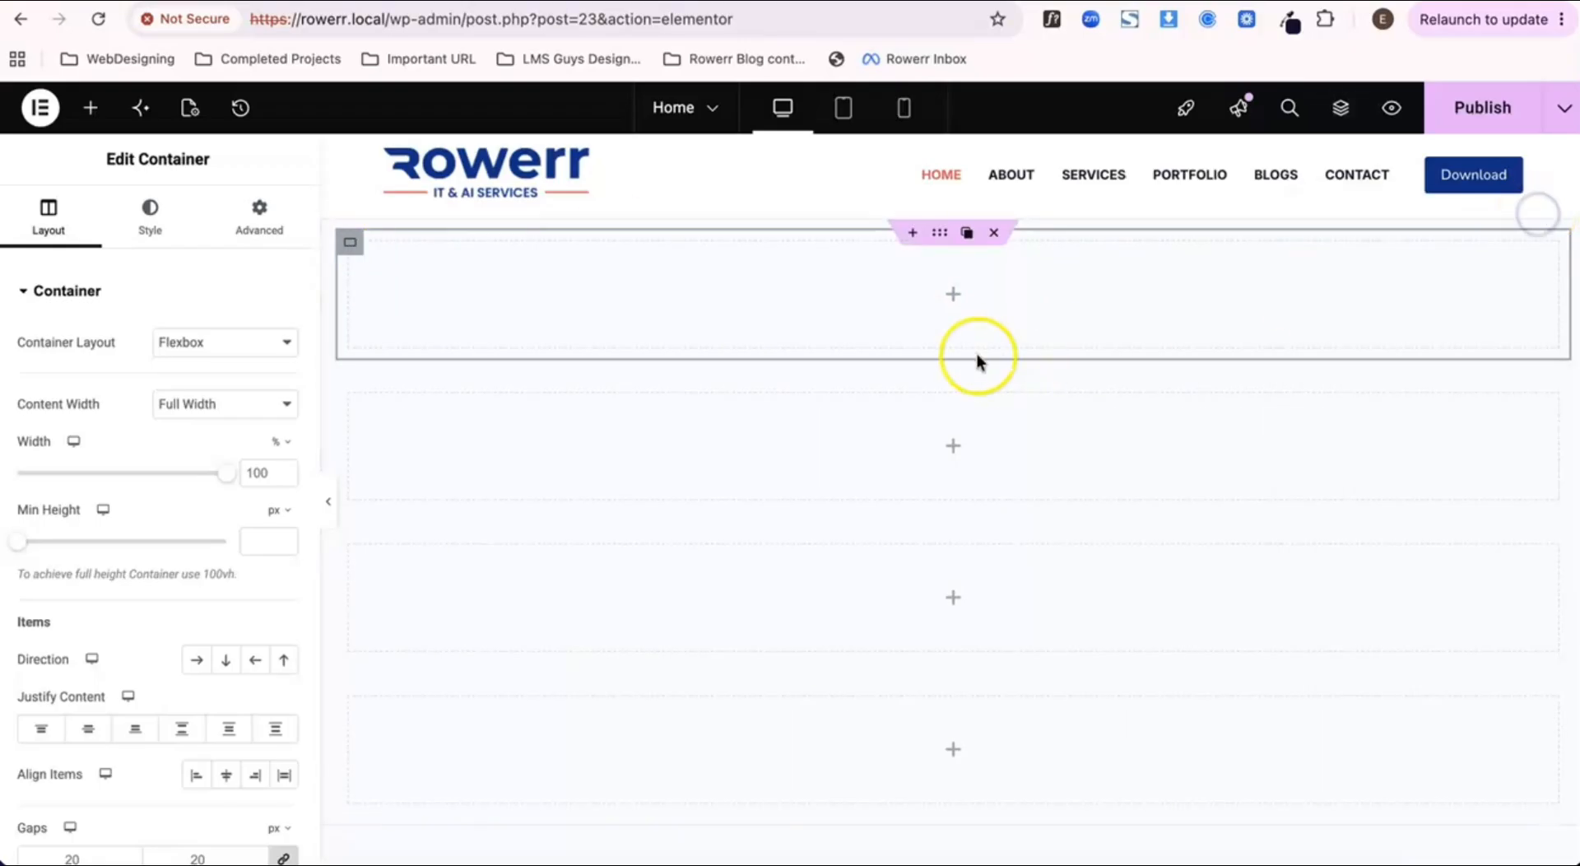
# Step: Give the first inner container a Classic background in red, #FF0000
pyautogui.moveTo(351, 262)
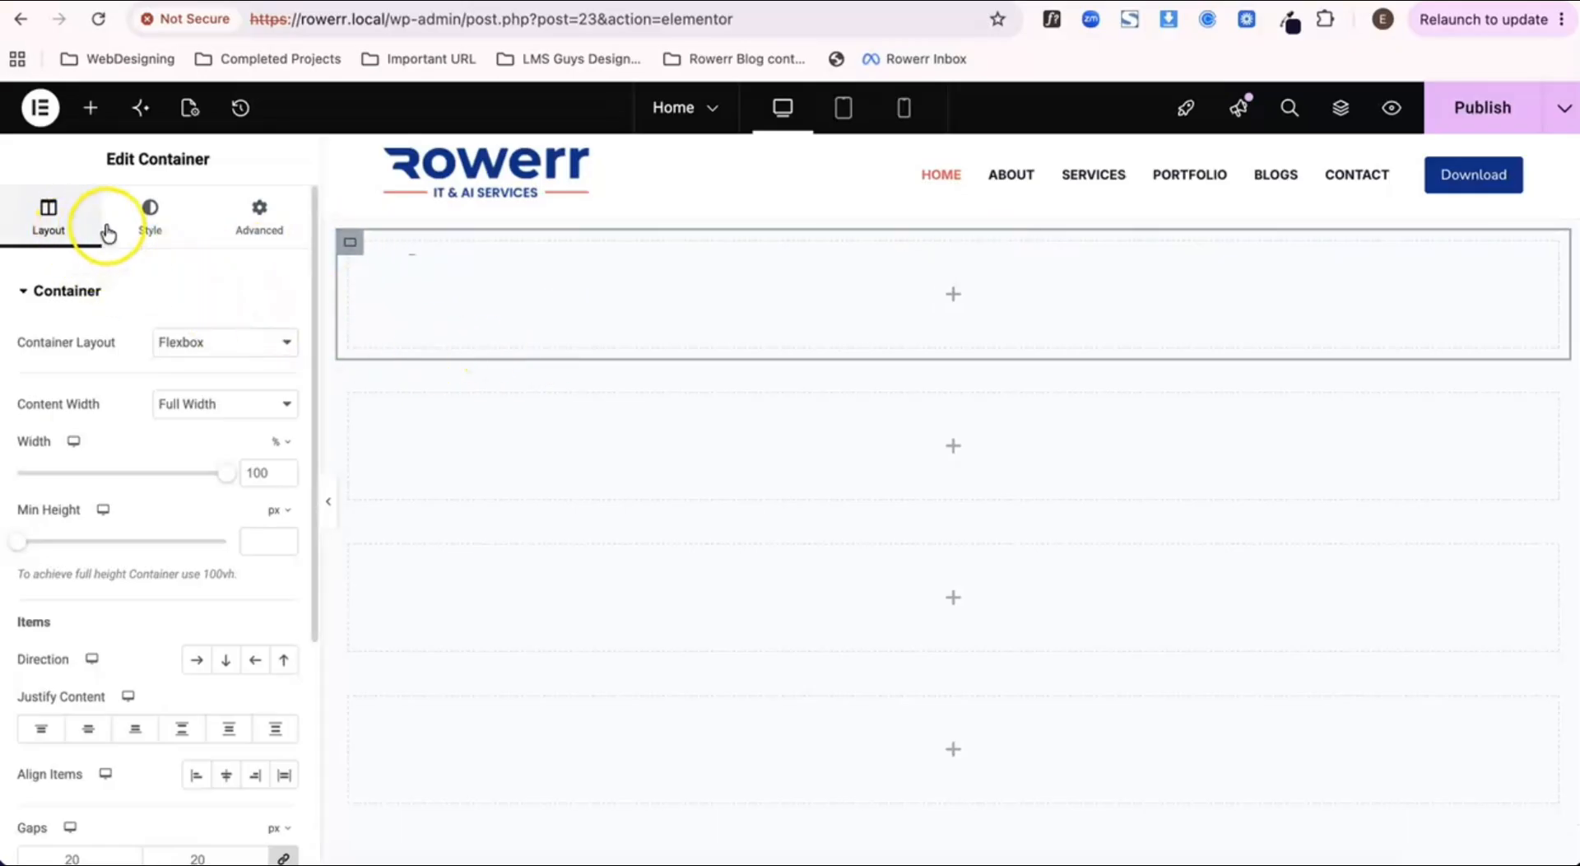
pyautogui.click(148, 218)
pyautogui.click(195, 388)
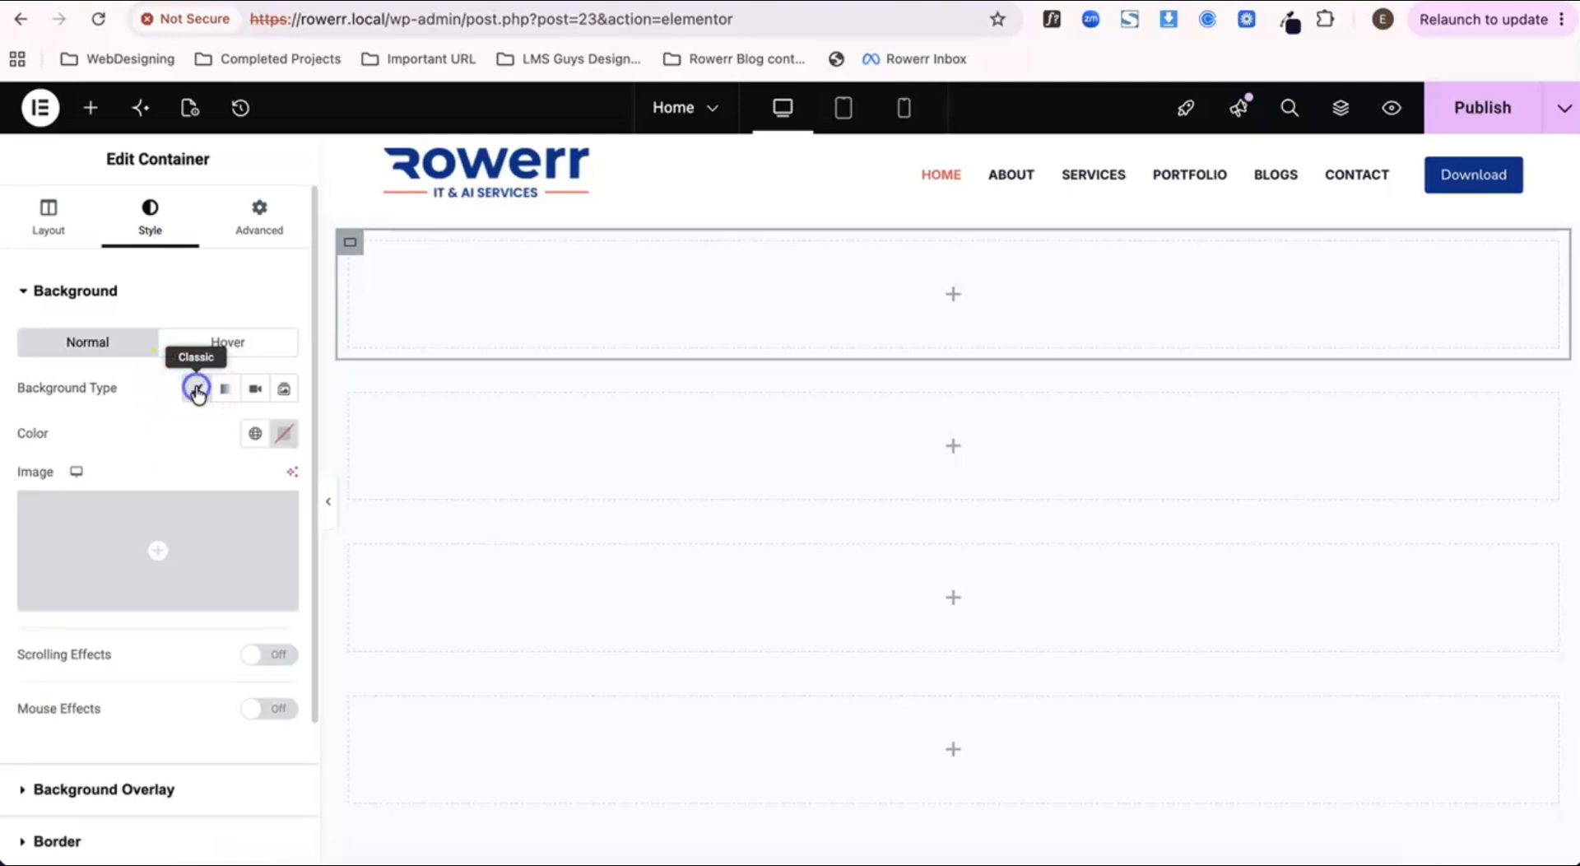
pyautogui.click(286, 436)
pyautogui.moveTo(282, 565); pyautogui.dragTo(312, 317)
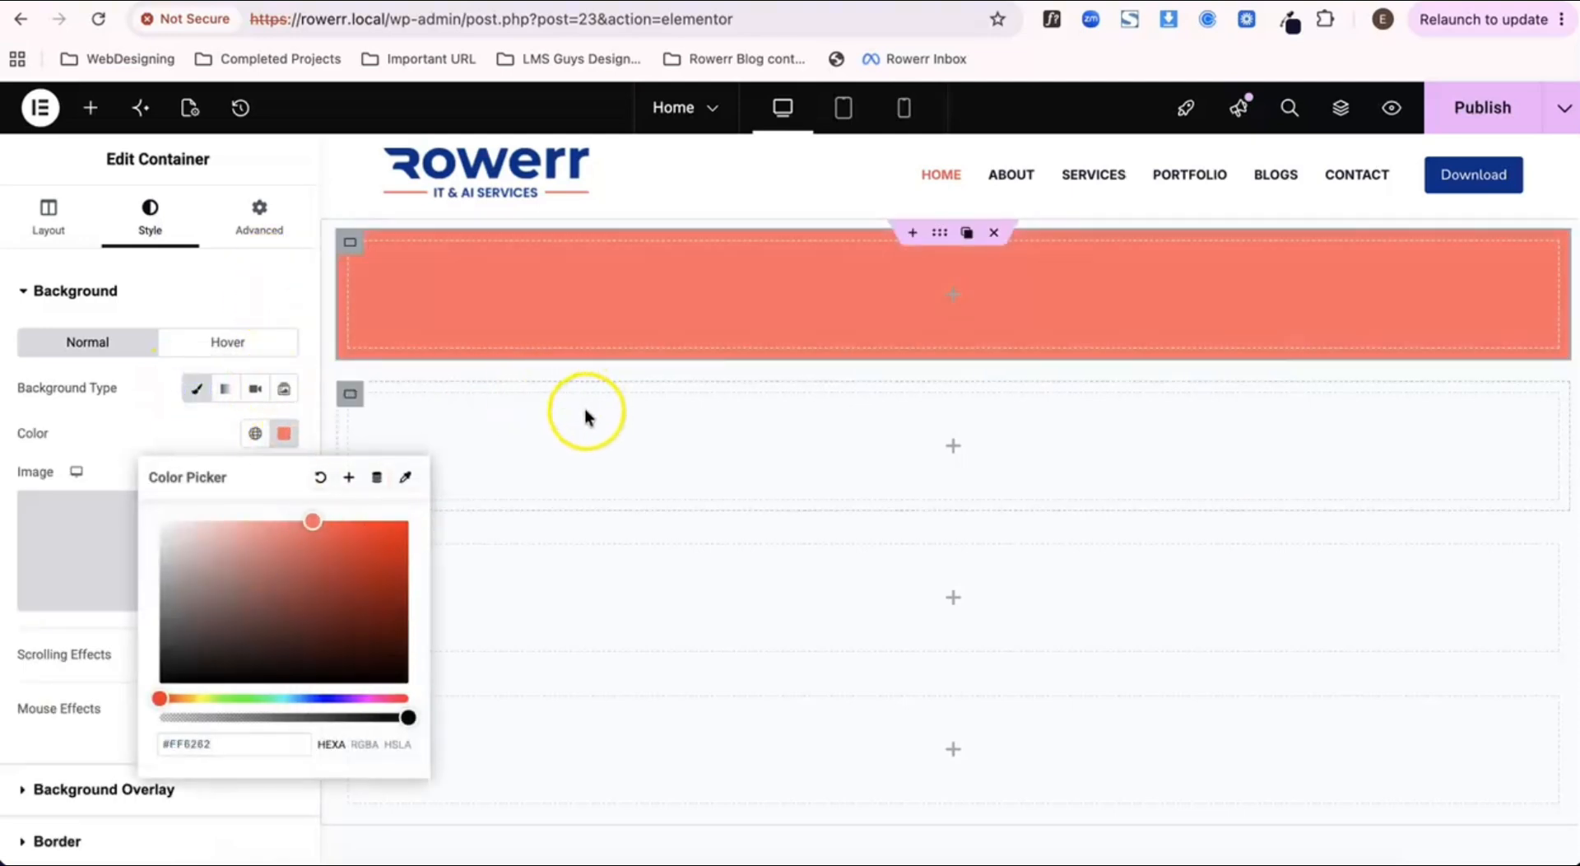
pyautogui.moveTo(408, 518)
pyautogui.mouseDown()
pyautogui.moveTo(412, 502)
pyautogui.moveTo(402, 516)
pyautogui.moveTo(419, 514)
pyautogui.mouseUp()
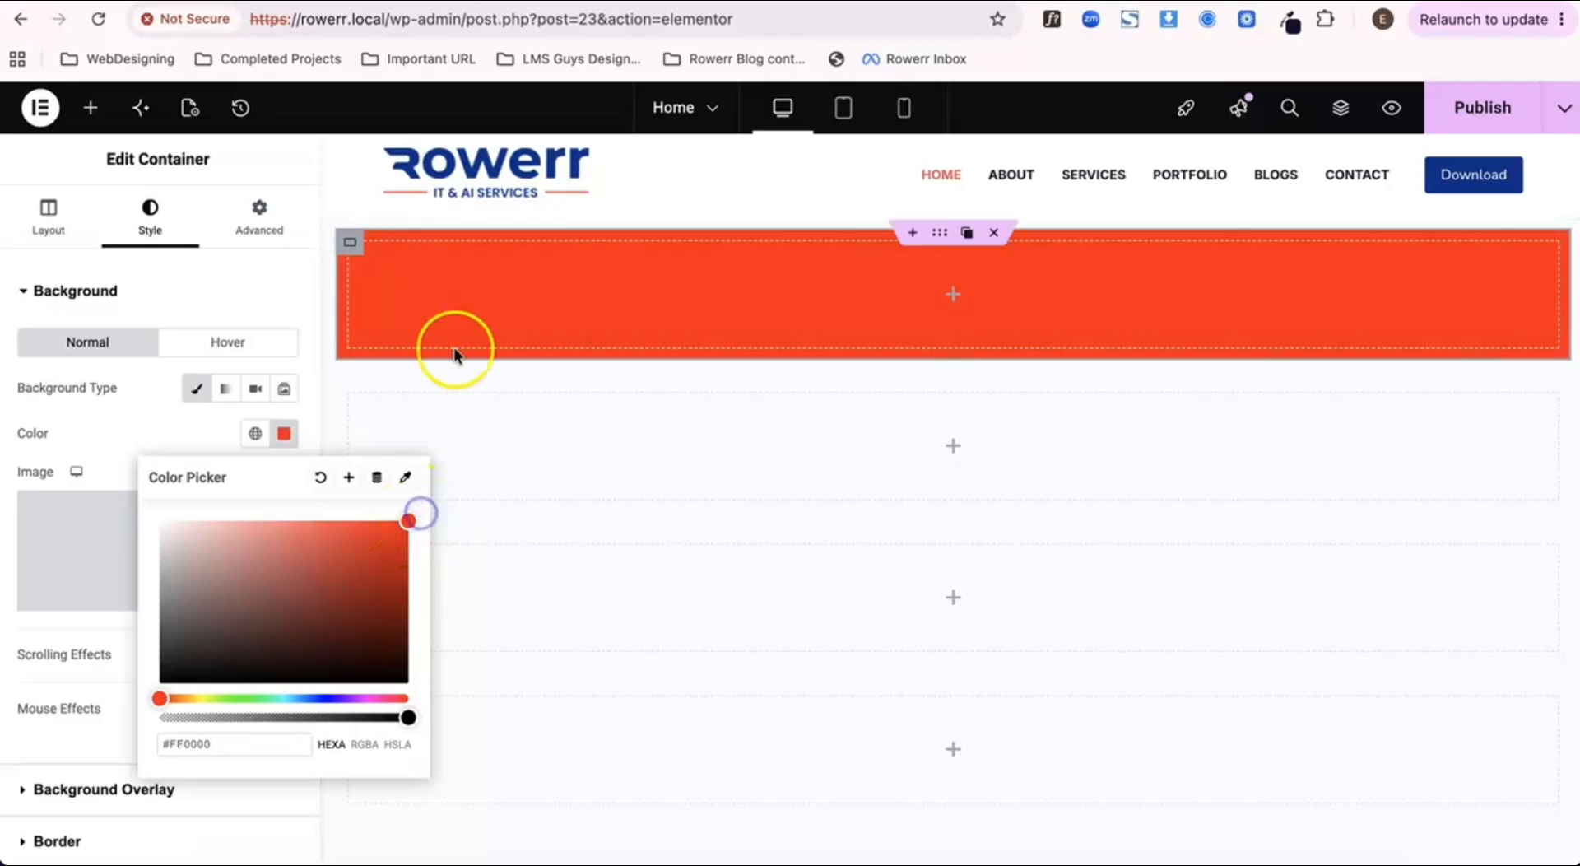
# Step: Give the second inner container a Classic background in black, #000000
pyautogui.click(357, 393)
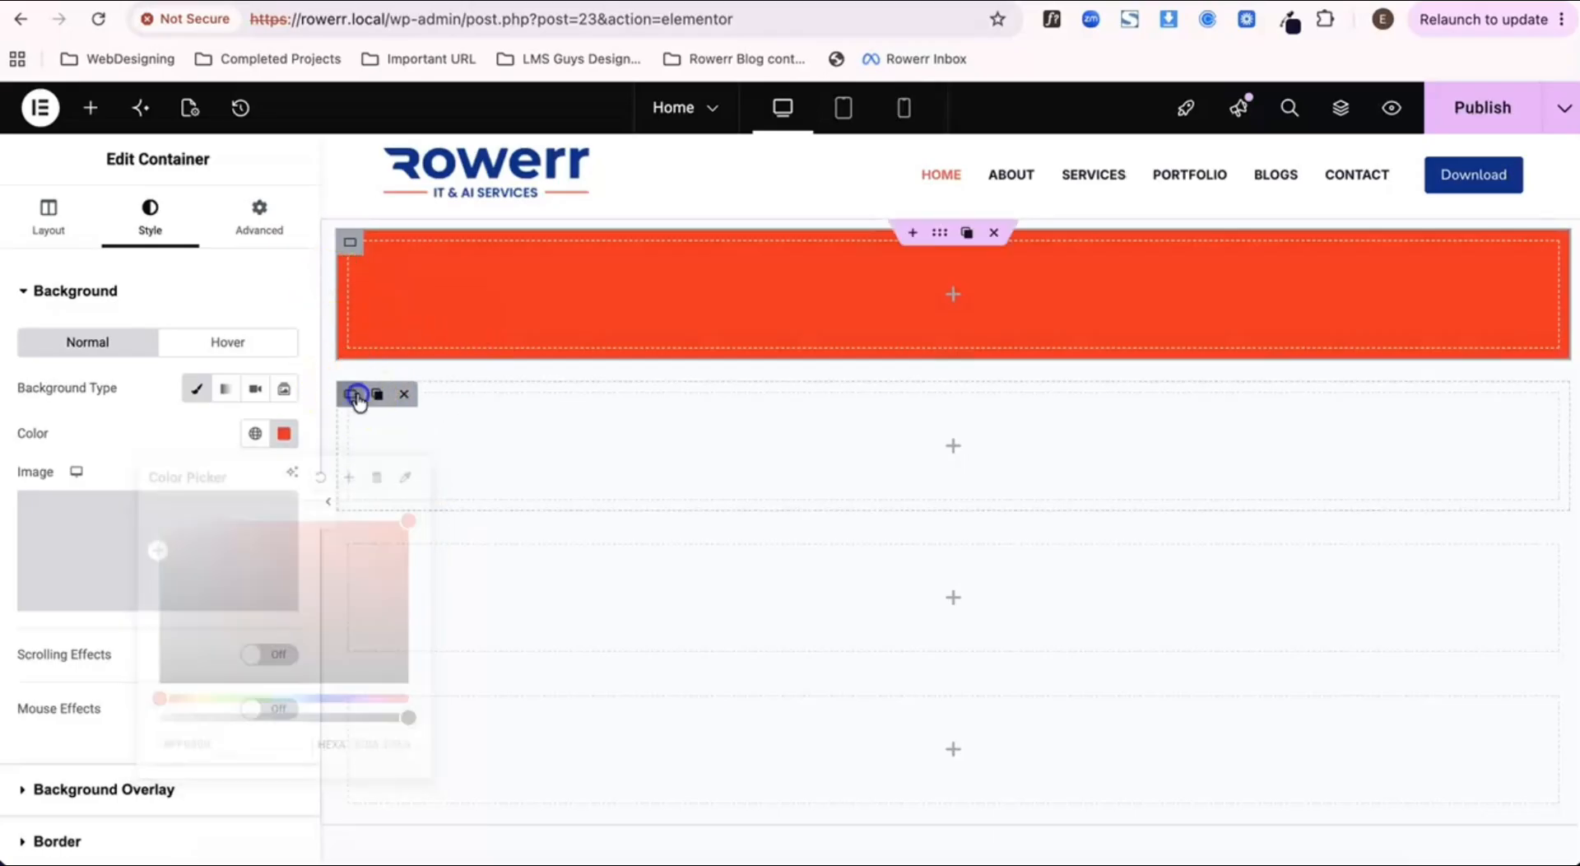
pyautogui.click(172, 240)
pyautogui.click(196, 388)
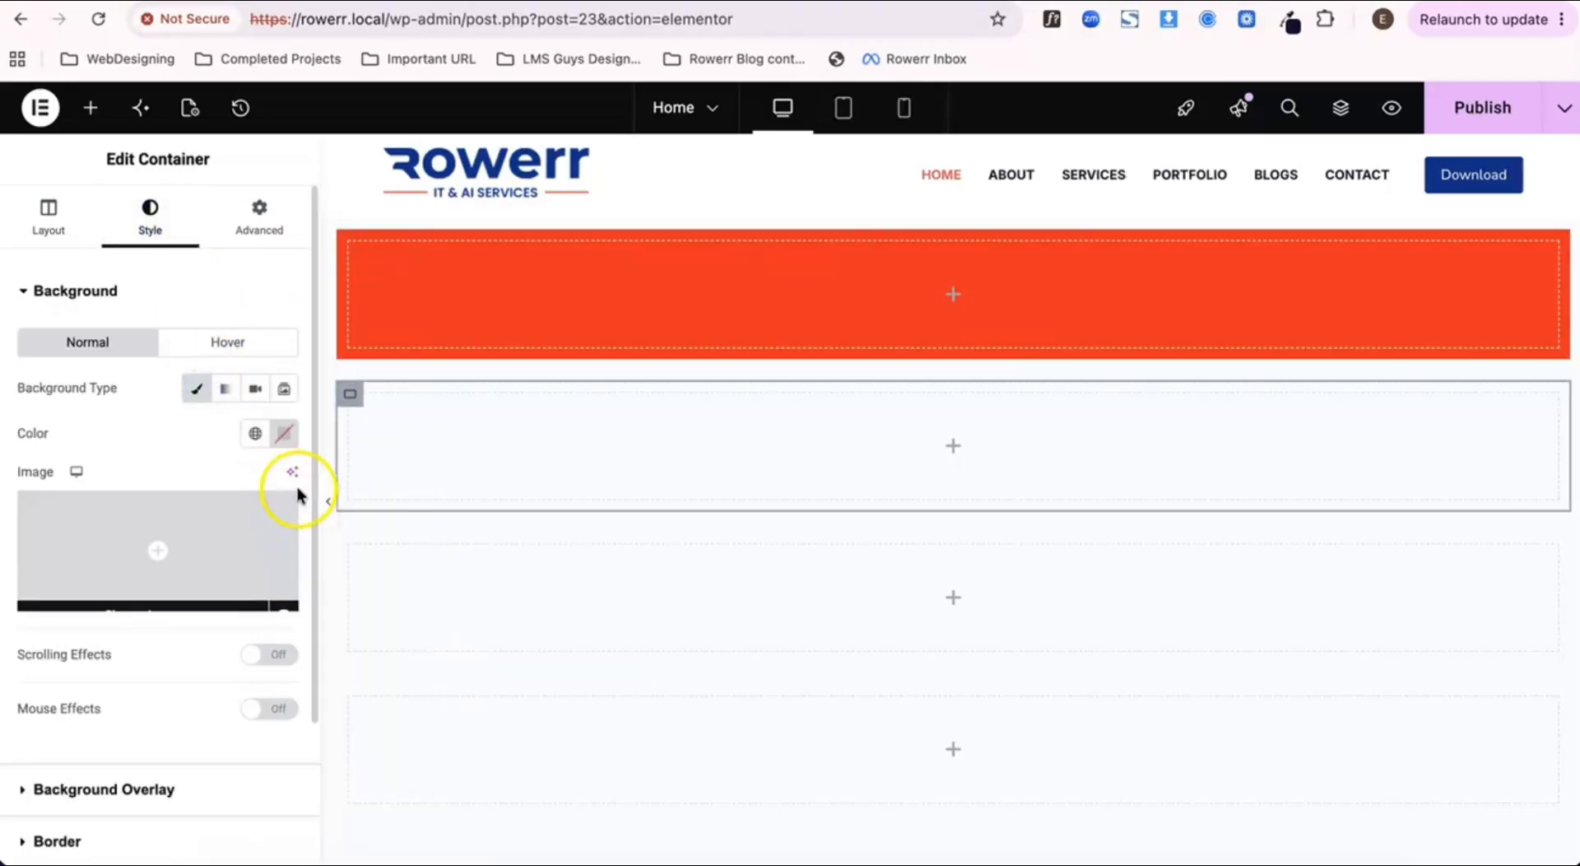
pyautogui.click(286, 432)
pyautogui.moveTo(335, 582); pyautogui.dragTo(426, 693)
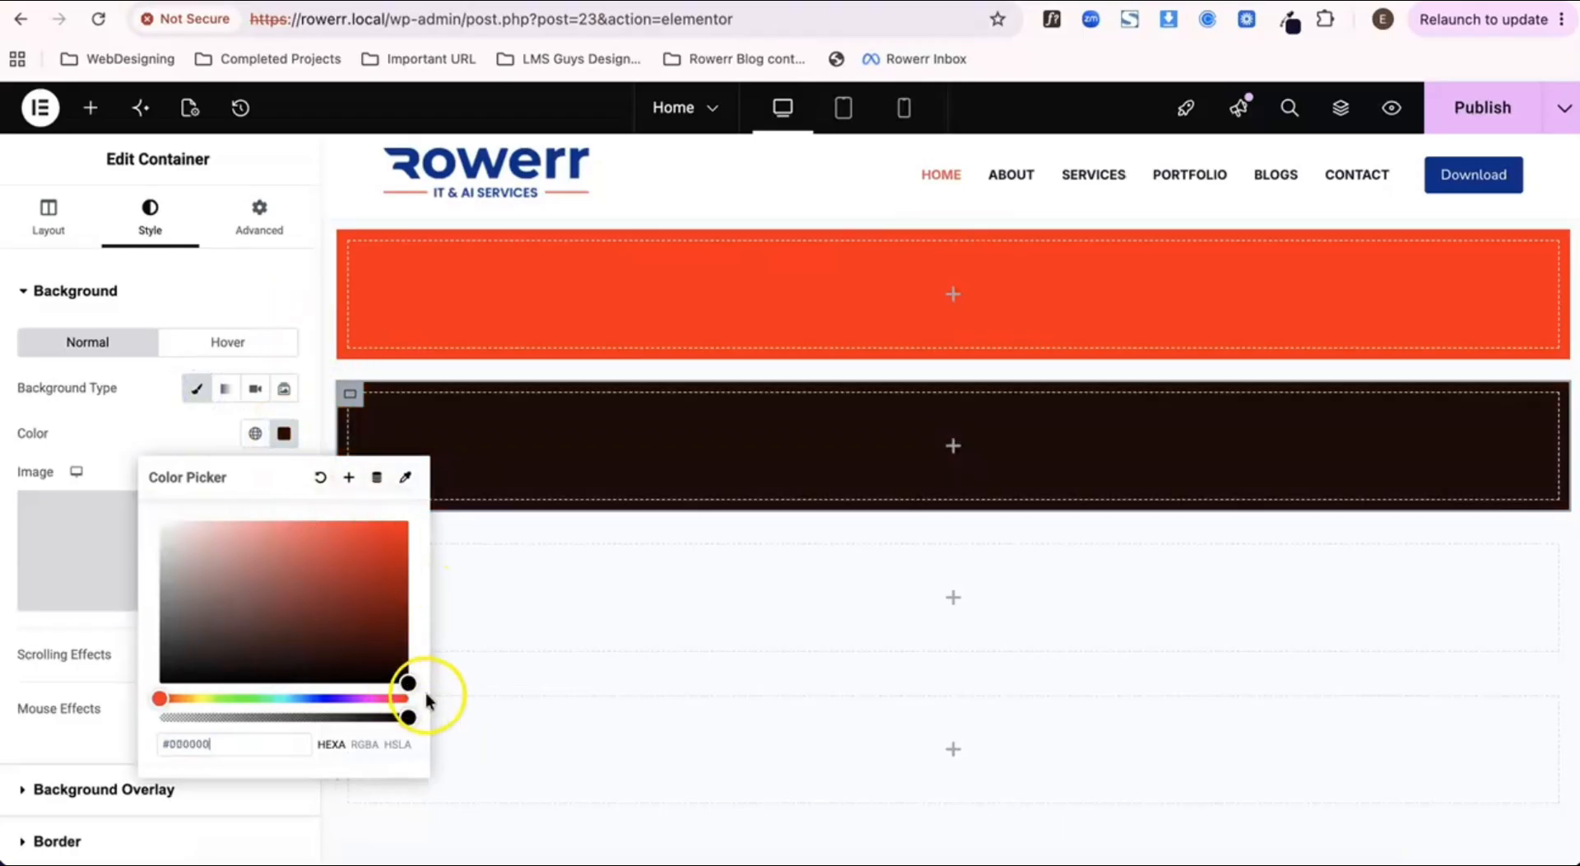
pyautogui.click(280, 284)
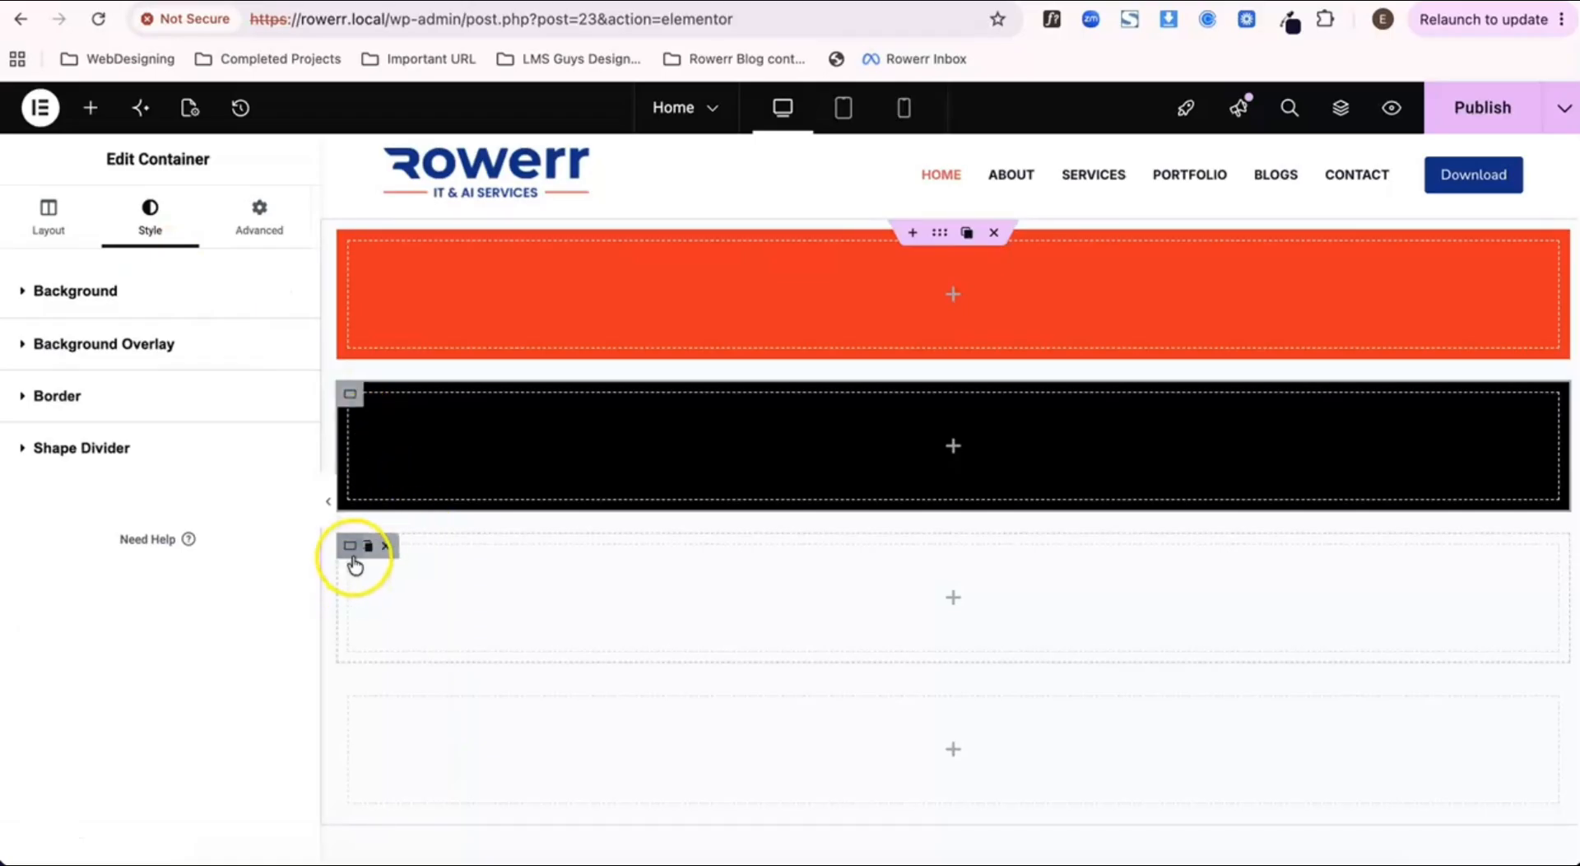
# Step: Give the third inner container a Classic background in yellow, #FFDF00
pyautogui.click(353, 557)
pyautogui.click(132, 219)
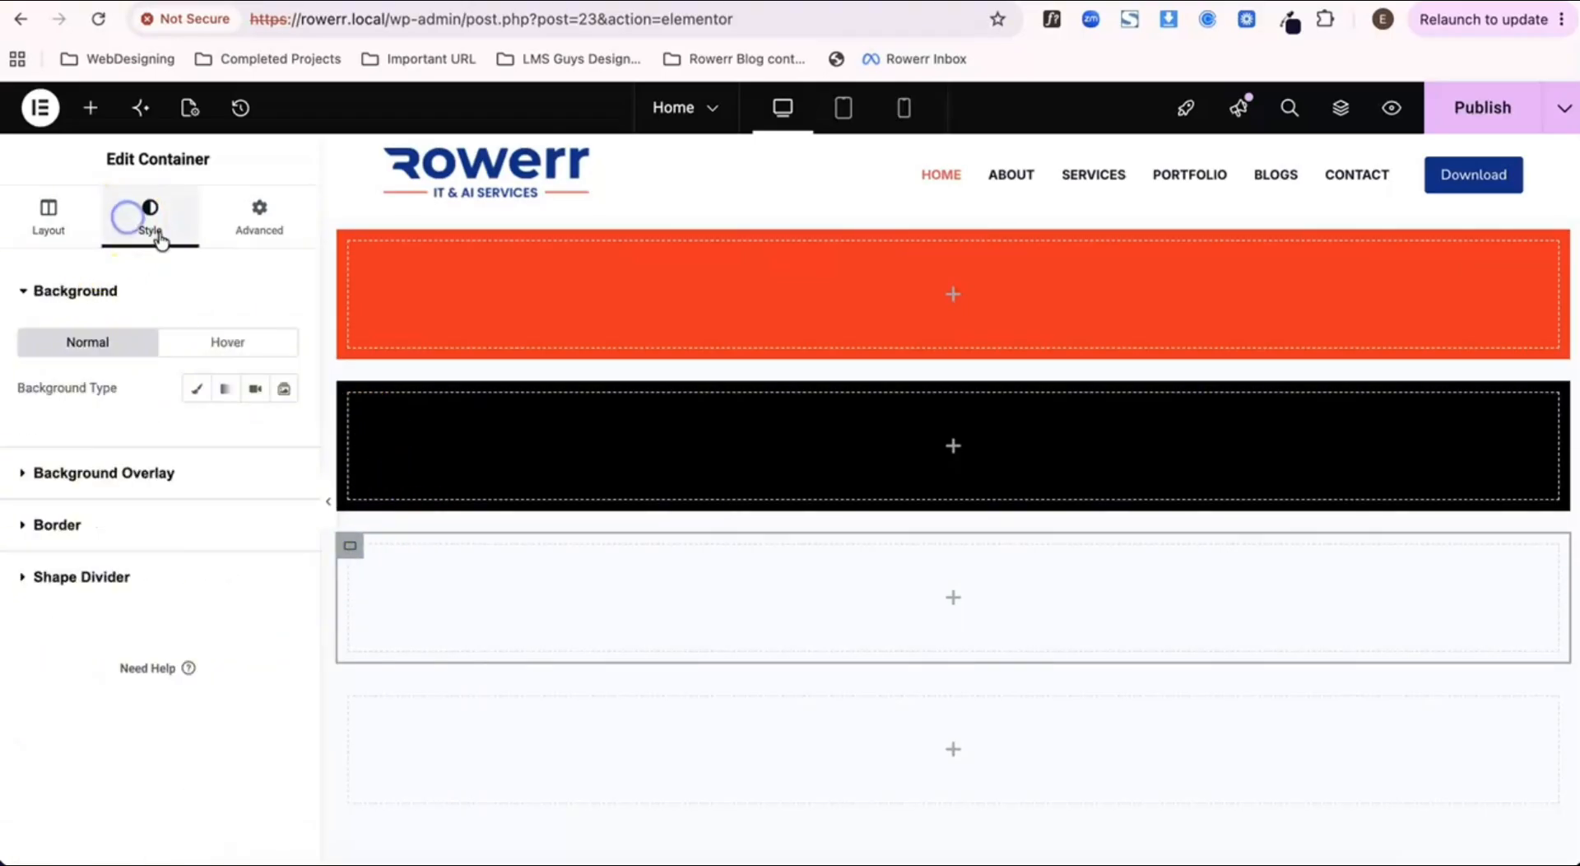
pyautogui.click(199, 392)
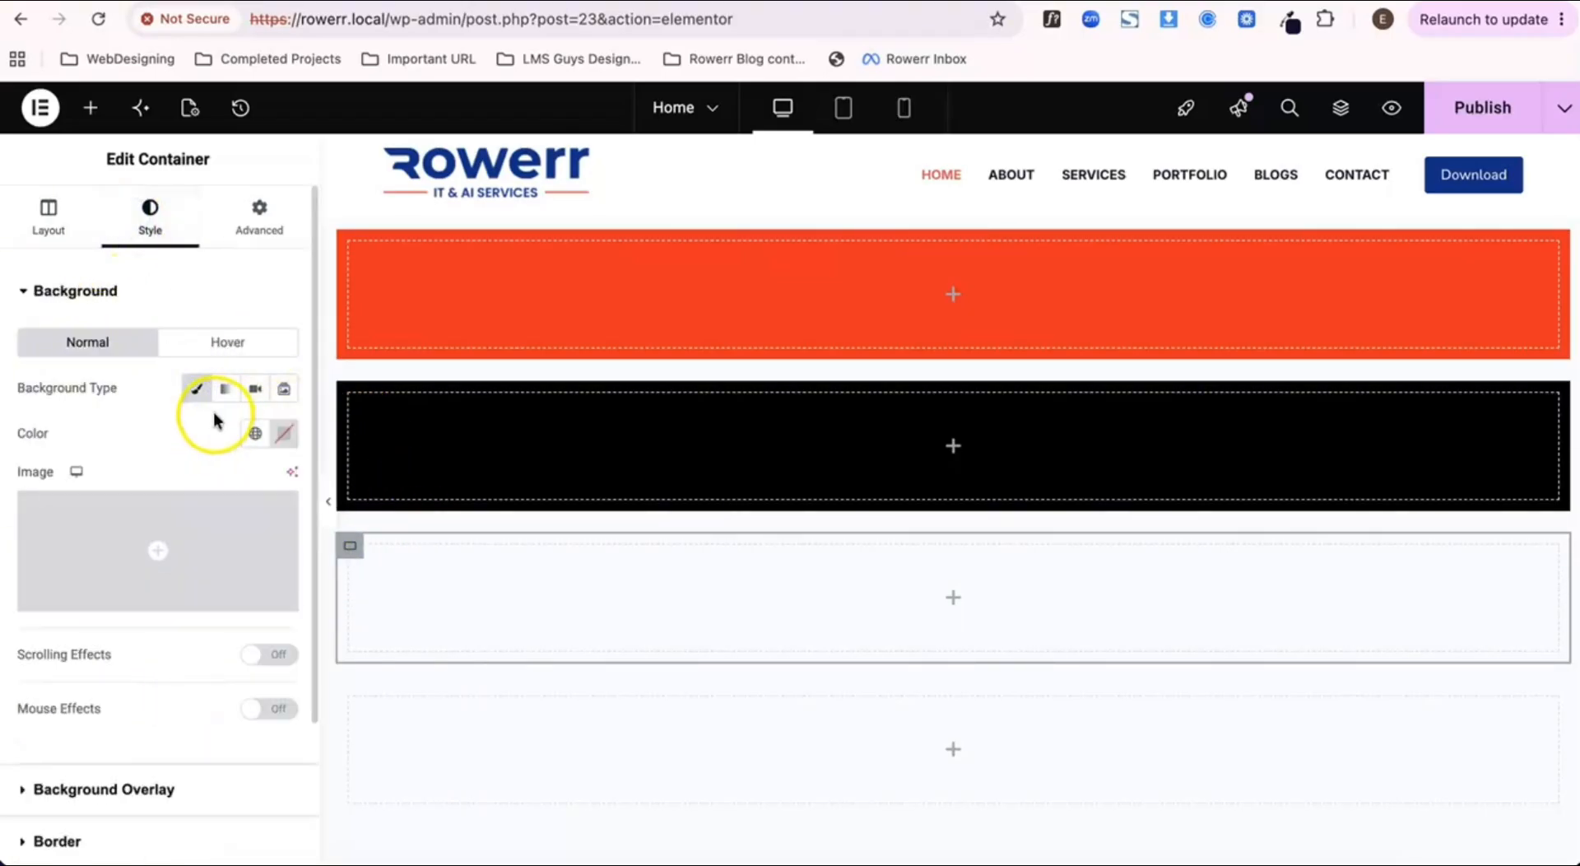
pyautogui.click(198, 390)
pyautogui.click(198, 390)
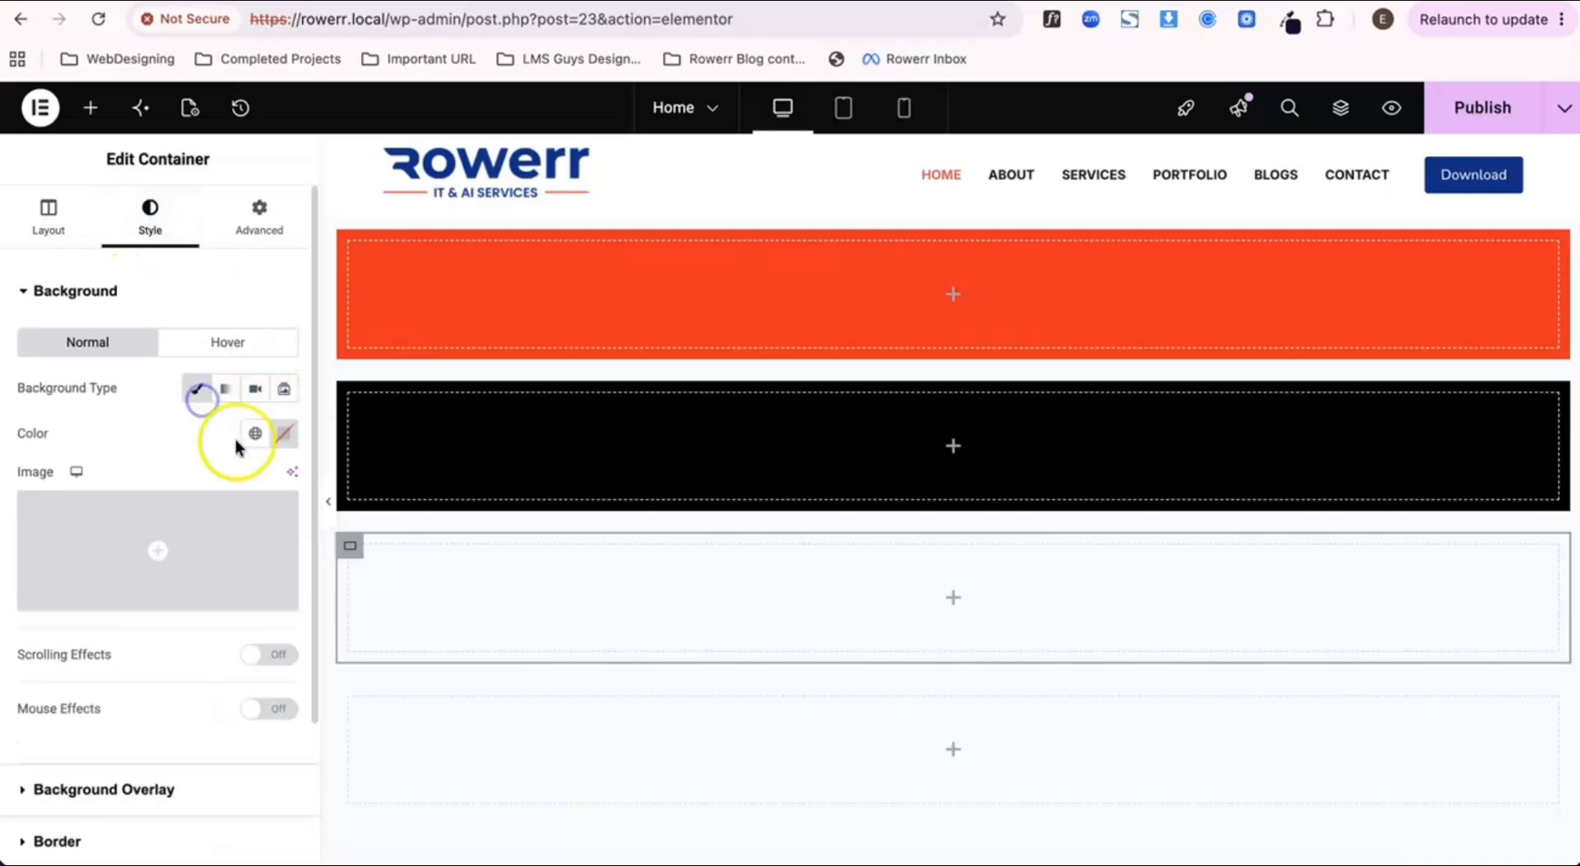
pyautogui.click(284, 433)
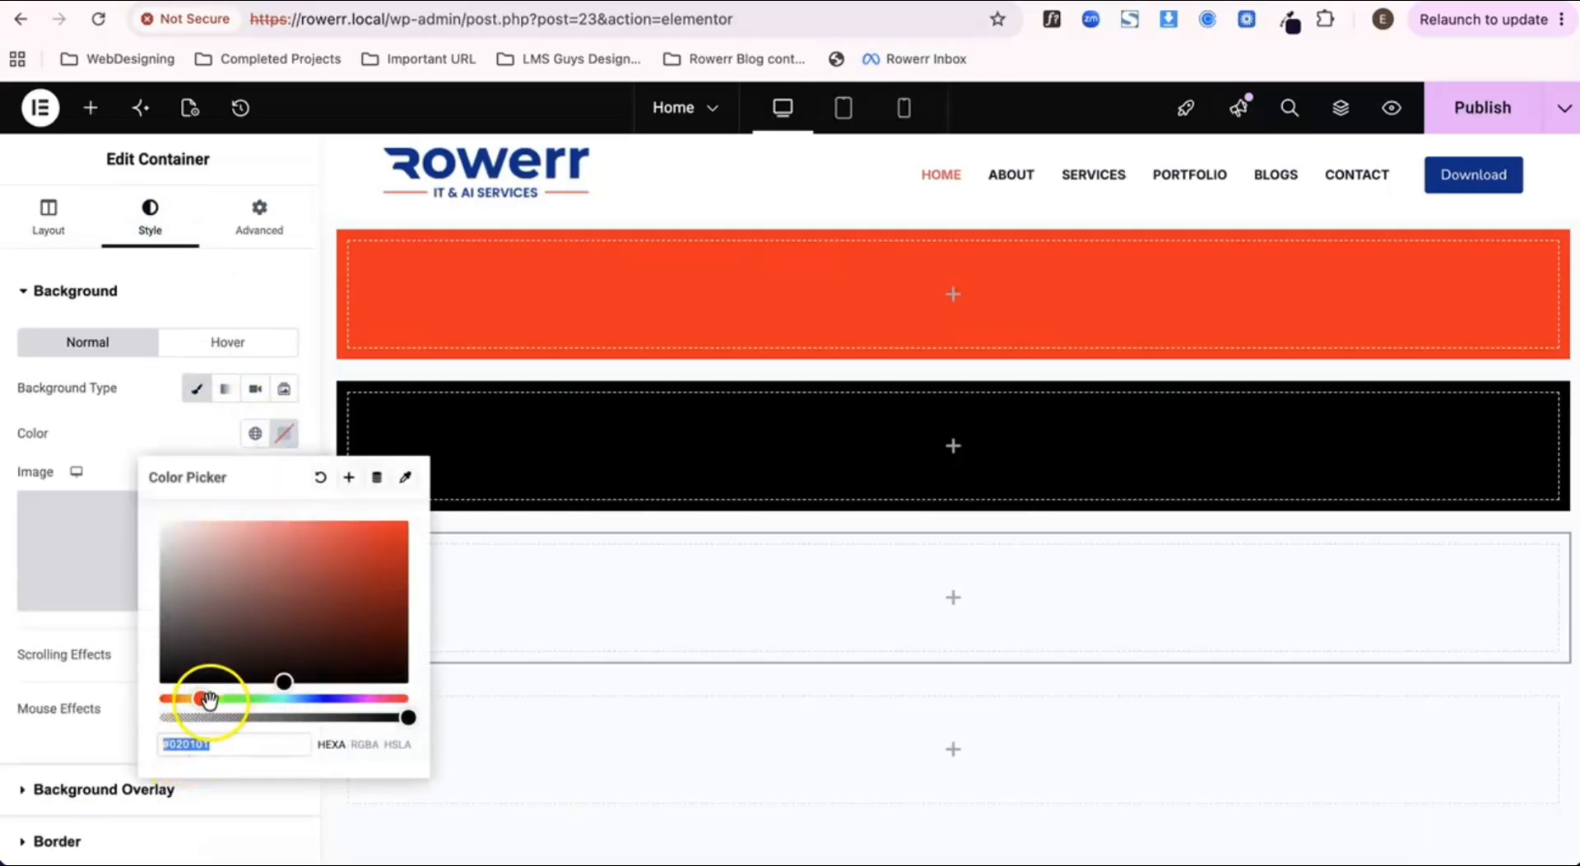
pyautogui.moveTo(201, 697); pyautogui.dragTo(206, 701)
pyautogui.moveTo(340, 556); pyautogui.dragTo(442, 496)
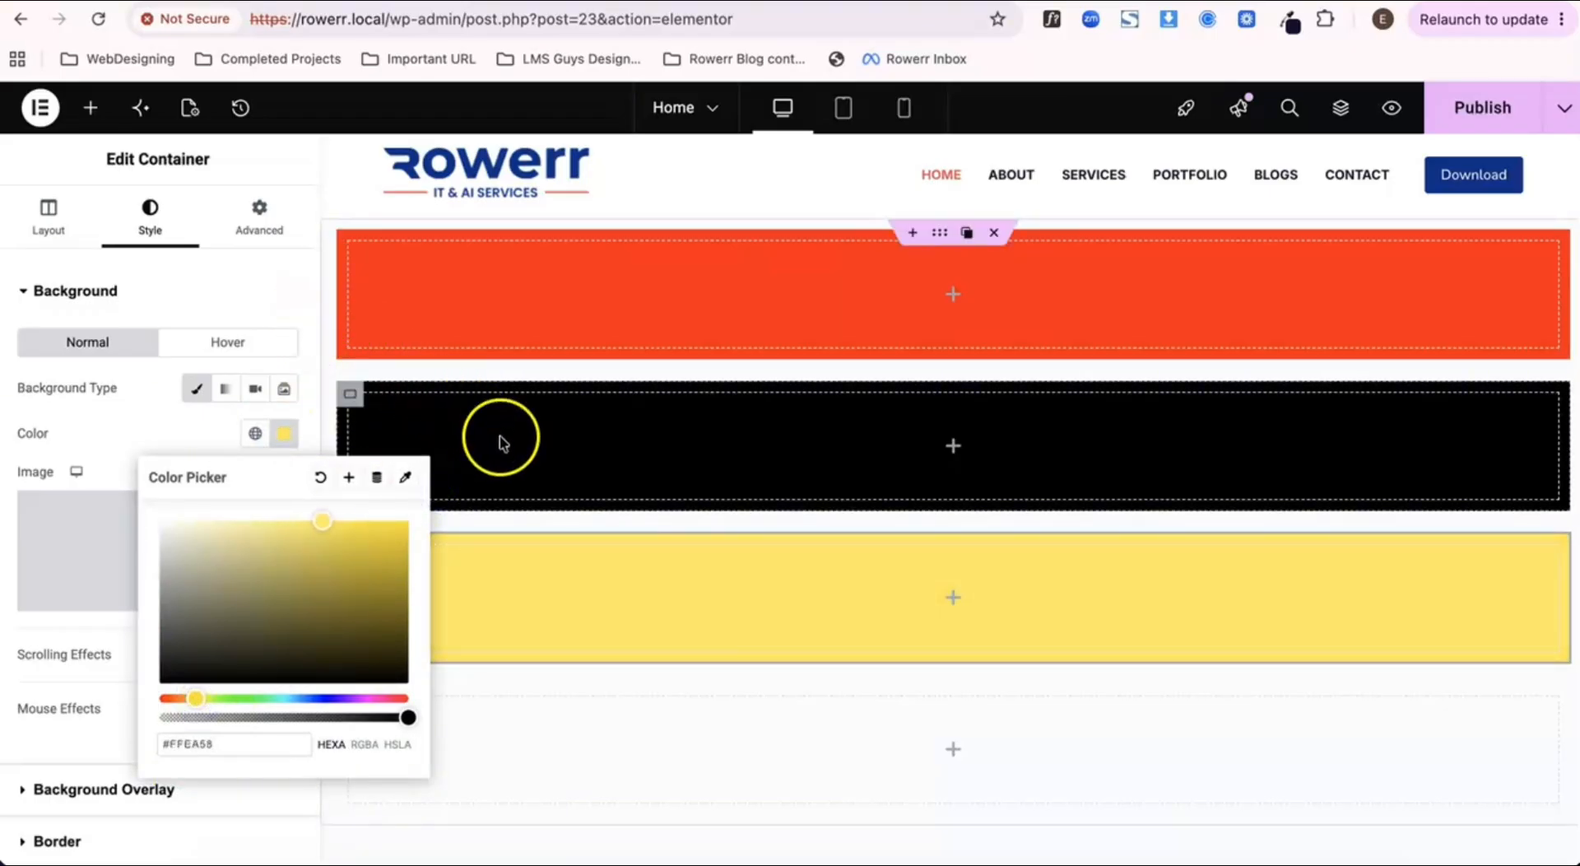
pyautogui.moveTo(370, 555); pyautogui.dragTo(425, 516)
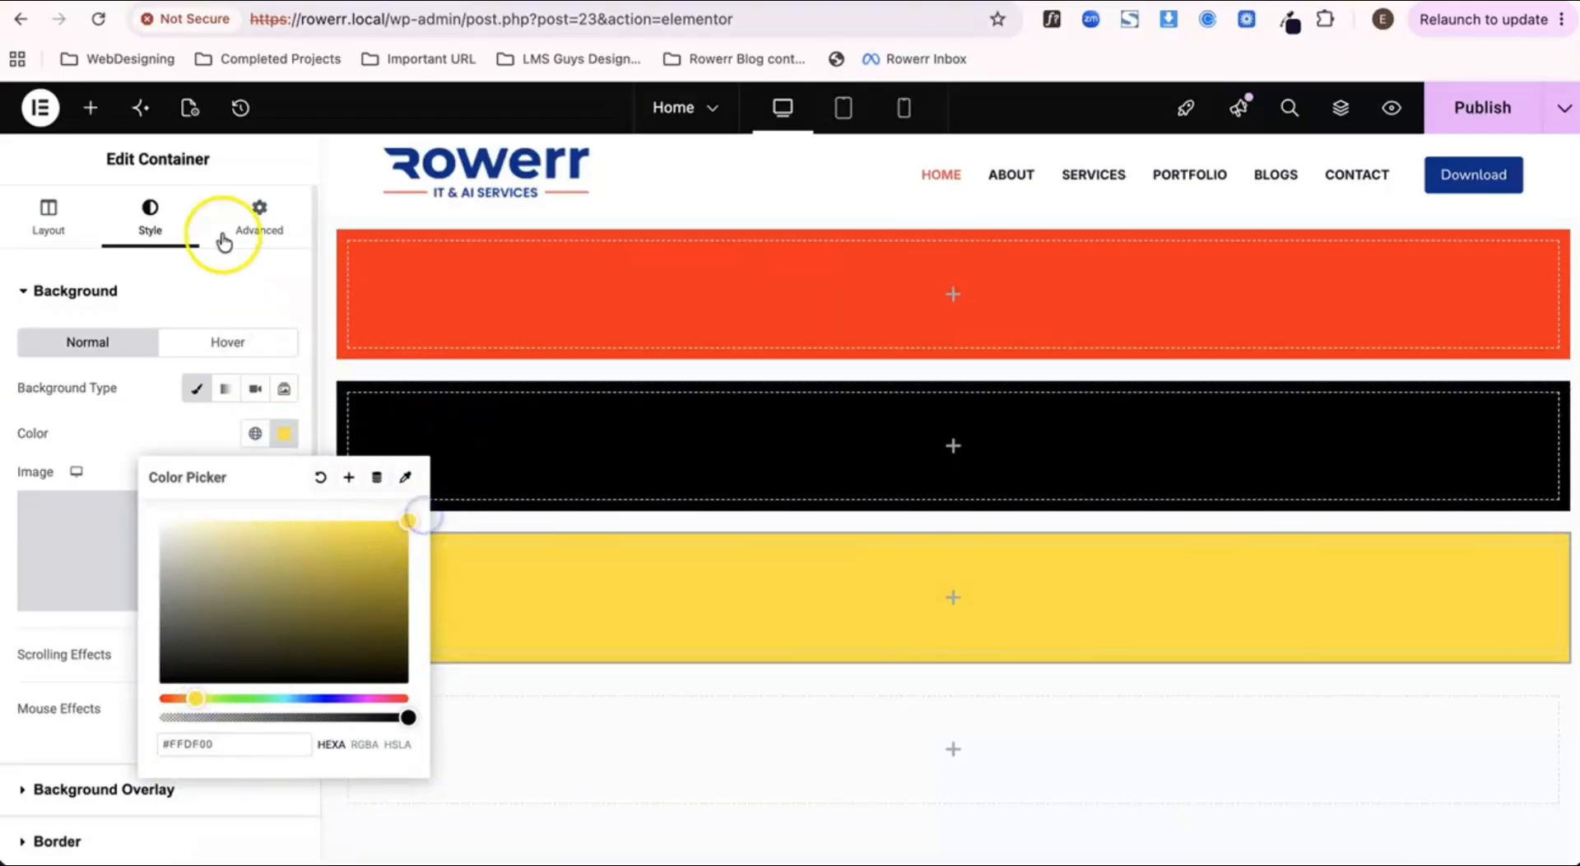
pyautogui.click(516, 728)
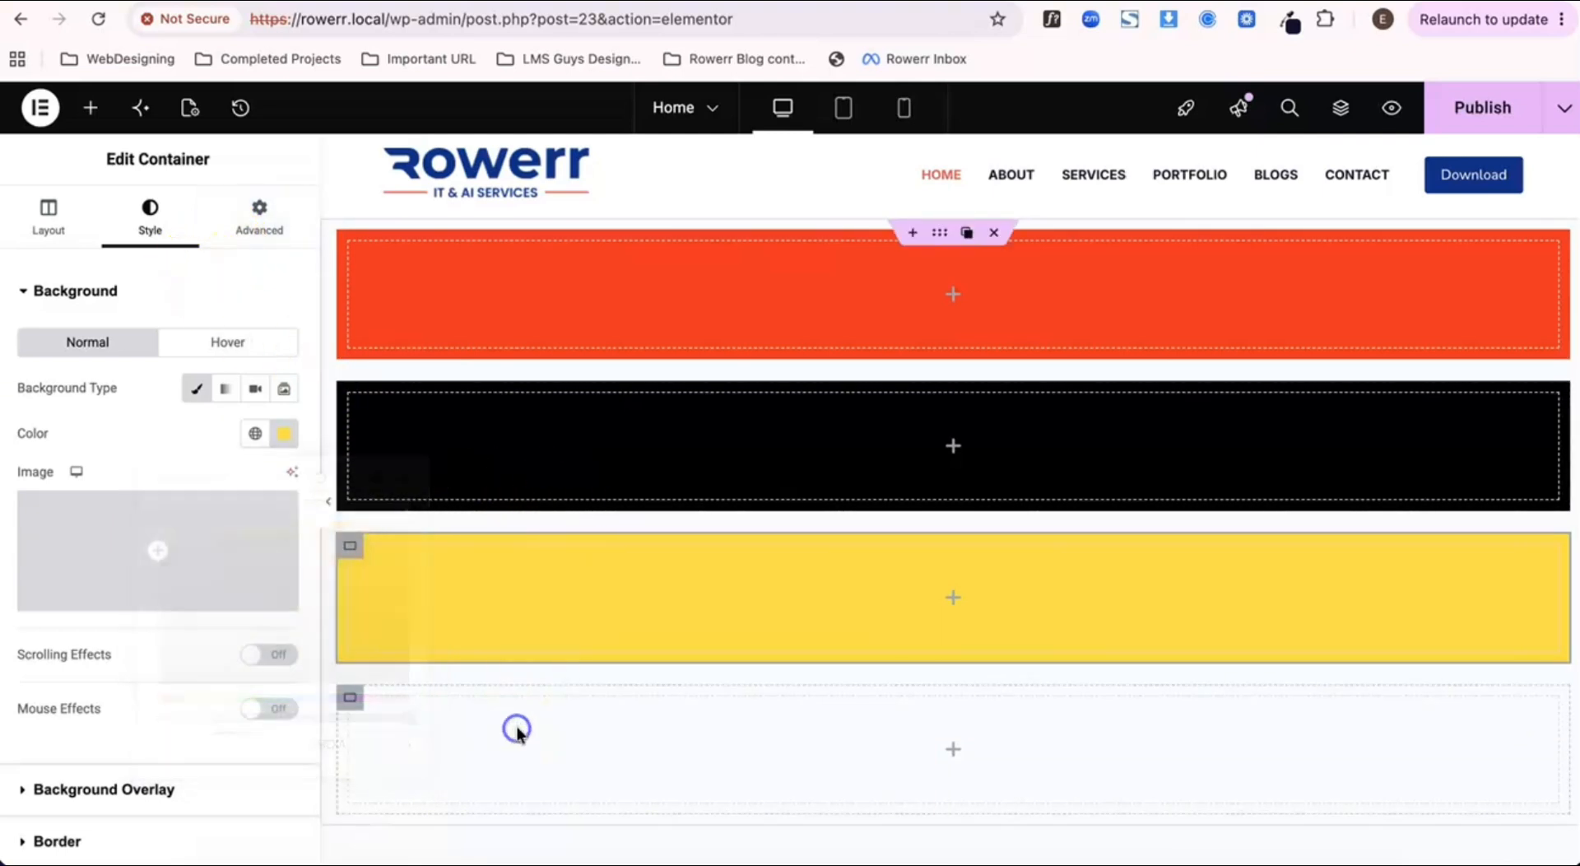
# Step: Give the fourth inner container a Classic background in green, #01FF00
pyautogui.click(353, 699)
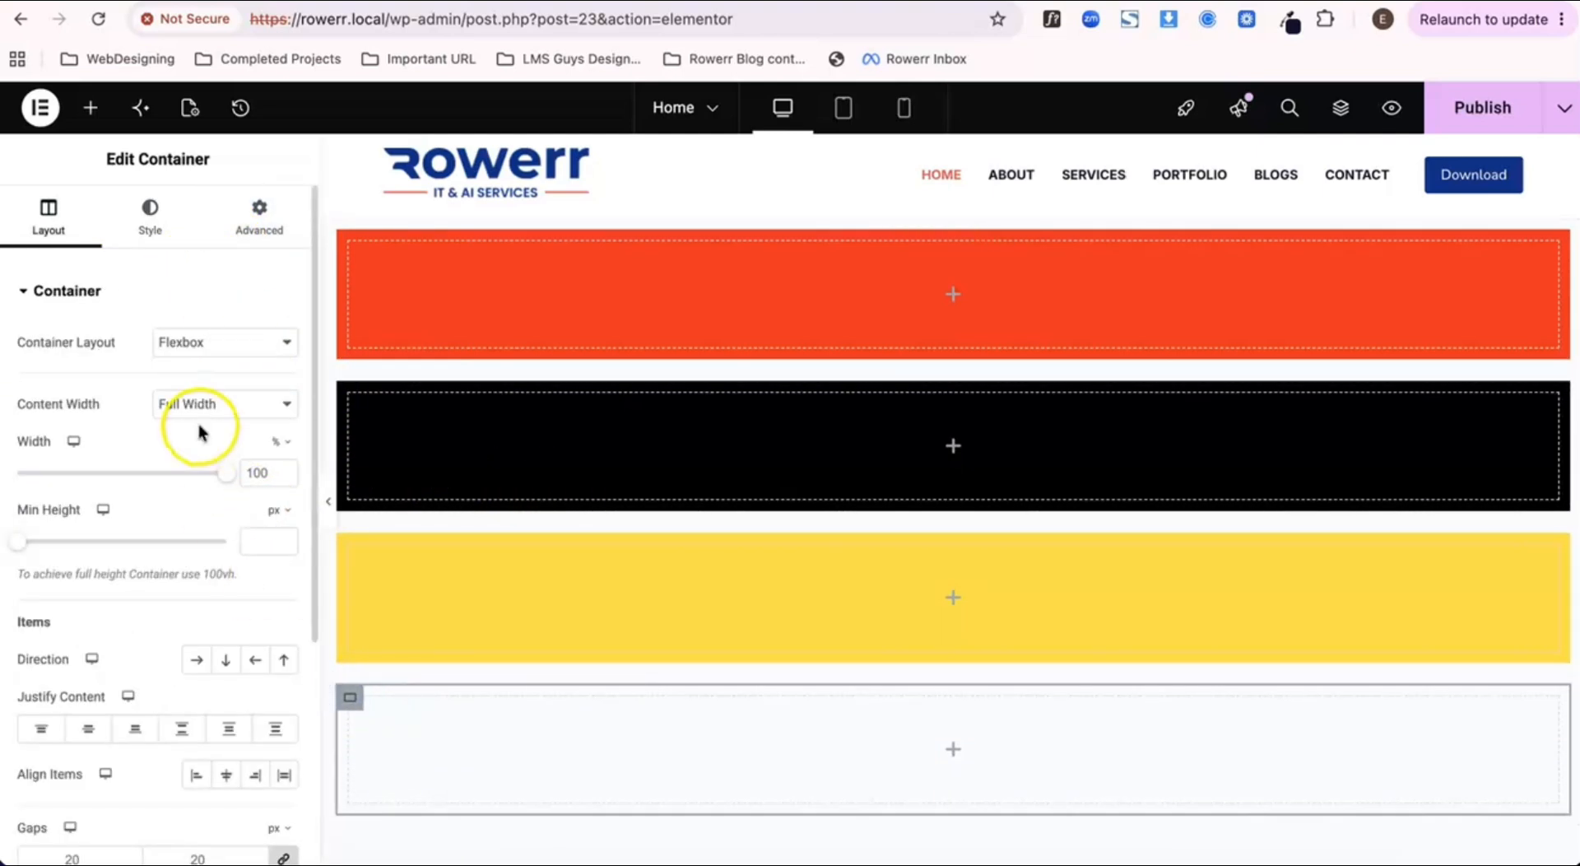
pyautogui.click(151, 210)
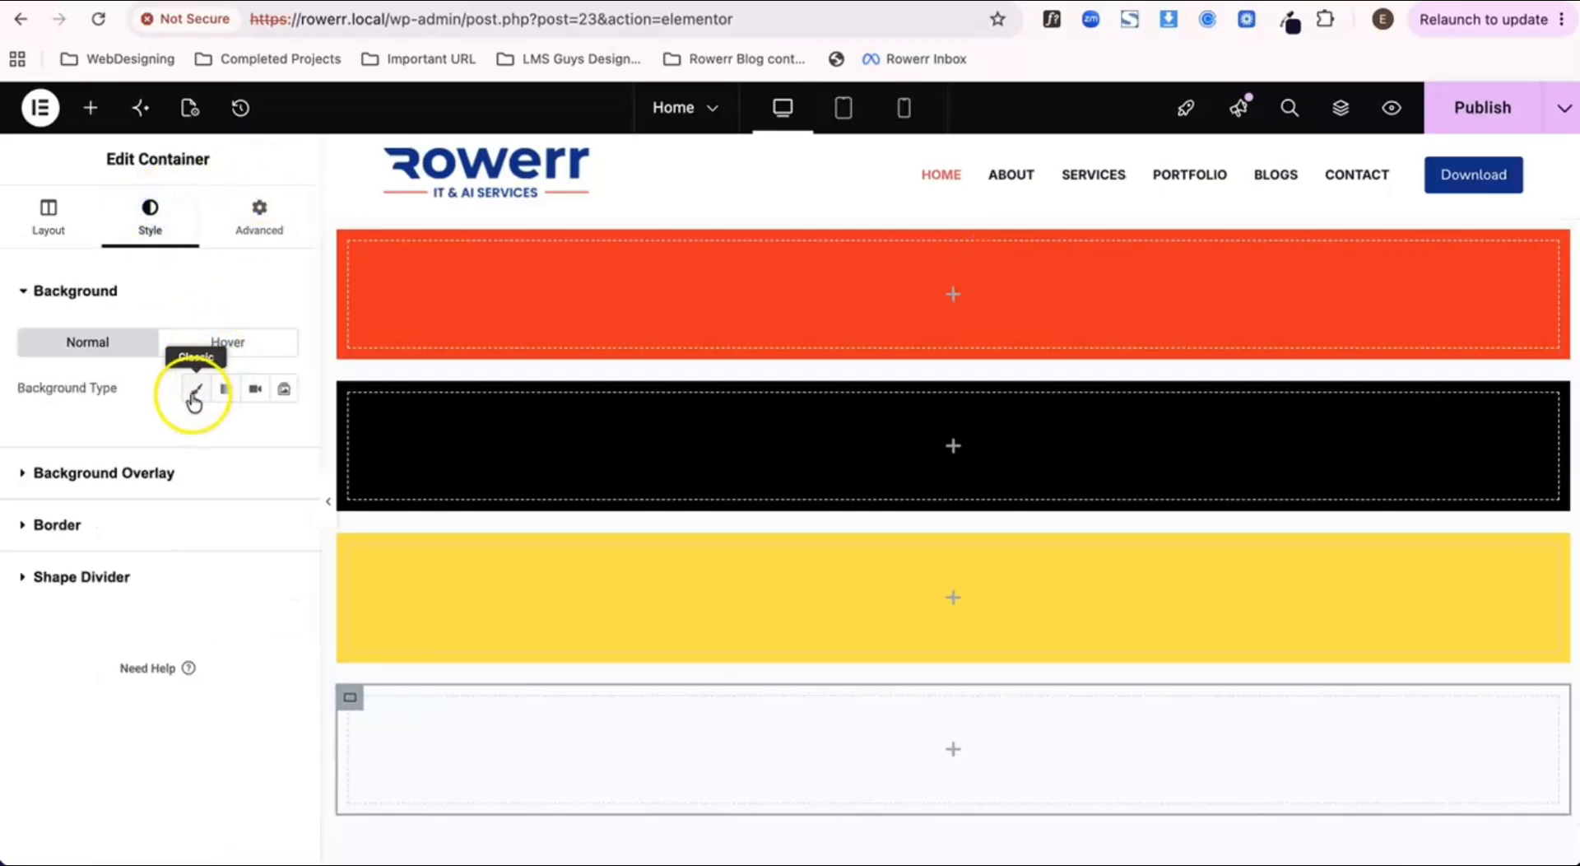
pyautogui.click(196, 389)
pyautogui.click(283, 438)
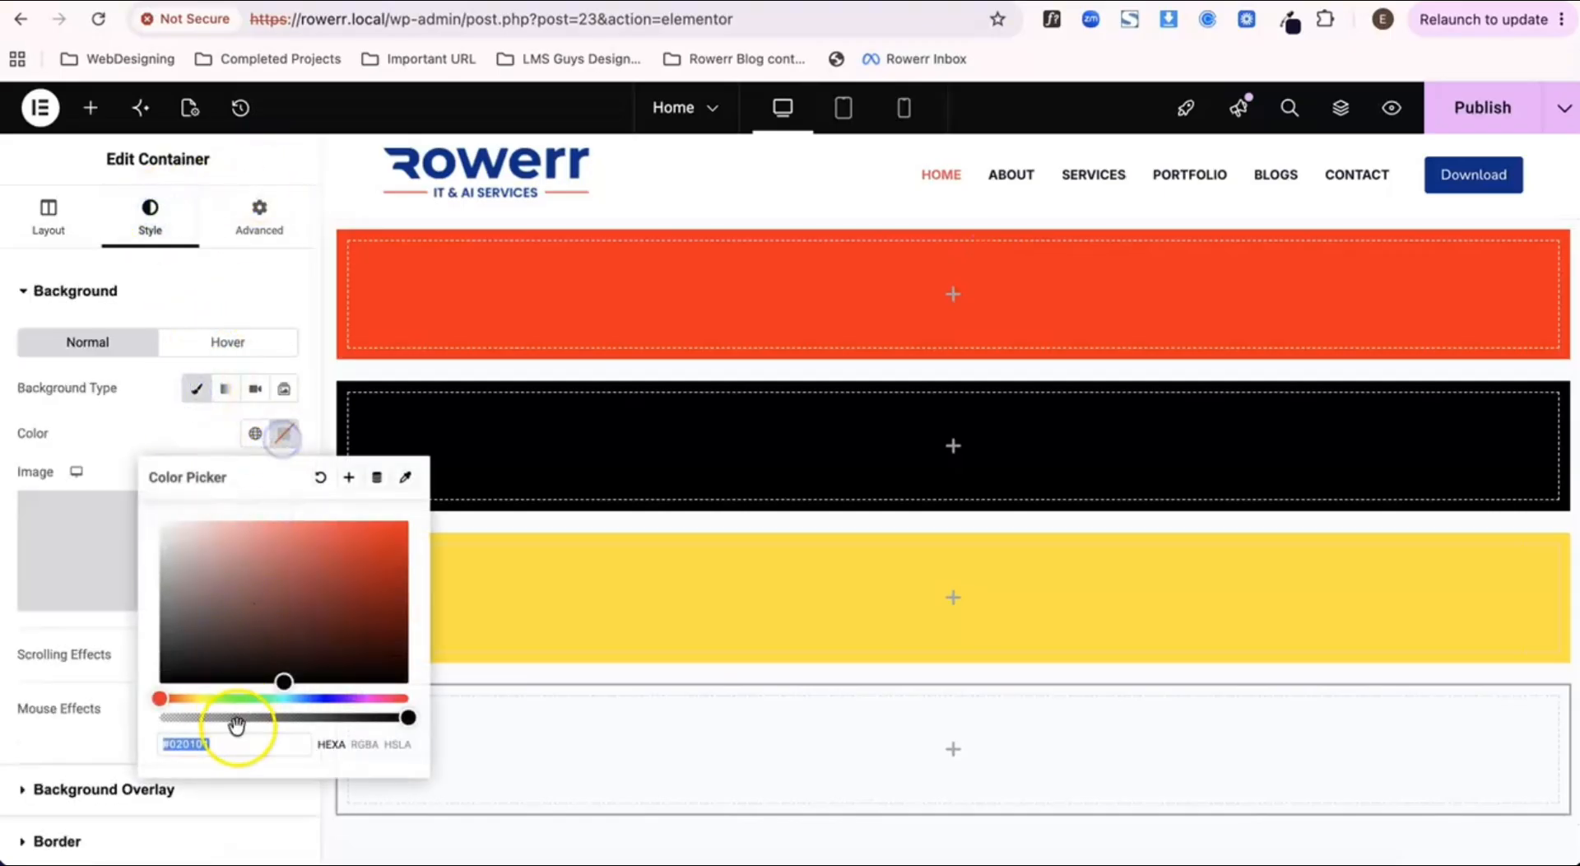
pyautogui.click(244, 701)
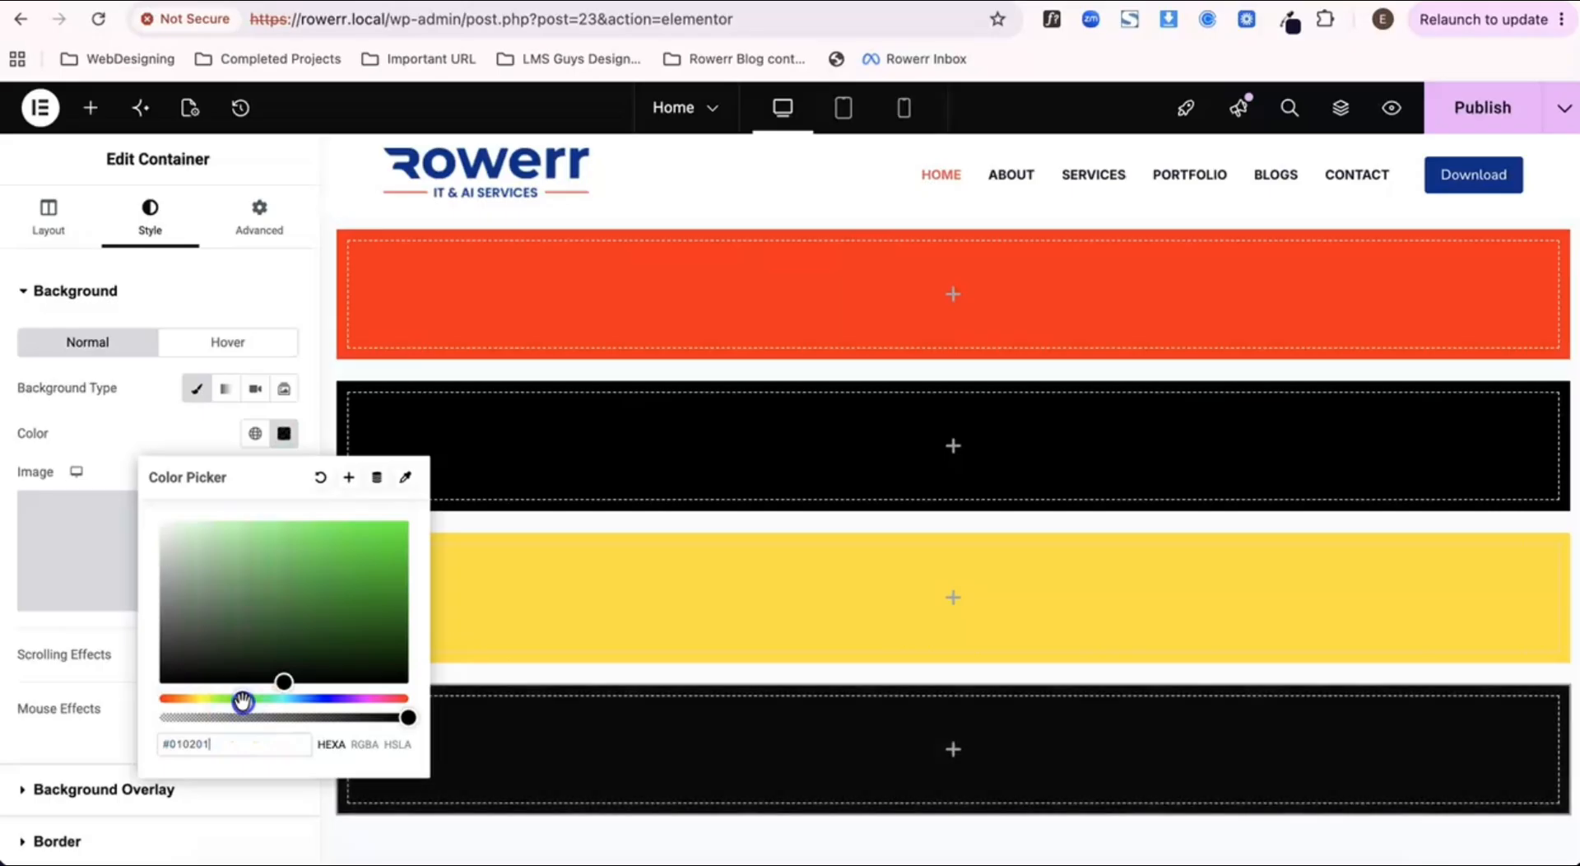
pyautogui.moveTo(371, 555); pyautogui.dragTo(420, 520)
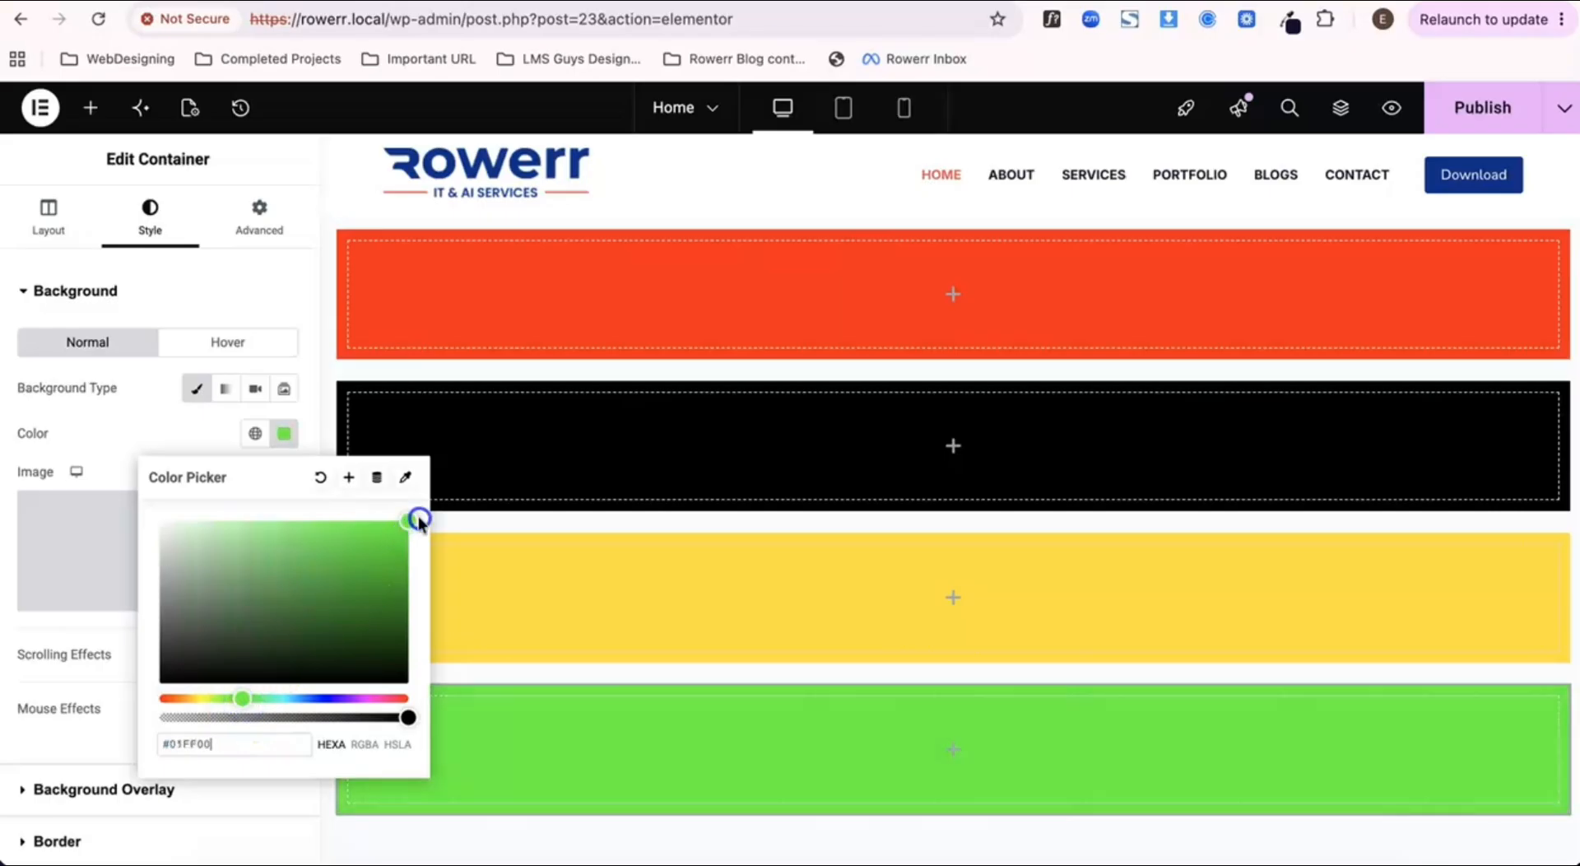
pyautogui.click(304, 363)
pyautogui.scroll(-2, 769, 609)
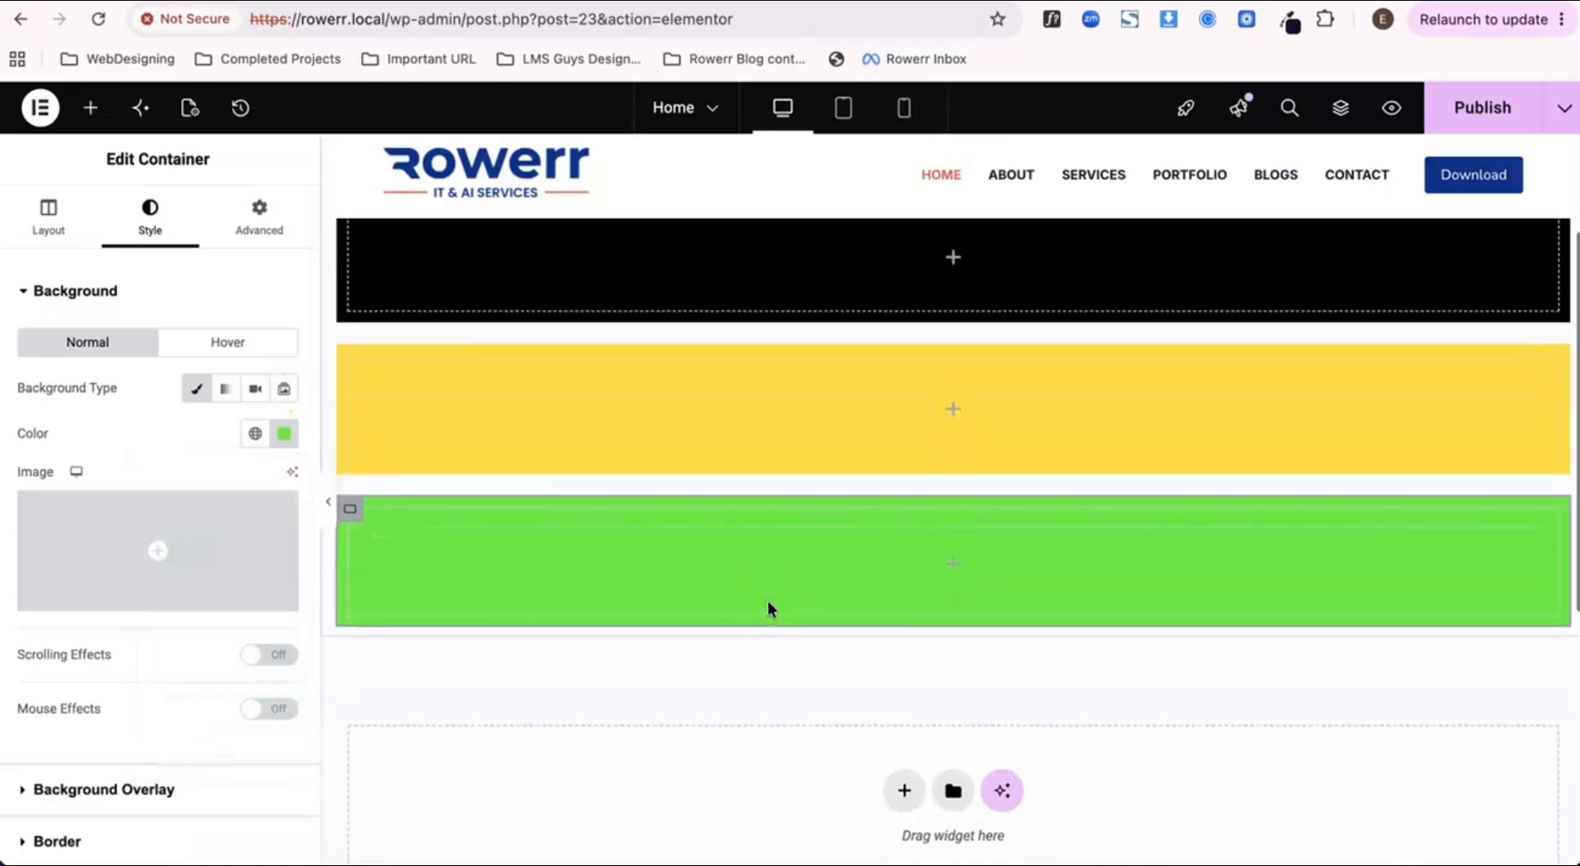
pyautogui.scroll(2, 767, 600)
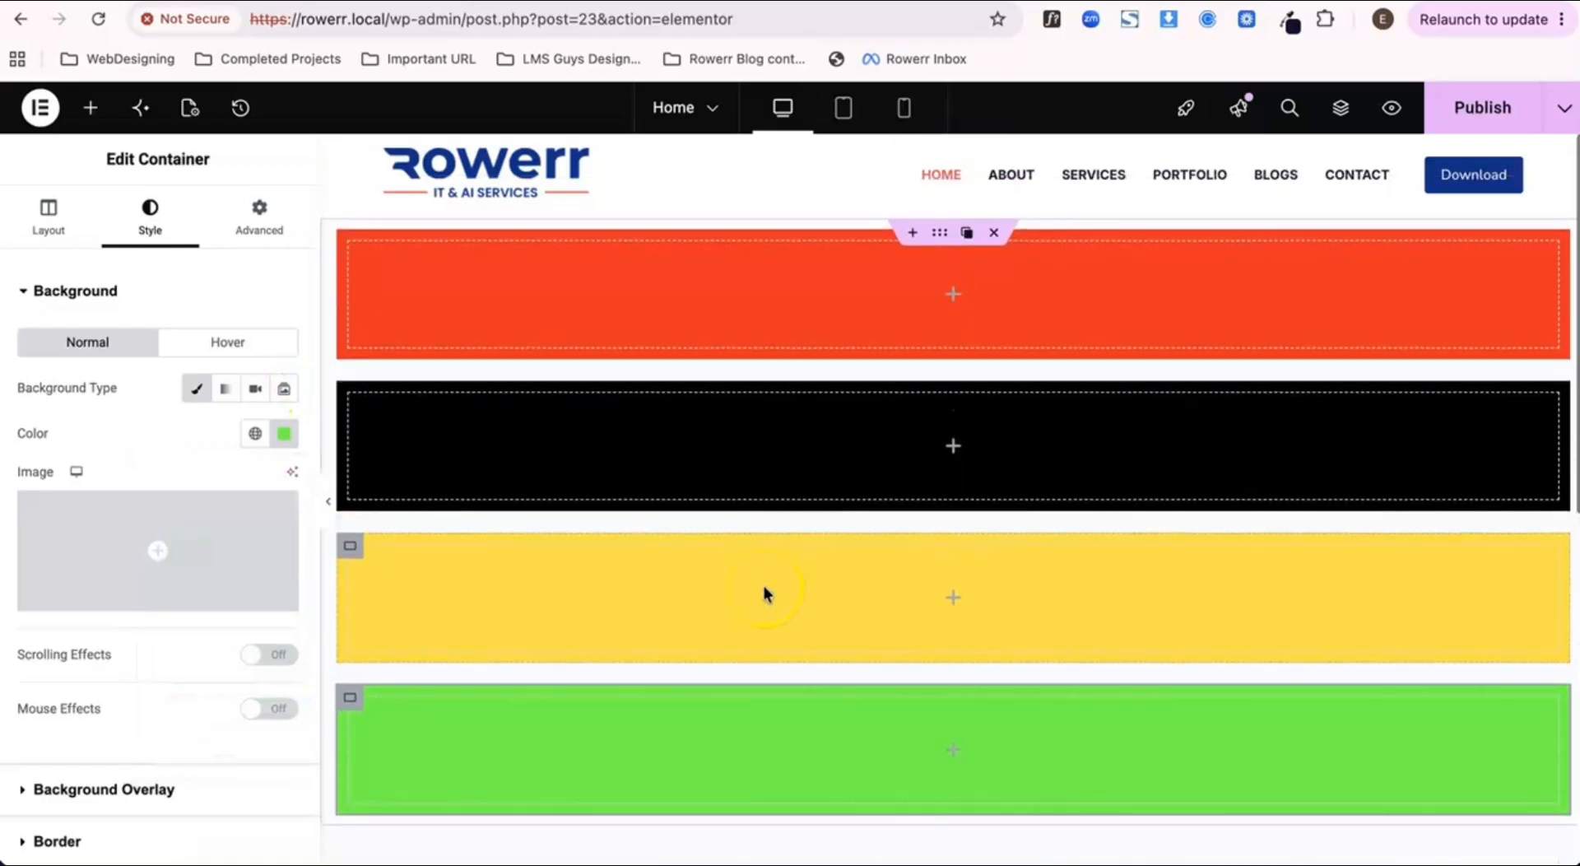
# Step: Try the Grid layout on the outer container and restore its Flexbox layout
pyautogui.click(939, 233)
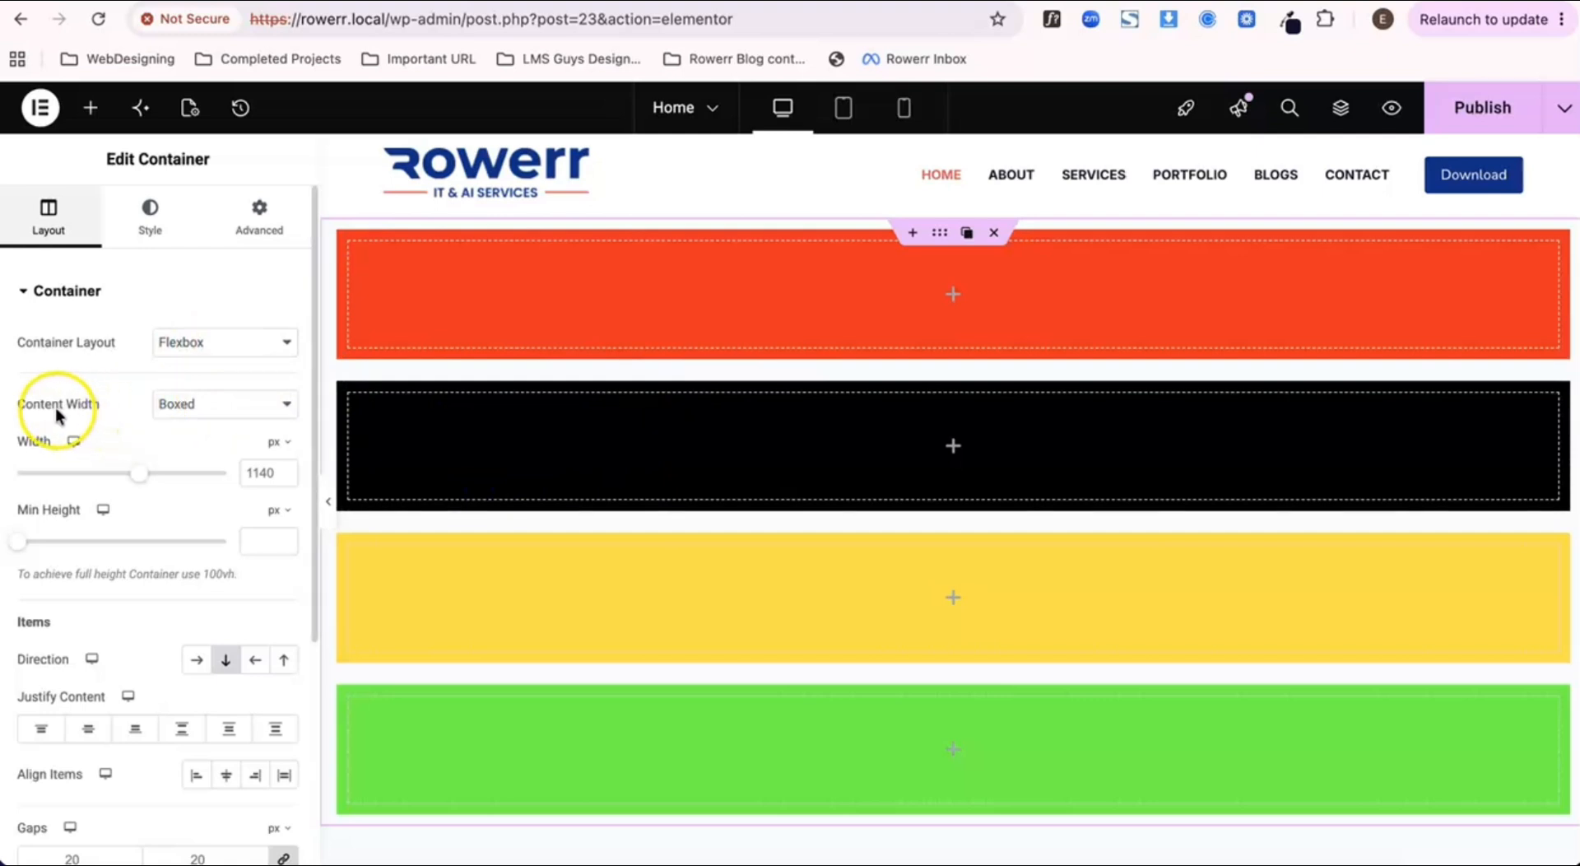
pyautogui.click(205, 304)
pyautogui.click(33, 295)
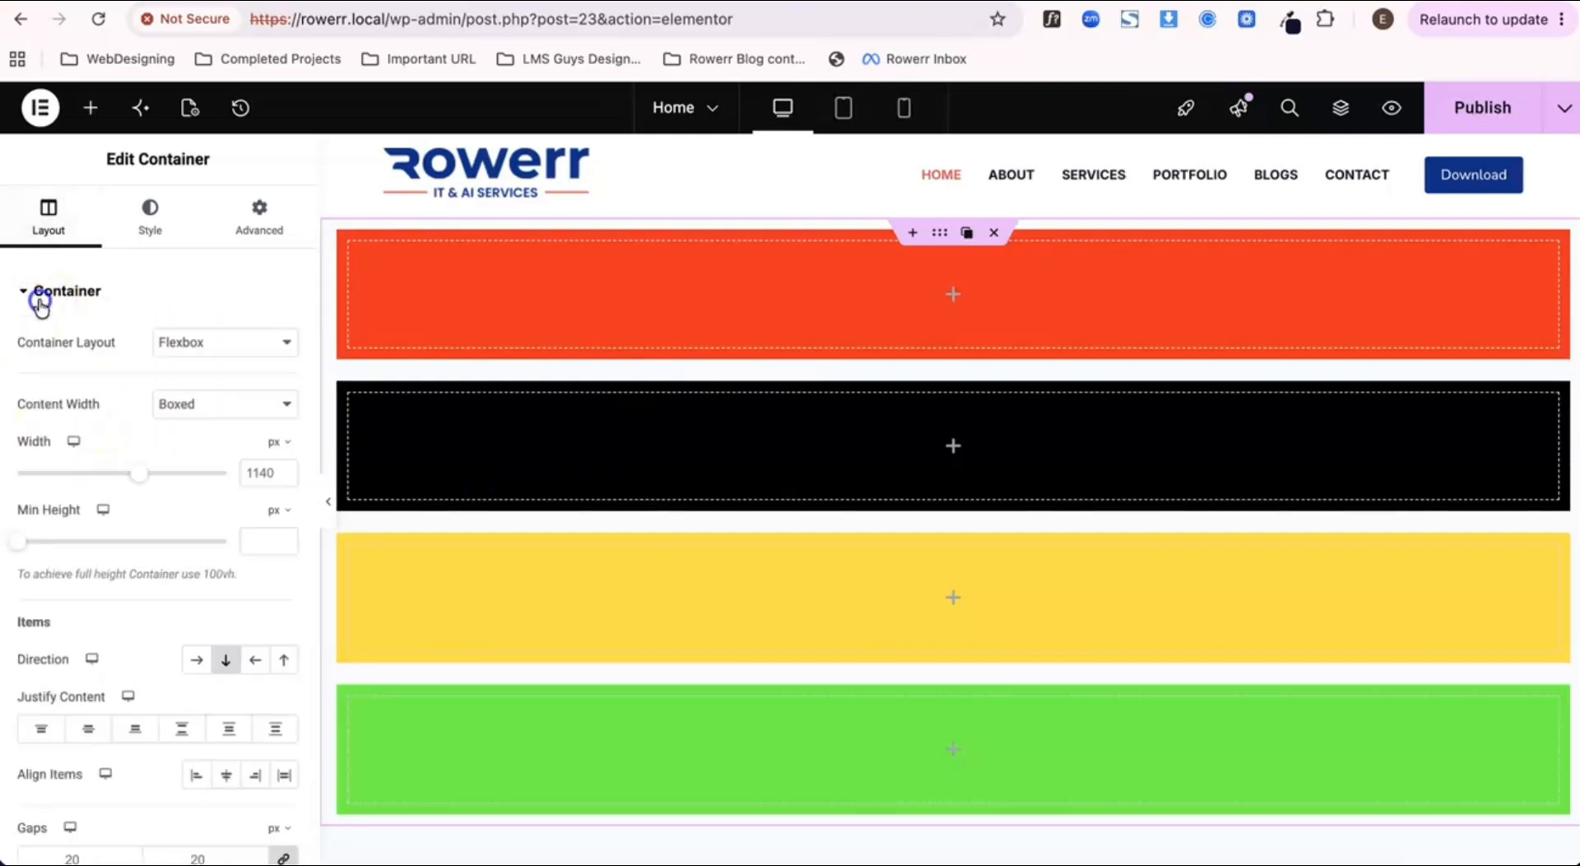
pyautogui.click(216, 344)
pyautogui.click(207, 365)
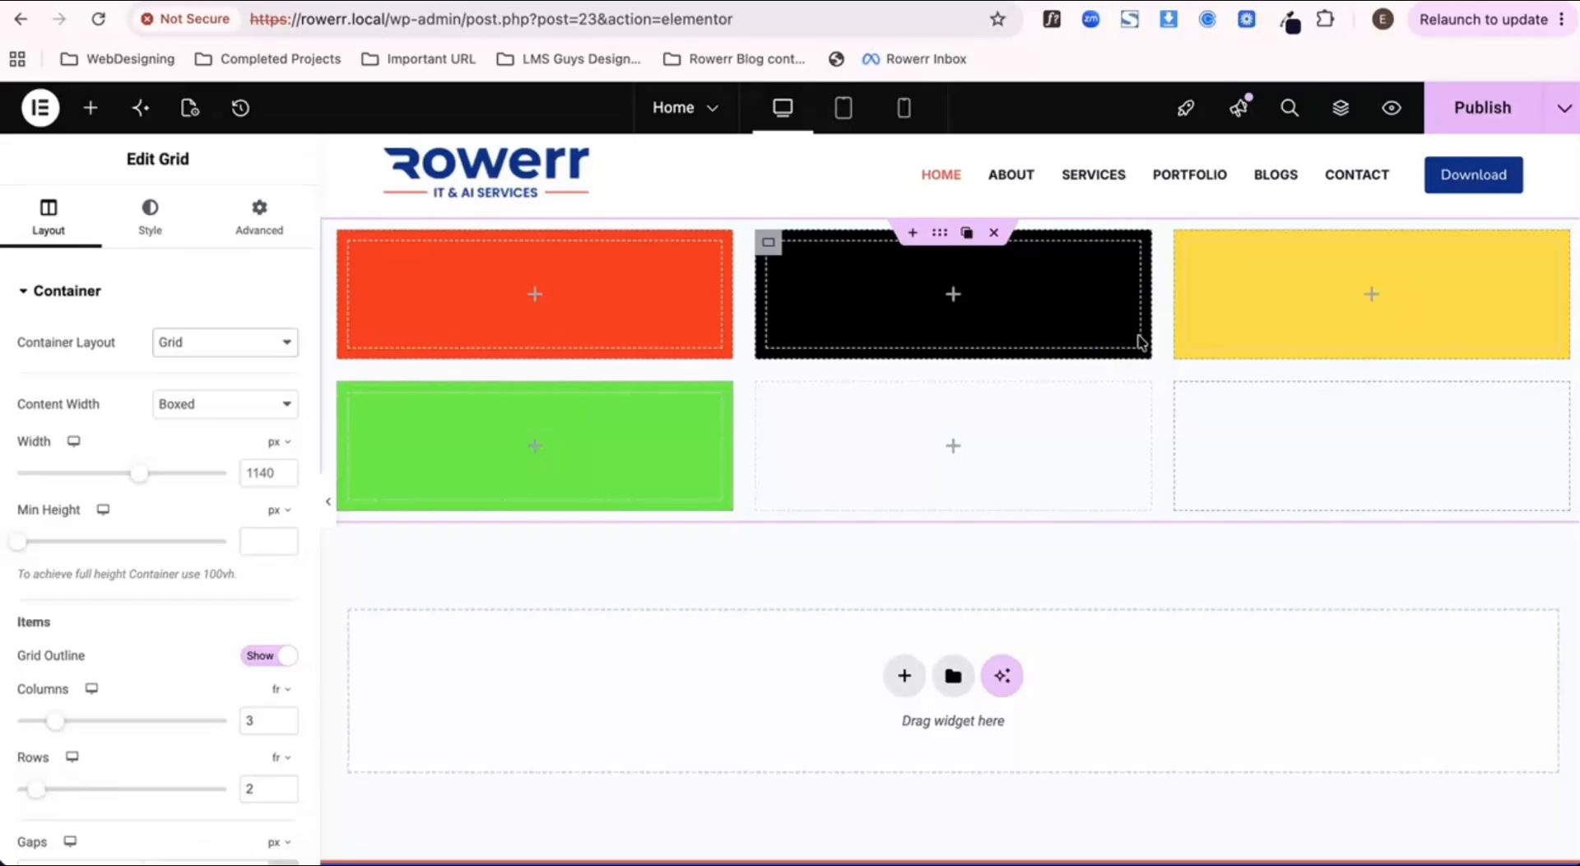
pyautogui.click(264, 344)
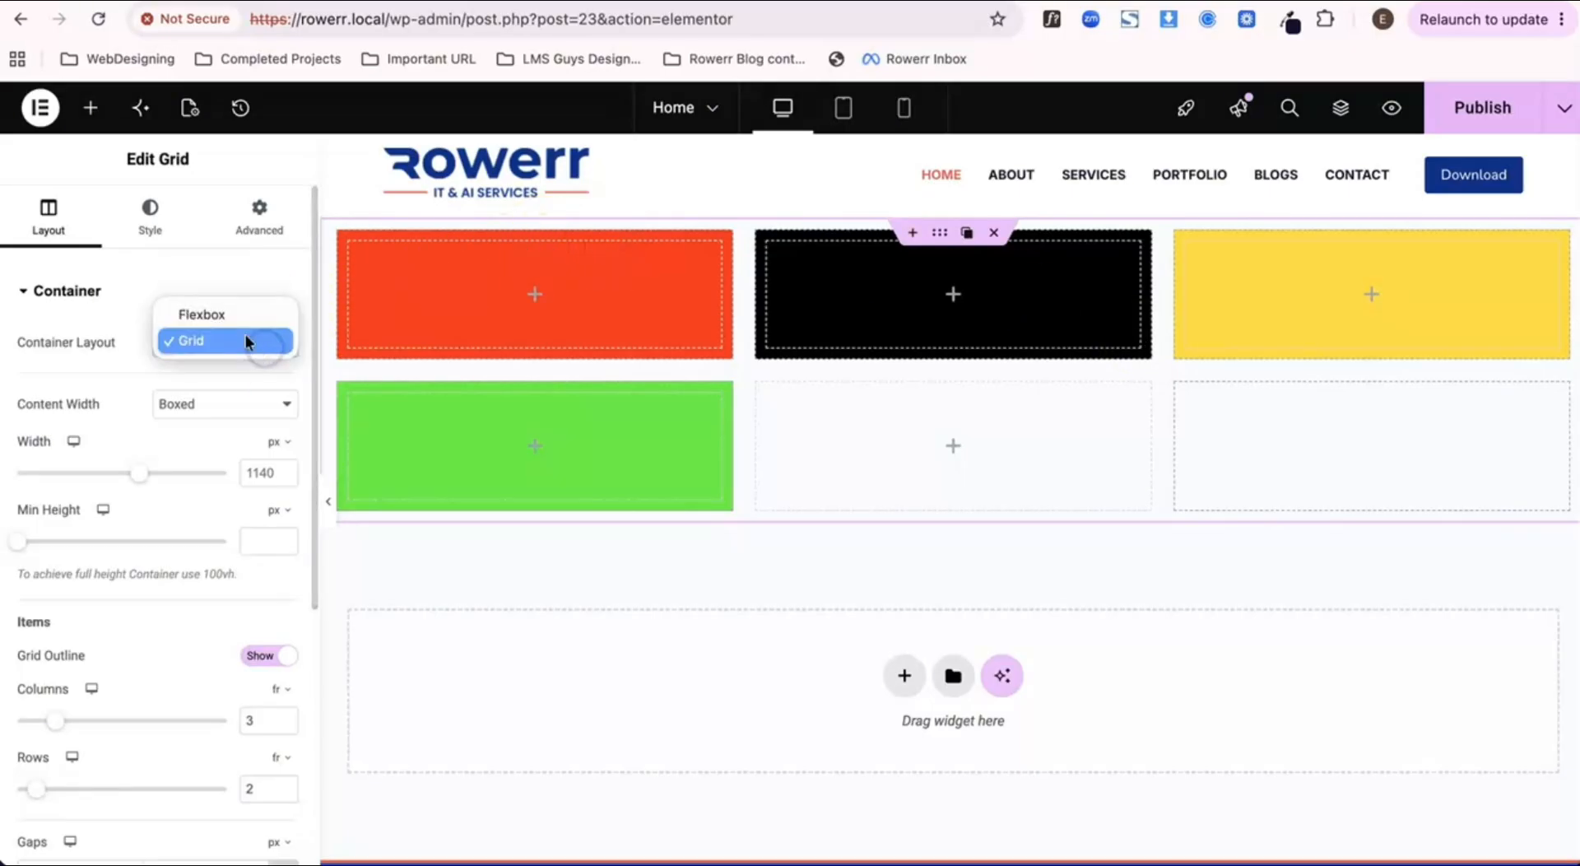
pyautogui.click(244, 314)
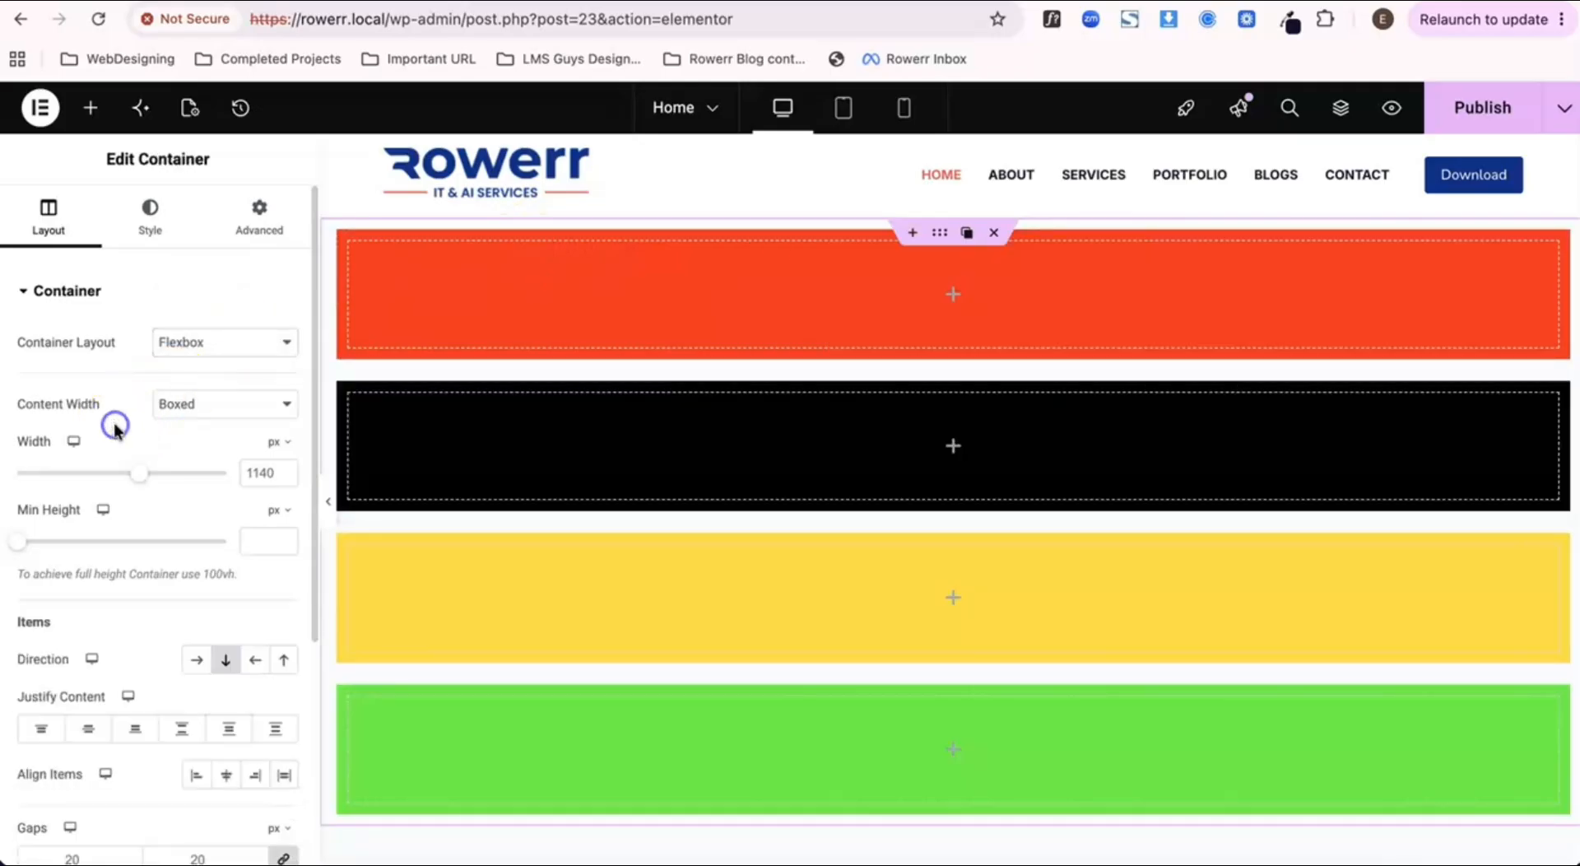
# Step: Publish the Home page and check the boxed outer container in the page preview
pyautogui.click(1451, 129)
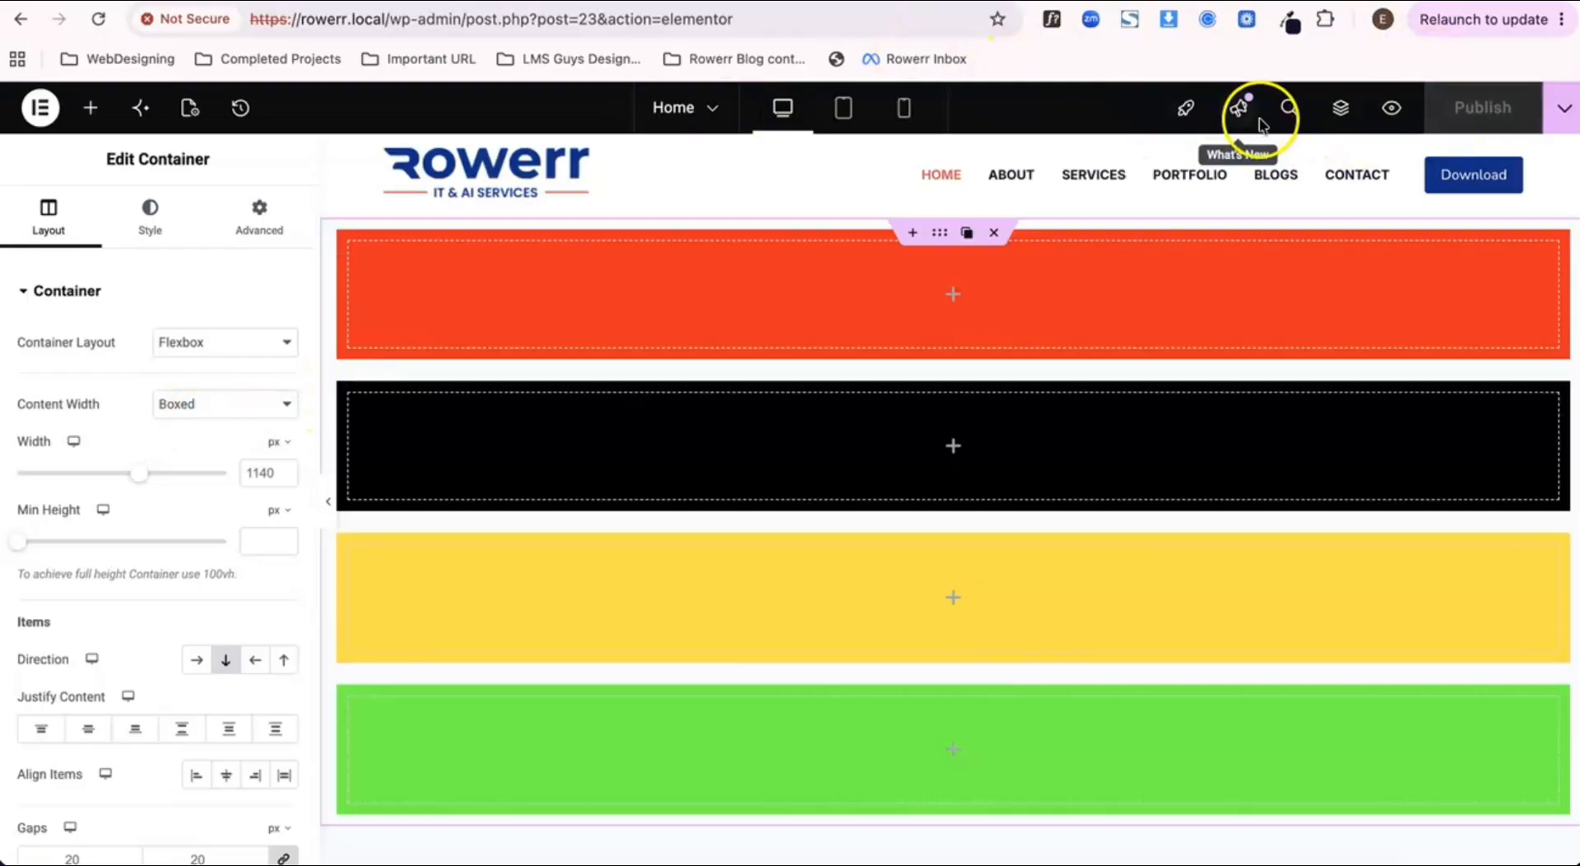
pyautogui.click(1391, 107)
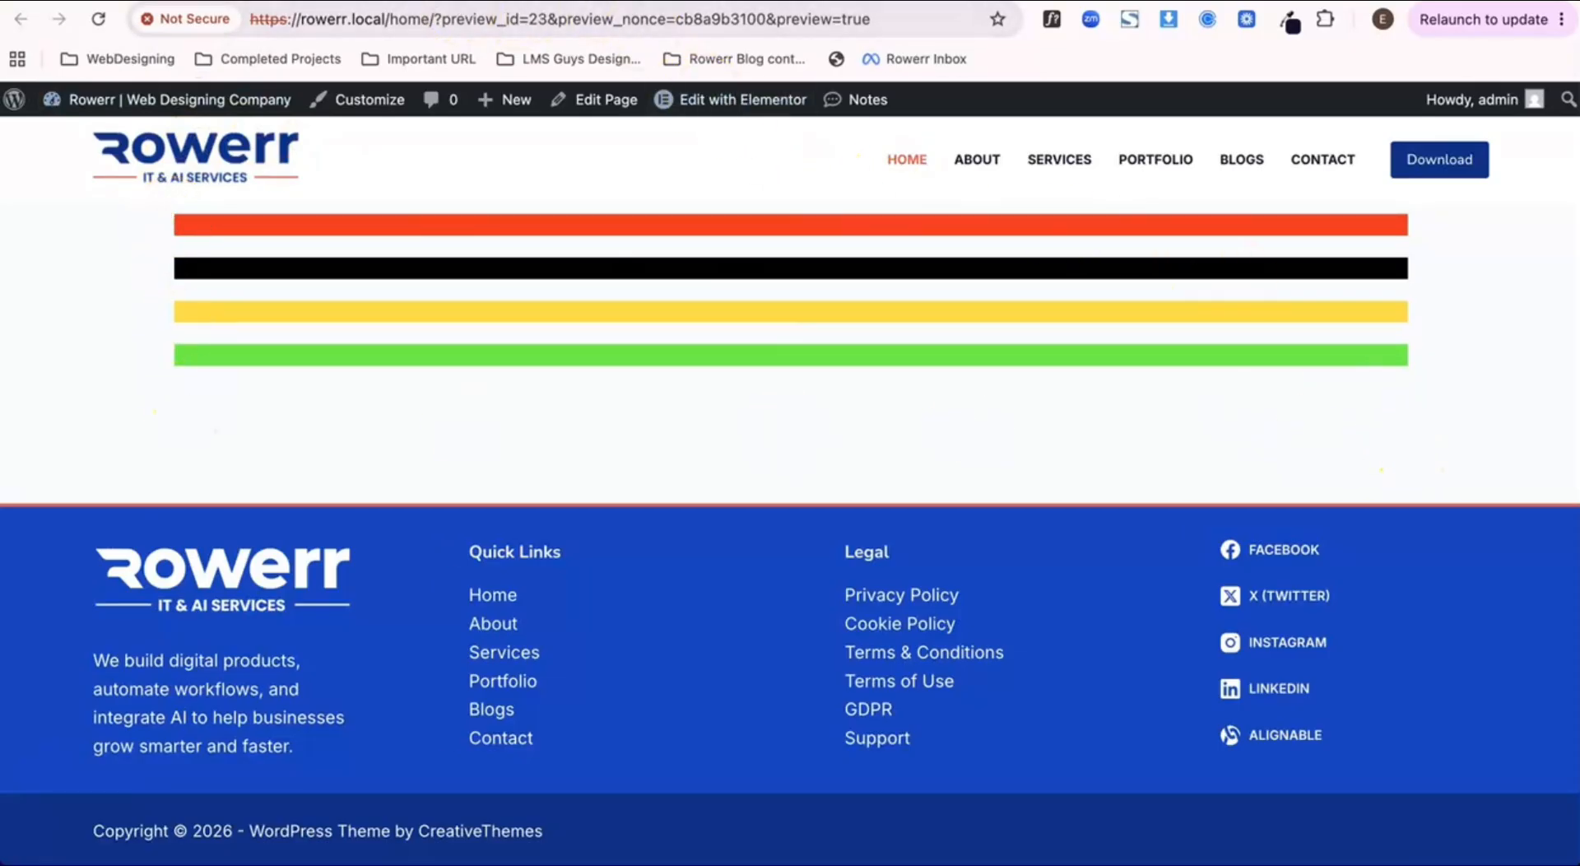
pyautogui.click(338, 1)
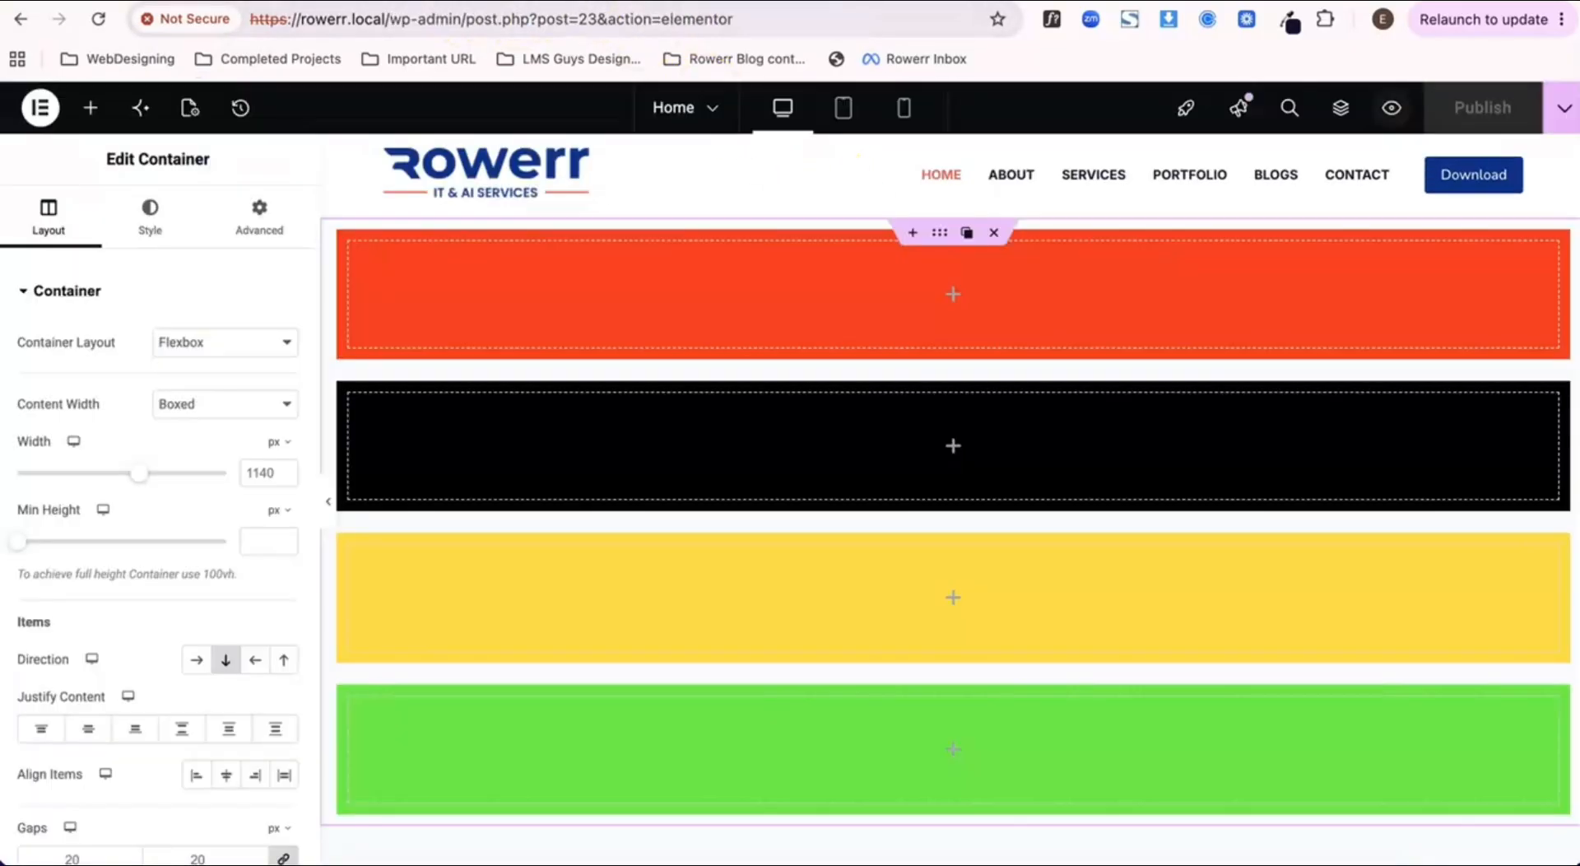
# Step: Set the outer container's content width to Full Width, publish the page and check its preview
pyautogui.click(218, 407)
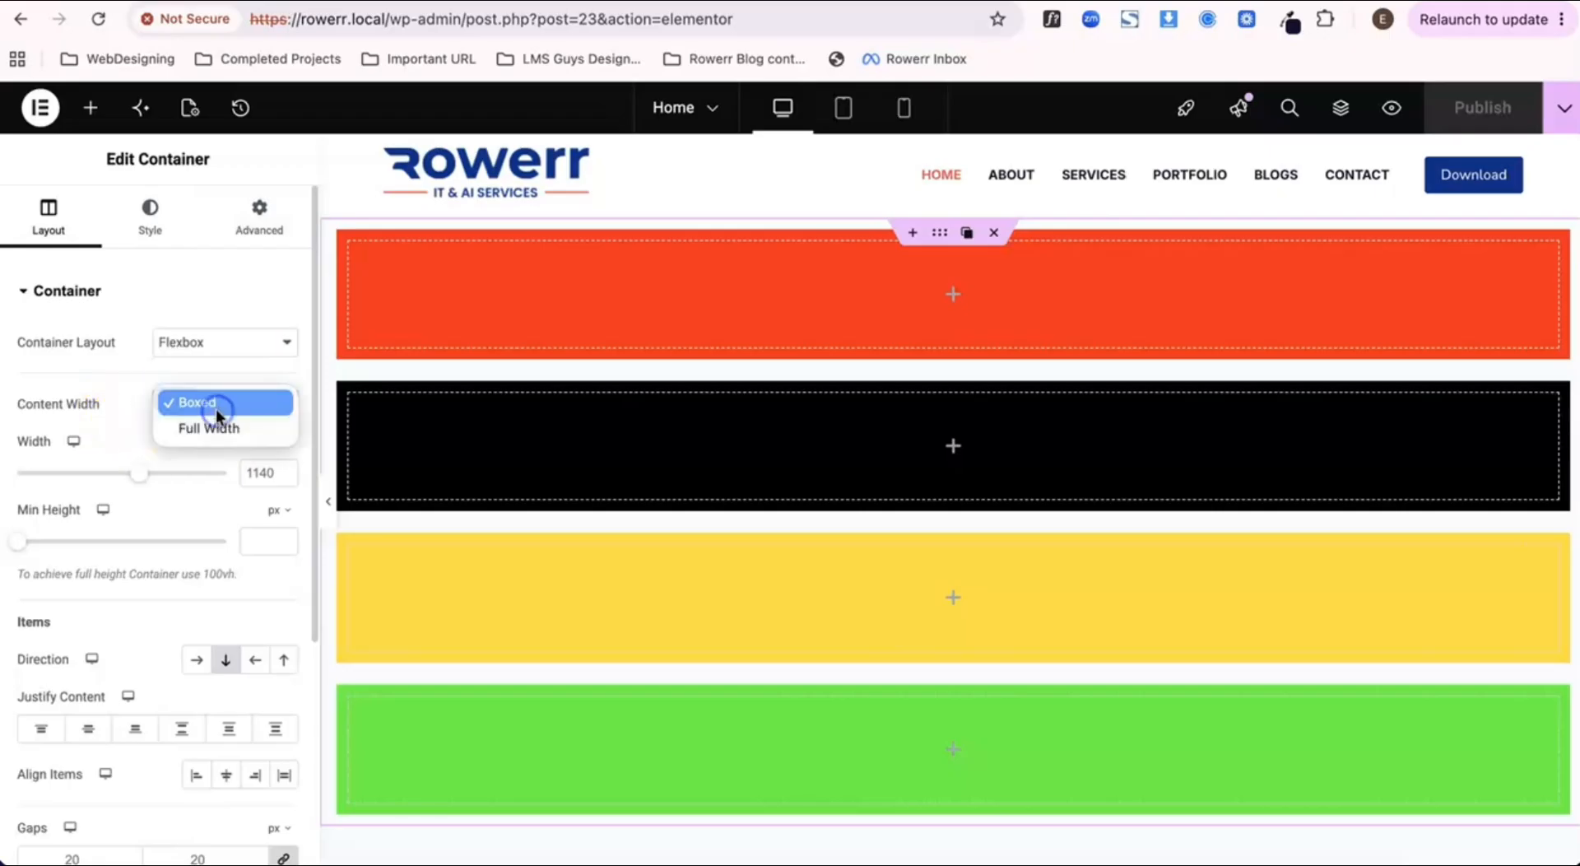
pyautogui.click(214, 431)
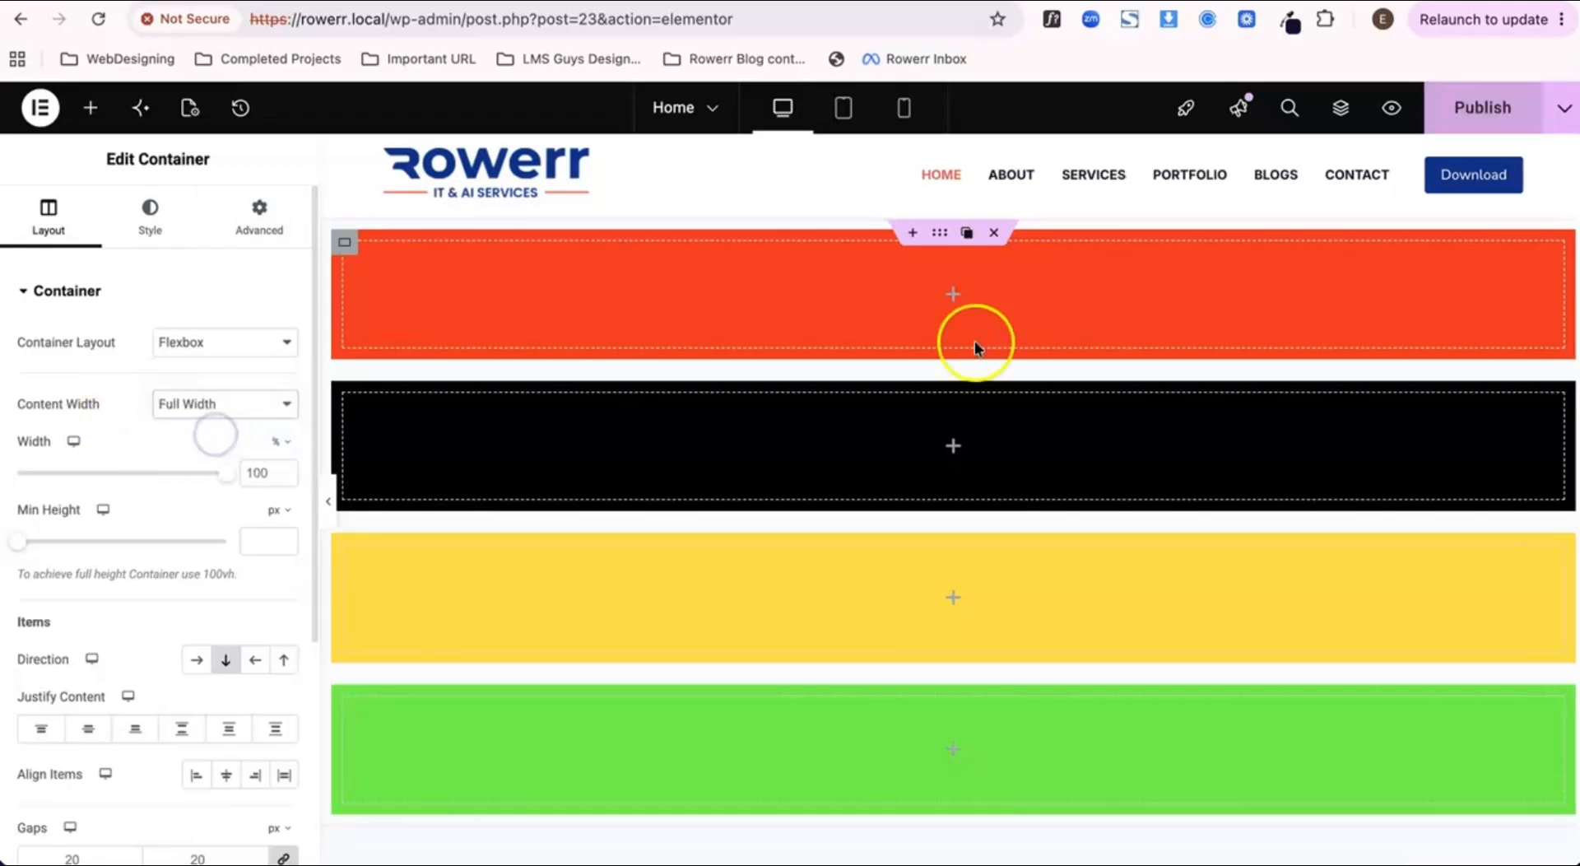
pyautogui.click(1518, 111)
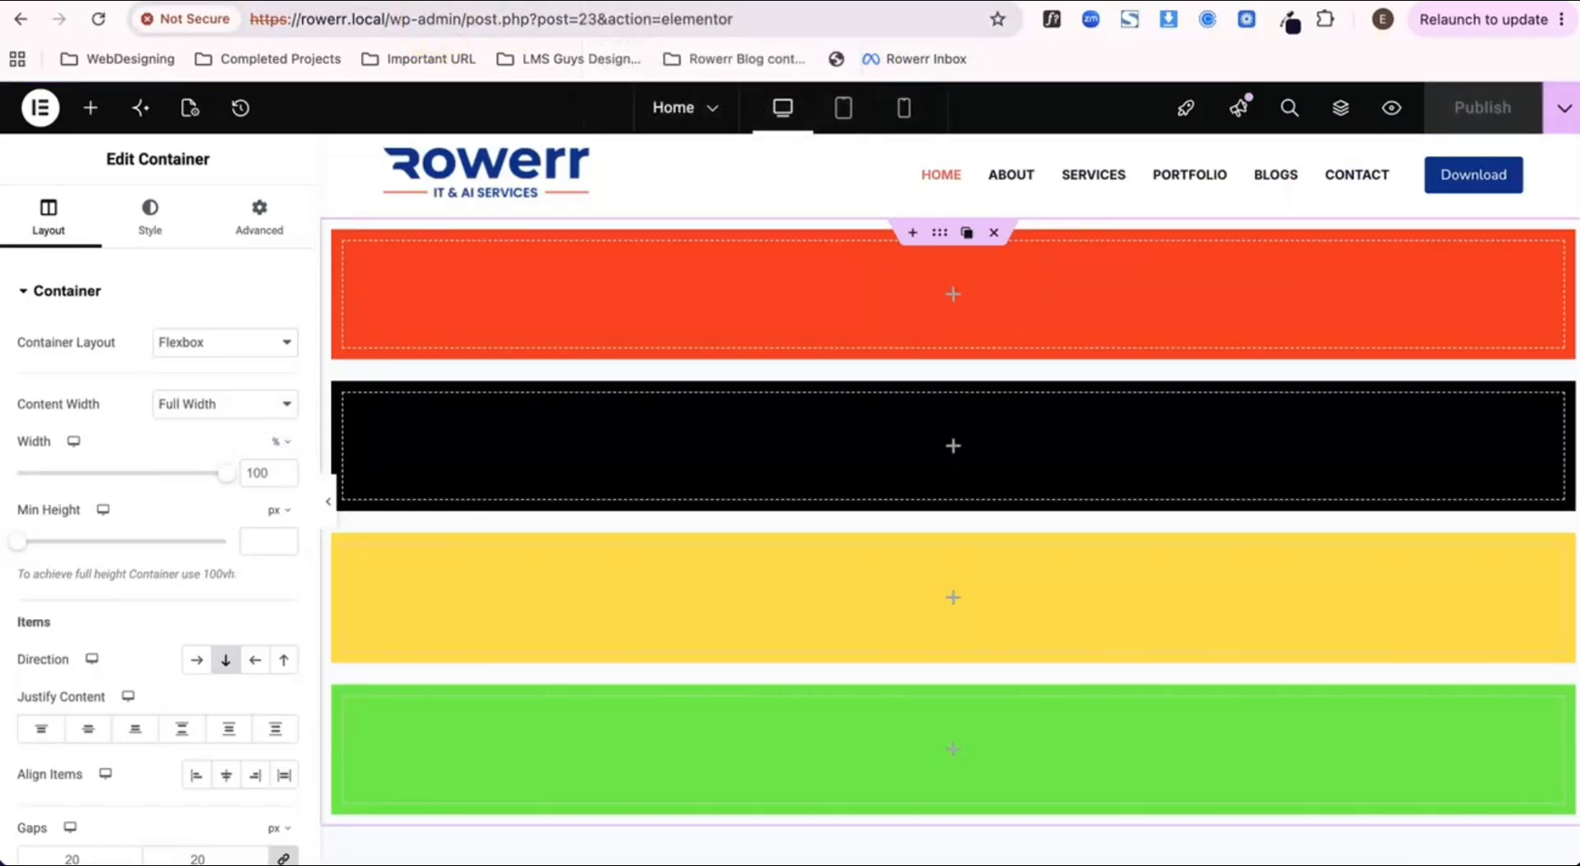
pyautogui.click(638, 2)
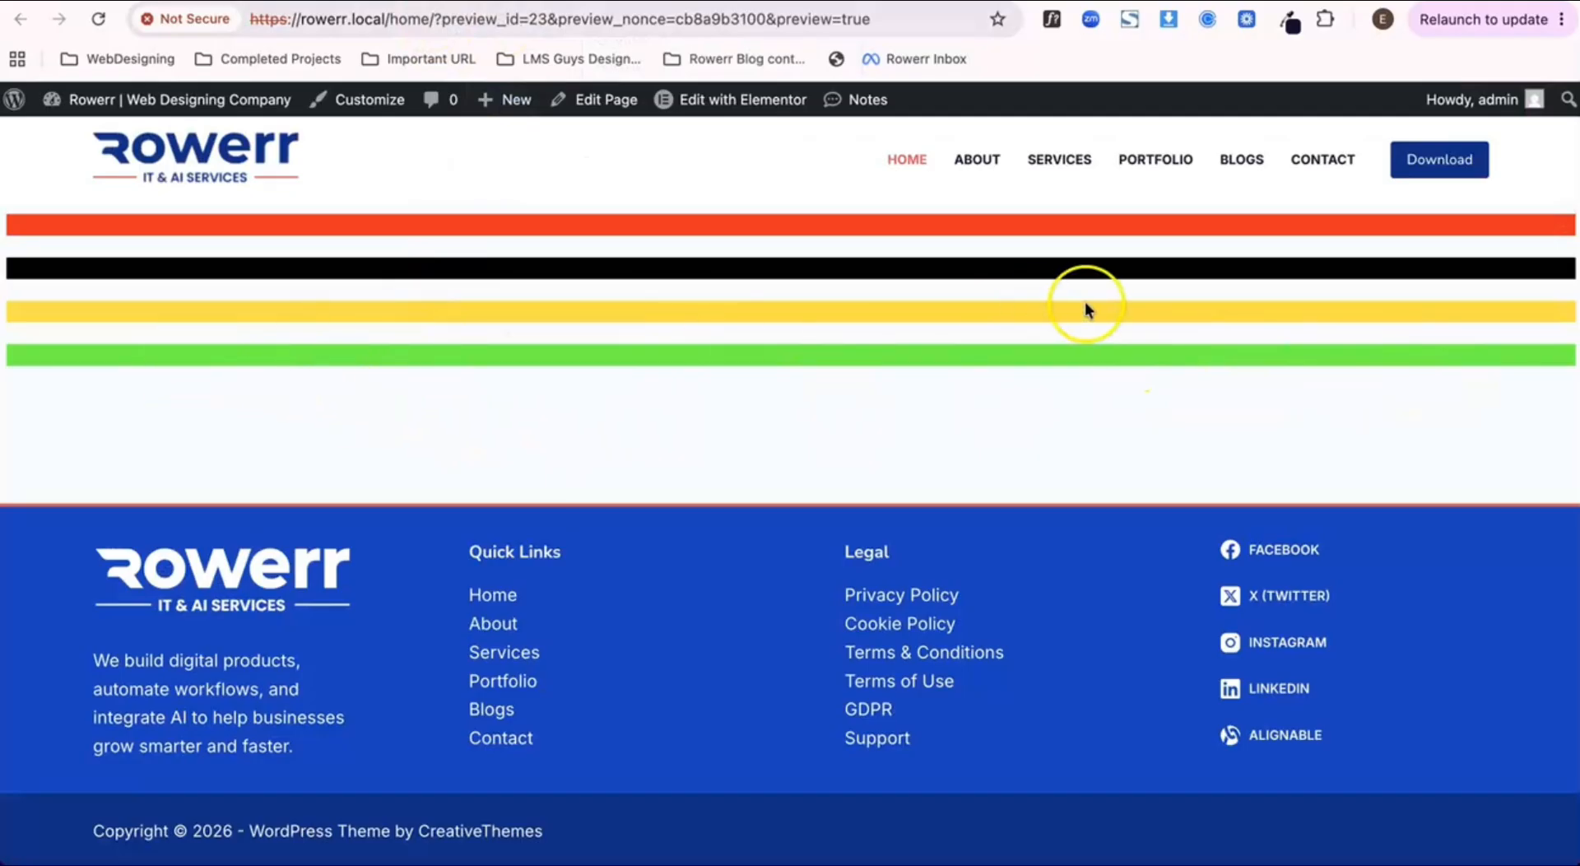
pyautogui.click(428, 2)
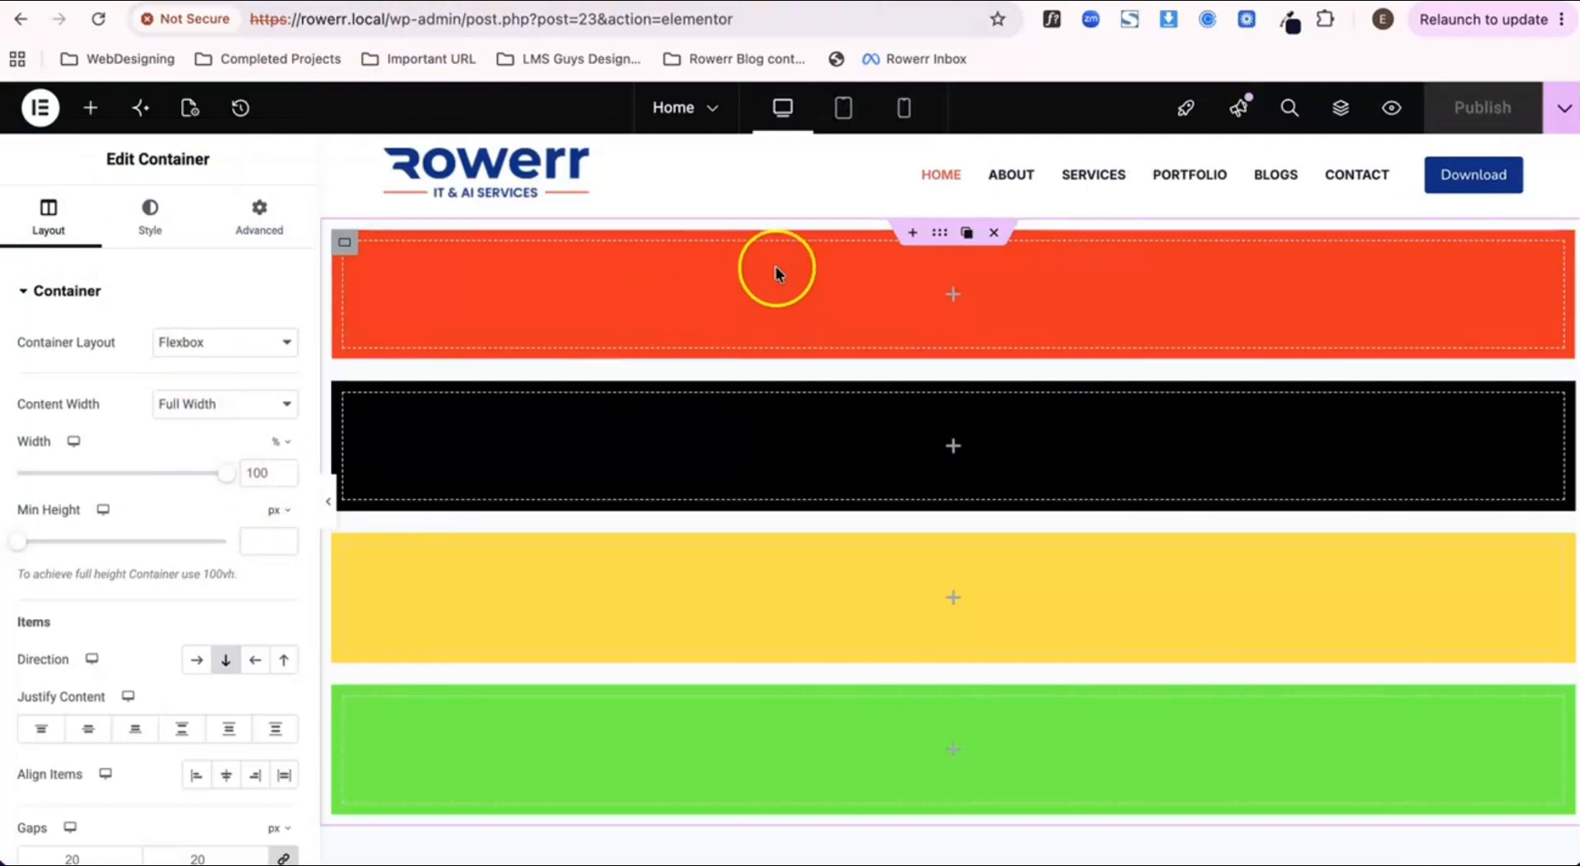
# Step: Set the outer container's padding to 0 px on all four sides, publish the page and check its preview
pyautogui.click(940, 236)
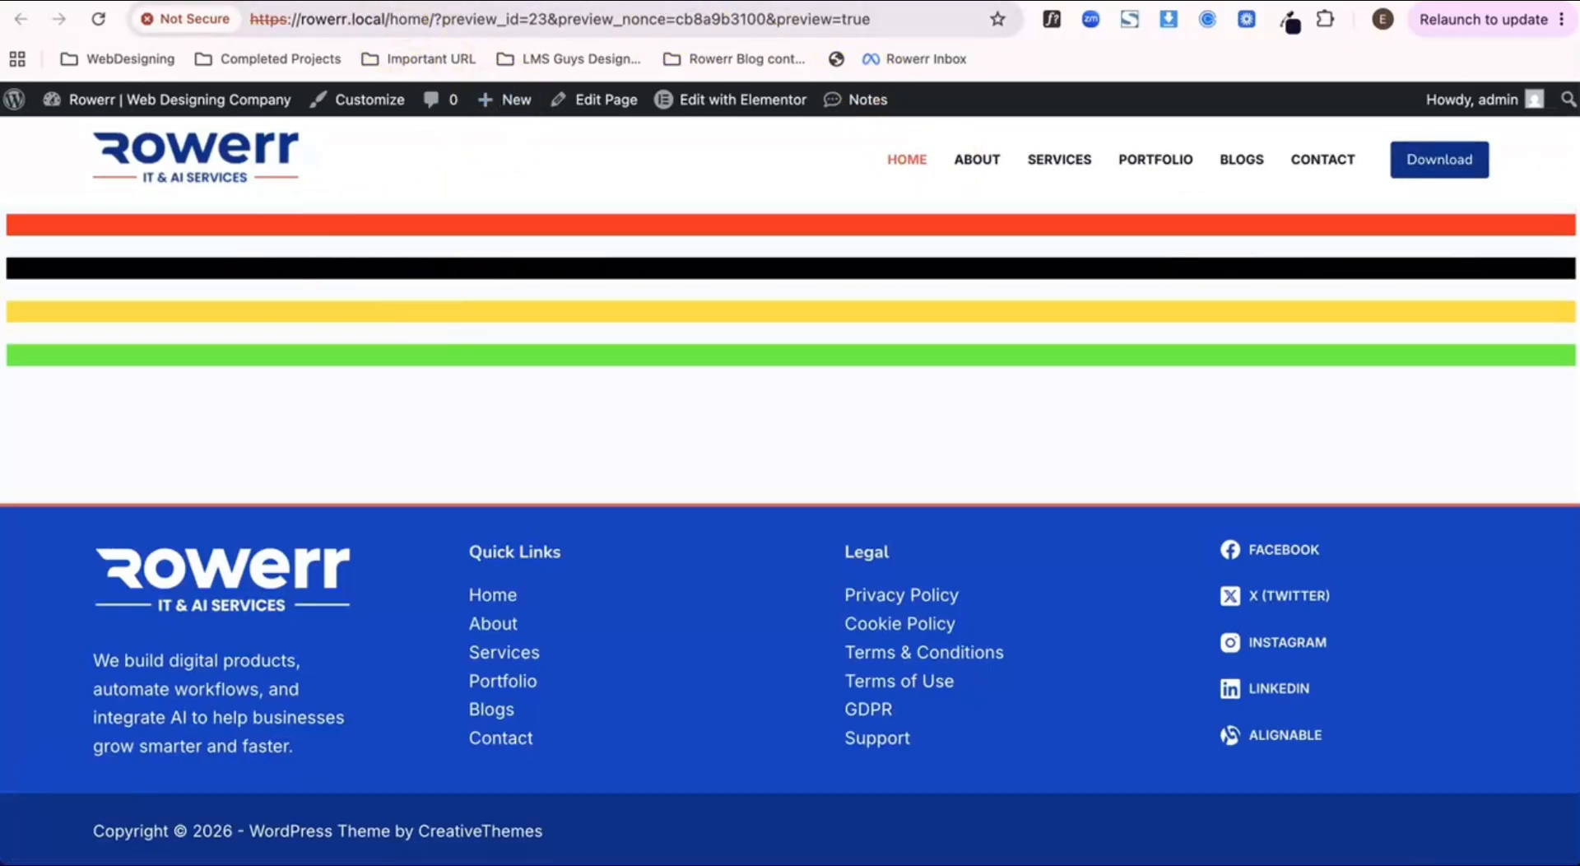
pyautogui.click(420, 0)
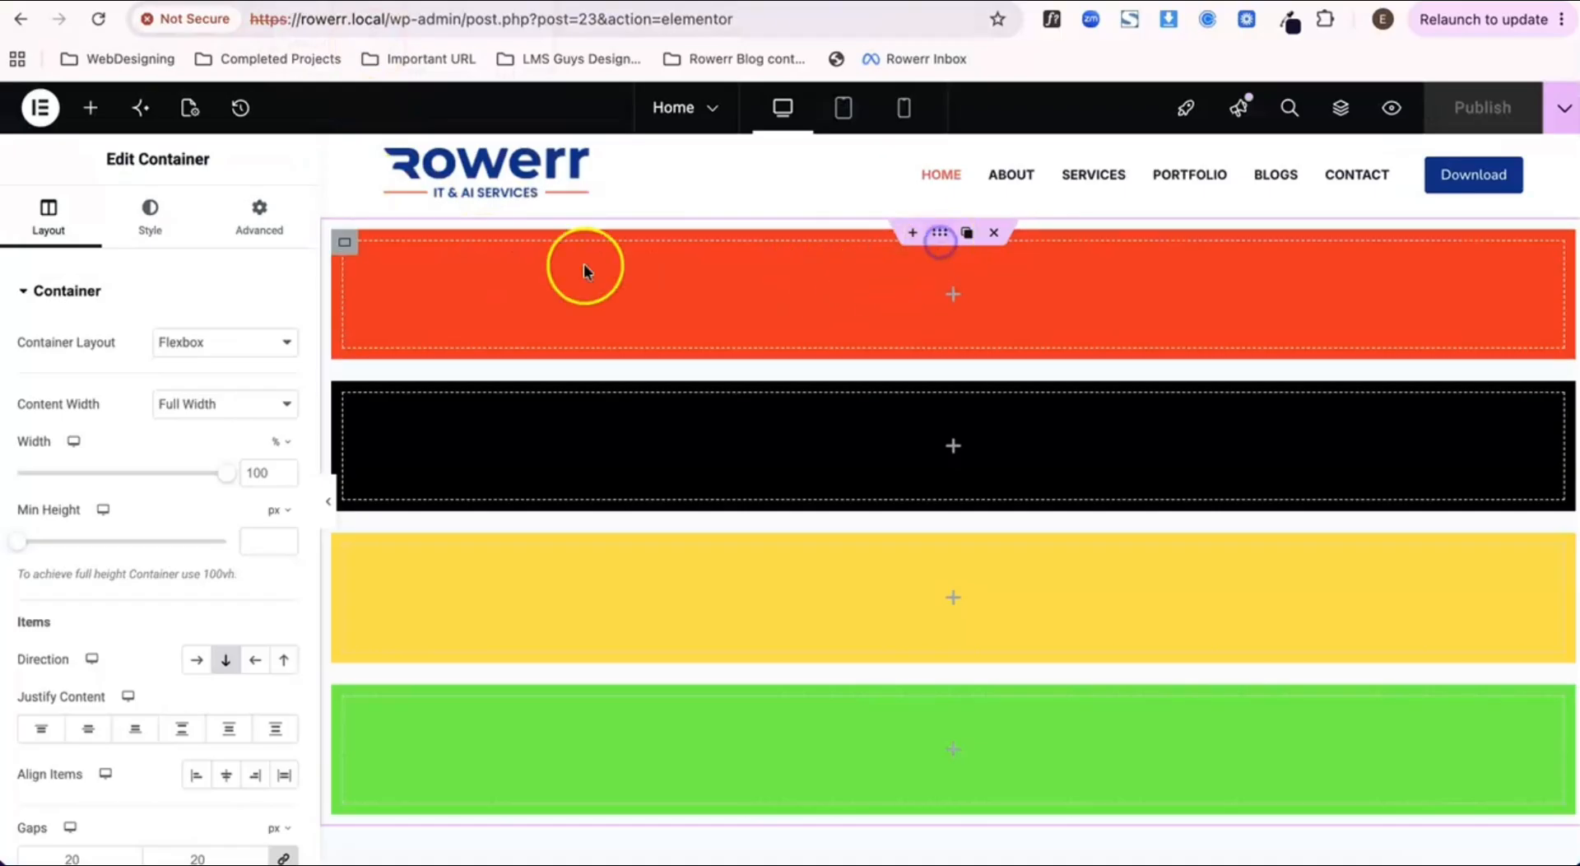
pyautogui.click(249, 227)
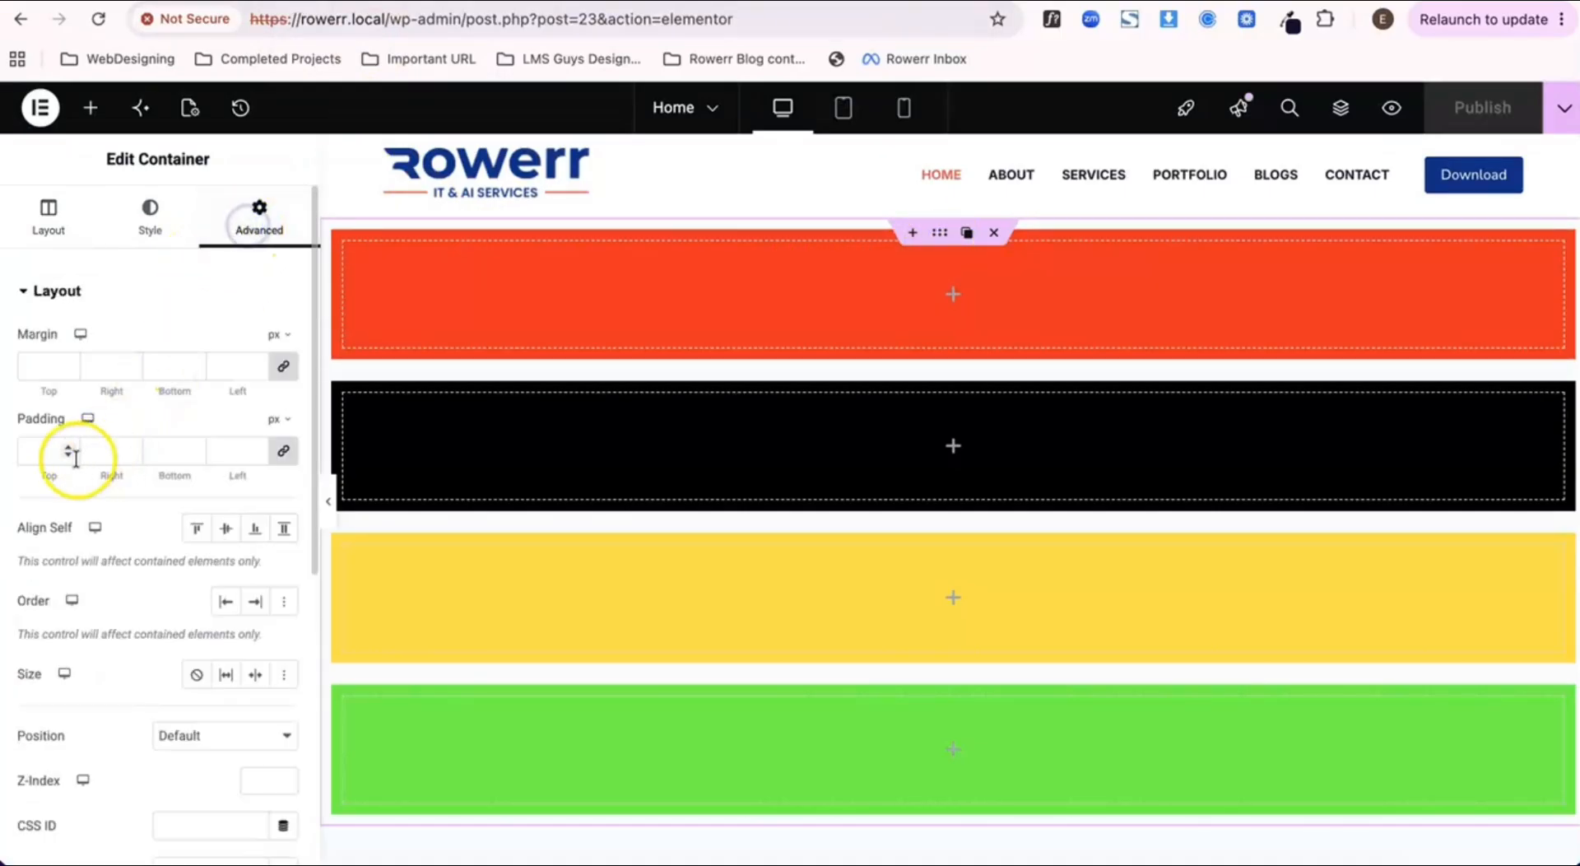
pyautogui.click(284, 453)
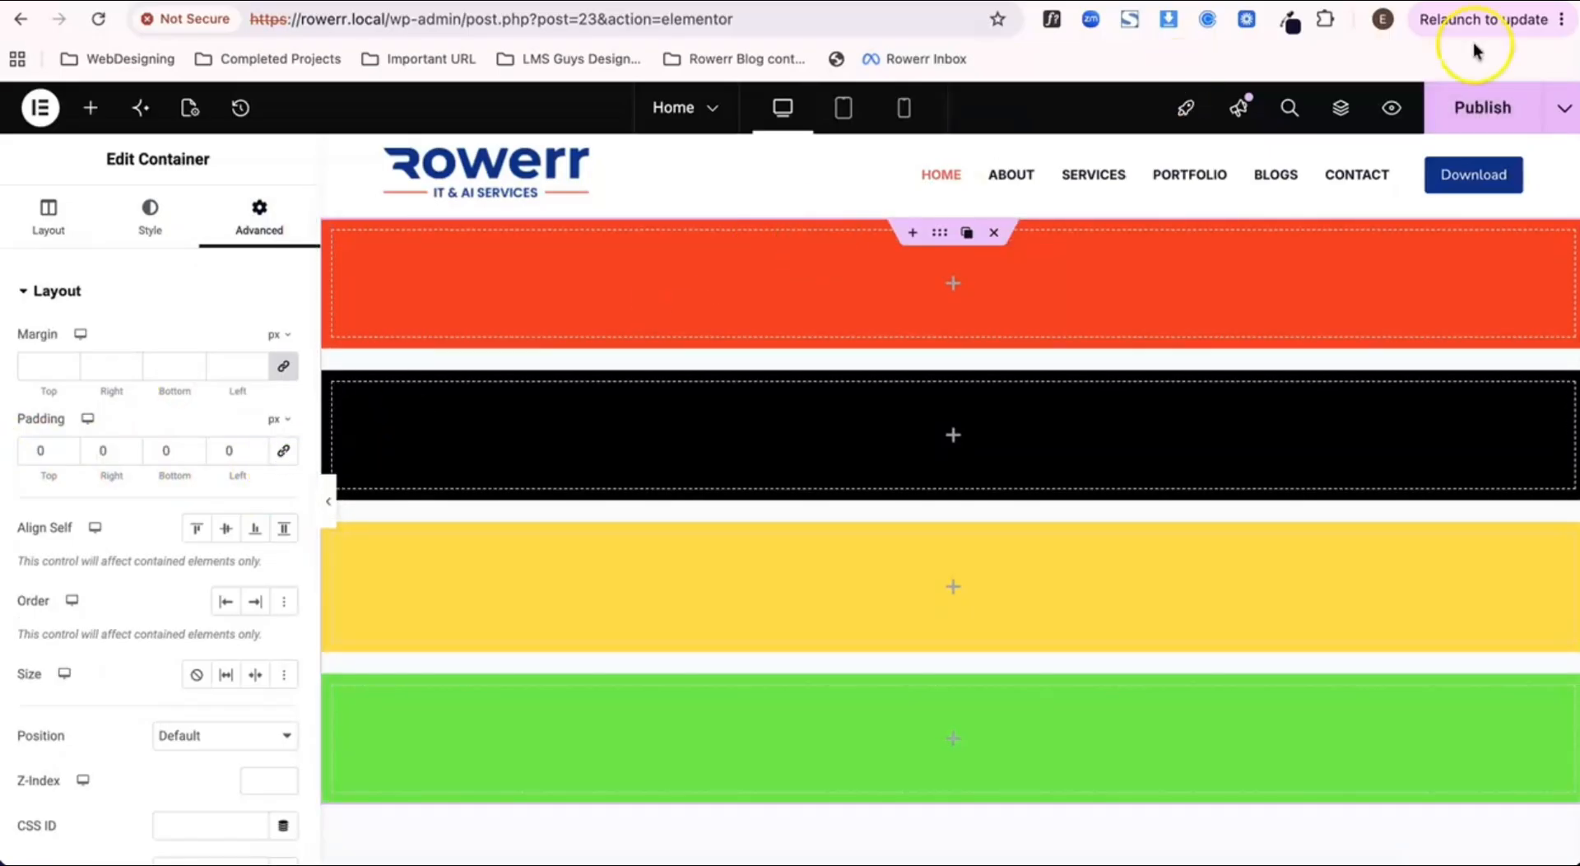
pyautogui.click(1492, 99)
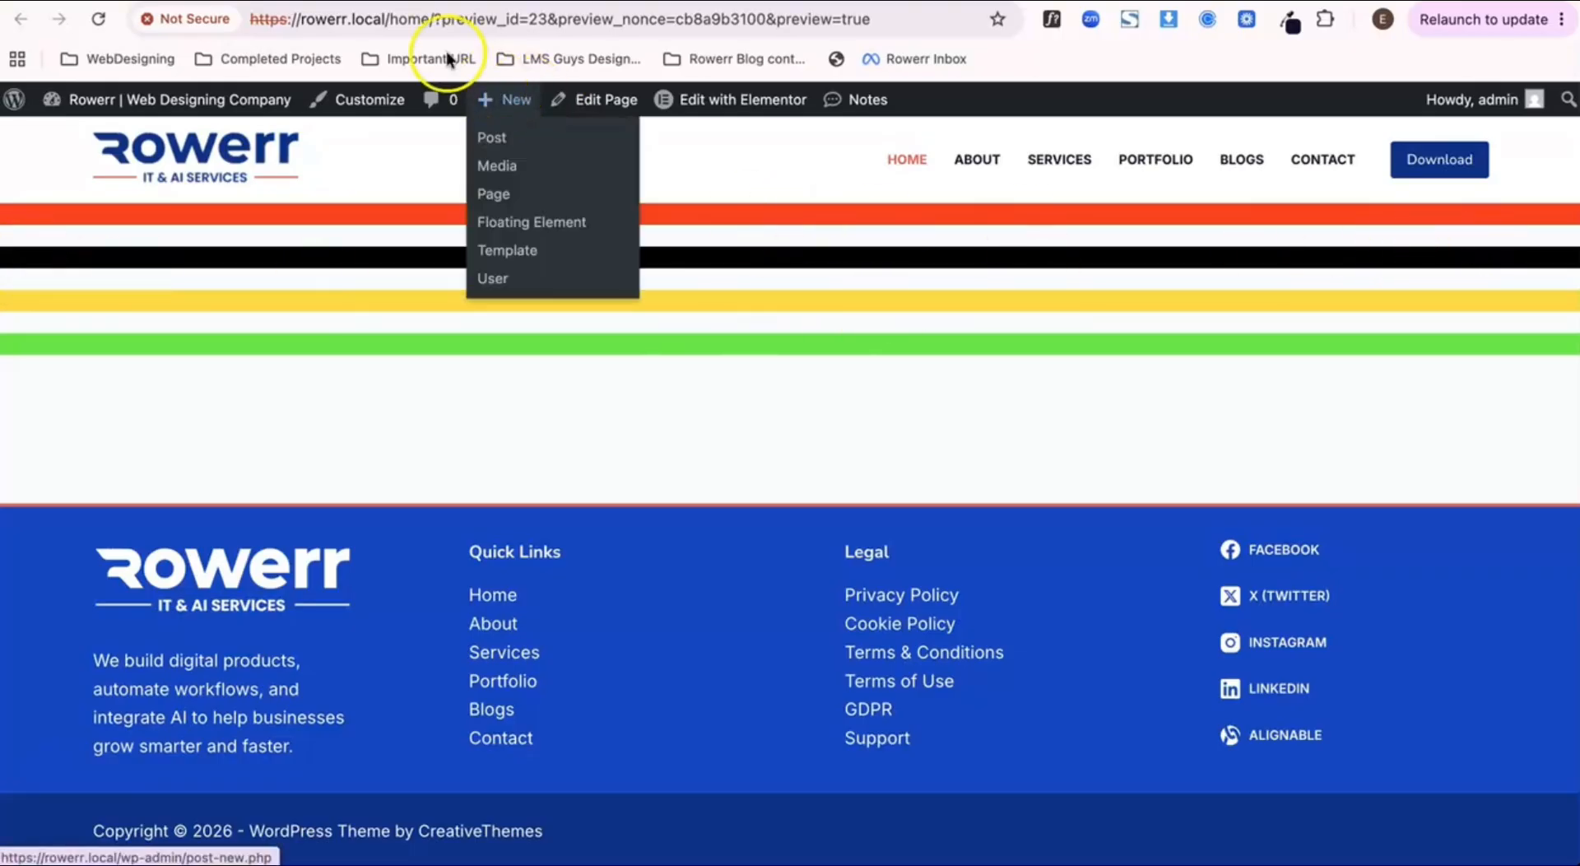
pyautogui.click(362, 0)
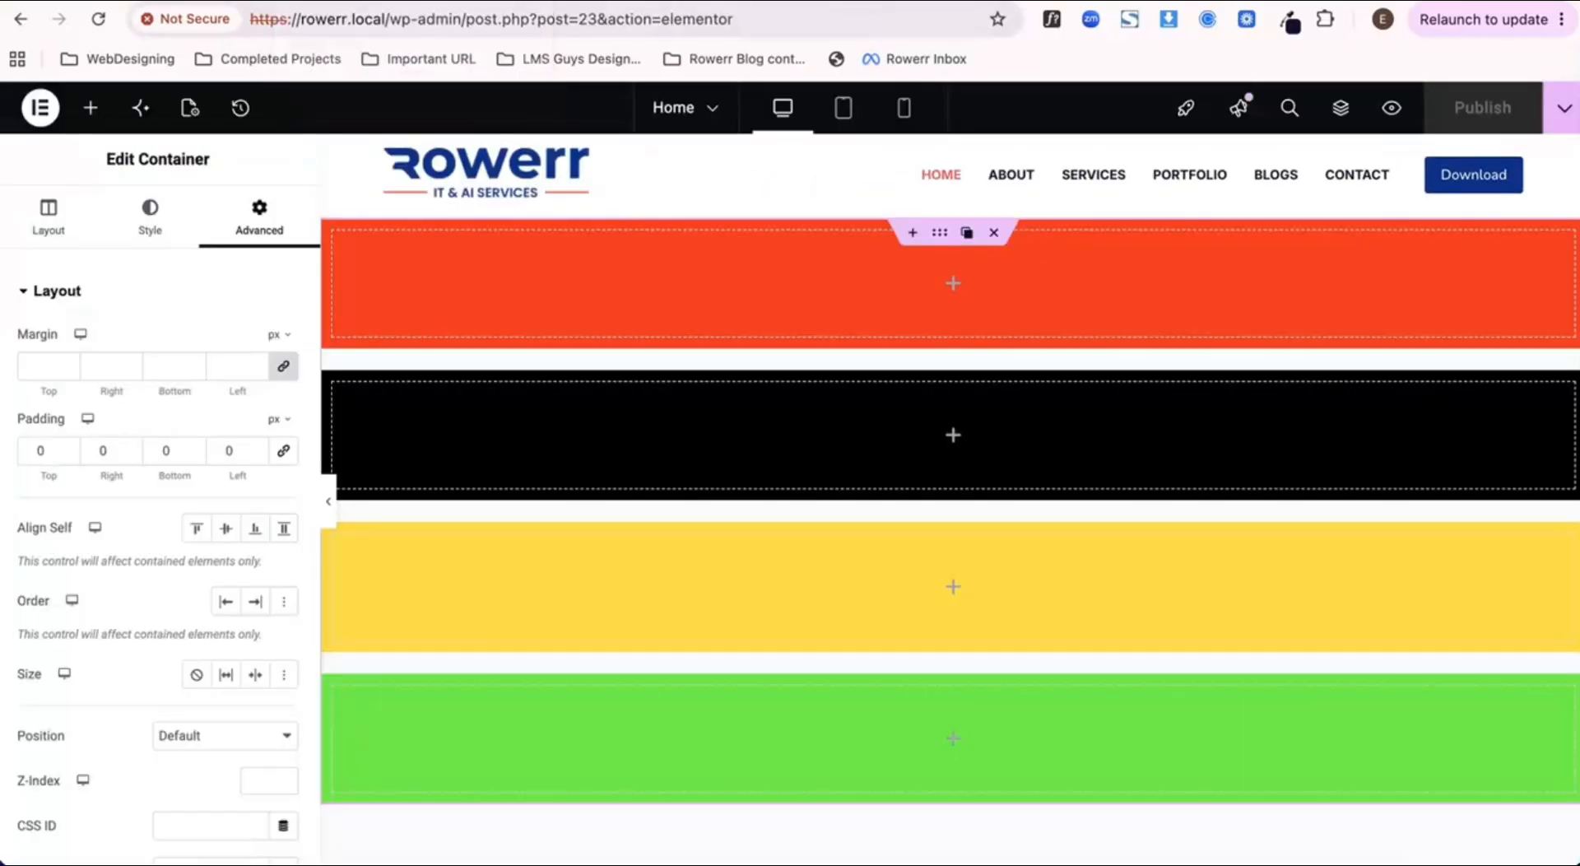
# Step: Set the outer container's content width to Boxed
pyautogui.scroll(-2, 853, 398)
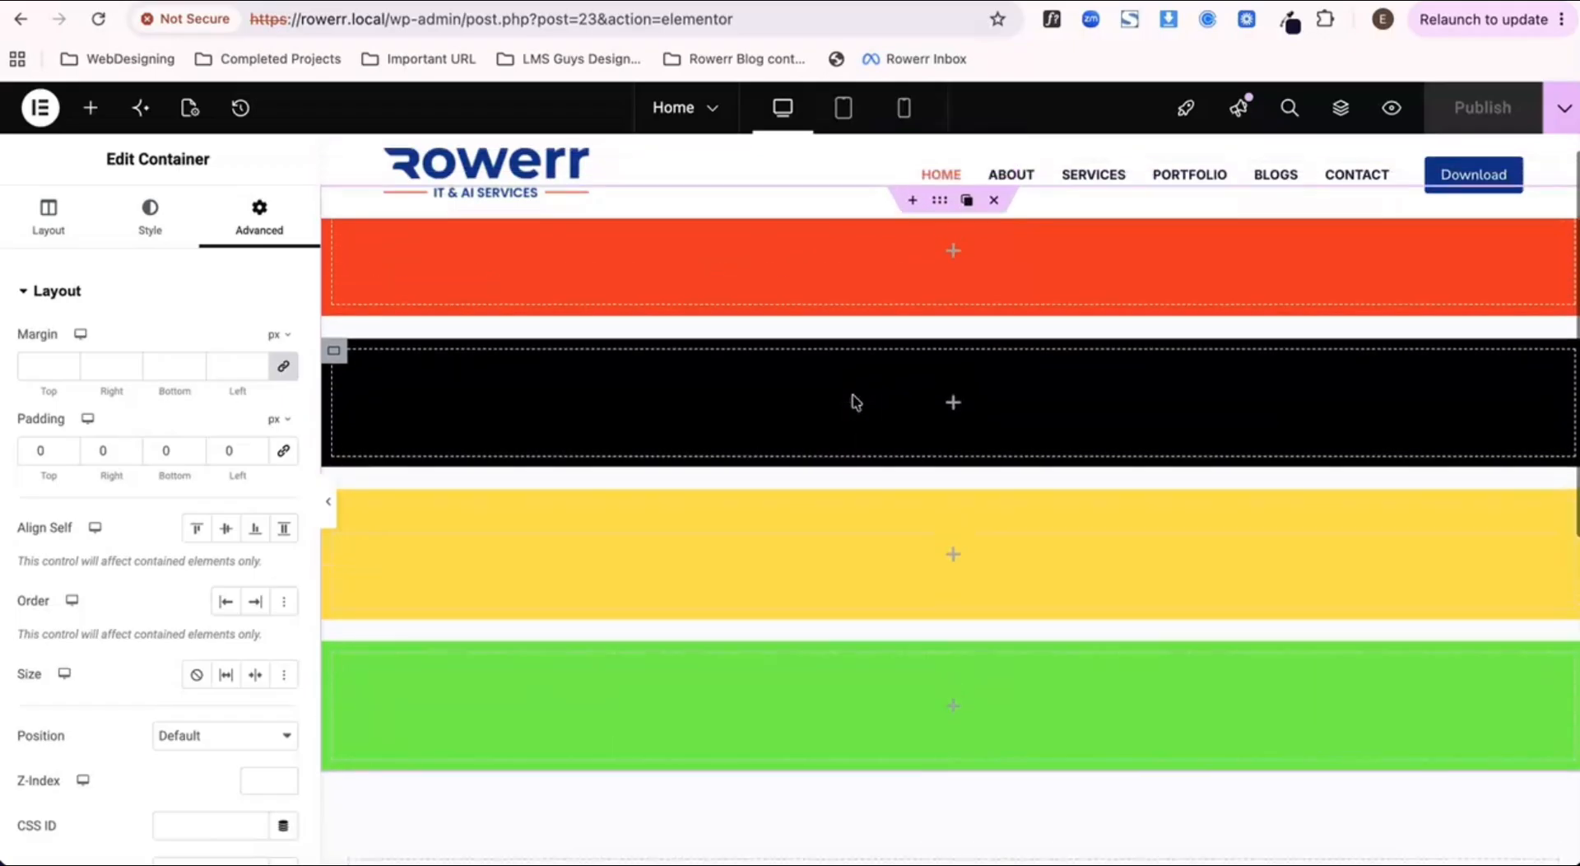
pyautogui.scroll(2, 853, 399)
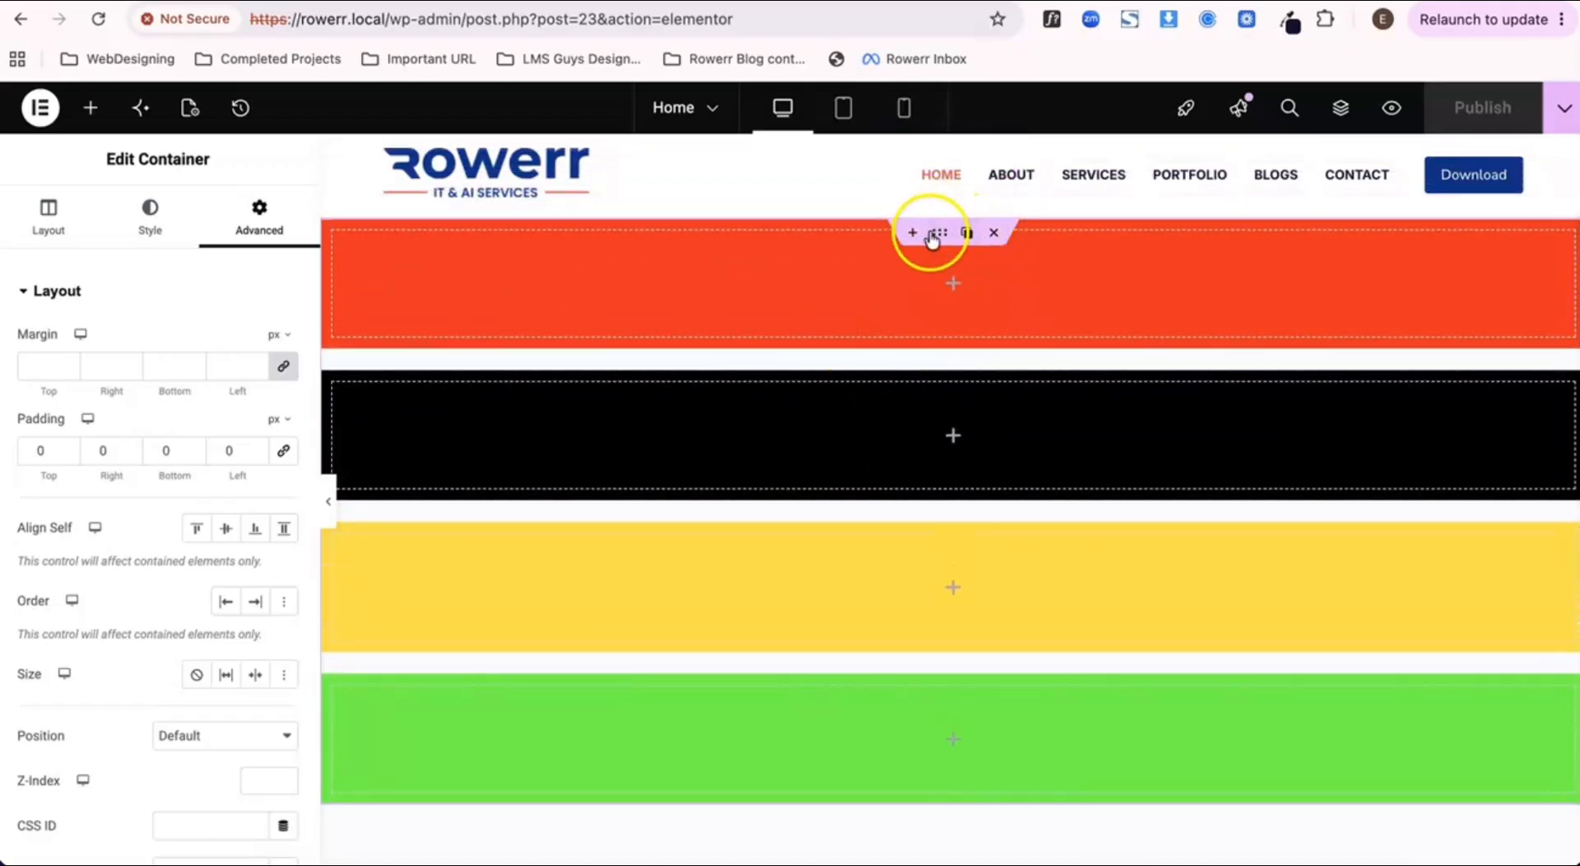
pyautogui.click(940, 233)
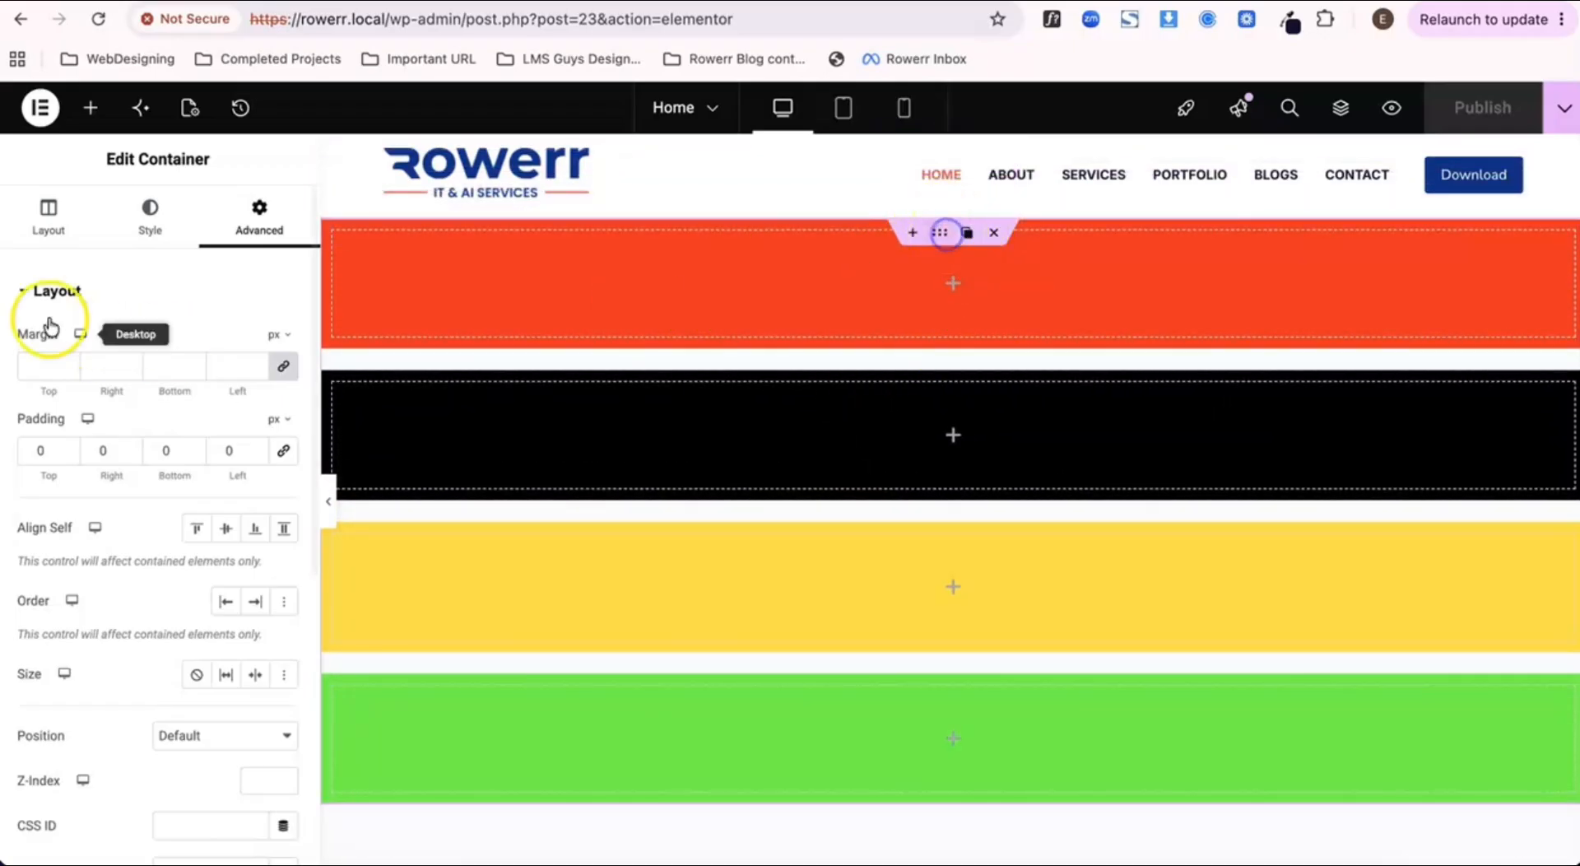
pyautogui.click(49, 221)
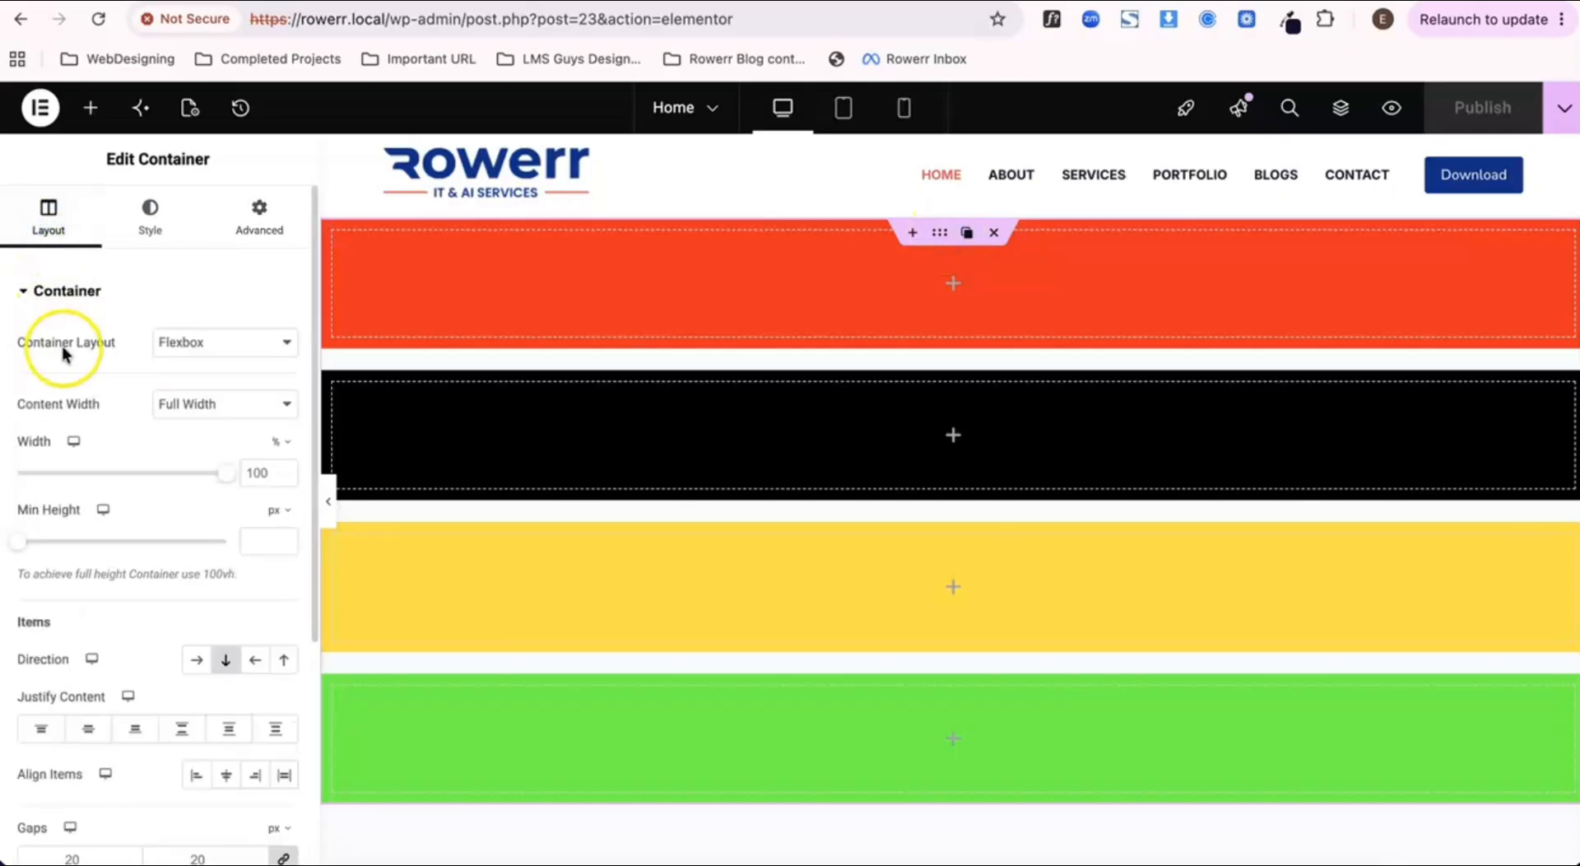
pyautogui.click(210, 420)
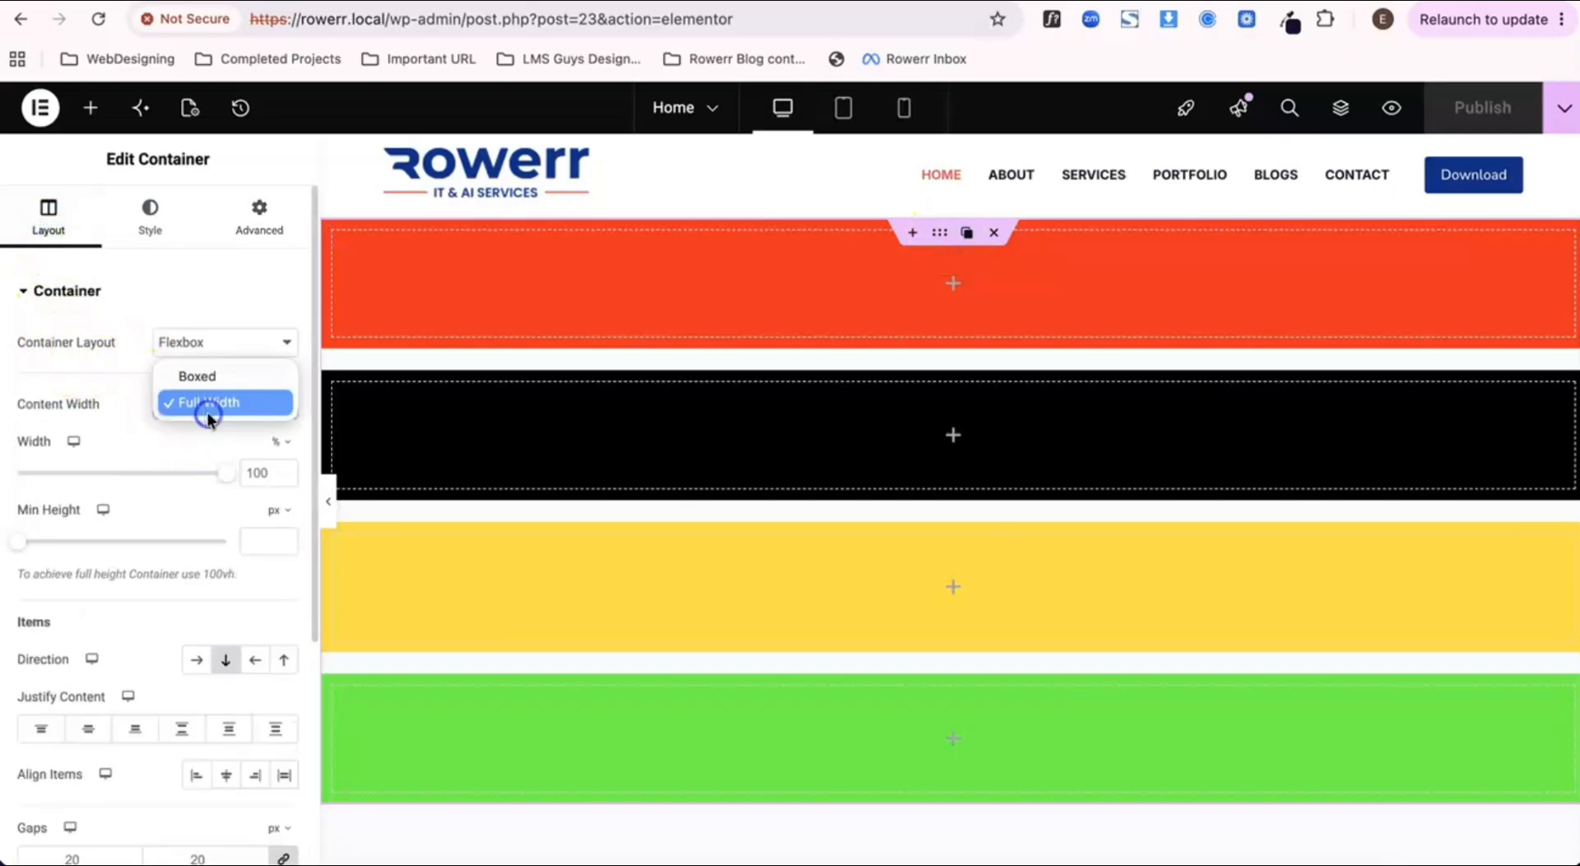
pyautogui.click(210, 383)
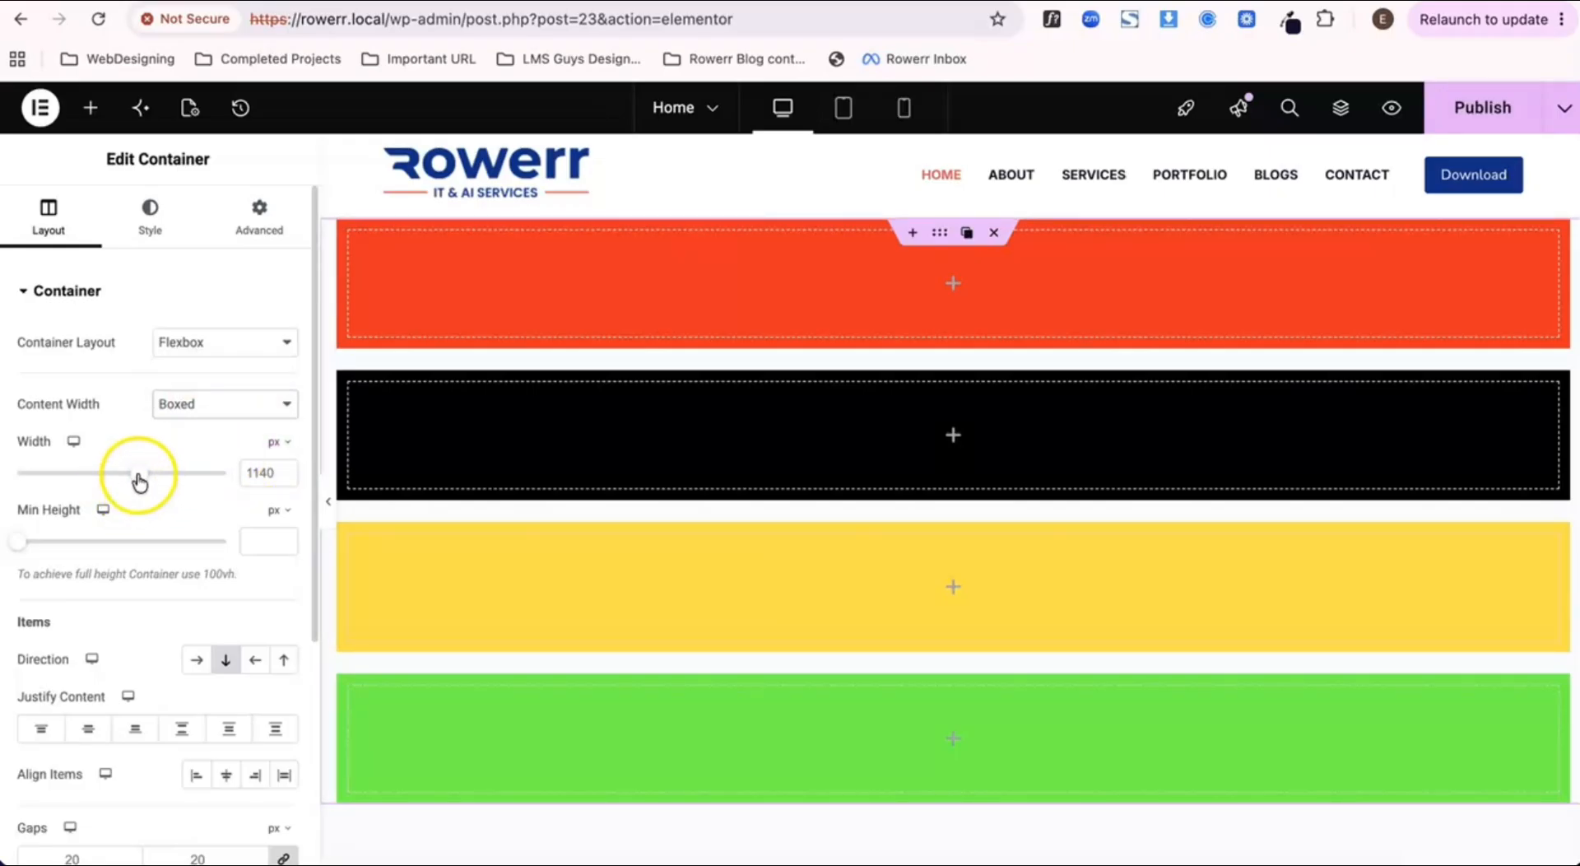
# Step: Try boxed widths of 782 px and 1579 px on the outer container, restore the width to 1140 px and publish the page
pyautogui.moveTo(140, 480); pyautogui.dragTo(72, 476)
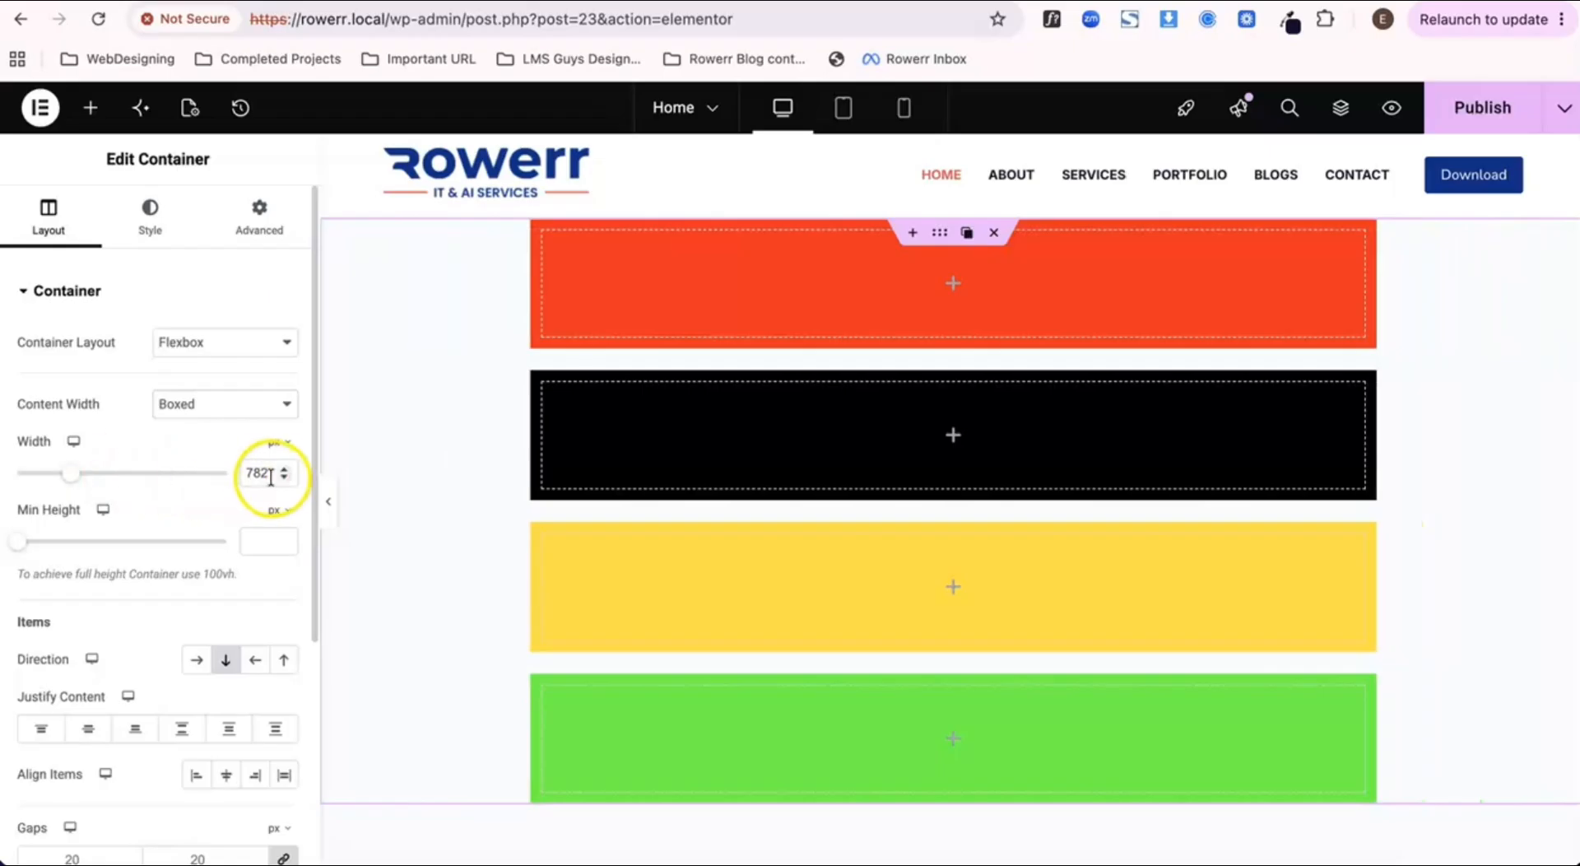
pyautogui.moveTo(69, 474); pyautogui.dragTo(219, 486)
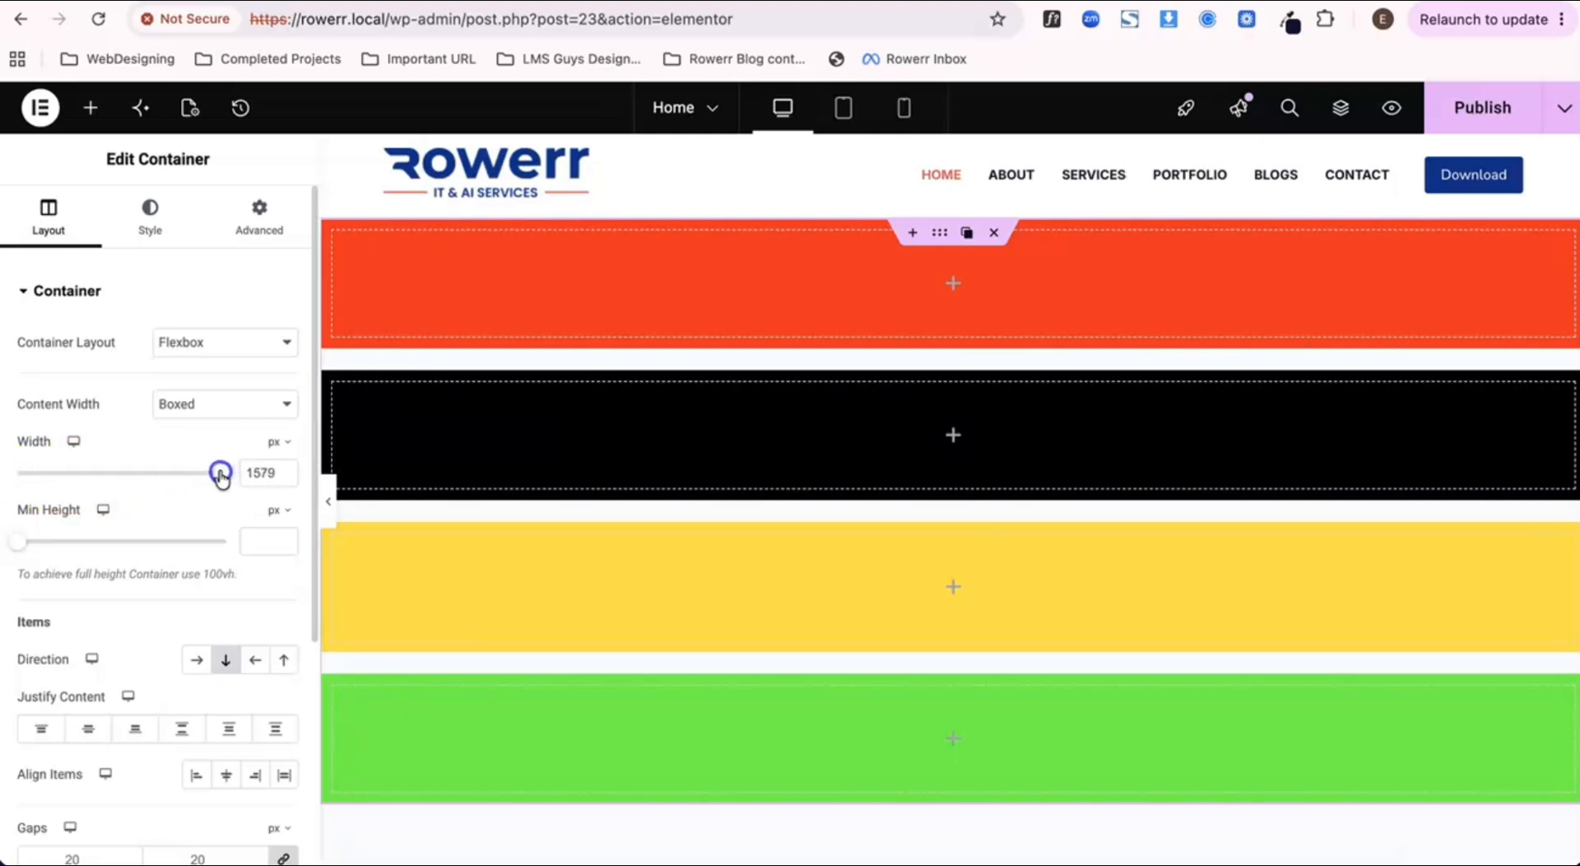
pyautogui.click(261, 470)
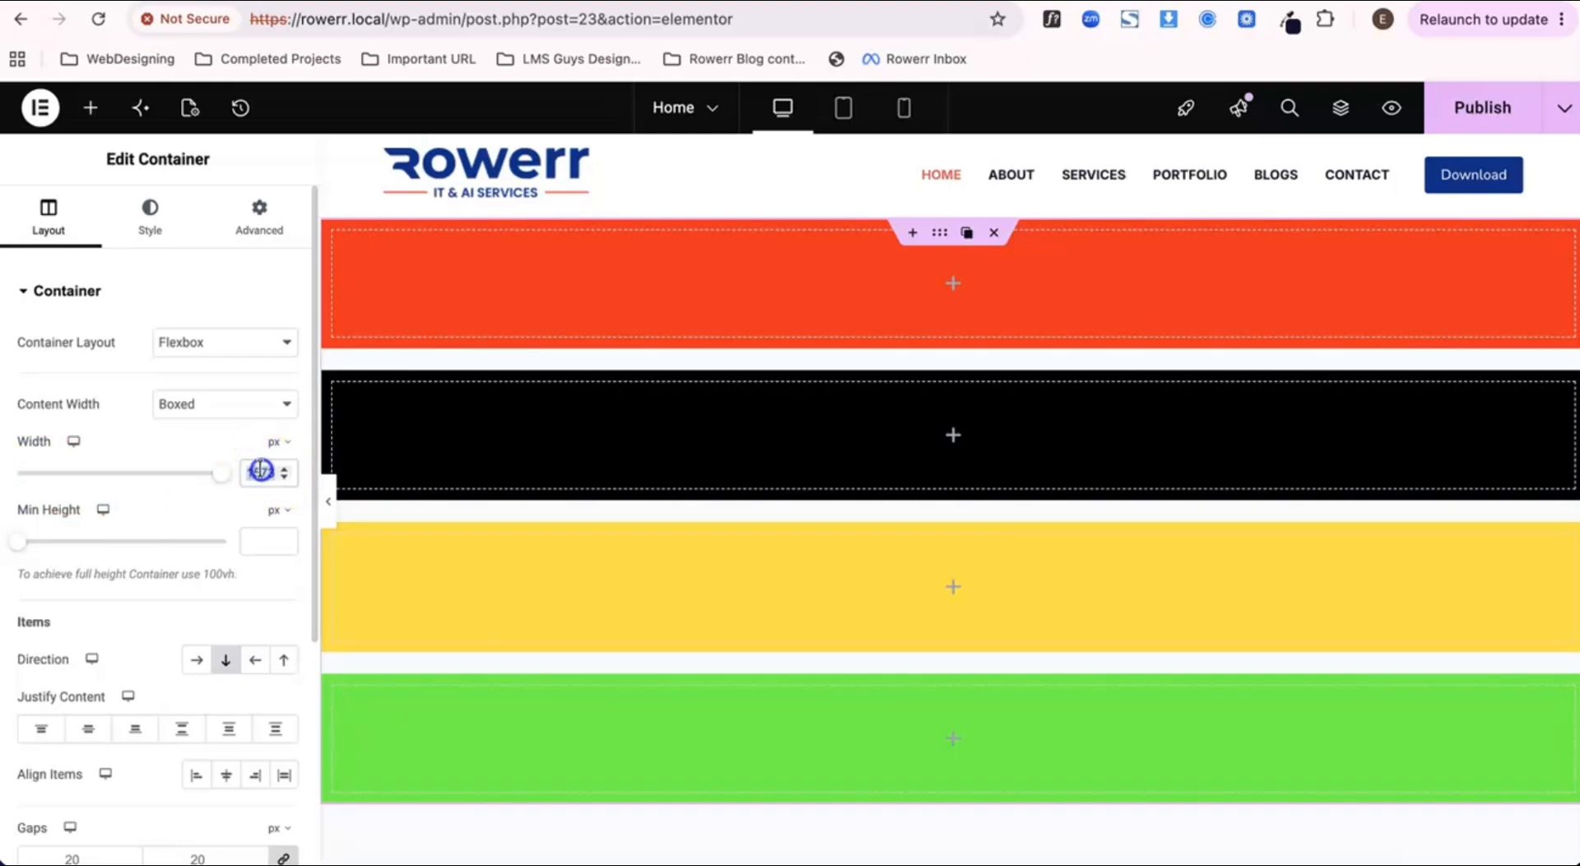
pyautogui.write('1140')
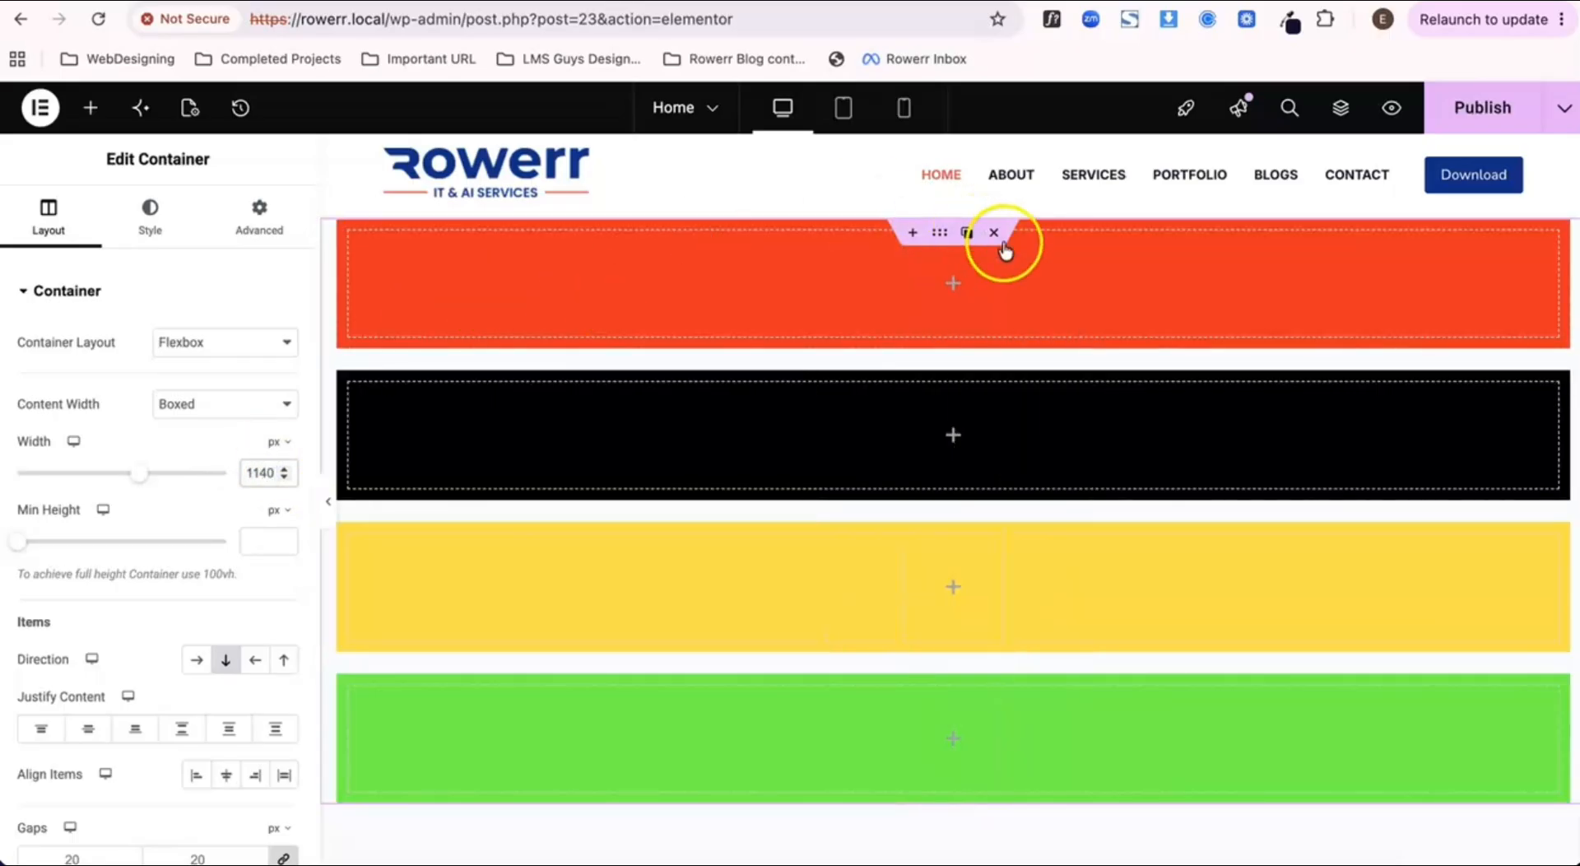
pyautogui.click(1518, 111)
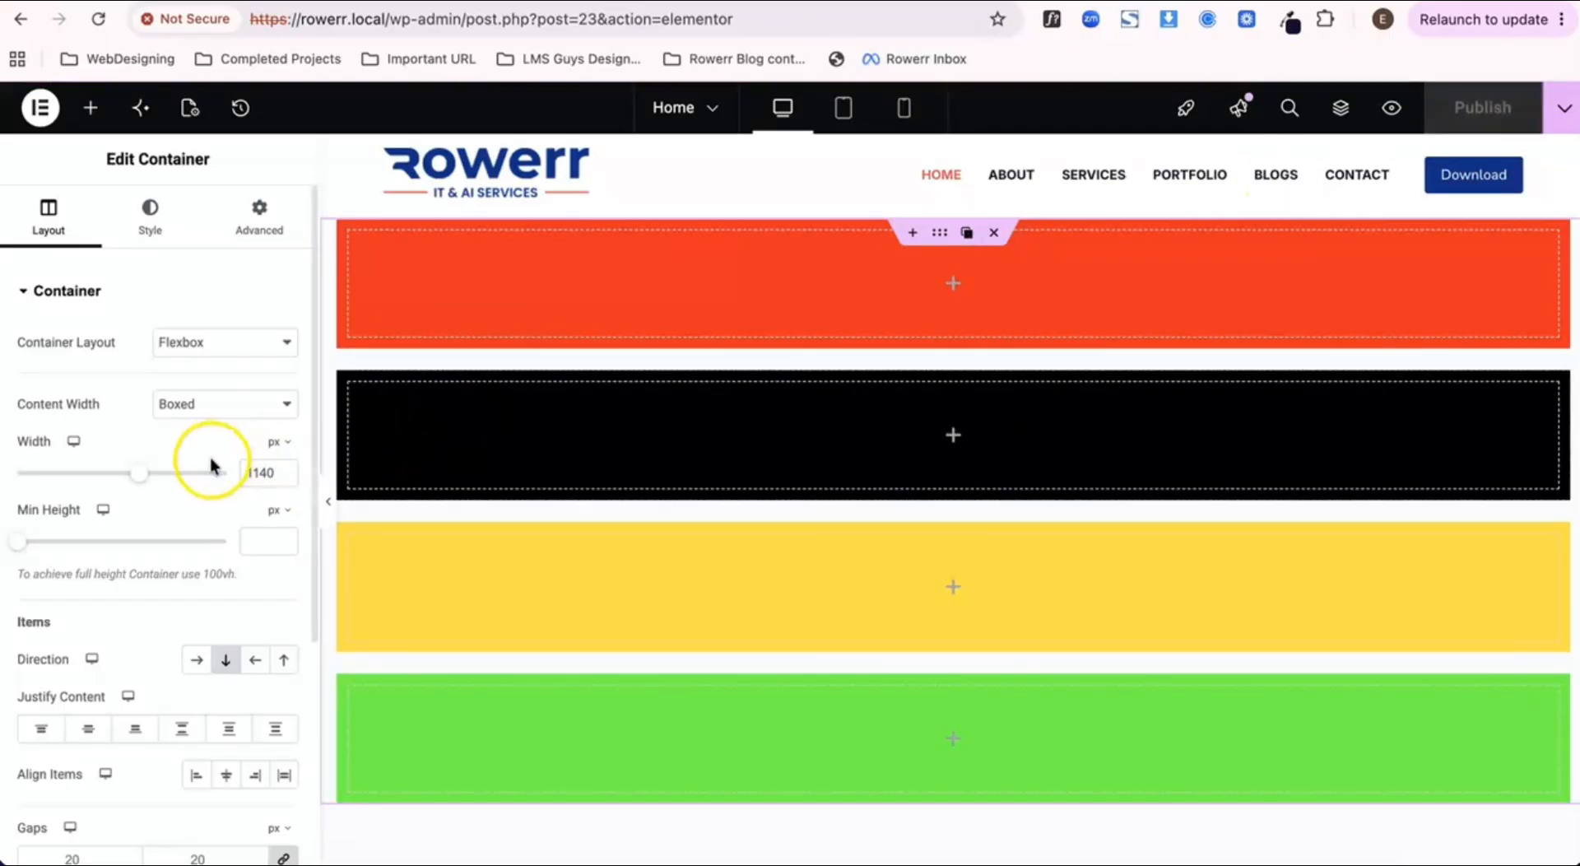
# Step: Set the outer container's minimum height to 916 px and check its extent on the canvas
pyautogui.scroll(-2, 210, 461)
pyautogui.scroll(-2, 209, 461)
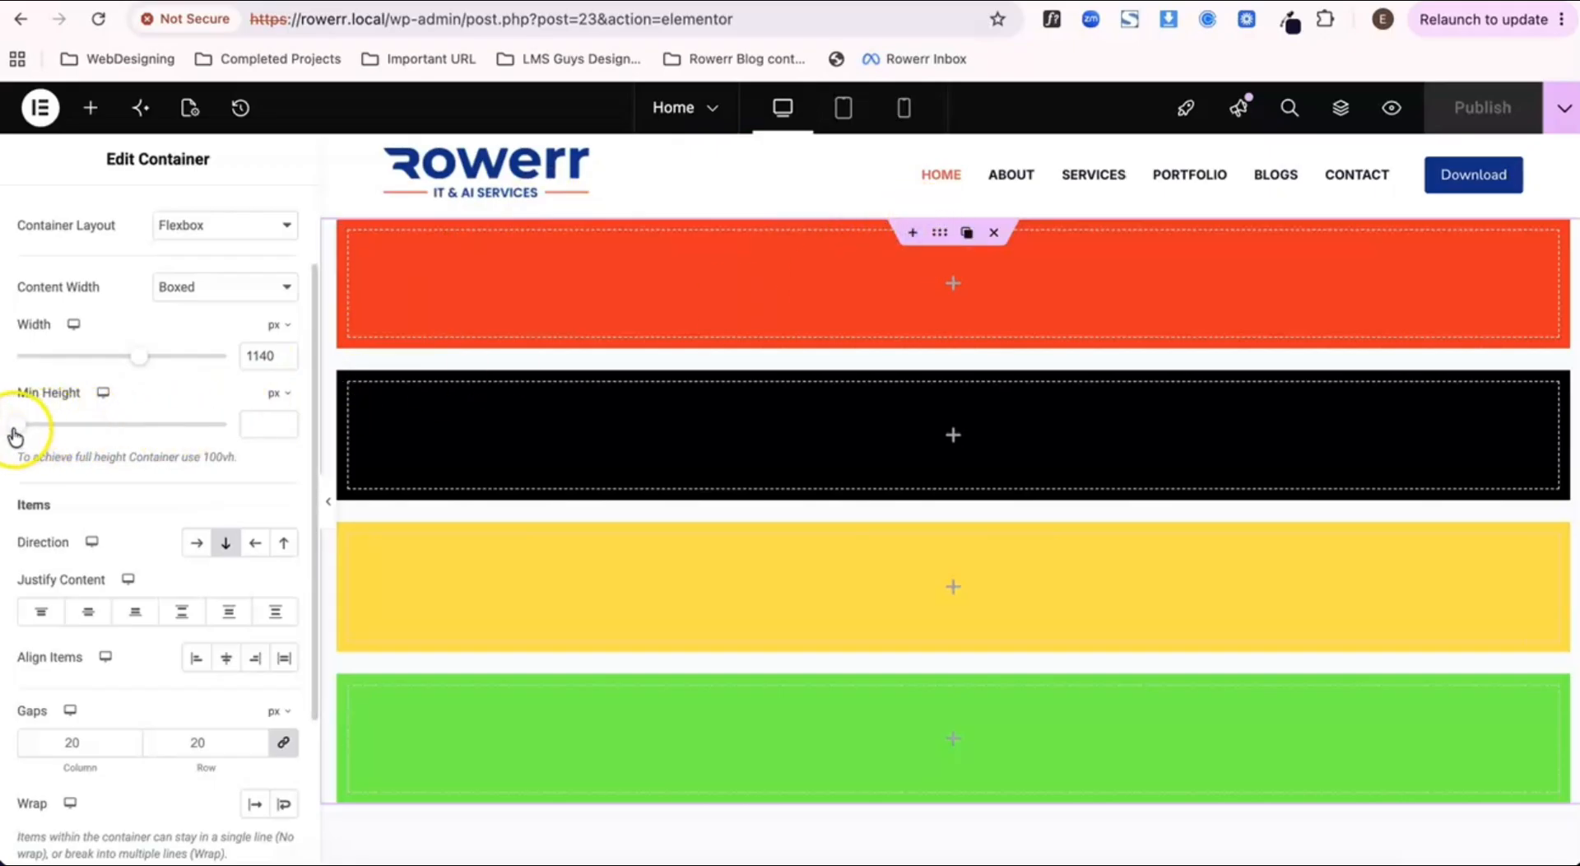
pyautogui.moveTo(15, 436); pyautogui.dragTo(147, 454)
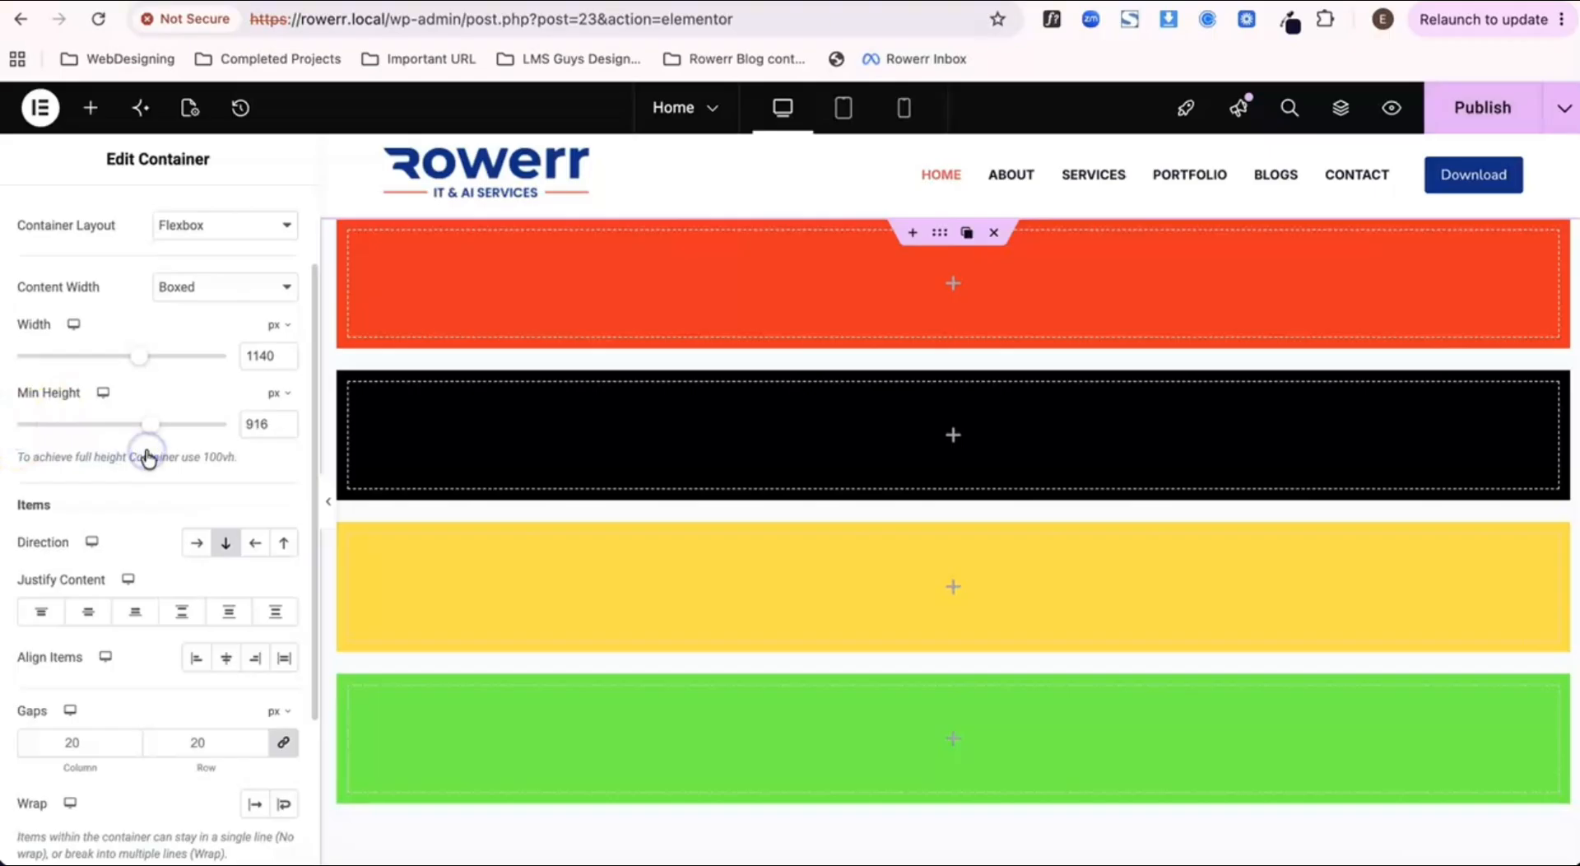
pyautogui.scroll(-10, 655, 428)
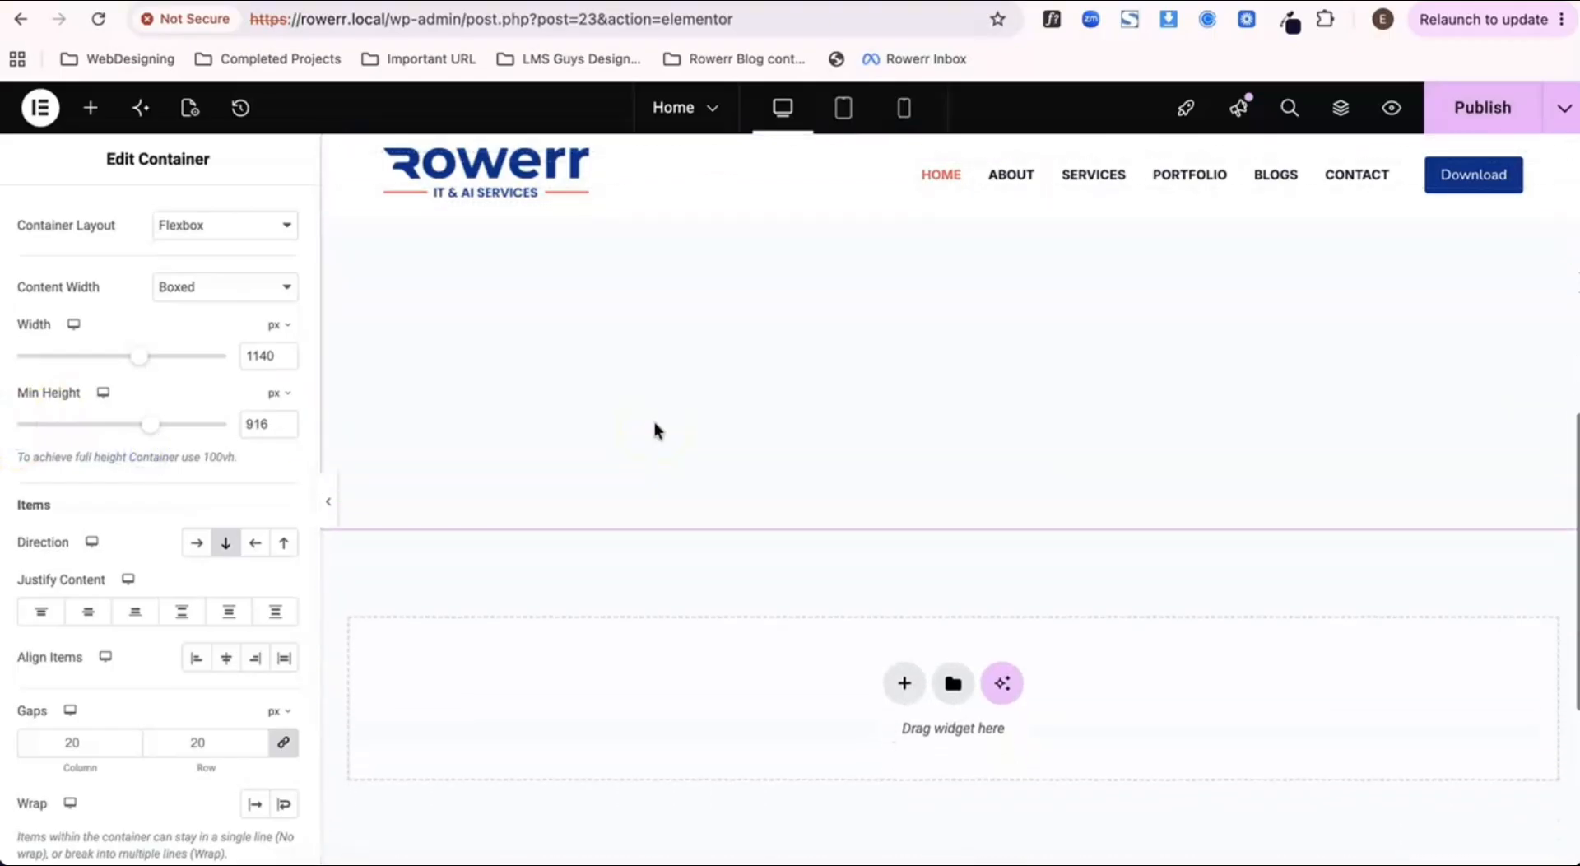
pyautogui.scroll(5, 655, 421)
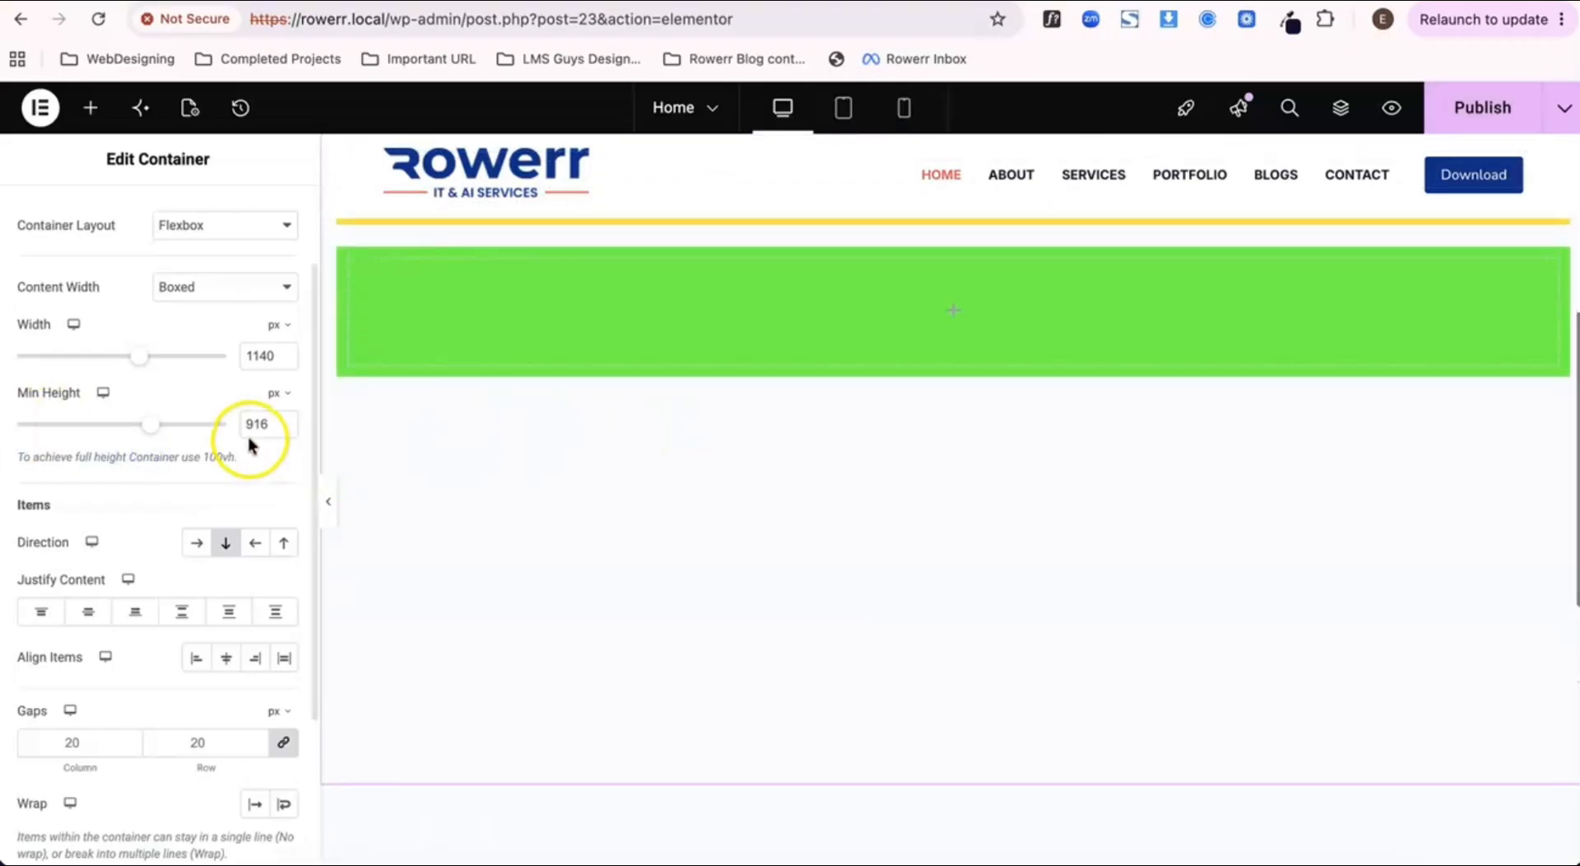
pyautogui.scroll(5, 712, 467)
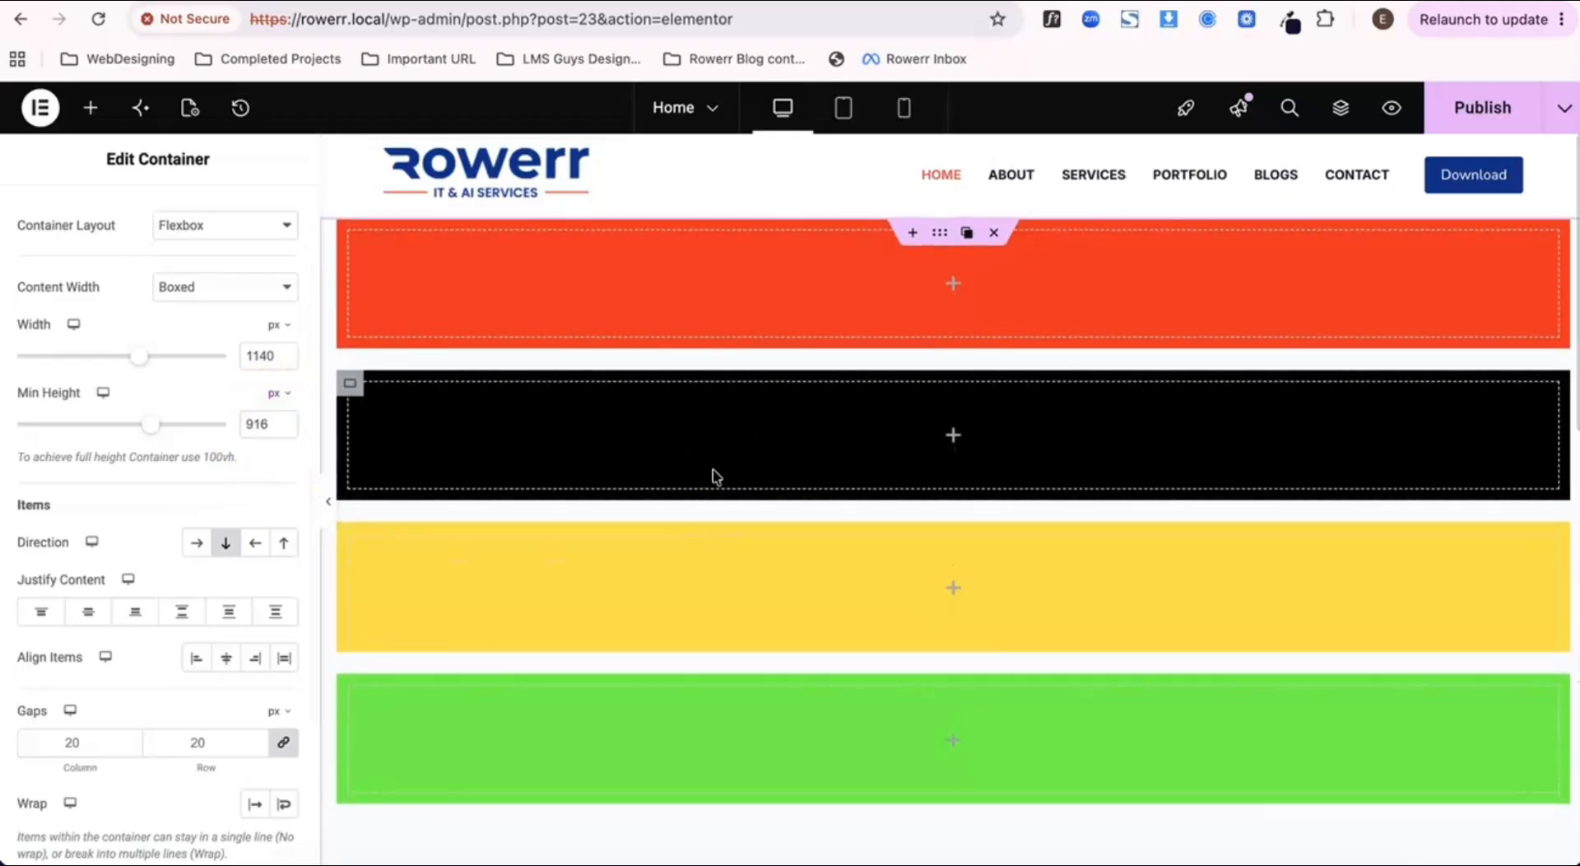
pyautogui.scroll(-2, 713, 467)
pyautogui.scroll(2, 716, 474)
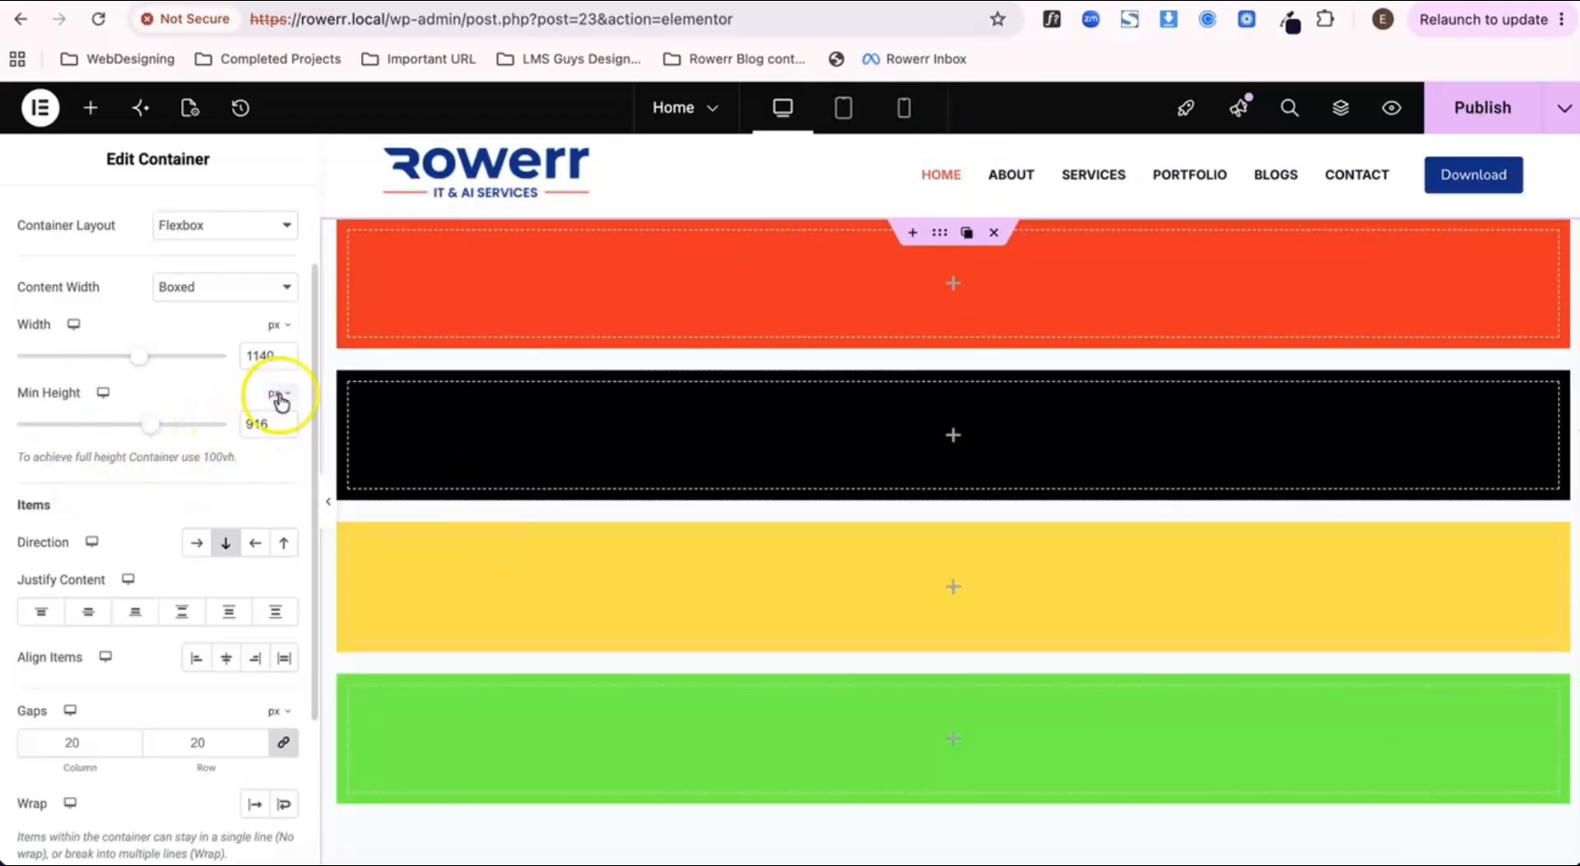
# Step: Clear the outer container's minimum height value
pyautogui.click(268, 426)
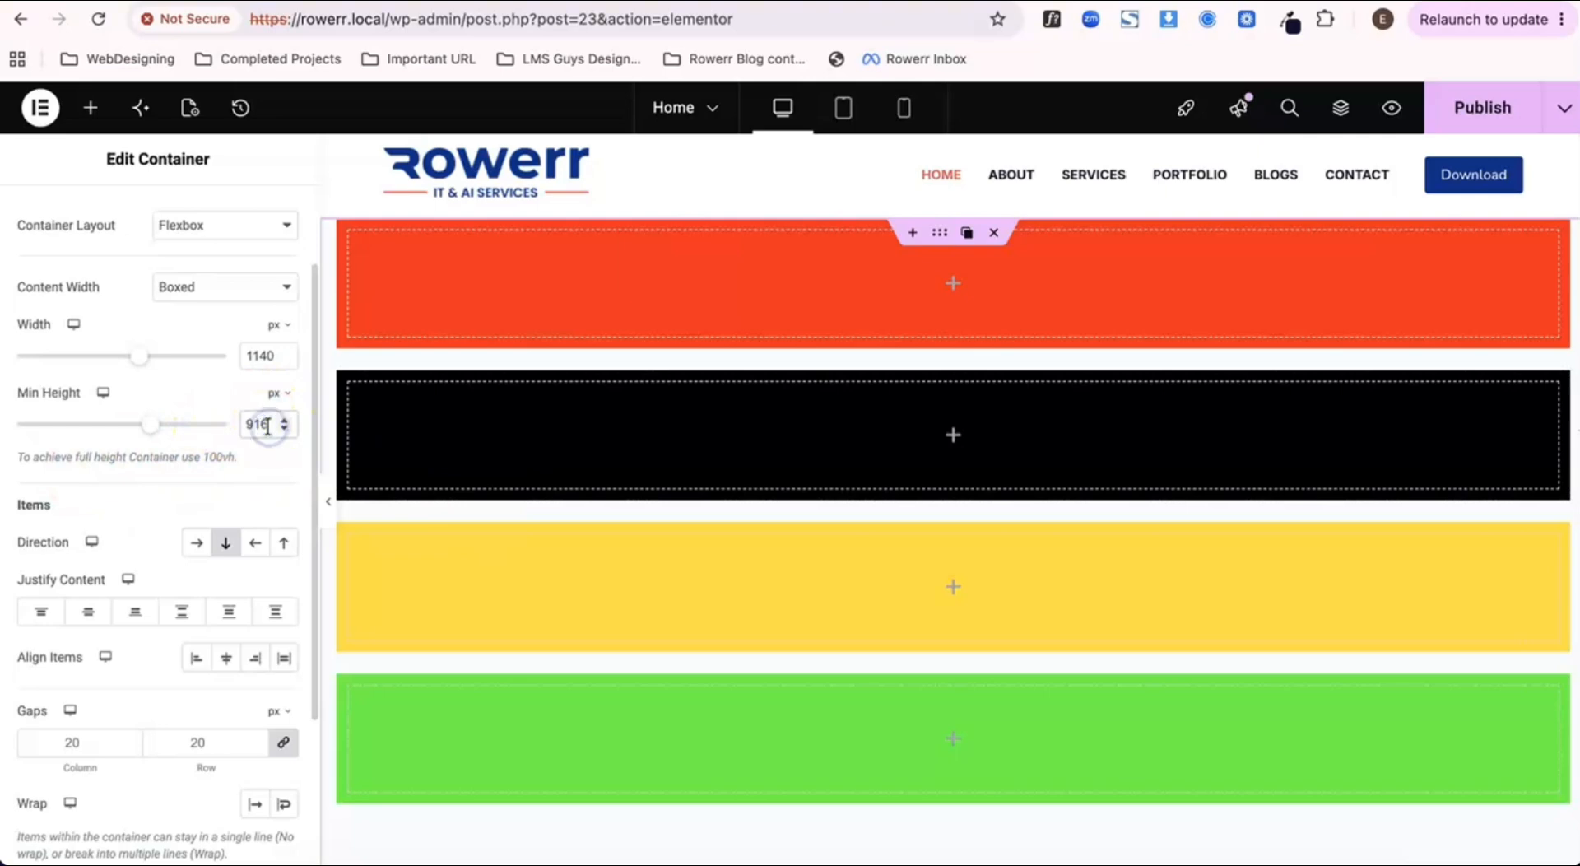
pyautogui.click(557, 432)
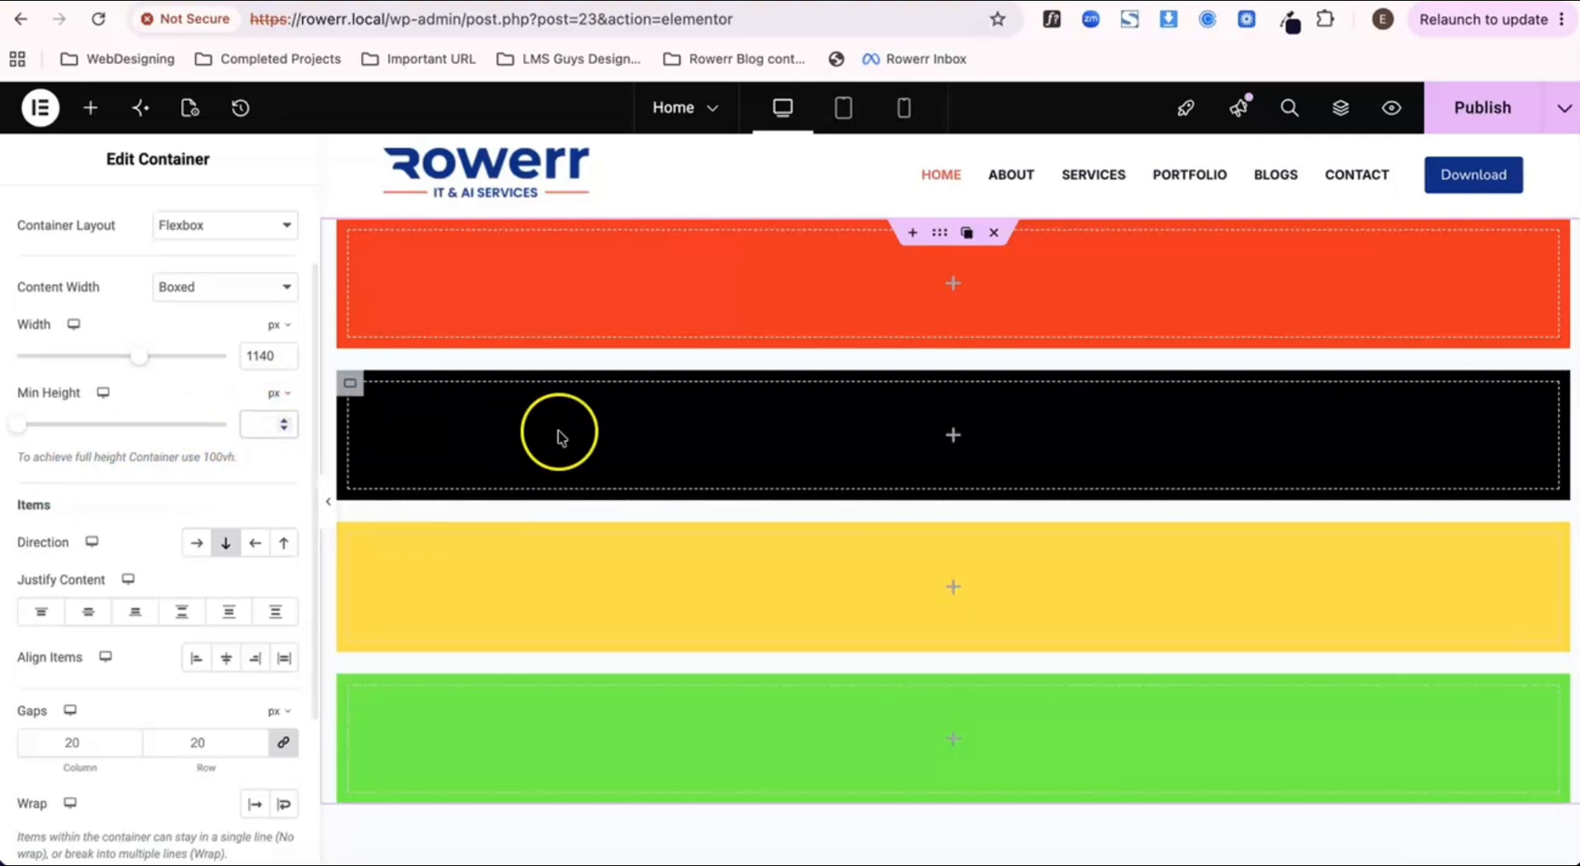
pyautogui.scroll(-5, 578, 441)
pyautogui.scroll(3, 578, 443)
pyautogui.scroll(3, 579, 443)
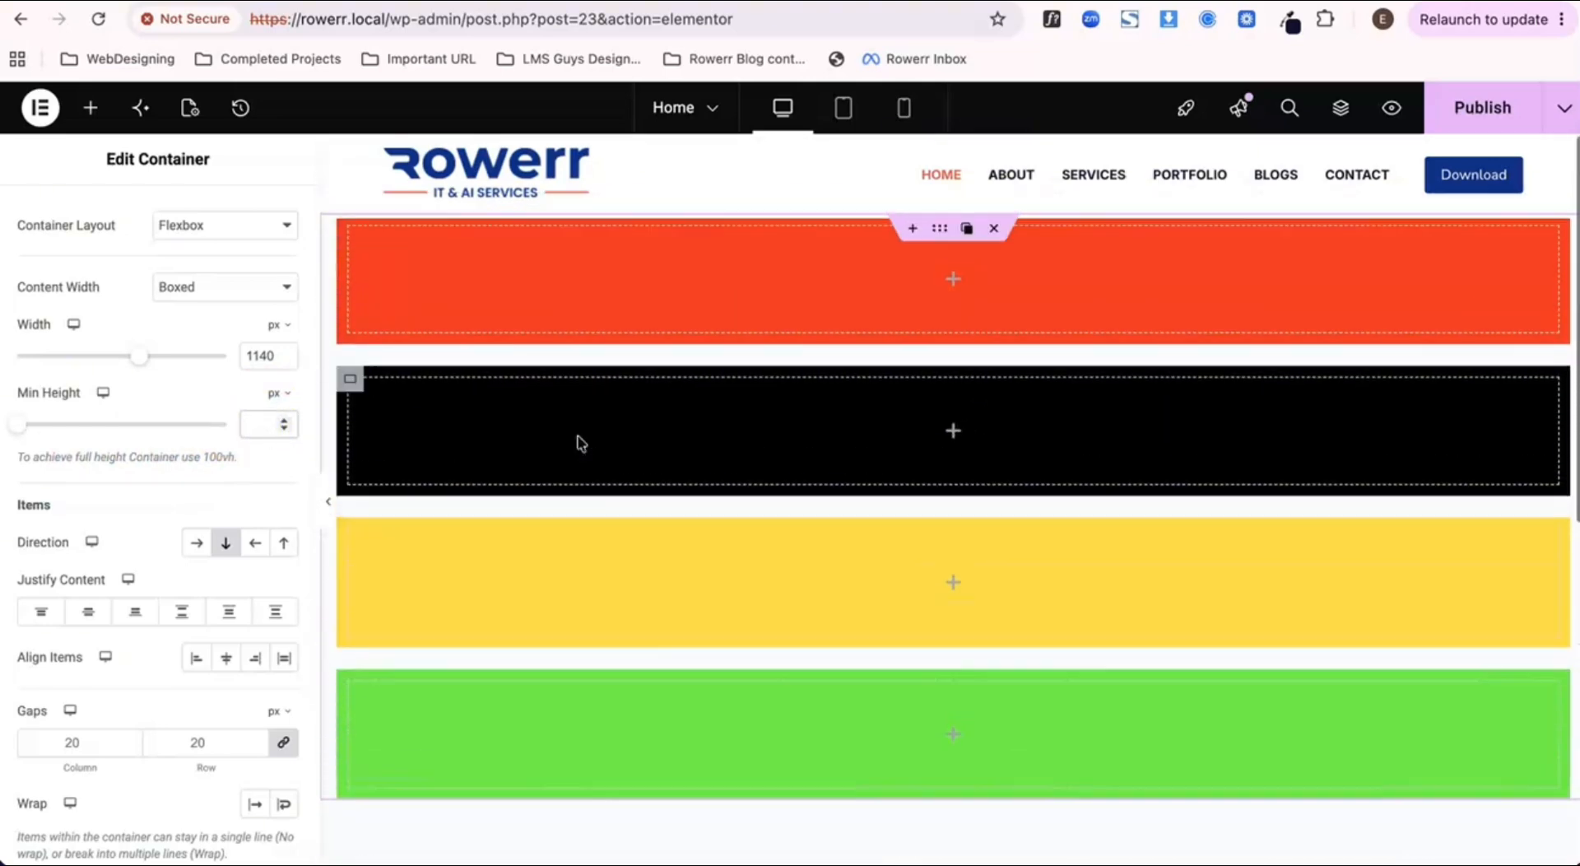
# Step: Set the outer container's minimum height to 100 vh, publish the page and check its preview
pyautogui.click(285, 395)
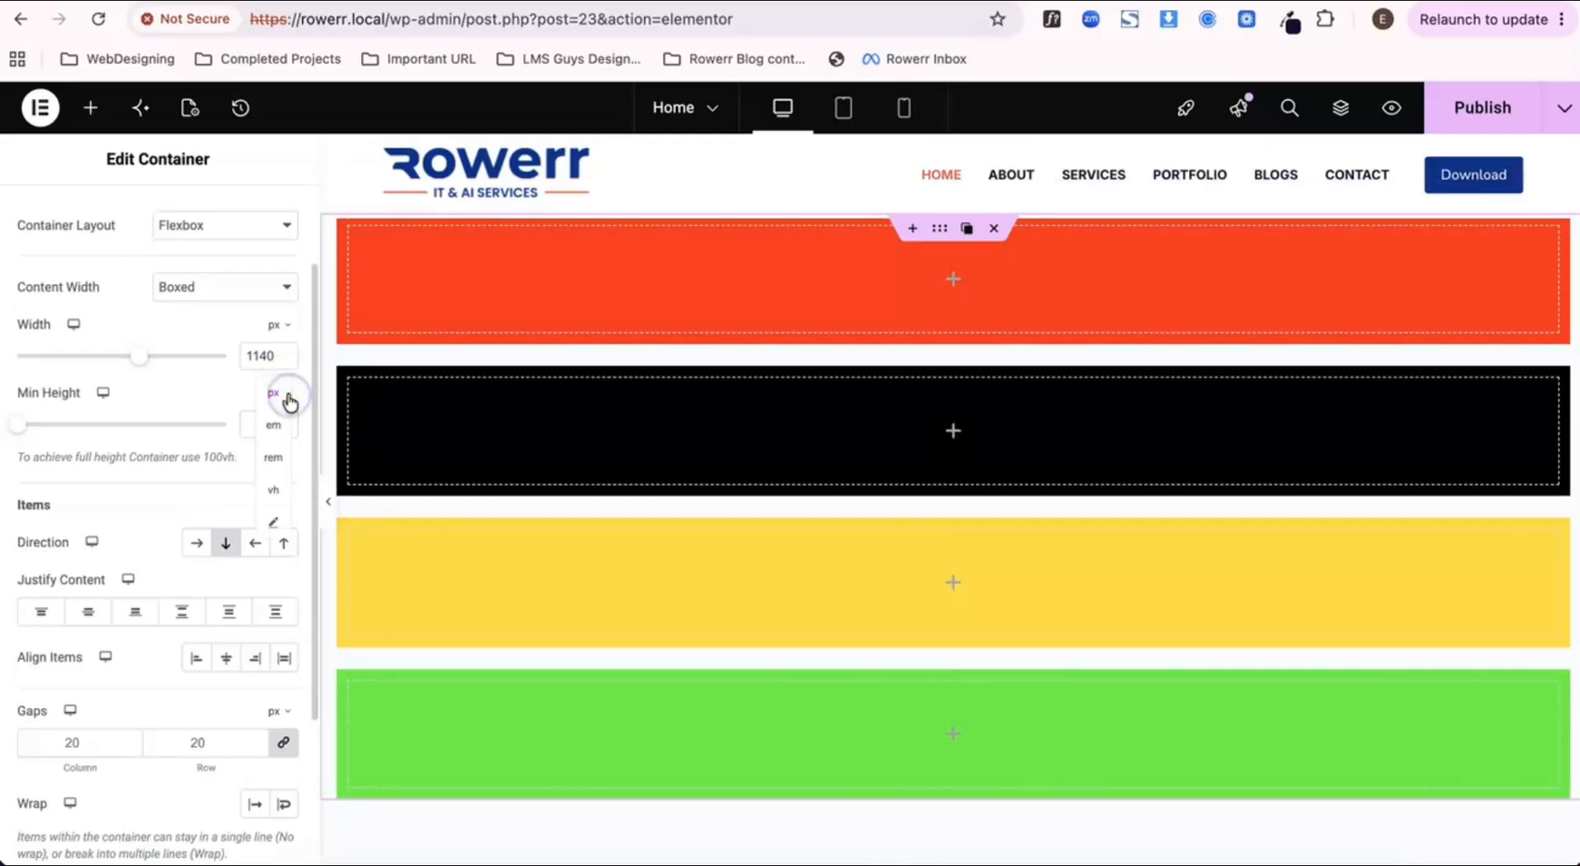
pyautogui.click(275, 493)
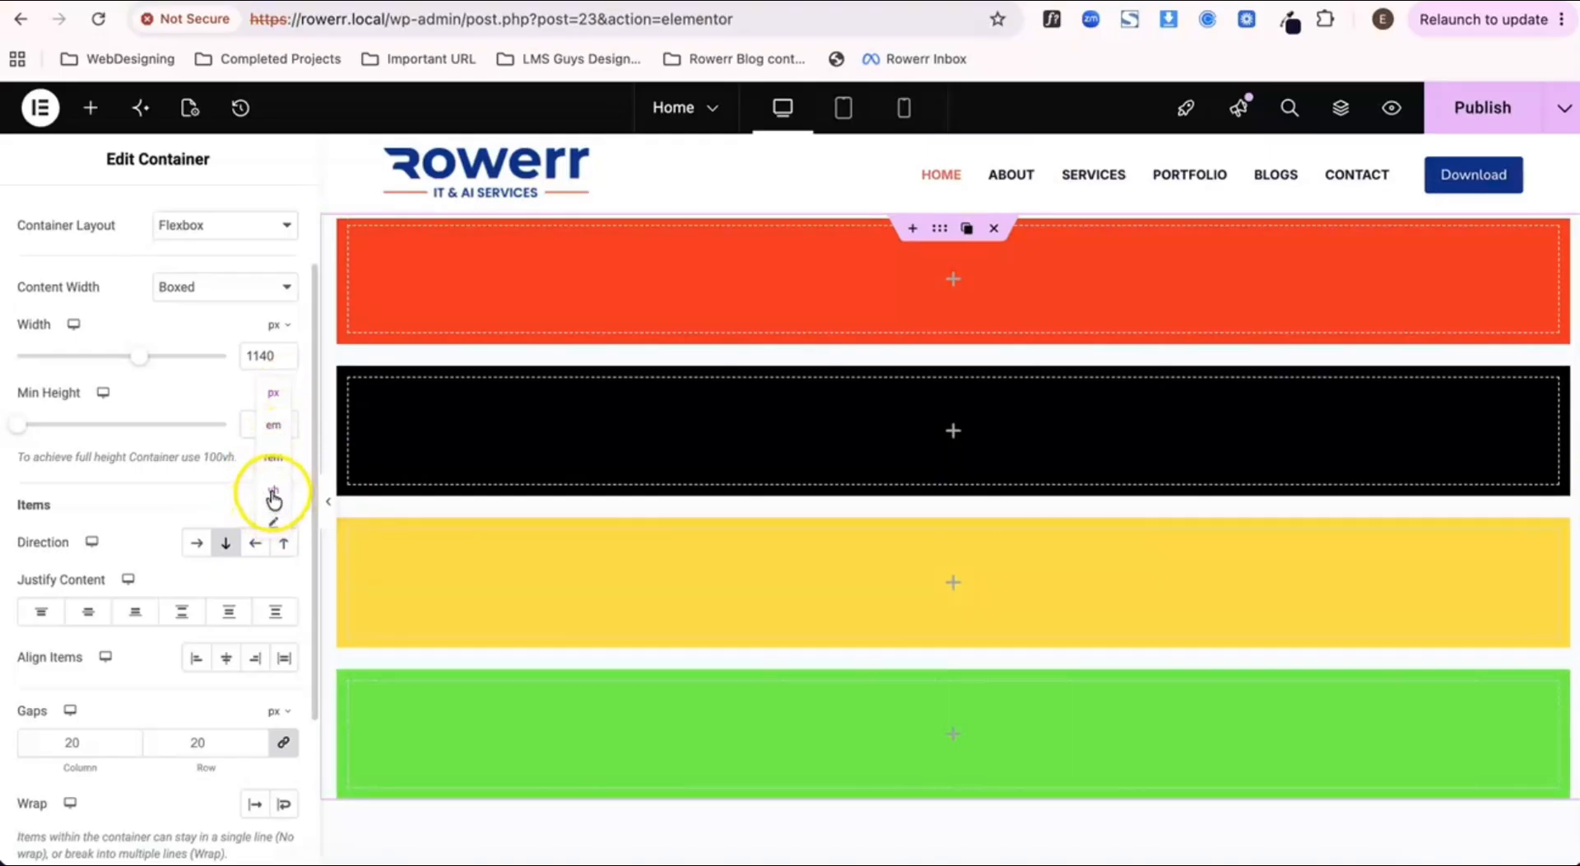
pyautogui.click(274, 491)
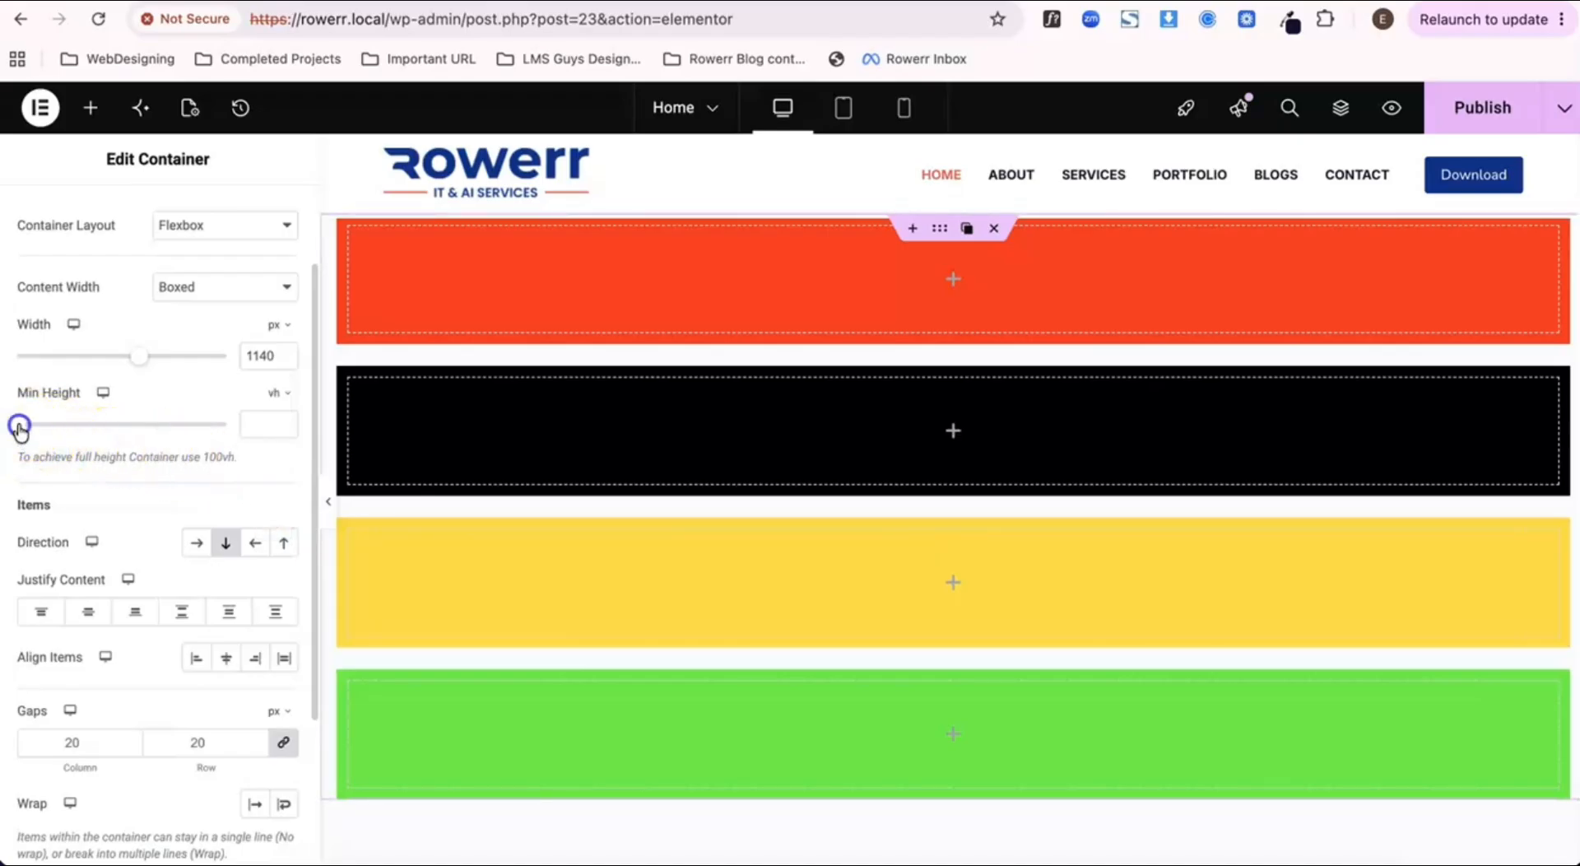
pyautogui.moveTo(20, 427); pyautogui.dragTo(253, 426)
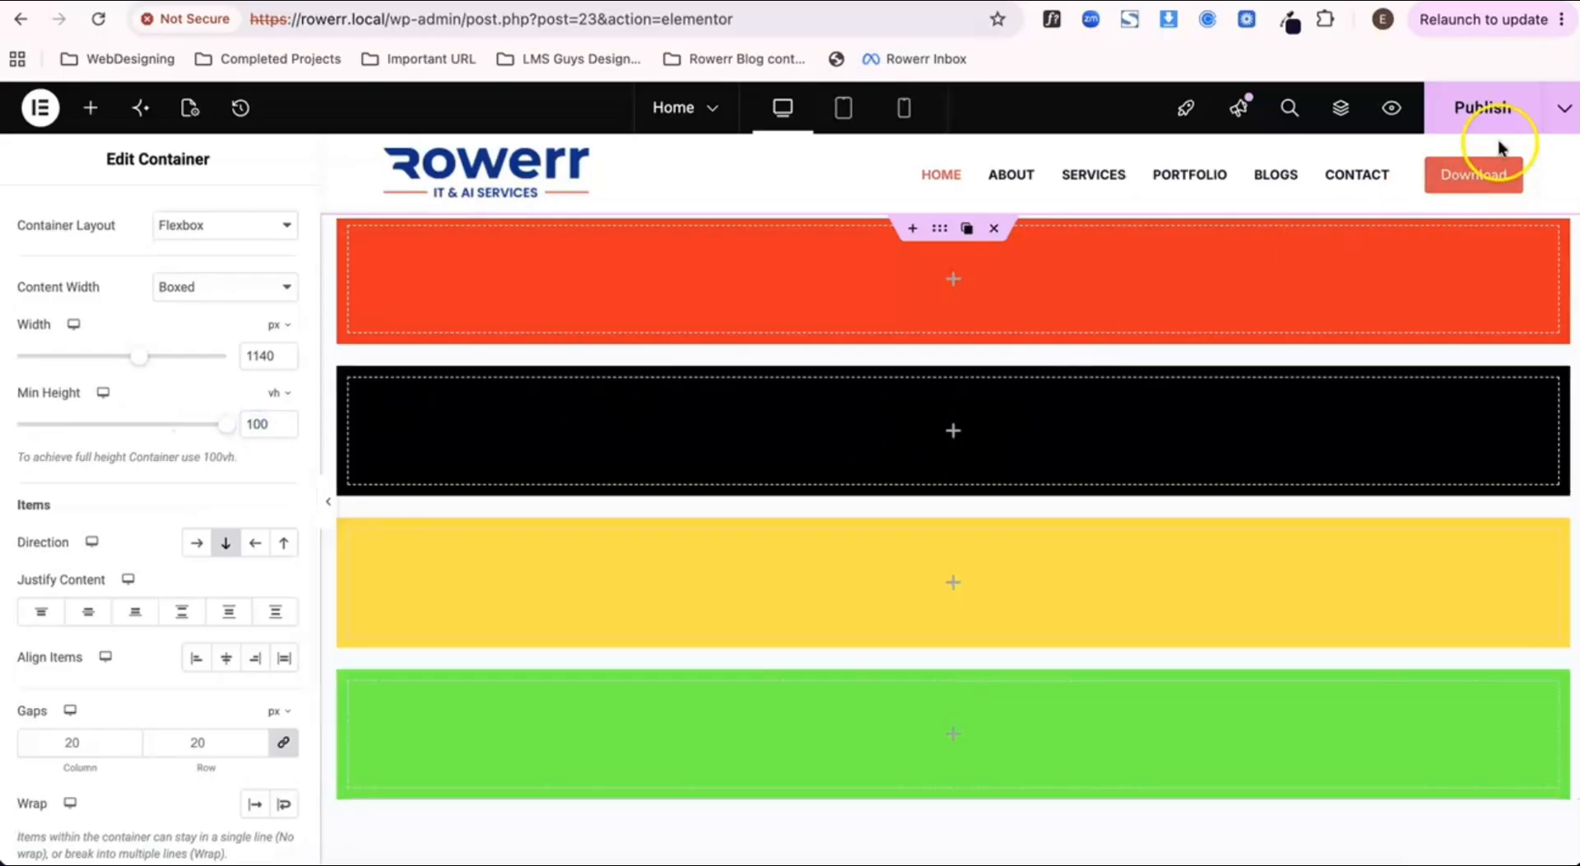
pyautogui.click(1489, 107)
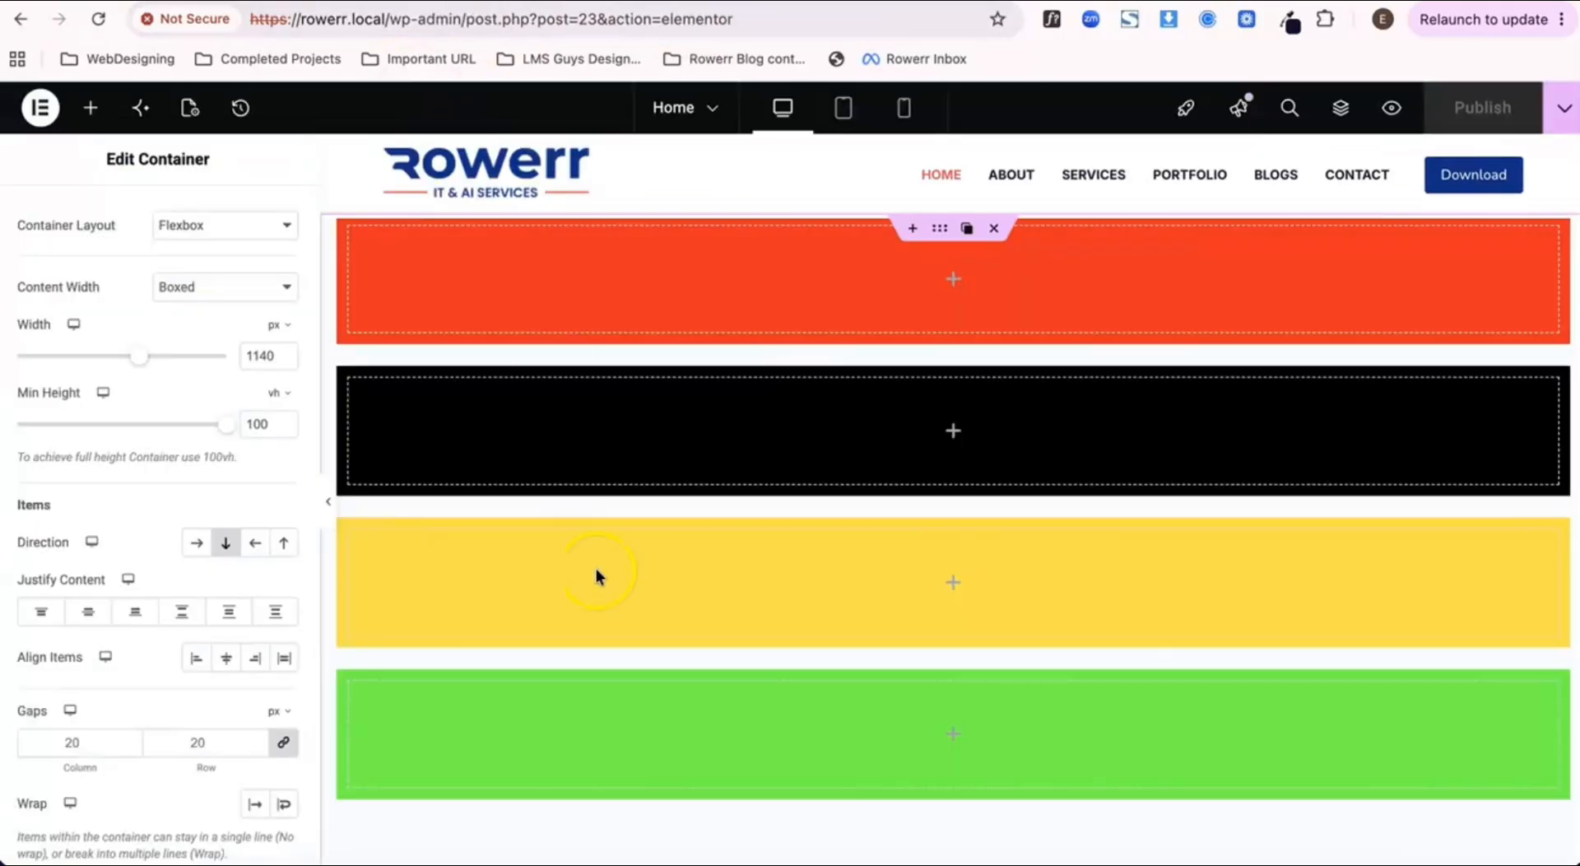
pyautogui.scroll(-4, 596, 579)
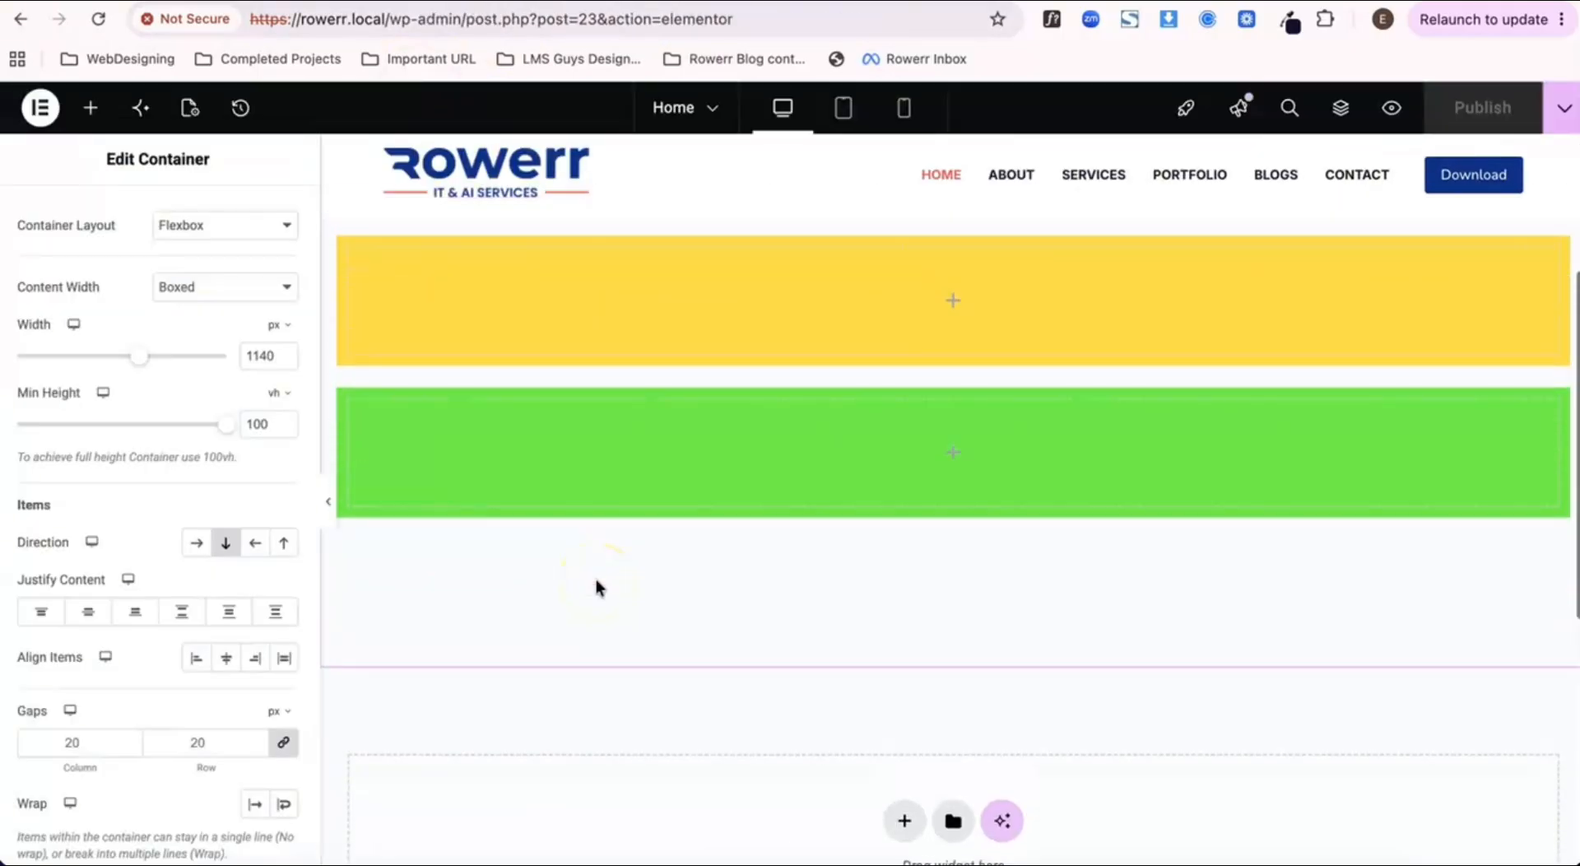
pyautogui.scroll(1, 995, 596)
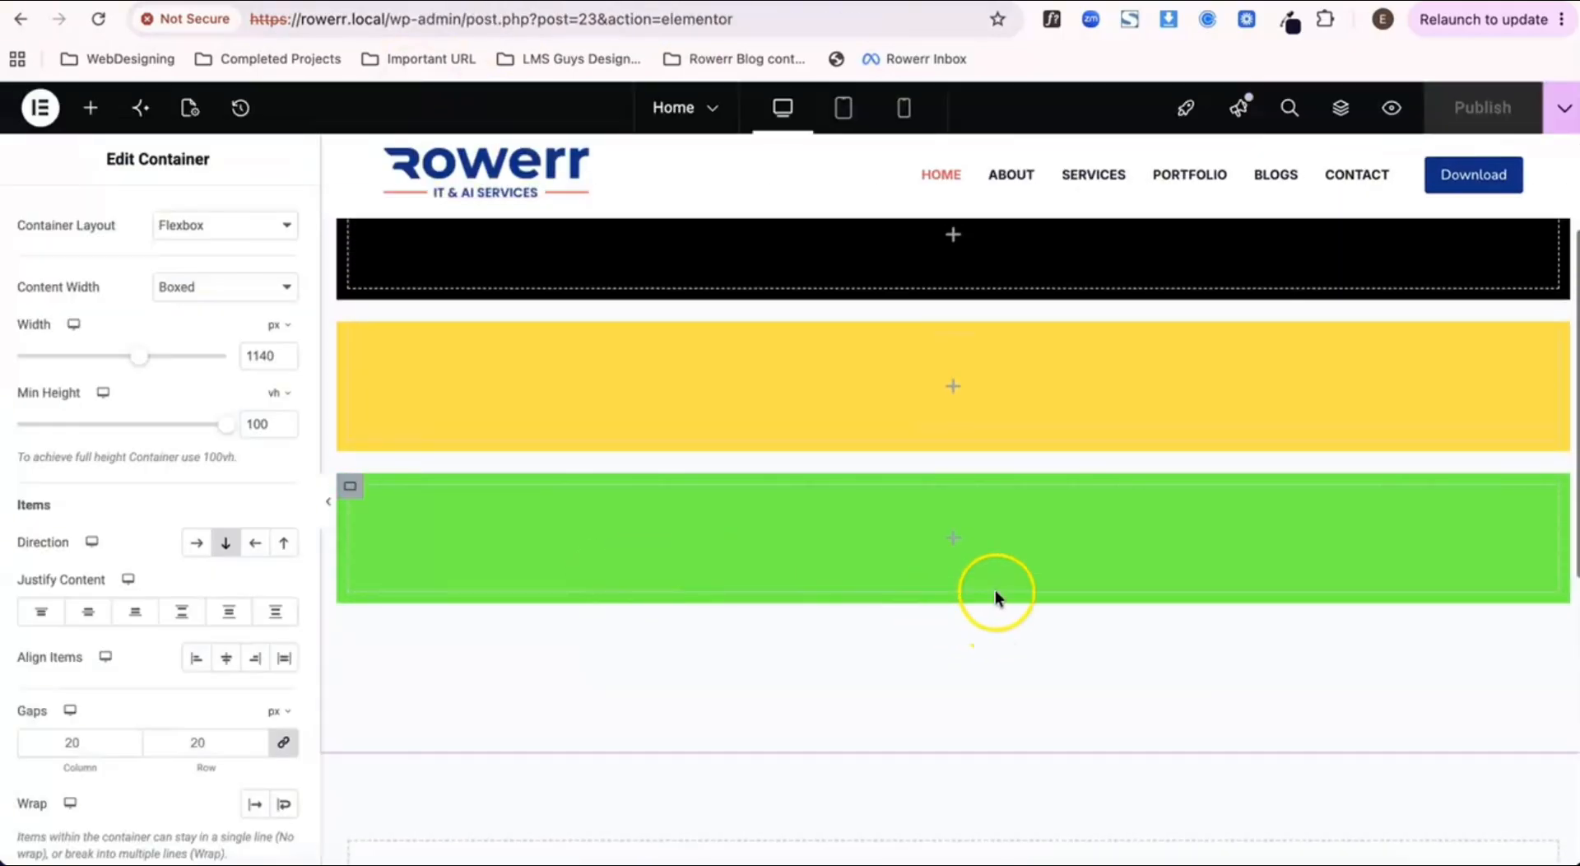
# Step: Try justifying the green container's content to End with the page published, and remove that justification again
pyautogui.click(350, 494)
pyautogui.scroll(-1, 134, 593)
pyautogui.scroll(1, 127, 565)
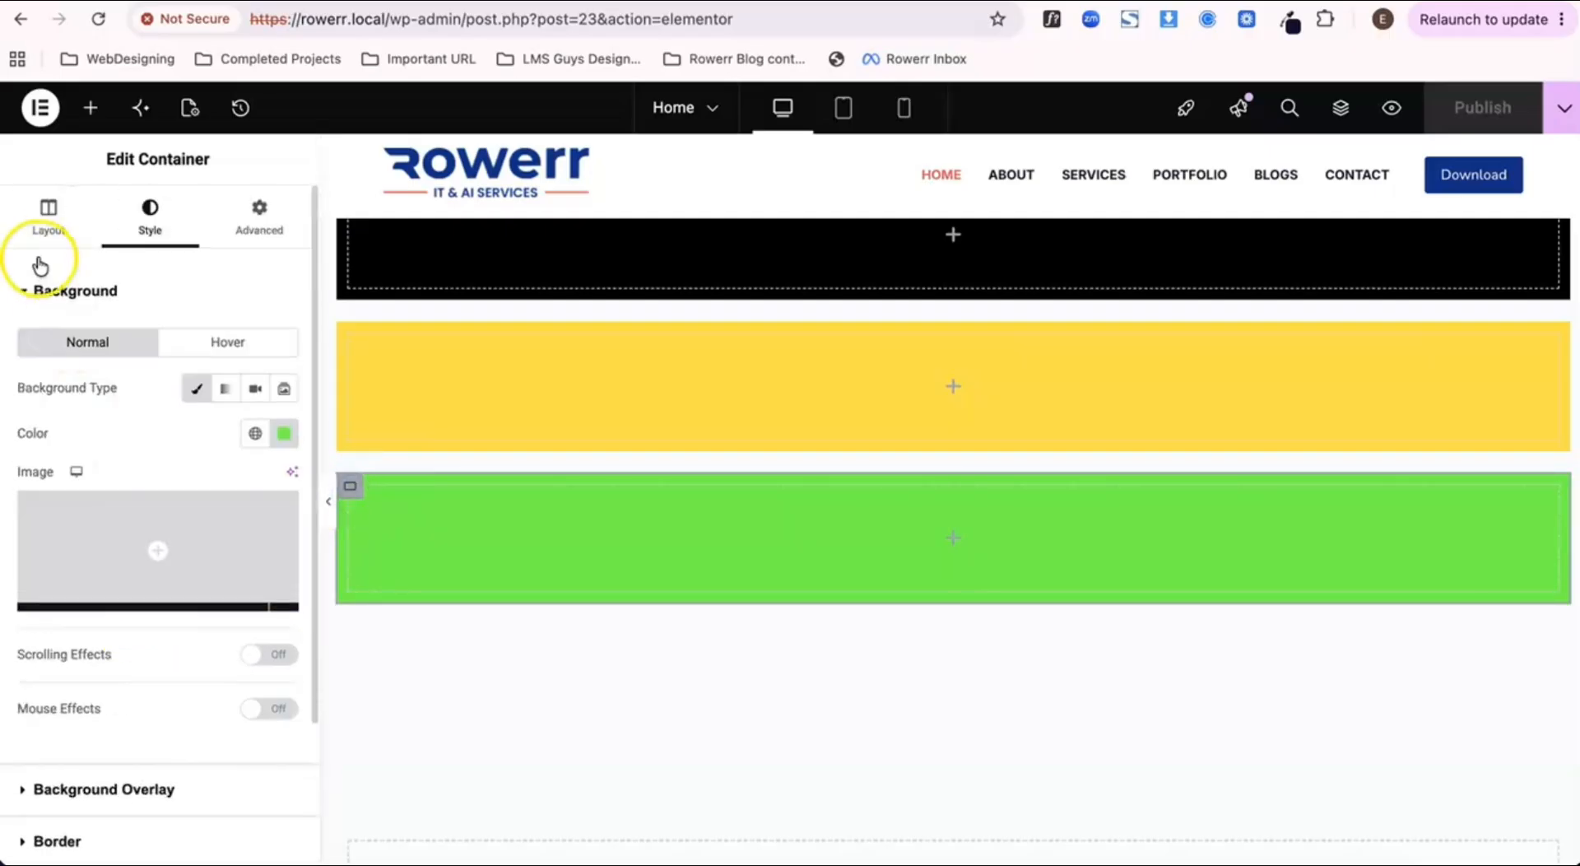
pyautogui.click(45, 219)
pyautogui.scroll(-2, 183, 716)
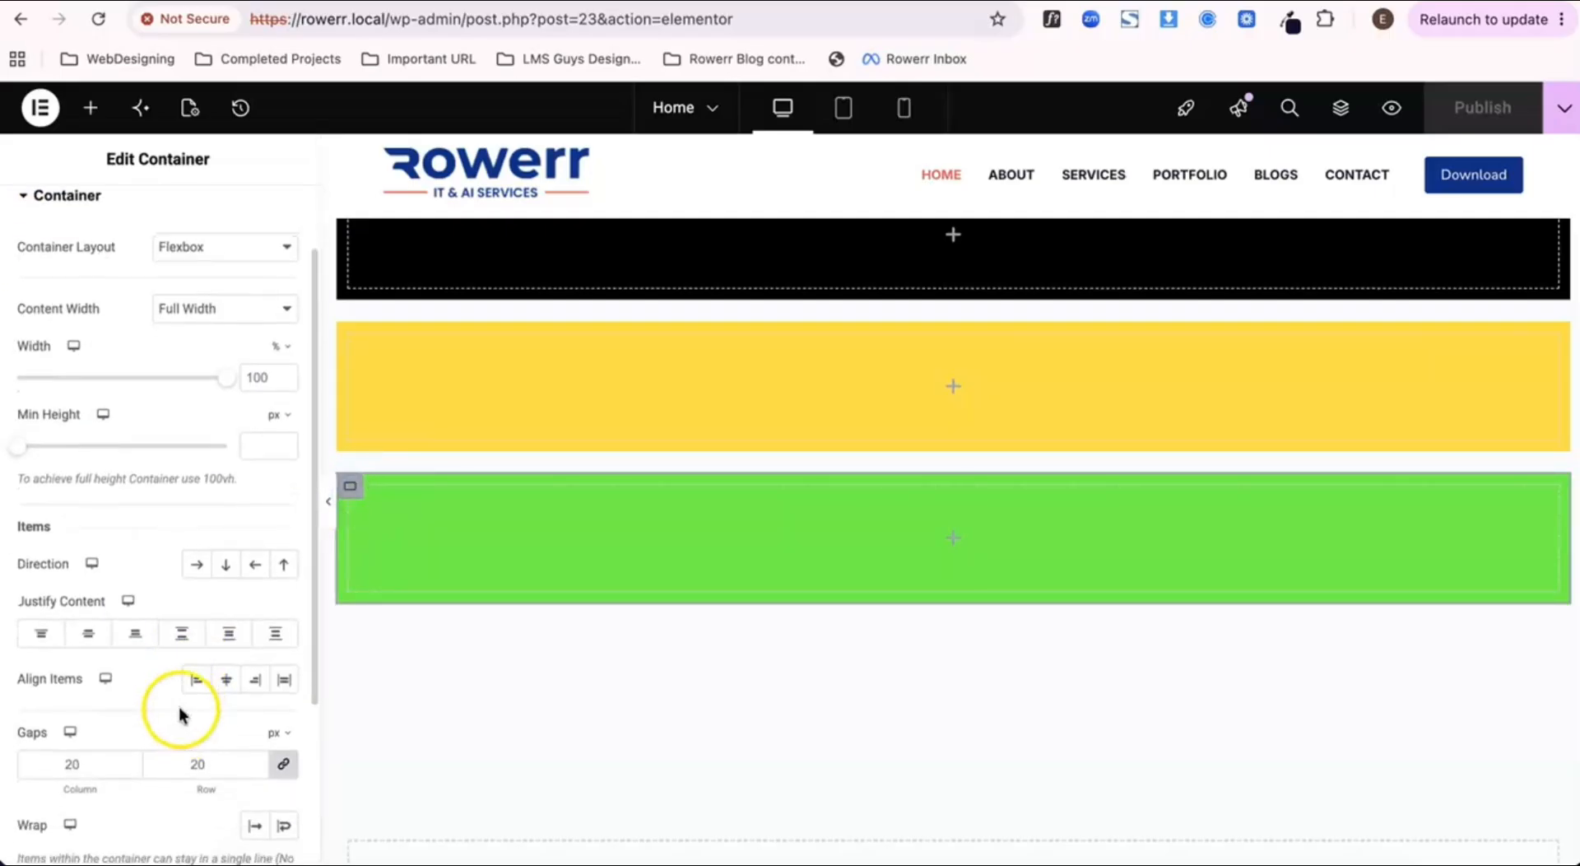
pyautogui.click(135, 633)
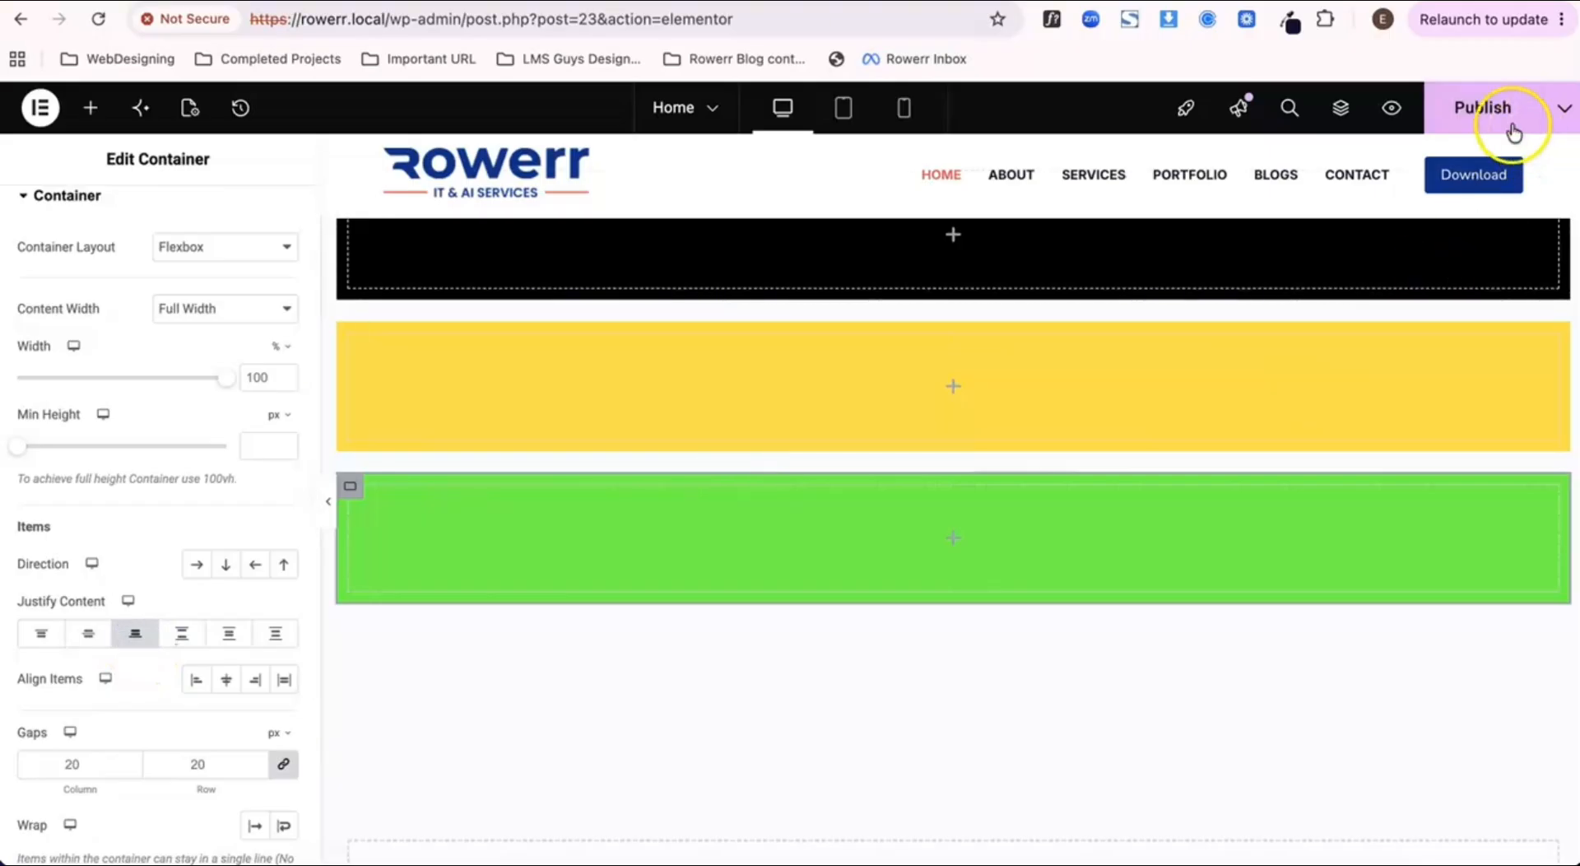
pyautogui.click(1512, 131)
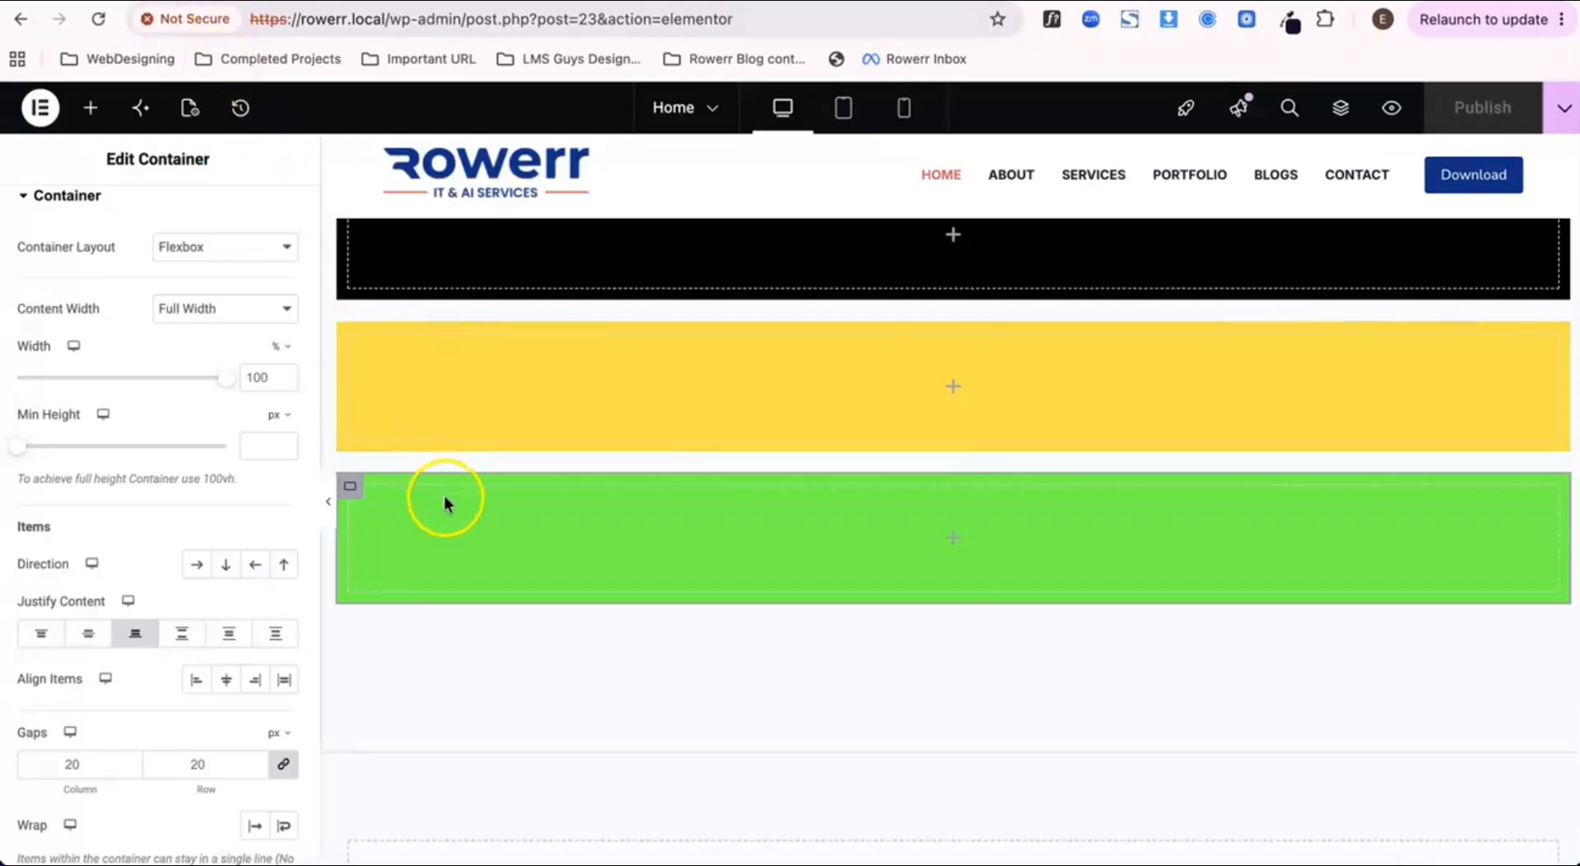
pyautogui.click(135, 633)
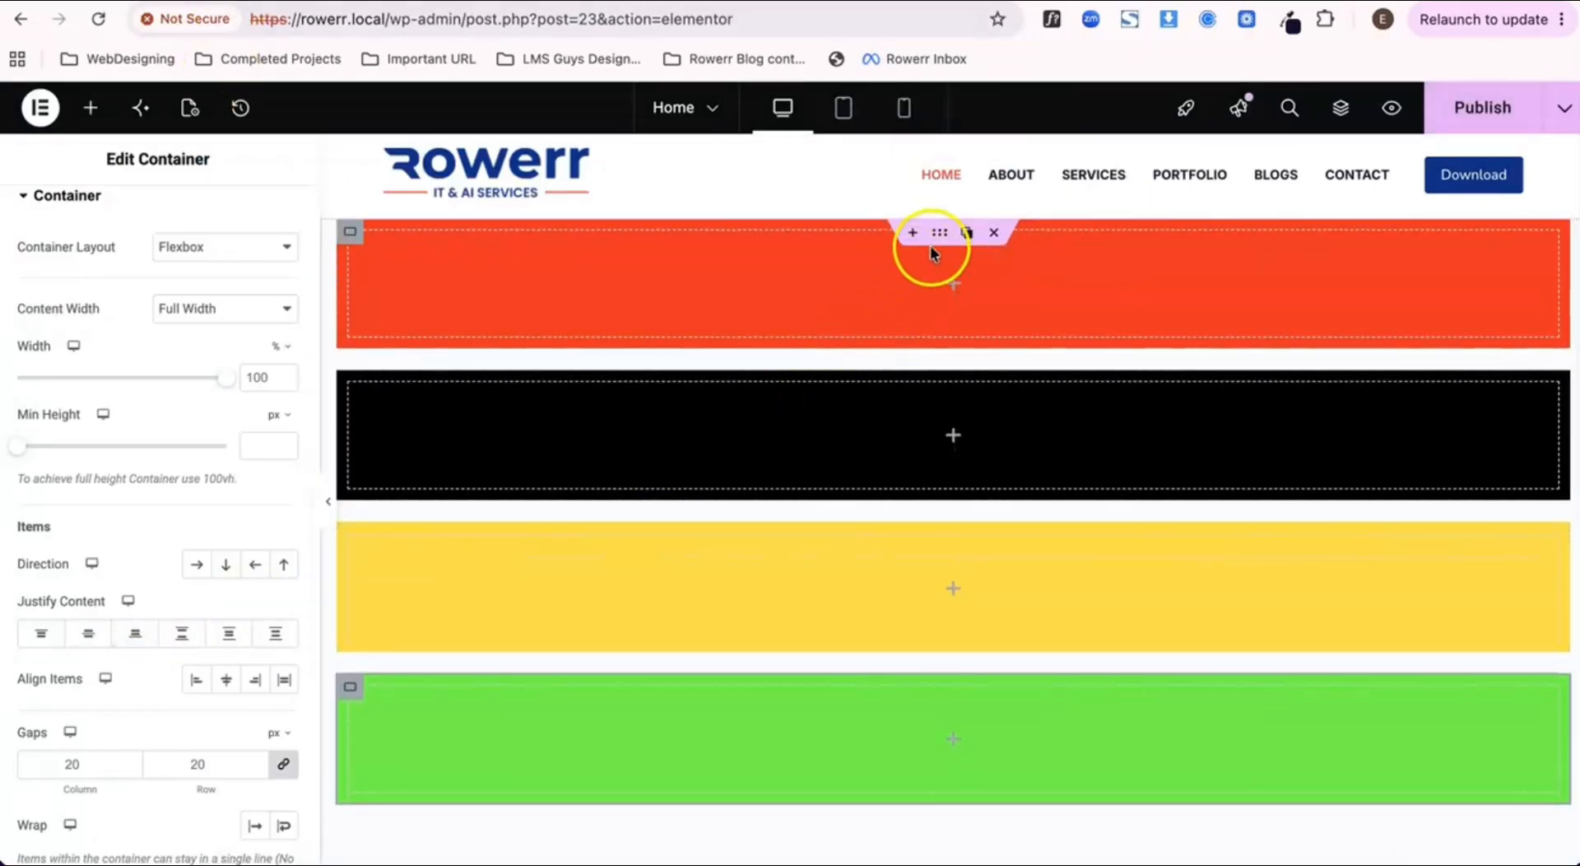
# Step: Set the outer container's Justify Content to Space Between and publish the page
pyautogui.click(942, 236)
pyautogui.scroll(-3, 526, 512)
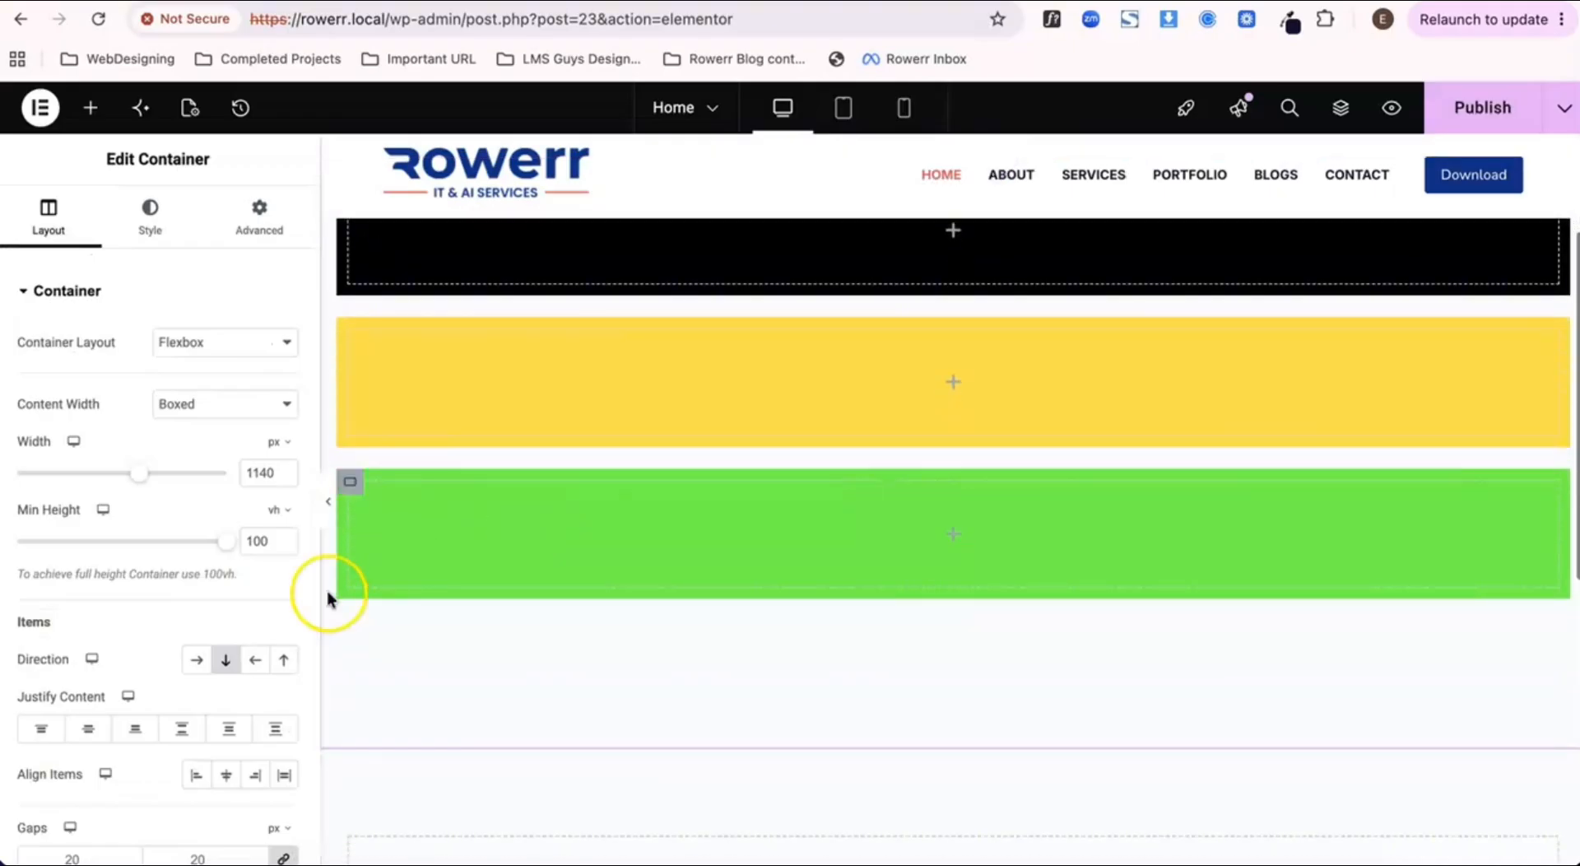
pyautogui.scroll(-3, 230, 617)
pyautogui.click(182, 562)
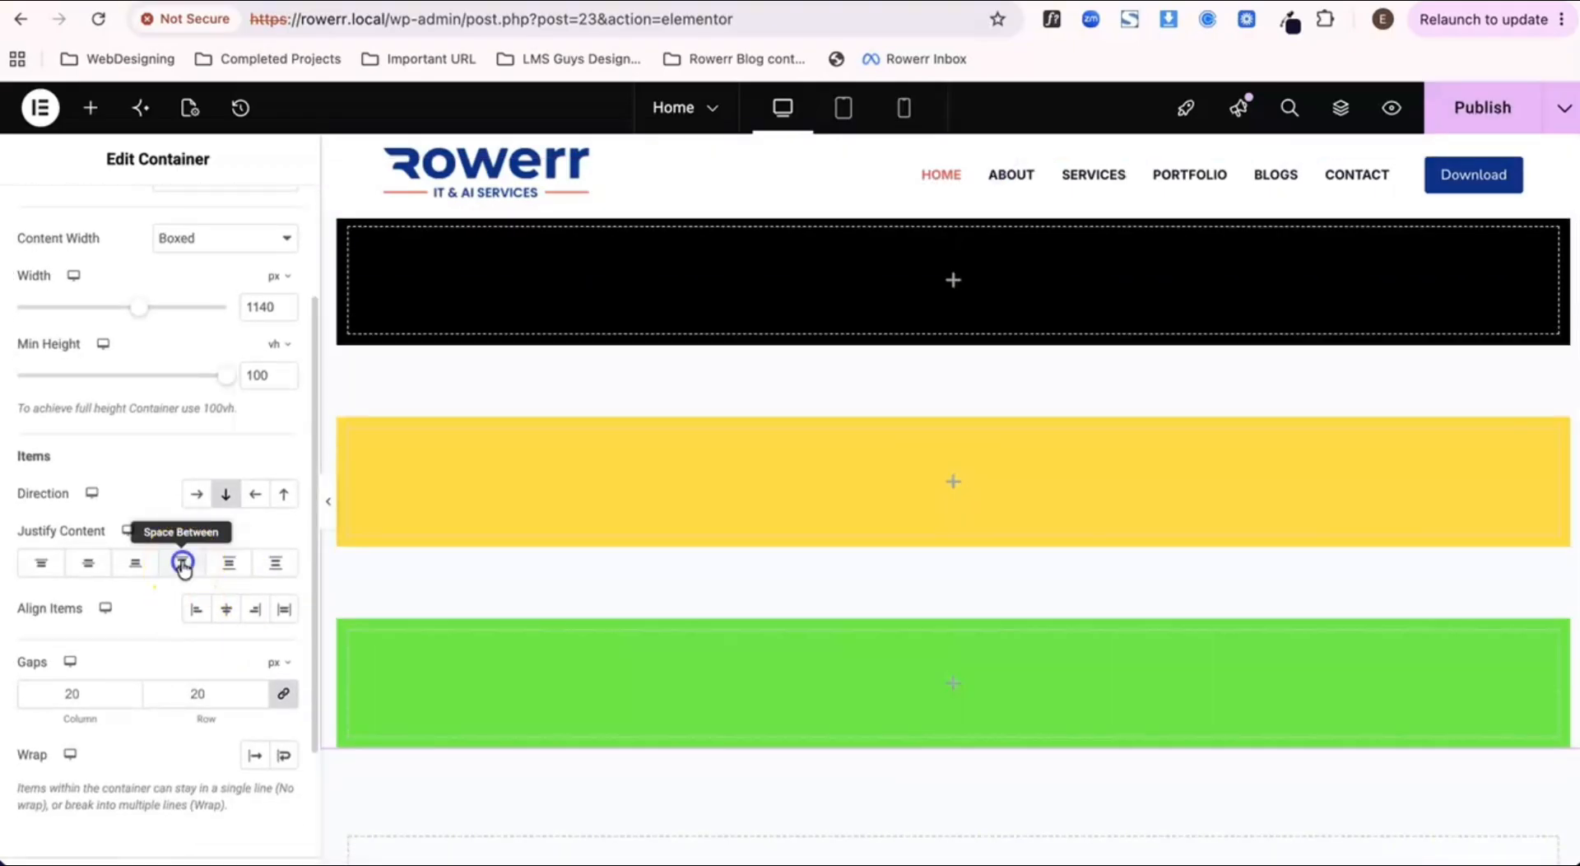
pyautogui.click(1457, 122)
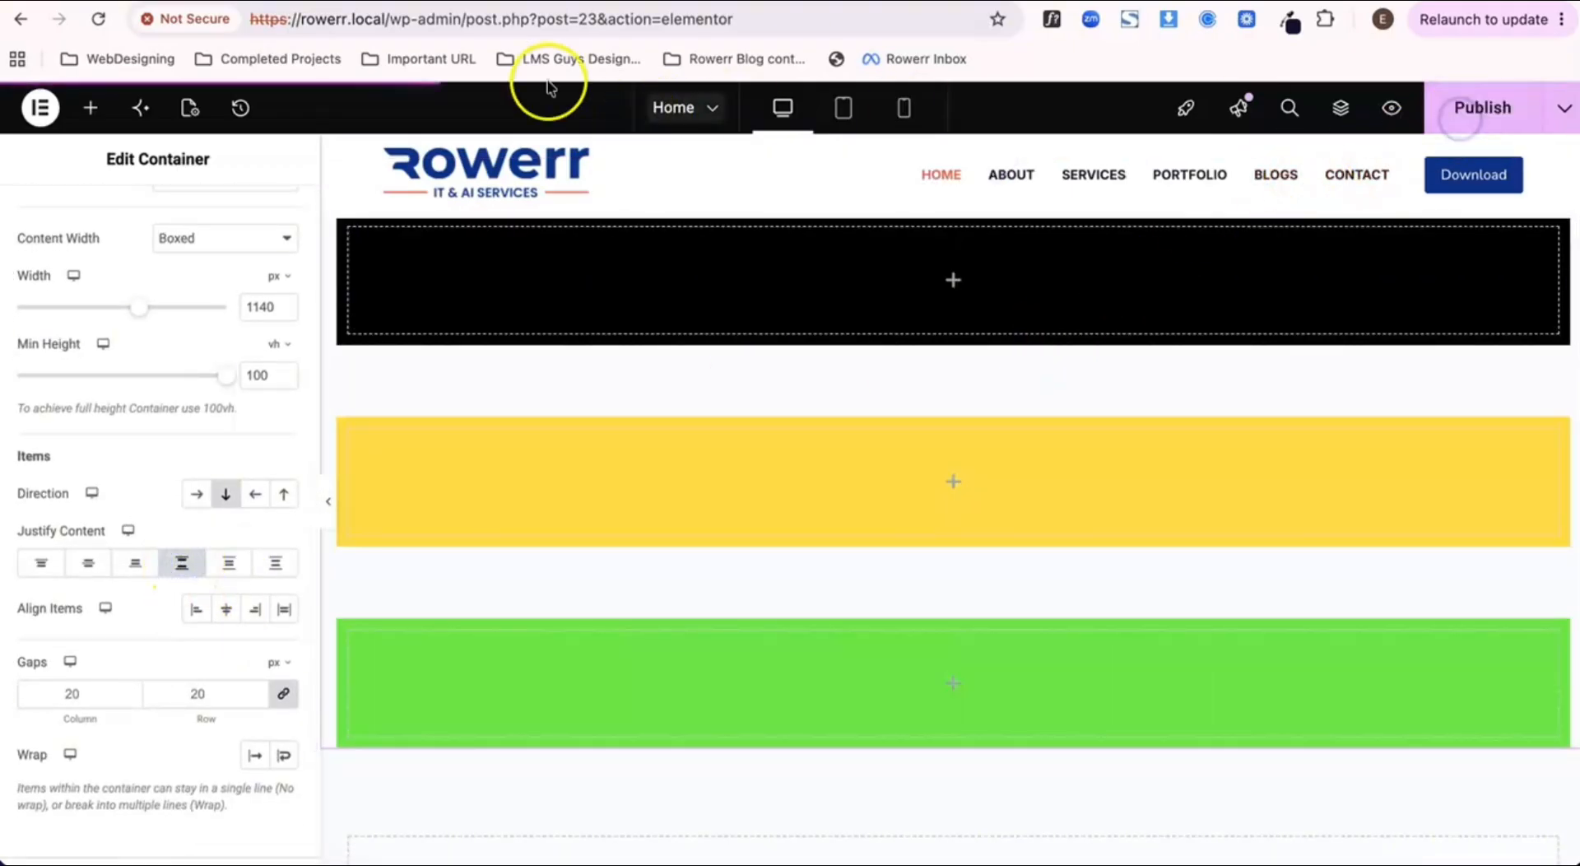
# Step: Examine the page preview for the vertical spacing of the four colored containers down to the footer
pyautogui.click(457, 1)
pyautogui.scroll(-3, 609, 586)
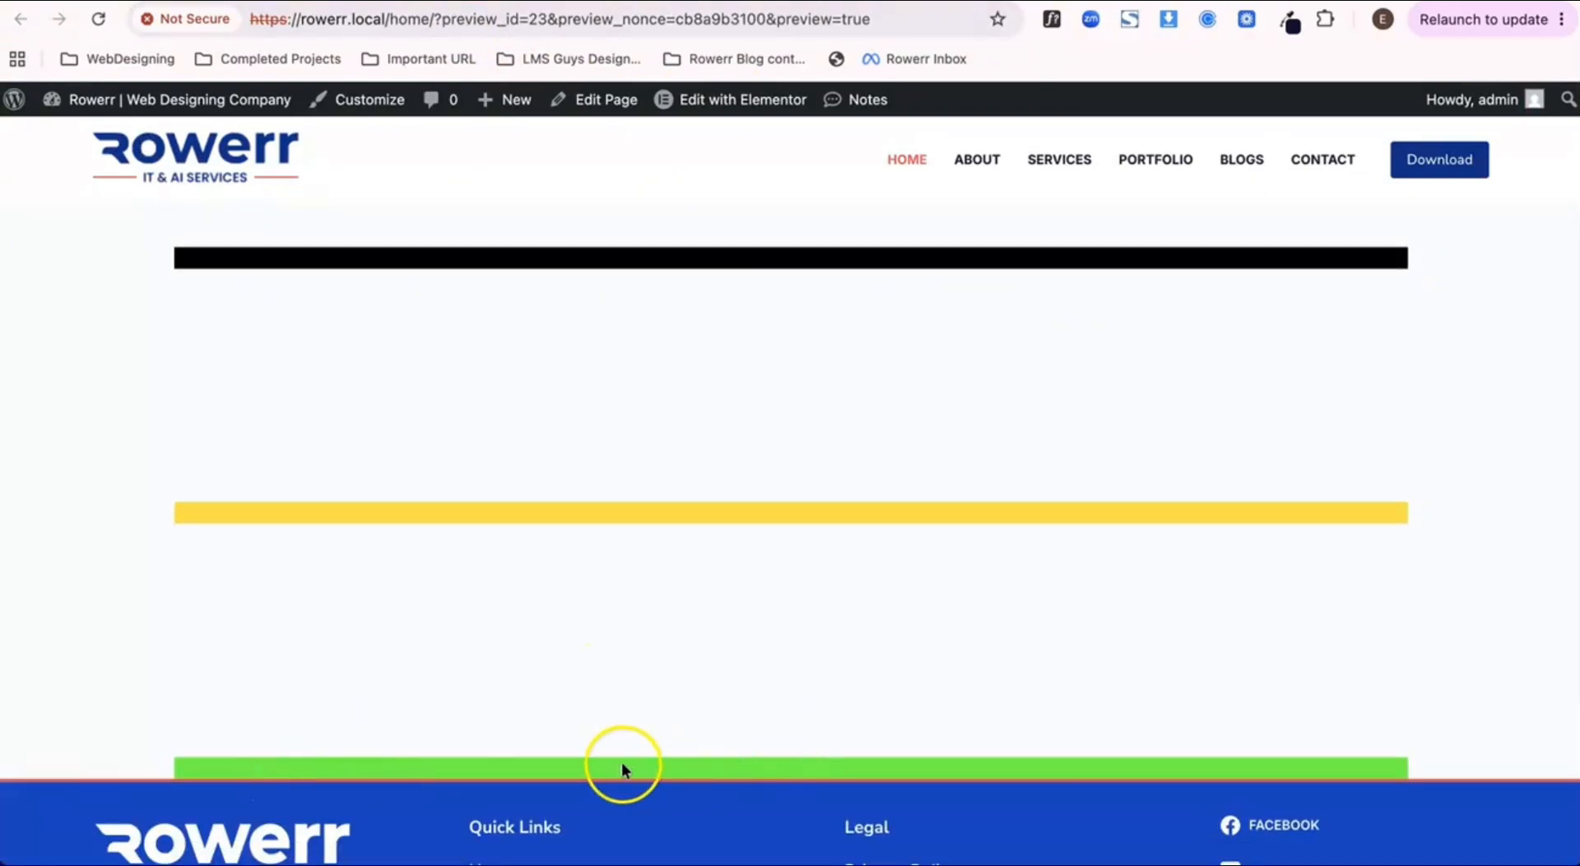
pyautogui.scroll(3, 634, 765)
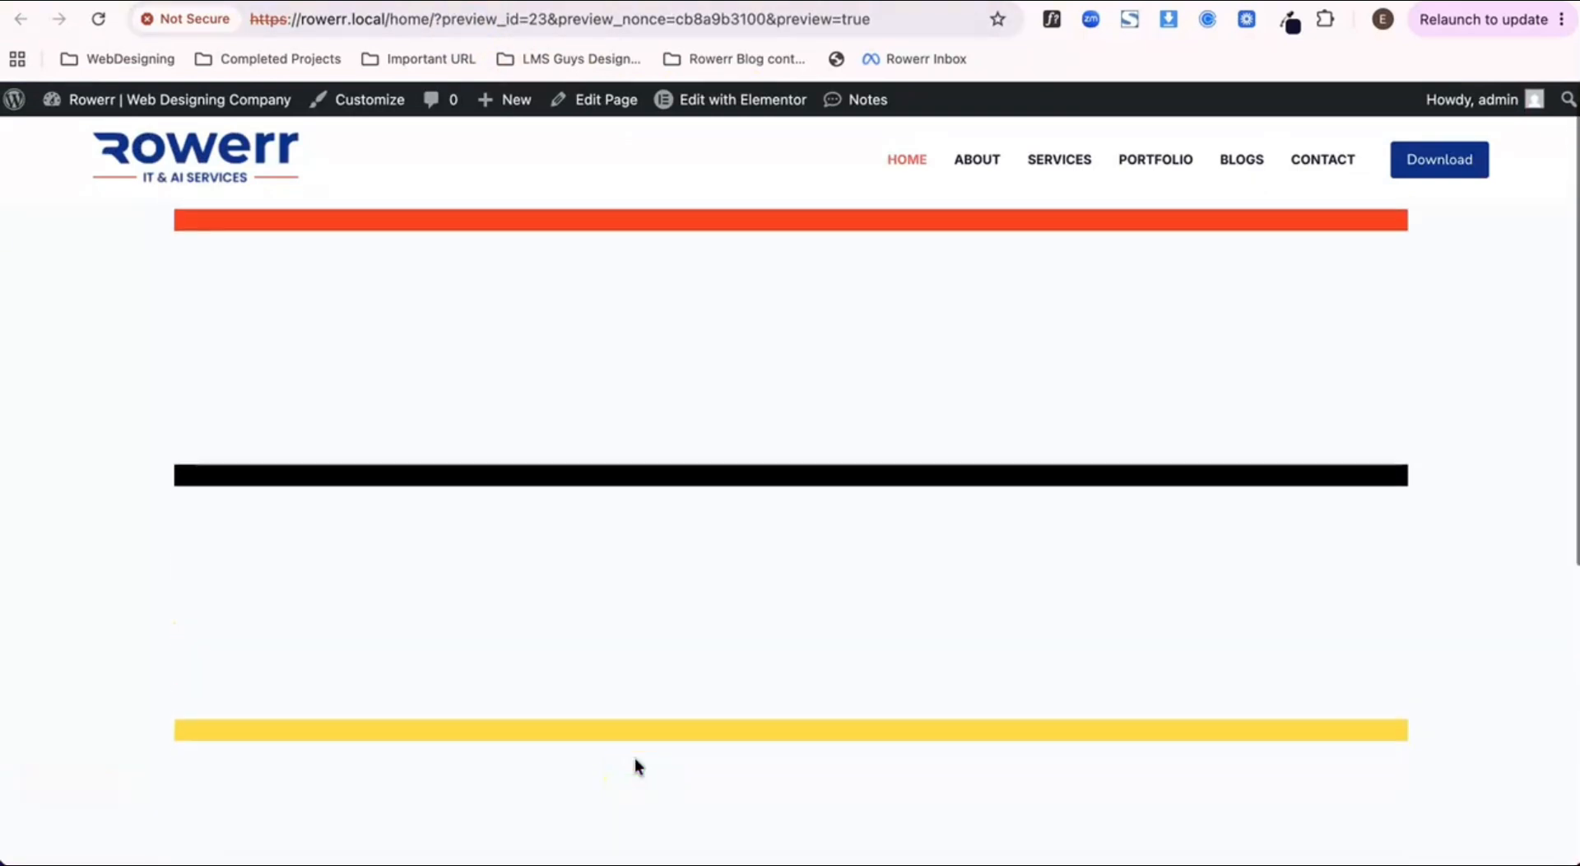
pyautogui.scroll(-2, 638, 495)
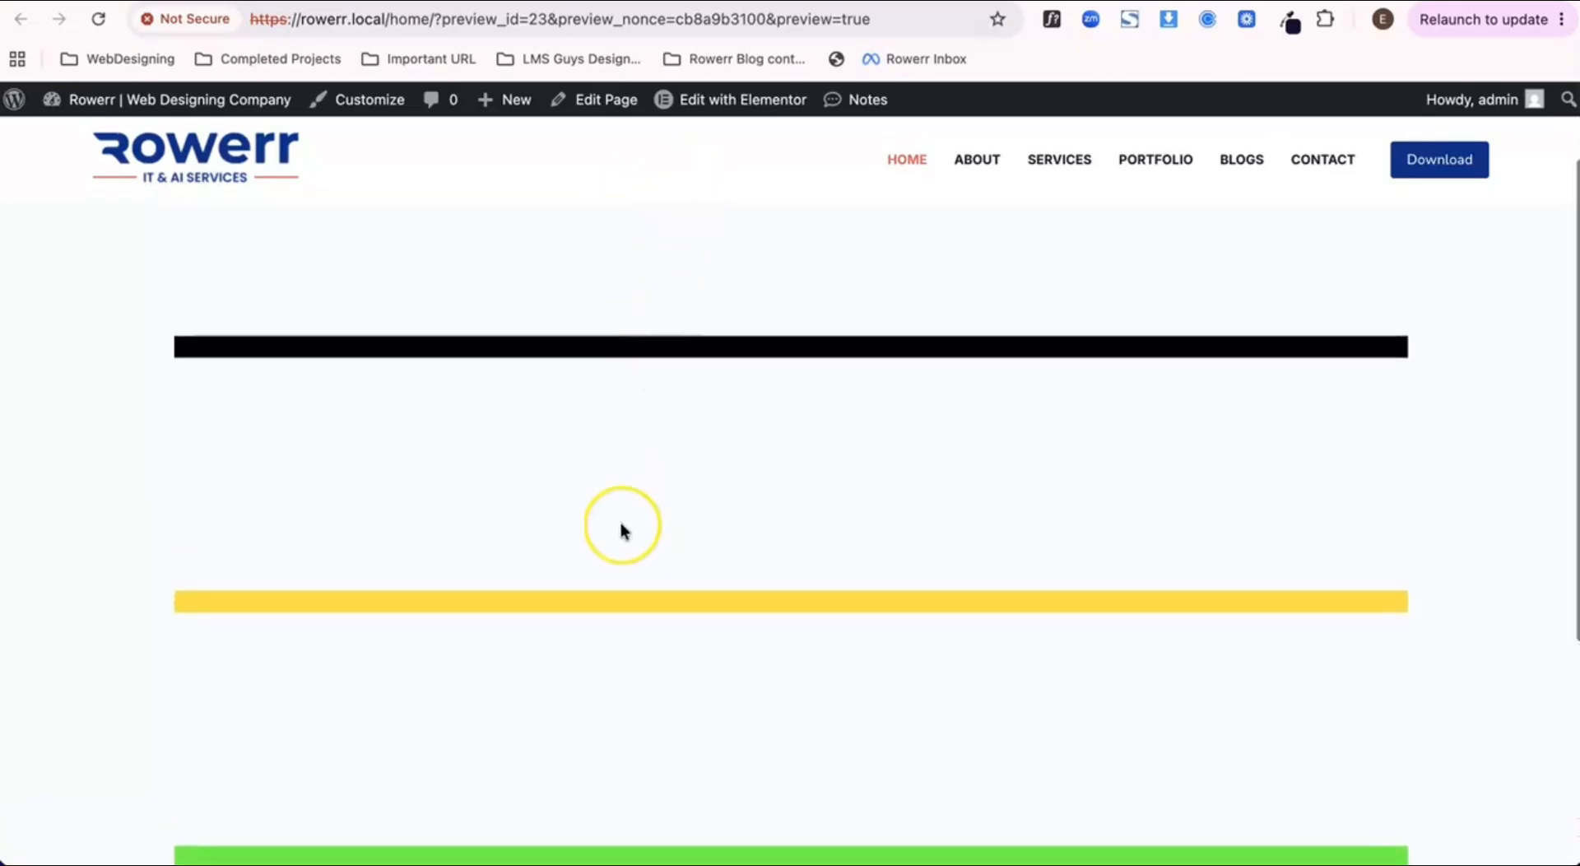
pyautogui.scroll(2, 622, 527)
pyautogui.scroll(1, 619, 517)
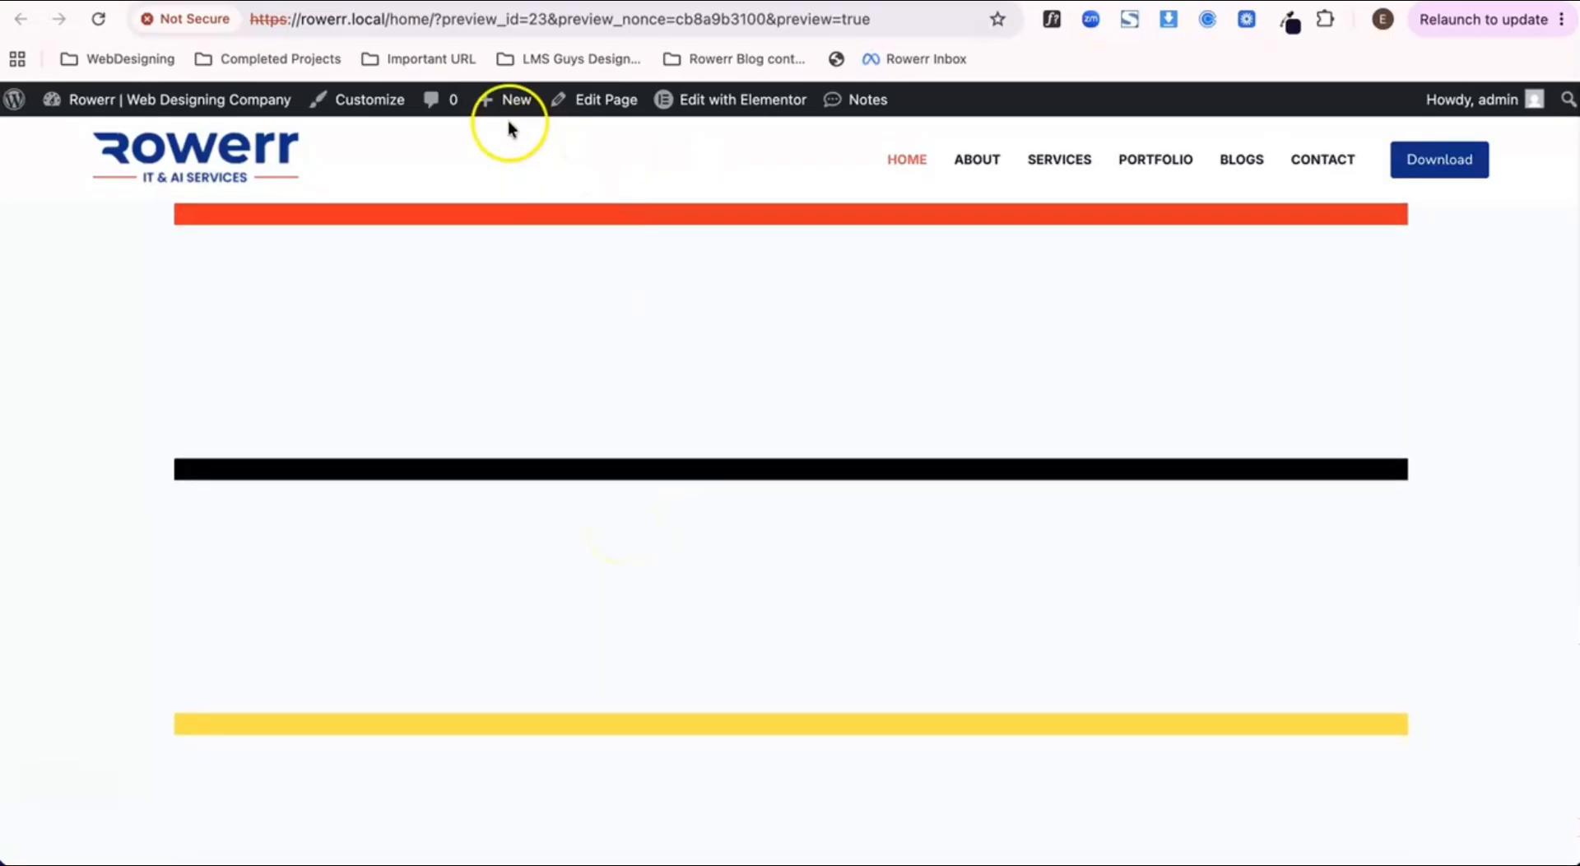
pyautogui.scroll(-2, 689, 318)
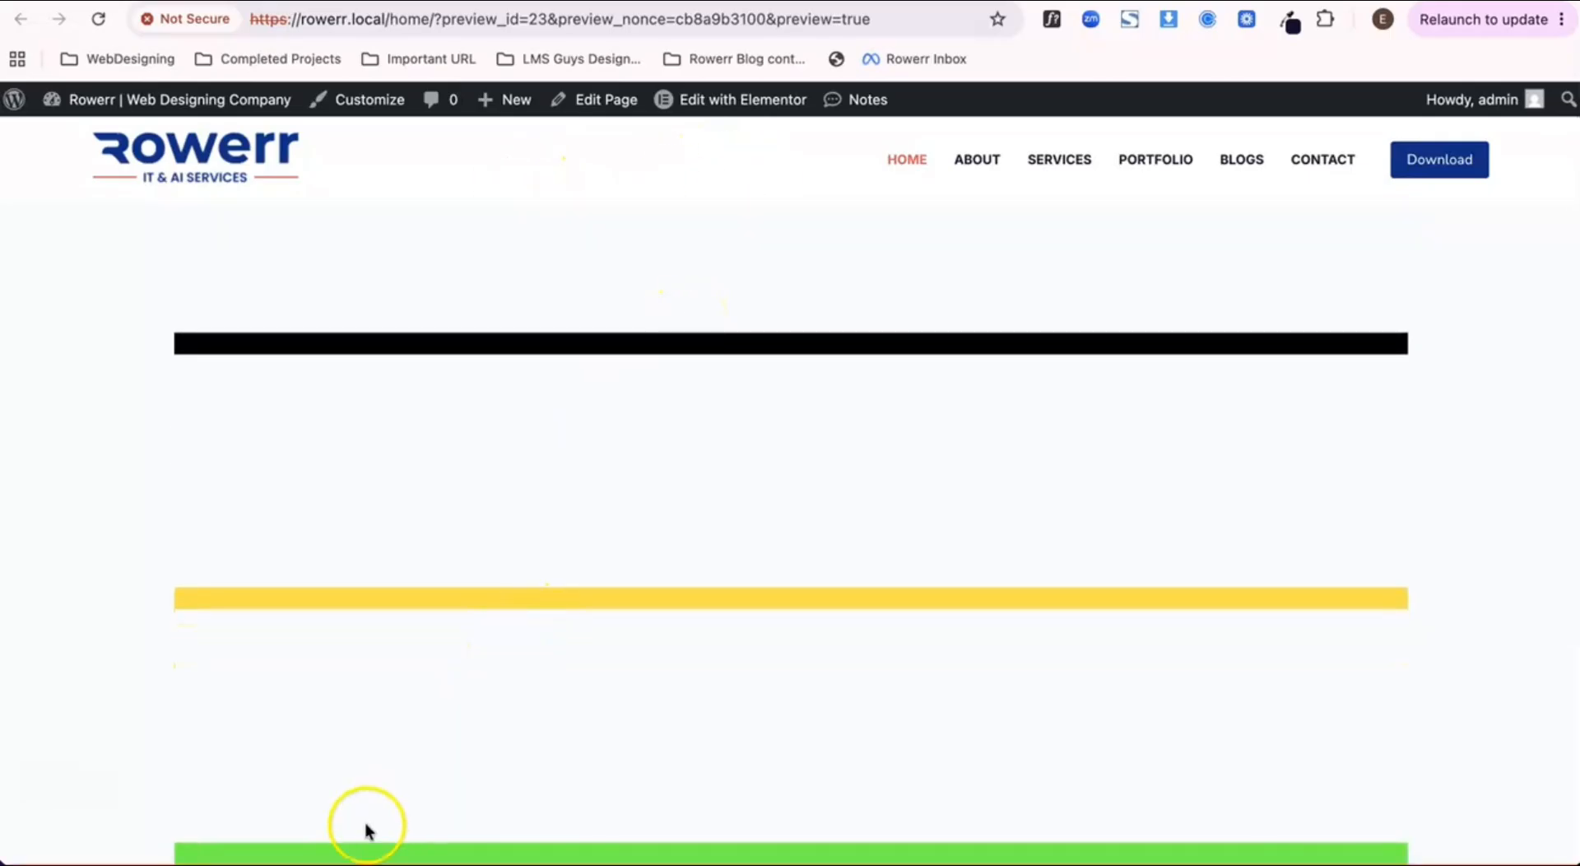
pyautogui.scroll(2, 494, 239)
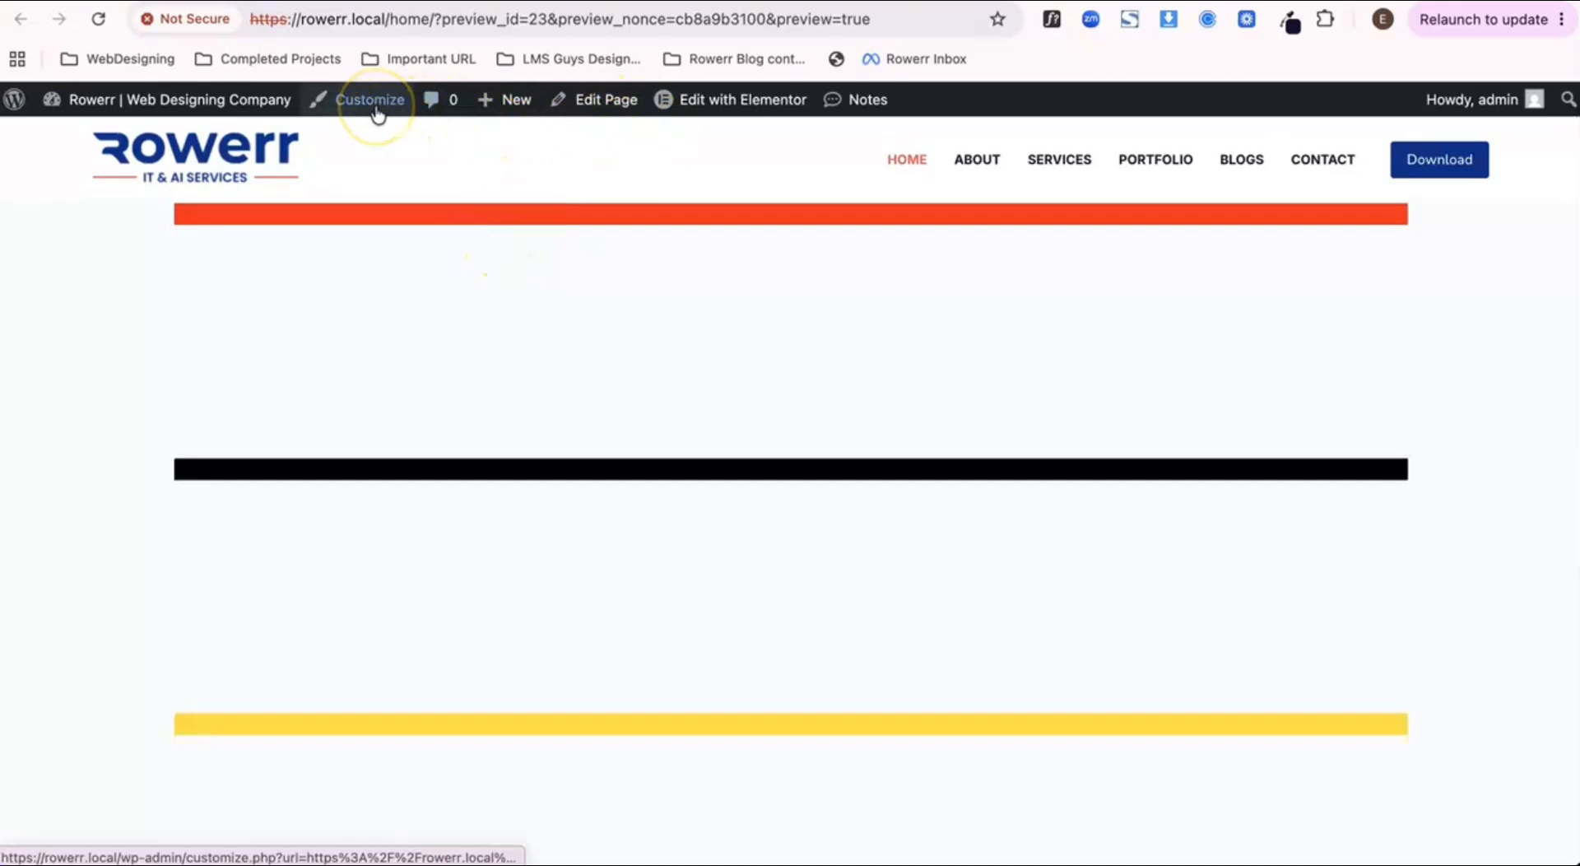
# Step: Turn off the sticky functionality of the site's Global Header in the theme customizer and publish the change
pyautogui.click(375, 106)
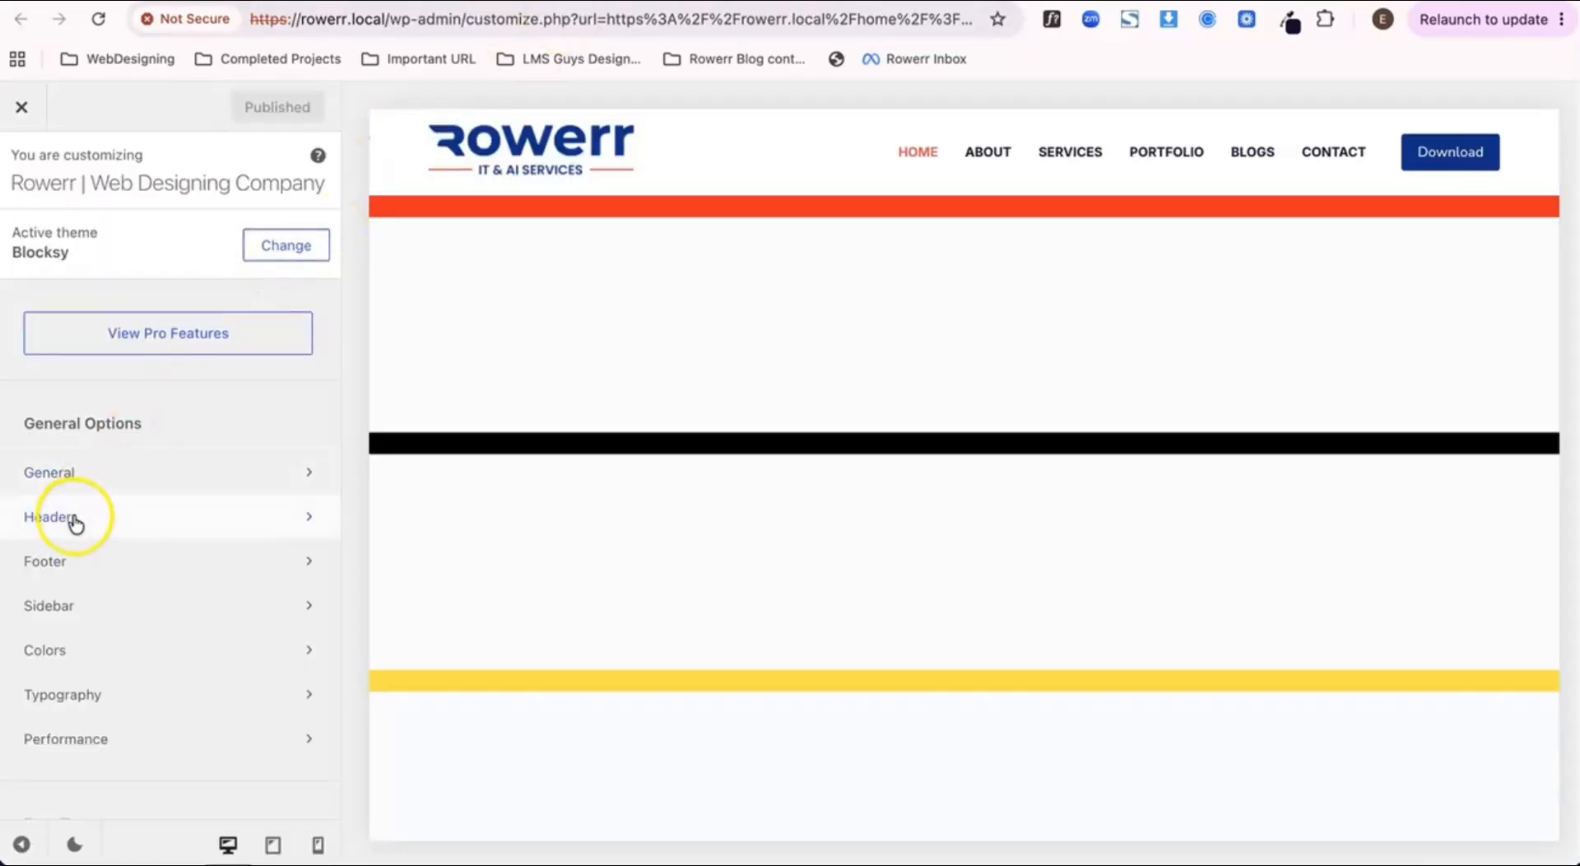
pyautogui.click(75, 520)
pyautogui.click(212, 318)
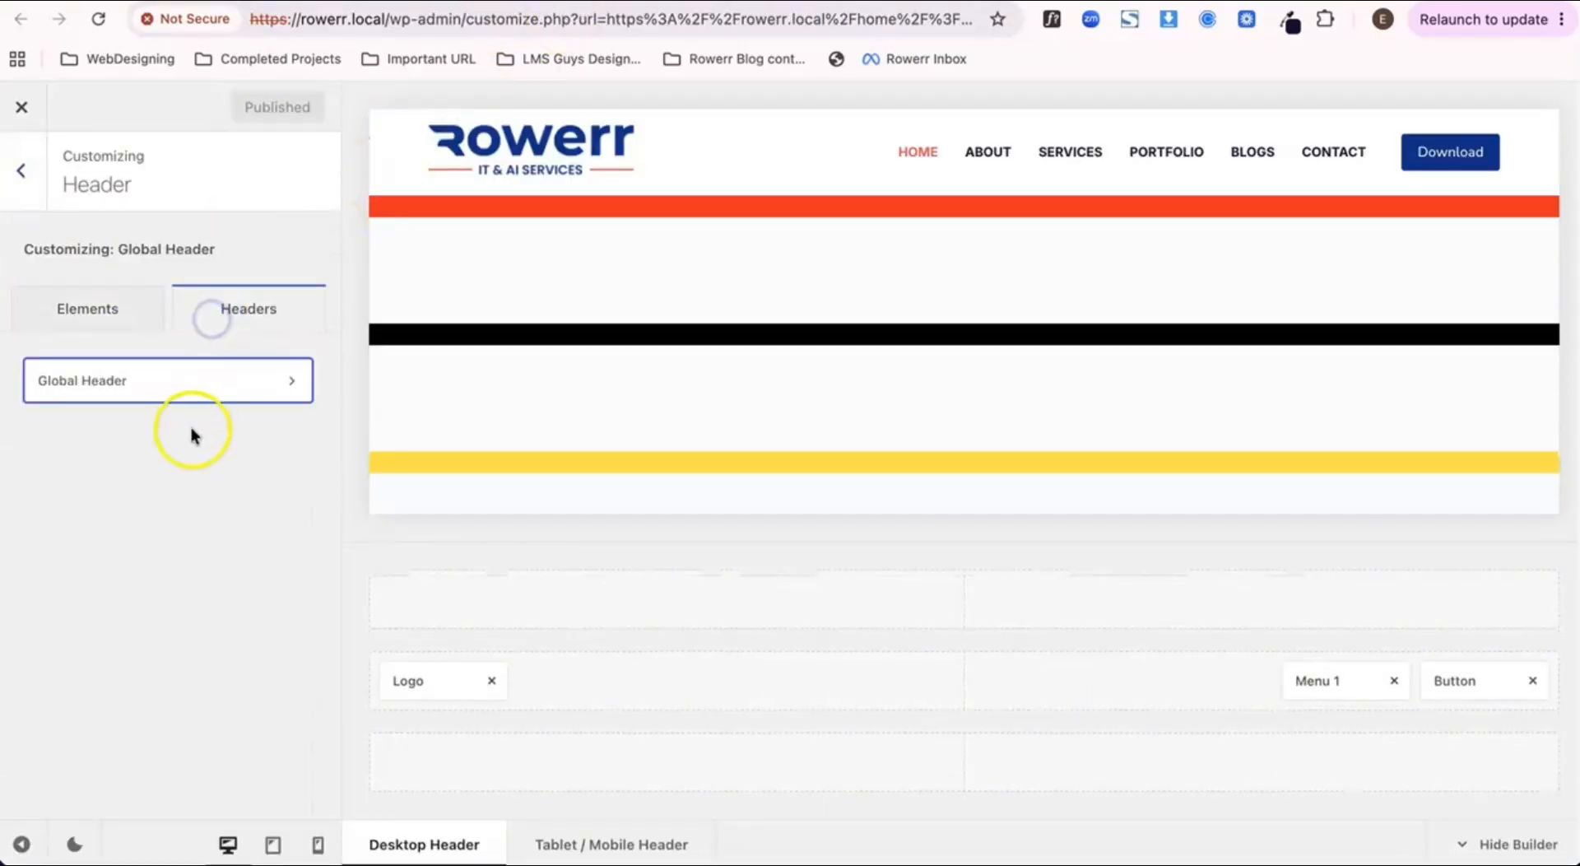
pyautogui.click(181, 390)
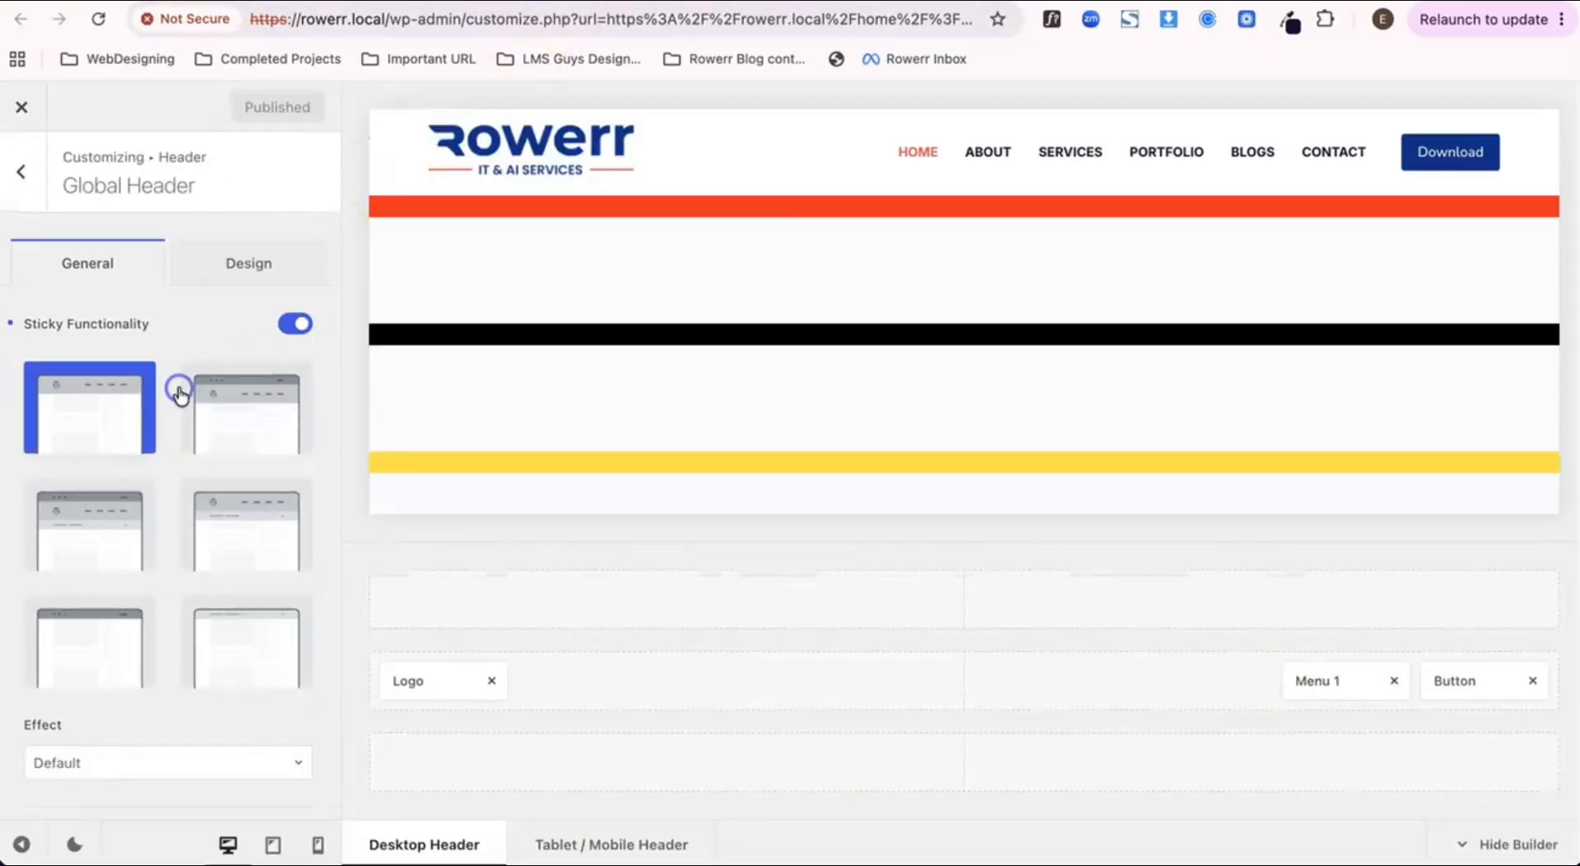
pyautogui.click(288, 326)
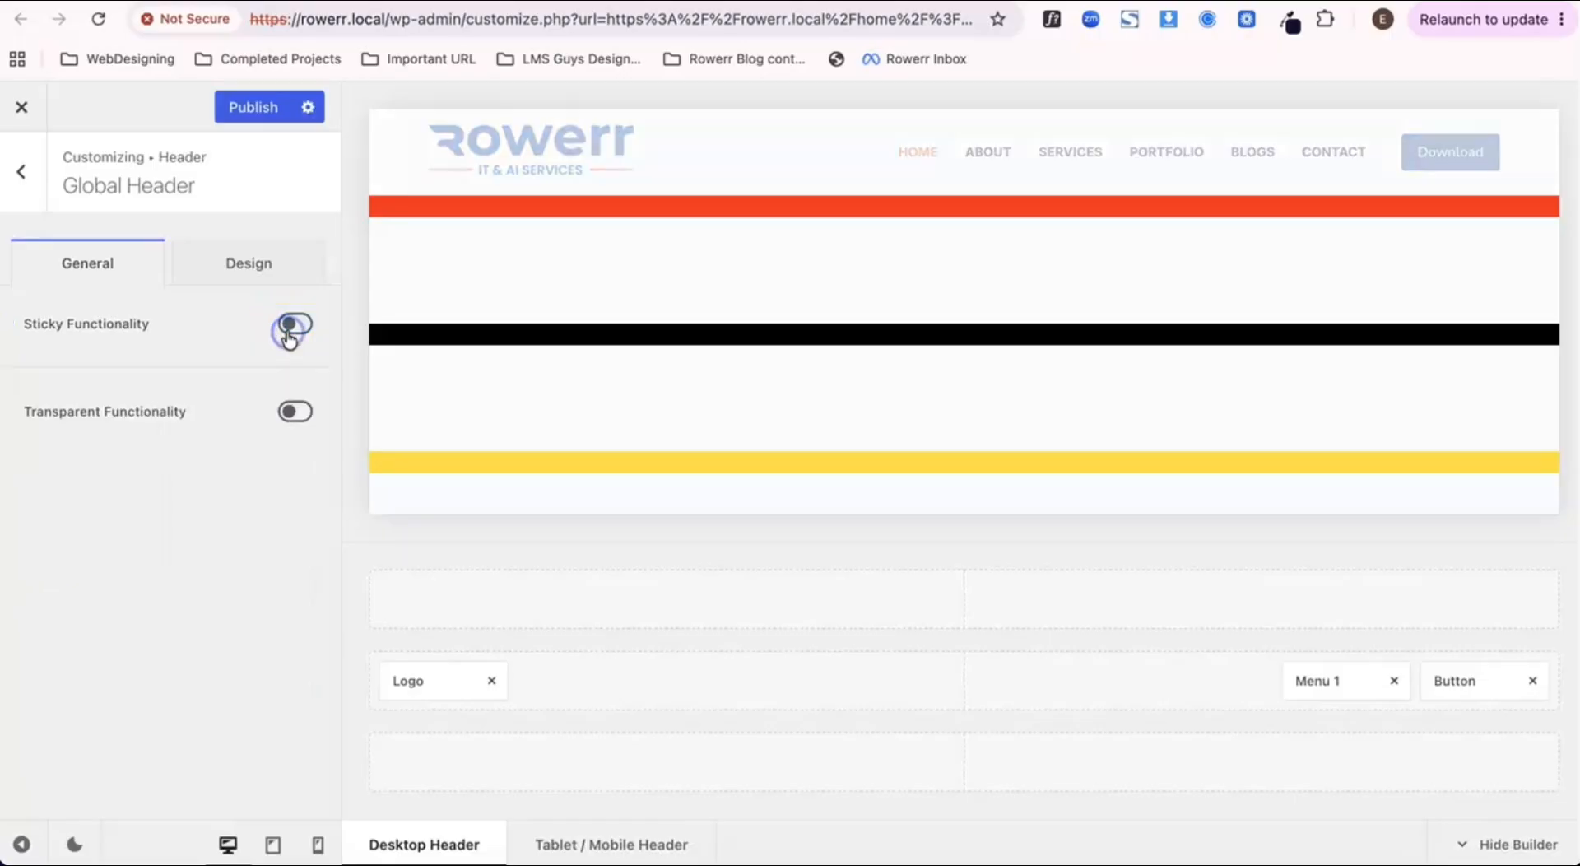
pyautogui.click(262, 105)
# Step: Return to the Home page preview and examine how the header behaves while scrolling past the colored containers
pyautogui.click(362, 1)
pyautogui.moveTo(102, 99)
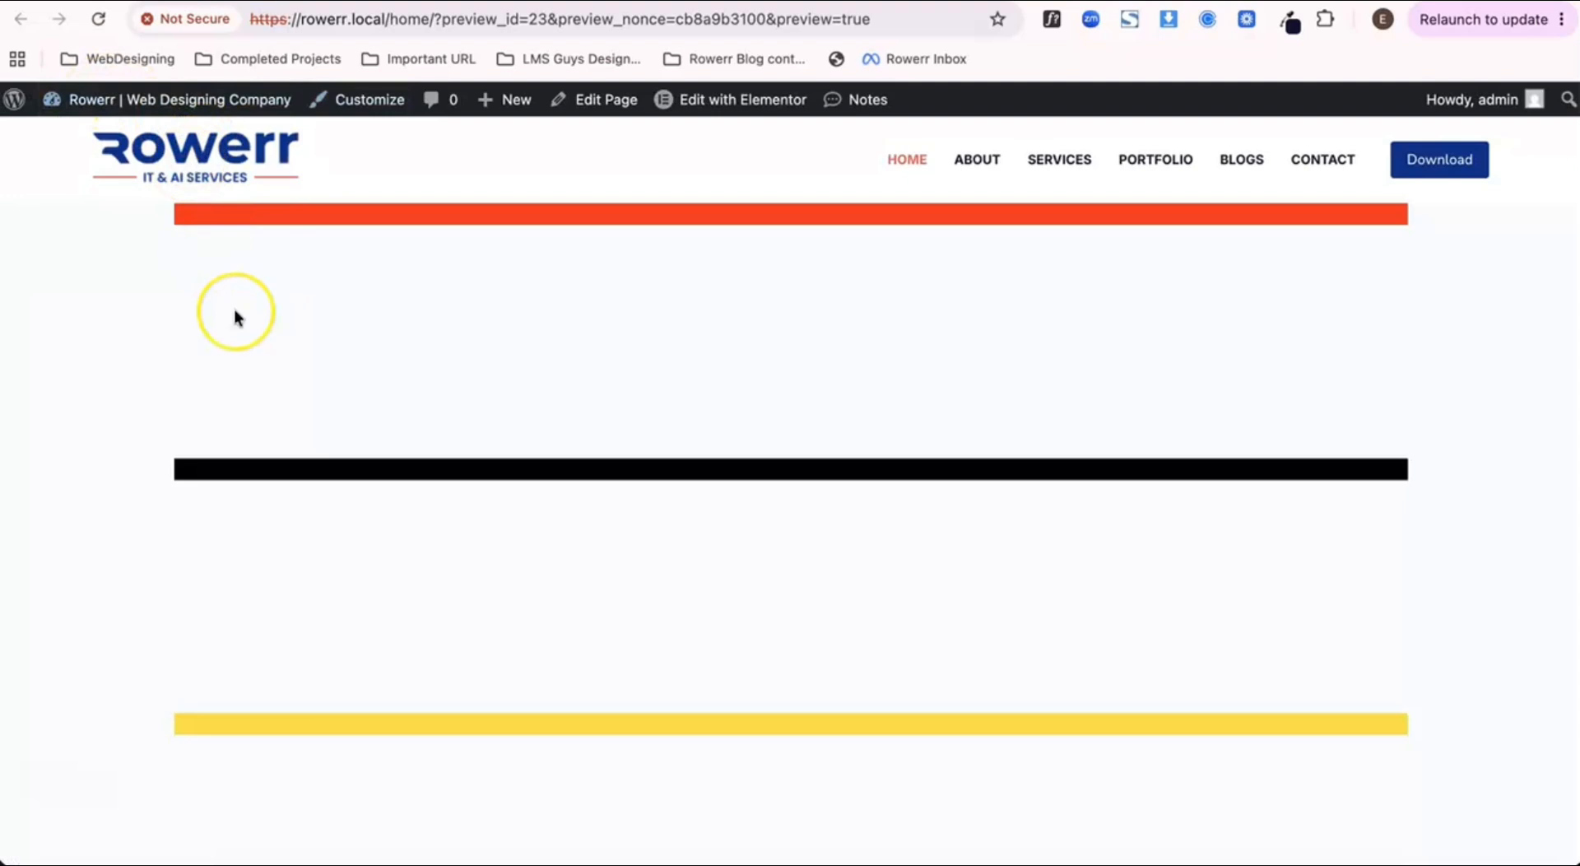
pyautogui.scroll(-2, 234, 308)
pyautogui.scroll(-1, 234, 308)
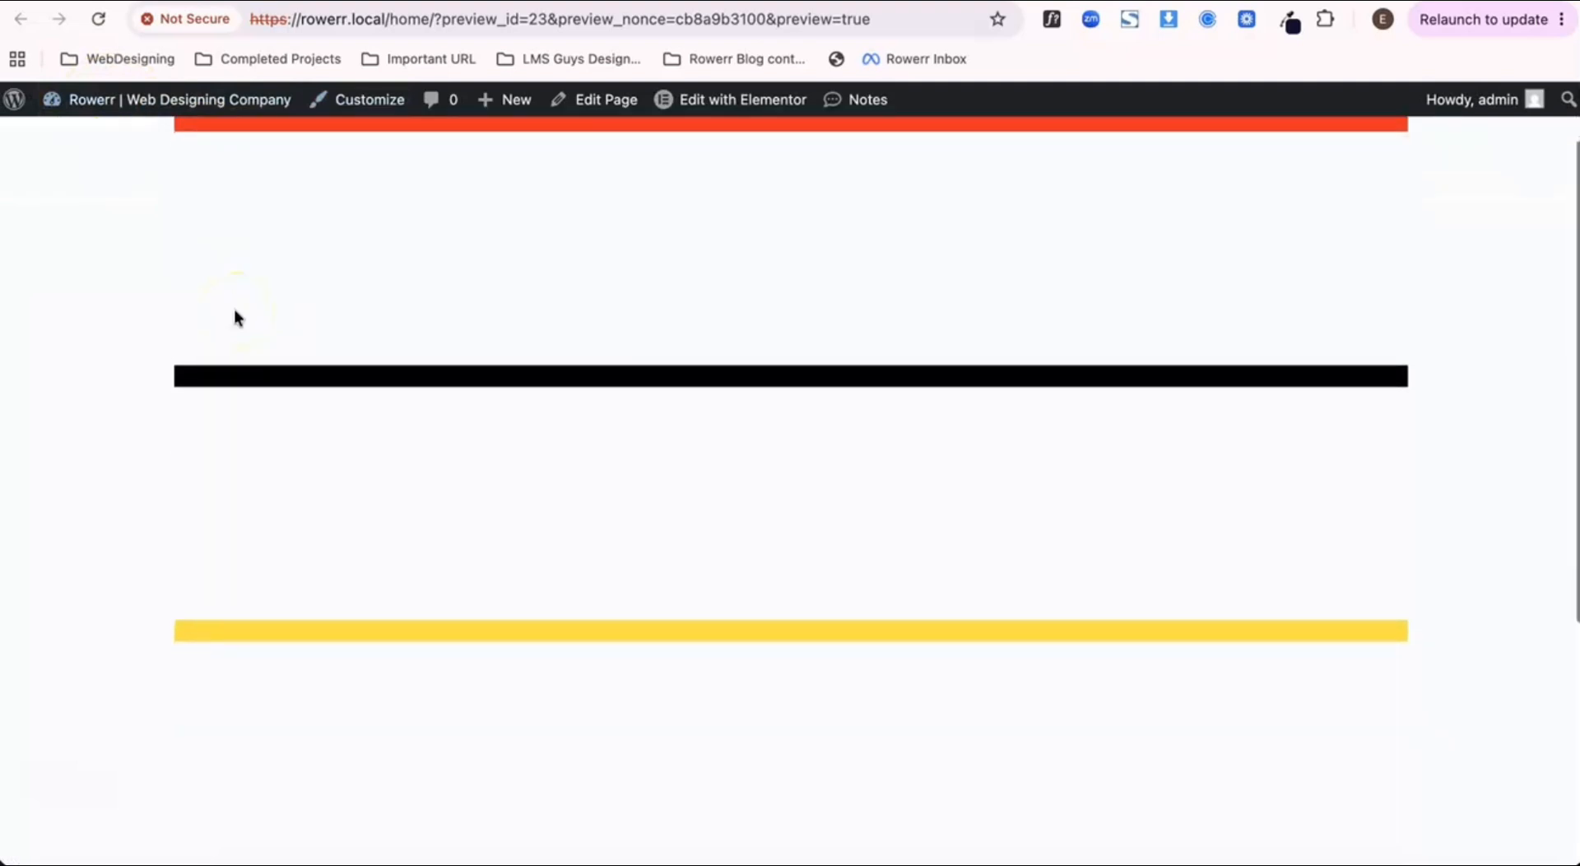
pyautogui.scroll(1, 235, 311)
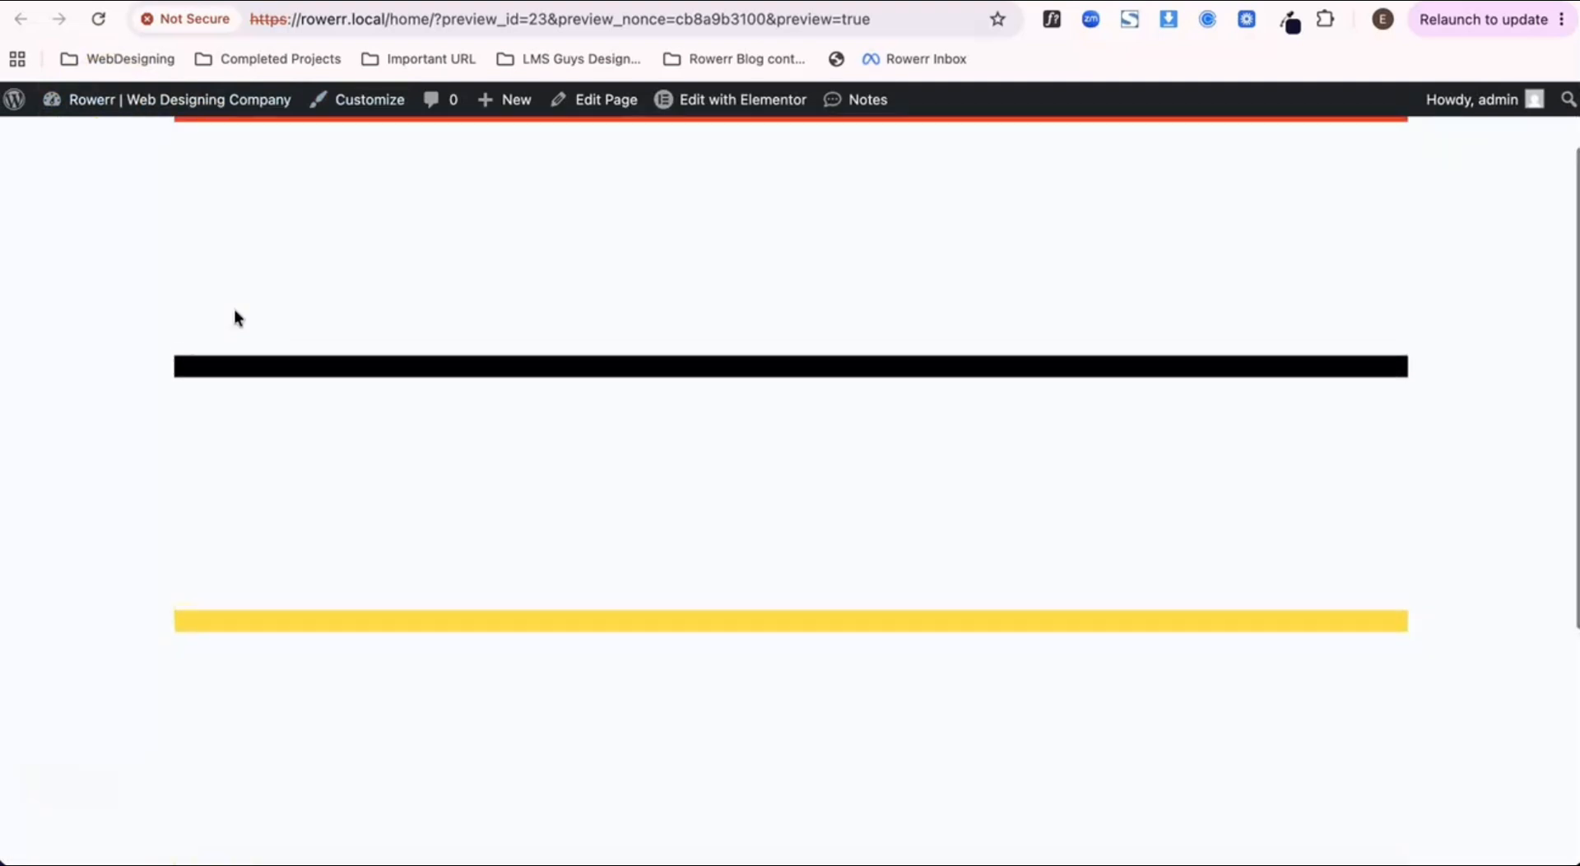
pyautogui.scroll(-1, 234, 311)
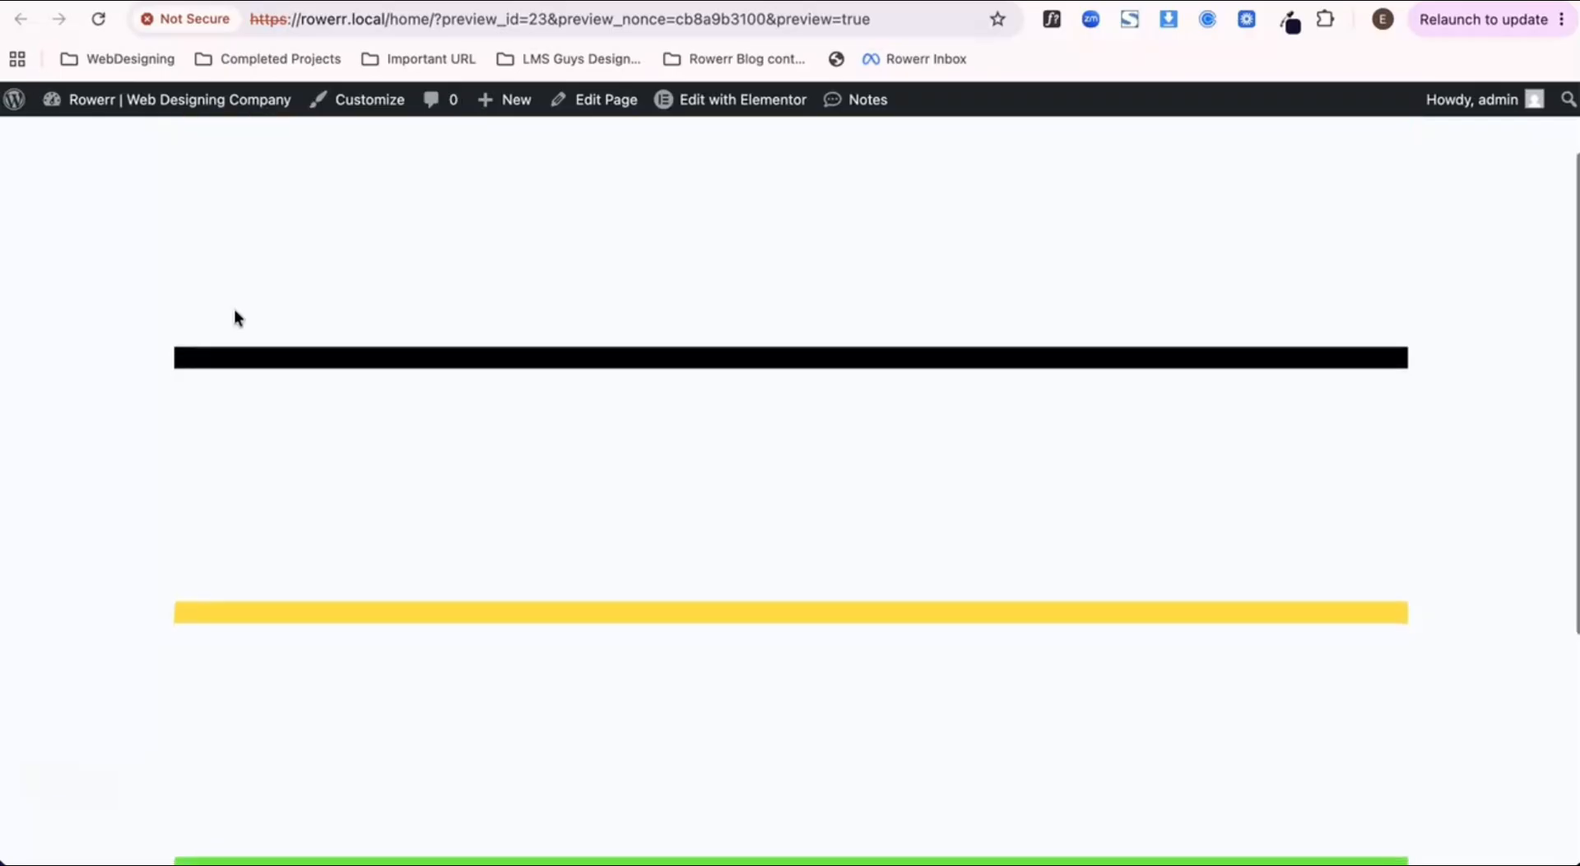
pyautogui.scroll(1, 234, 311)
pyautogui.scroll(1, 234, 311)
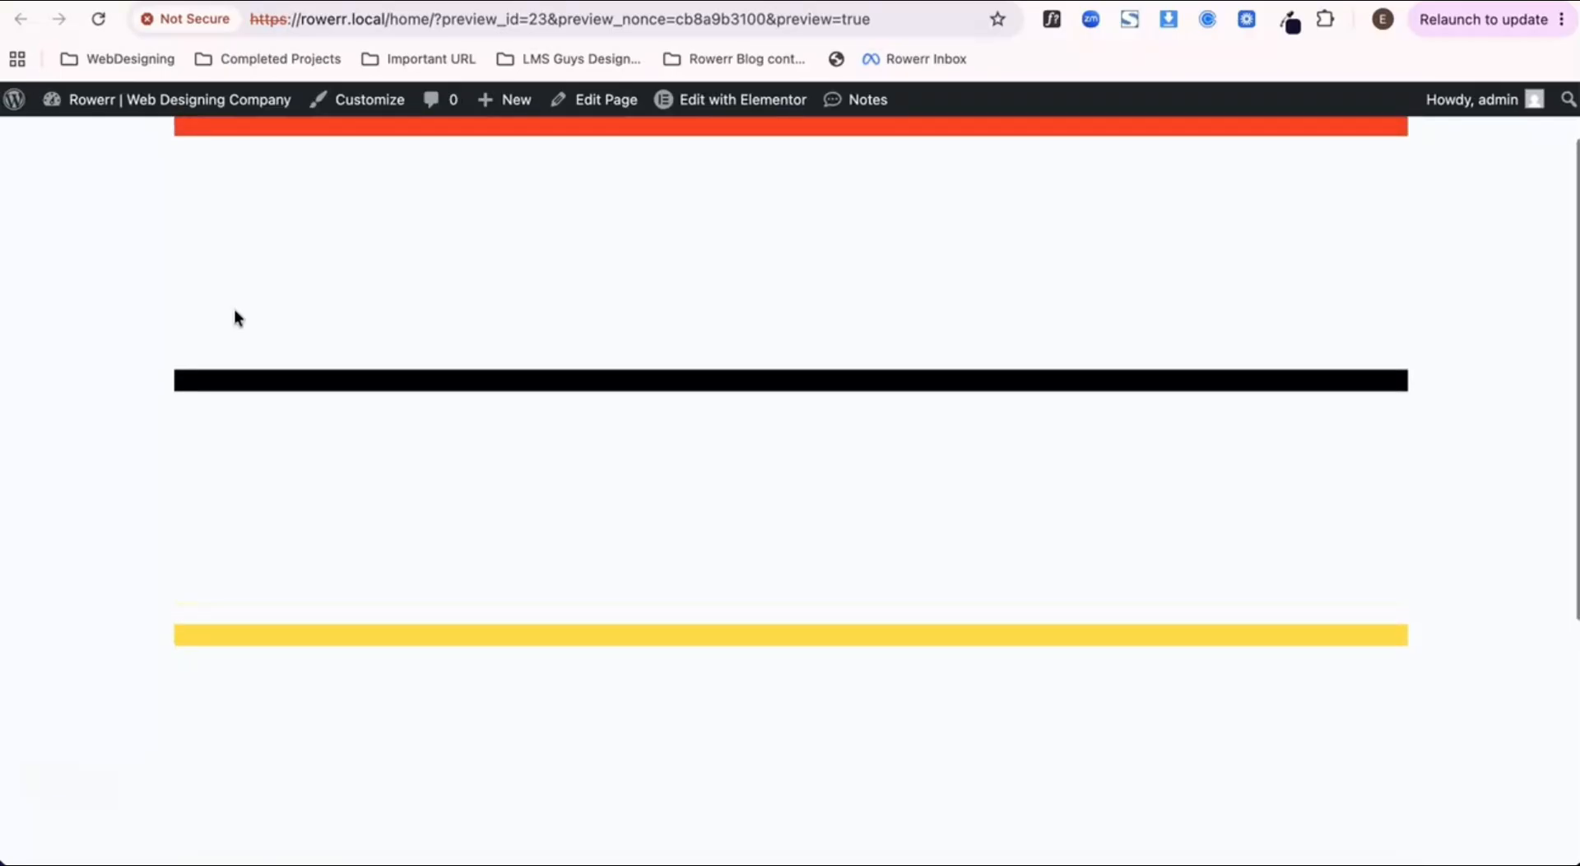
pyautogui.scroll(-1, 234, 311)
pyautogui.click(234, 311)
pyautogui.rightClick(235, 311)
pyautogui.click(234, 311)
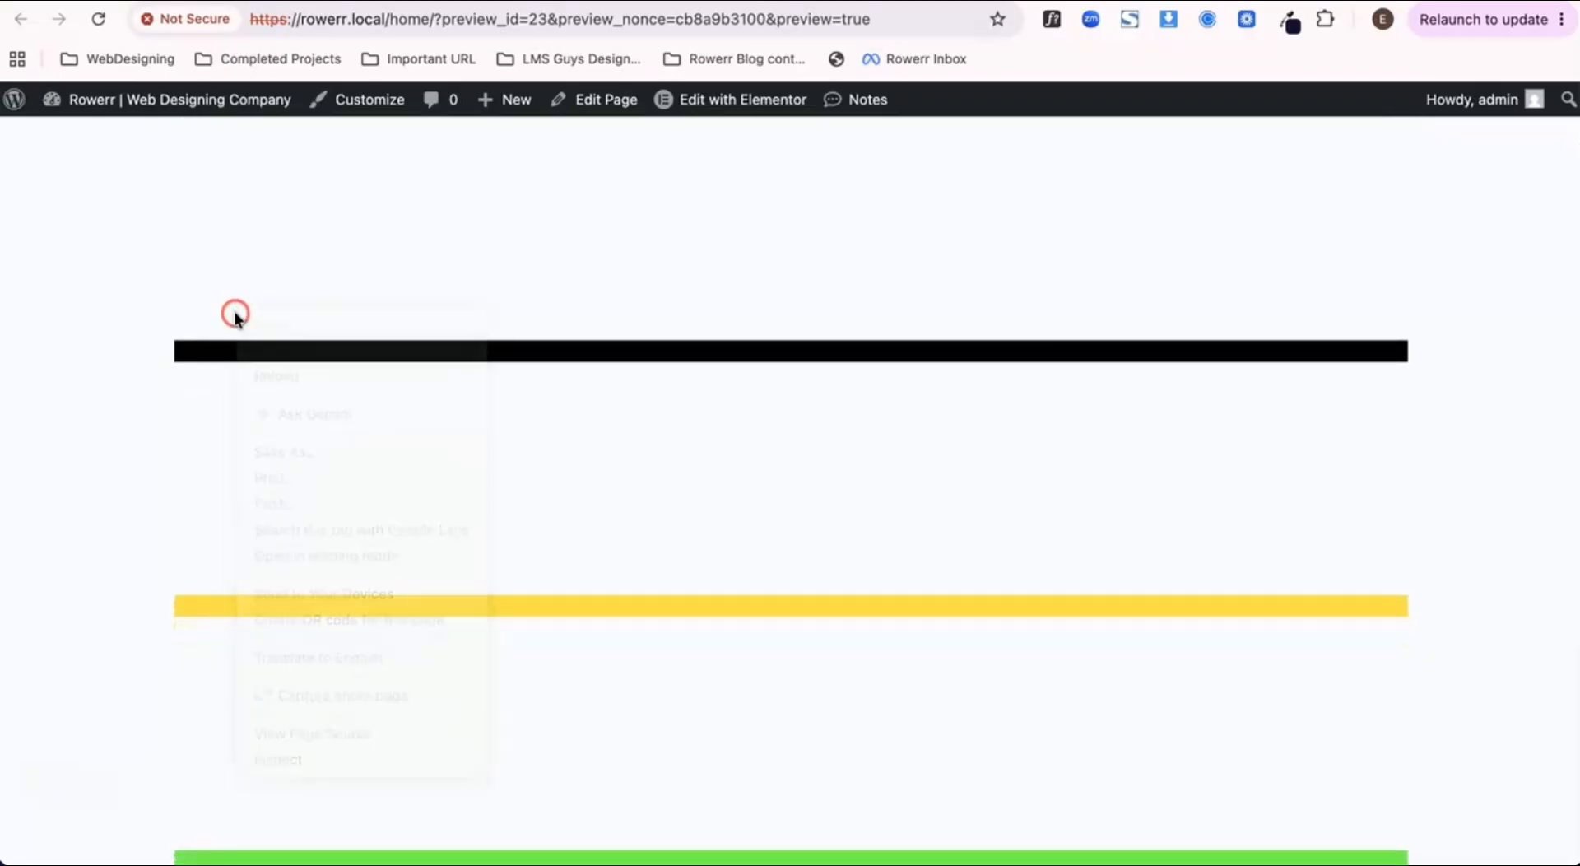
pyautogui.scroll(1, 344, 306)
pyautogui.scroll(-1, 343, 303)
pyautogui.scroll(1, 343, 303)
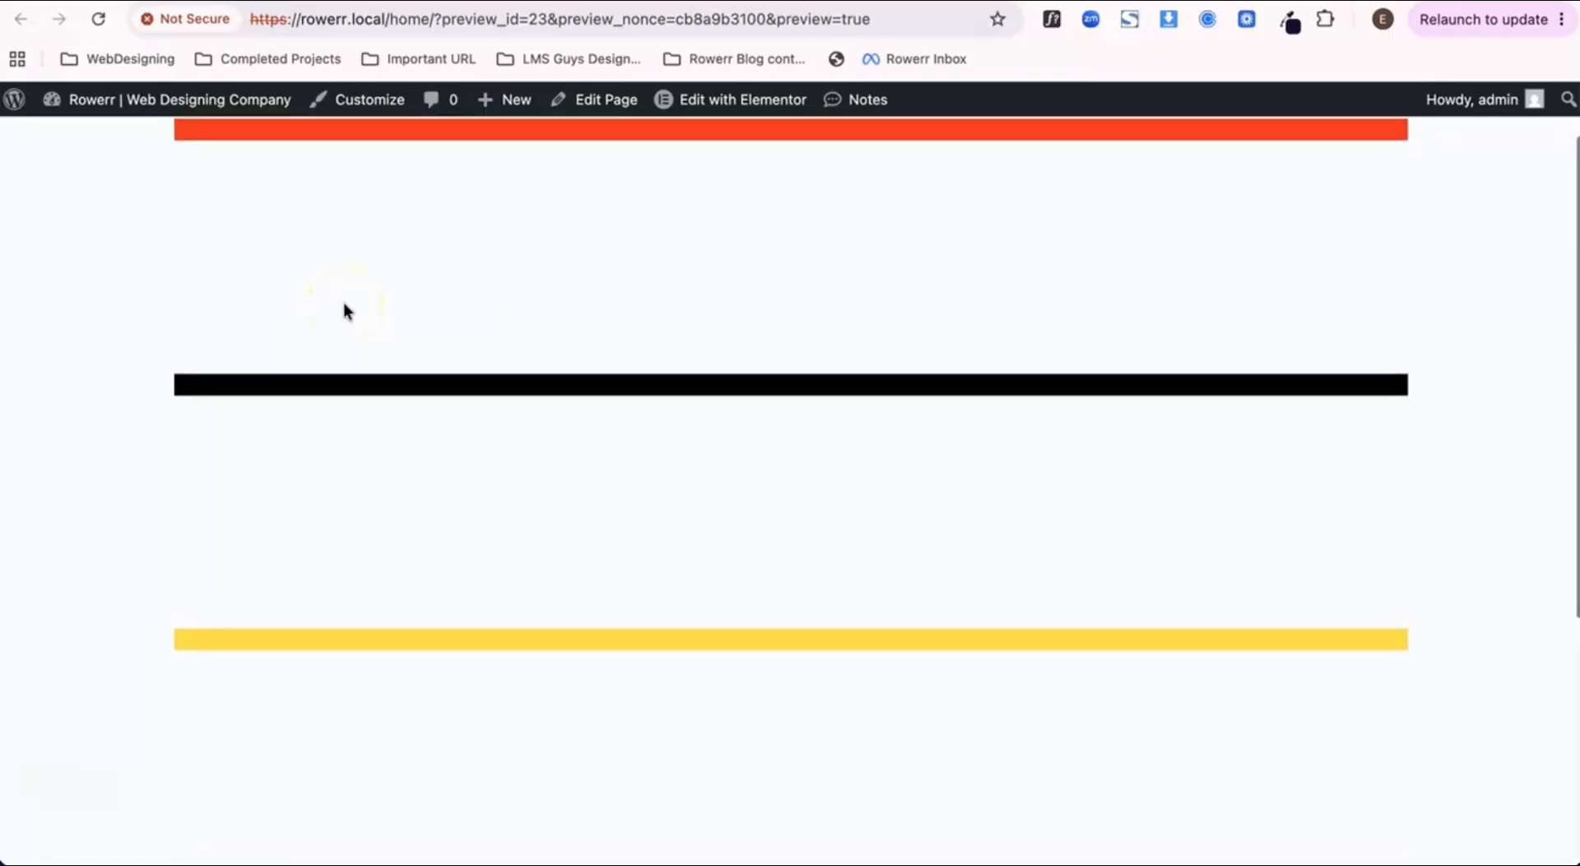
pyautogui.scroll(-1, 343, 302)
pyautogui.scroll(3, 343, 302)
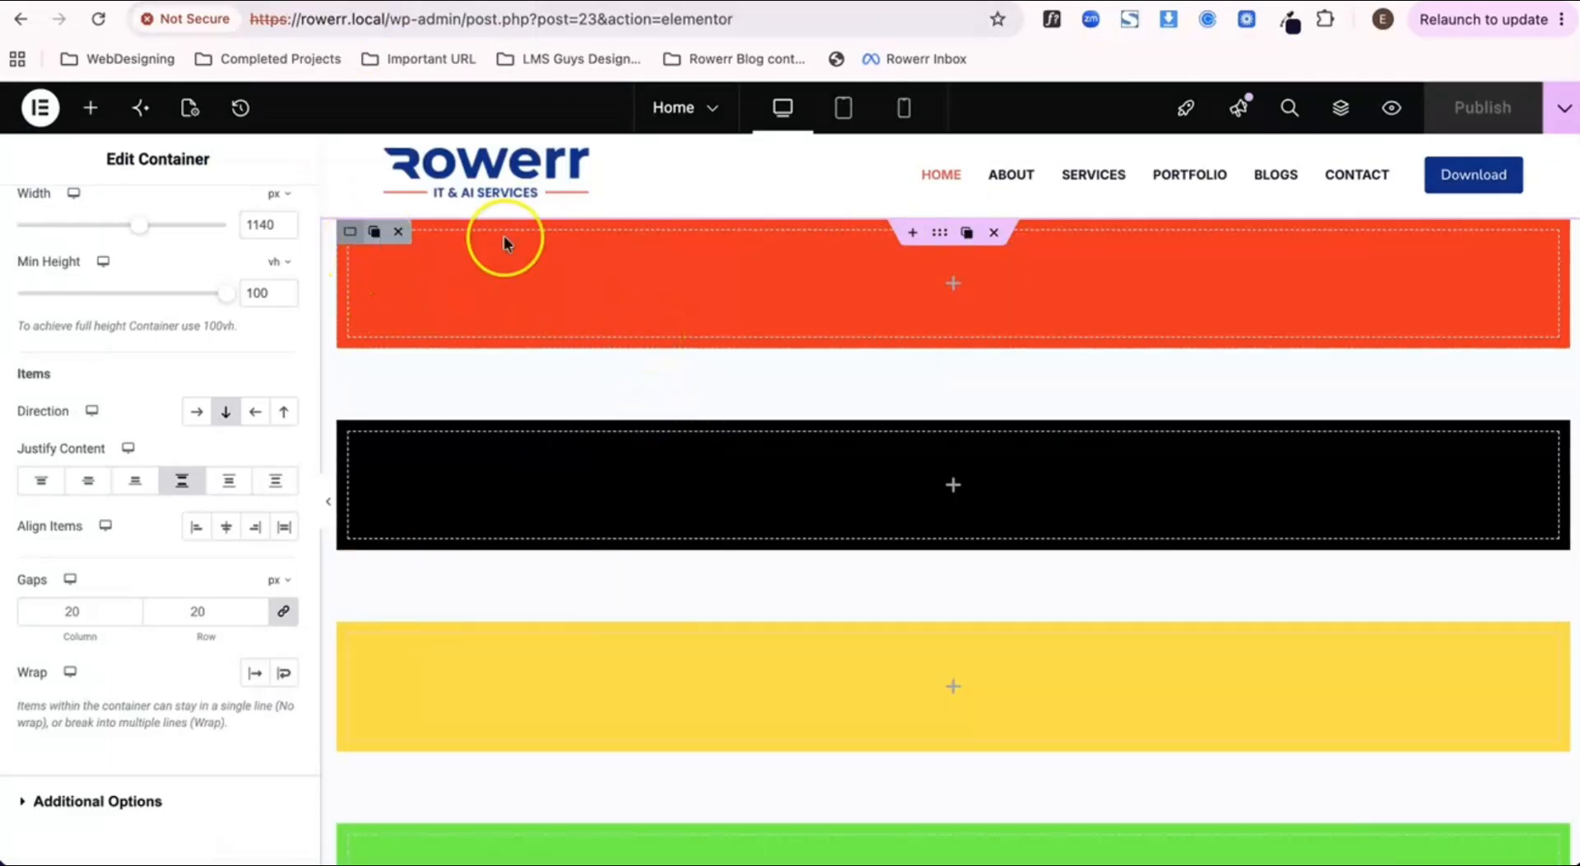
# Step: Reload the Home page in the Elementor editor and examine the header and colored containers on the canvas
pyautogui.click(608, 288)
pyautogui.click(355, 239)
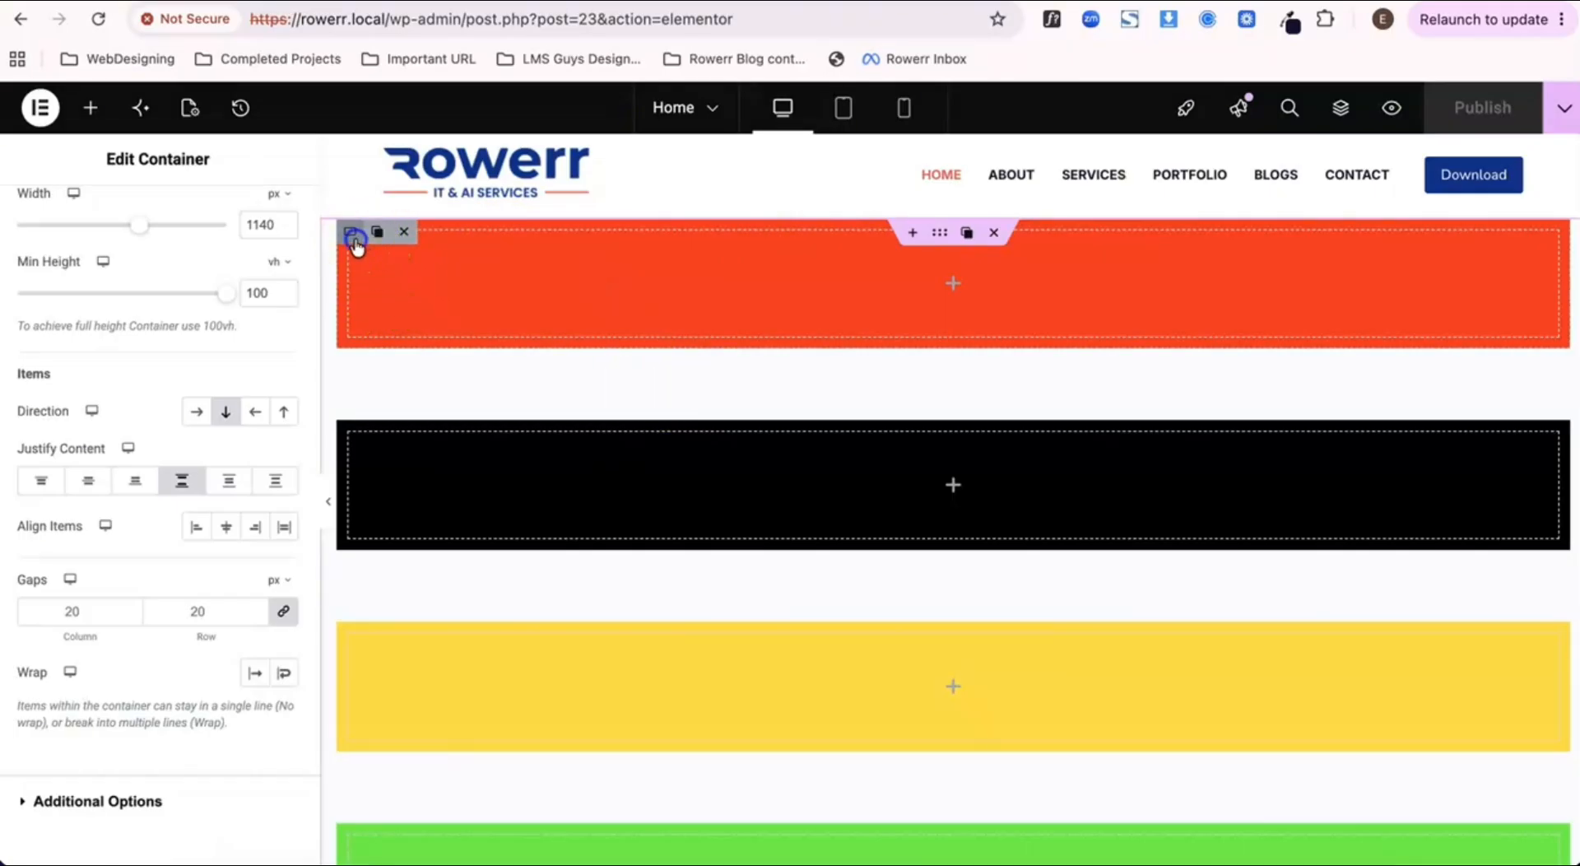
pyautogui.click(91, 108)
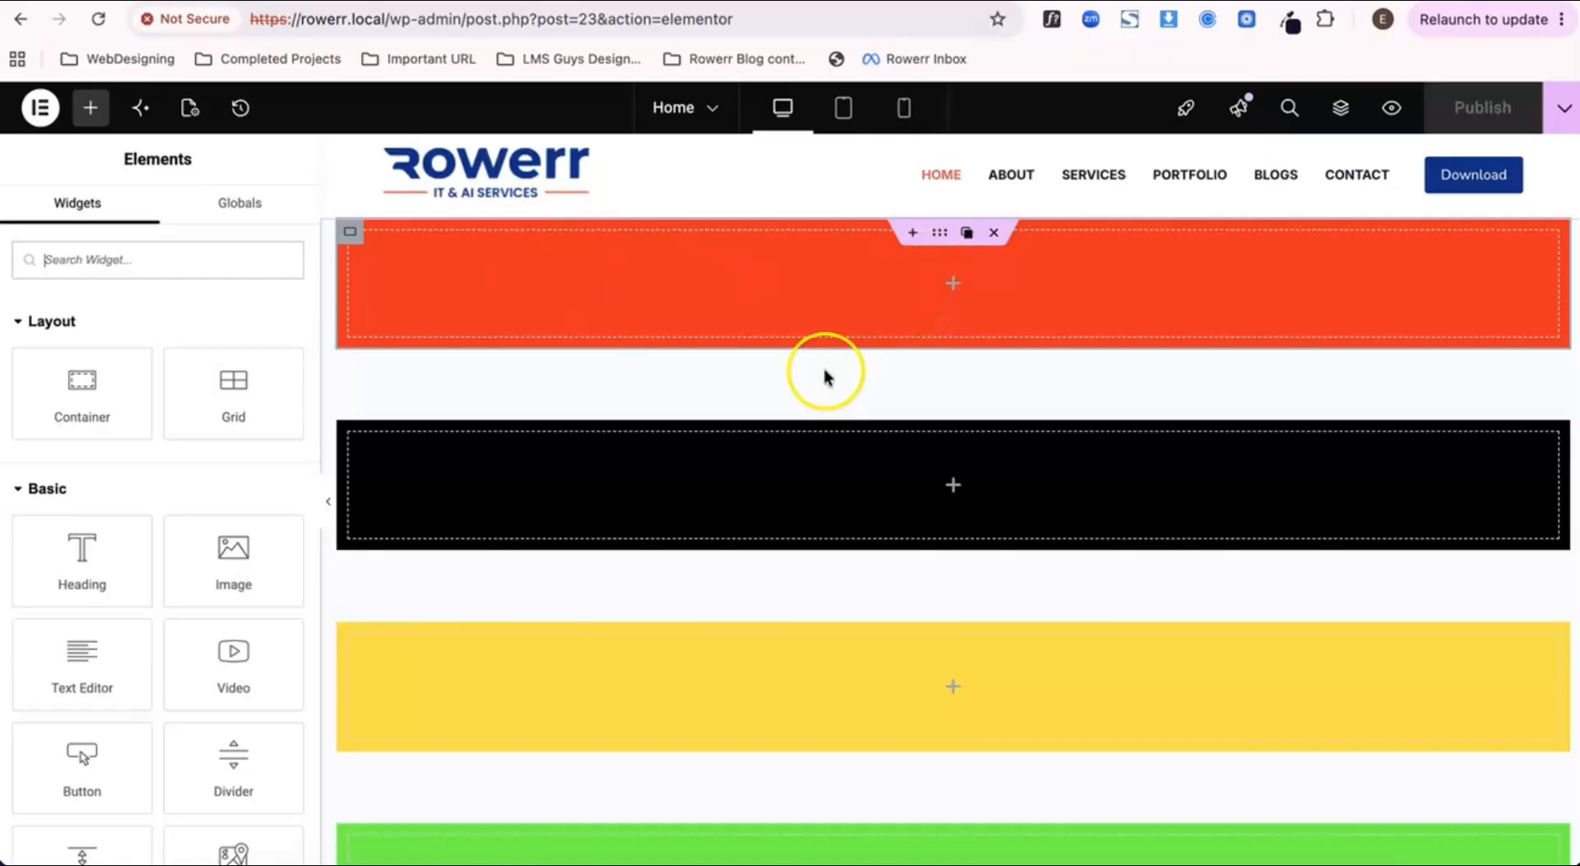
pyautogui.scroll(-1, 827, 371)
pyautogui.scroll(1, 882, 284)
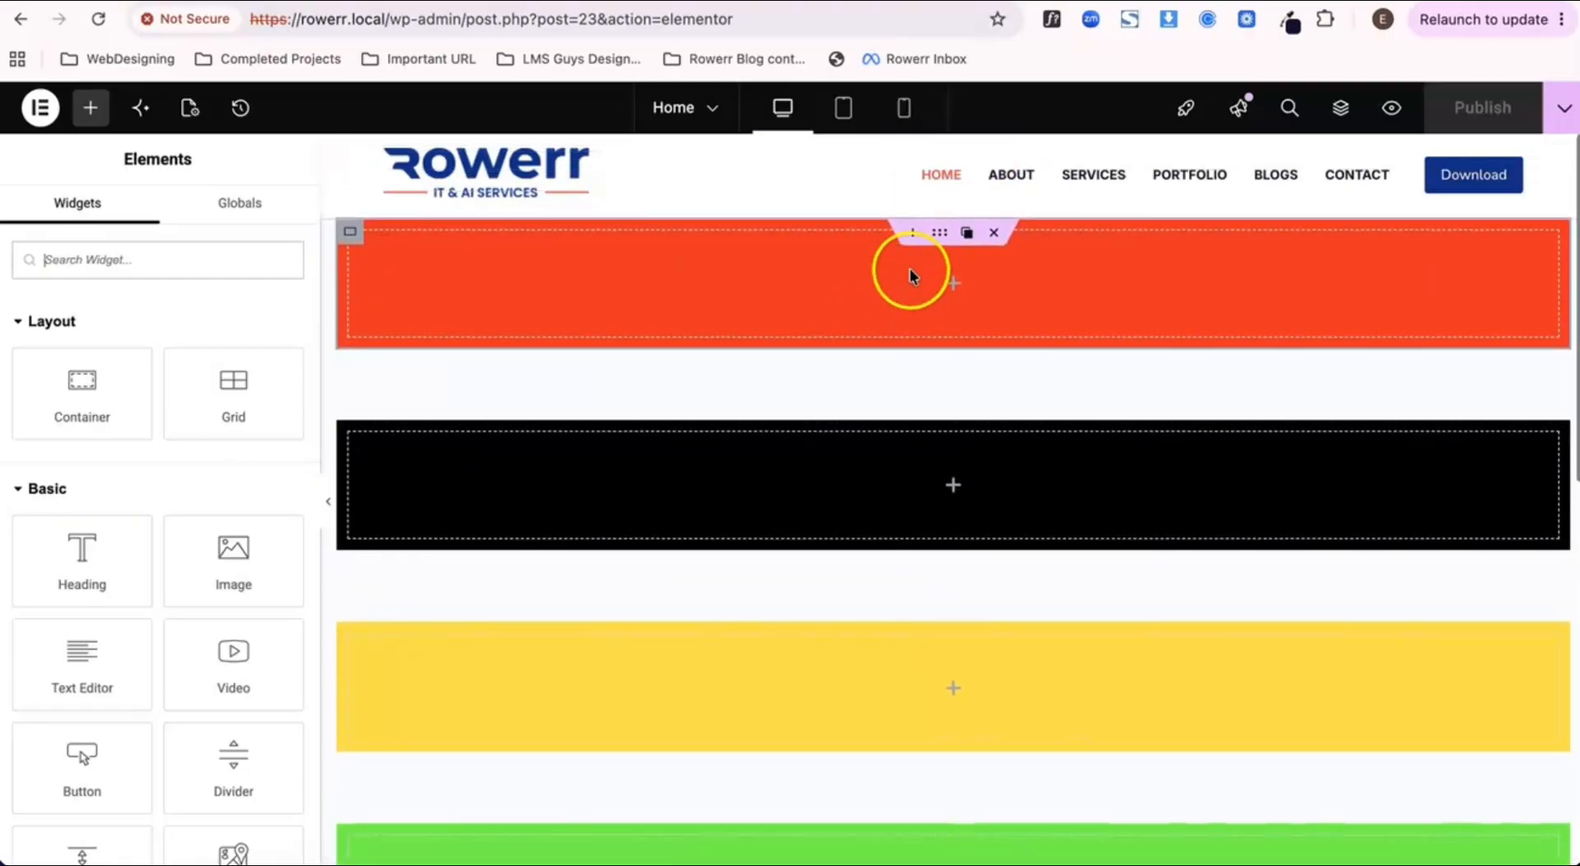
pyautogui.click(939, 233)
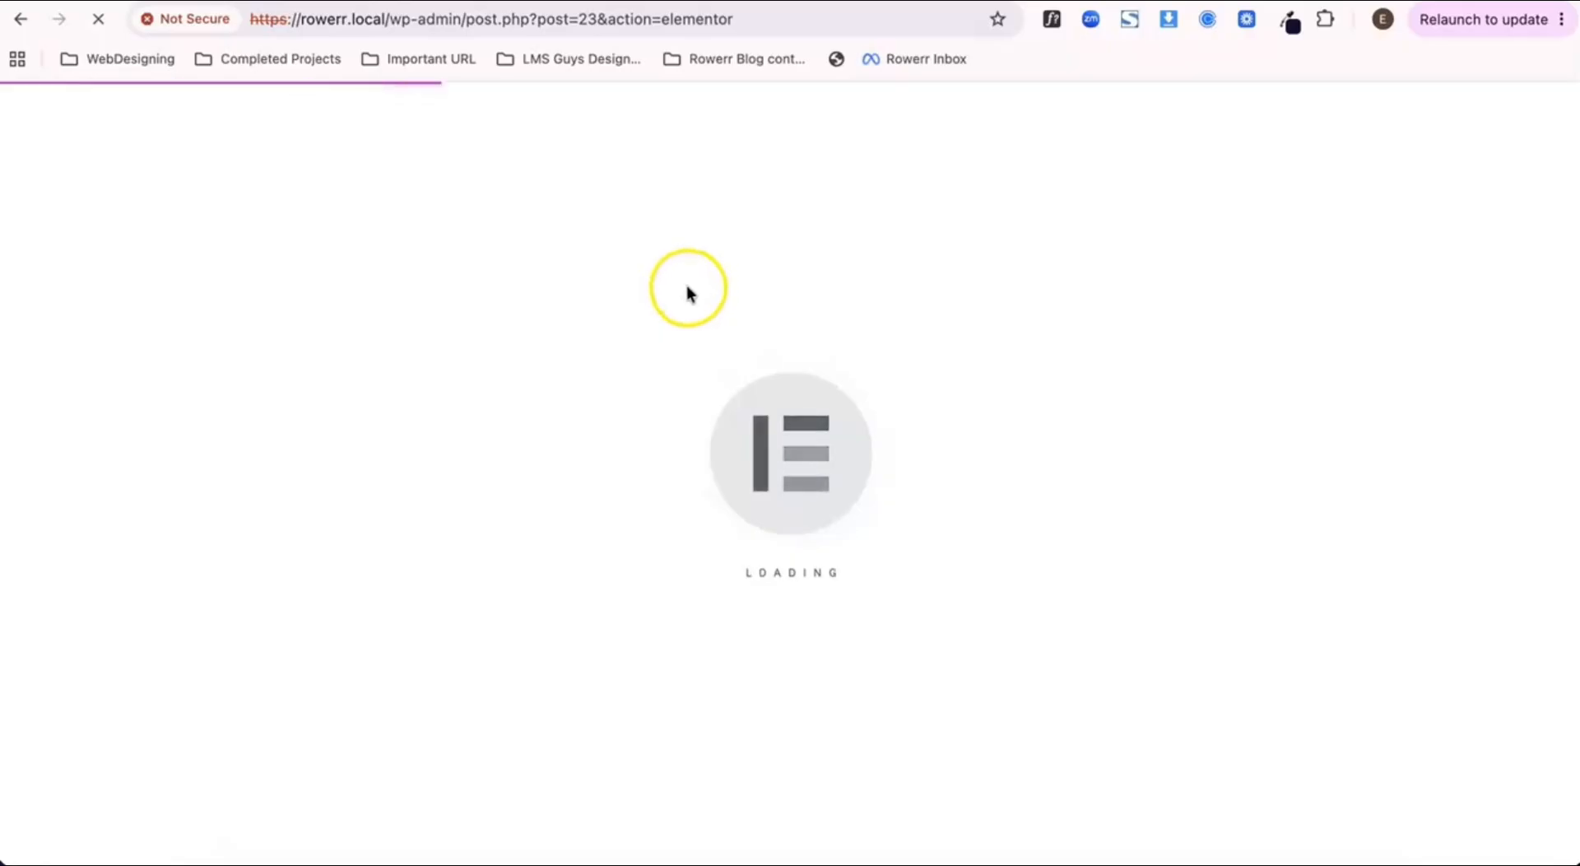
pyautogui.scroll(-2, 720, 324)
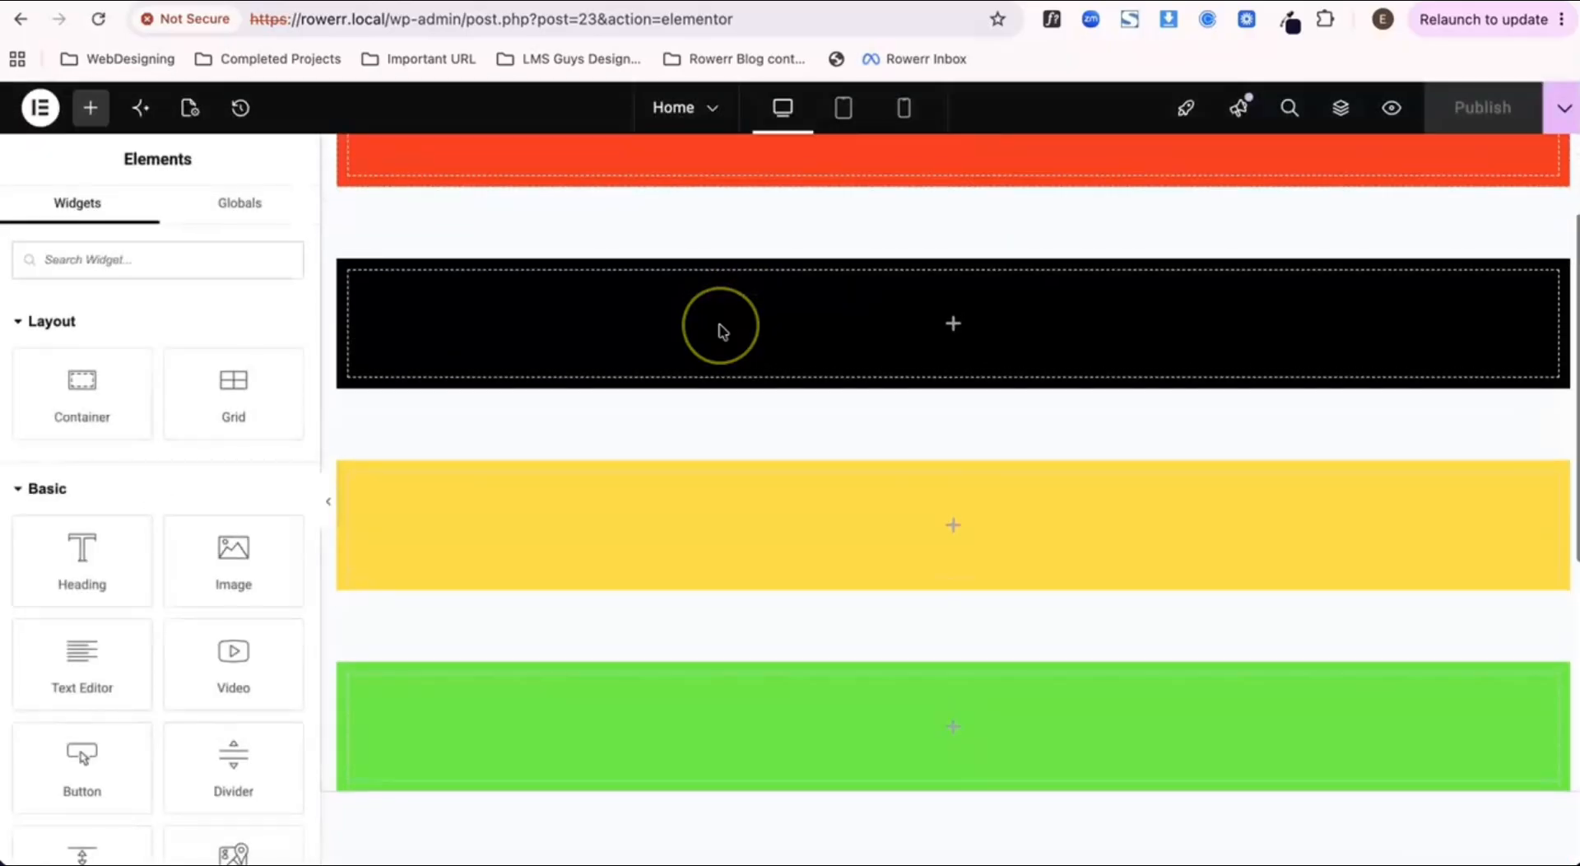
pyautogui.scroll(2, 720, 324)
pyautogui.scroll(-2, 719, 324)
pyautogui.scroll(1, 719, 325)
pyautogui.scroll(-1, 720, 324)
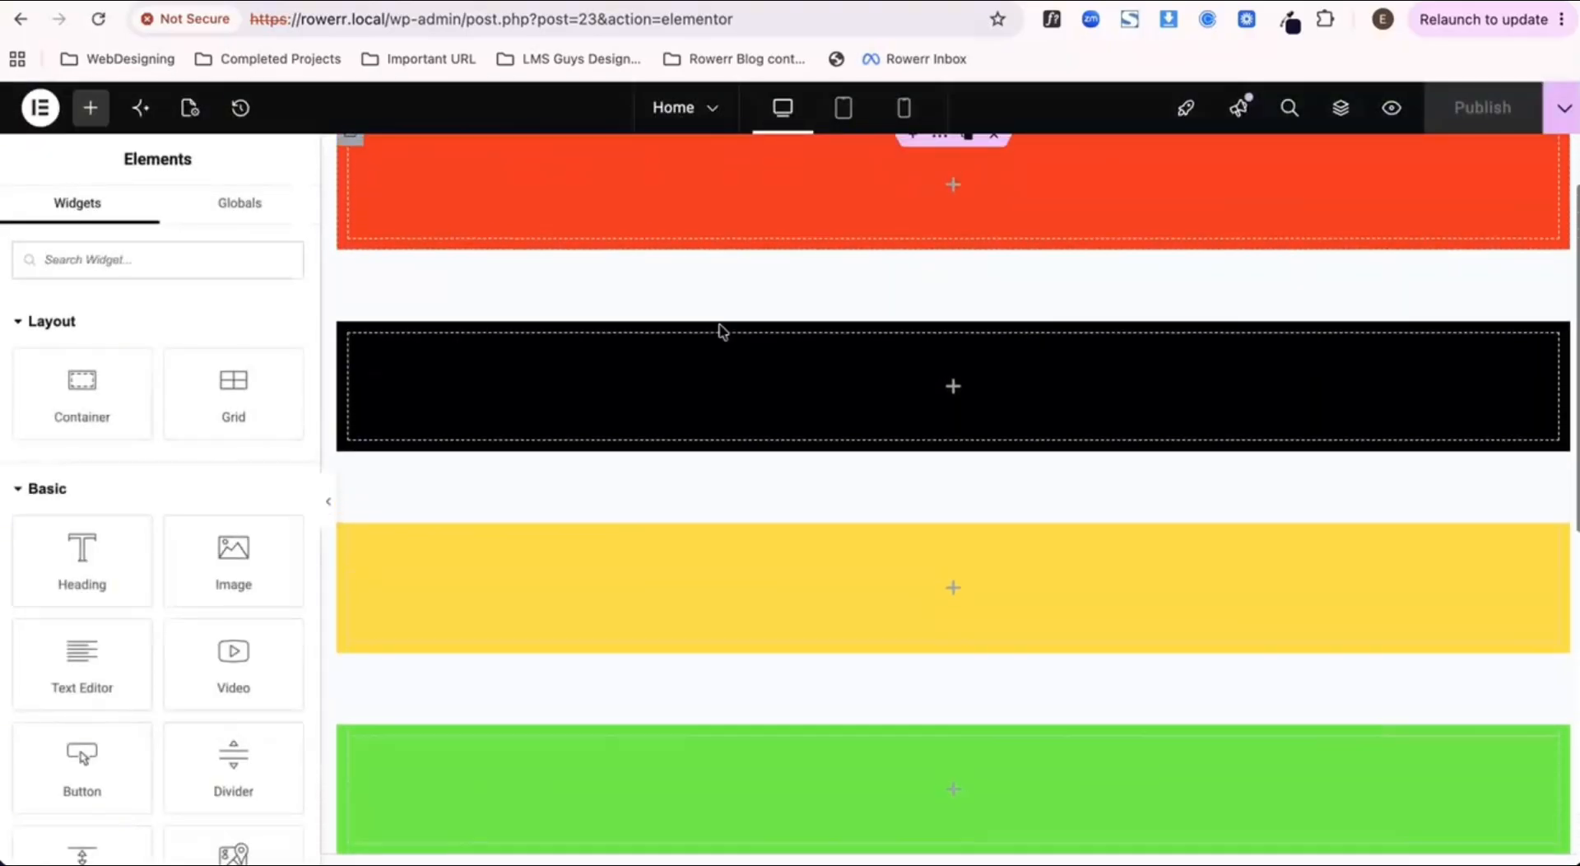
pyautogui.scroll(1, 720, 324)
pyautogui.scroll(-1, 719, 324)
pyautogui.scroll(1, 719, 325)
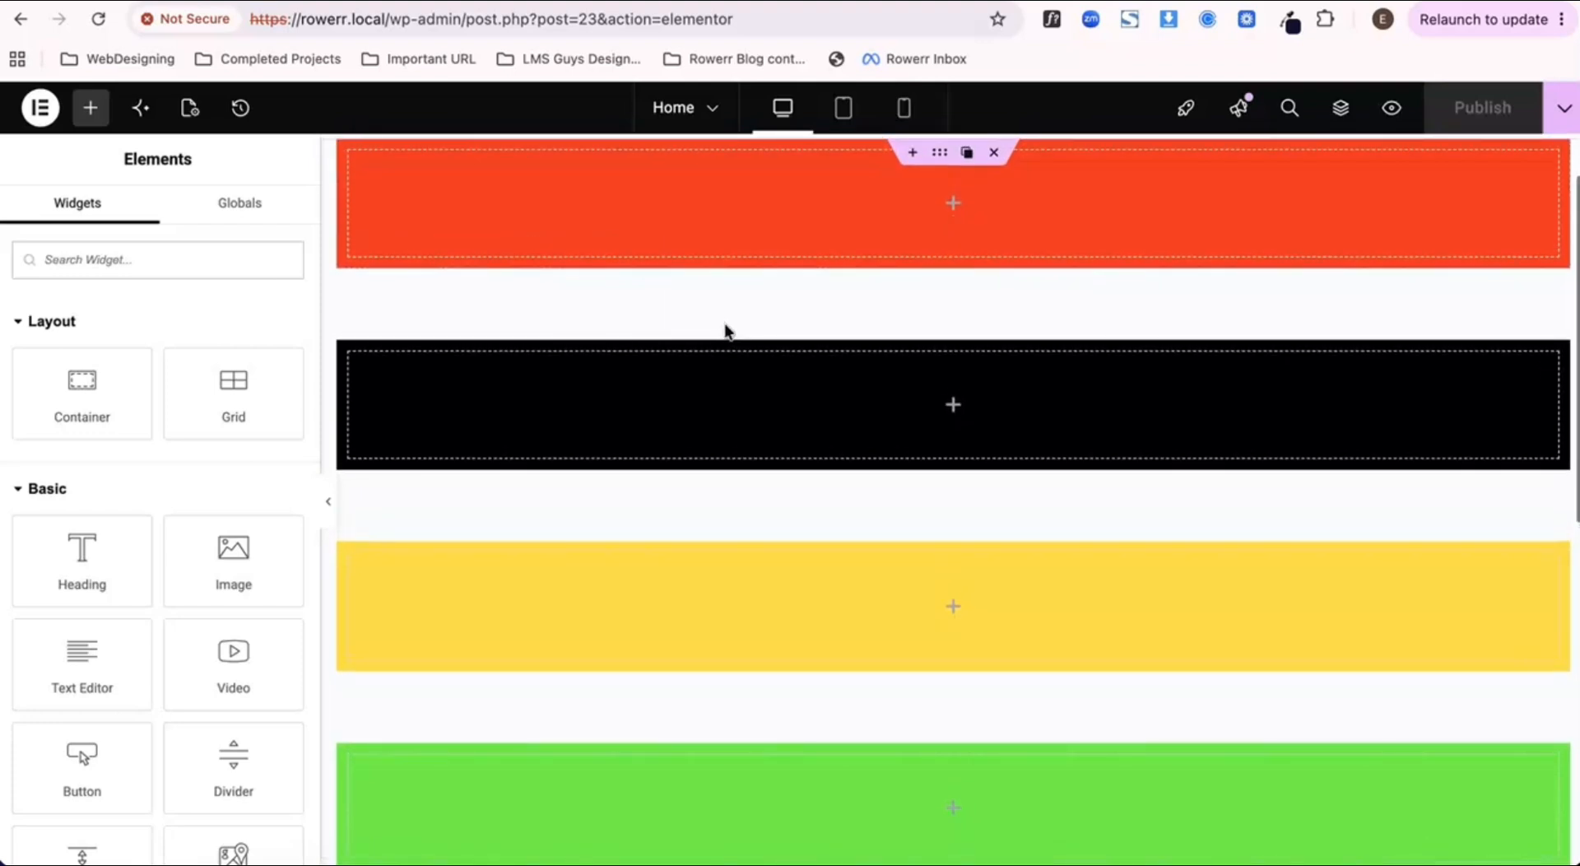
# Step: Remove the Space Between content justification from the outer container
pyautogui.click(815, 335)
pyautogui.click(939, 157)
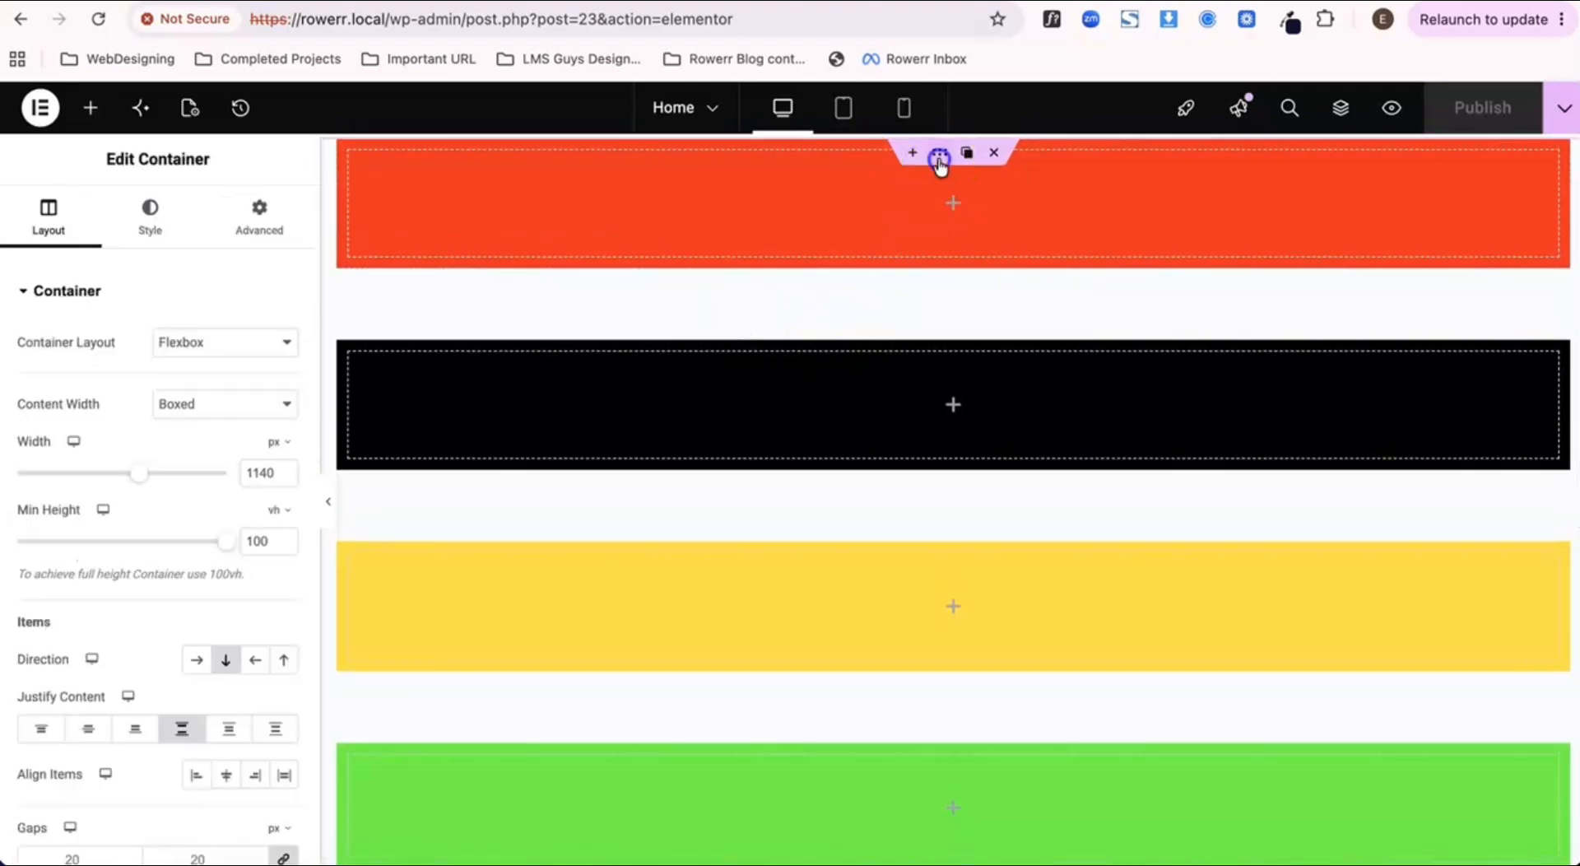
pyautogui.click(176, 730)
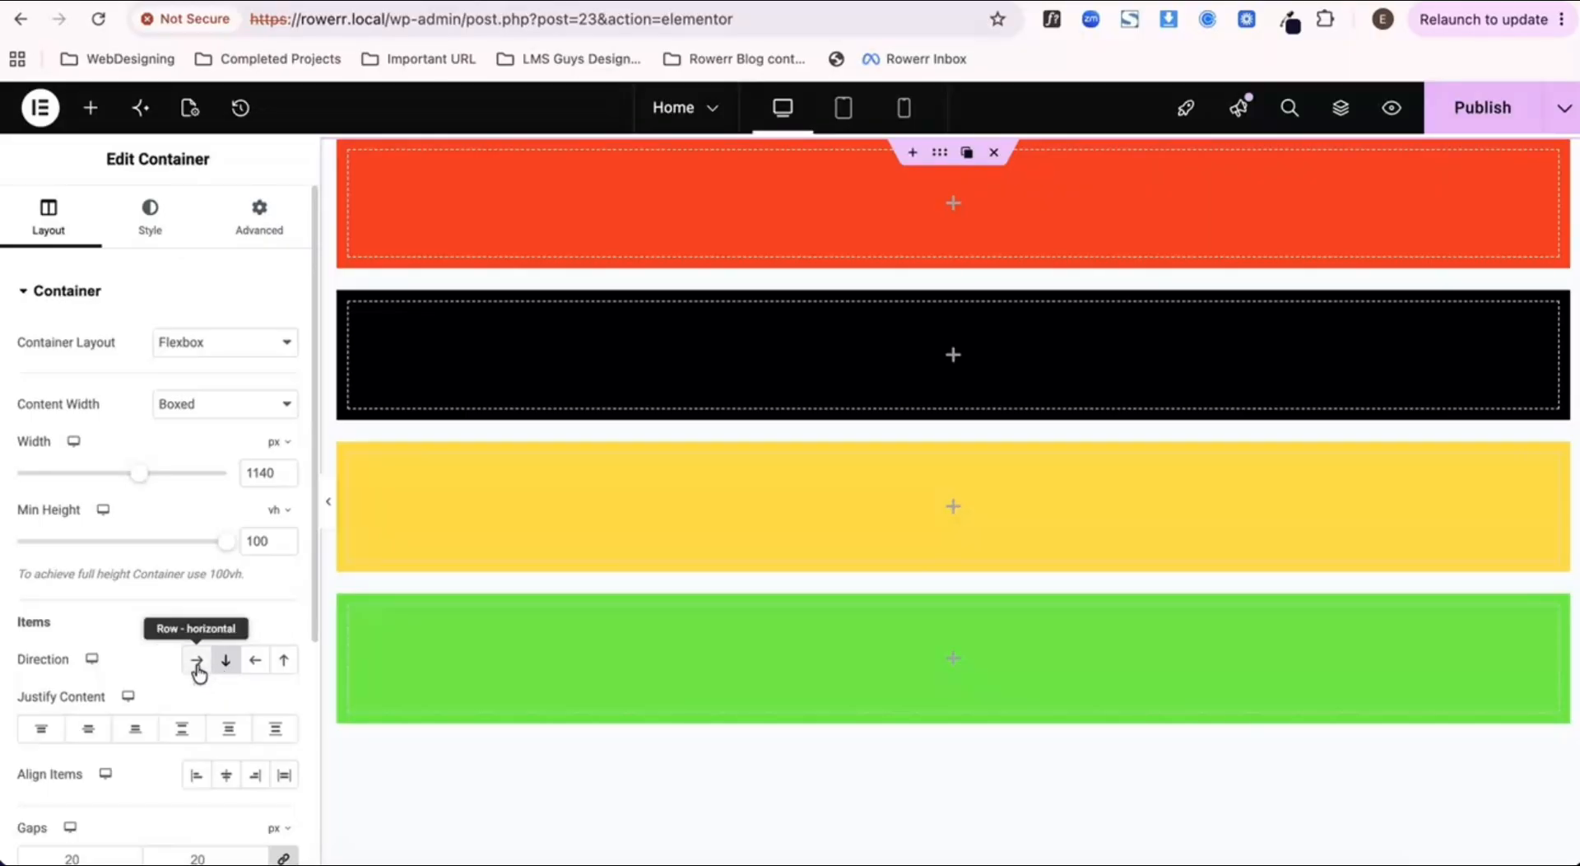
# Step: Set the outer container's direction to Row - horizontal, publish the page and check its refreshed preview
pyautogui.click(198, 663)
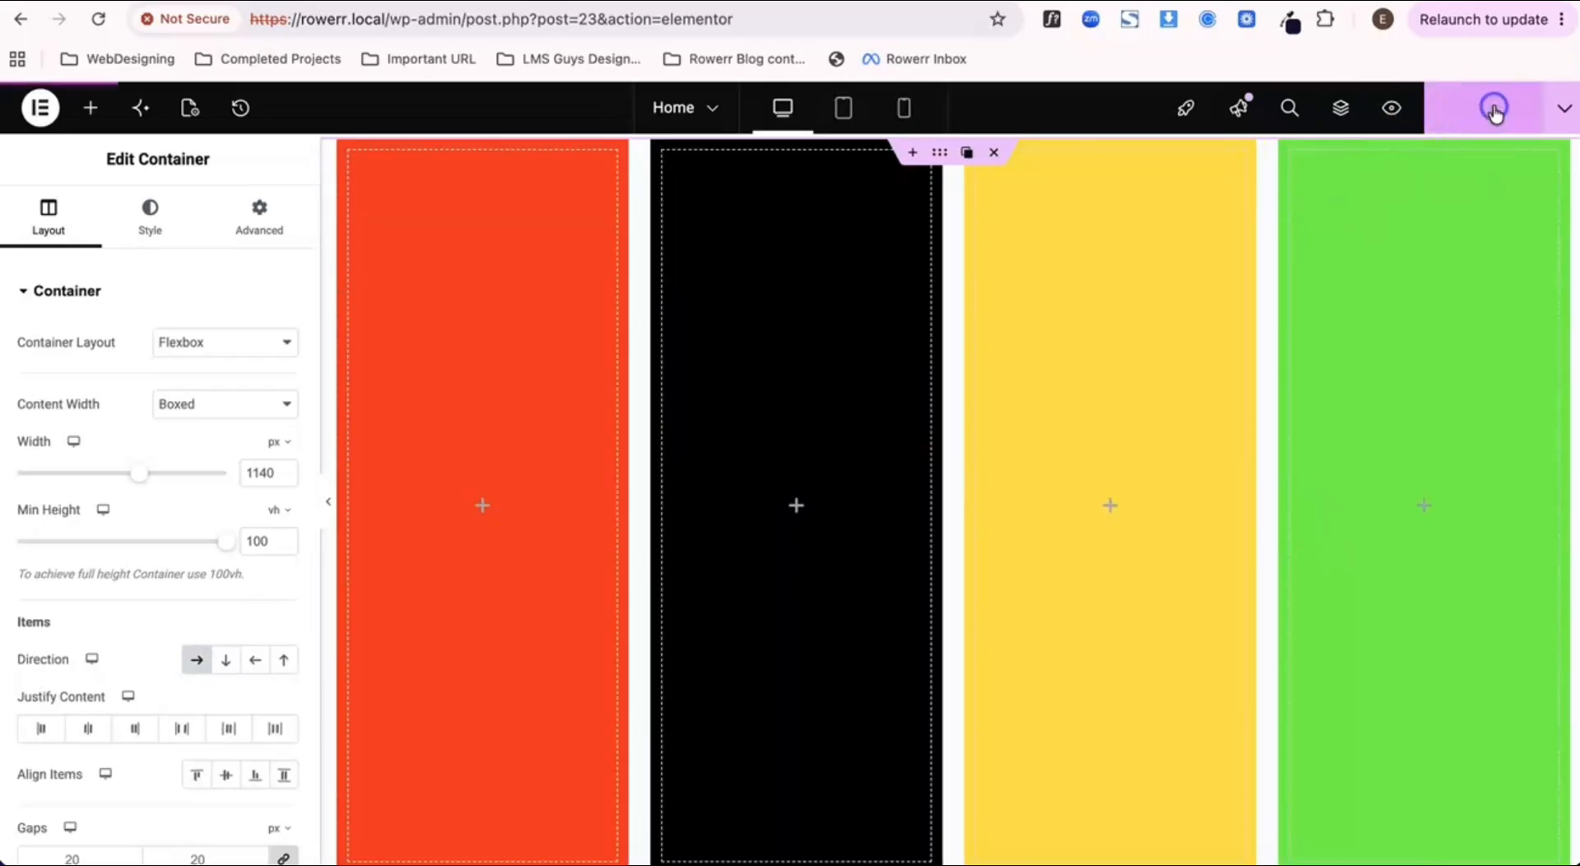
pyautogui.click(461, 0)
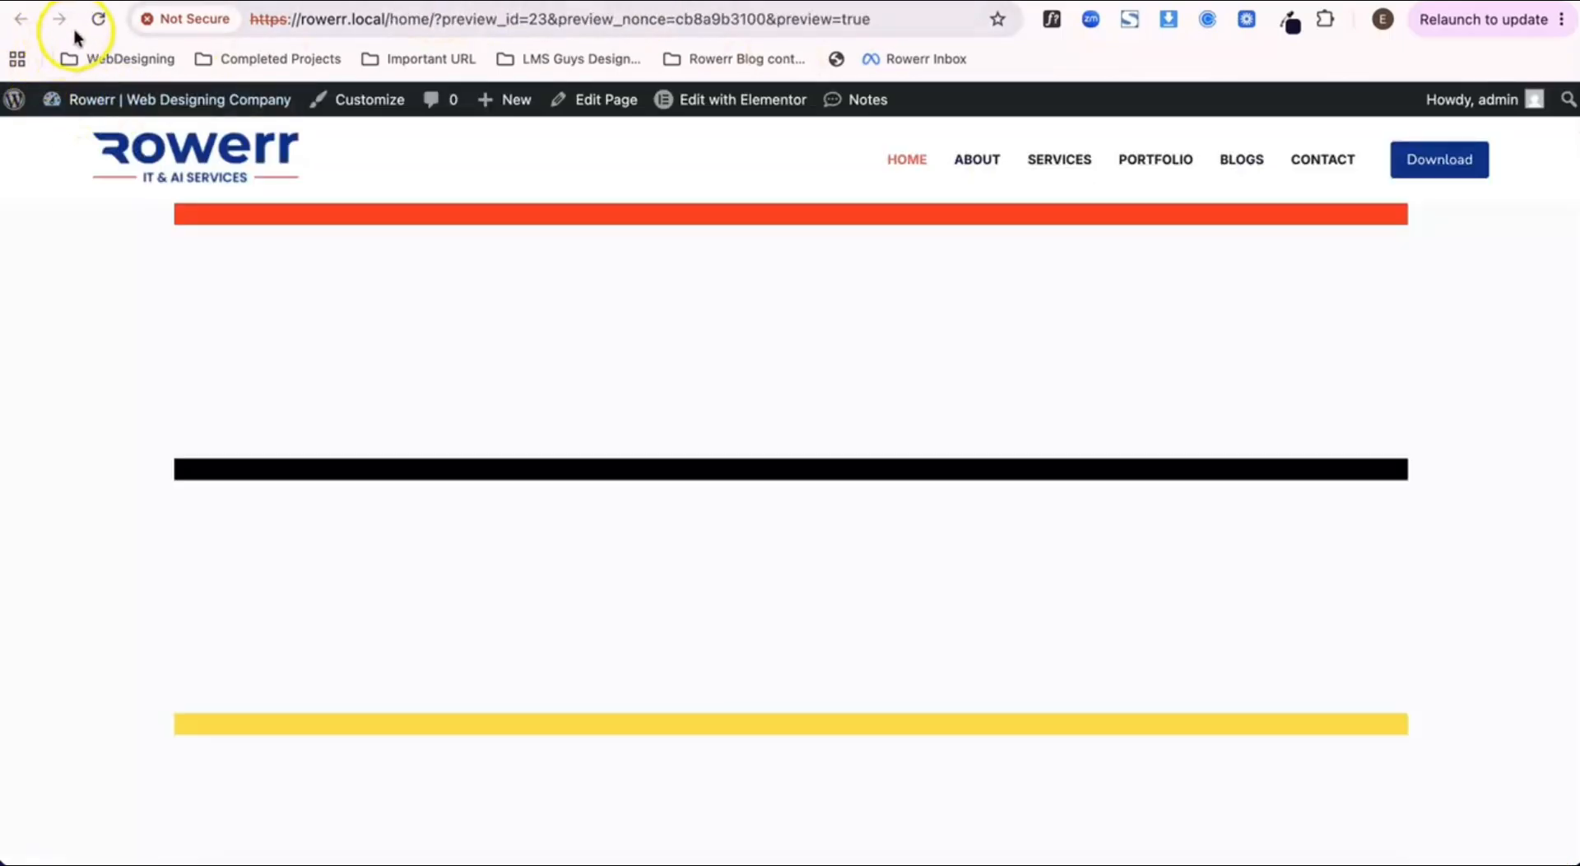
pyautogui.click(94, 20)
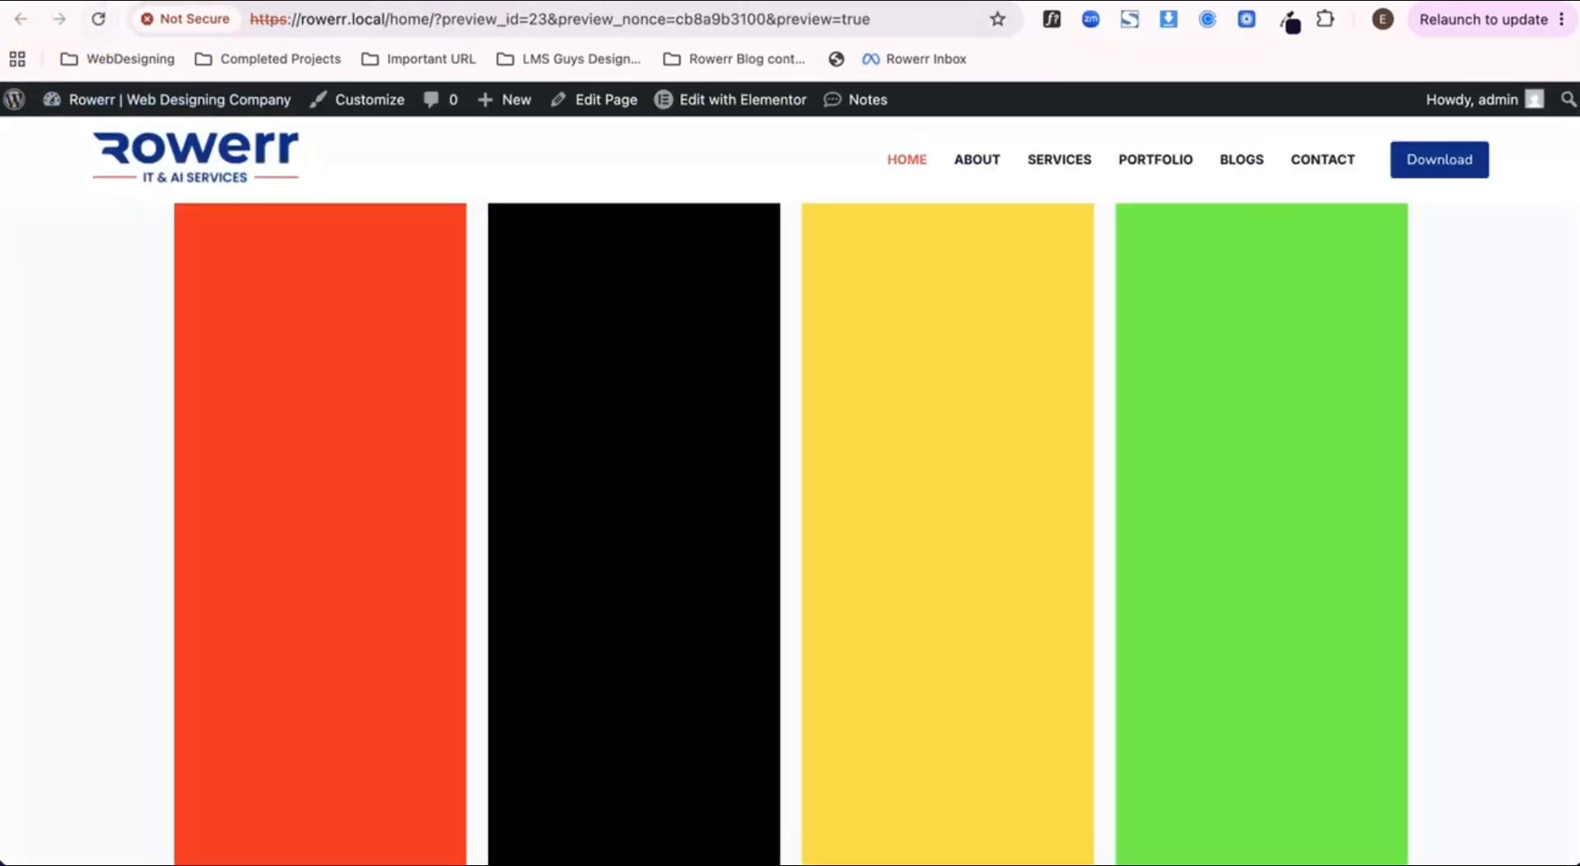
pyautogui.click(246, 0)
pyautogui.click(445, 4)
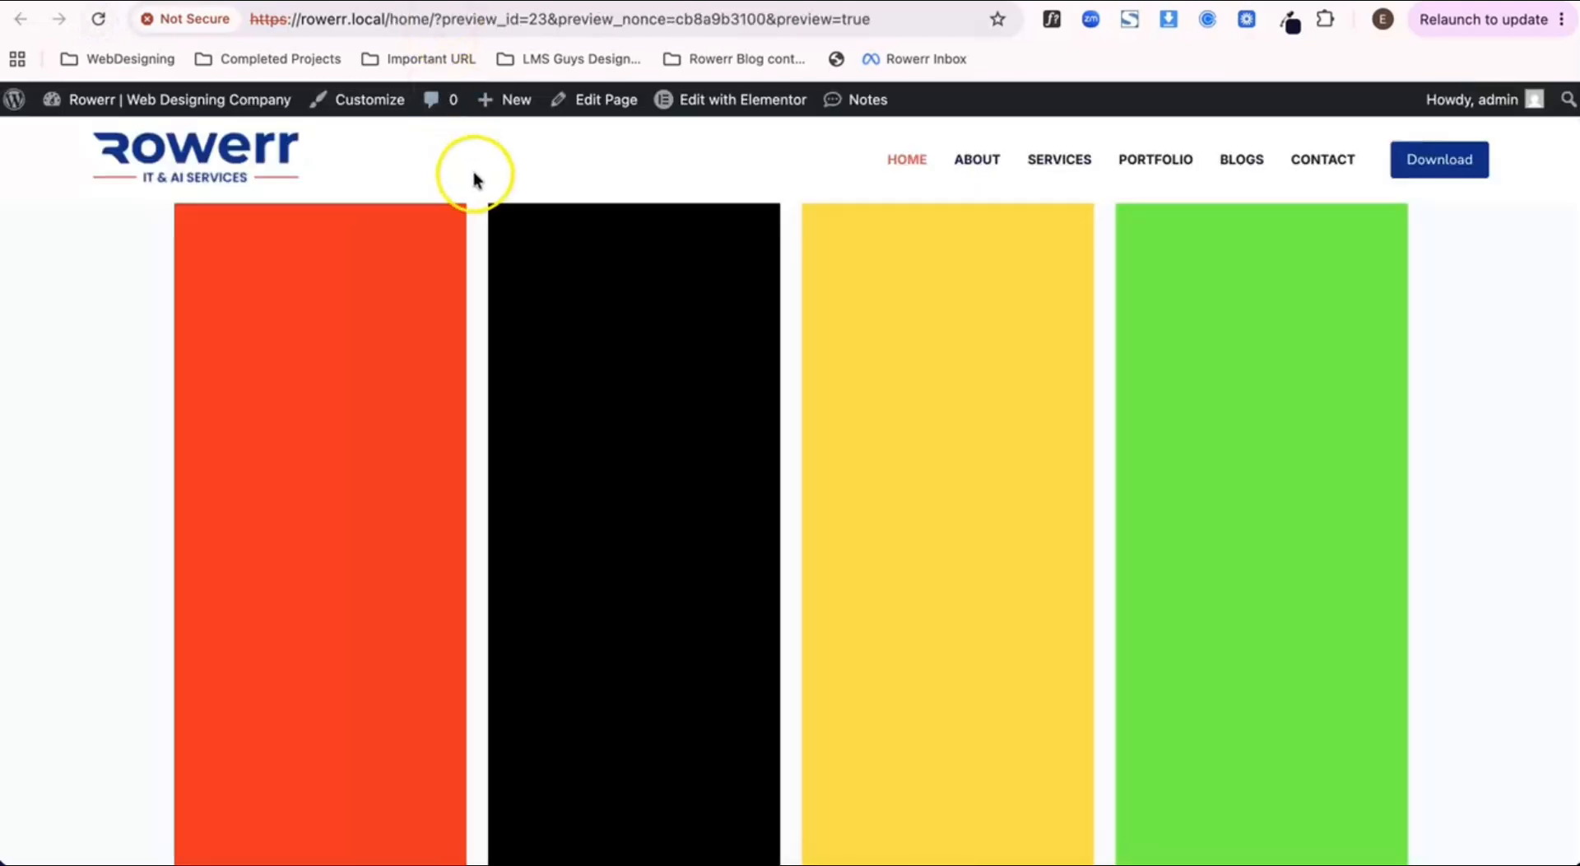
pyautogui.scroll(-5, 1019, 339)
pyautogui.scroll(5, 1019, 339)
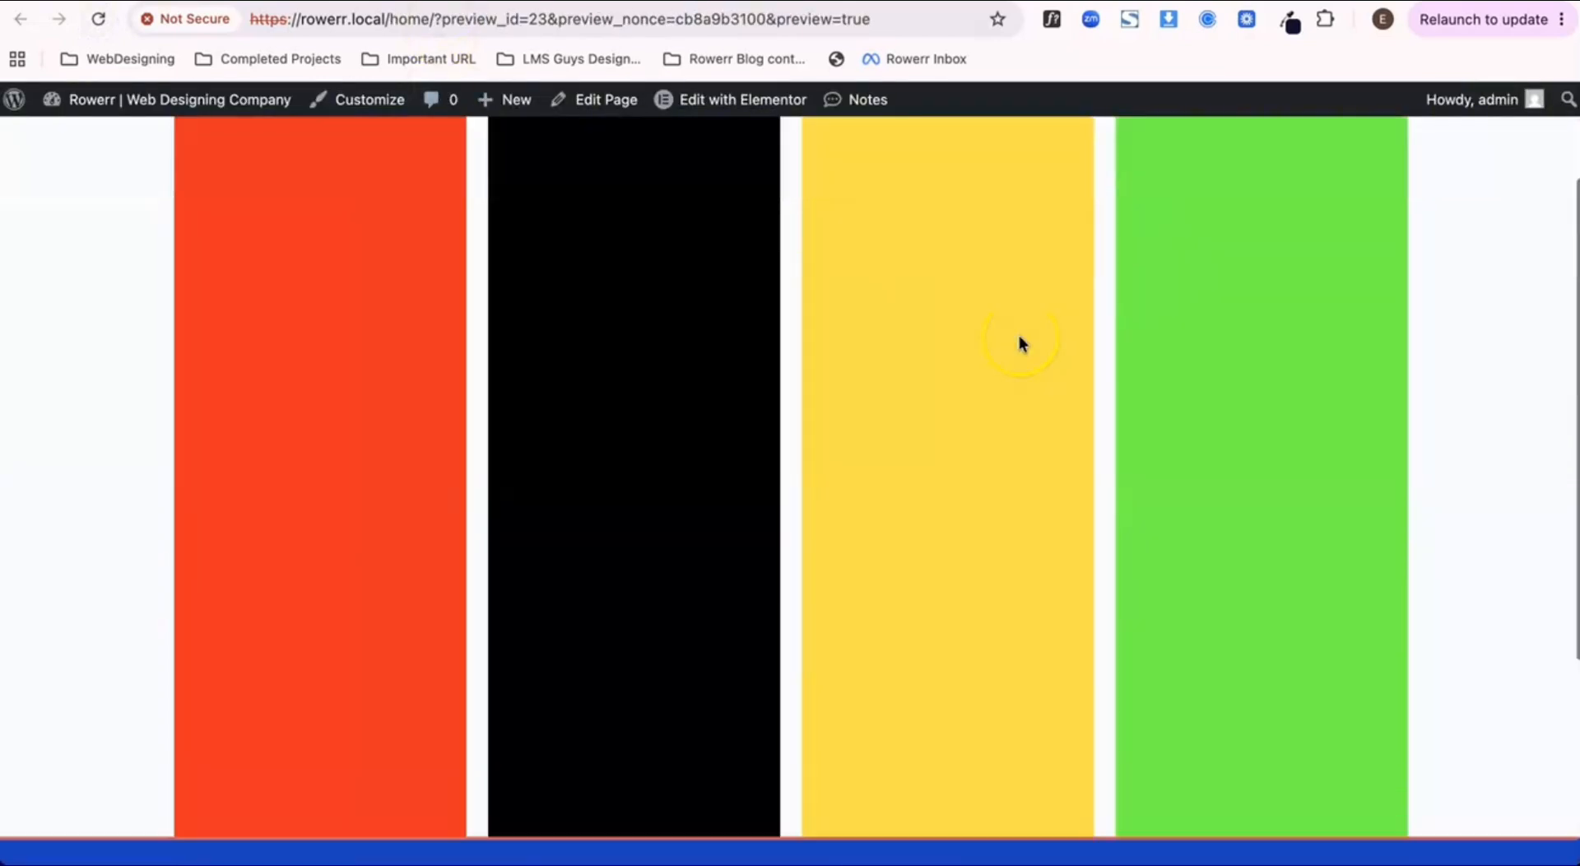
pyautogui.scroll(-1, 796, 349)
pyautogui.scroll(-5, 795, 346)
pyautogui.scroll(5, 749, 307)
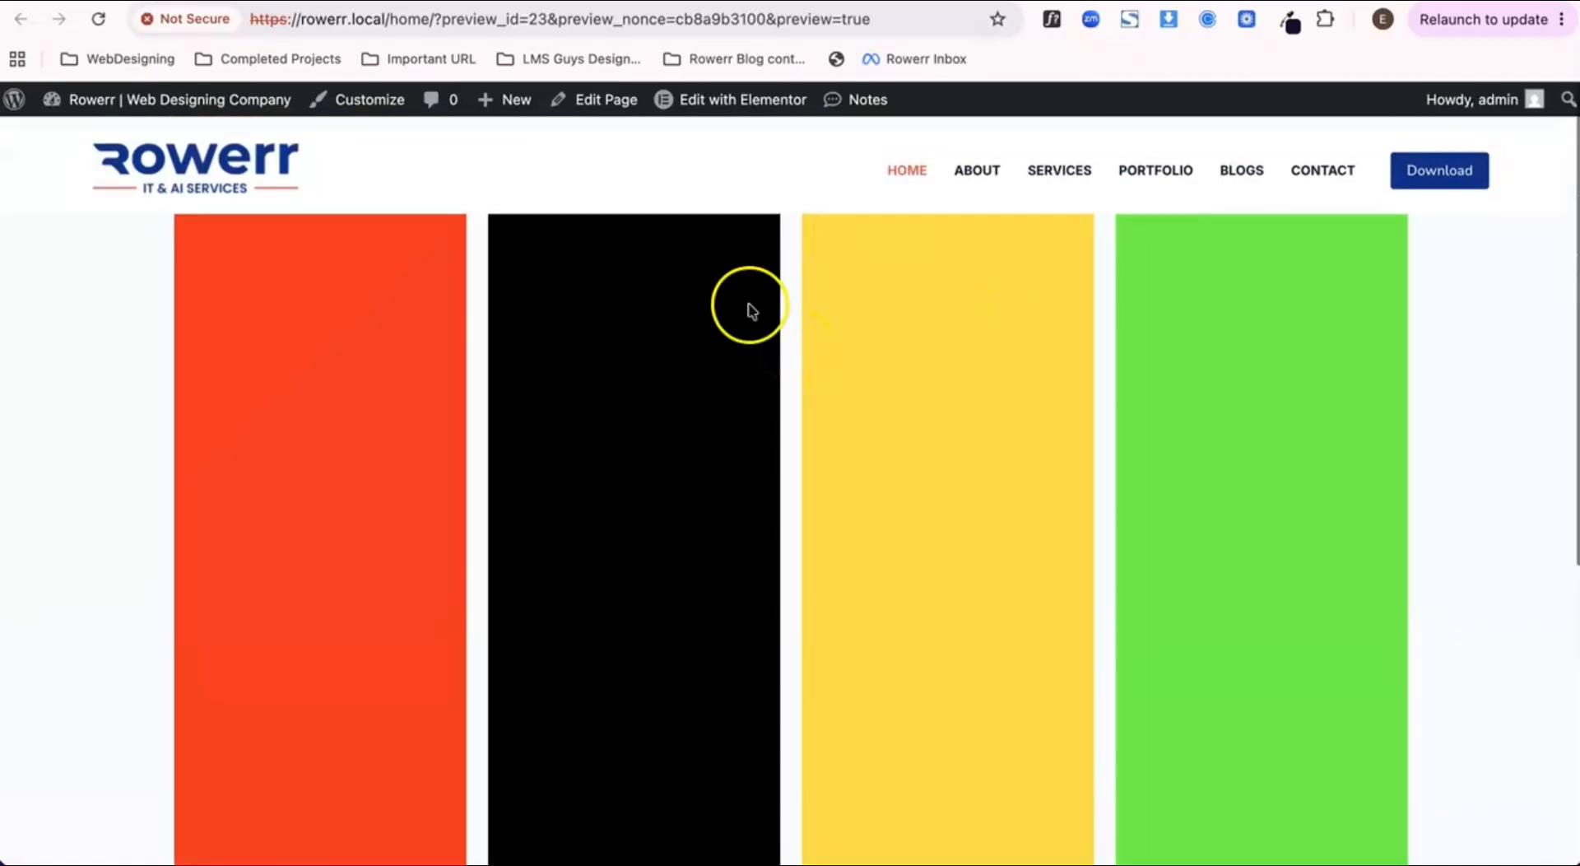
# Step: Back in the editor, try the Row - reversed direction on the outer container and restore Row - horizontal
pyautogui.click(313, 3)
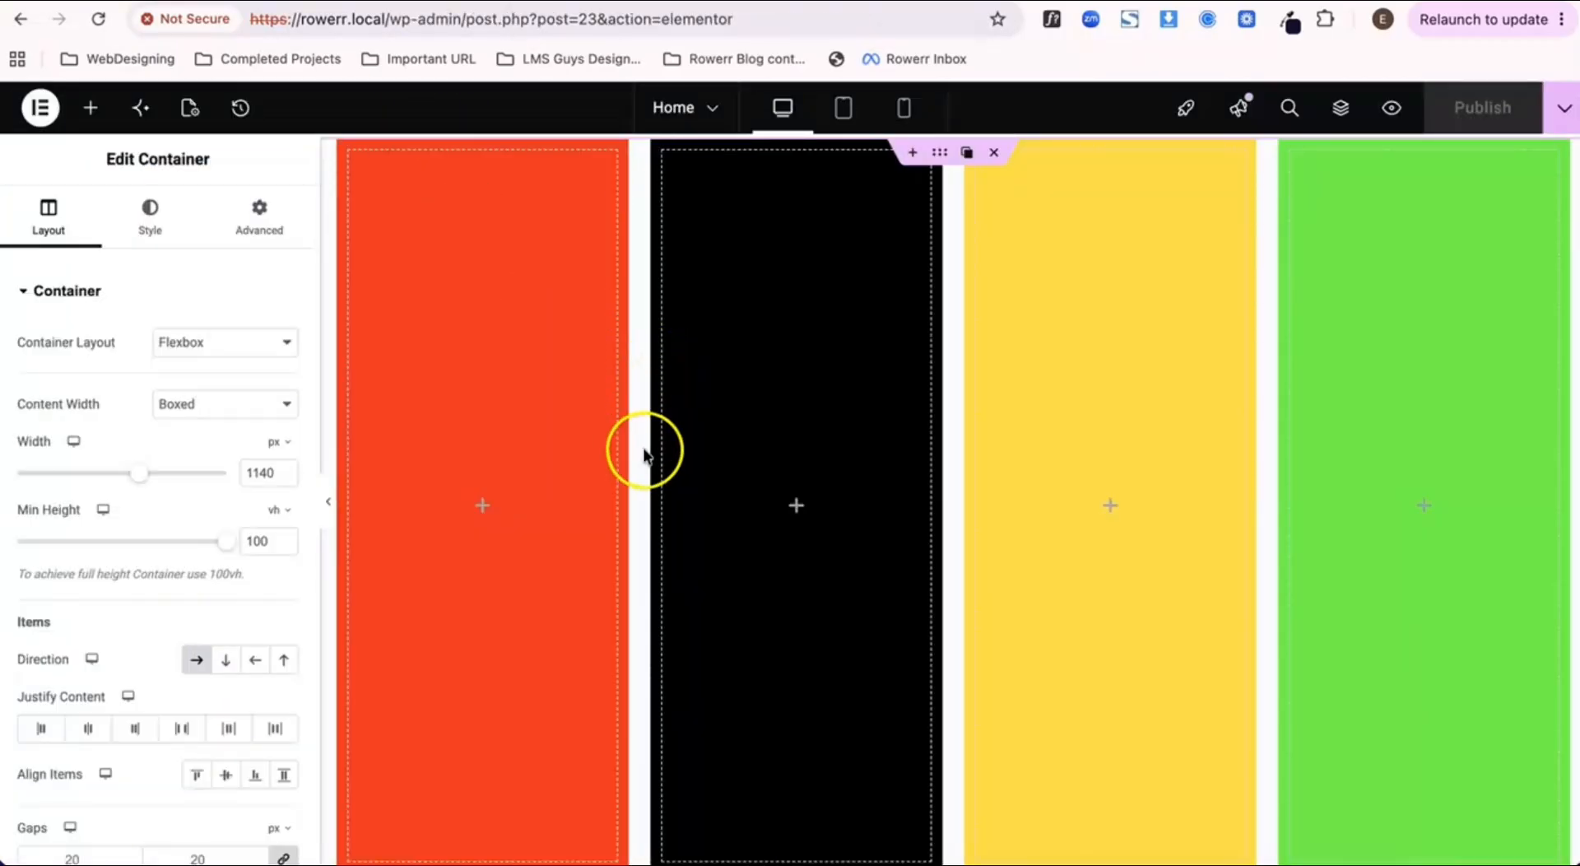
pyautogui.scroll(-2, 647, 451)
pyautogui.scroll(-1, 644, 456)
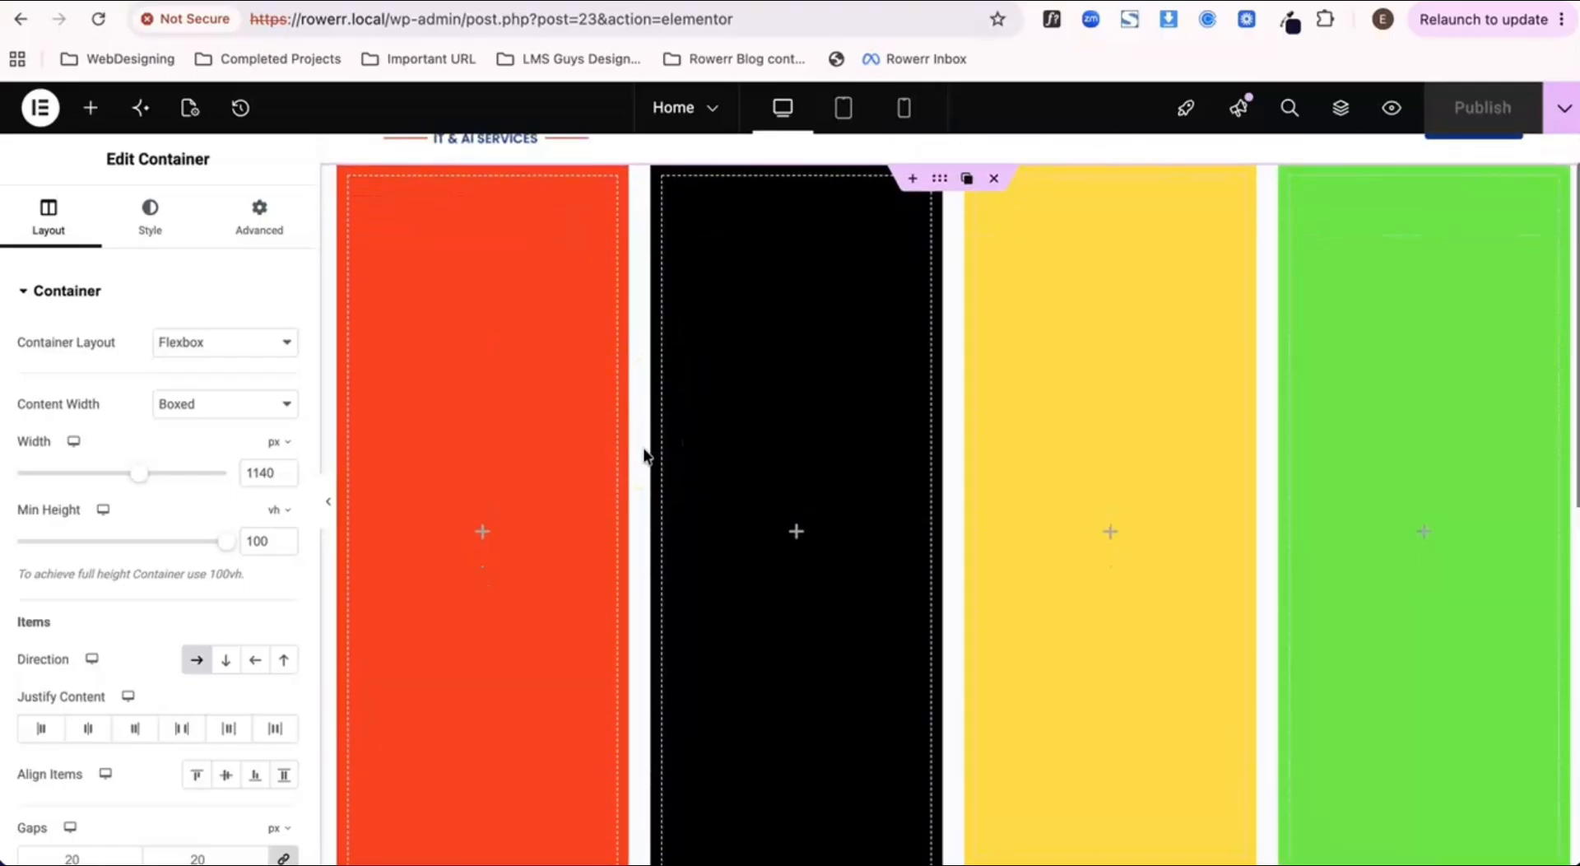
pyautogui.scroll(-2, 141, 629)
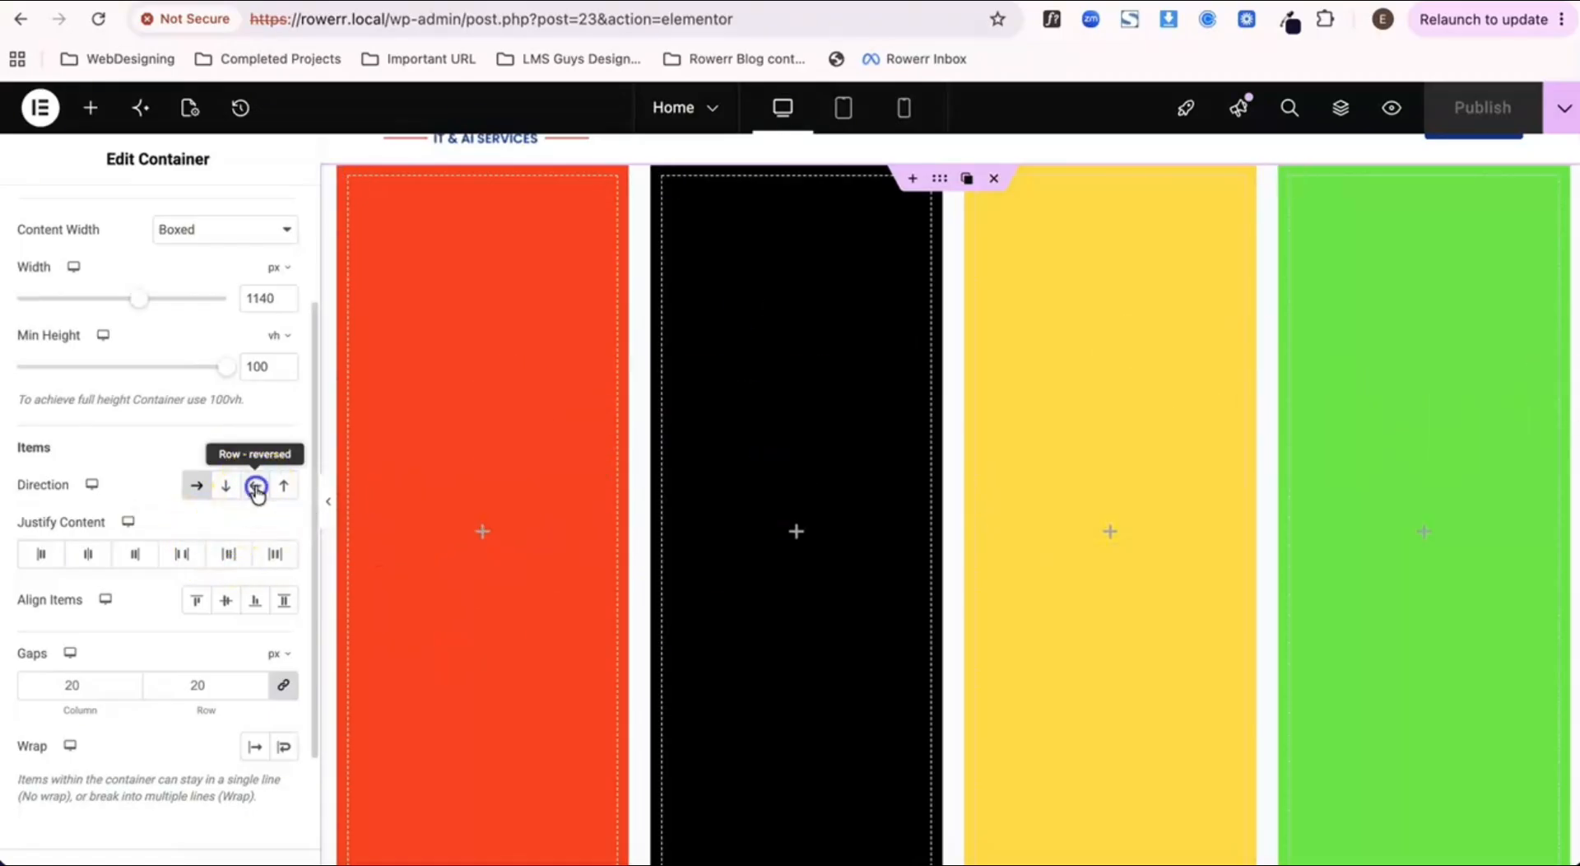
pyautogui.click(256, 487)
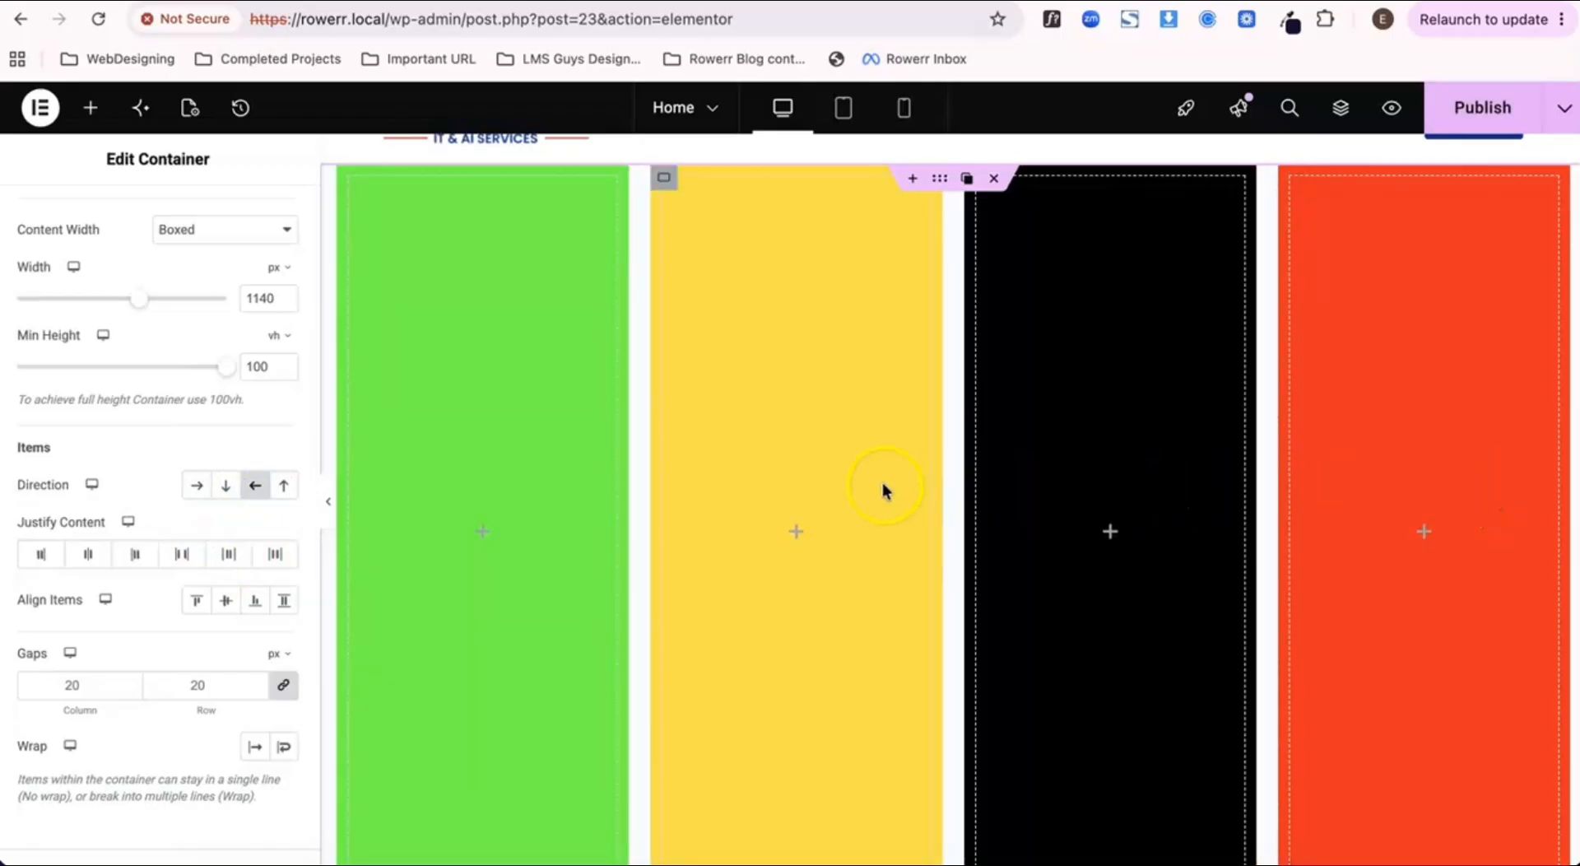
pyautogui.click(196, 492)
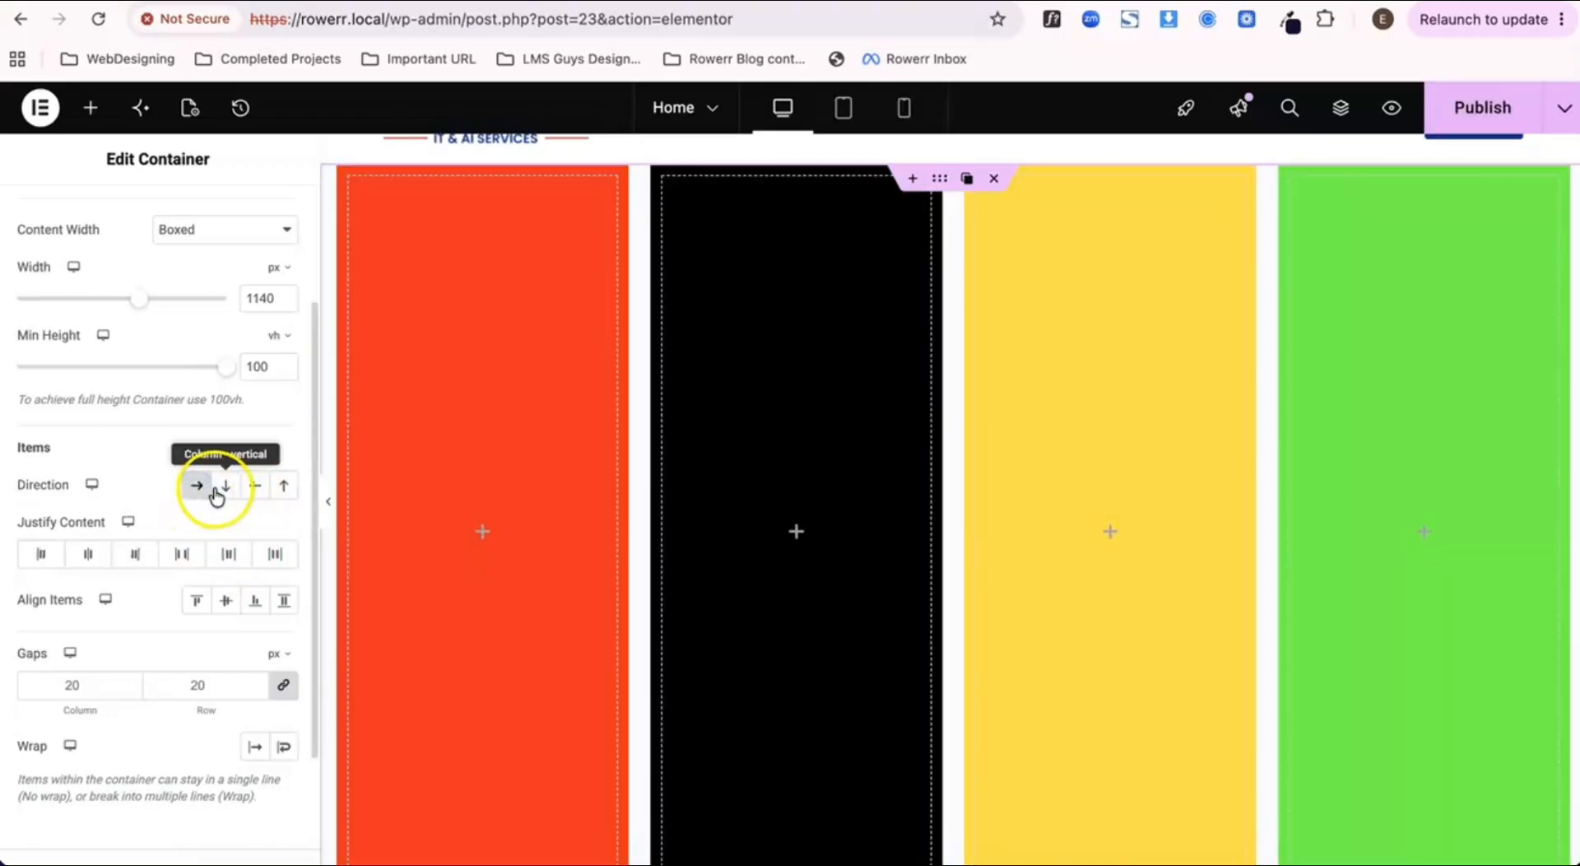
# Step: Try the Column - vertical direction on the outer container and switch it to Column - reversed
pyautogui.click(224, 489)
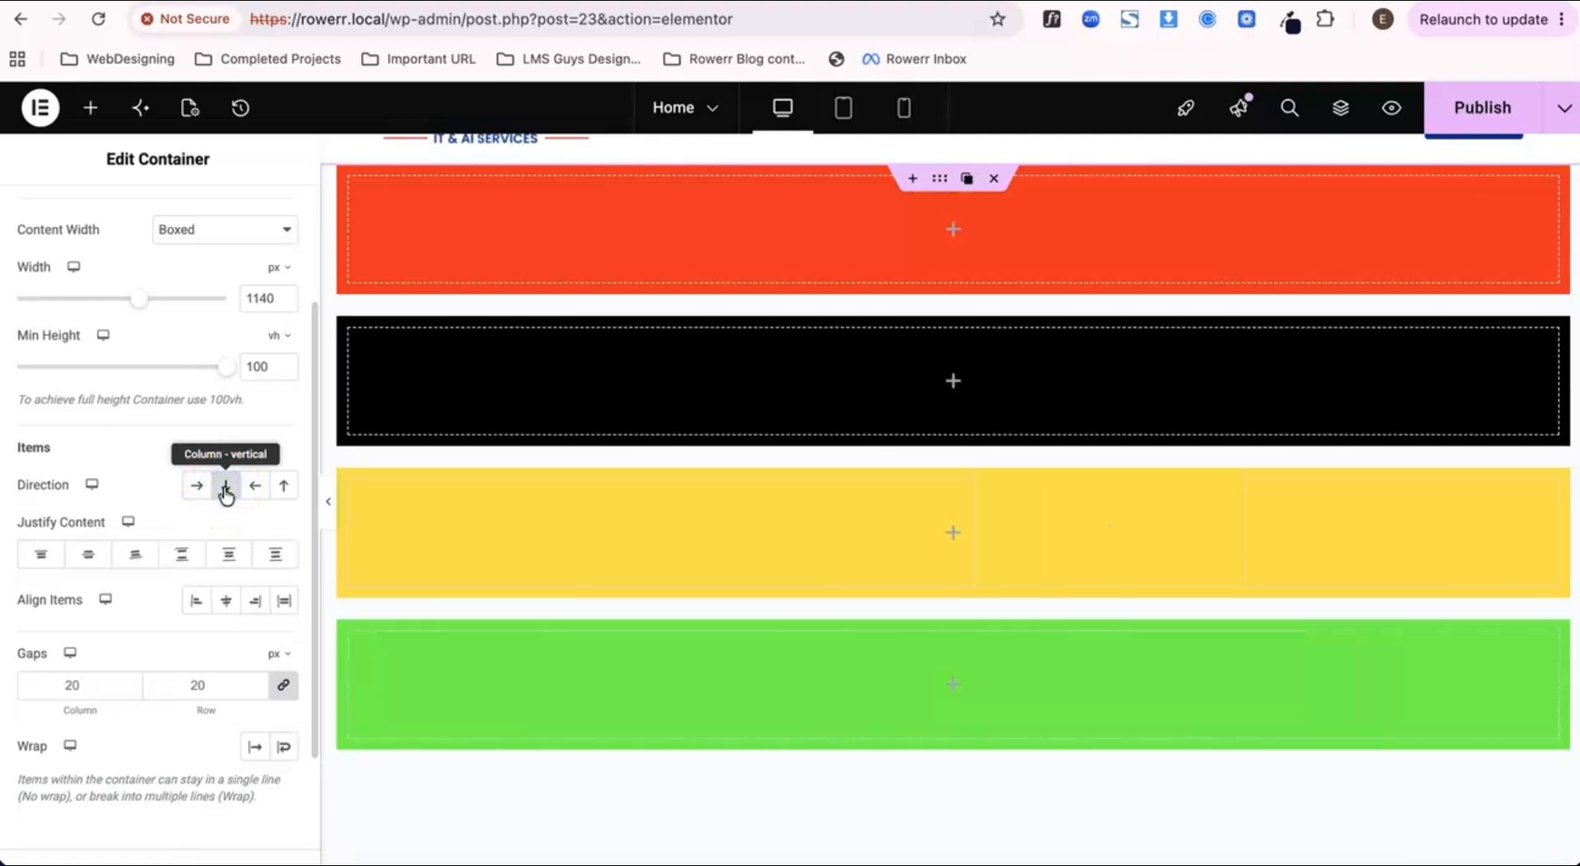
pyautogui.click(286, 491)
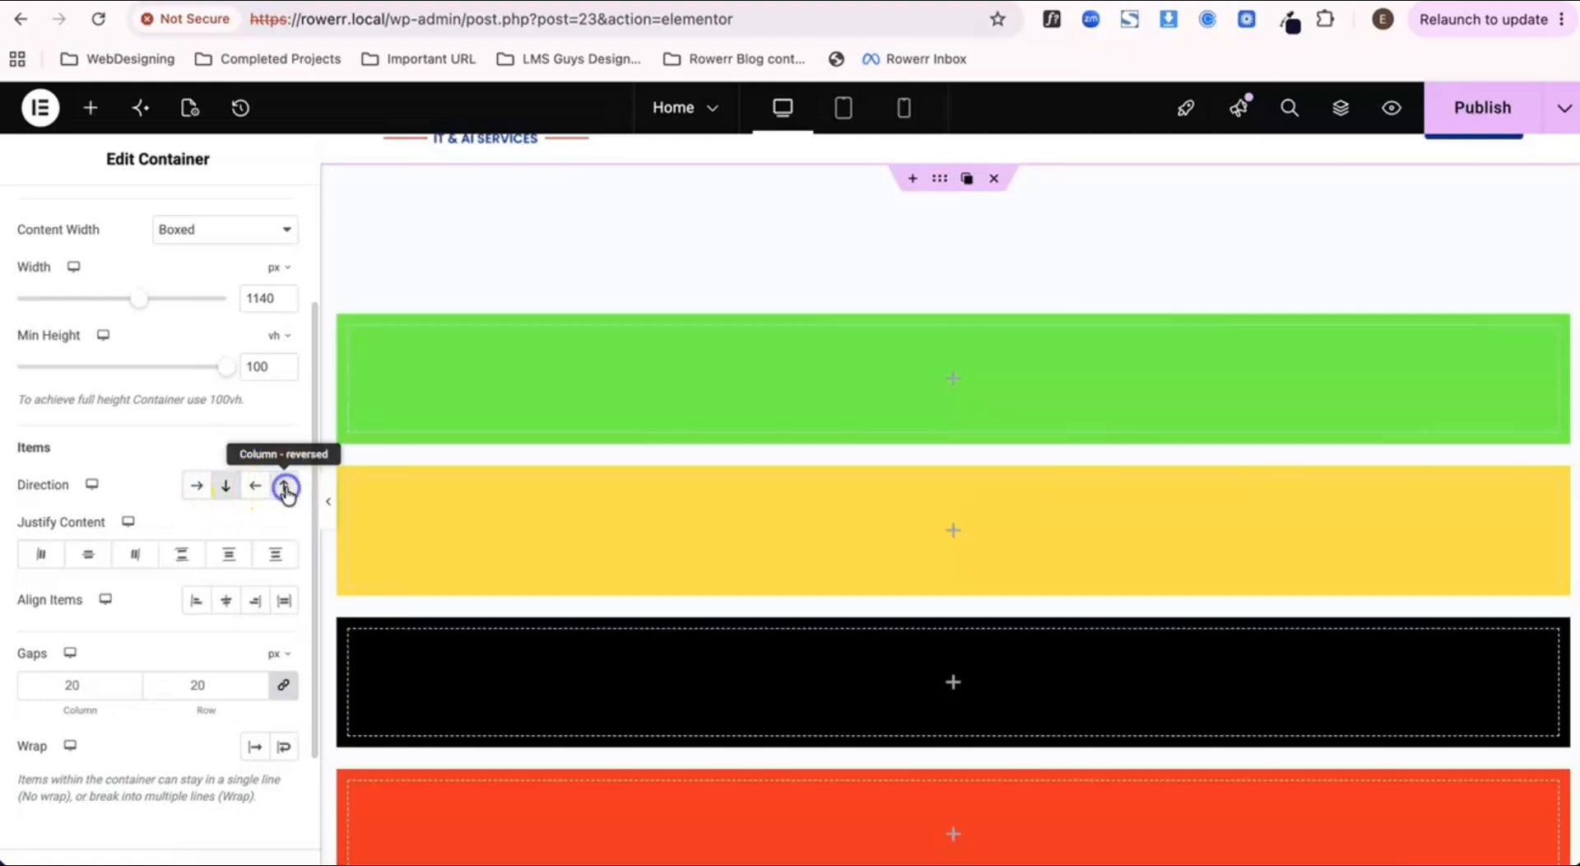
pyautogui.scroll(-3, 852, 527)
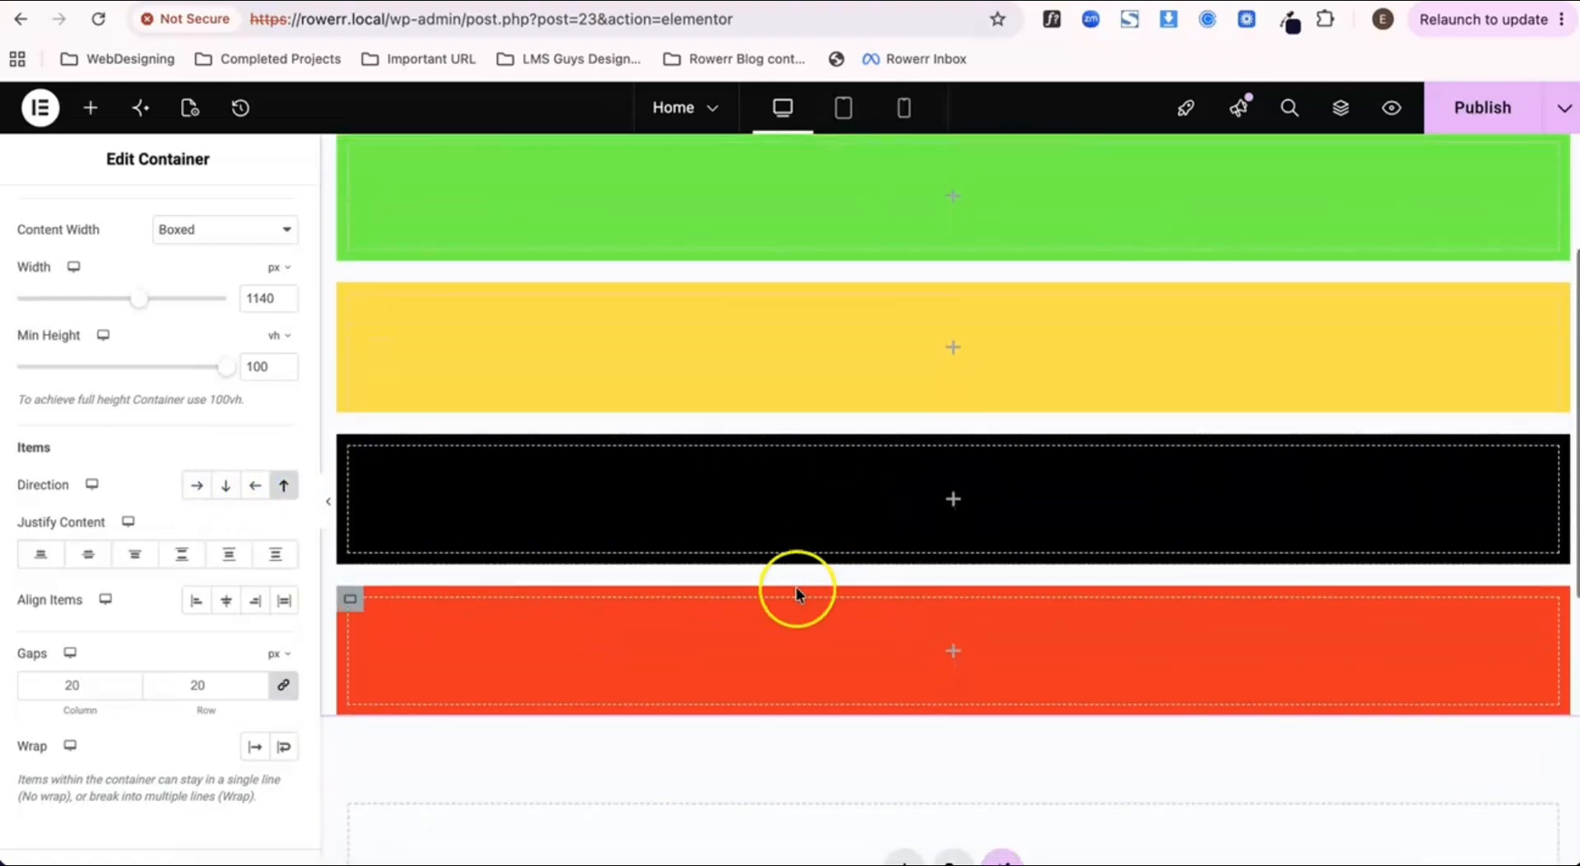
# Step: Set the outer container's direction to Column - vertical and publish the page
pyautogui.scroll(1, 740, 672)
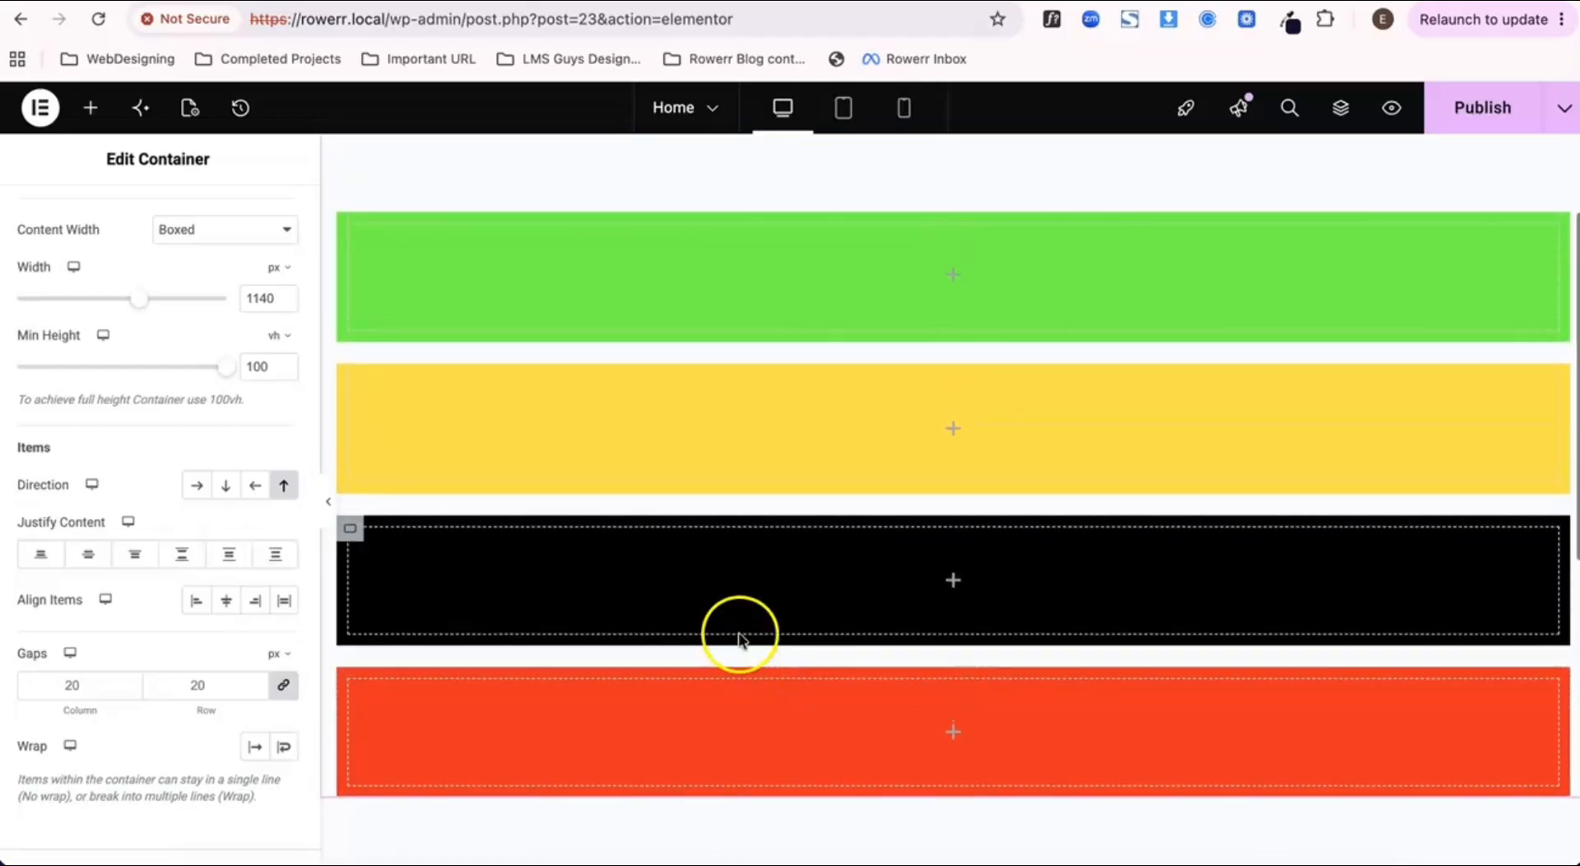
pyautogui.click(231, 487)
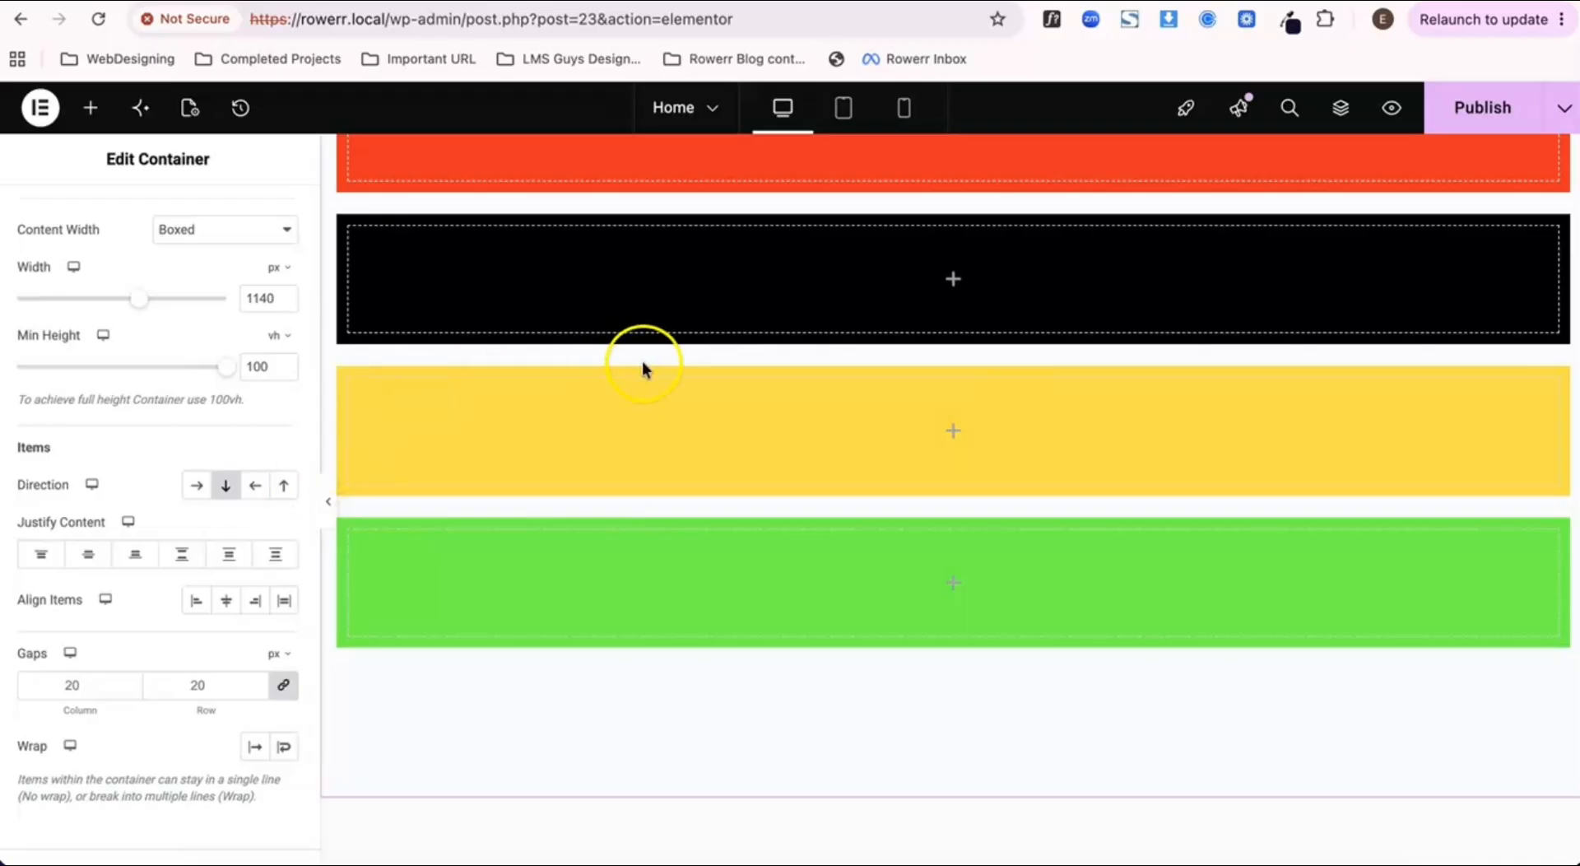
pyautogui.click(1429, 125)
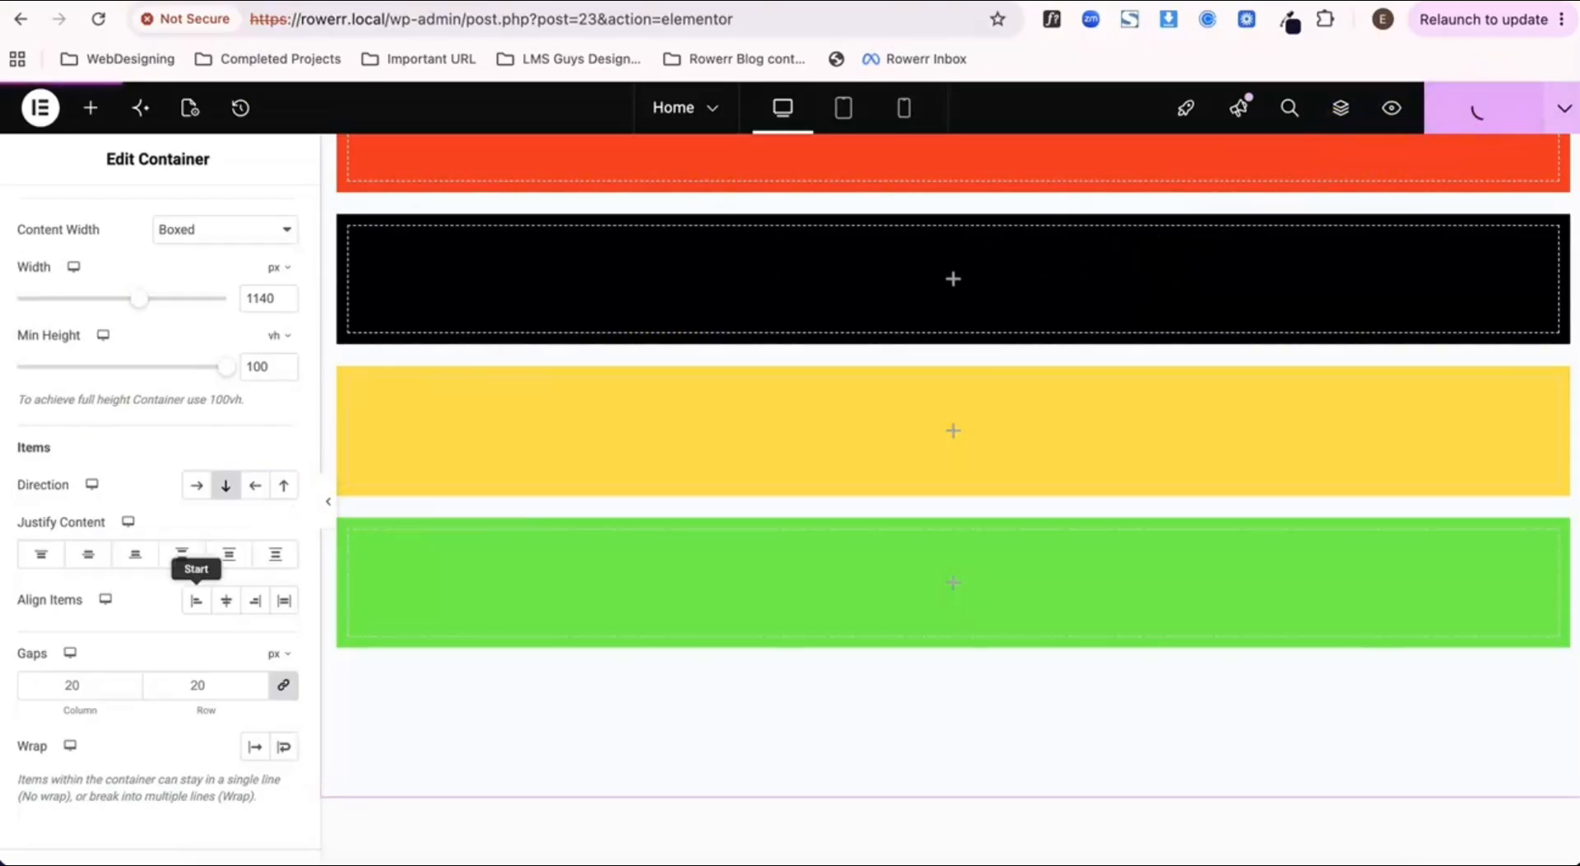
pyautogui.scroll(-1, 220, 576)
pyautogui.scroll(-1, 221, 576)
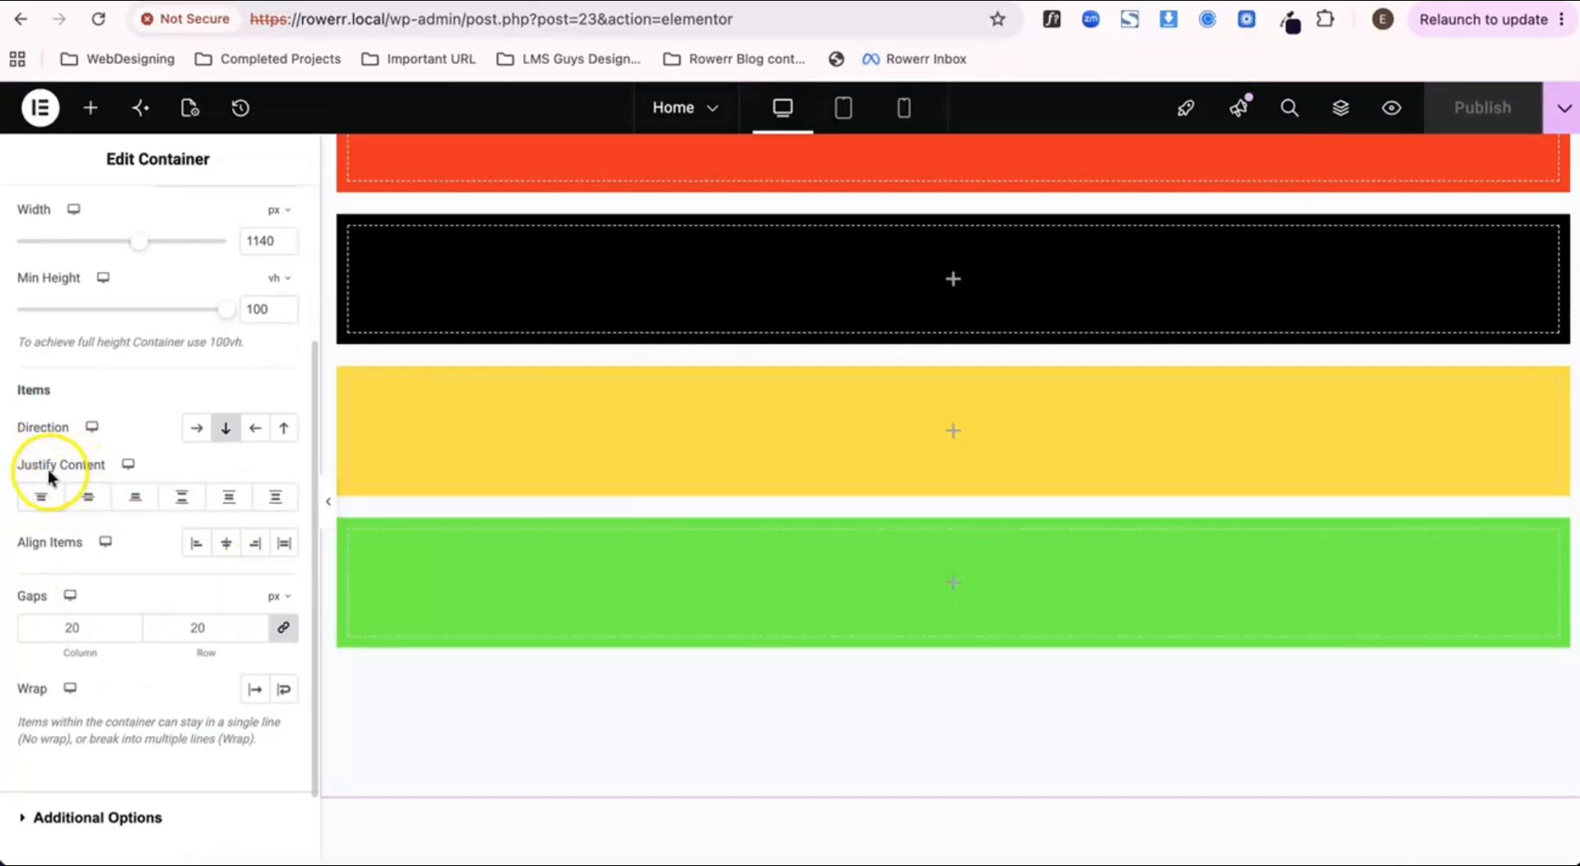
# Step: Try the Row - horizontal, Row - reversed and Column - reversed directions on the outer container, and restore Column - vertical
pyautogui.scroll(2, 461, 416)
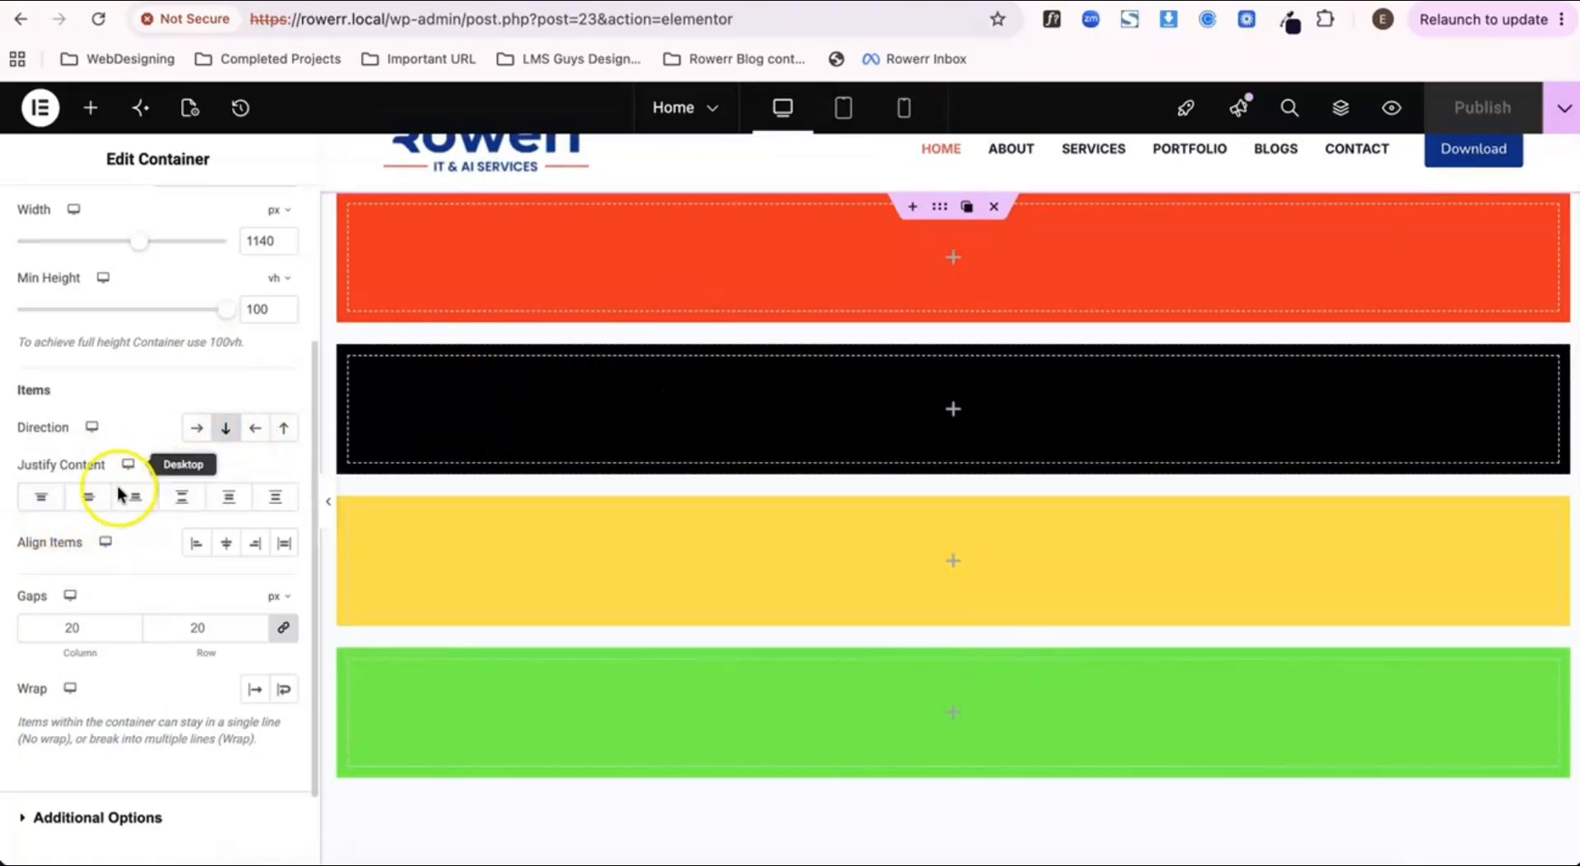
pyautogui.click(198, 430)
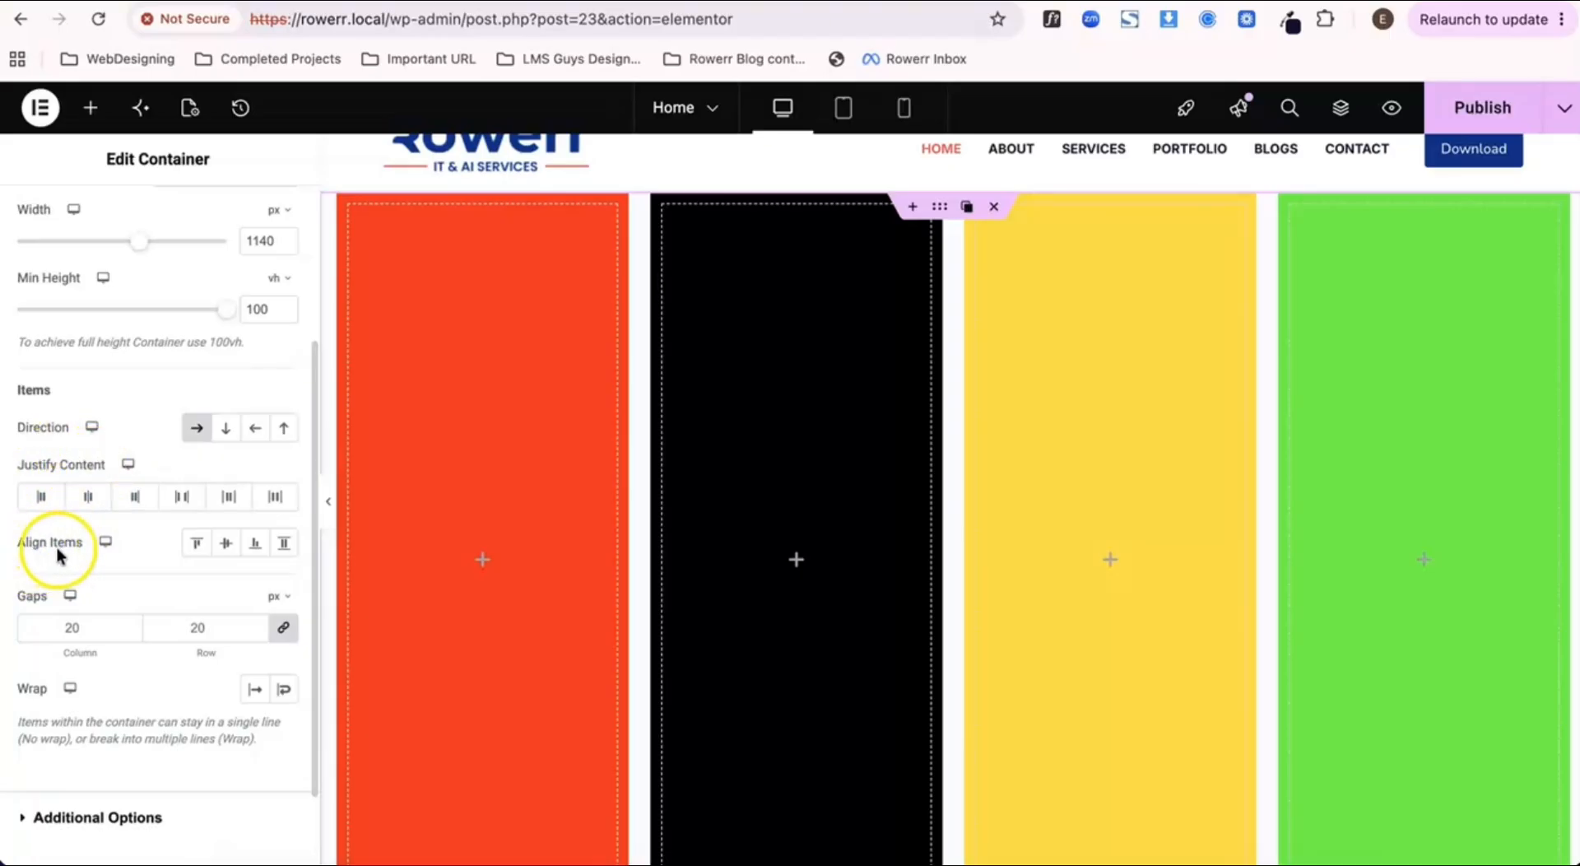
pyautogui.click(224, 428)
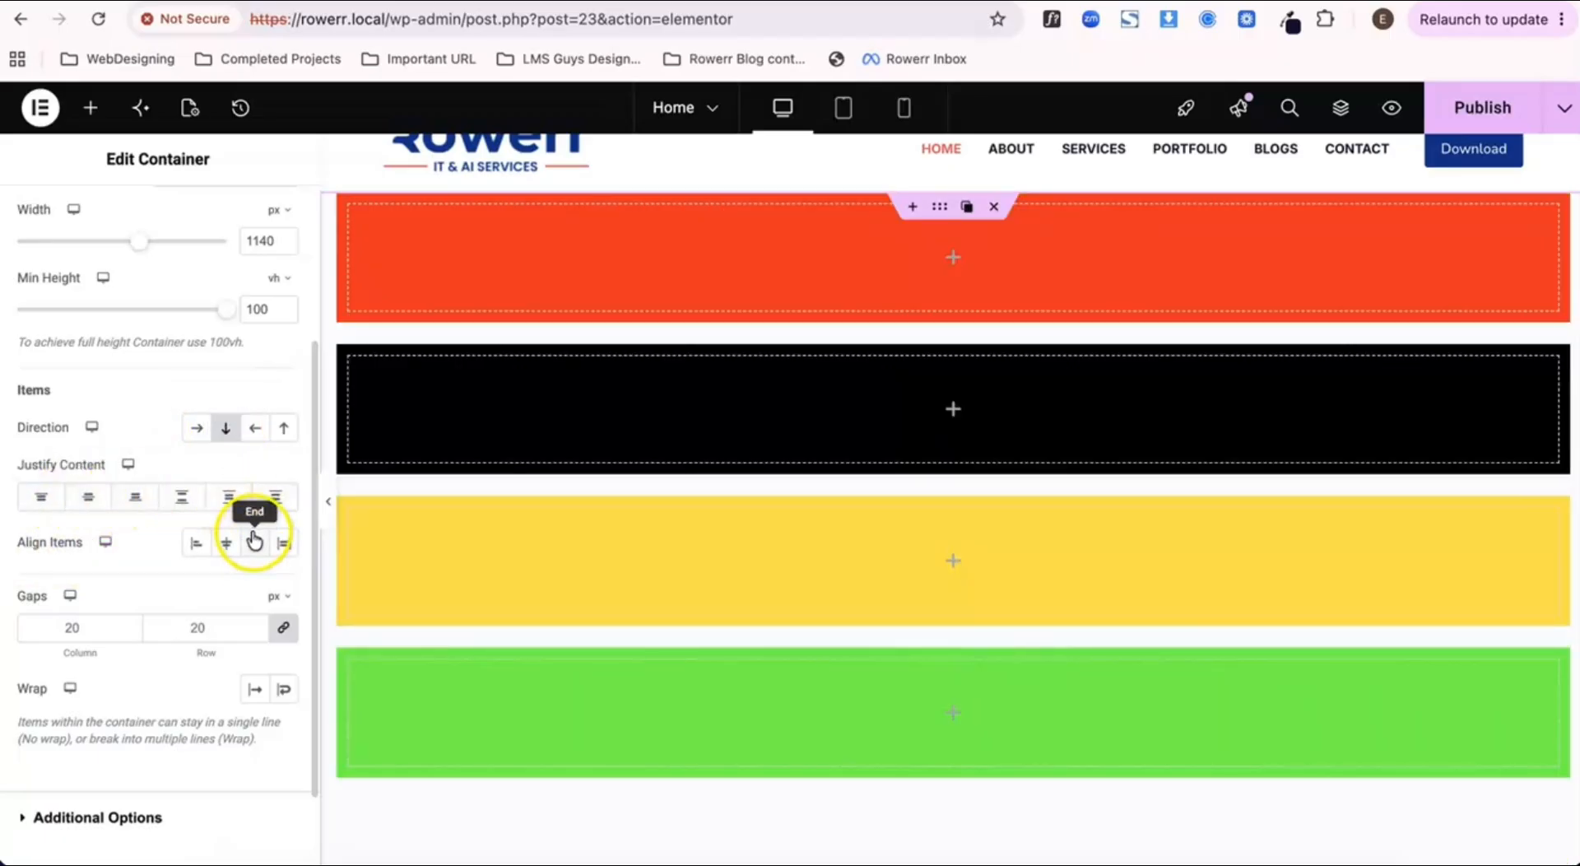
pyautogui.click(255, 429)
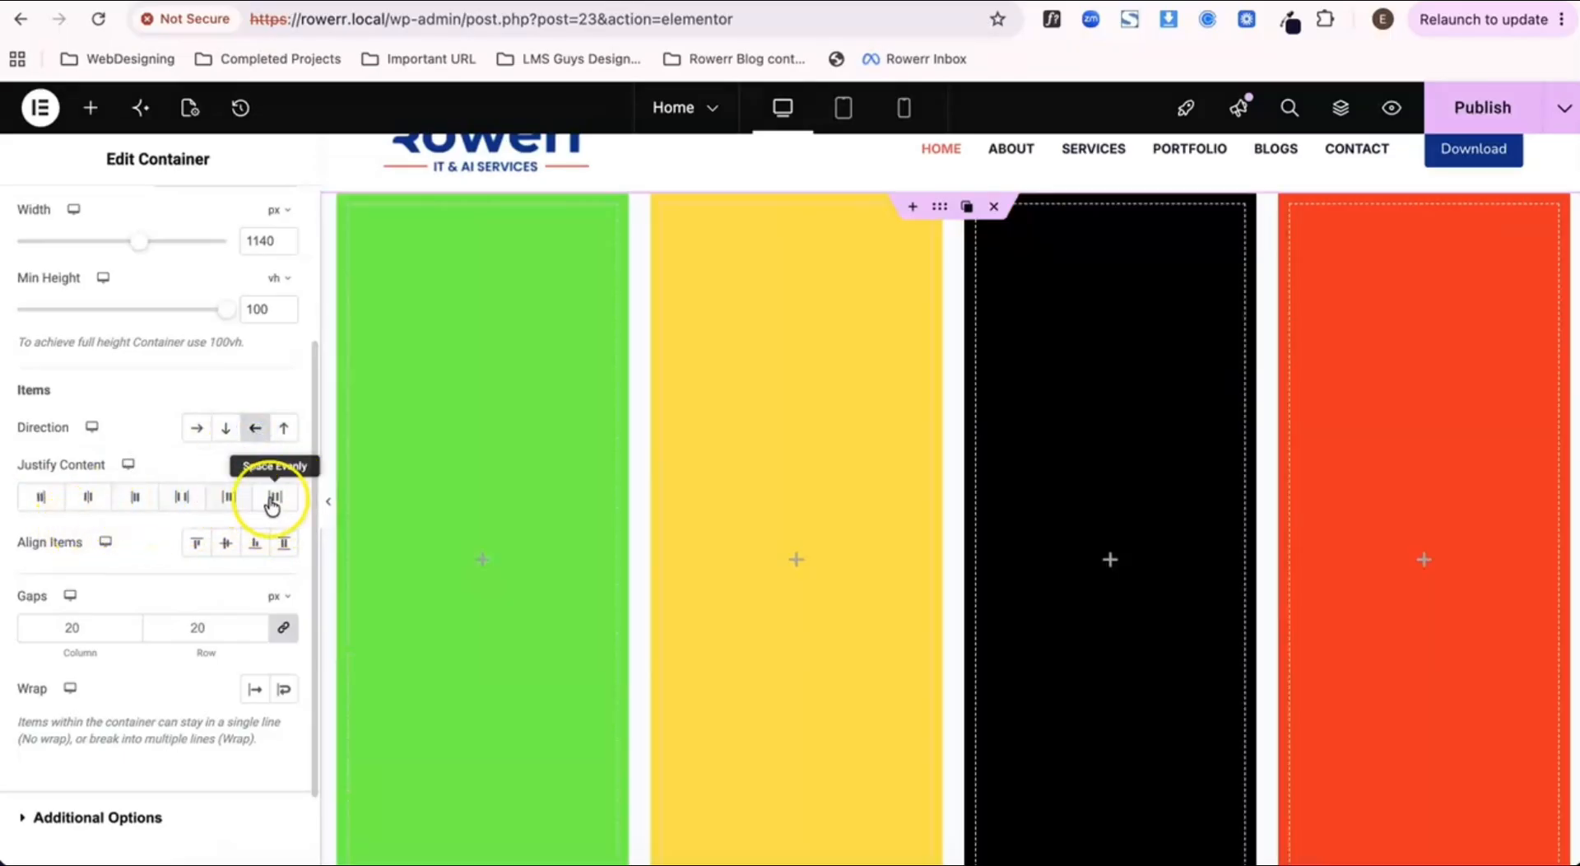
pyautogui.click(285, 433)
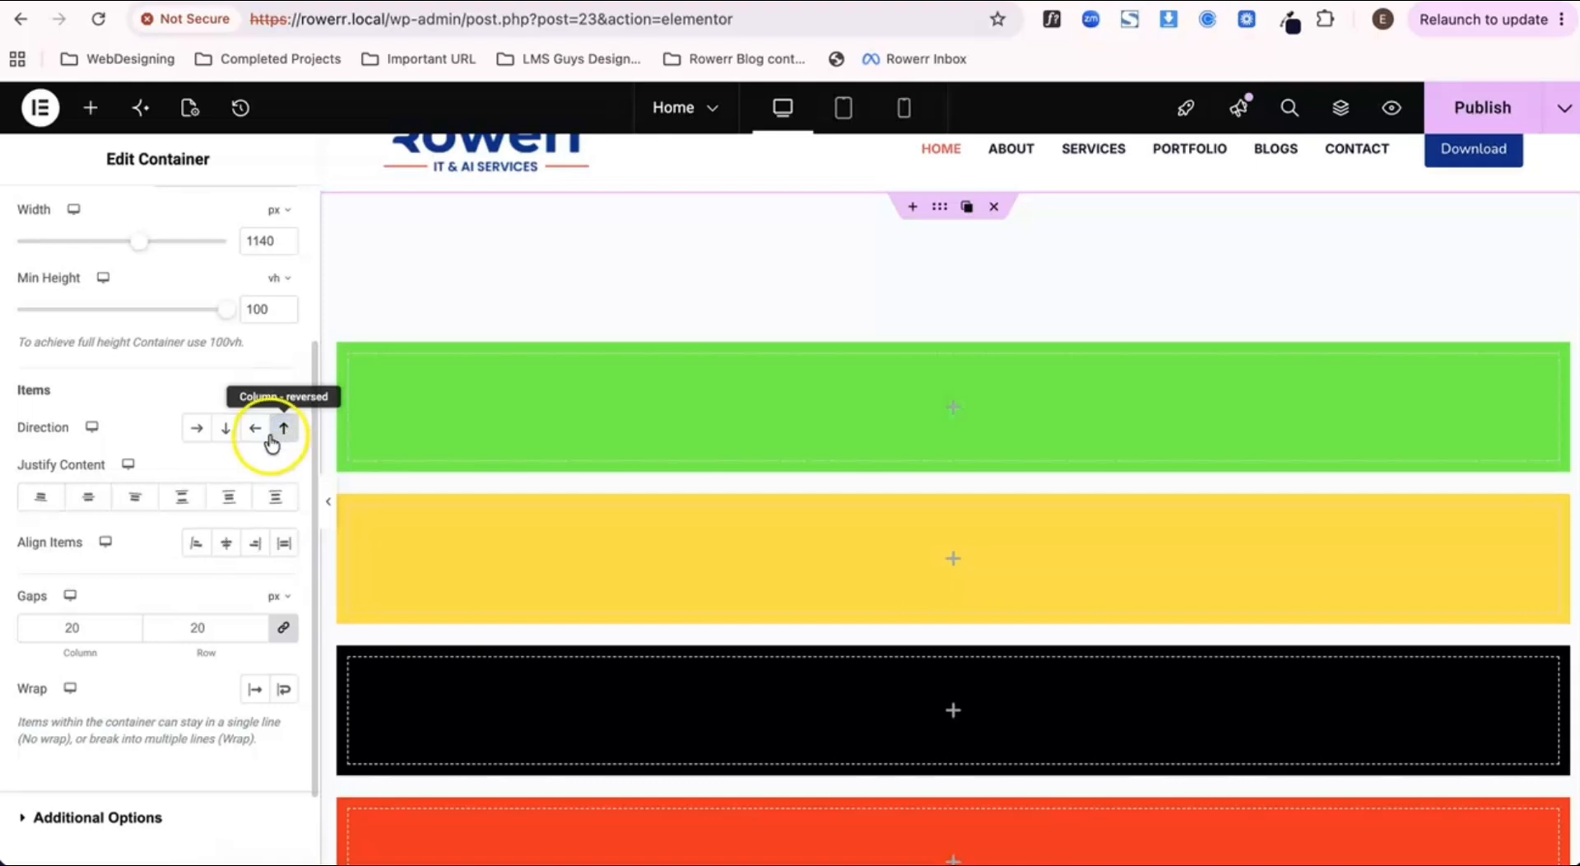
pyautogui.click(222, 430)
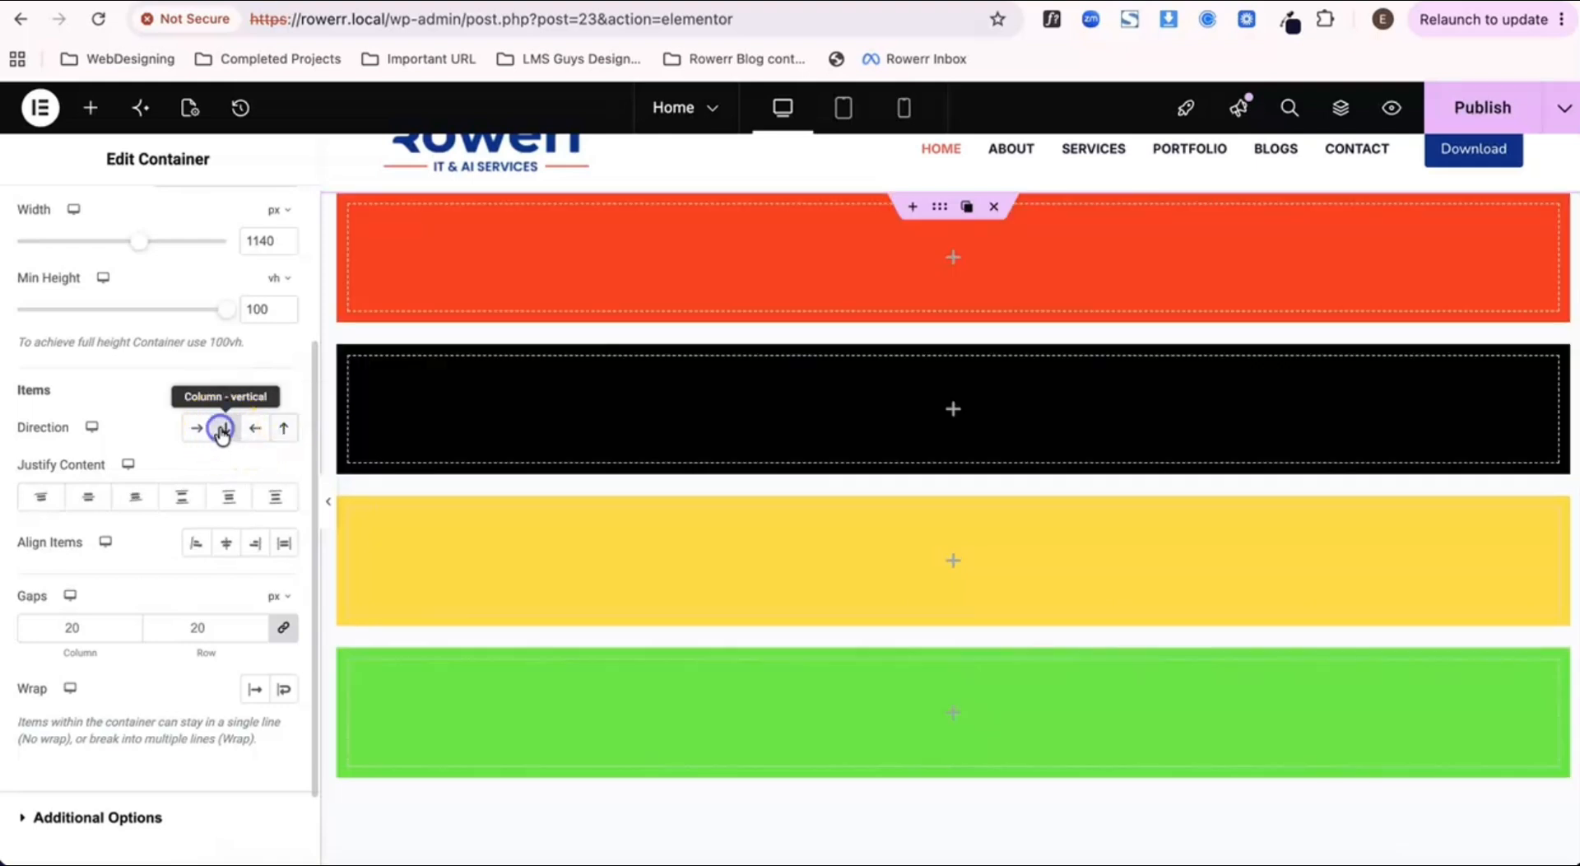
pyautogui.click(286, 434)
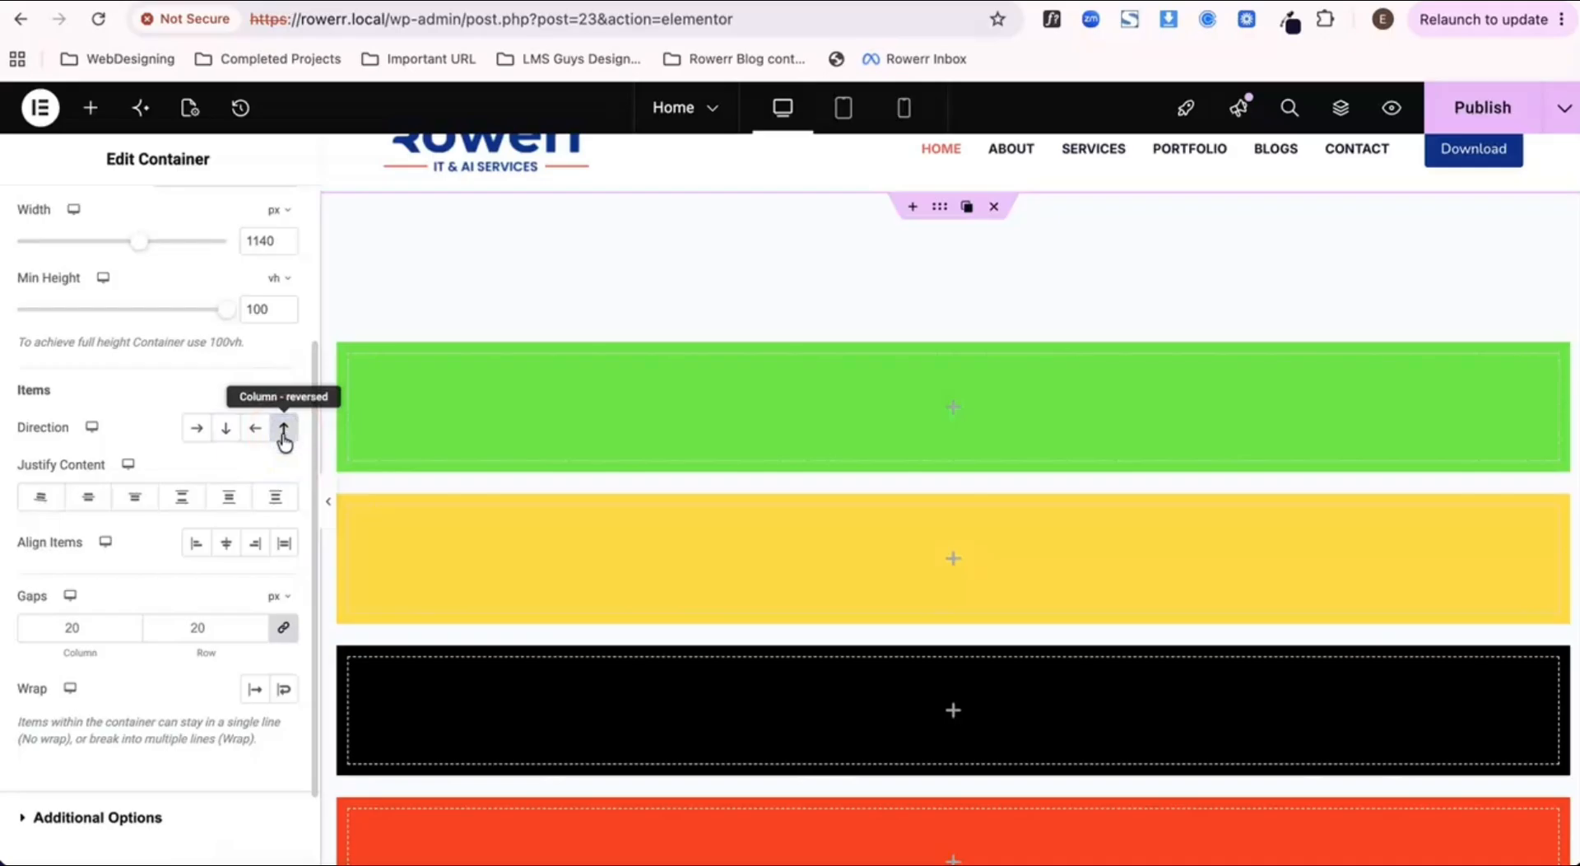
pyautogui.click(226, 429)
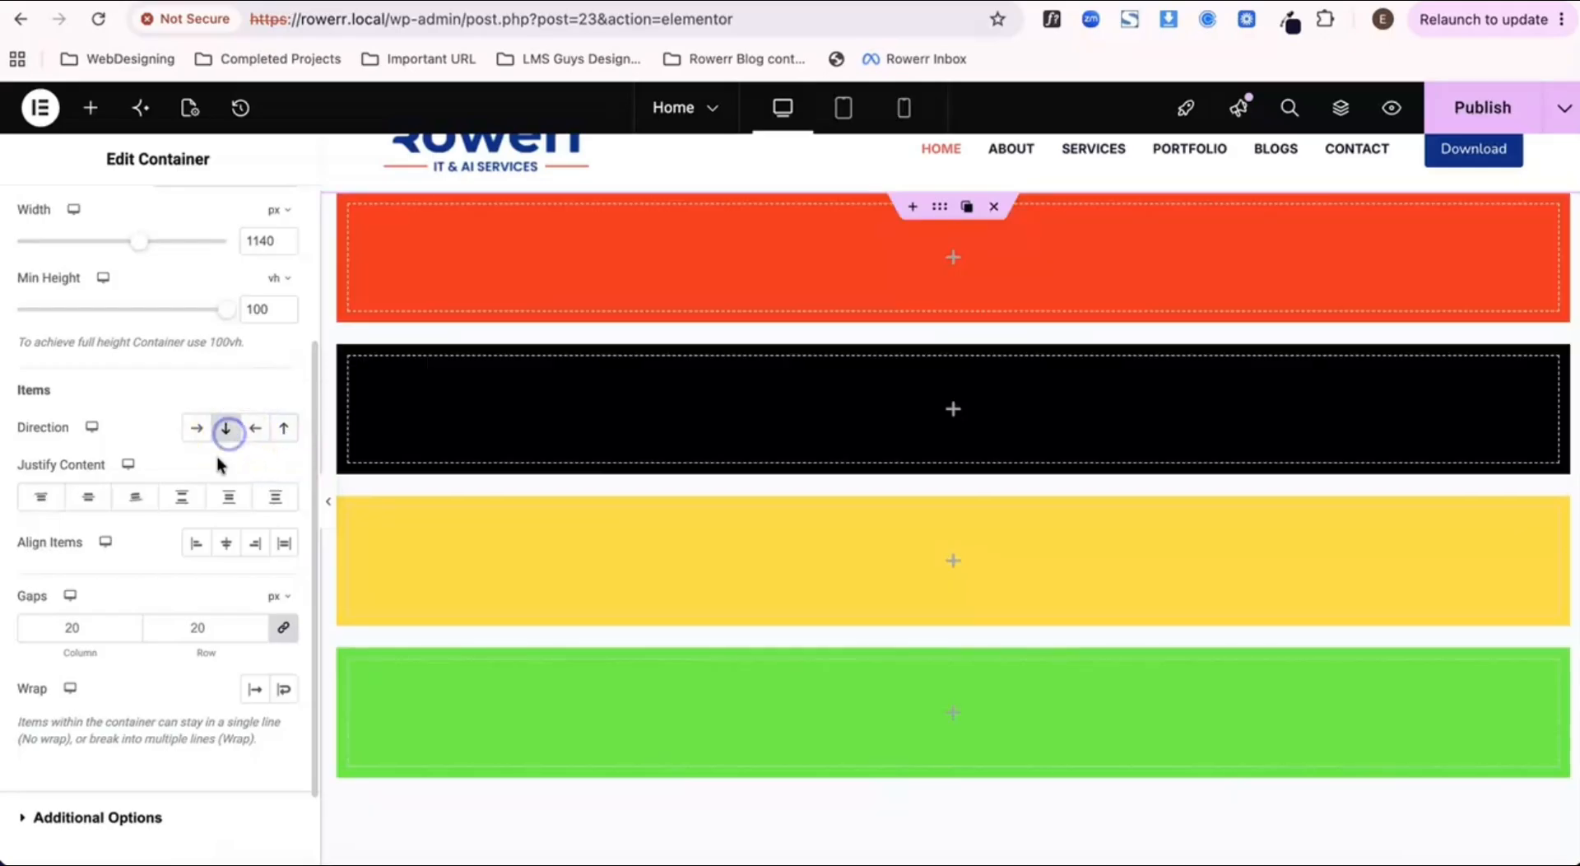
# Step: Set the outer container's content justification to Start, publish the page and open its preview
pyautogui.scroll(-1, 206, 529)
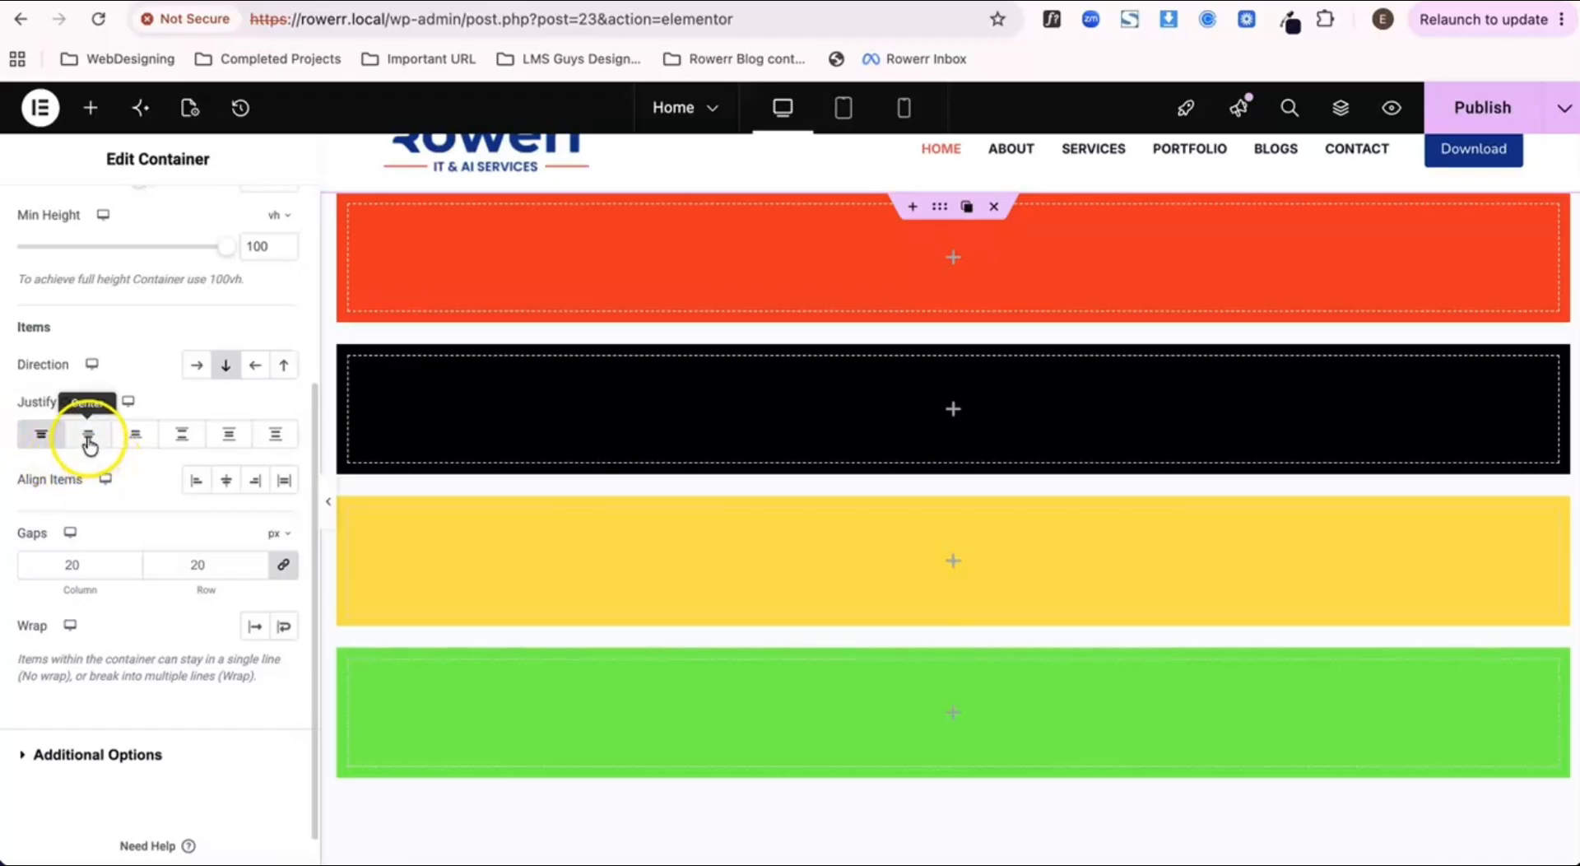
pyautogui.click(1477, 107)
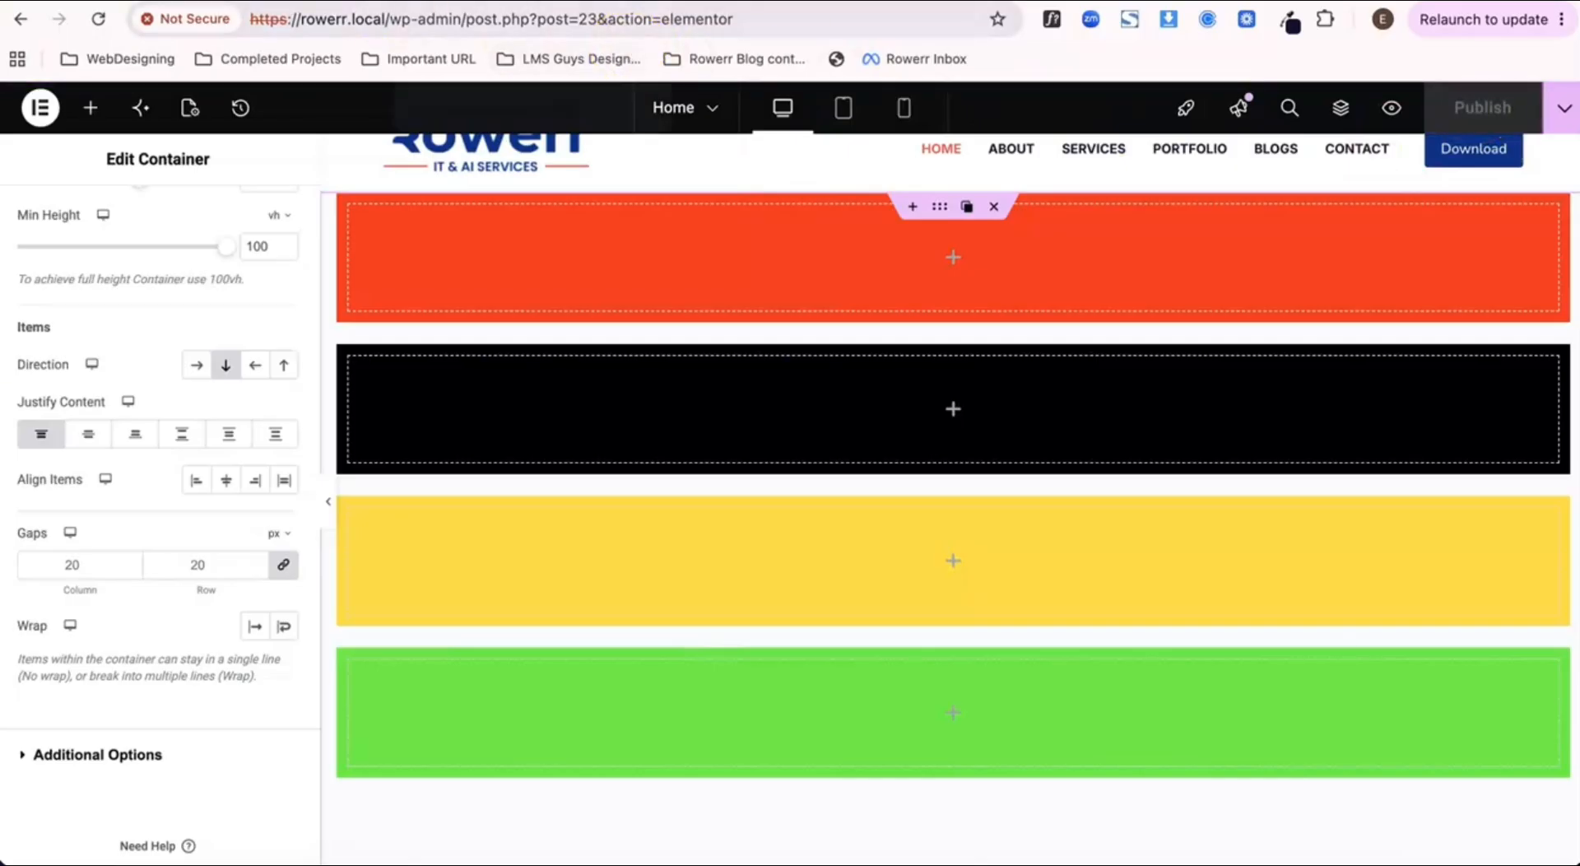
pyautogui.click(1391, 107)
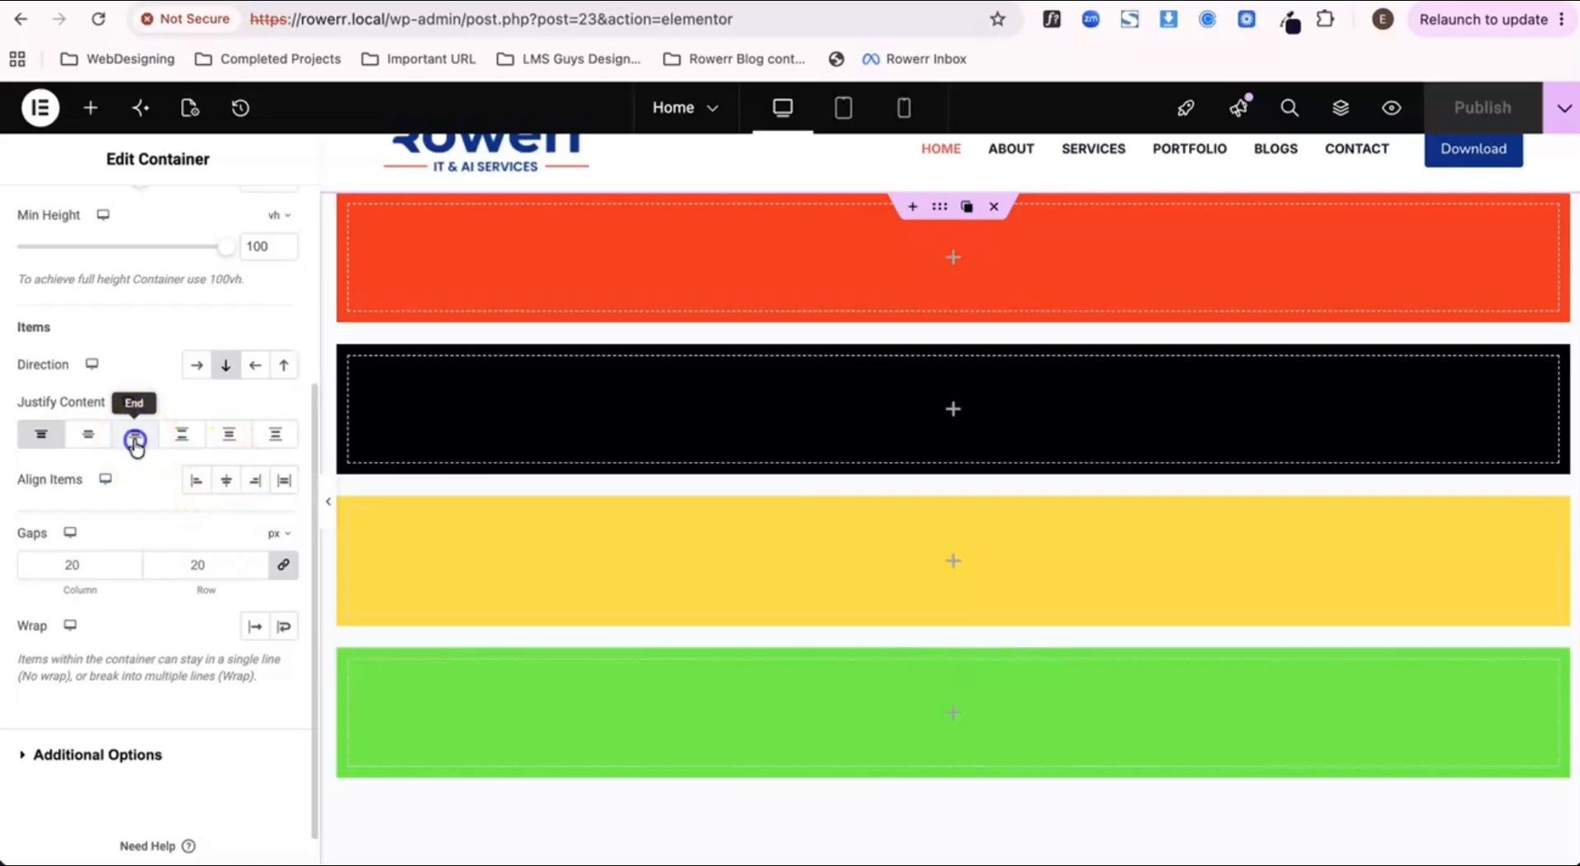
# Step: Justify the outer container's content to End, publish the page and check the result in its preview
pyautogui.click(136, 443)
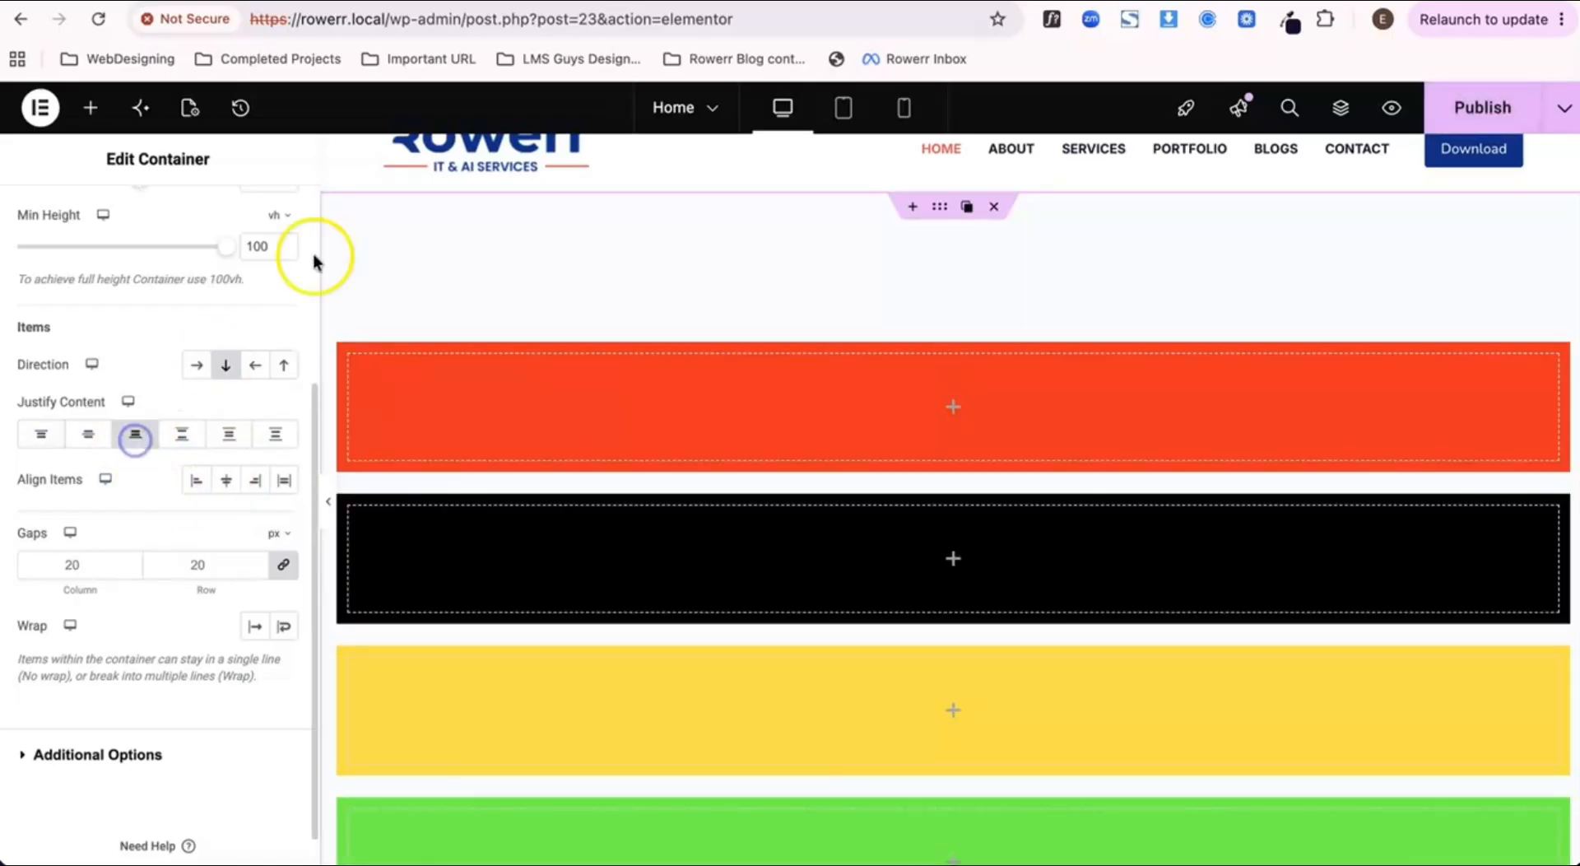
pyautogui.click(1464, 146)
pyautogui.click(1464, 112)
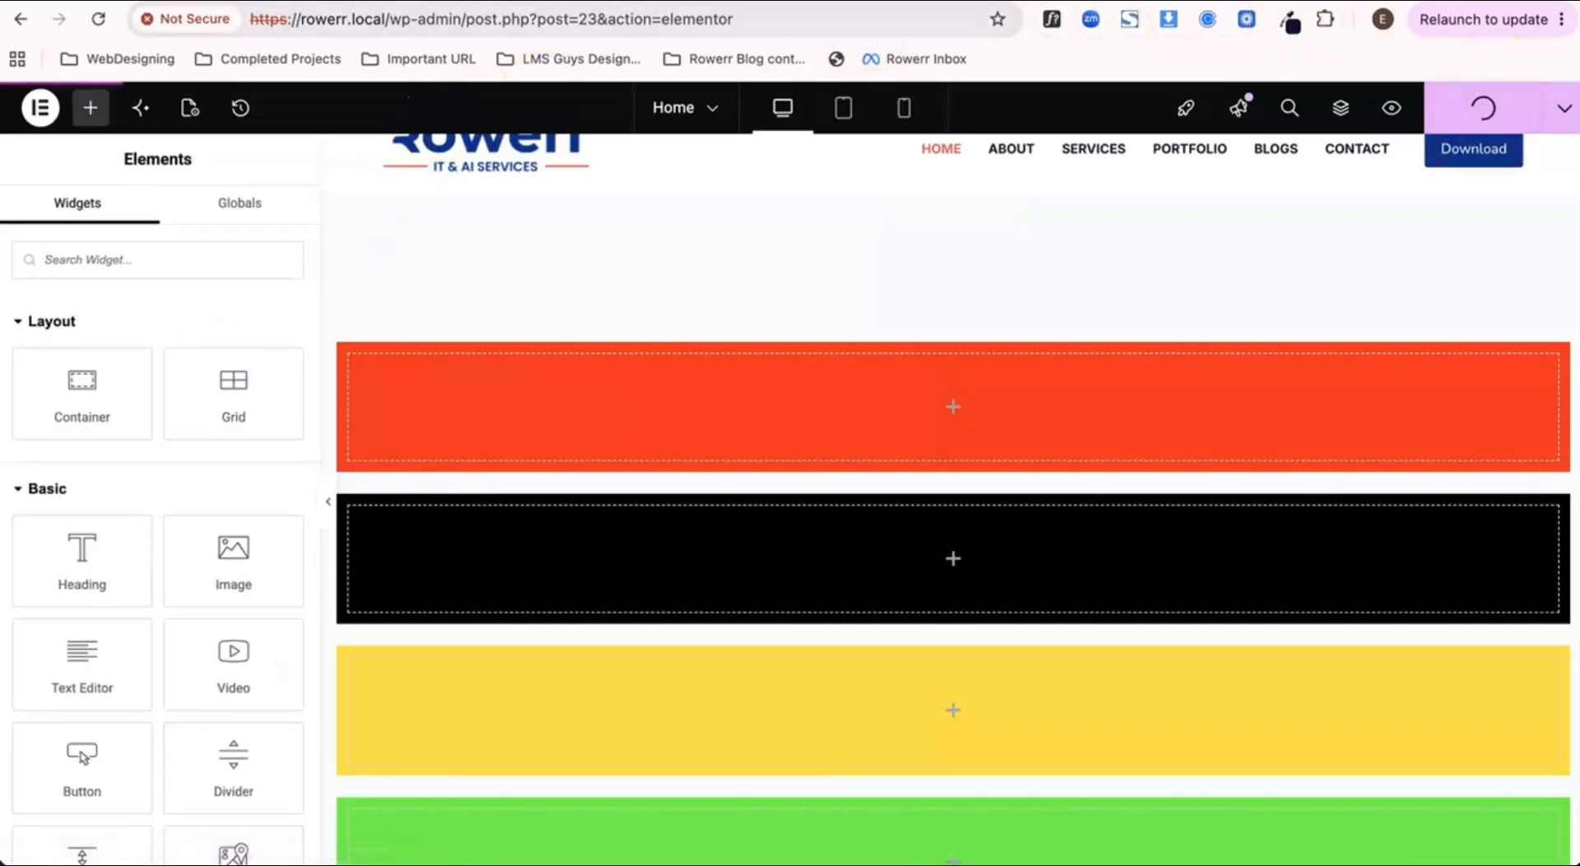
pyautogui.click(411, 2)
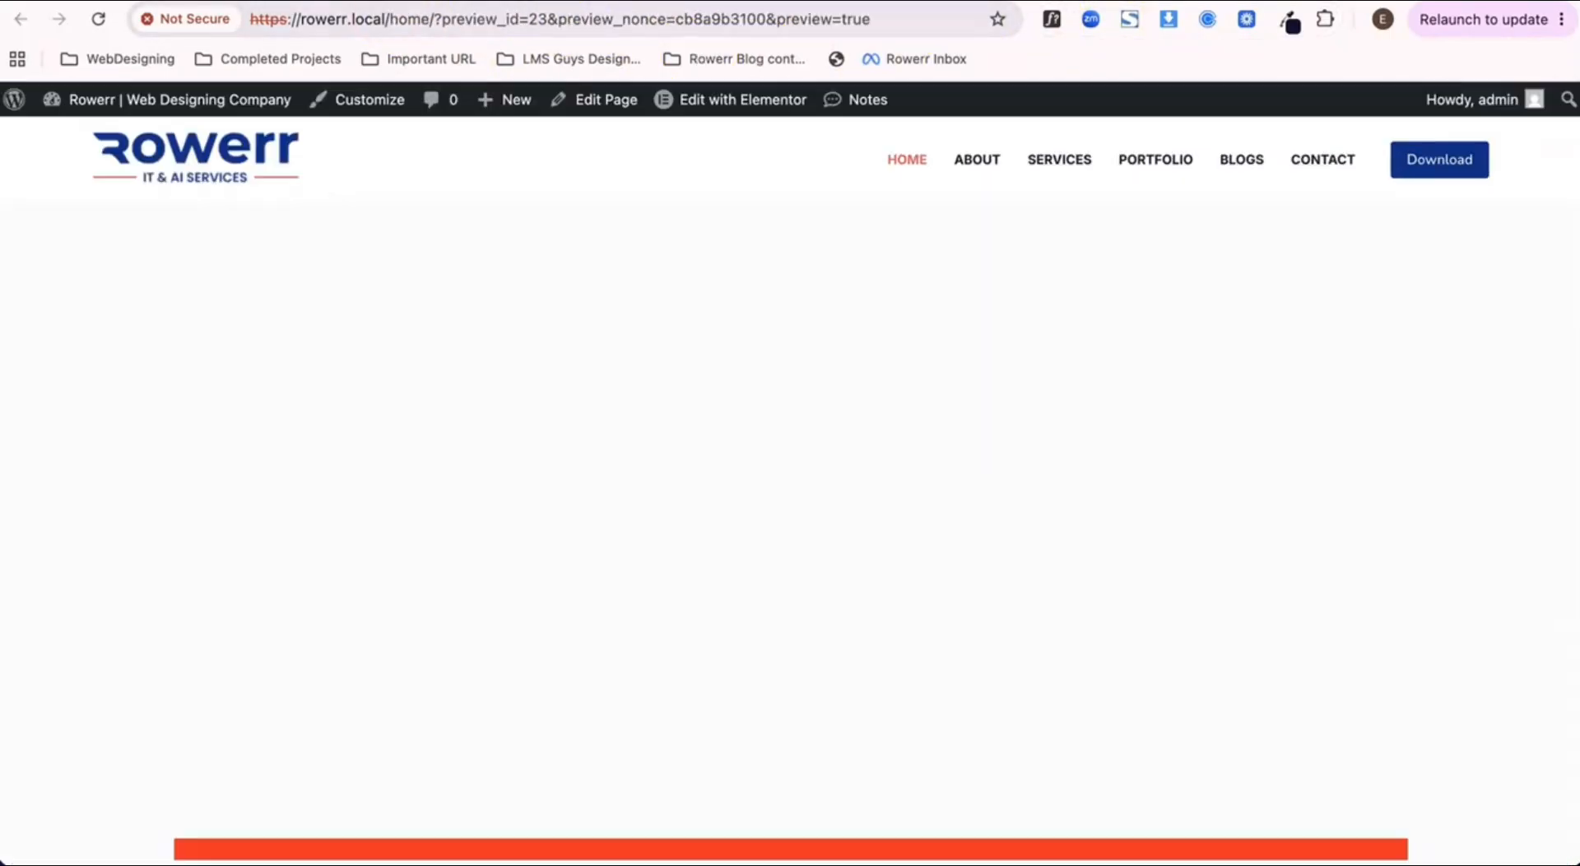
pyautogui.scroll(-4, 380, 243)
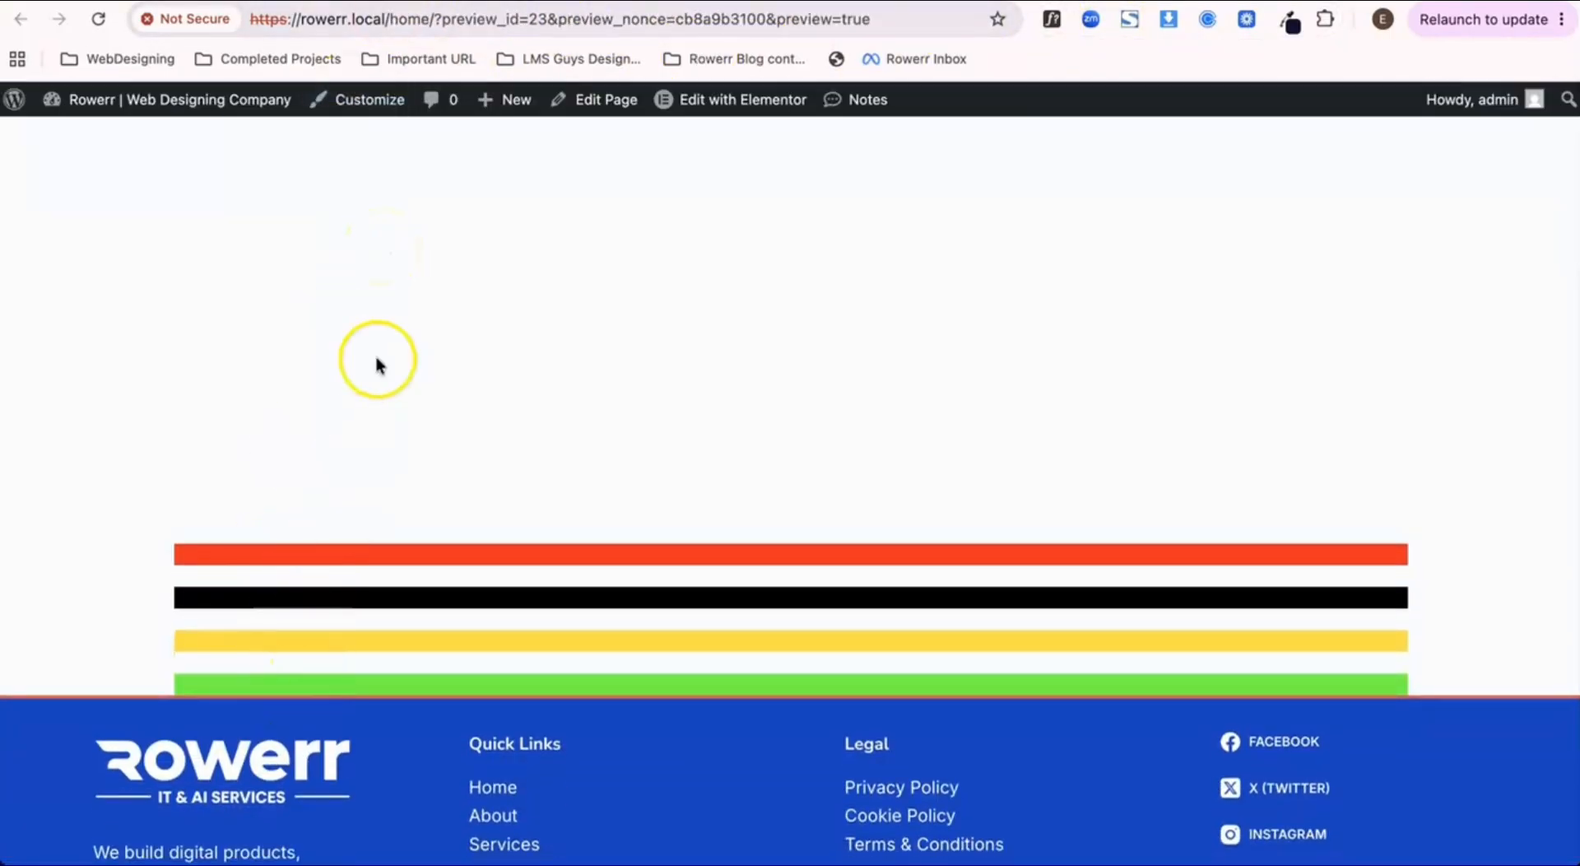
pyautogui.scroll(1, 377, 360)
pyautogui.click(300, 2)
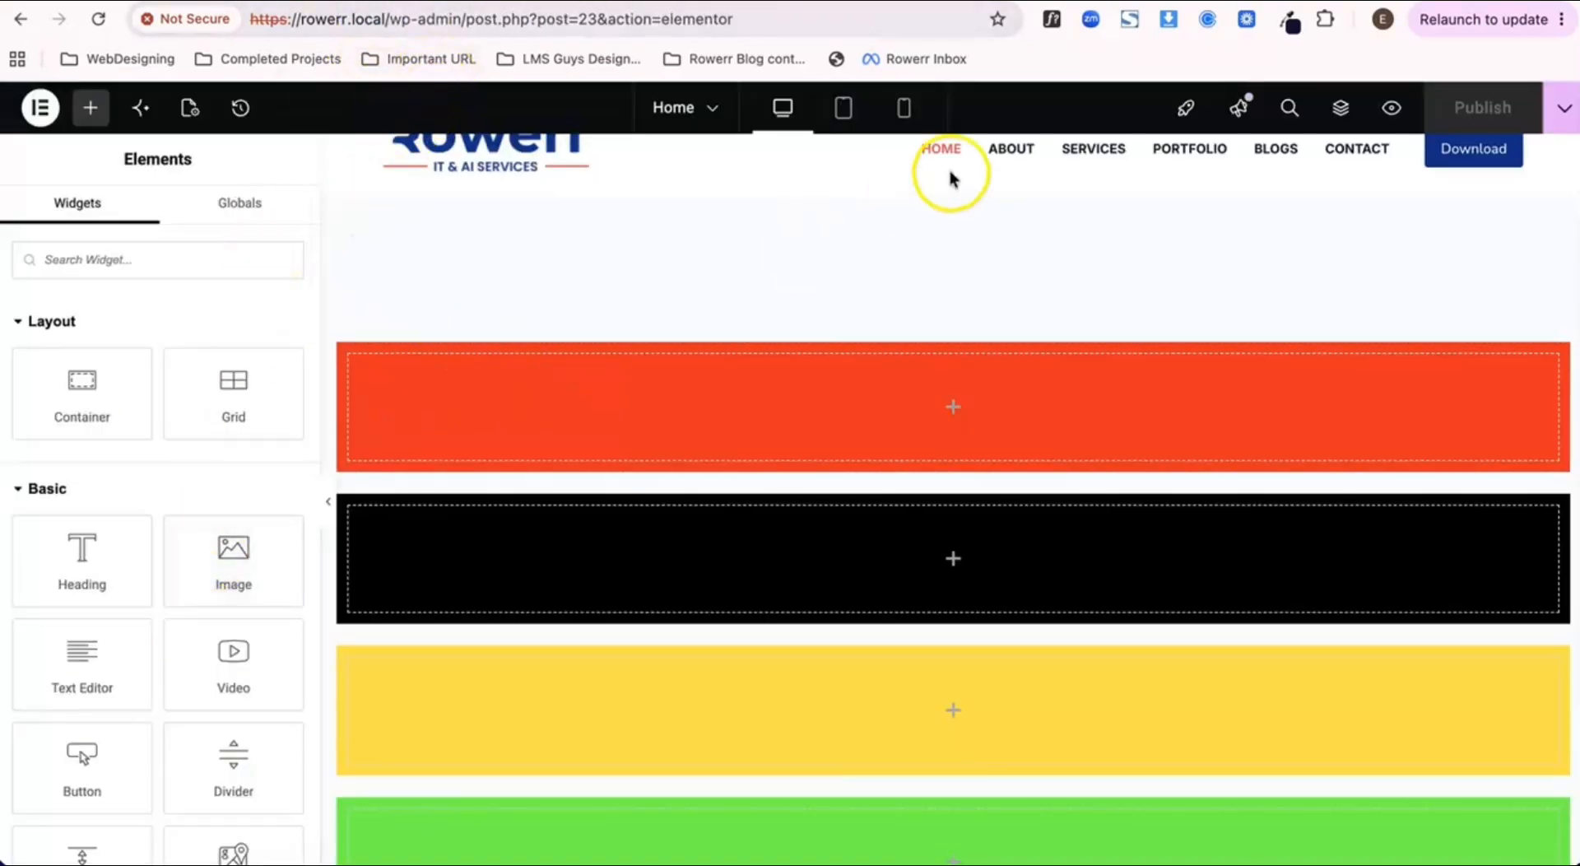
# Step: Reselect the outer container, justify its content to Center and compare the published preview with the editor
pyautogui.click(939, 207)
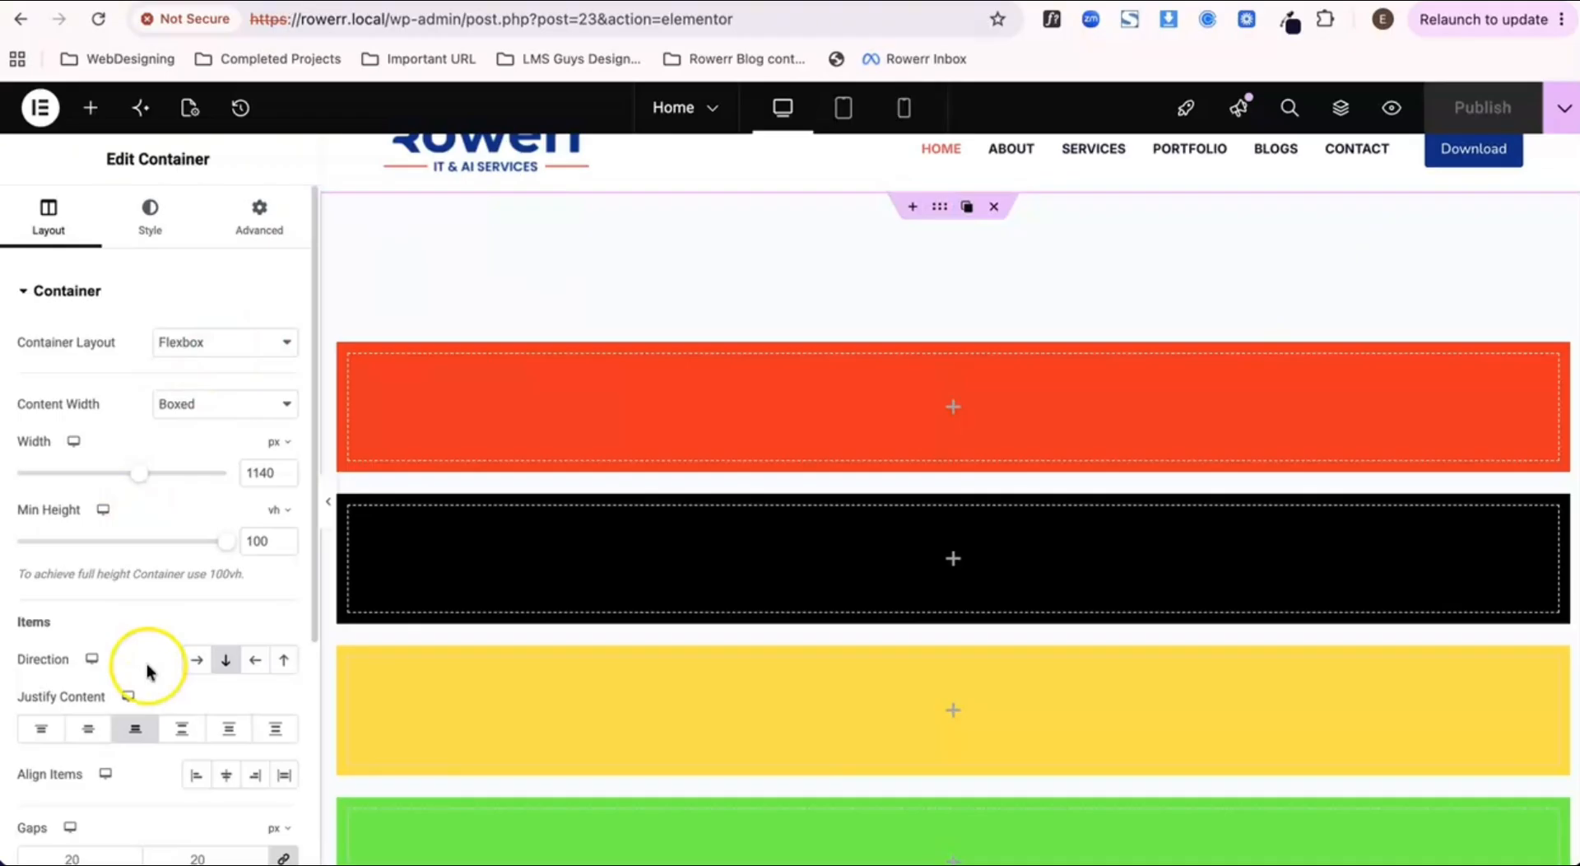
pyautogui.scroll(-3, 147, 668)
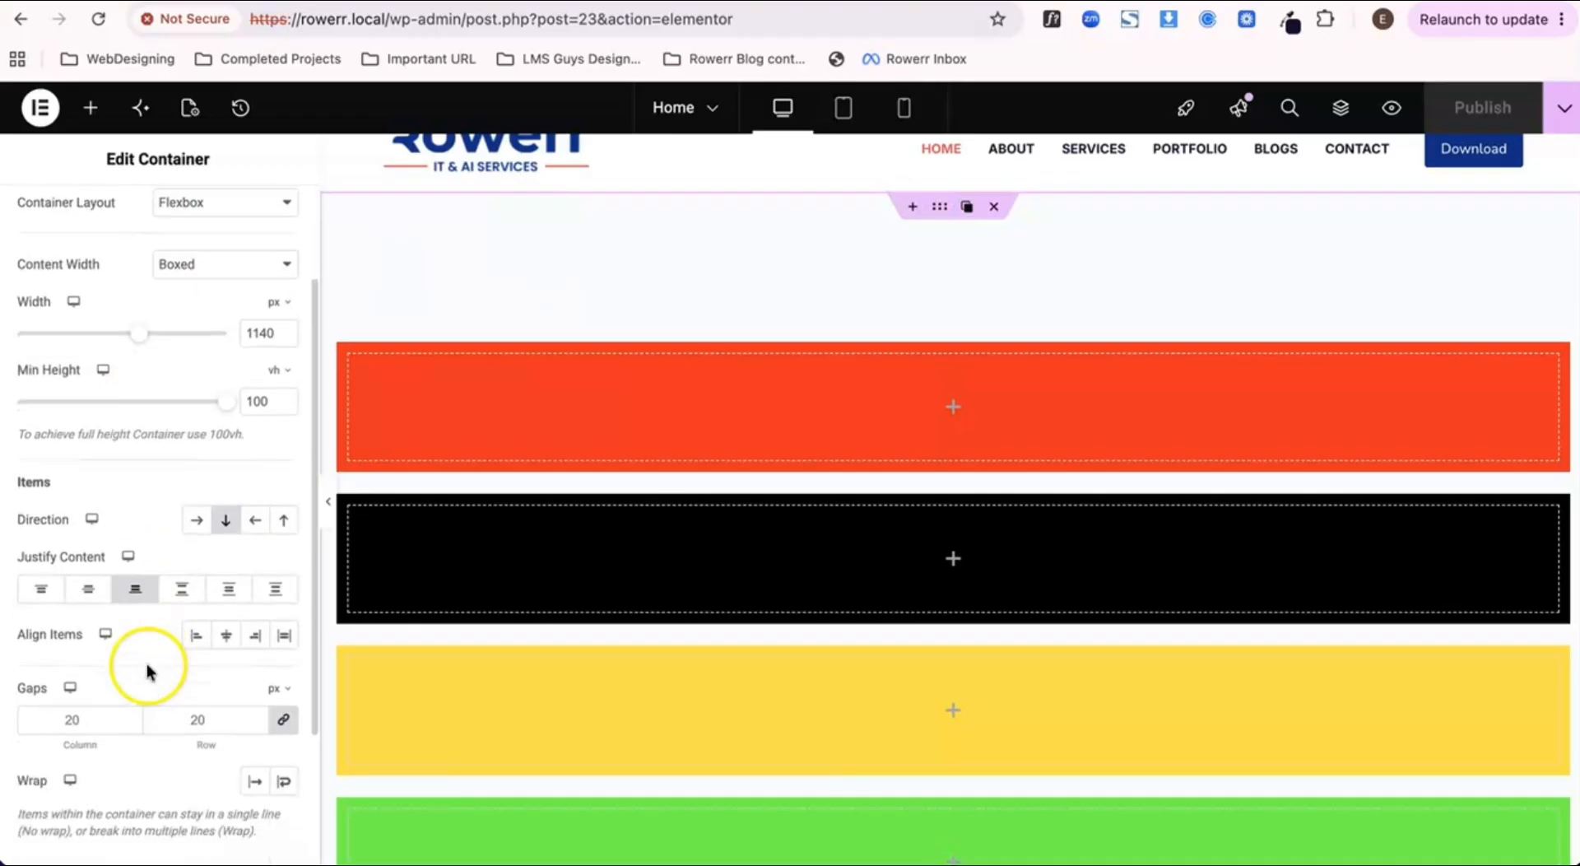
pyautogui.click(88, 590)
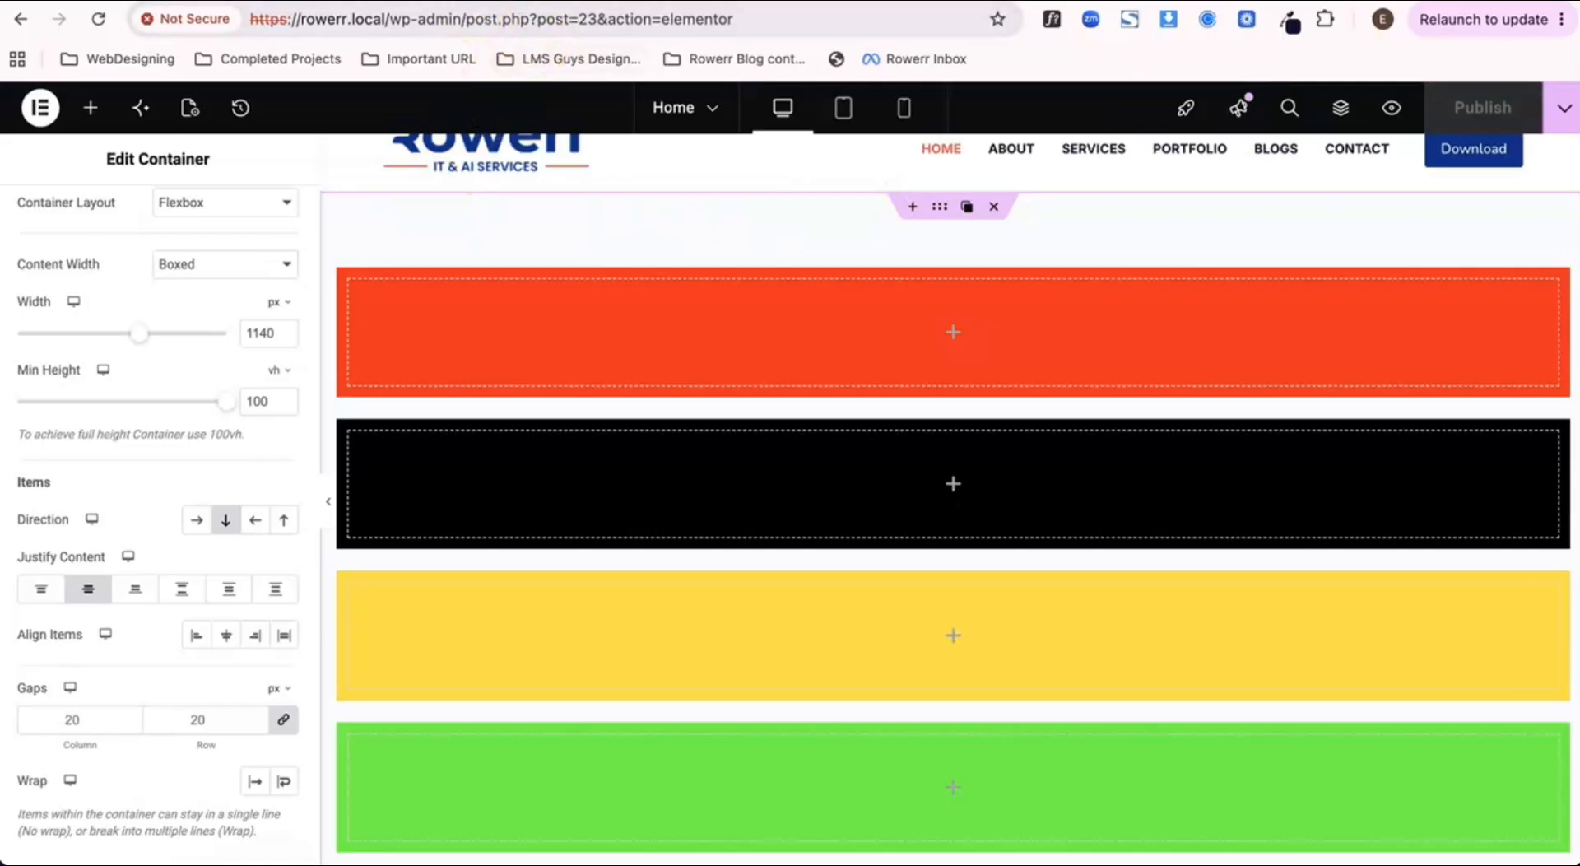
pyautogui.click(471, 2)
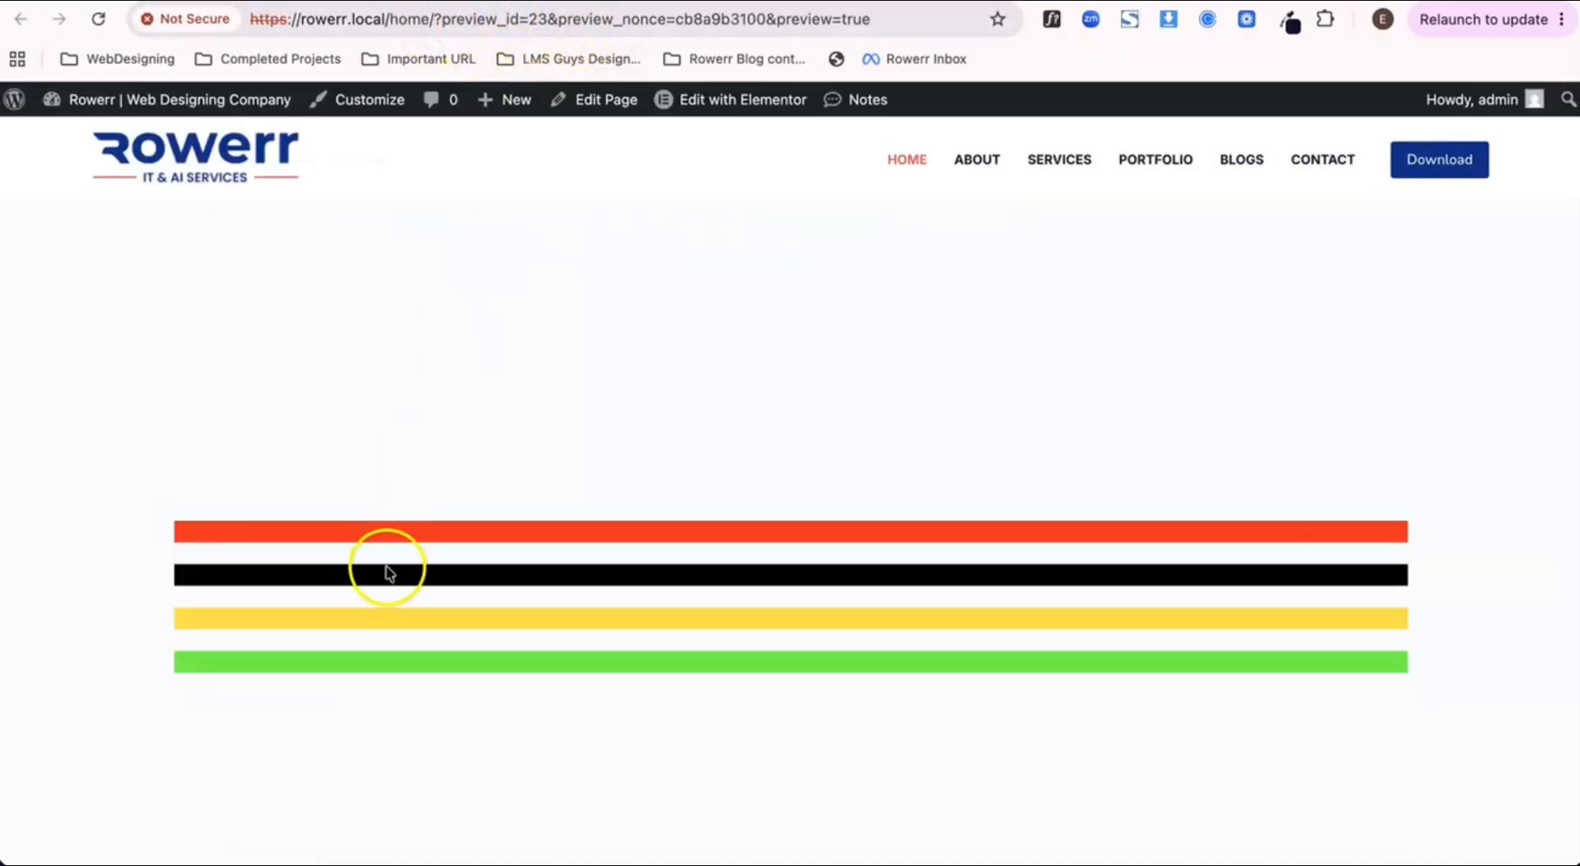
pyautogui.scroll(-2, 386, 569)
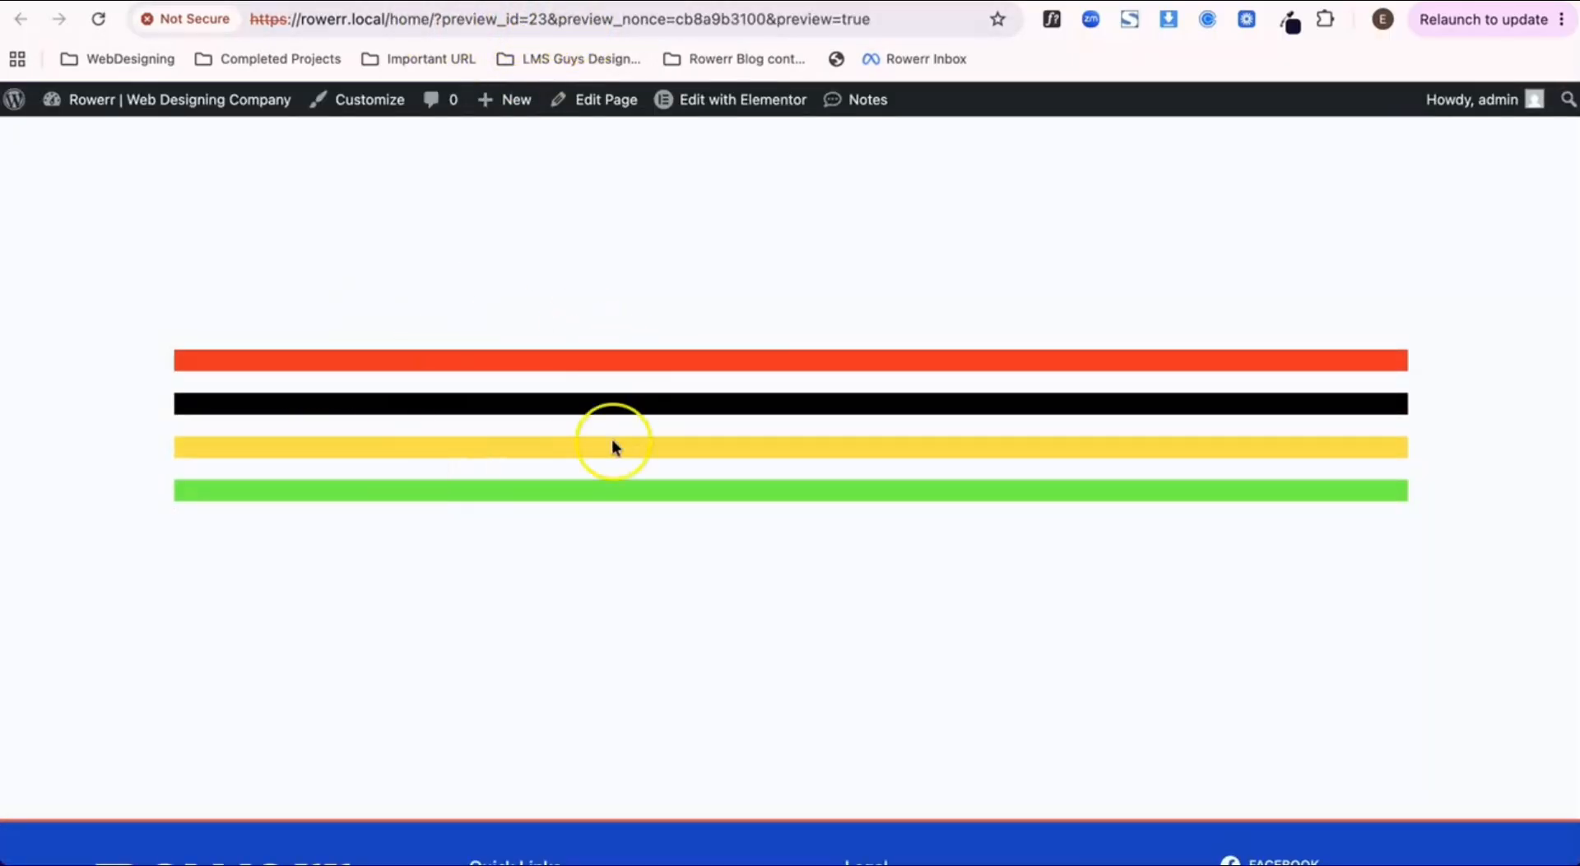
pyautogui.scroll(2, 610, 438)
pyautogui.scroll(-2, 613, 441)
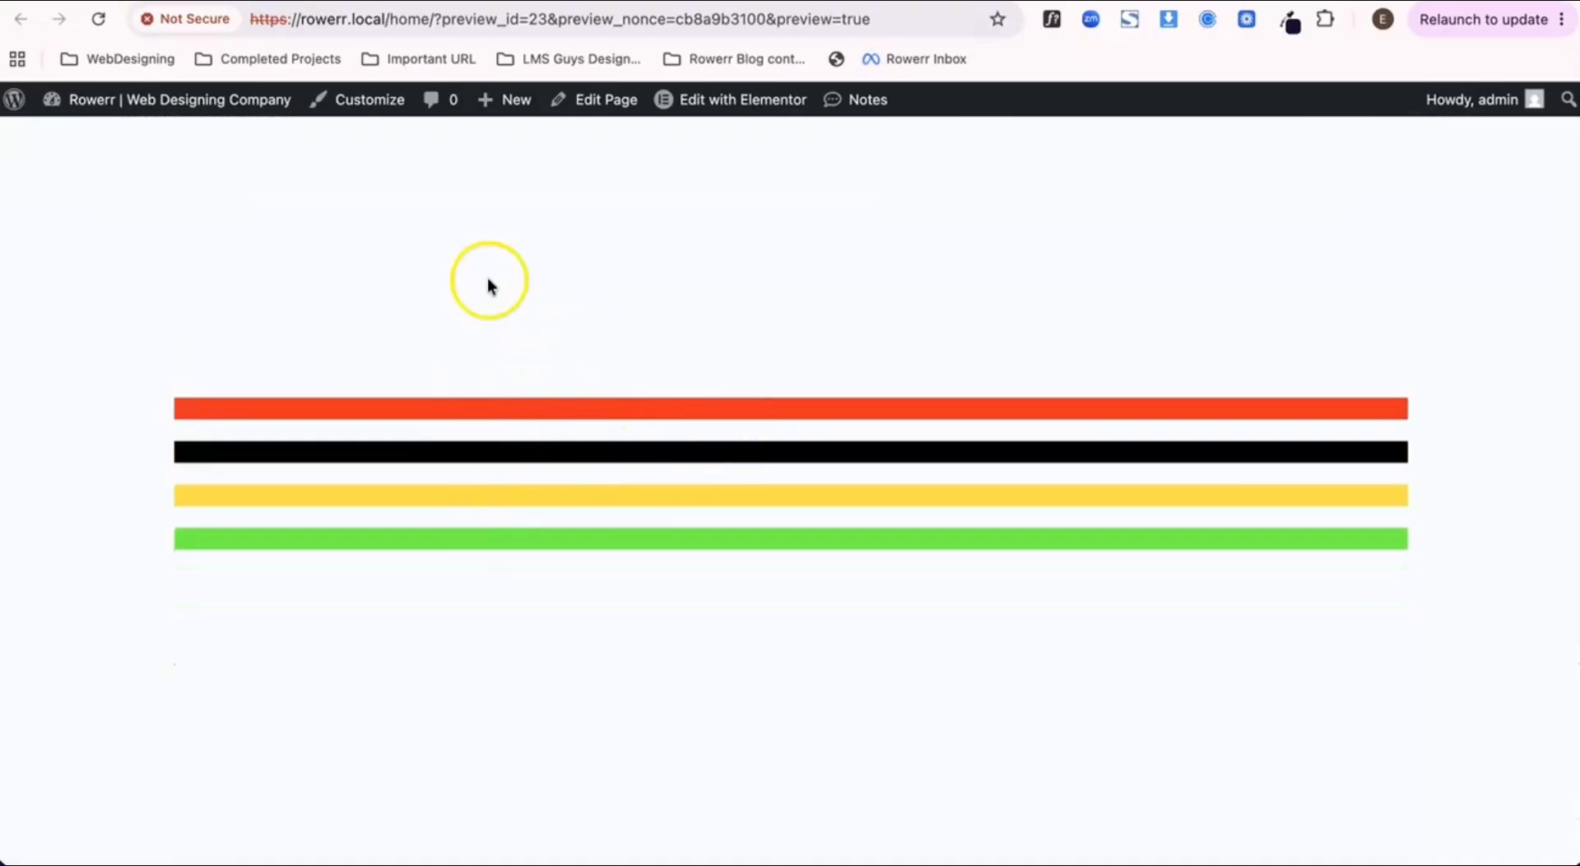
pyautogui.hotkey('ctrl', 'shift', 'Tab')
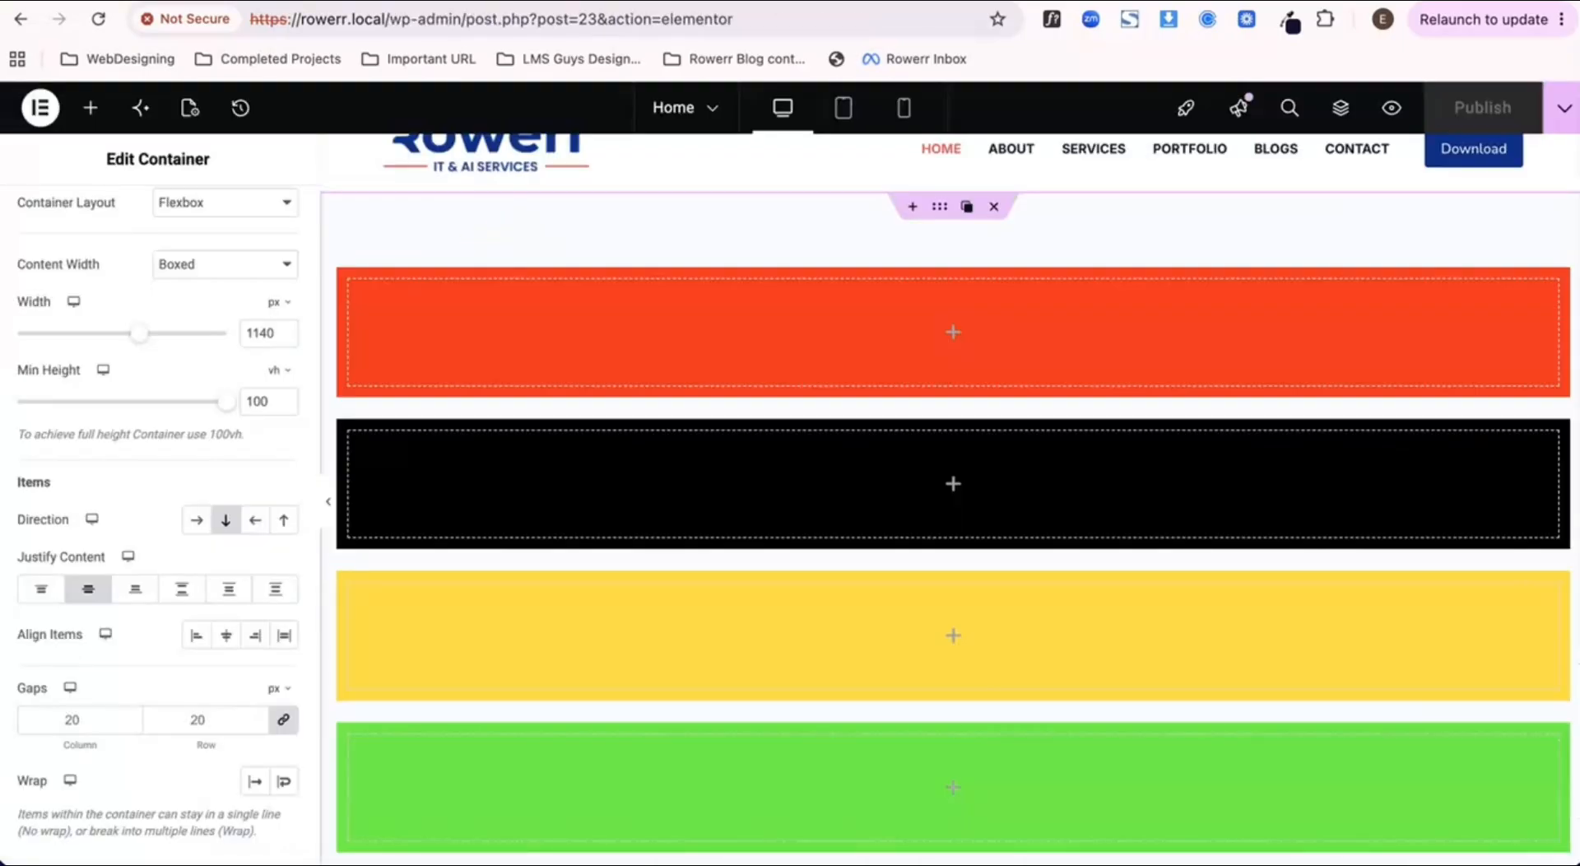
pyautogui.hotkey('ctrl', 'Tab')
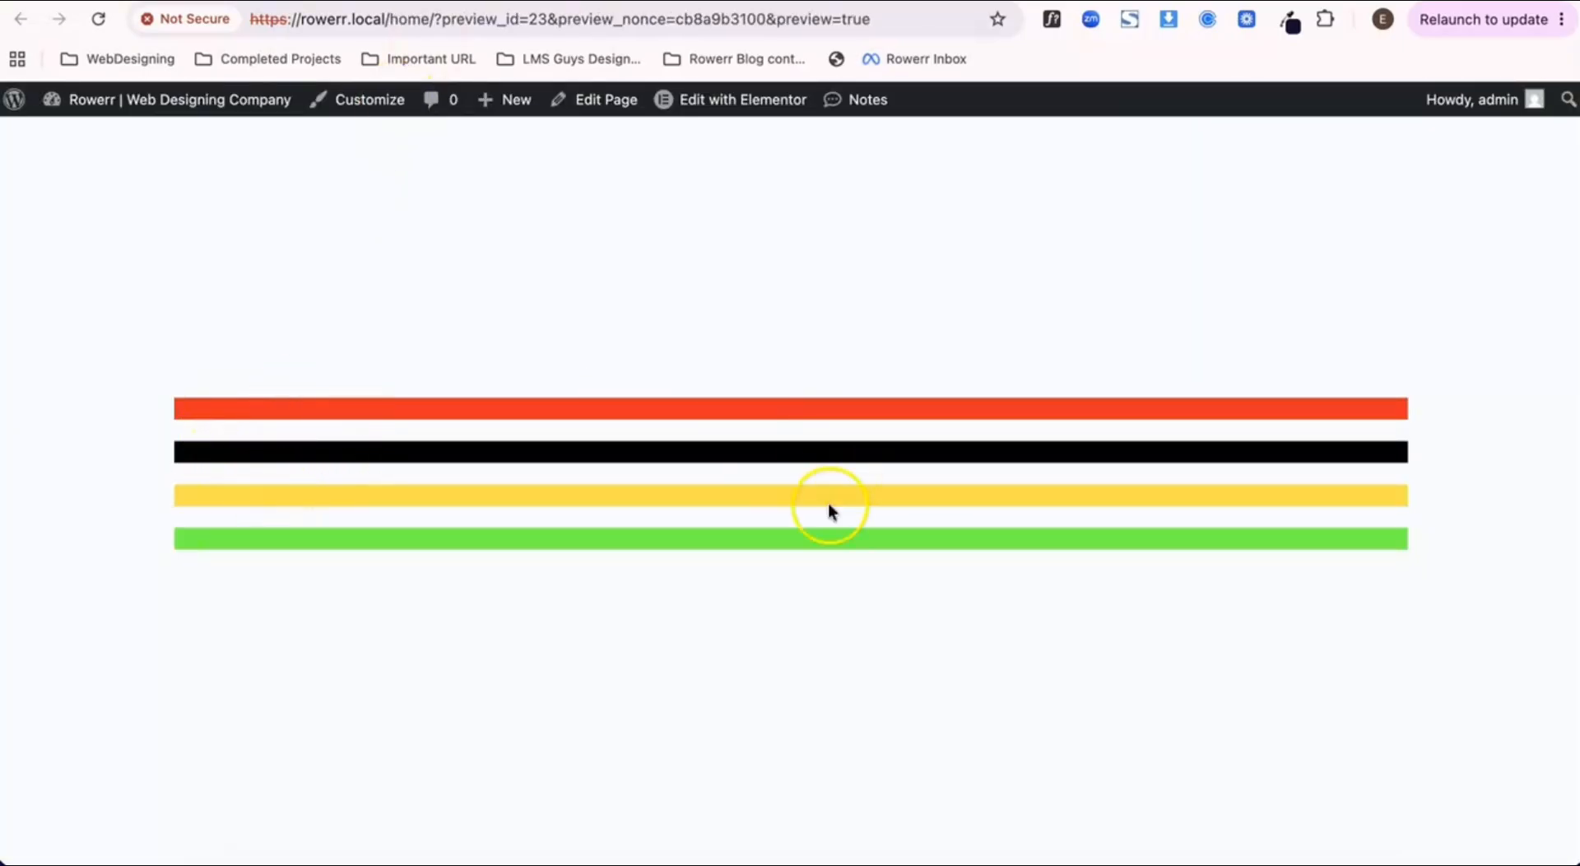
pyautogui.hotkey('ctrl', 'shift', 'Tab')
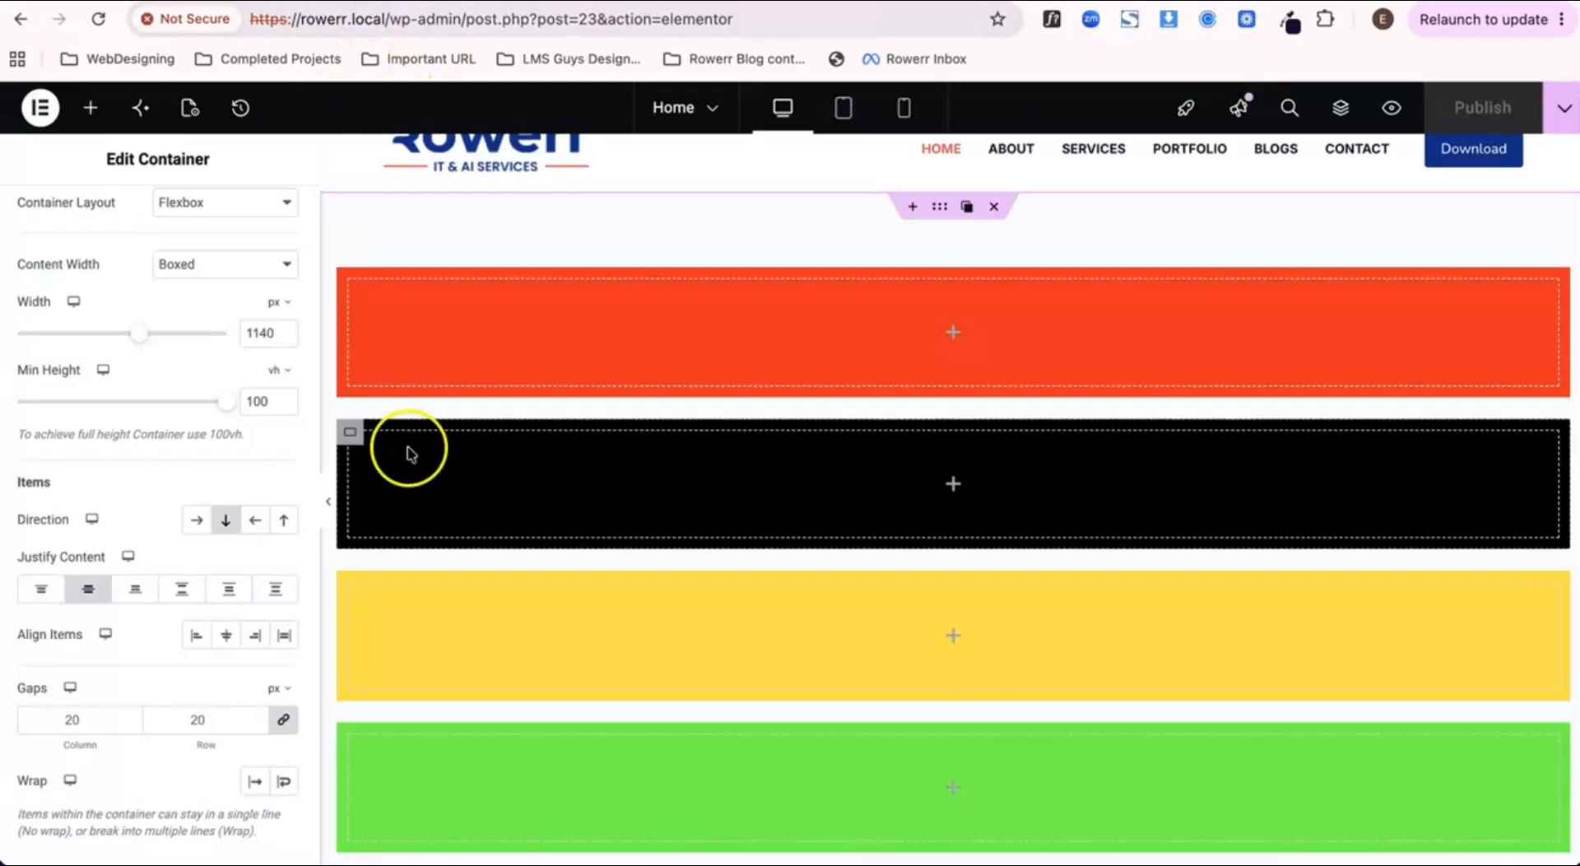
# Step: Set the outer container's content justification to Space Between, publish the page and check its preview before returning to the editor
pyautogui.click(183, 591)
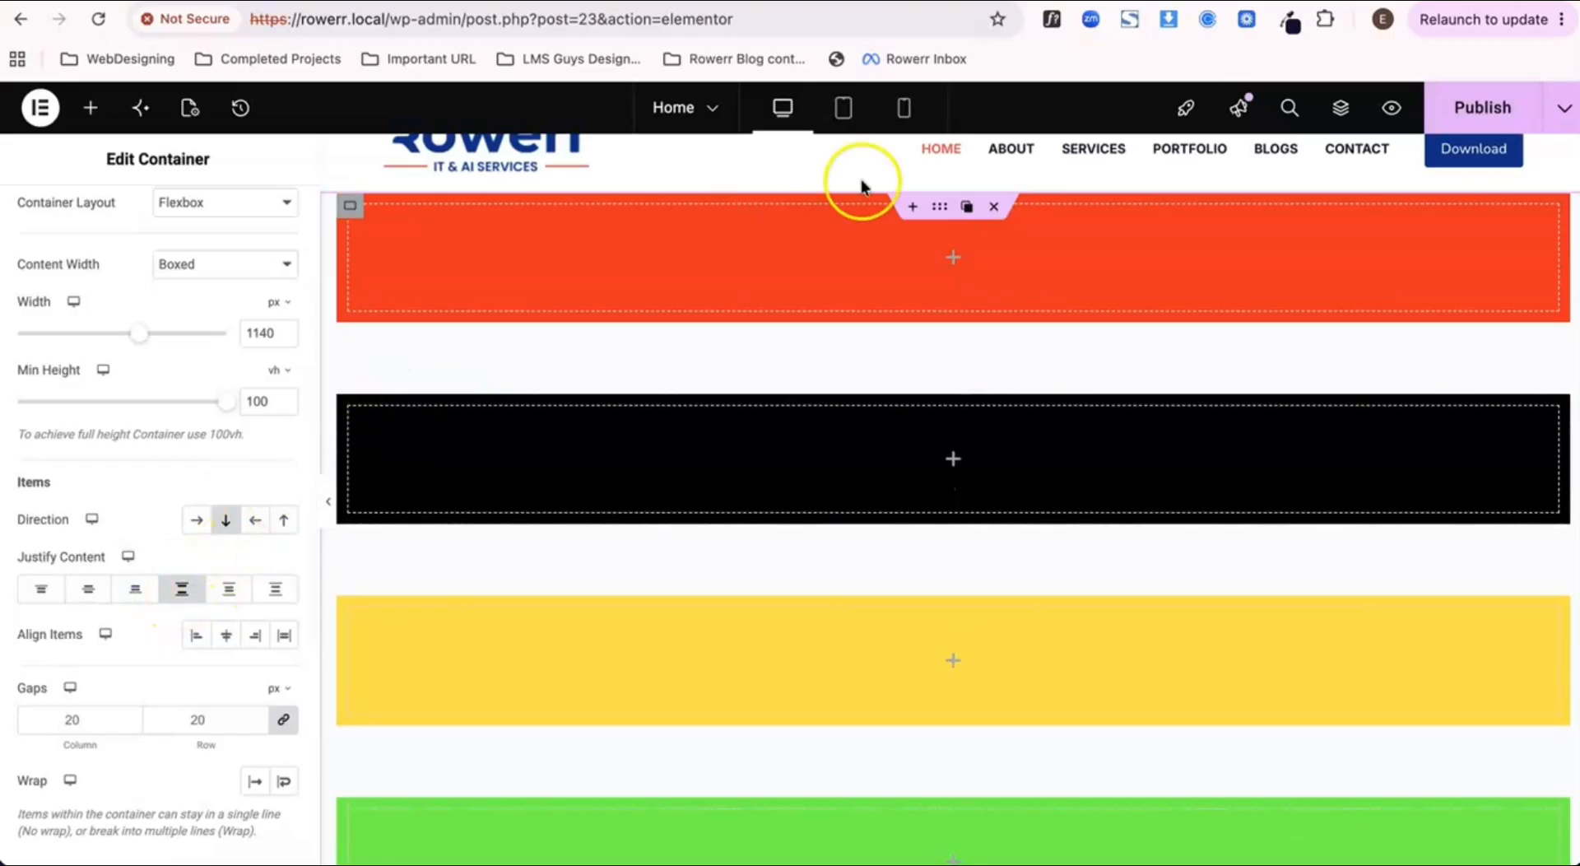
pyautogui.click(1442, 111)
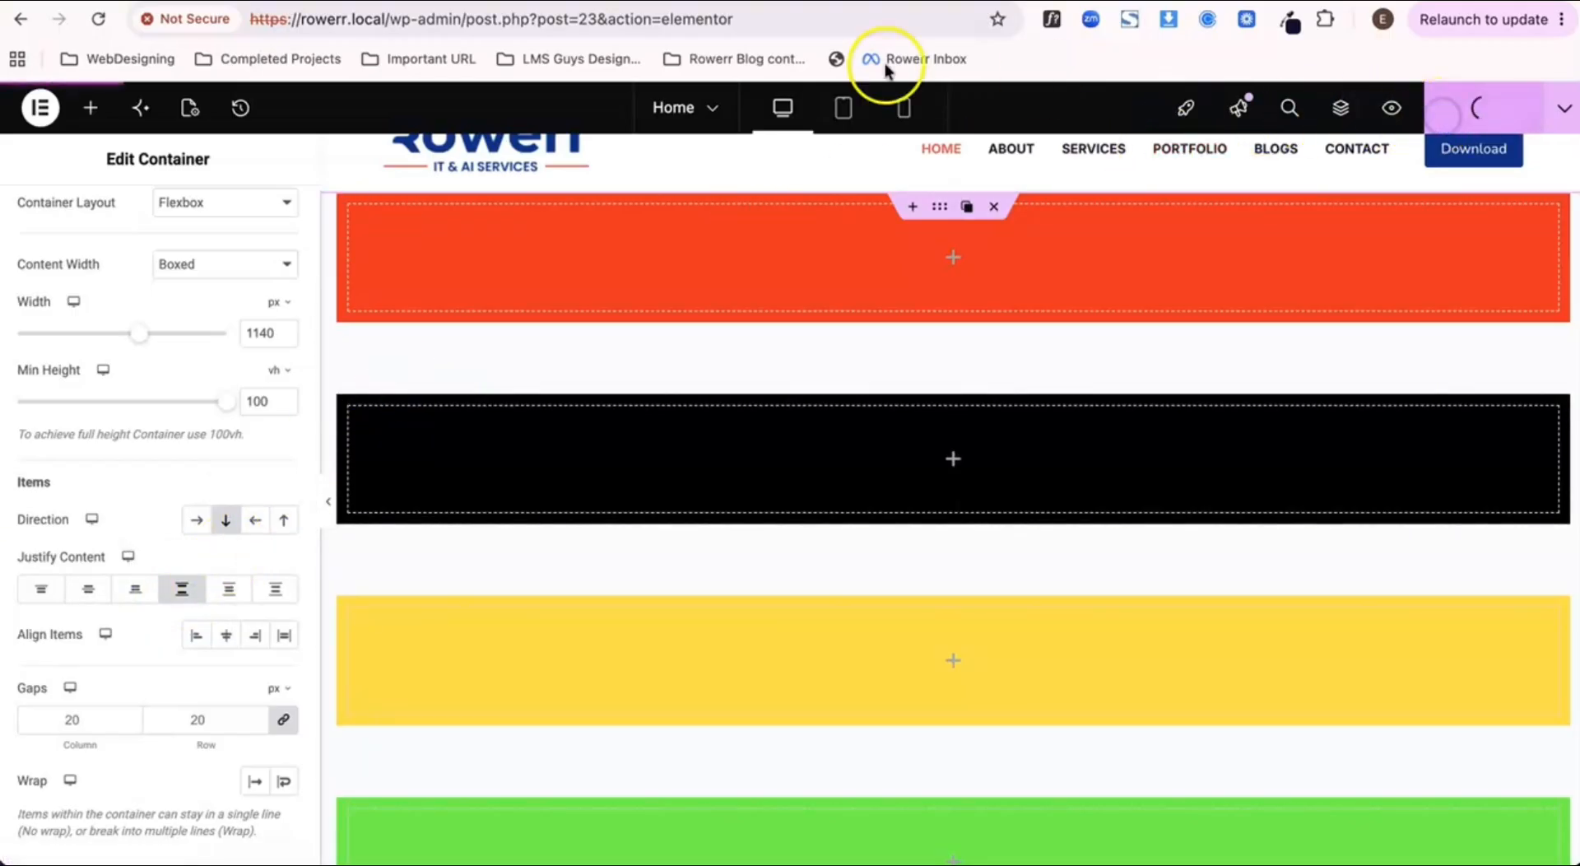
pyautogui.click(548, 10)
pyautogui.scroll(-3, 593, 449)
pyautogui.scroll(3, 593, 449)
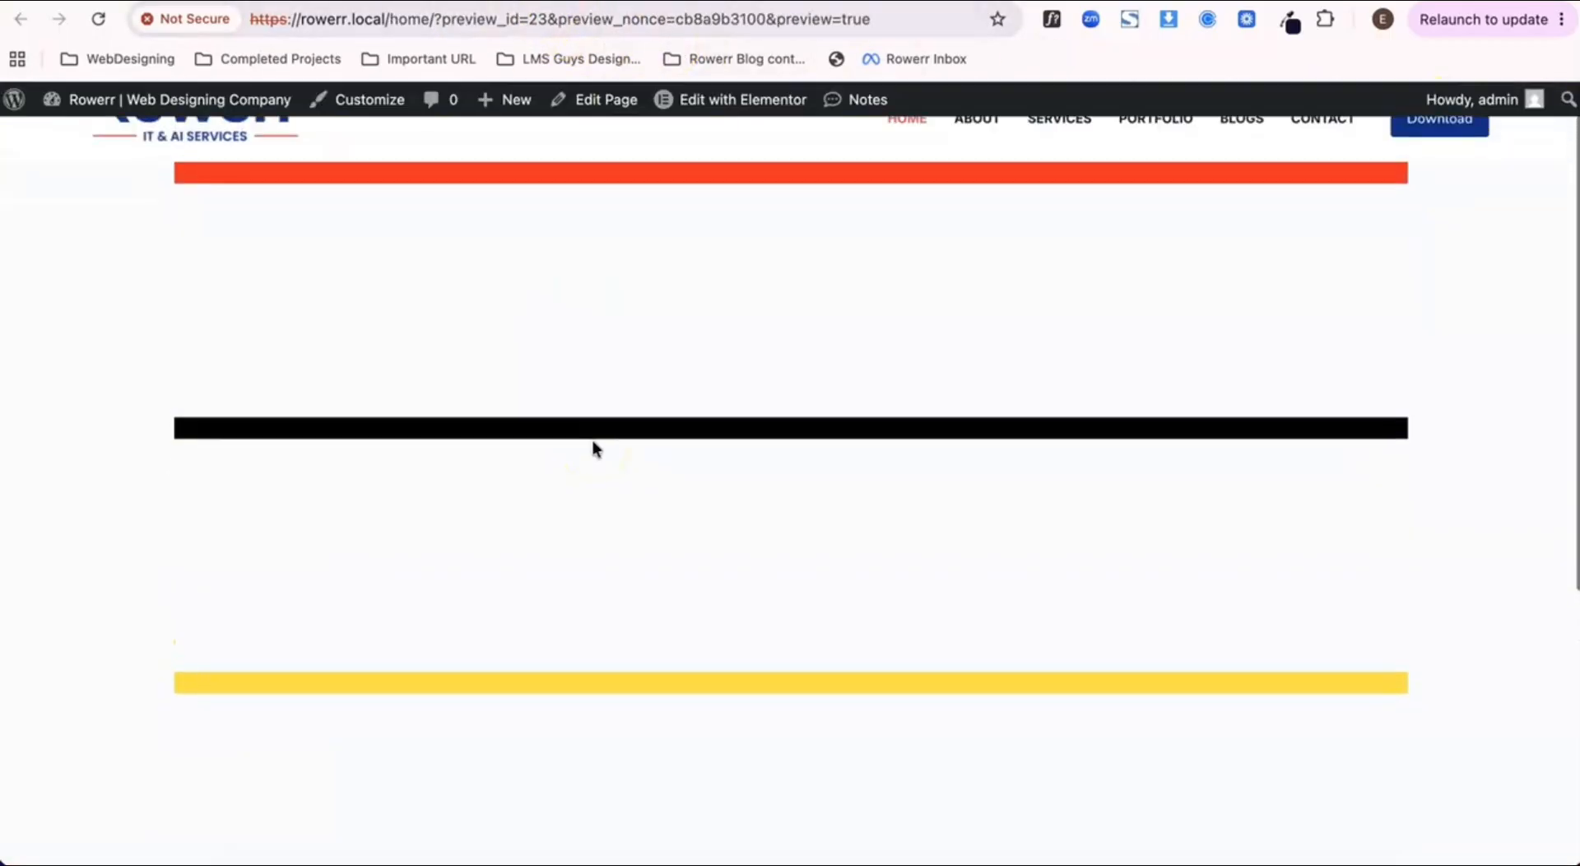
pyautogui.press('super+w')
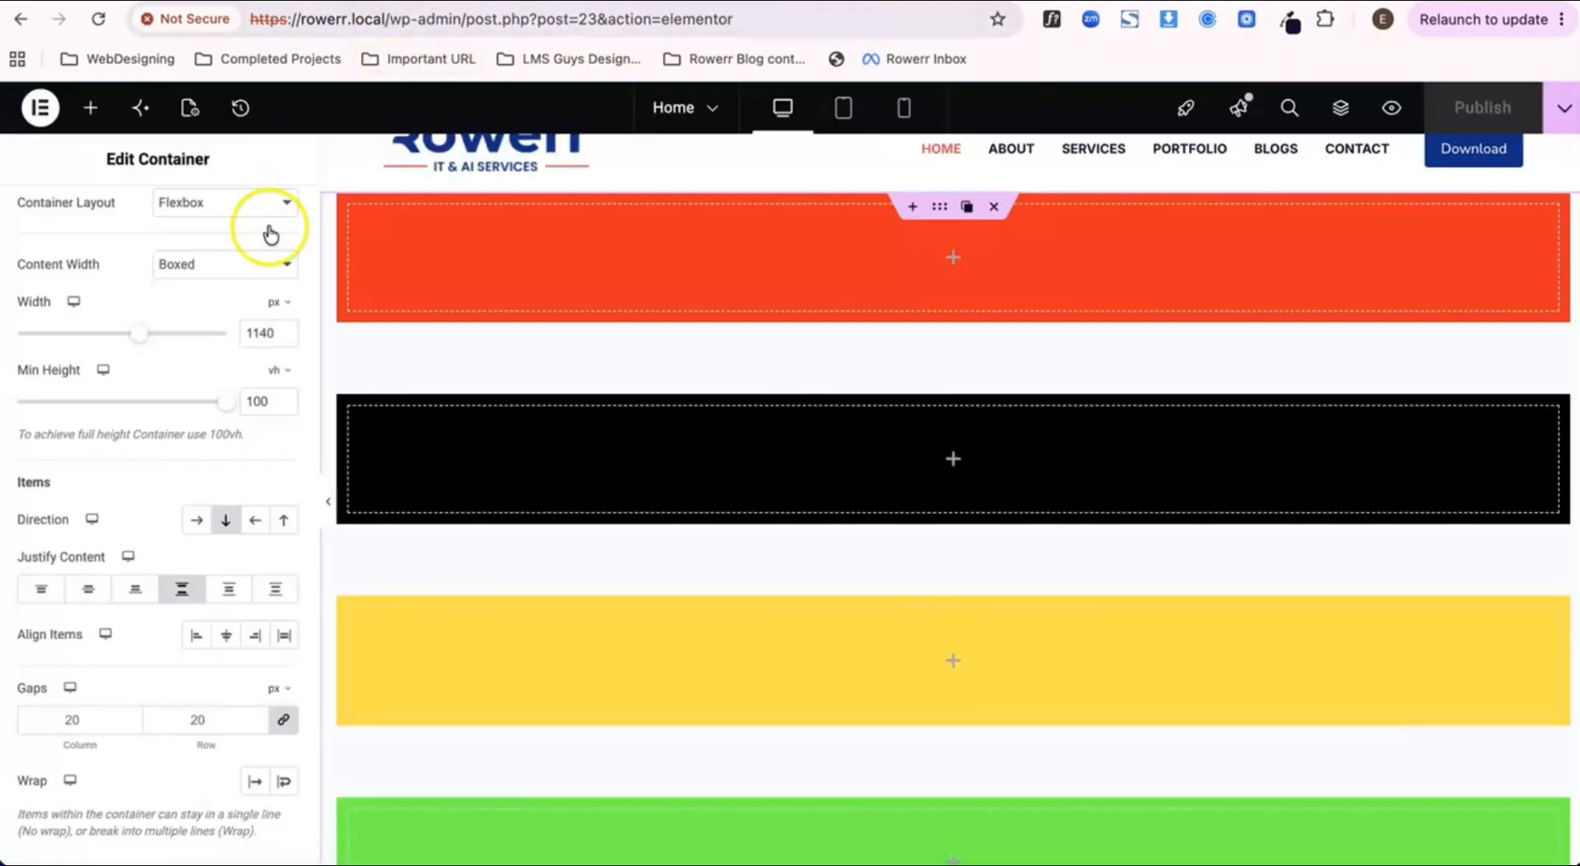
# Step: Reduce the outer container's minimum height to 82 vh and publish the page
pyautogui.moveTo(204, 409); pyautogui.dragTo(191, 411)
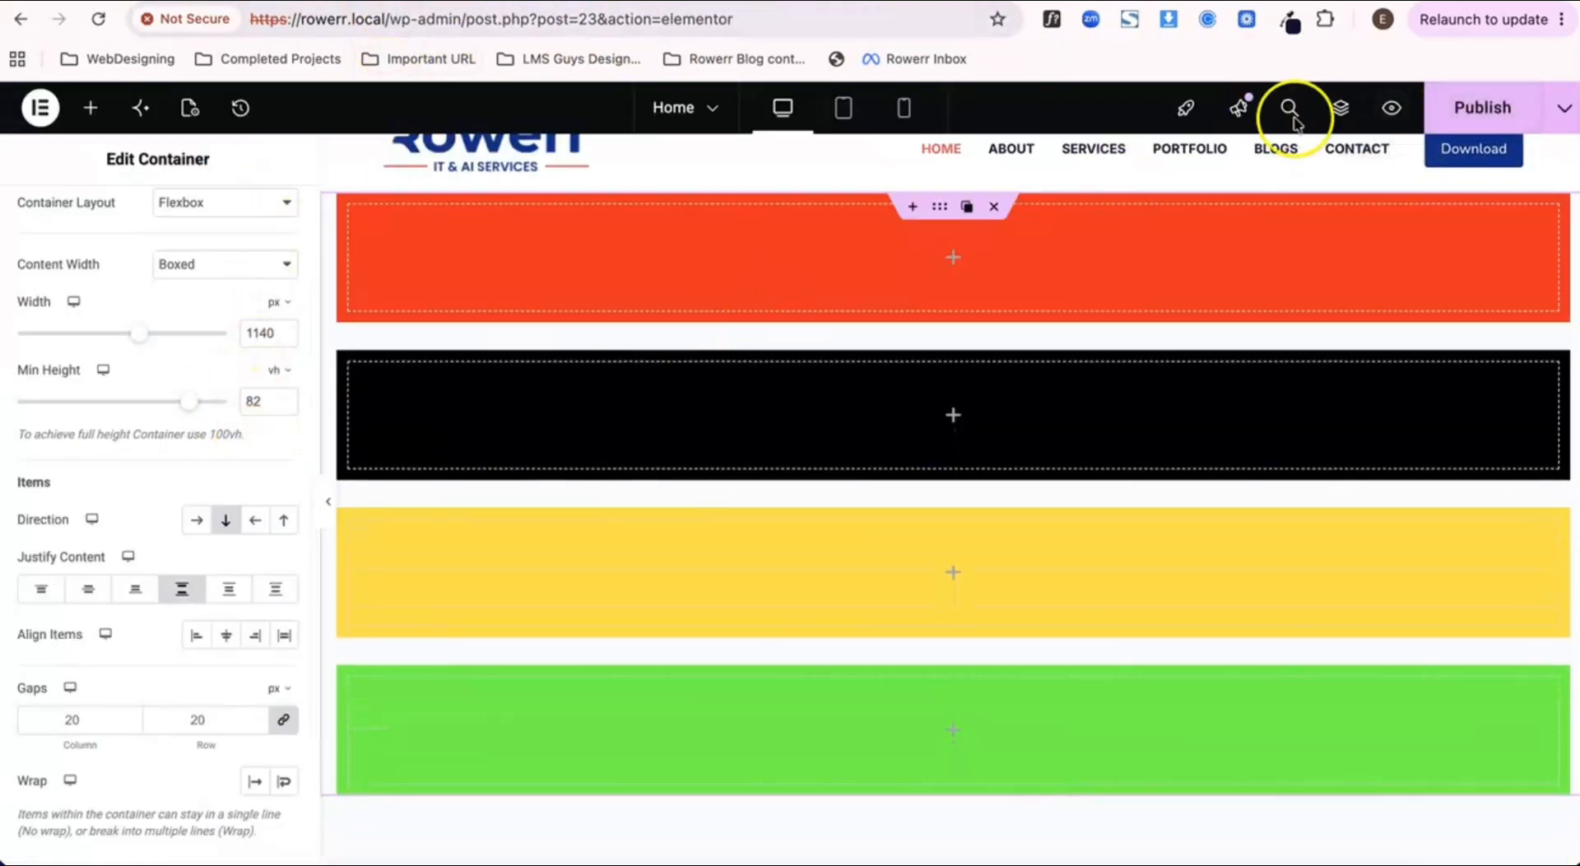
pyautogui.click(1551, 108)
pyautogui.click(1494, 107)
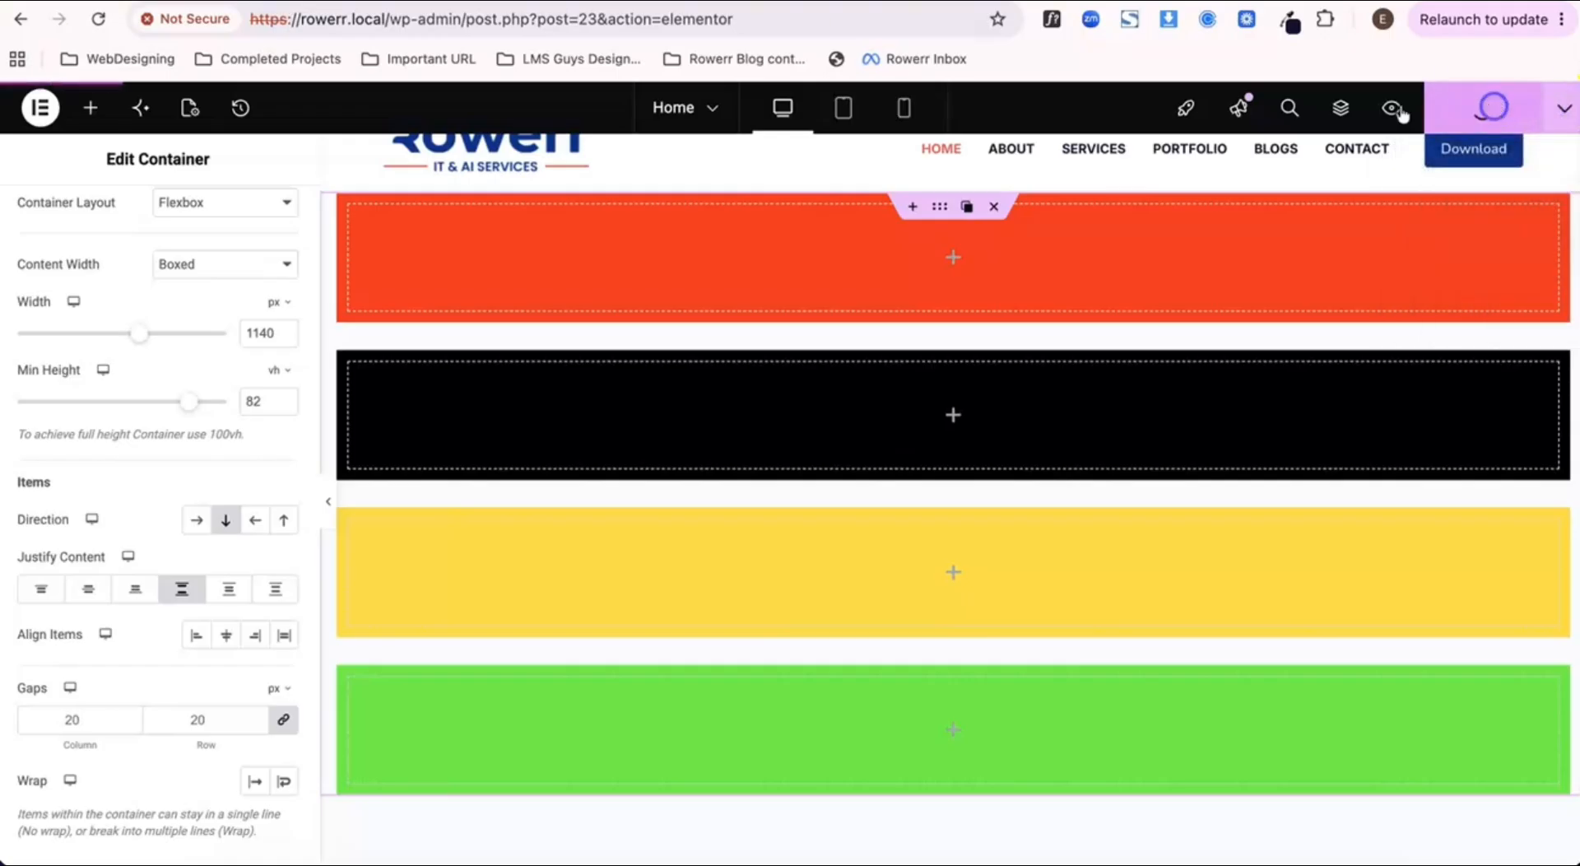
# Step: Check the spacing of the four colored containers in the published Home page preview
pyautogui.click(576, 2)
pyautogui.scroll(-1, 538, 377)
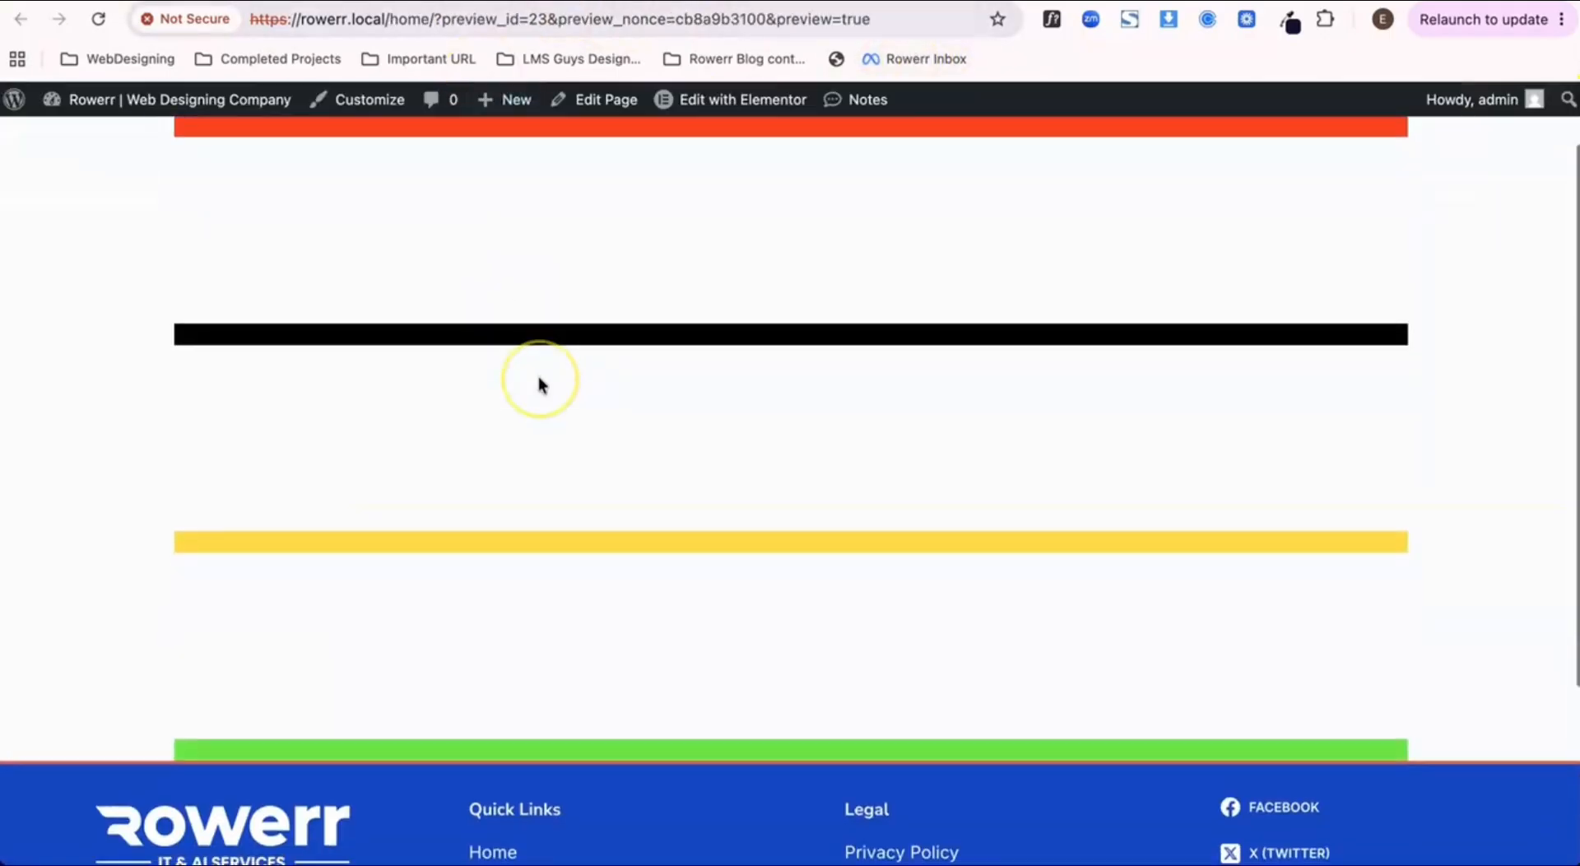
pyautogui.scroll(1, 539, 377)
pyautogui.scroll(-1, 538, 377)
pyautogui.scroll(1, 539, 377)
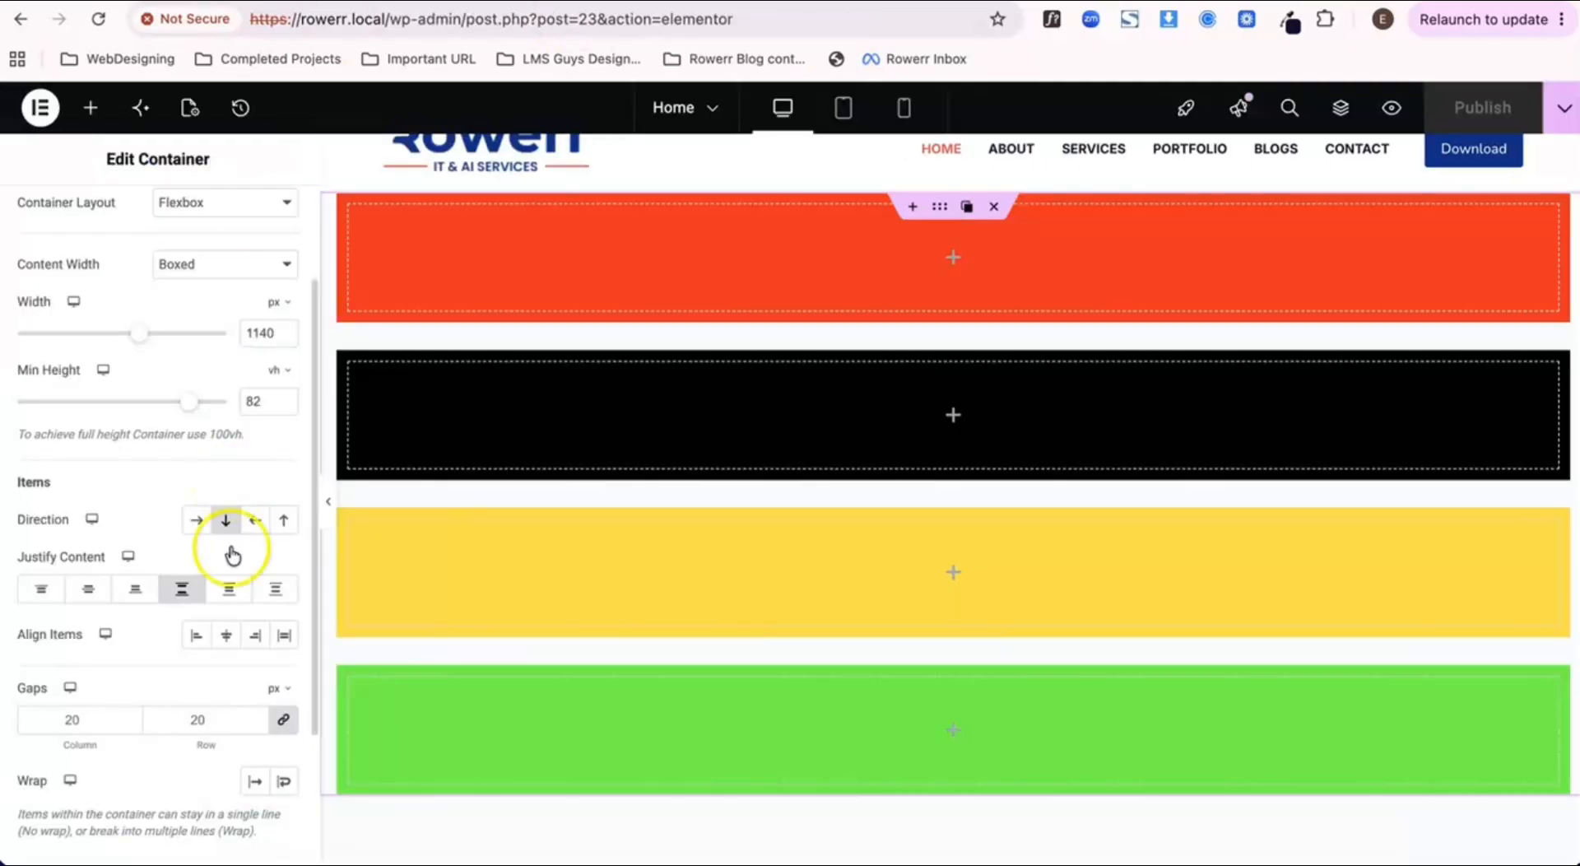
# Step: Set the outer container's content justification to Space Around, publish the page and inspect the spacing in its preview
pyautogui.click(181, 591)
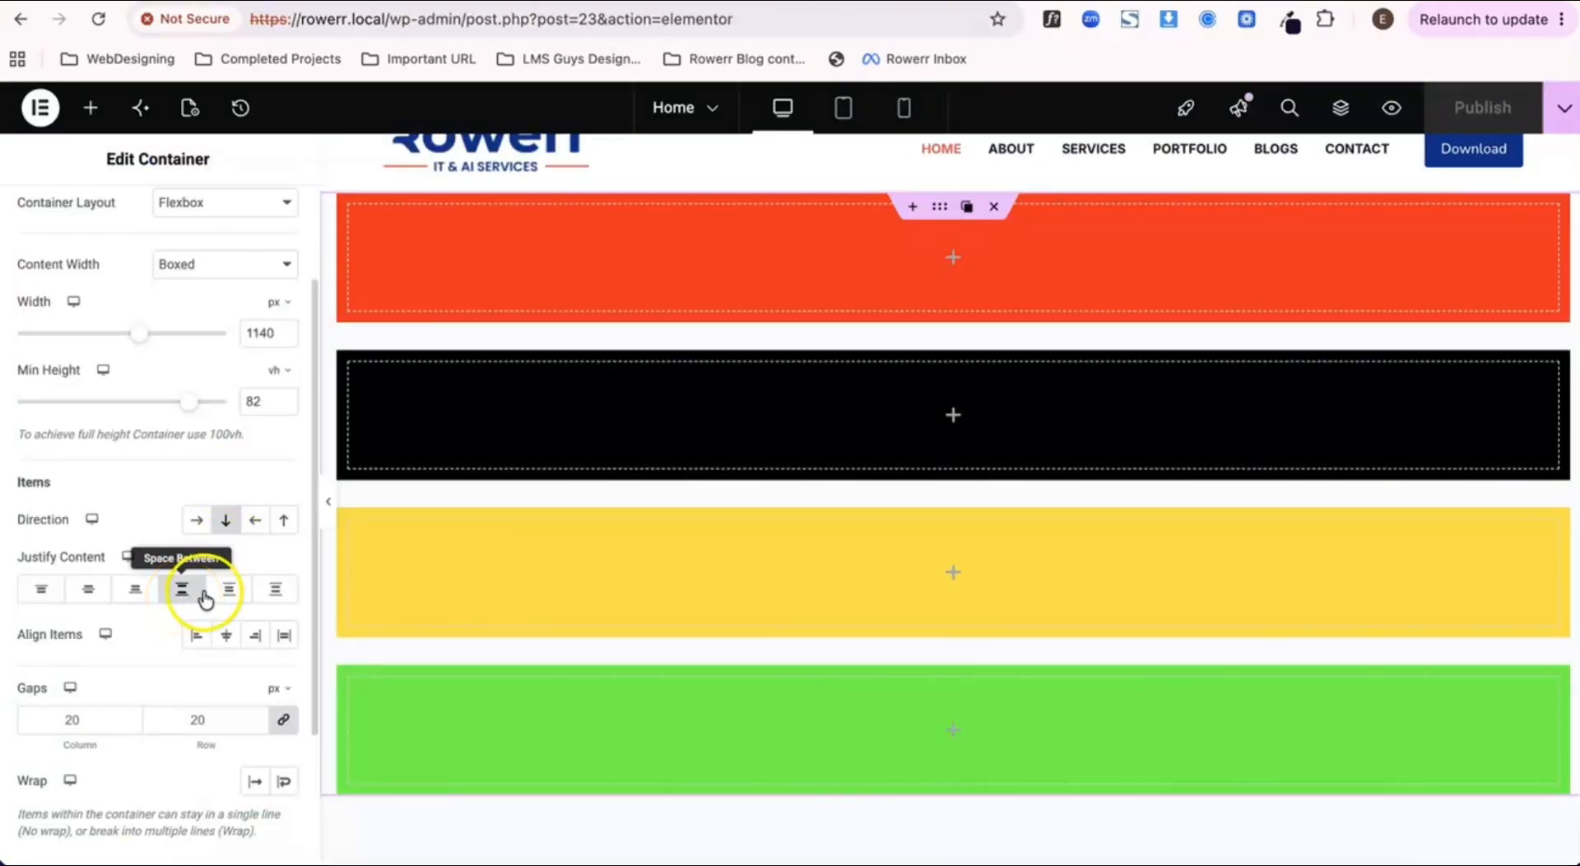
pyautogui.click(226, 591)
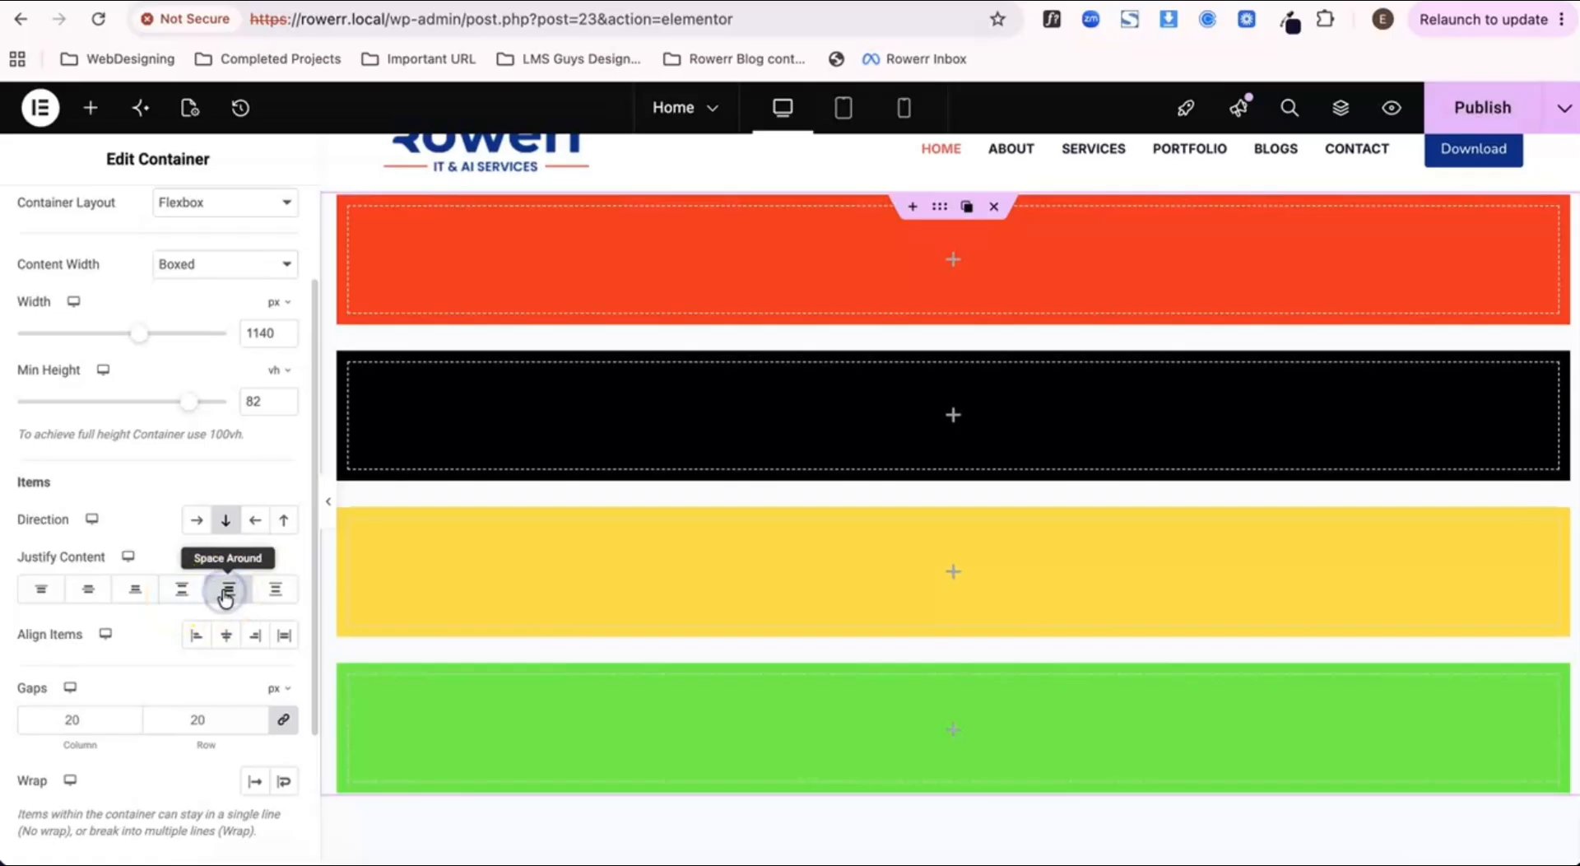
pyautogui.click(1486, 113)
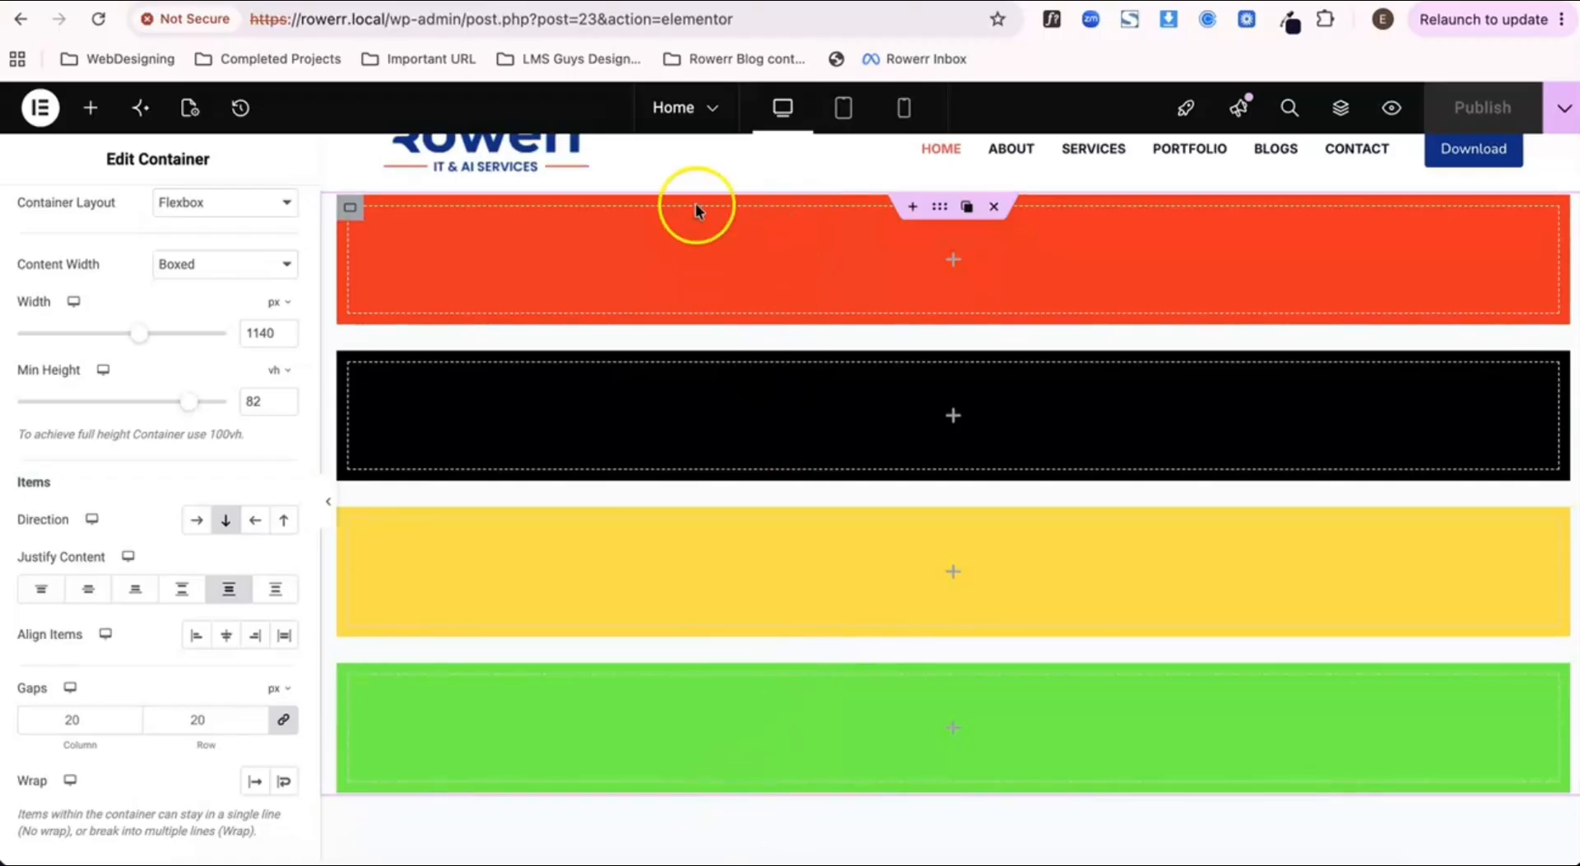
pyautogui.click(712, 1)
pyautogui.click(361, 2)
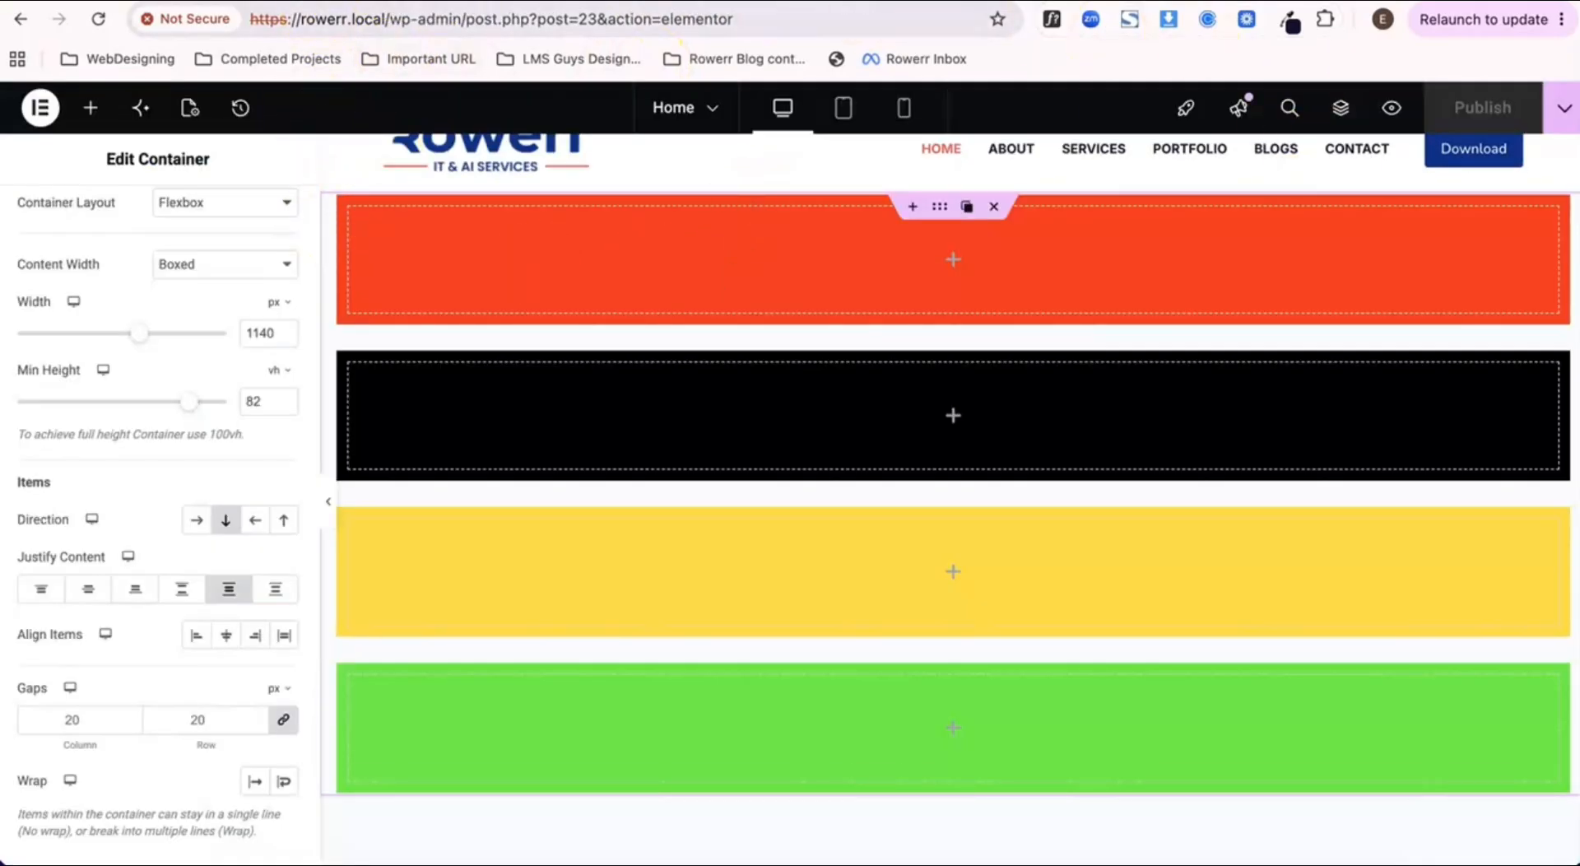
pyautogui.click(1392, 107)
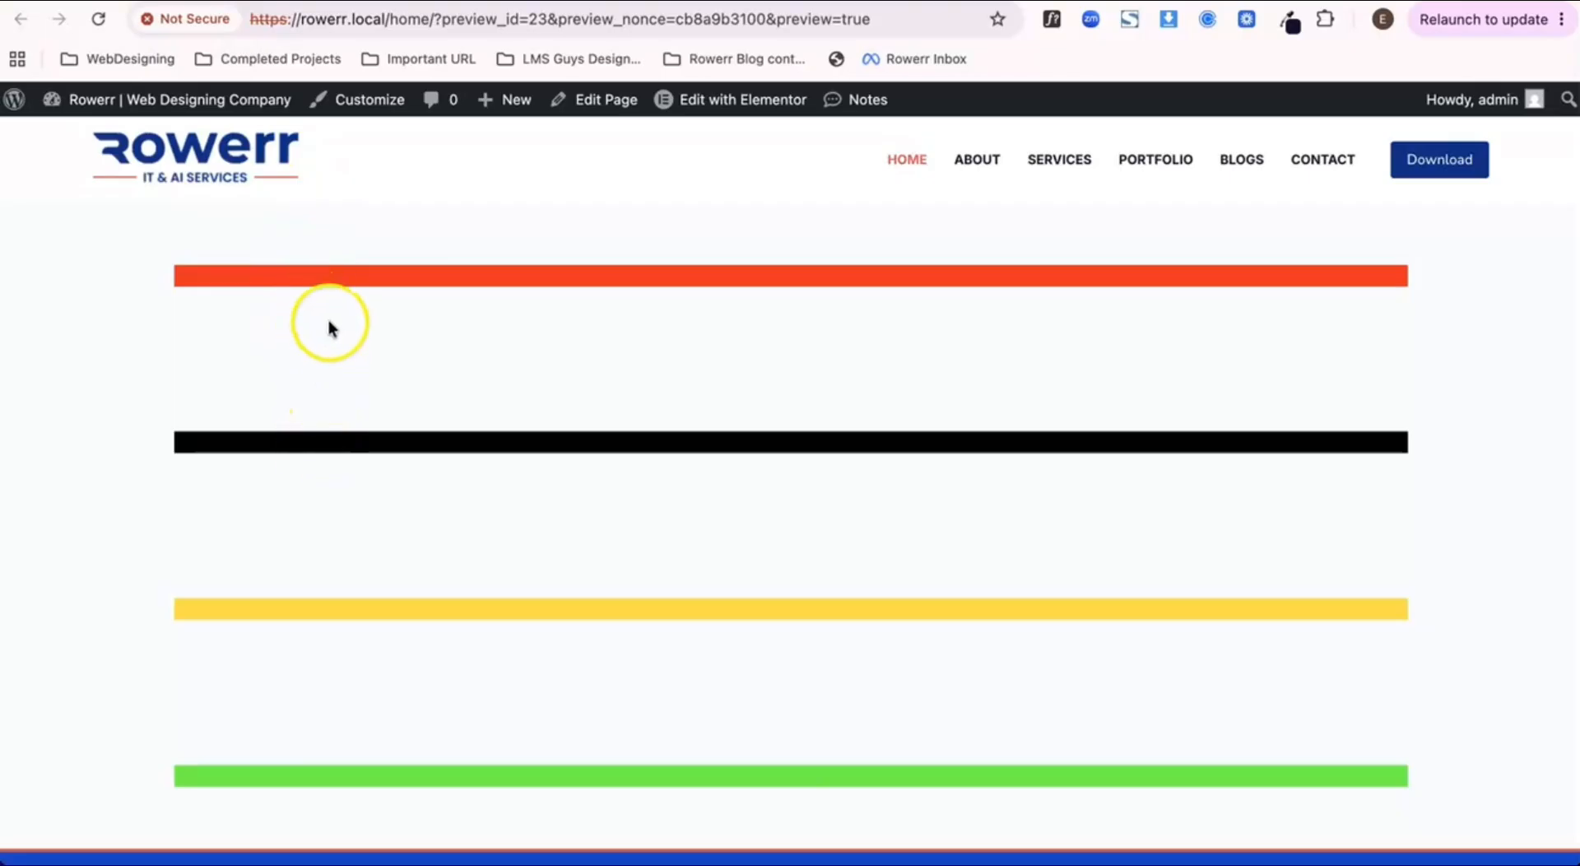
pyautogui.scroll(-3, 345, 463)
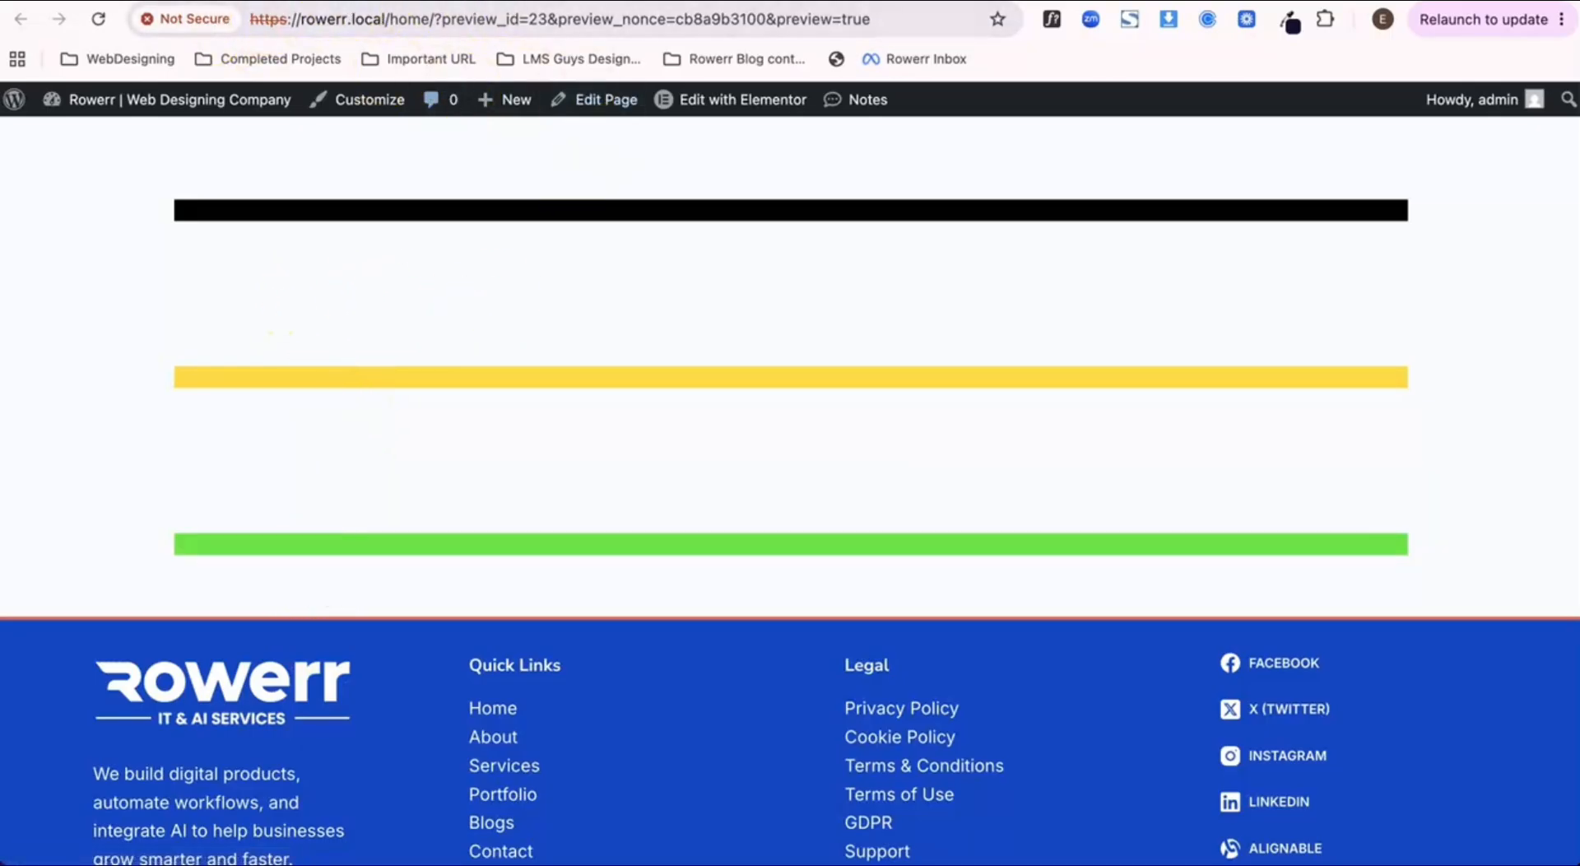
# Step: Return to the editor, set the outer container's content justification to Space Evenly, publish the page and review its preview
pyautogui.click(234, 1)
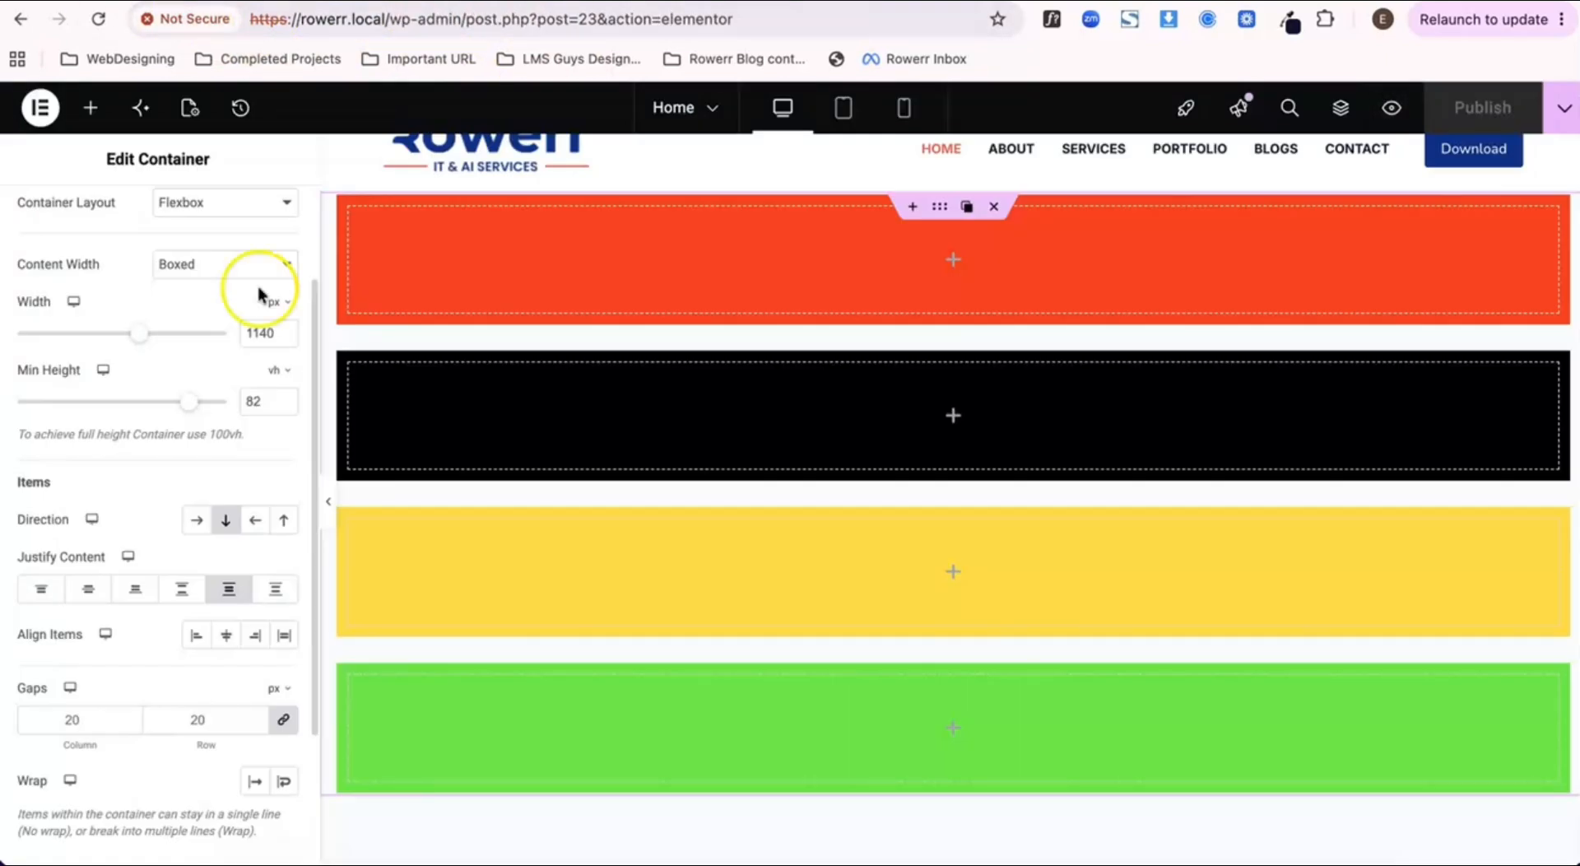
pyautogui.click(276, 594)
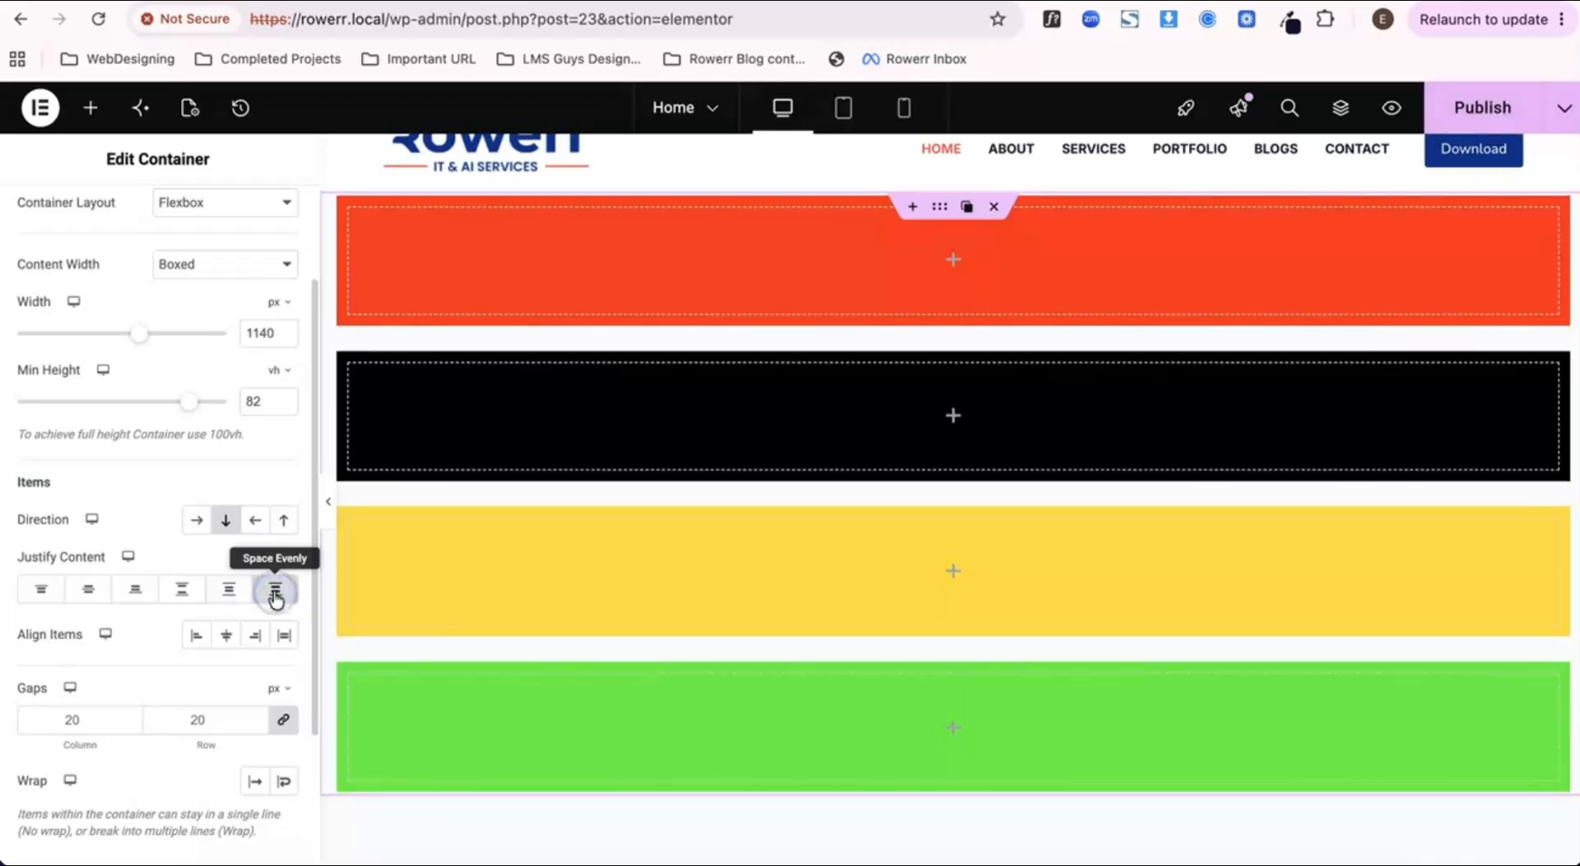
pyautogui.click(1495, 126)
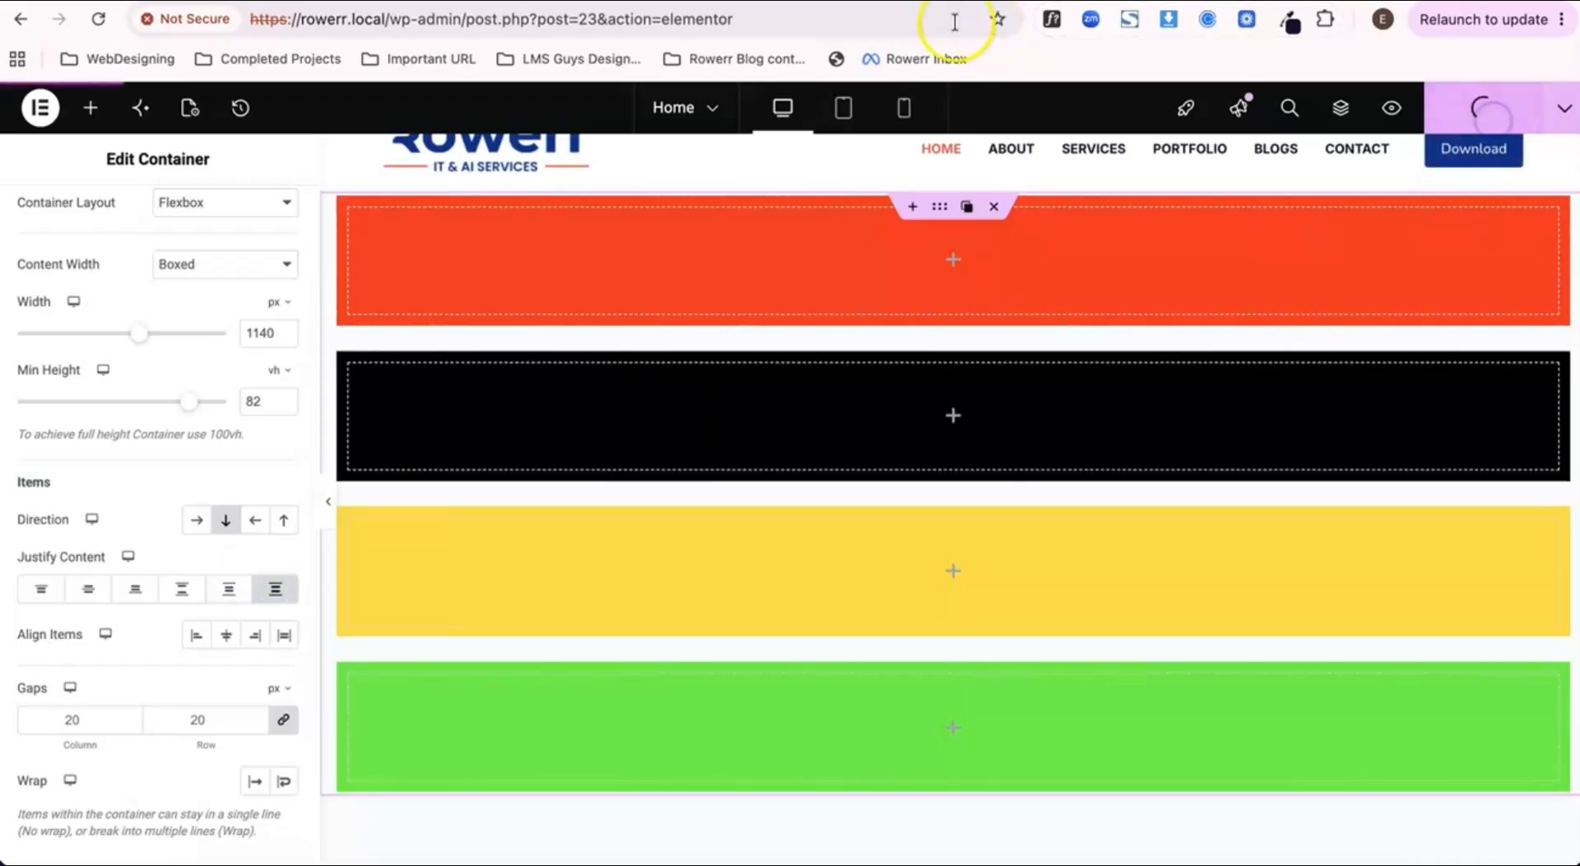
pyautogui.click(1389, 107)
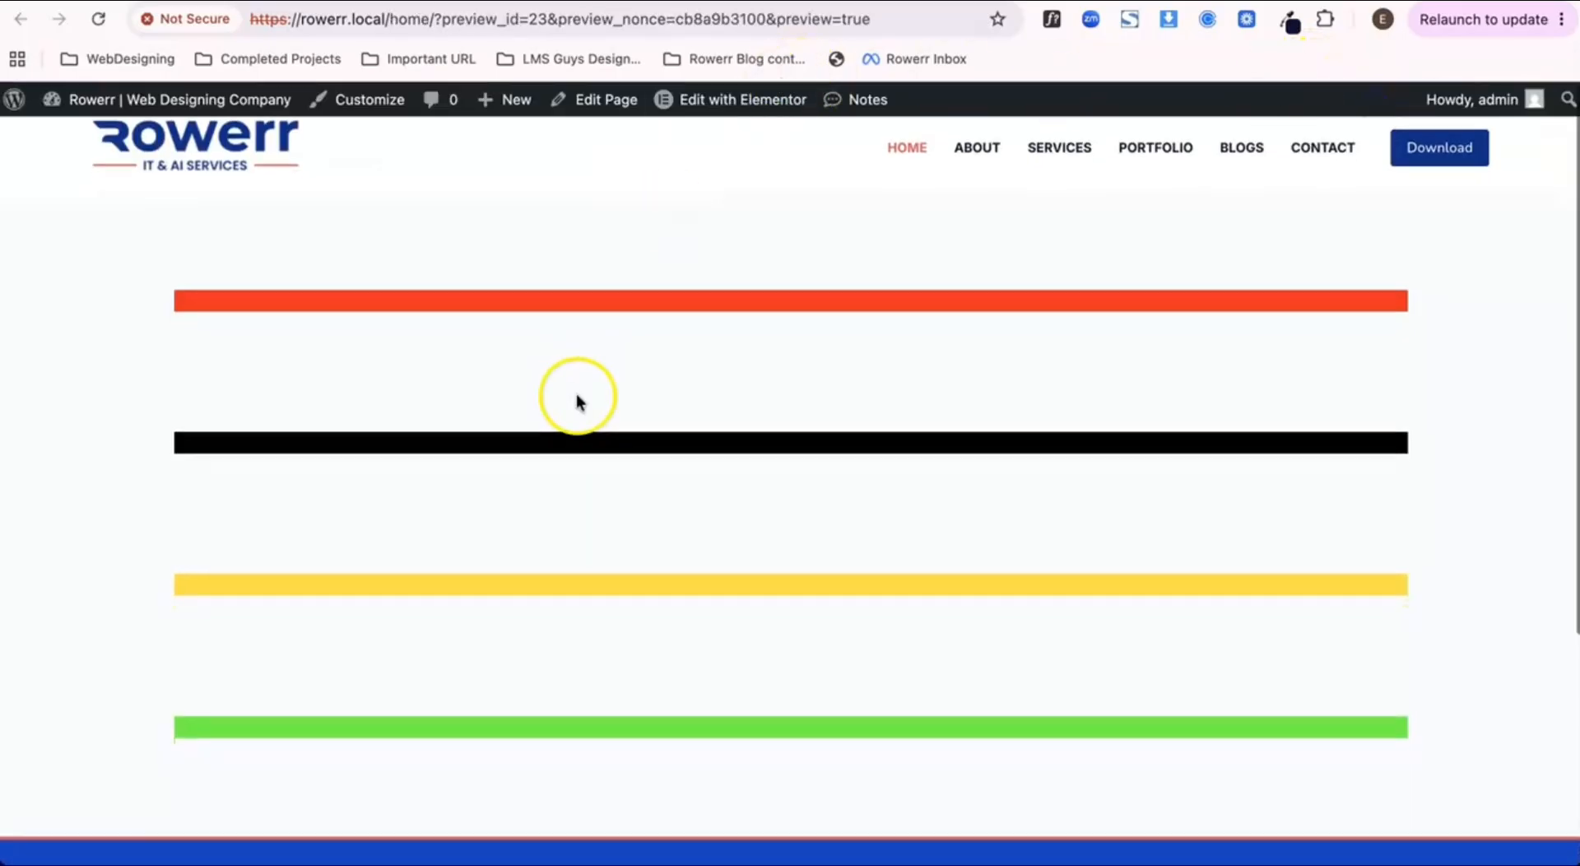
pyautogui.scroll(-1, 578, 402)
pyautogui.scroll(1, 354, 498)
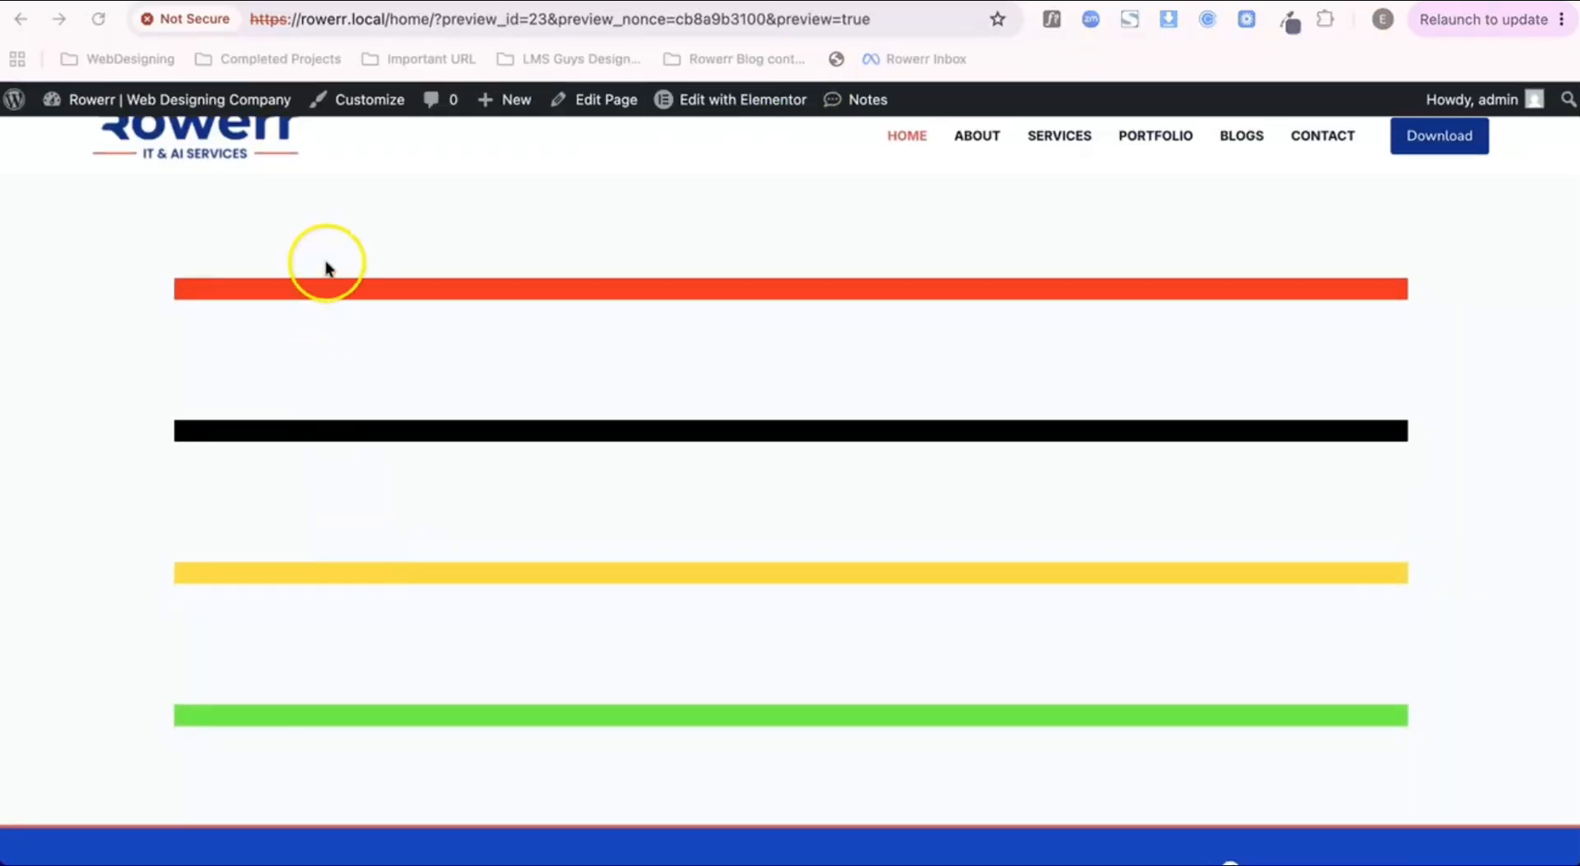
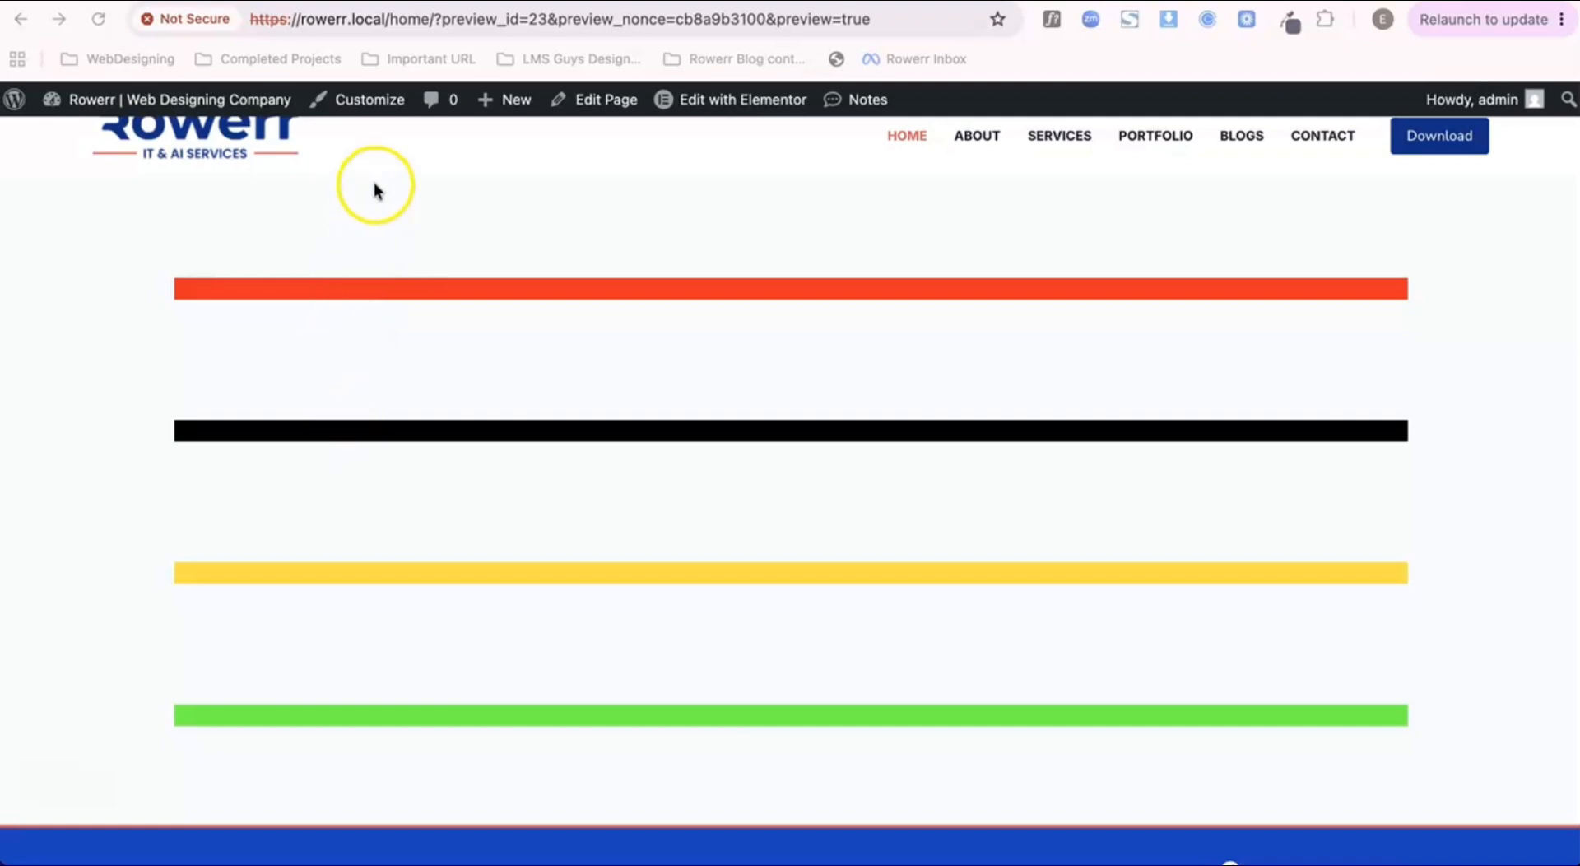
# Step: Return from the preview to the editor and clear the outer container's content justification
pyautogui.scroll(-2, 346, 395)
pyautogui.scroll(1, 346, 391)
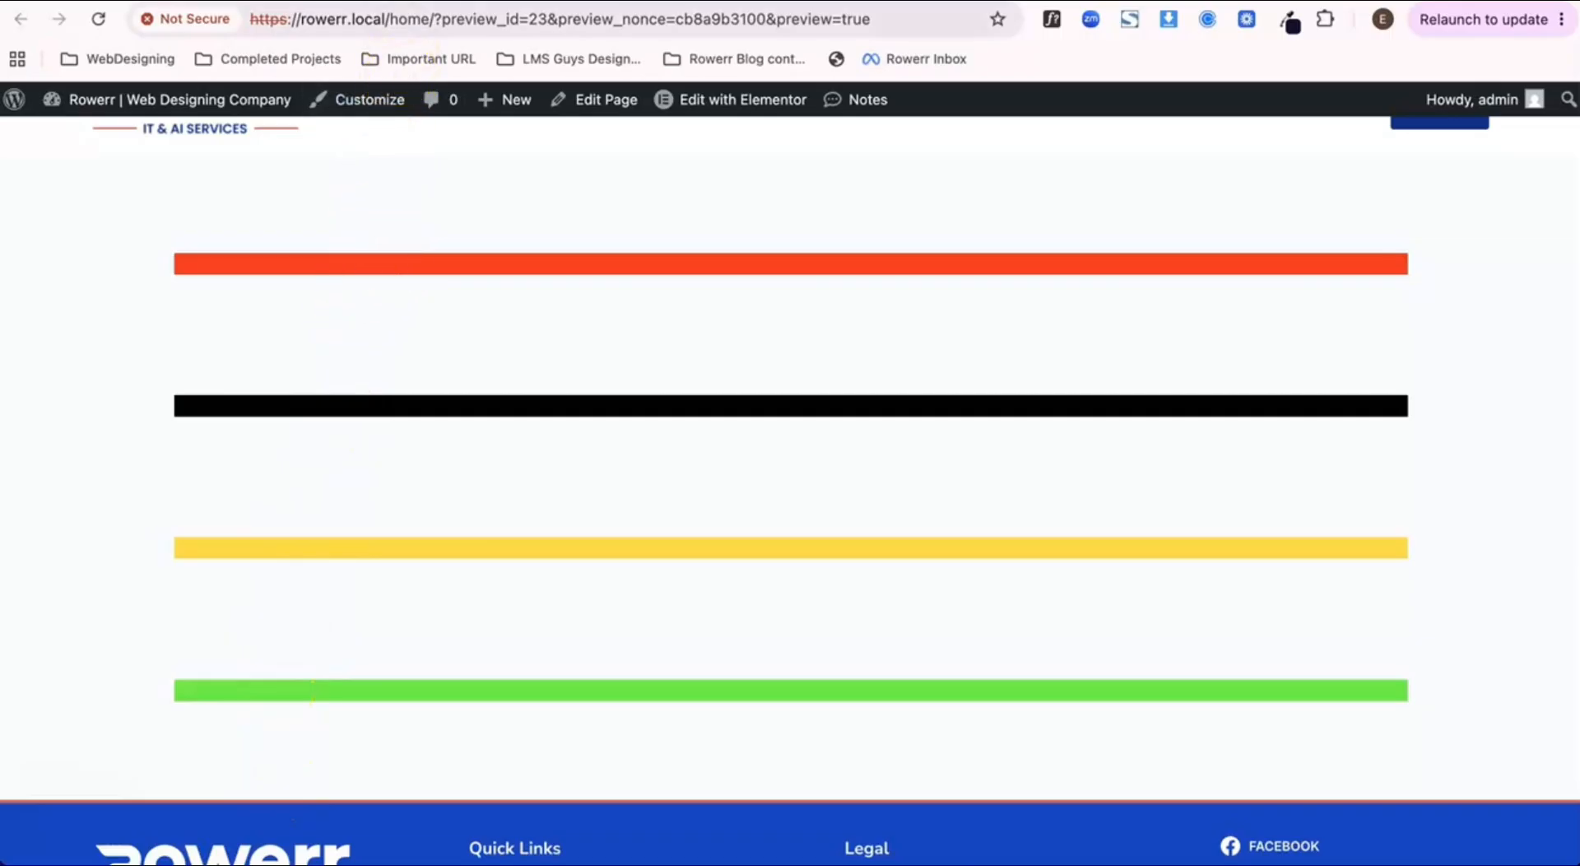
pyautogui.click(400, 1)
pyautogui.scroll(-4, 304, 448)
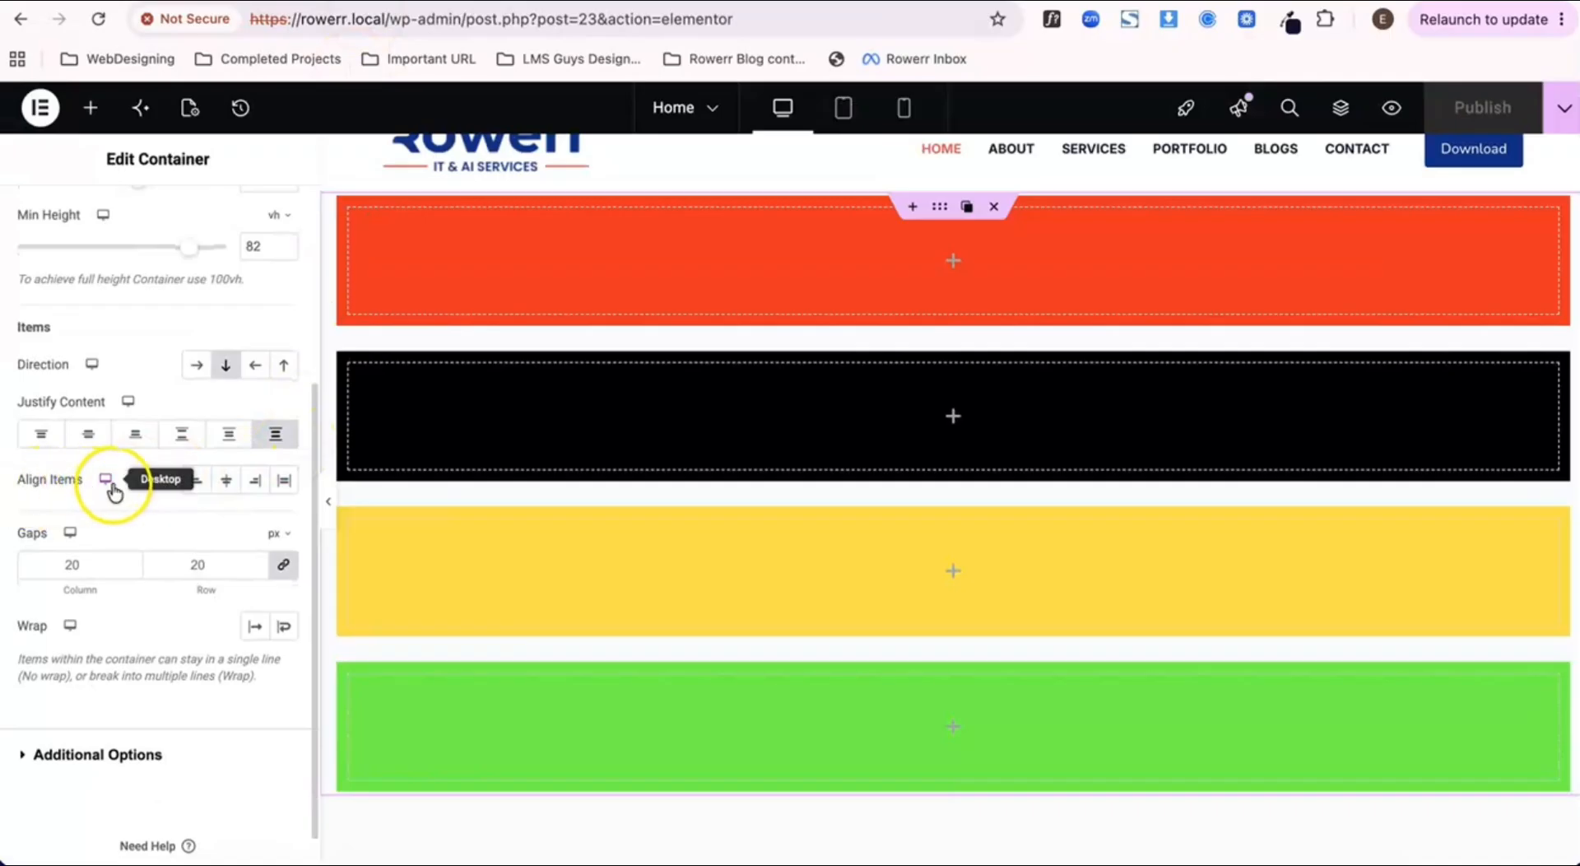
pyautogui.press('super+z')
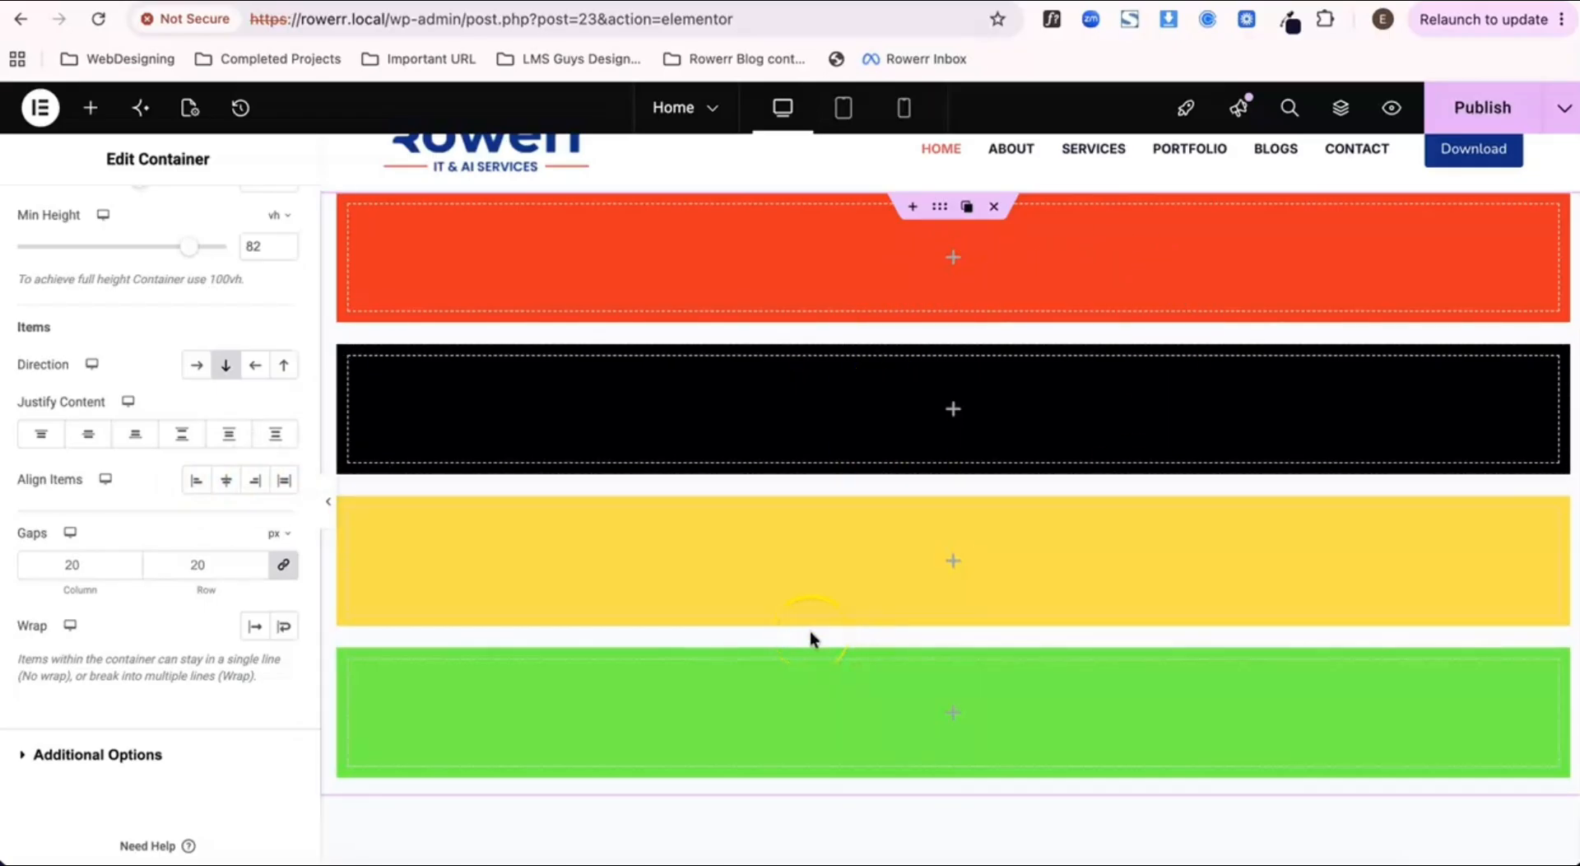
# Step: Set the red nested container's width to 15%
pyautogui.click(494, 310)
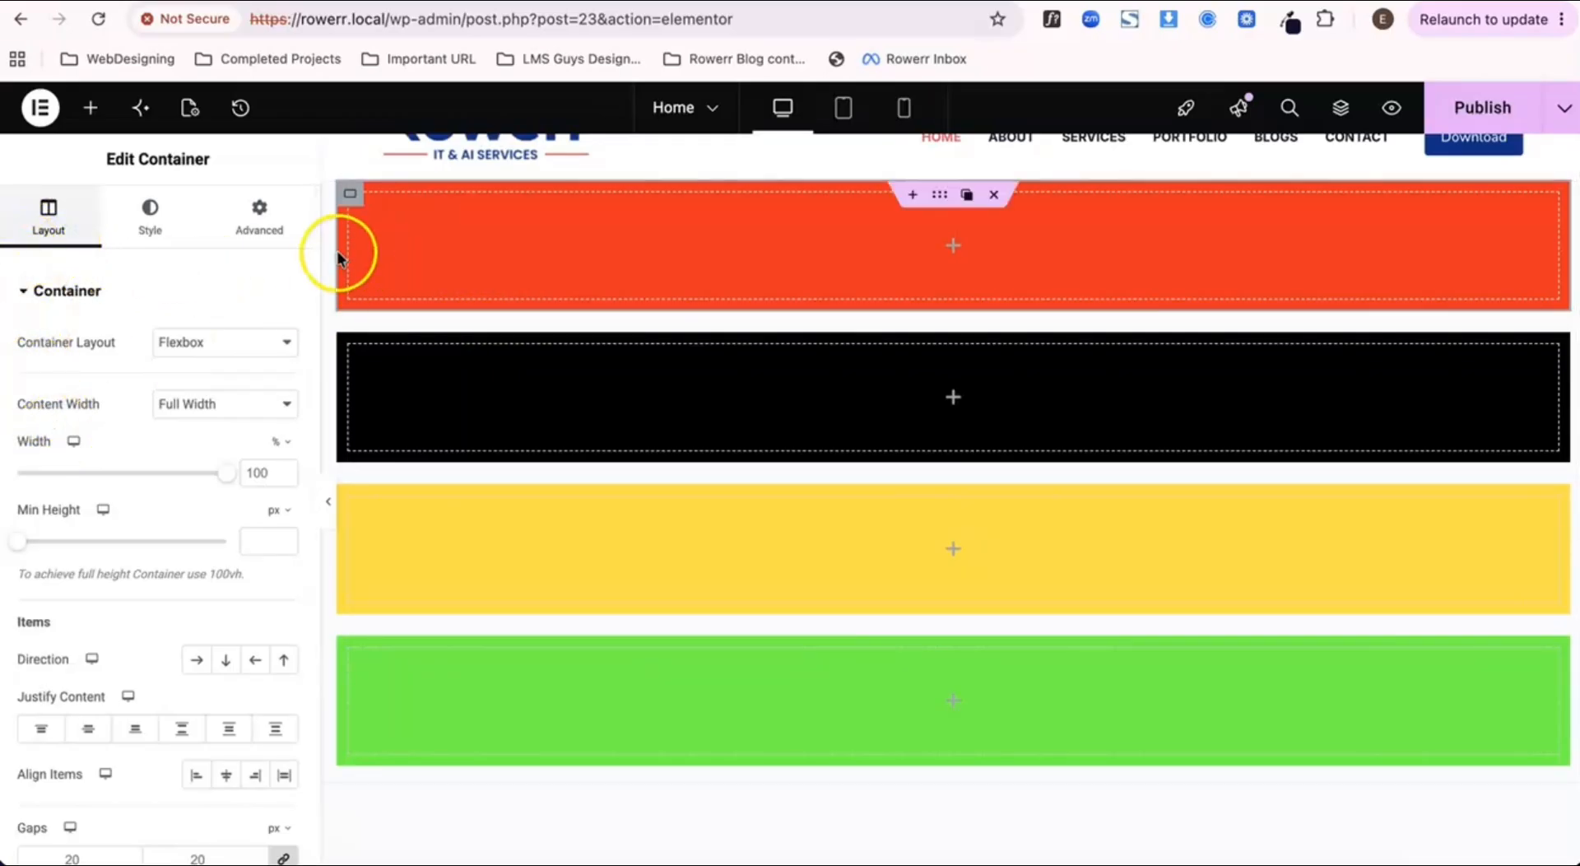
pyautogui.click(347, 198)
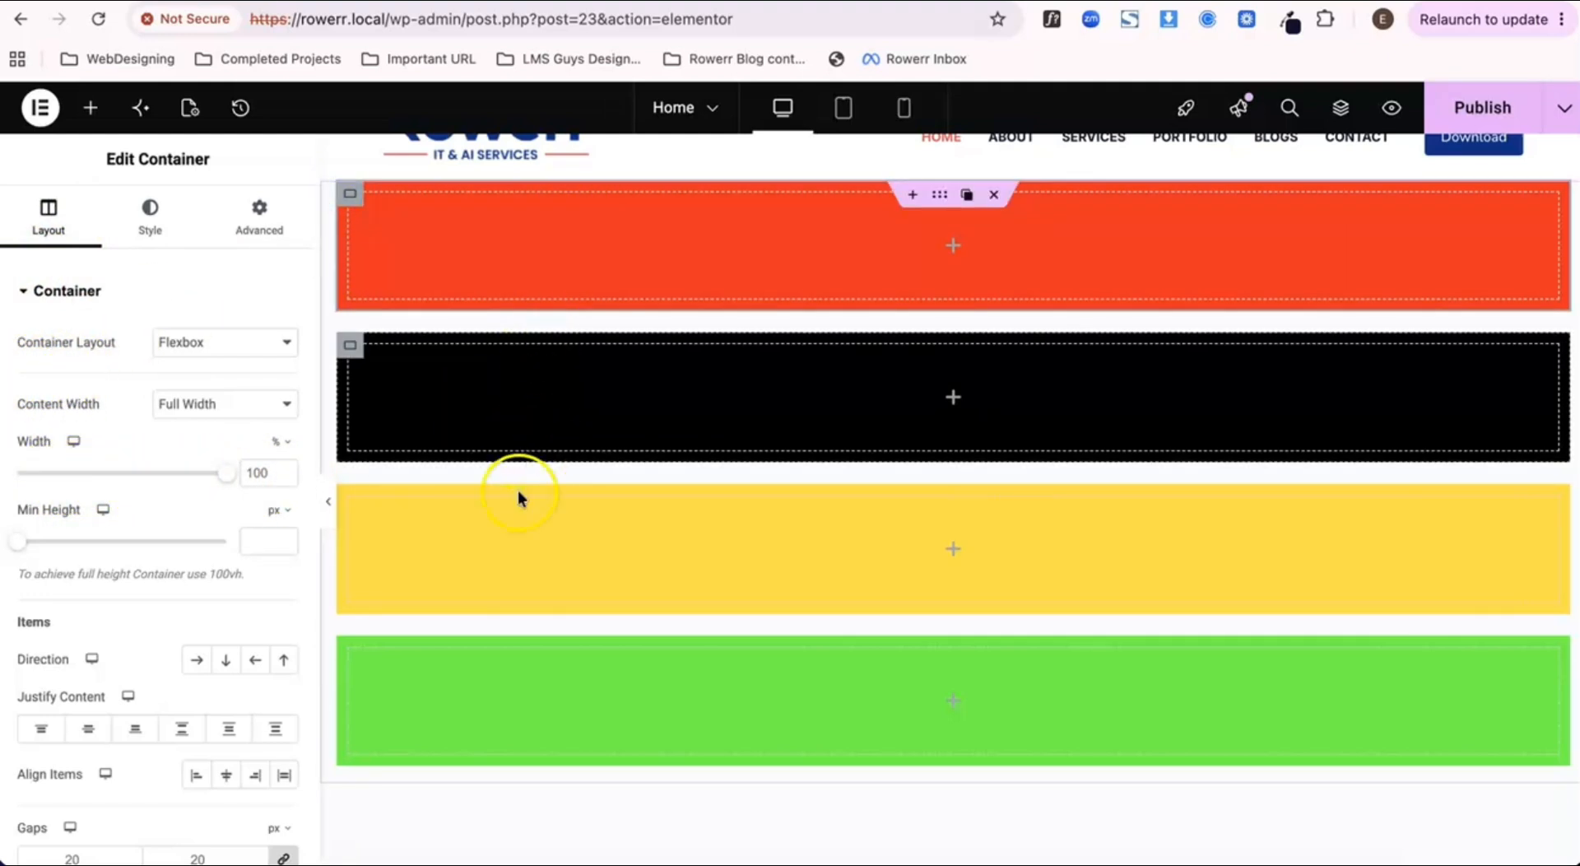
pyautogui.click(252, 476)
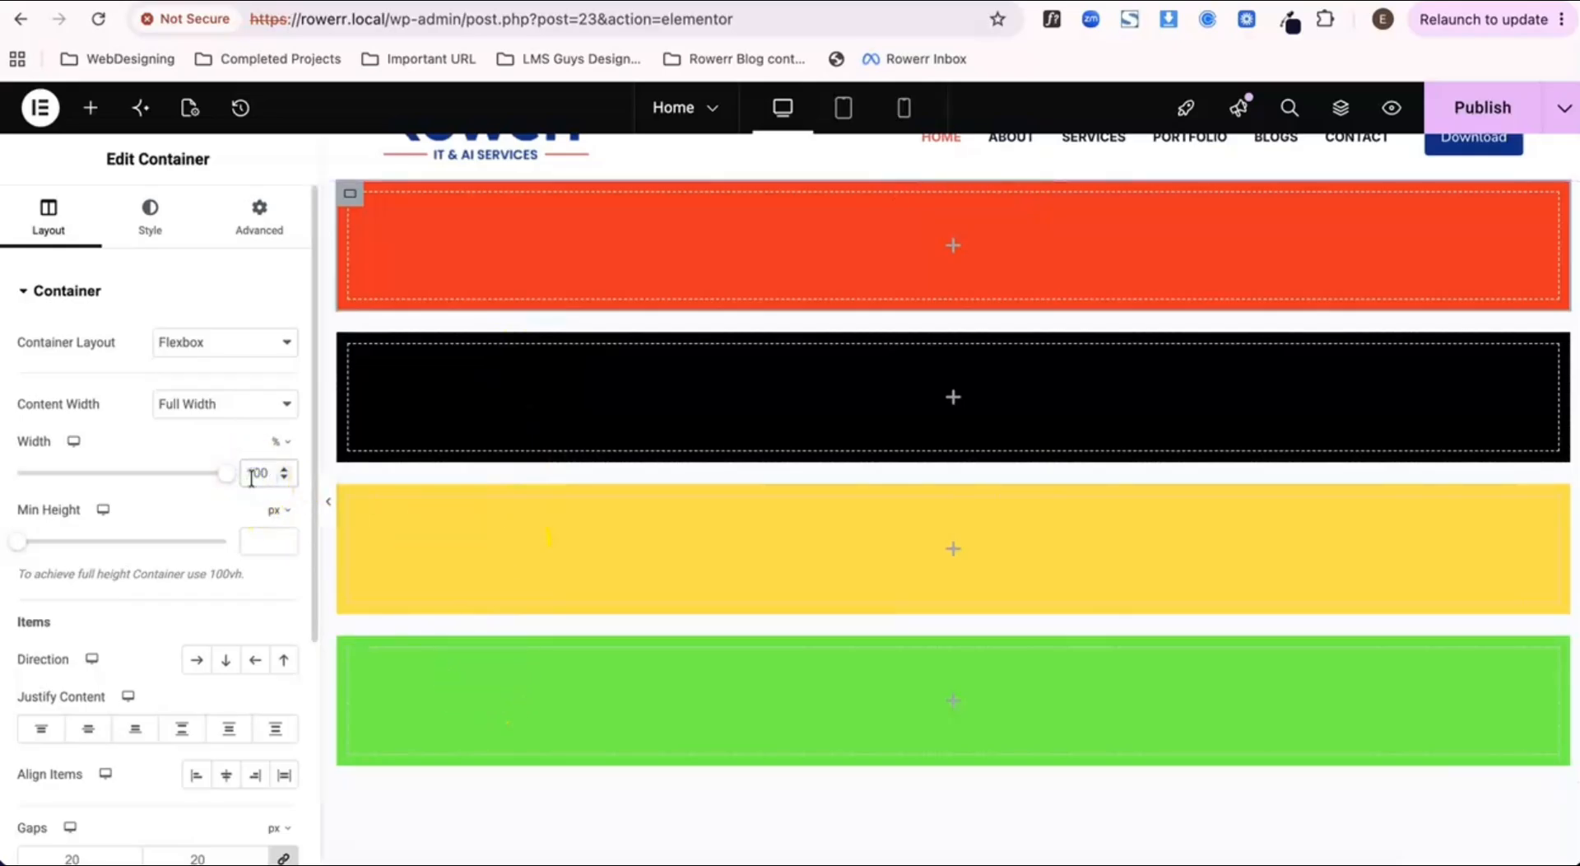
pyautogui.write('25')
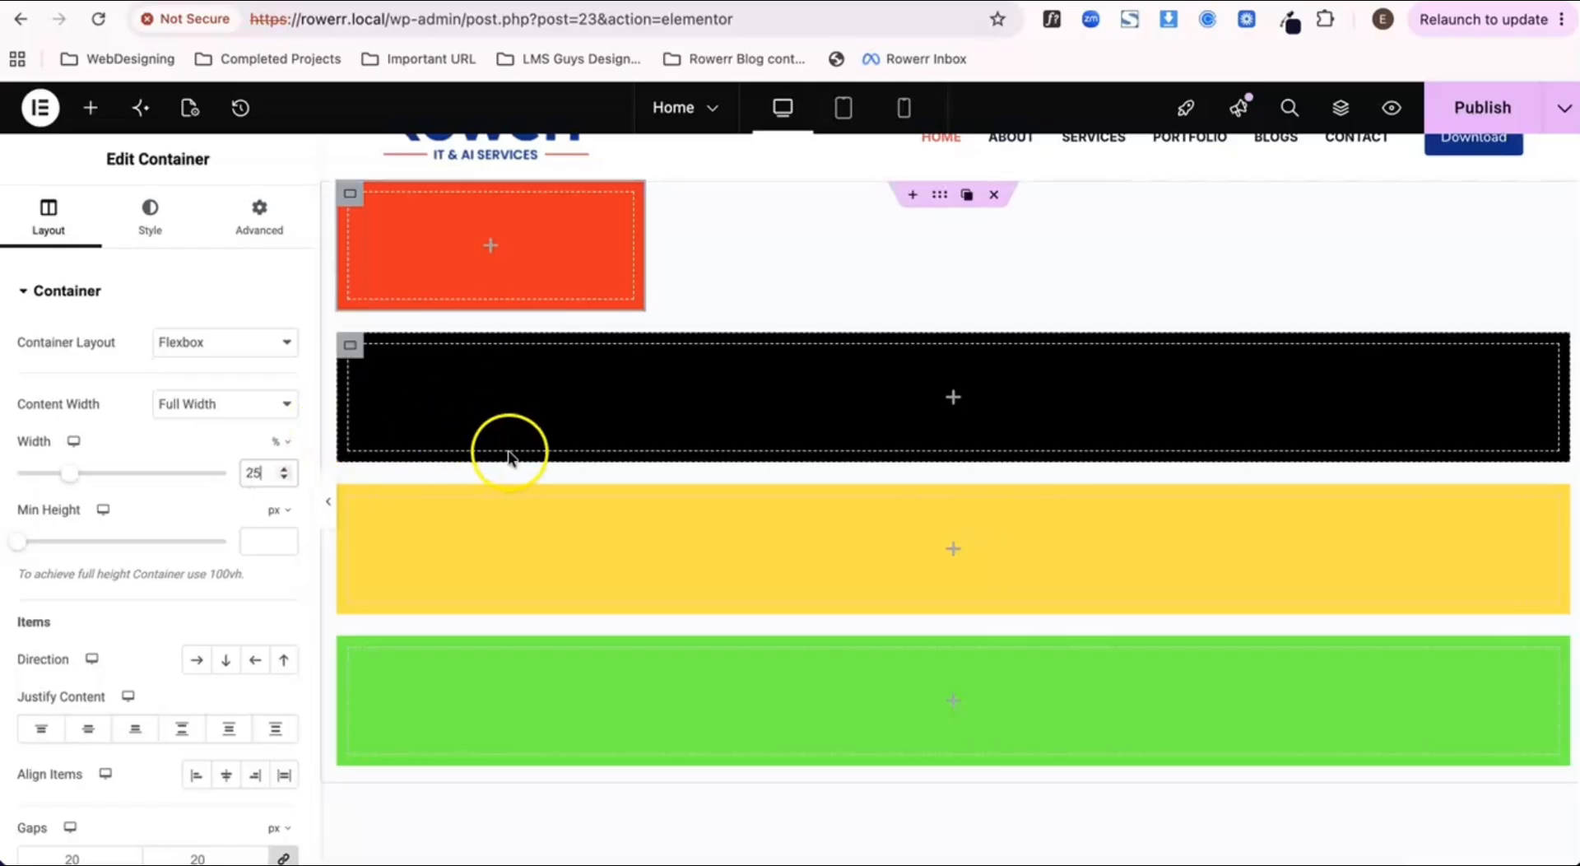
pyautogui.click(251, 473)
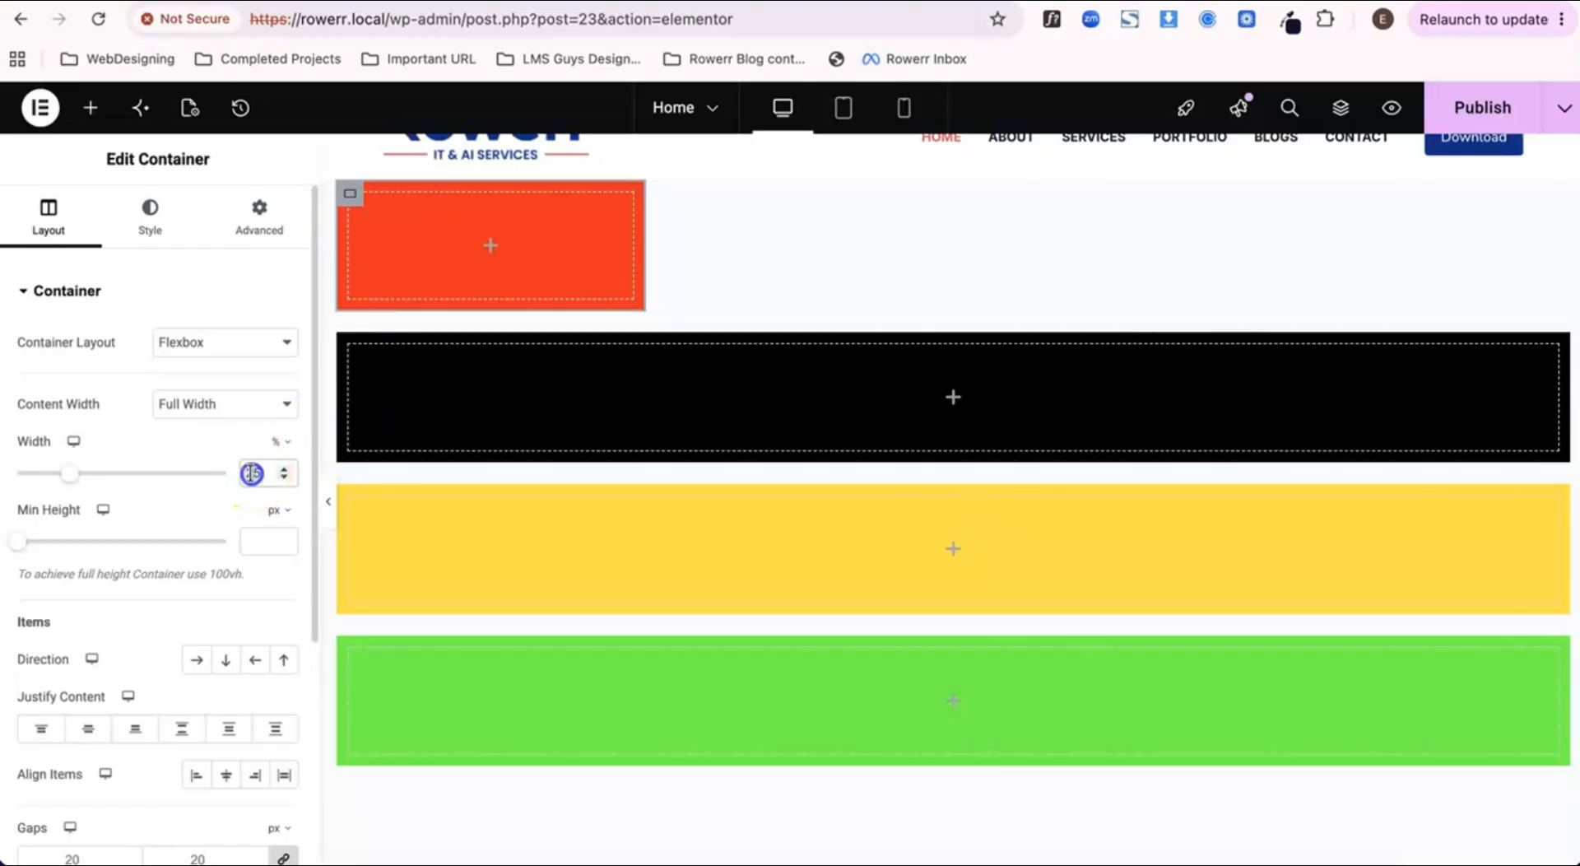
pyautogui.write('1')
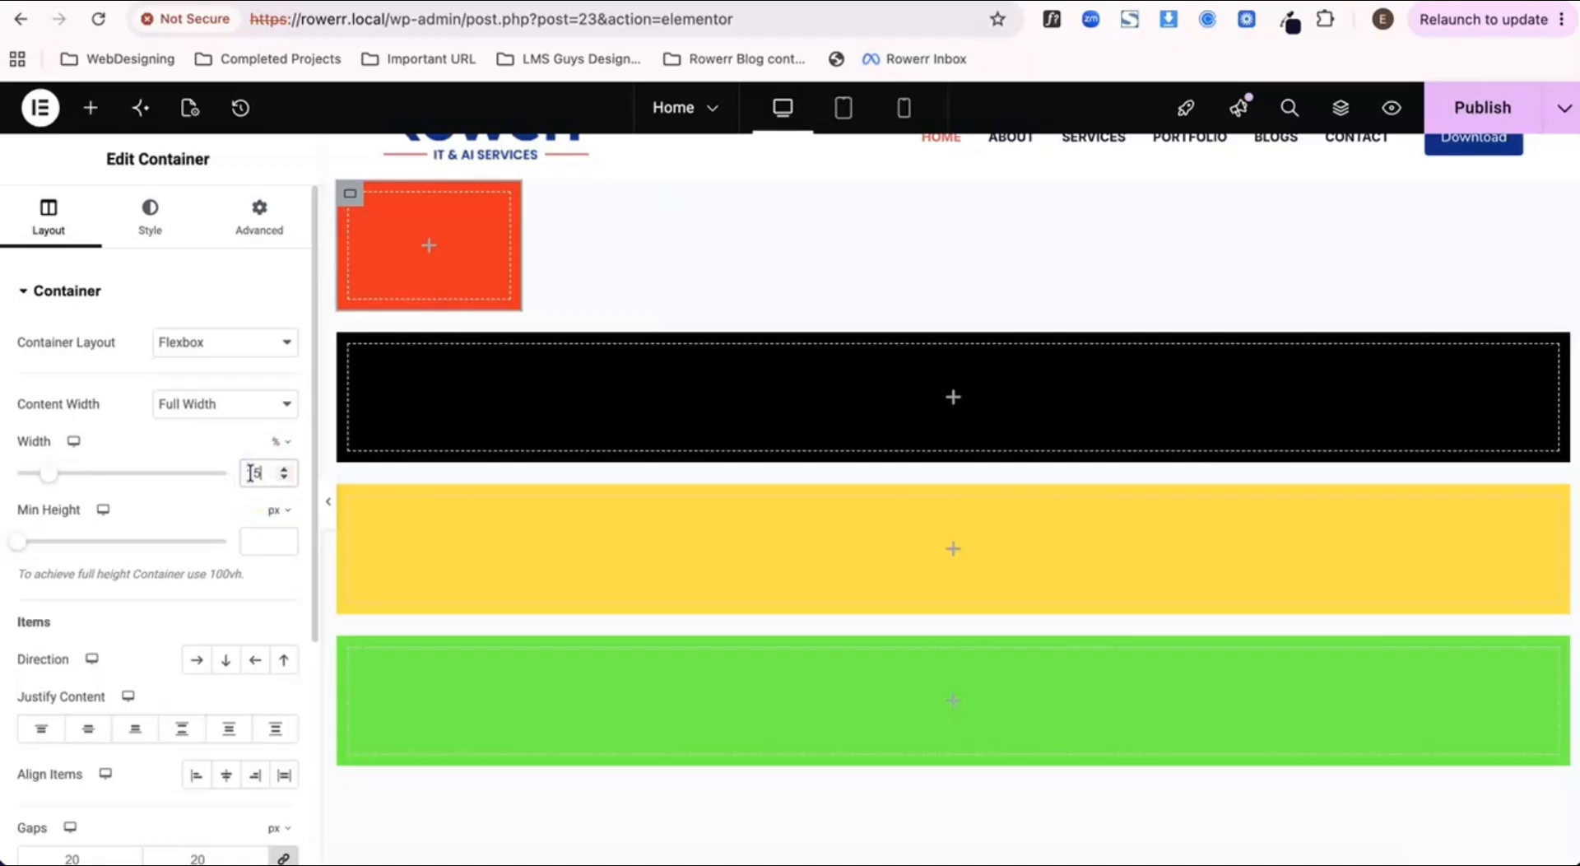
# Step: Set the red container's minimum height to 15 vh, switching its unit from px to vh
pyautogui.click(276, 510)
pyautogui.click(274, 611)
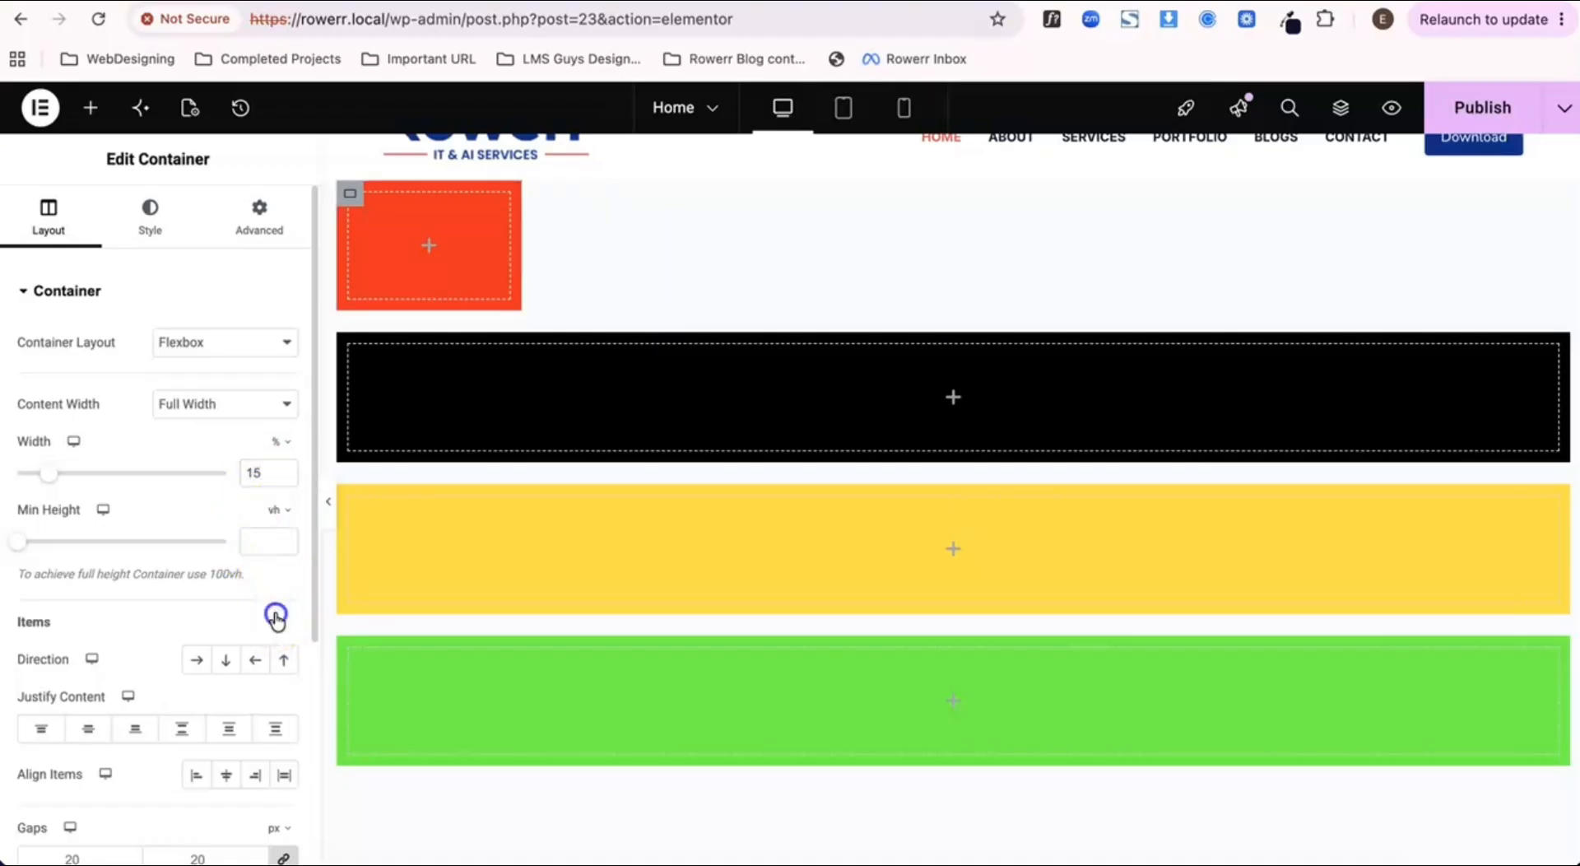
pyautogui.click(251, 536)
pyautogui.write('1')
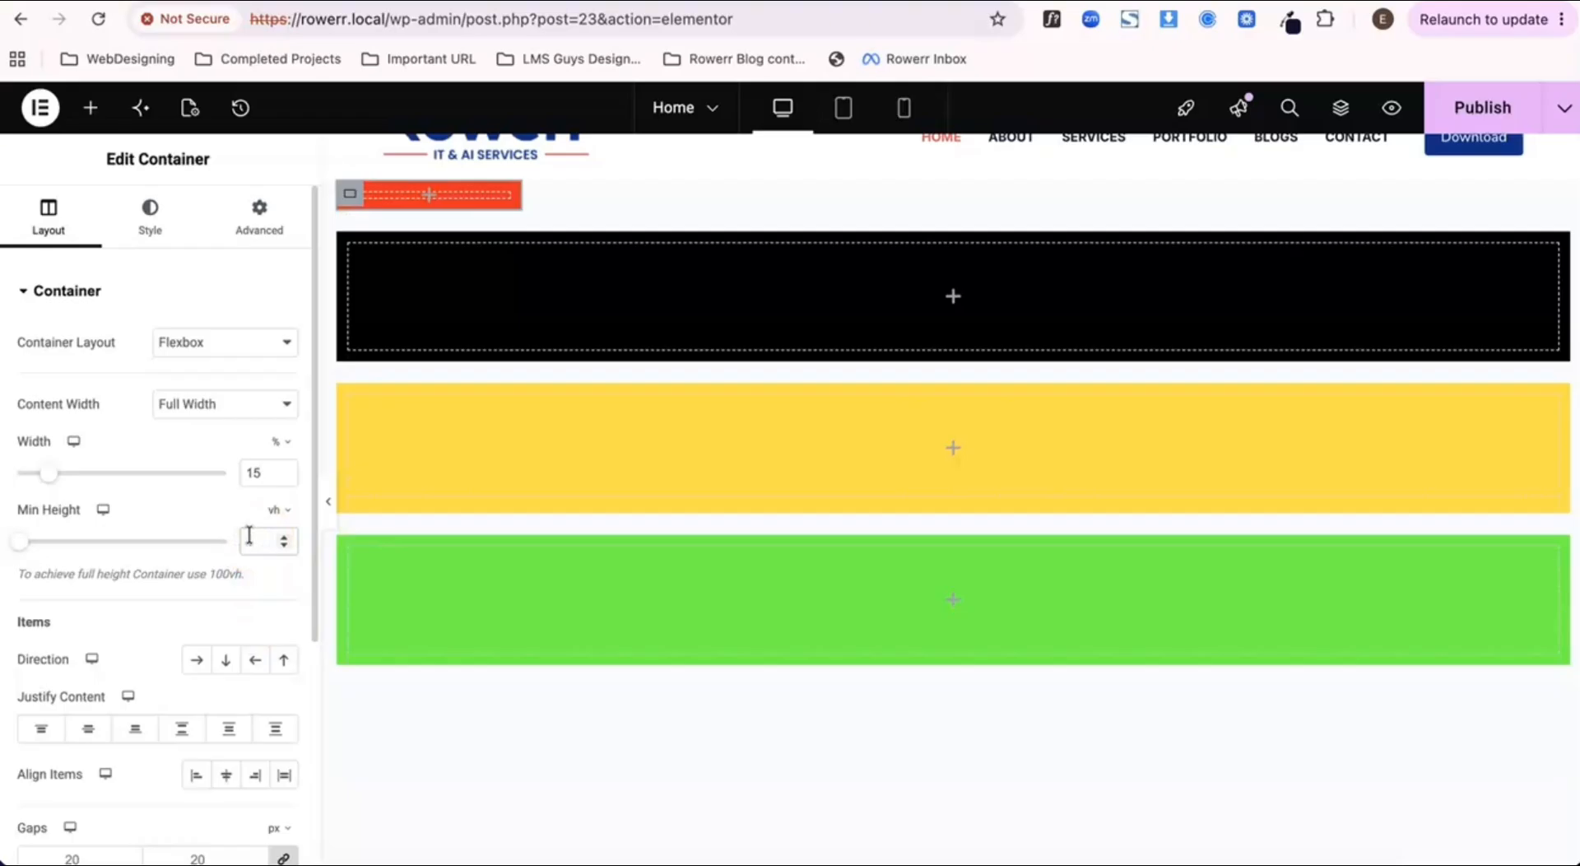
pyautogui.write('5')
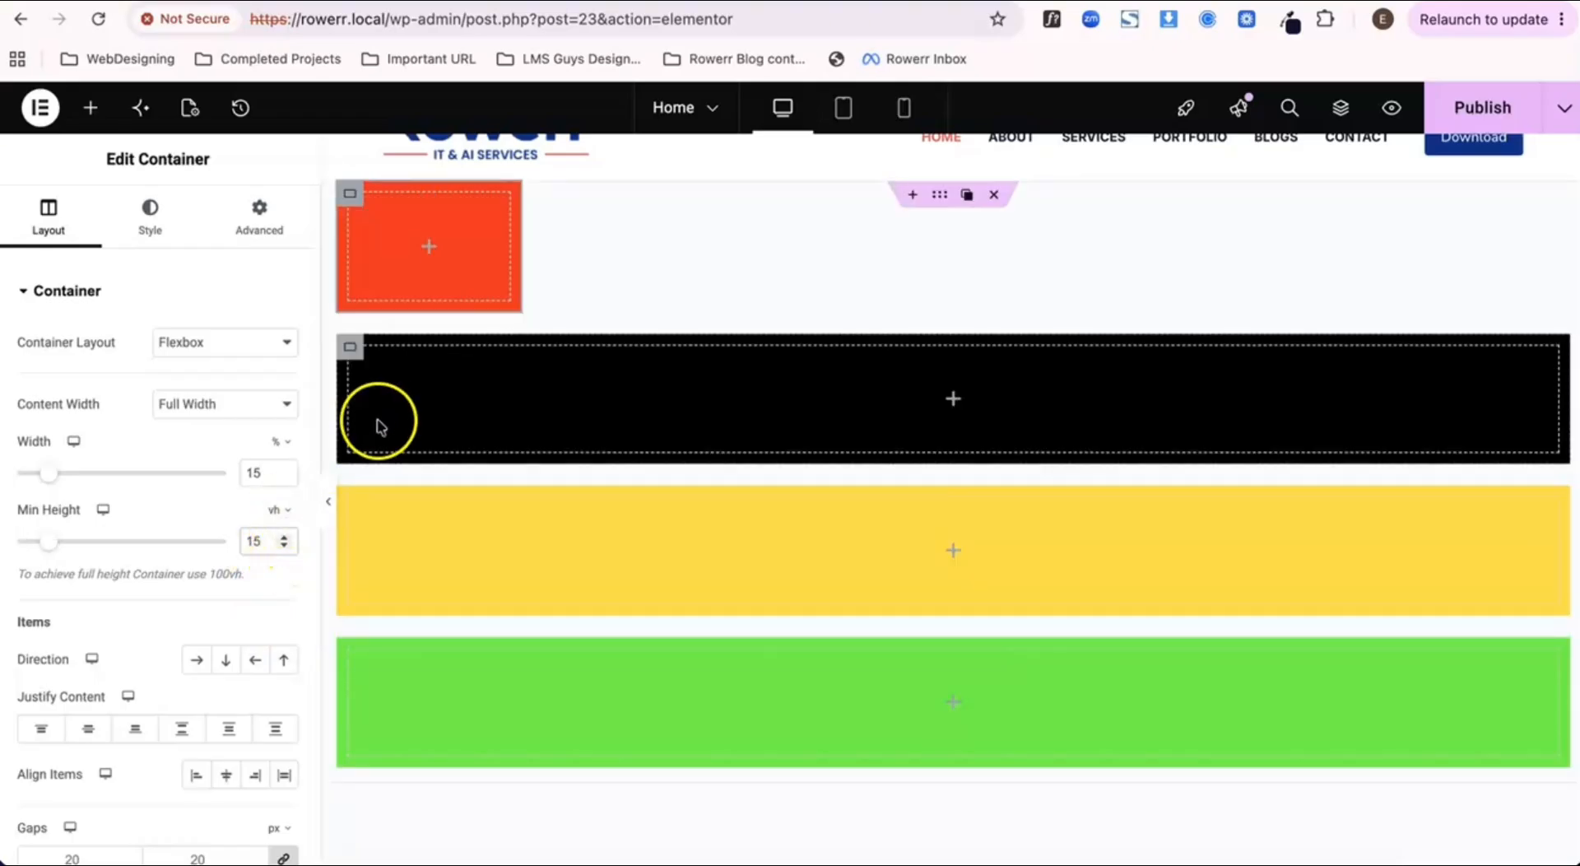
# Step: Copy the red container and paste its style onto the black container below it
pyautogui.click(355, 198)
pyautogui.rightClick(355, 202)
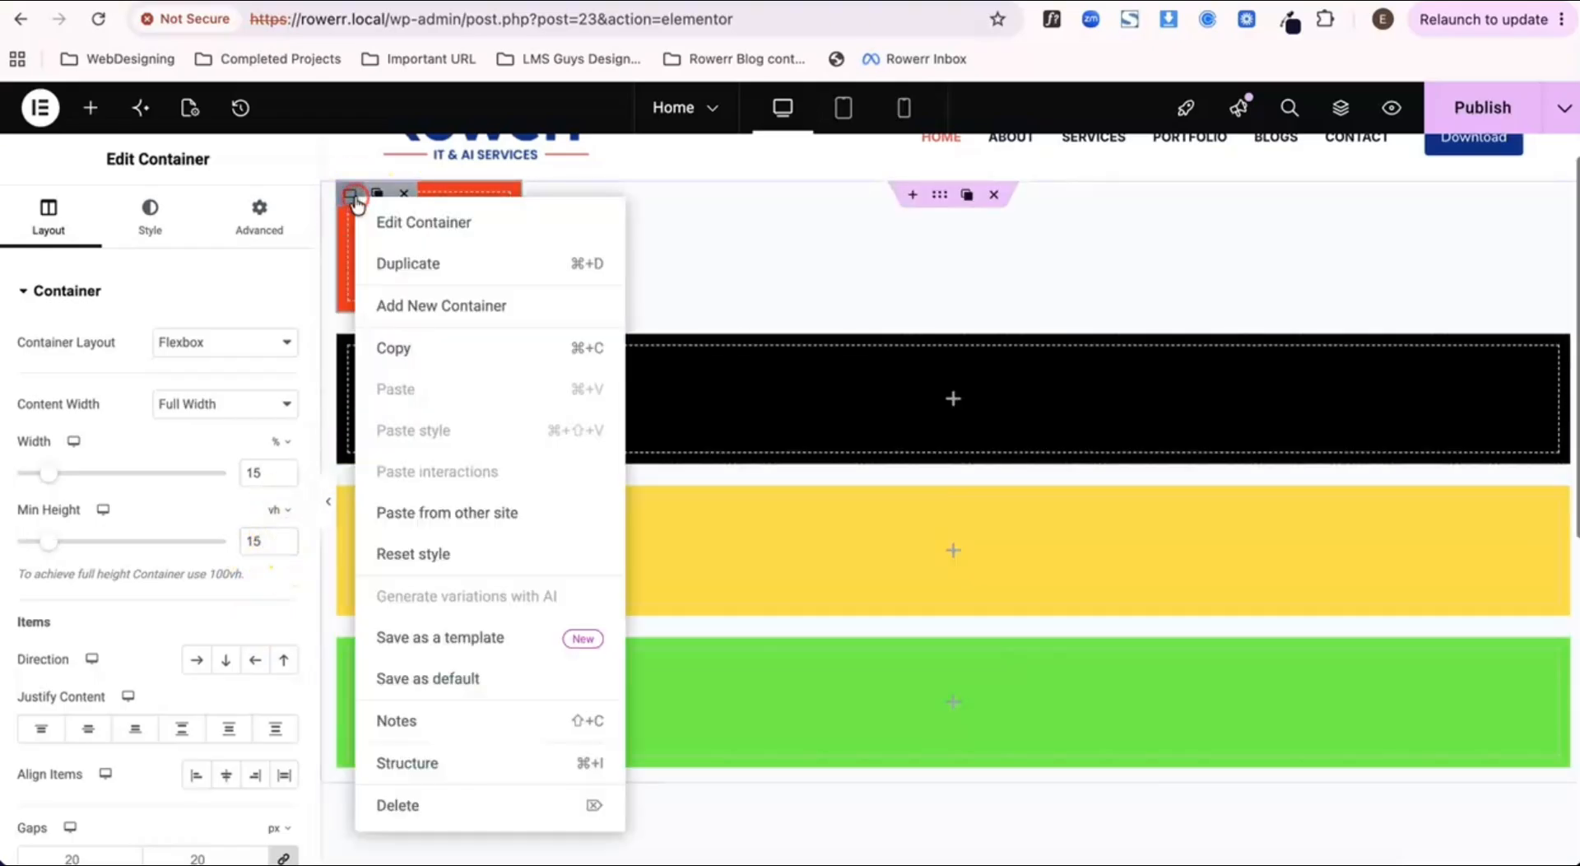
pyautogui.click(385, 352)
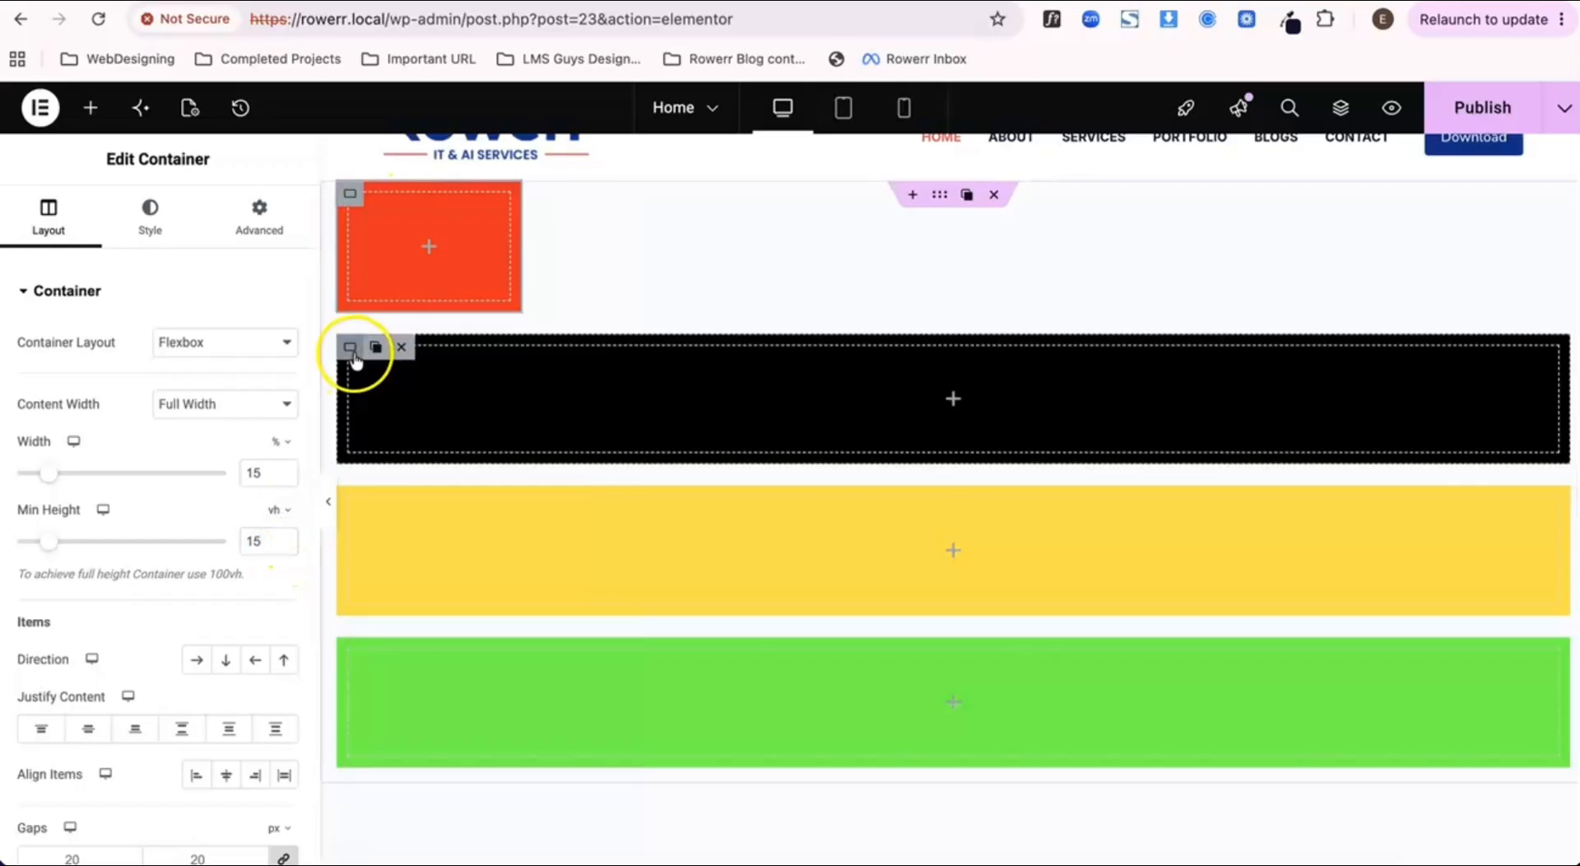
pyautogui.rightClick(354, 360)
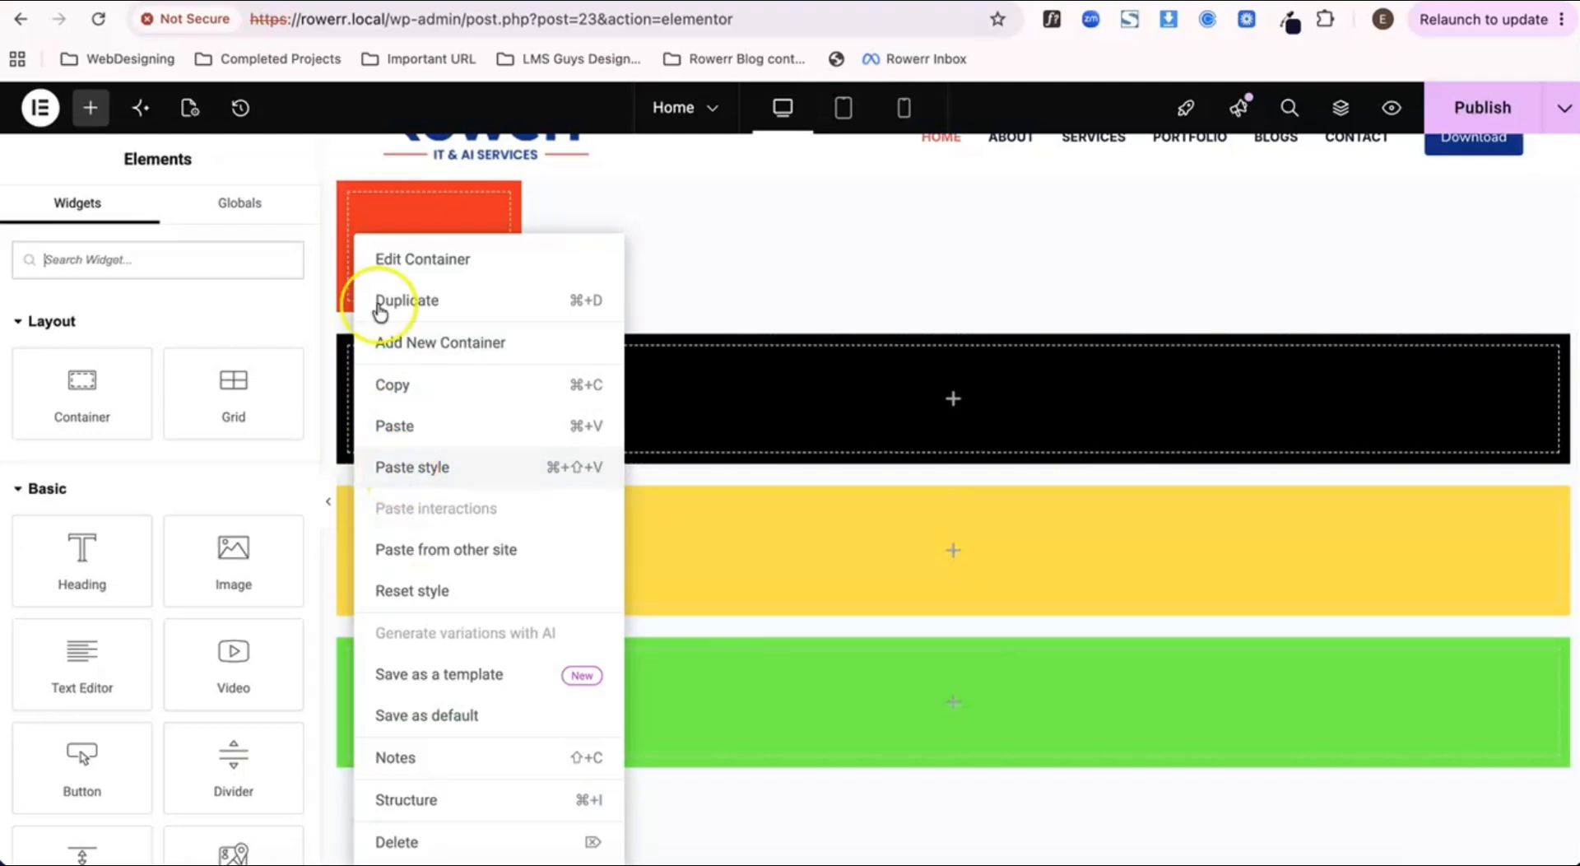
pyautogui.click(401, 469)
pyautogui.rightClick(402, 420)
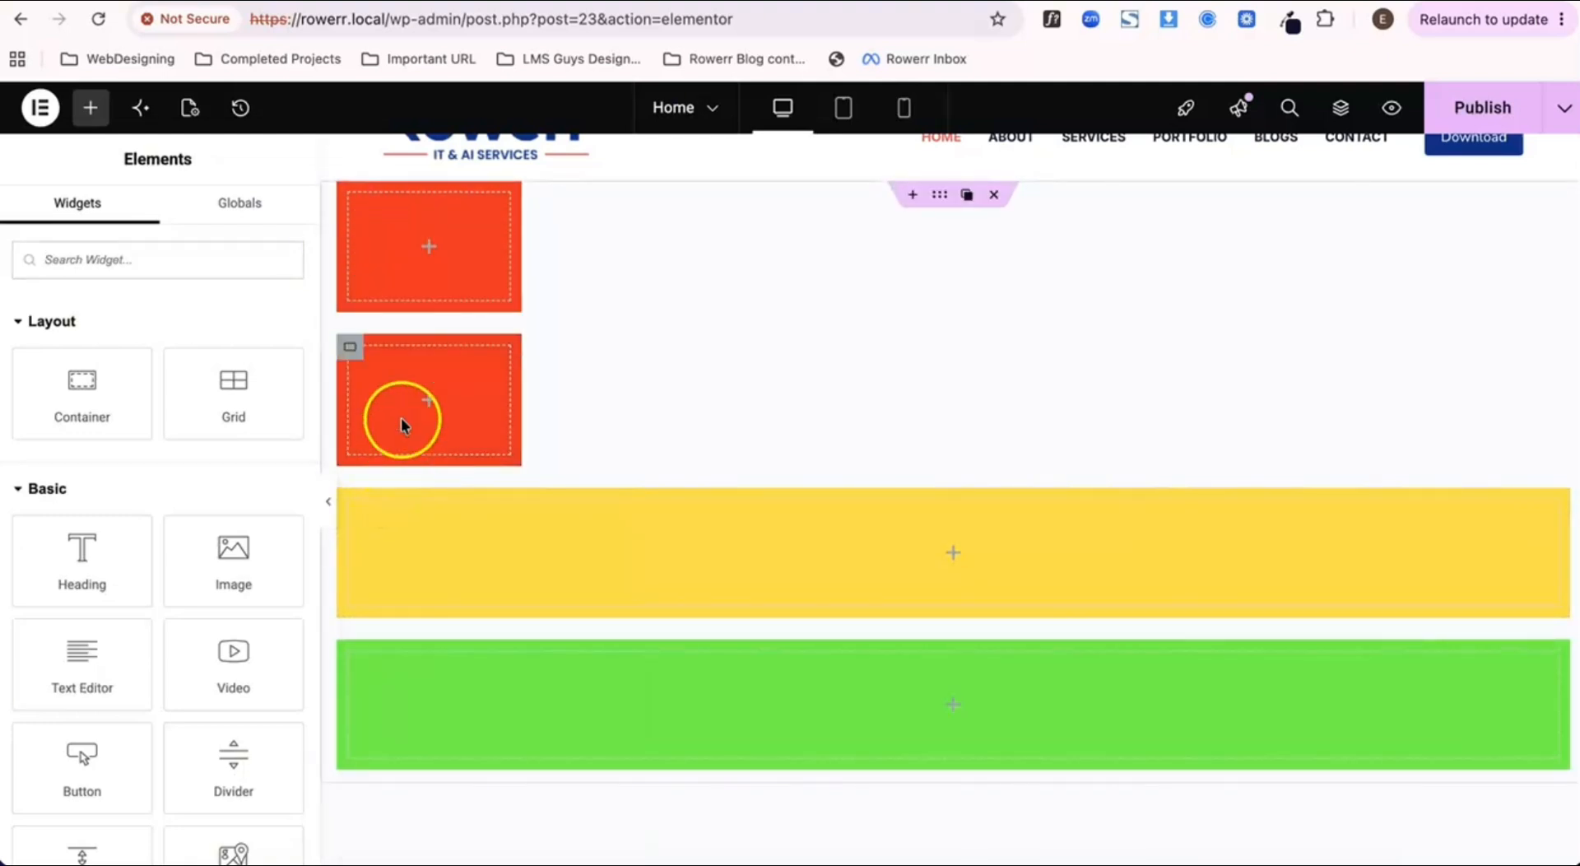
# Step: Change the second container's background color back to black (#000000)
pyautogui.click(351, 349)
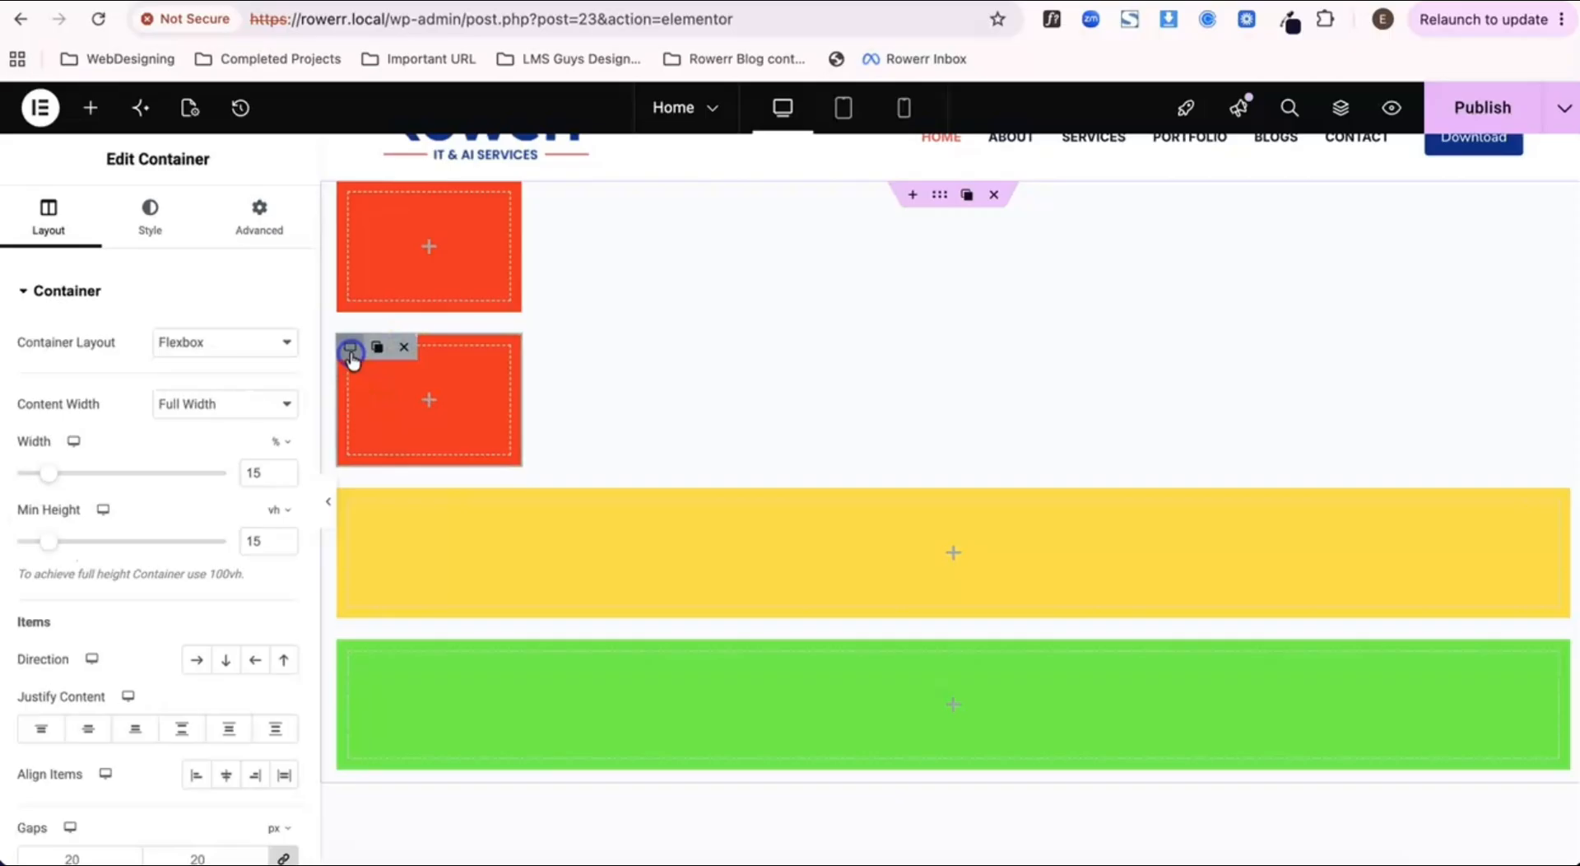
pyautogui.click(154, 228)
pyautogui.click(284, 434)
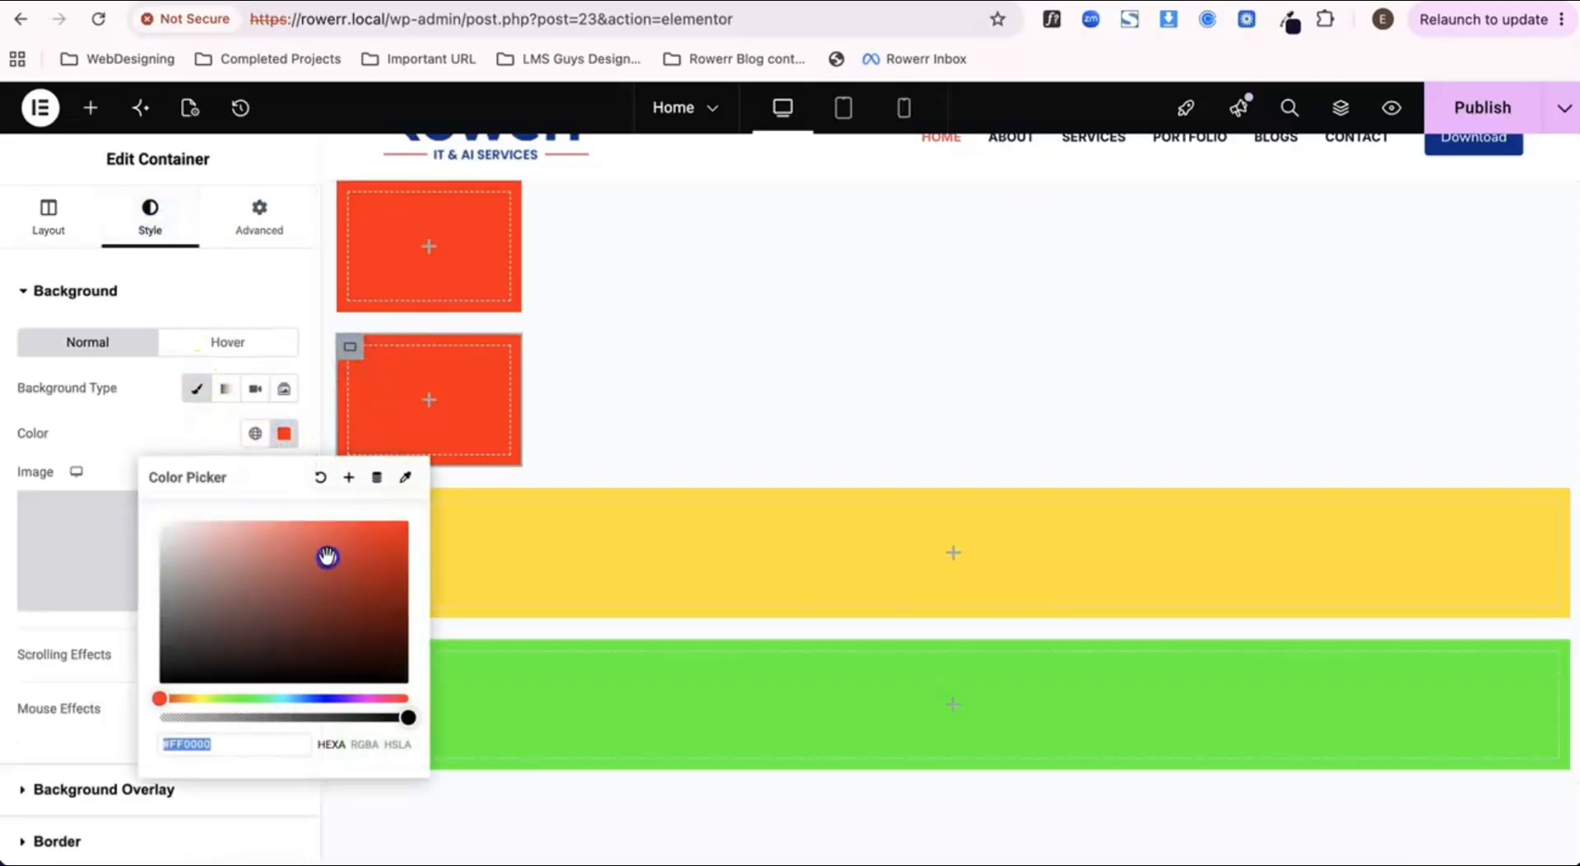
pyautogui.moveTo(328, 554); pyautogui.dragTo(142, 699)
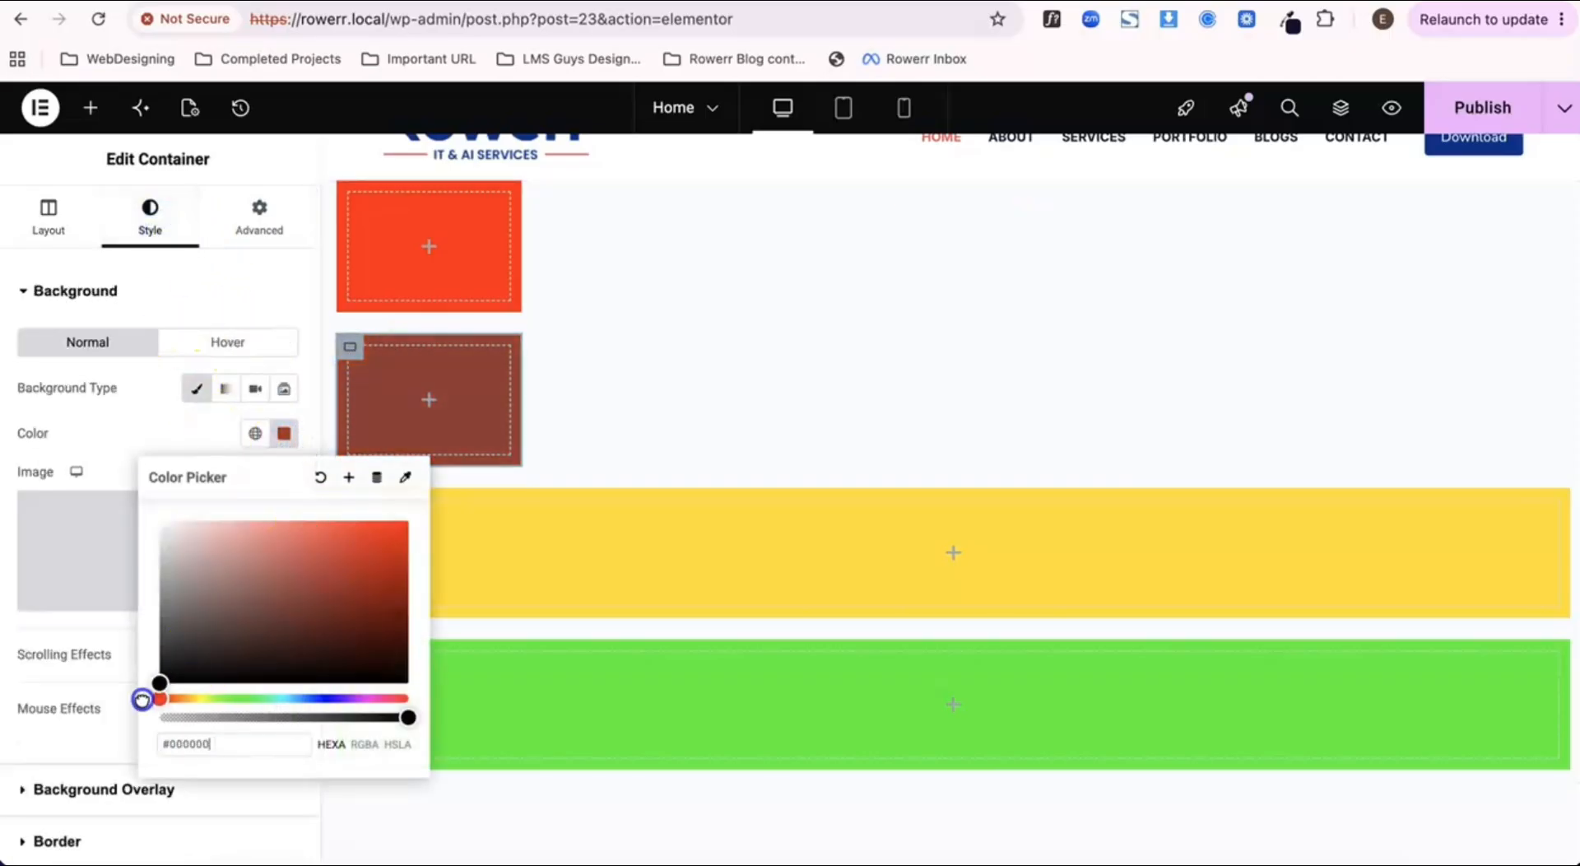
pyautogui.click(127, 439)
# Step: Set the yellow container's width to 15%
pyautogui.scroll(-2, 427, 444)
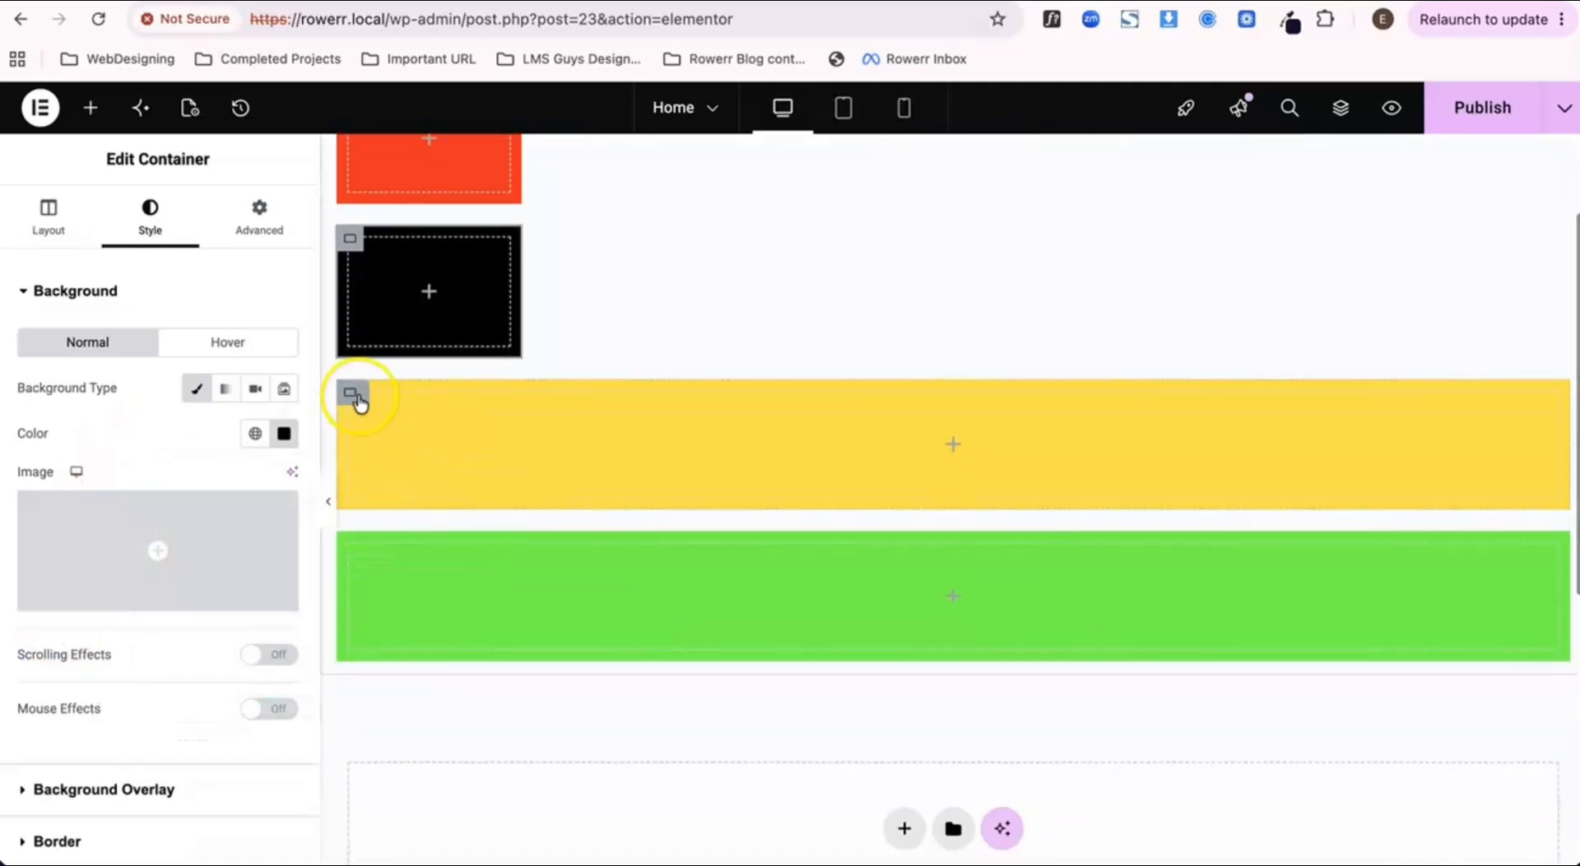
pyautogui.click(352, 392)
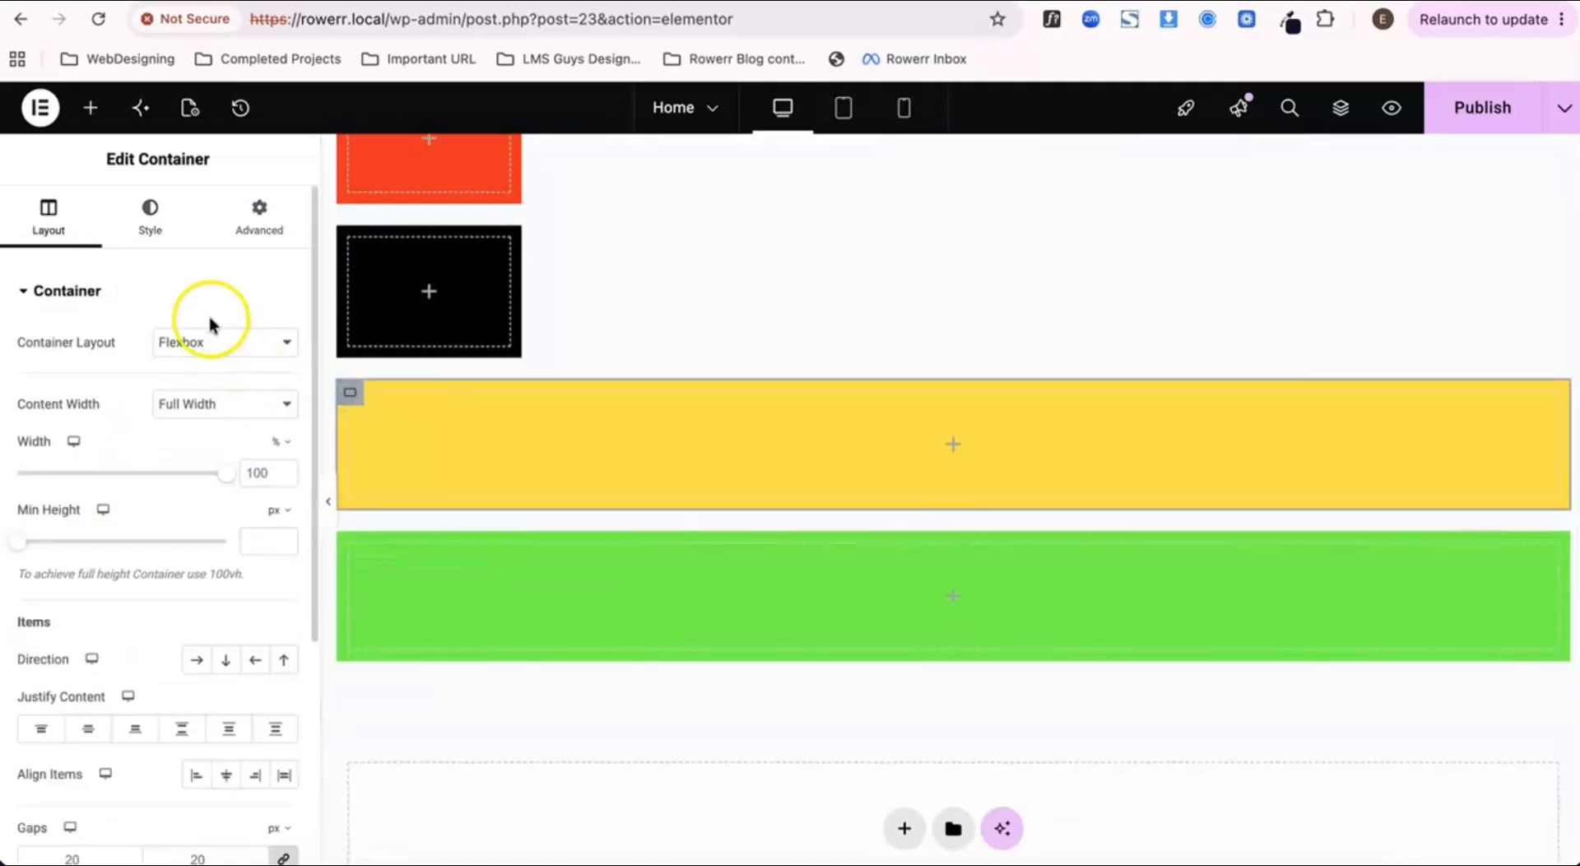
pyautogui.click(254, 475)
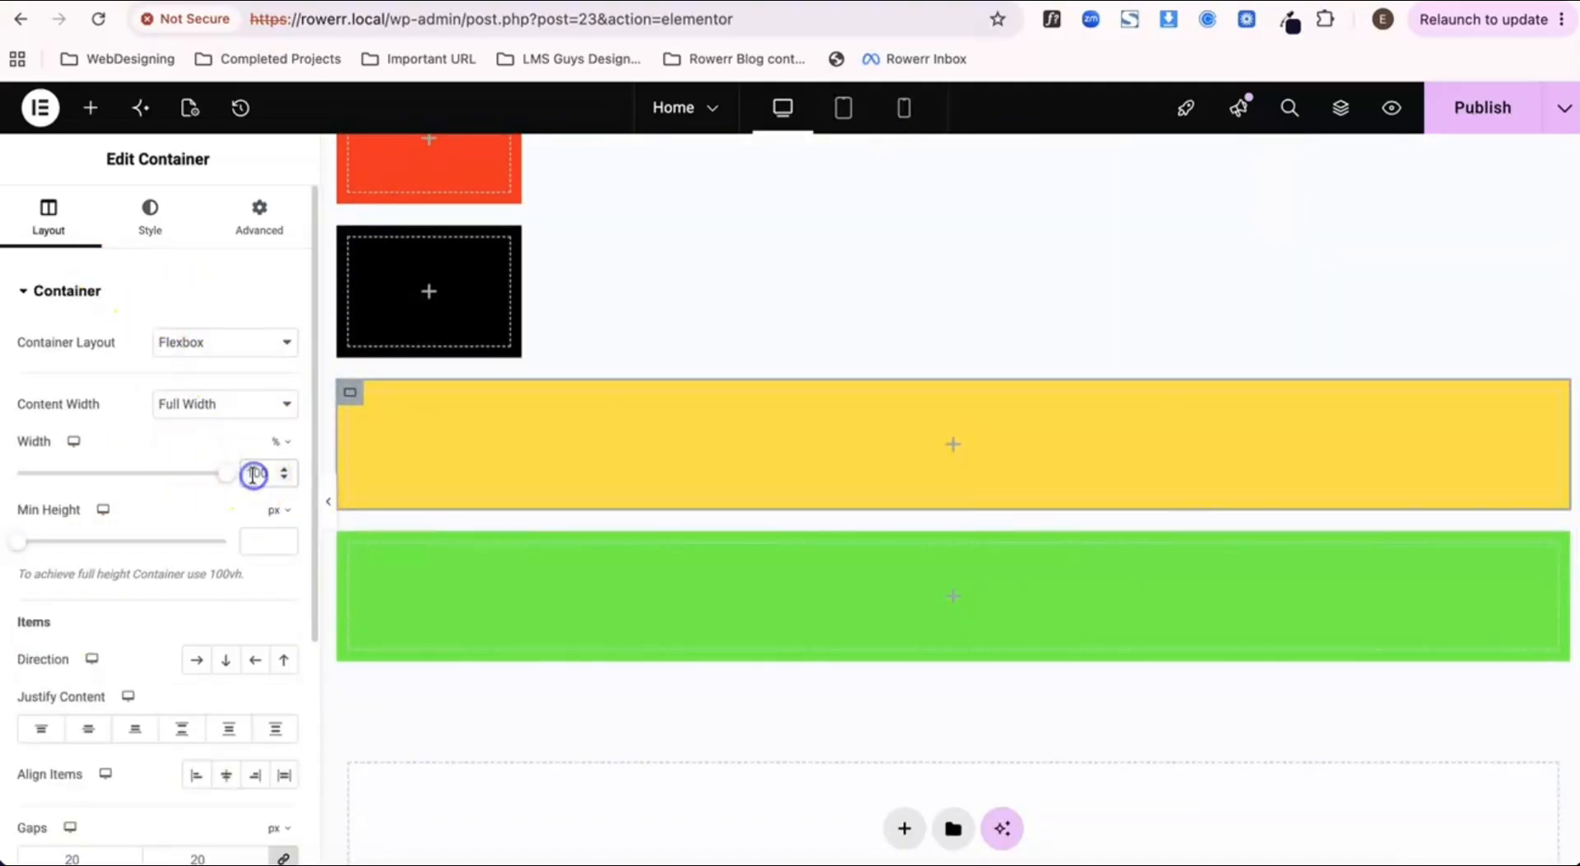
pyautogui.press('BackSpace')
pyautogui.press('BackSpace')
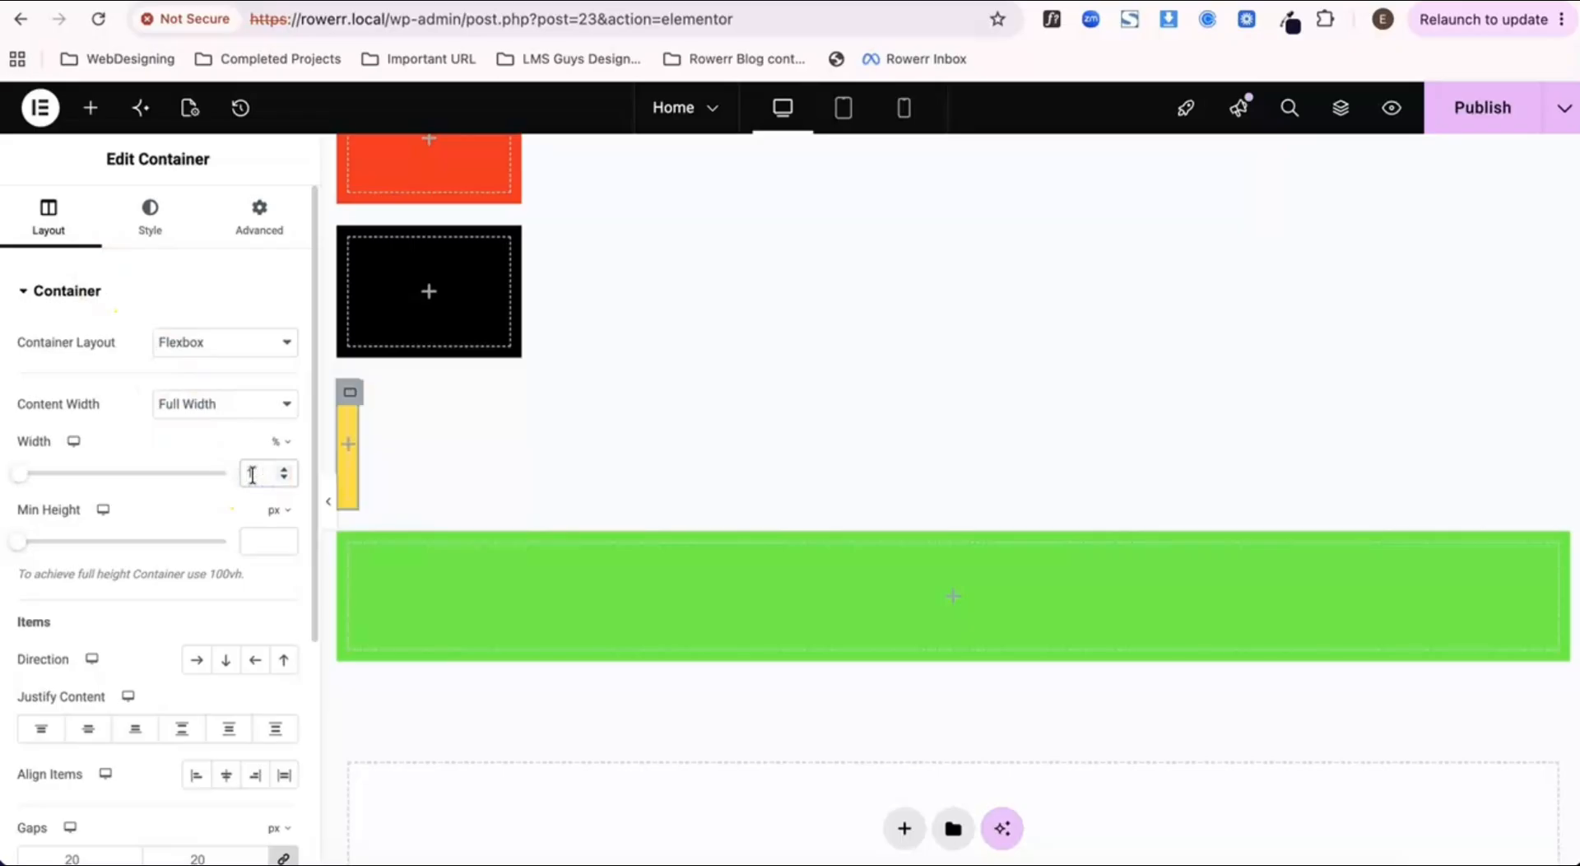
pyautogui.write('5')
# Step: Switch the yellow container's minimum height unit to vh and set the height to 15 vh
pyautogui.click(274, 511)
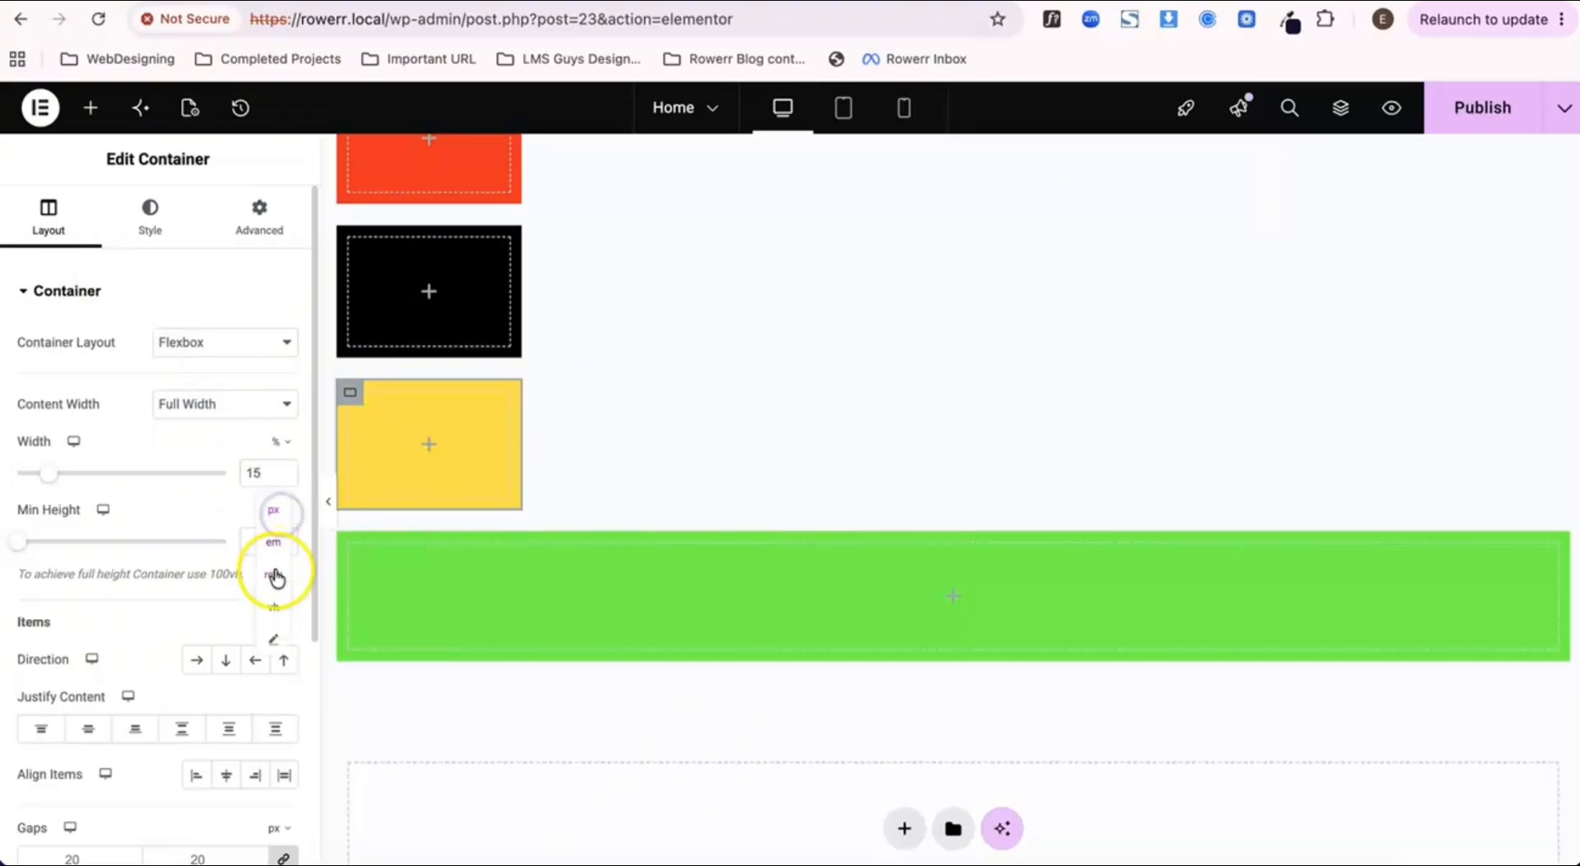
pyautogui.click(274, 606)
pyautogui.click(257, 535)
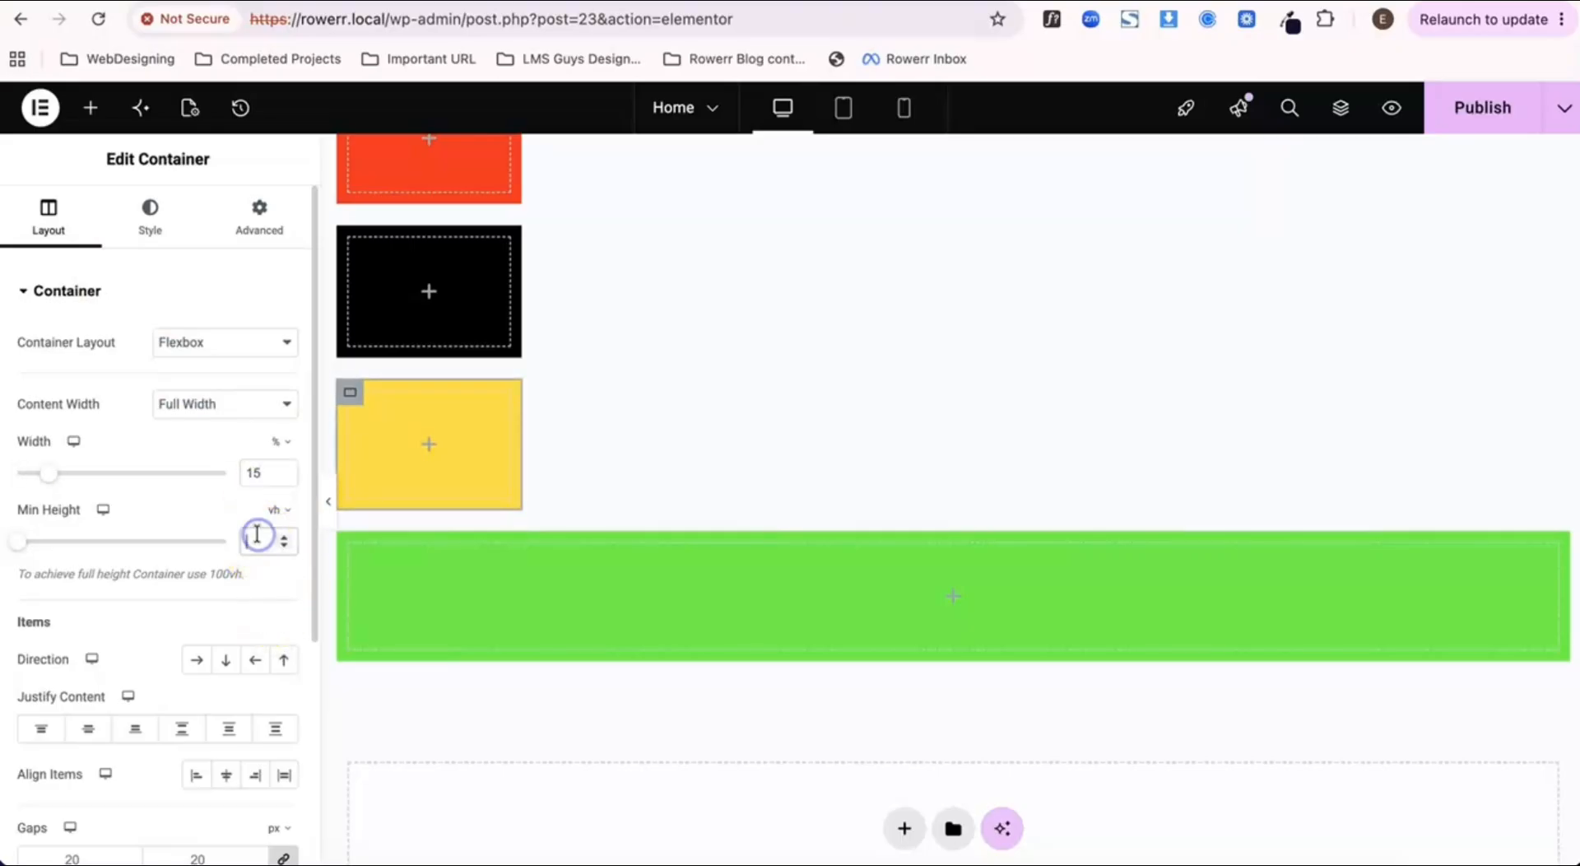
pyautogui.write('15')
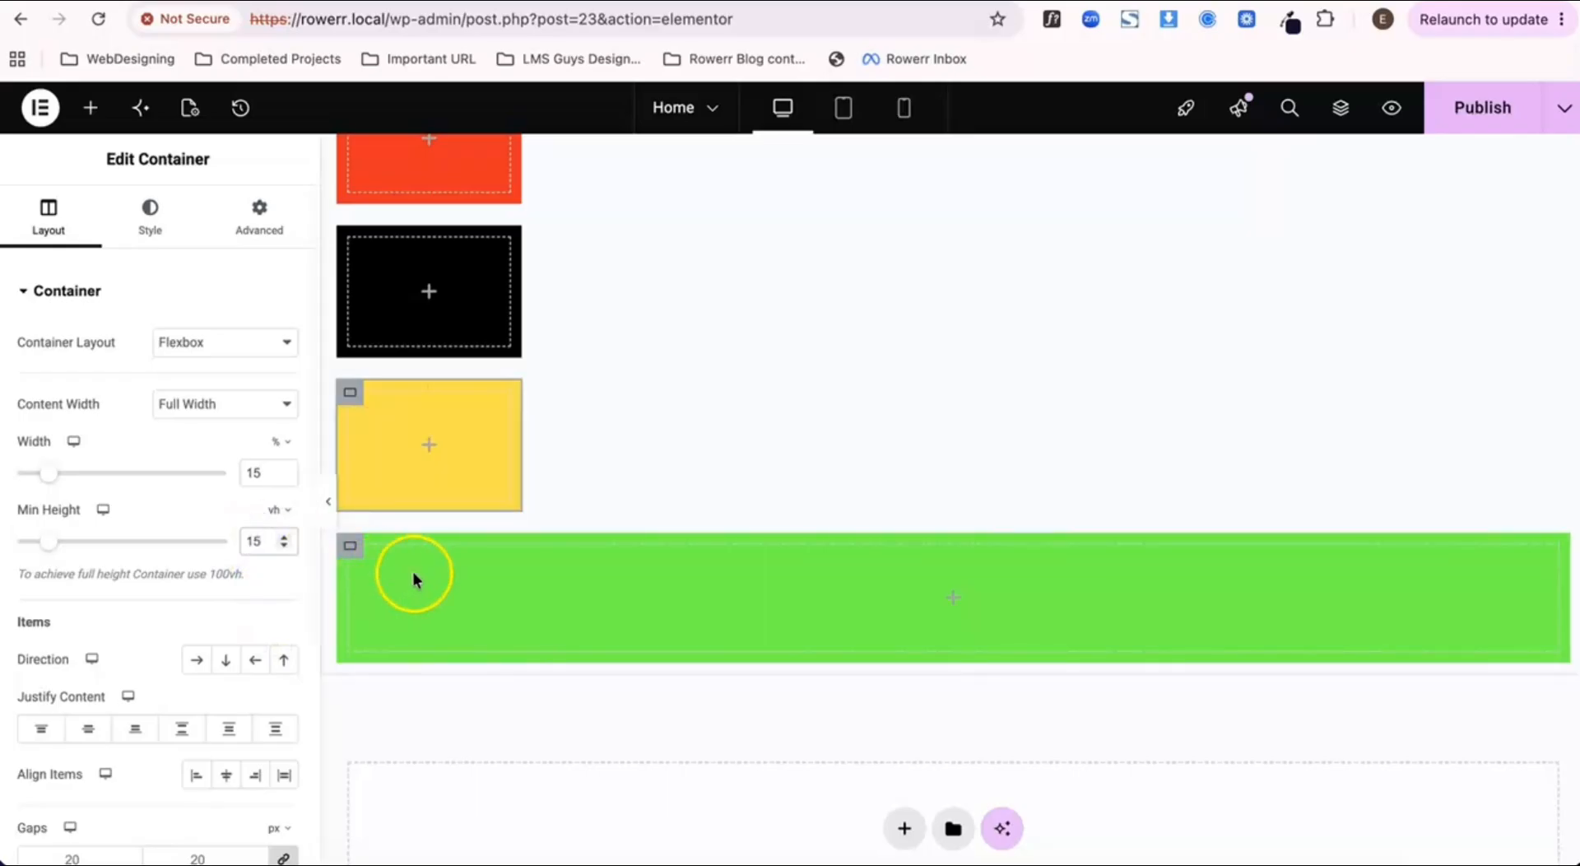
# Step: Set the green container's width to 15% and its minimum height to 15 vh
pyautogui.click(349, 547)
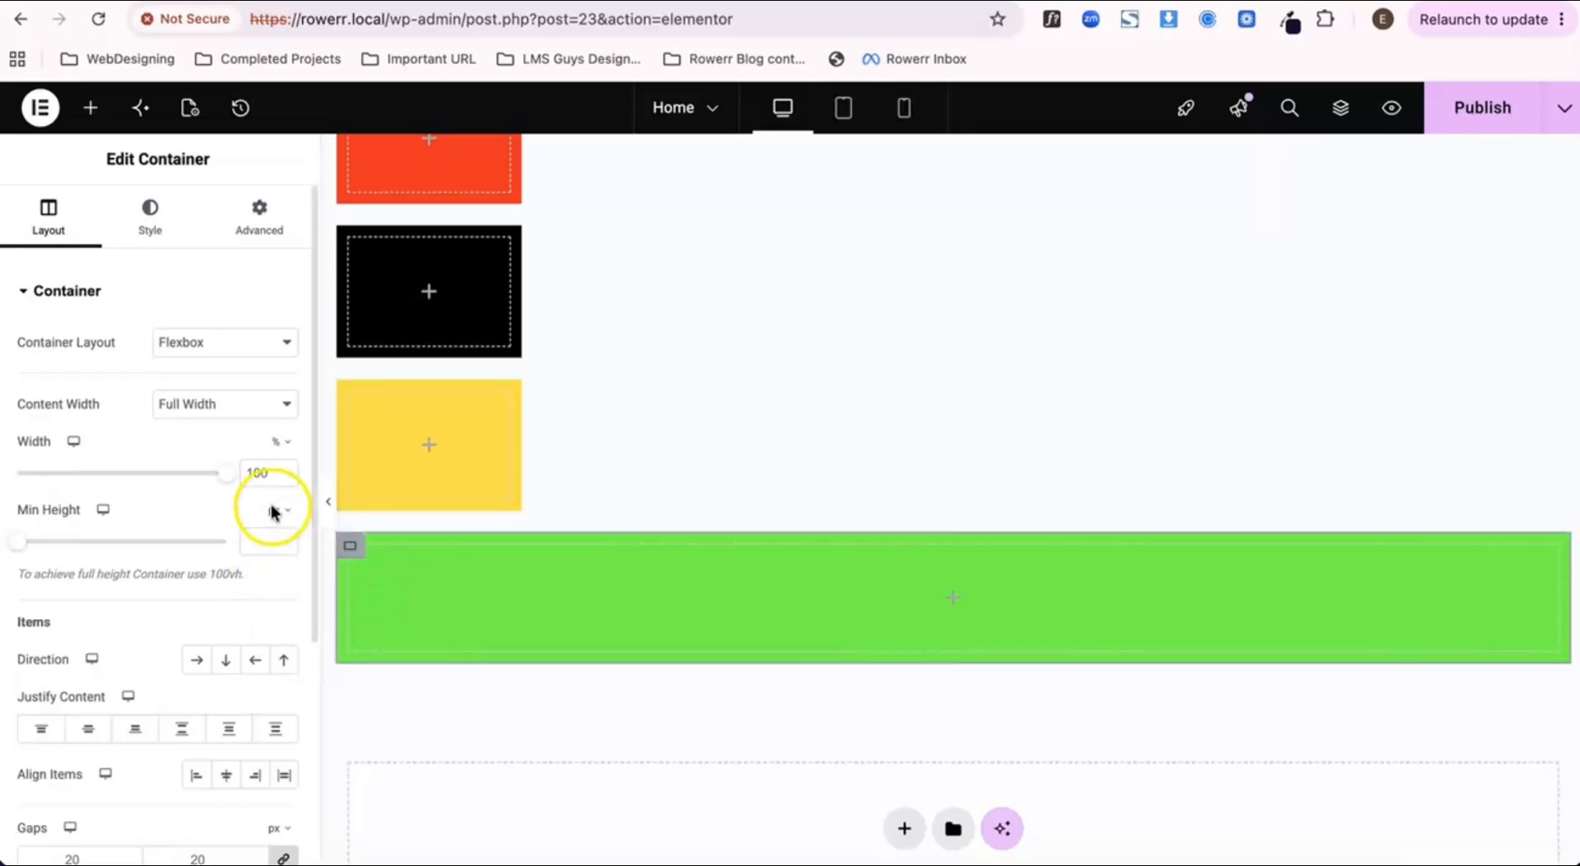
pyautogui.click(255, 466)
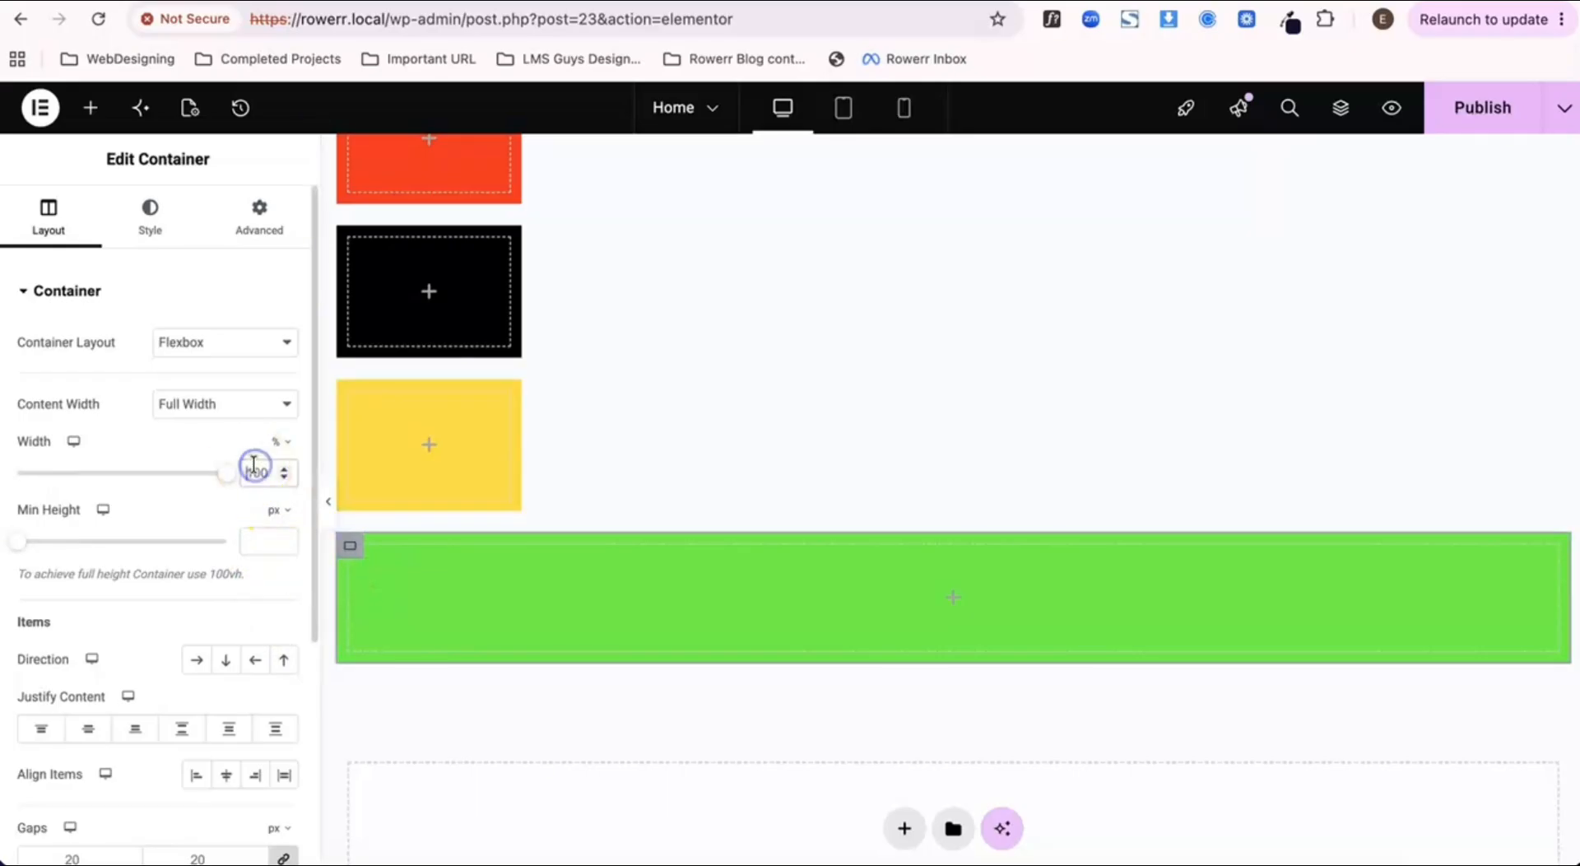
pyautogui.write('15')
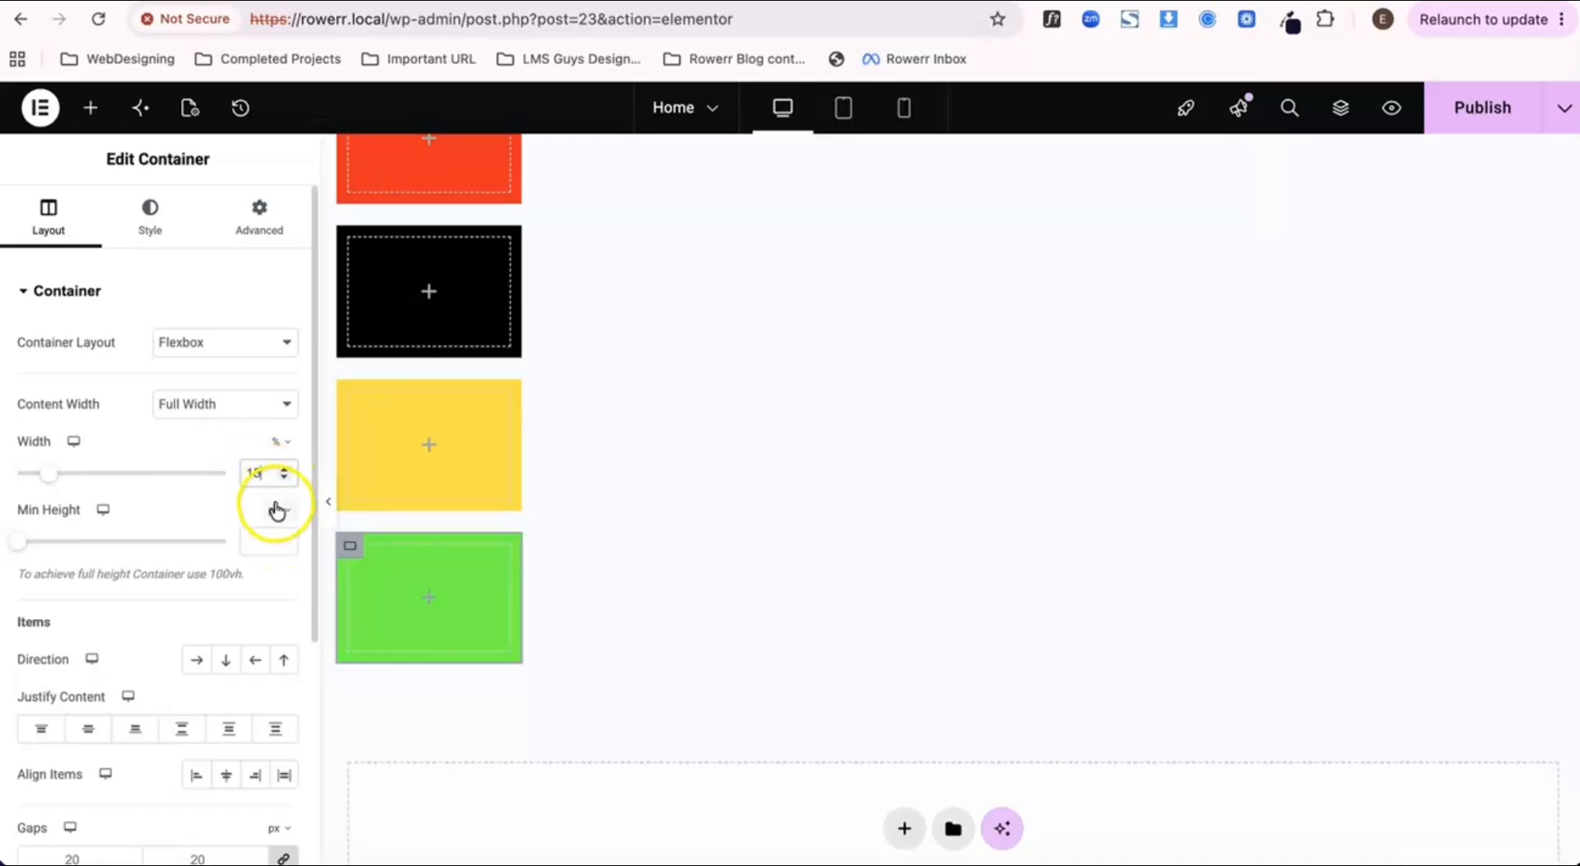
pyautogui.click(276, 510)
pyautogui.click(276, 605)
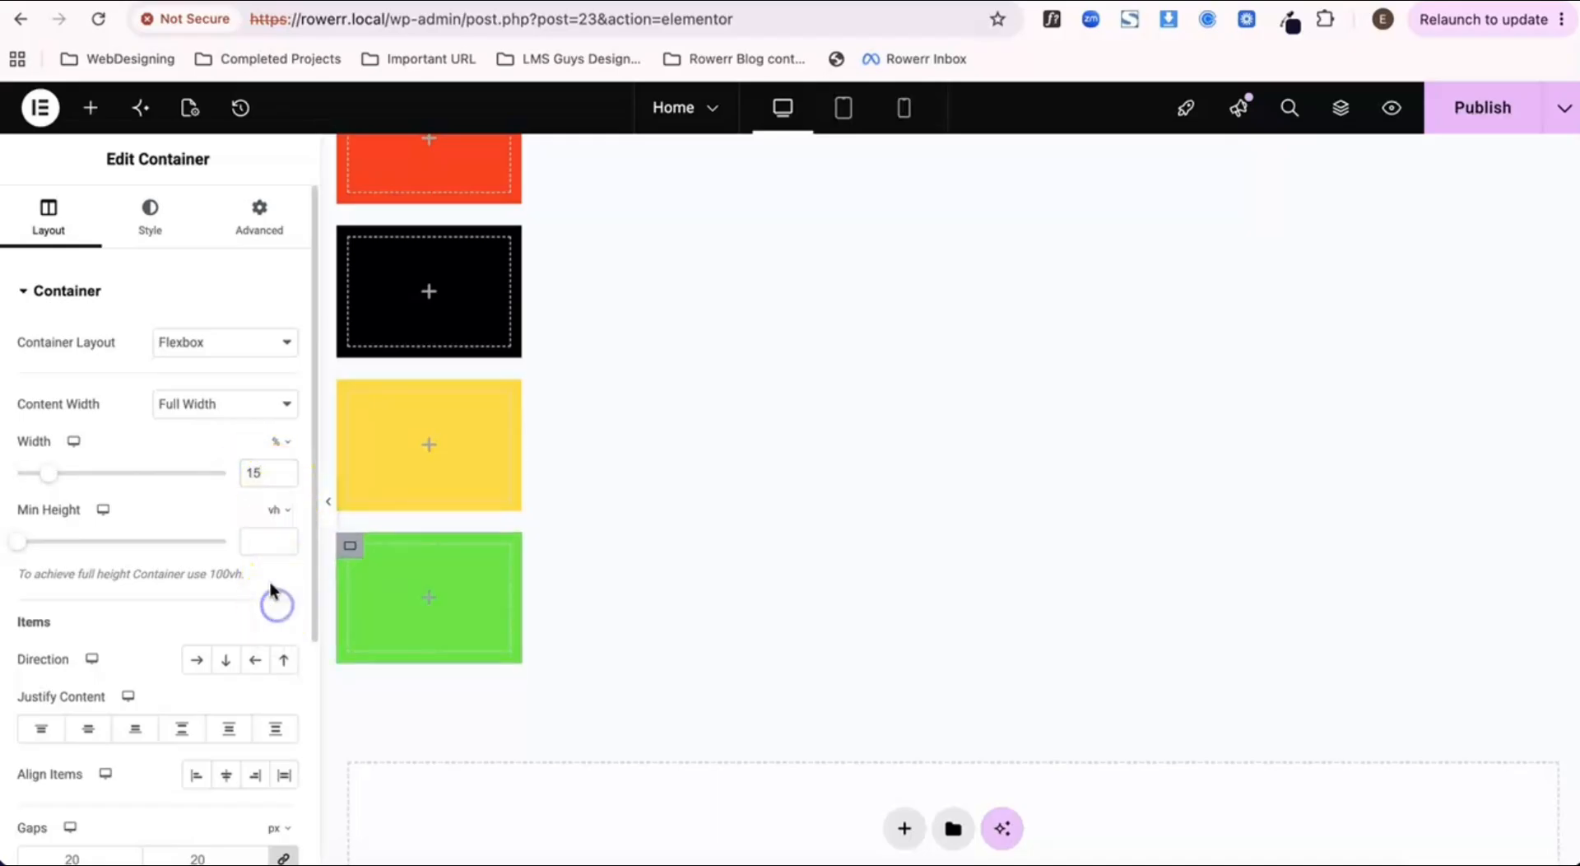
pyautogui.click(267, 544)
pyautogui.write('1')
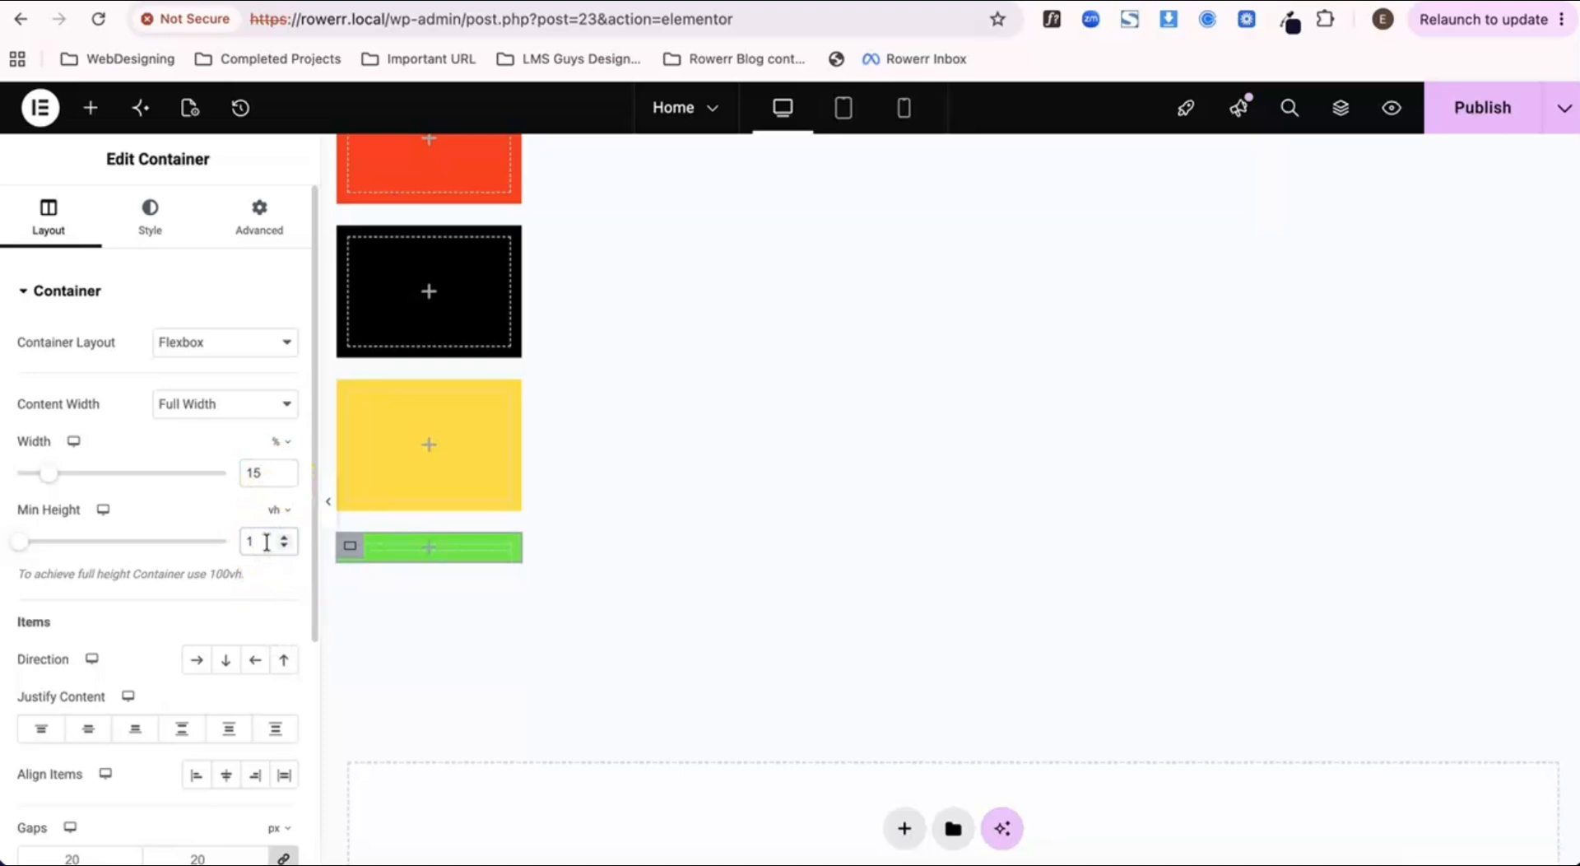
pyautogui.write('5')
pyautogui.click(284, 451)
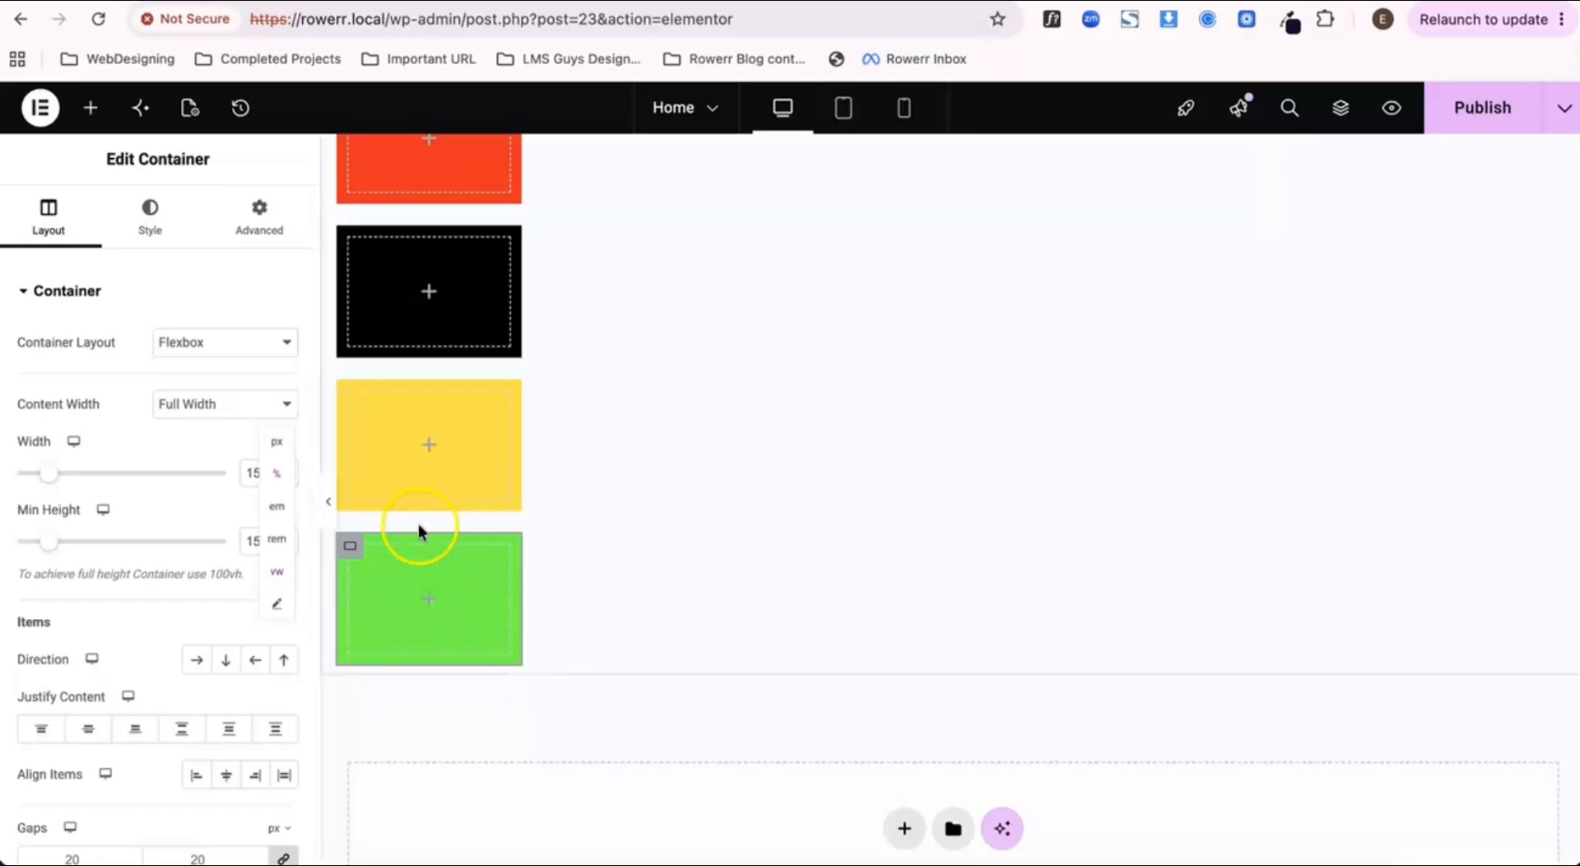
pyautogui.click(156, 416)
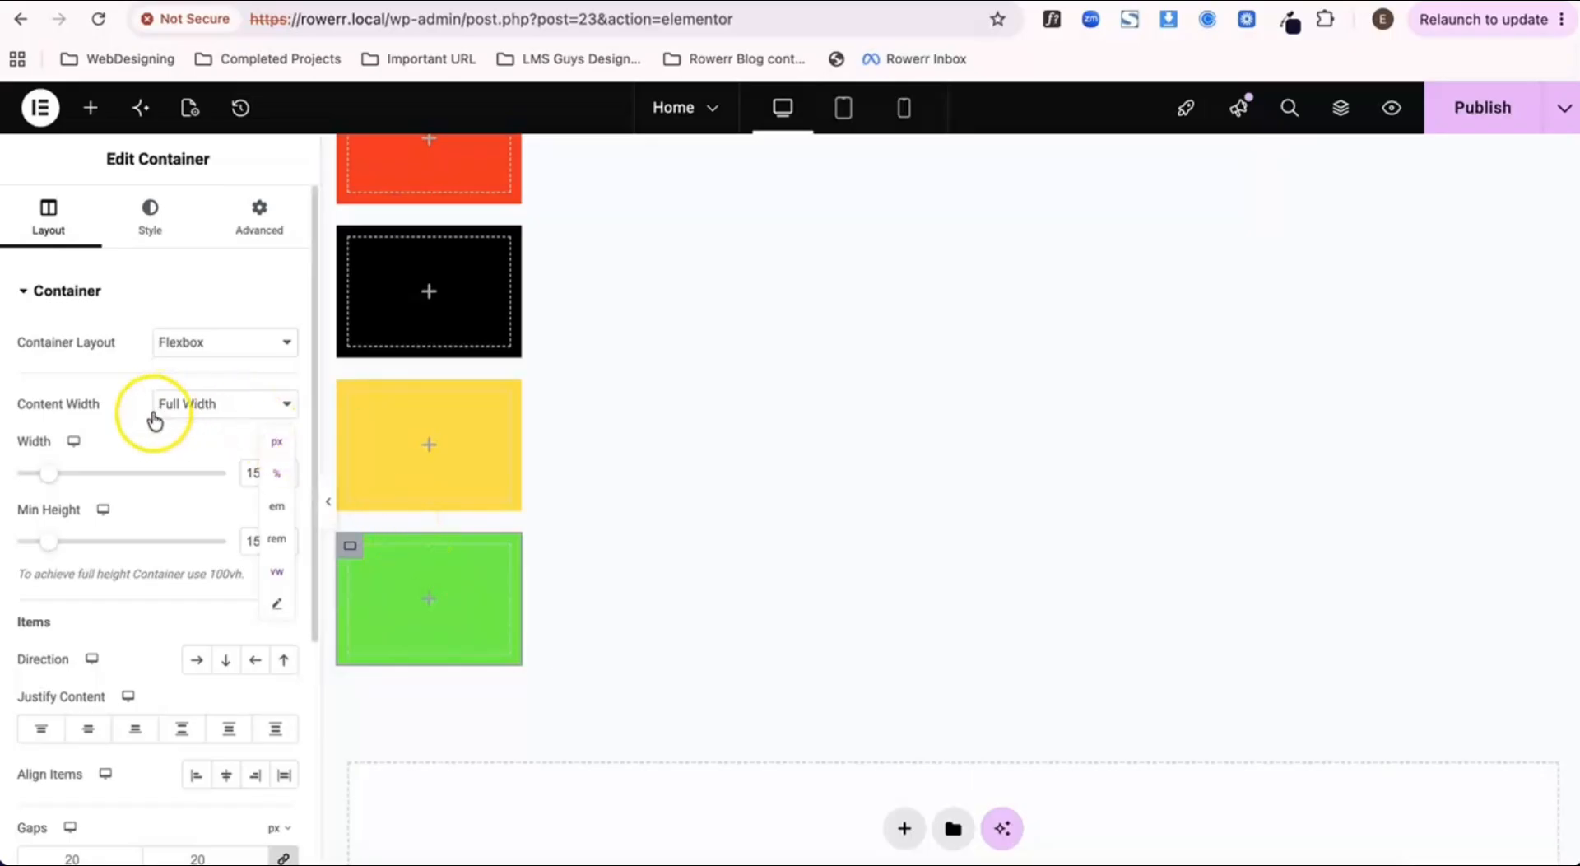
pyautogui.click(317, 451)
# Step: Publish the page with the four resized colored containers
pyautogui.scroll(3, 478, 396)
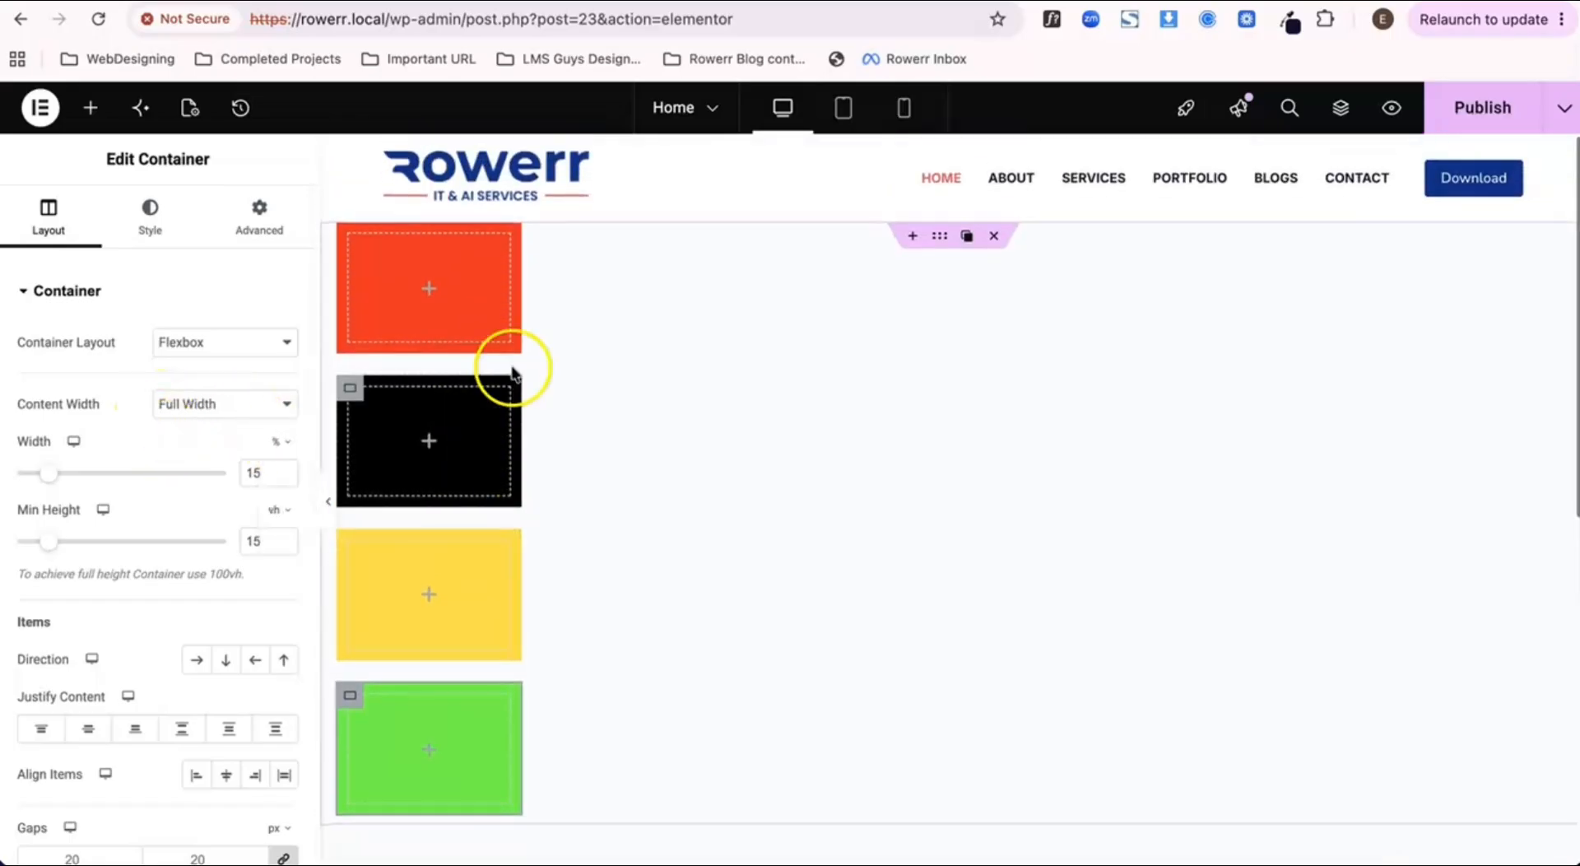
pyautogui.click(1439, 116)
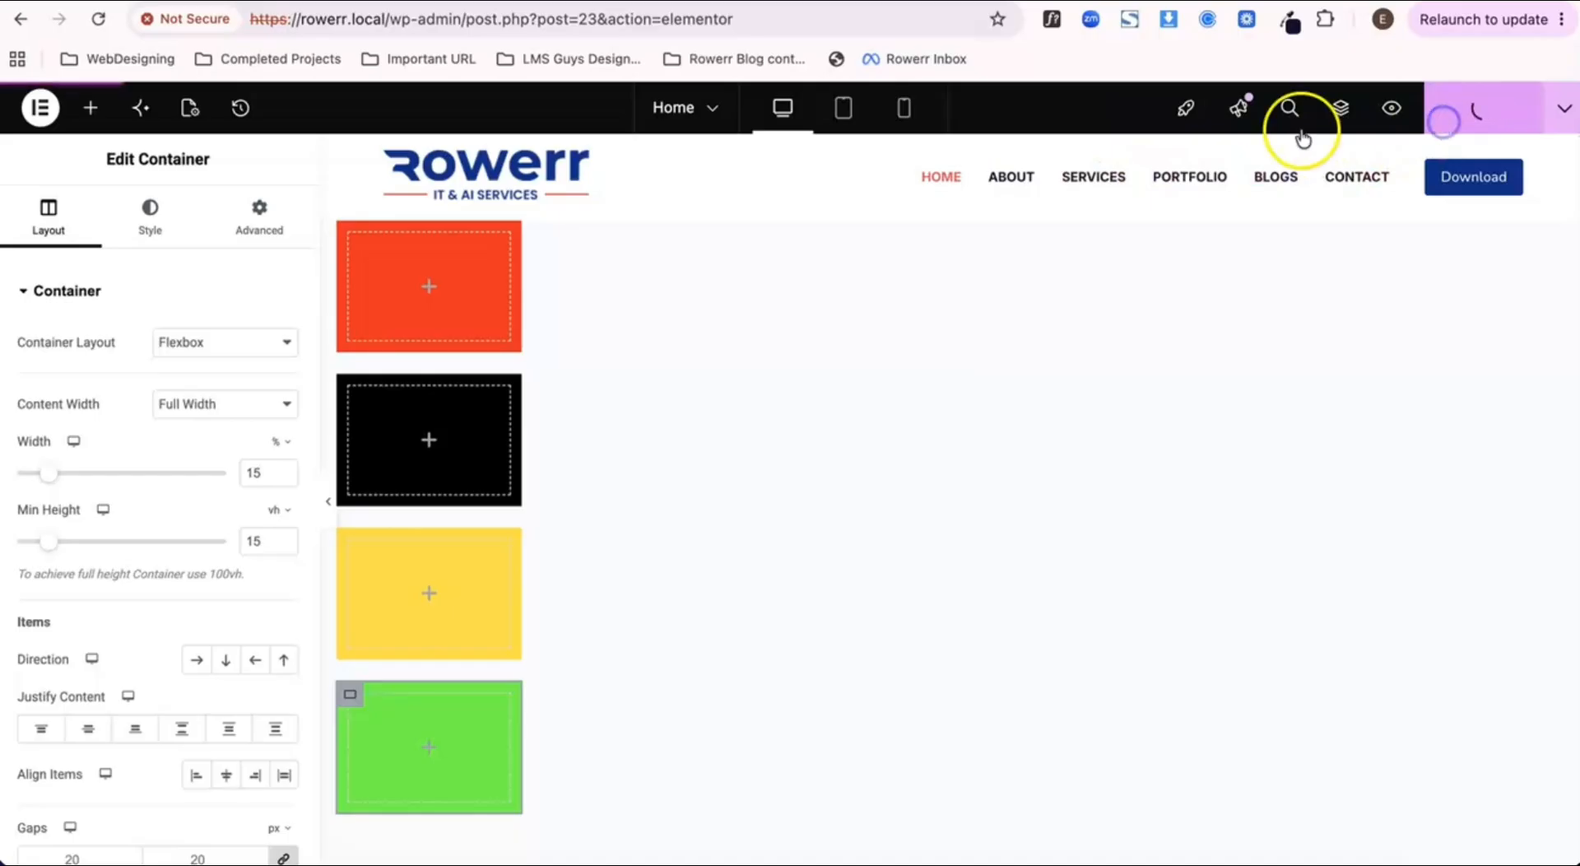
# Step: Check the published Home page, and inspect the layout settings of the parent container and the red container
pyautogui.hotkey('ctrl', 'Tab')
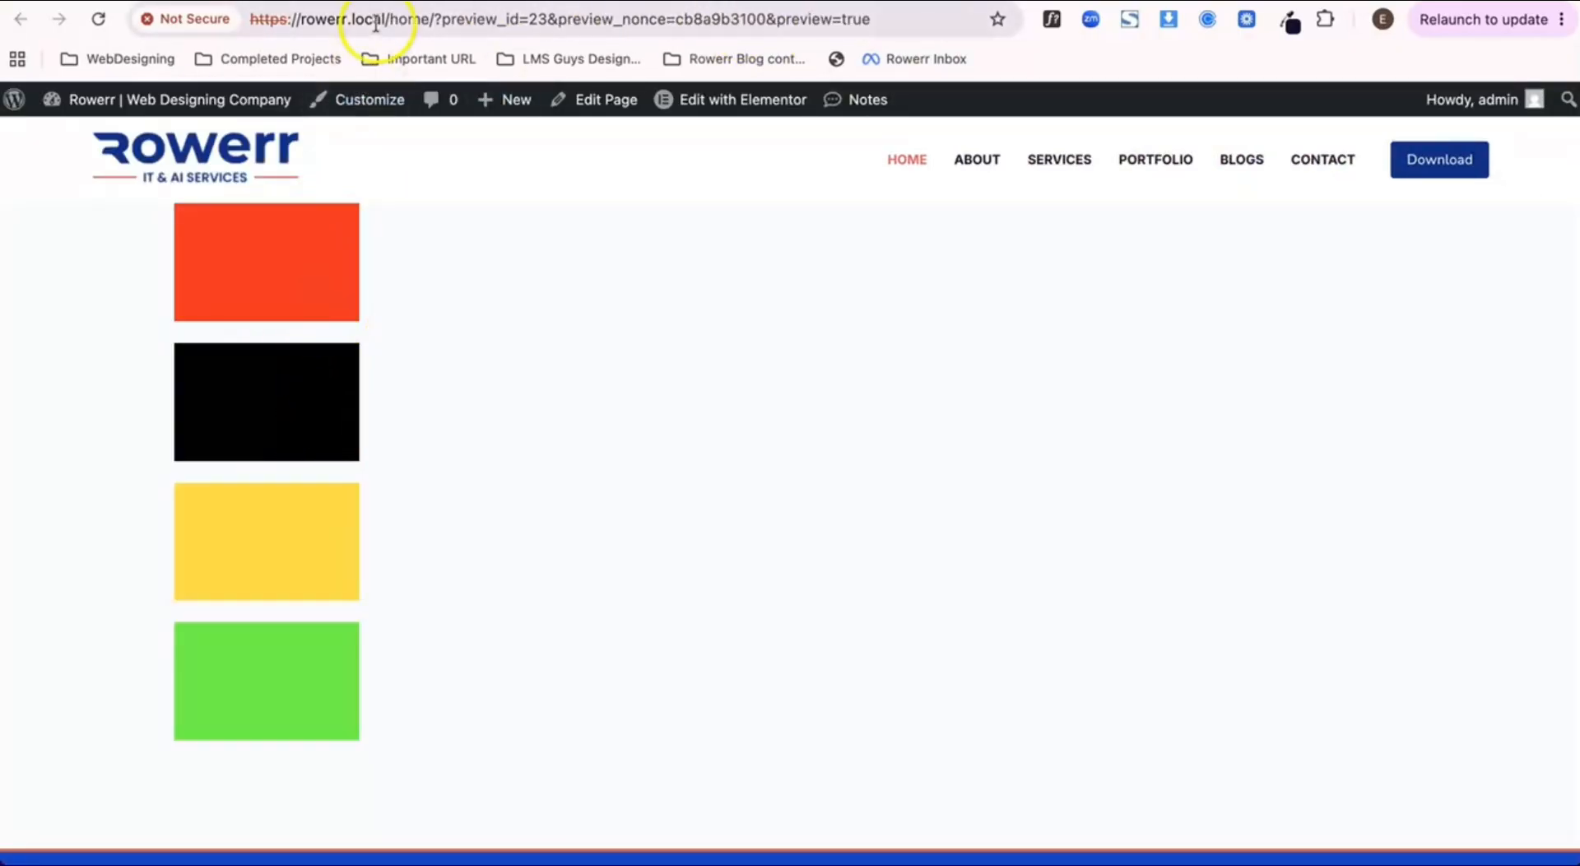
pyautogui.hotkey('ctrl', 'shift', 'Tab')
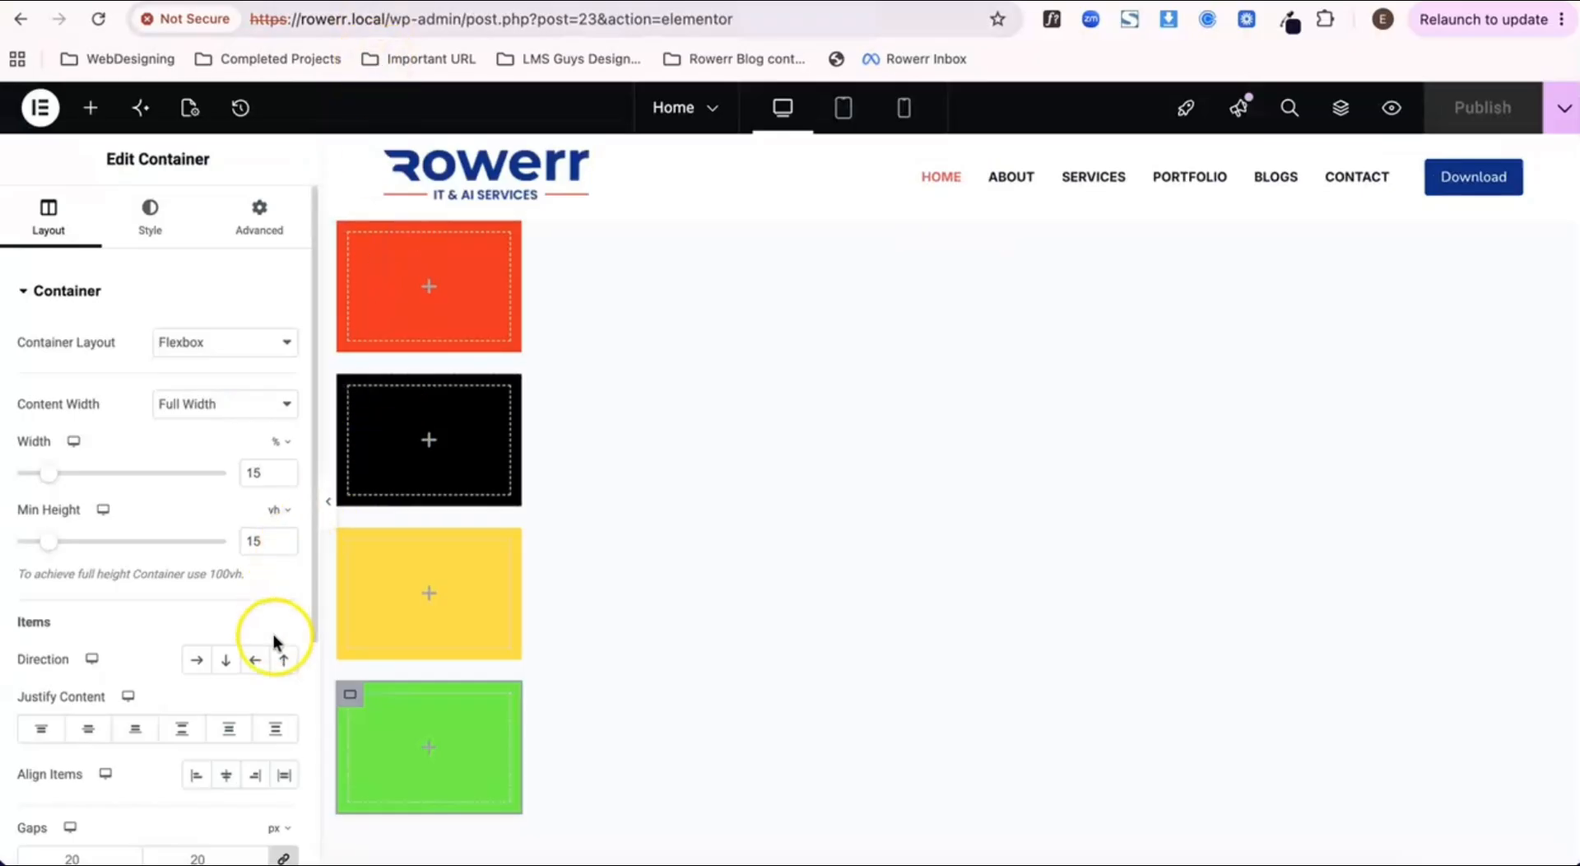
pyautogui.scroll(-1, 273, 649)
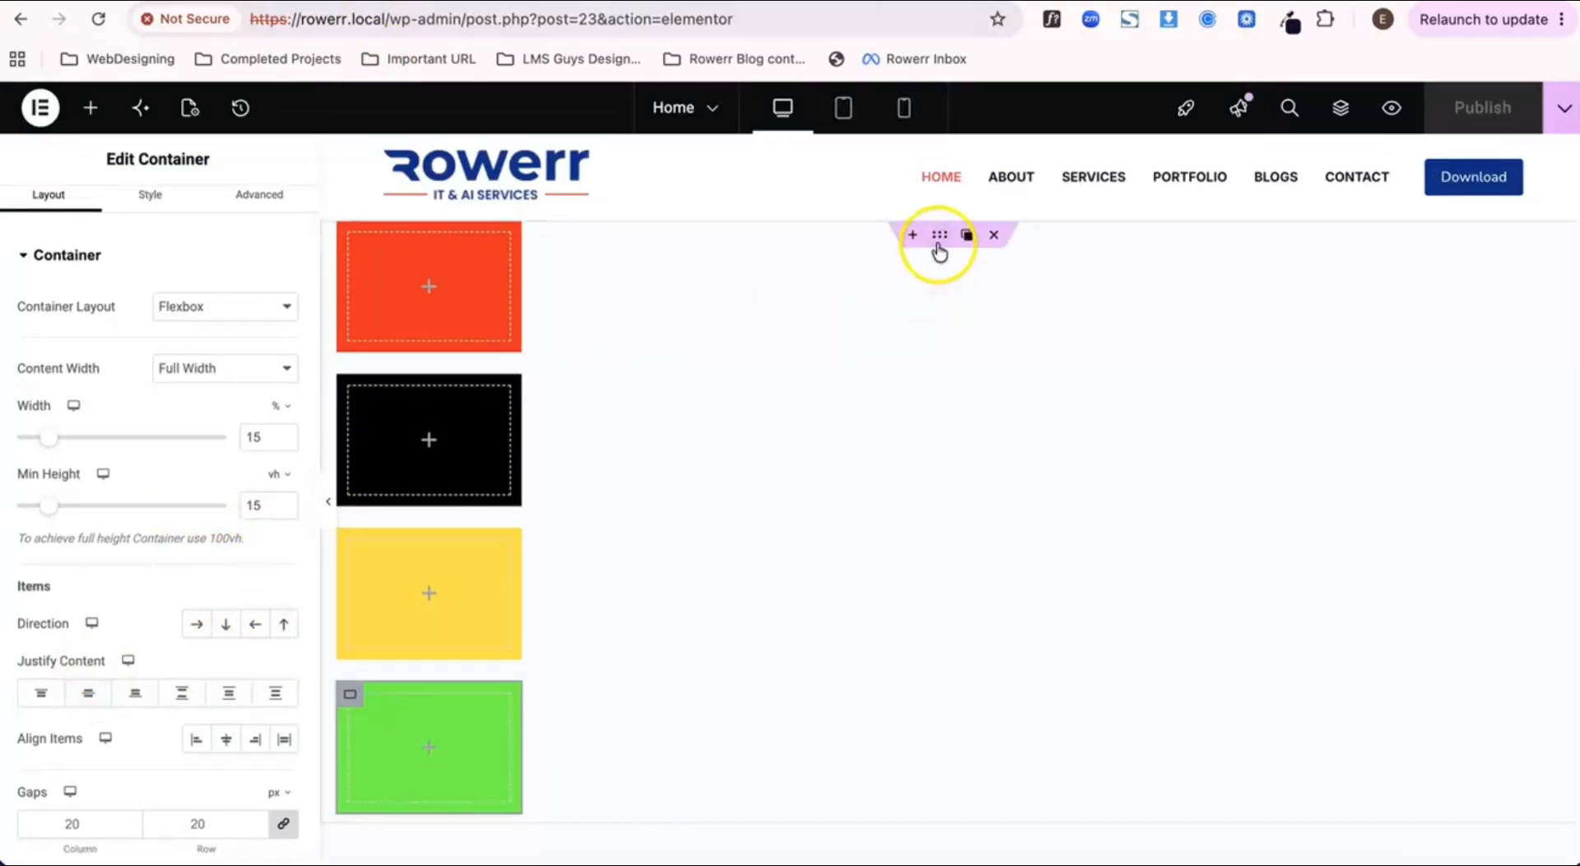
pyautogui.click(939, 239)
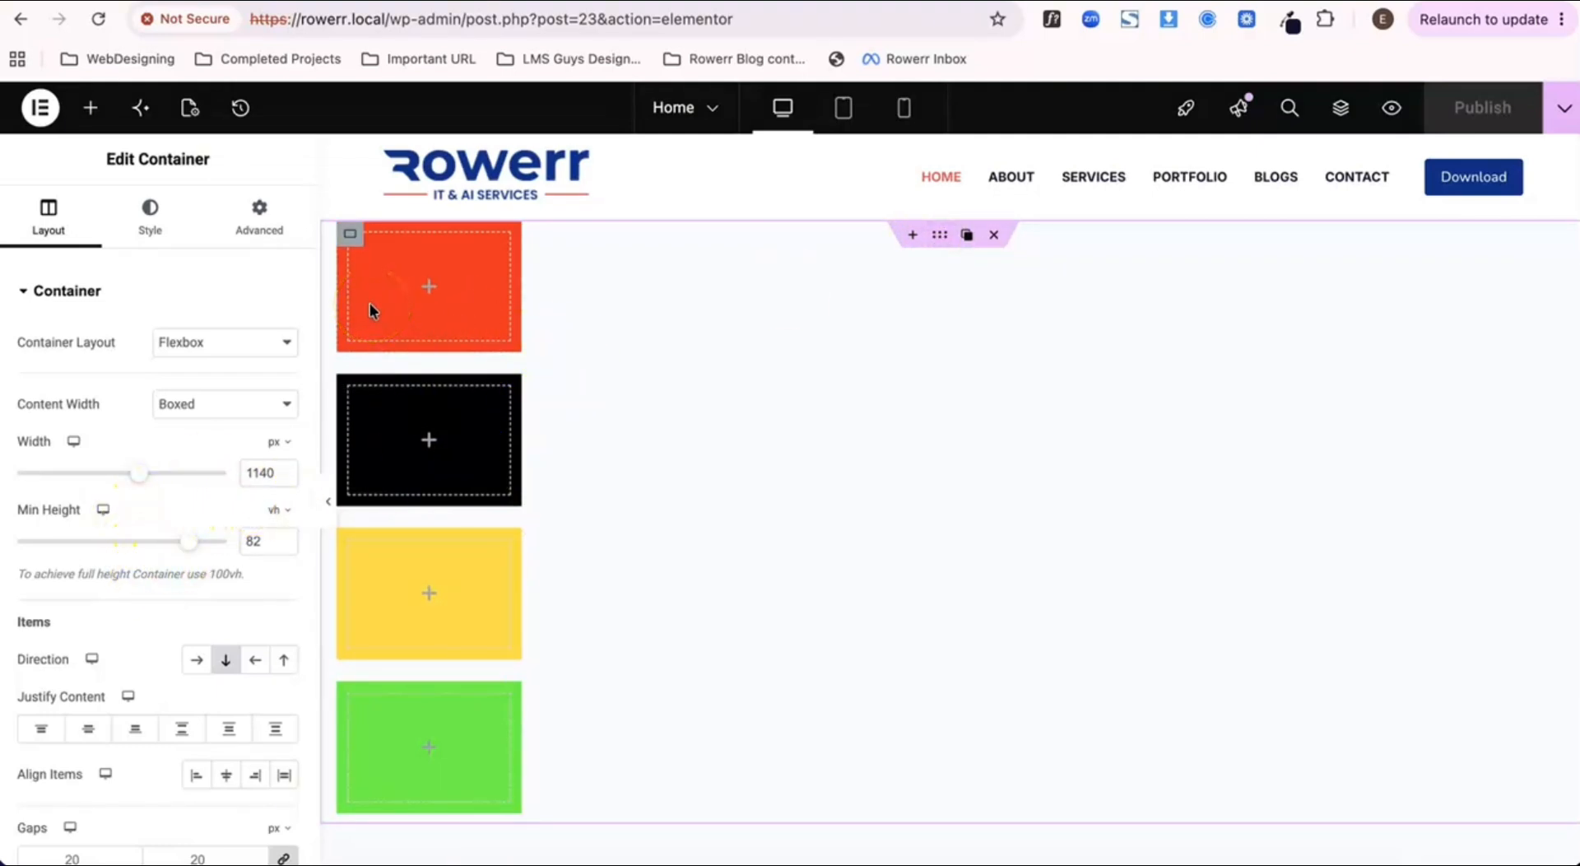
pyautogui.click(349, 237)
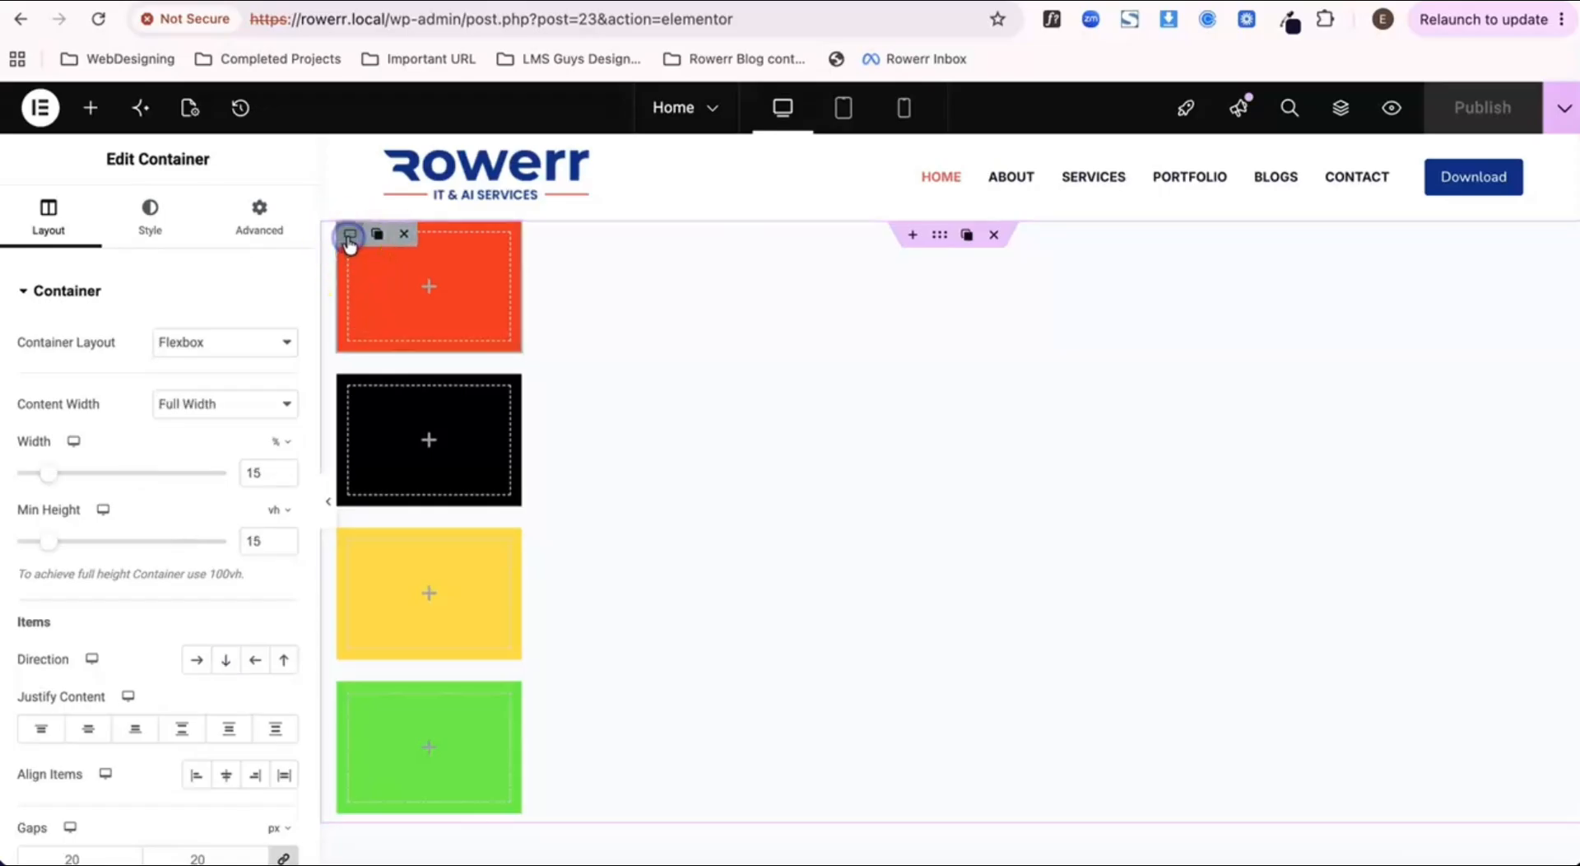
pyautogui.scroll(-5, 149, 664)
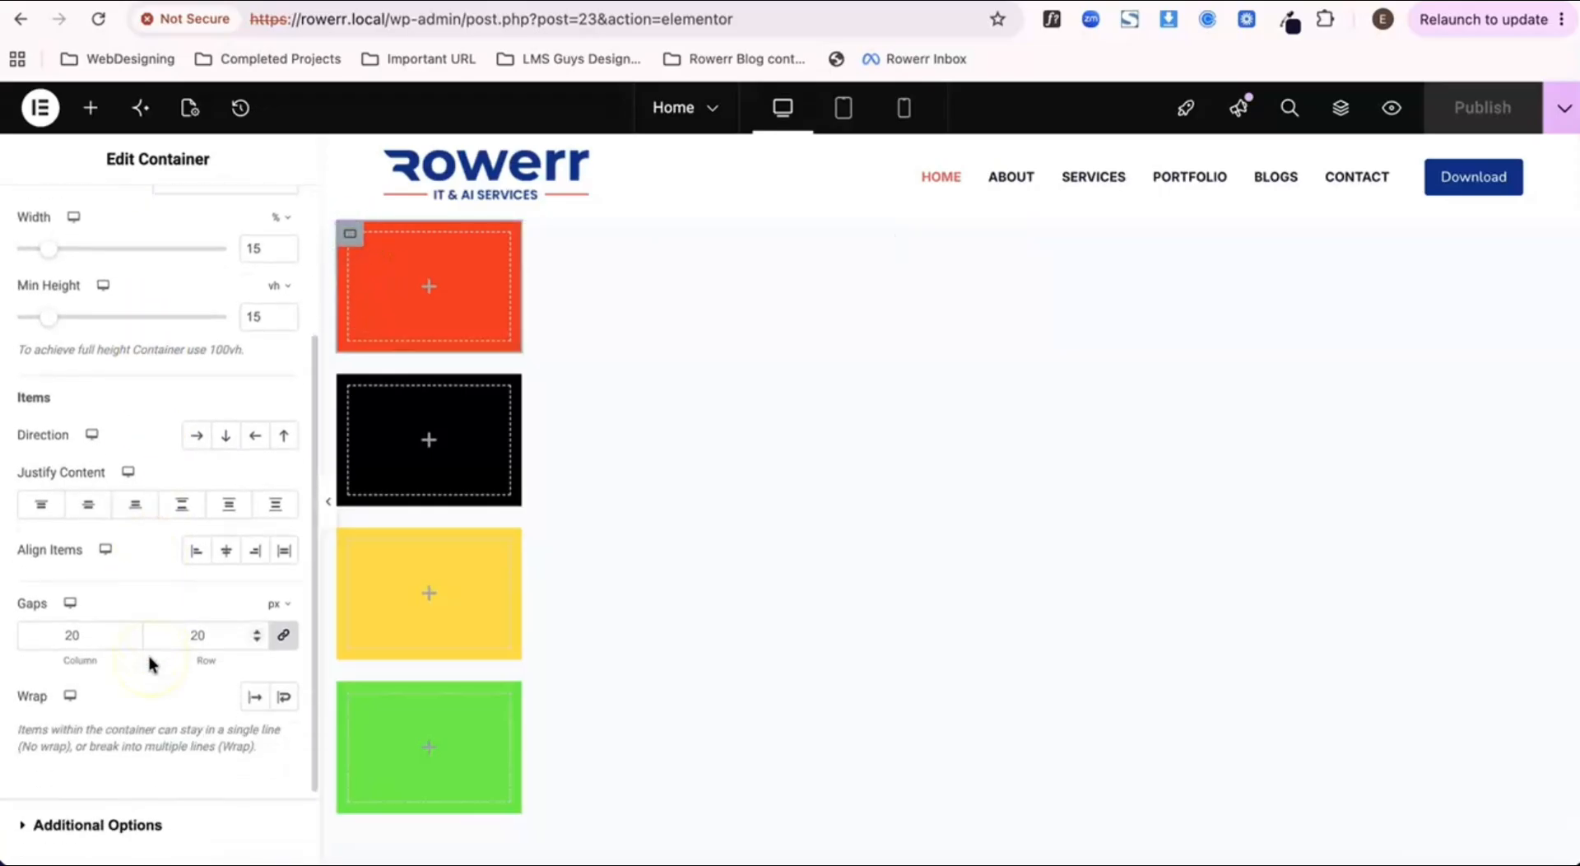
pyautogui.scroll(5, 149, 663)
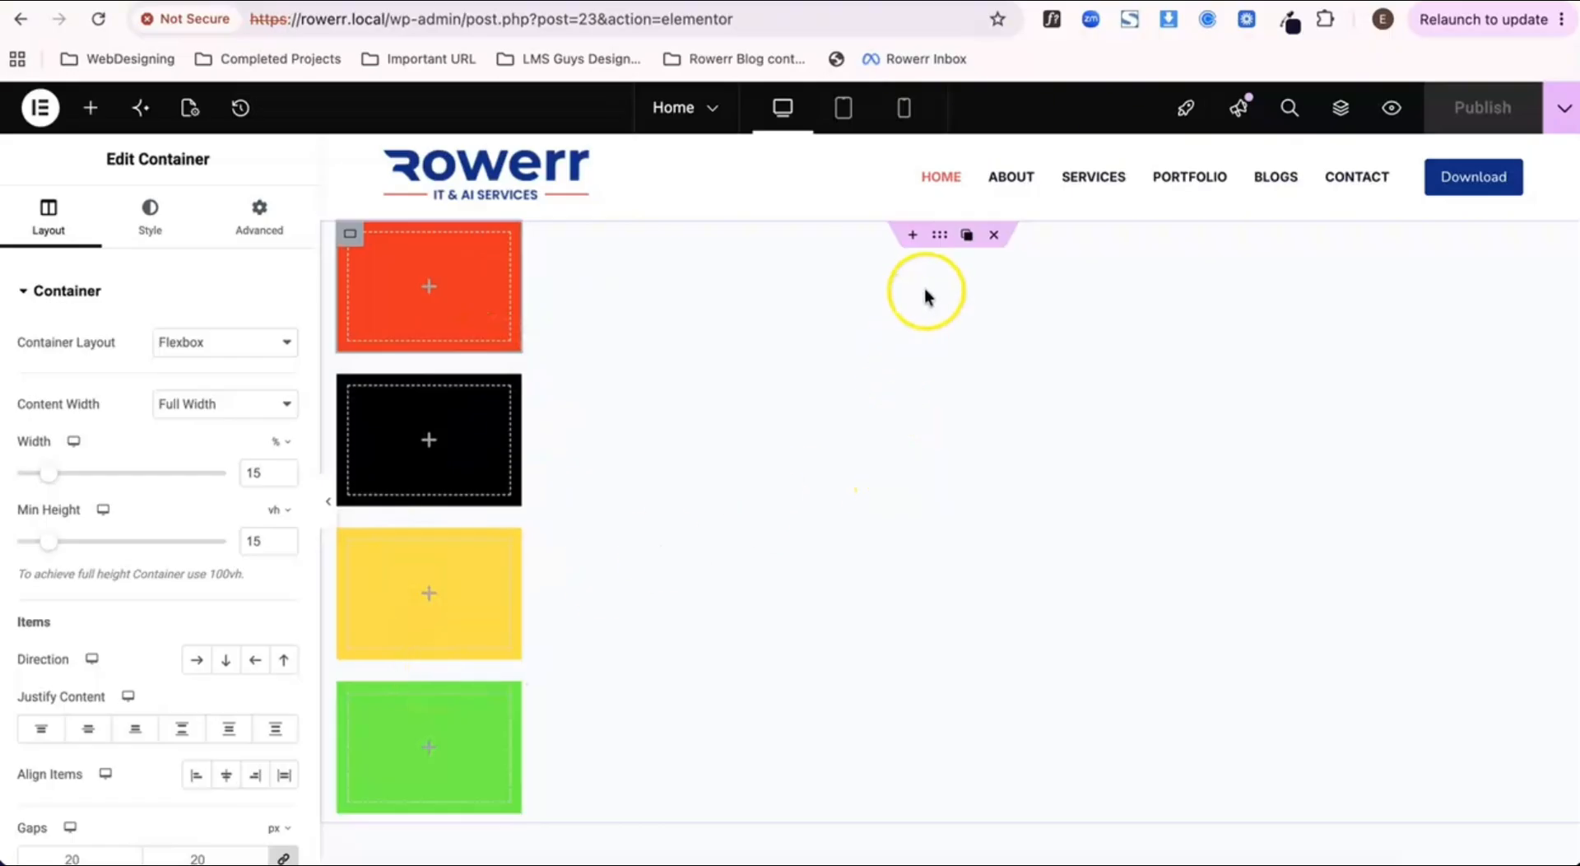
# Step: Try Center and End for the parent container's Align Items setting, and settle on Stretch
pyautogui.click(941, 240)
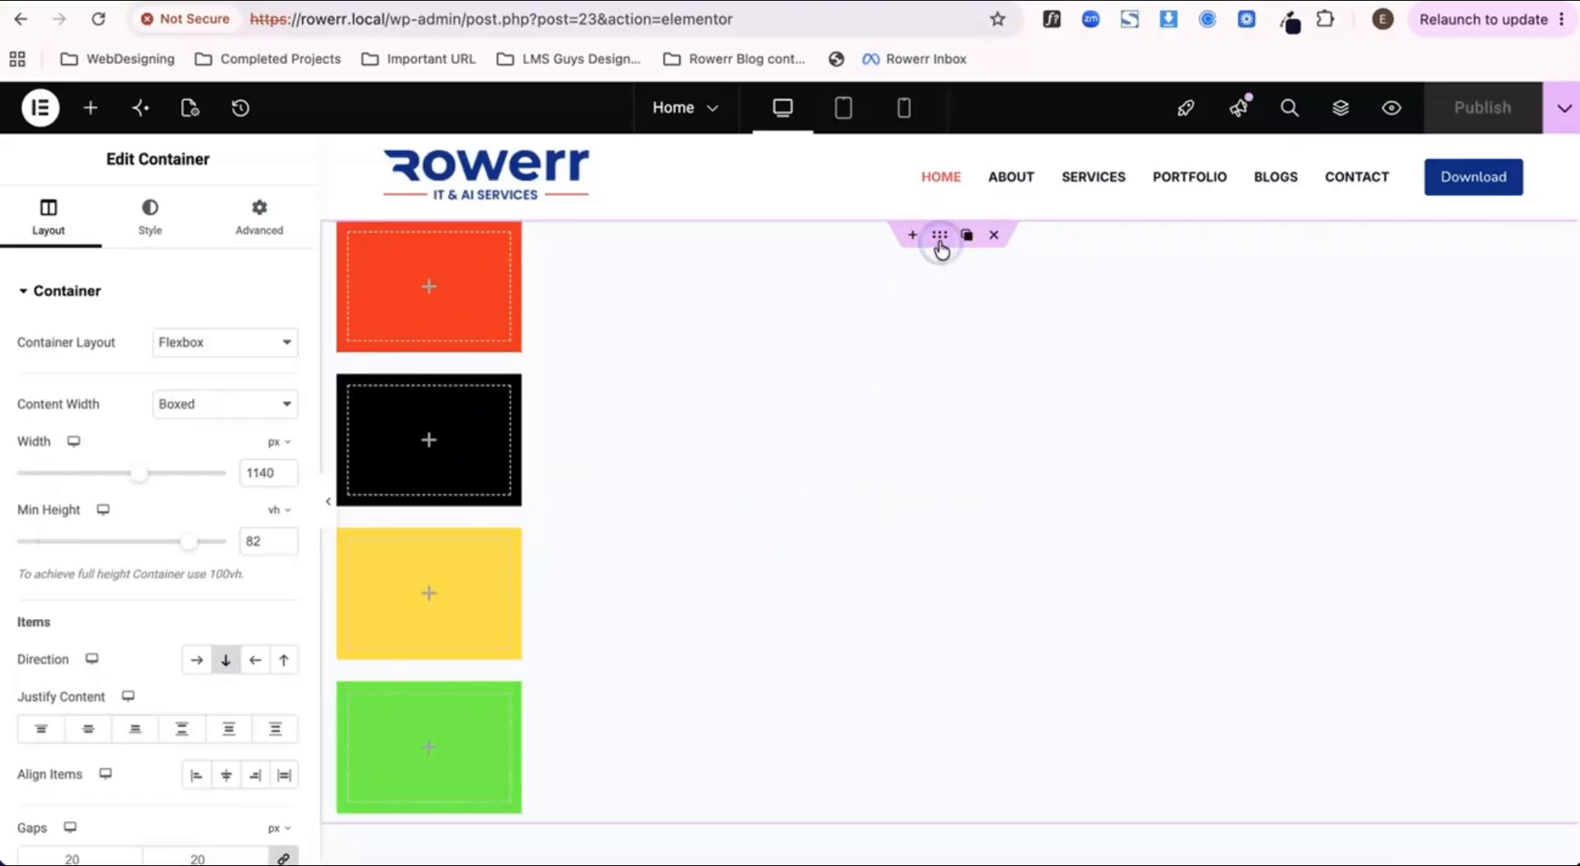
pyautogui.scroll(-1, 239, 592)
pyautogui.scroll(-3, 237, 589)
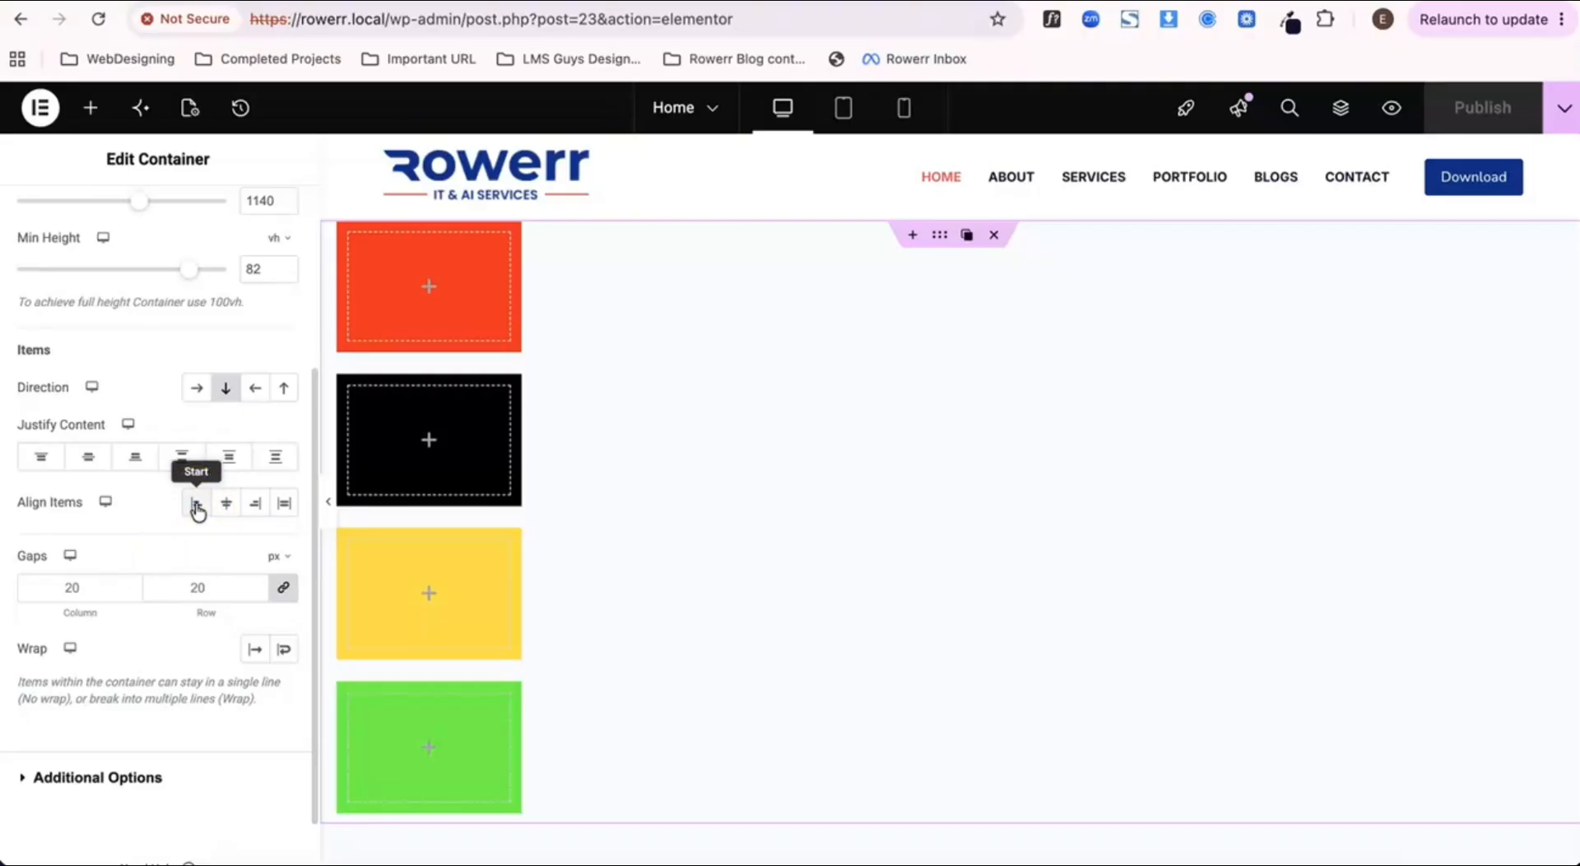
pyautogui.click(228, 504)
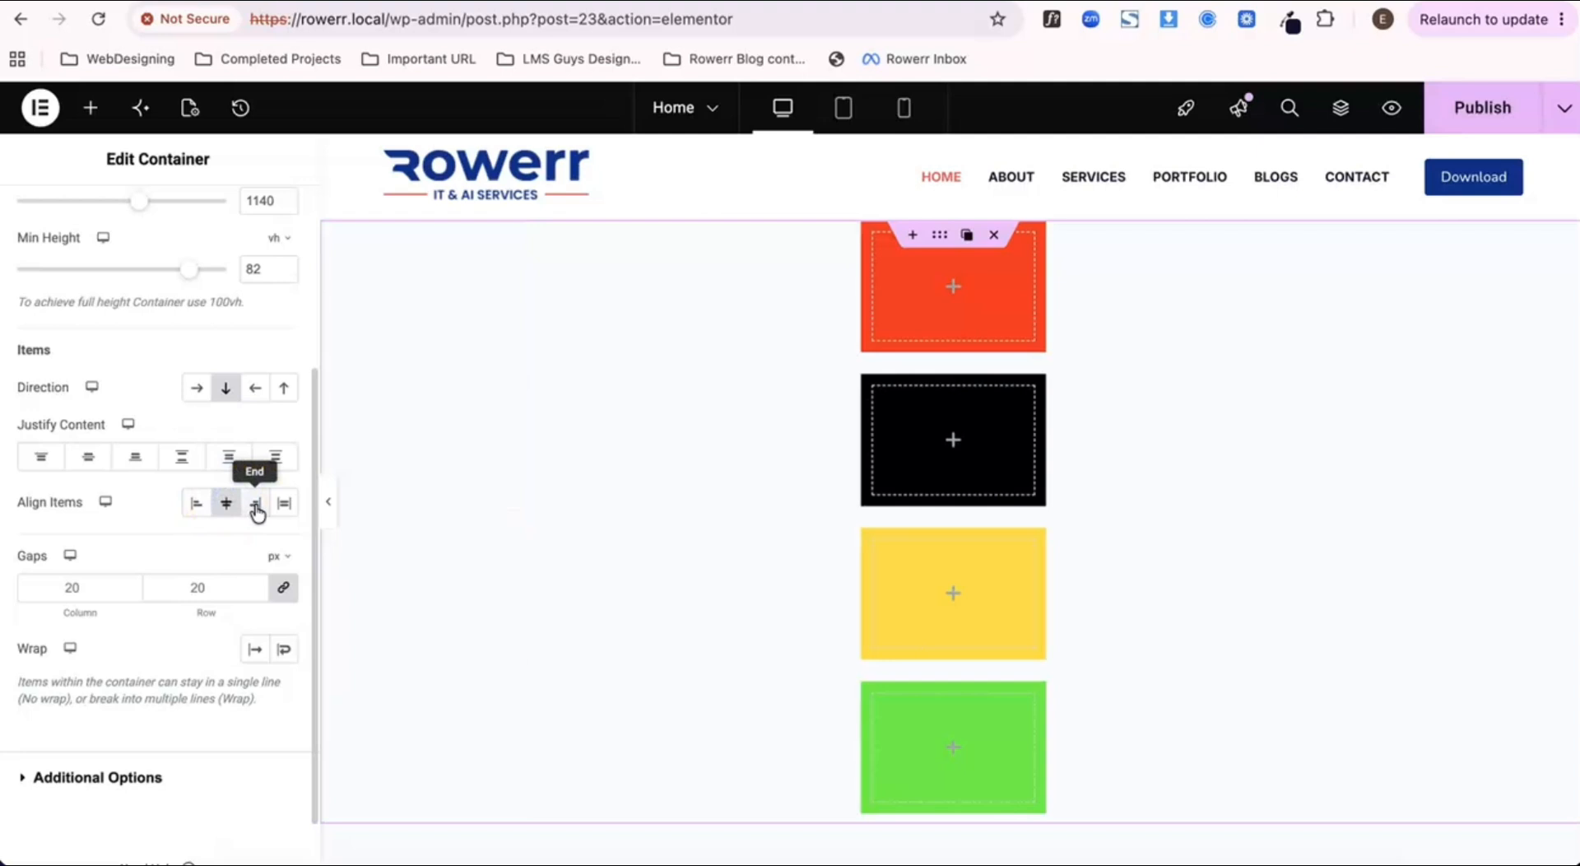
pyautogui.click(257, 504)
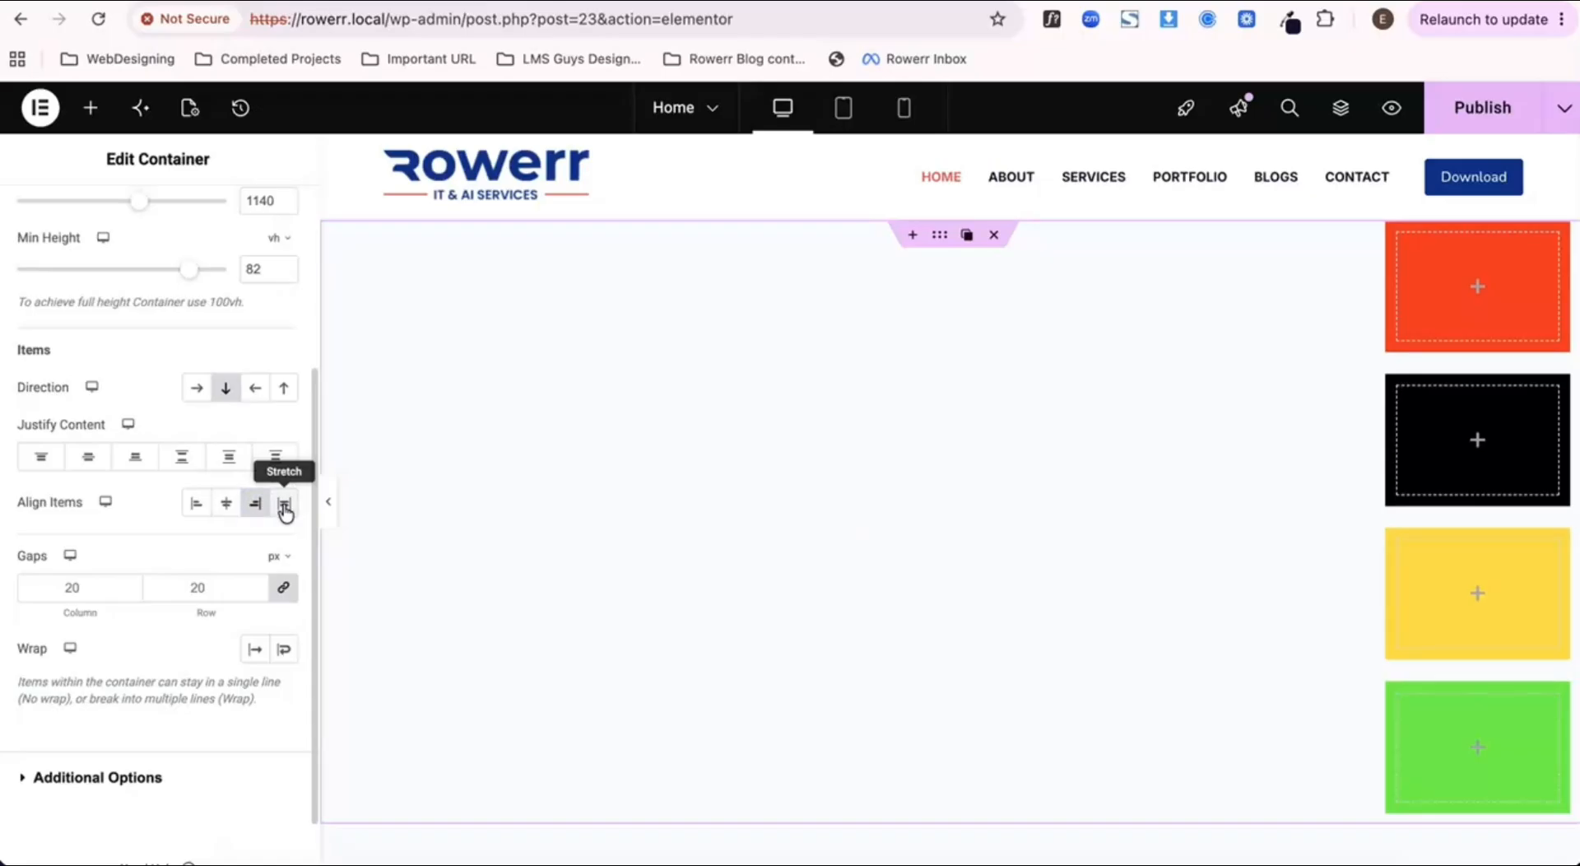
pyautogui.click(284, 507)
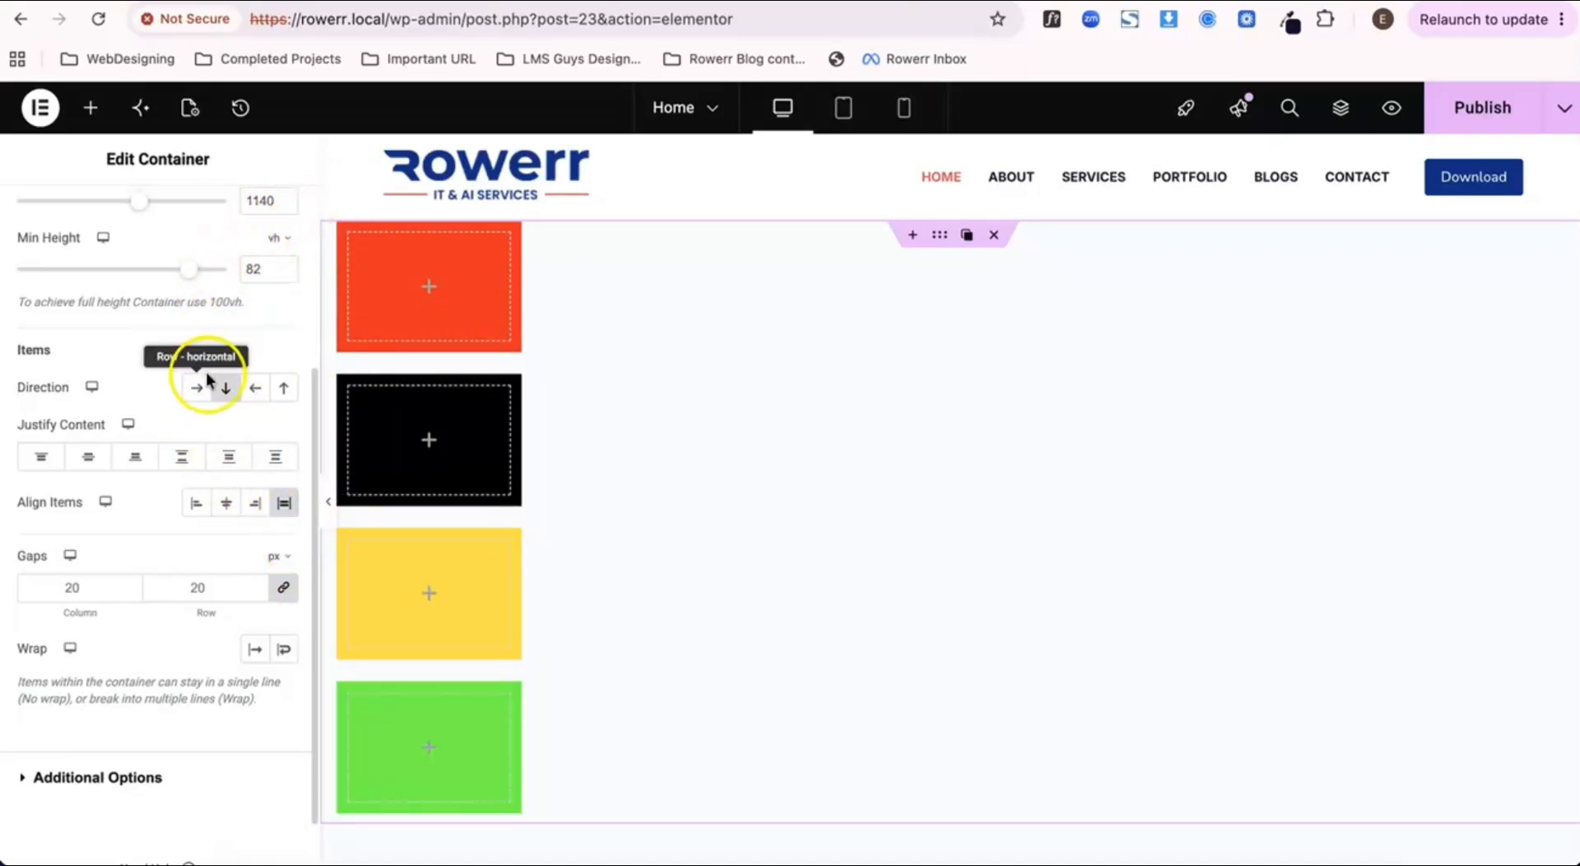
pyautogui.click(285, 505)
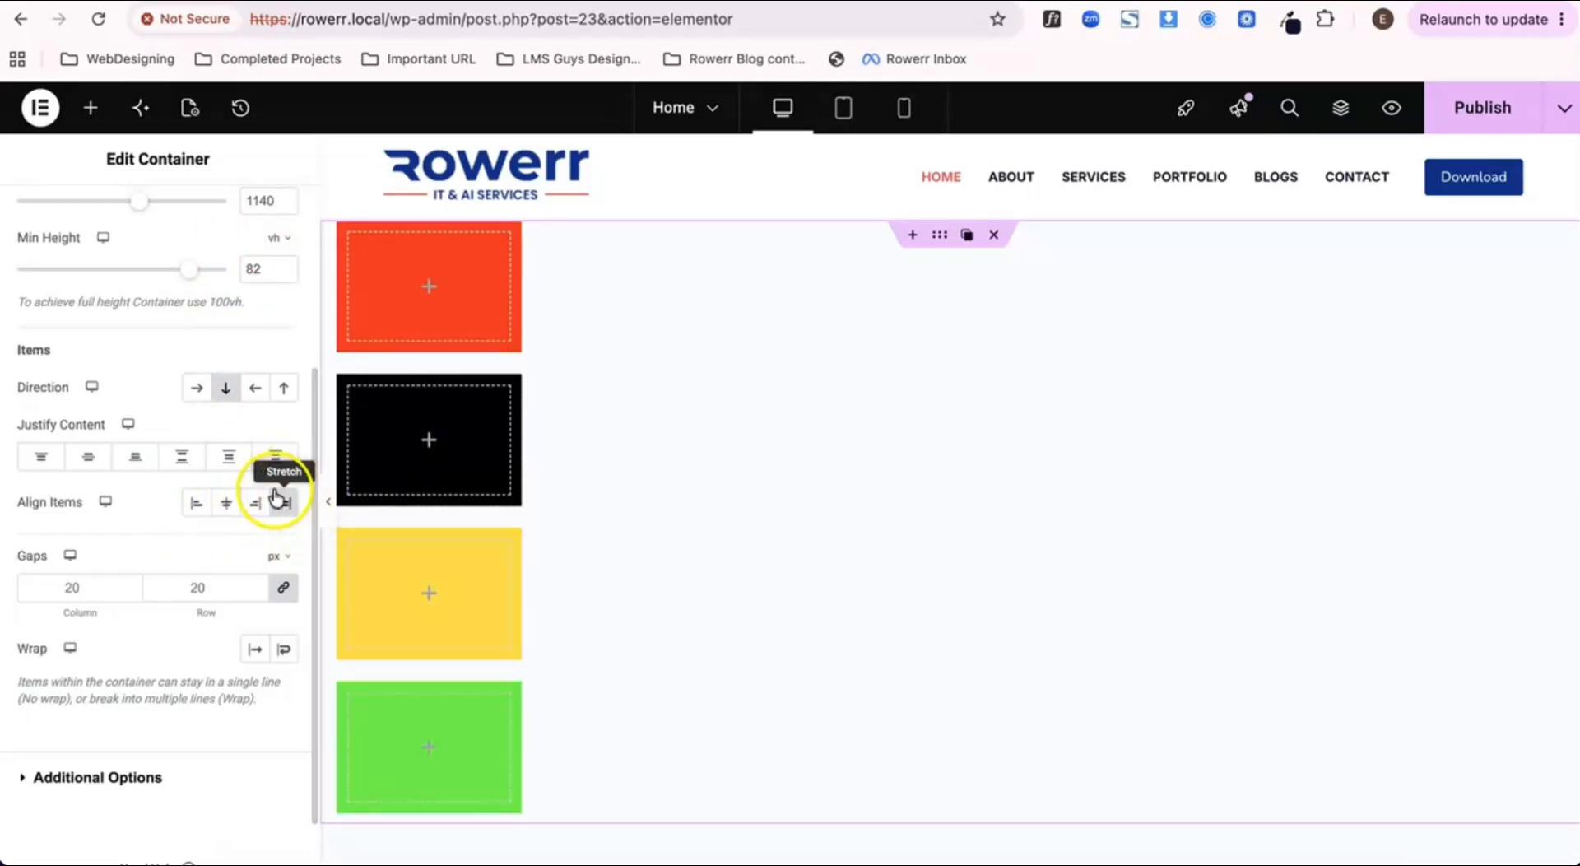
# Step: Unlink the parent container's gap values, set both column and row gaps to 0 px, and publish the page
pyautogui.scroll(1, 227, 377)
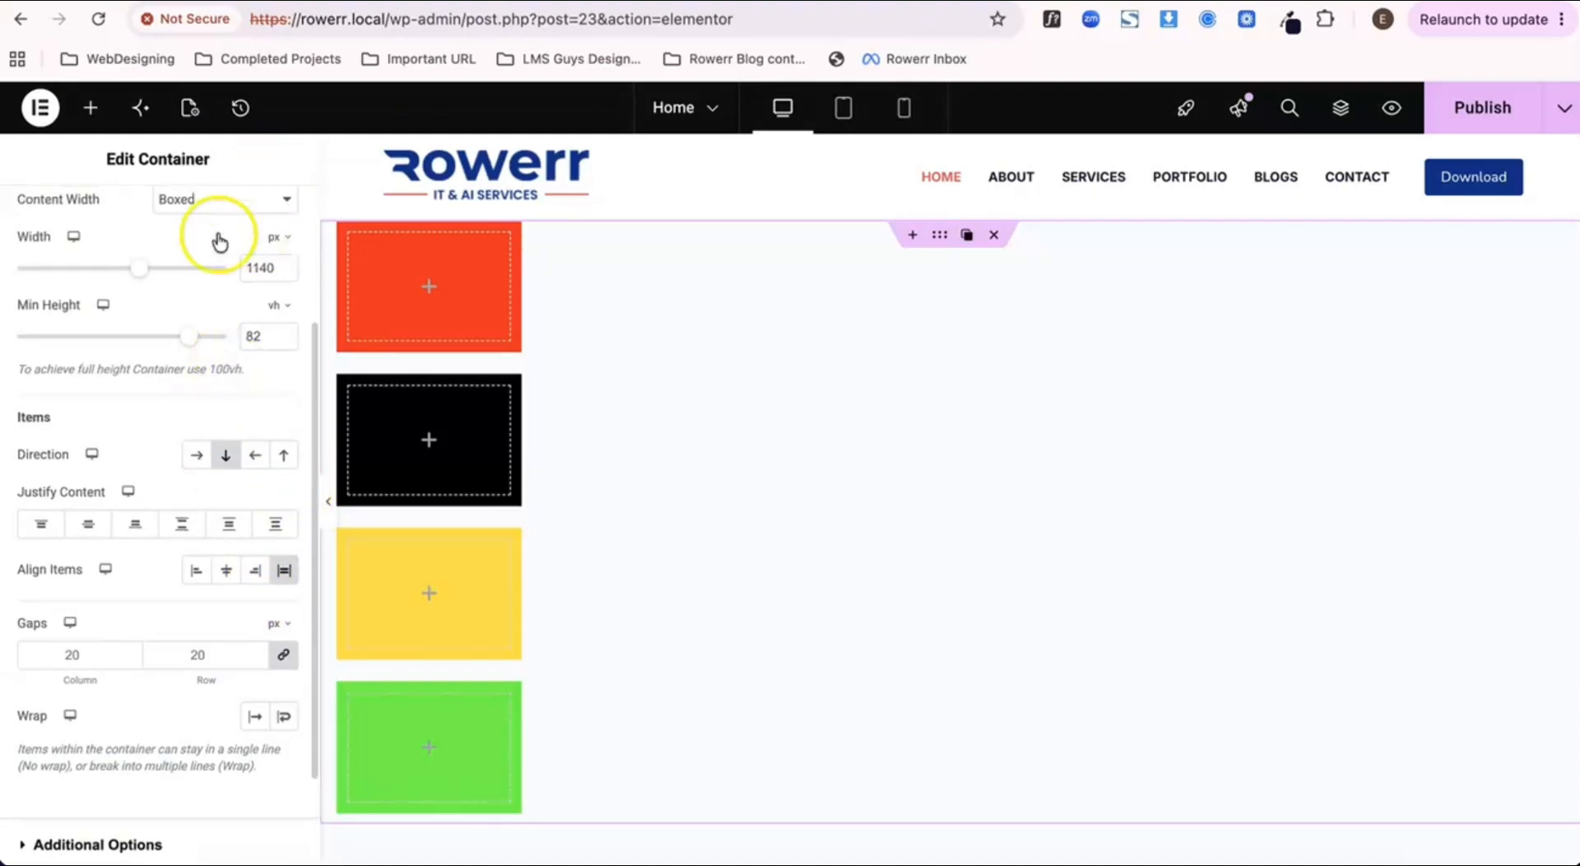
pyautogui.scroll(-1, 284, 420)
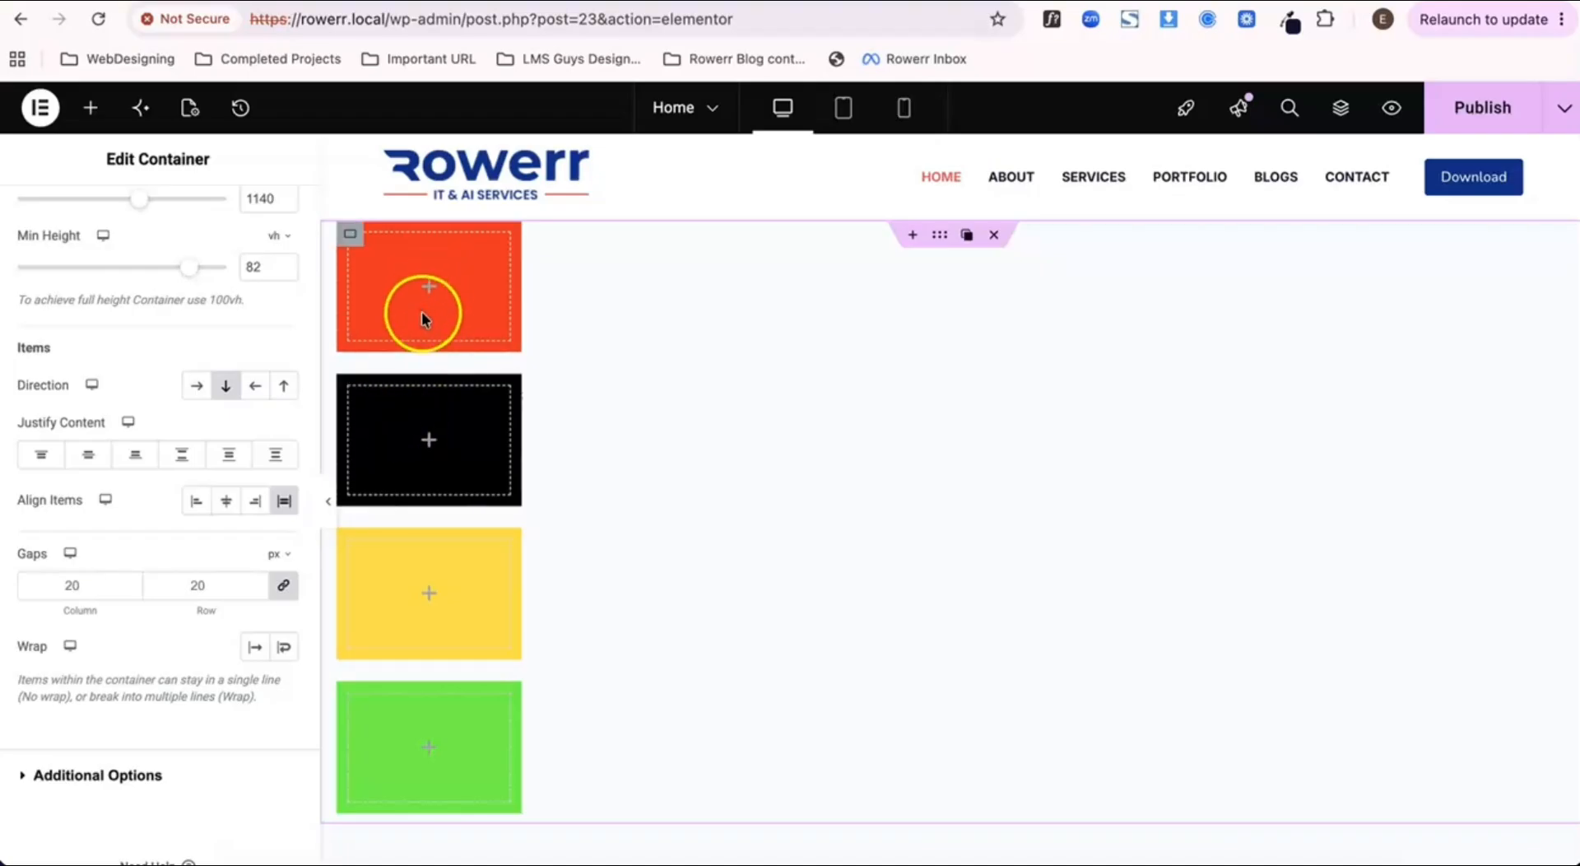
pyautogui.click(276, 596)
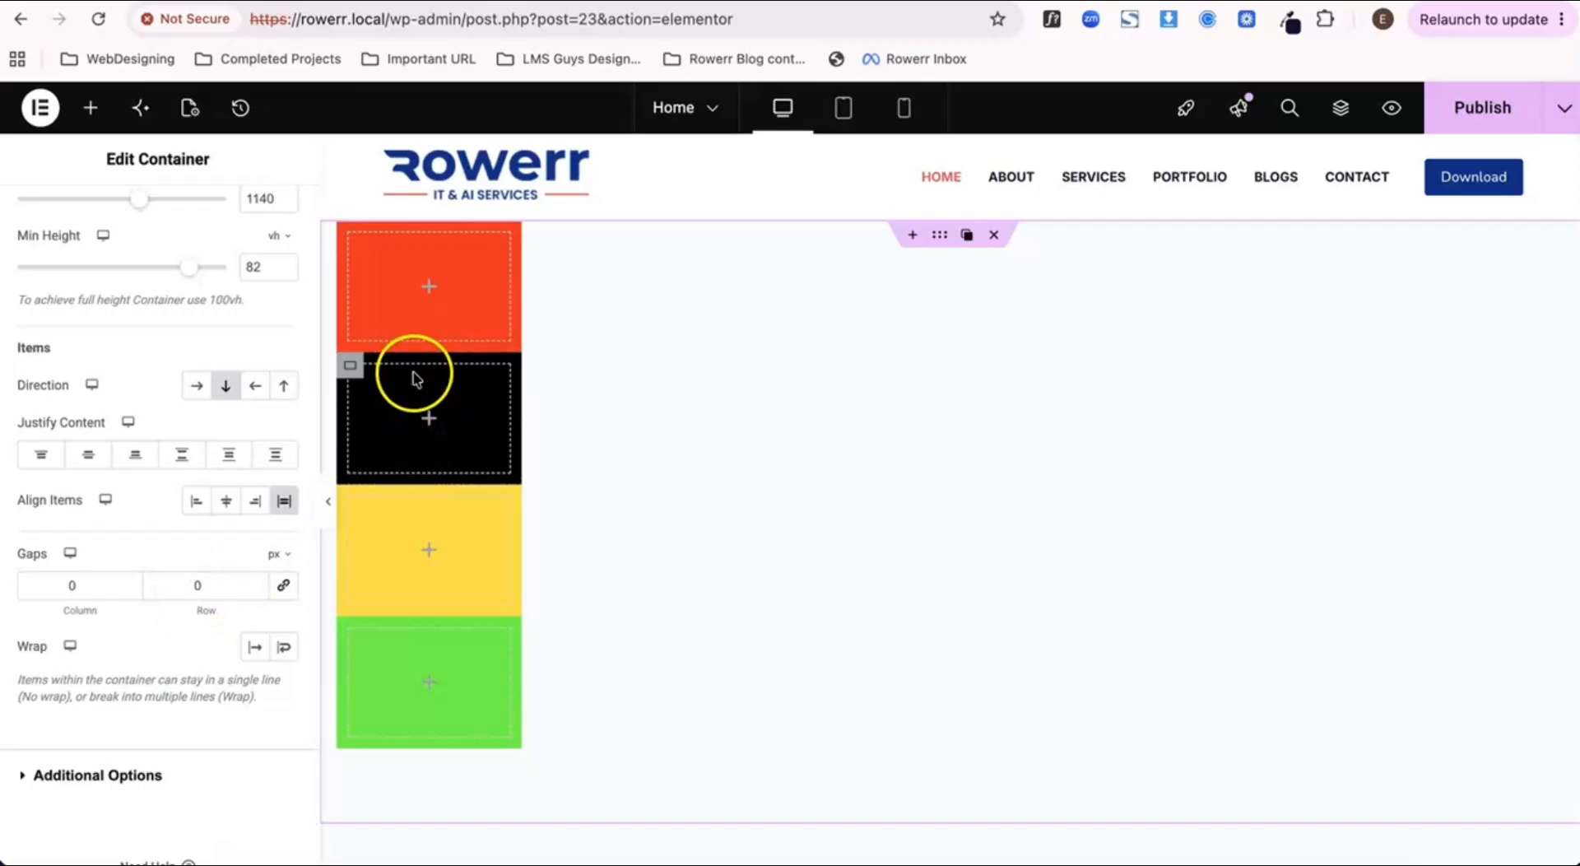
pyautogui.click(1467, 114)
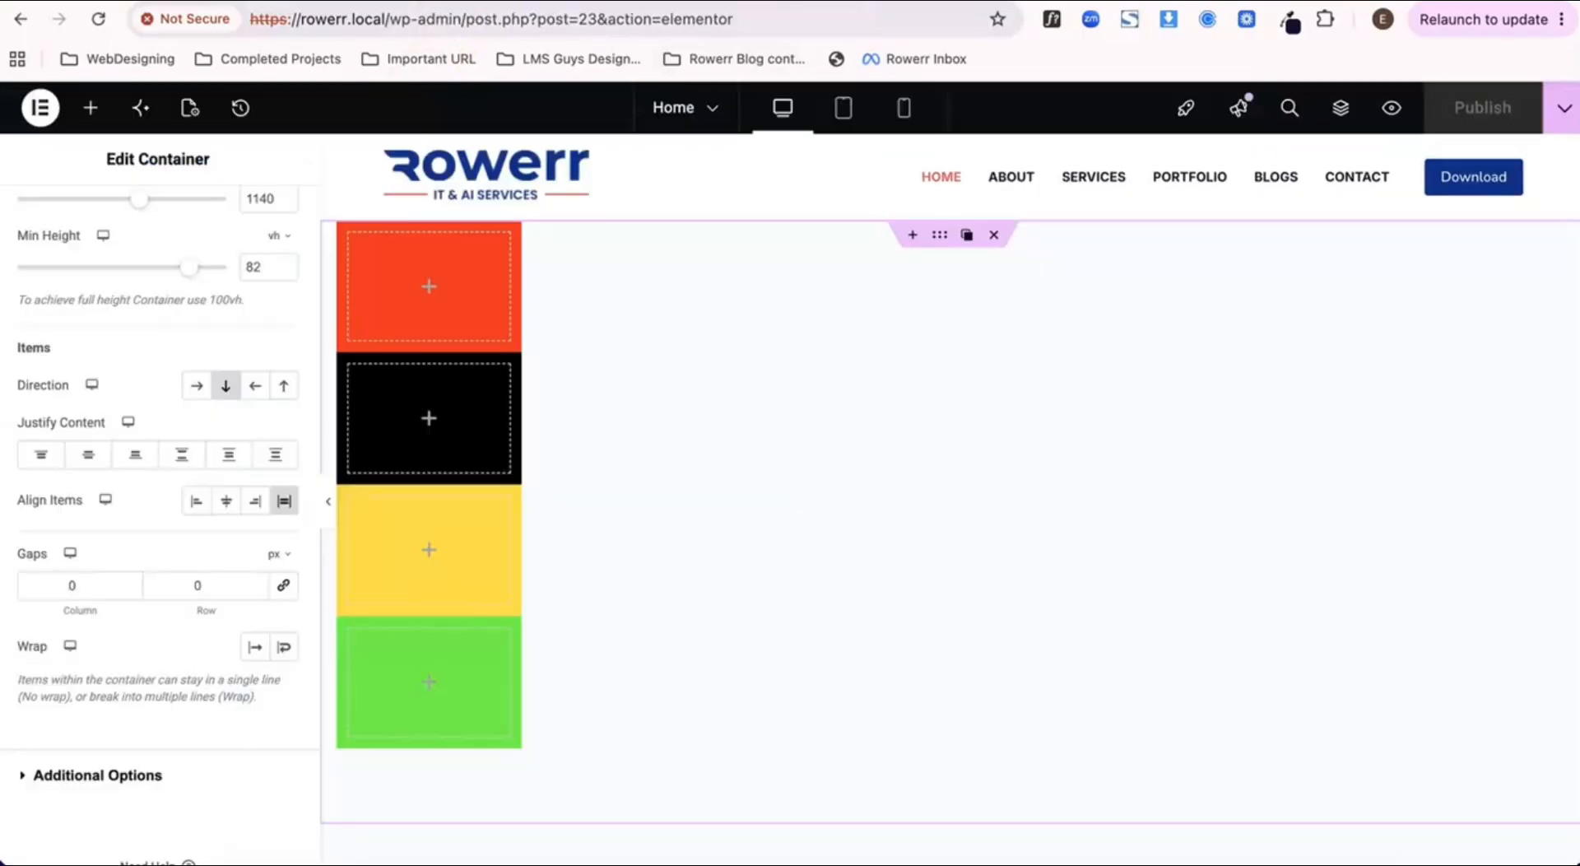
# Step: Set the parent container's row gap to 10 px and publish the page
pyautogui.click(186, 587)
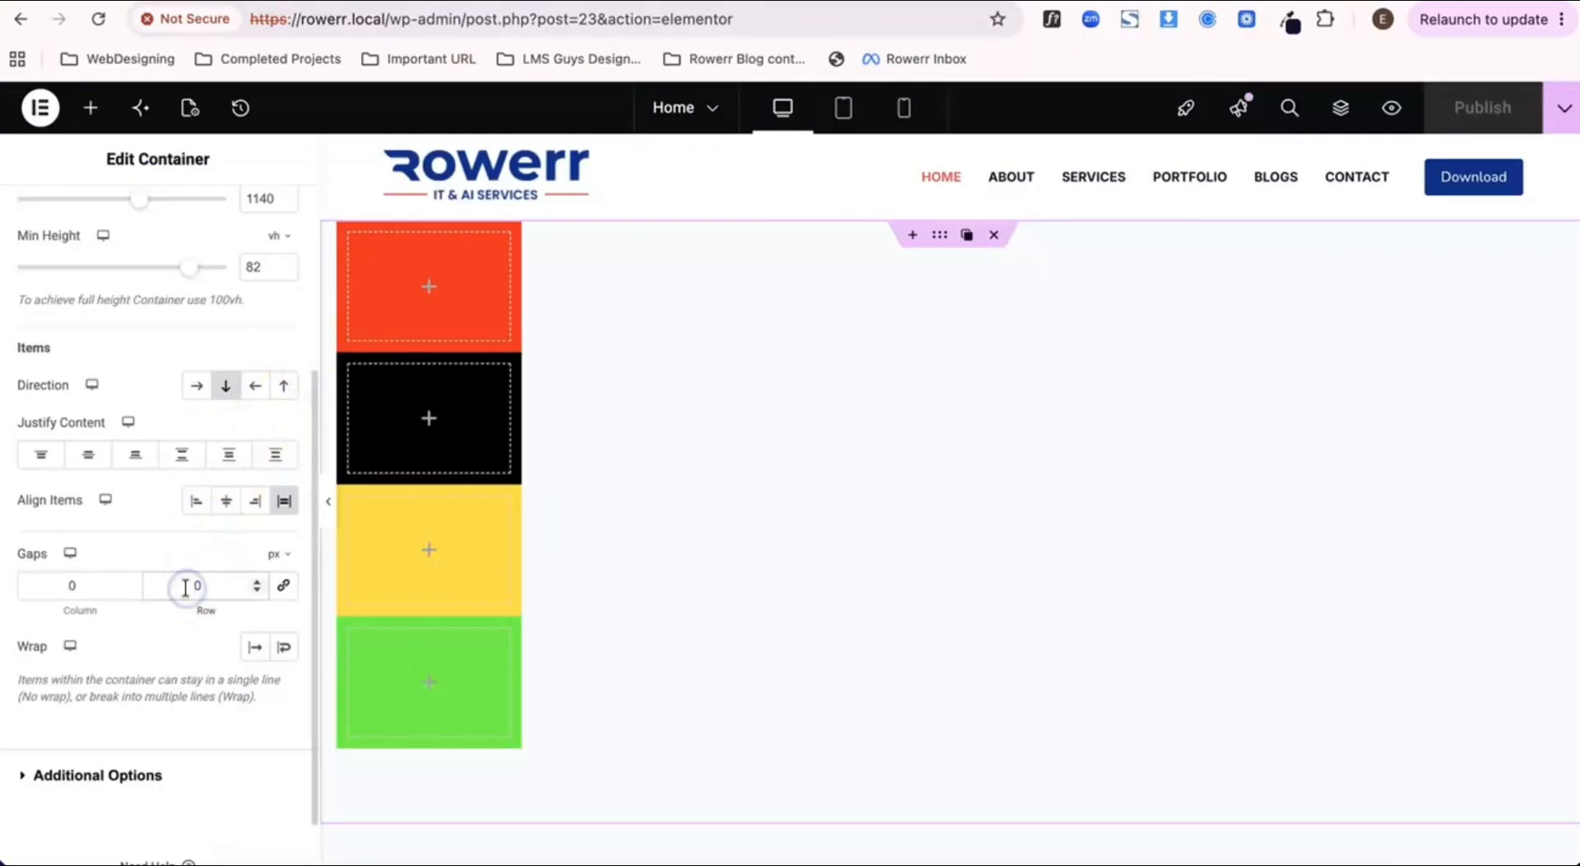
pyautogui.write('1')
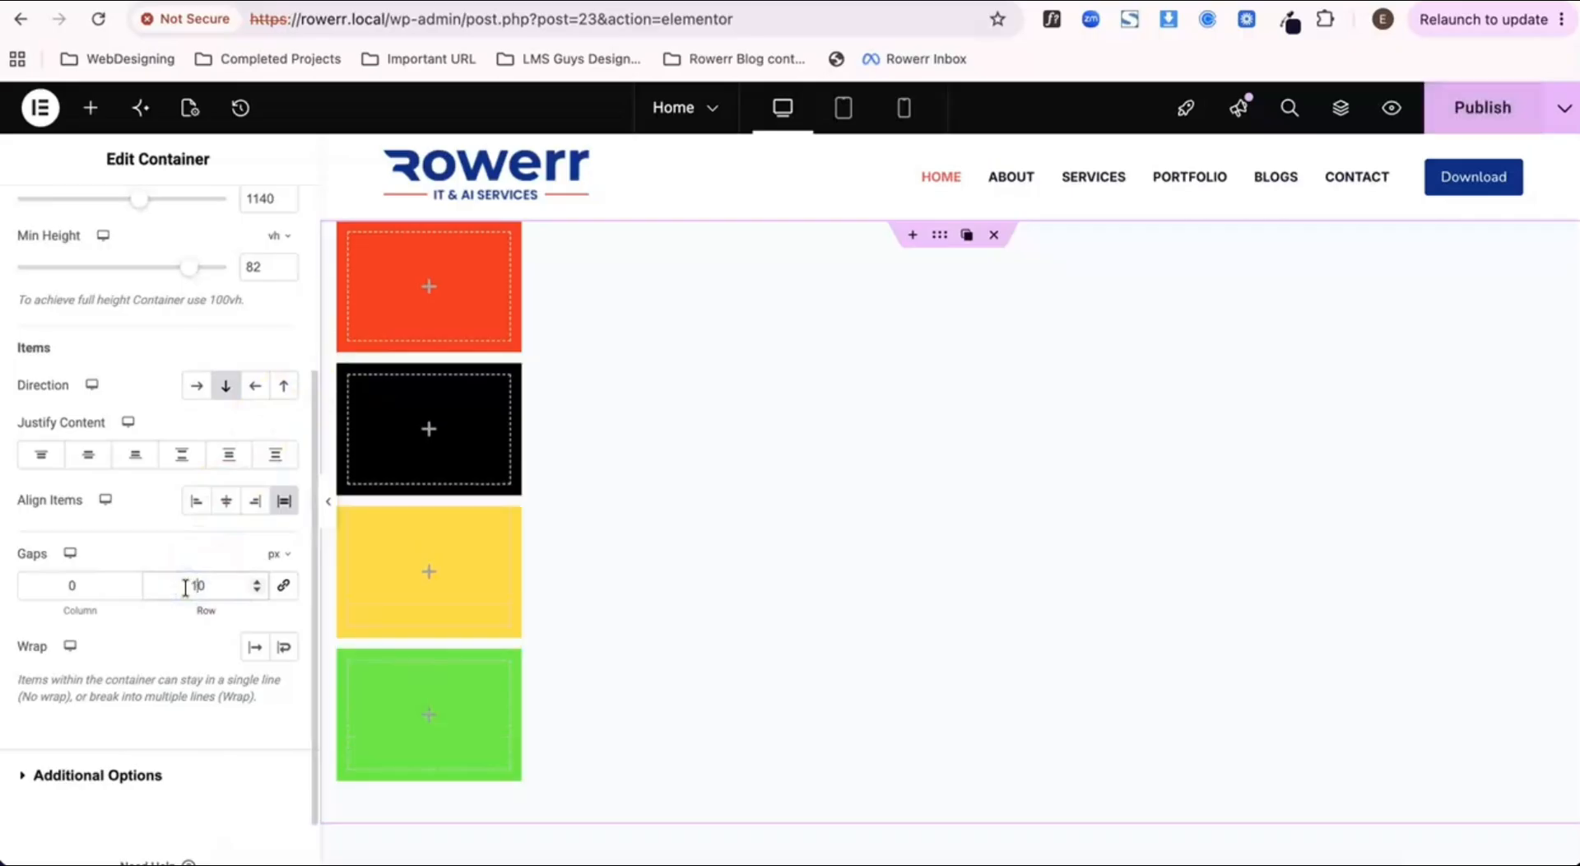
pyautogui.click(1511, 115)
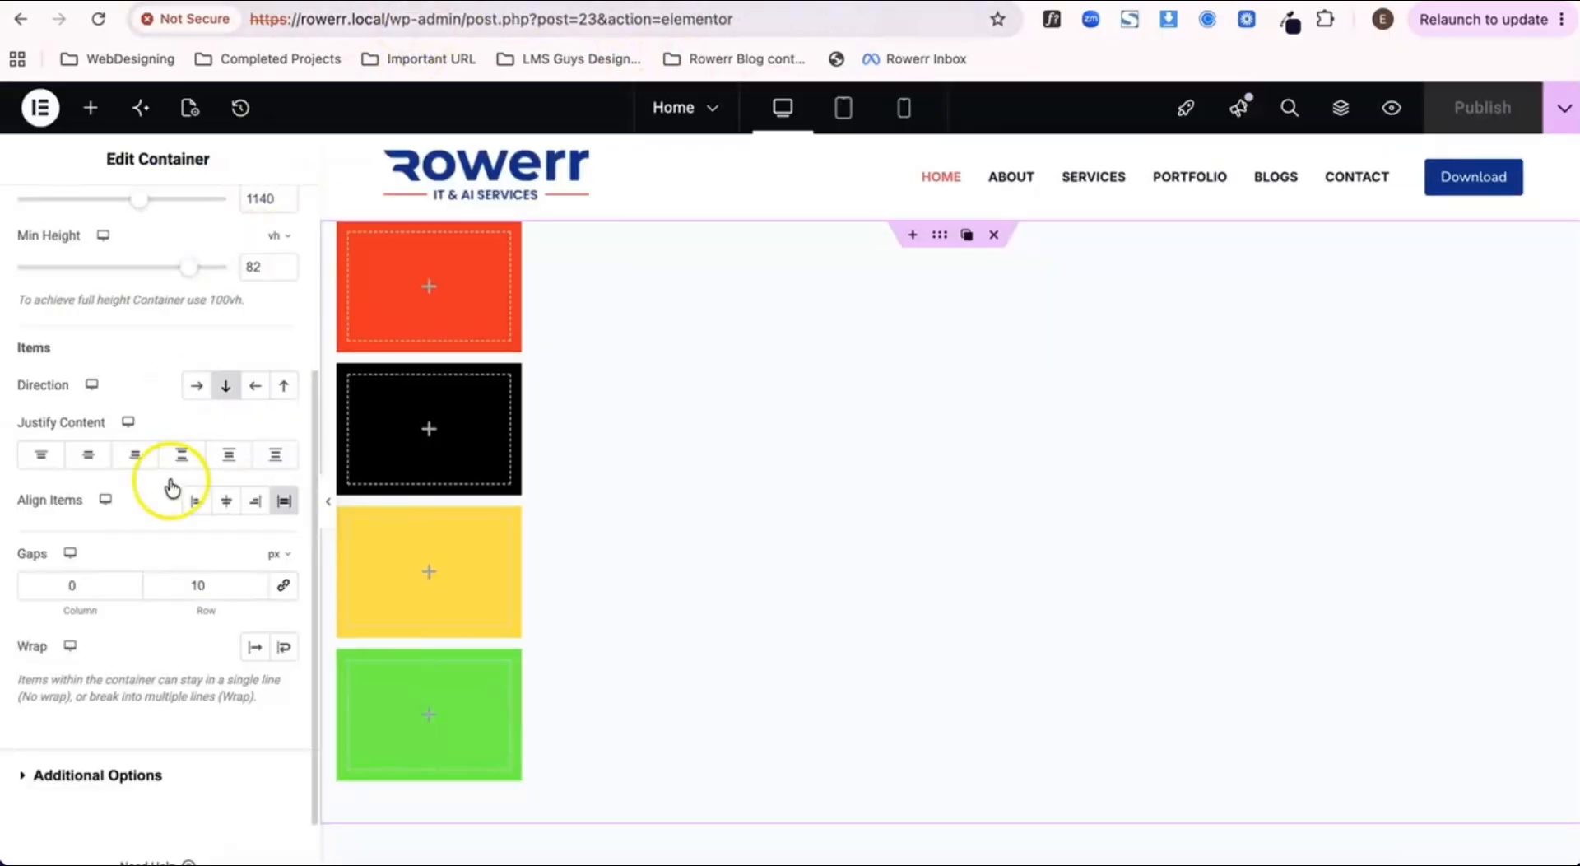
# Step: Set the parent container's row gap to 20 px, publish, and check the spacing on the preview page
pyautogui.doubleClick(175, 586)
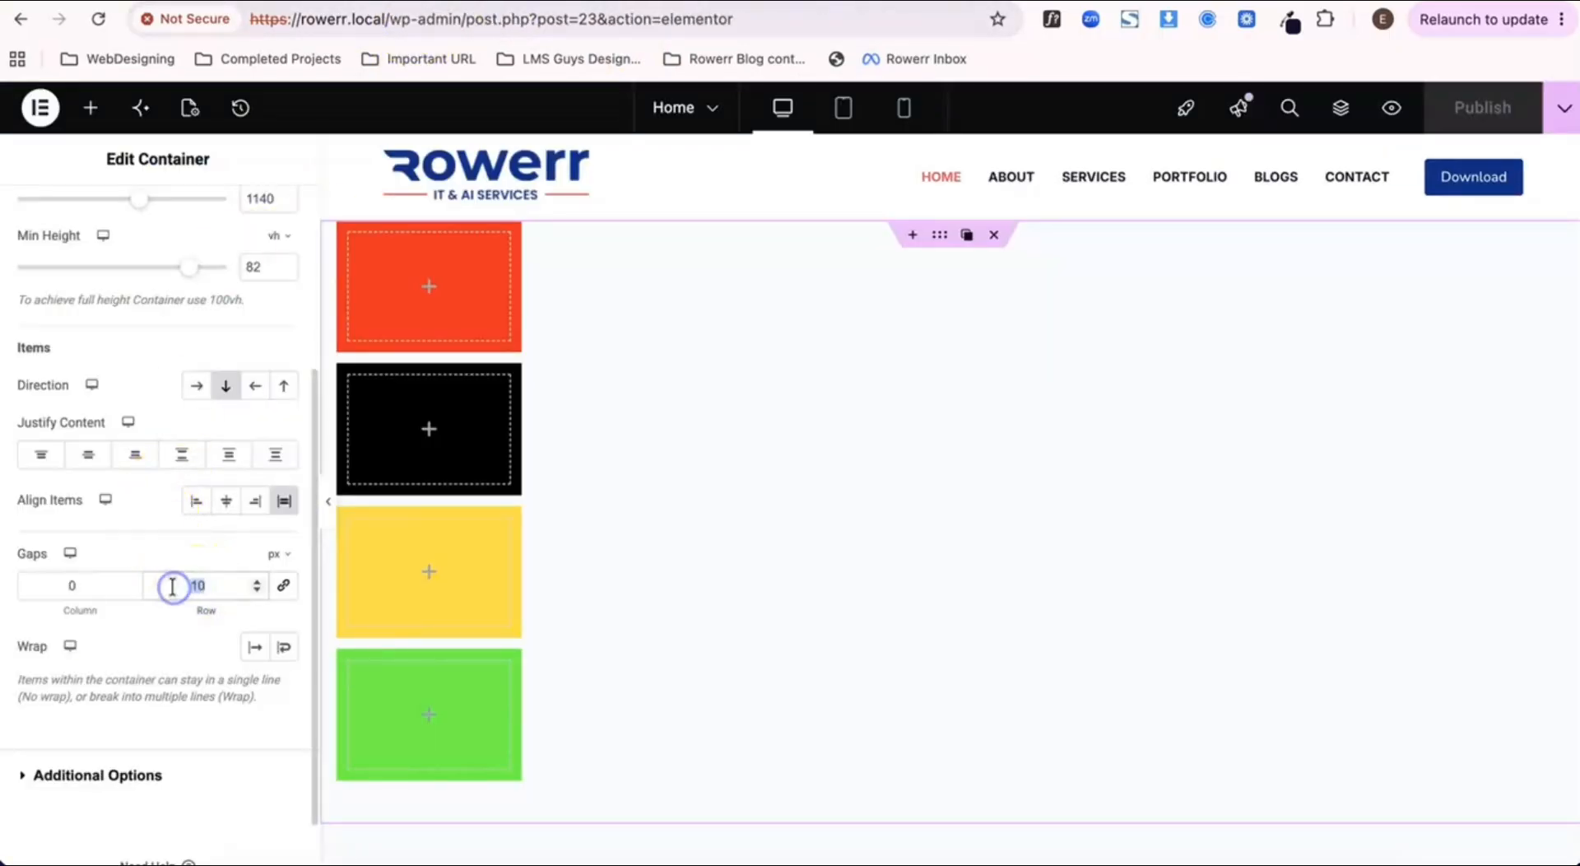
pyautogui.write('20')
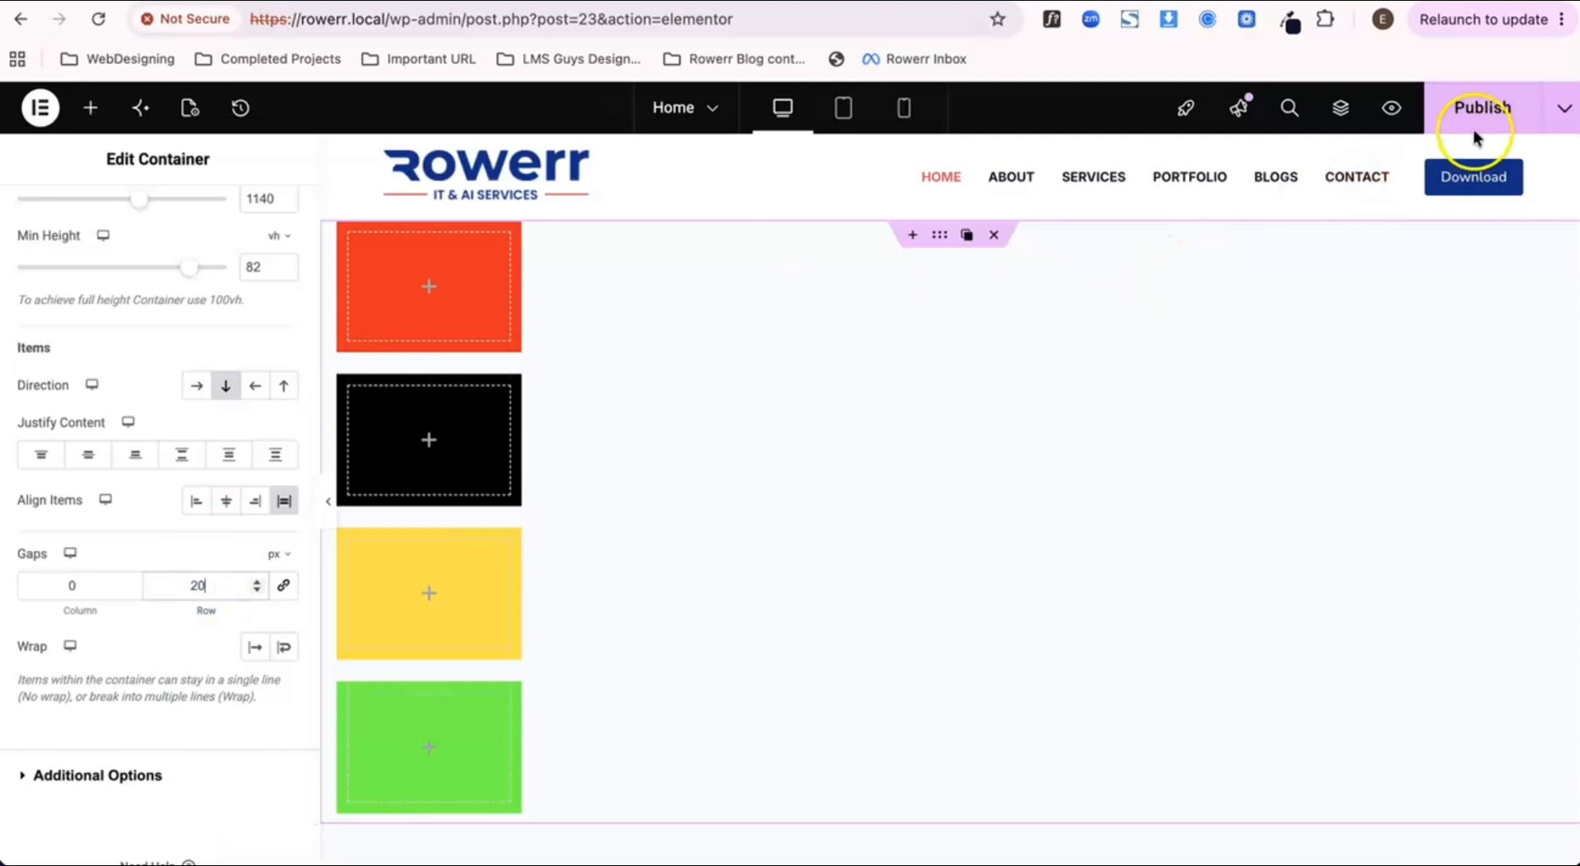
pyautogui.click(1491, 105)
pyautogui.click(592, 3)
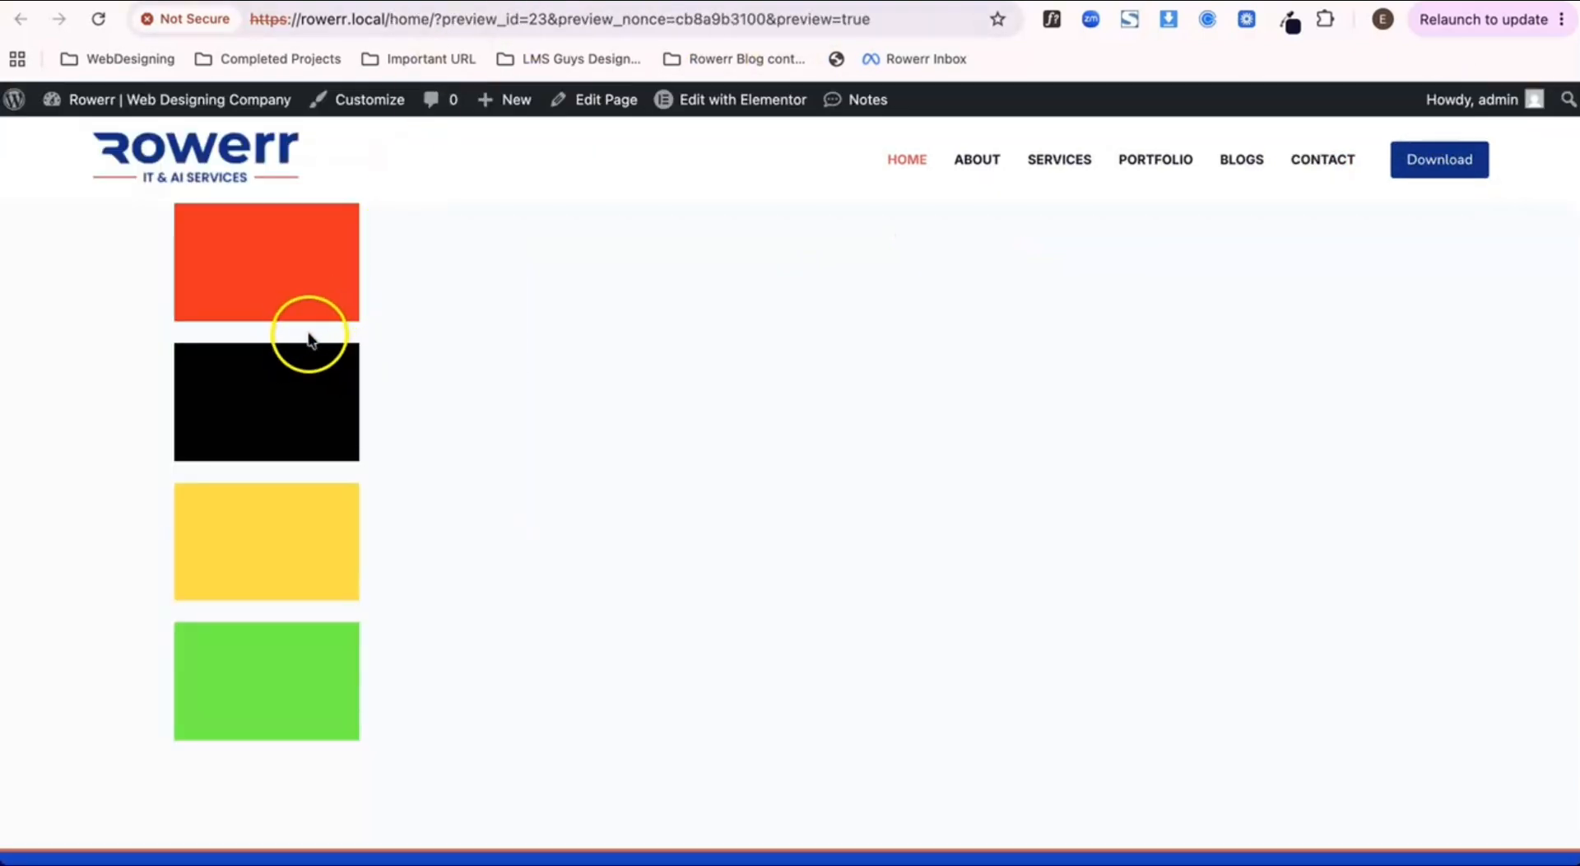
pyautogui.click(354, 3)
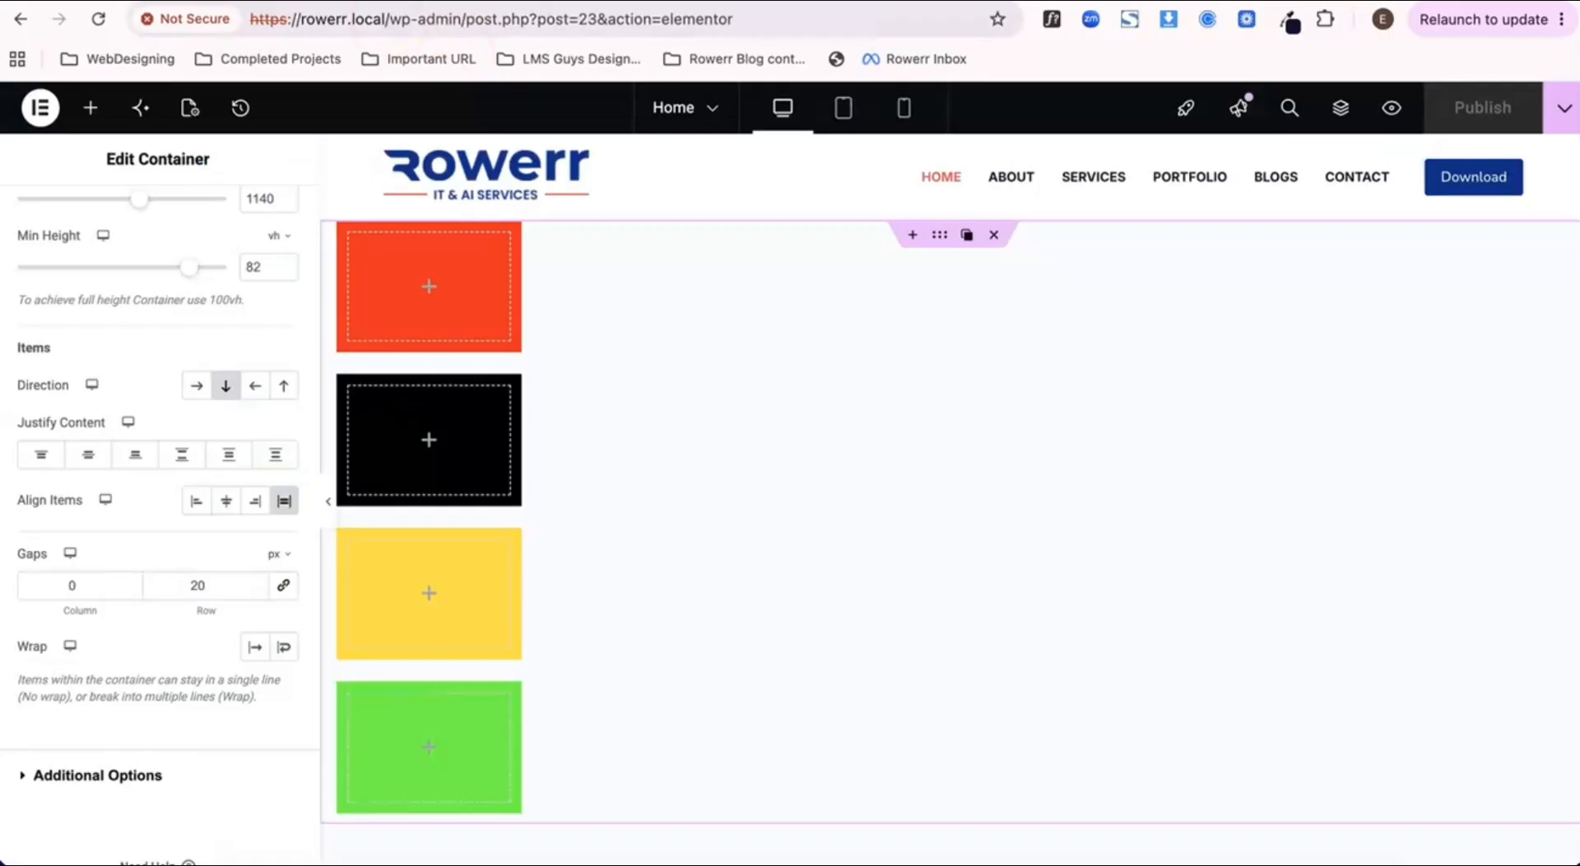
# Step: Set the parent container's row gap to 50 px, publish, and review the whole preview page down to the footer
pyautogui.click(202, 590)
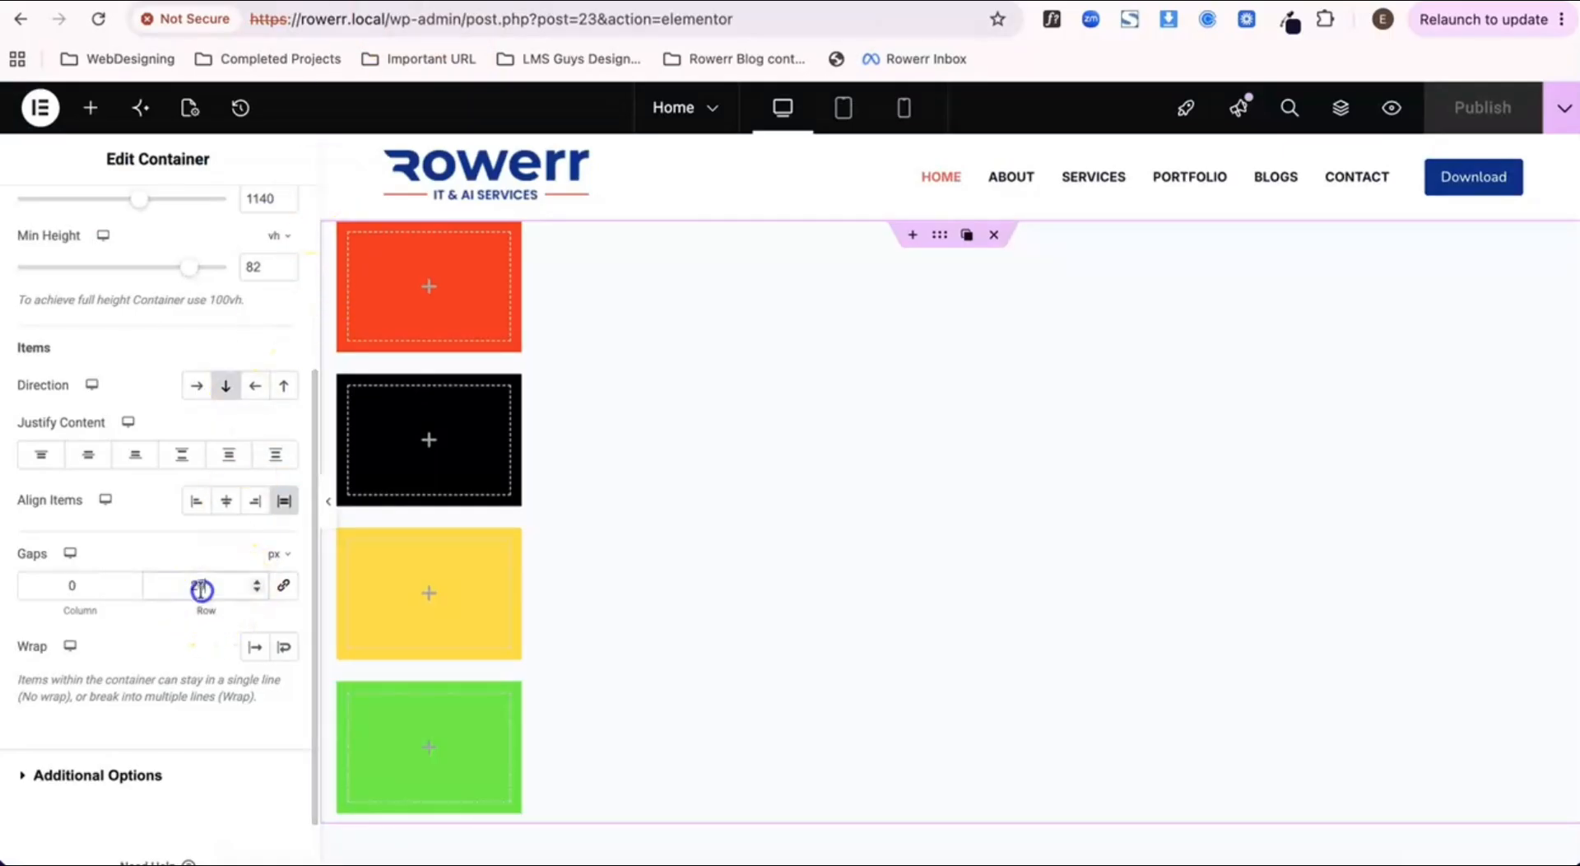
pyautogui.write('5')
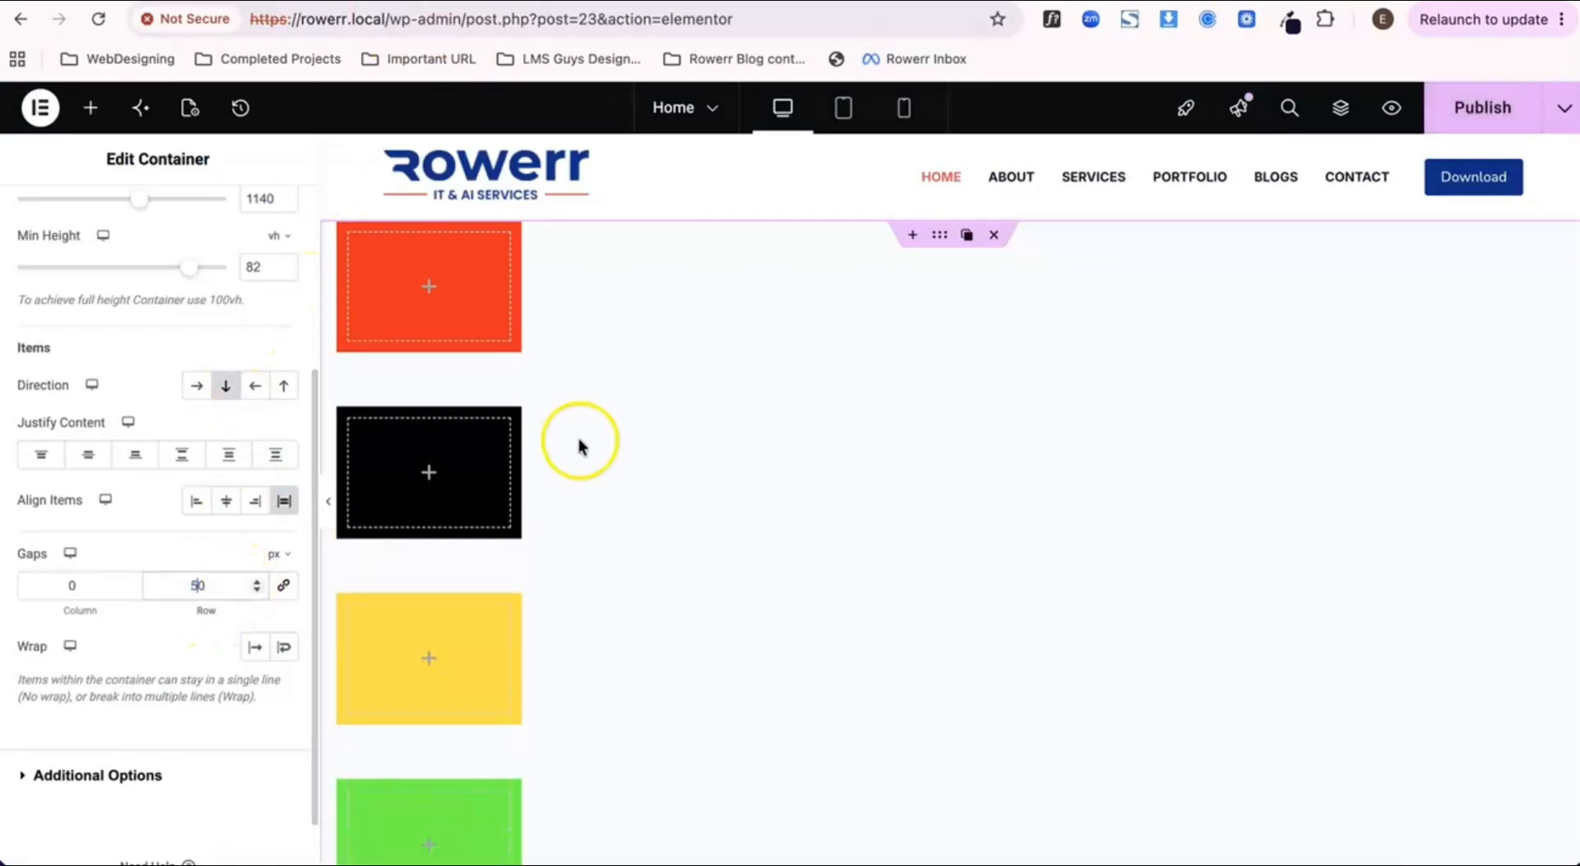
pyautogui.click(1455, 107)
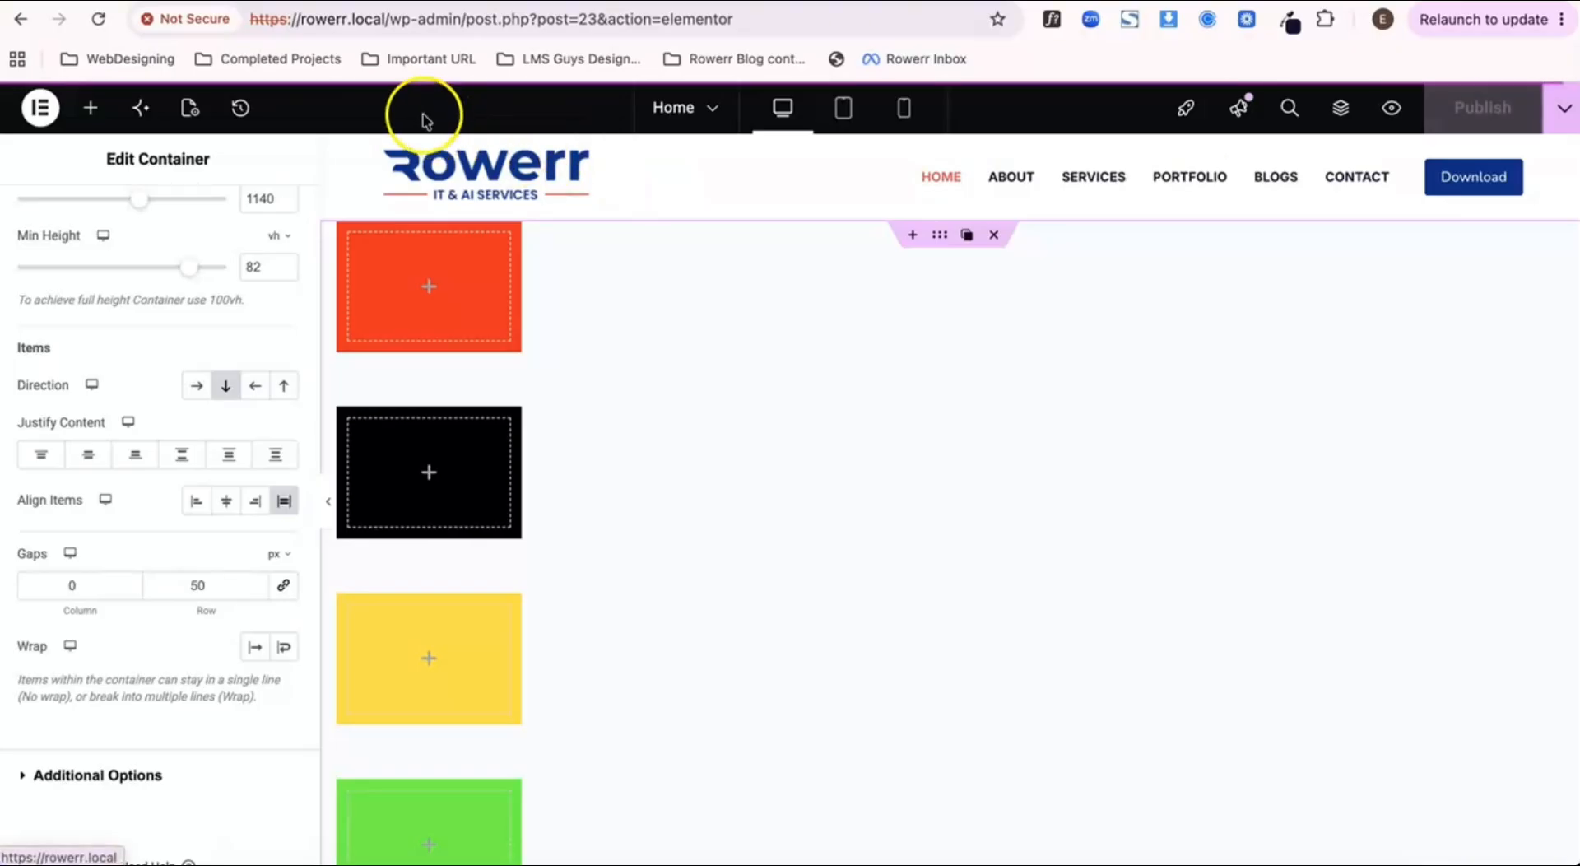
pyautogui.click(482, 3)
pyautogui.scroll(-5, 272, 436)
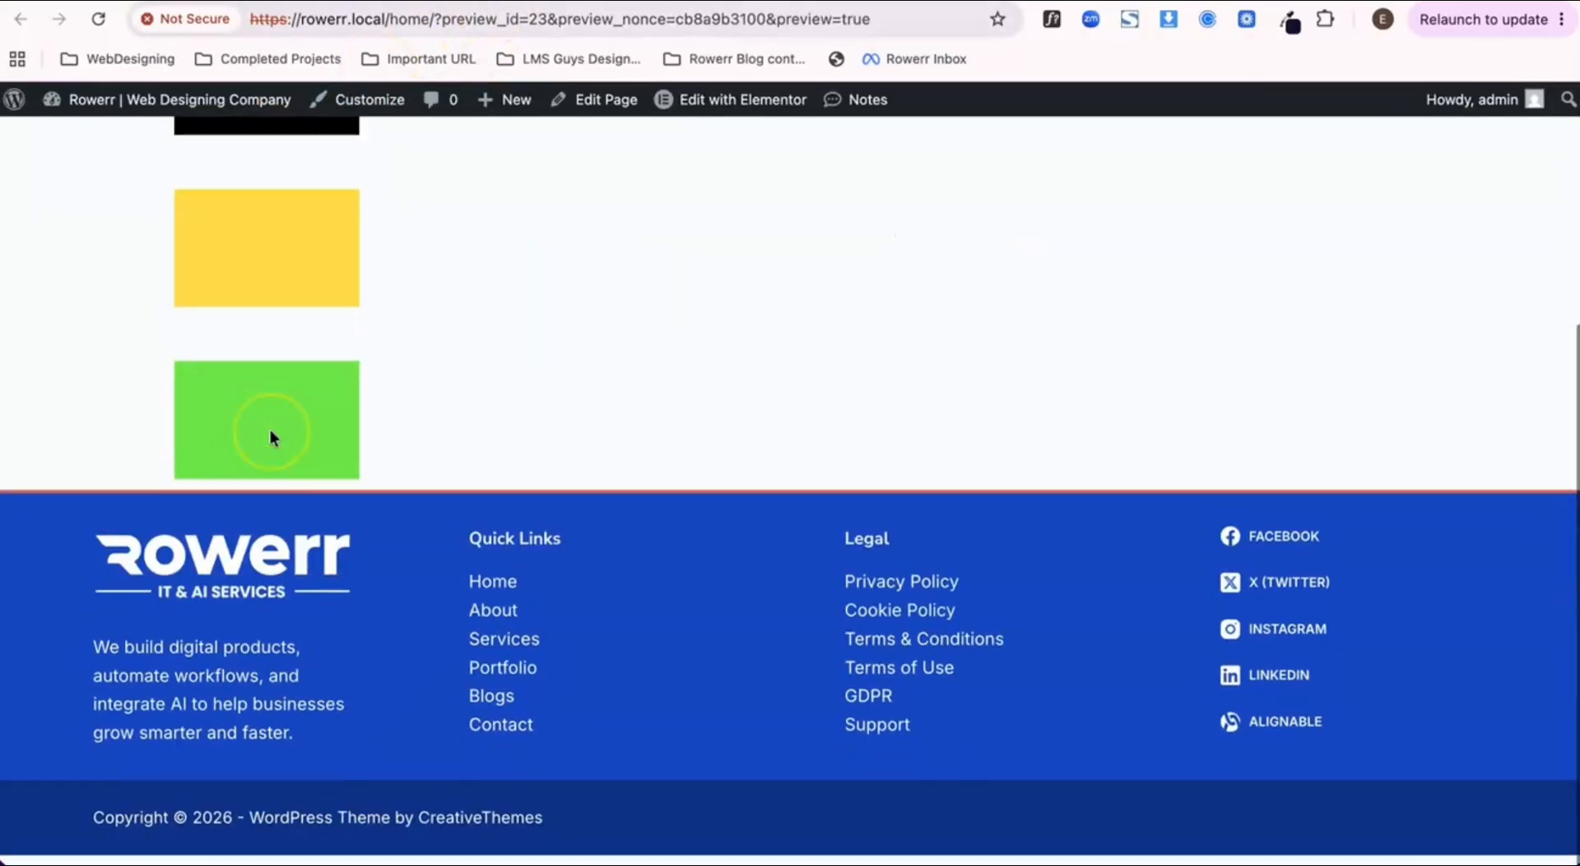
pyautogui.scroll(4, 270, 429)
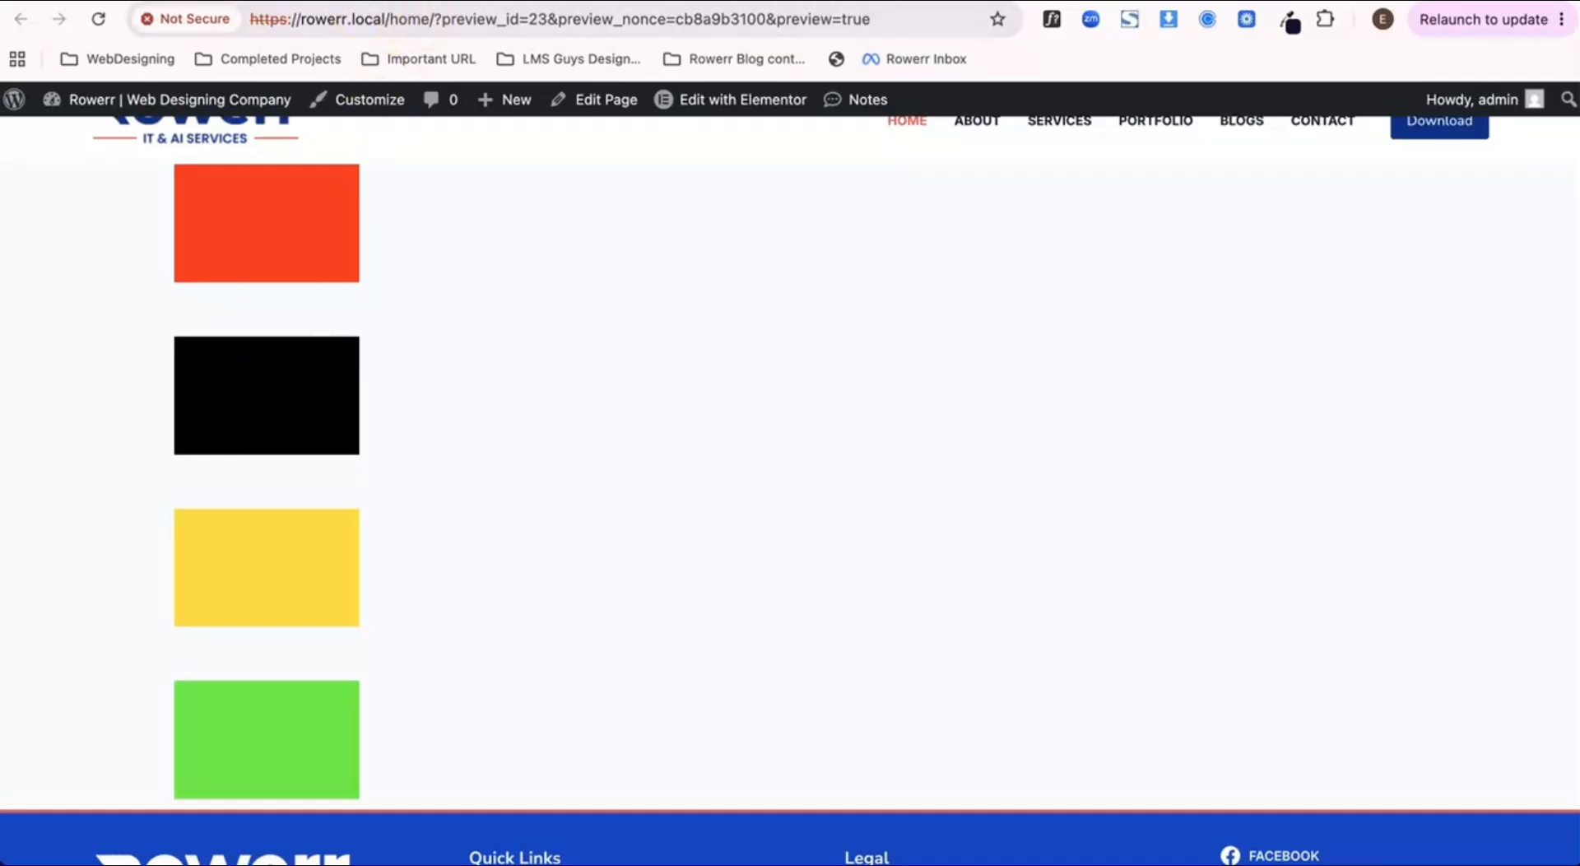
pyautogui.click(366, 4)
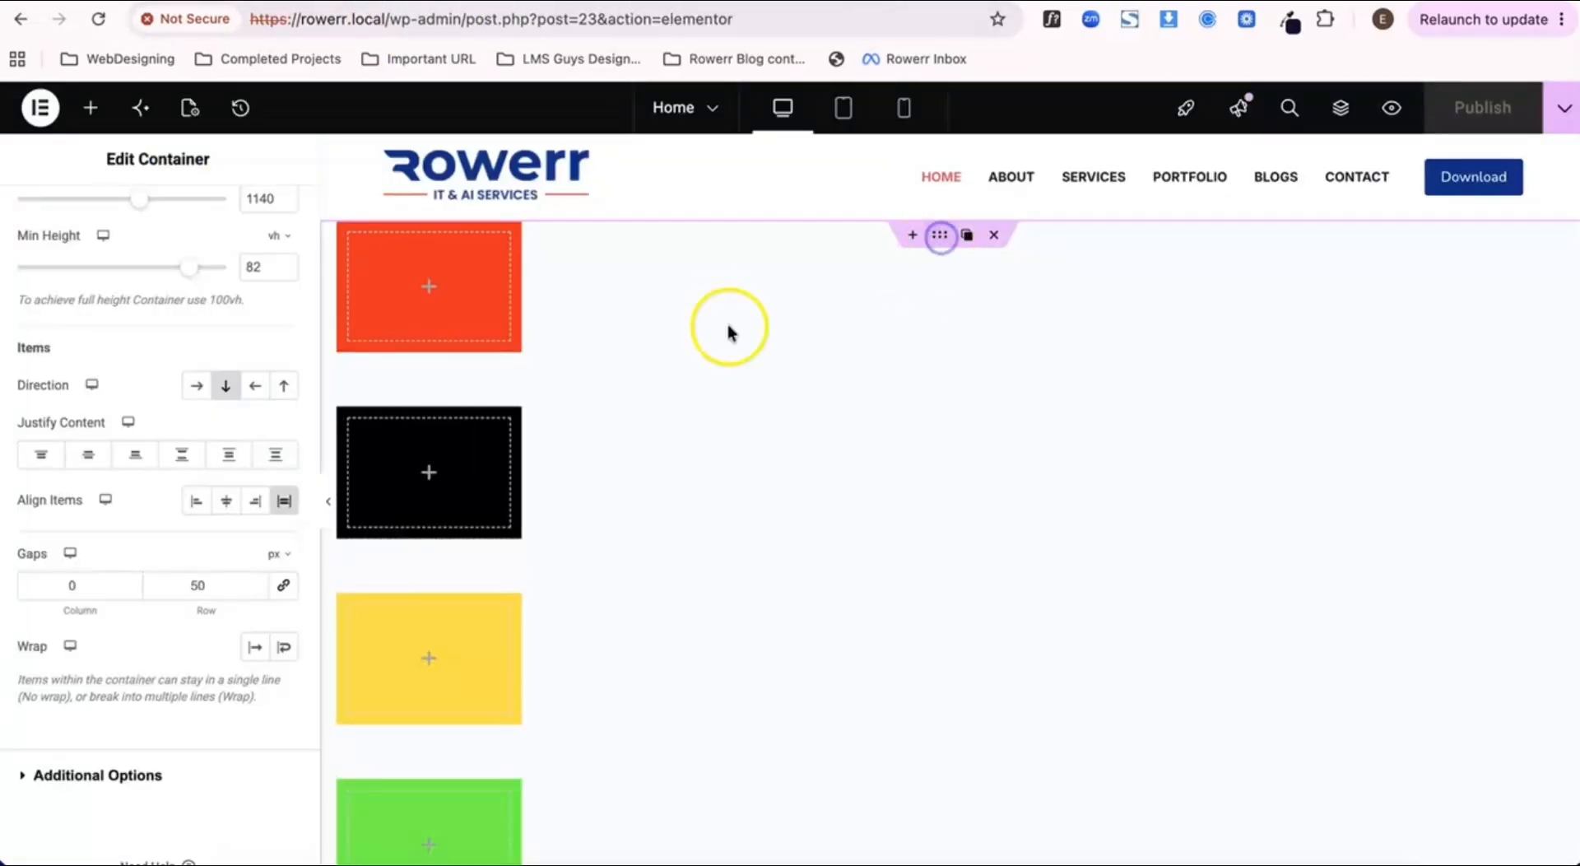
# Step: Clear the parent container's minimum height value and publish the page
pyautogui.scroll(4, 196, 497)
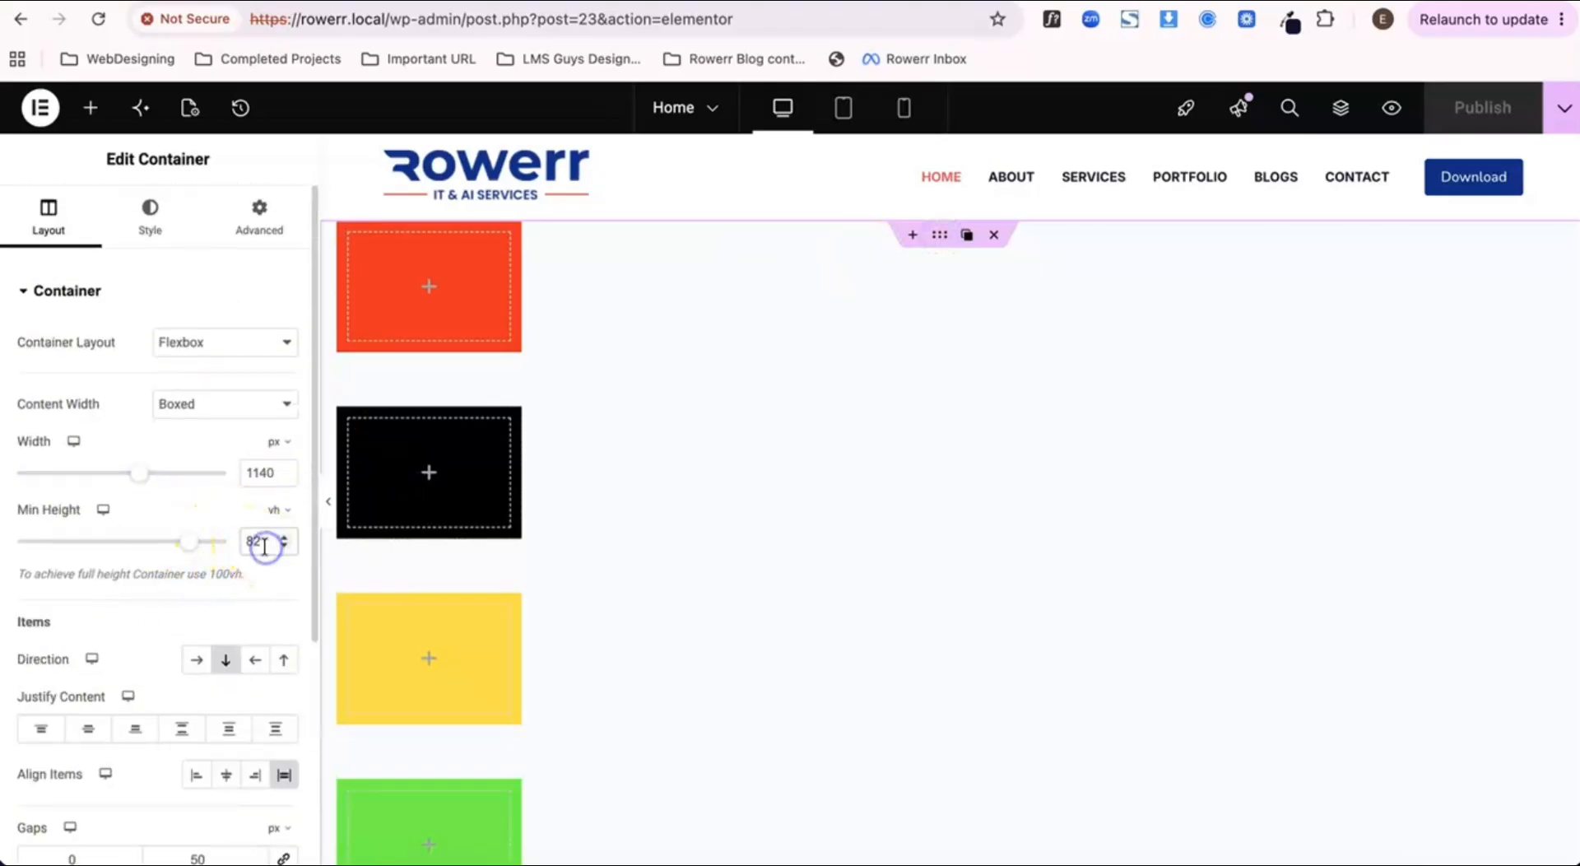
pyautogui.press('BackSpace')
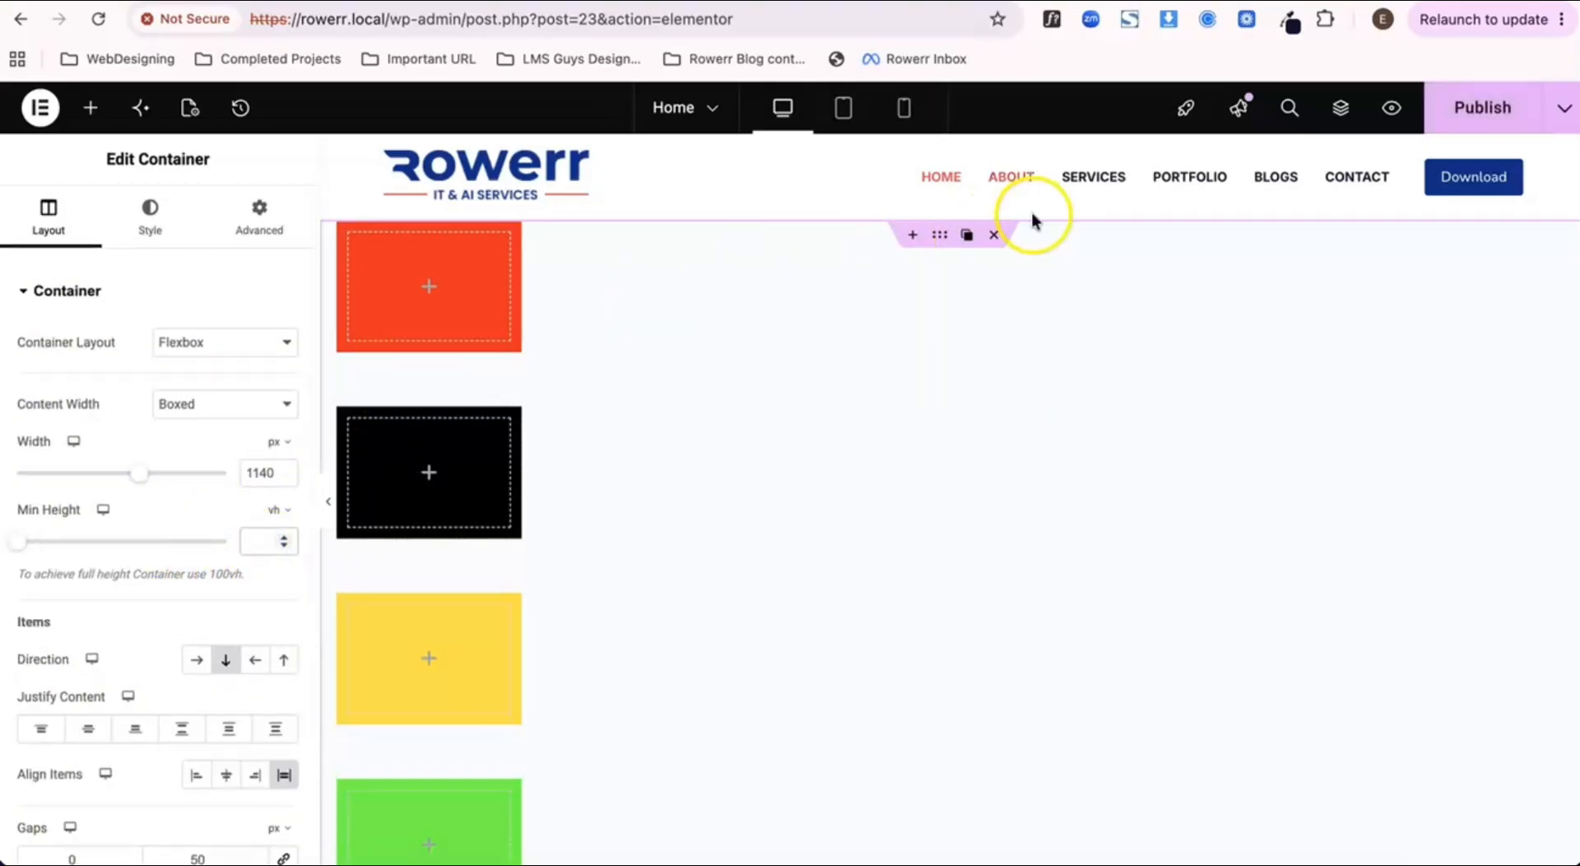
pyautogui.click(1457, 109)
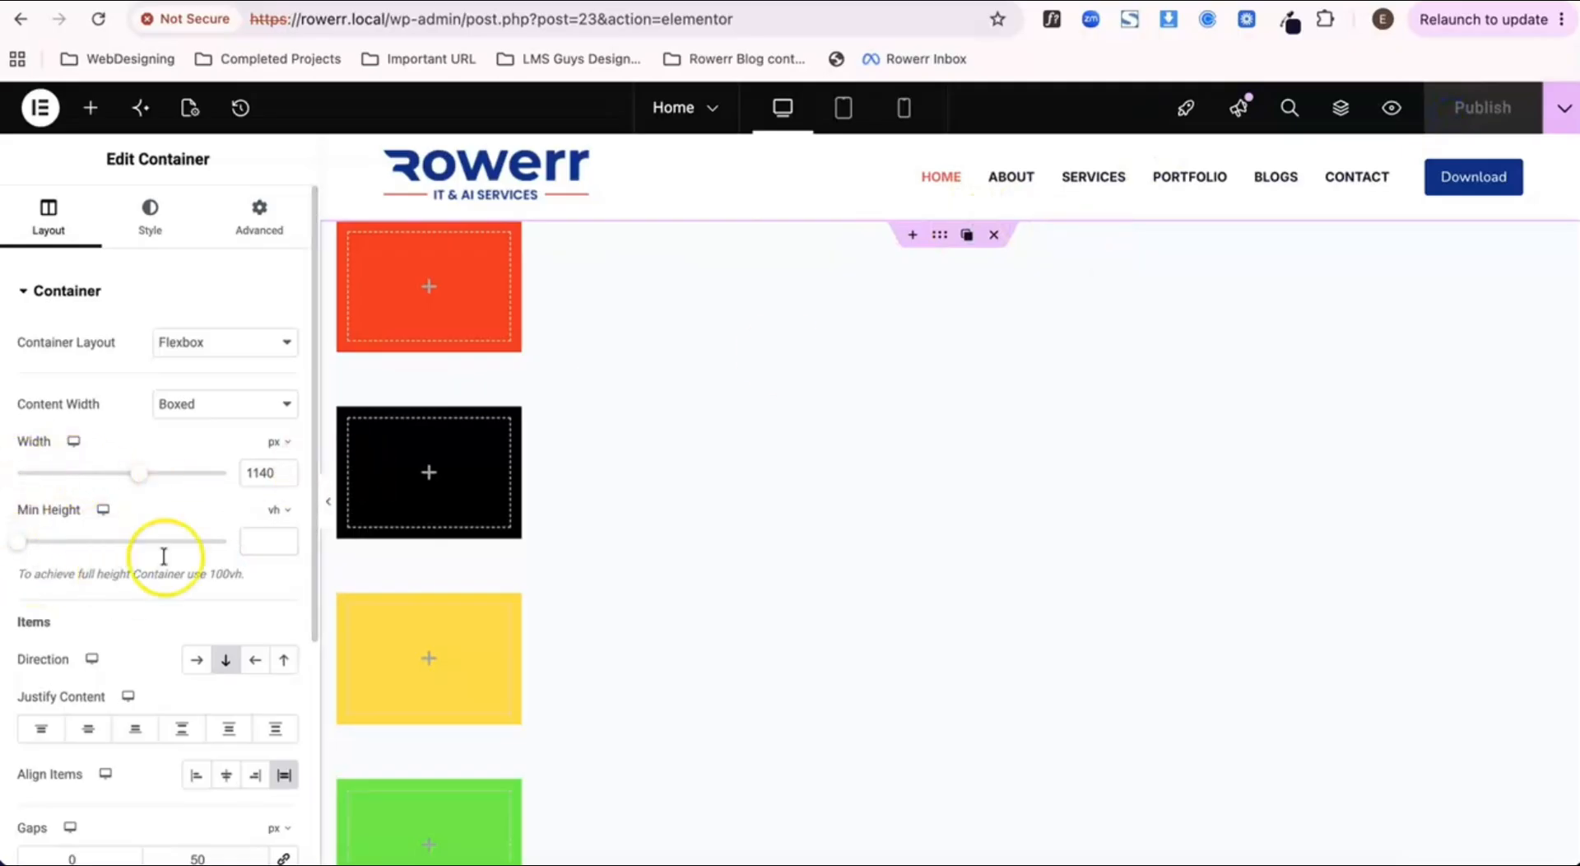
pyautogui.scroll(-2, 183, 536)
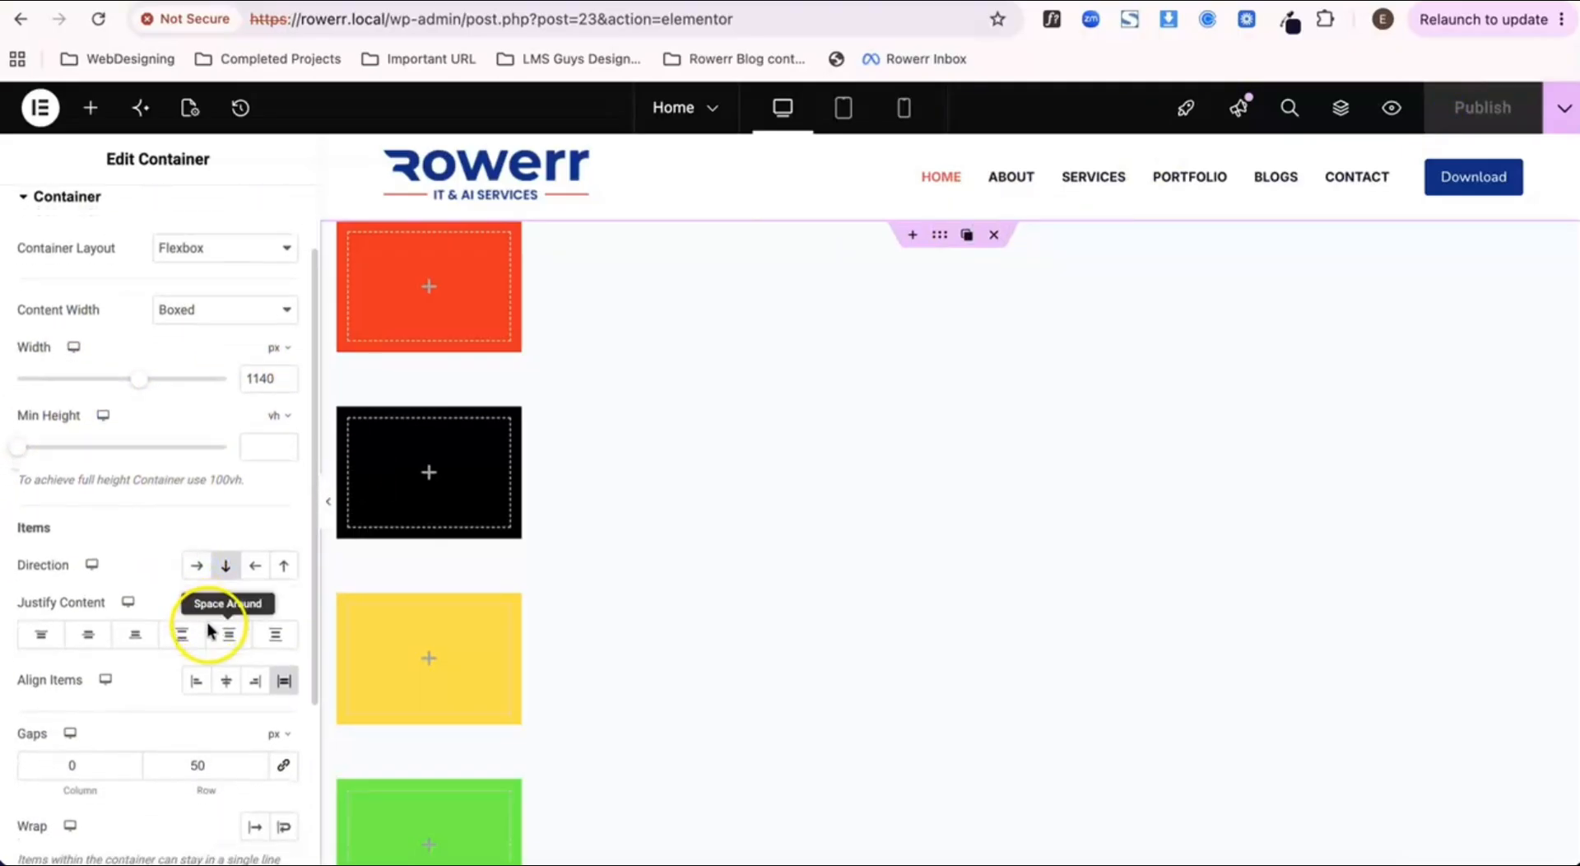
pyautogui.scroll(-2, 239, 601)
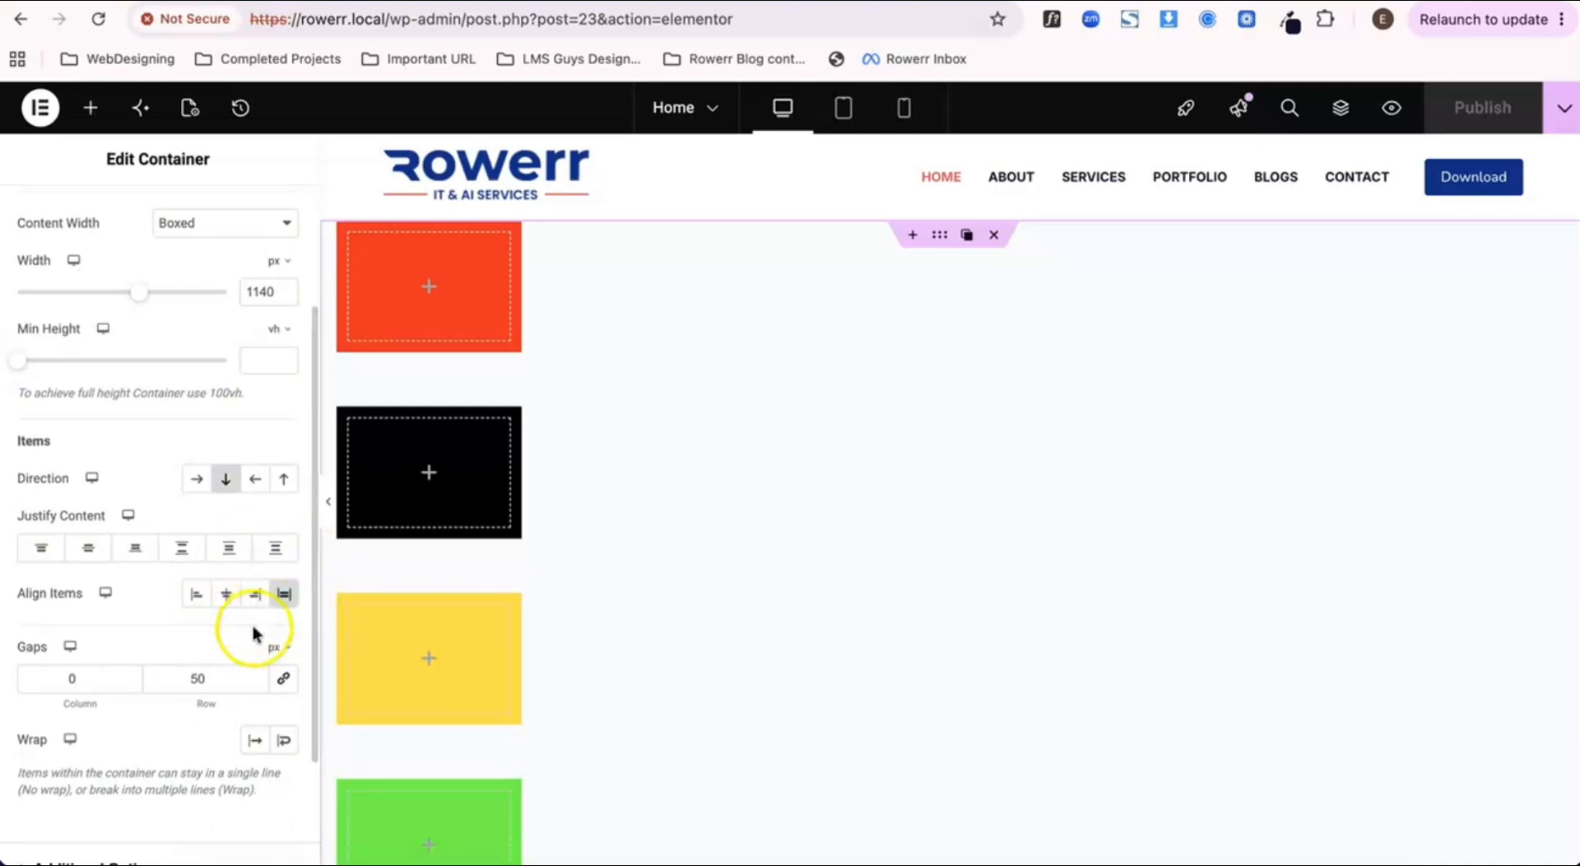
# Step: Review the parent container's layout settings, reload the preview page and check the container spacing down to the footer
pyautogui.scroll(1, 247, 614)
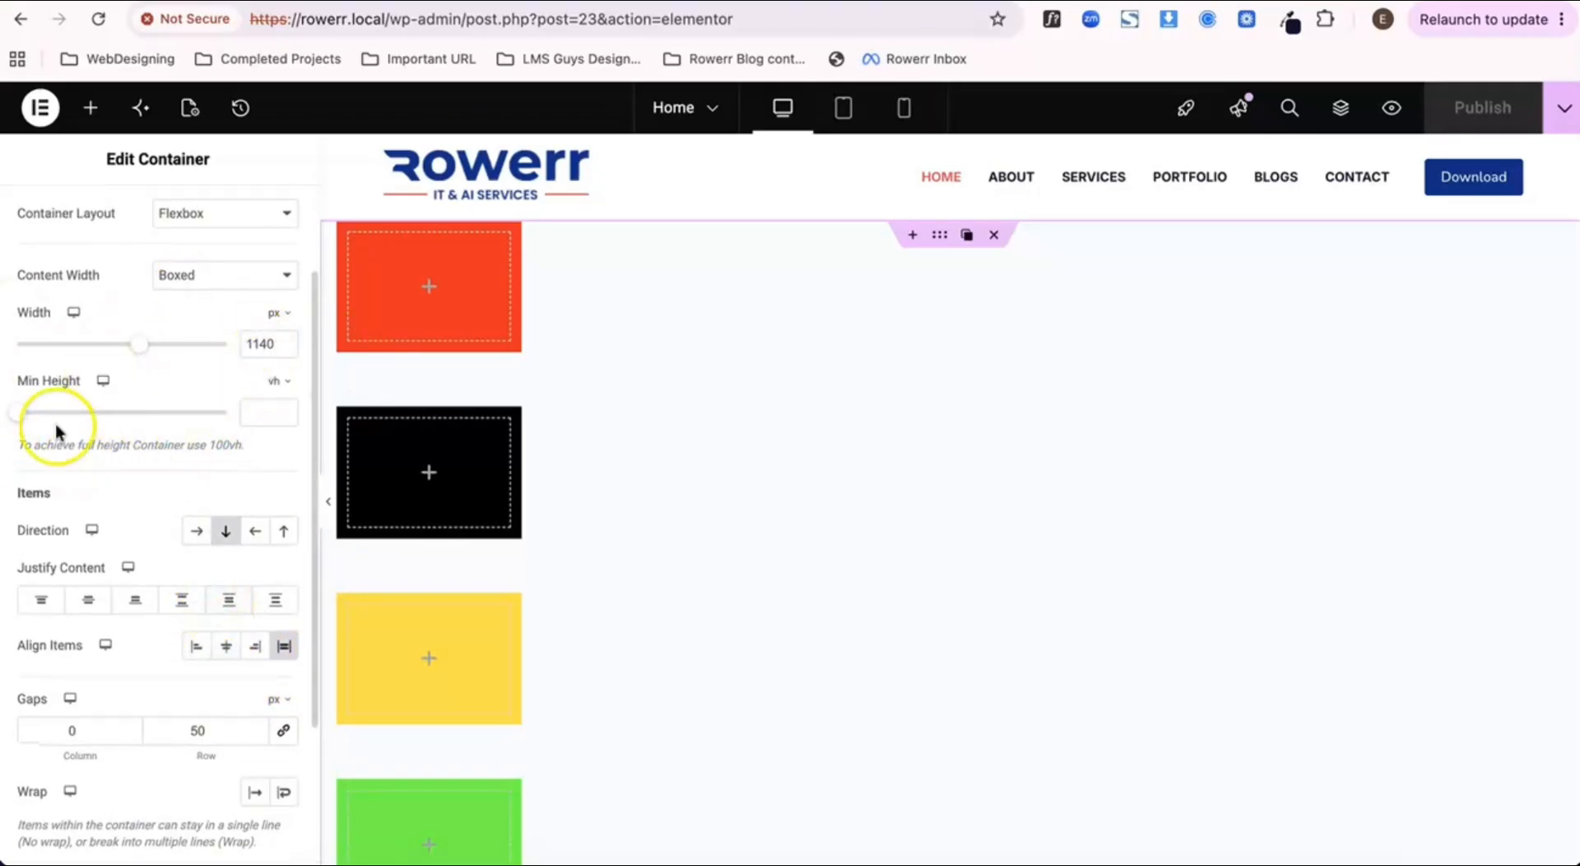
pyautogui.scroll(-4, 280, 512)
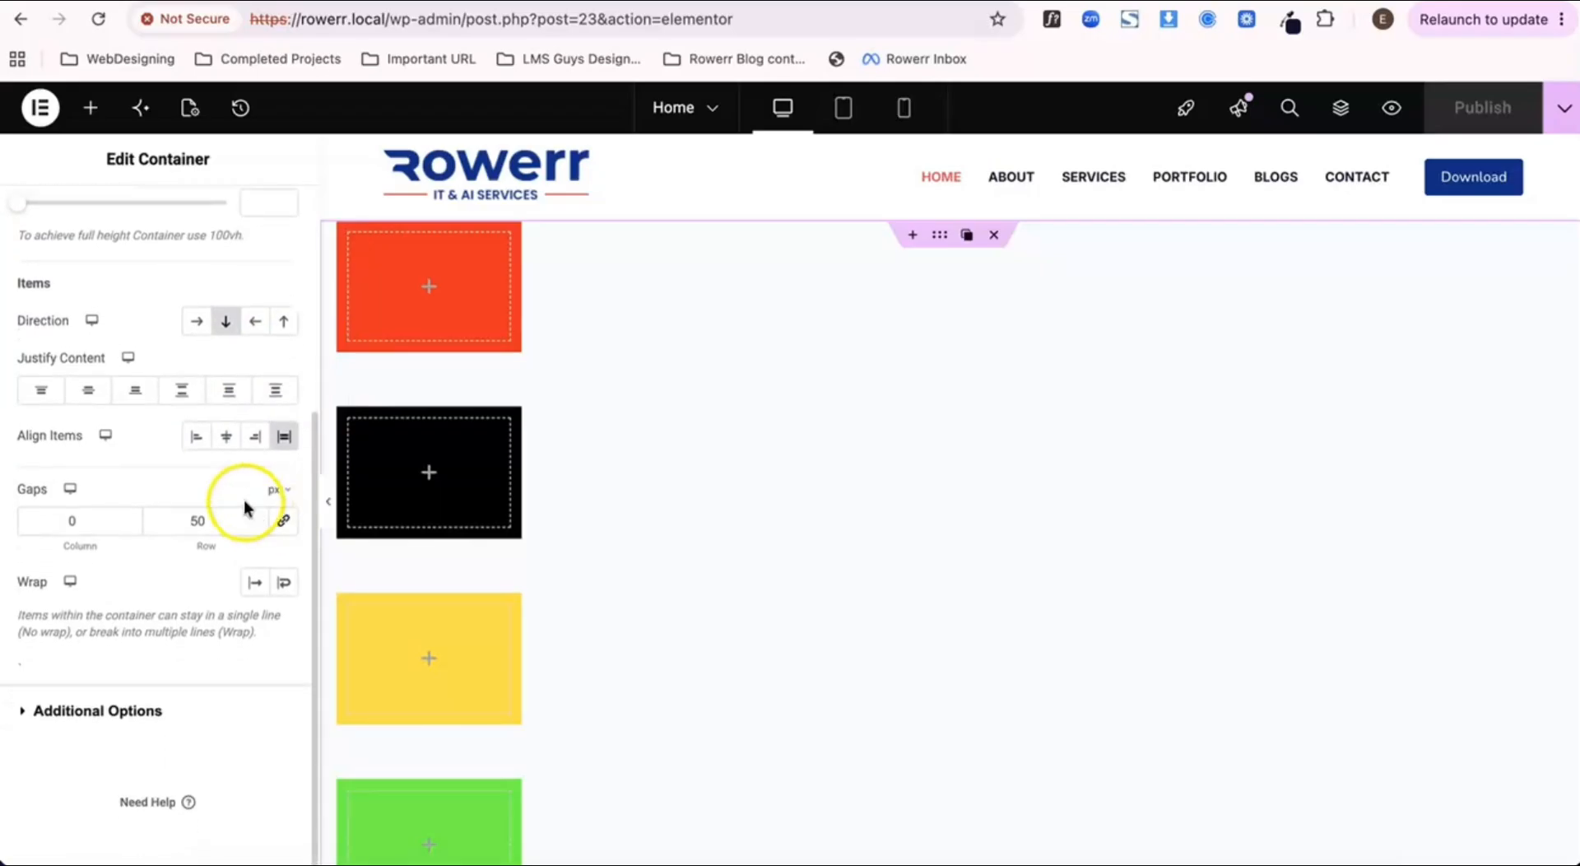
pyautogui.scroll(3, 252, 502)
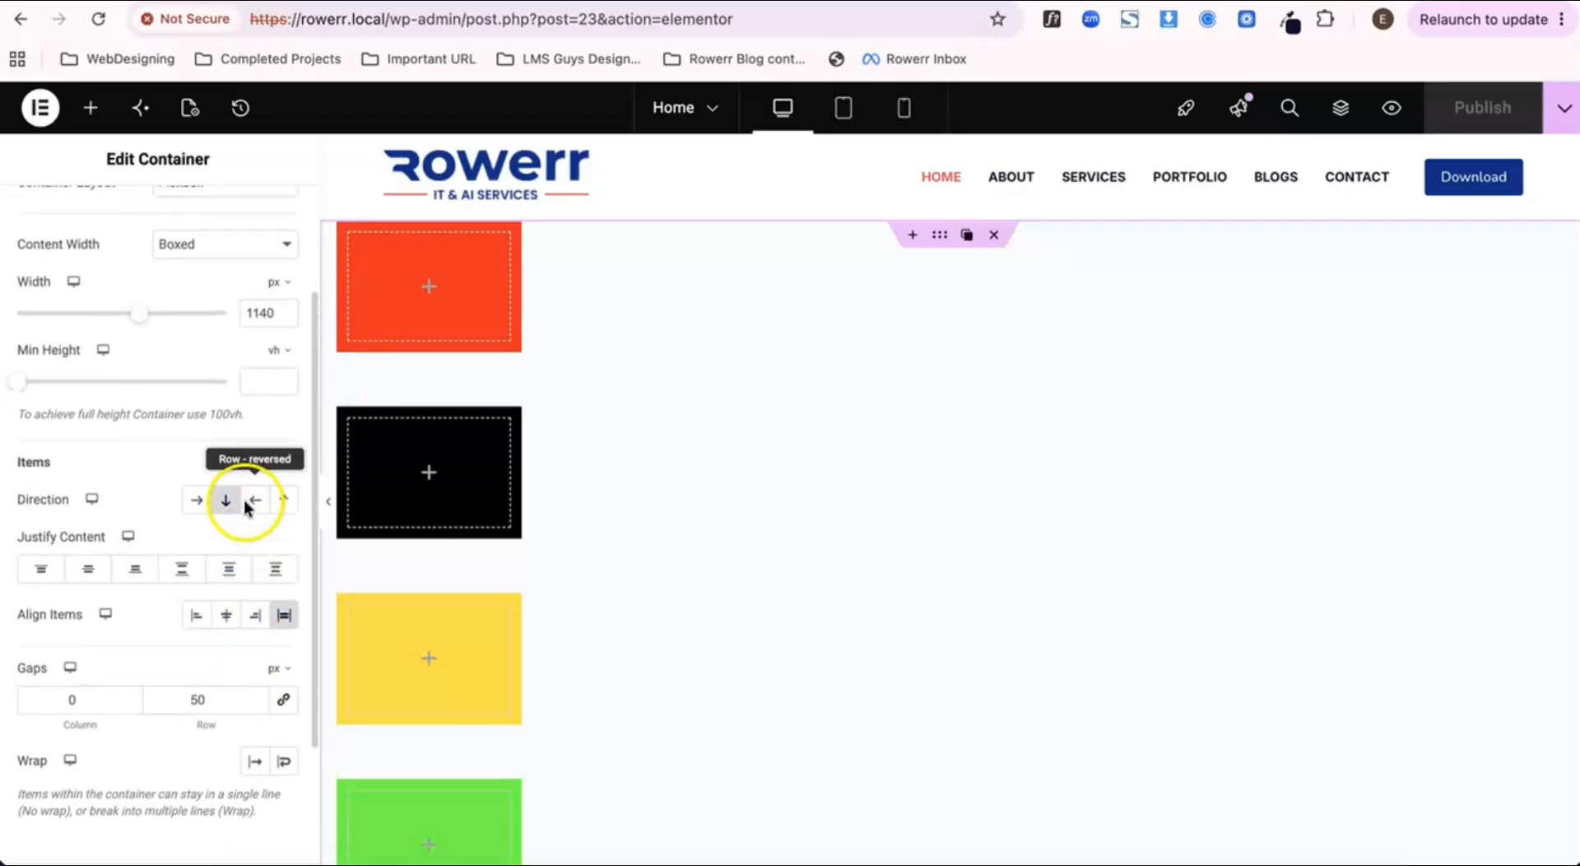
pyautogui.click(274, 378)
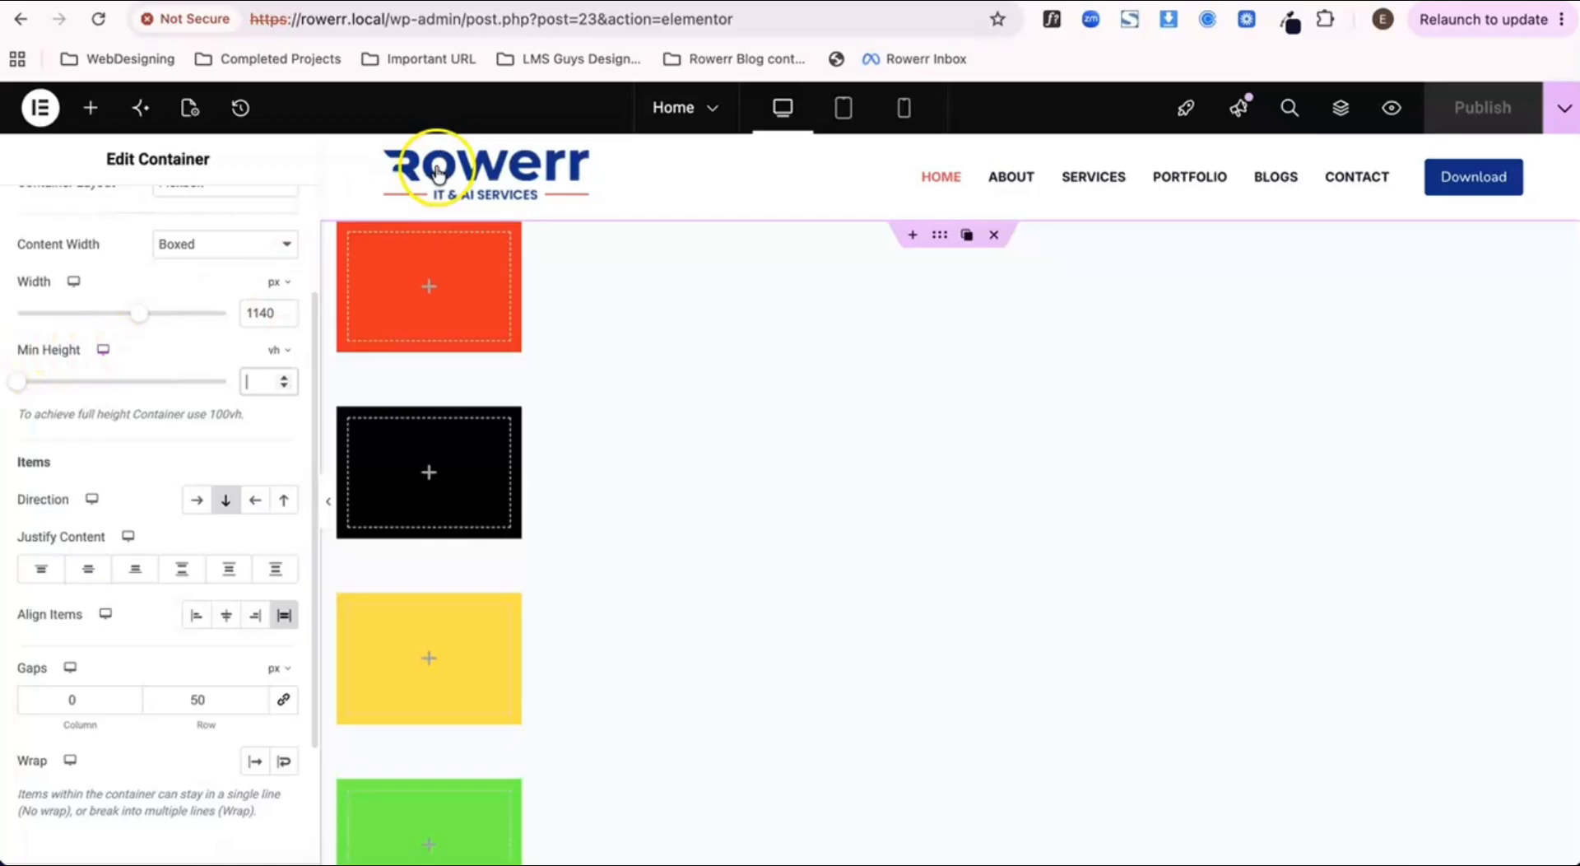
pyautogui.click(503, 2)
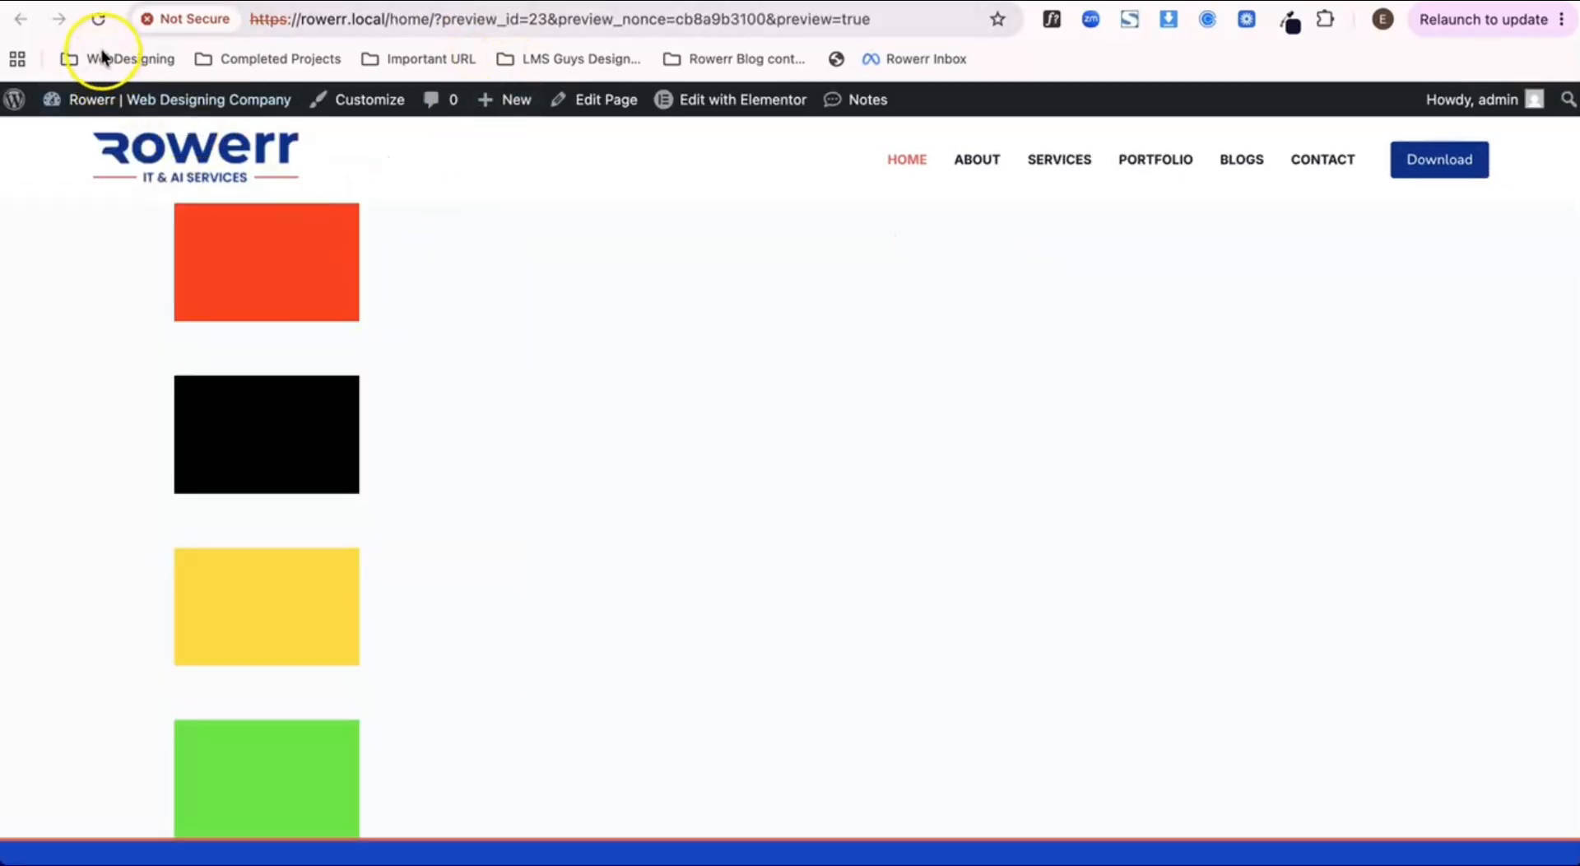
pyautogui.click(98, 22)
pyautogui.scroll(-5, 362, 309)
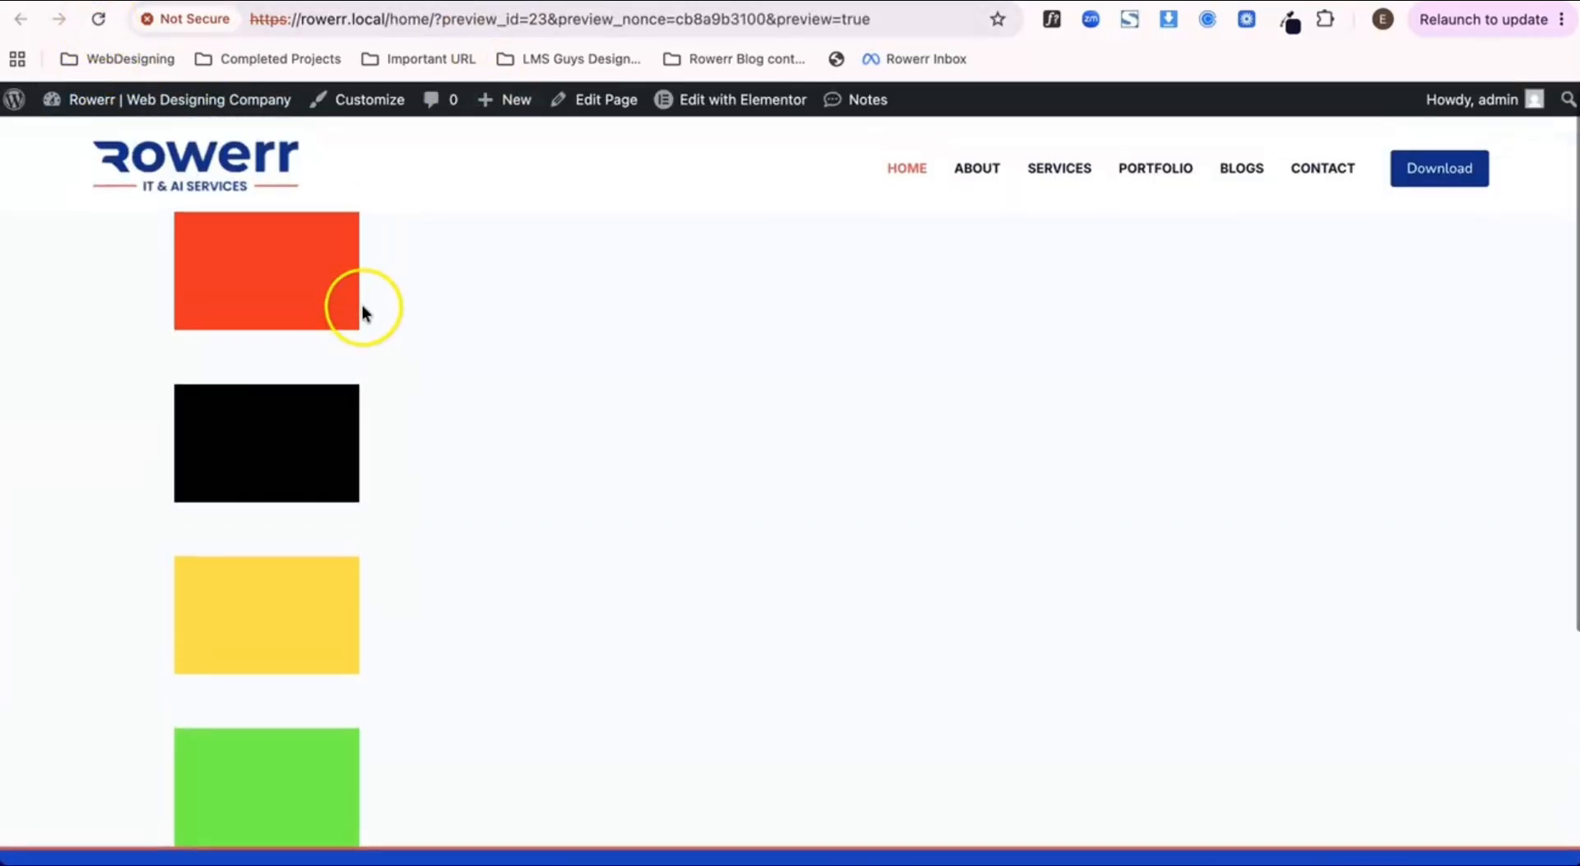
pyautogui.click(346, 1)
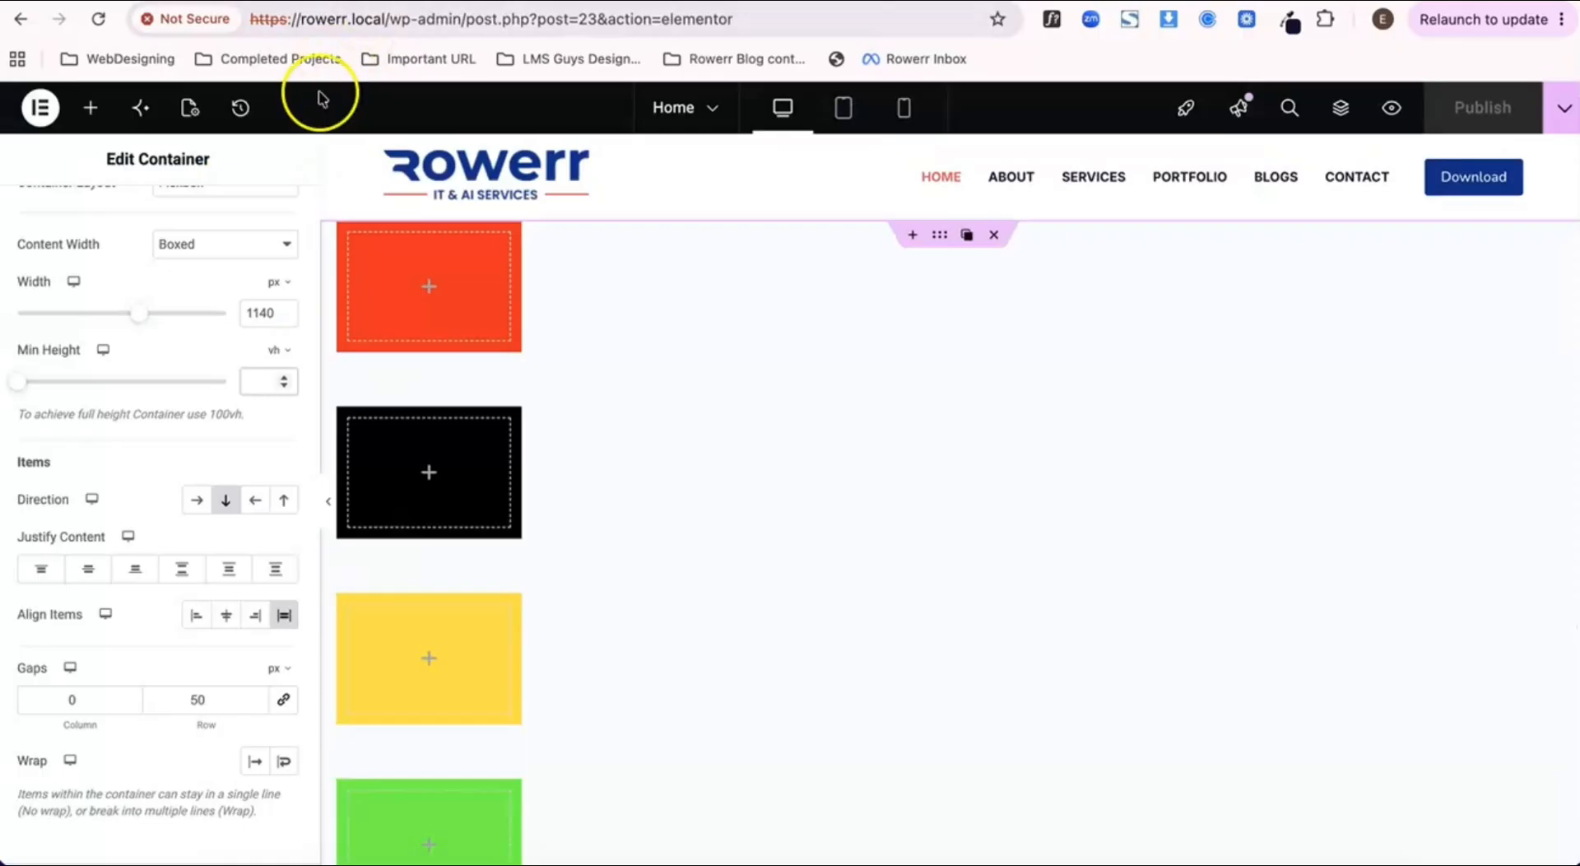
# Step: Set the parent container's row gap to 100 px, publish, and check the spacing on the preview page
pyautogui.click(257, 380)
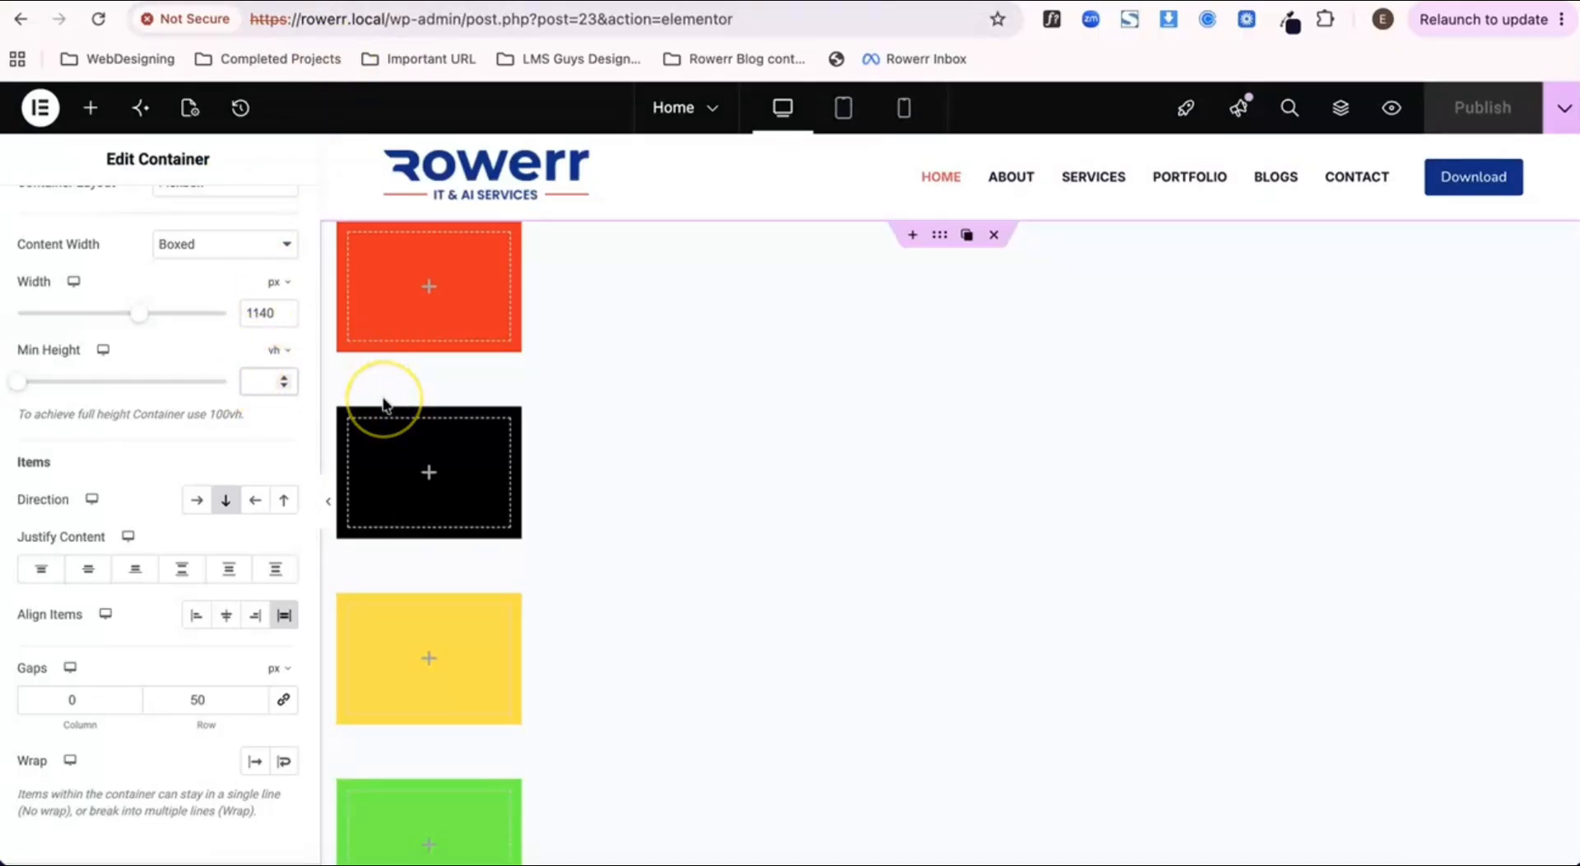
pyautogui.scroll(-1, 383, 403)
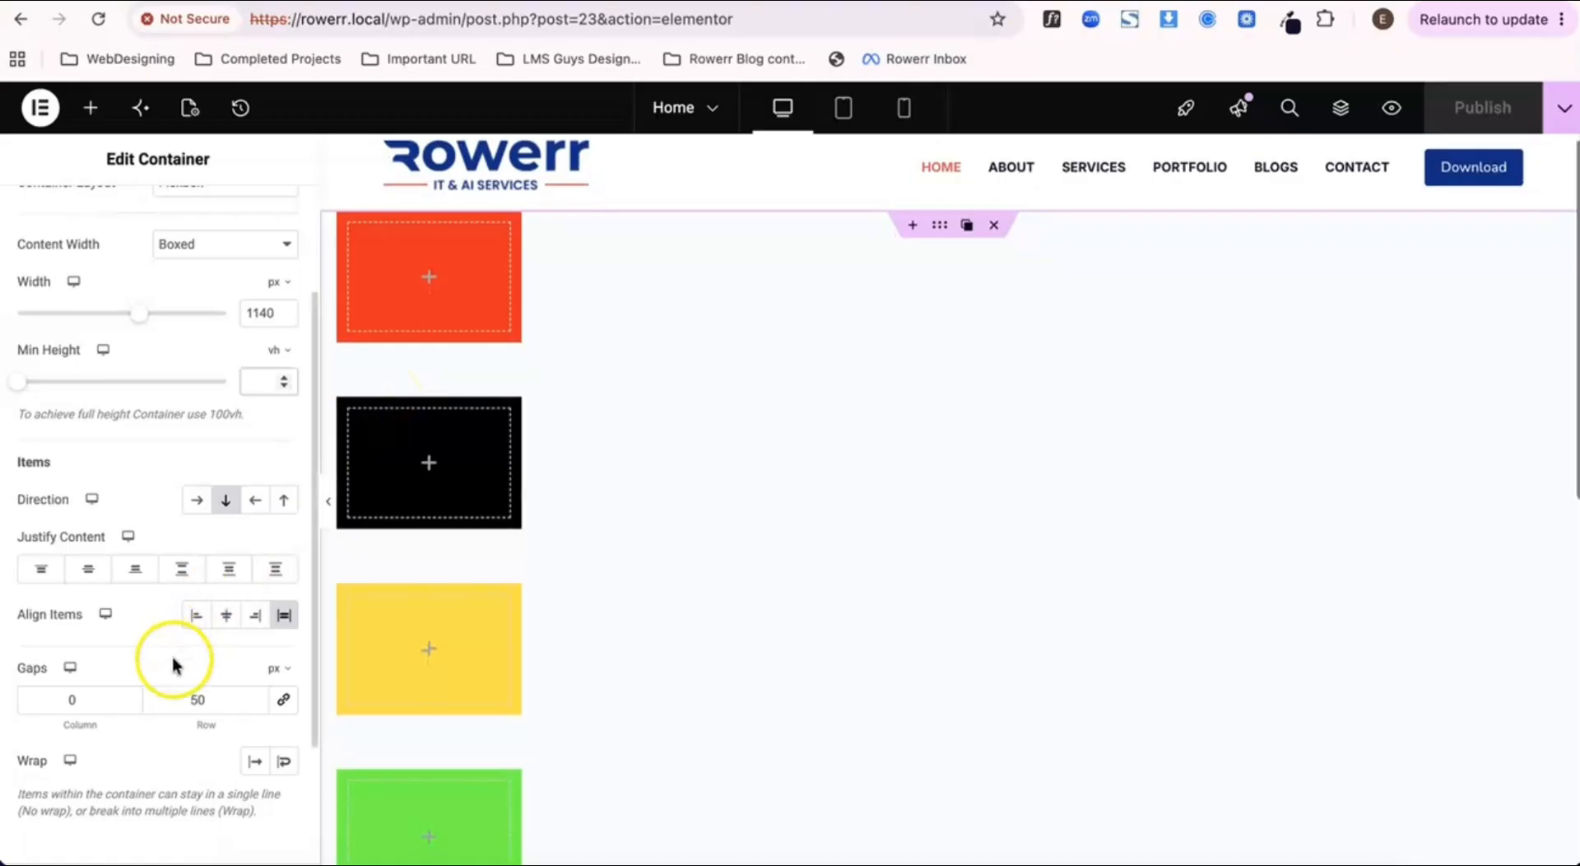
pyautogui.write('100')
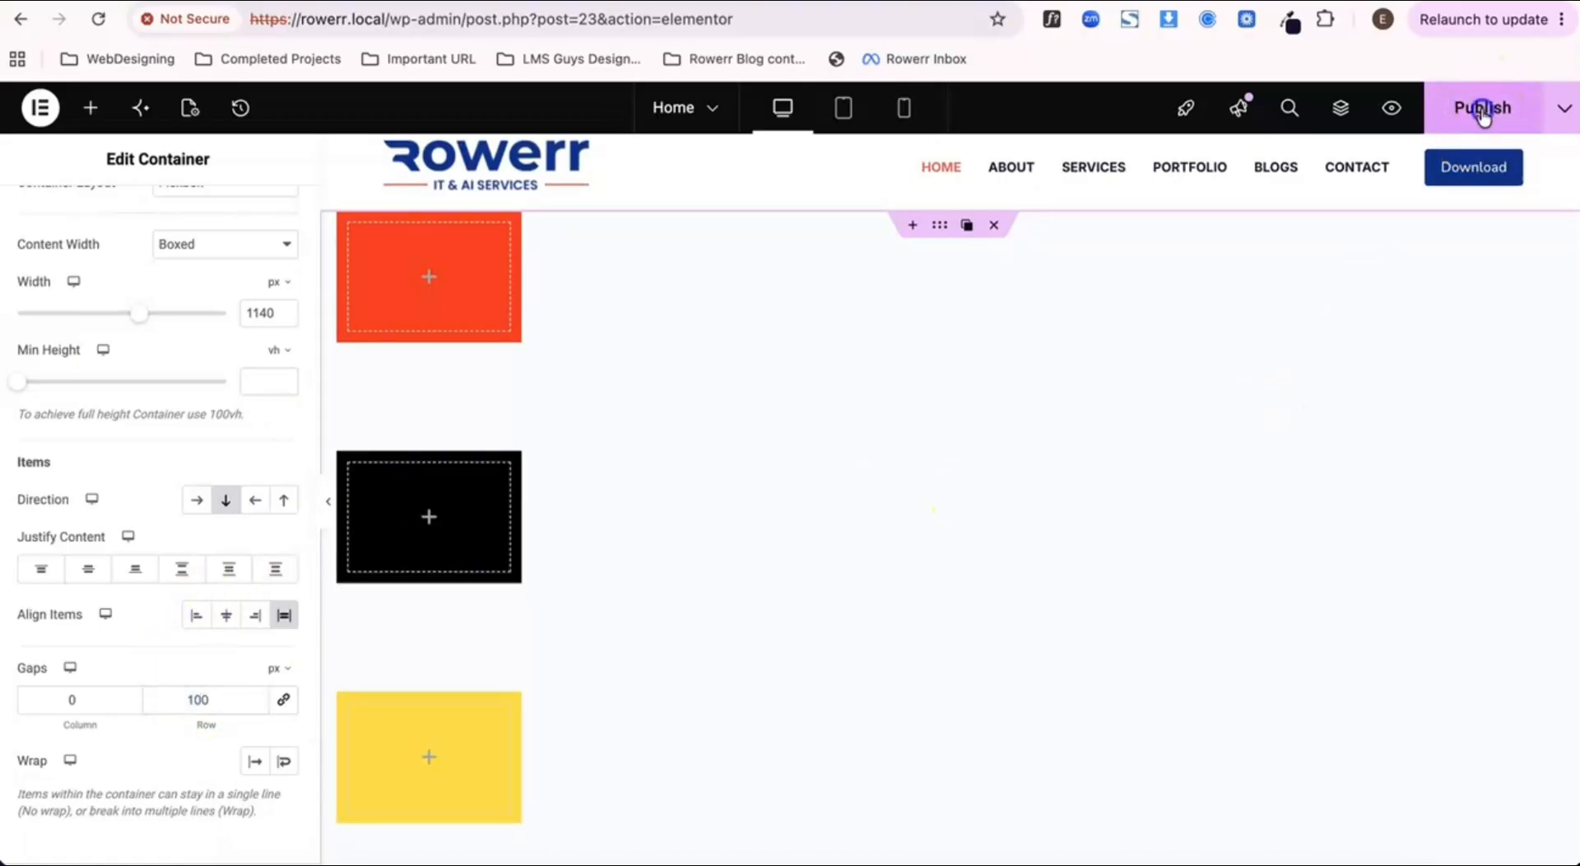
pyautogui.click(1483, 110)
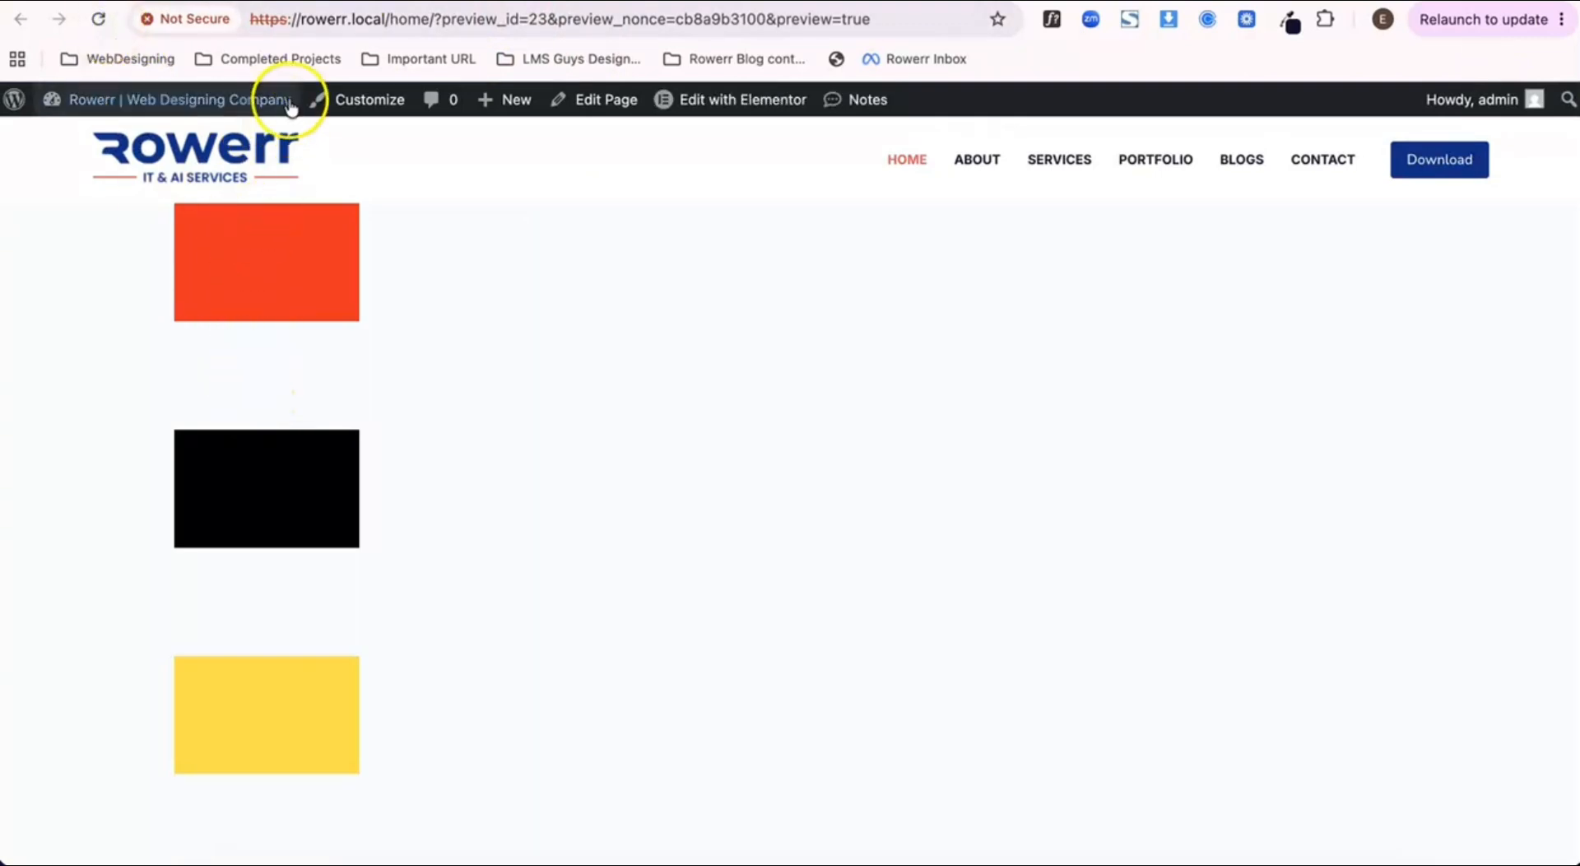
pyautogui.hotkey('ctrl', 'shift', 'Tab')
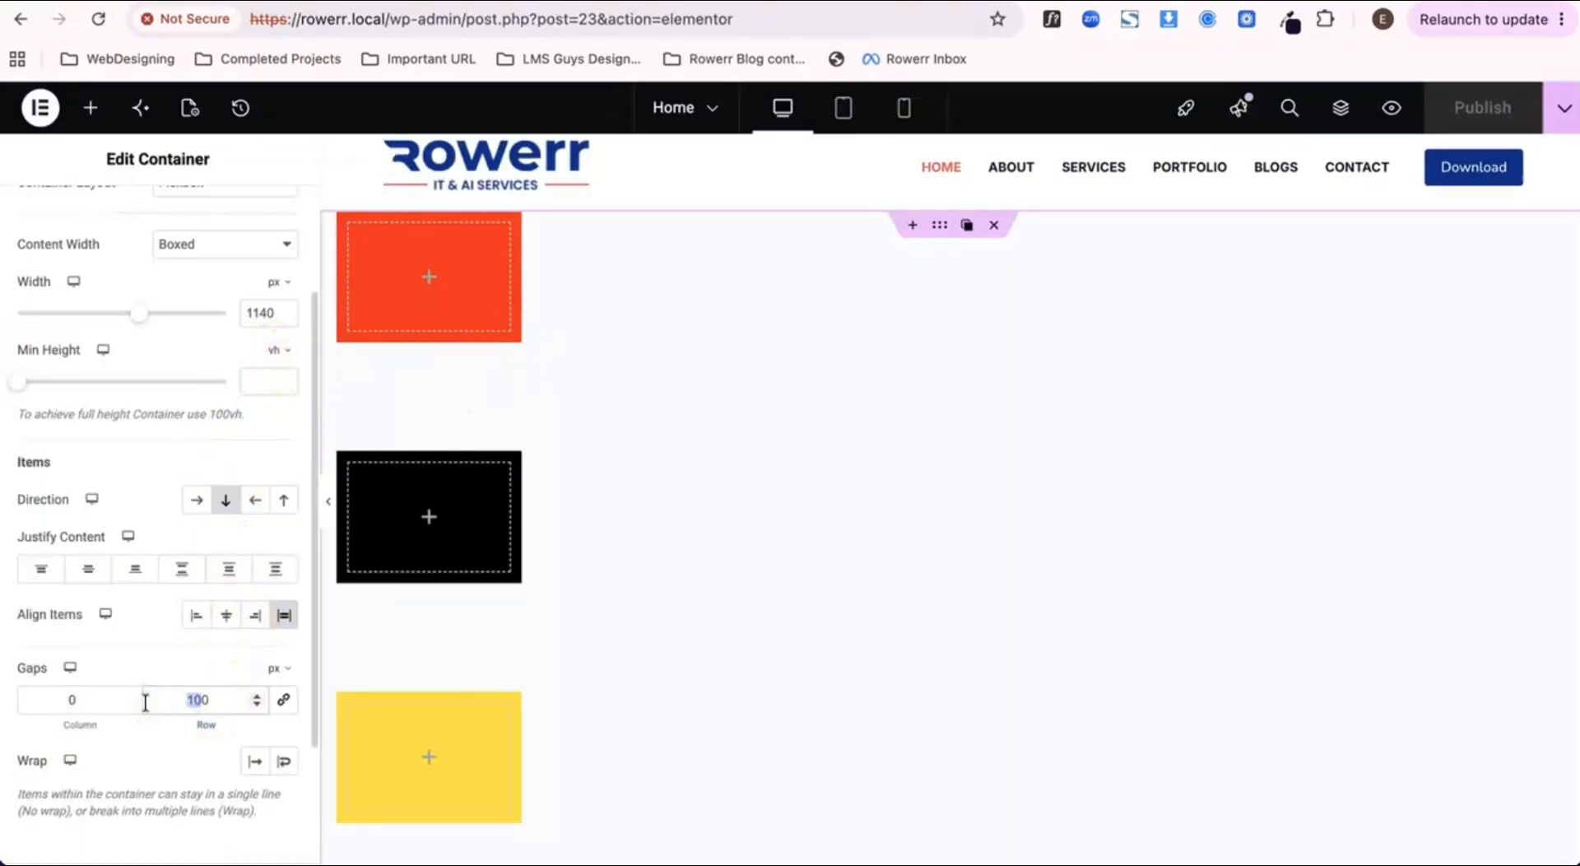
# Step: Try a row gap of 500 px, reduce it to 50 px, publish, and check the preview page
pyautogui.write('500')
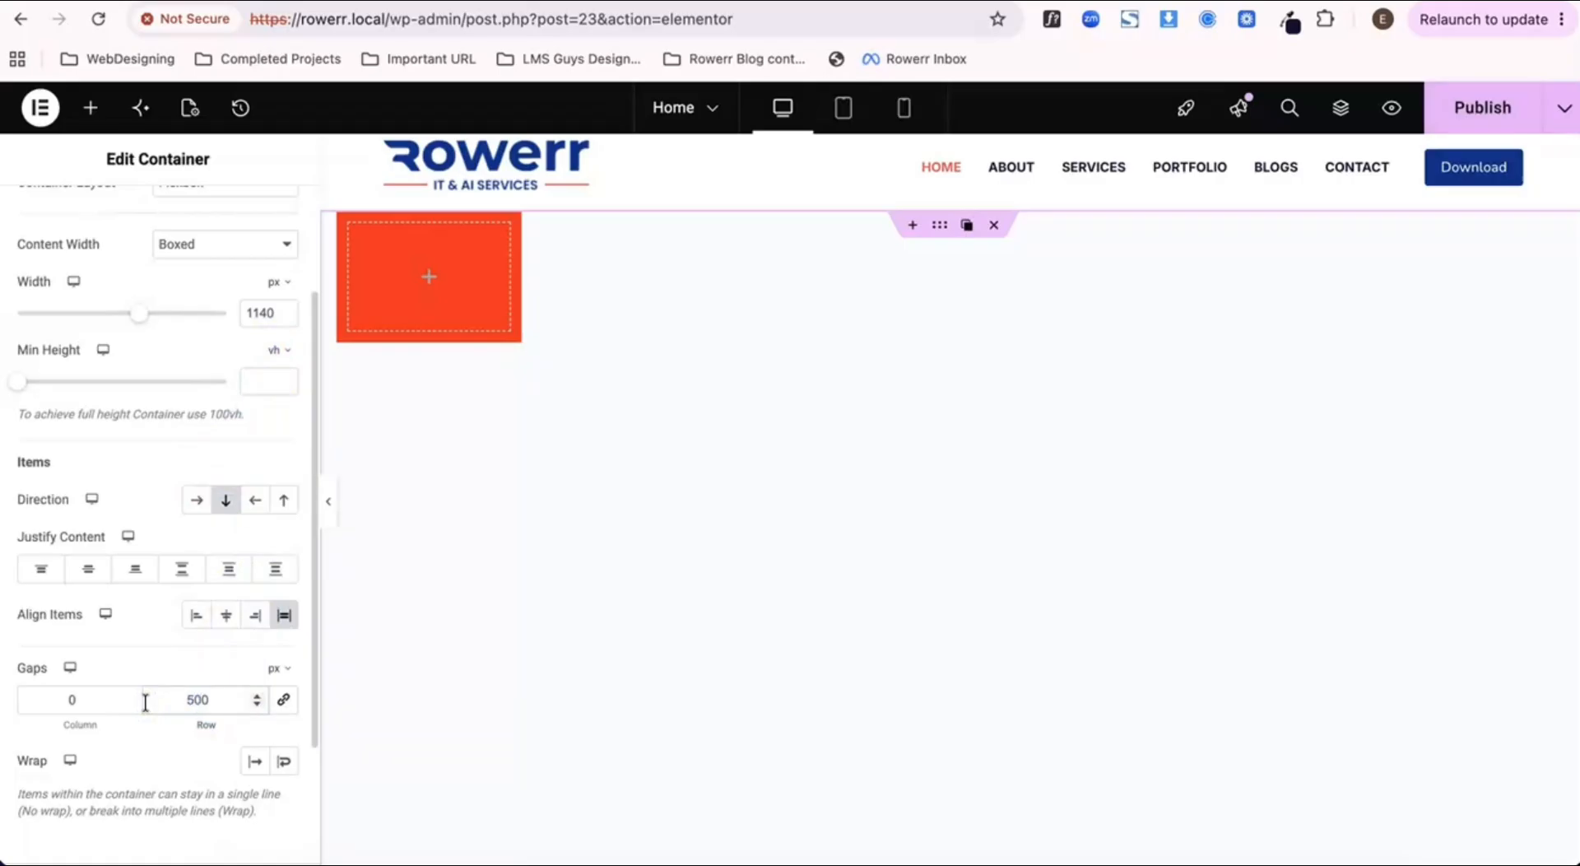
pyautogui.press('BackSpace')
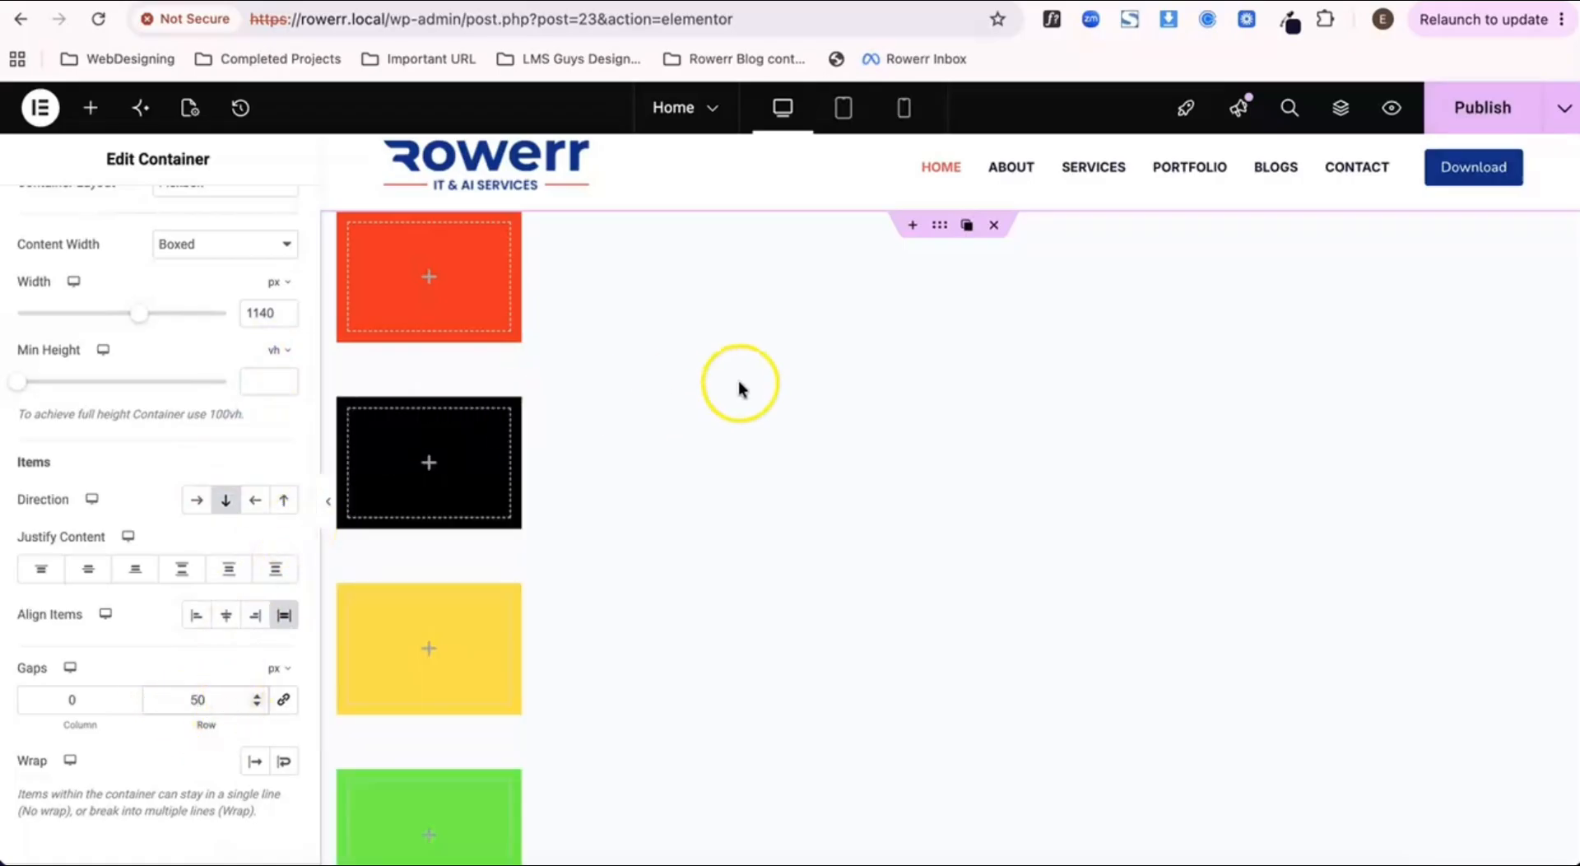
pyautogui.click(1484, 102)
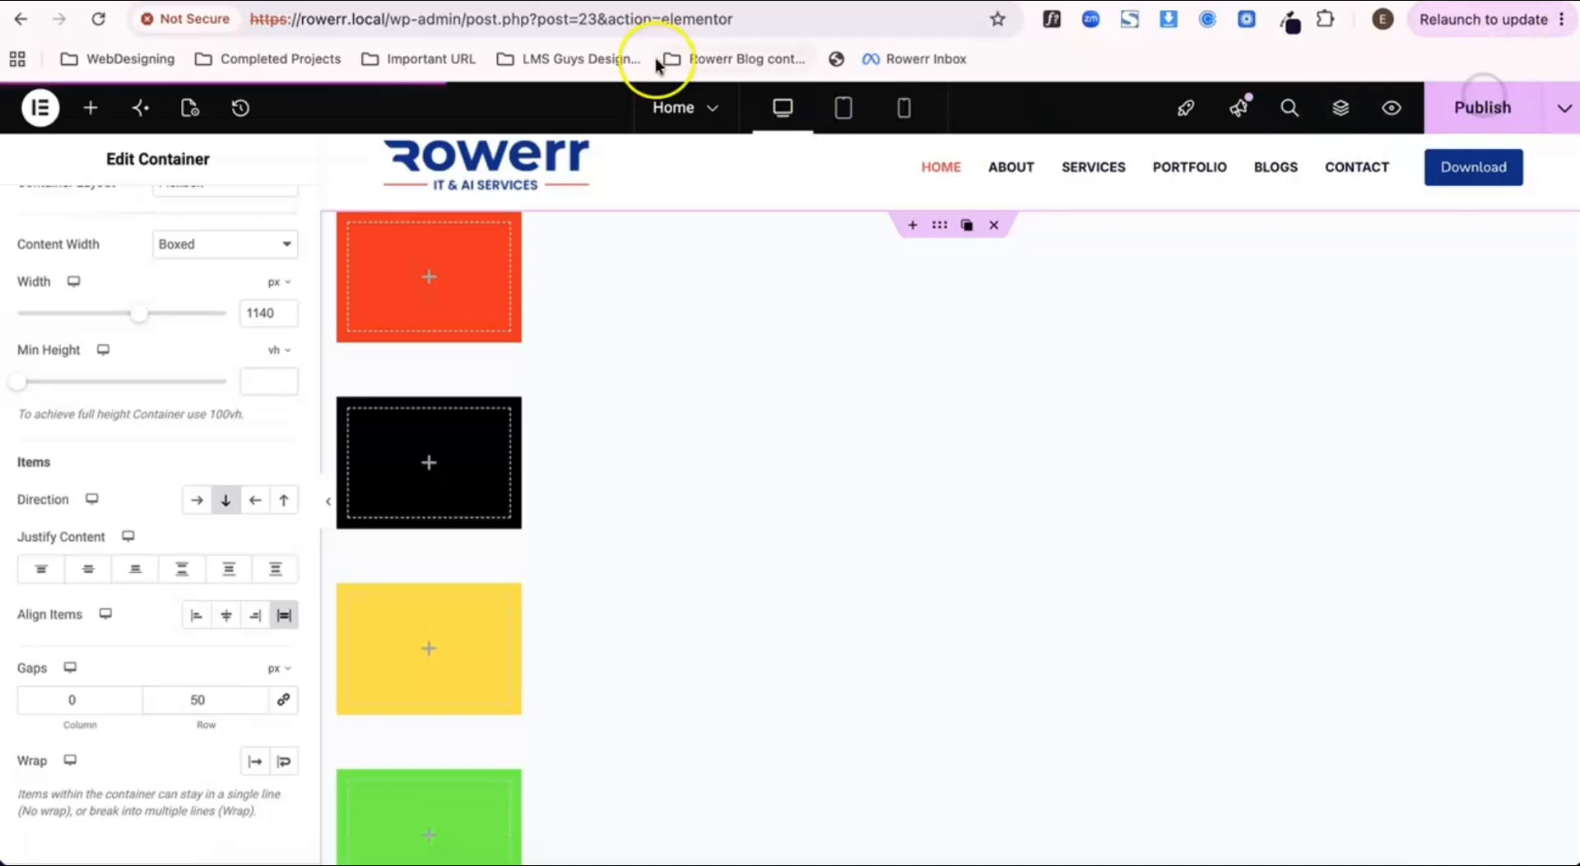
pyautogui.click(609, 1)
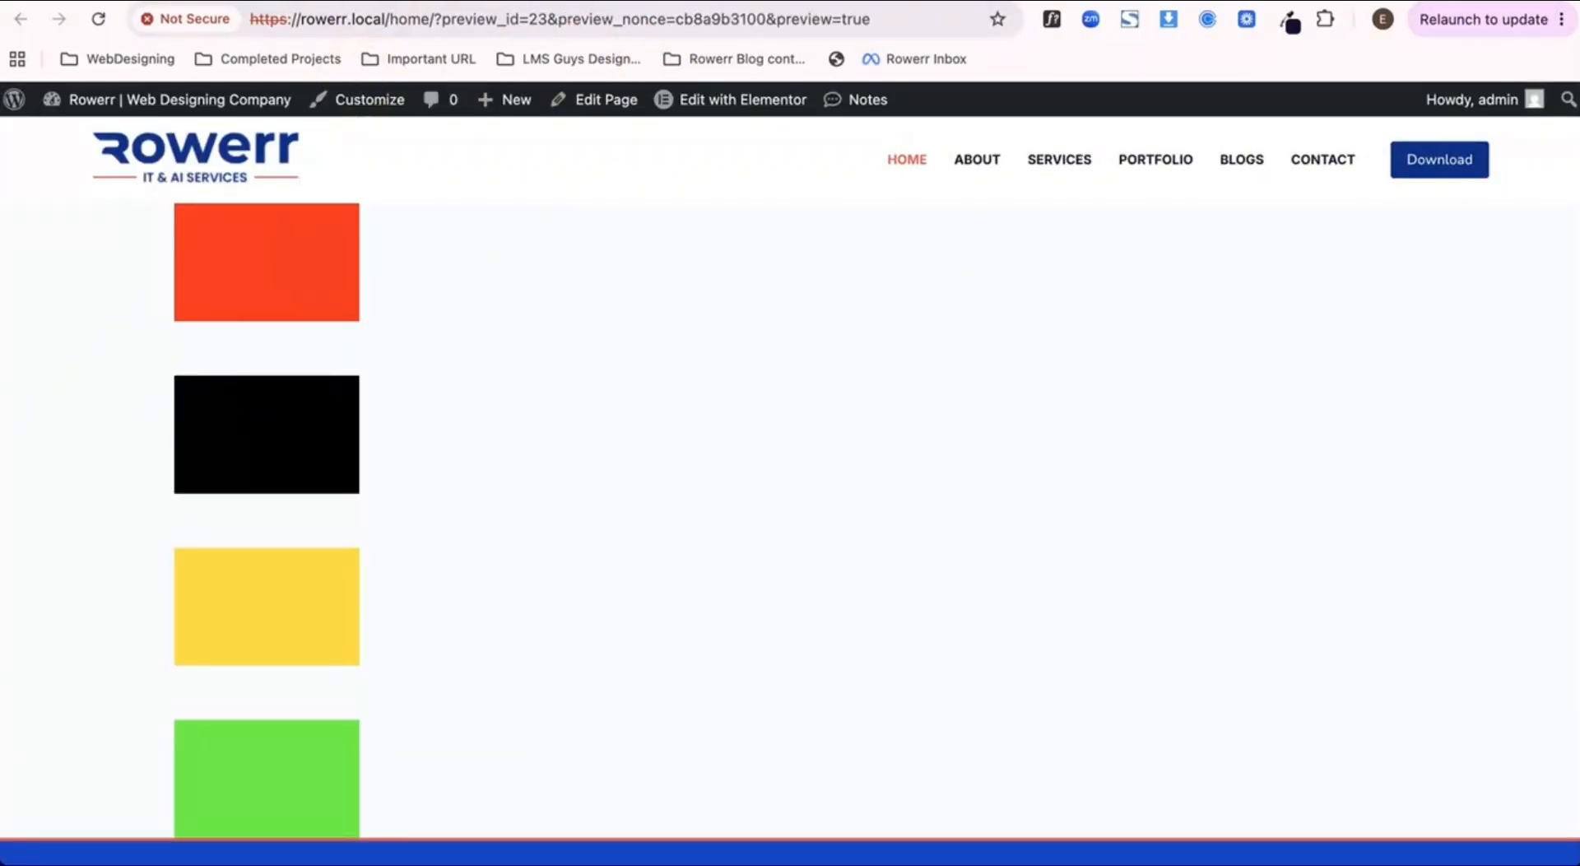
pyautogui.click(436, 1)
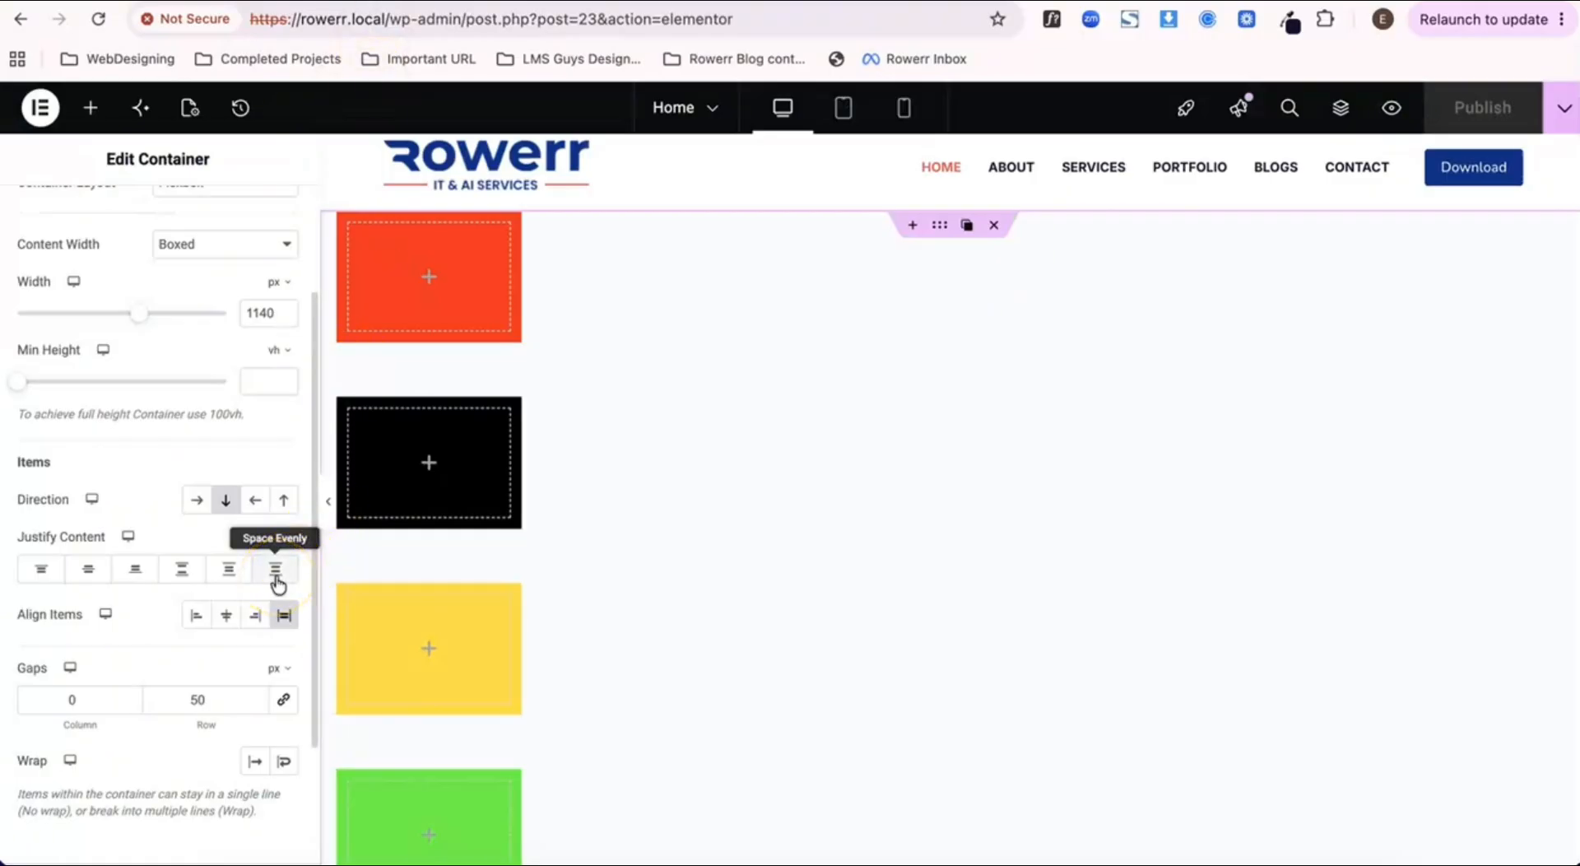
# Step: Set the parent container's row gap to 300 px and publish the page
pyautogui.click(200, 698)
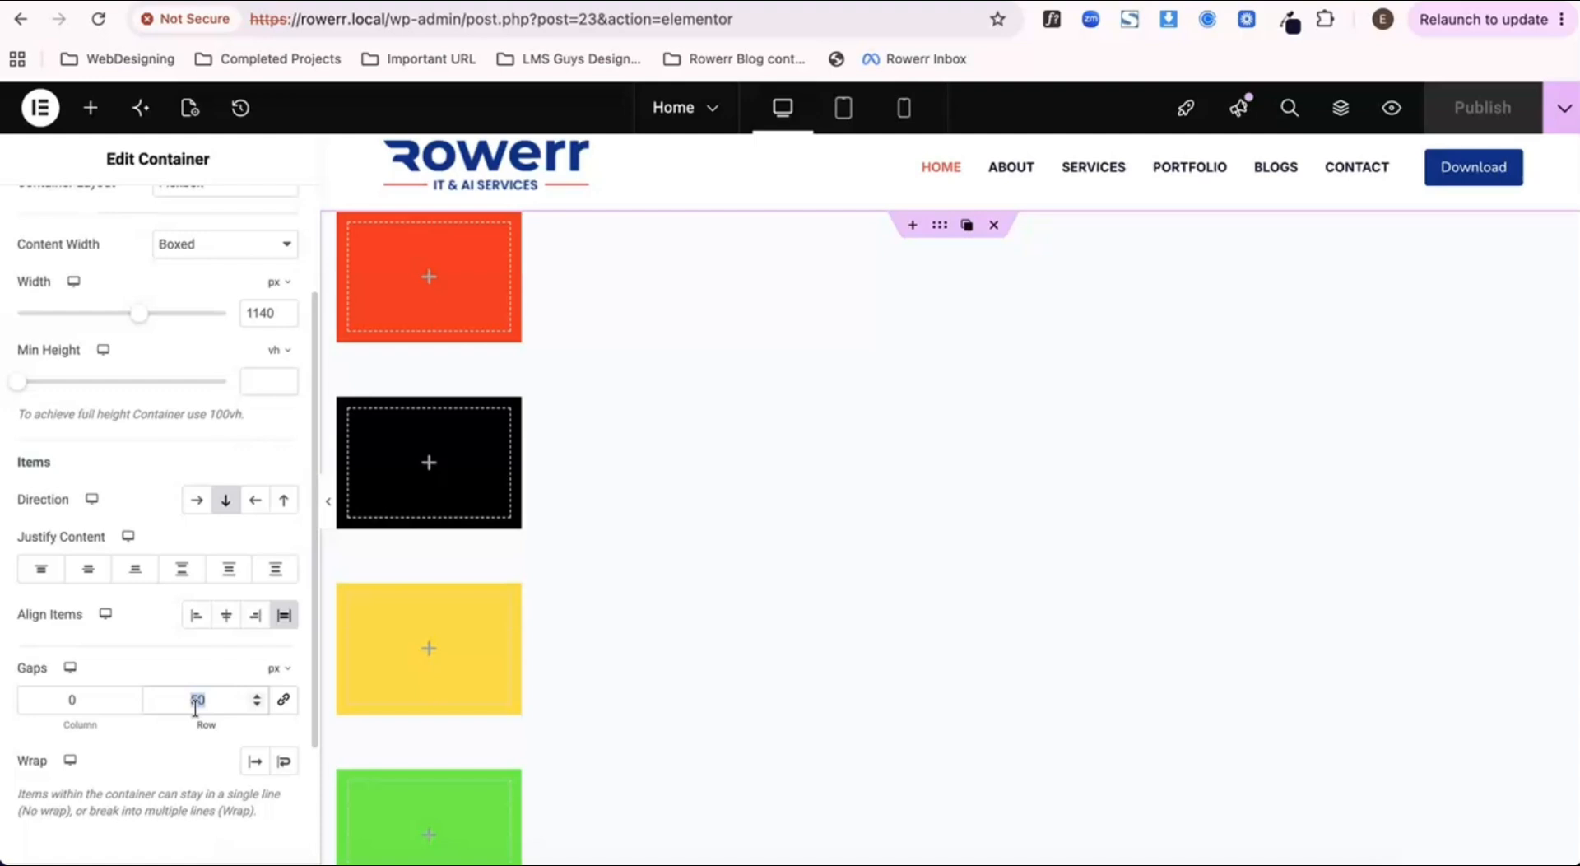
pyautogui.write('300')
pyautogui.click(963, 338)
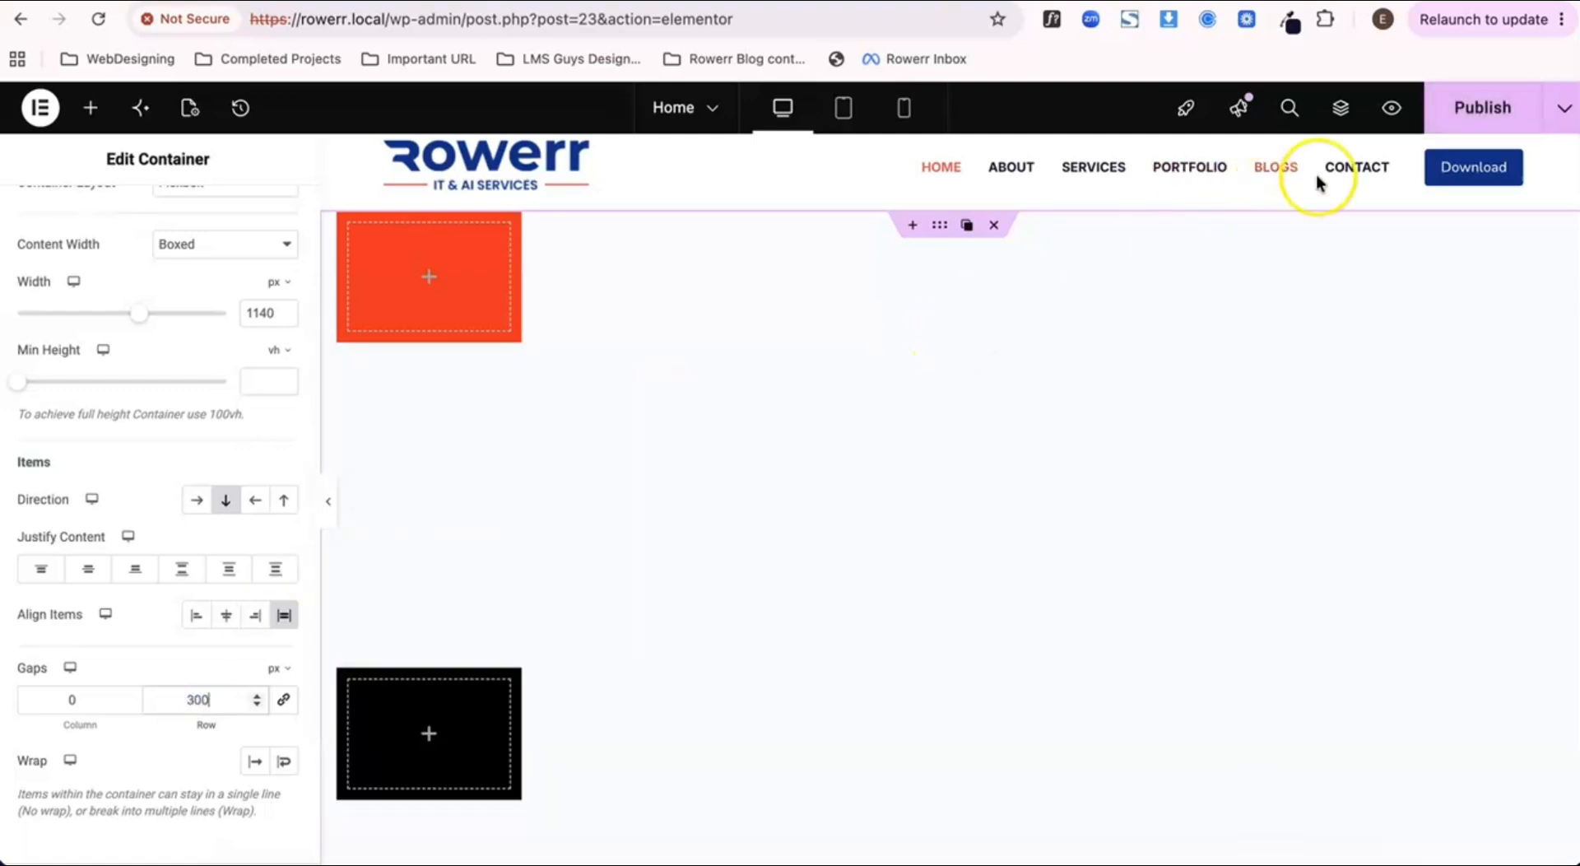
pyautogui.click(1442, 122)
# Step: Examine the vertical spacing between the colored containers on the preview page down to the footer
pyautogui.click(498, 1)
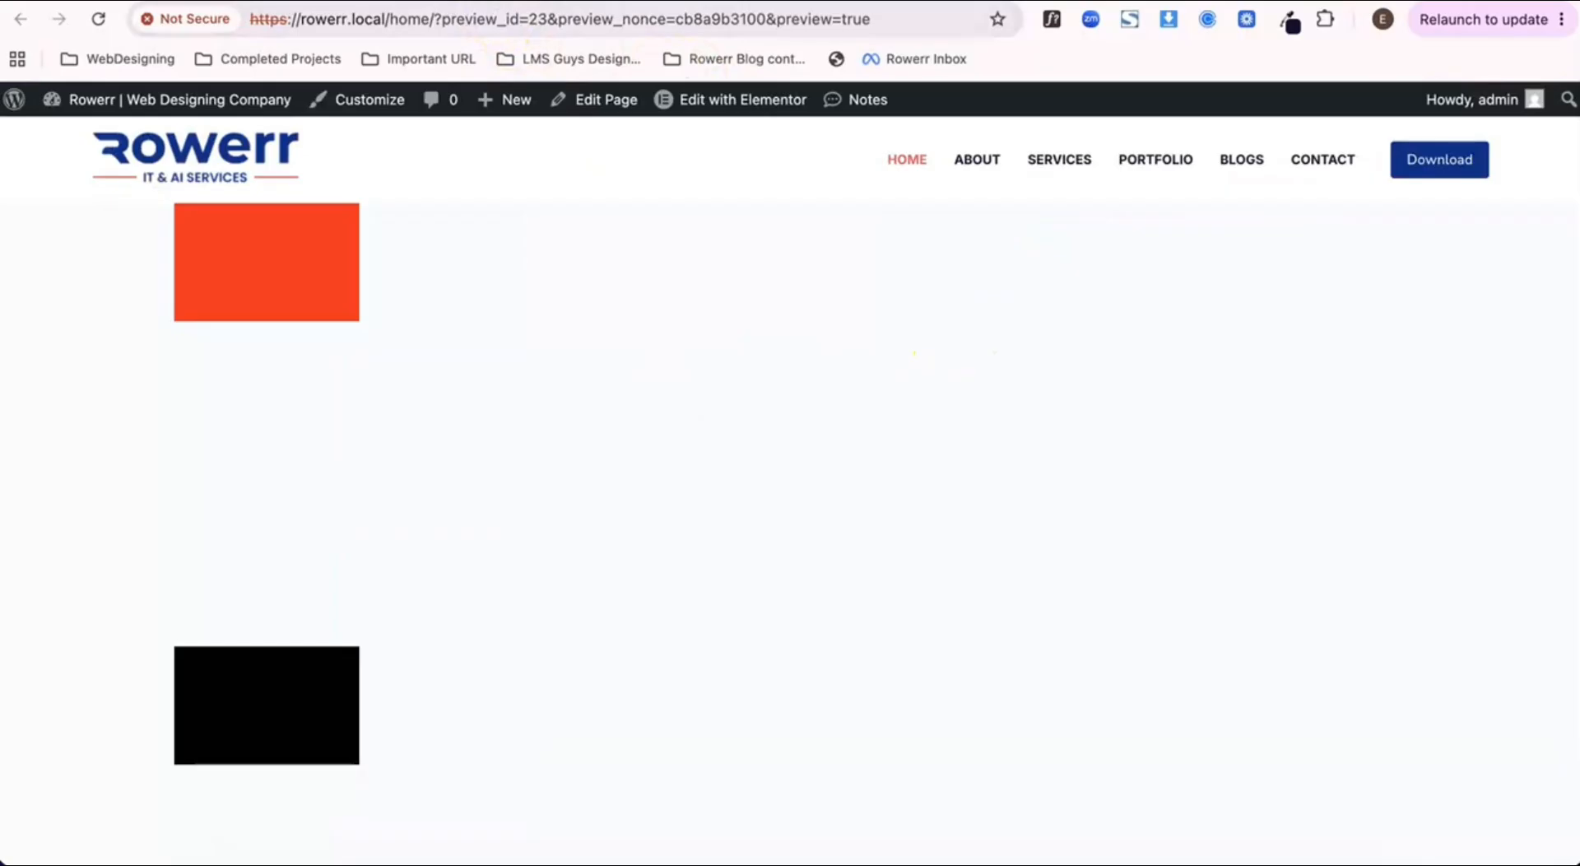
pyautogui.scroll(-12, 458, 395)
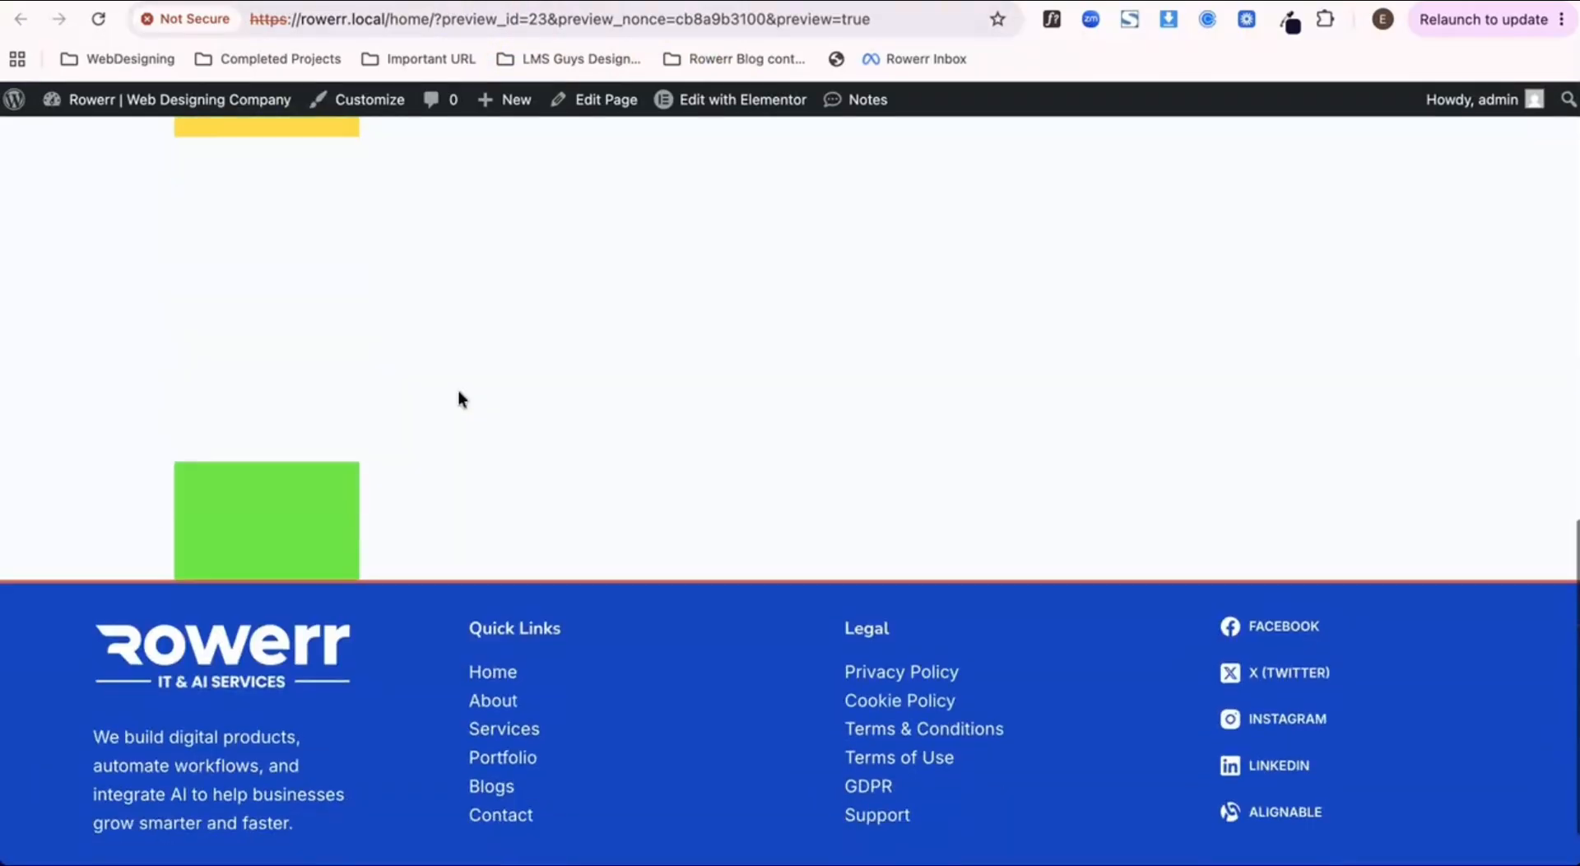
pyautogui.scroll(14, 458, 399)
pyautogui.scroll(-8, 459, 398)
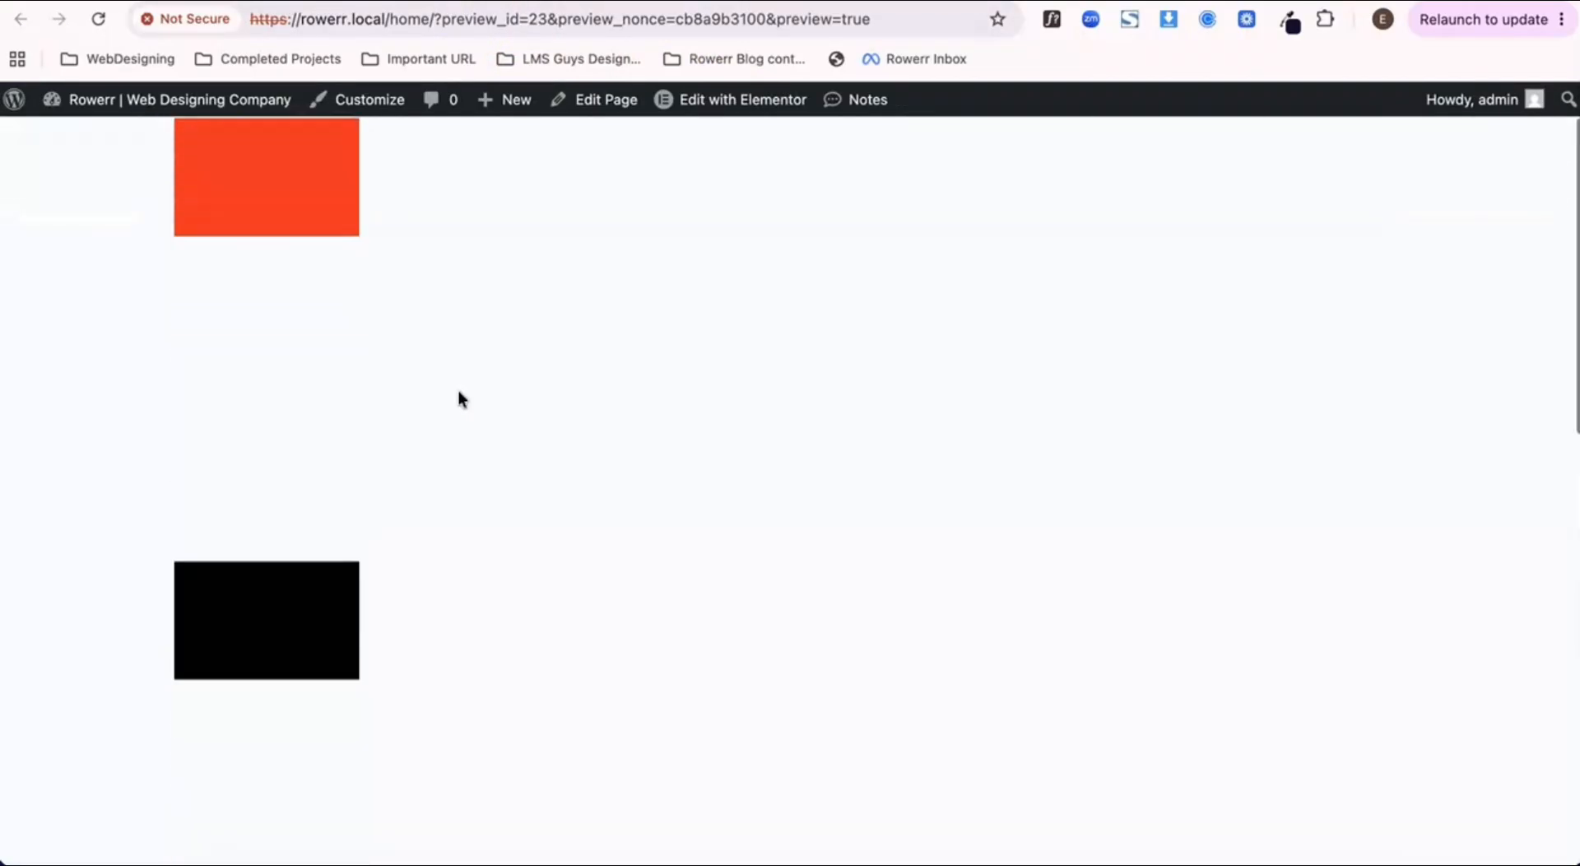
pyautogui.scroll(-5, 458, 389)
pyautogui.scroll(12, 458, 389)
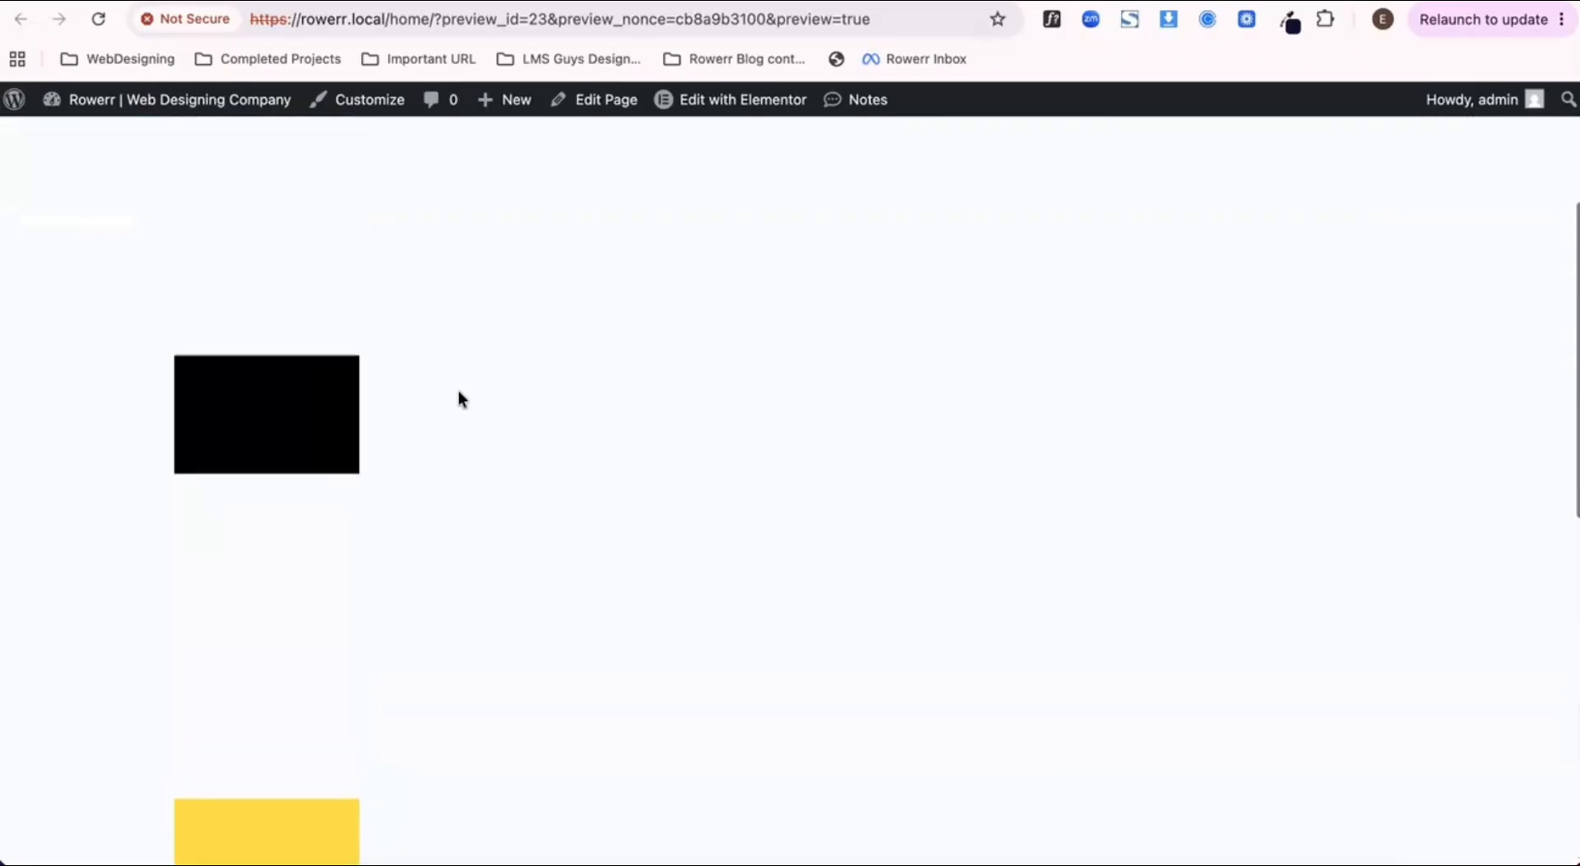
pyautogui.click(359, 2)
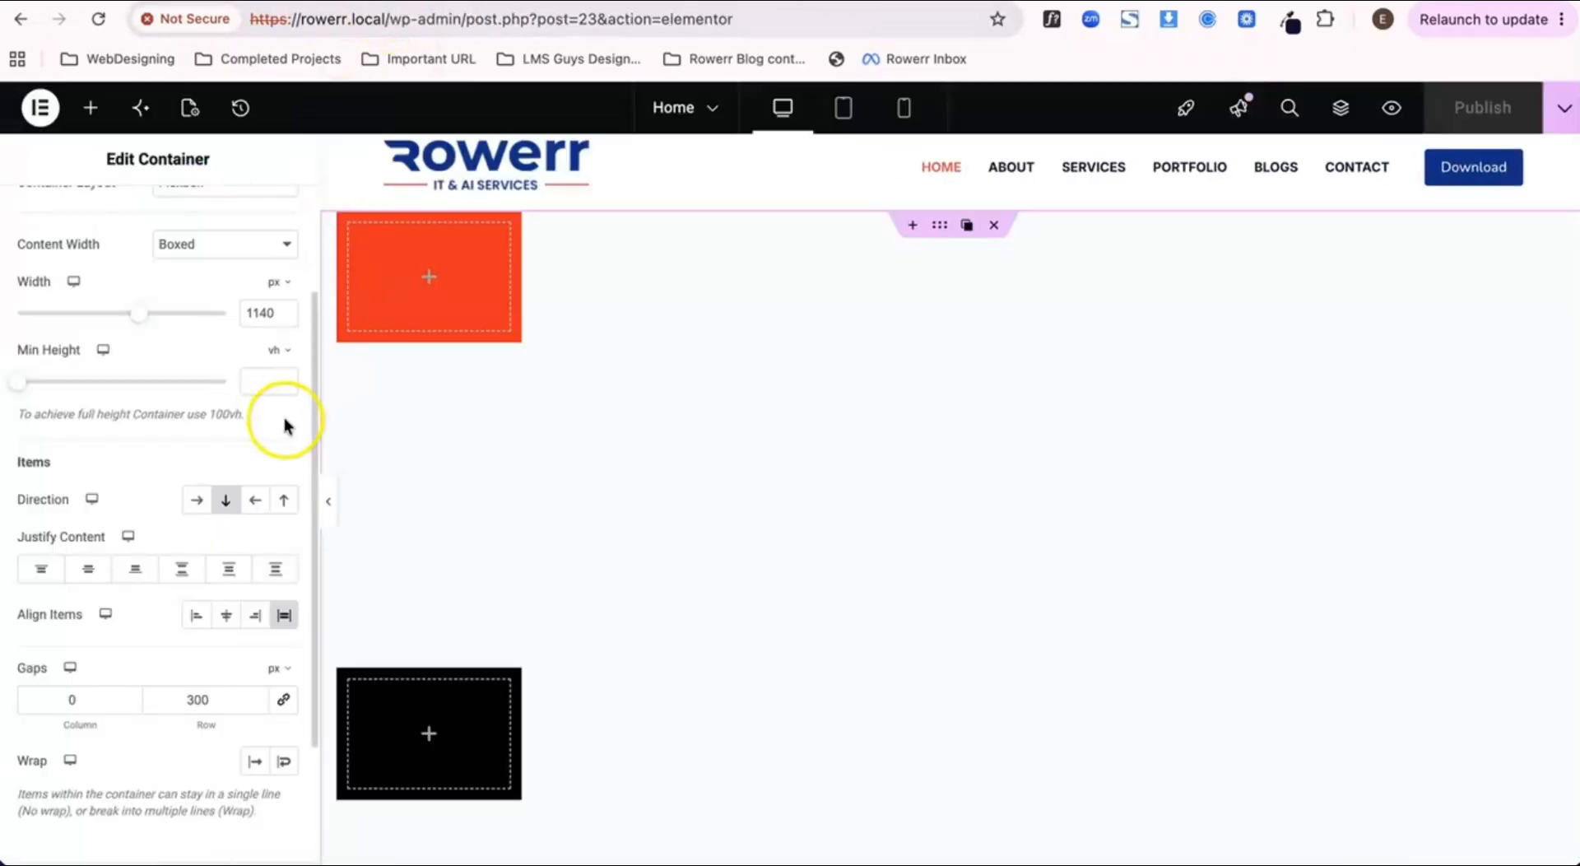
# Step: Set the parent container's row gap to 0 px
pyautogui.click(226, 703)
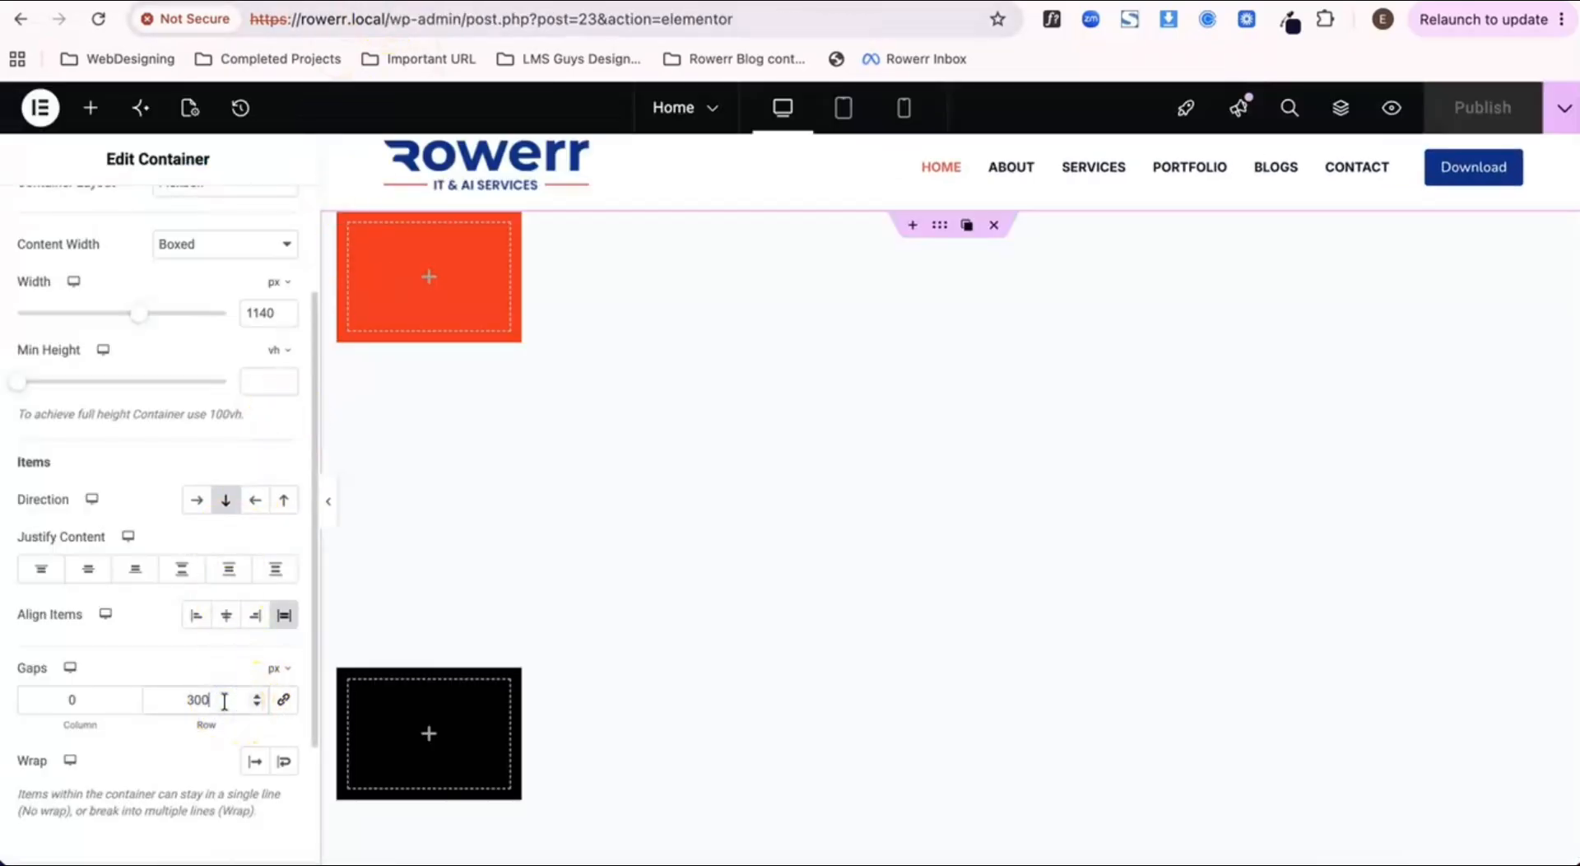
pyautogui.press('BackSpace')
pyautogui.press('BackSpace')
pyautogui.press('BackSpace')
pyautogui.write('0')
pyautogui.click(221, 706)
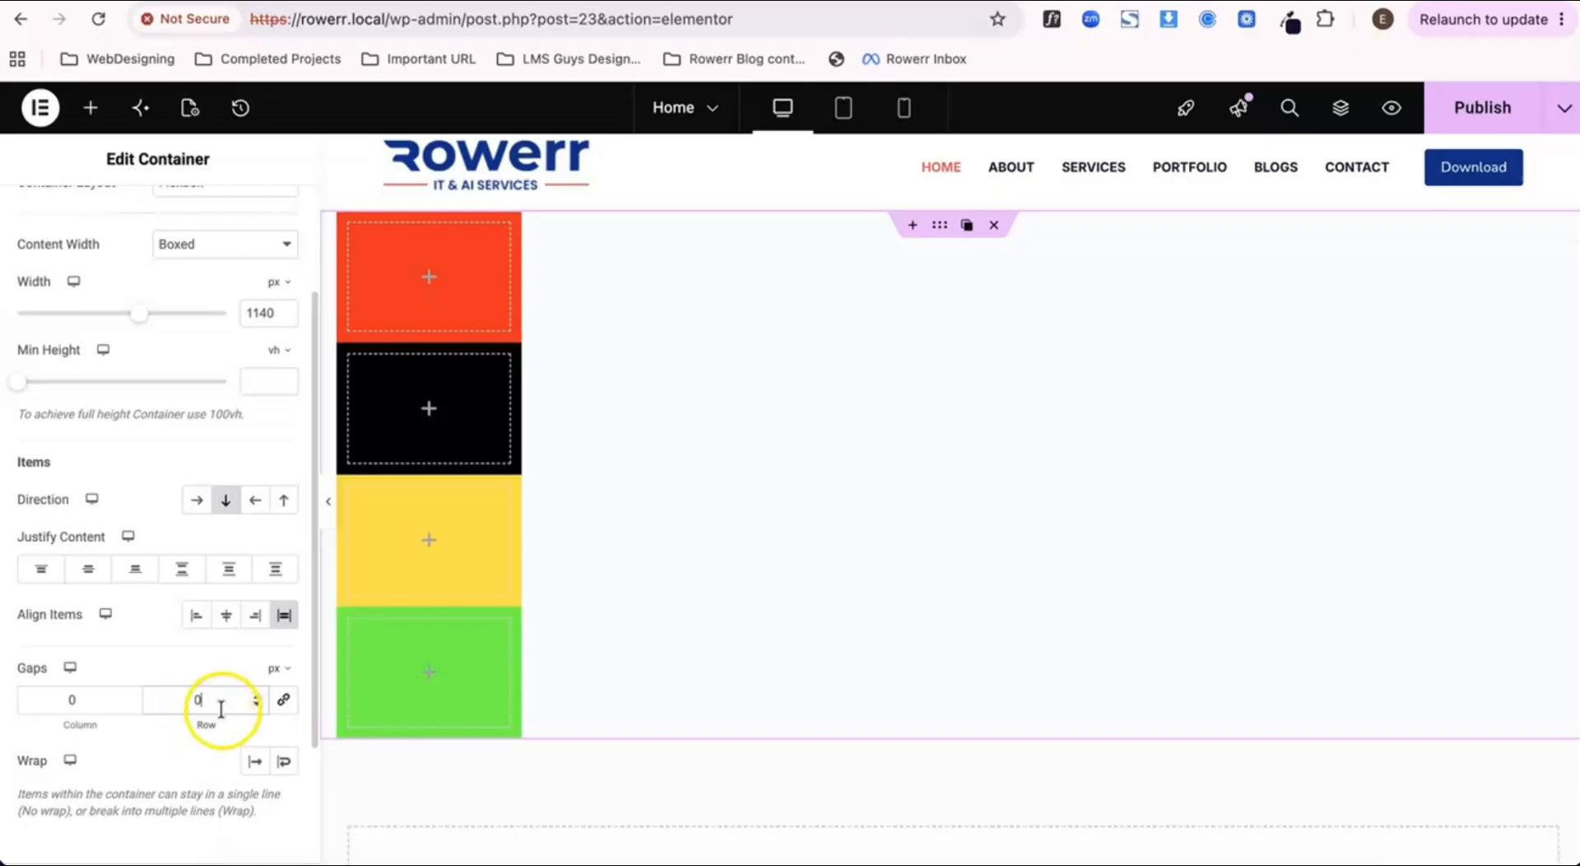
# Step: Switch the parent container to the horizontal row direction, clear its content justification and item alignment, and publish the page
pyautogui.click(182, 568)
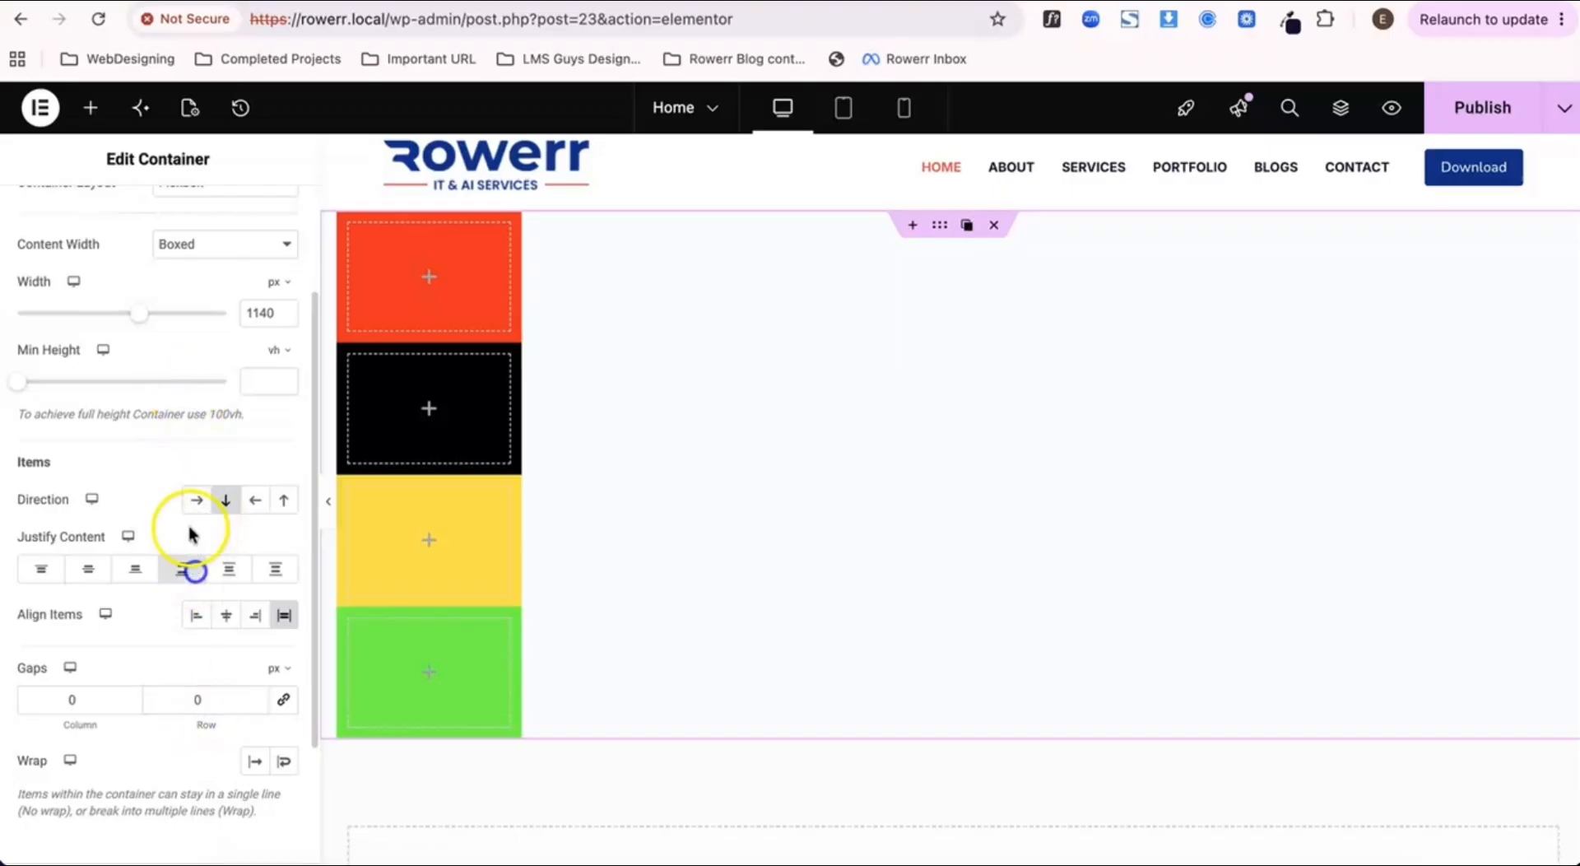
pyautogui.click(193, 500)
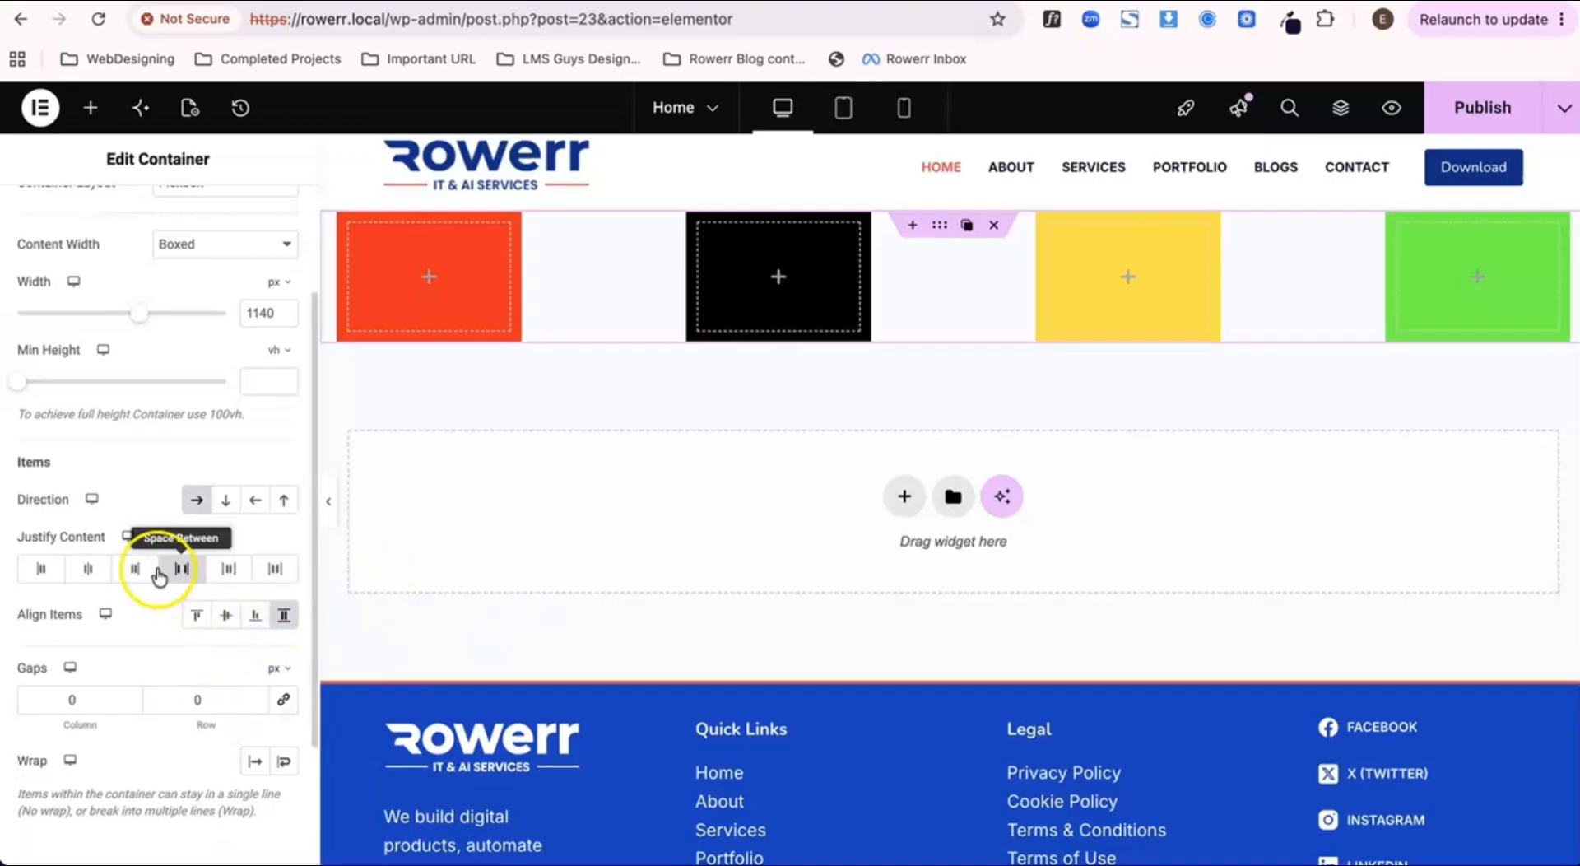
pyautogui.click(183, 574)
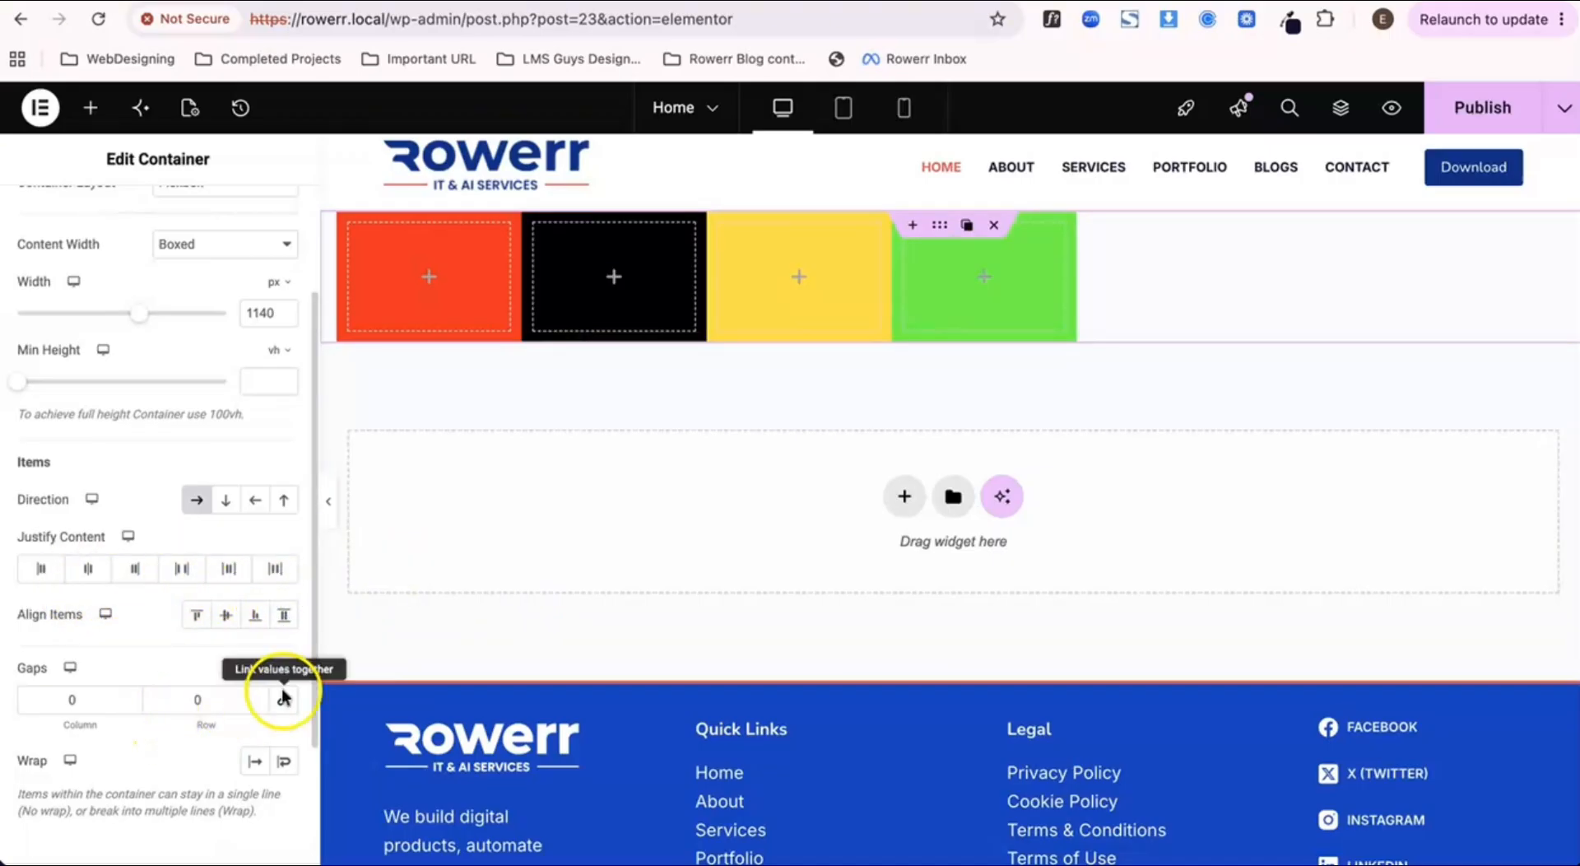
pyautogui.click(1470, 107)
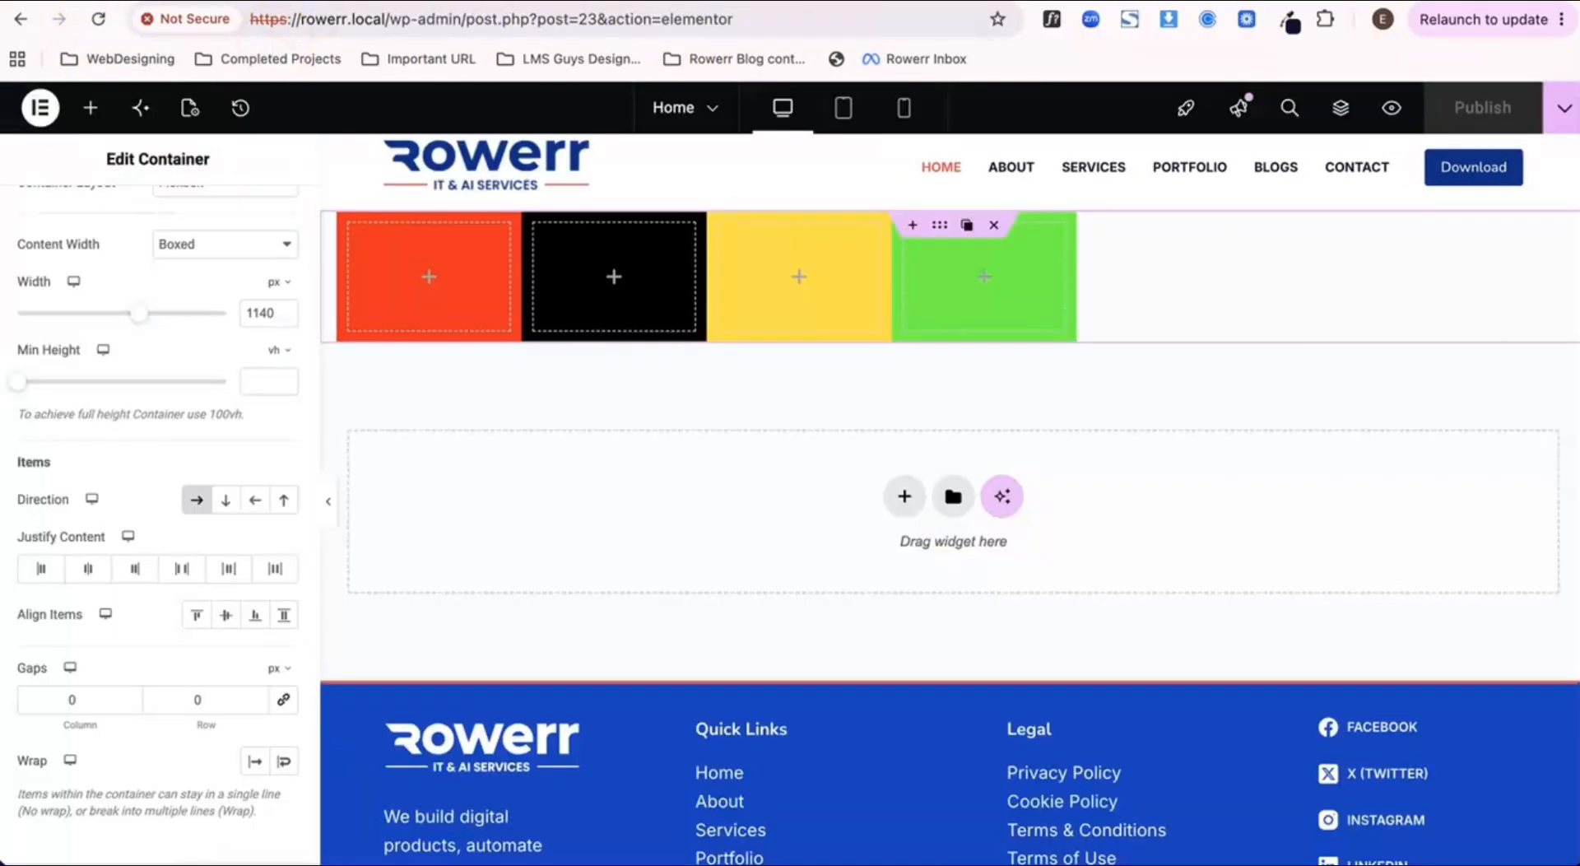
# Step: Set the parent container's column gap to 10 px and publish the page
pyautogui.click(58, 702)
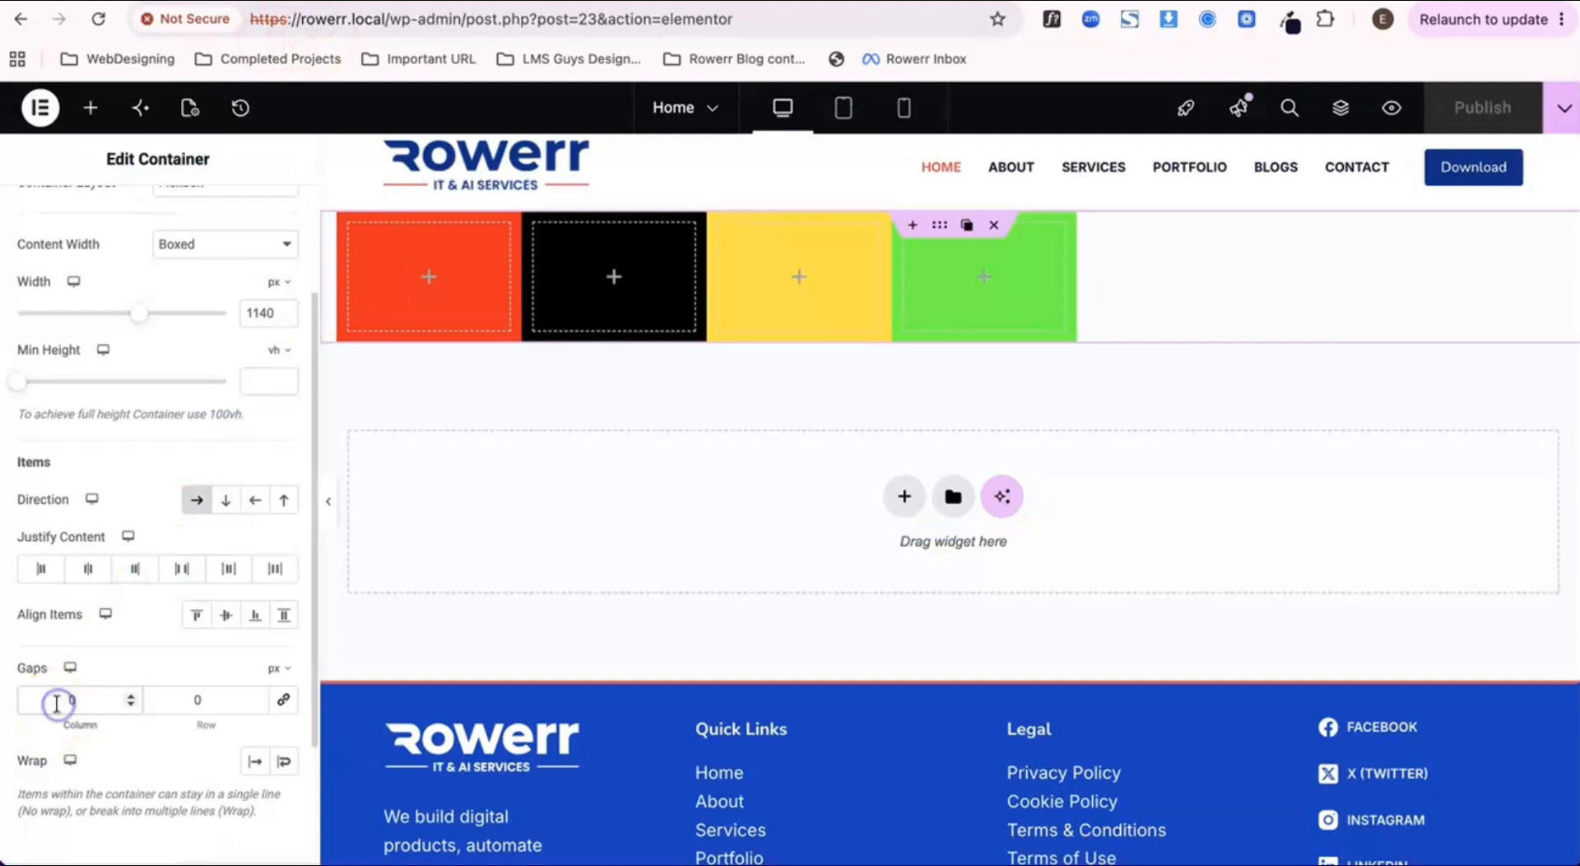
pyautogui.write('10')
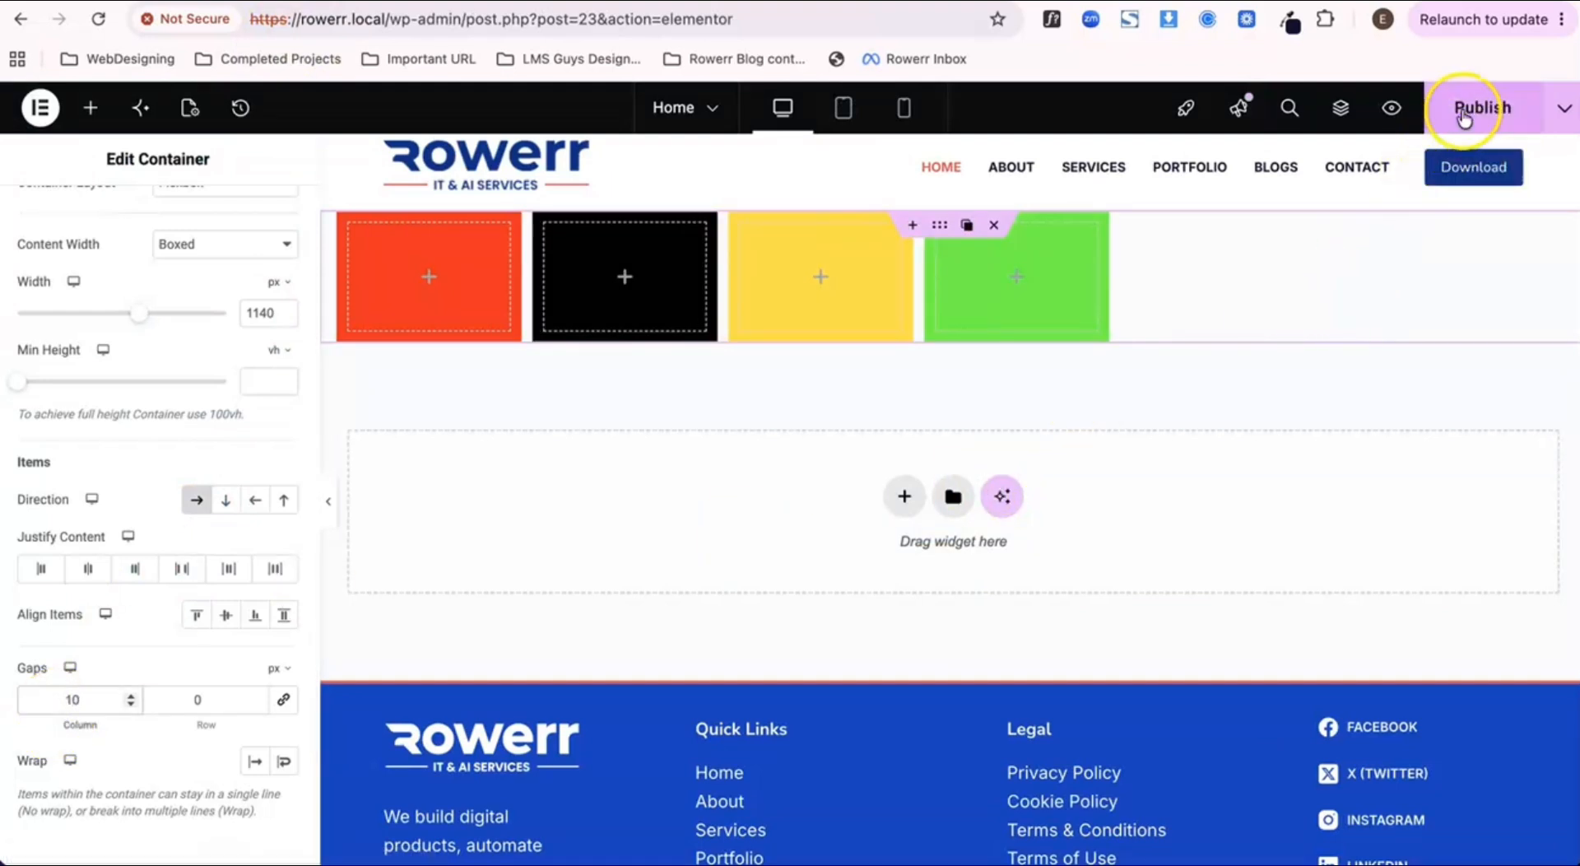
pyautogui.click(1464, 115)
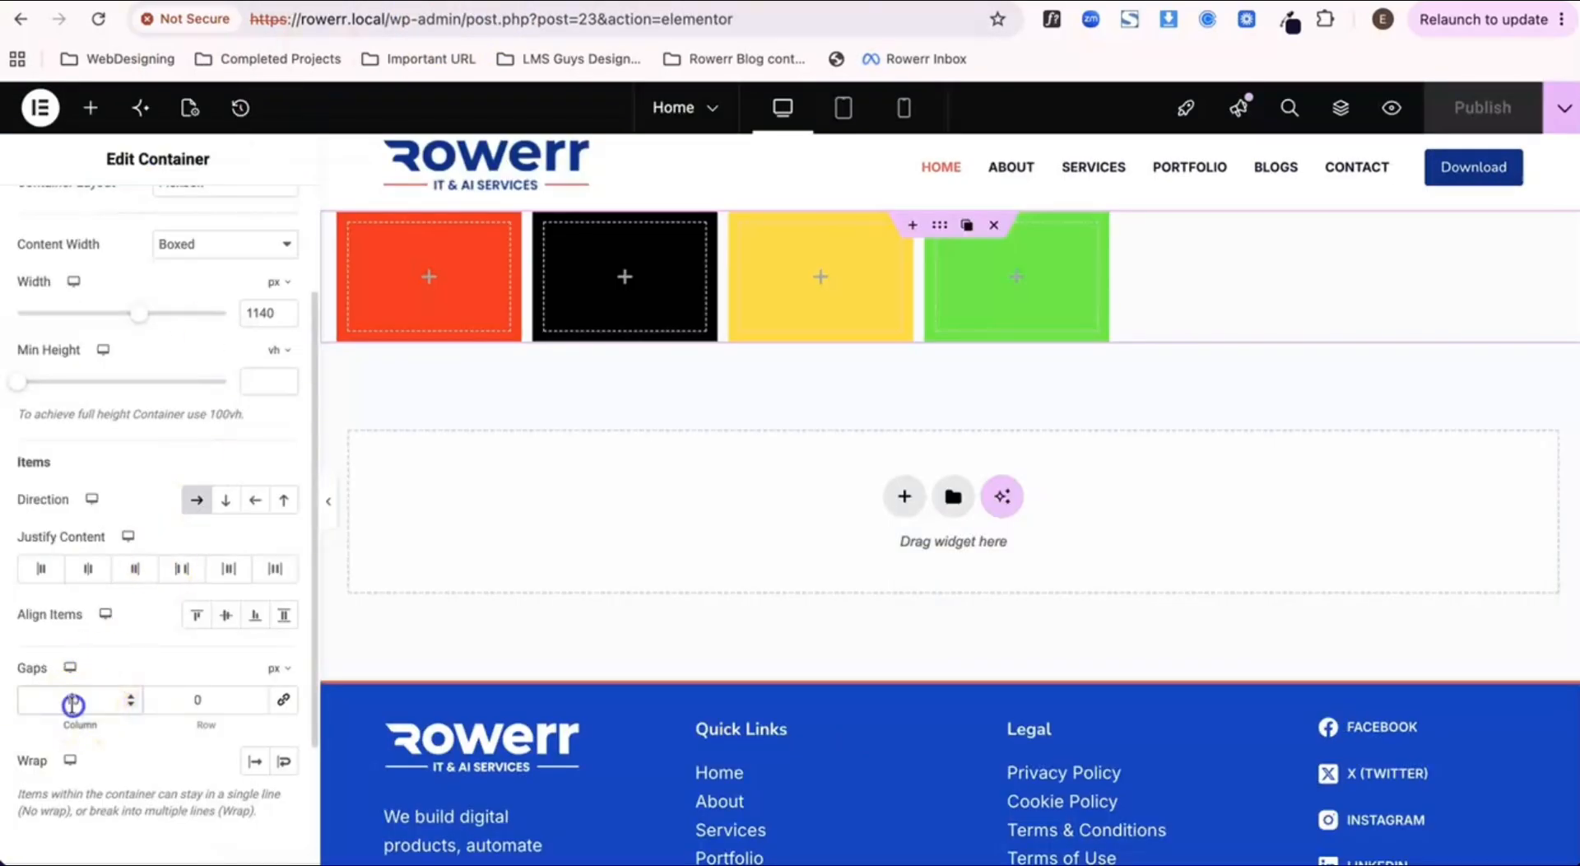
# Step: Set the parent container's column gap to 50 px
pyautogui.write('4')
pyautogui.press('BackSpace')
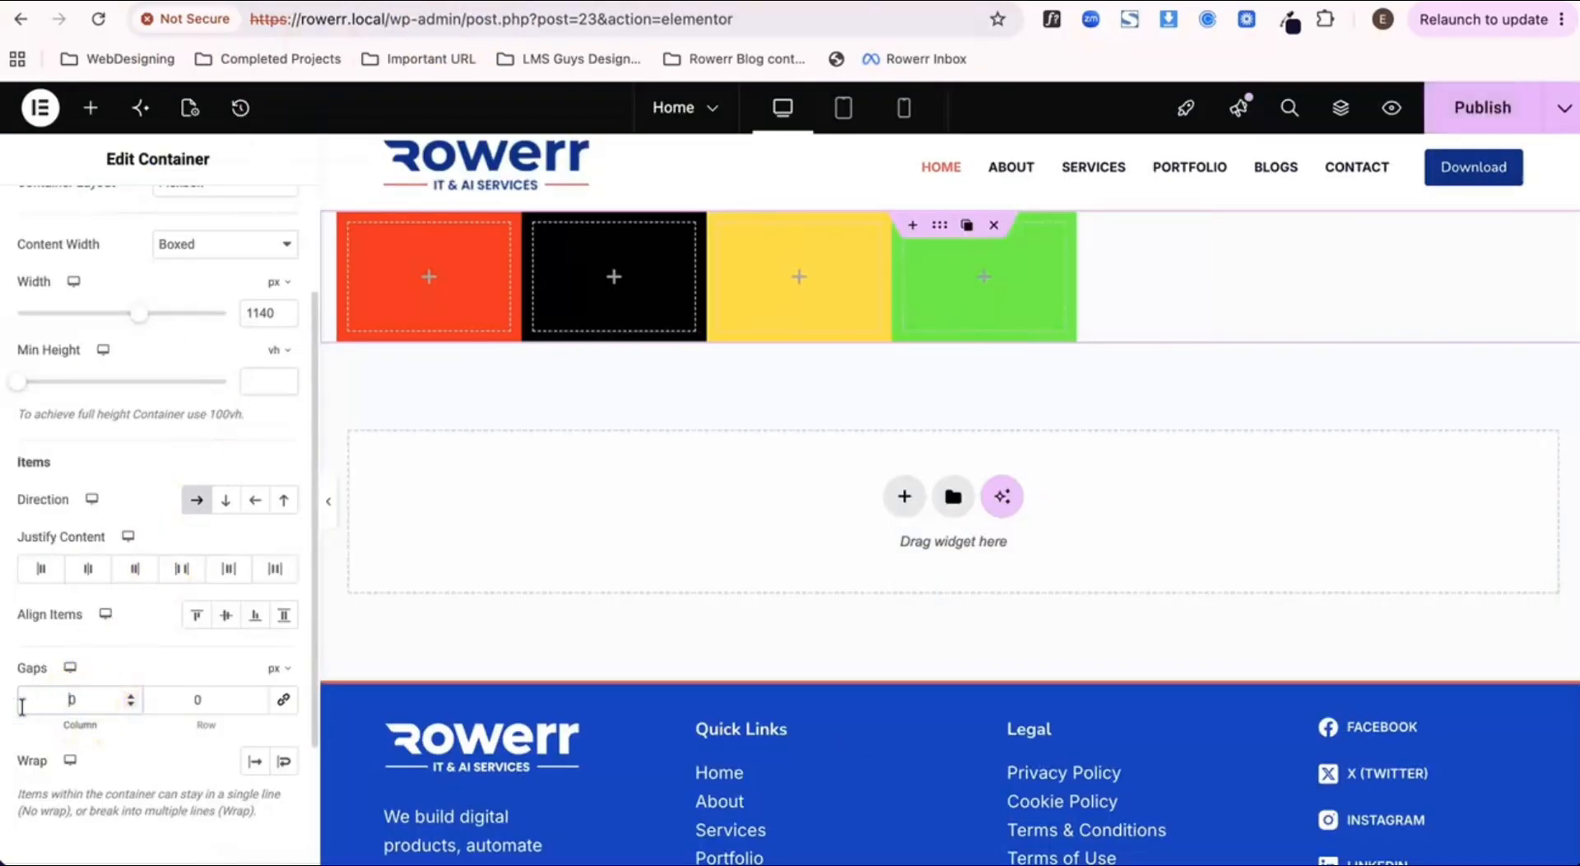
pyautogui.write('5')
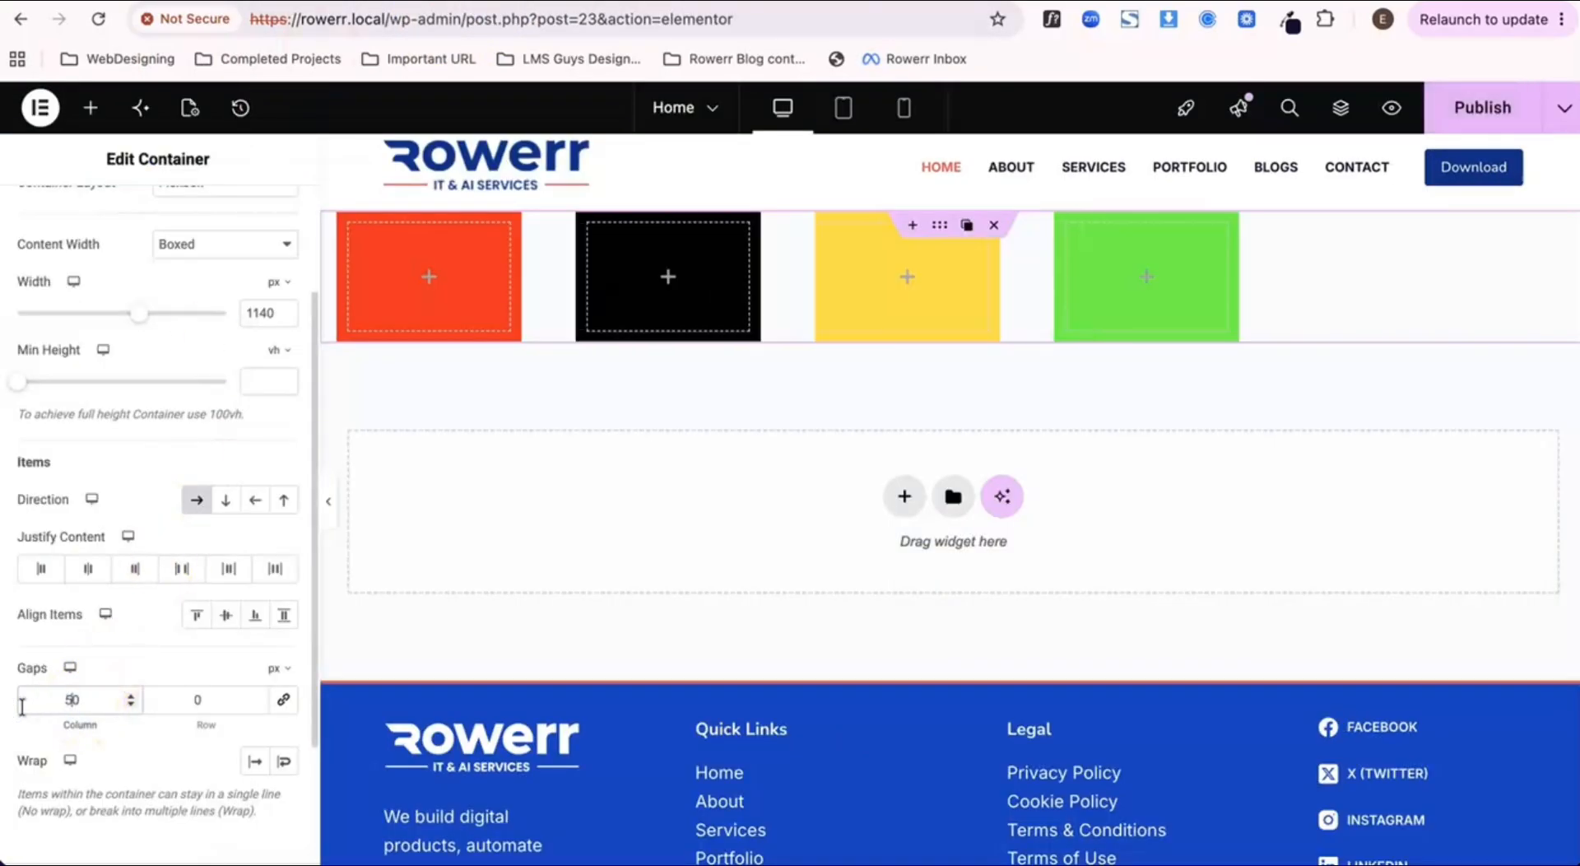
# Step: Publish the page with the current gap, and reset the parent container's column gap to 0 px
pyautogui.click(1470, 112)
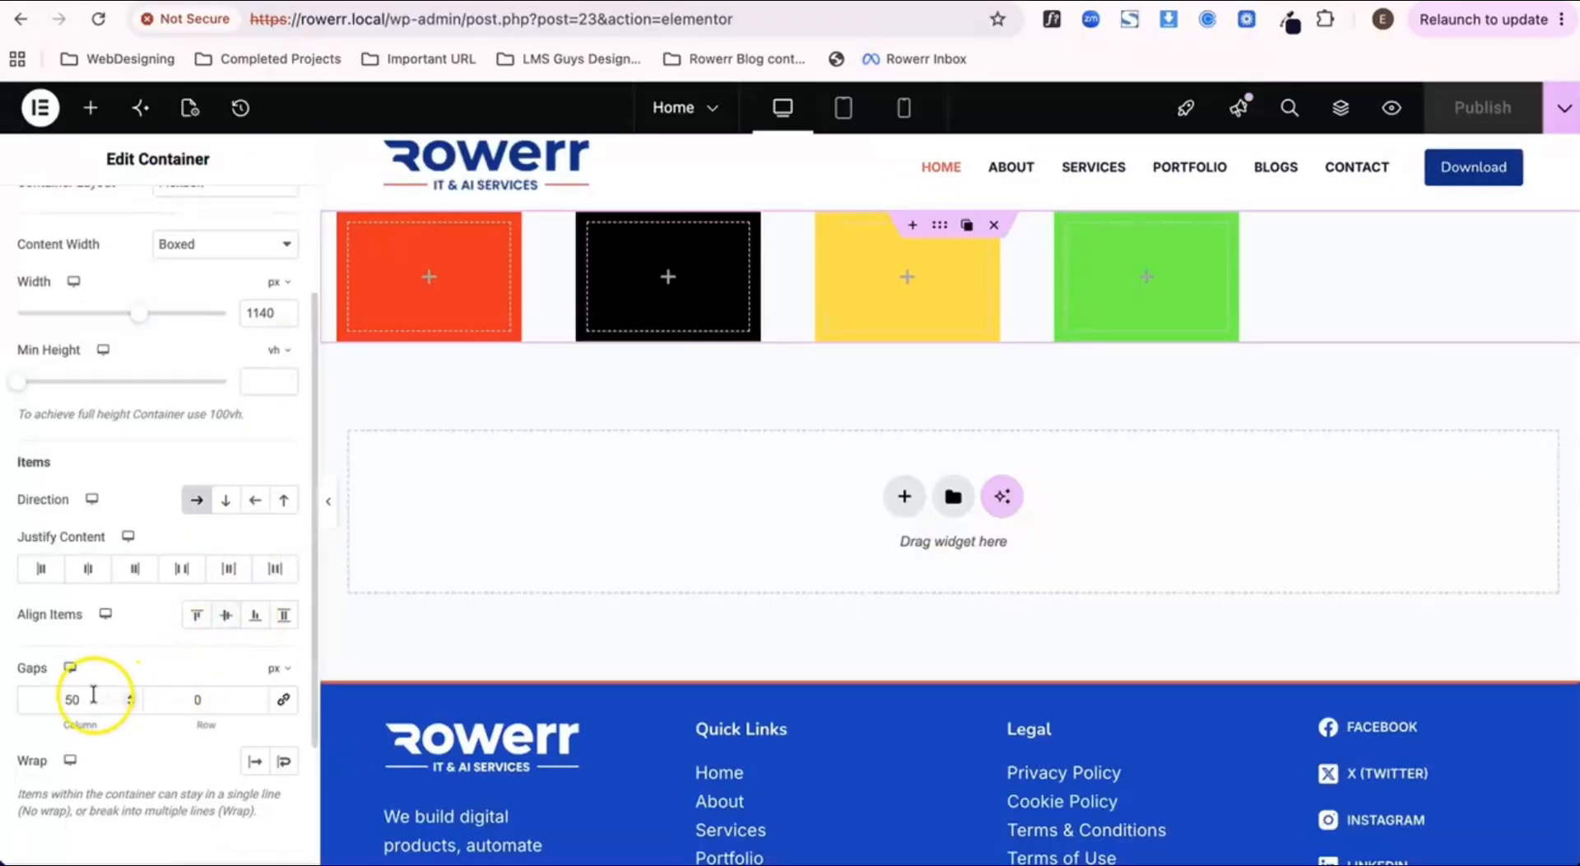
pyautogui.press('BackSpace')
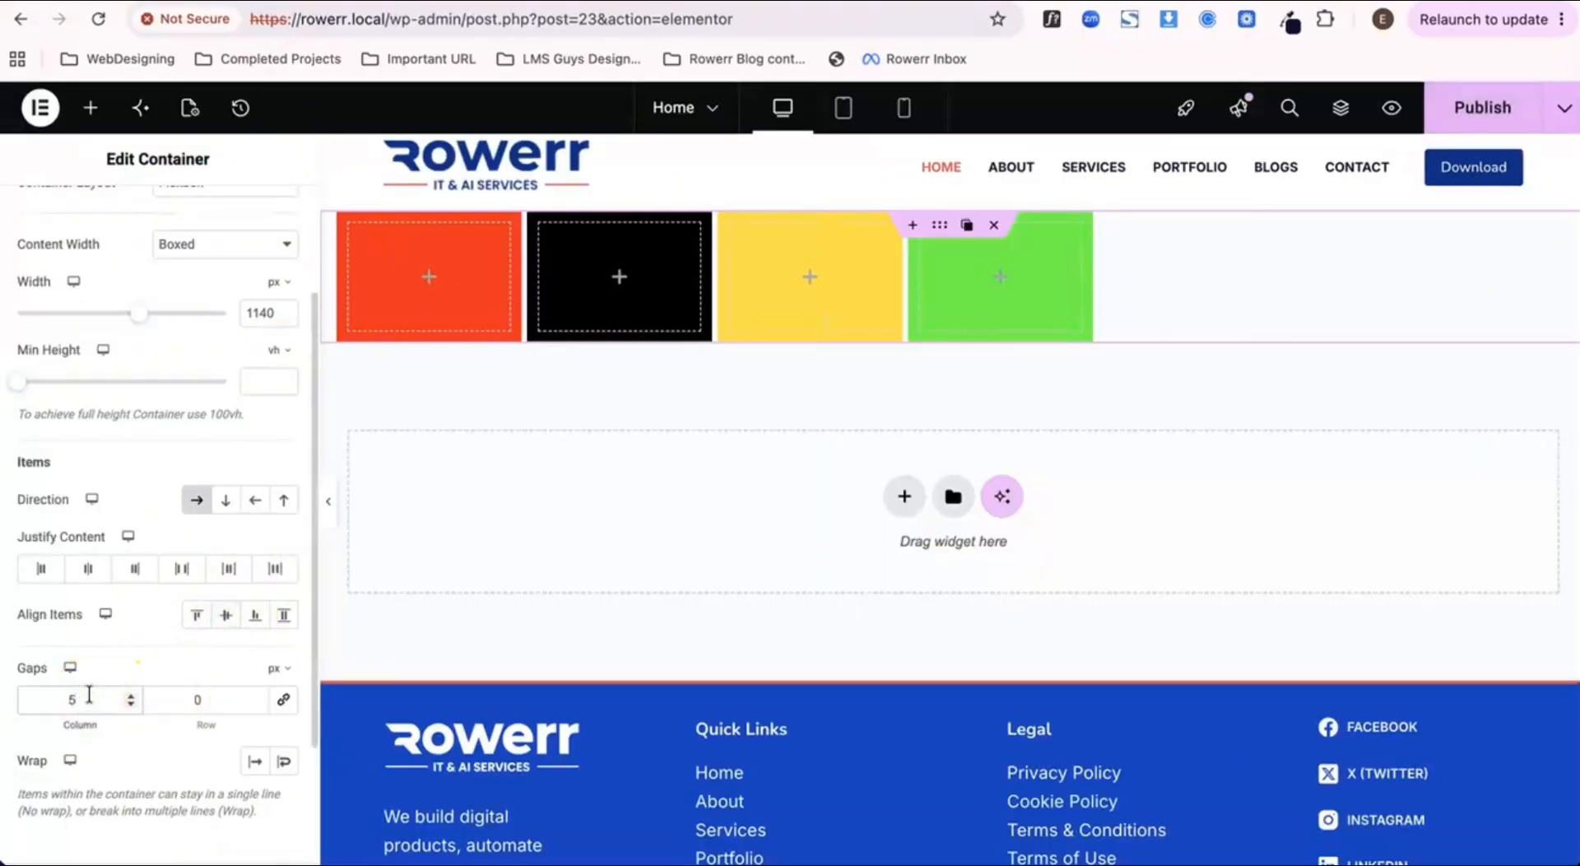
pyautogui.press('BackSpace')
# Step: Switch the parent container to the vertical column direction and set its linked column and row gaps to 20 px
pyautogui.click(227, 501)
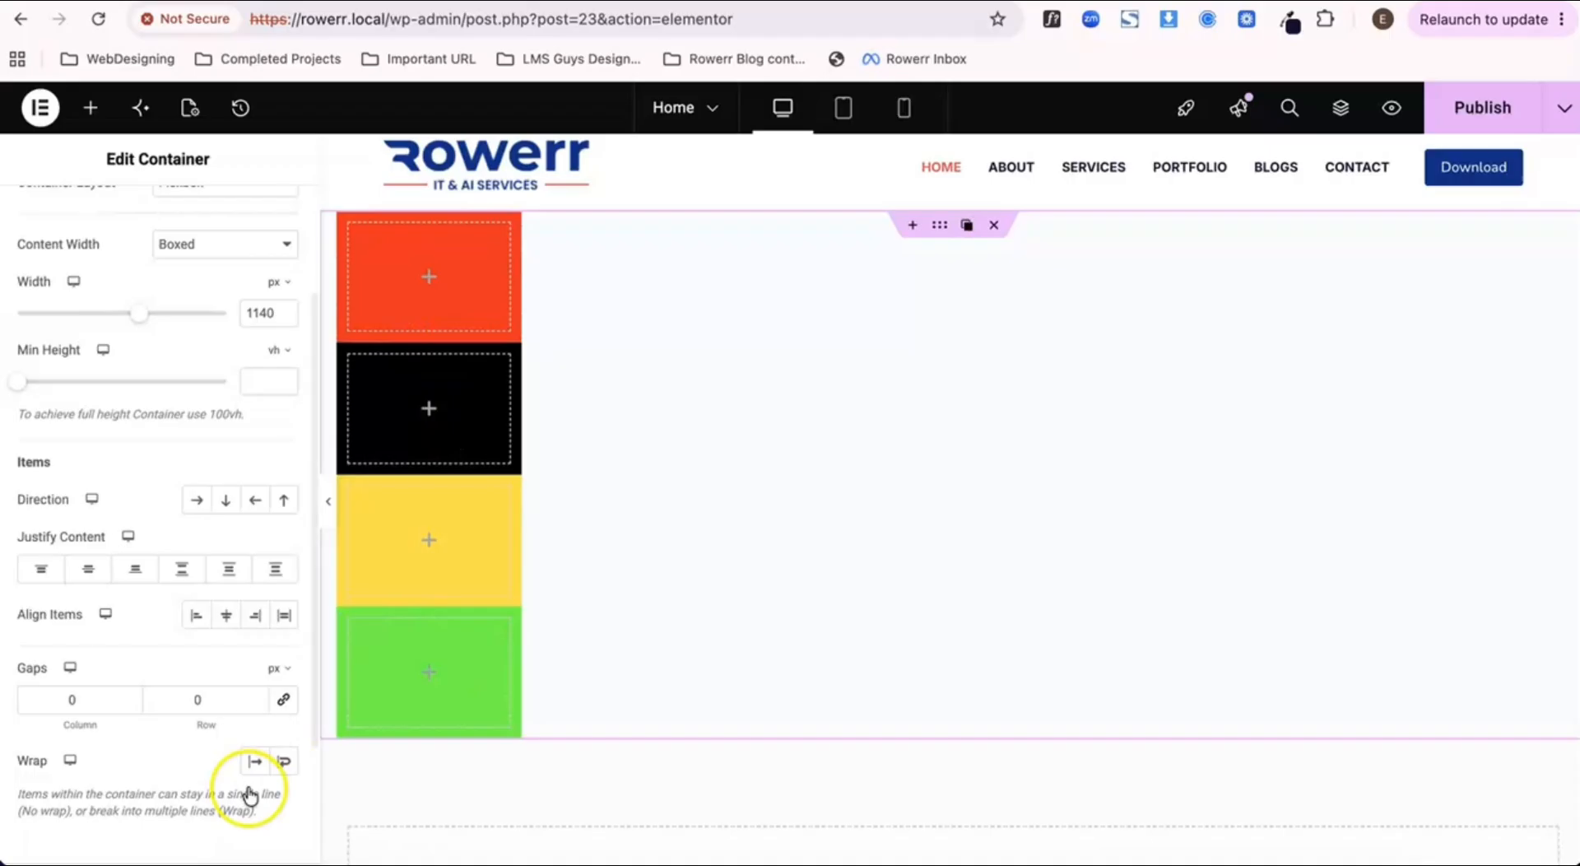
pyautogui.click(283, 701)
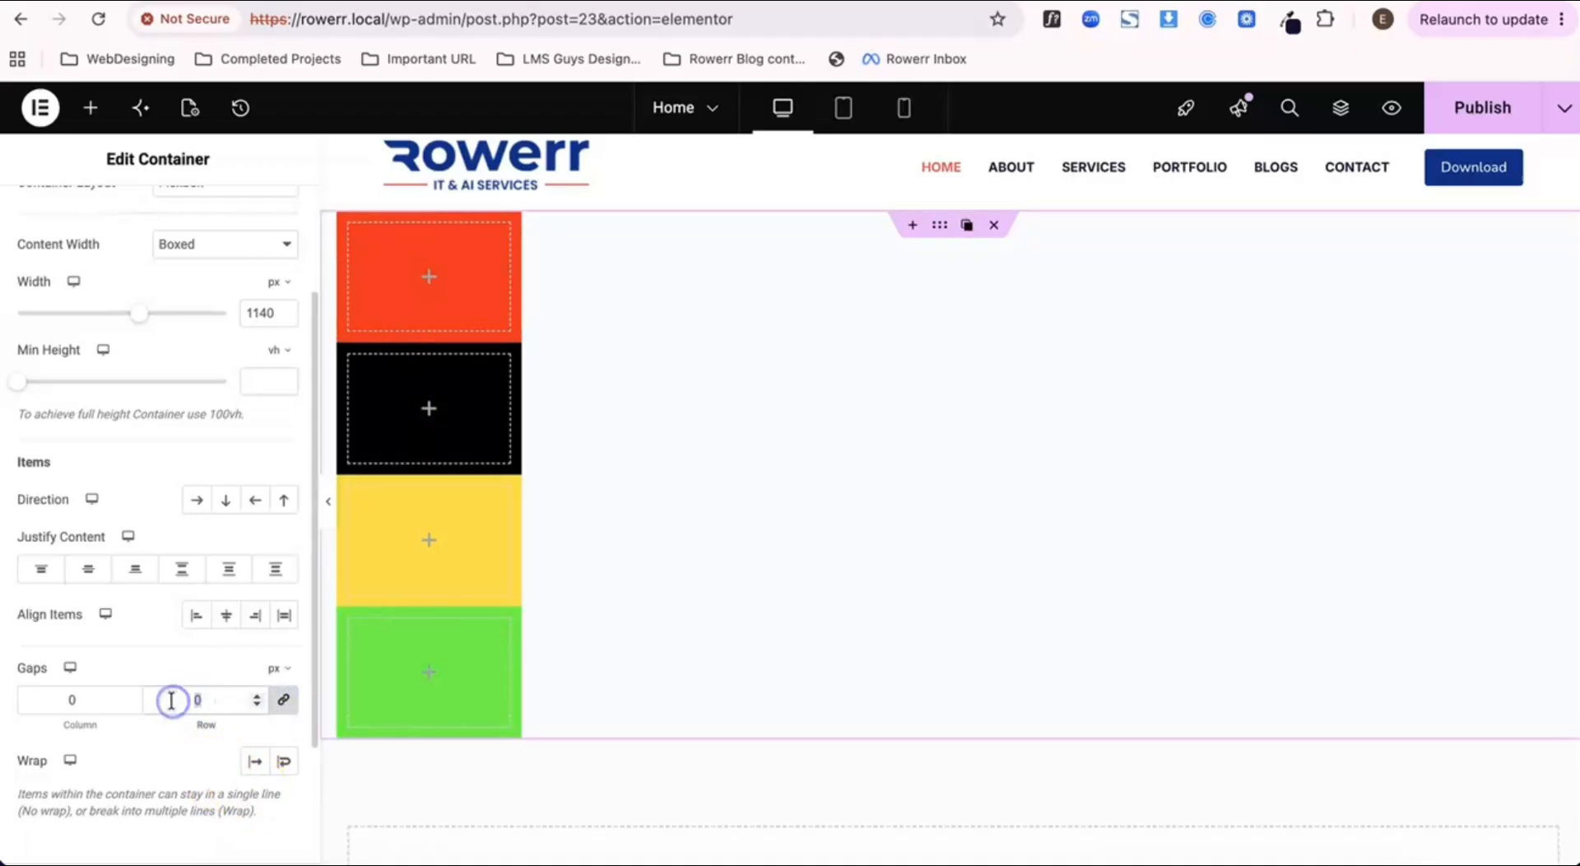
pyautogui.write('2')
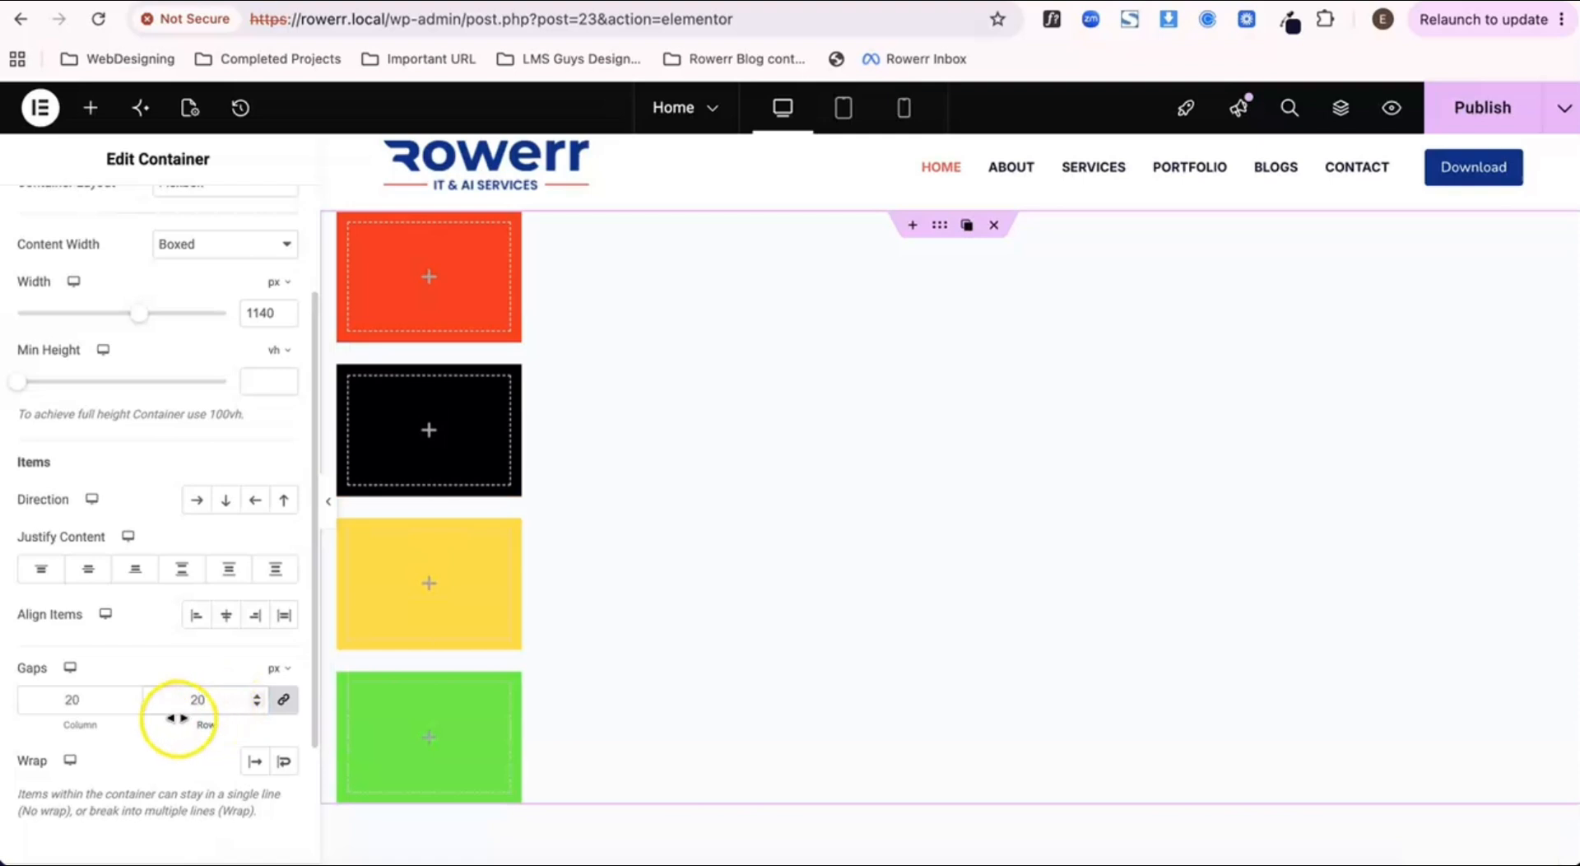
# Step: Switch the parent container back to the horizontal row direction, publish the page and preview it
pyautogui.scroll(-2, 164, 737)
pyautogui.scroll(-1, 165, 734)
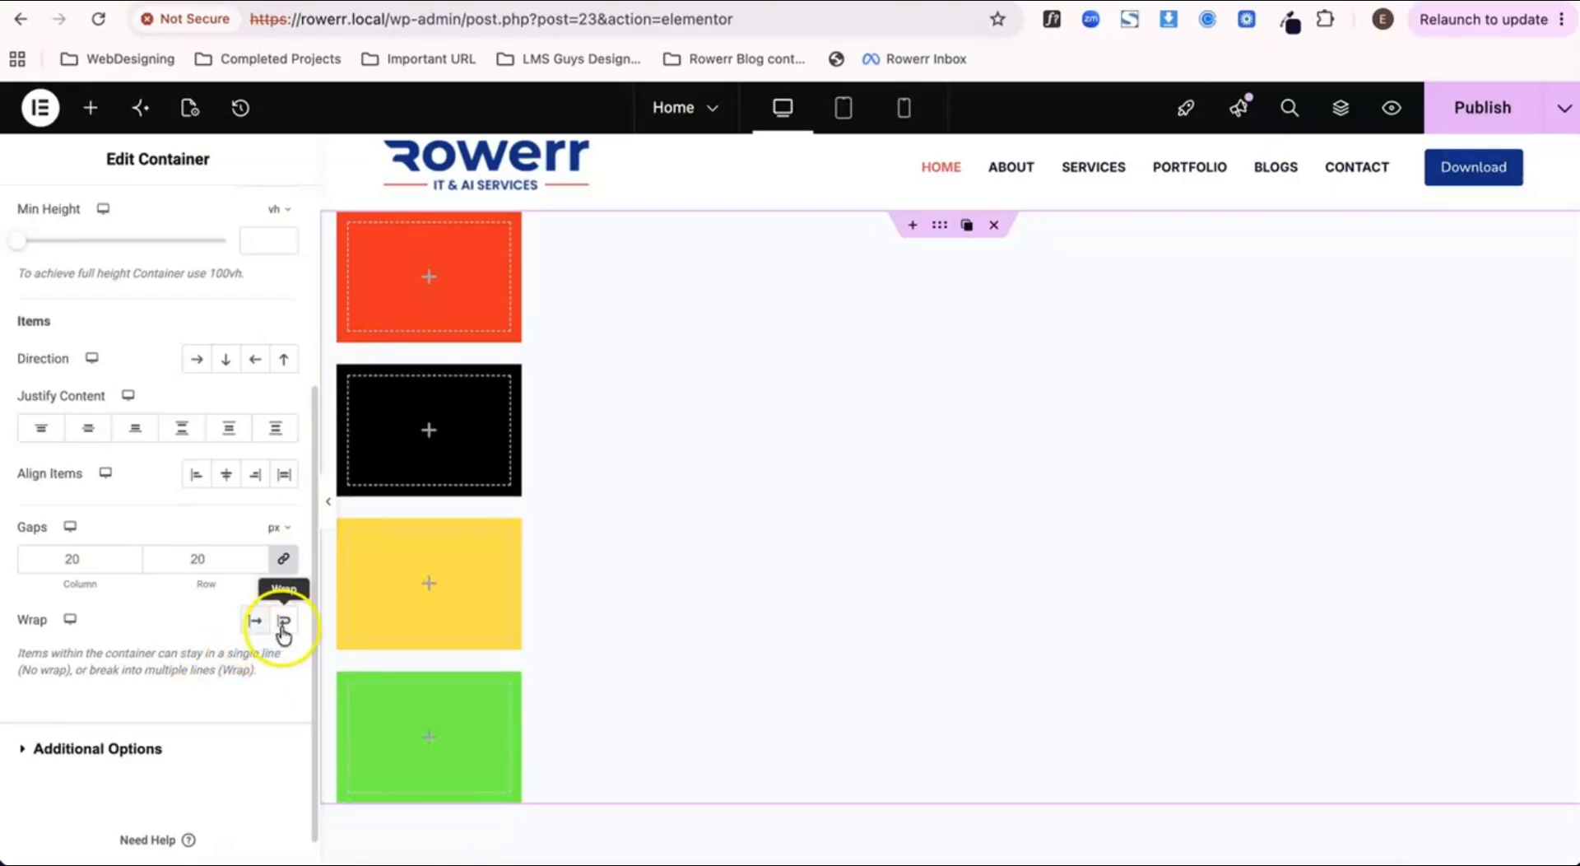
pyautogui.scroll(4, 228, 652)
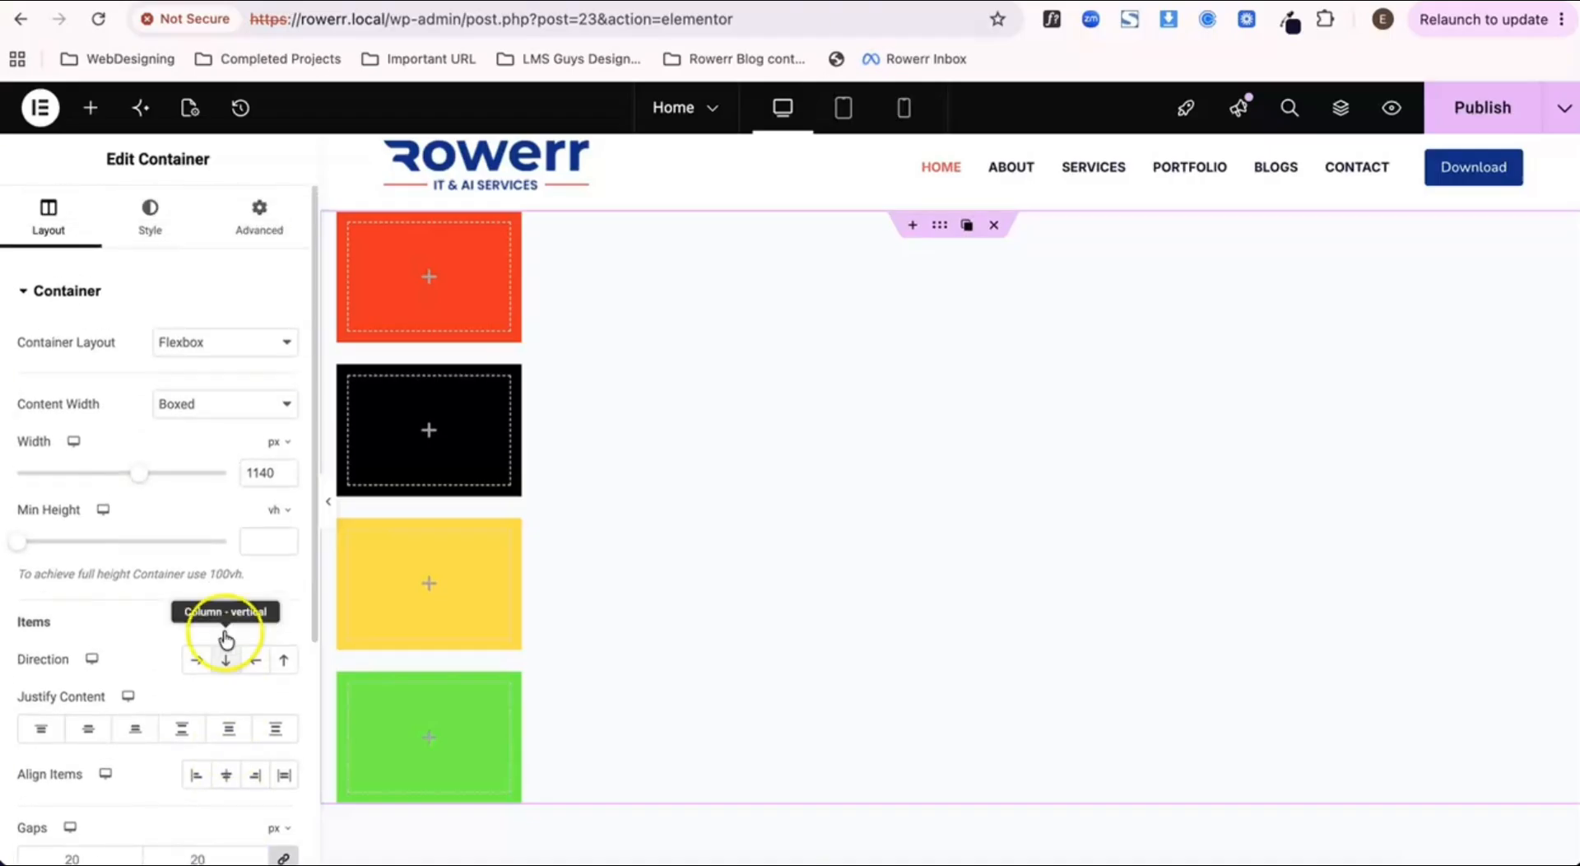
pyautogui.scroll(-2, 219, 530)
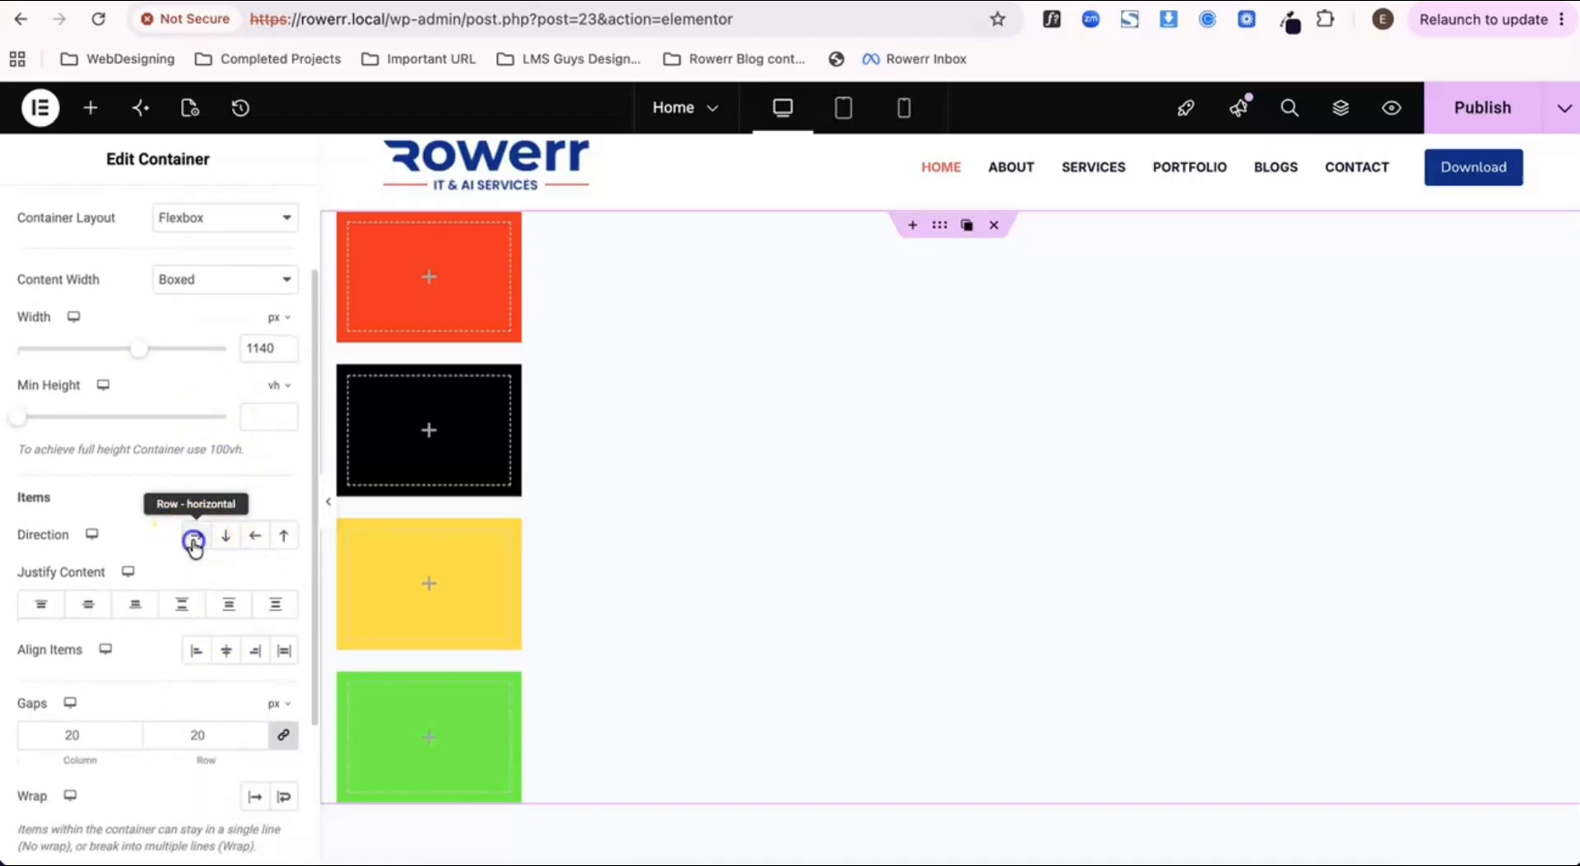
pyautogui.click(195, 541)
pyautogui.click(1460, 106)
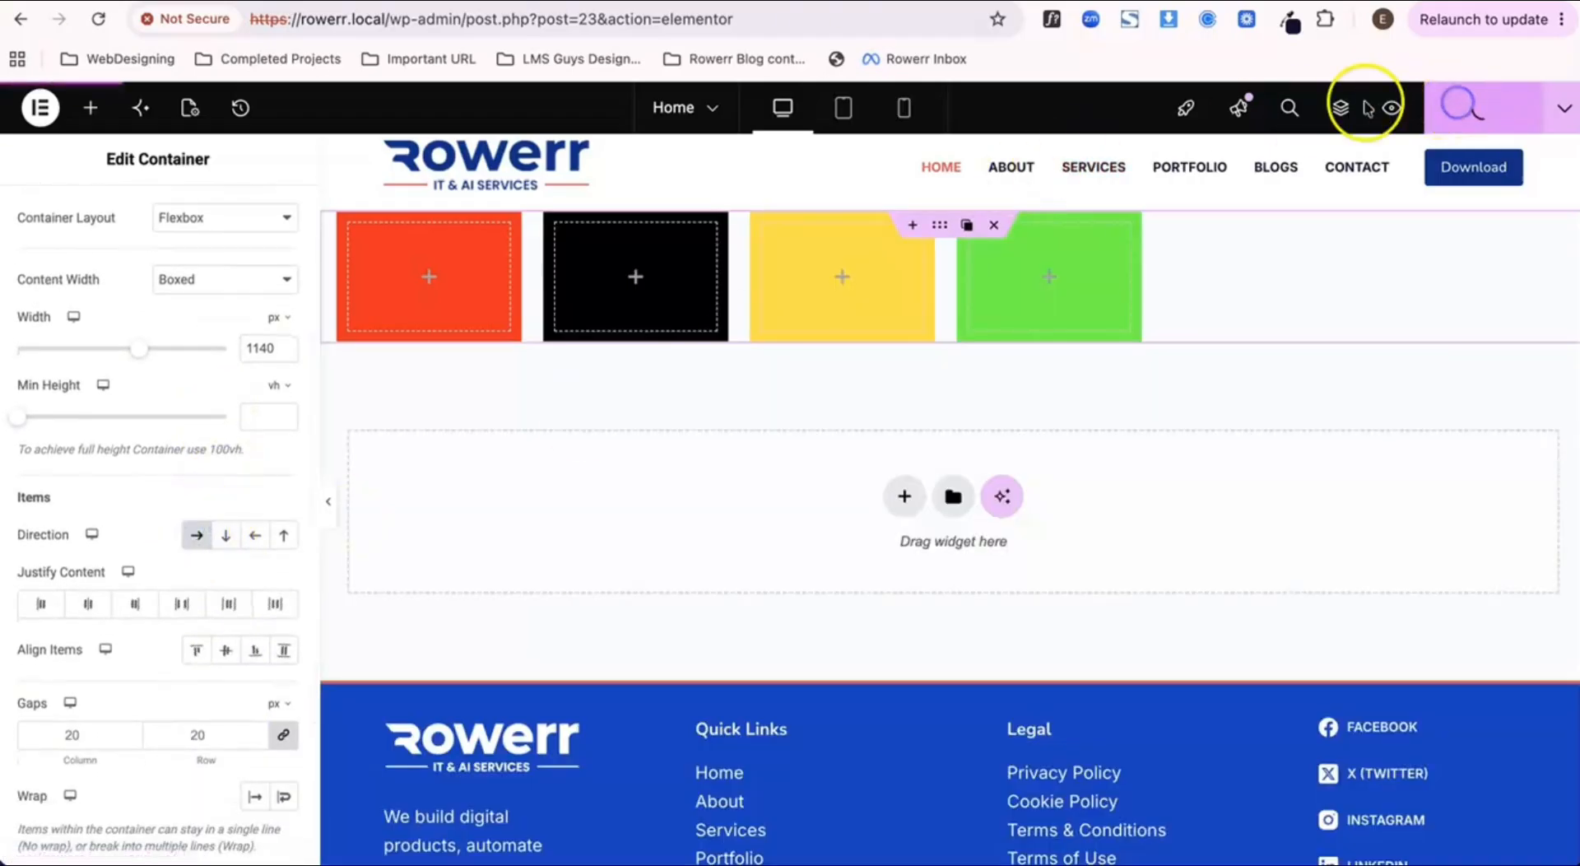
pyautogui.click(1391, 107)
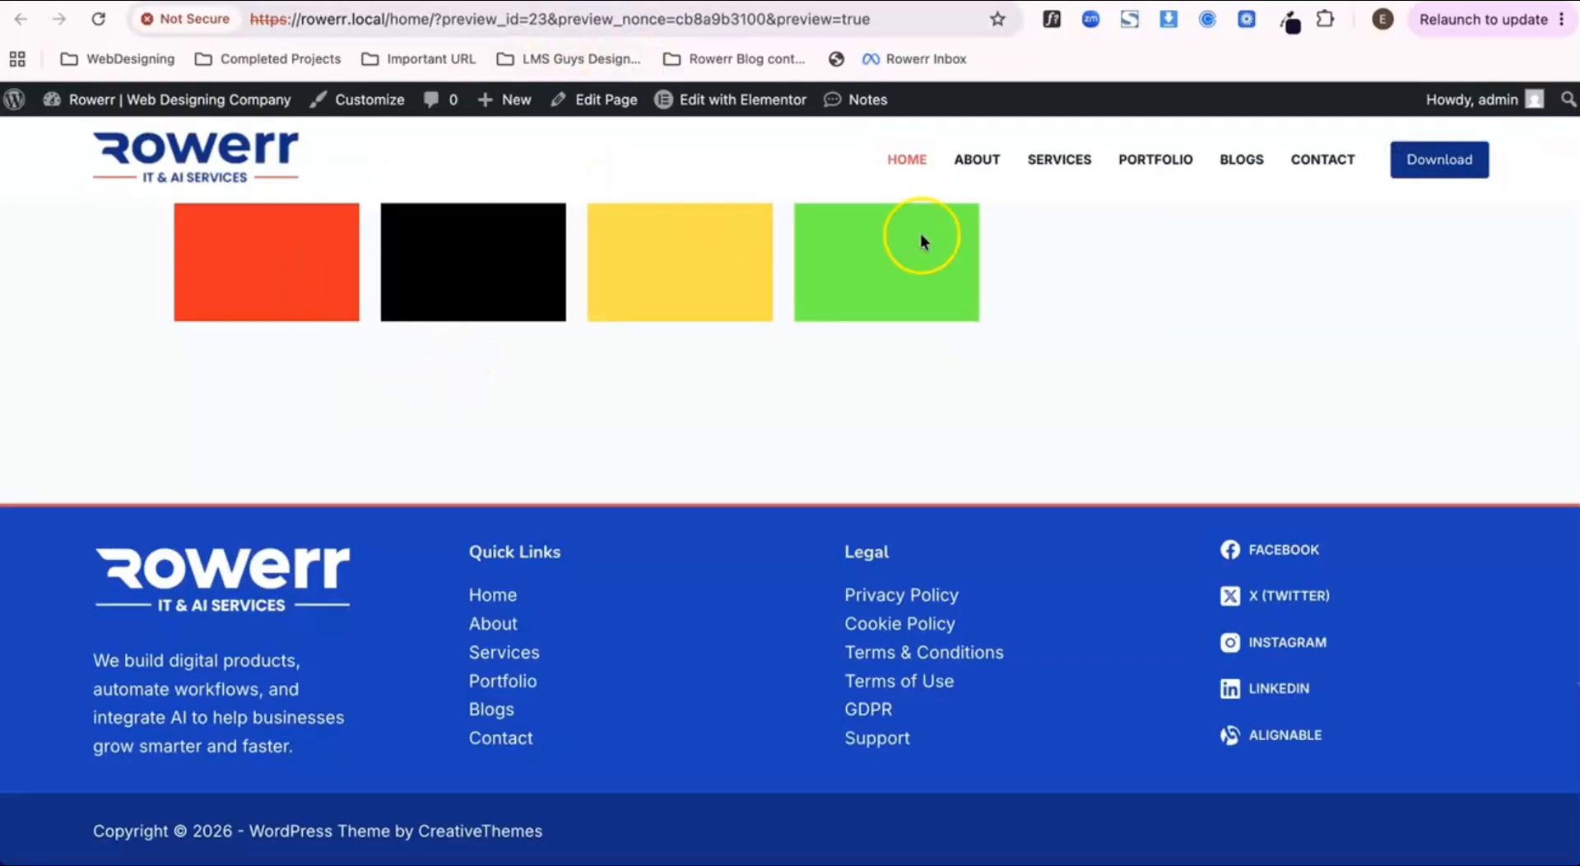
pyautogui.click(297, 2)
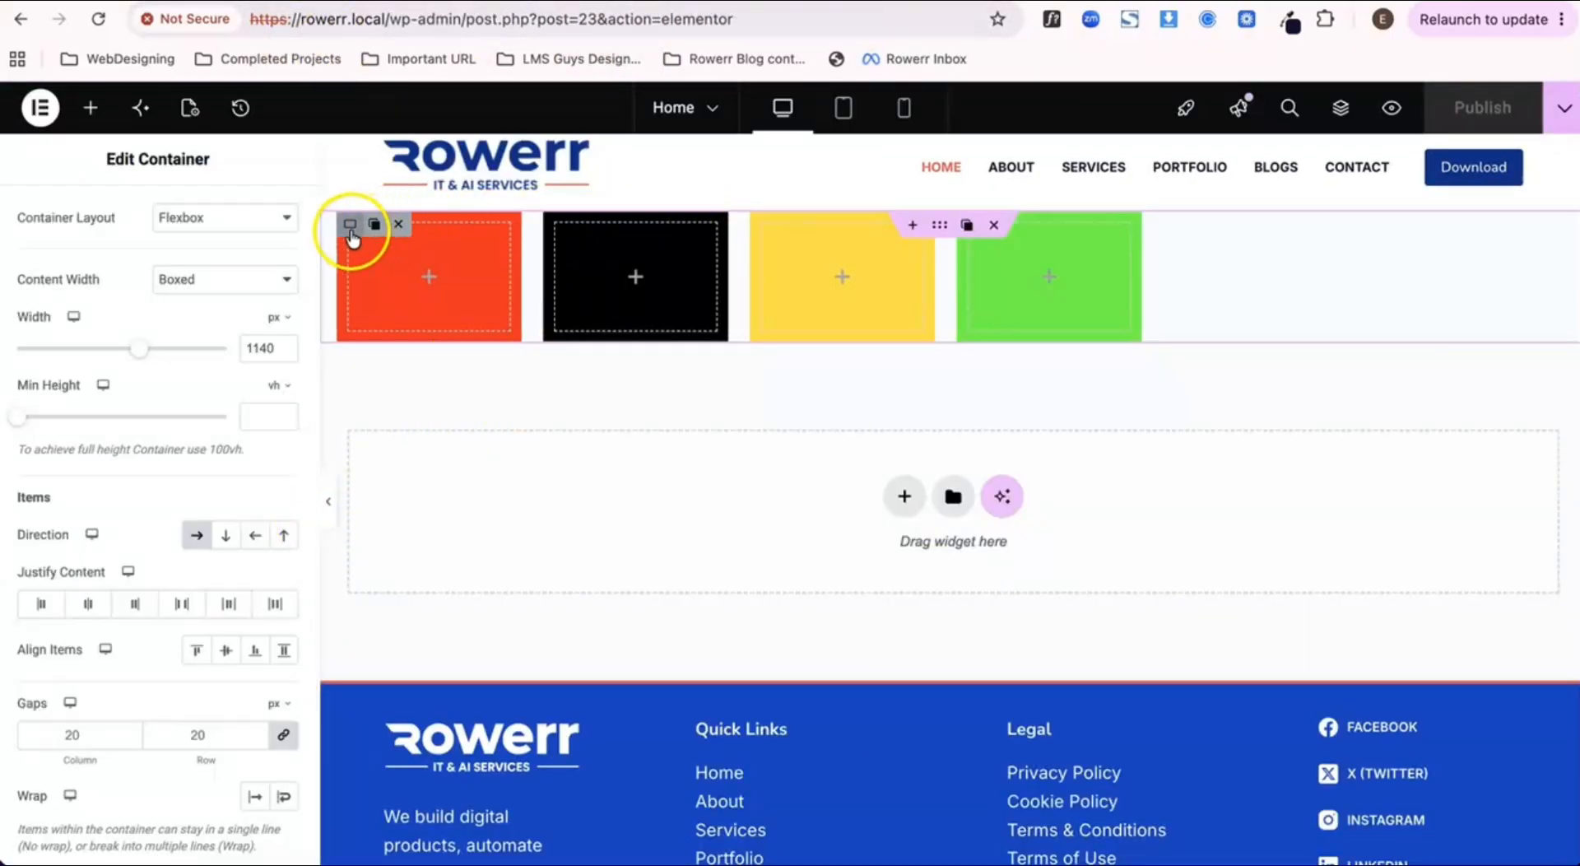
# Step: Set the red container's width to 40%
pyautogui.click(350, 224)
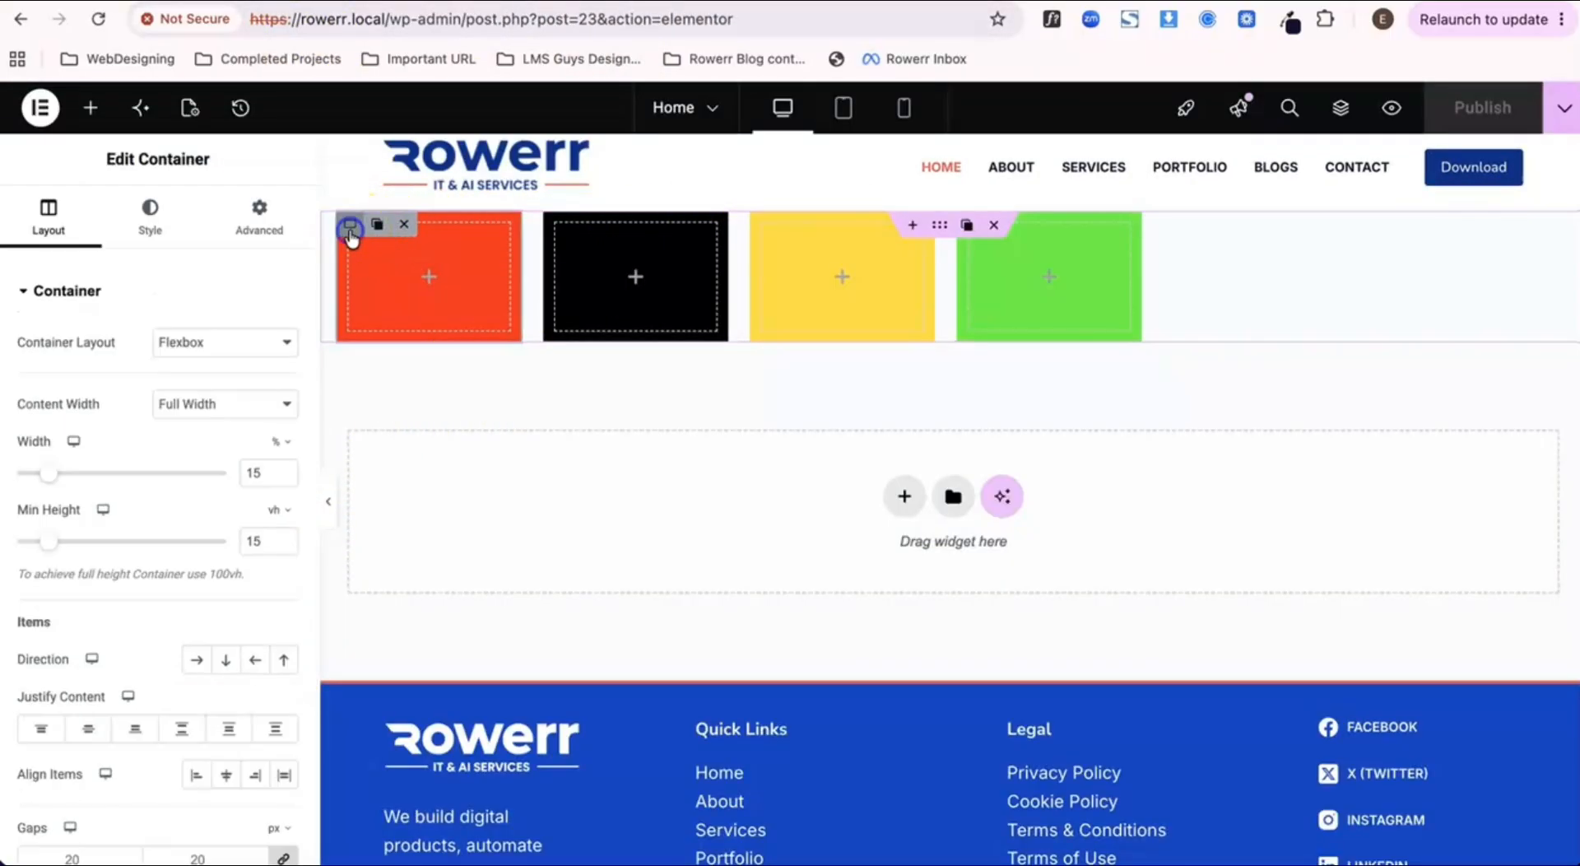
pyautogui.click(262, 470)
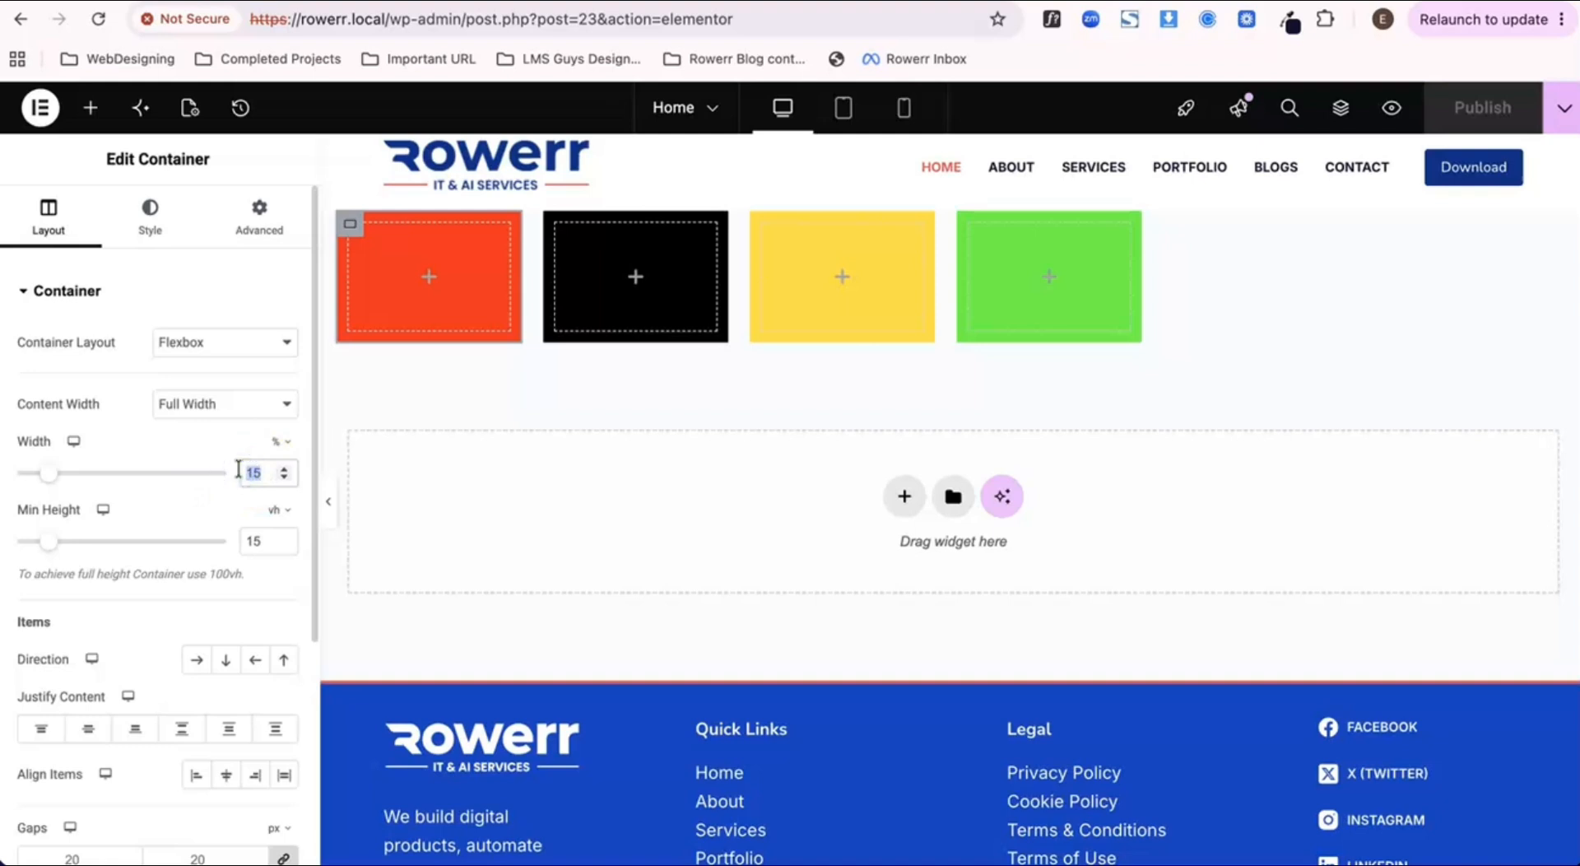
pyautogui.write('40')
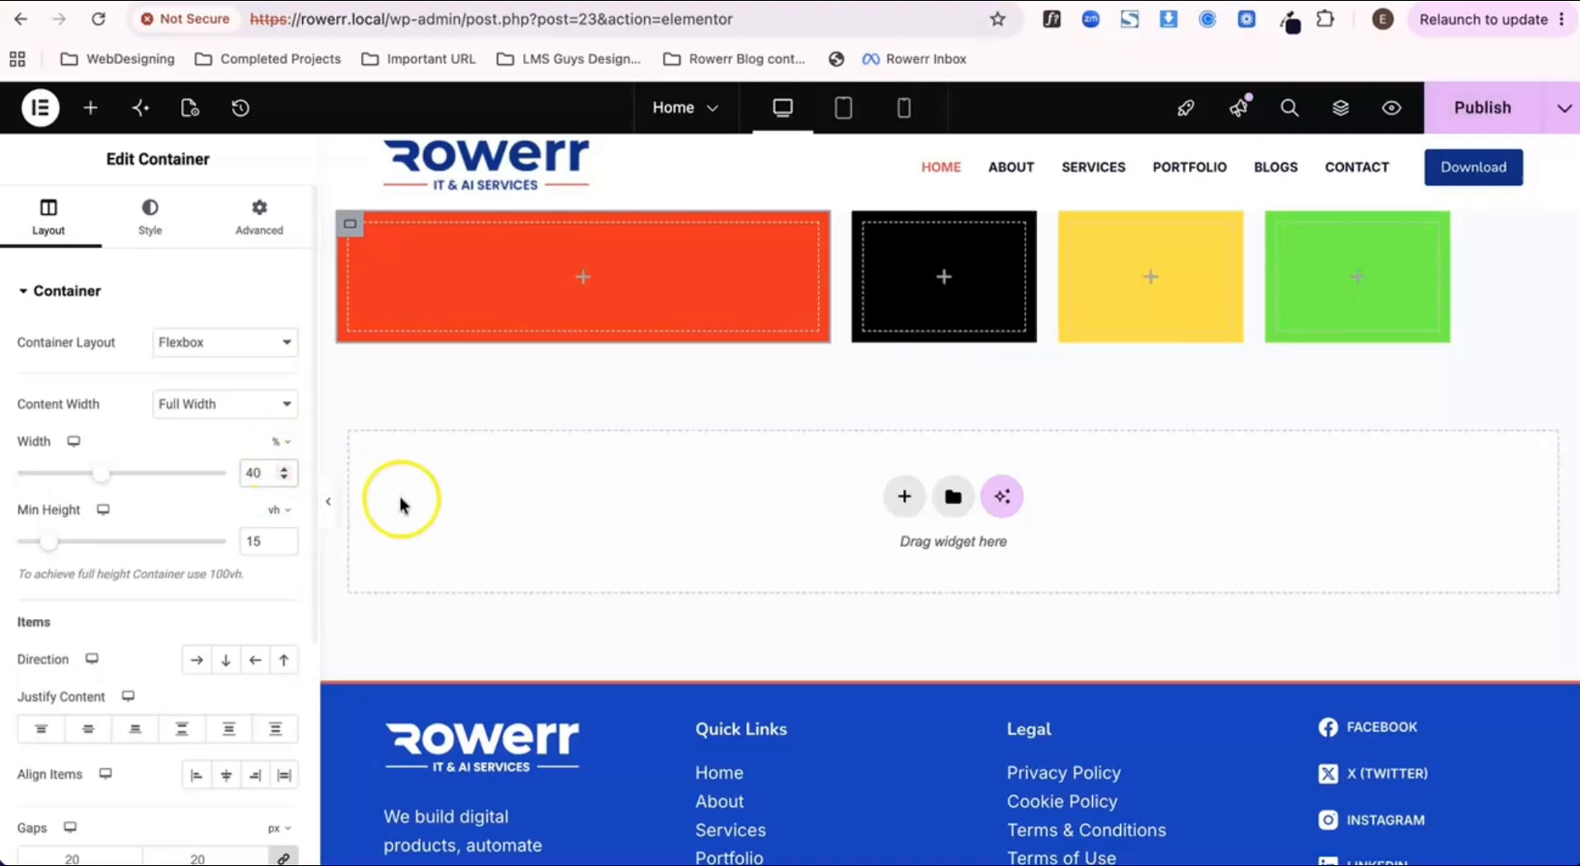
# Step: Set the black container's width to 40% in its layout settings
pyautogui.click(865, 226)
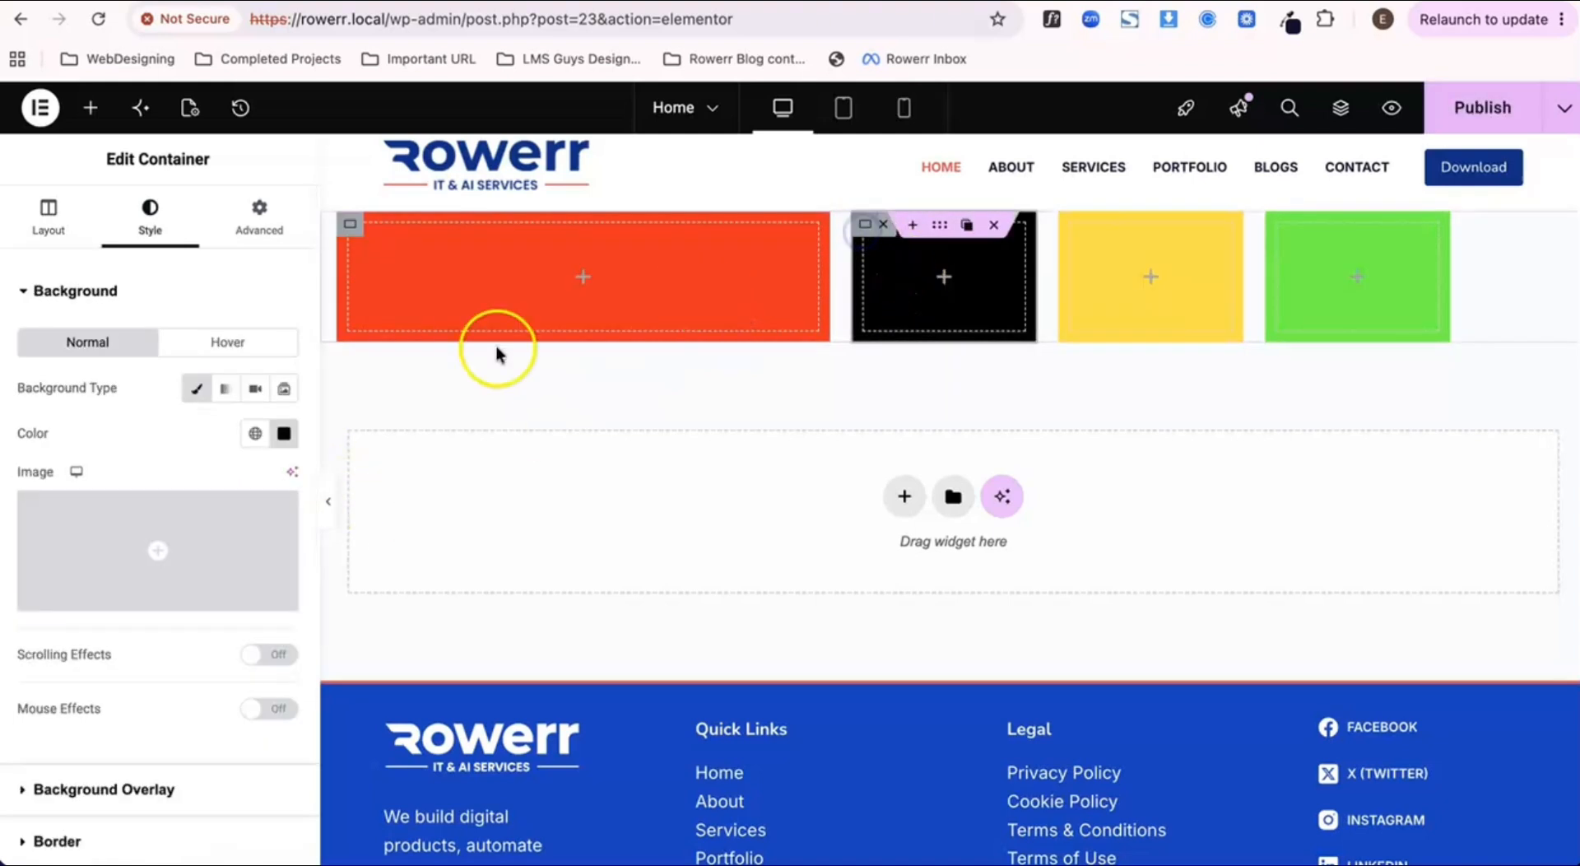
pyautogui.scroll(-1, 245, 619)
pyautogui.scroll(1, 245, 619)
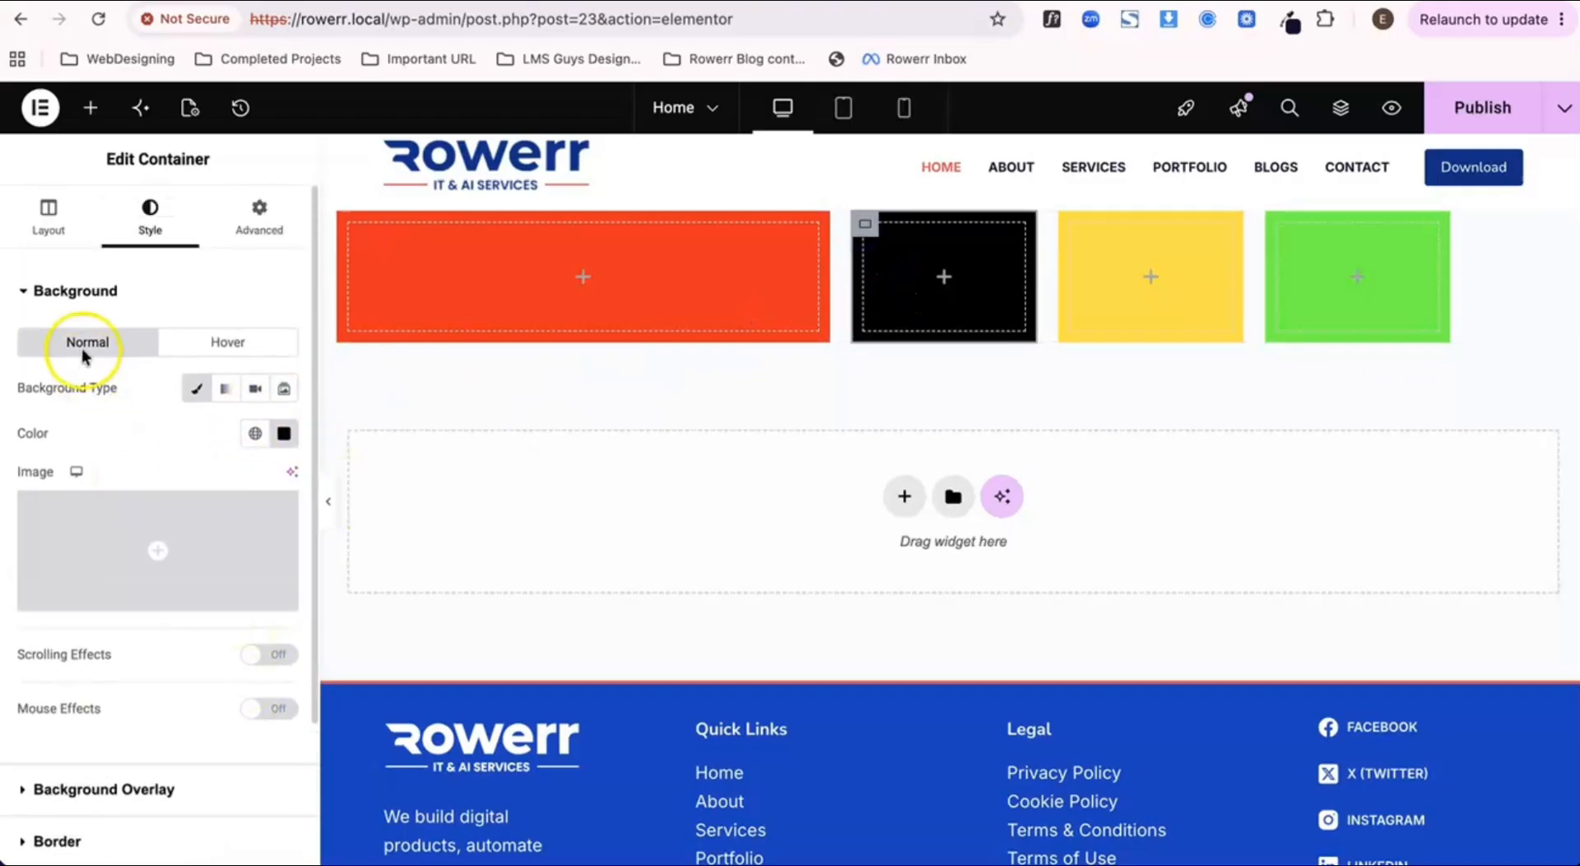
pyautogui.click(52, 212)
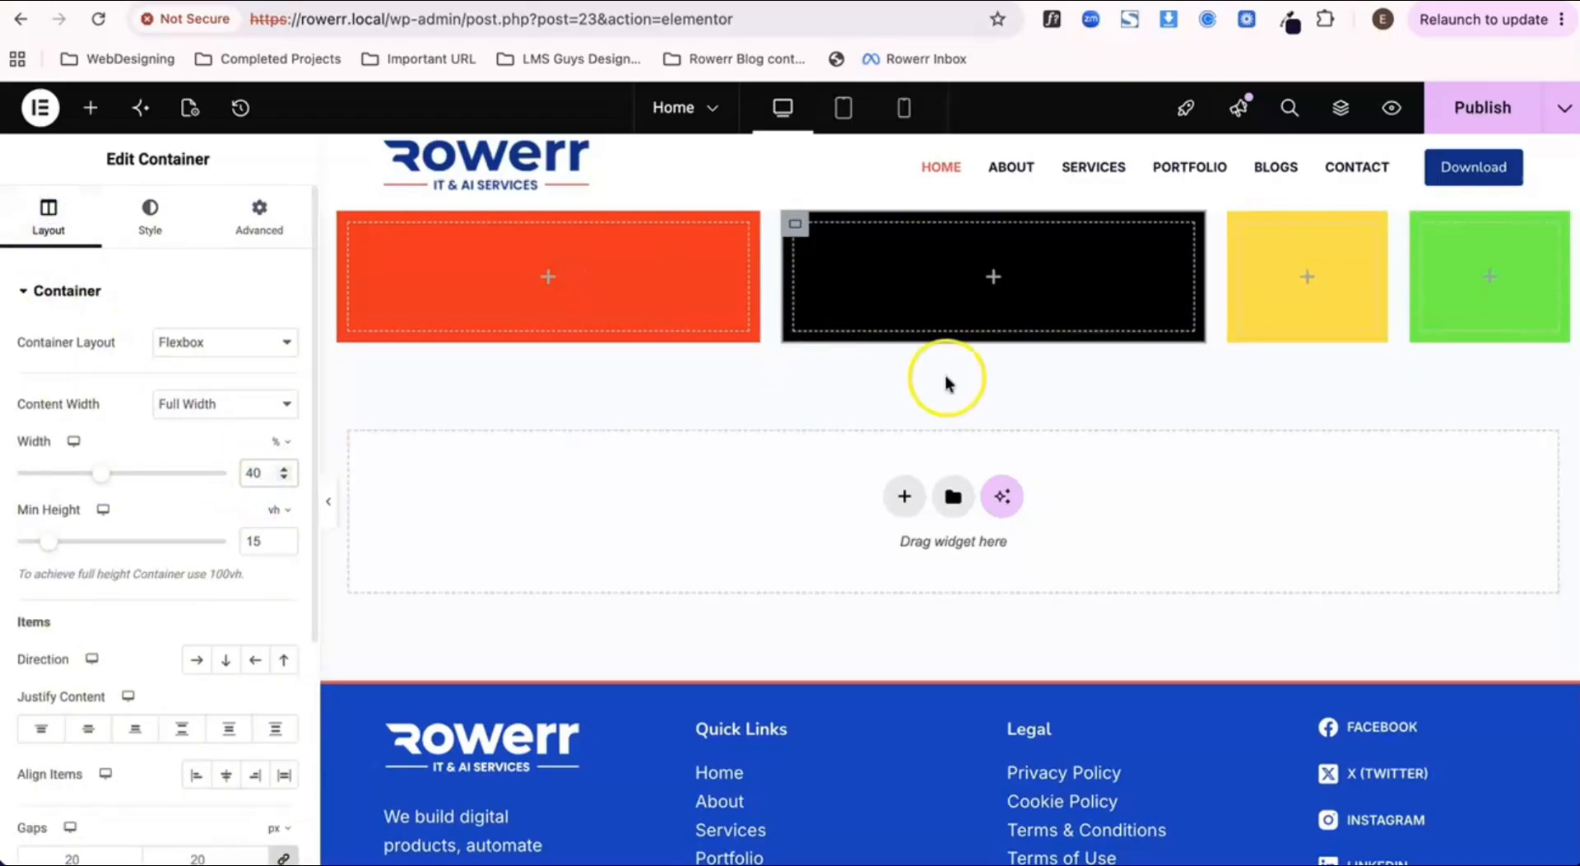
# Step: Set the yellow container's width to 40%
pyautogui.click(1236, 229)
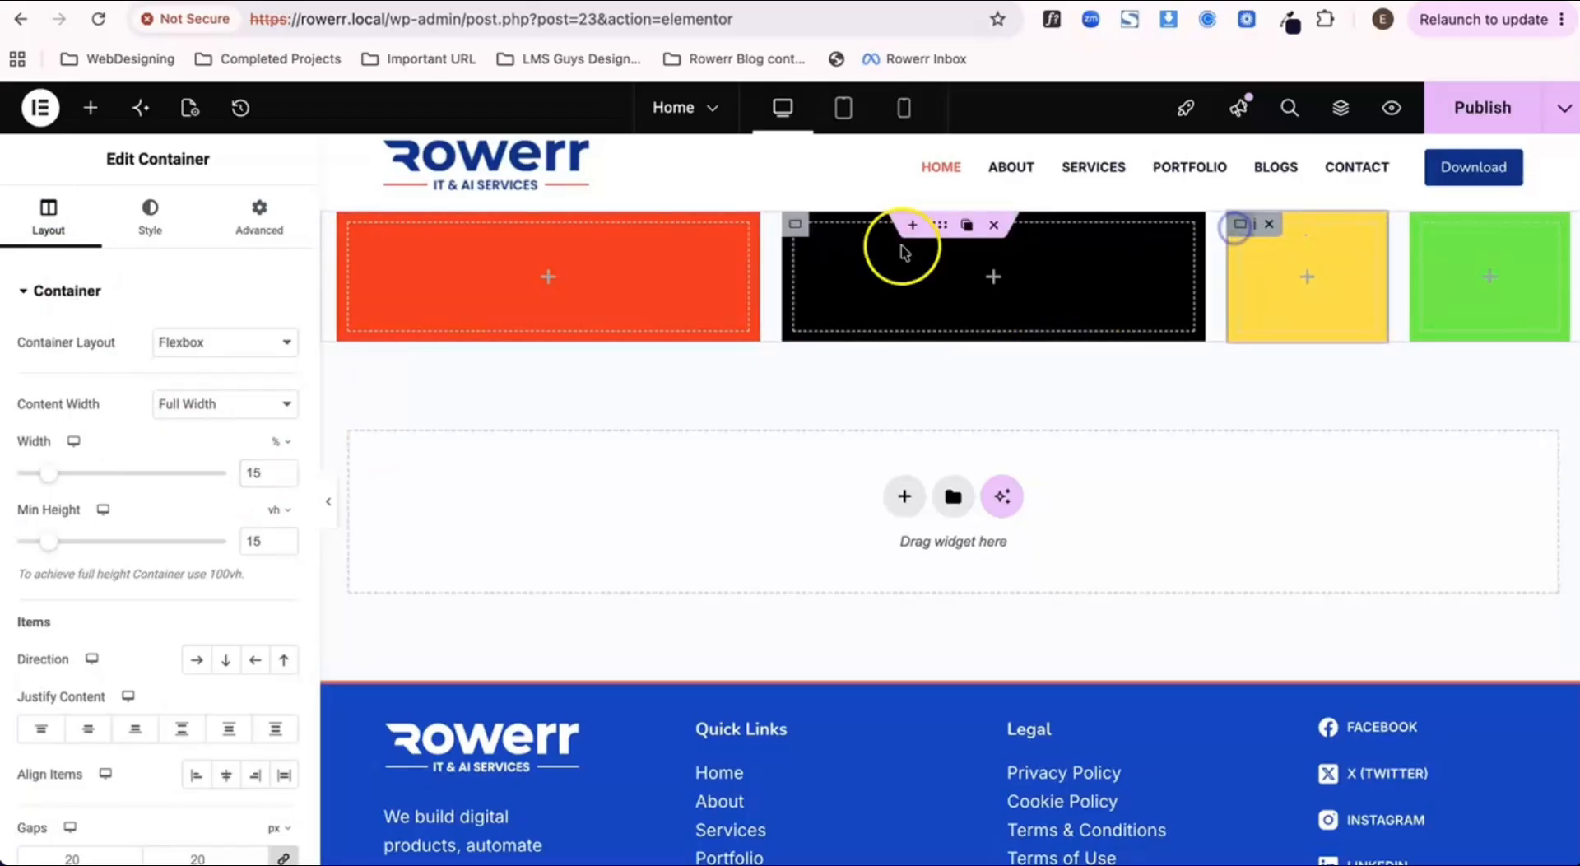
pyautogui.click(71, 219)
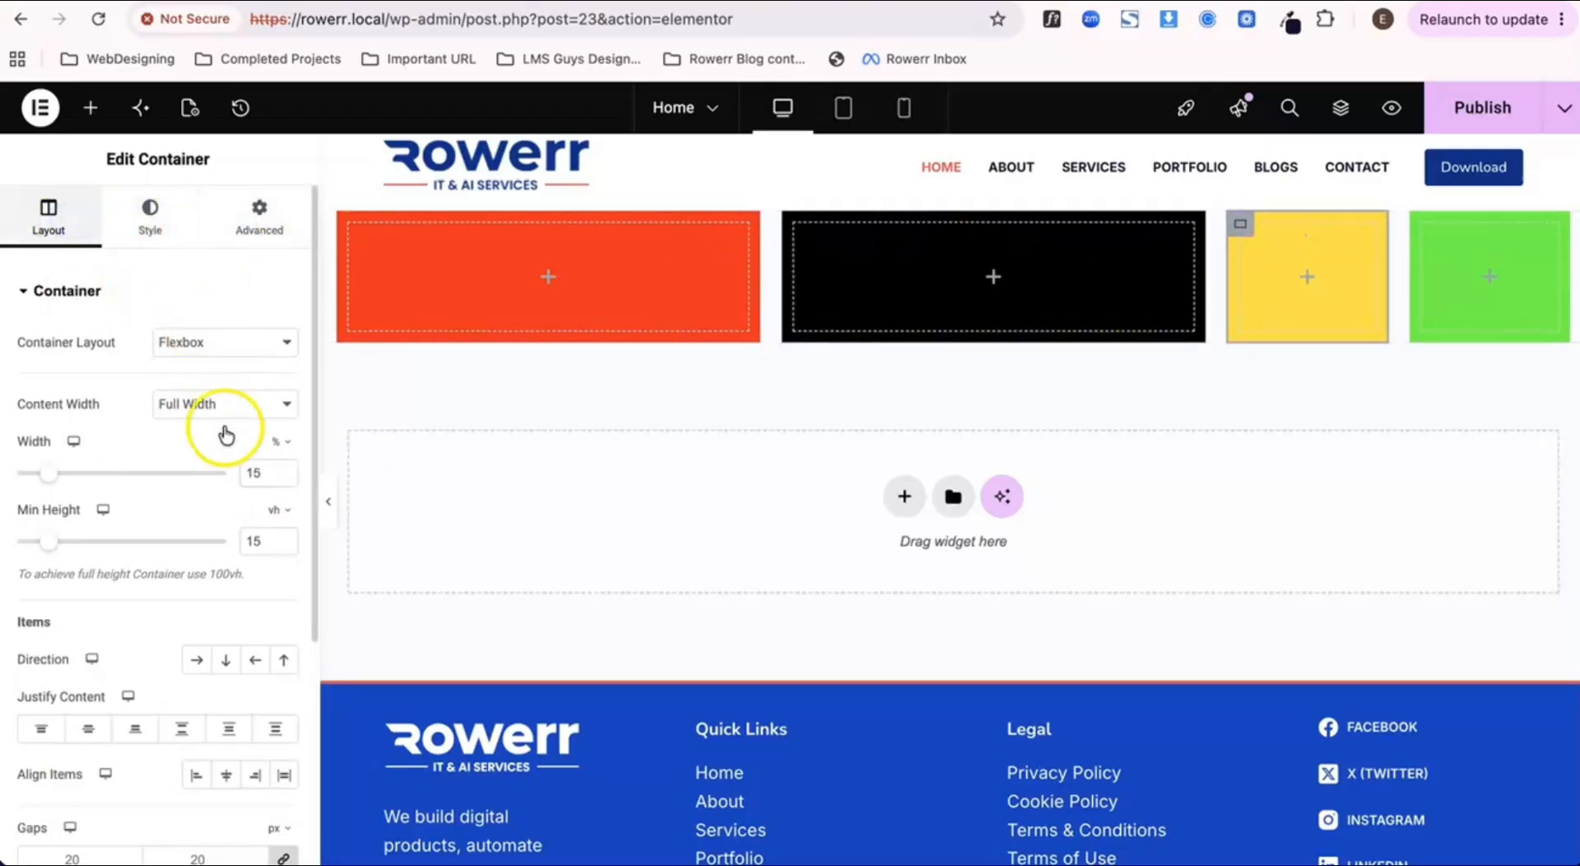
pyautogui.click(244, 475)
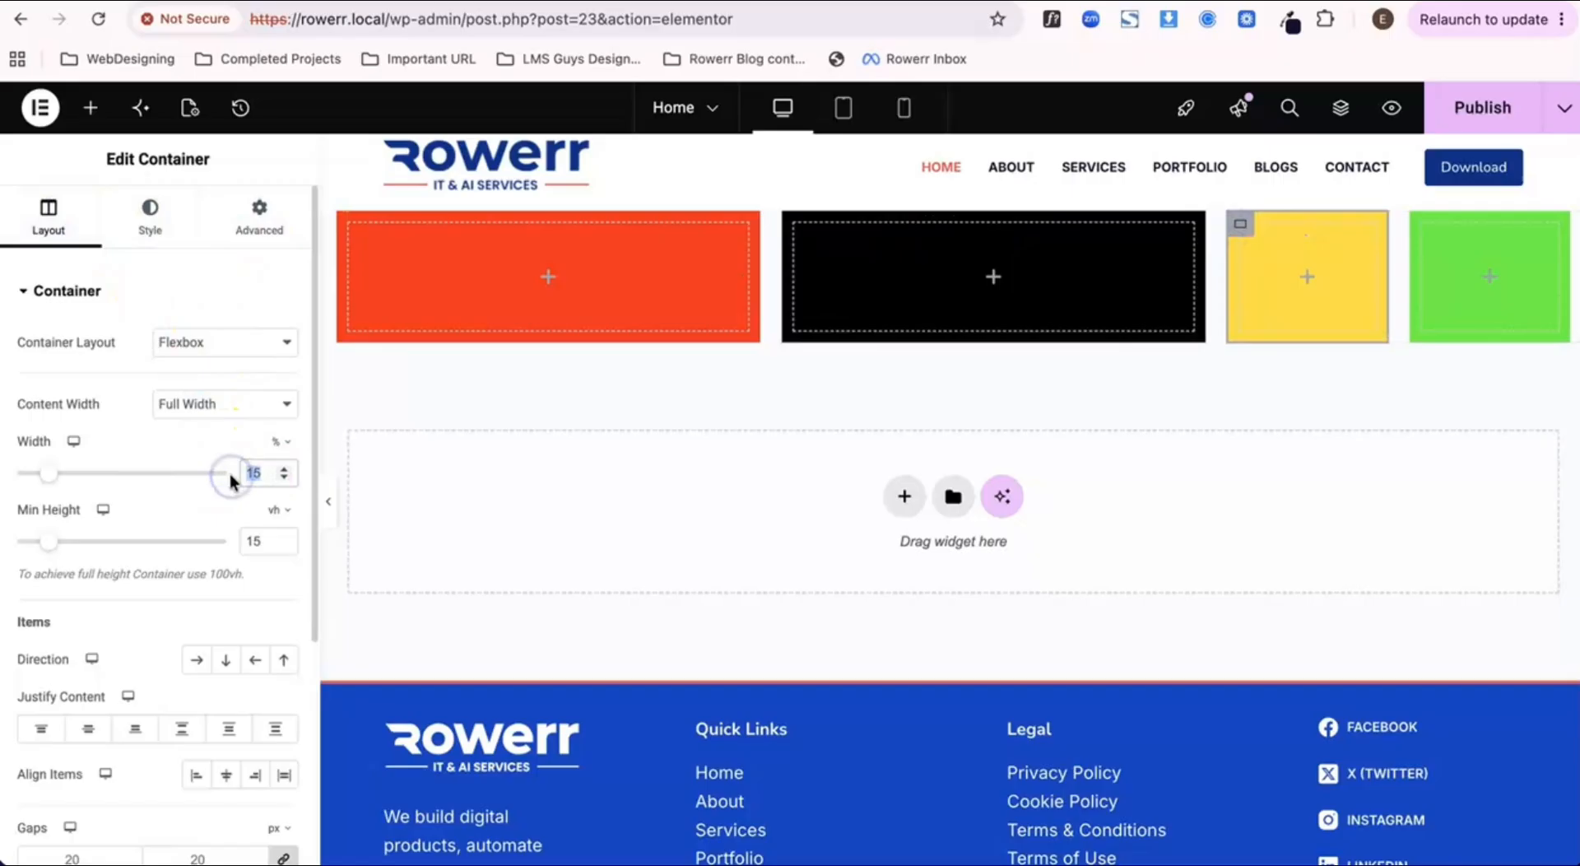
pyautogui.write('40')
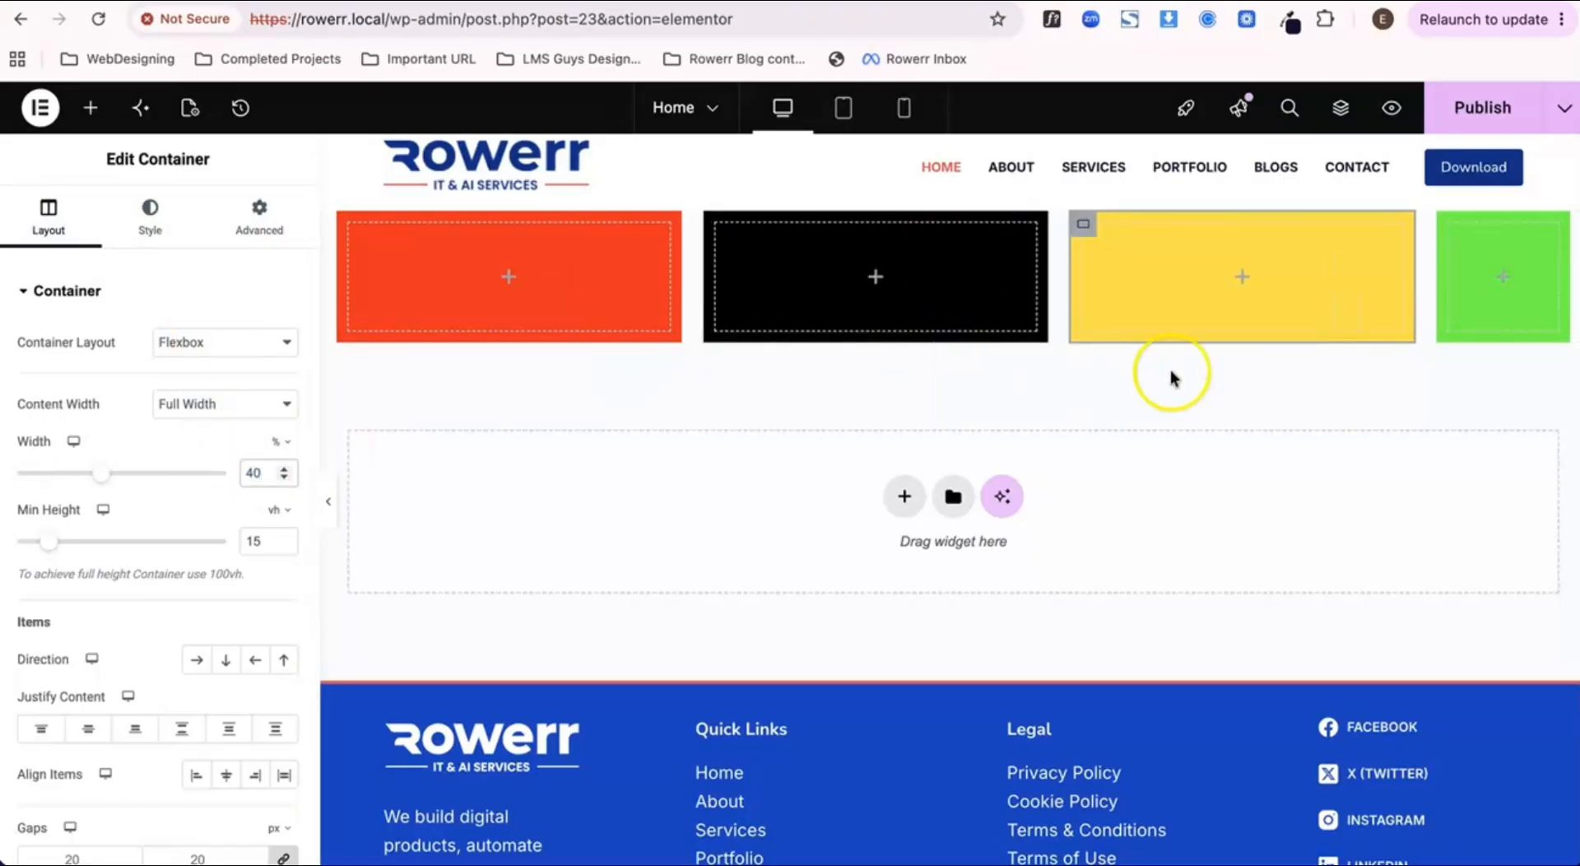
# Step: Set the green container's width to 40% and publish the page
pyautogui.click(1451, 223)
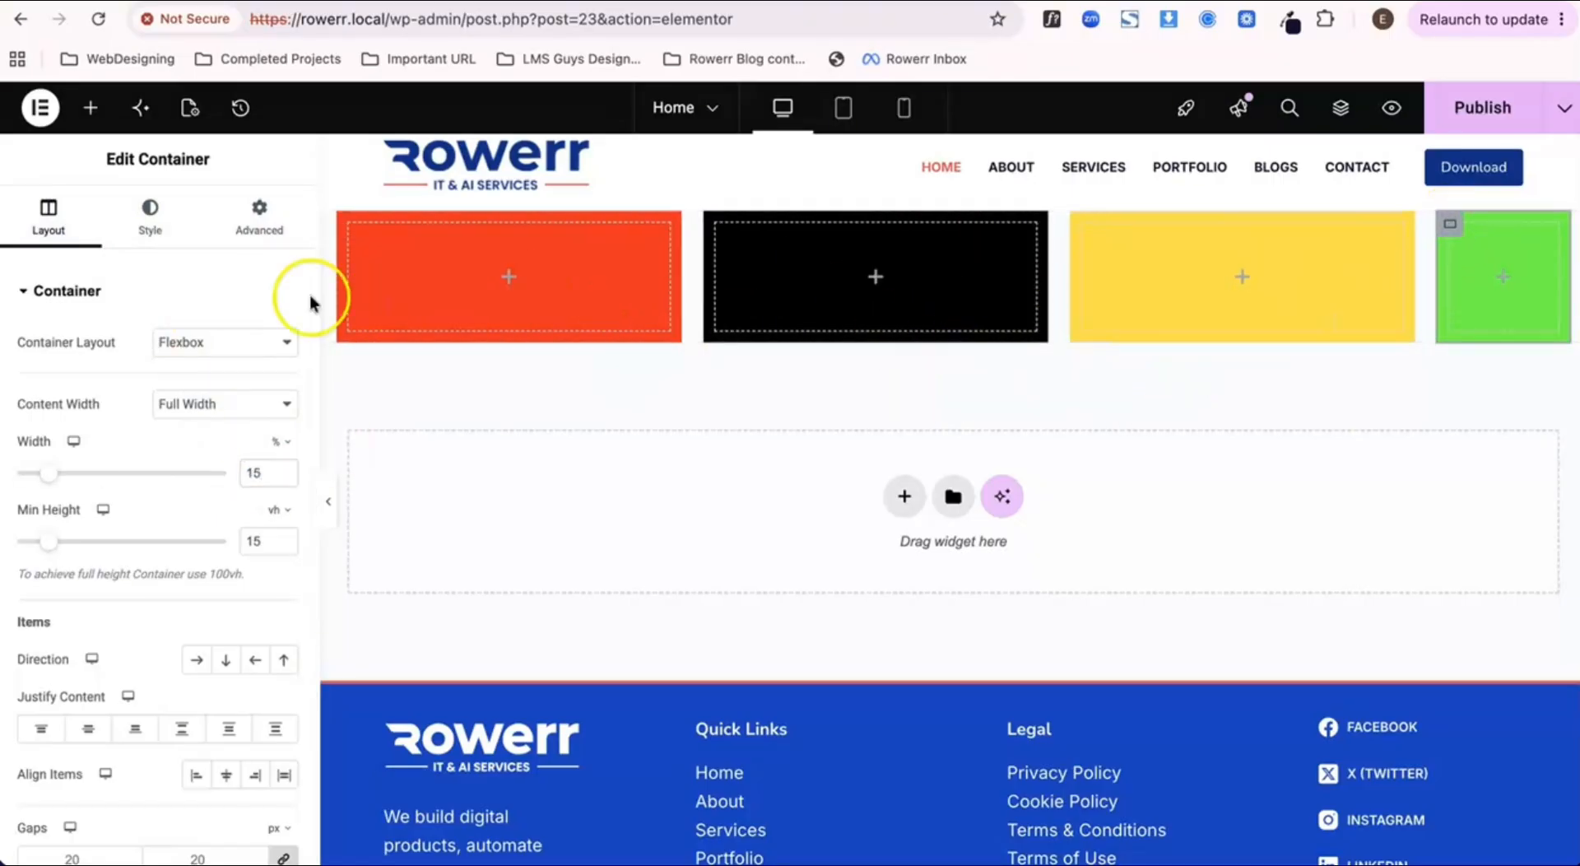
pyautogui.click(235, 478)
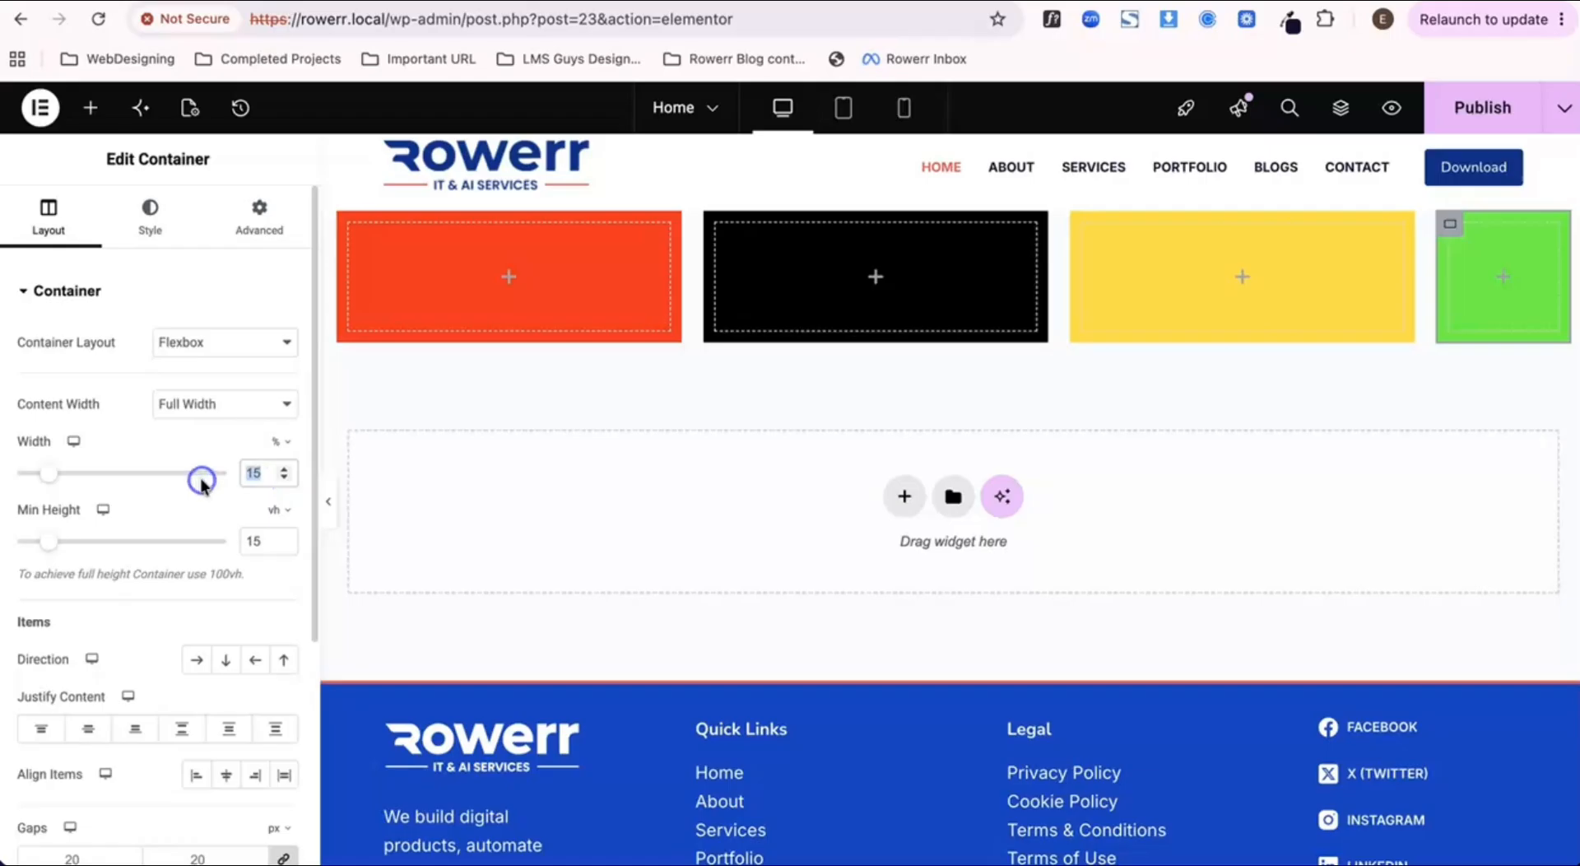
pyautogui.write('40')
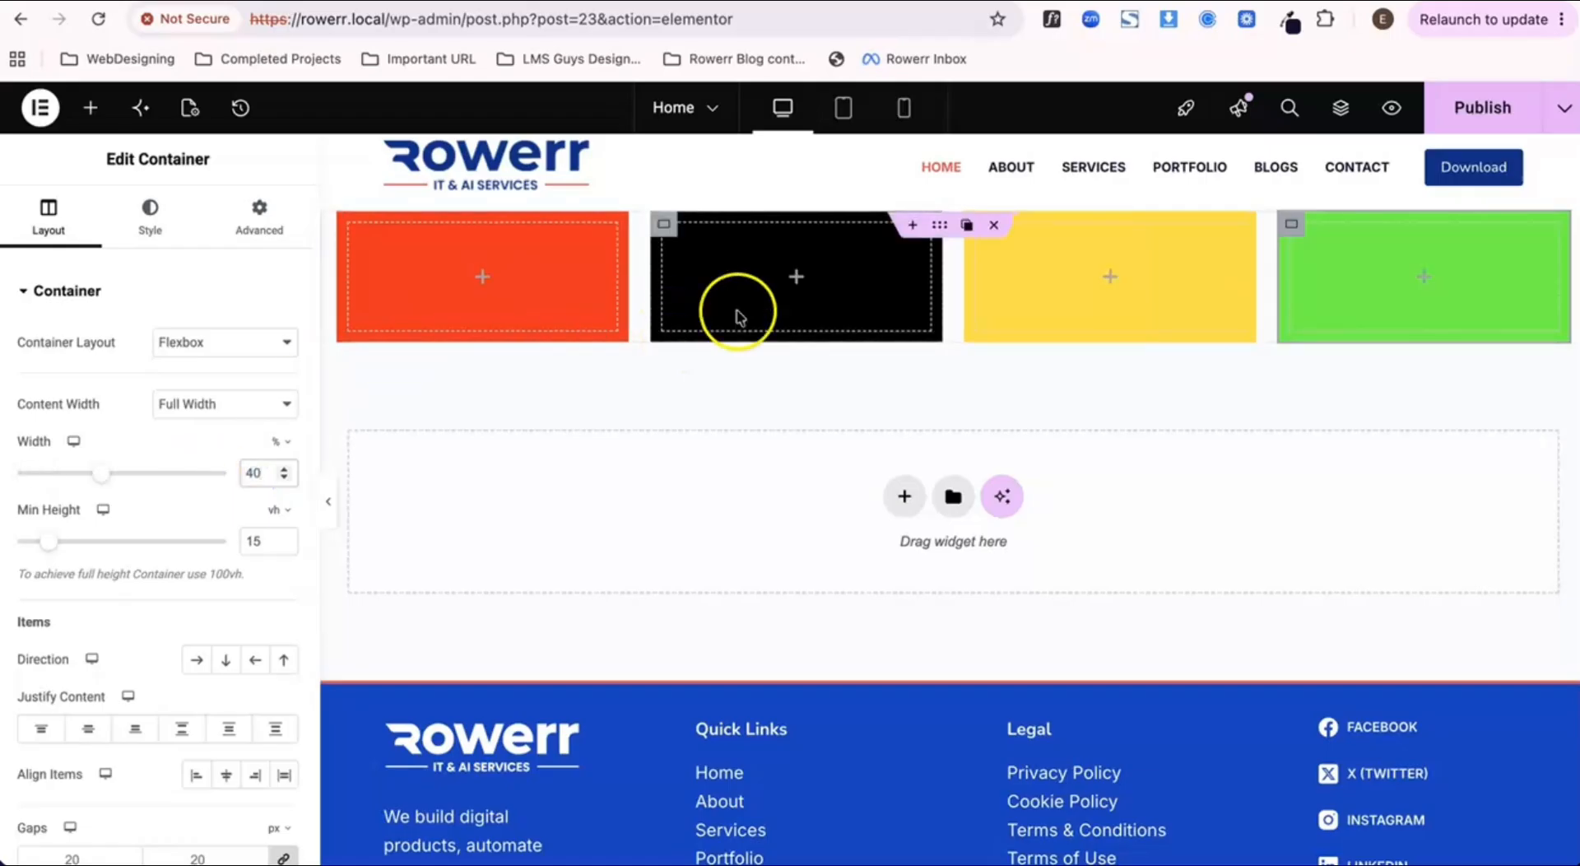
pyautogui.click(1469, 103)
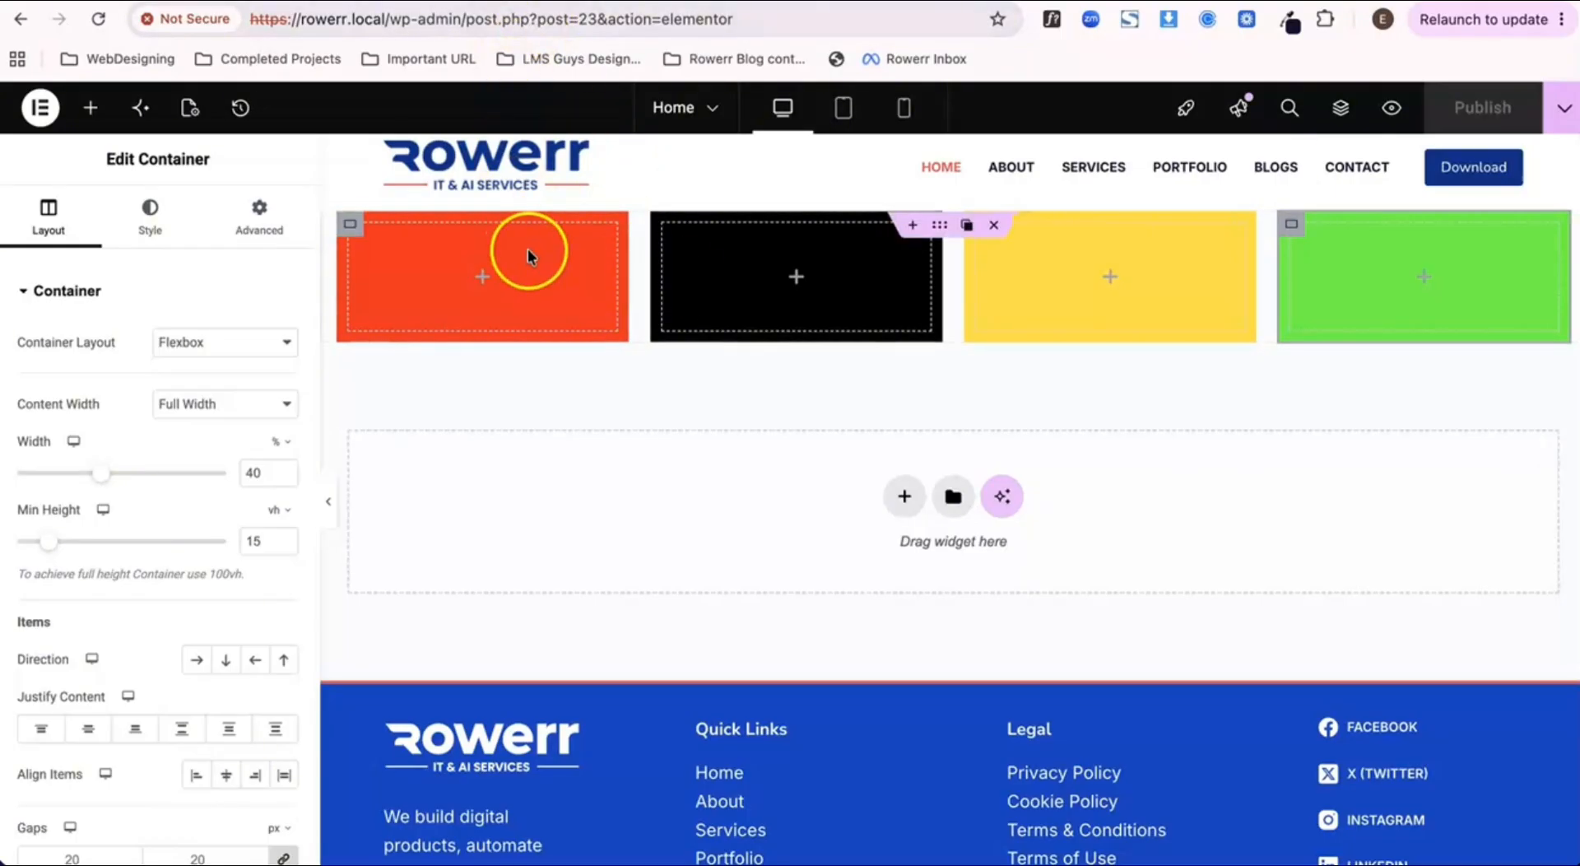
# Step: Check the widened containers on the Home page preview and return to the editor
pyautogui.click(518, 0)
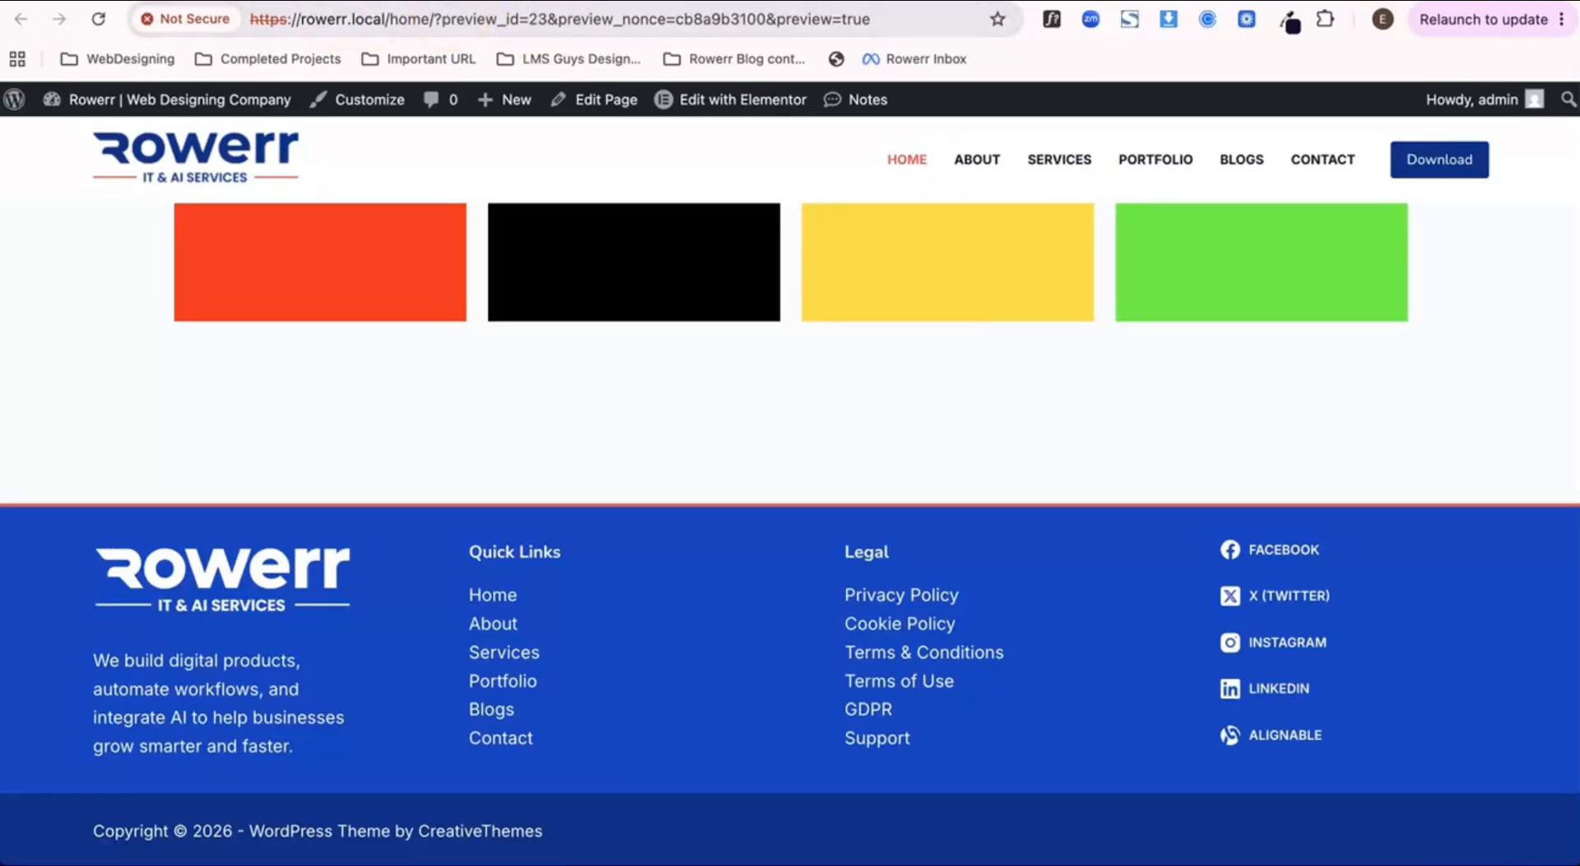
pyautogui.hotkey('ctrl', 'shift', 'Tab')
pyautogui.hotkey('ctrl', 'Tab')
pyautogui.click(362, 2)
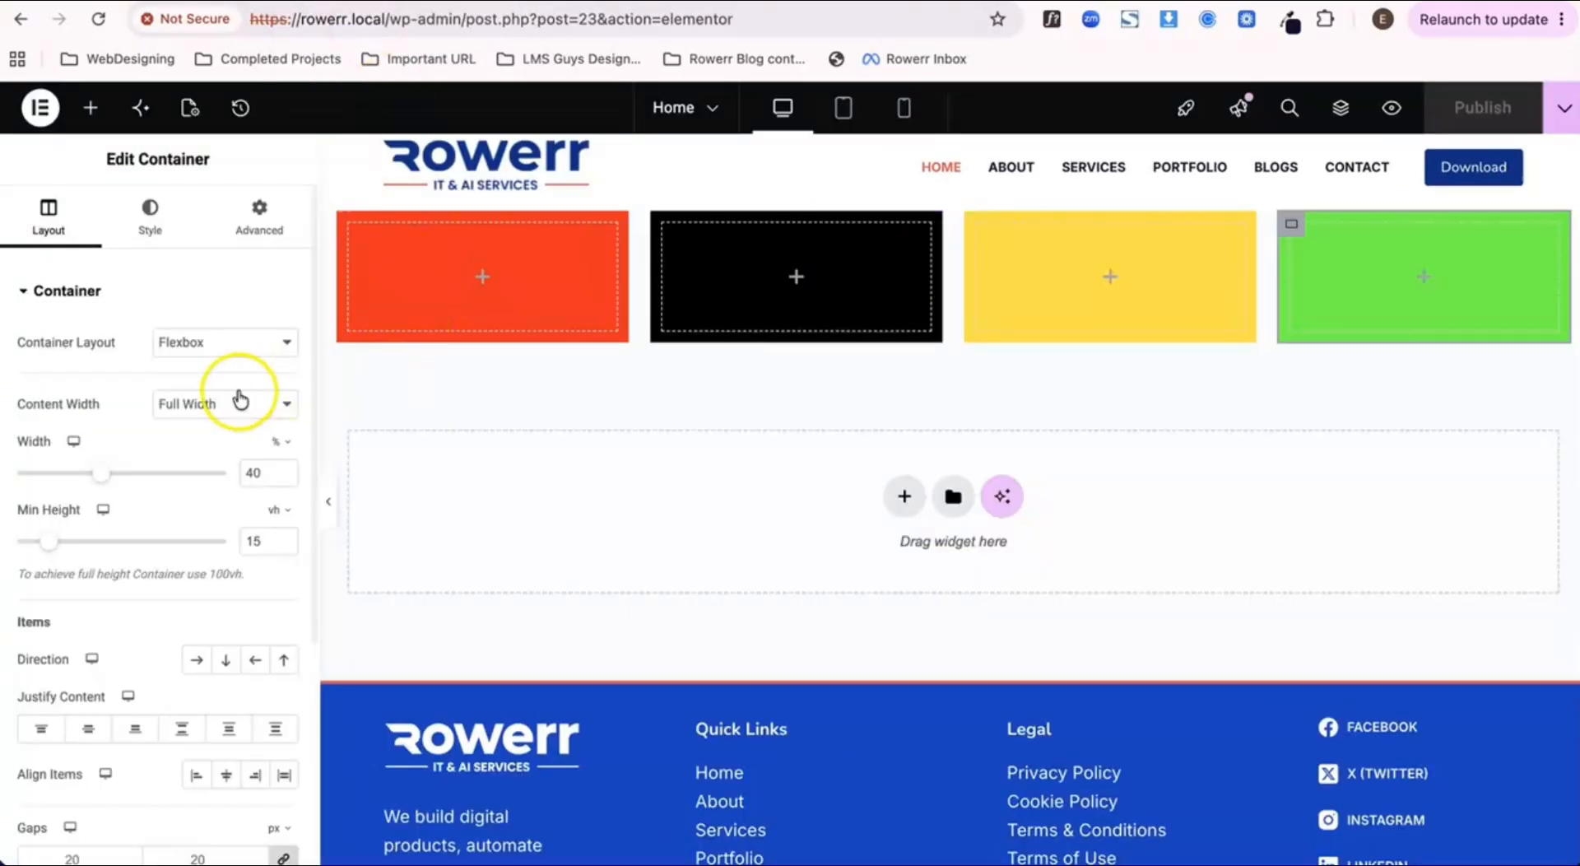
# Step: Set the parent container's items to Wrap and publish the page
pyautogui.scroll(-5, 224, 591)
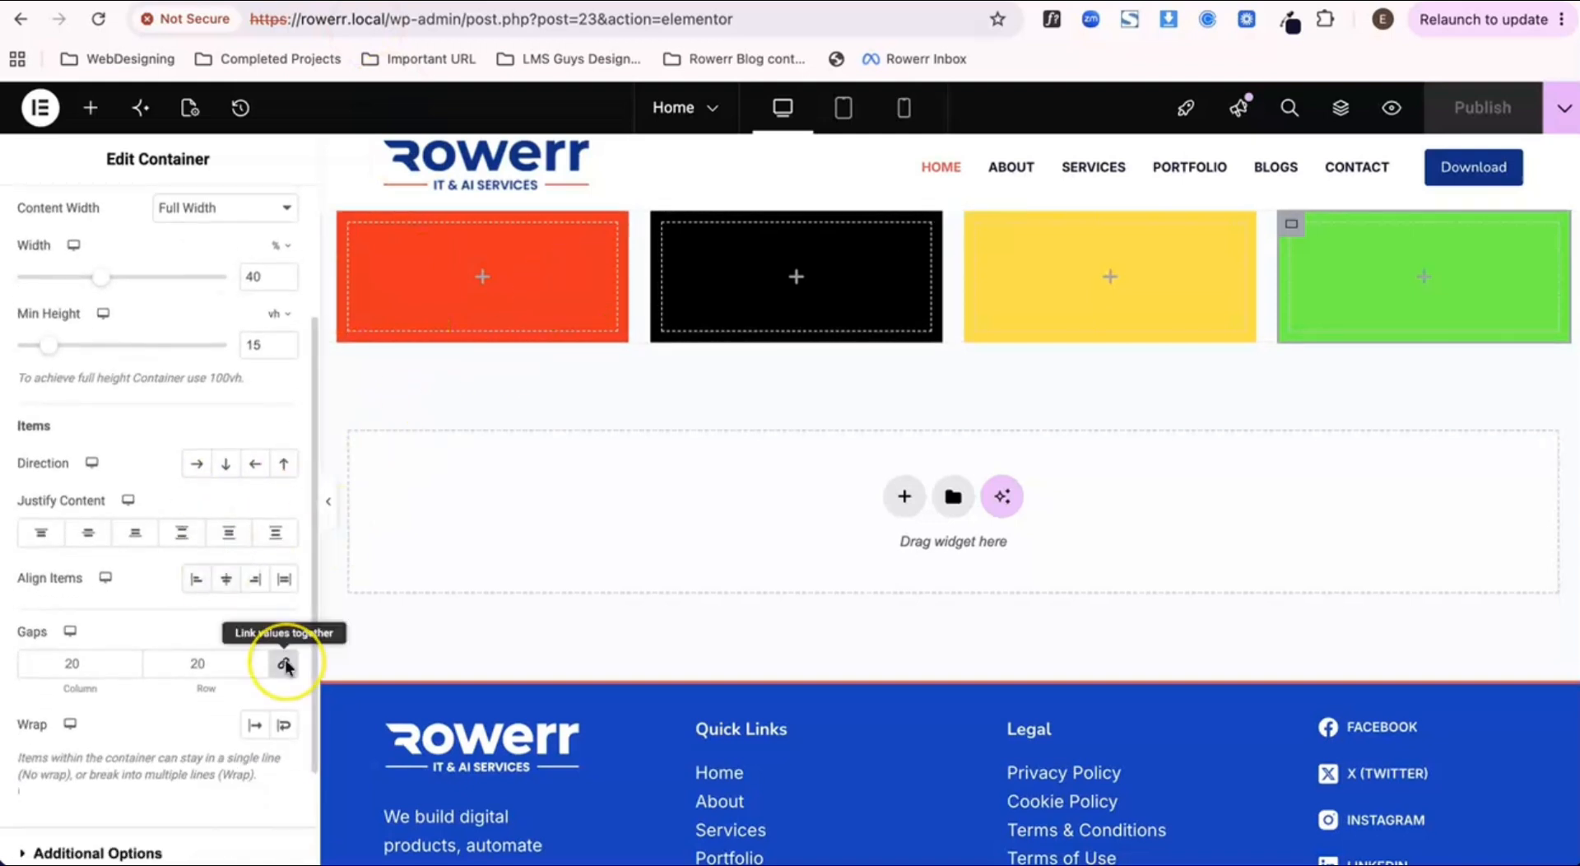
pyautogui.scroll(-2, 284, 658)
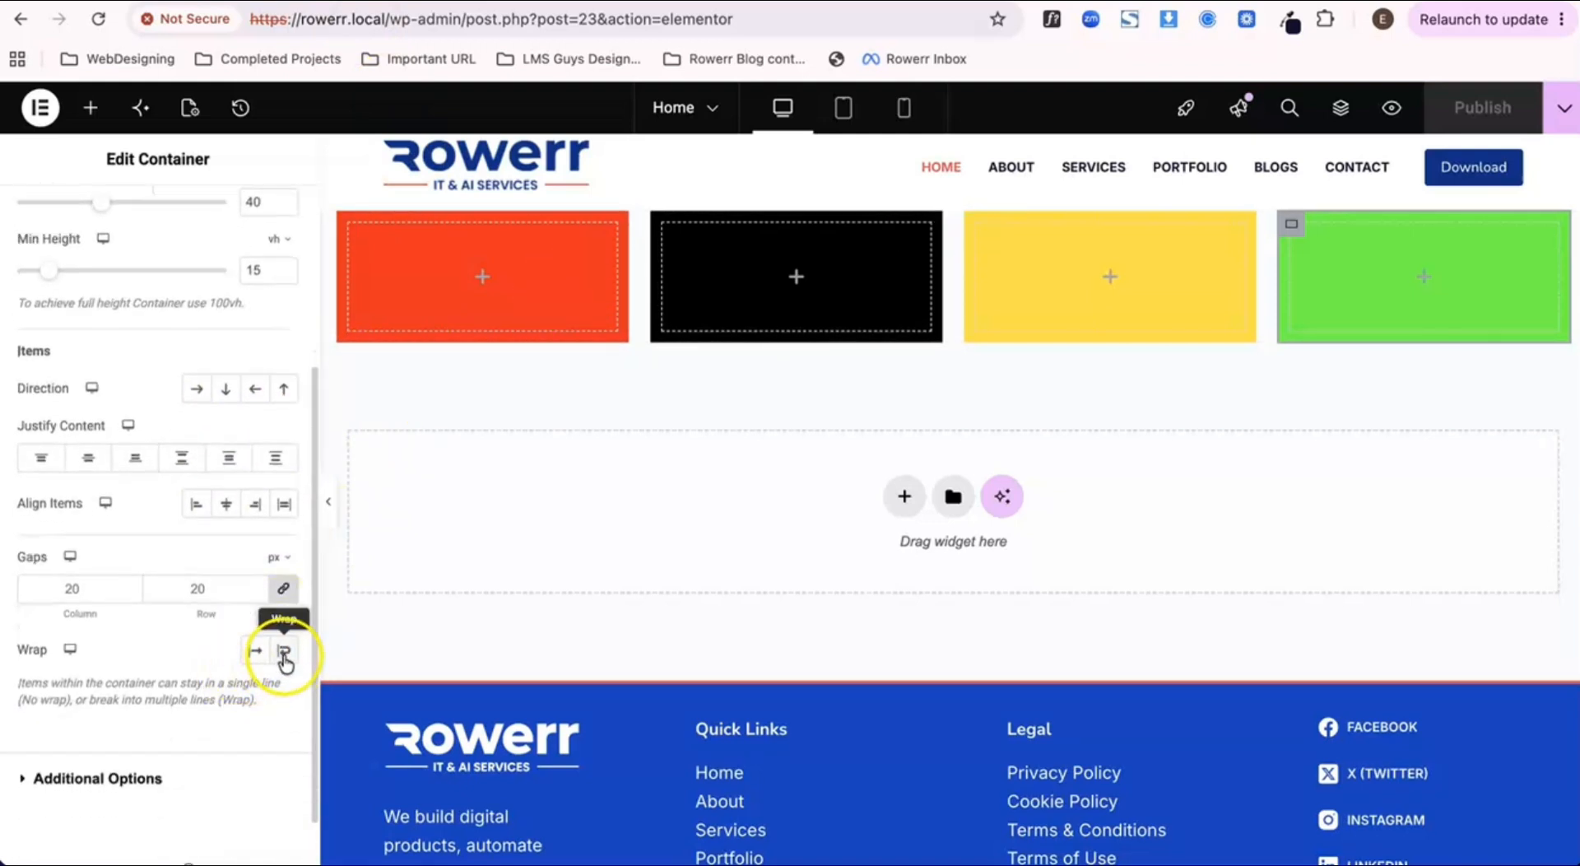
pyautogui.click(939, 228)
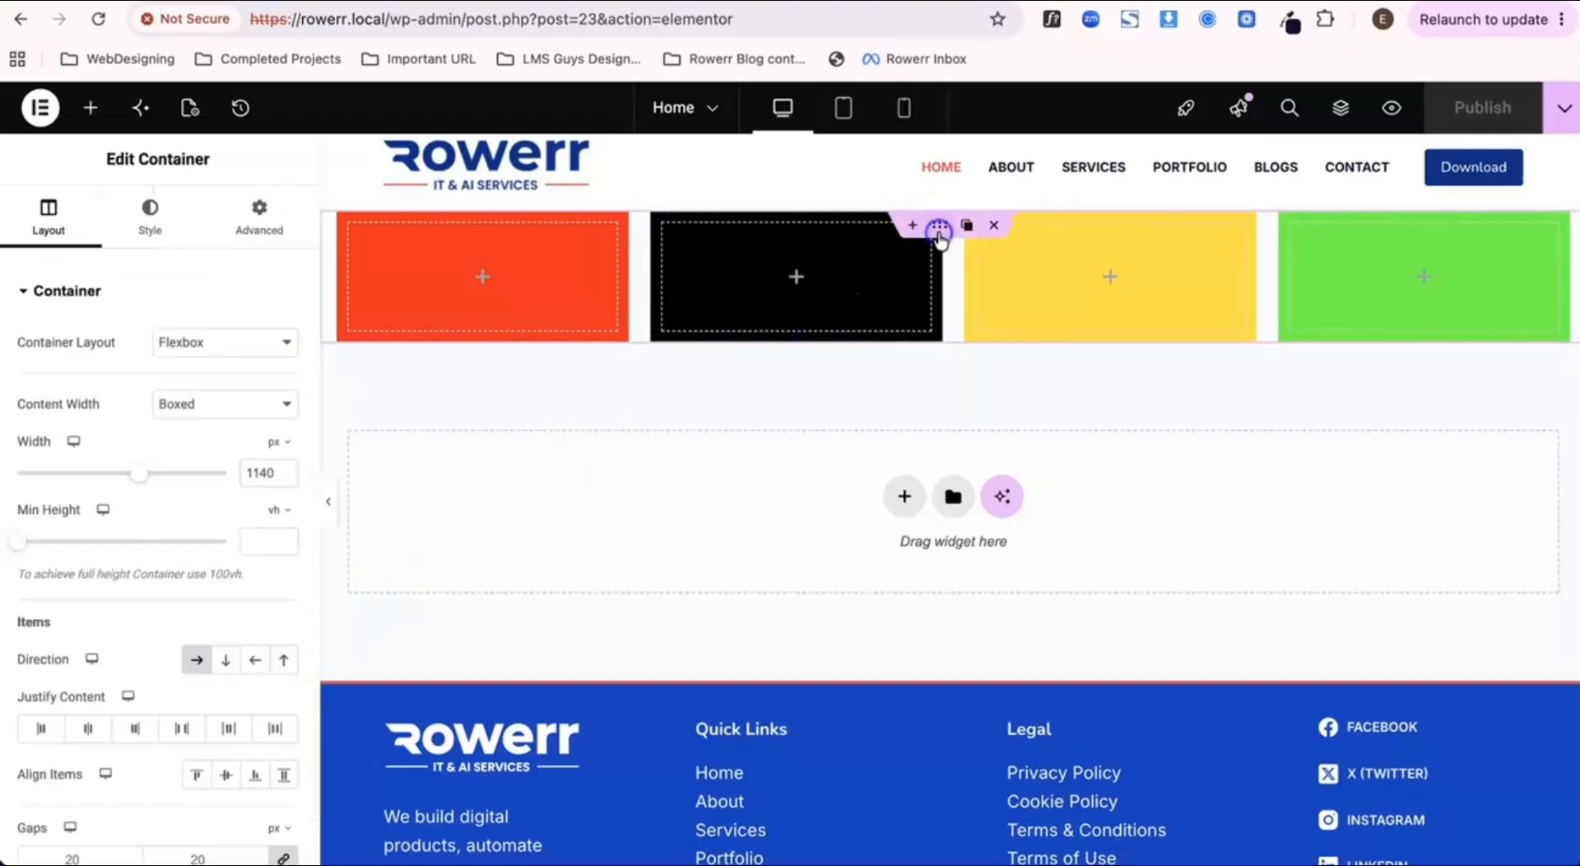
pyautogui.scroll(-1, 267, 589)
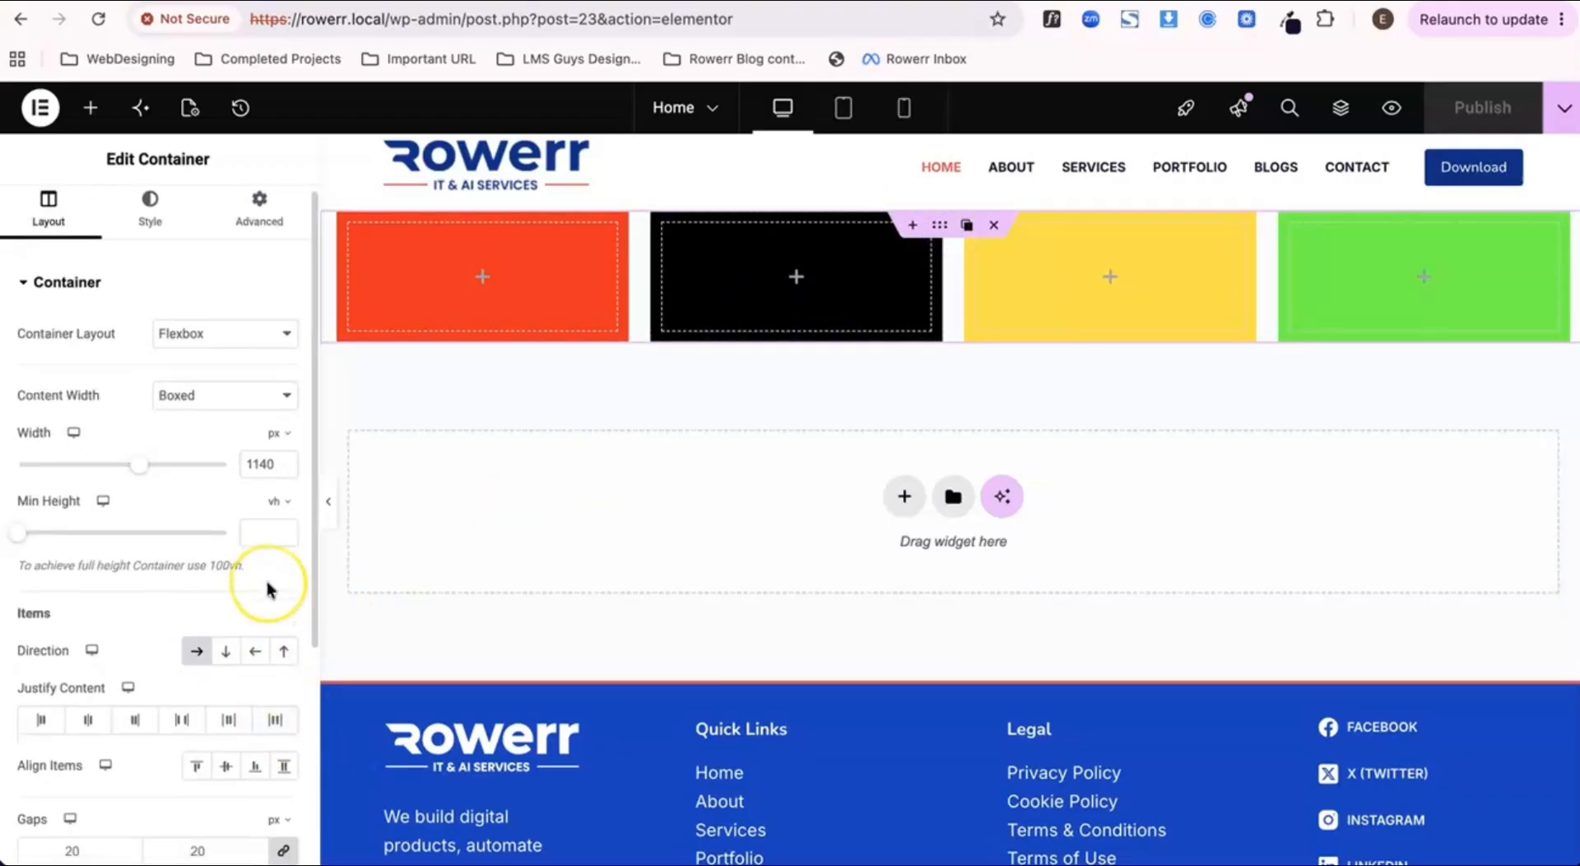
pyautogui.scroll(-5, 267, 586)
pyautogui.click(286, 586)
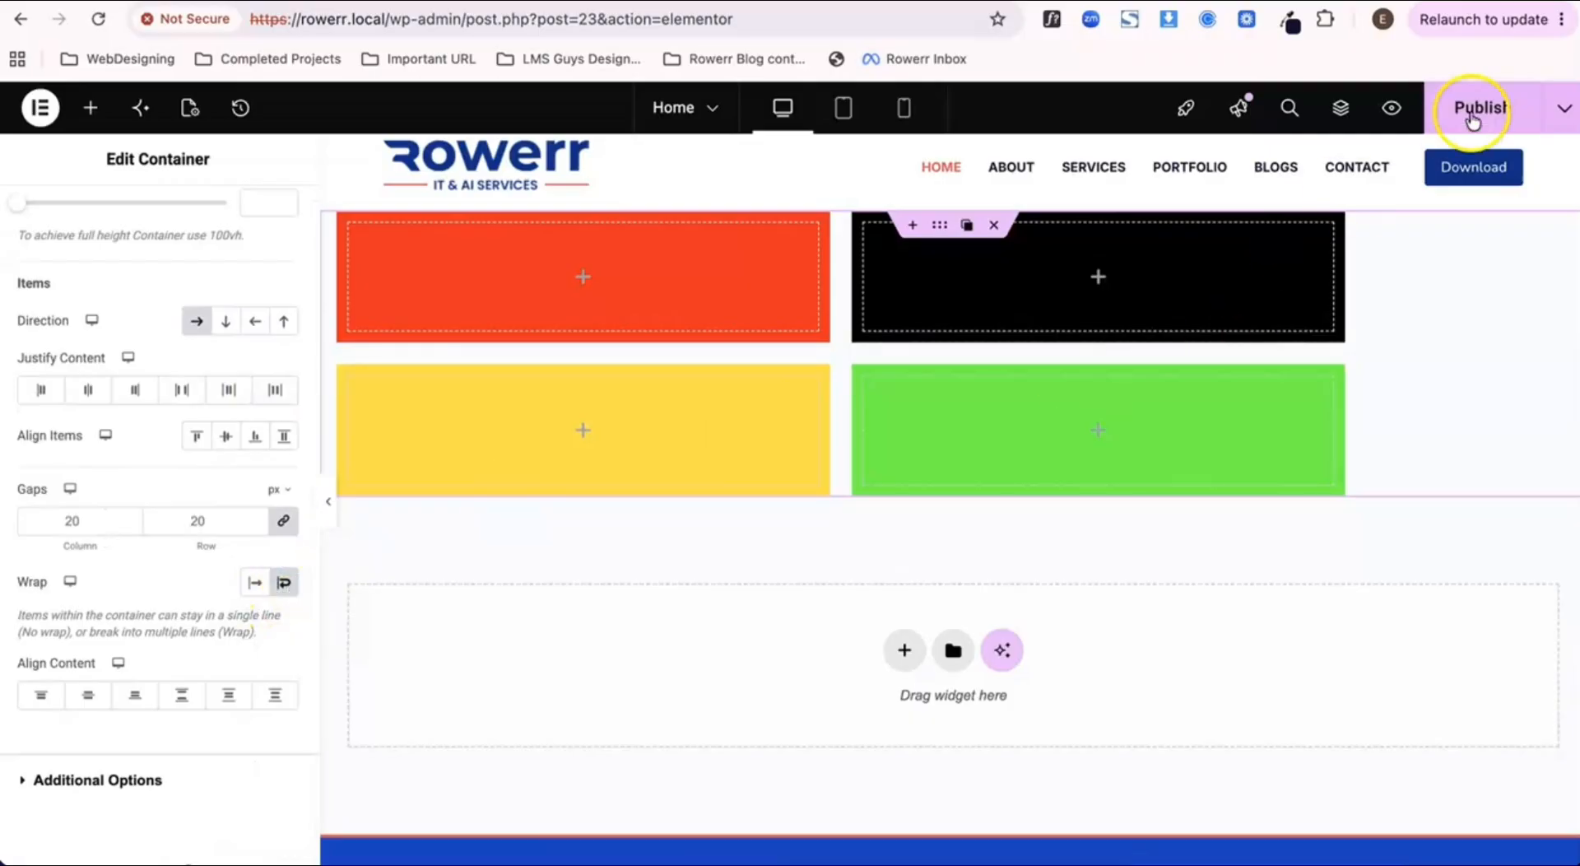
pyautogui.click(1487, 110)
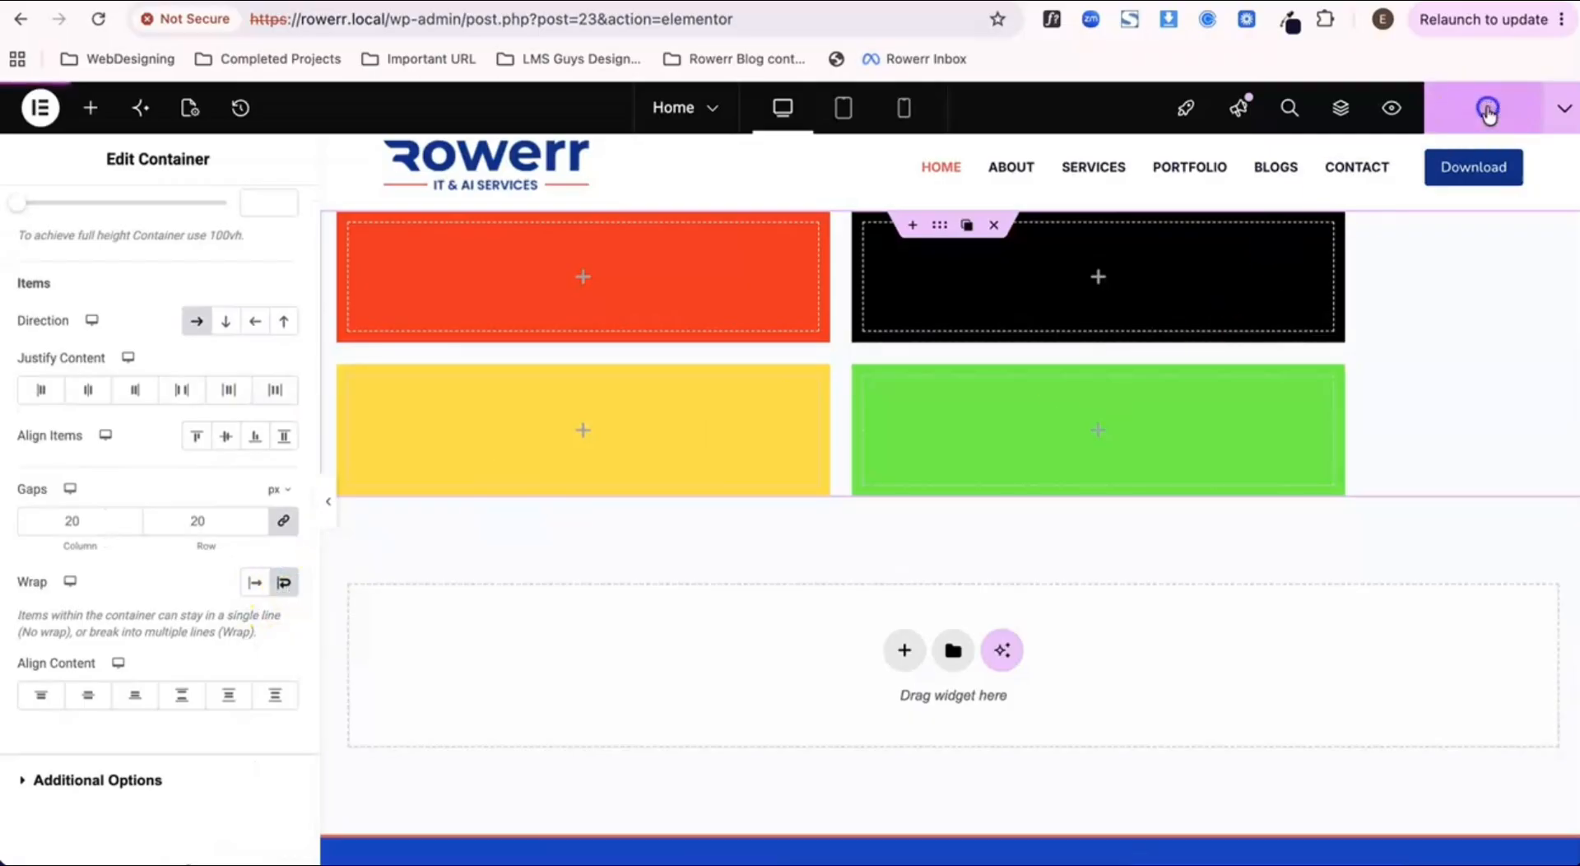
pyautogui.click(659, 2)
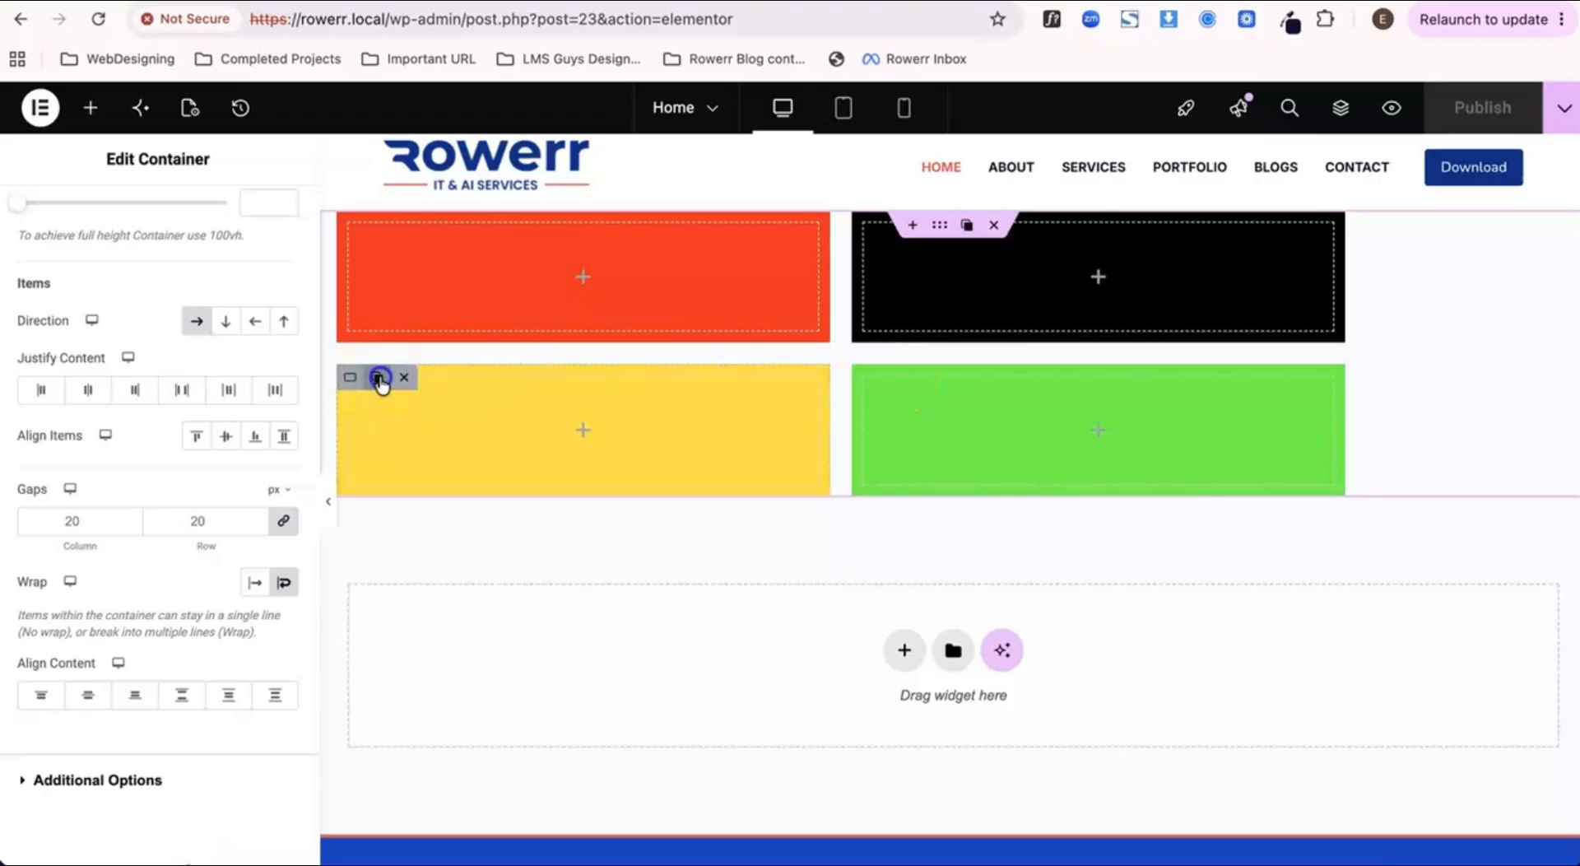
# Step: Duplicate the yellow container inside the parent container and publish the page
pyautogui.click(380, 378)
pyautogui.click(1448, 105)
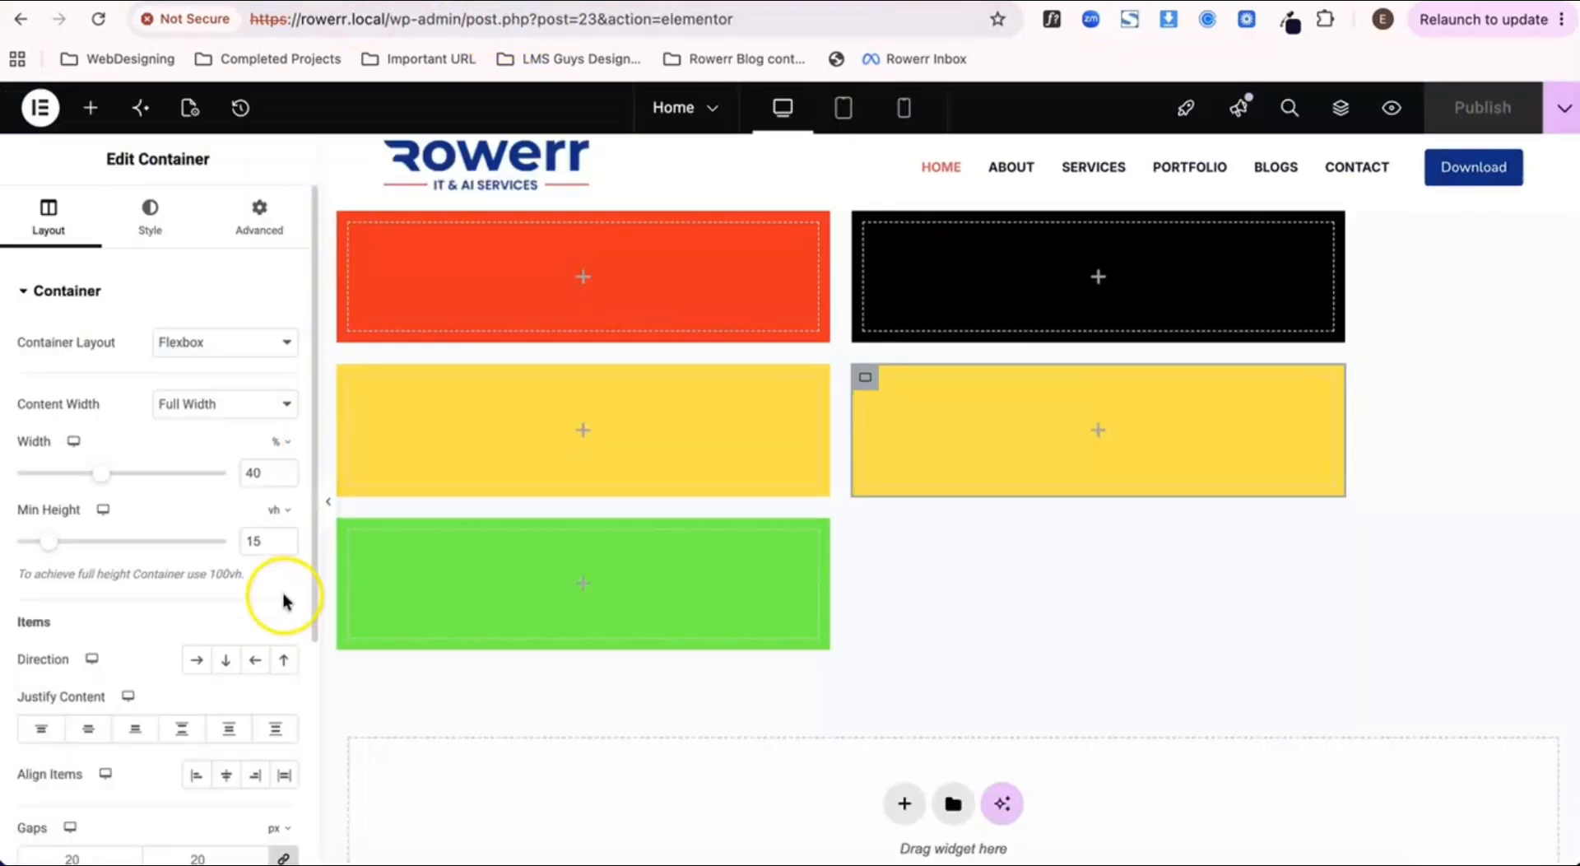
pyautogui.scroll(-5, 259, 617)
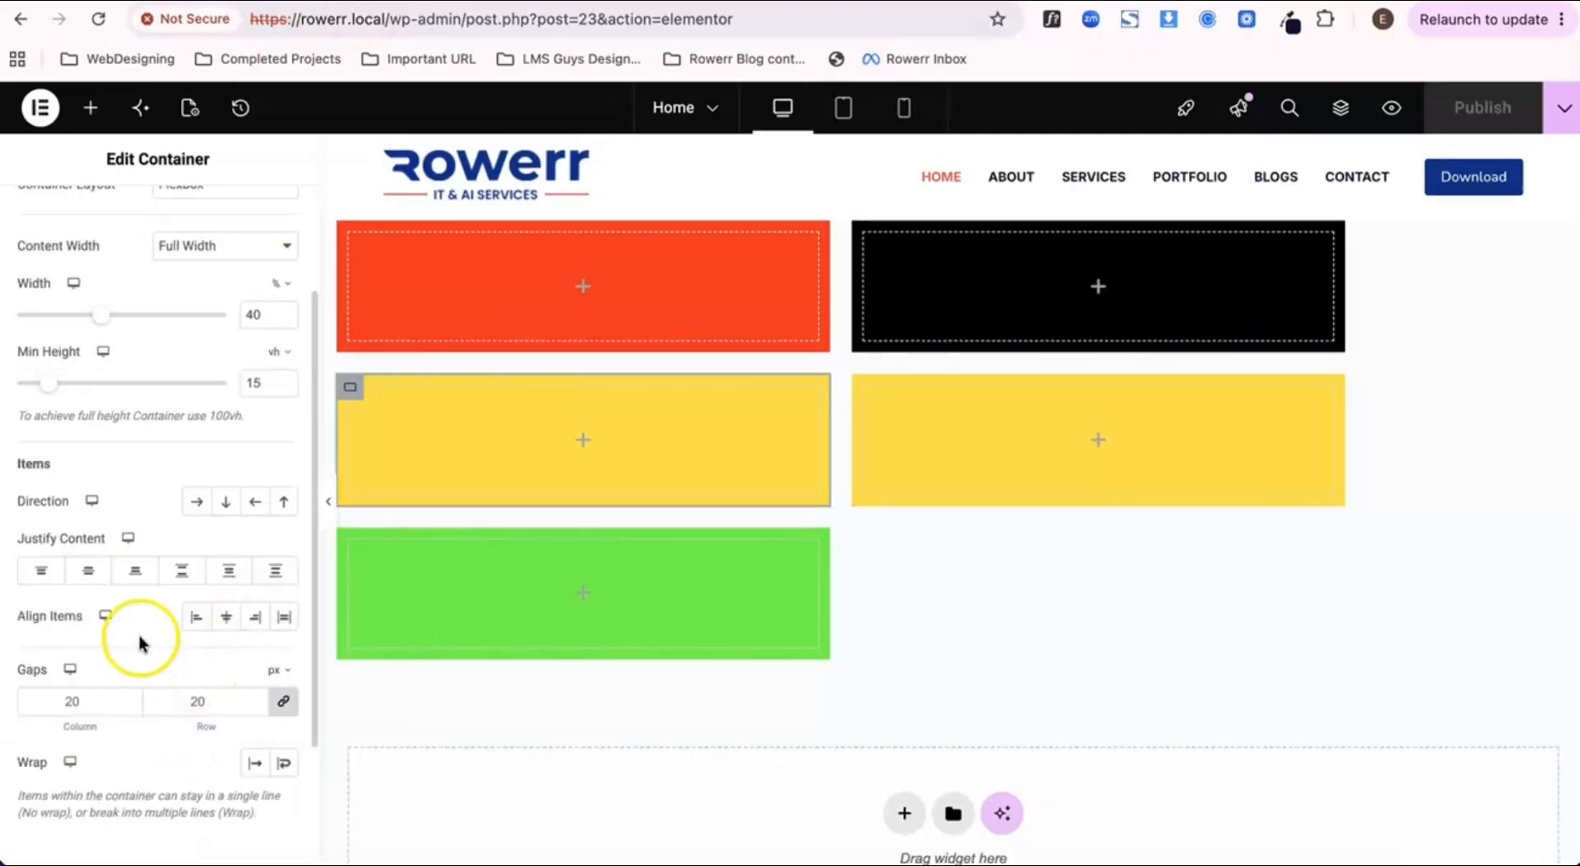
# Step: Review the layout, style and advanced settings of the first yellow container
pyautogui.scroll(-3, 140, 642)
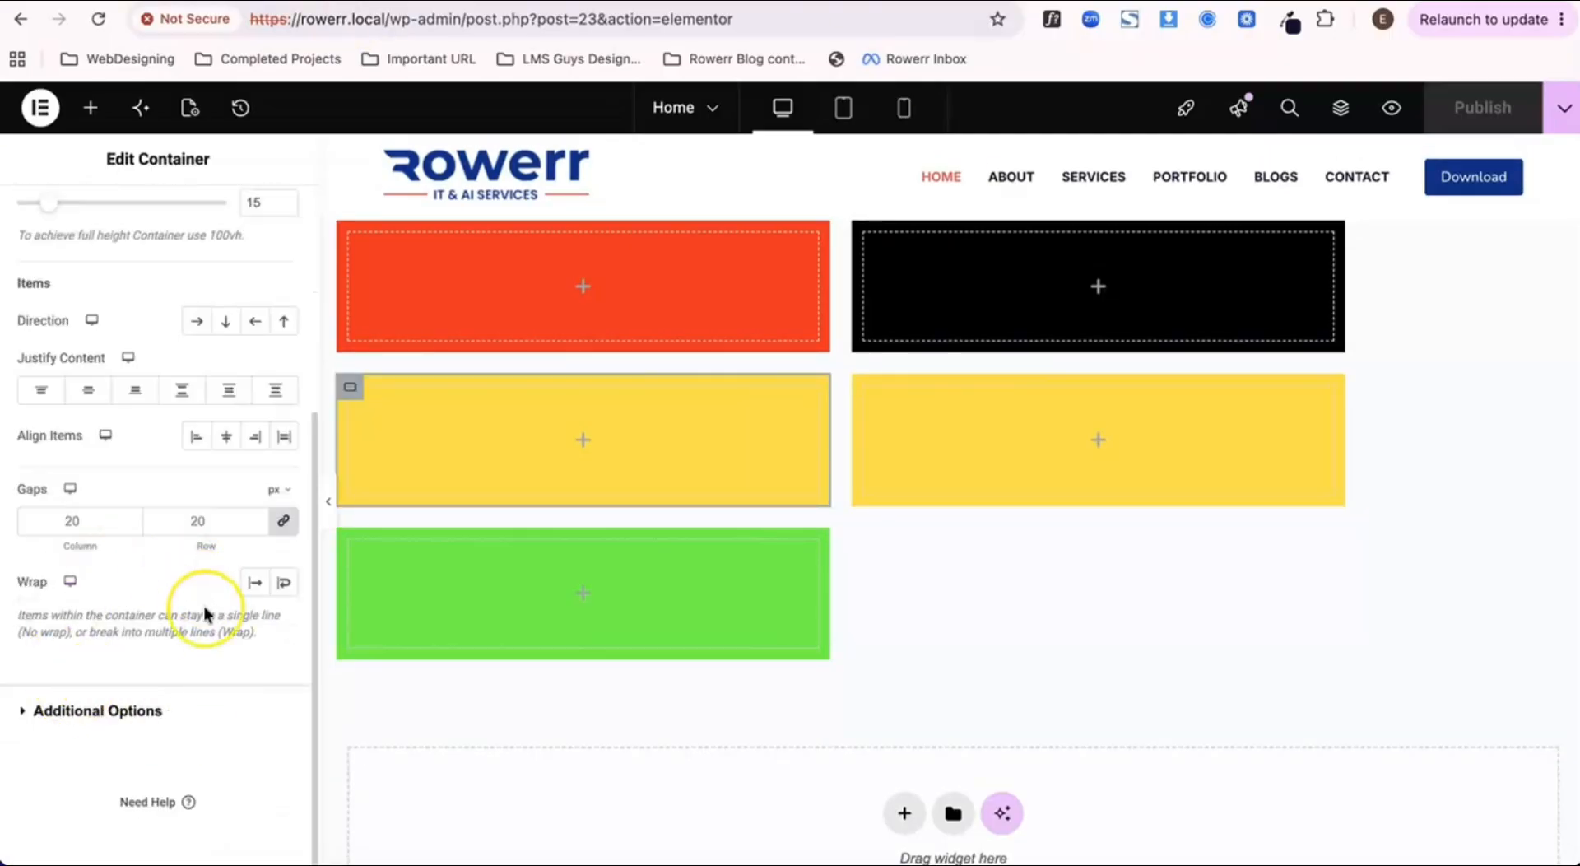
pyautogui.scroll(5, 205, 613)
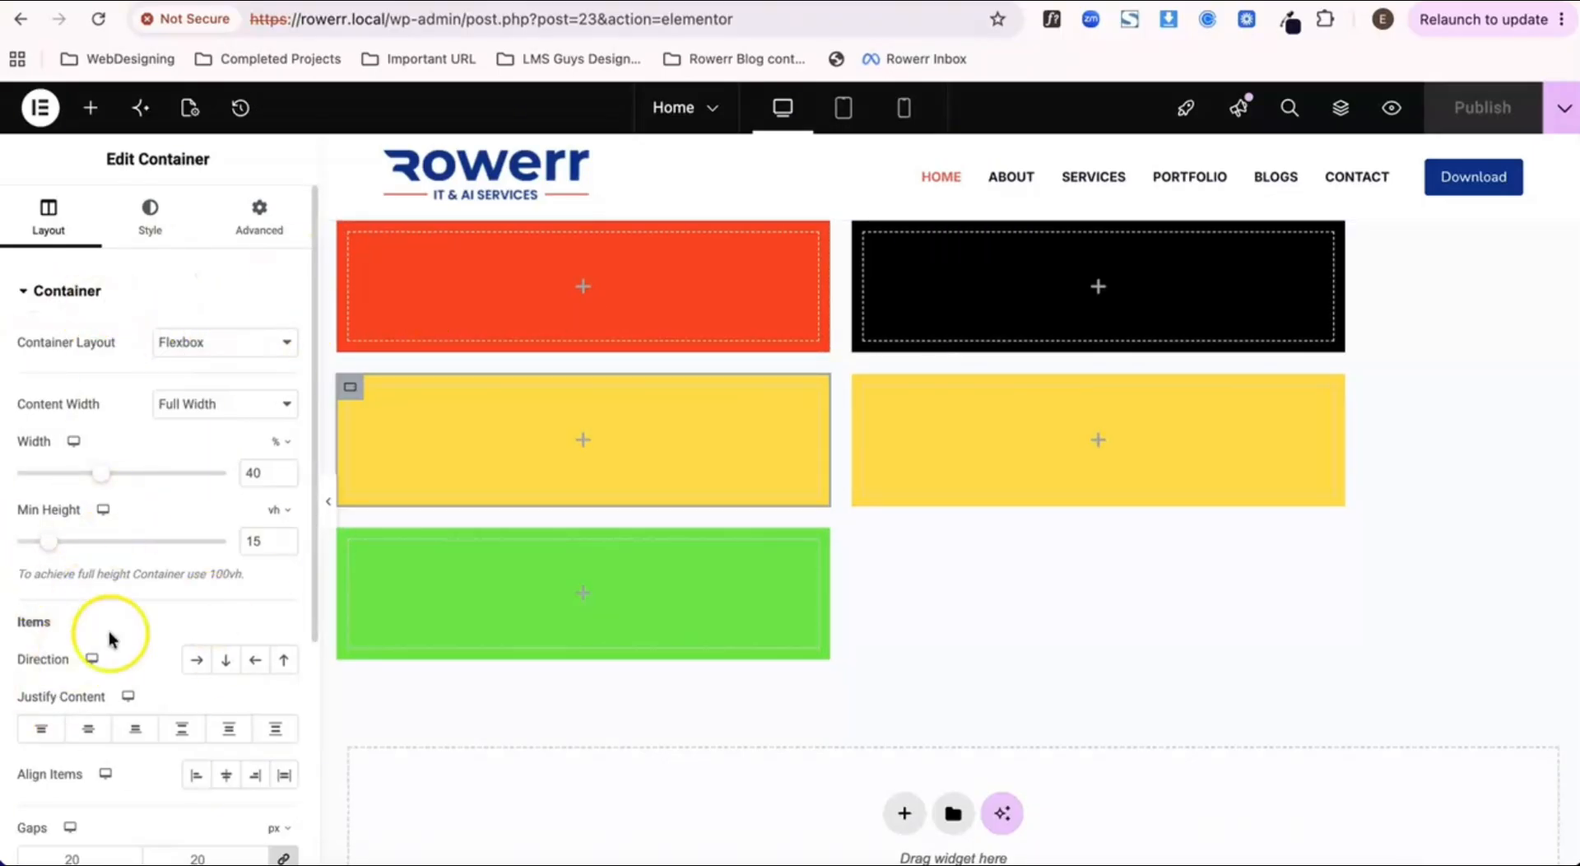
pyautogui.scroll(-4, 123, 630)
pyautogui.scroll(5, 141, 619)
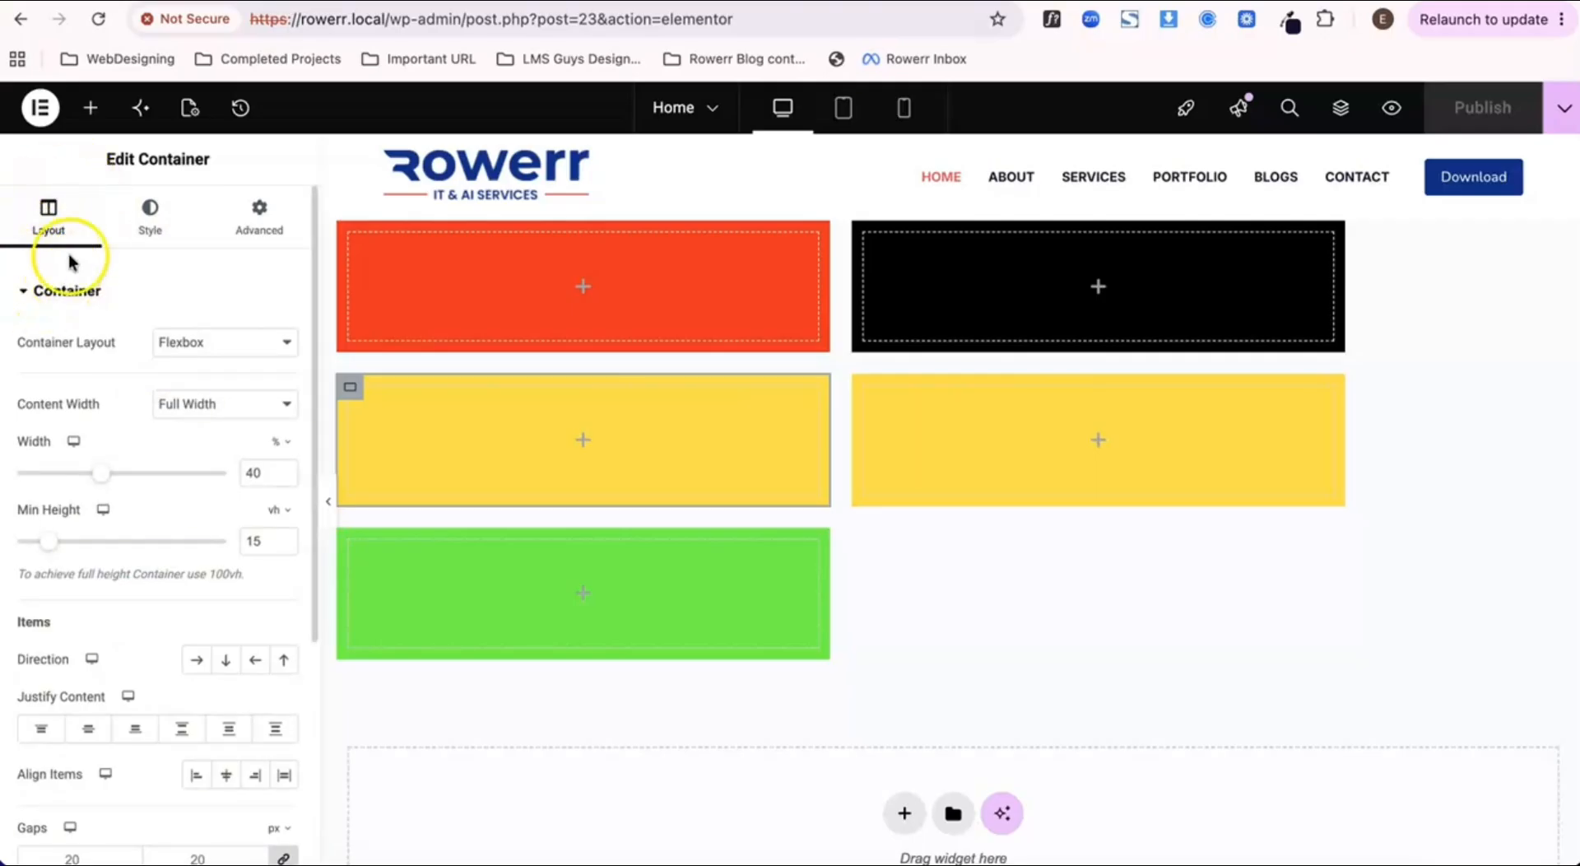
pyautogui.click(145, 220)
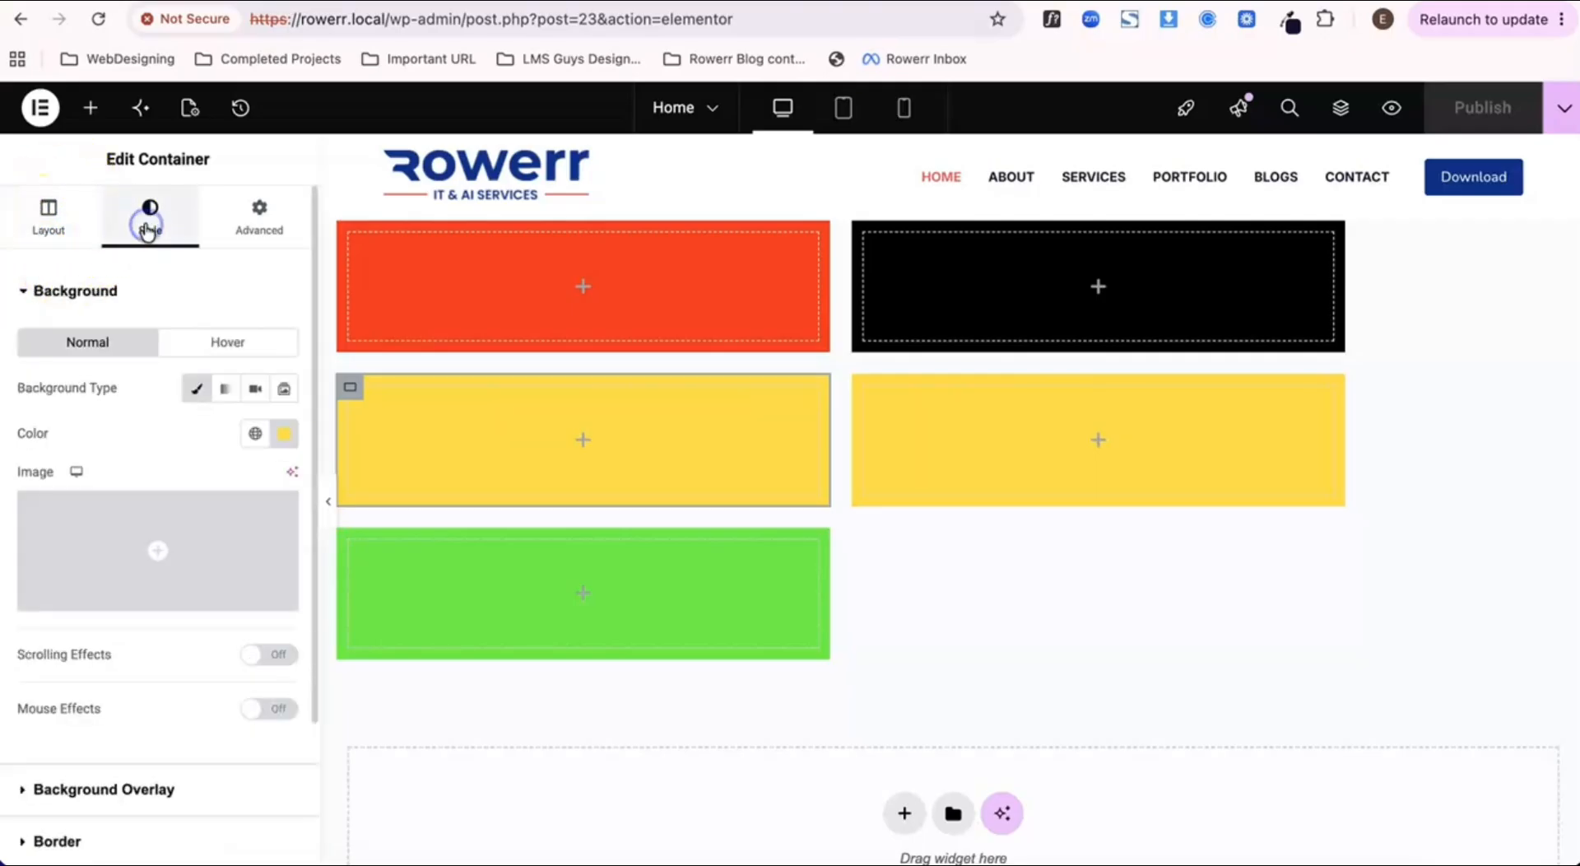
pyautogui.moveTo(203, 524)
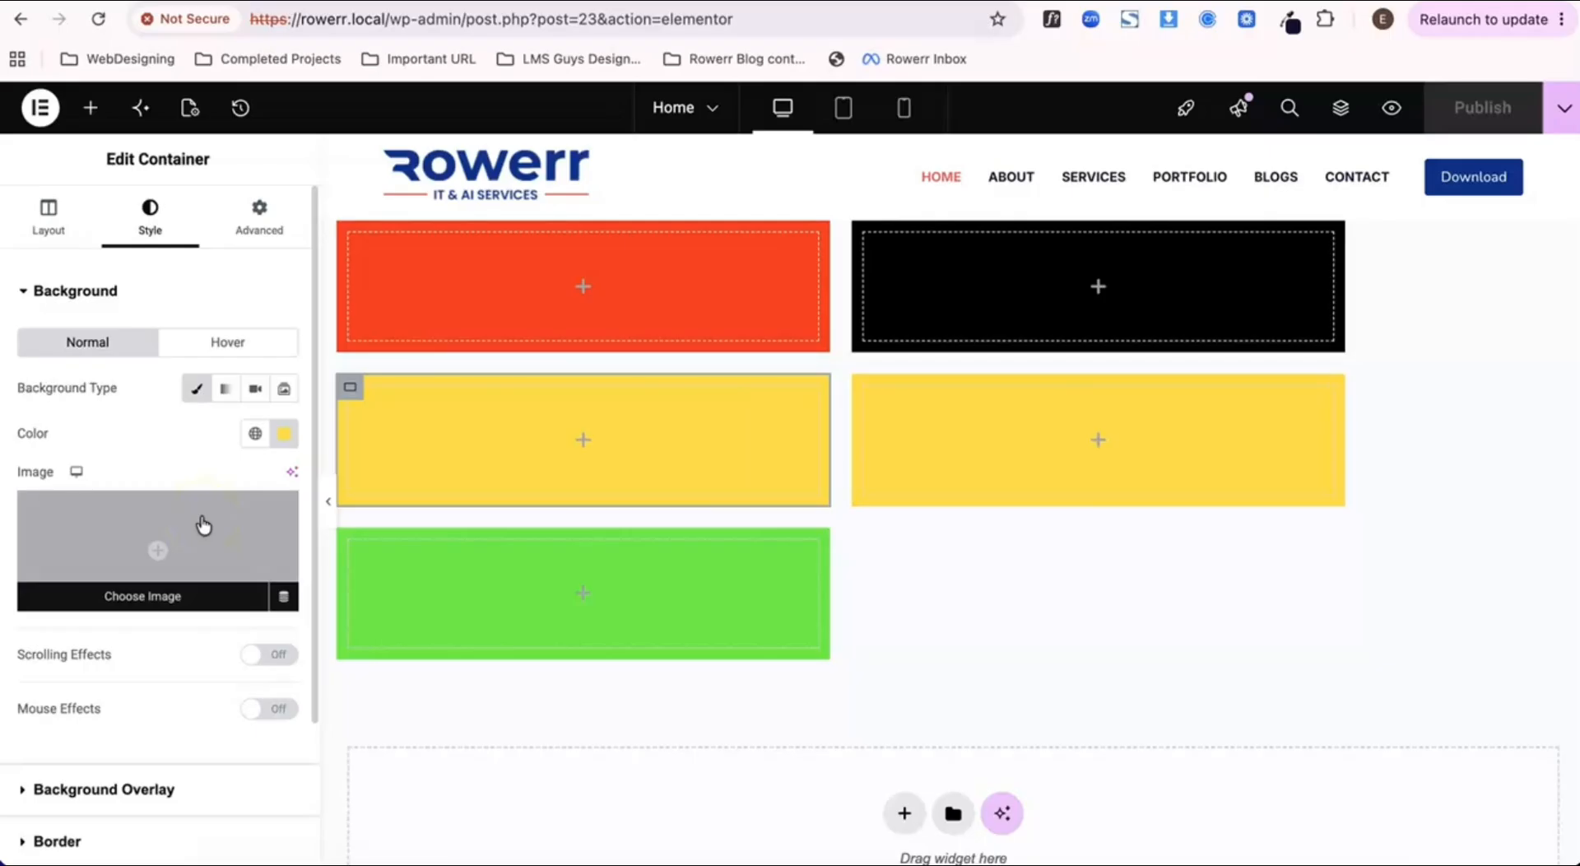
pyautogui.click(47, 224)
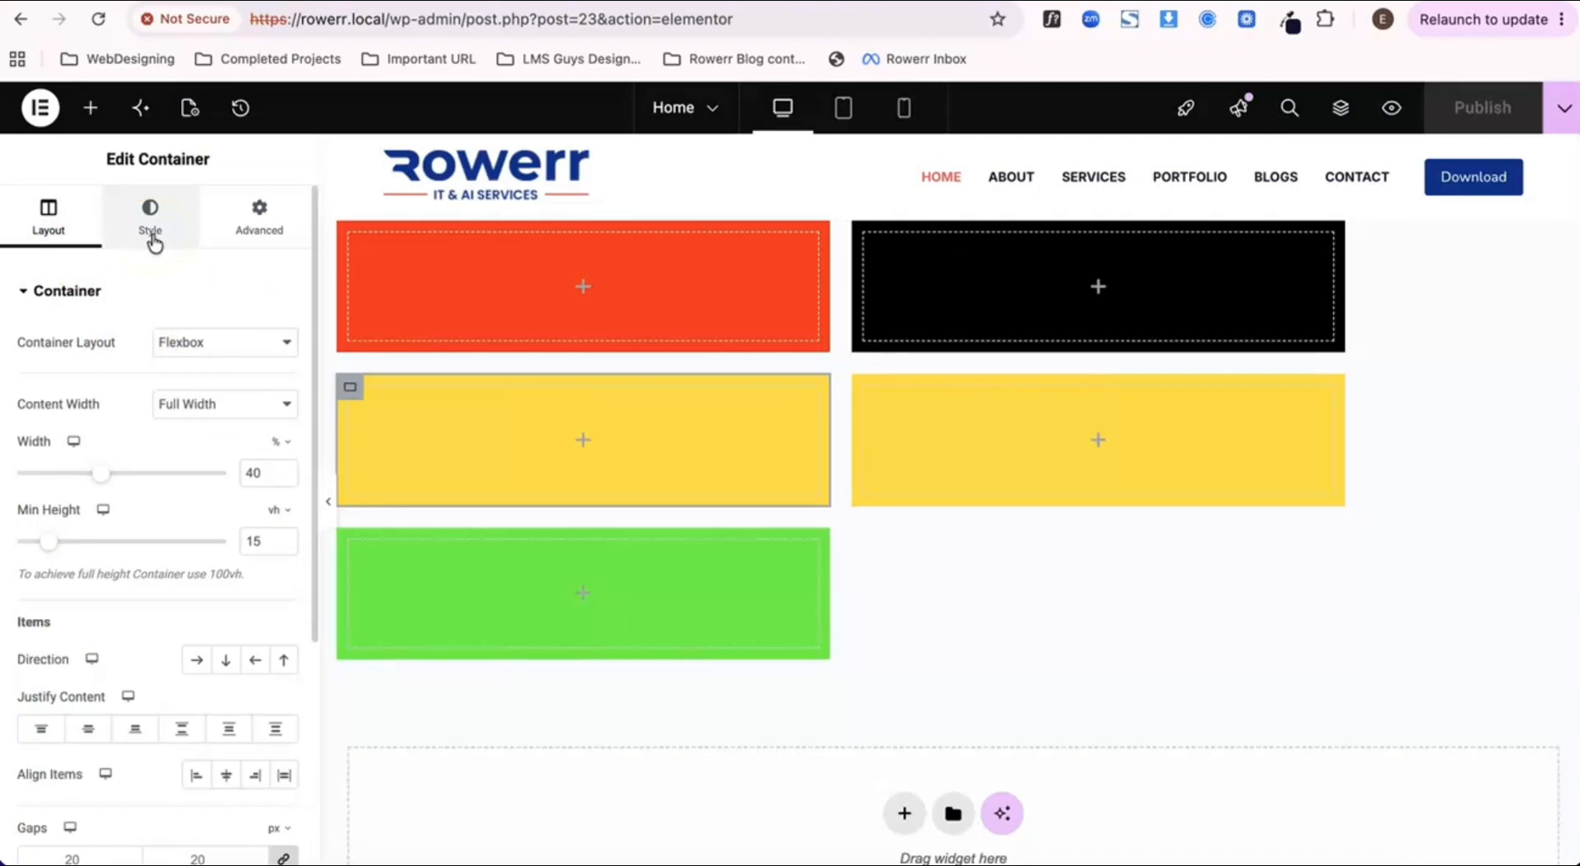
pyautogui.click(248, 226)
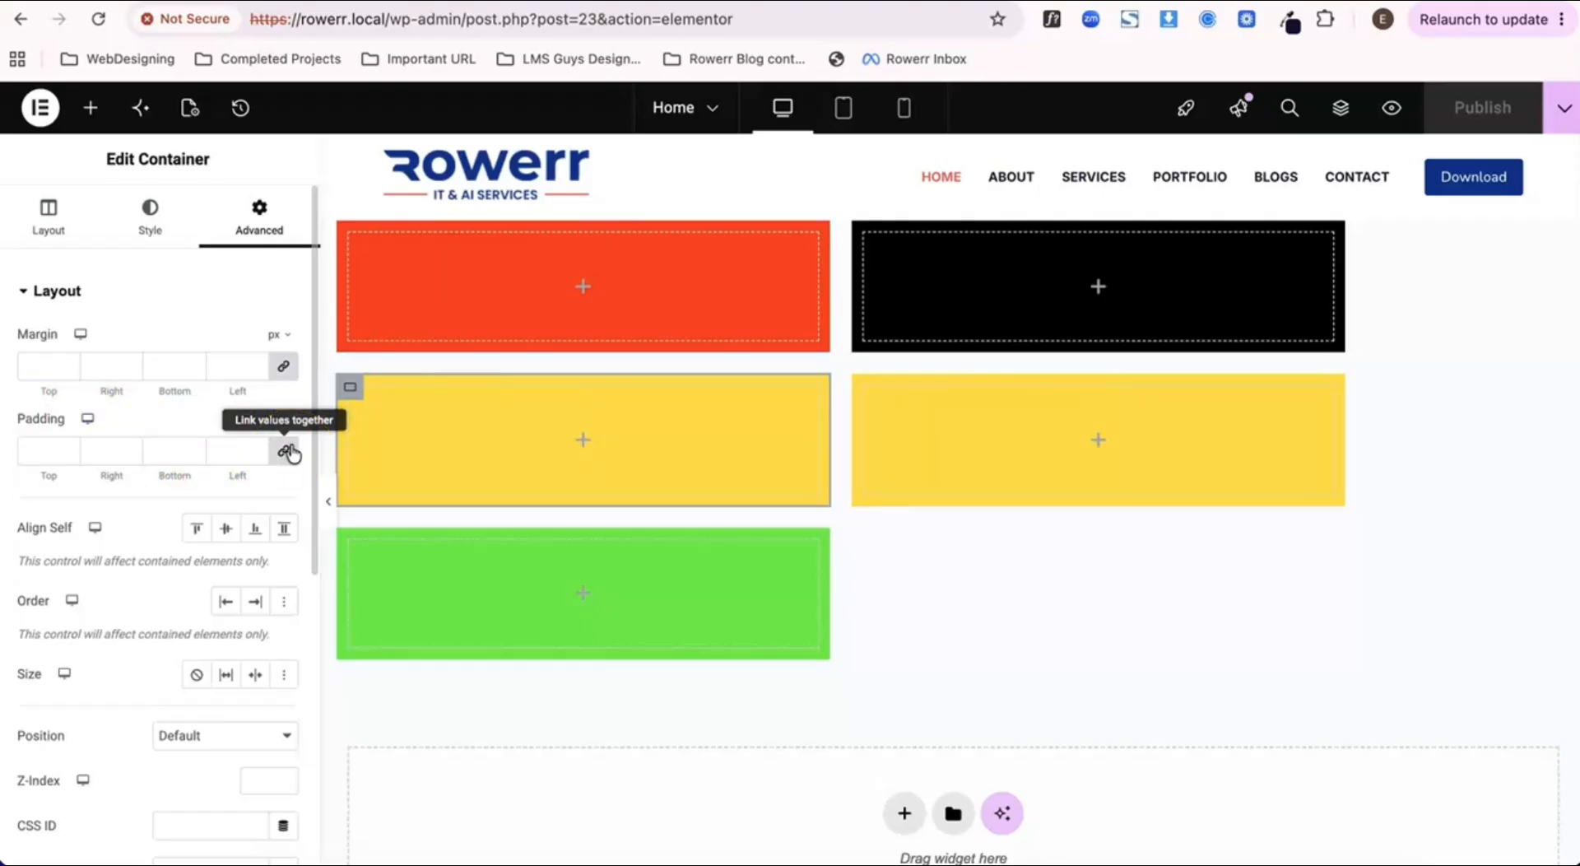
# Step: Add an Image widget to the first yellow container and choose the Header & Footer Guide picture from the Media Library
pyautogui.click(351, 388)
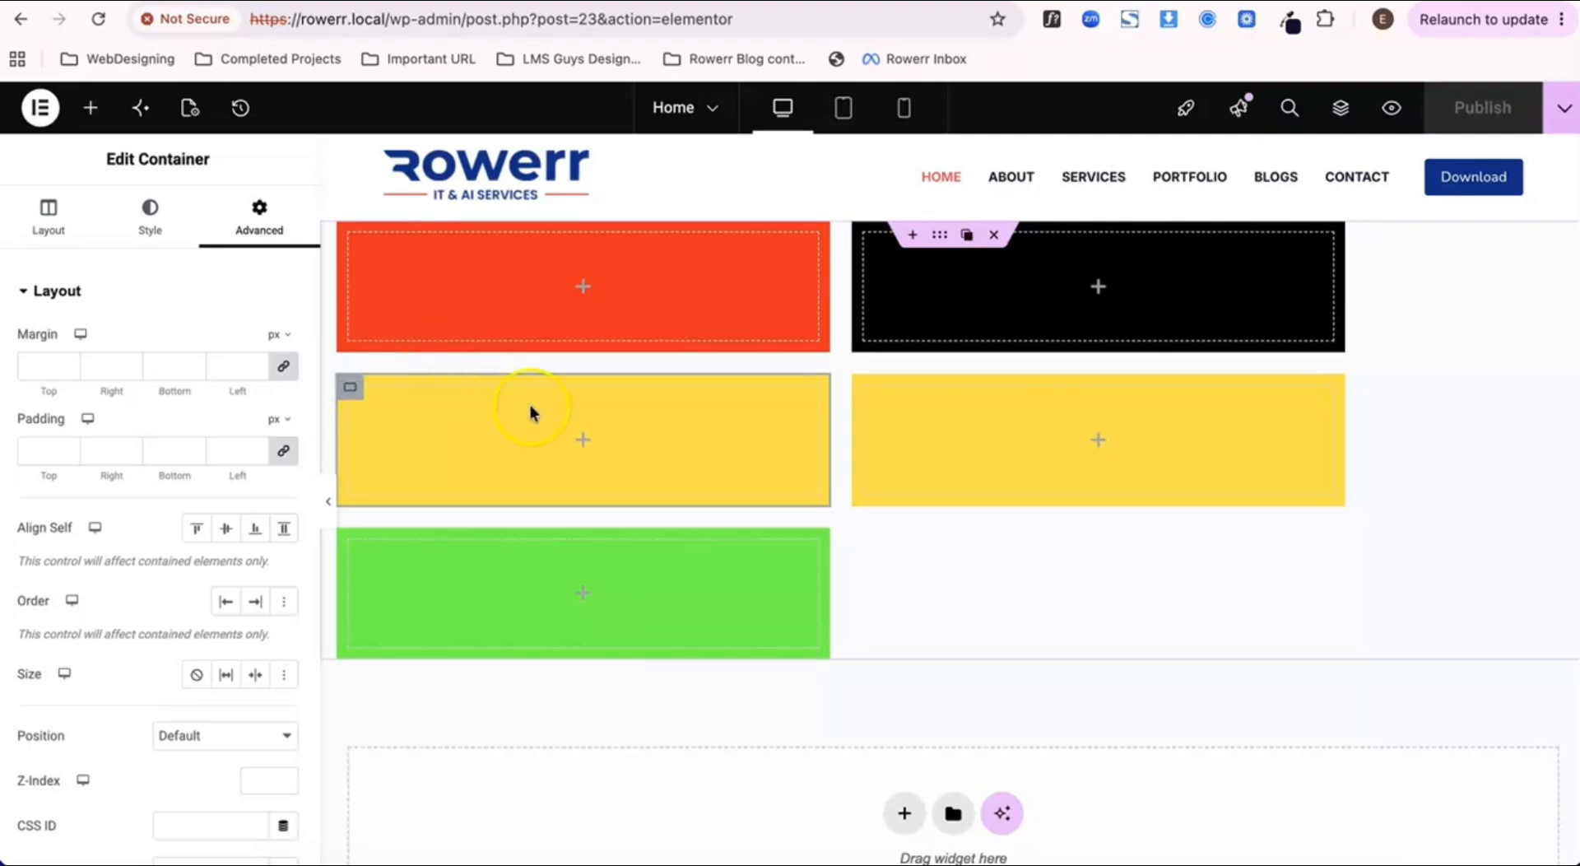
pyautogui.click(583, 444)
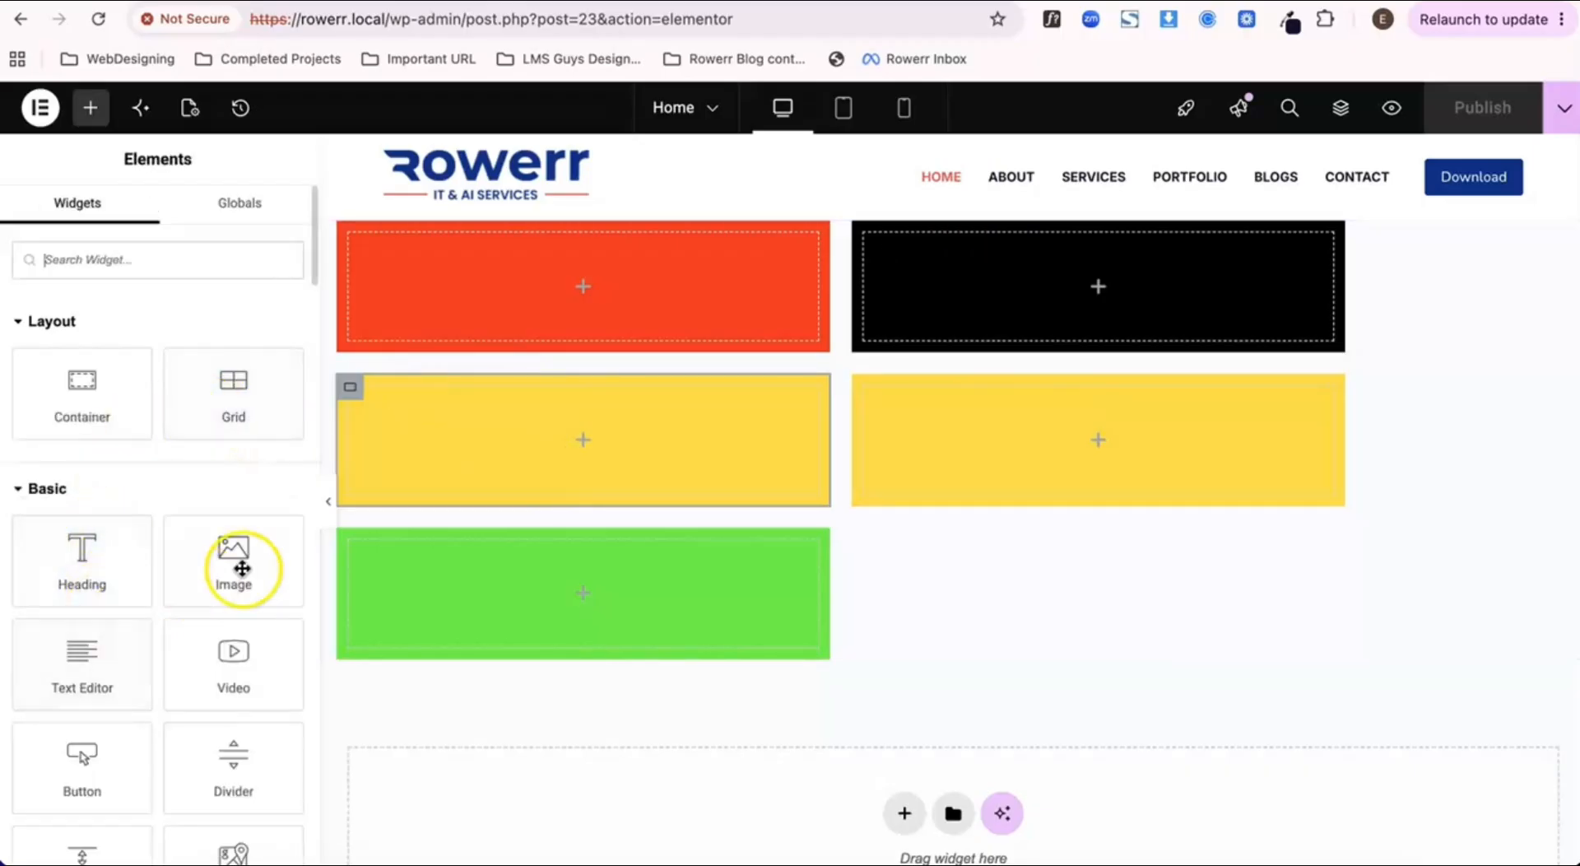
pyautogui.moveTo(242, 568); pyautogui.dragTo(605, 439)
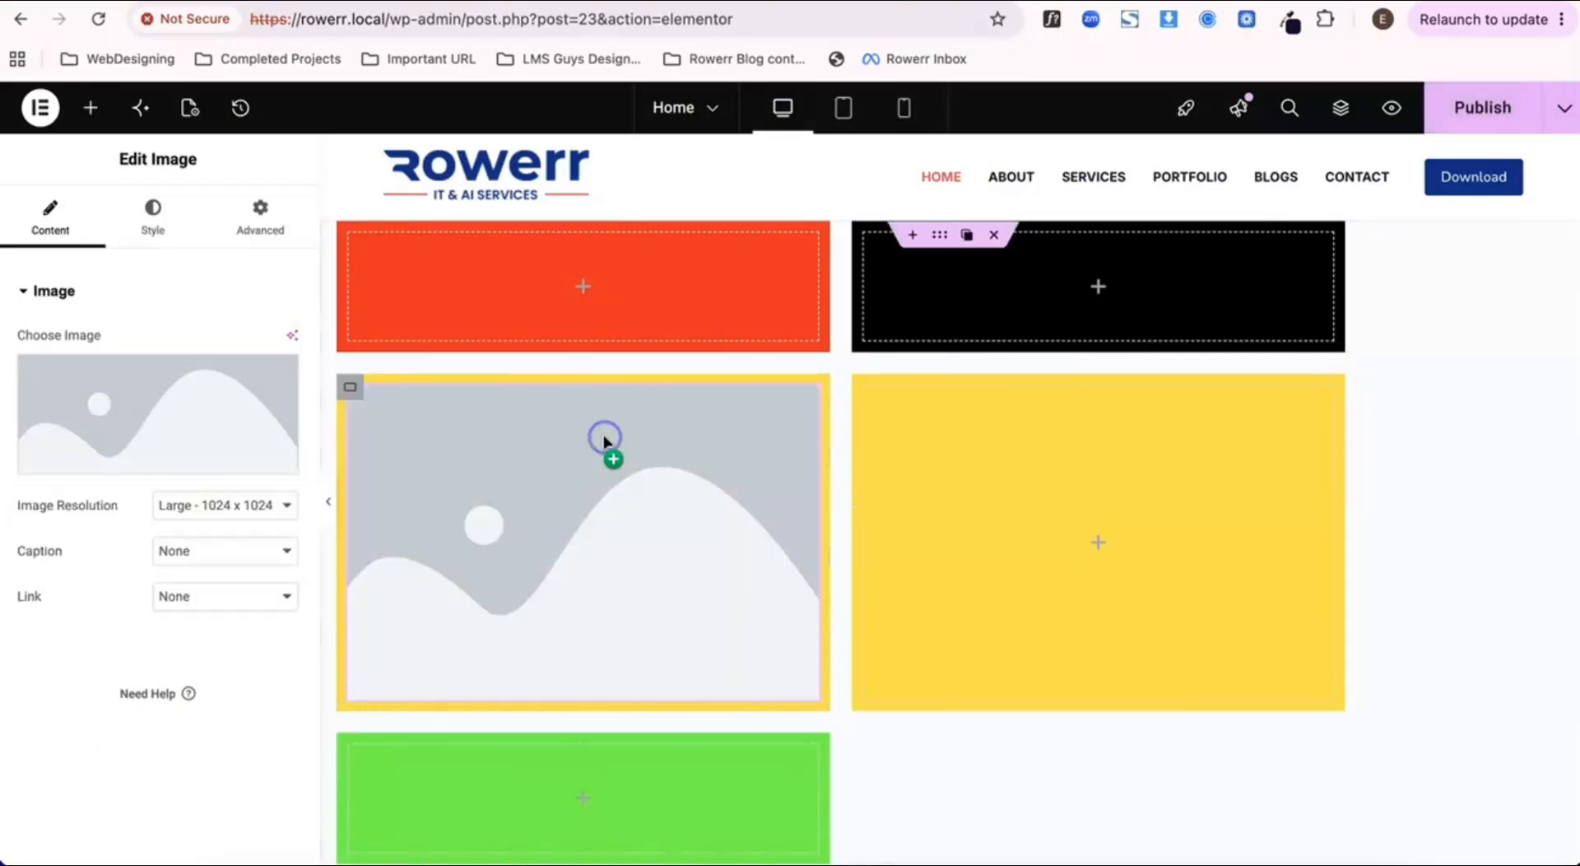
pyautogui.click(125, 420)
pyautogui.click(289, 395)
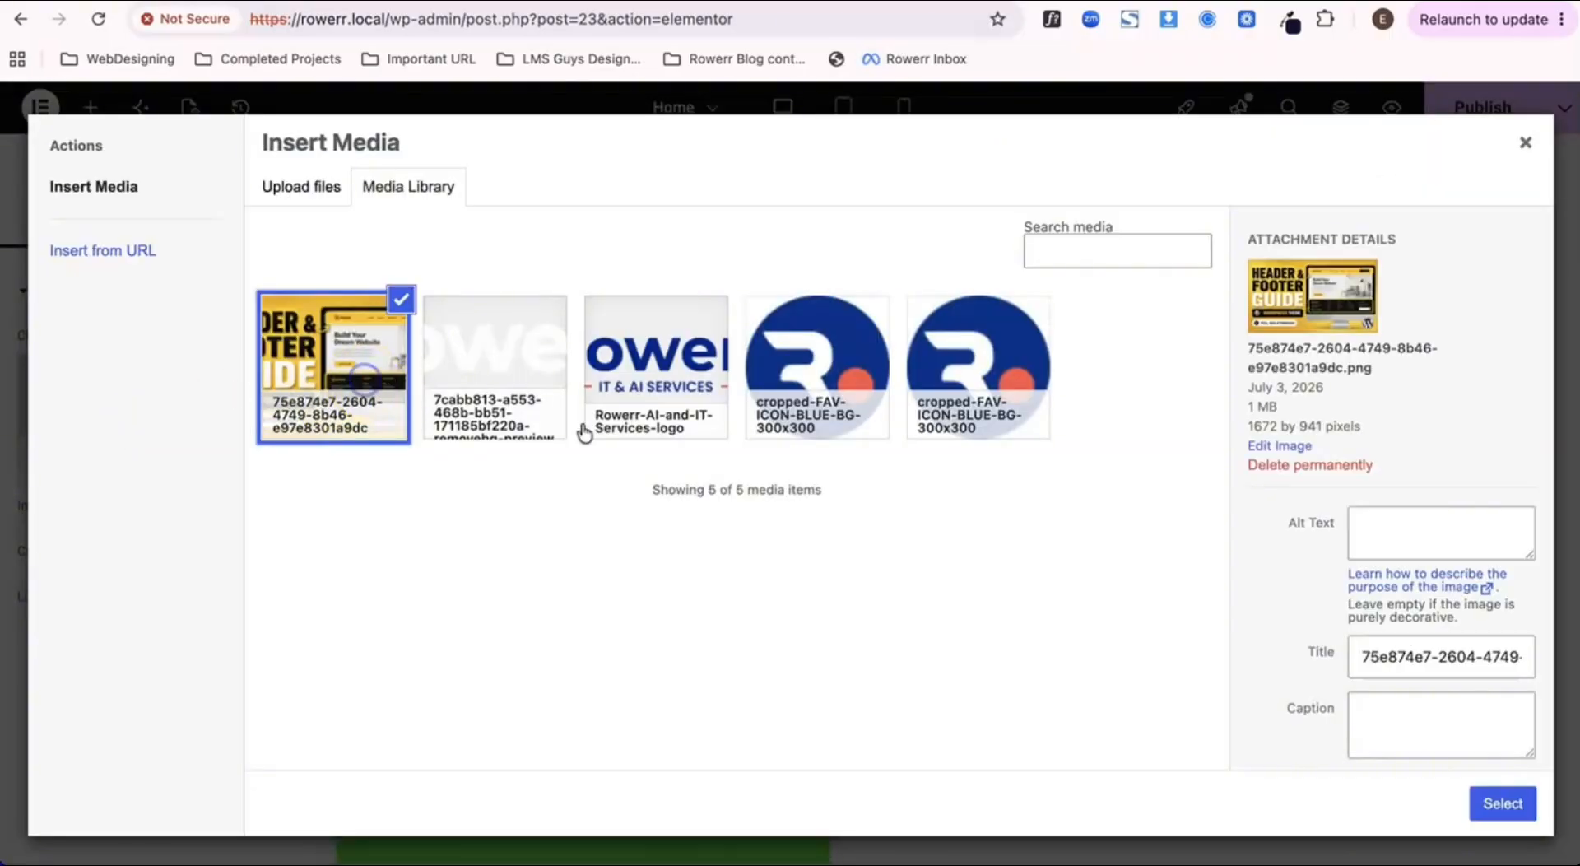
pyautogui.click(1481, 805)
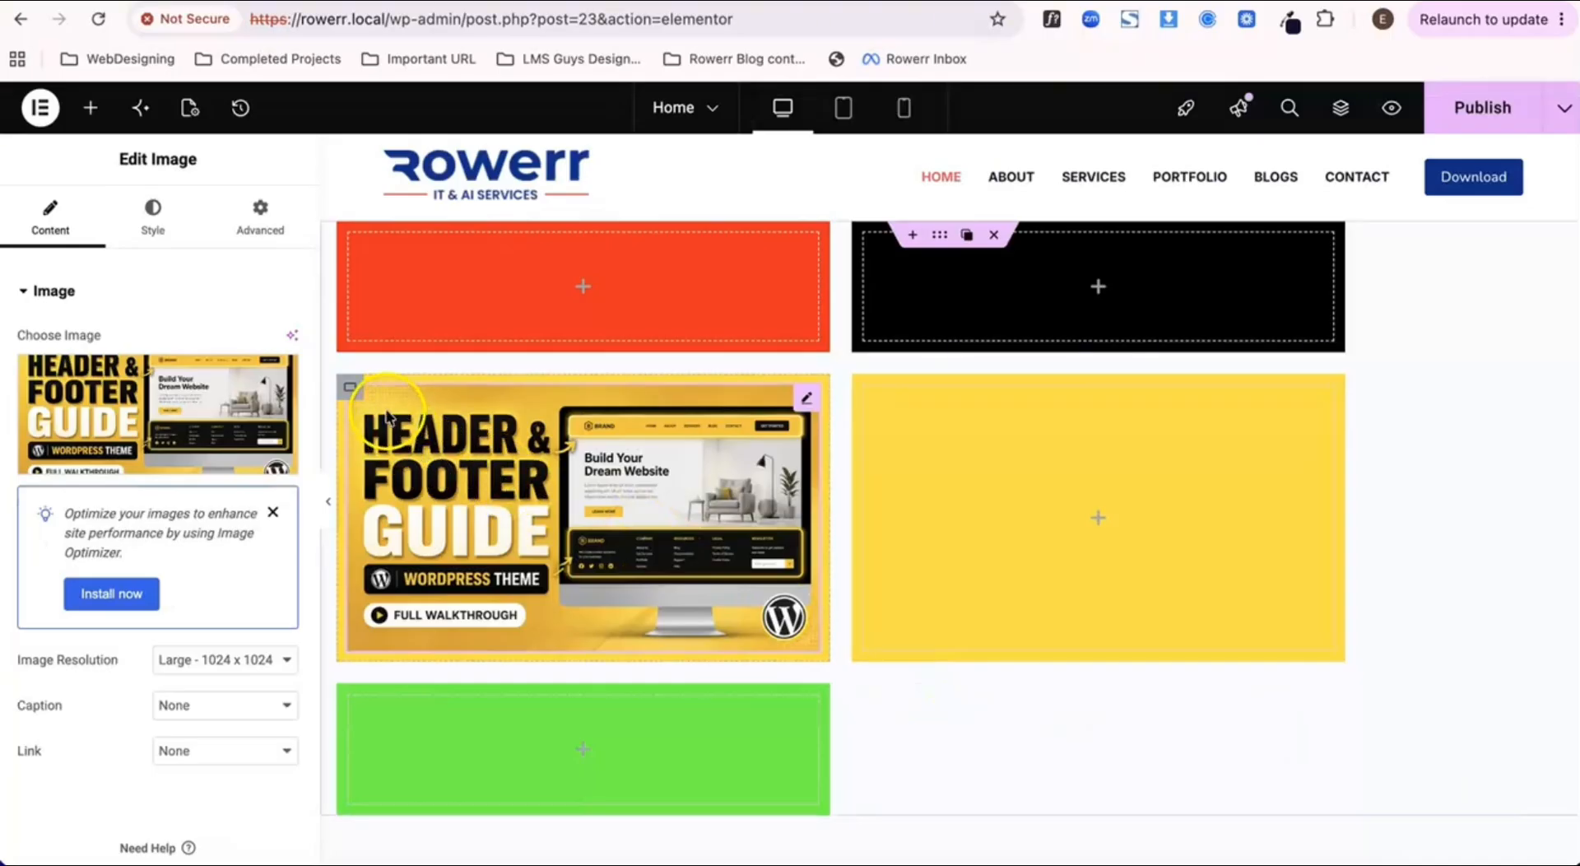
# Step: Give the yellow container holding the image a Solid border 3 px wide on all sides
pyautogui.click(349, 395)
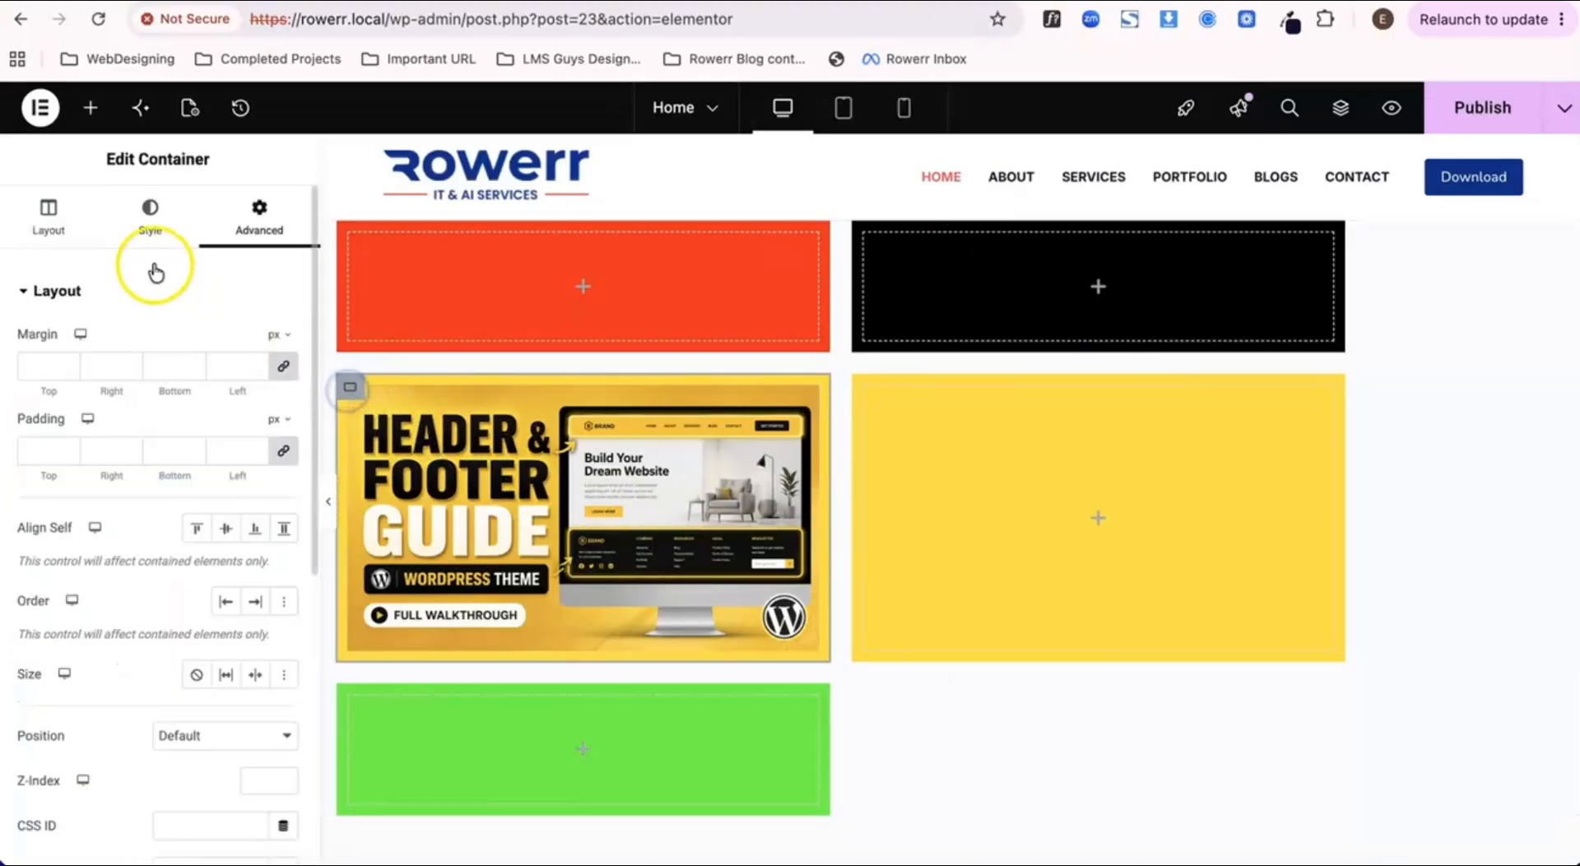
pyautogui.click(147, 216)
pyautogui.scroll(-2, 169, 451)
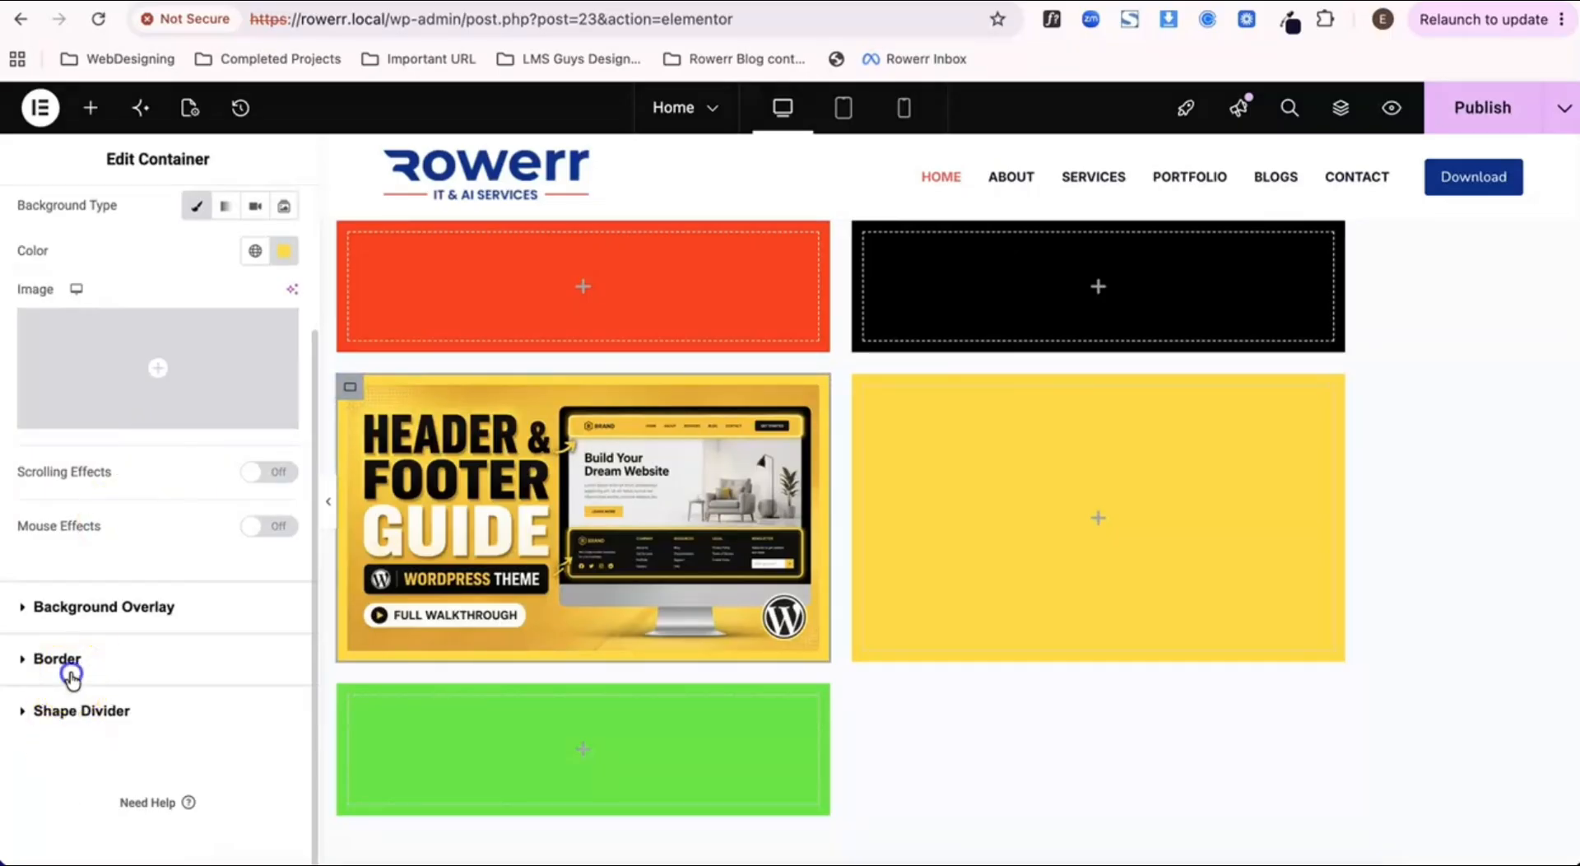
pyautogui.click(69, 663)
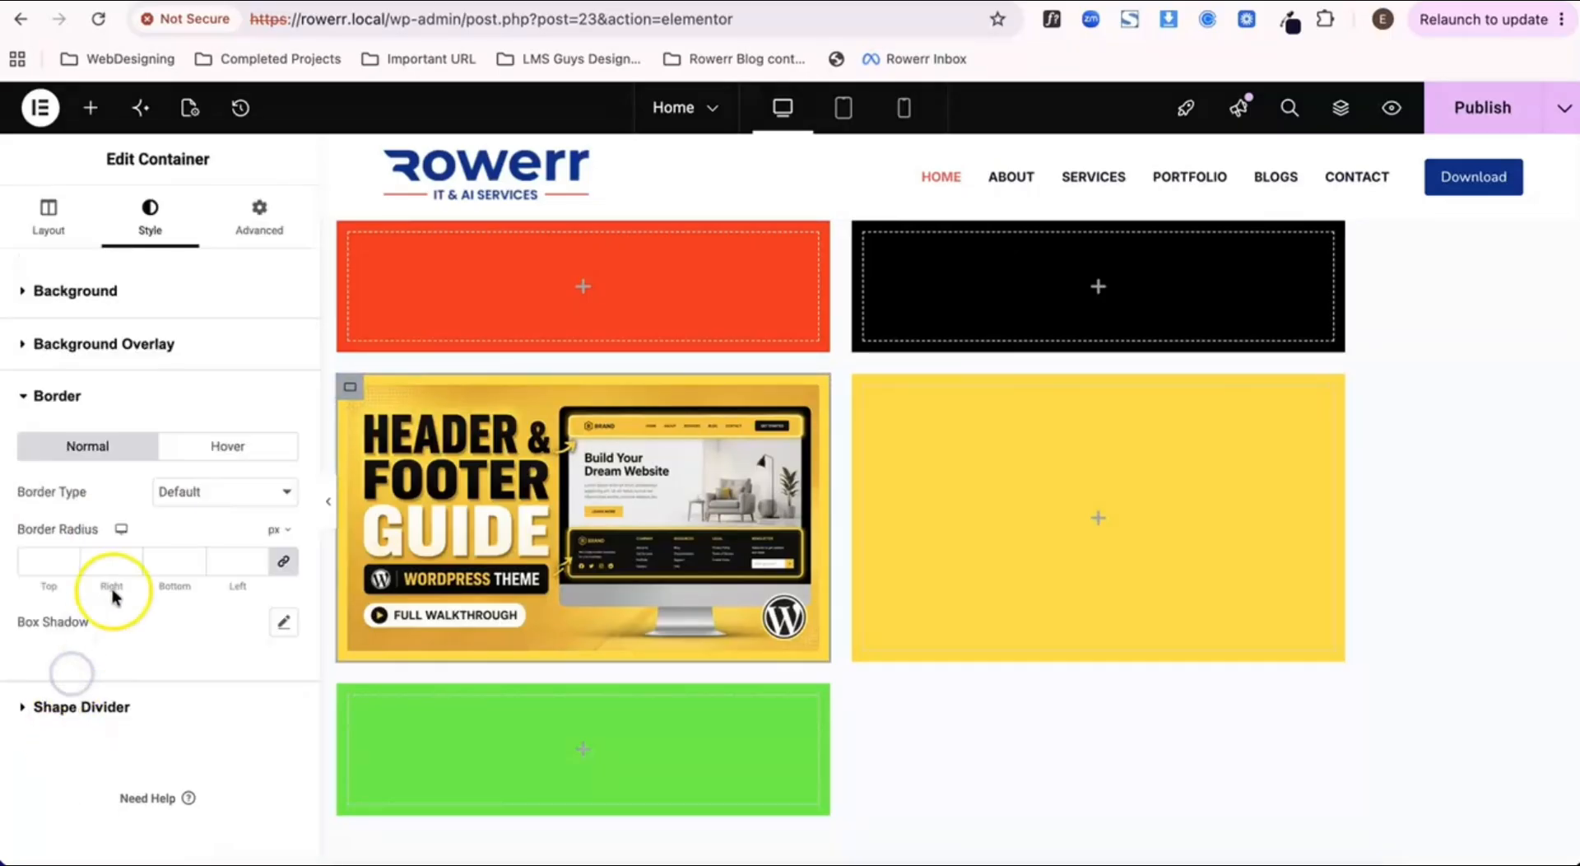
pyautogui.click(218, 492)
pyautogui.click(213, 546)
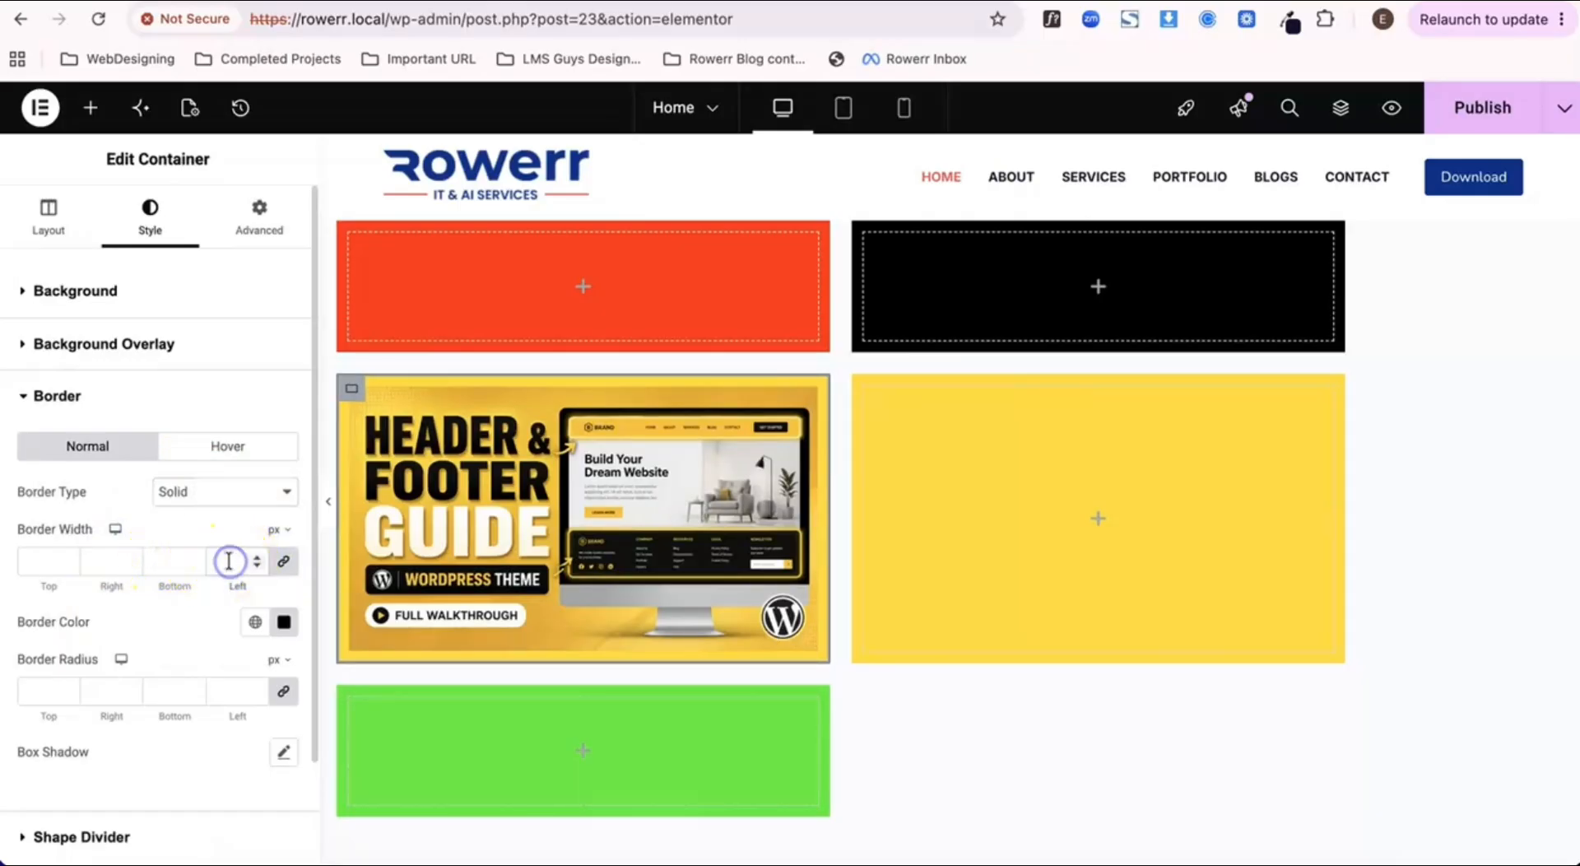
pyautogui.write('3')
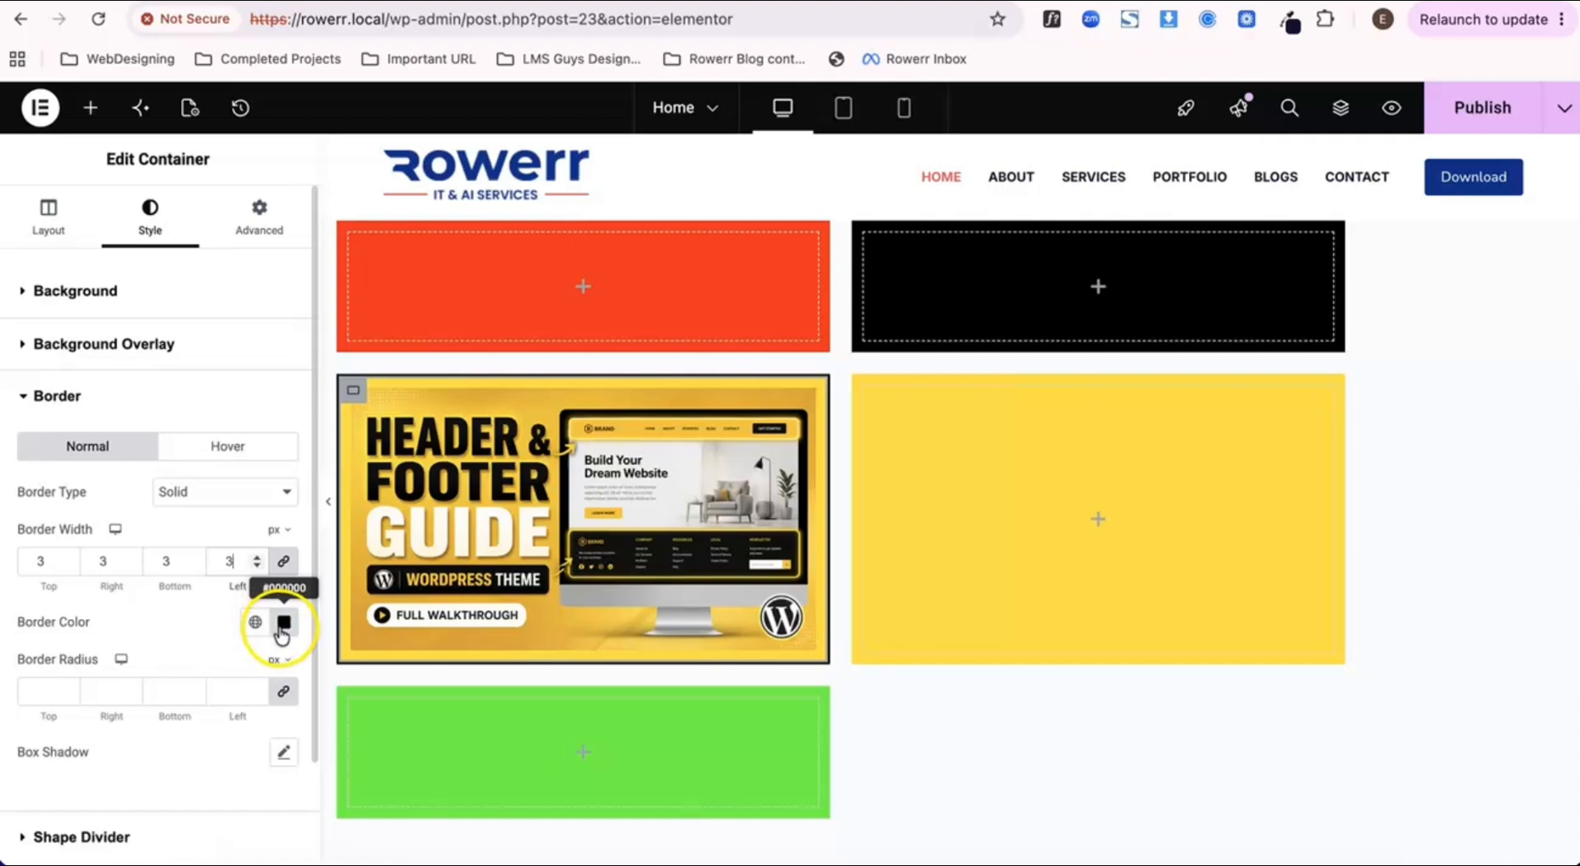
# Step: Set the image container's border radius to 8 px on all corners and publish the page
pyautogui.click(233, 695)
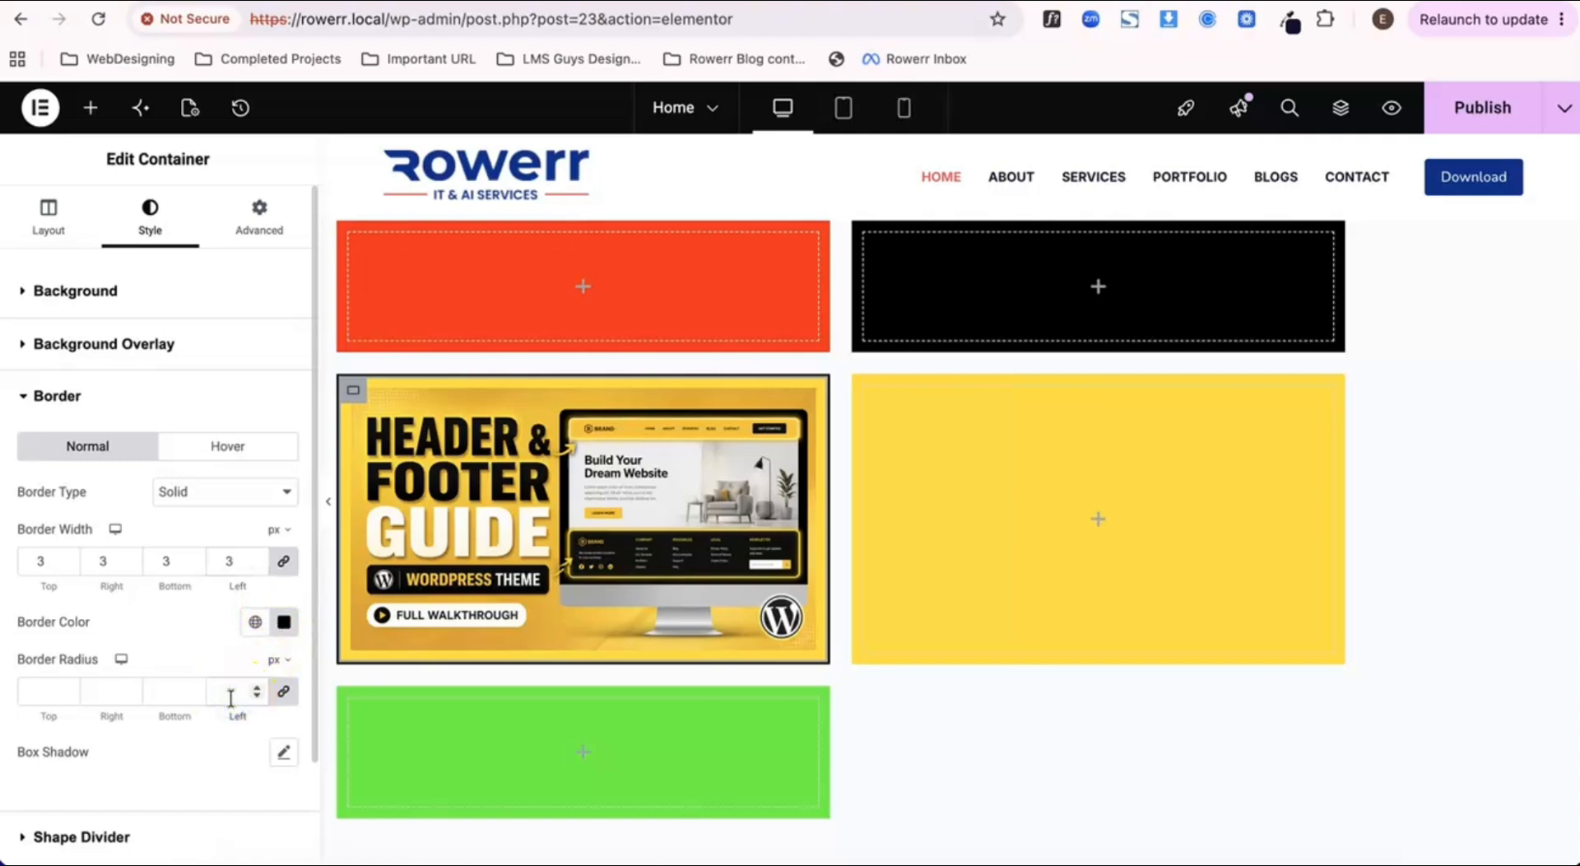
pyautogui.write('8')
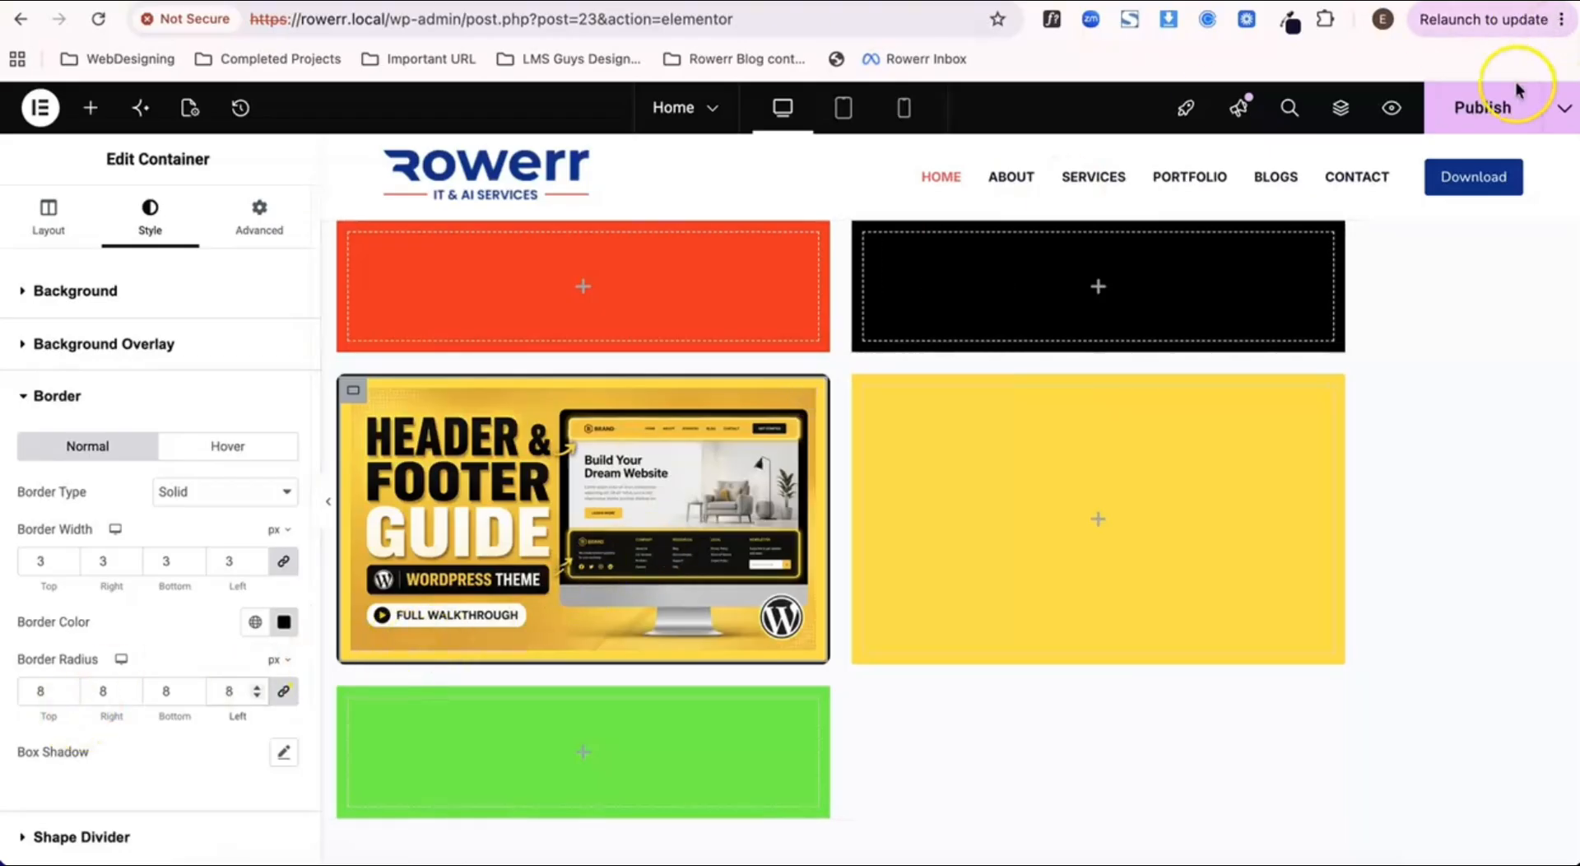
pyautogui.click(1486, 105)
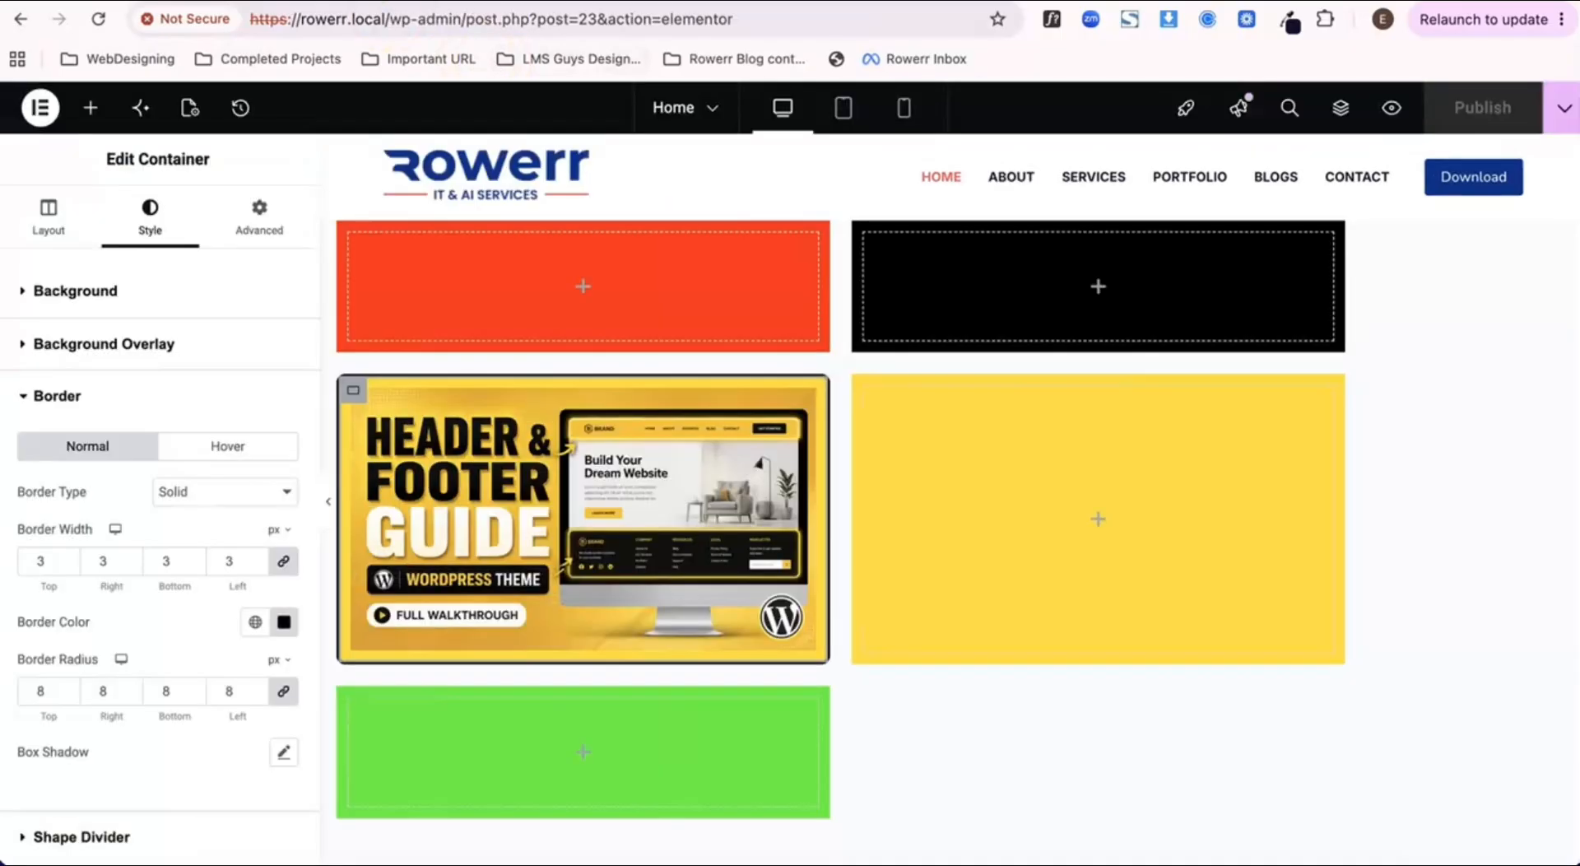
# Step: Set the image container's padding to 0 px on all sides, publish, and check it on the page preview
pyautogui.click(251, 231)
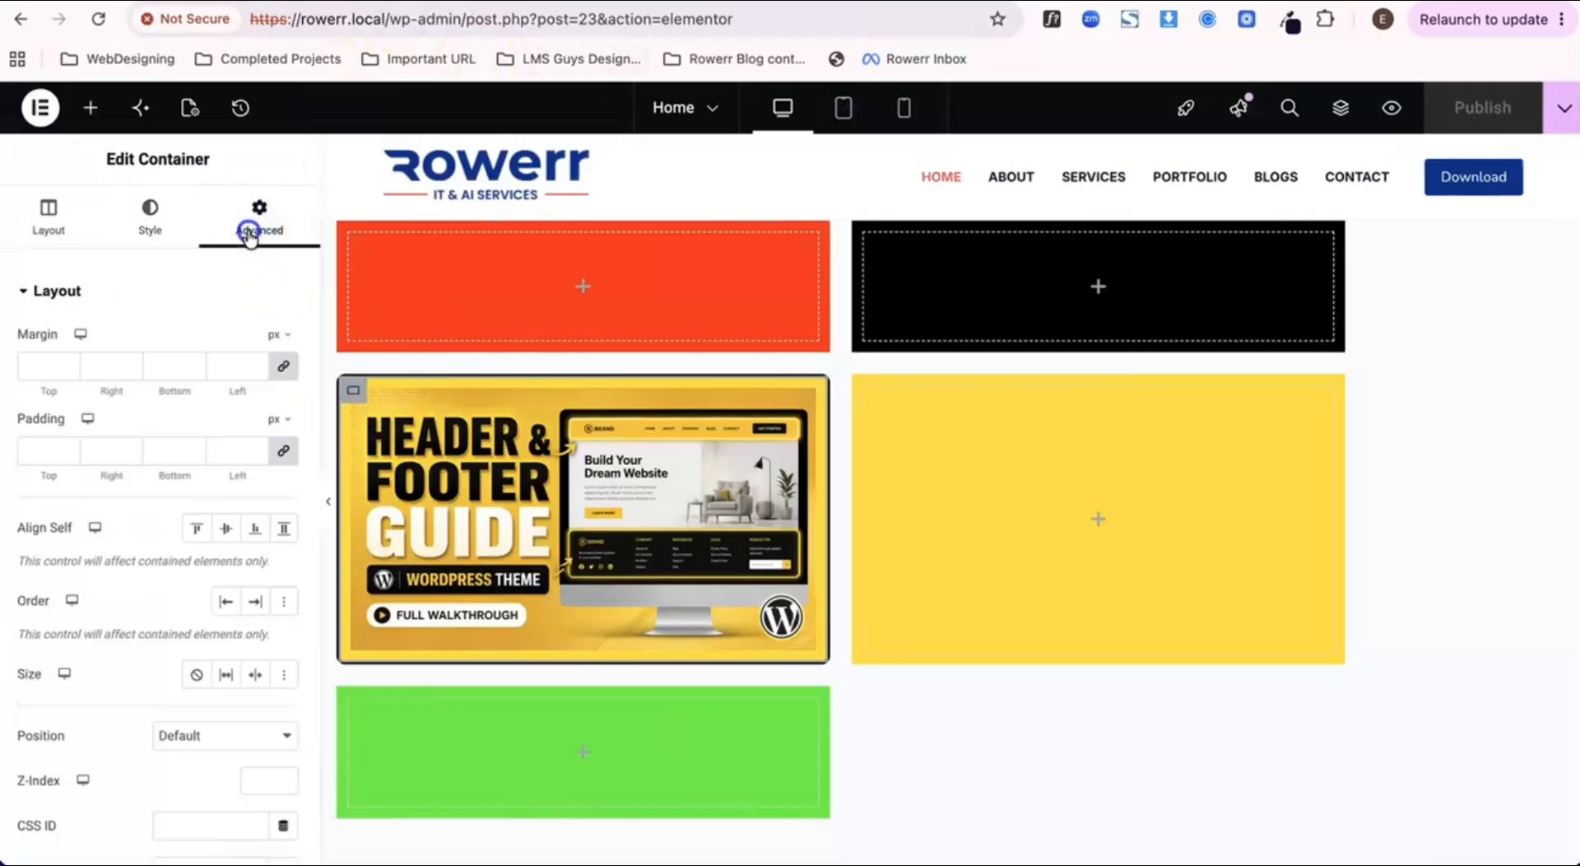
pyautogui.click(231, 452)
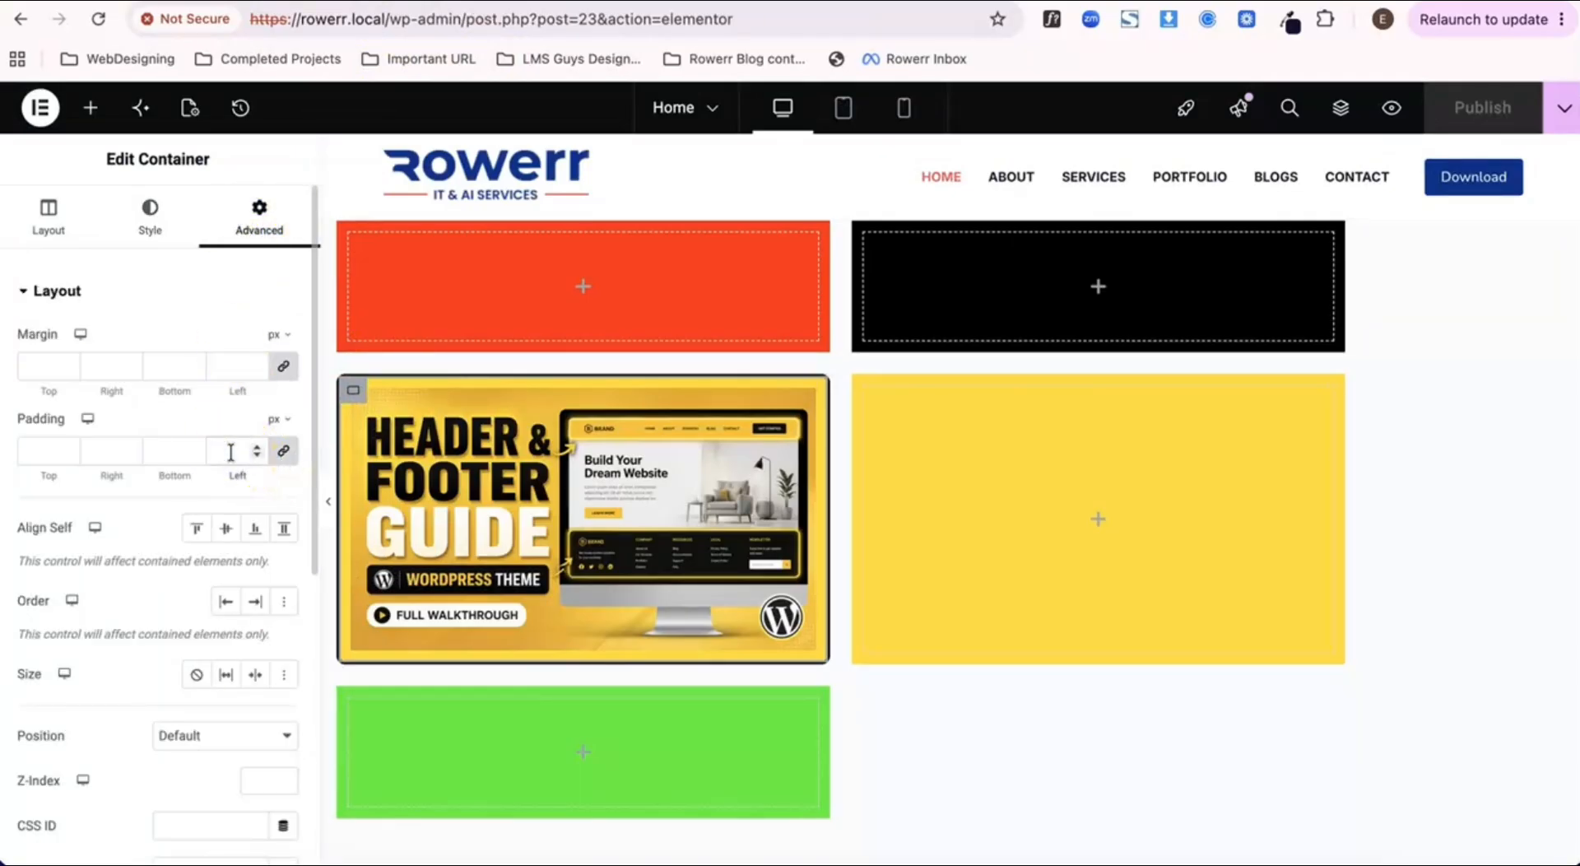
pyautogui.write('0')
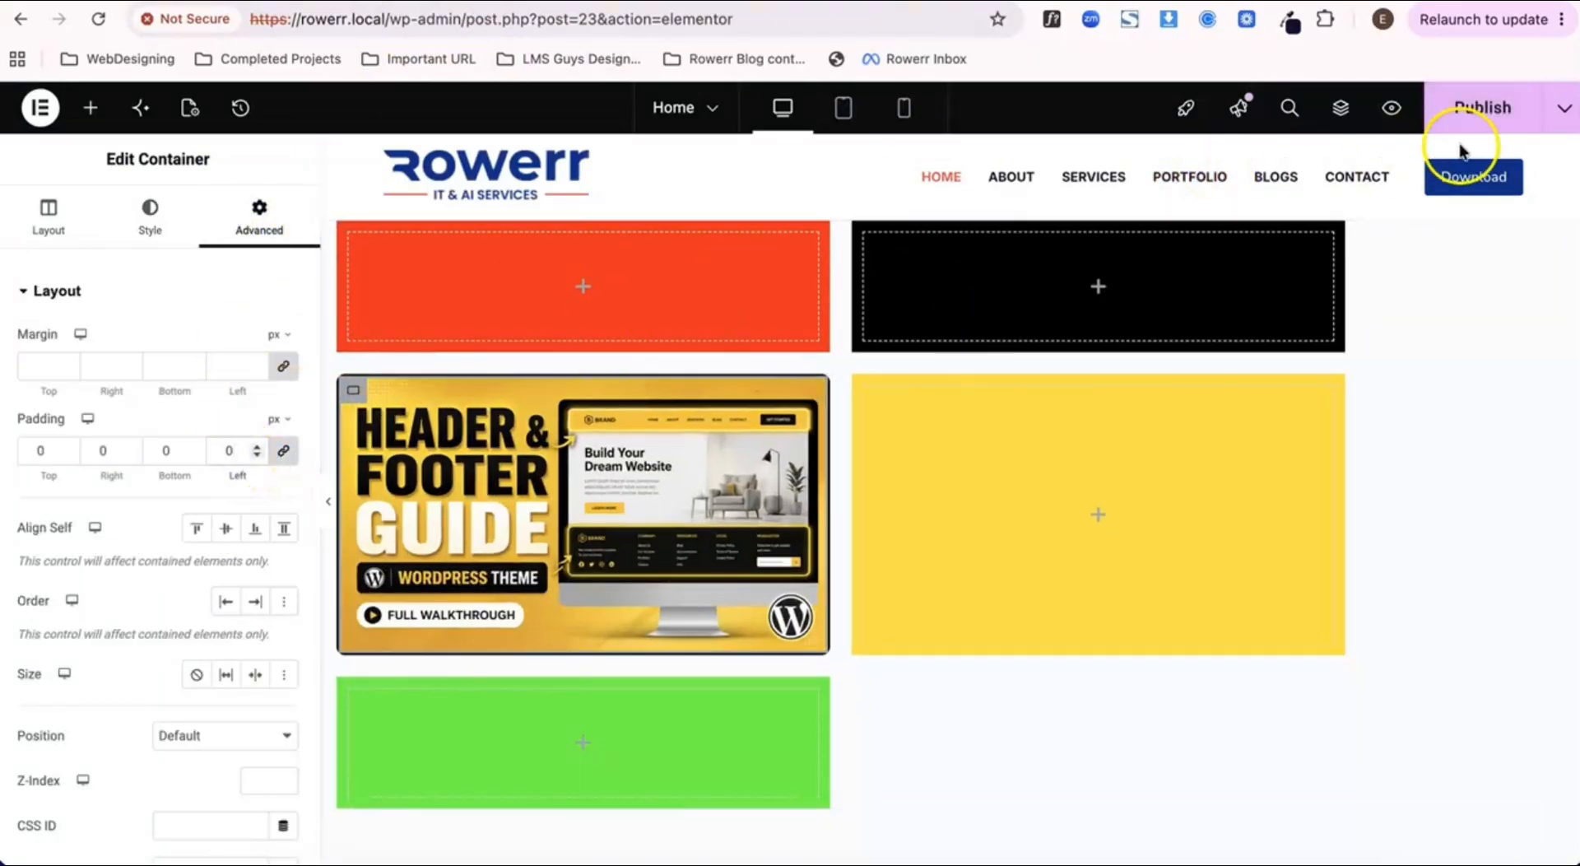
pyautogui.click(1484, 108)
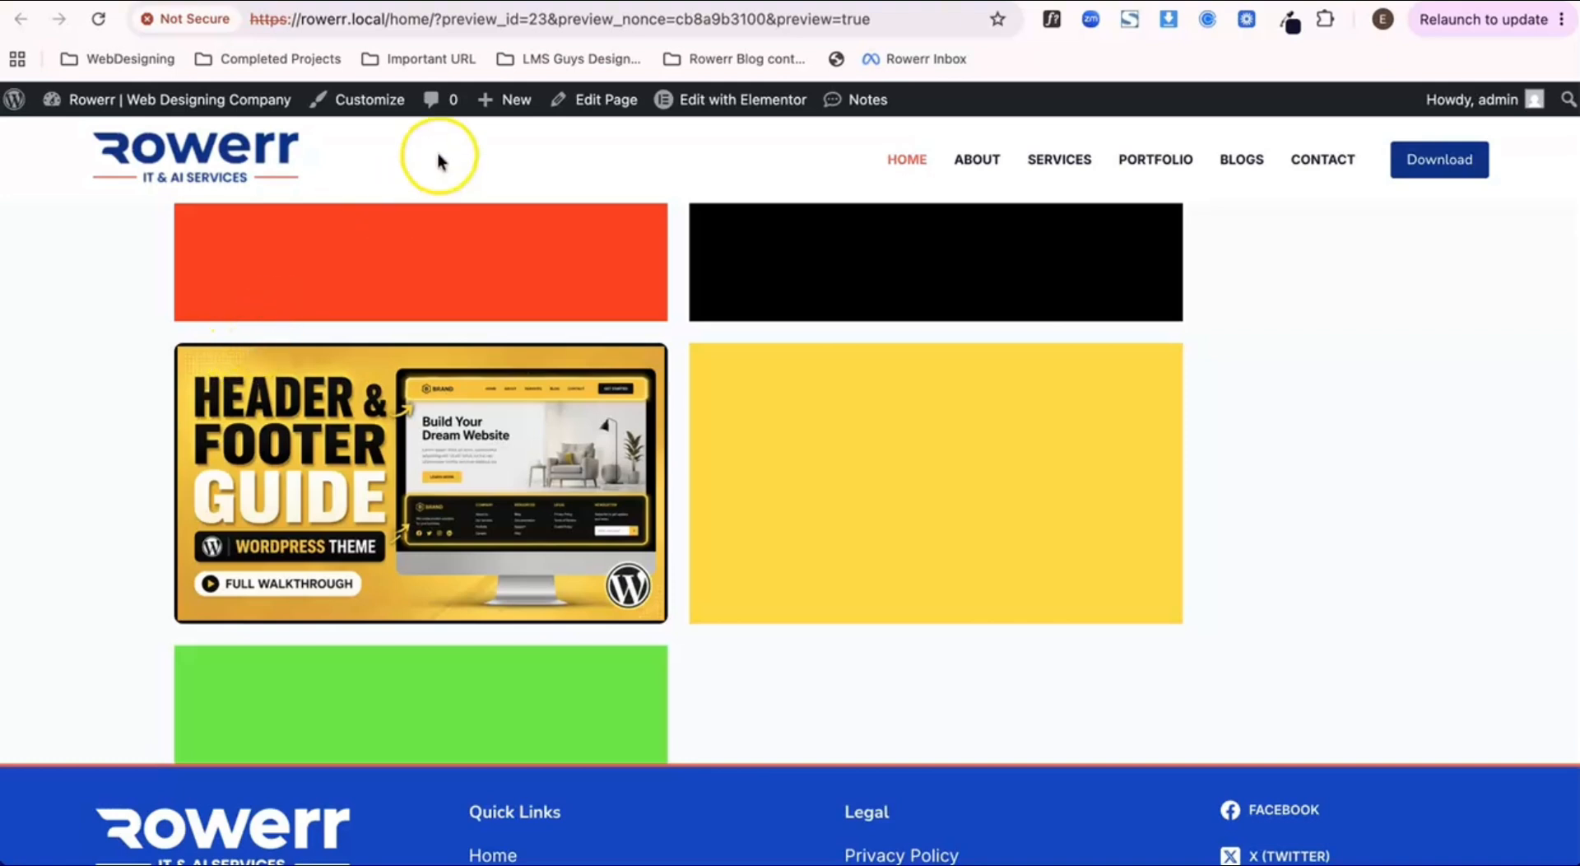
pyautogui.click(340, 0)
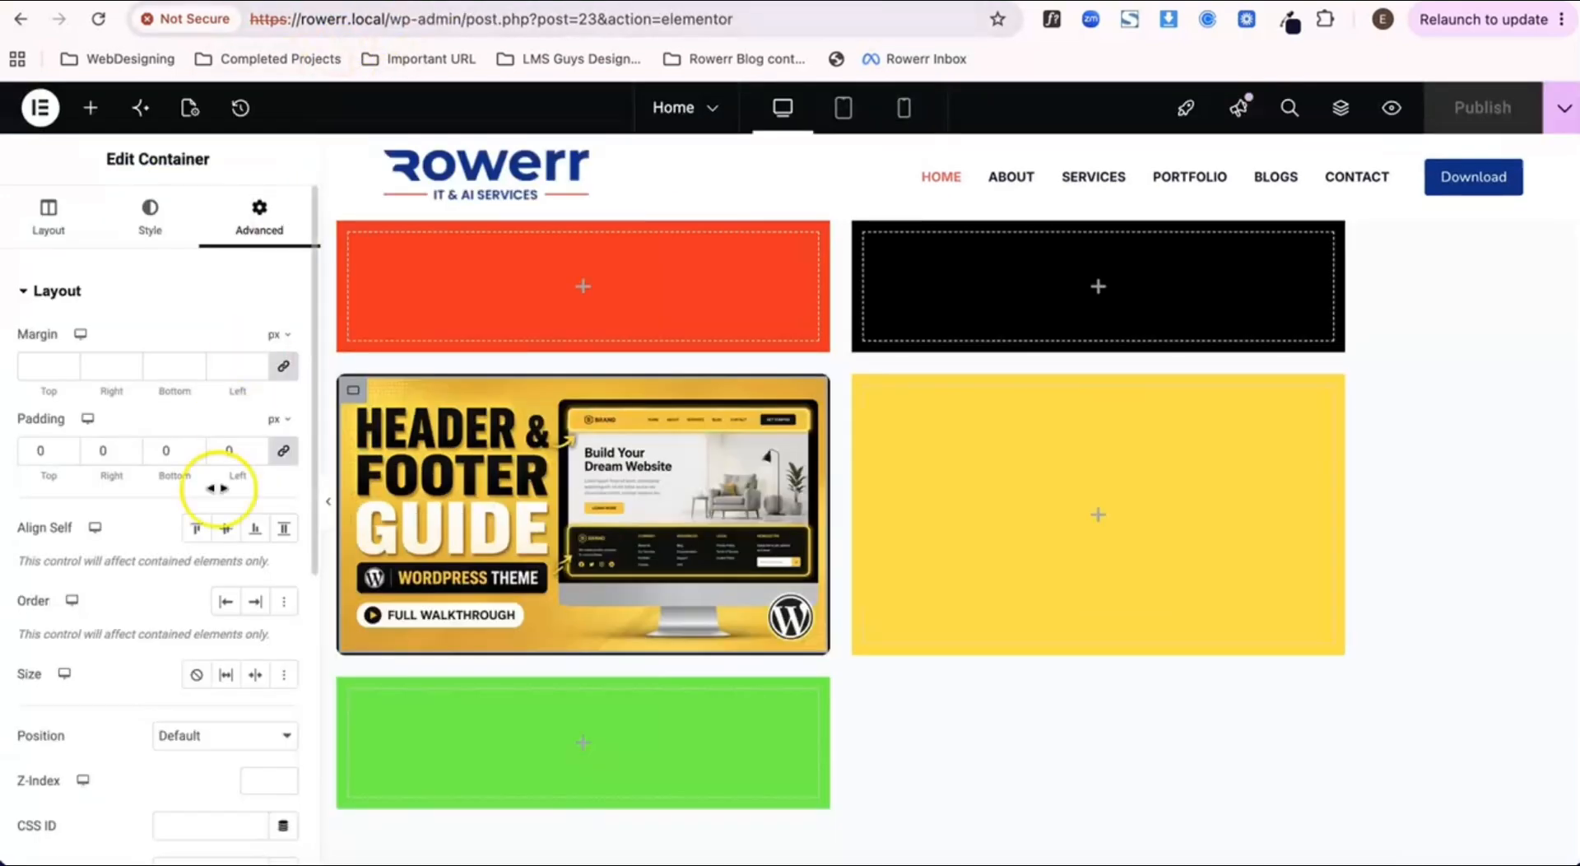
# Step: Set the image container's padding to 30 px on all sides and publish the page
pyautogui.click(217, 457)
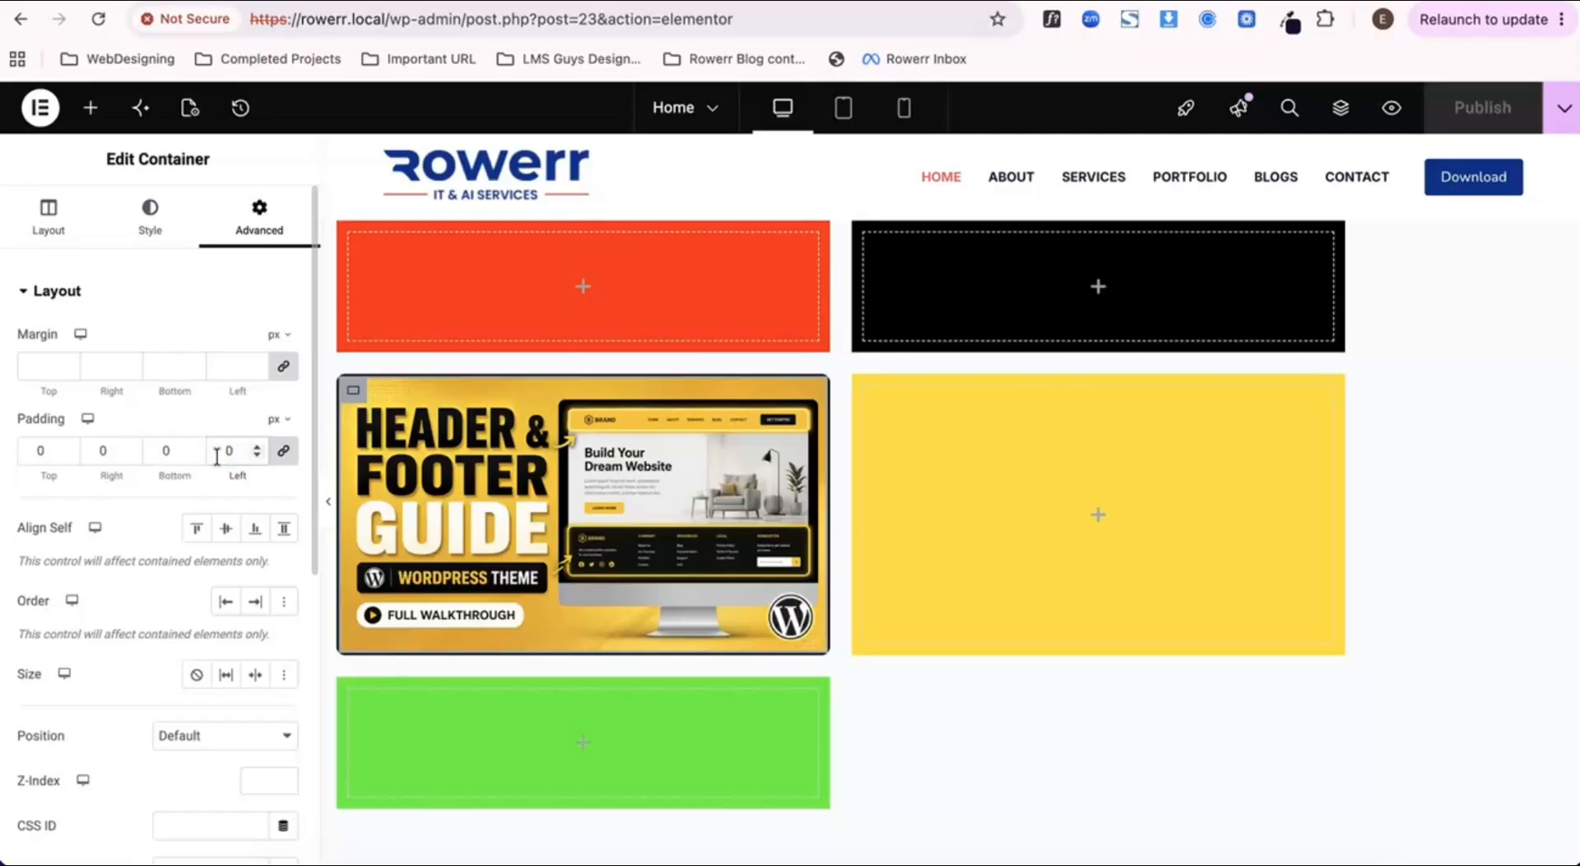
pyautogui.write('30')
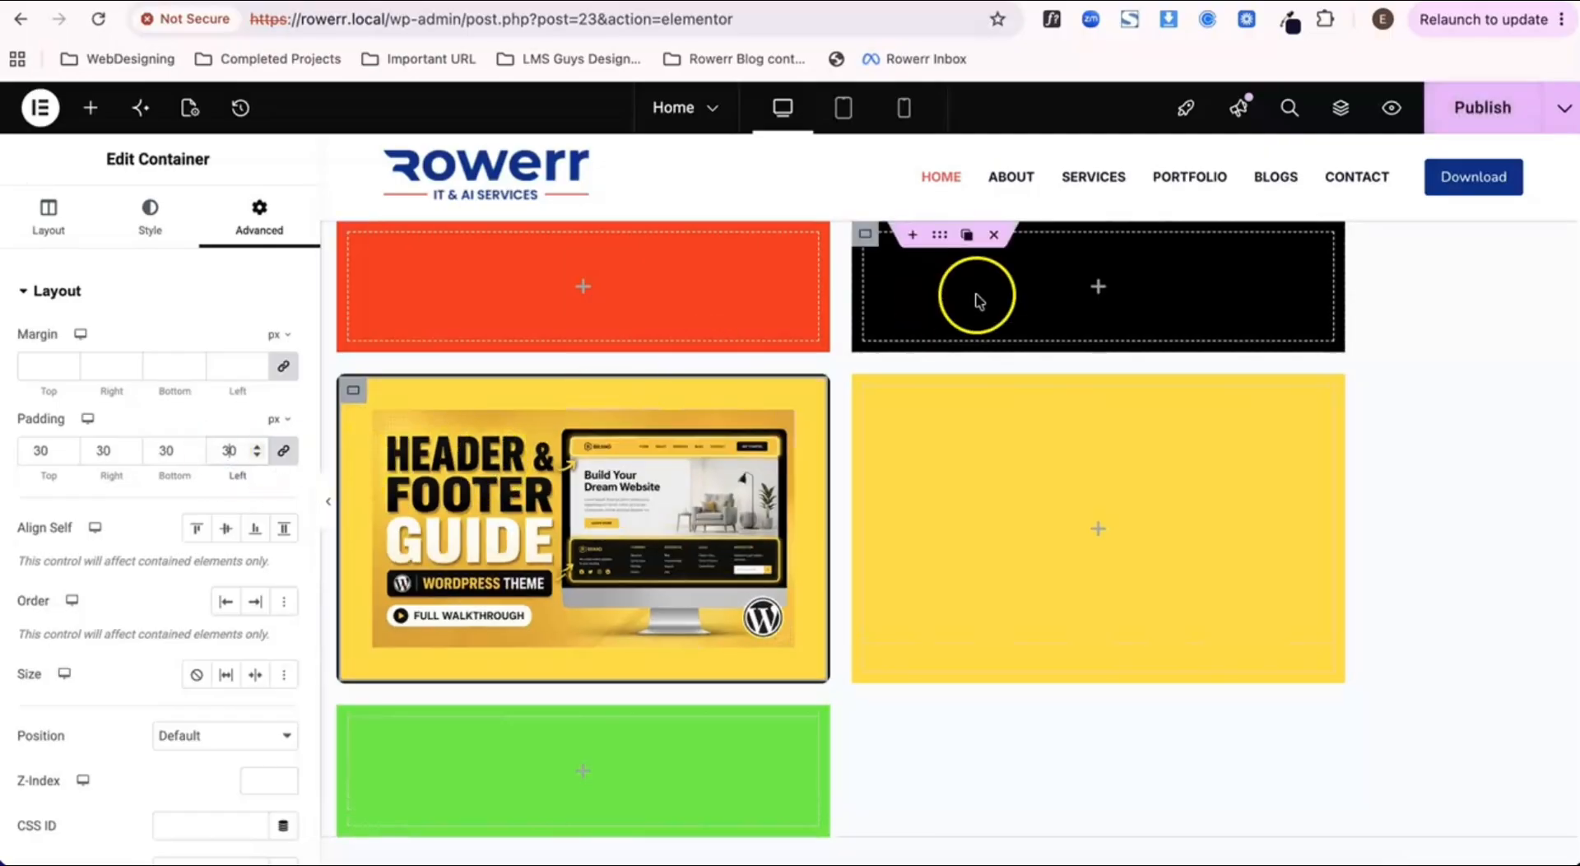
pyautogui.click(1483, 107)
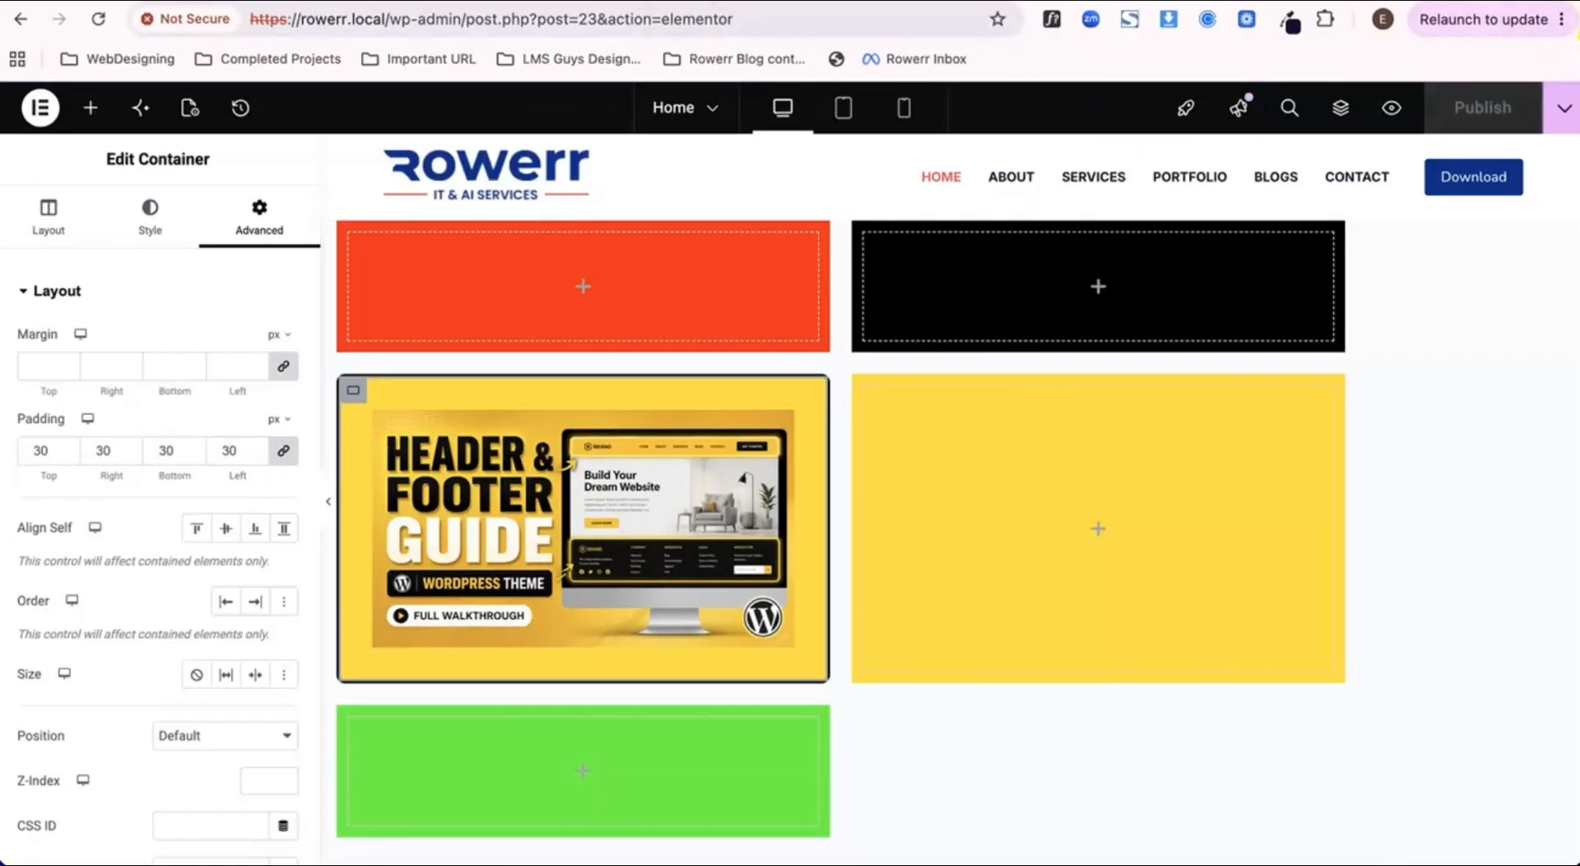
# Step: Check the image container's inner spacing on the Home page preview and return to the editor
pyautogui.hotkey('ctrl', 'Tab')
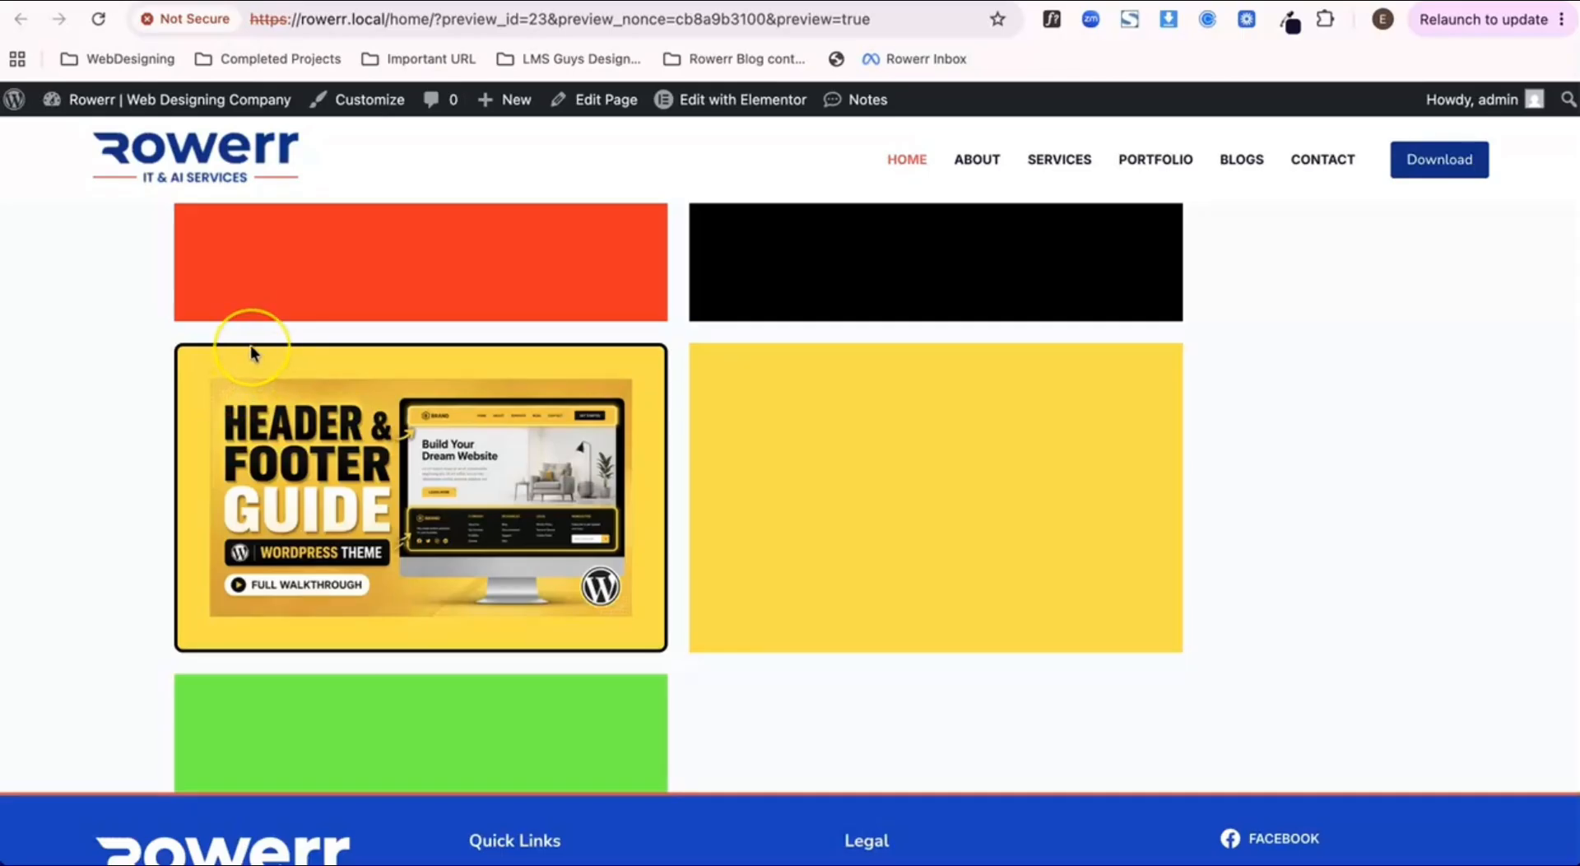
pyautogui.click(250, 380)
pyautogui.click(354, 2)
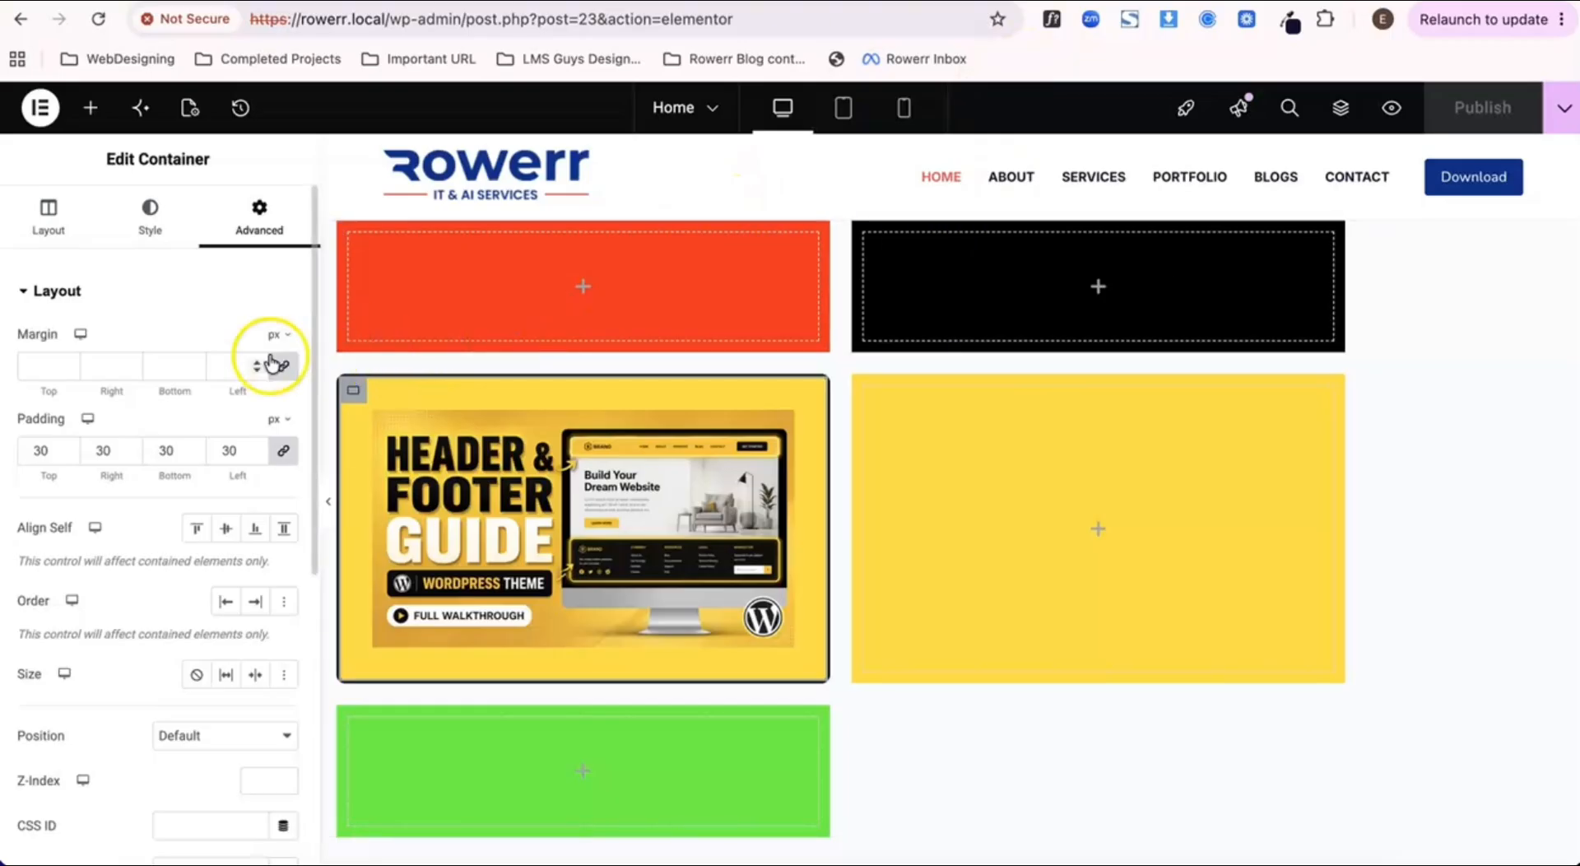
pyautogui.click(531, 1)
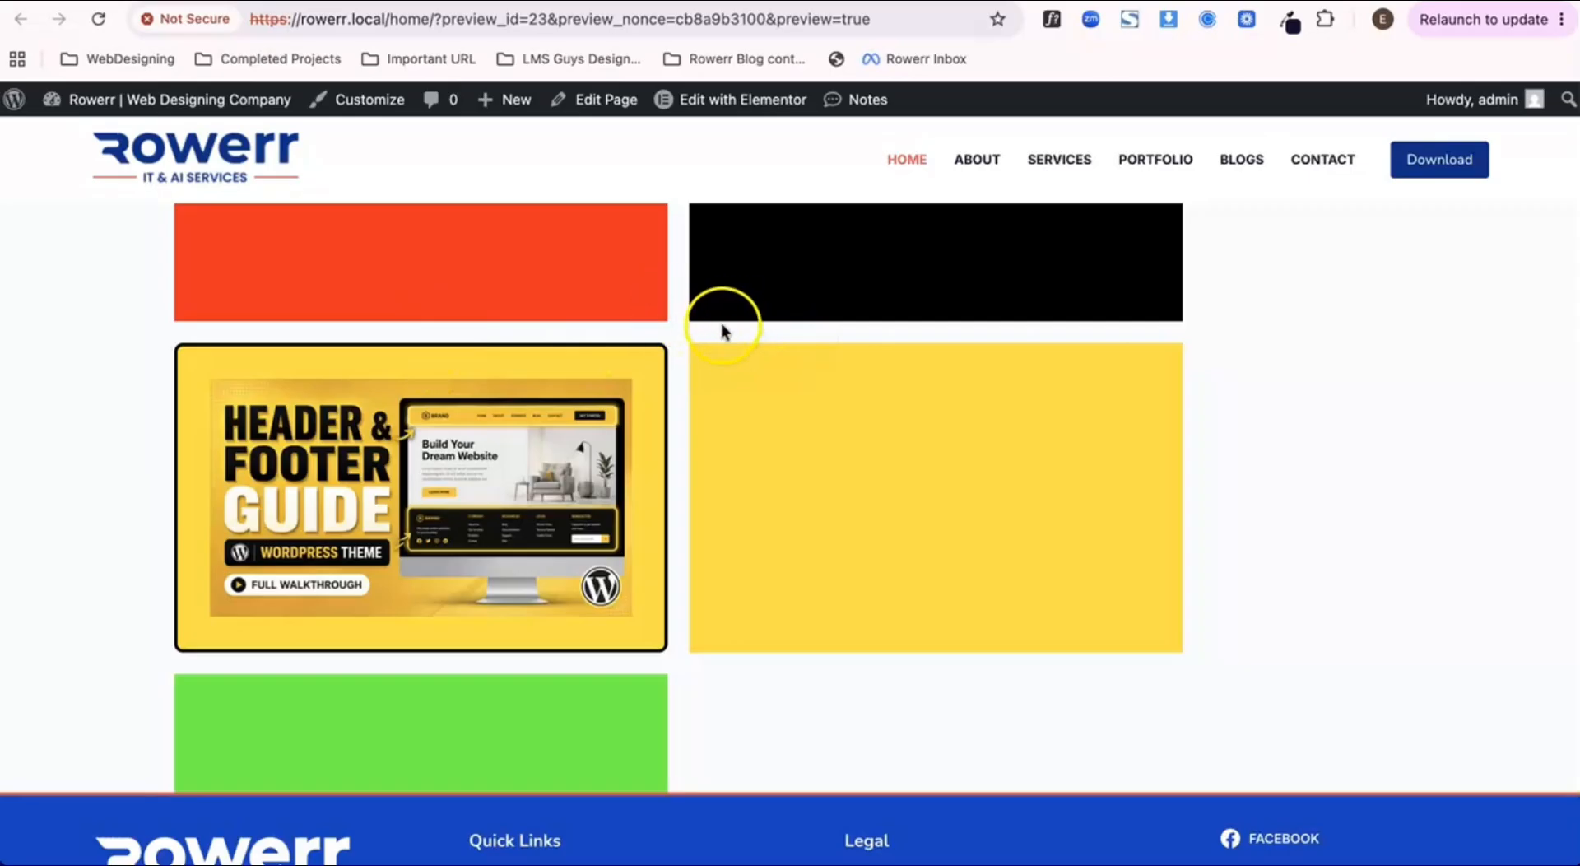
pyautogui.click(445, 1)
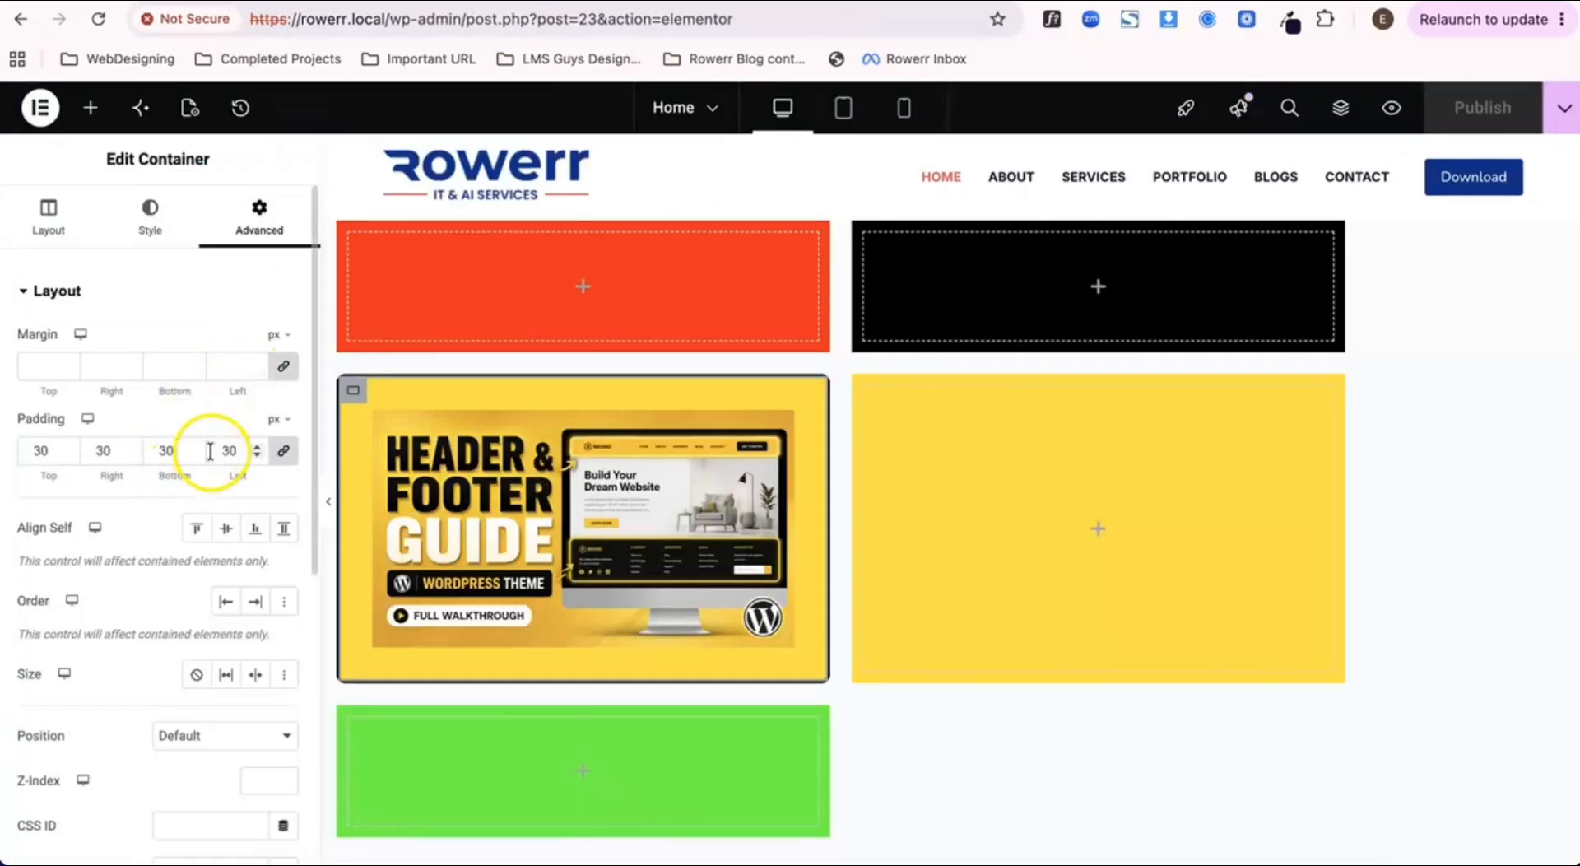
# Step: Set the image container's margin to 30 px on all sides, publish the page and check the preview
pyautogui.click(215, 366)
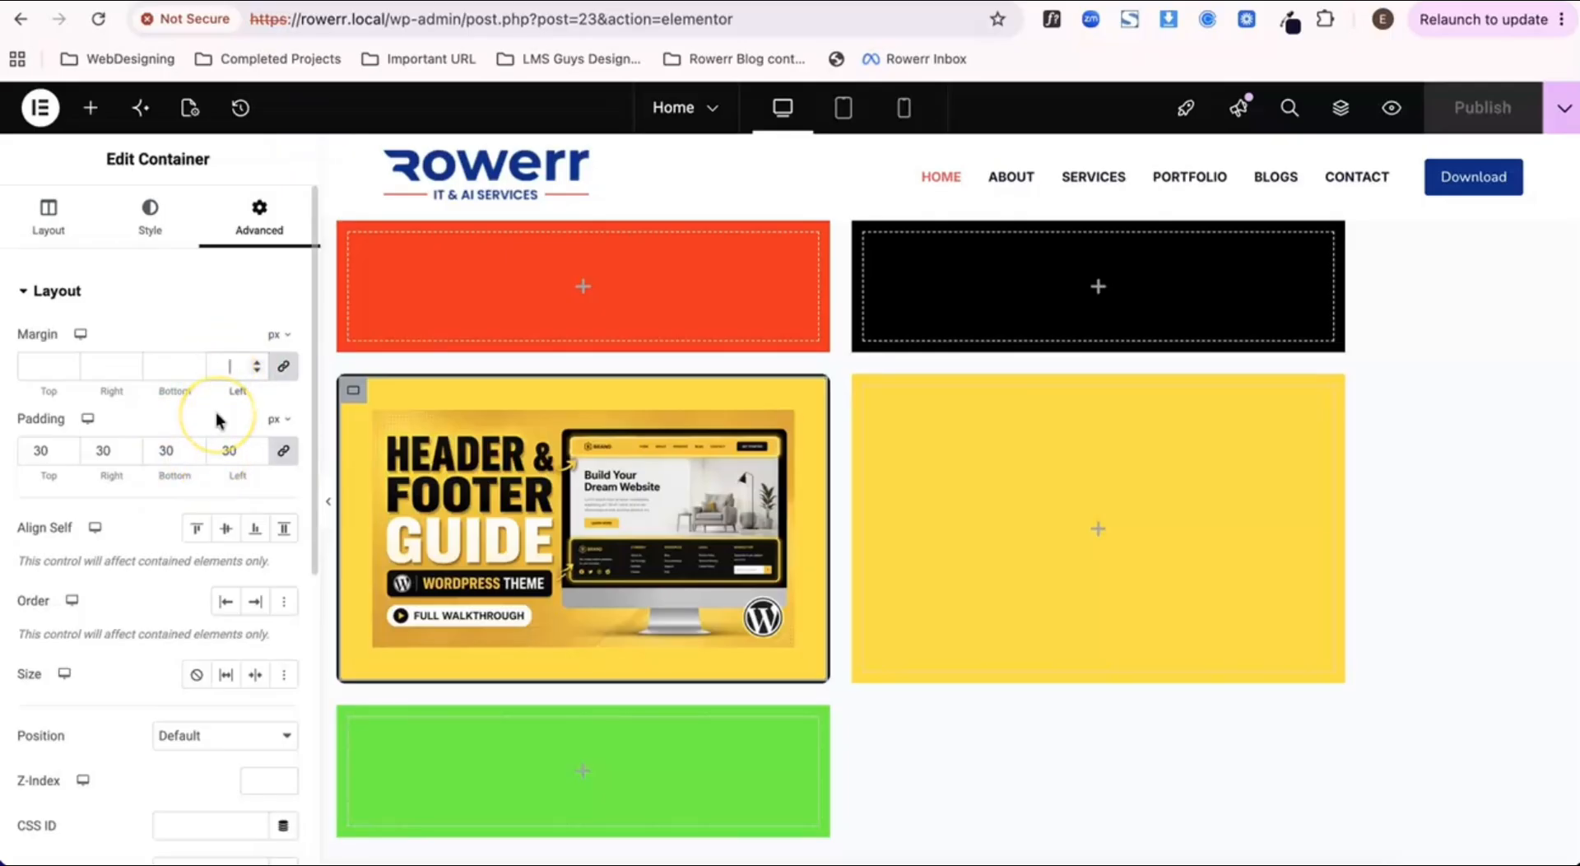
pyautogui.write('30')
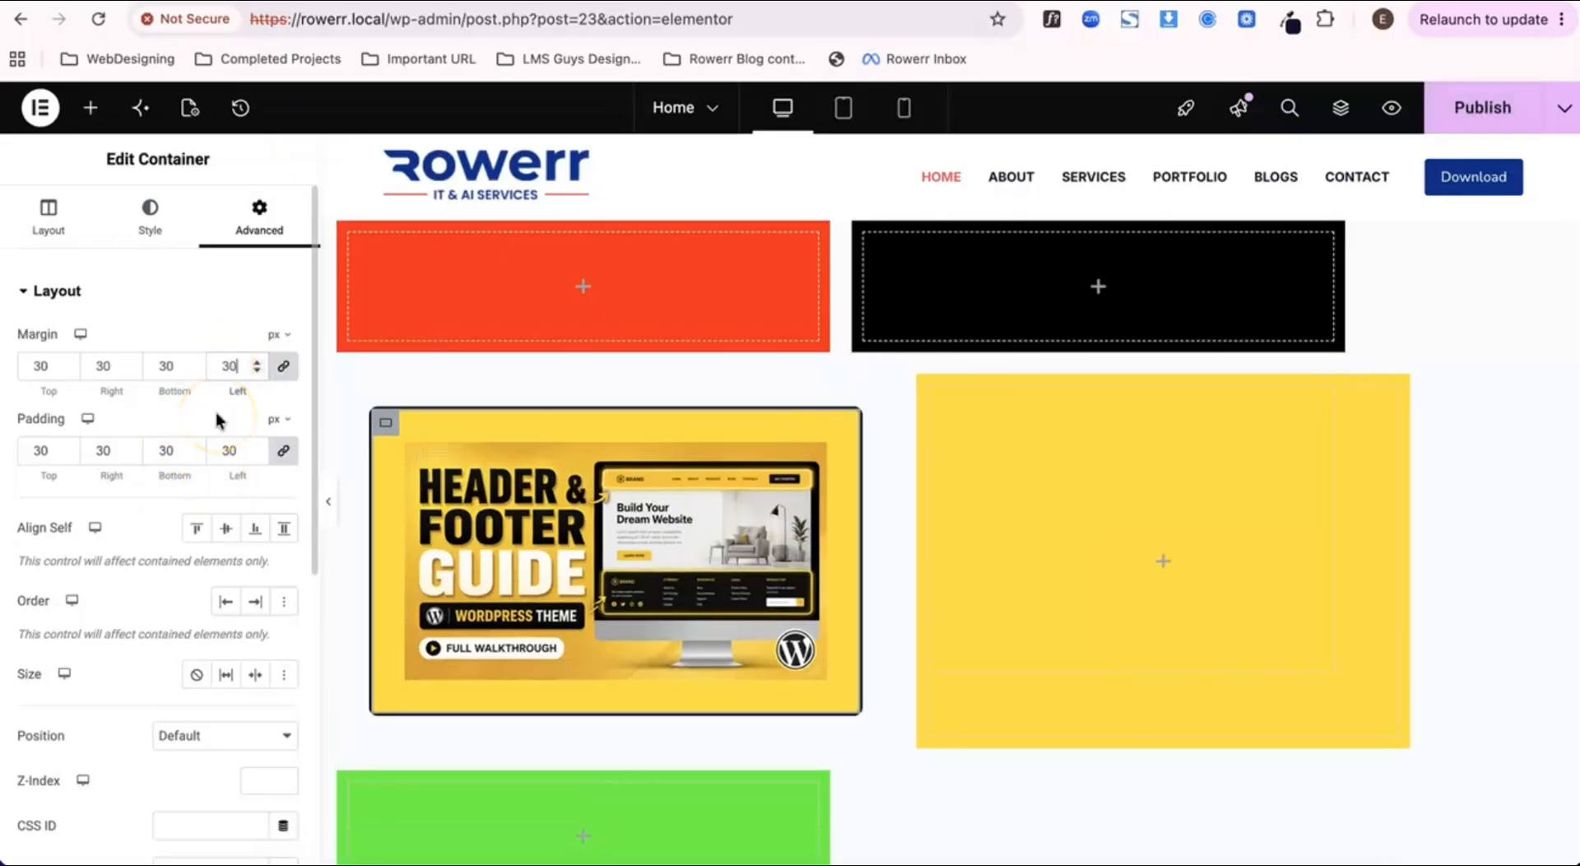
pyautogui.click(1484, 100)
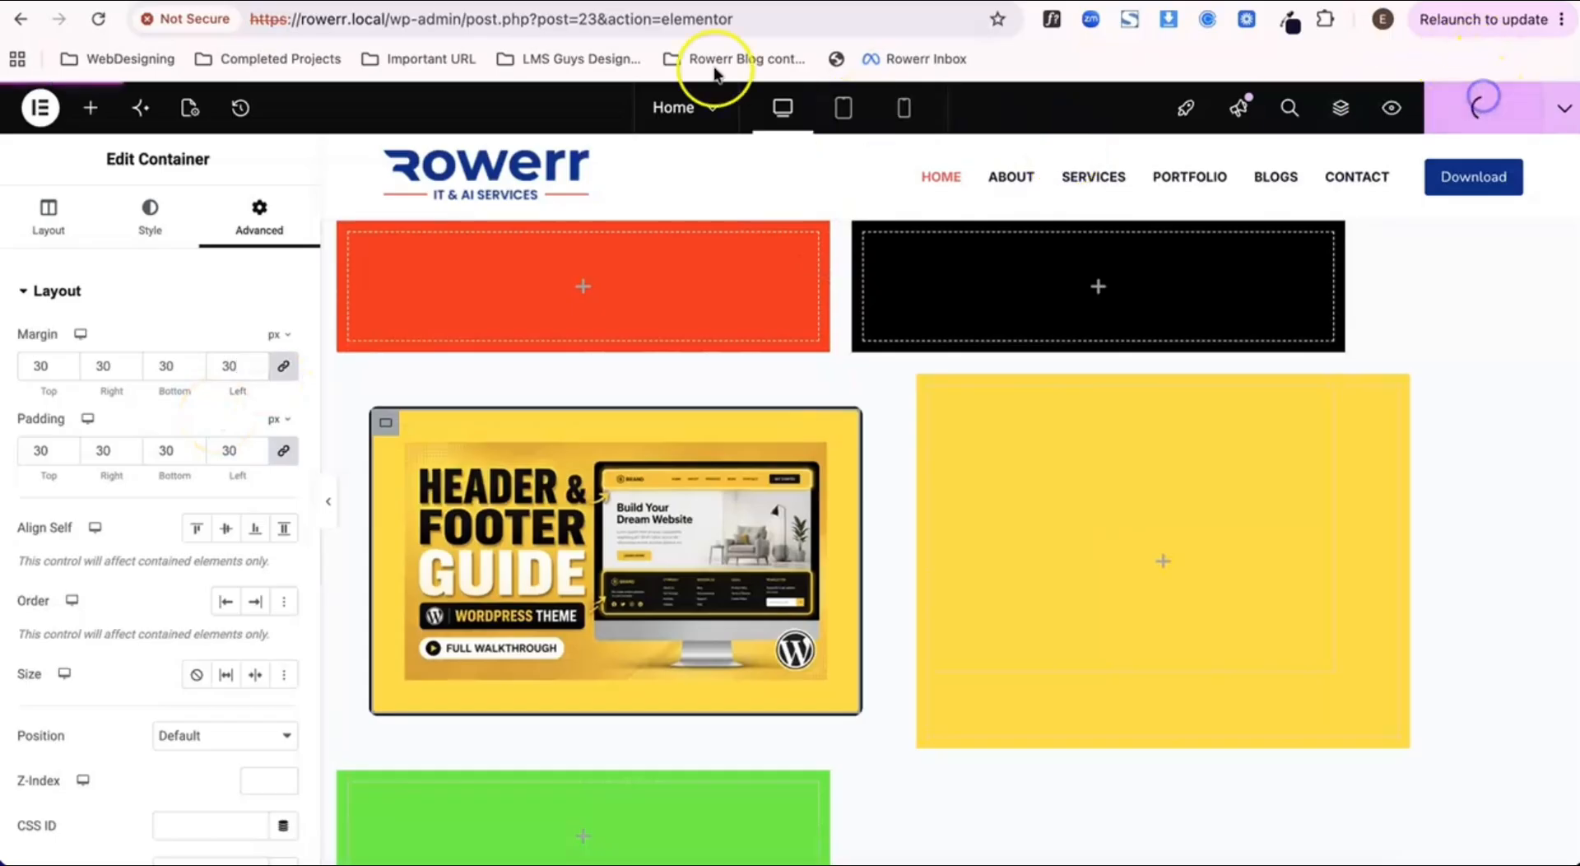
pyautogui.click(650, 1)
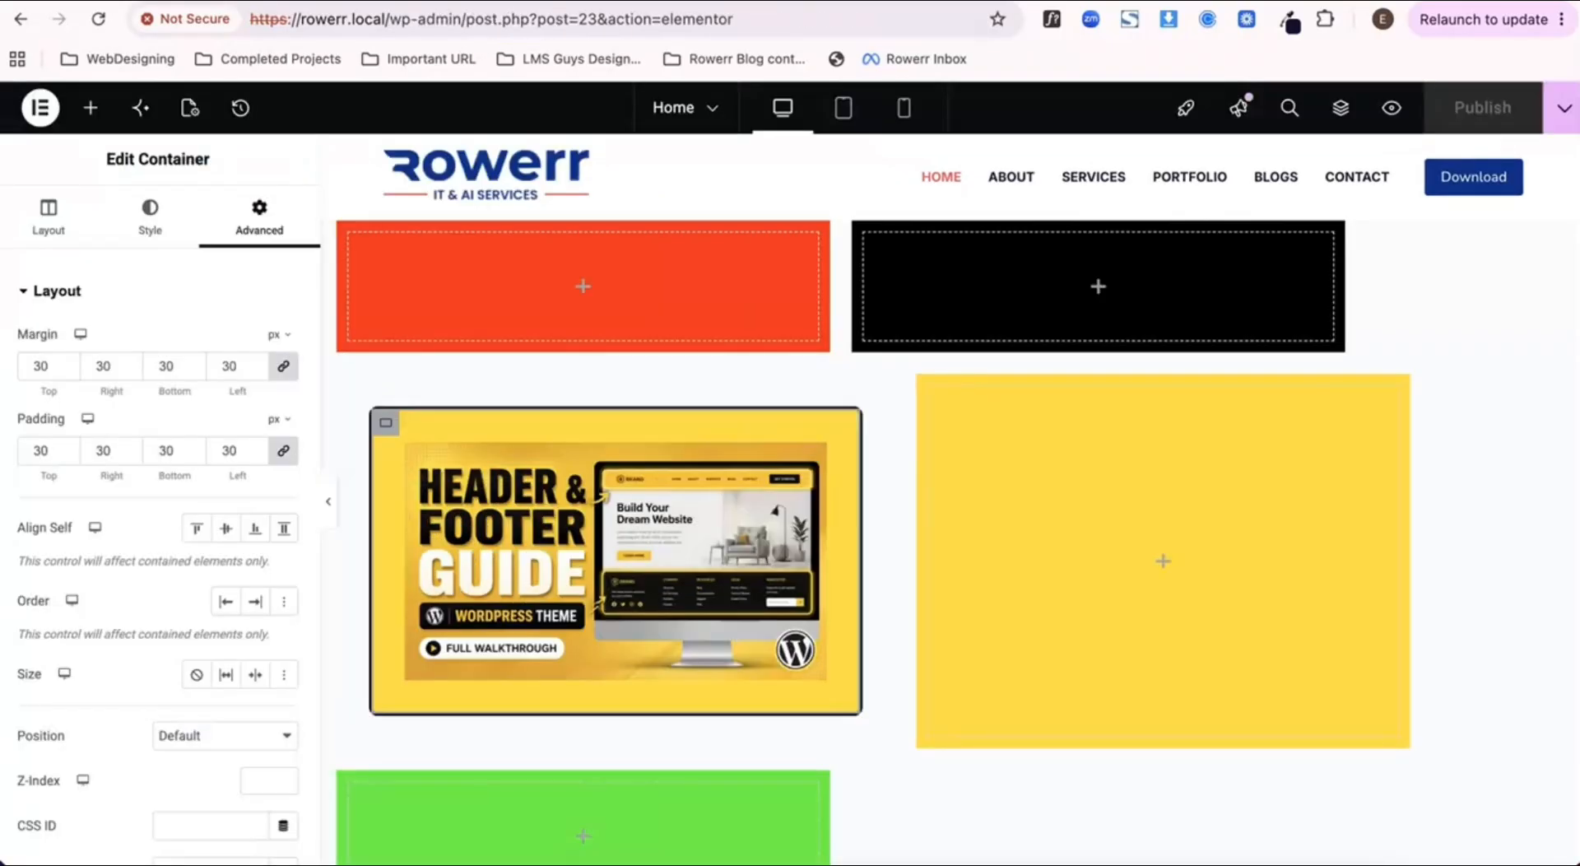
# Step: Examine the parent container's gap settings and the spacing around the image container on the Home page preview
pyautogui.click(942, 237)
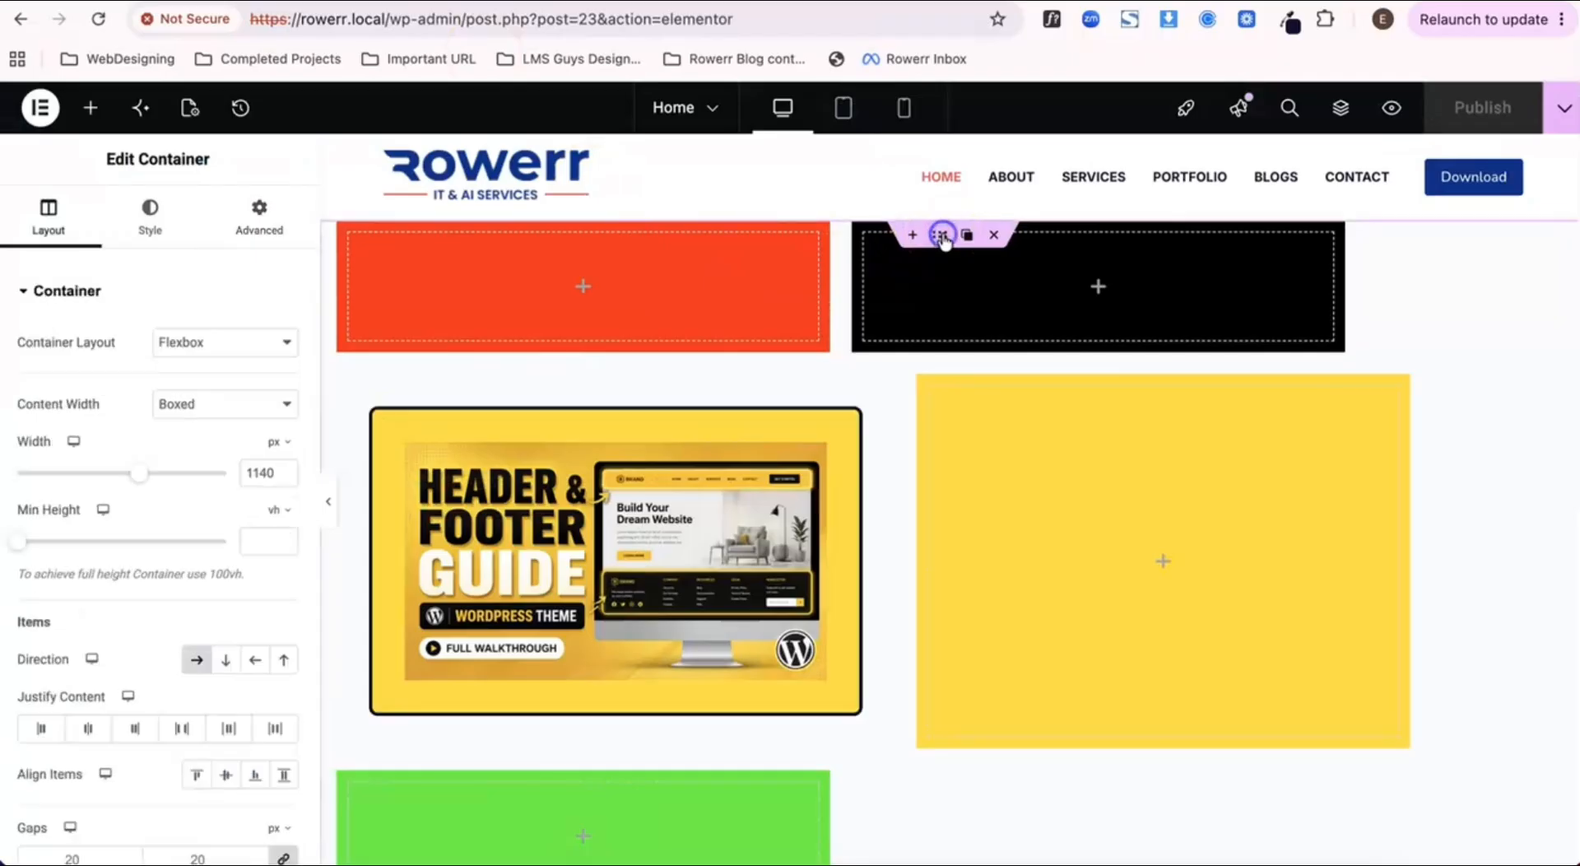
pyautogui.scroll(-2, 116, 752)
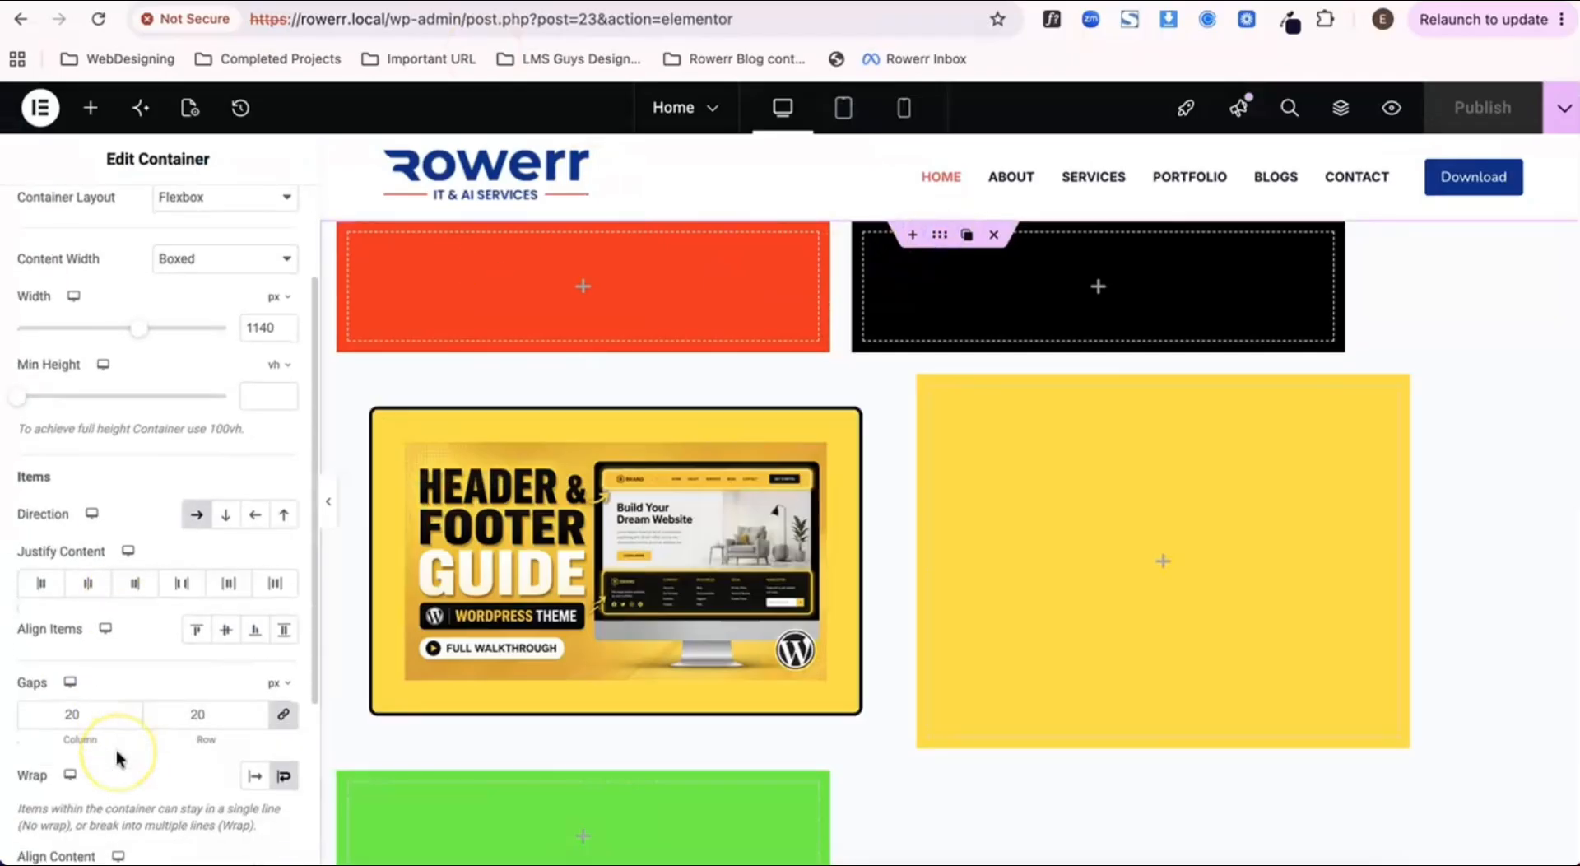
pyautogui.scroll(-3, 116, 751)
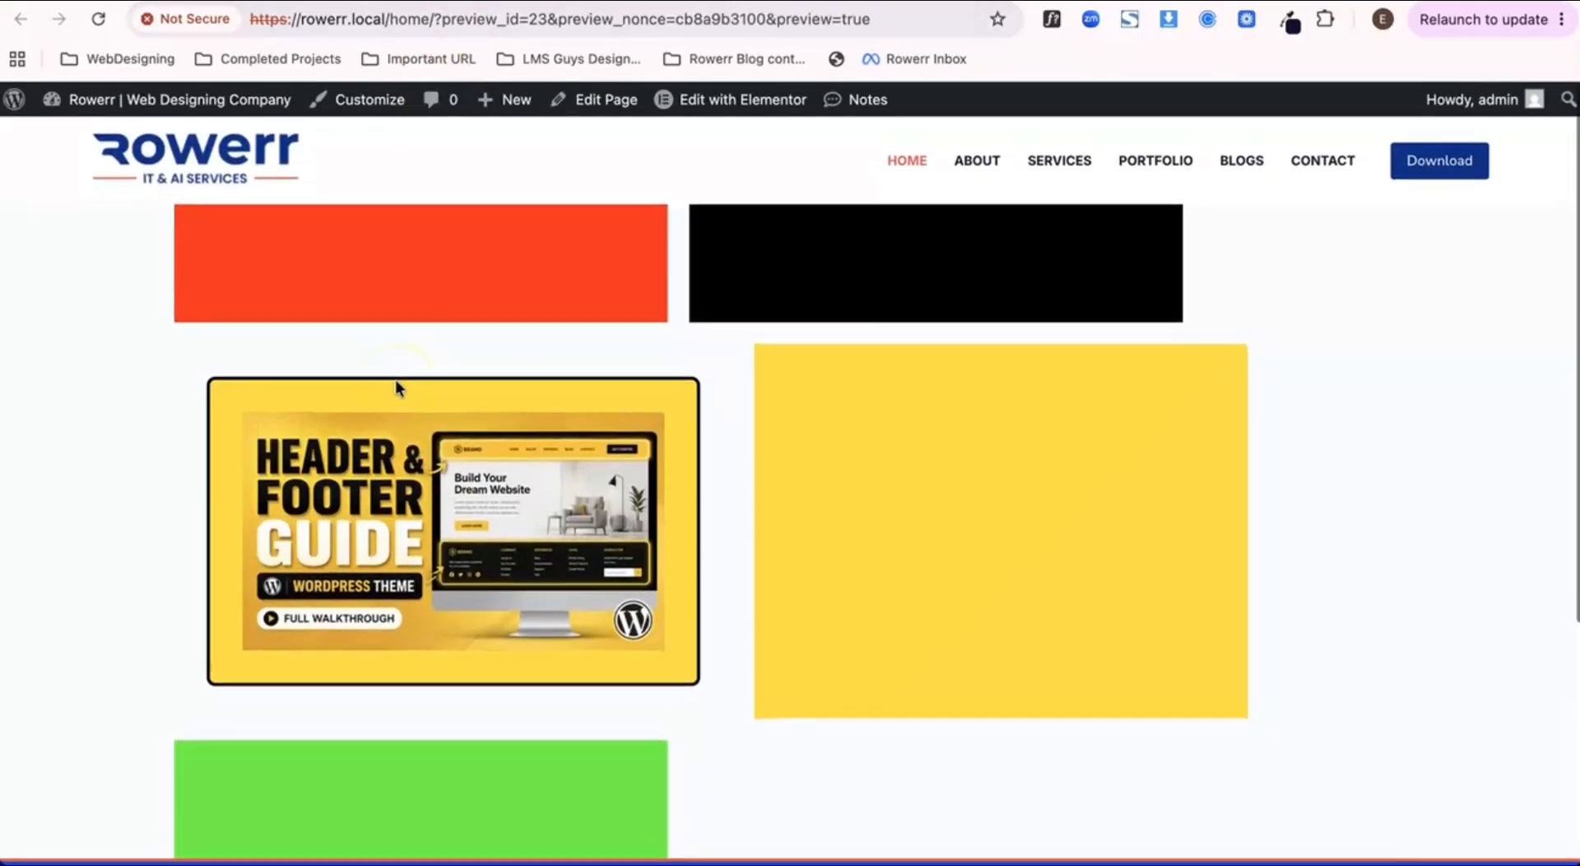
pyautogui.scroll(-1, 396, 381)
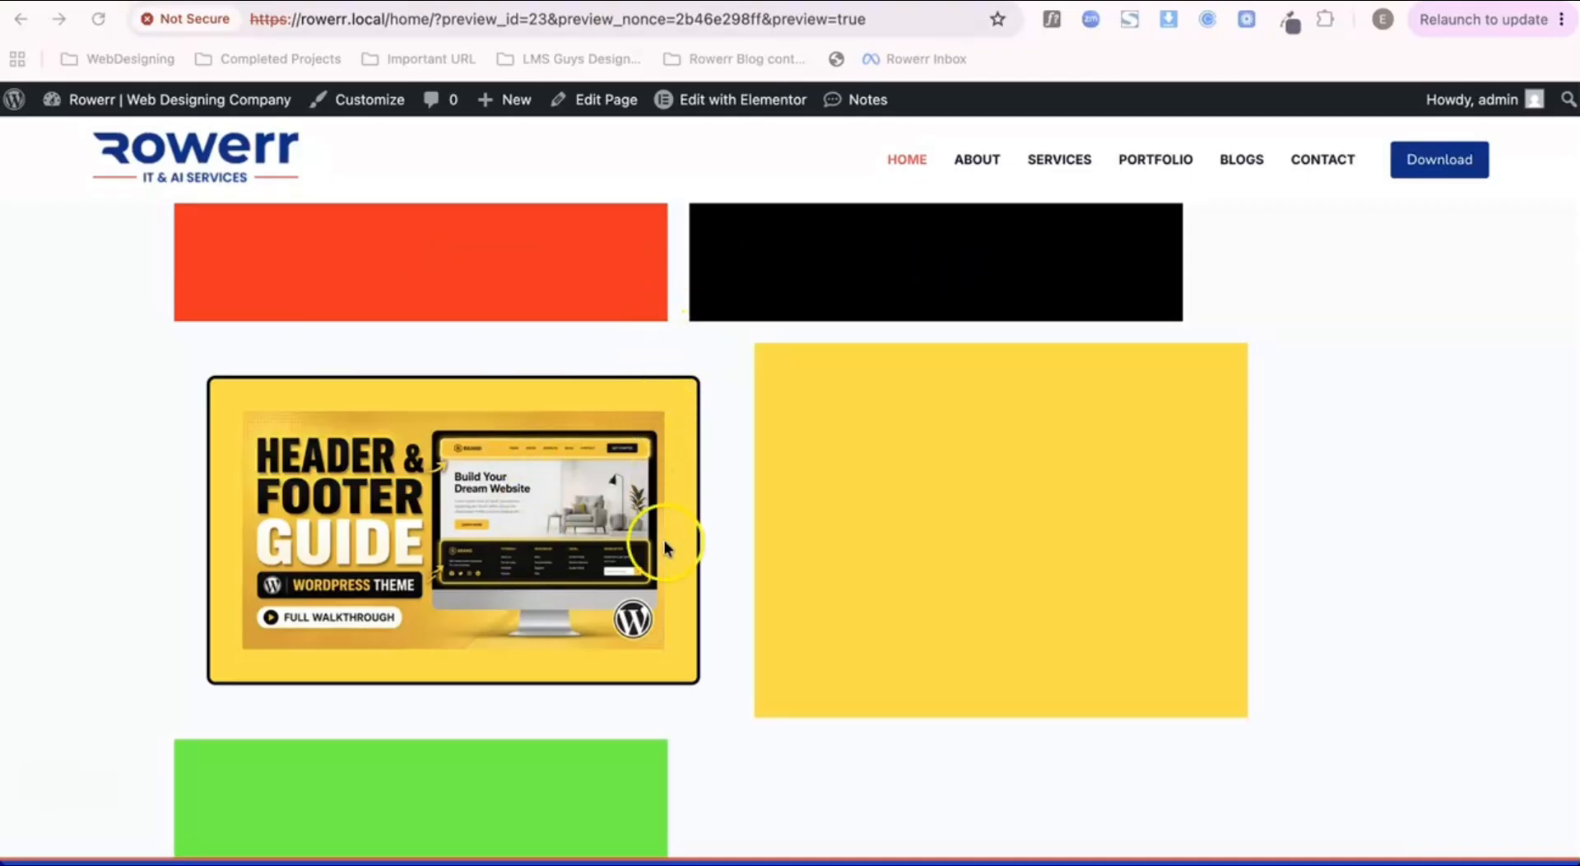
pyautogui.click(585, 260)
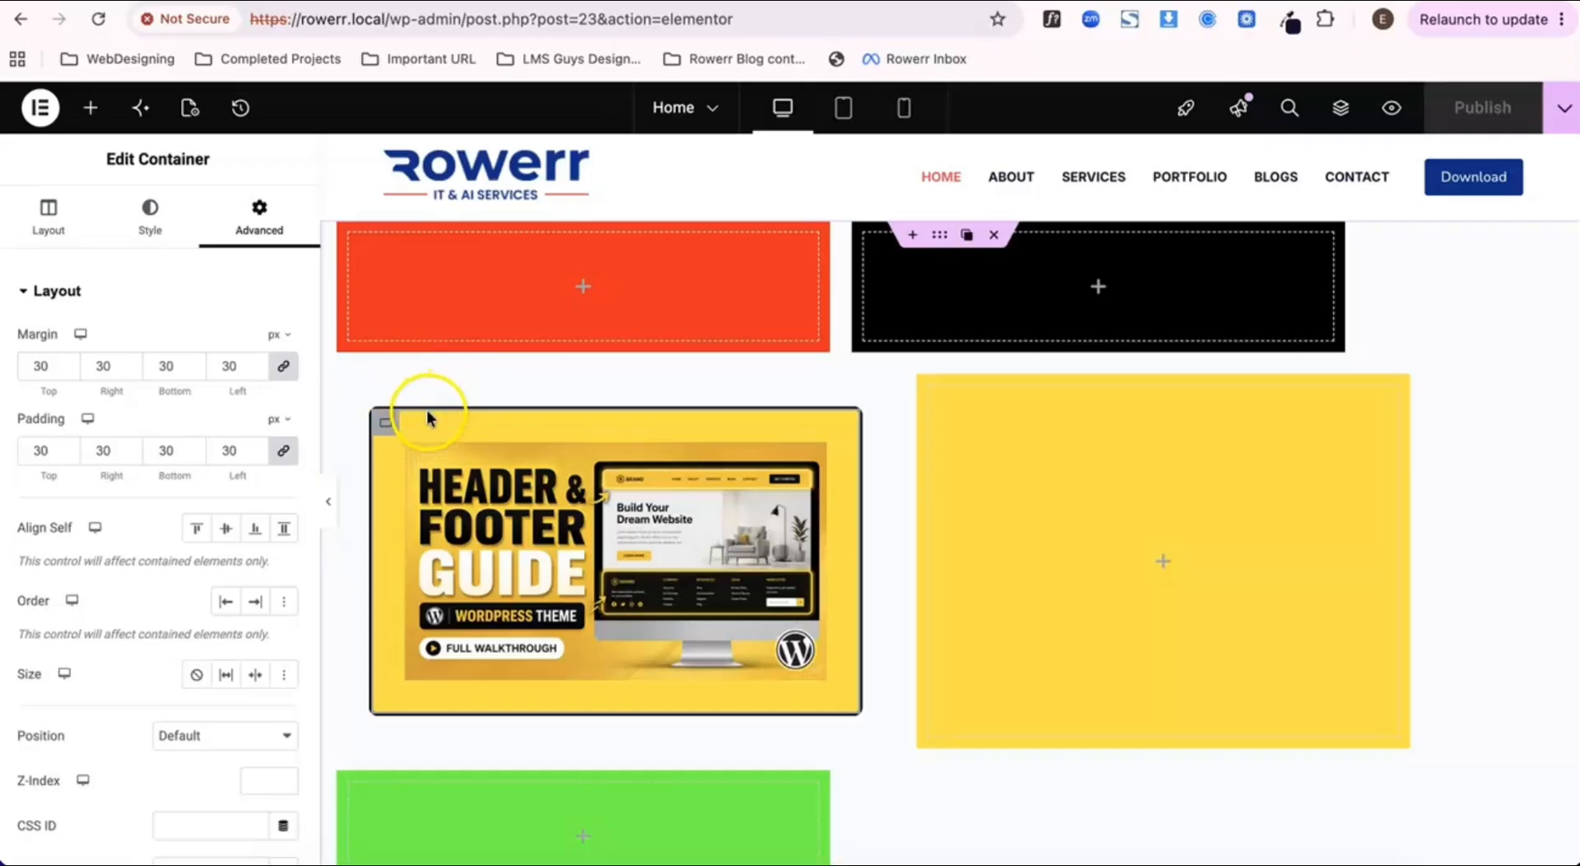
pyautogui.click(353, 476)
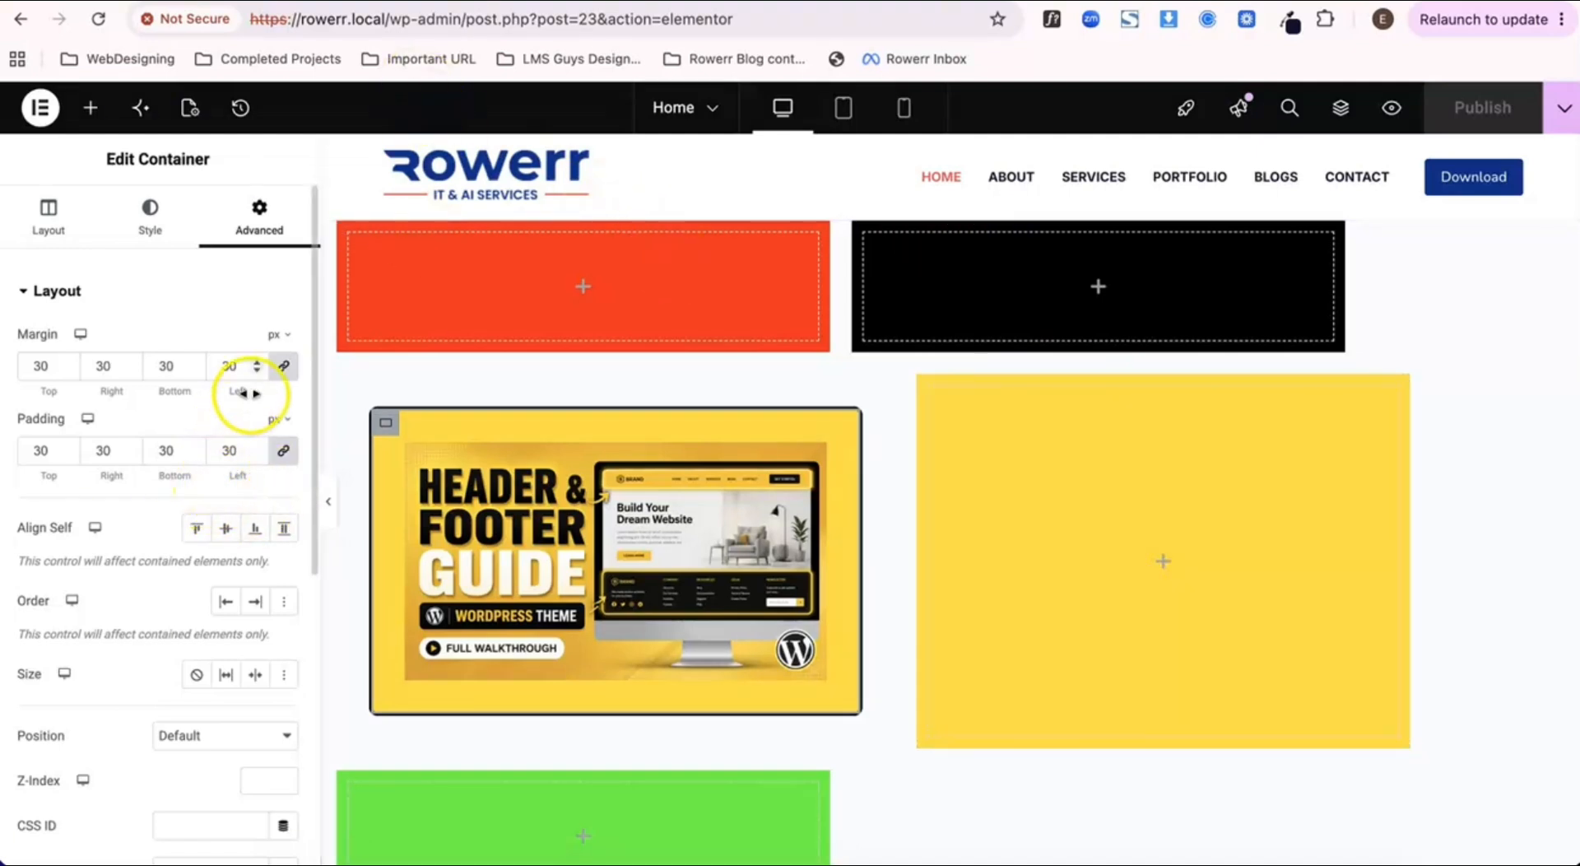
# Step: Unlink the image container's margin values and set only its left margin to 0 px
pyautogui.click(283, 365)
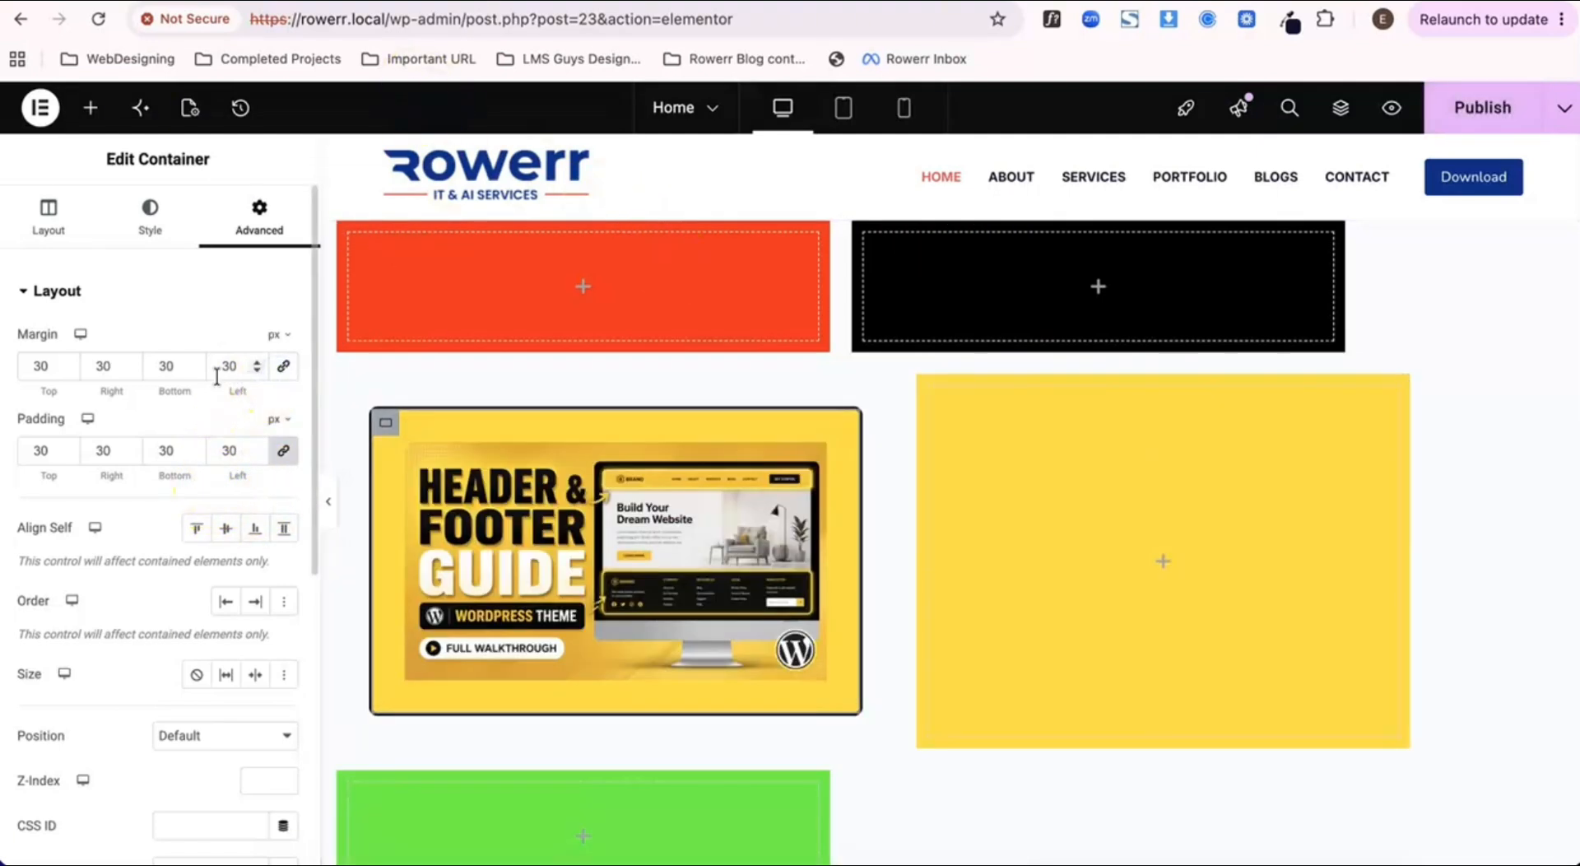
pyautogui.moveTo(211, 368); pyautogui.dragTo(254, 367)
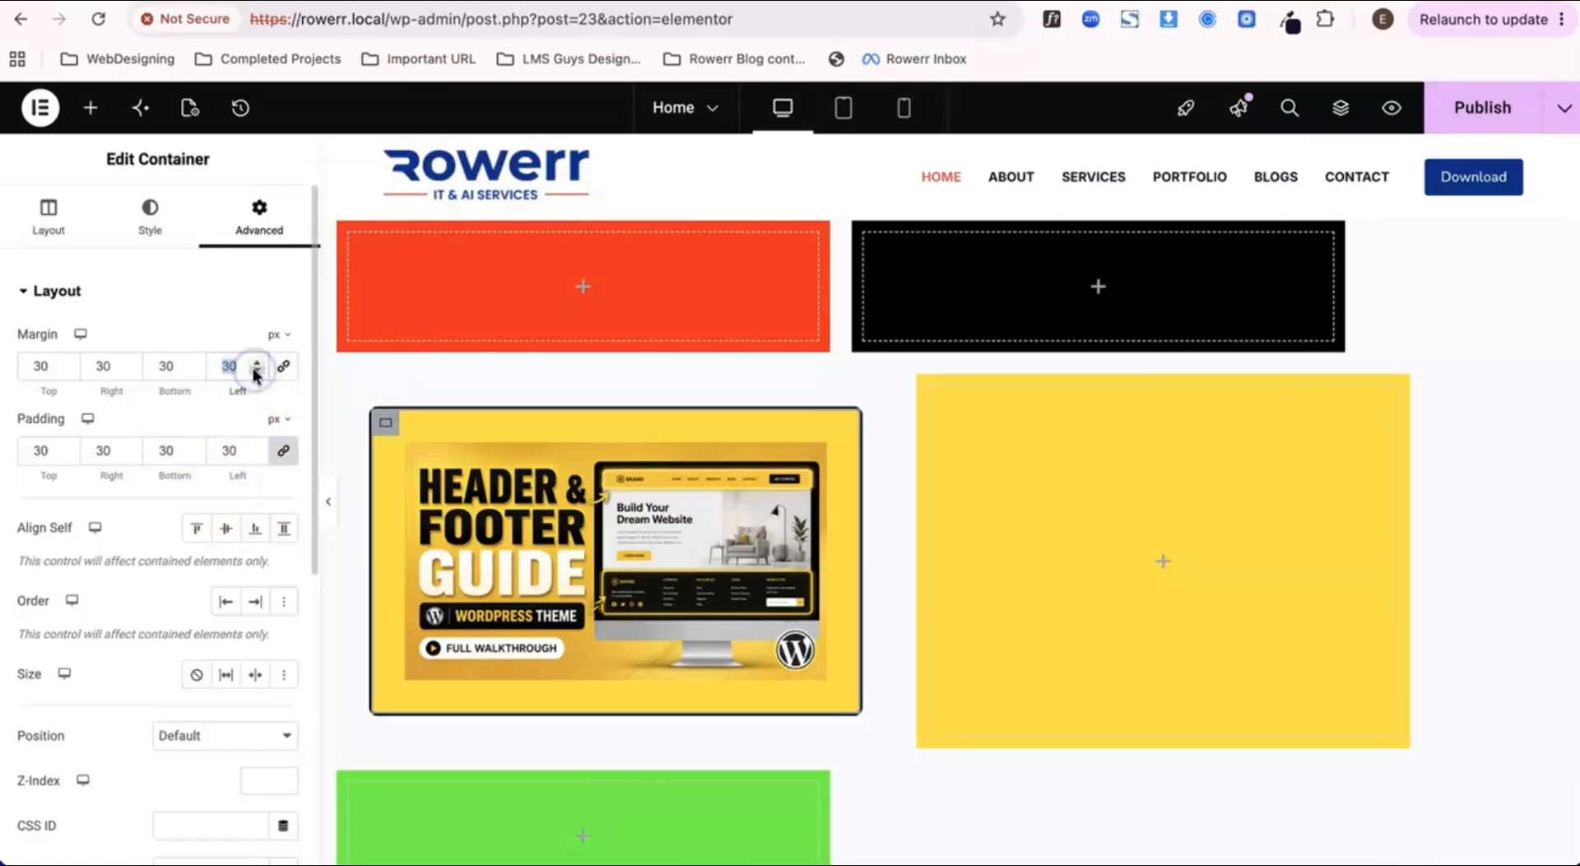
pyautogui.write('0')
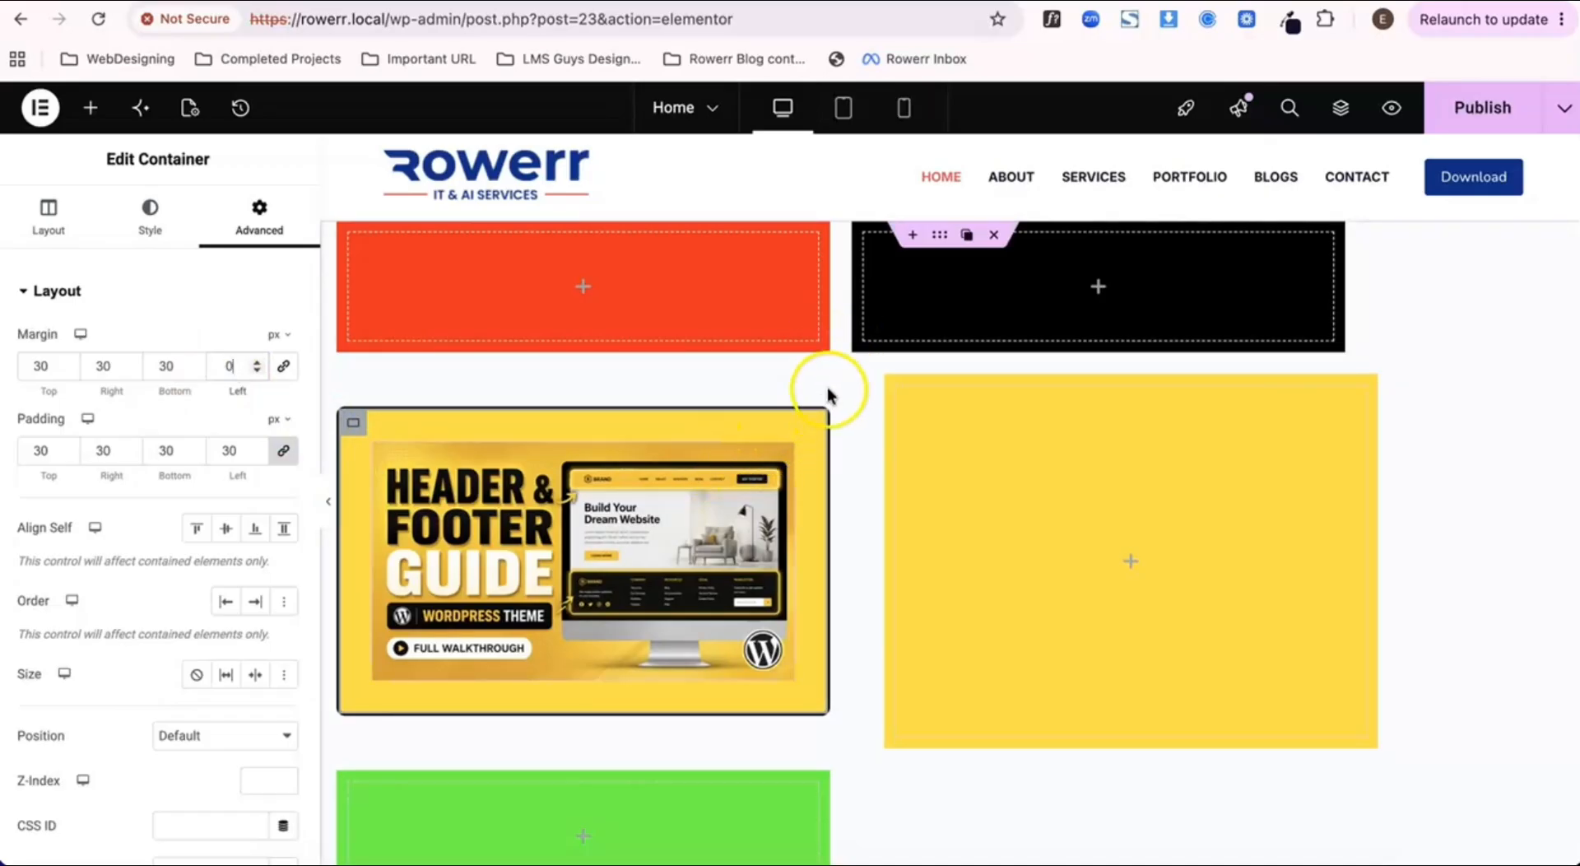
pyautogui.scroll(-3, 540, 654)
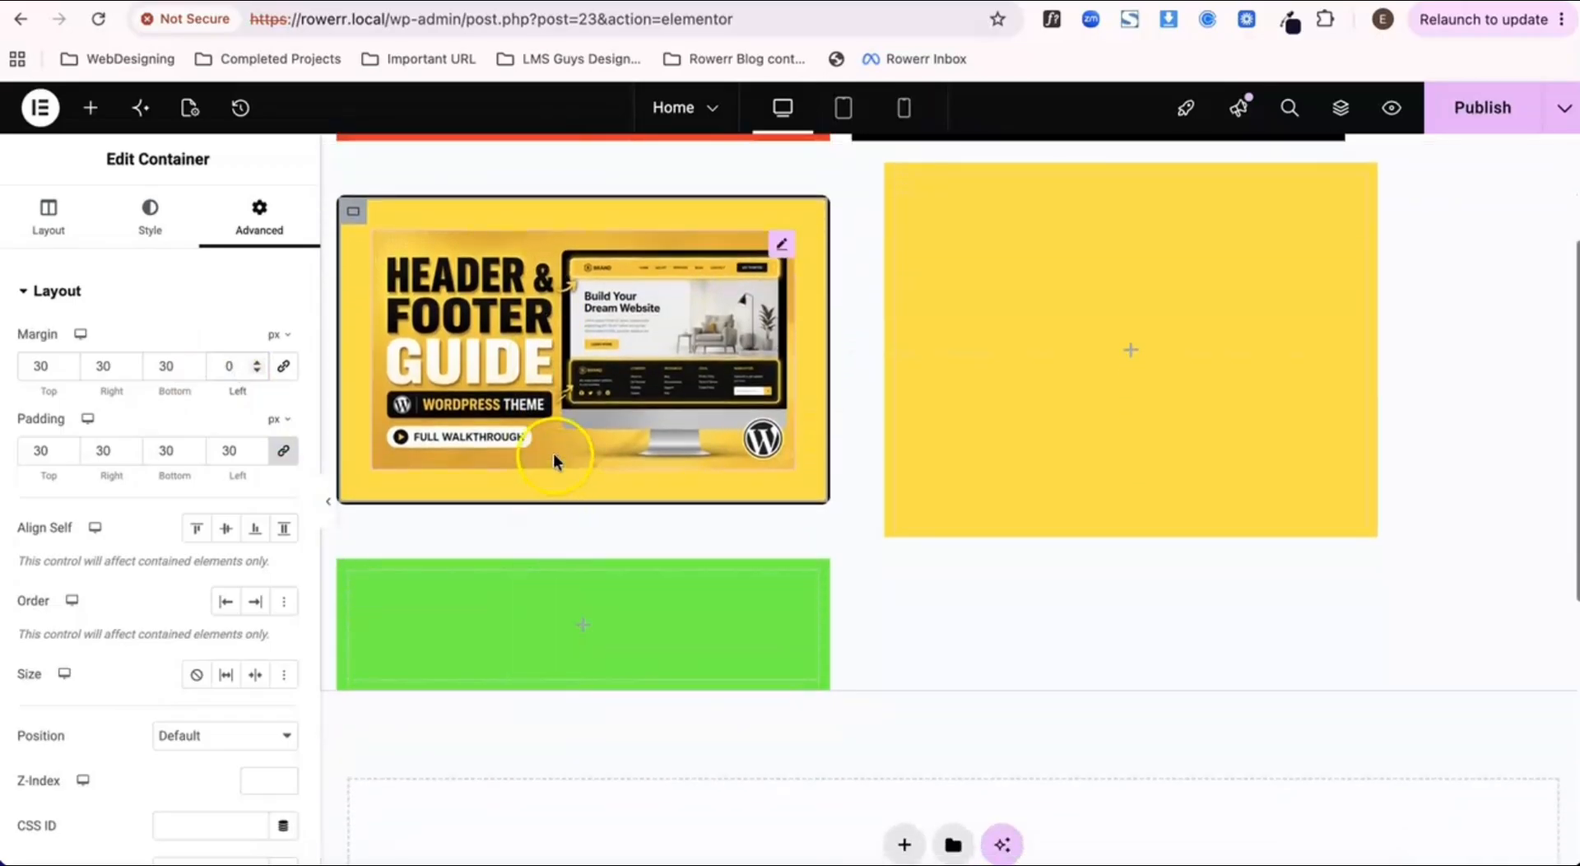
pyautogui.scroll(3, 544, 576)
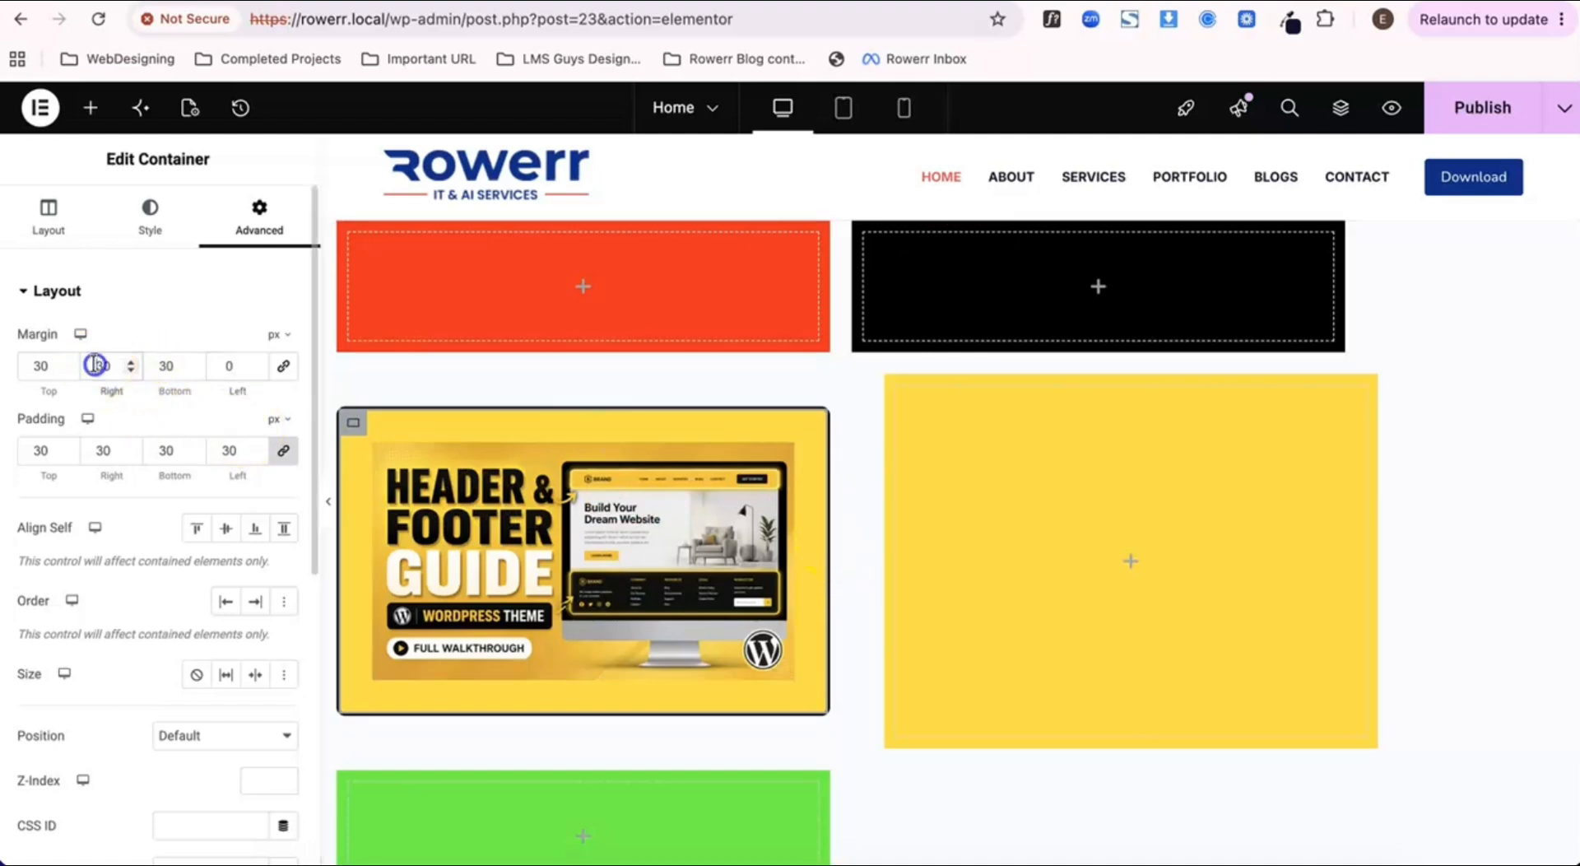
# Step: Set the image container's right margin to 0 px, publish the page and check the preview
pyautogui.moveTo(95, 364); pyautogui.dragTo(124, 367)
pyautogui.write('0')
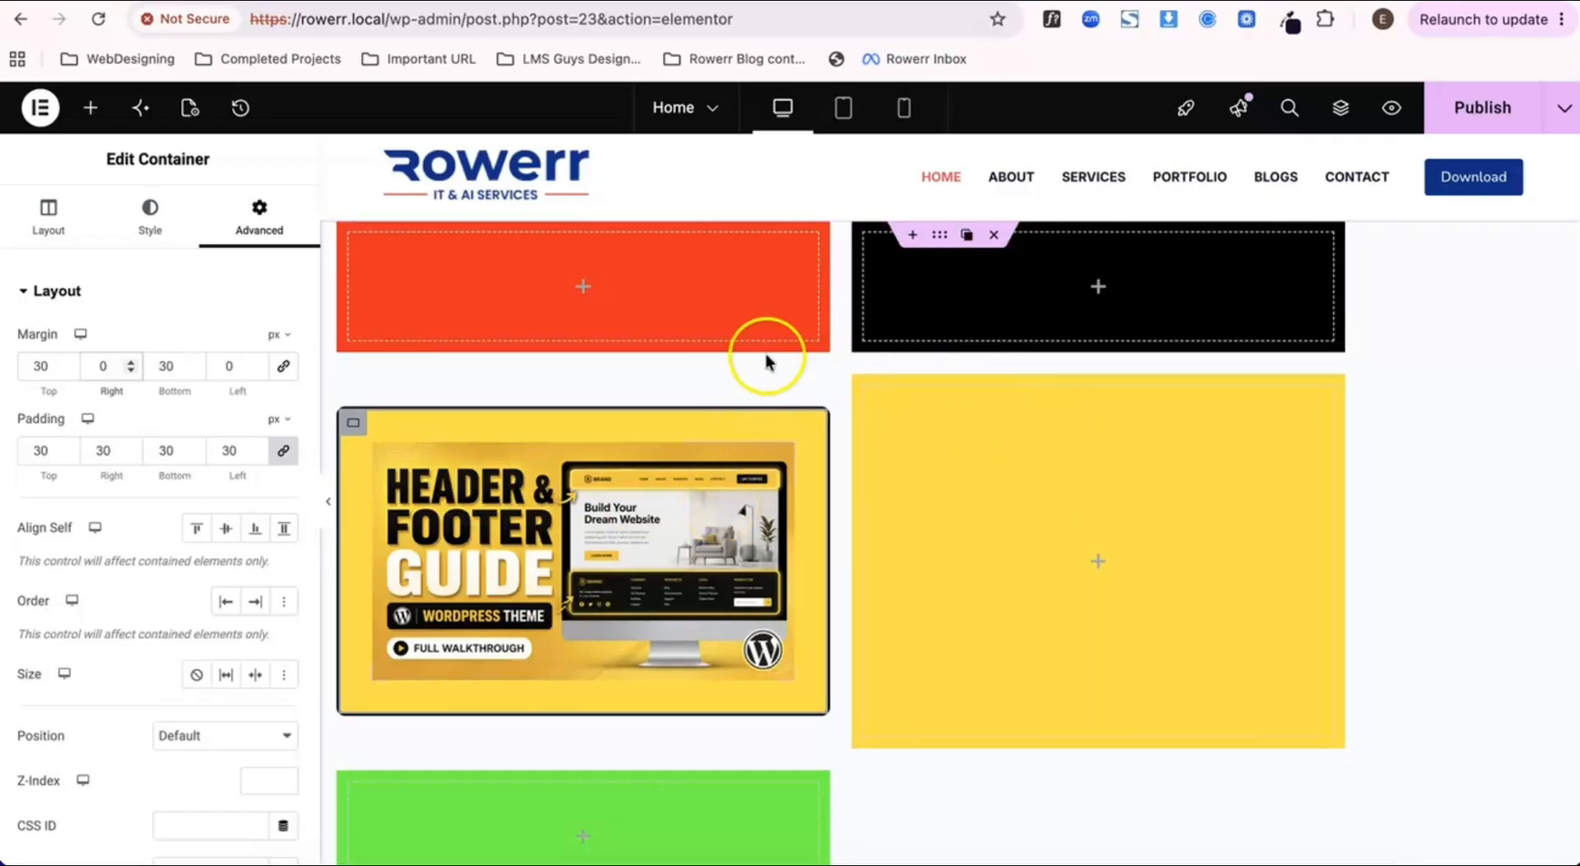
pyautogui.click(1472, 114)
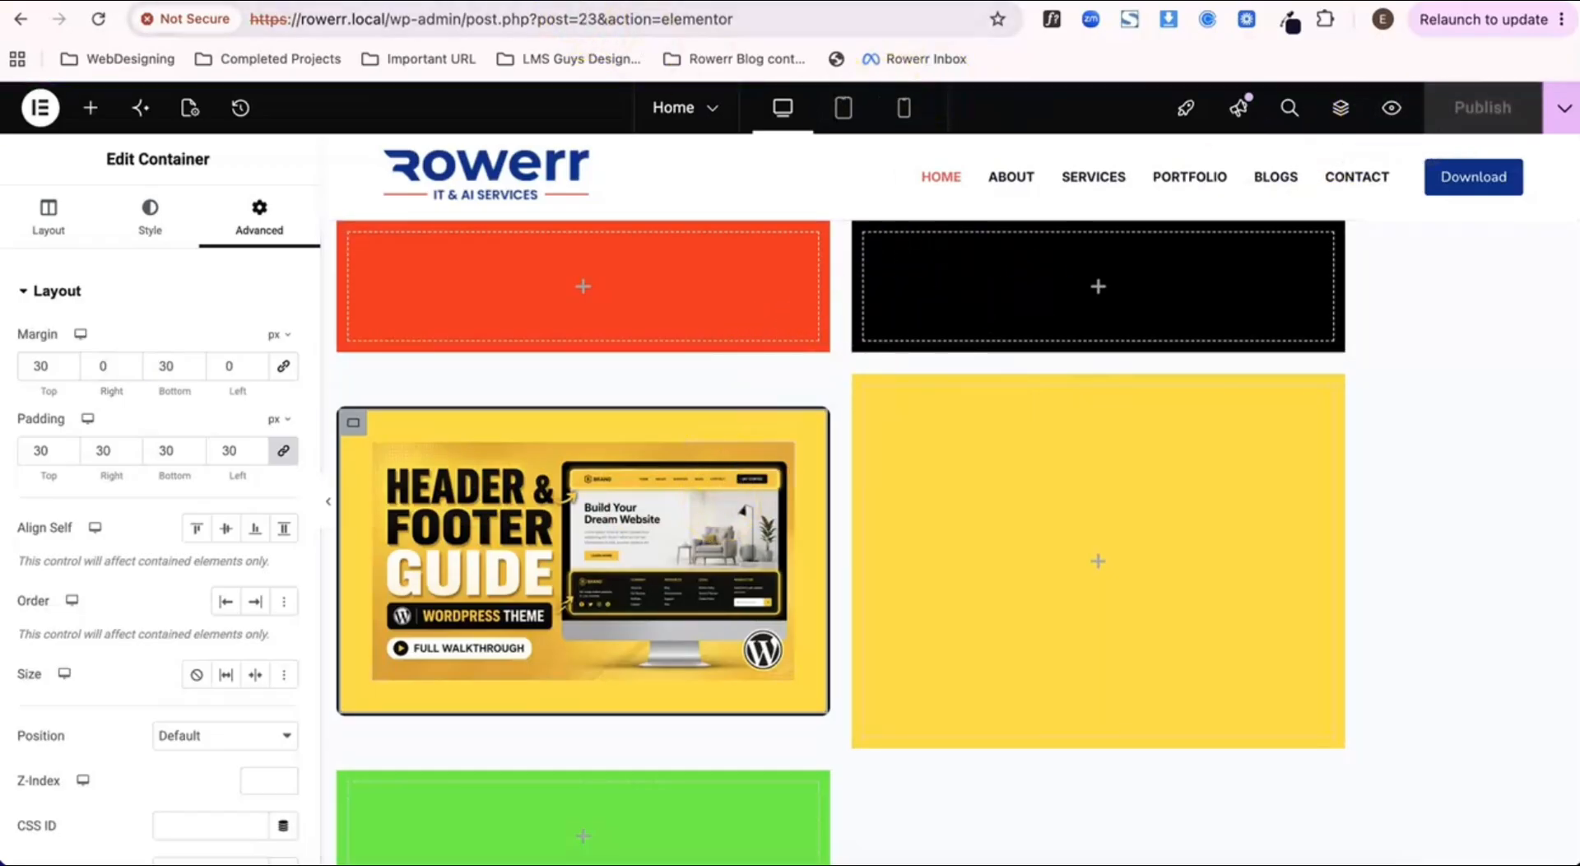
pyautogui.click(506, 1)
pyautogui.scroll(-1, 798, 444)
pyautogui.scroll(1, 798, 444)
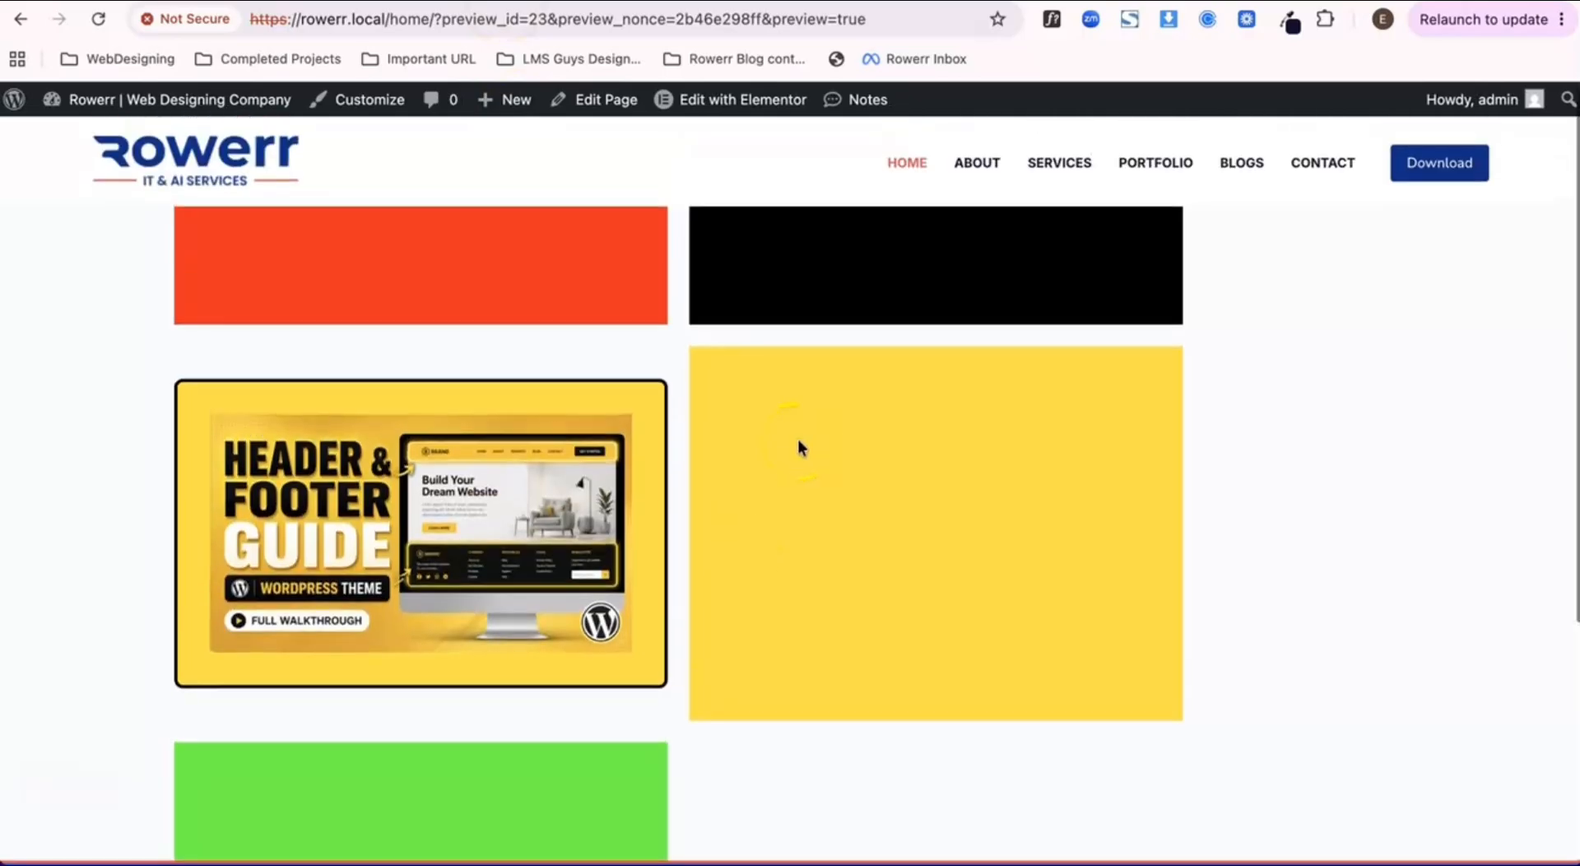
pyautogui.scroll(-1, 798, 442)
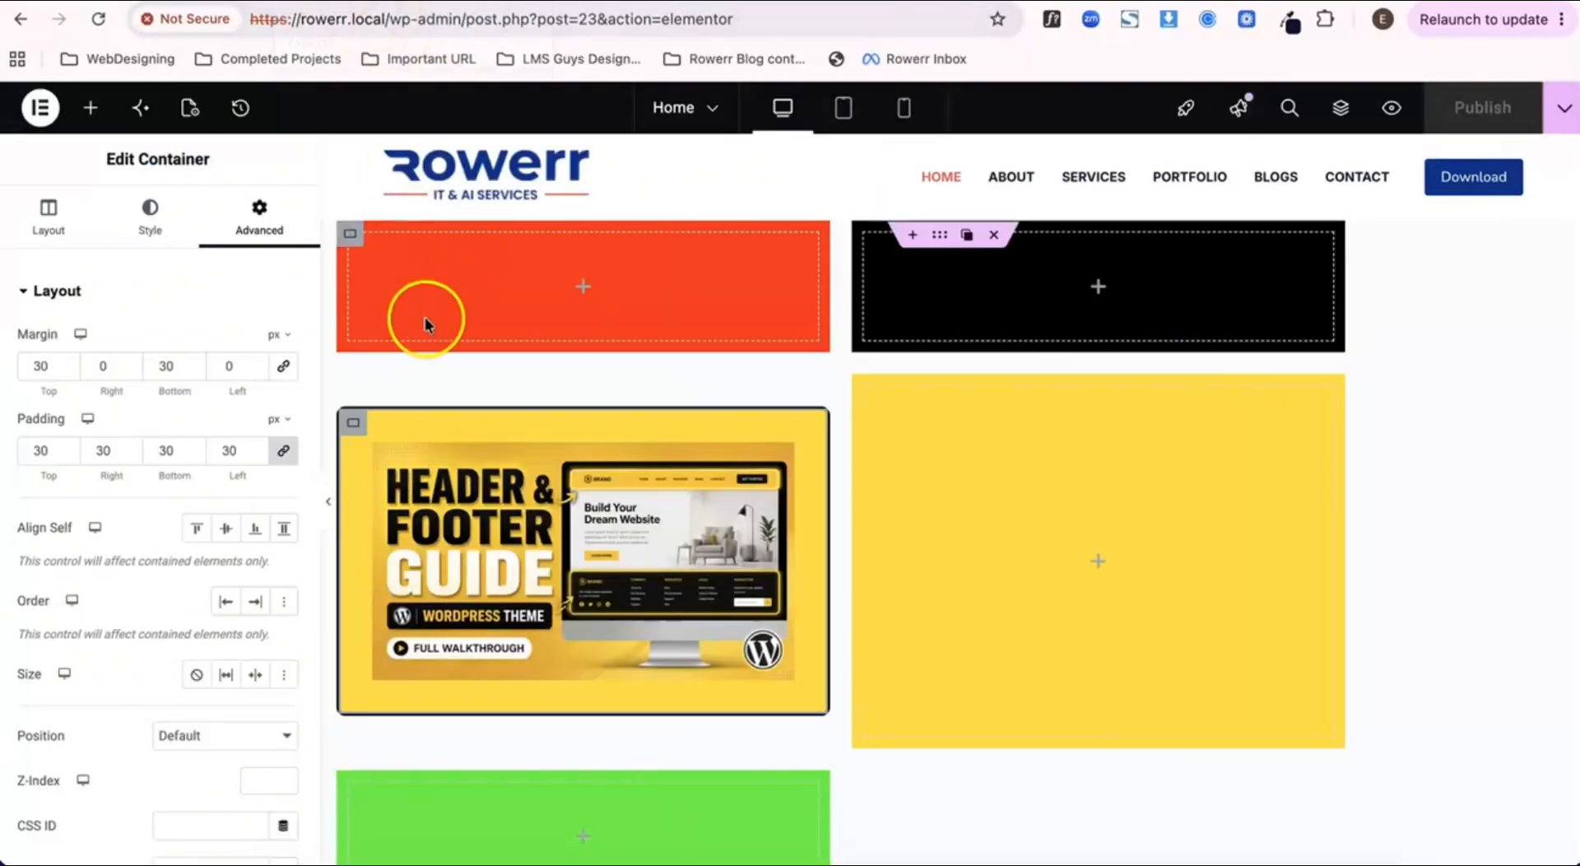
# Step: Set the image container's bottom margin to 0 px, publish the page and check the preview
pyautogui.moveTo(154, 374); pyautogui.dragTo(195, 373)
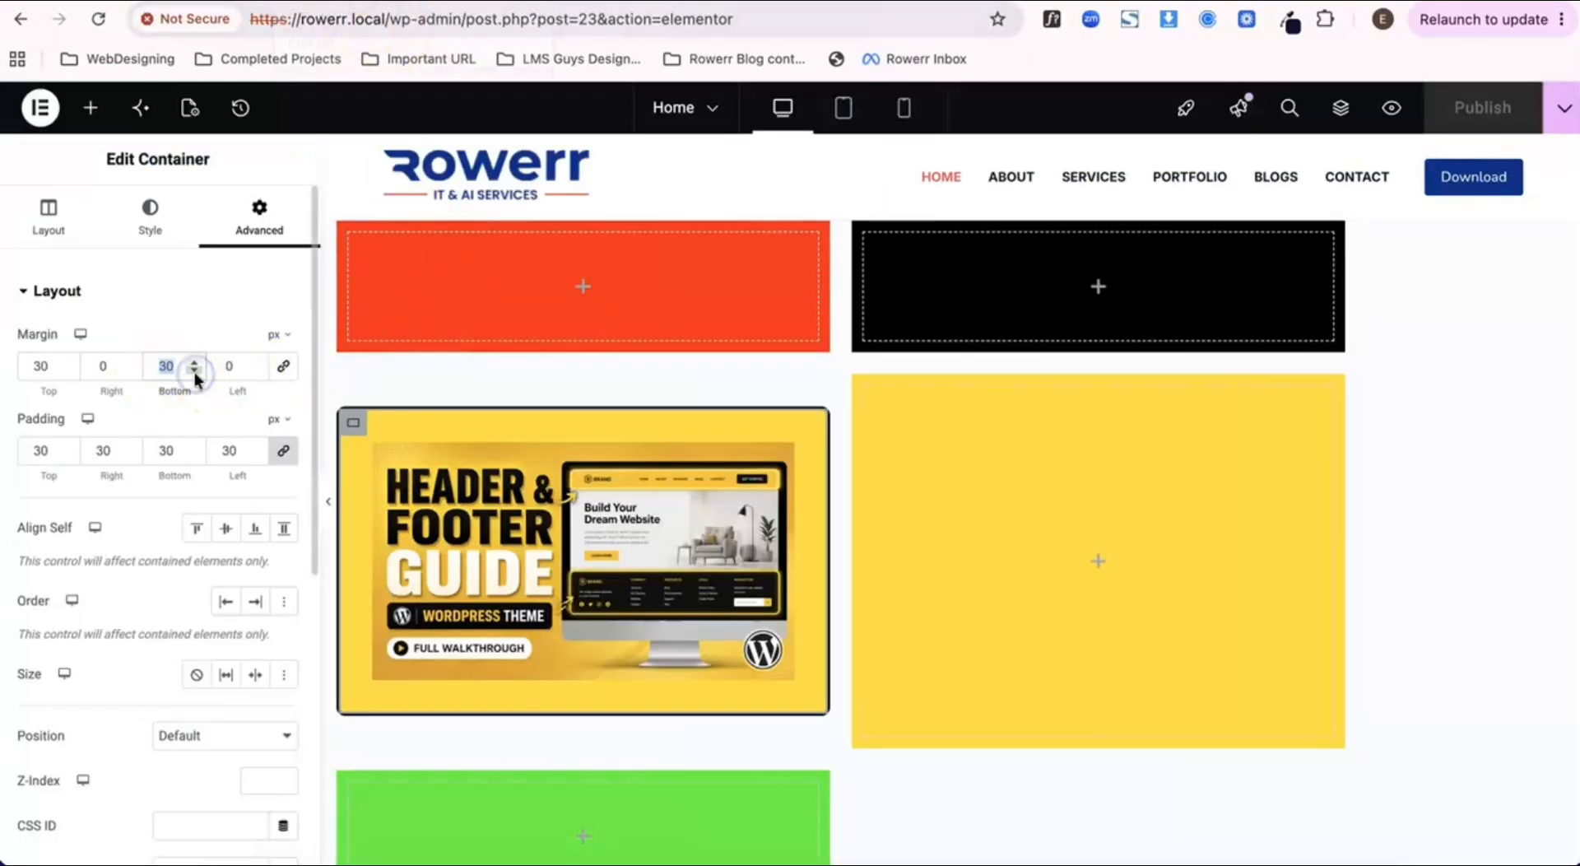
pyautogui.write('0')
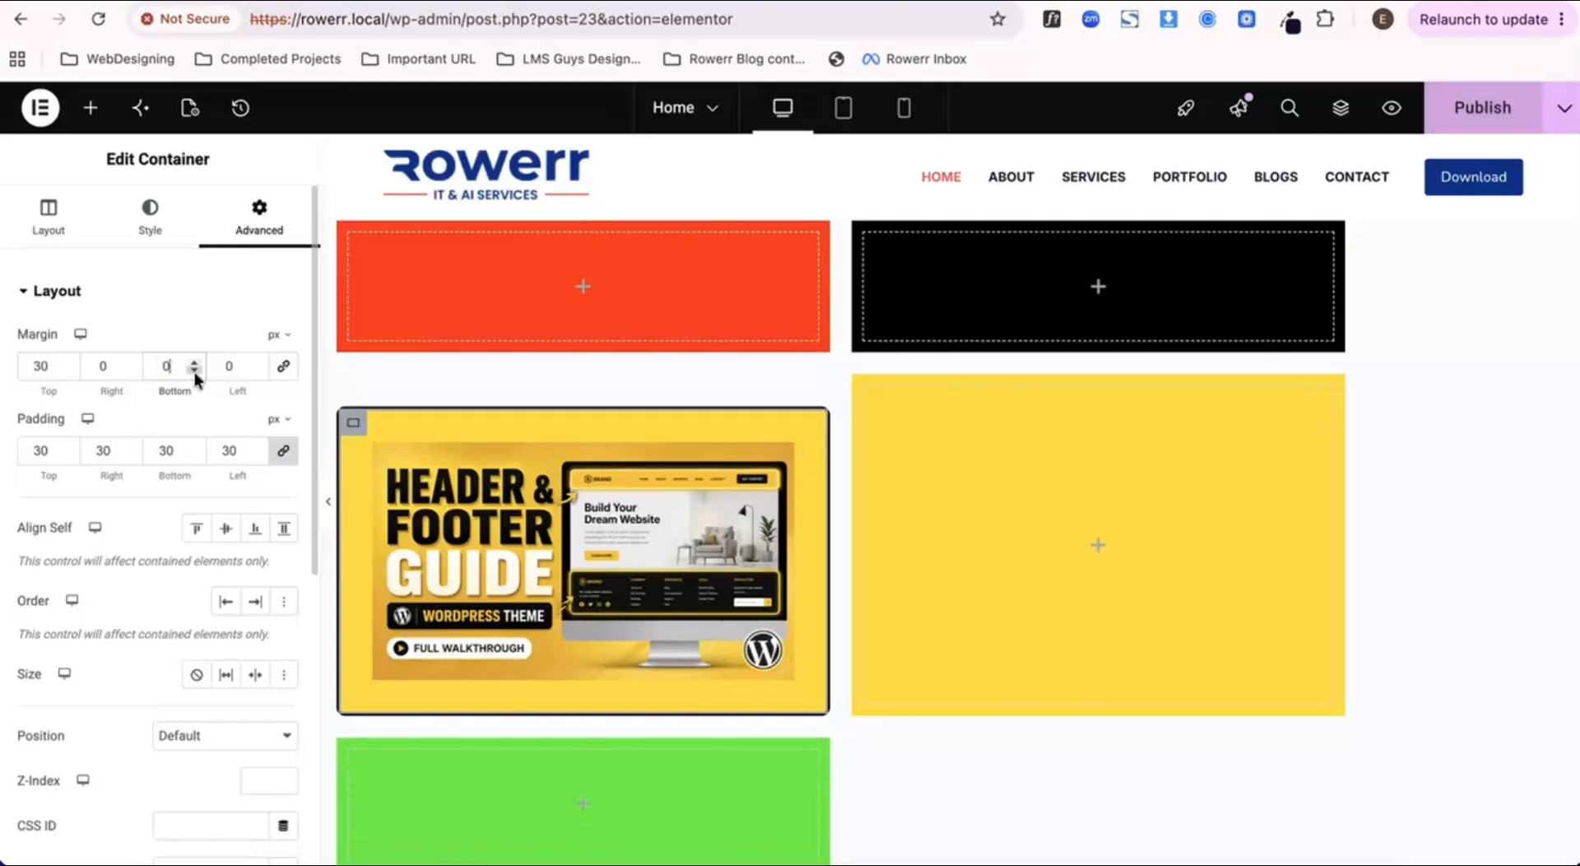
pyautogui.click(1477, 107)
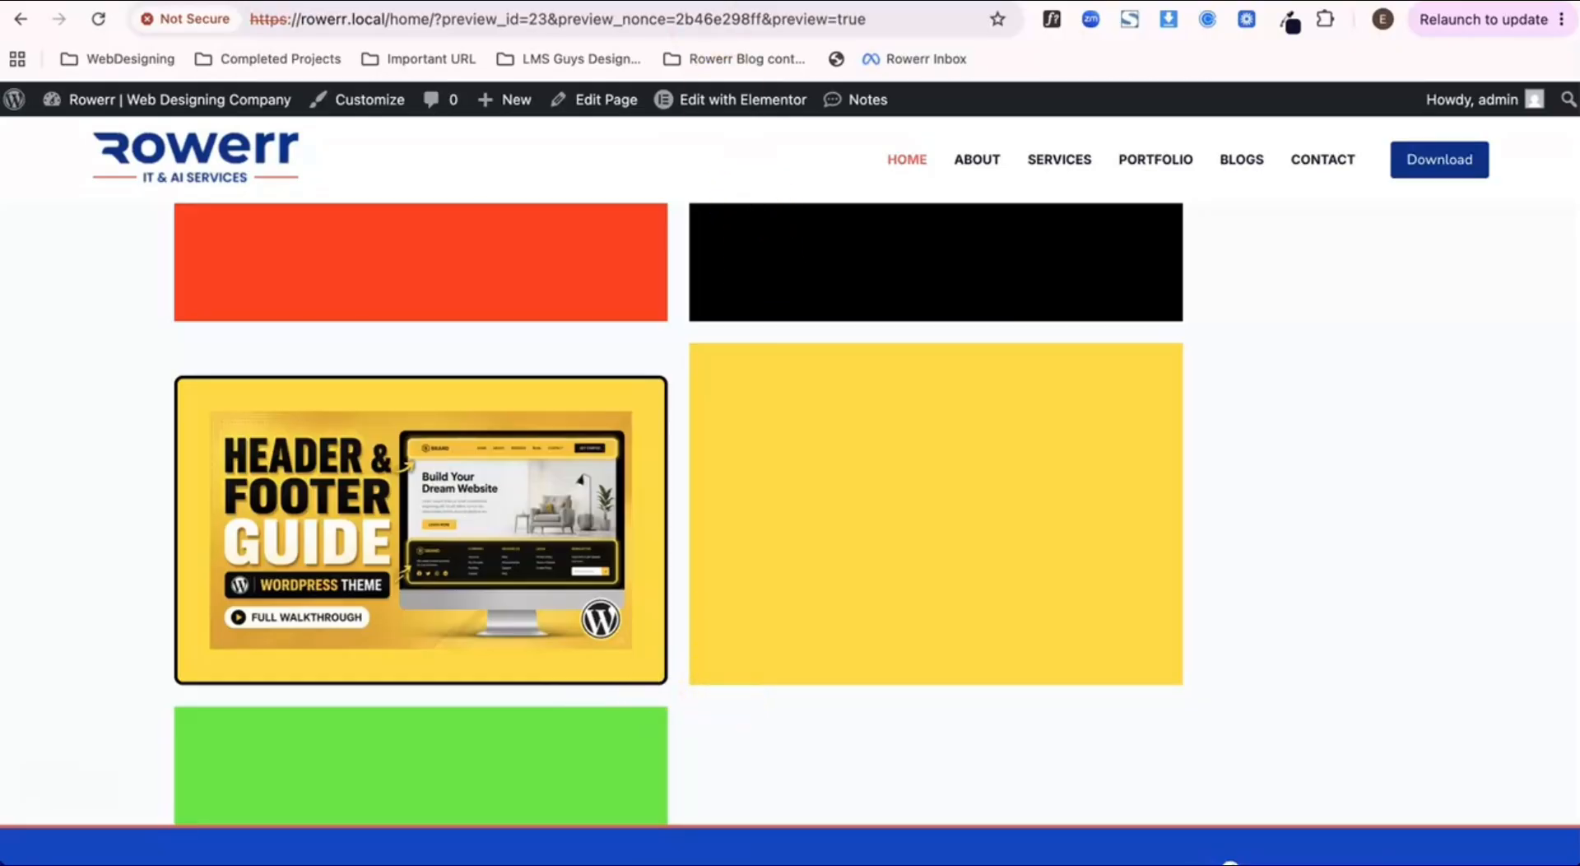
pyautogui.click(354, 1)
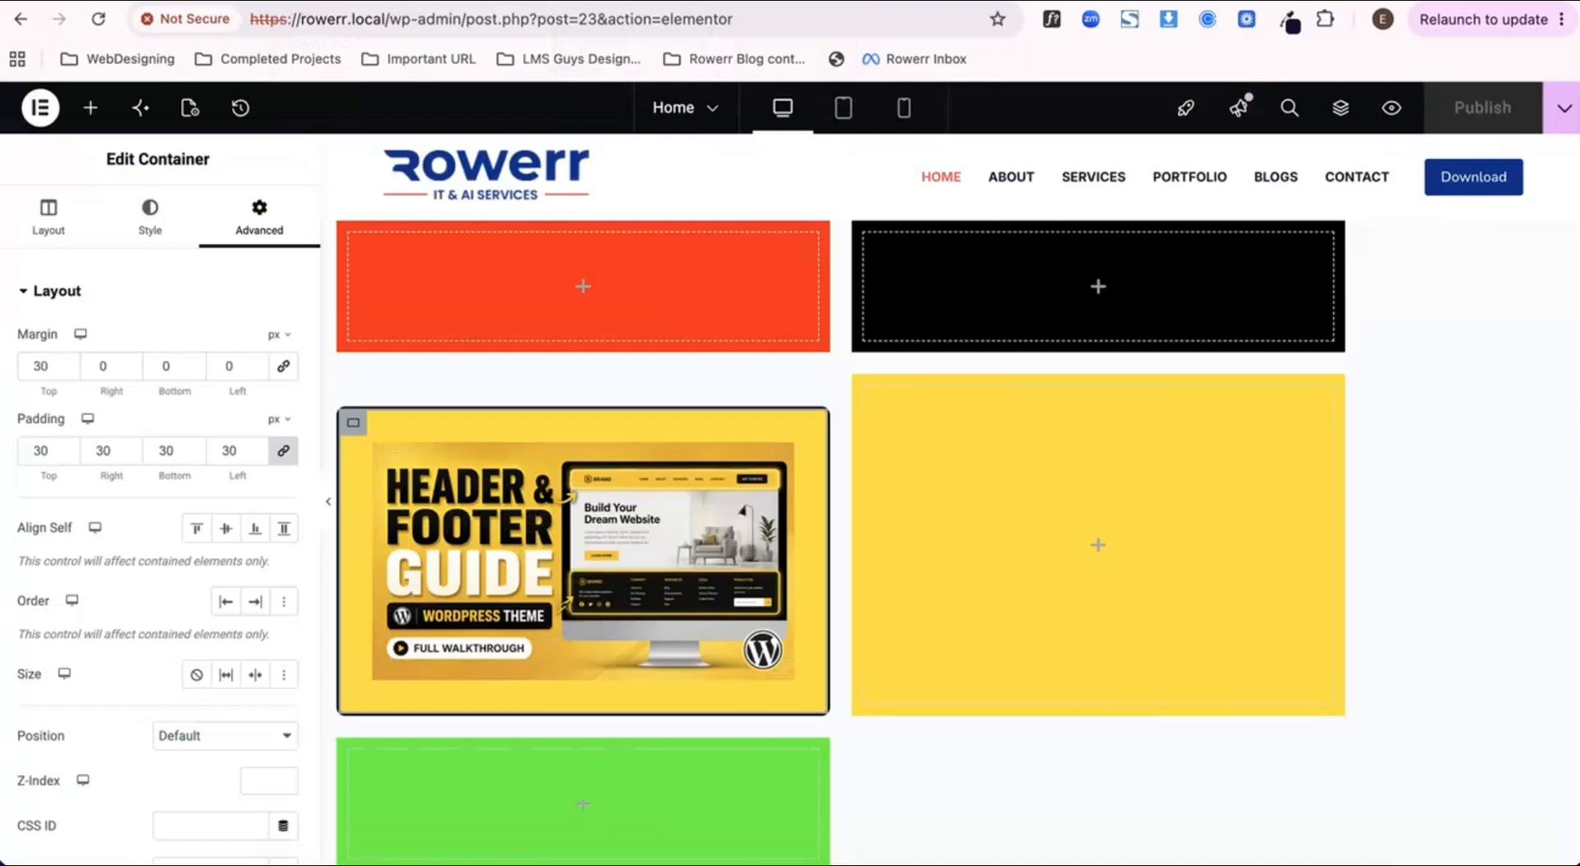
# Step: Set the image container's top margin to 0 px, publish the page and check the preview
pyautogui.doubleClick(37, 365)
pyautogui.write('0')
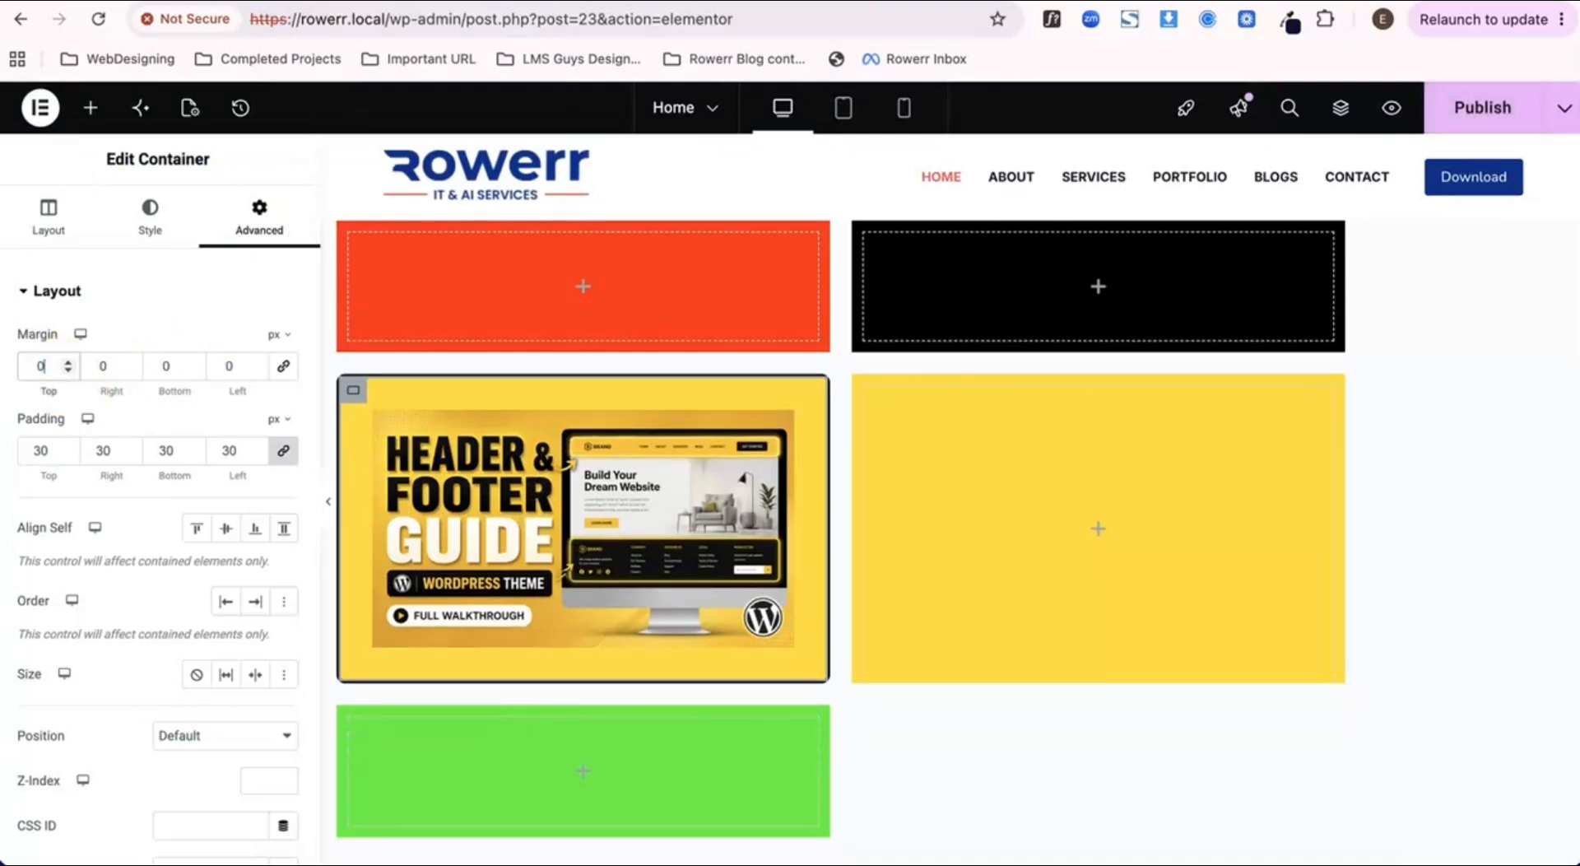
pyautogui.click(1473, 111)
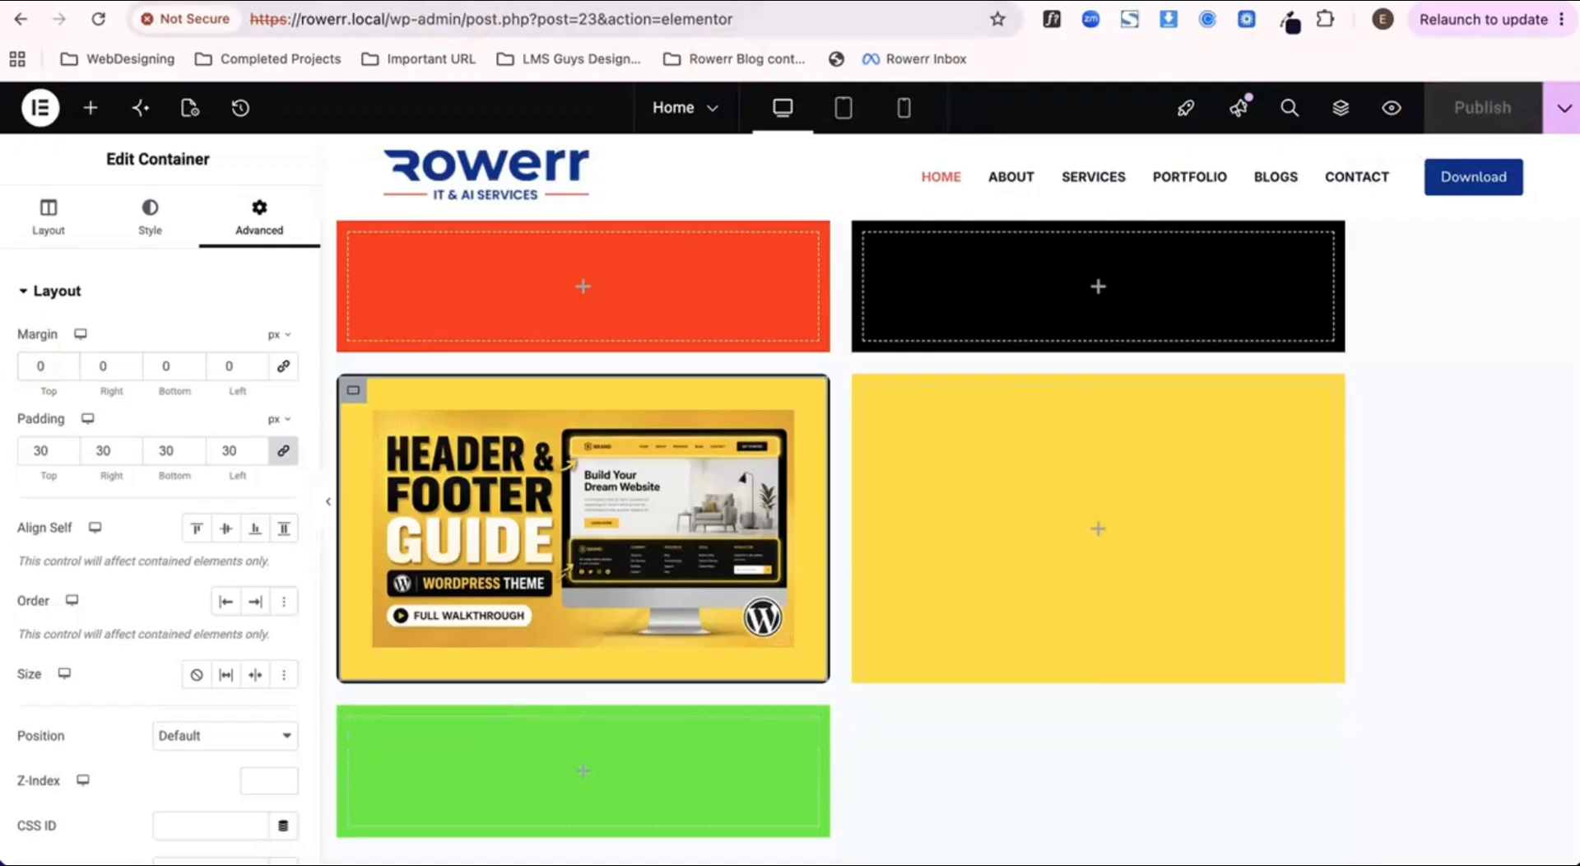
pyautogui.click(527, 2)
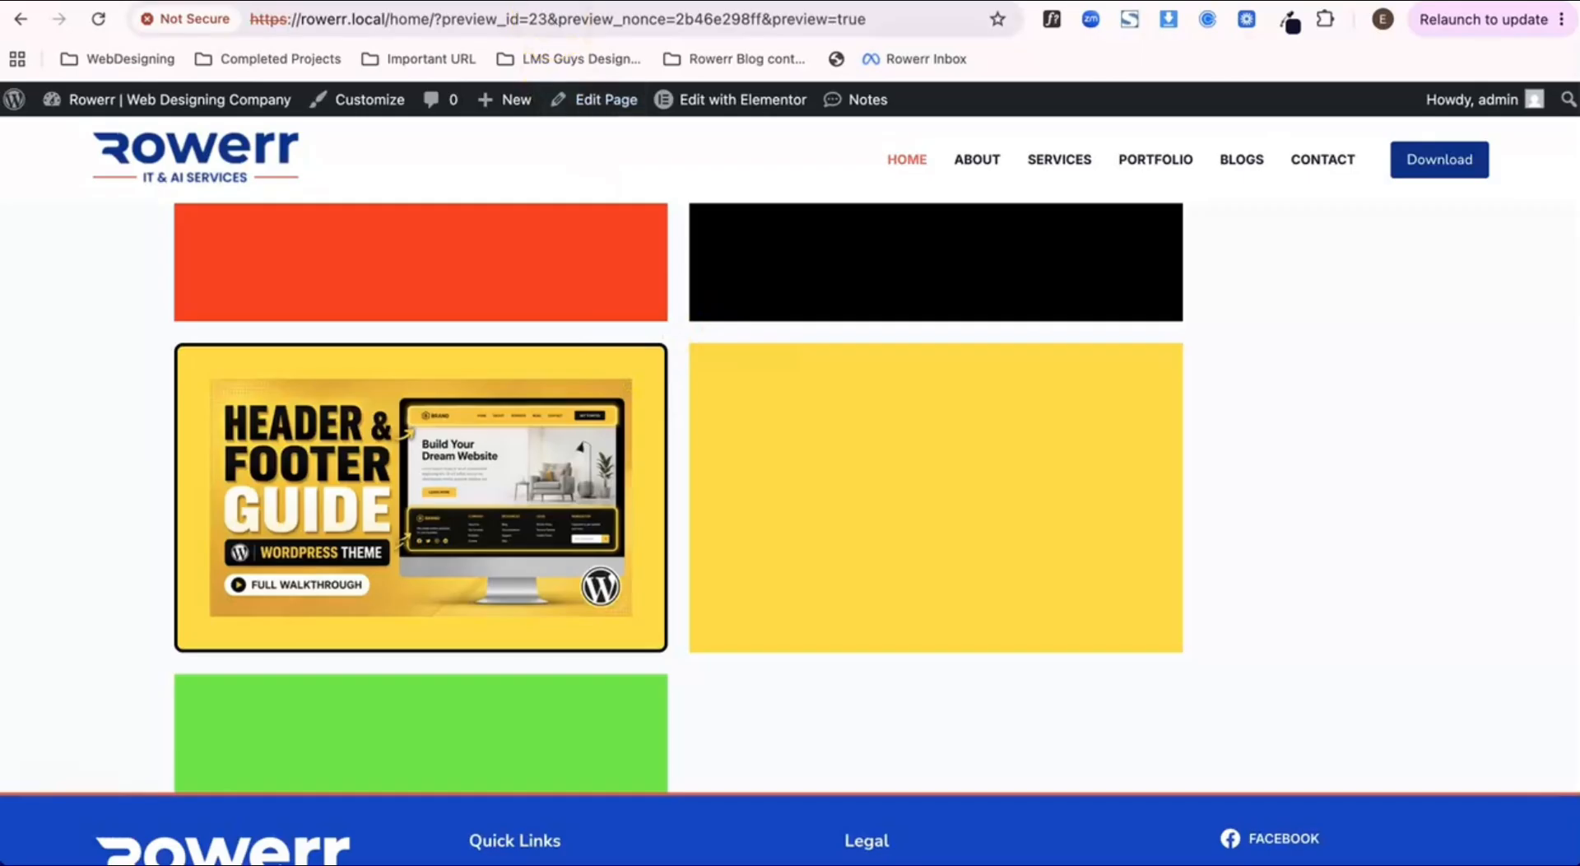
pyautogui.click(346, 3)
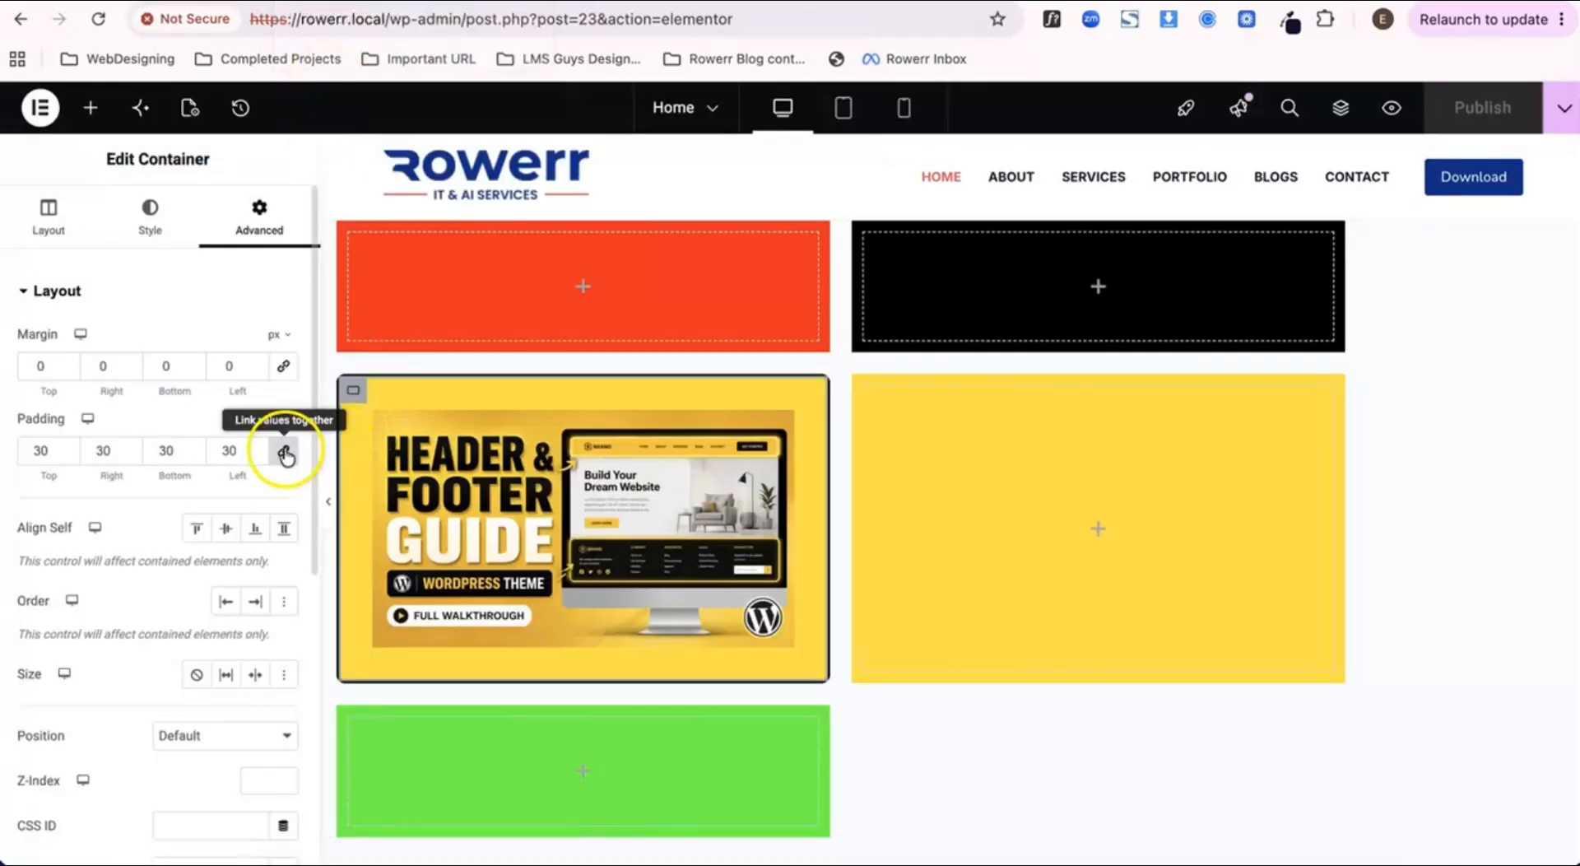
# Step: Clear the image container's padding on all sides and publish the page
pyautogui.moveTo(242, 450); pyautogui.dragTo(196, 450)
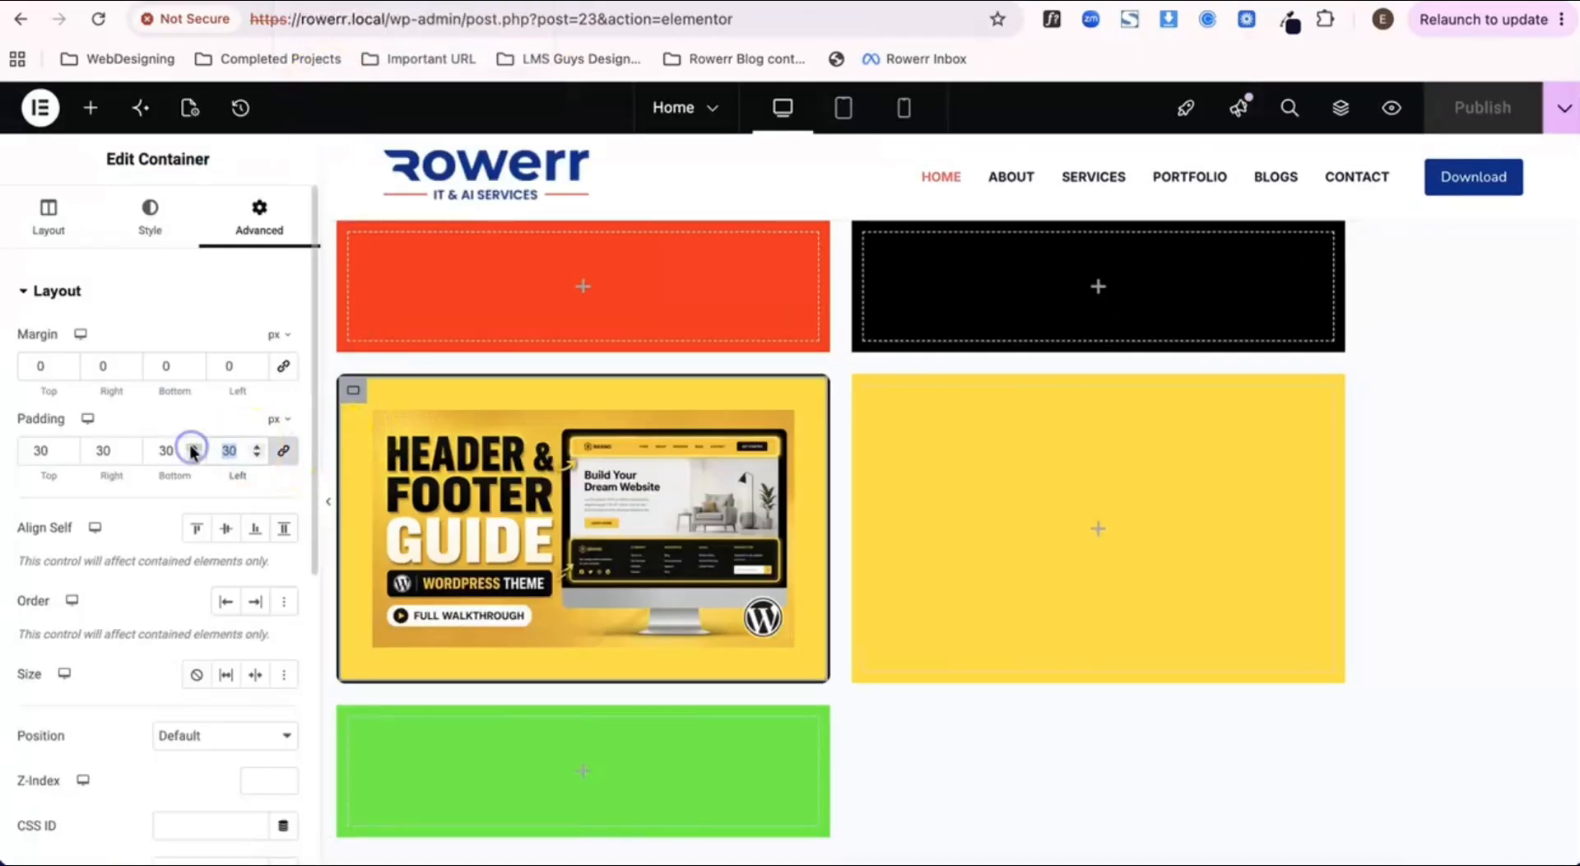
pyautogui.press('BackSpace')
pyautogui.click(1478, 107)
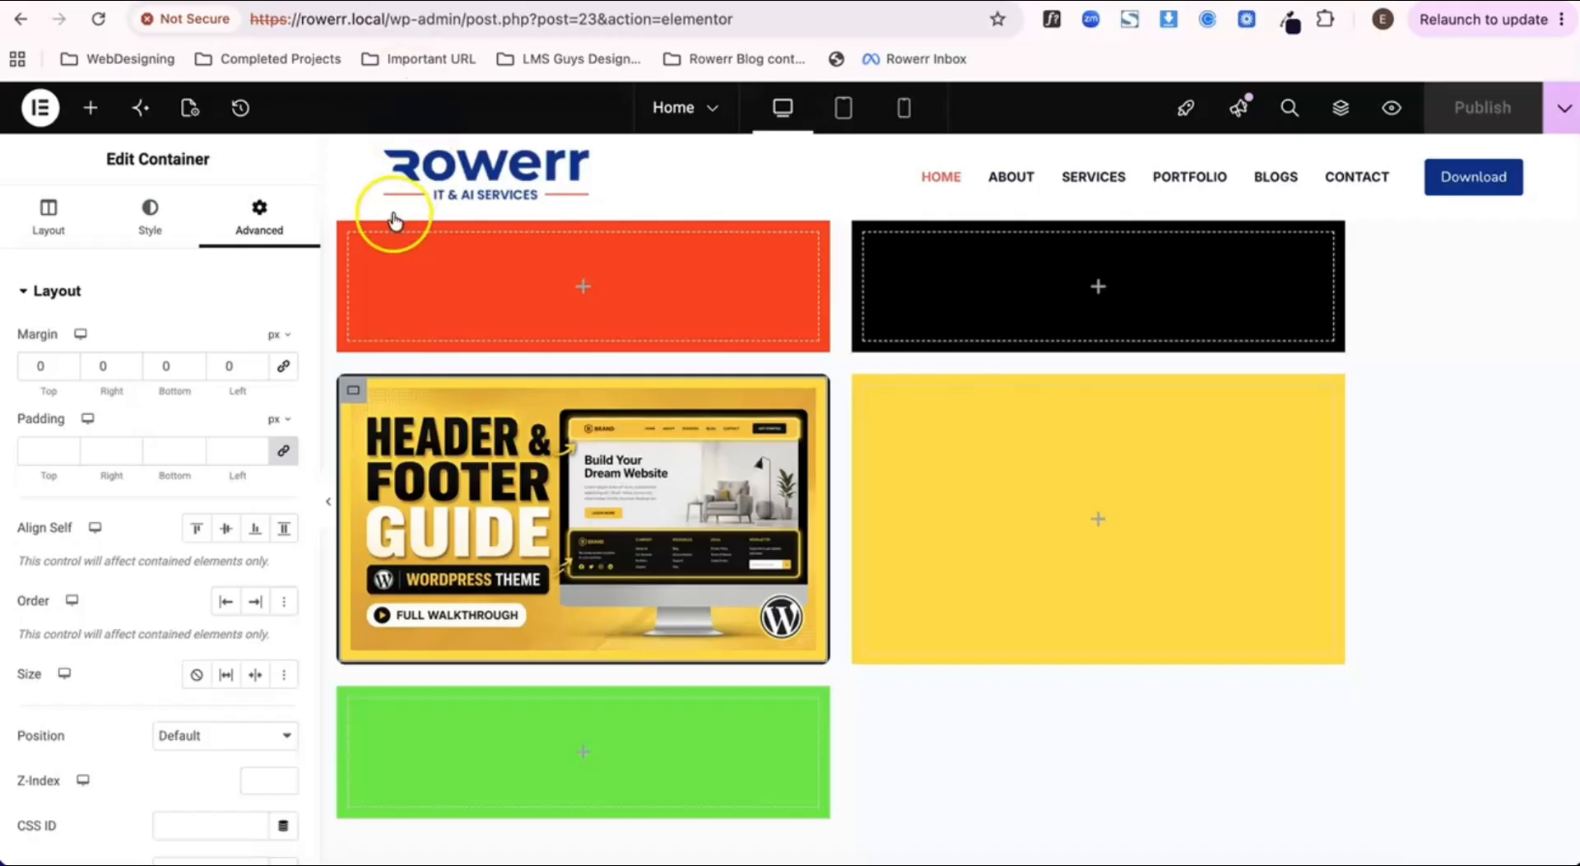
# Step: Relink the image container's margin and padding values and leave both blank on all sides
pyautogui.click(284, 365)
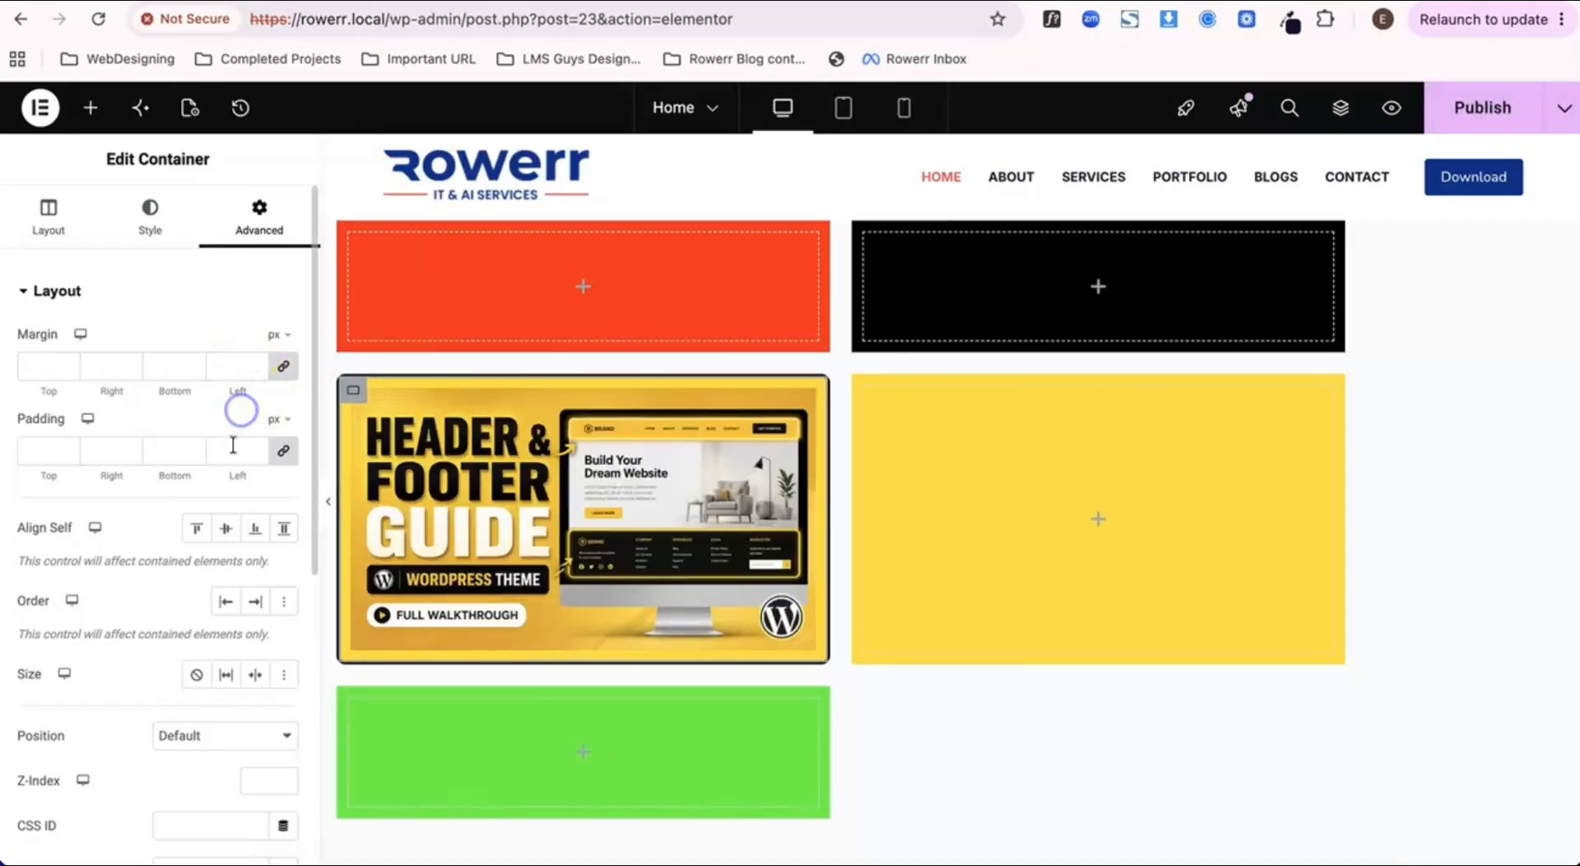
pyautogui.click(284, 457)
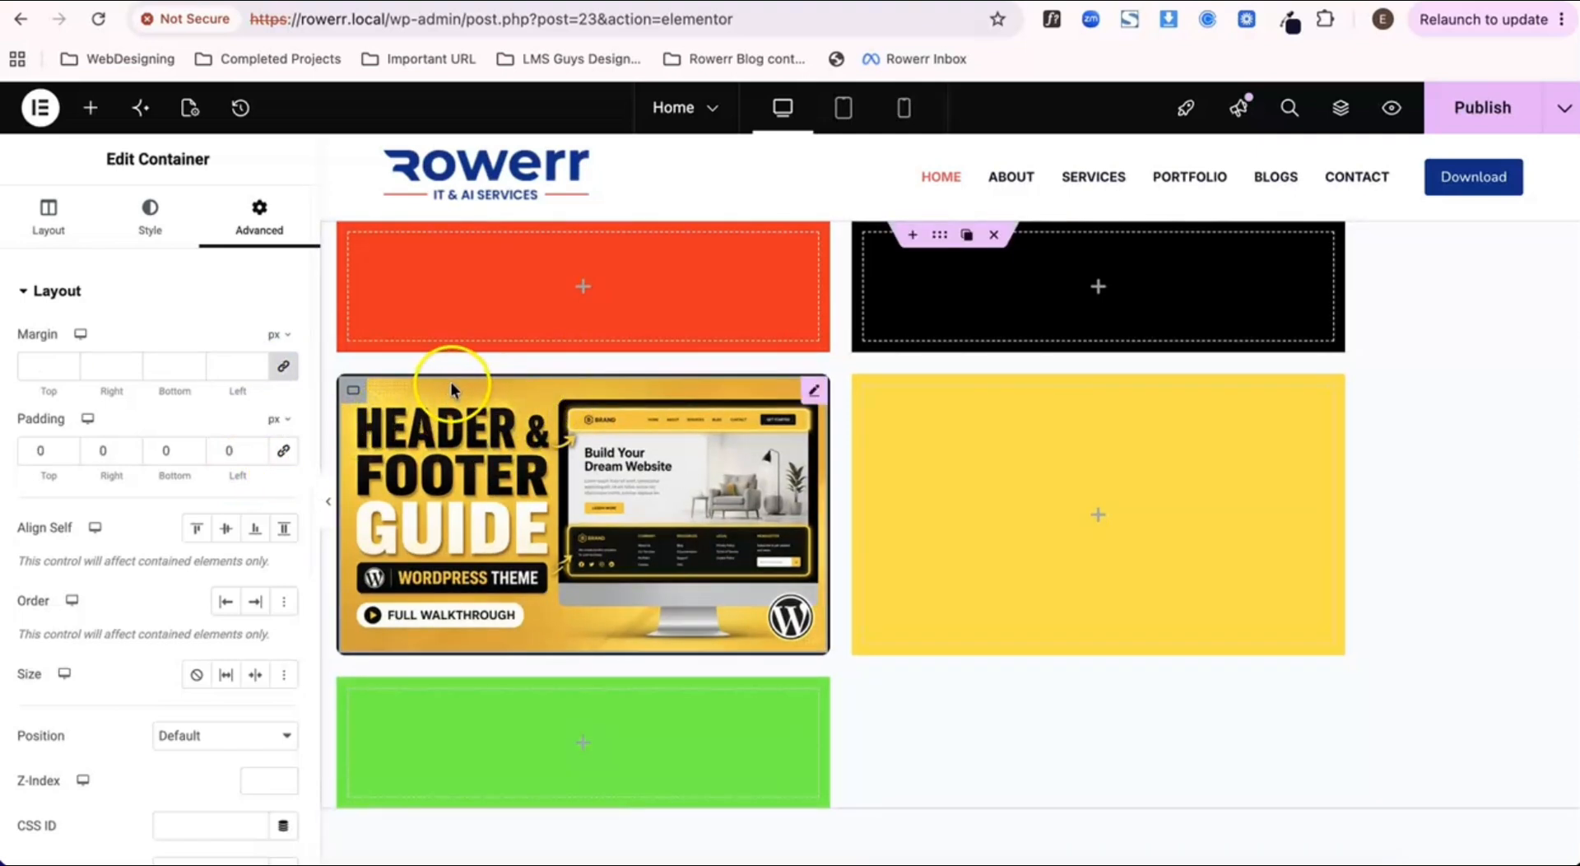
pyautogui.click(285, 454)
pyautogui.click(234, 452)
pyautogui.press('BackSpace')
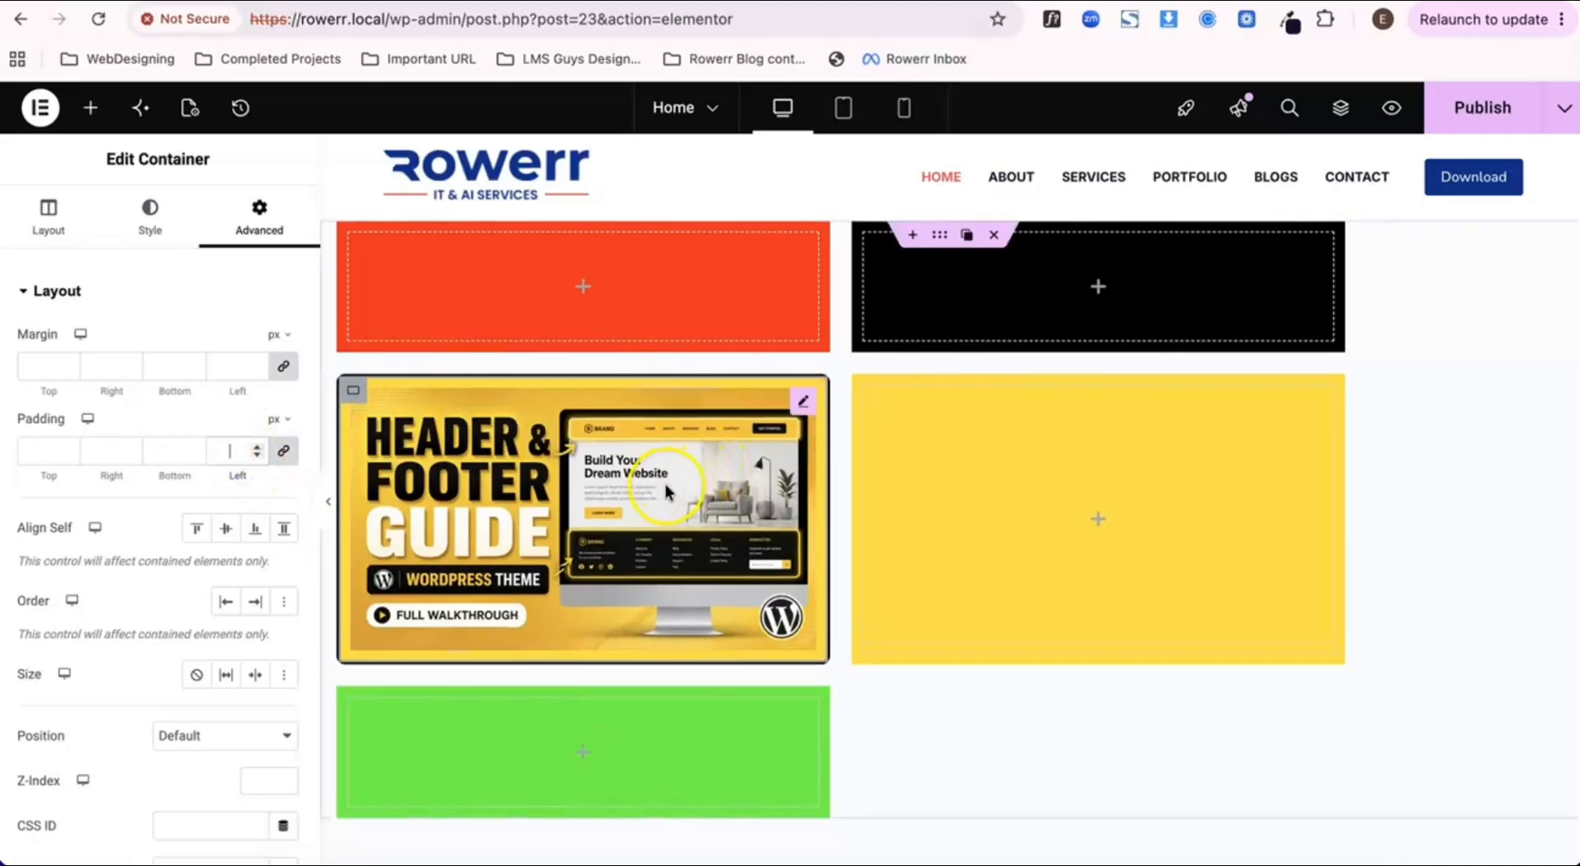
pyautogui.rightClick(678, 508)
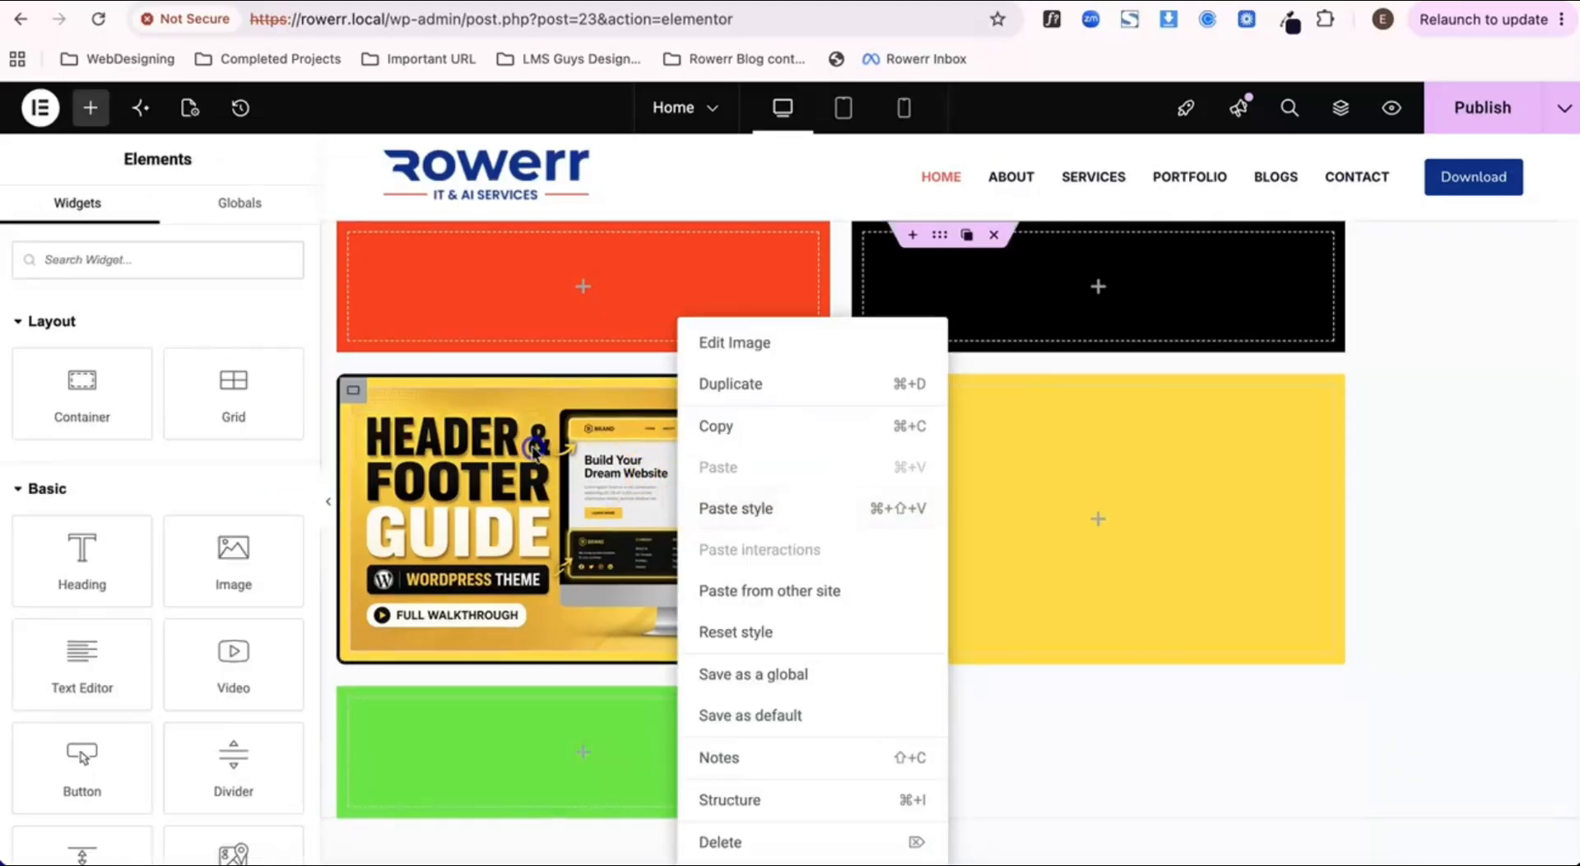
pyautogui.click(678, 504)
pyautogui.click(353, 392)
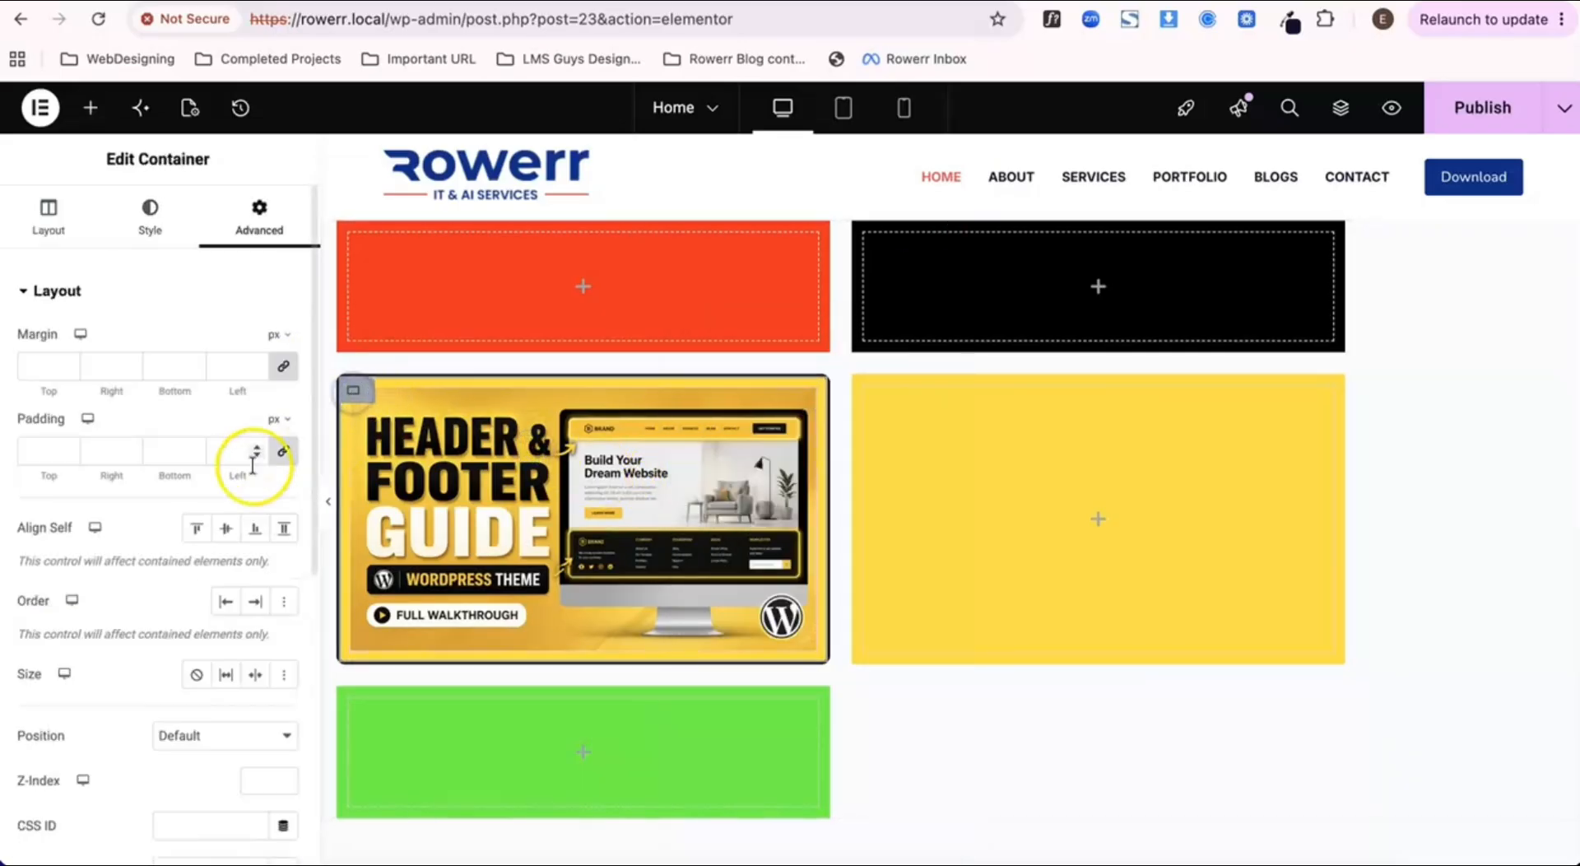
# Step: Set the image container's border type to None, clear its border radius and publish the page
pyautogui.scroll(-2, 188, 628)
pyautogui.scroll(3, 188, 628)
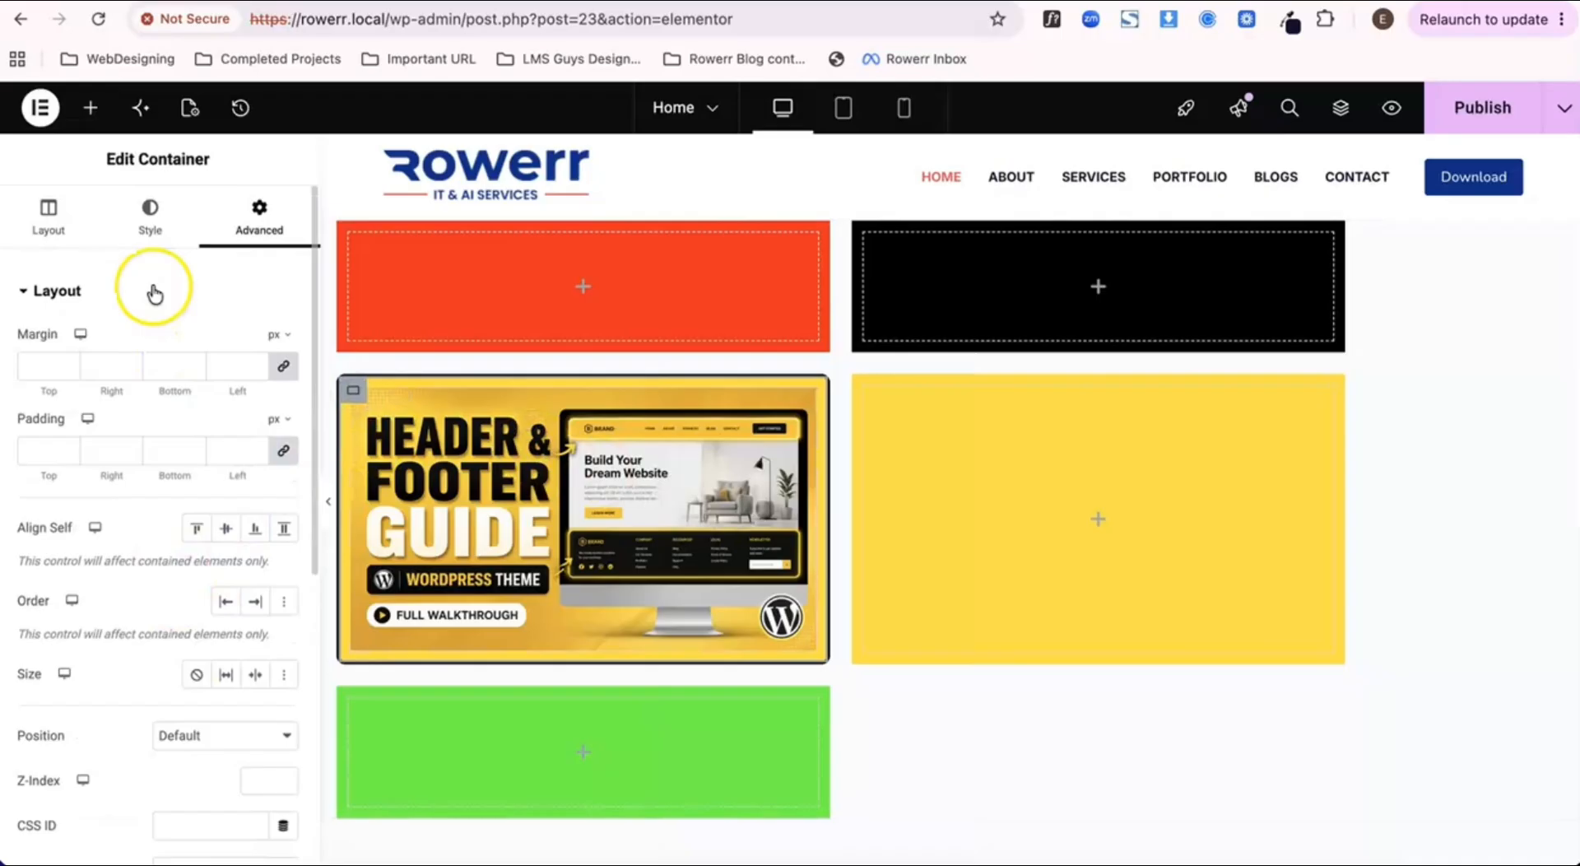
pyautogui.click(149, 228)
pyautogui.scroll(-2, 174, 469)
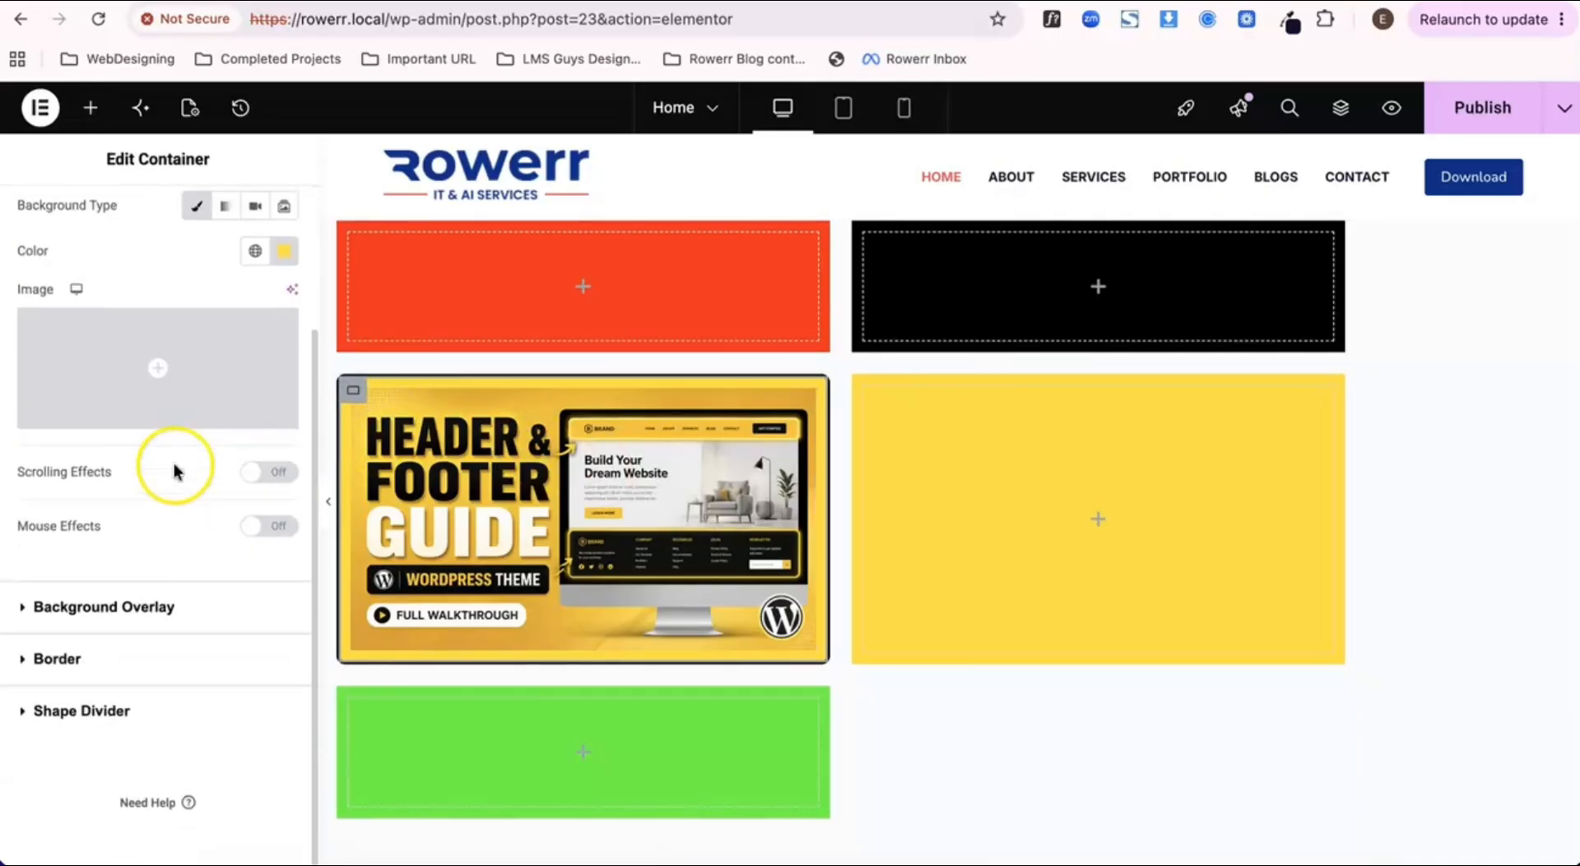
pyautogui.click(124, 662)
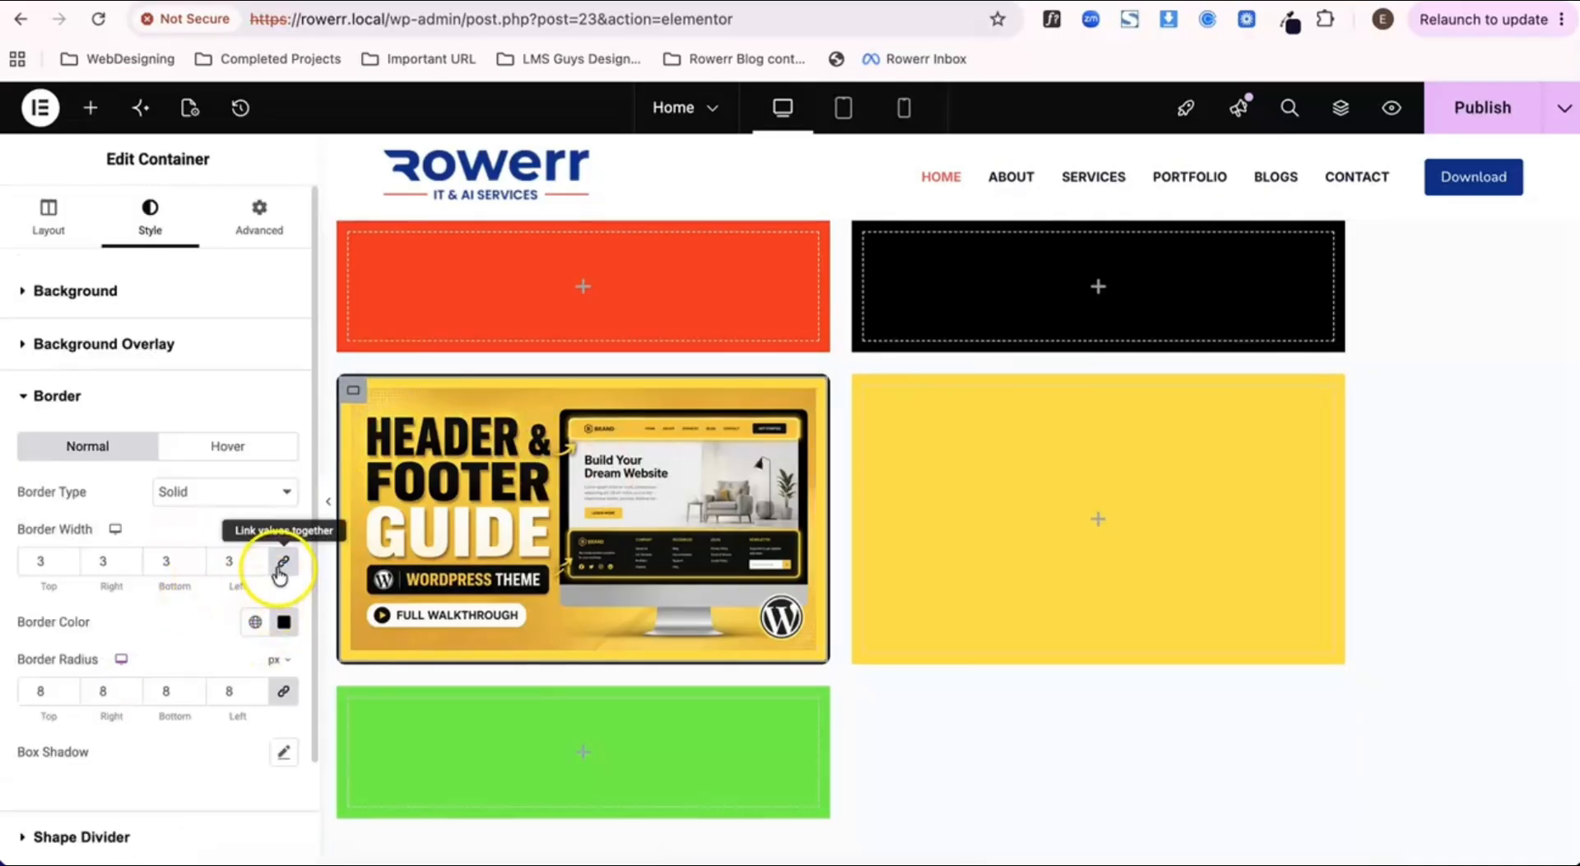
pyautogui.click(263, 493)
pyautogui.click(247, 463)
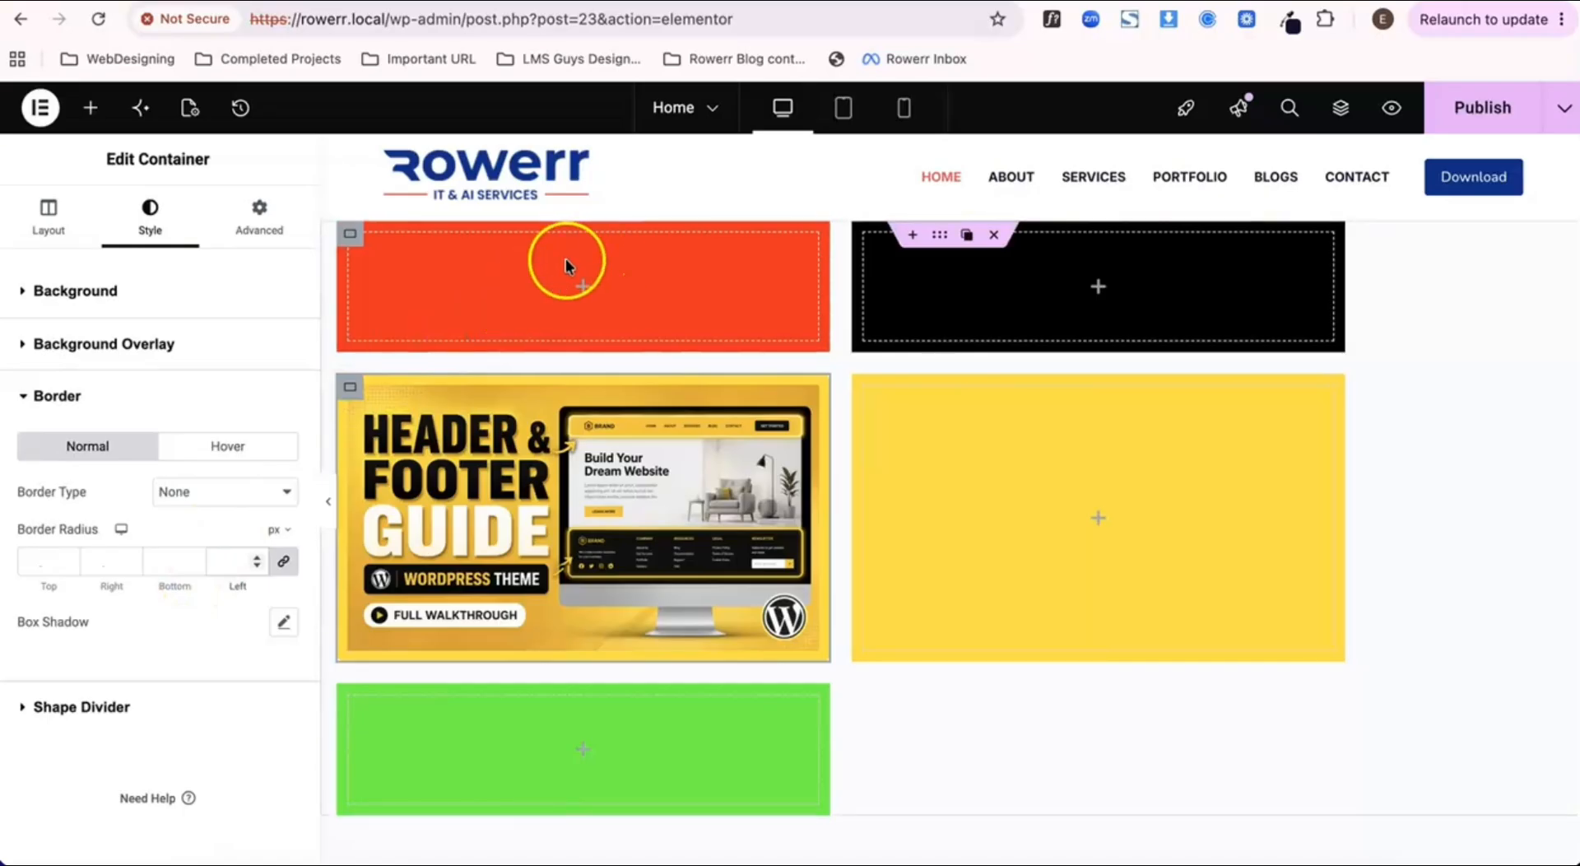
pyautogui.click(1500, 105)
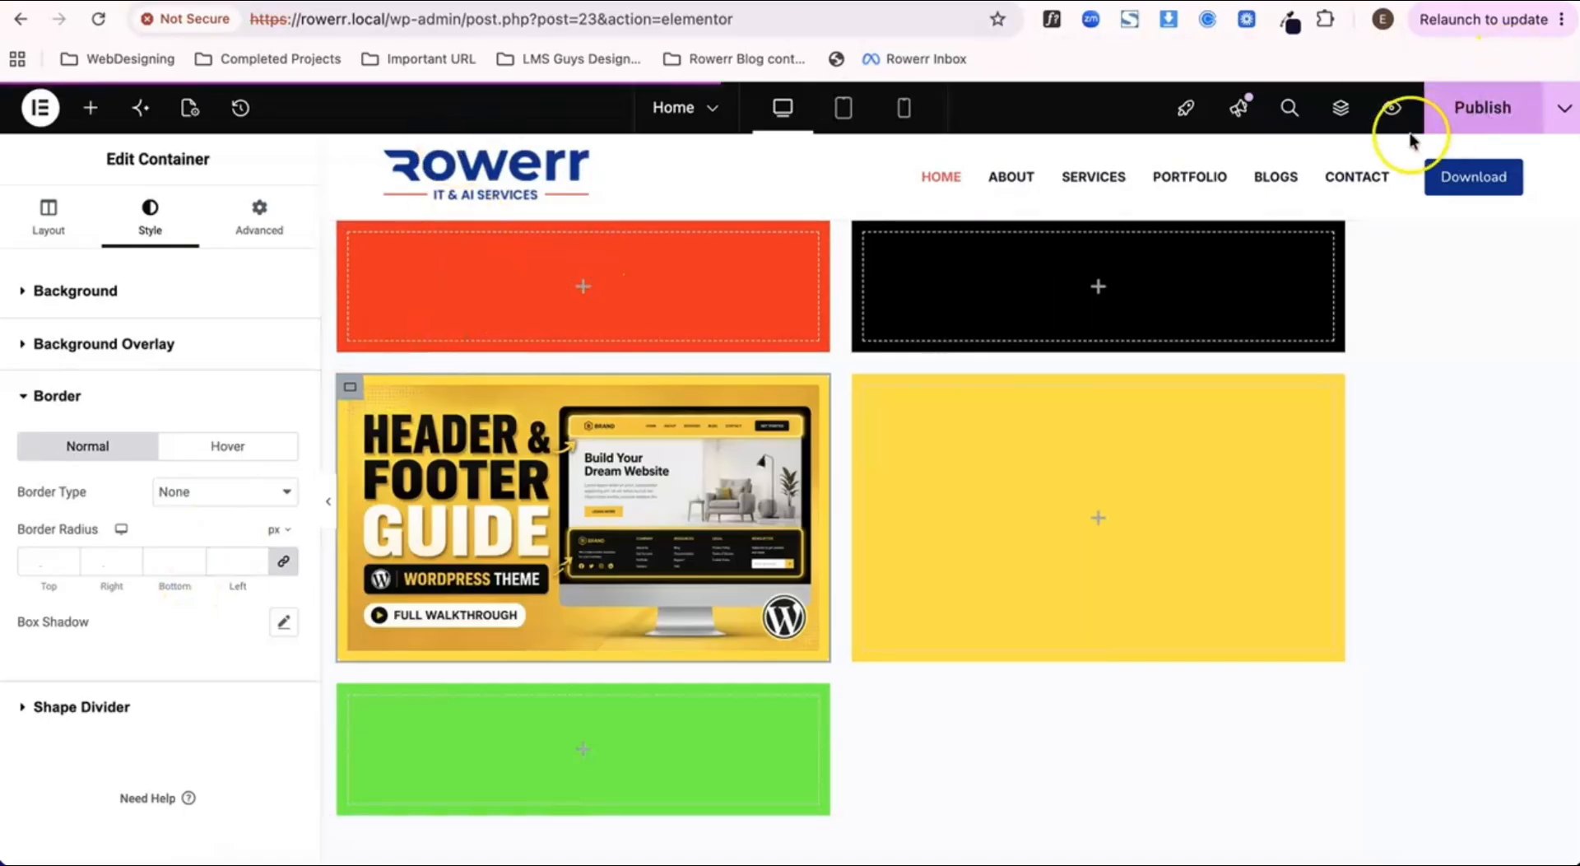
# Step: Delete the image from the first yellow container, publish the page and check the result in the preview
pyautogui.click(459, 2)
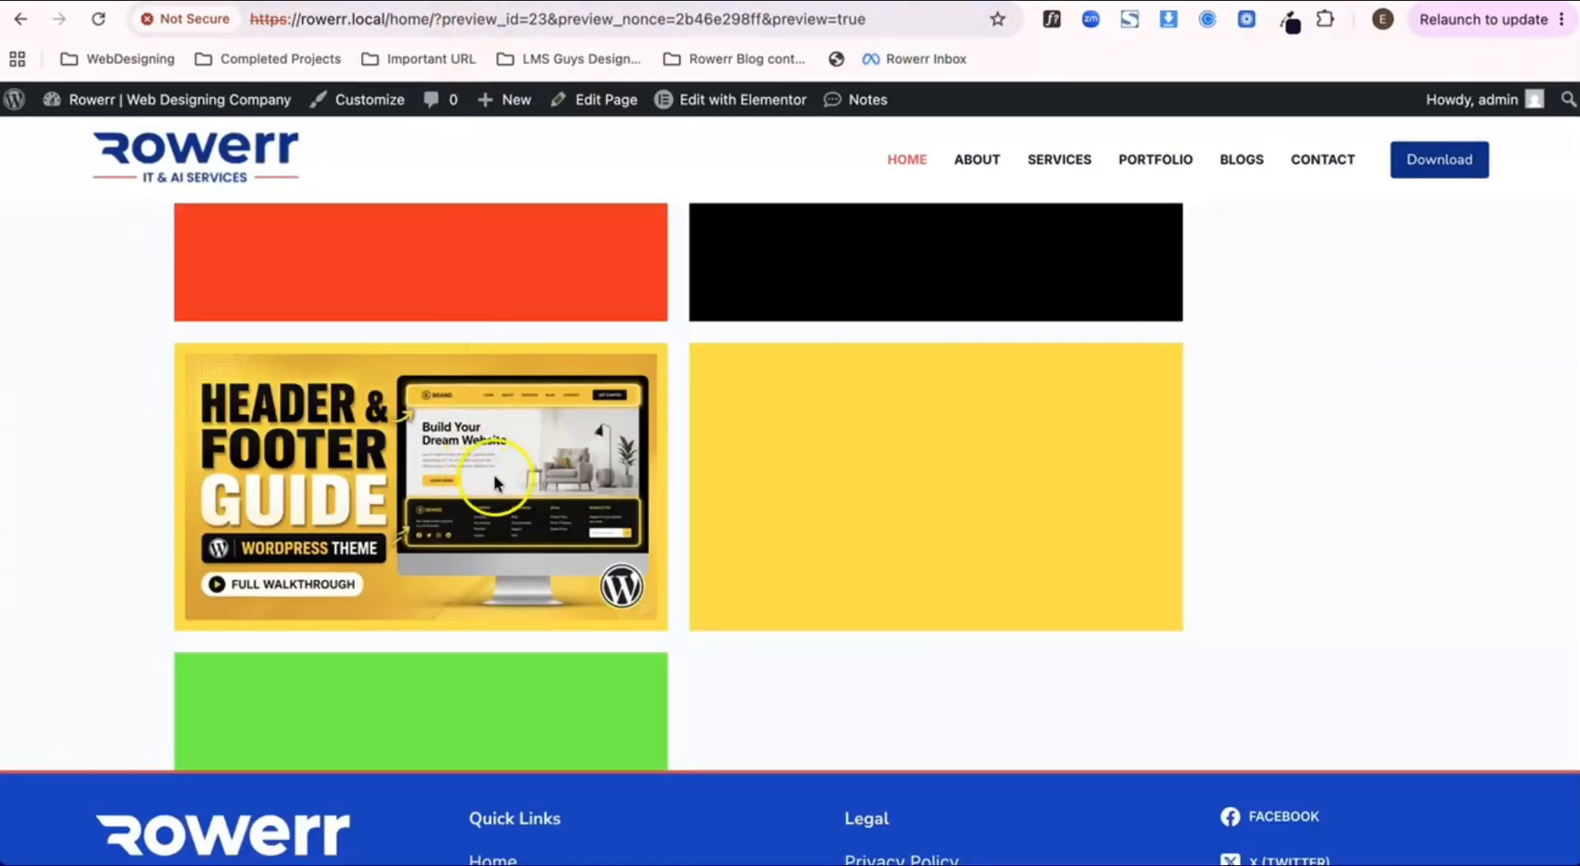
pyautogui.click(98, 24)
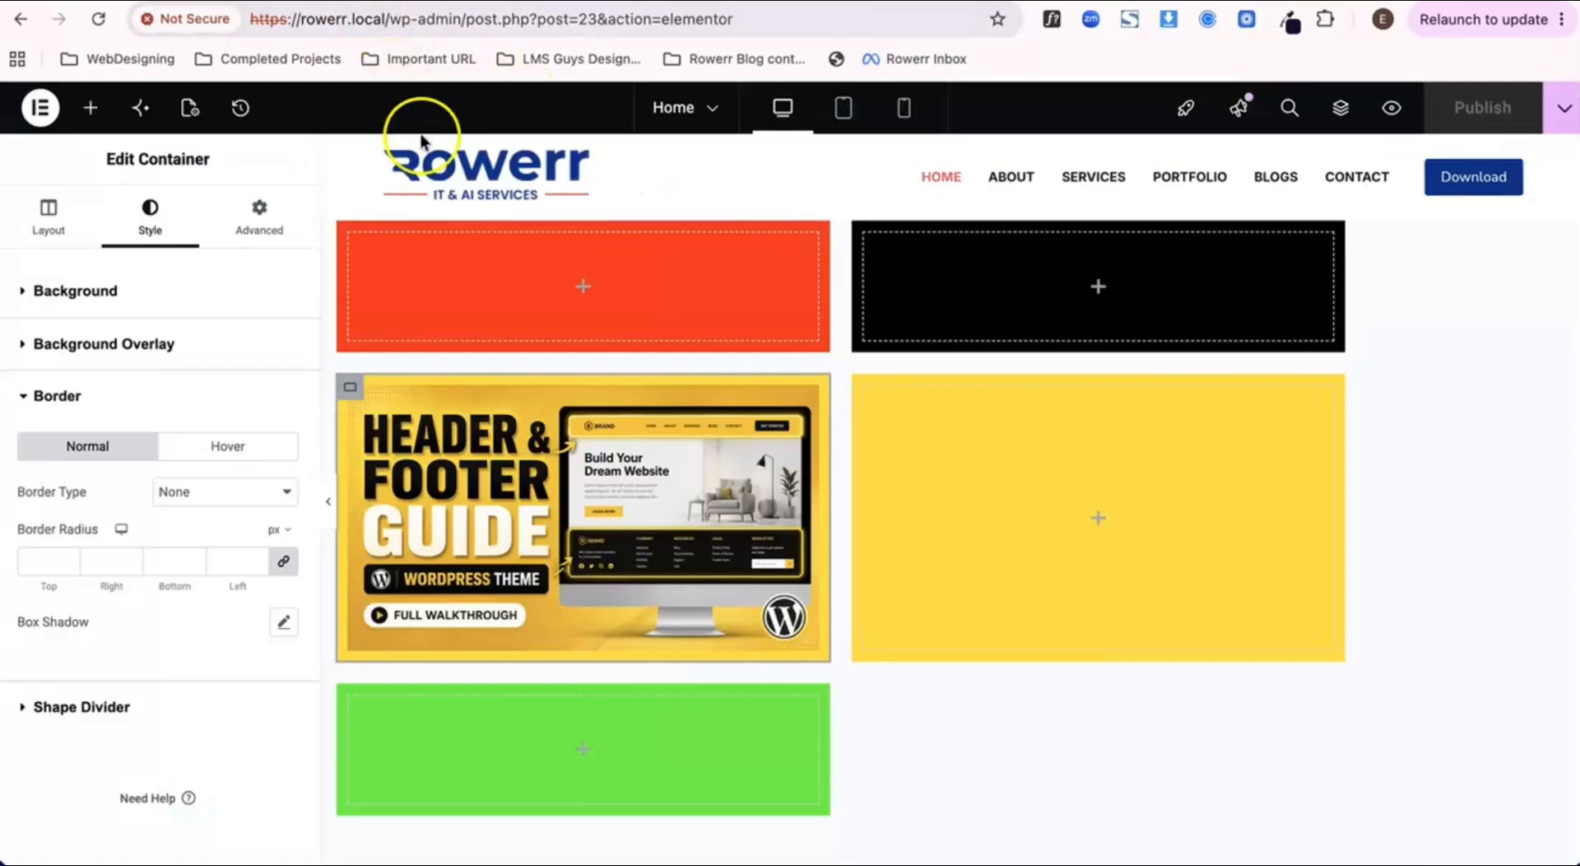
pyautogui.rightClick(589, 506)
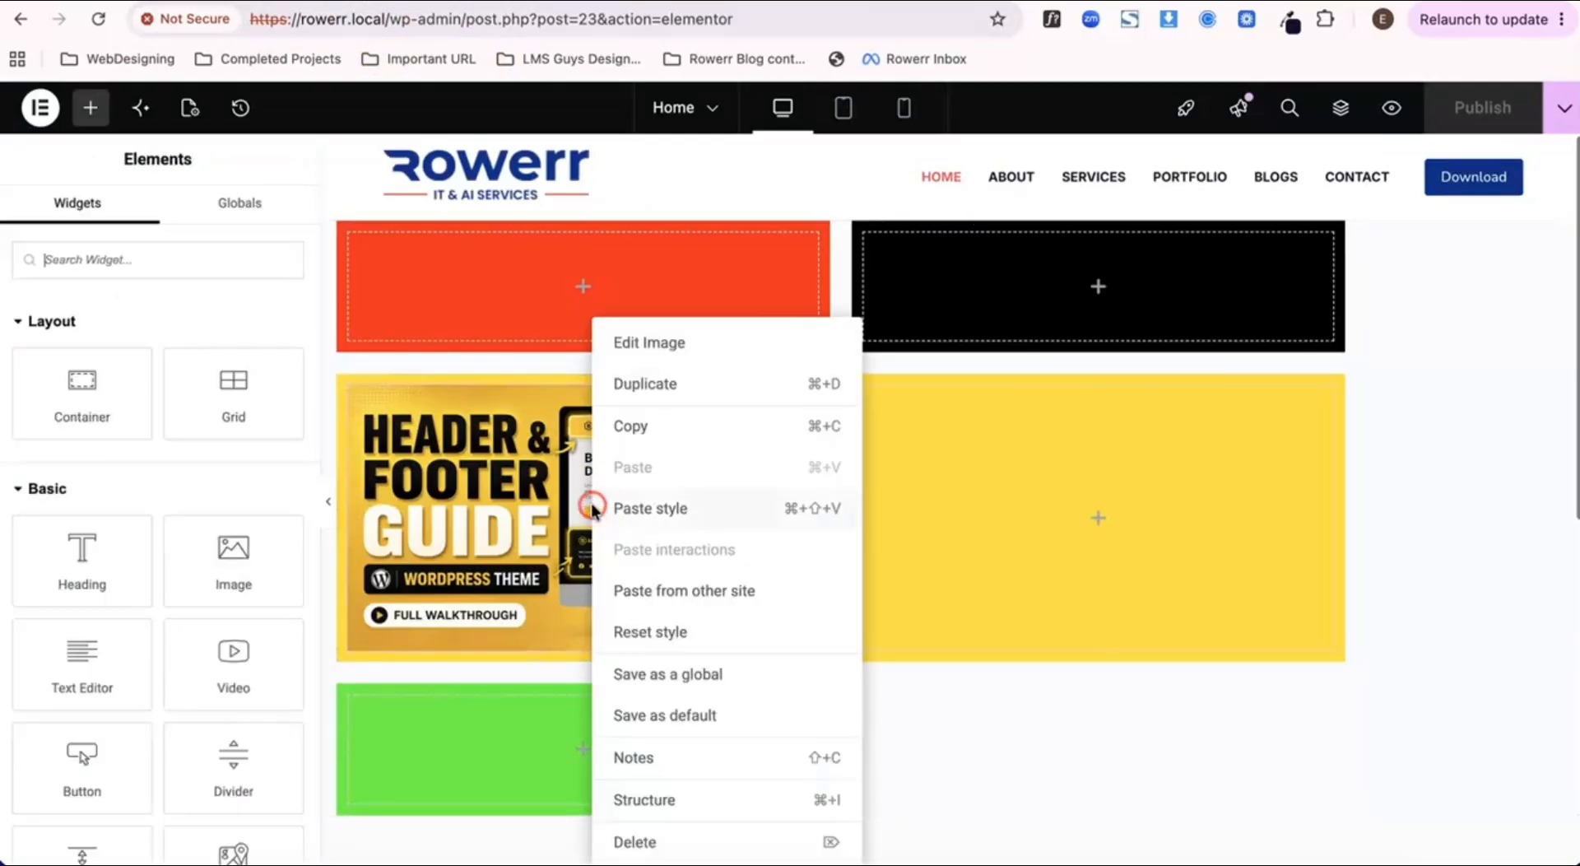
pyautogui.click(628, 841)
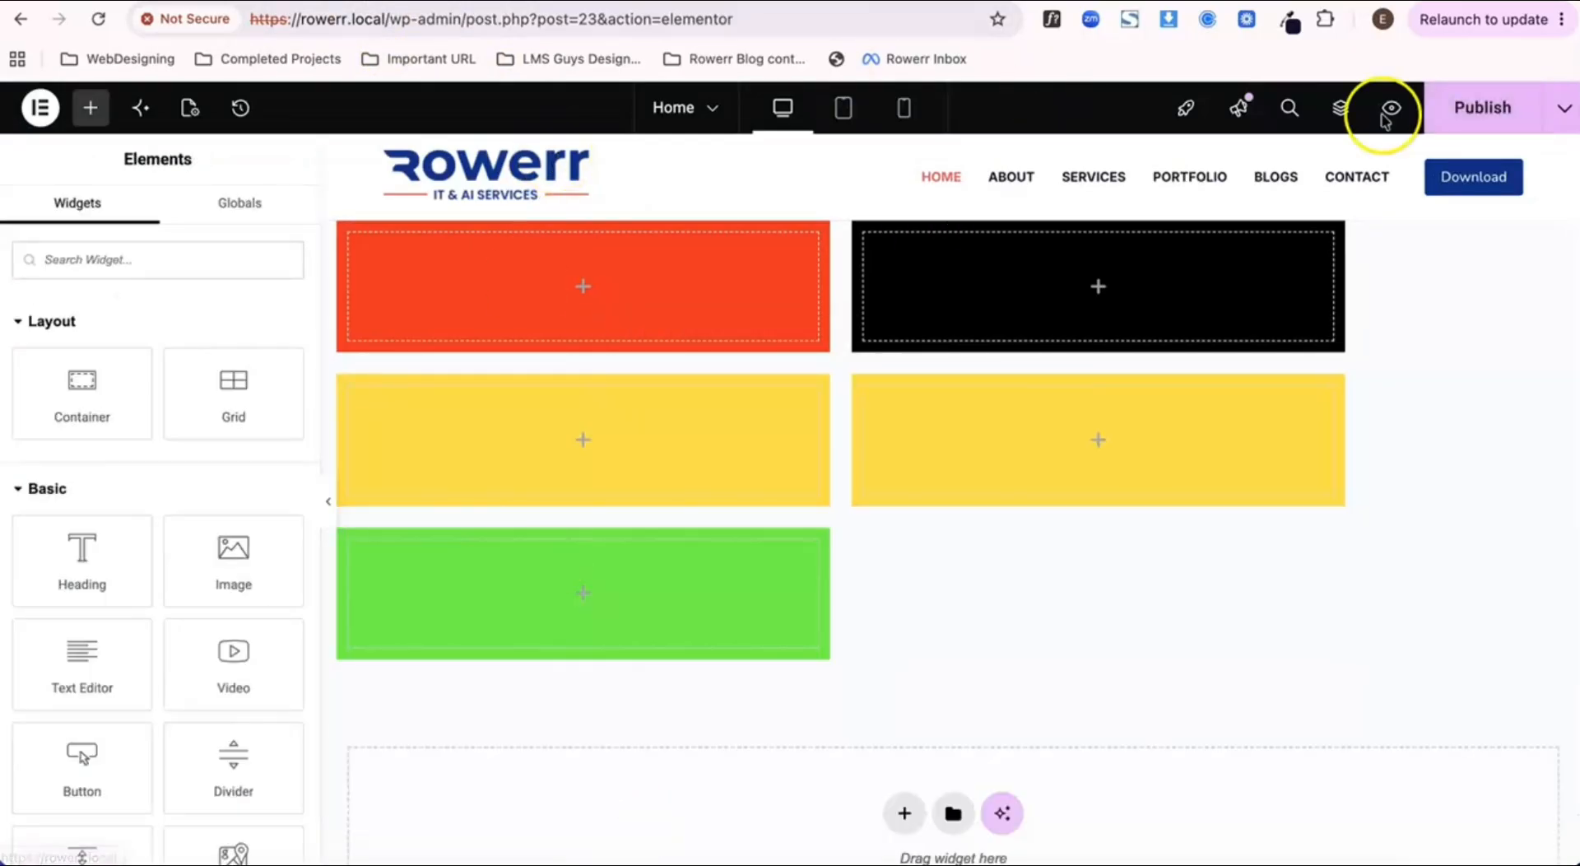
pyautogui.click(1487, 122)
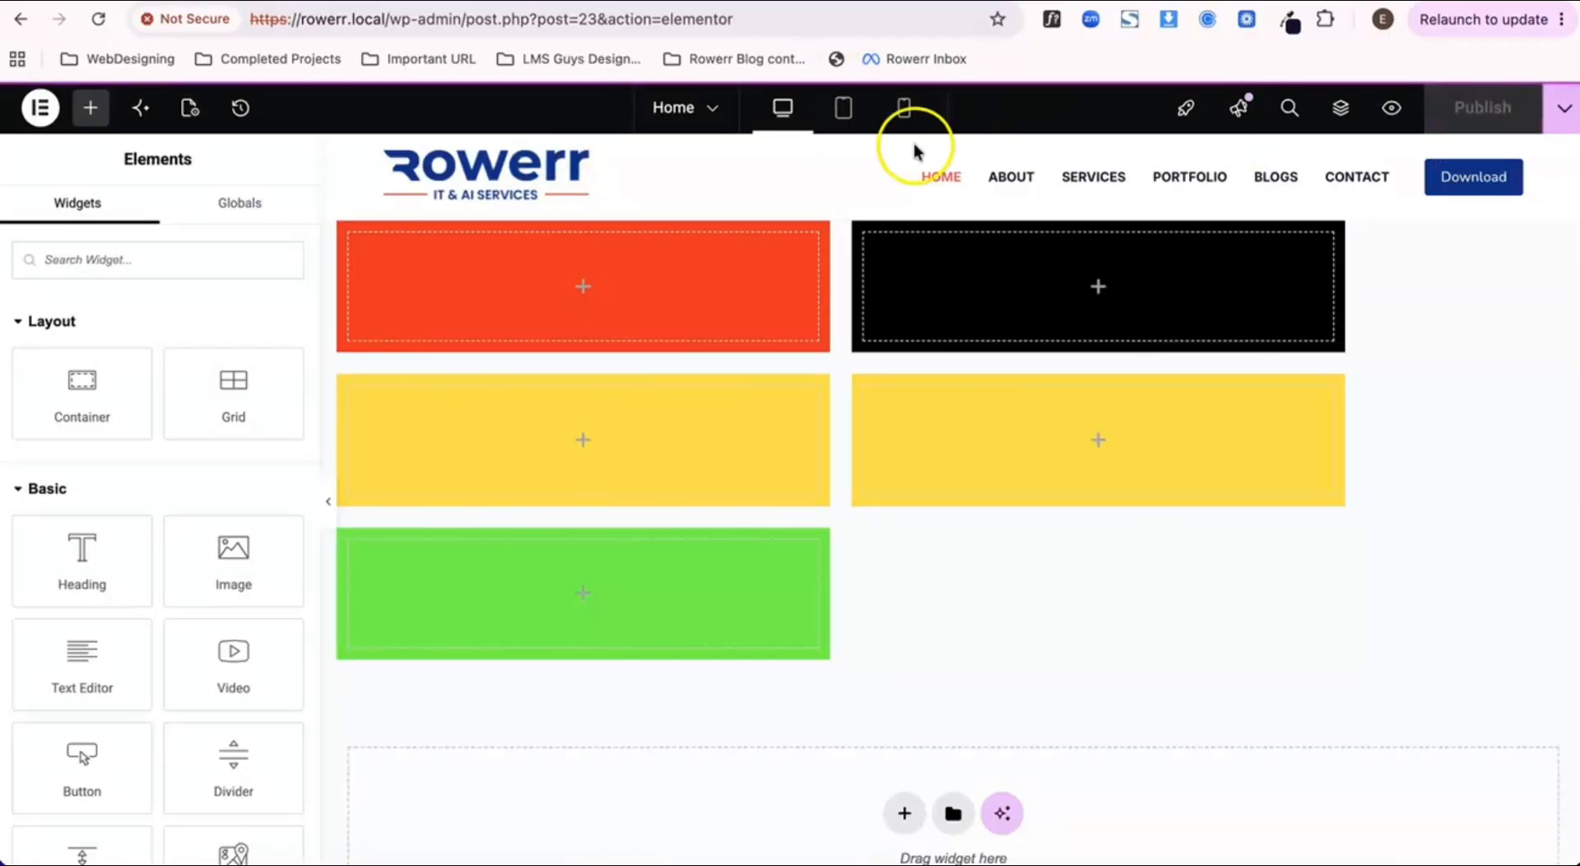
pyautogui.click(461, 2)
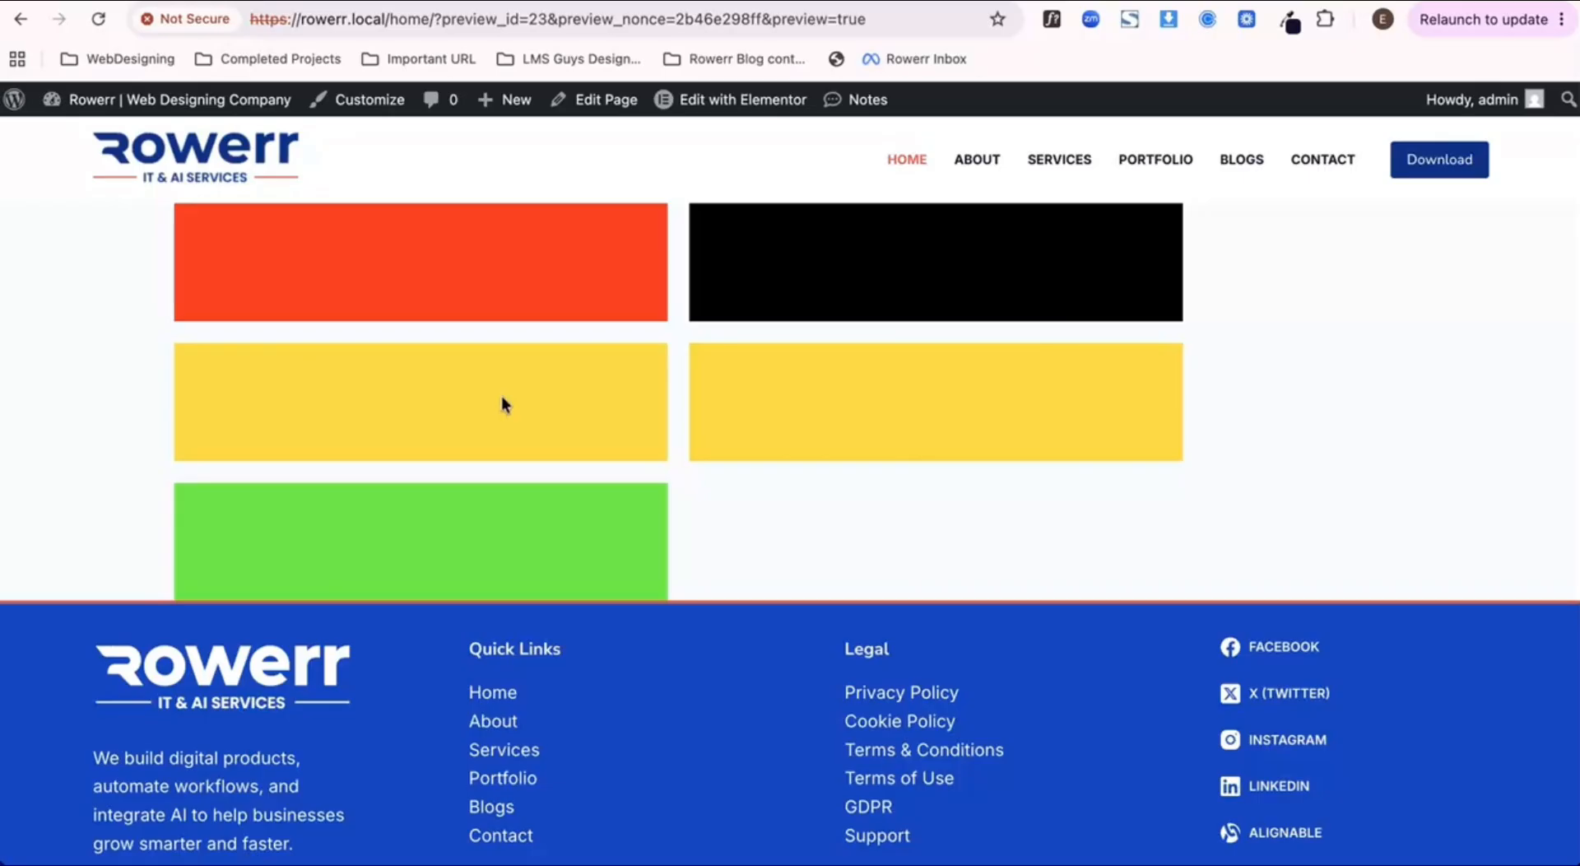
pyautogui.click(349, 1)
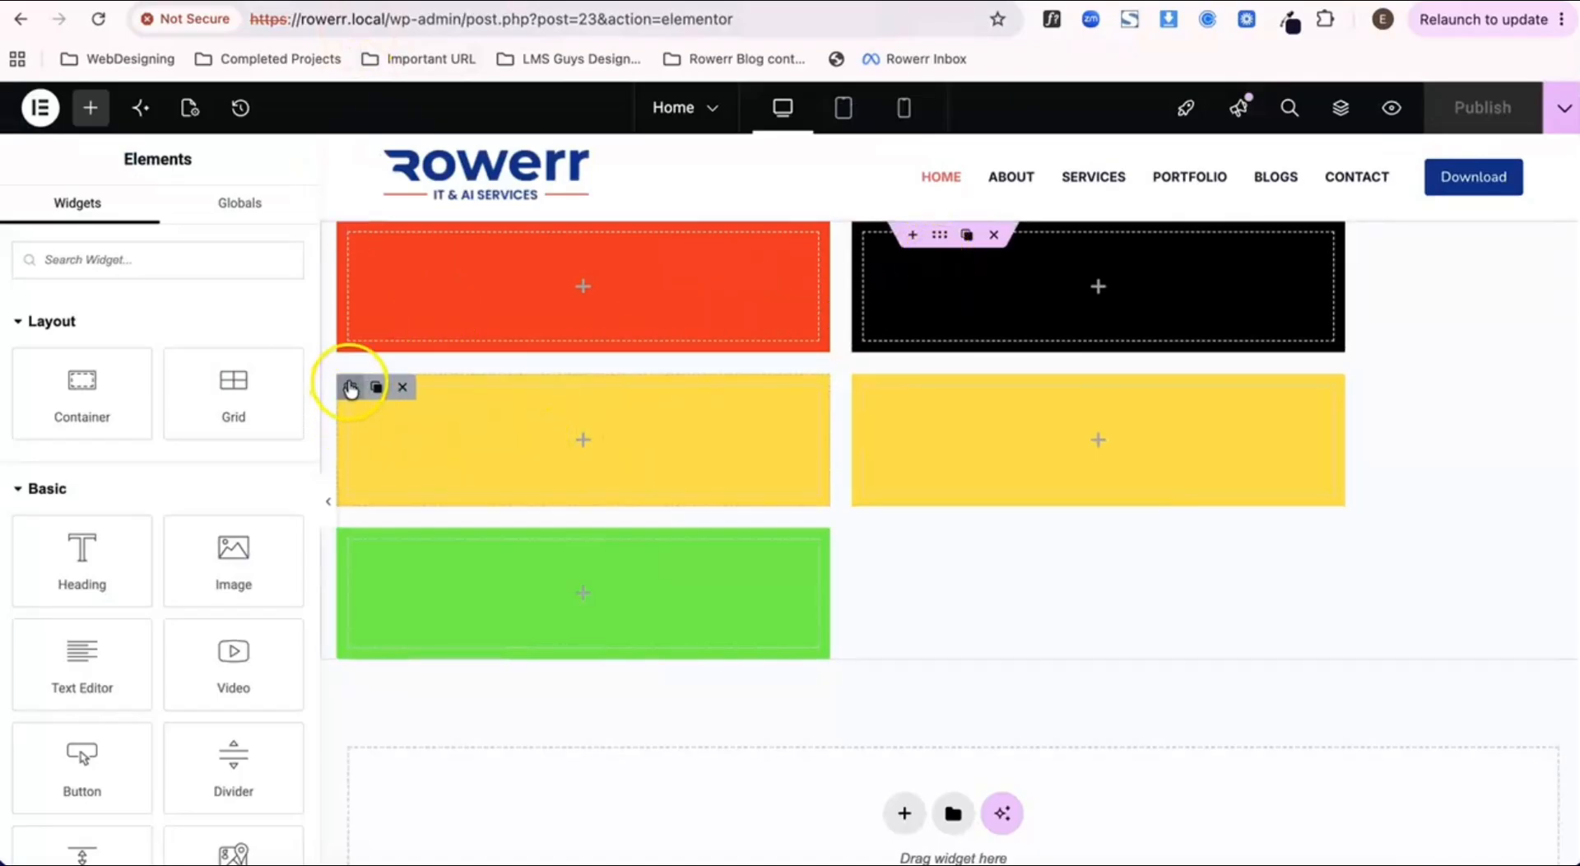
# Step: Examine the first yellow container's advanced spacing and alignment options and its Flexbox layout settings
pyautogui.click(350, 388)
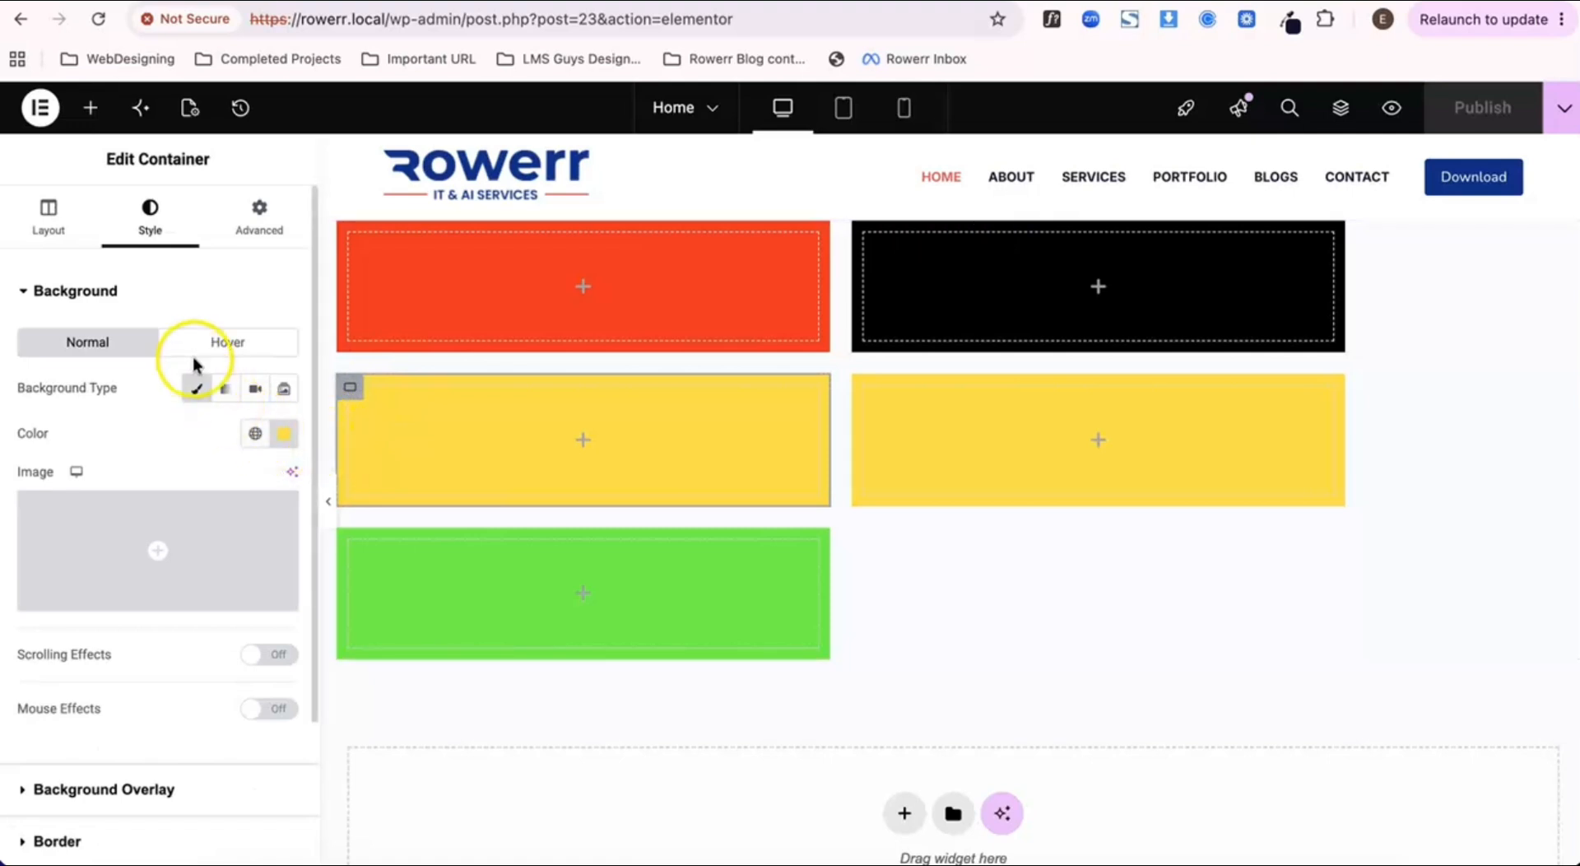
pyautogui.click(259, 221)
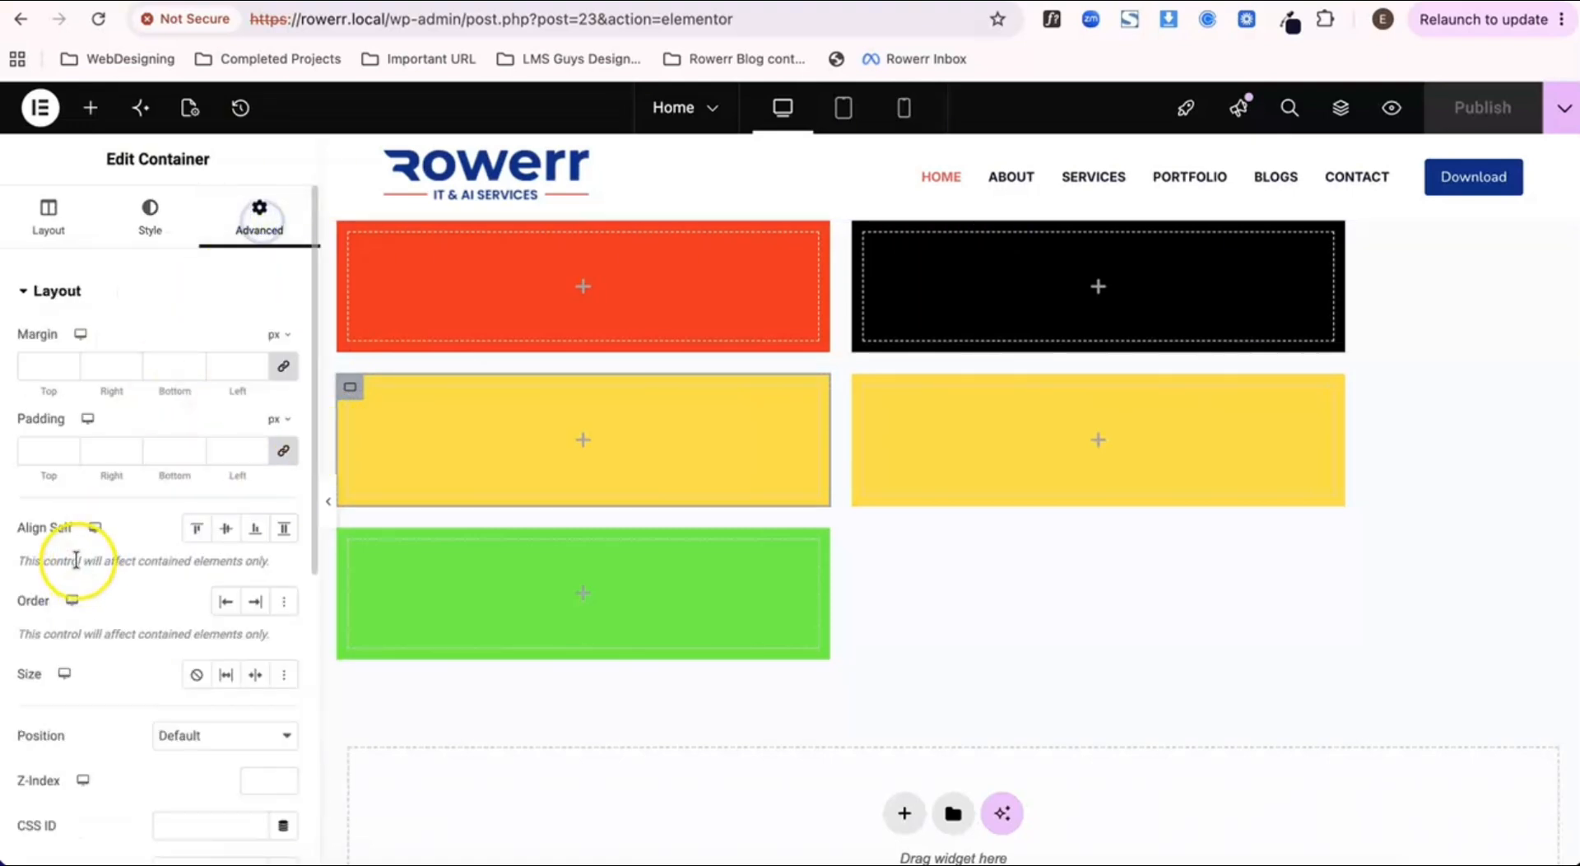
pyautogui.scroll(-2, 203, 516)
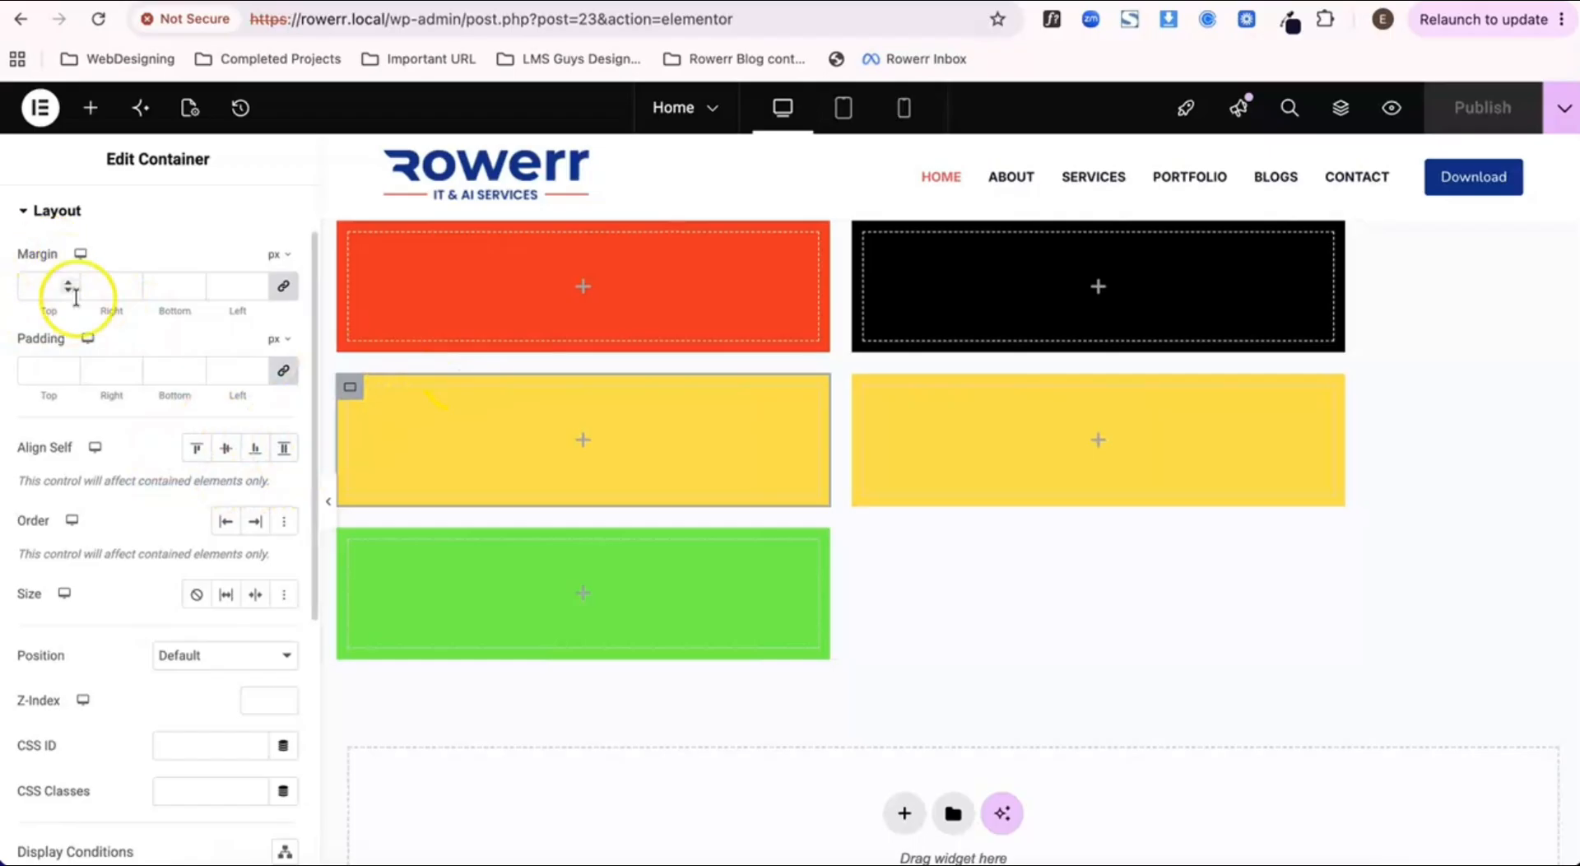
pyautogui.scroll(2, 78, 306)
pyautogui.click(51, 229)
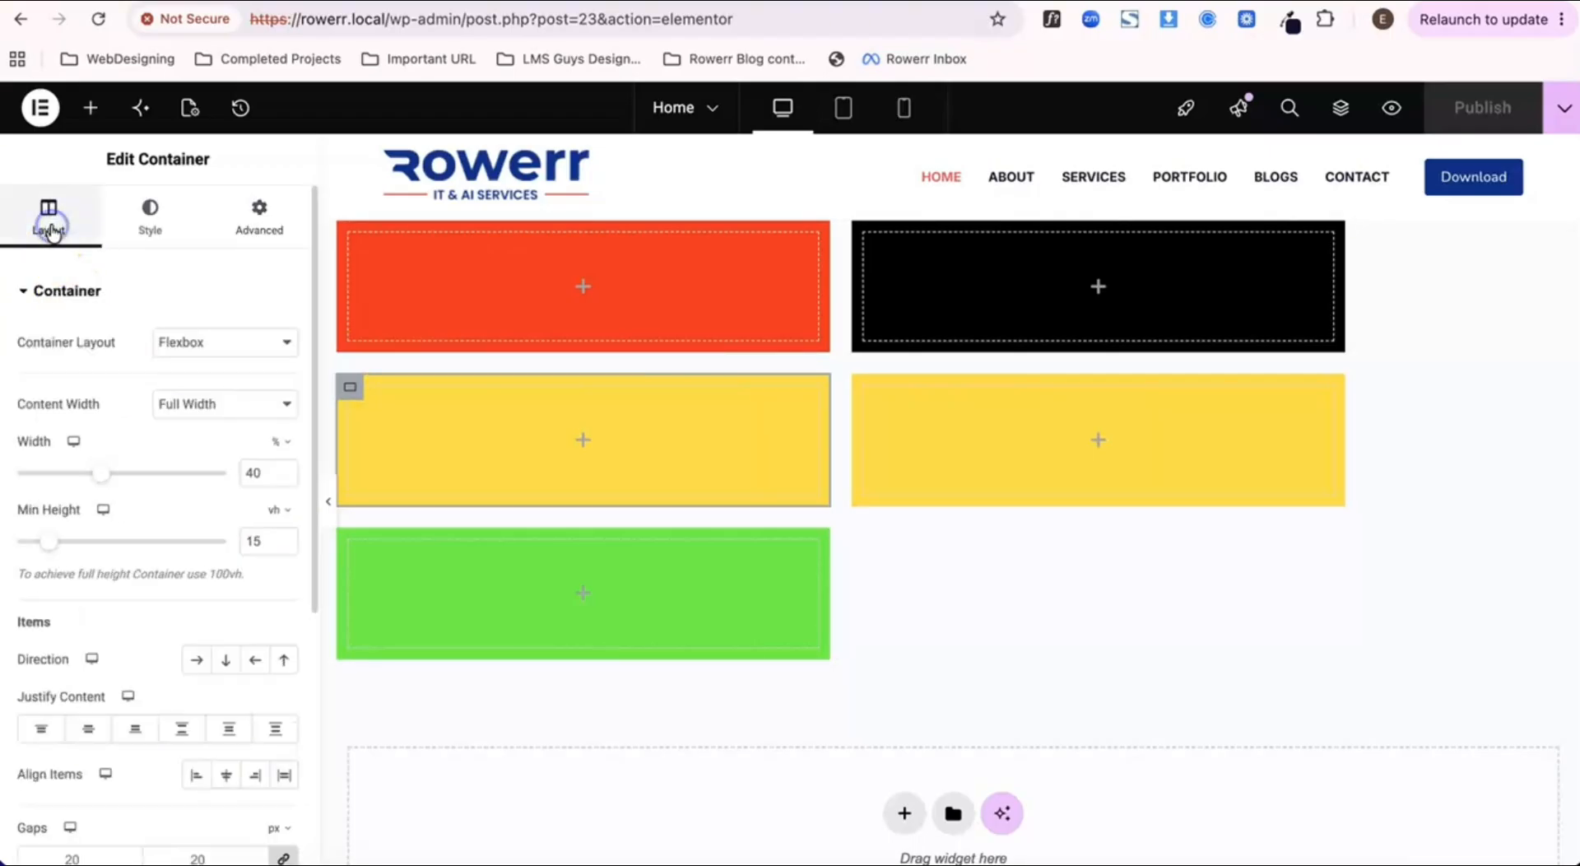
pyautogui.scroll(-2, 101, 626)
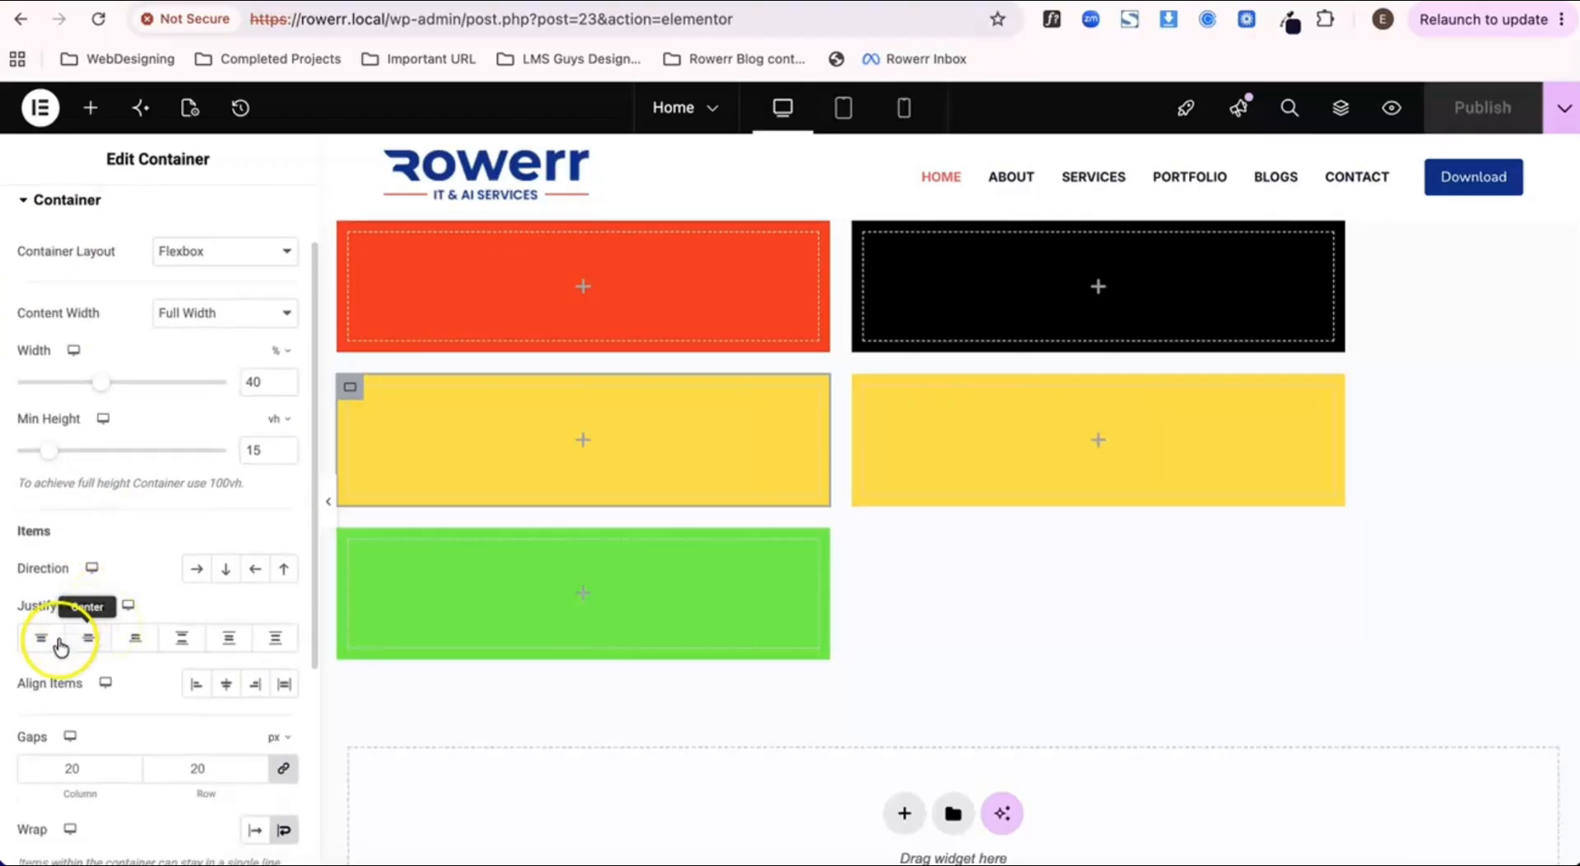
pyautogui.scroll(-1, 112, 709)
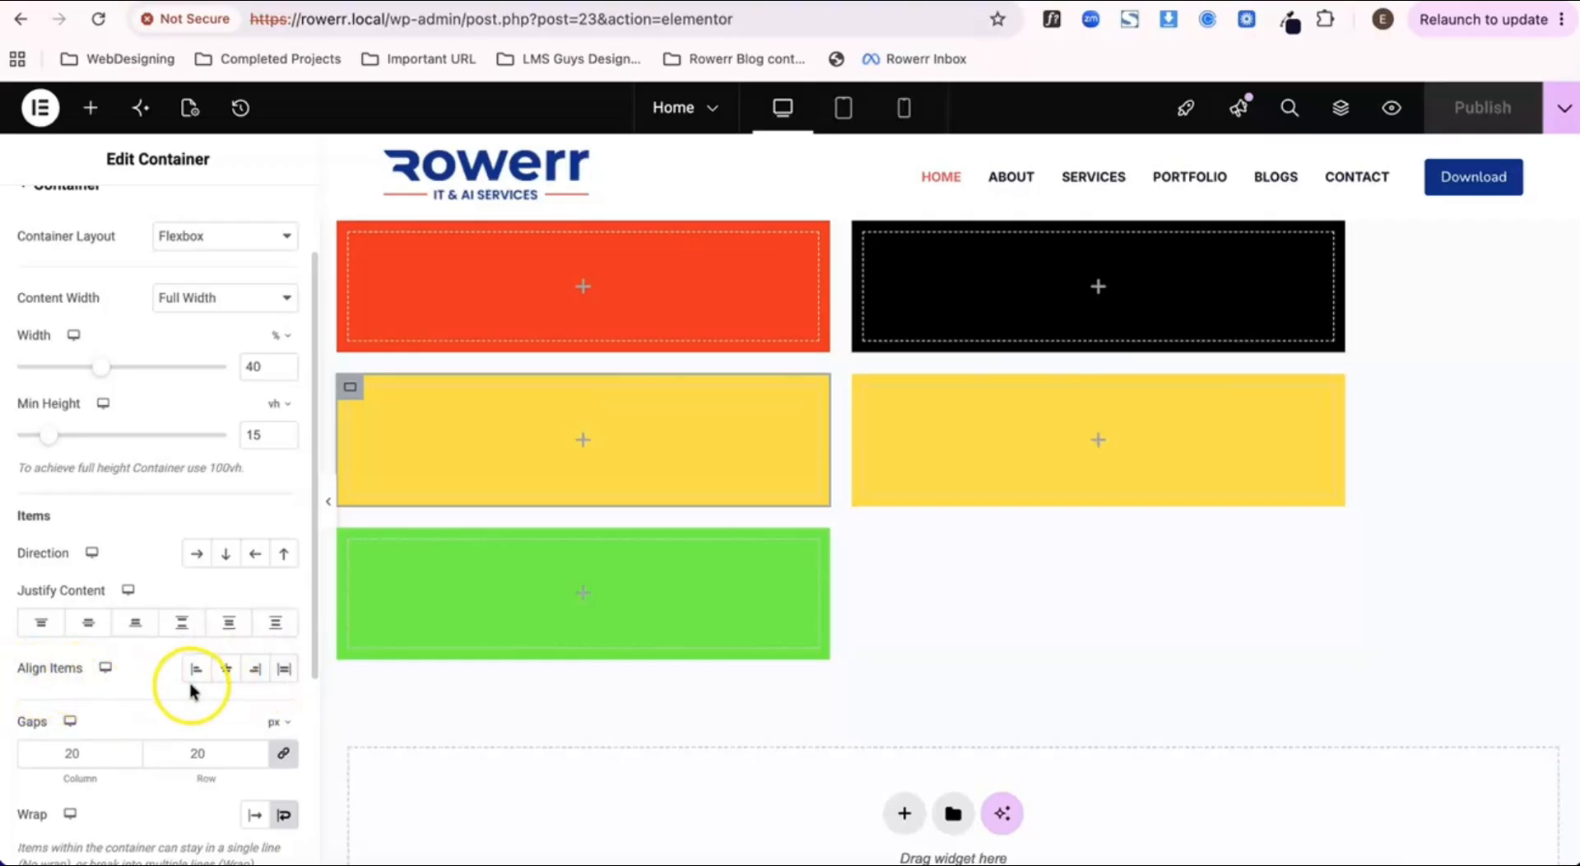
pyautogui.click(585, 438)
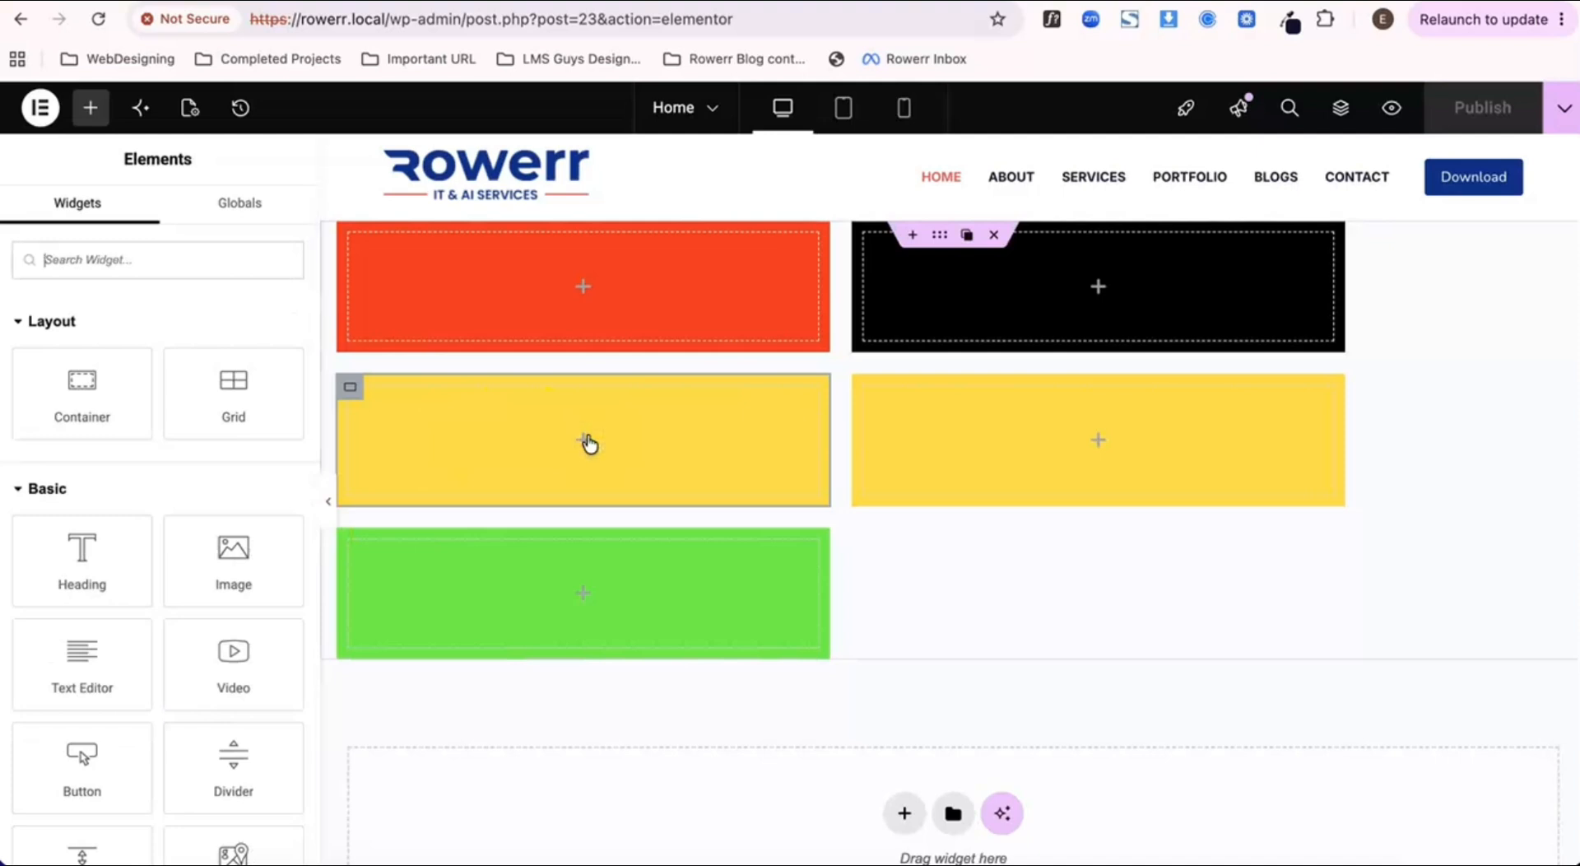
# Step: Set the parent container's minimum height to 80 vh and publish the page
pyautogui.click(947, 239)
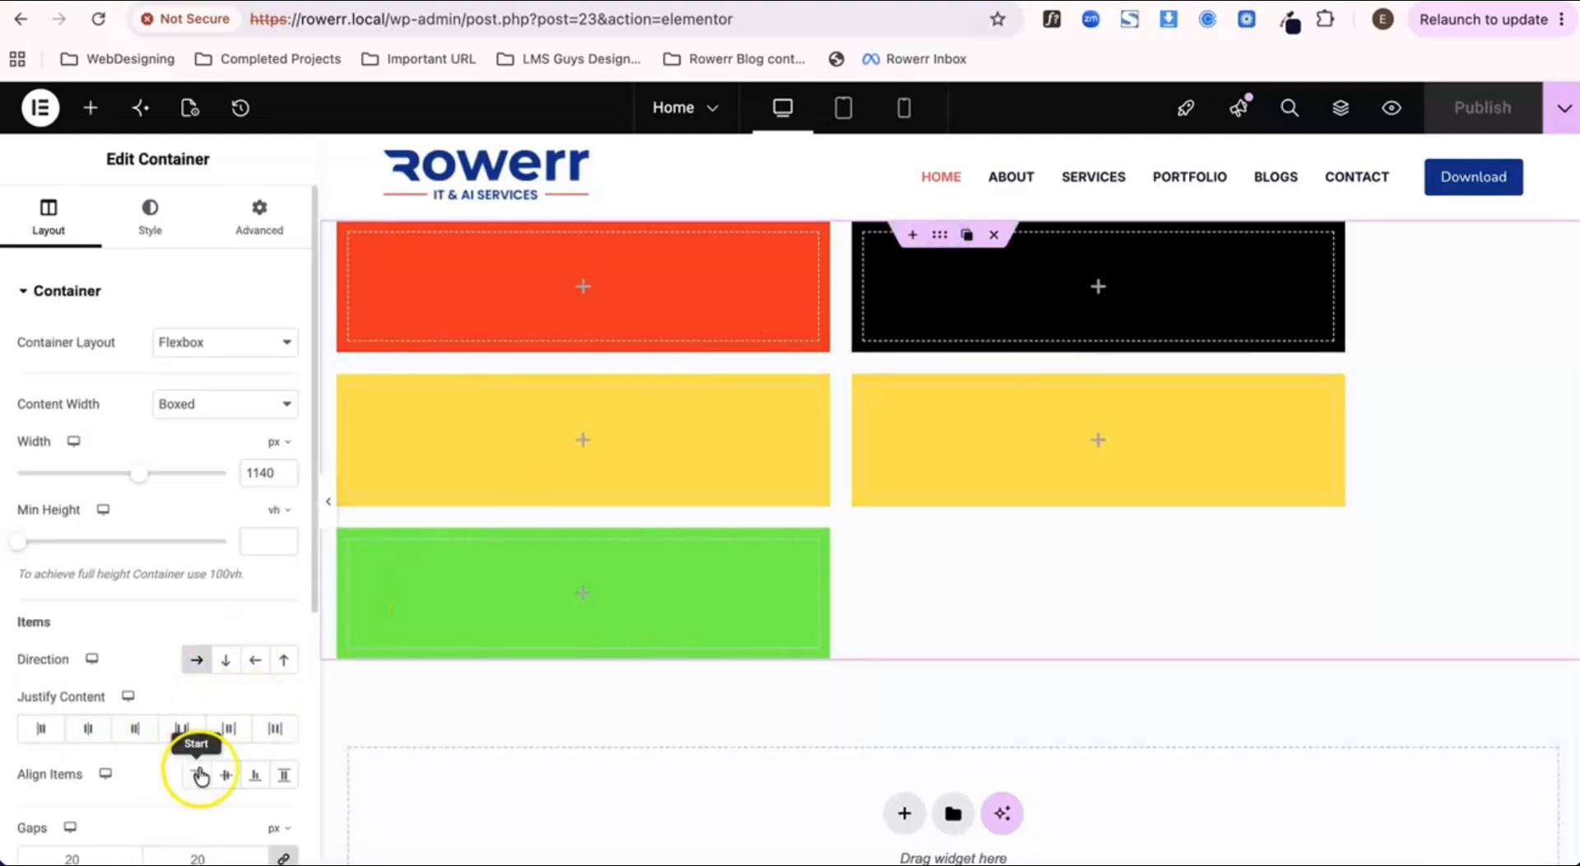
pyautogui.scroll(-2, 205, 771)
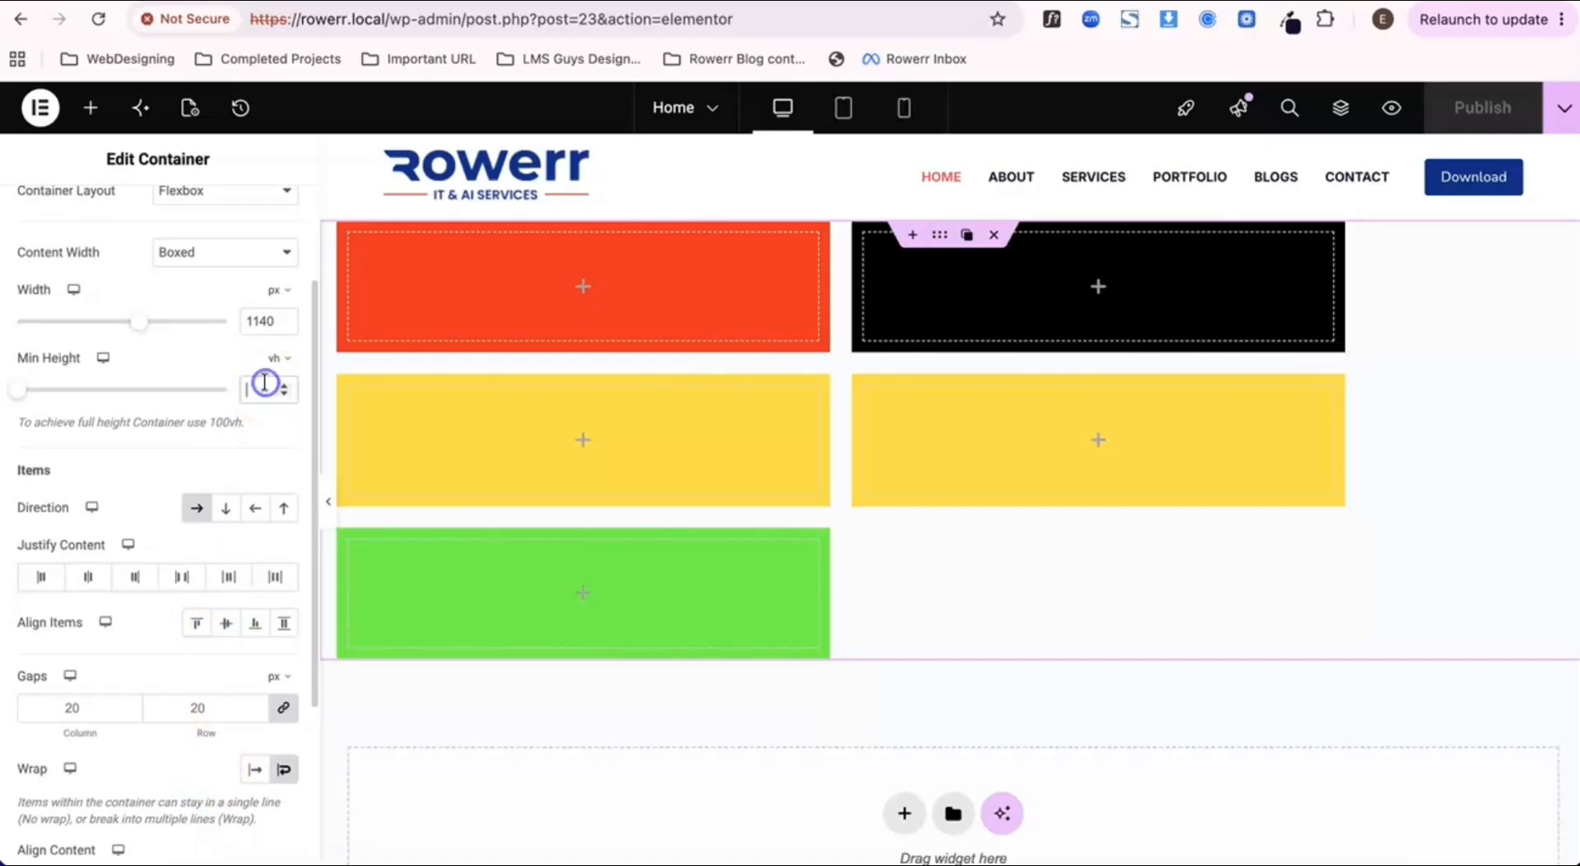
pyautogui.write('80')
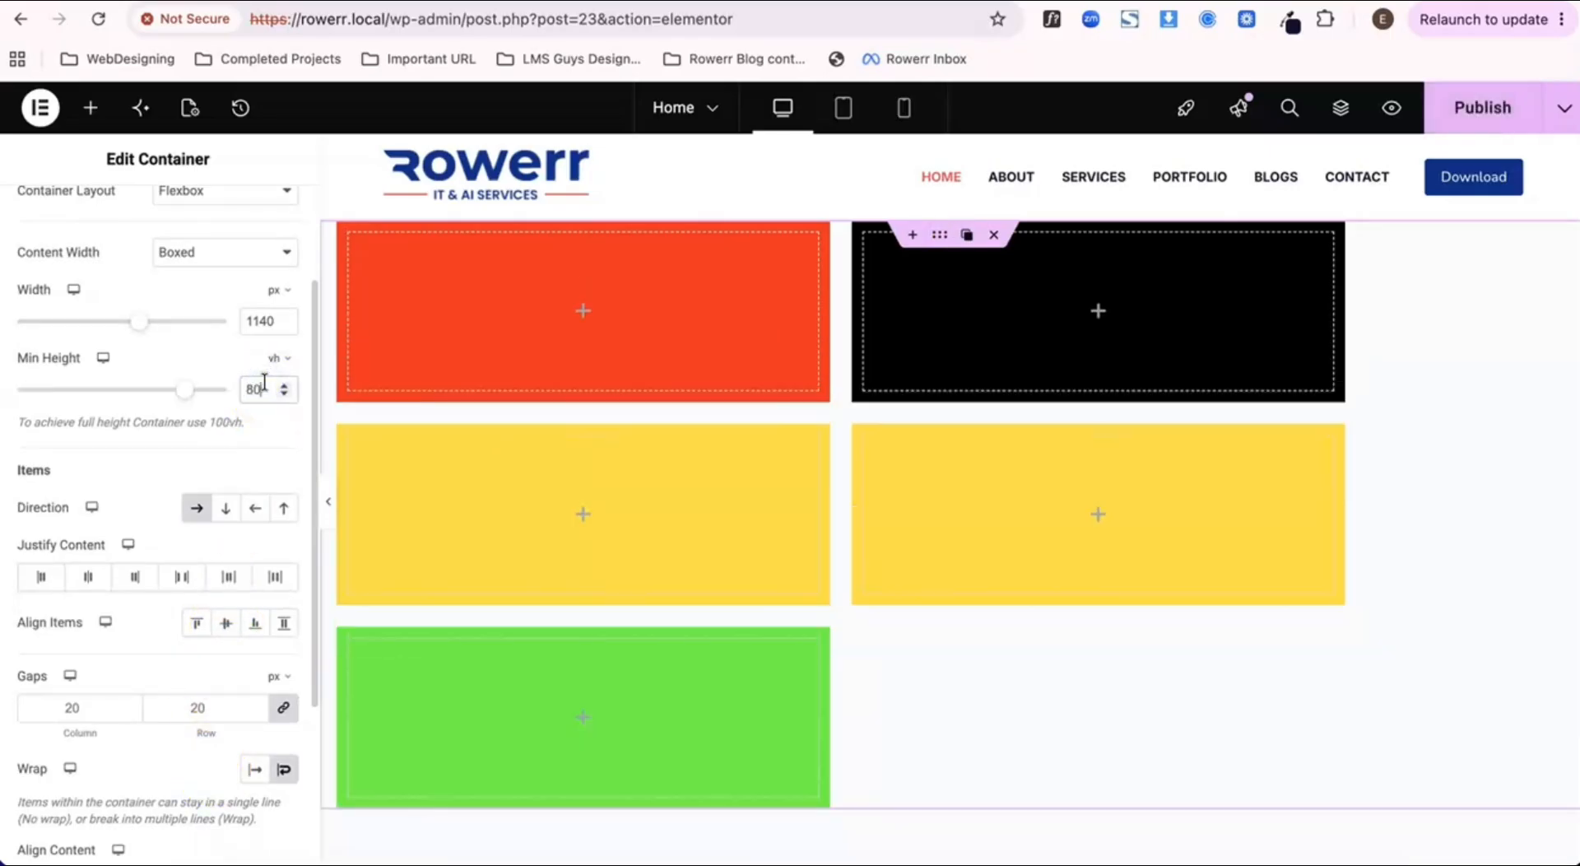
pyautogui.click(1482, 107)
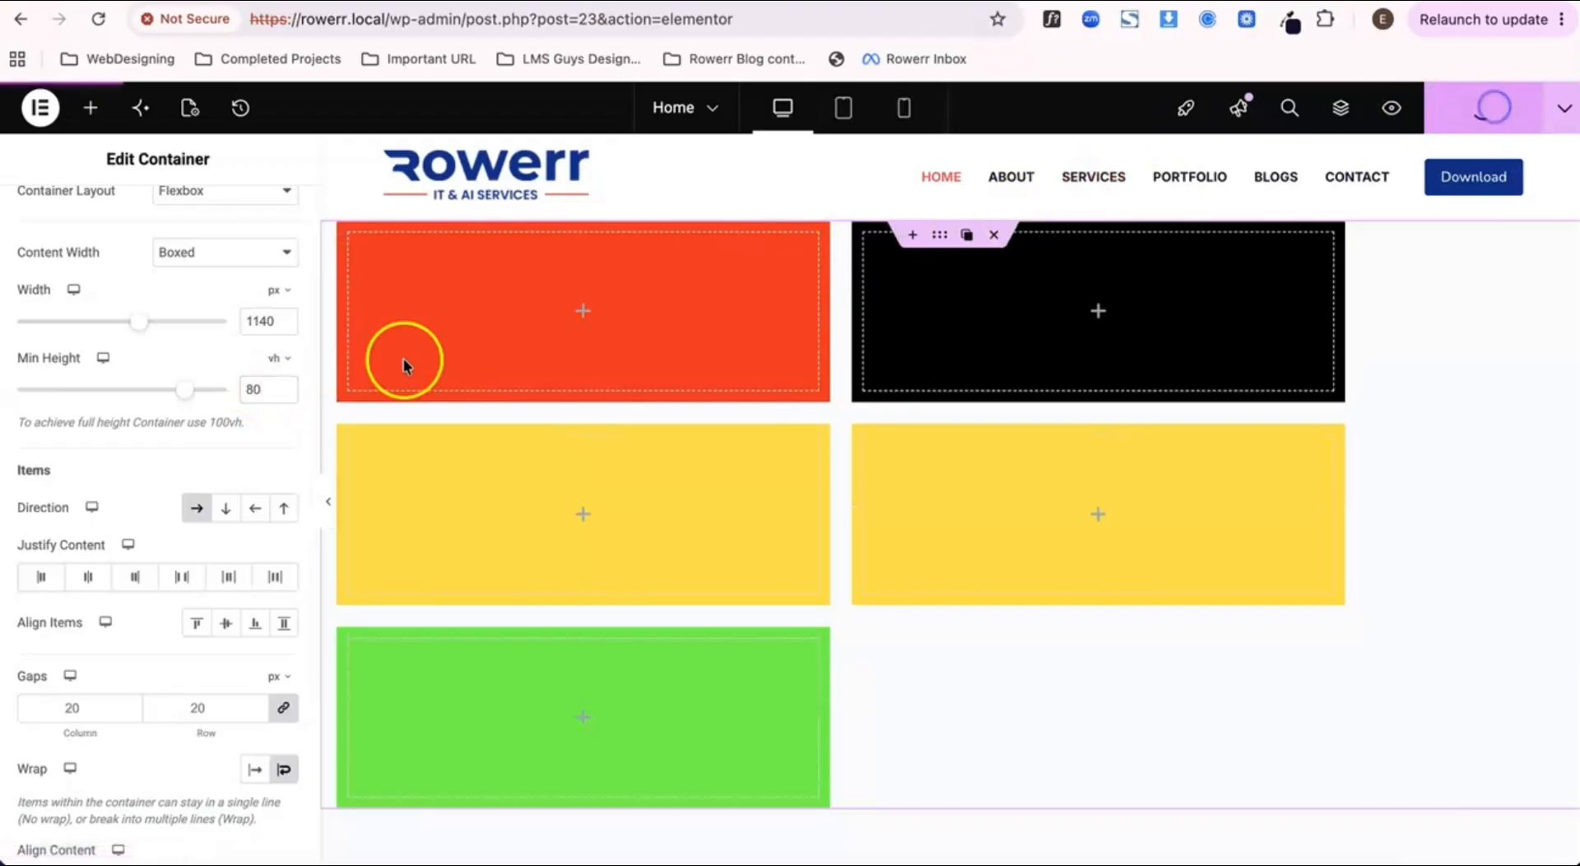
# Step: Try End for the parent container's Align Items, set it to Center instead, and publish the page to check the preview
pyautogui.scroll(-1, 274, 589)
pyautogui.scroll(-2, 154, 644)
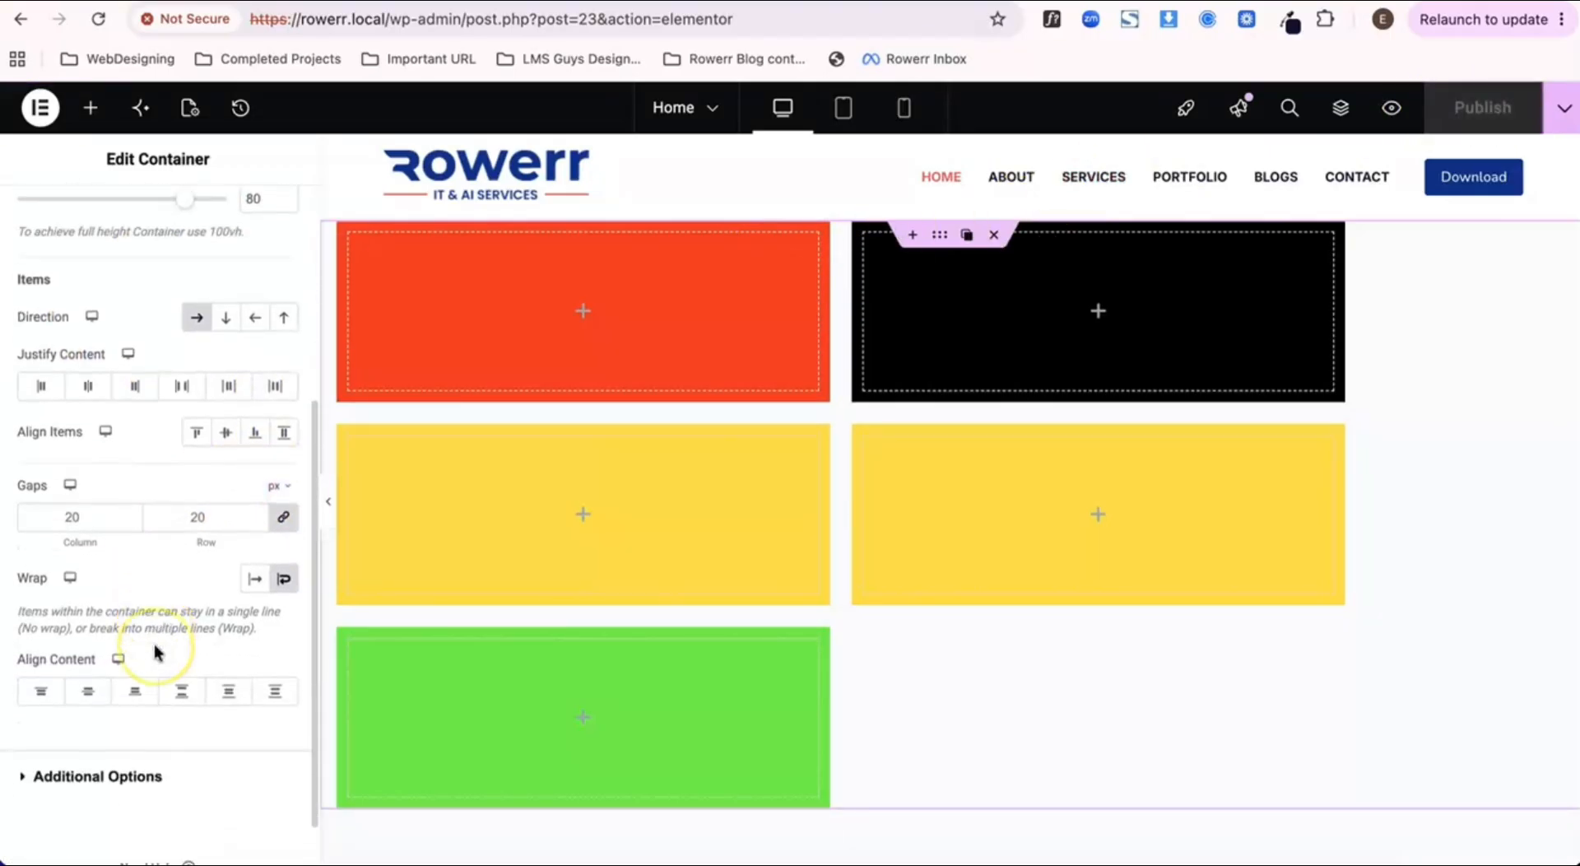
pyautogui.scroll(3, 155, 644)
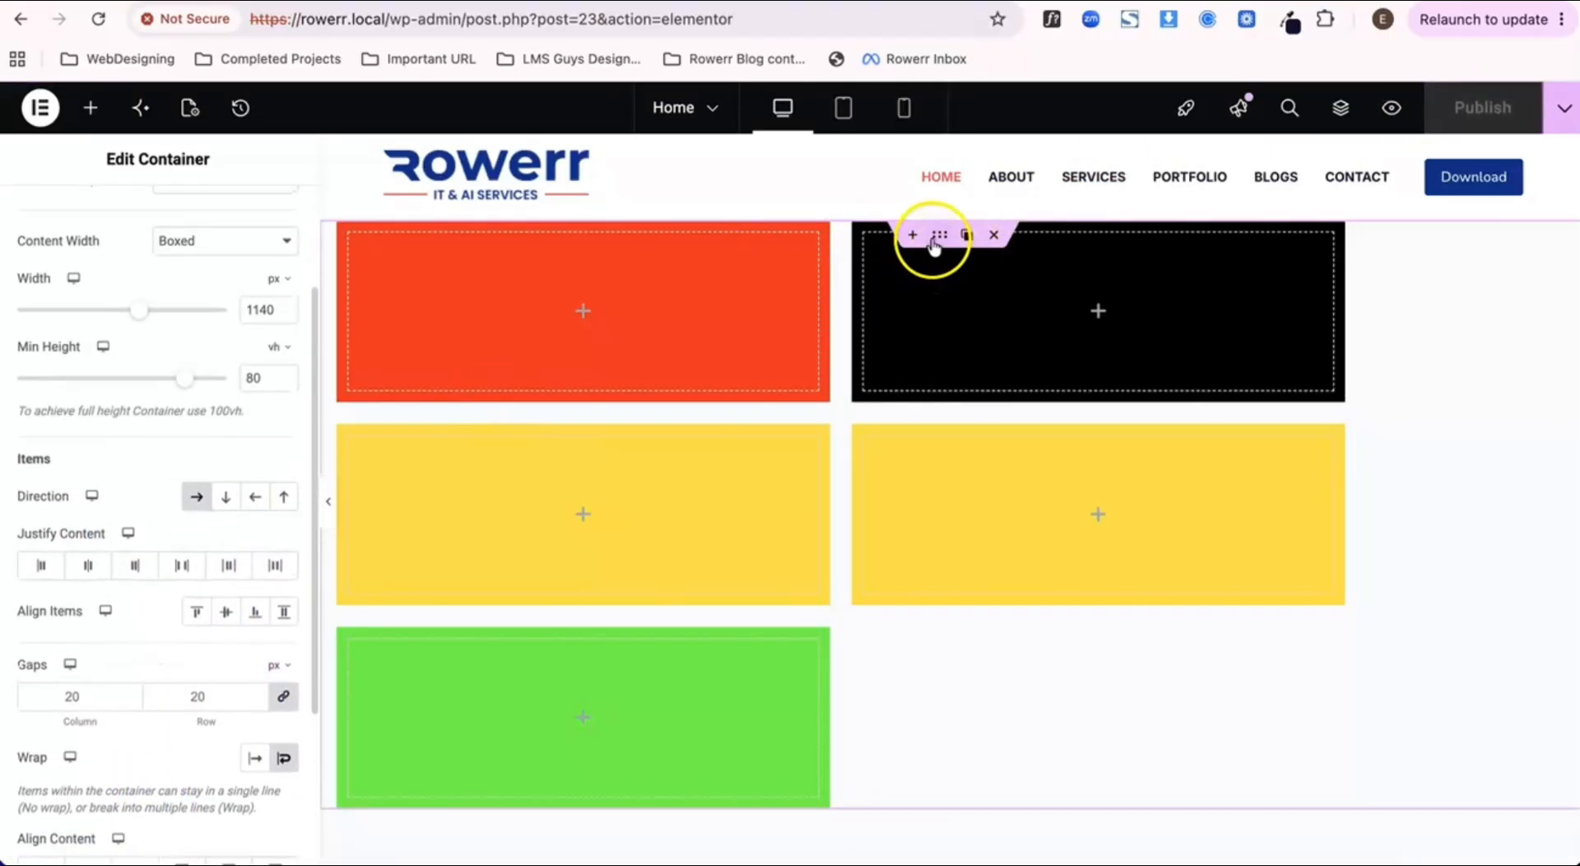
pyautogui.scroll(-1, 35, 609)
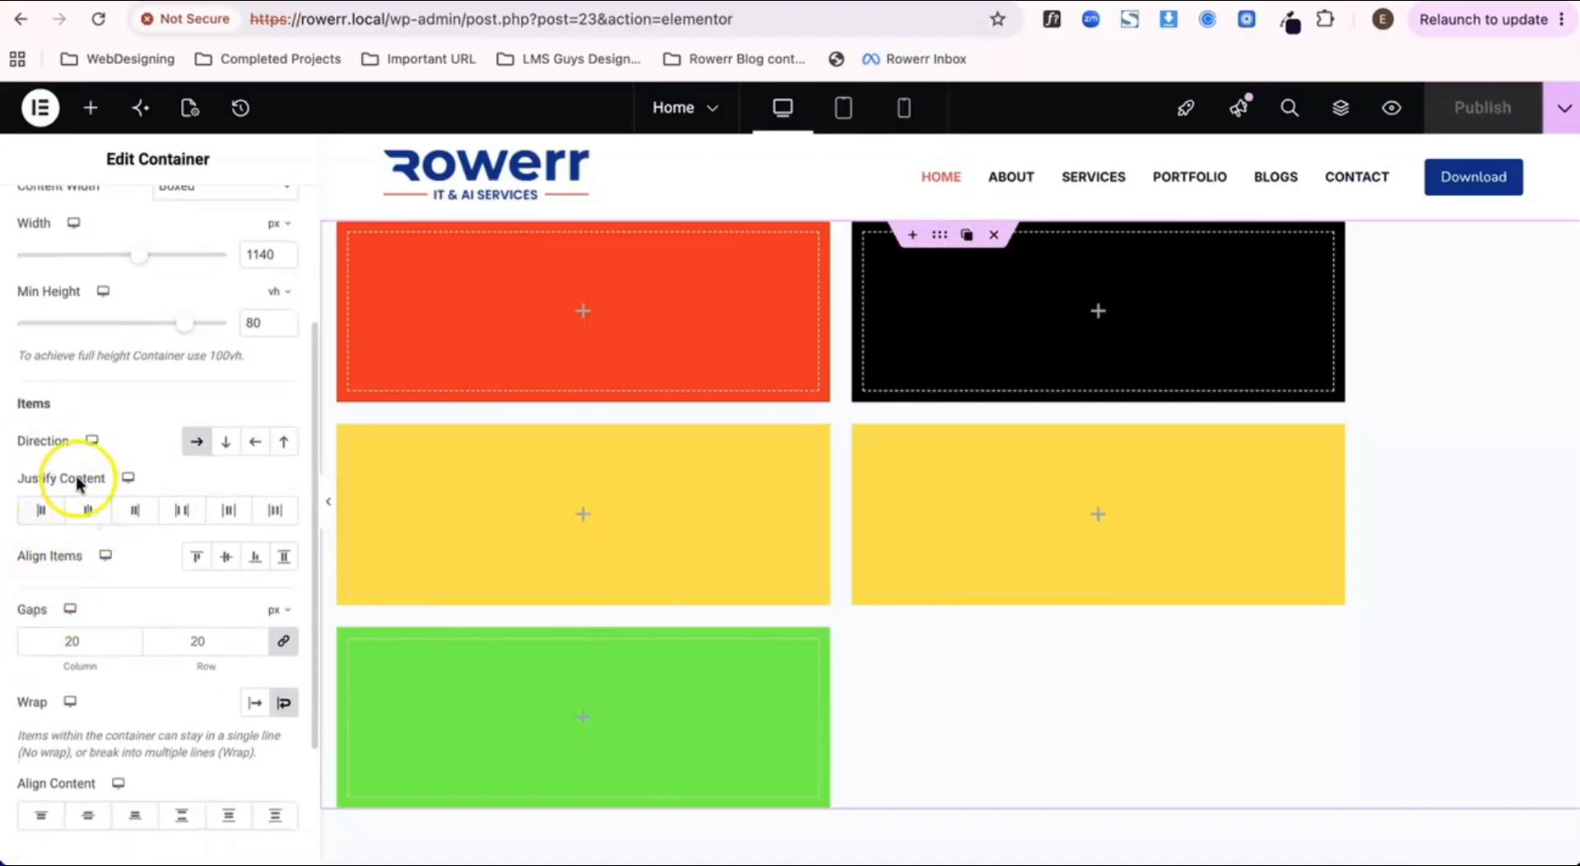
pyautogui.scroll(-2, 97, 492)
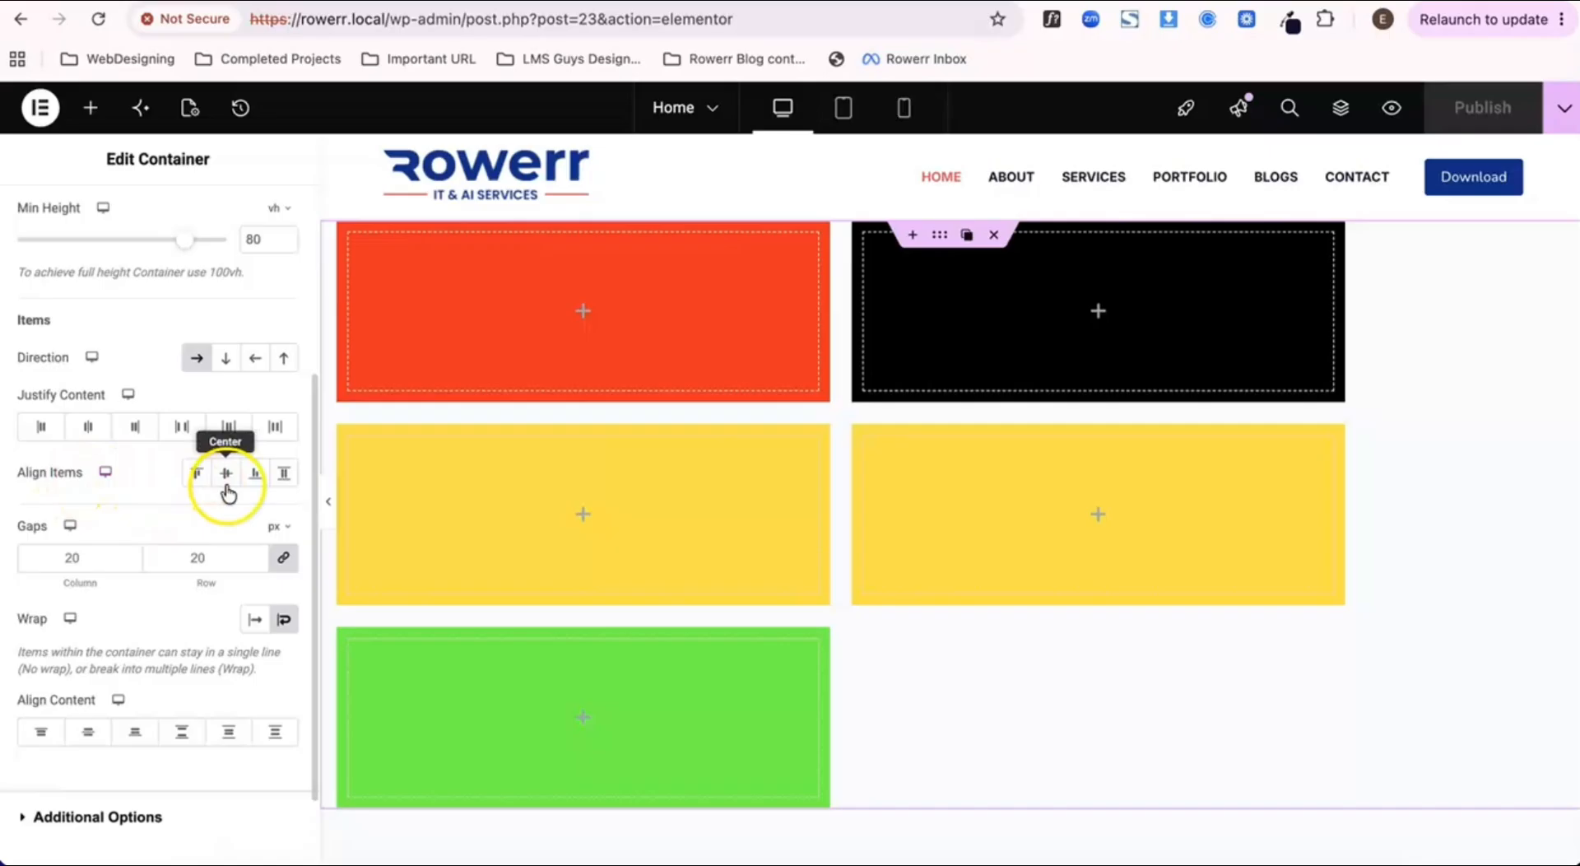
pyautogui.click(255, 476)
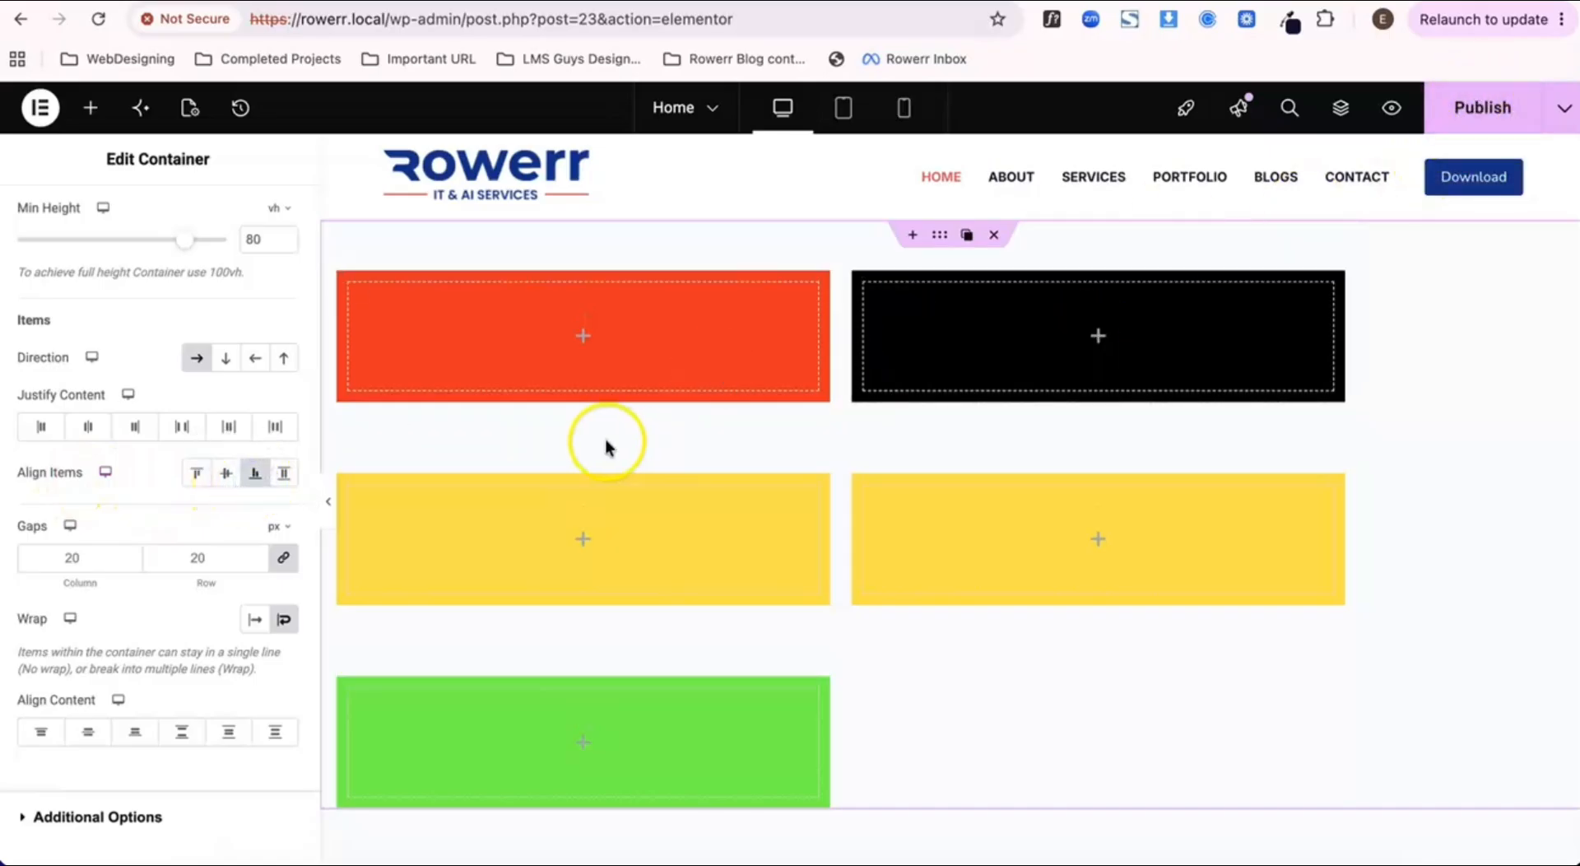
pyautogui.click(227, 478)
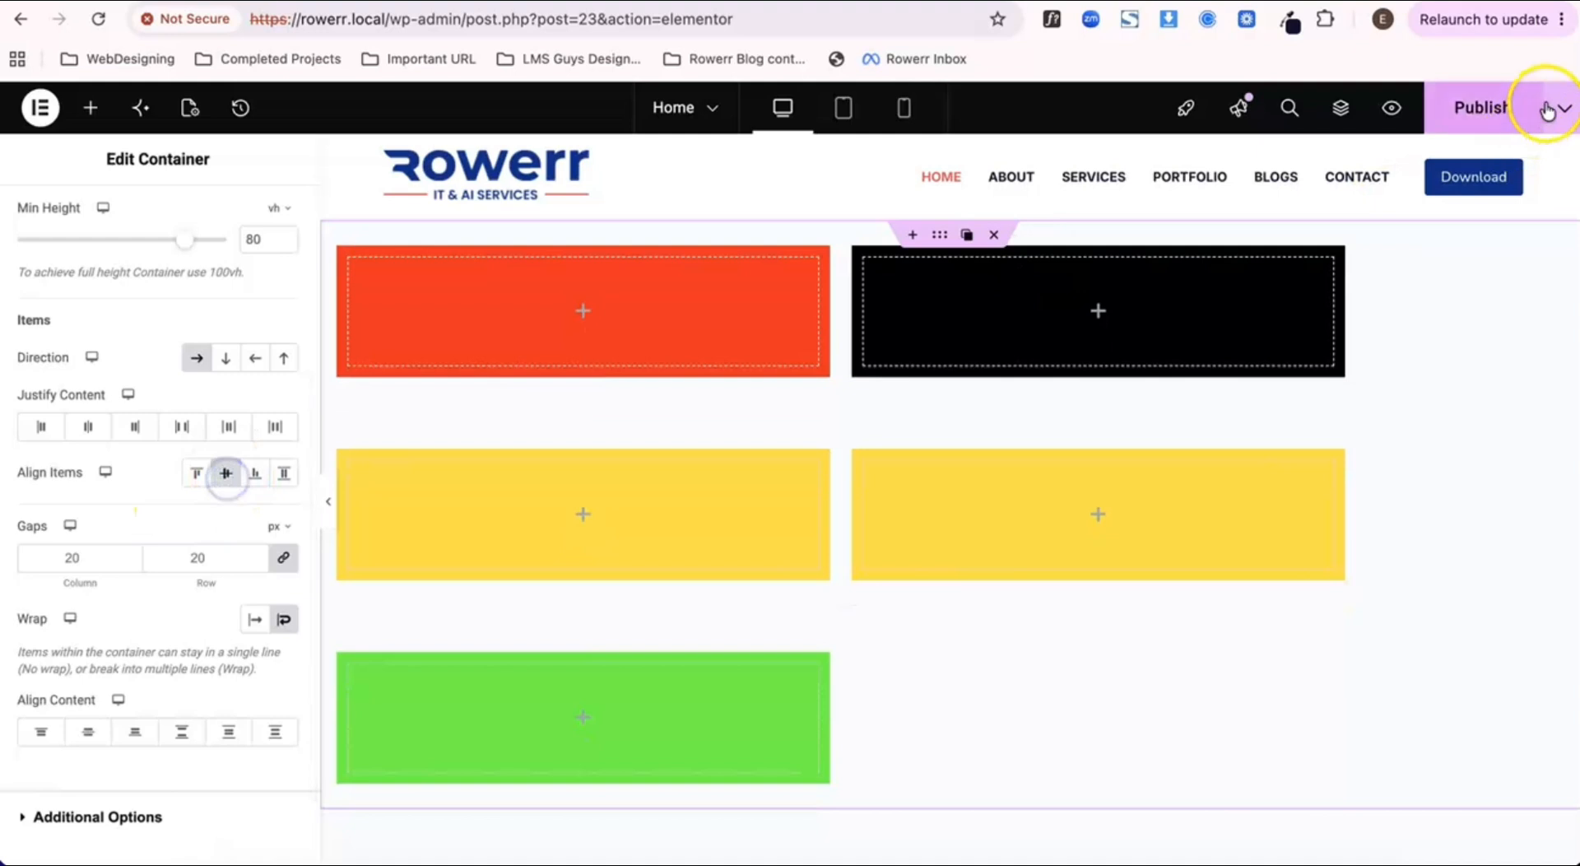
pyautogui.click(1489, 109)
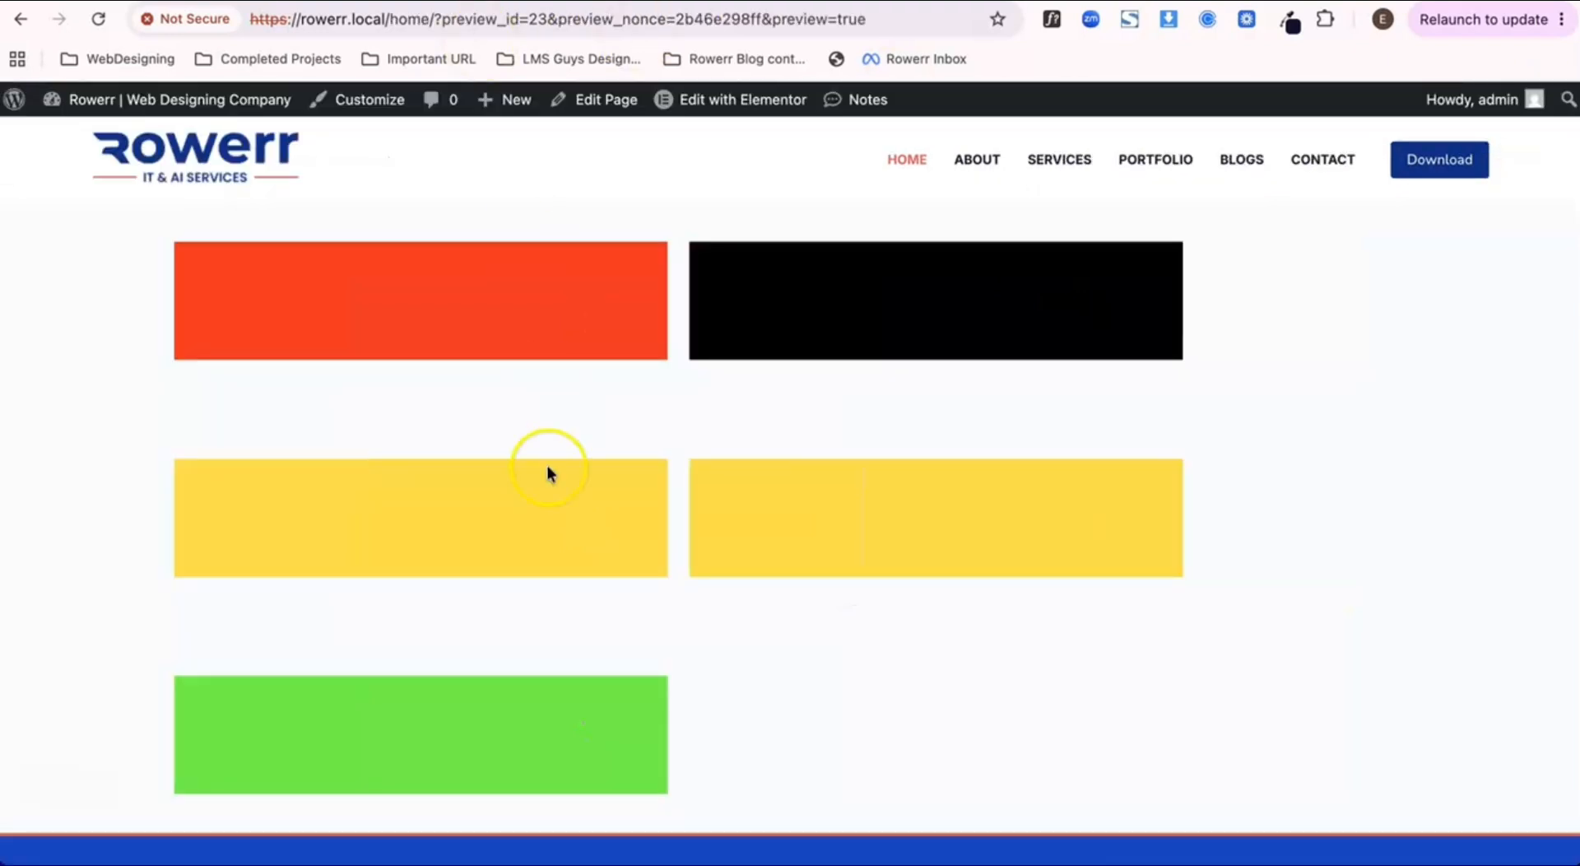
pyautogui.scroll(-1, 546, 466)
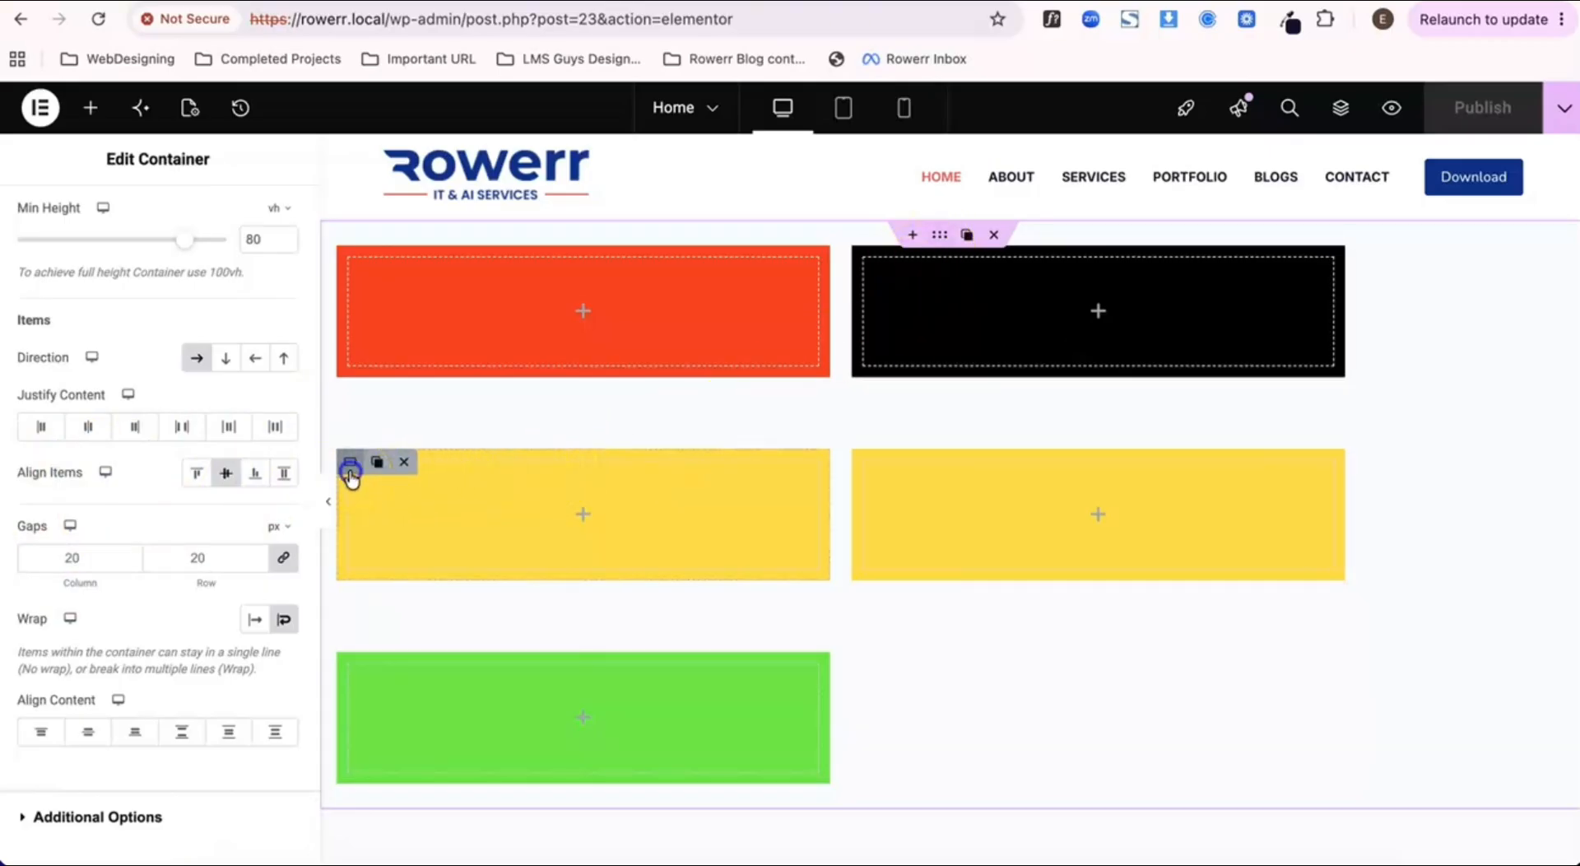
# Step: Open the advanced layout settings of the first yellow container
pyautogui.click(350, 476)
pyautogui.click(235, 224)
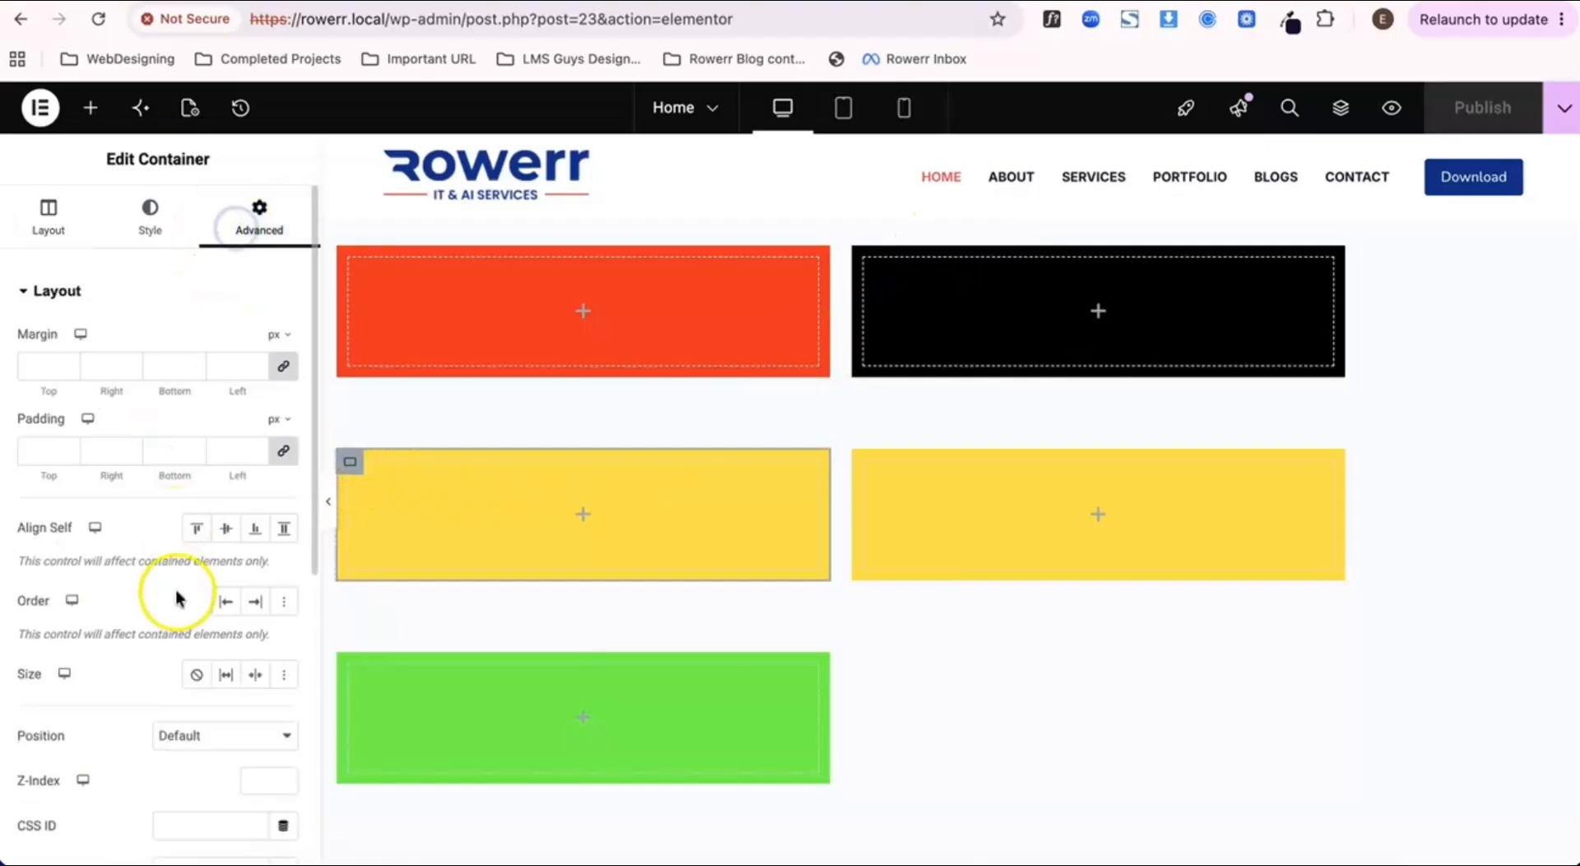
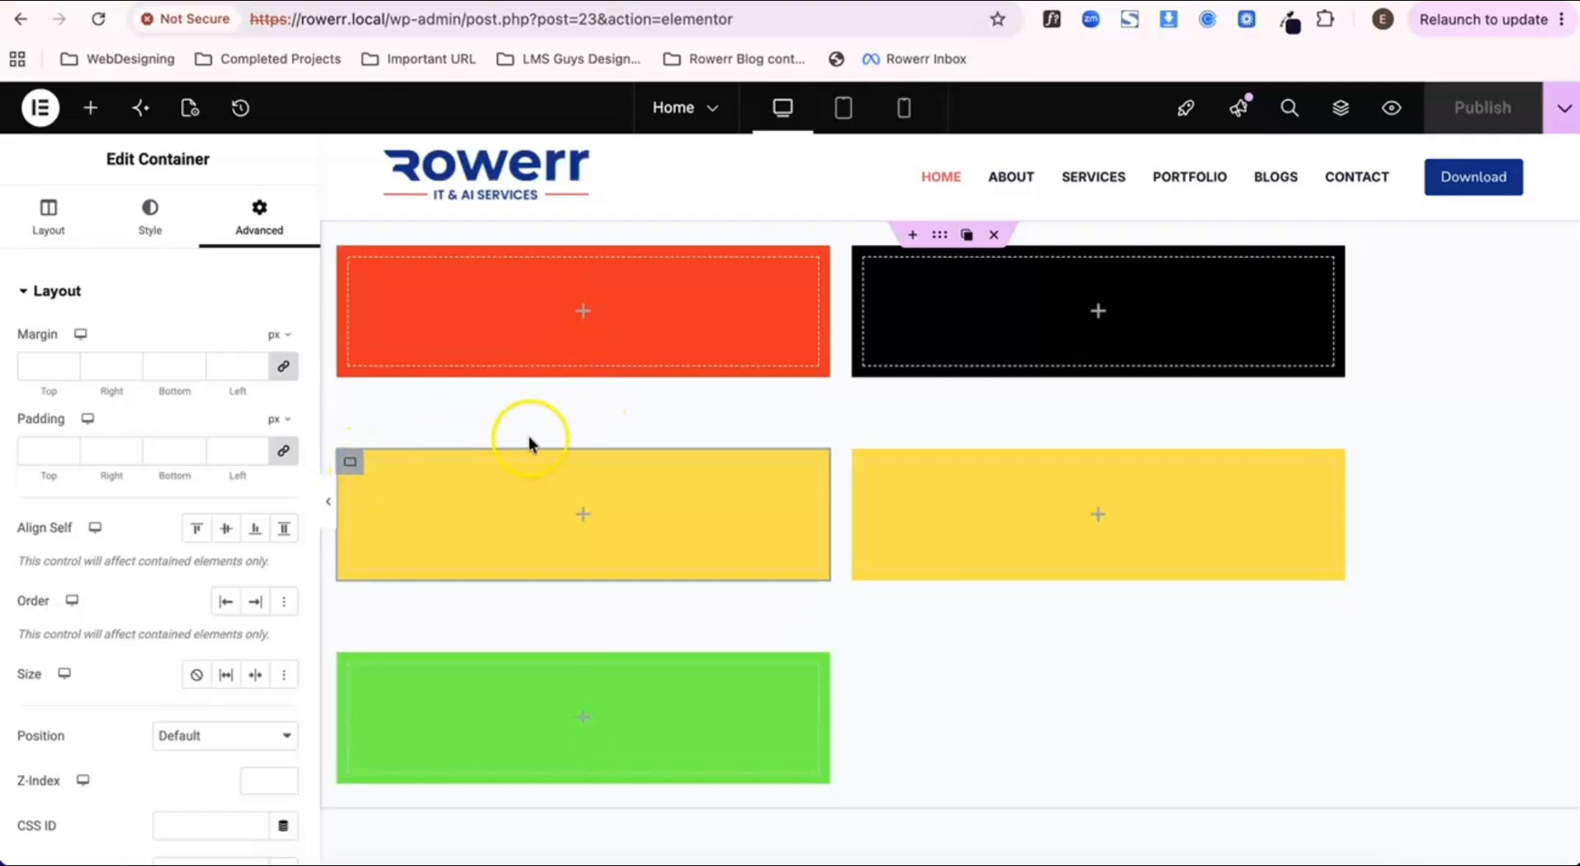
# Step: Clear the parent container's Center setting for Align Items and its Row - horizontal direction
pyautogui.click(943, 238)
pyautogui.scroll(-2, 198, 658)
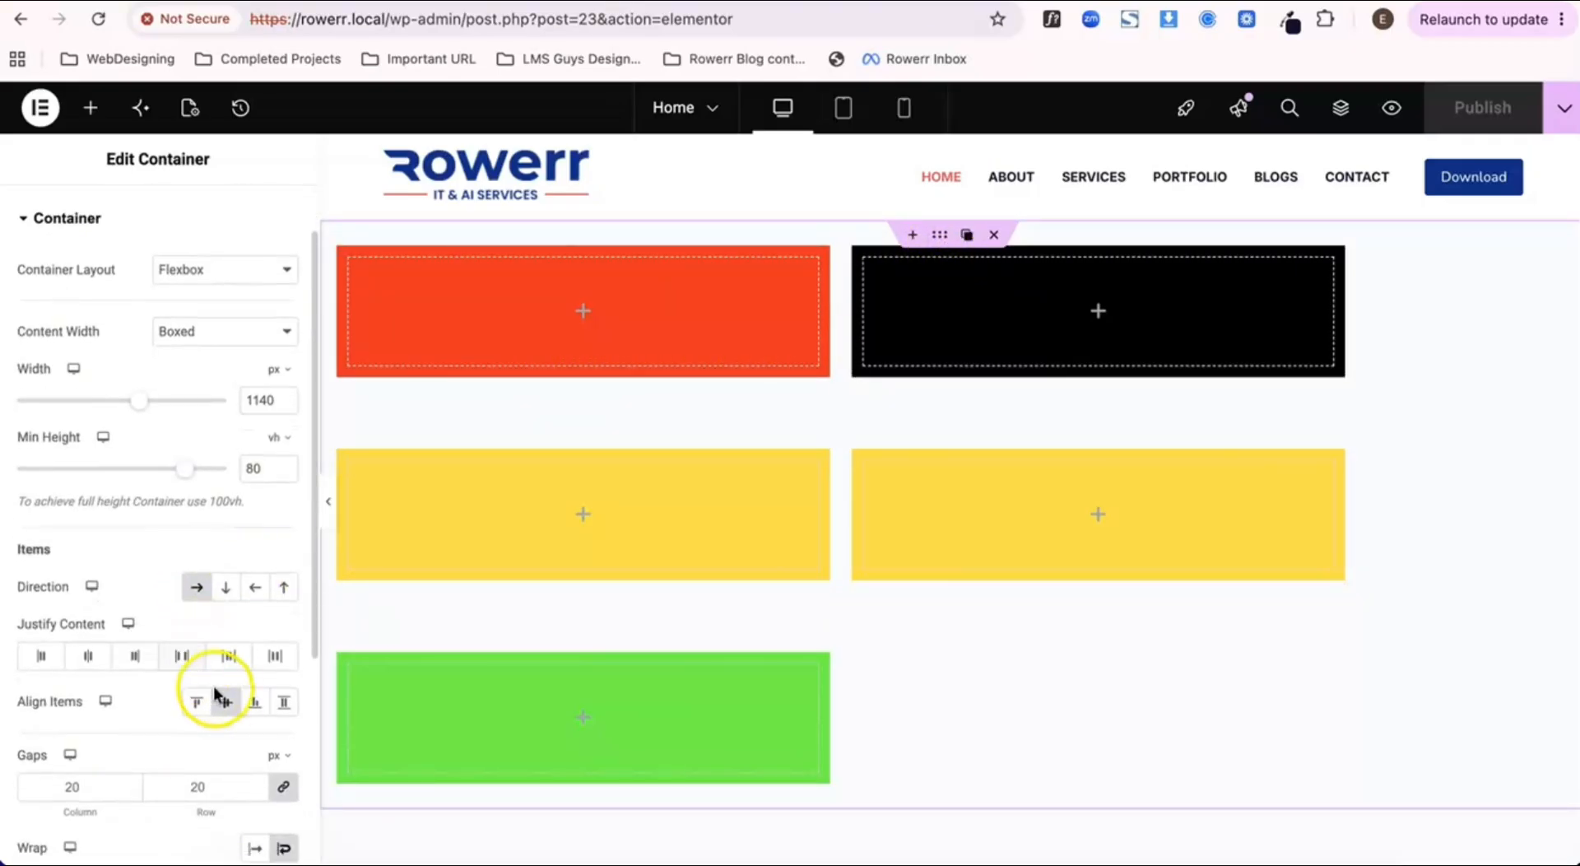
pyautogui.click(225, 702)
pyautogui.scroll(-4, 233, 426)
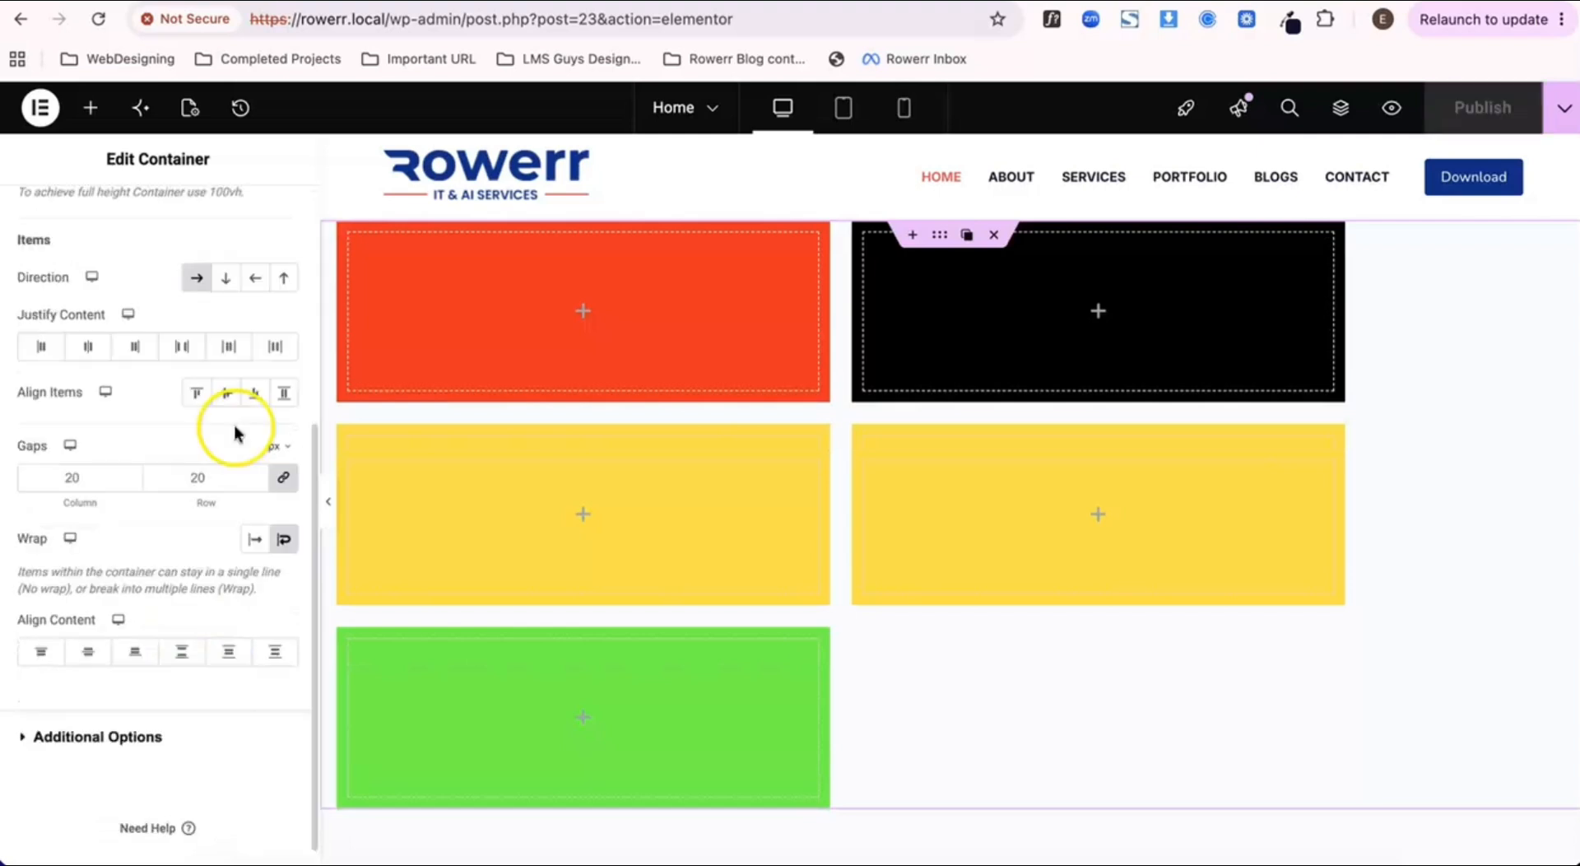
pyautogui.scroll(5, 151, 696)
pyautogui.click(196, 660)
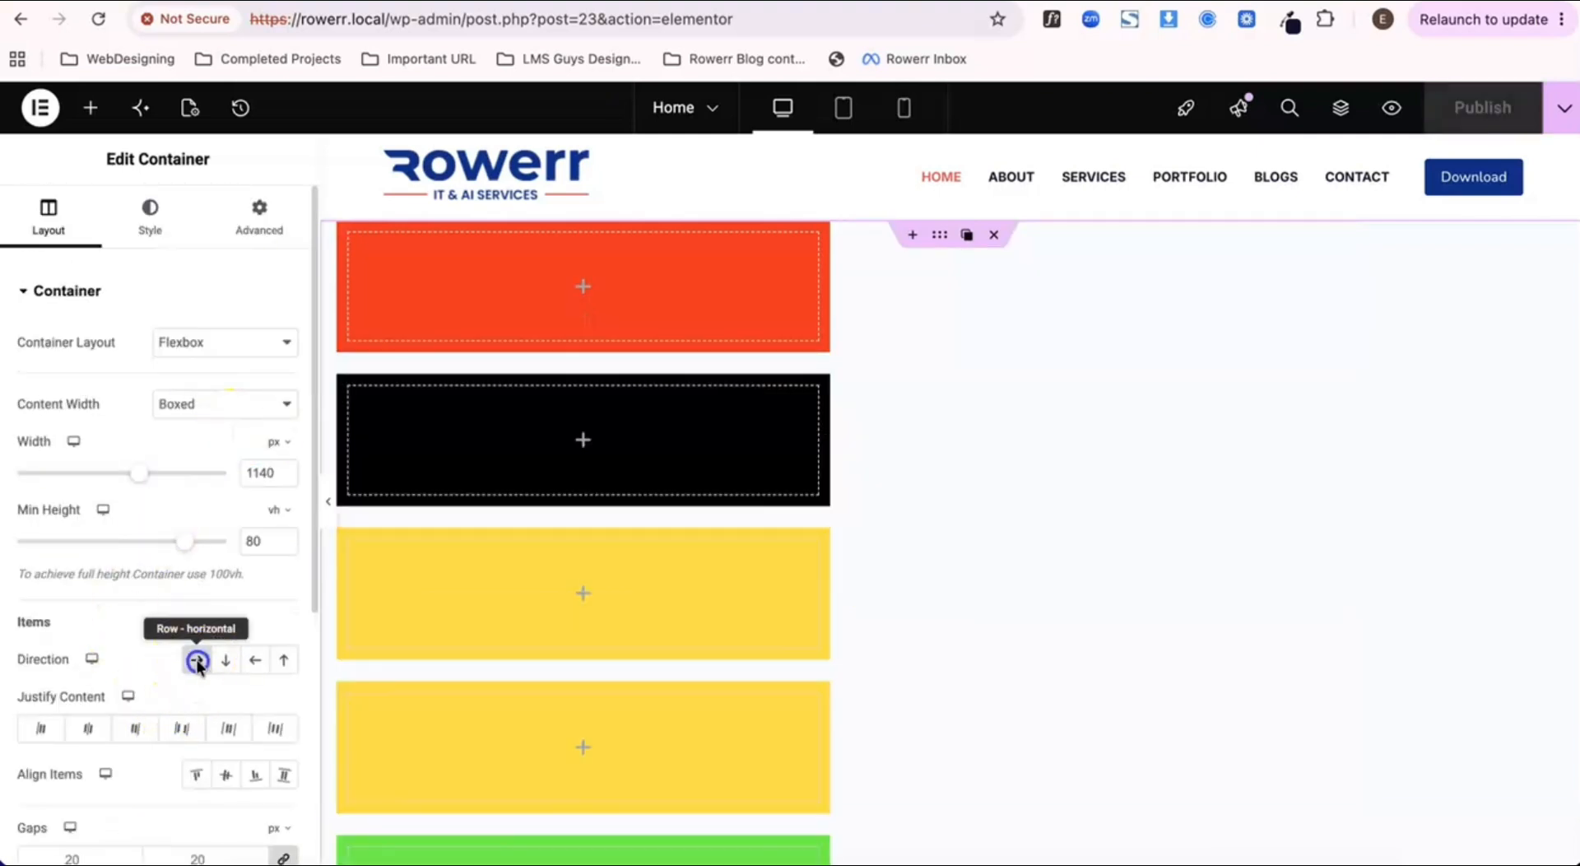
pyautogui.scroll(-2, 595, 520)
pyautogui.scroll(3, 594, 529)
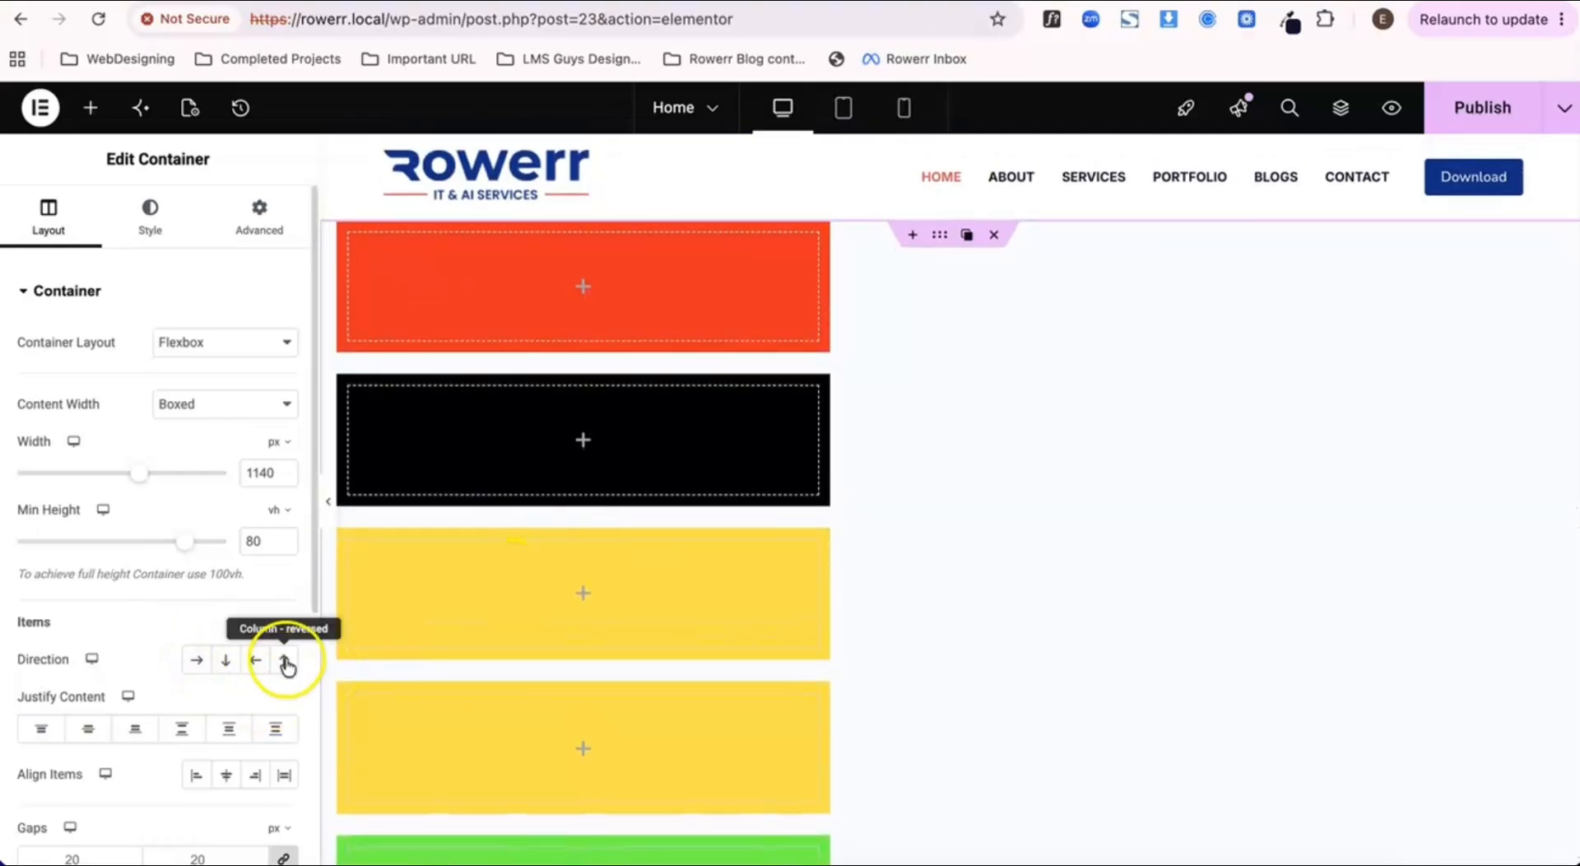
pyautogui.scroll(-2, 634, 391)
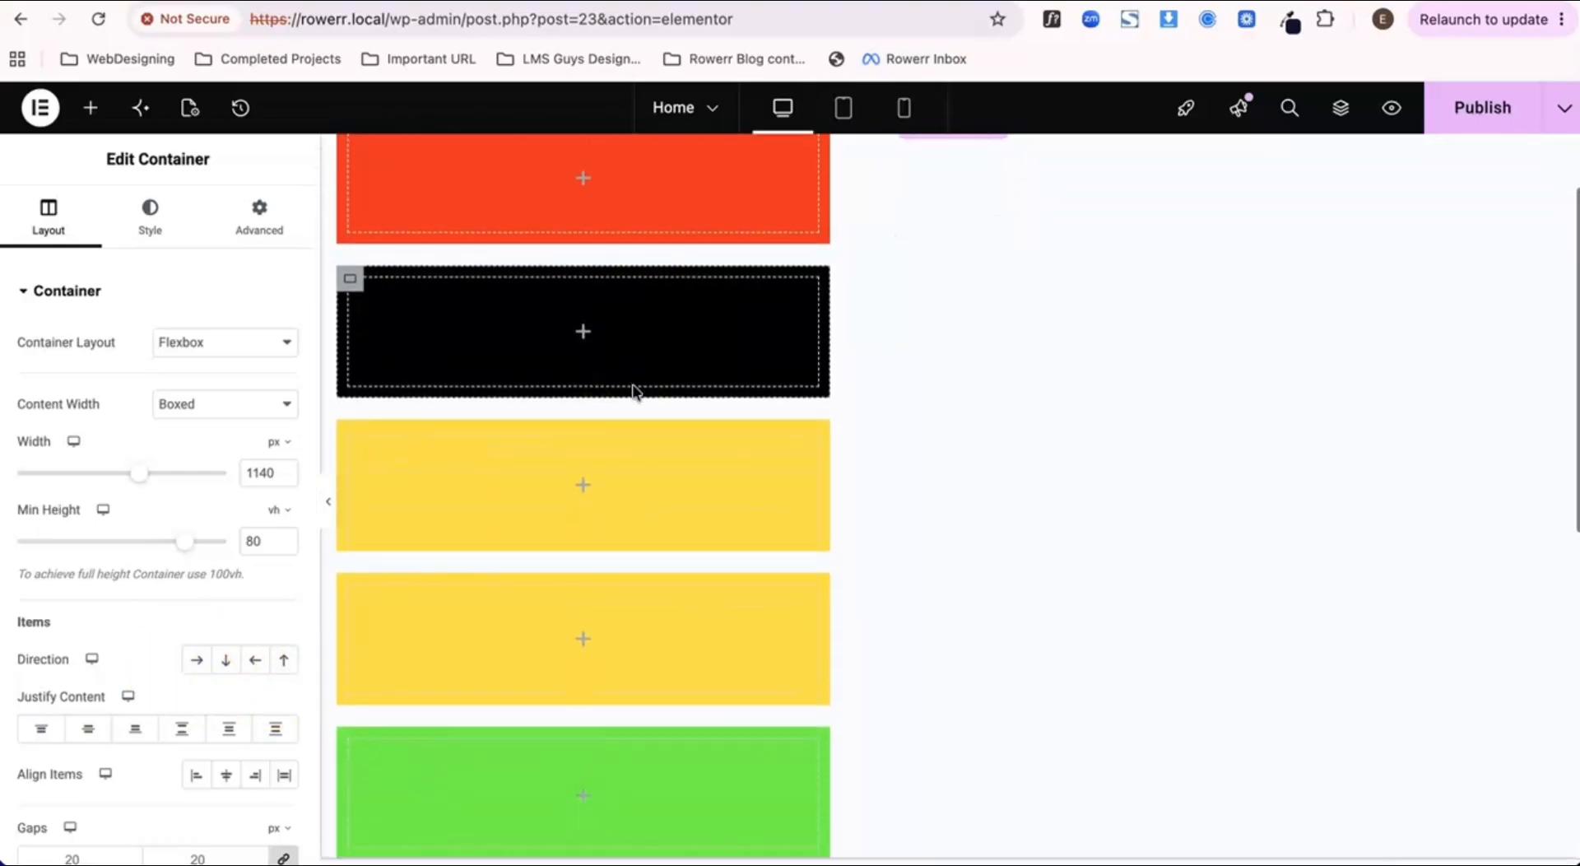
pyautogui.scroll(2, 634, 392)
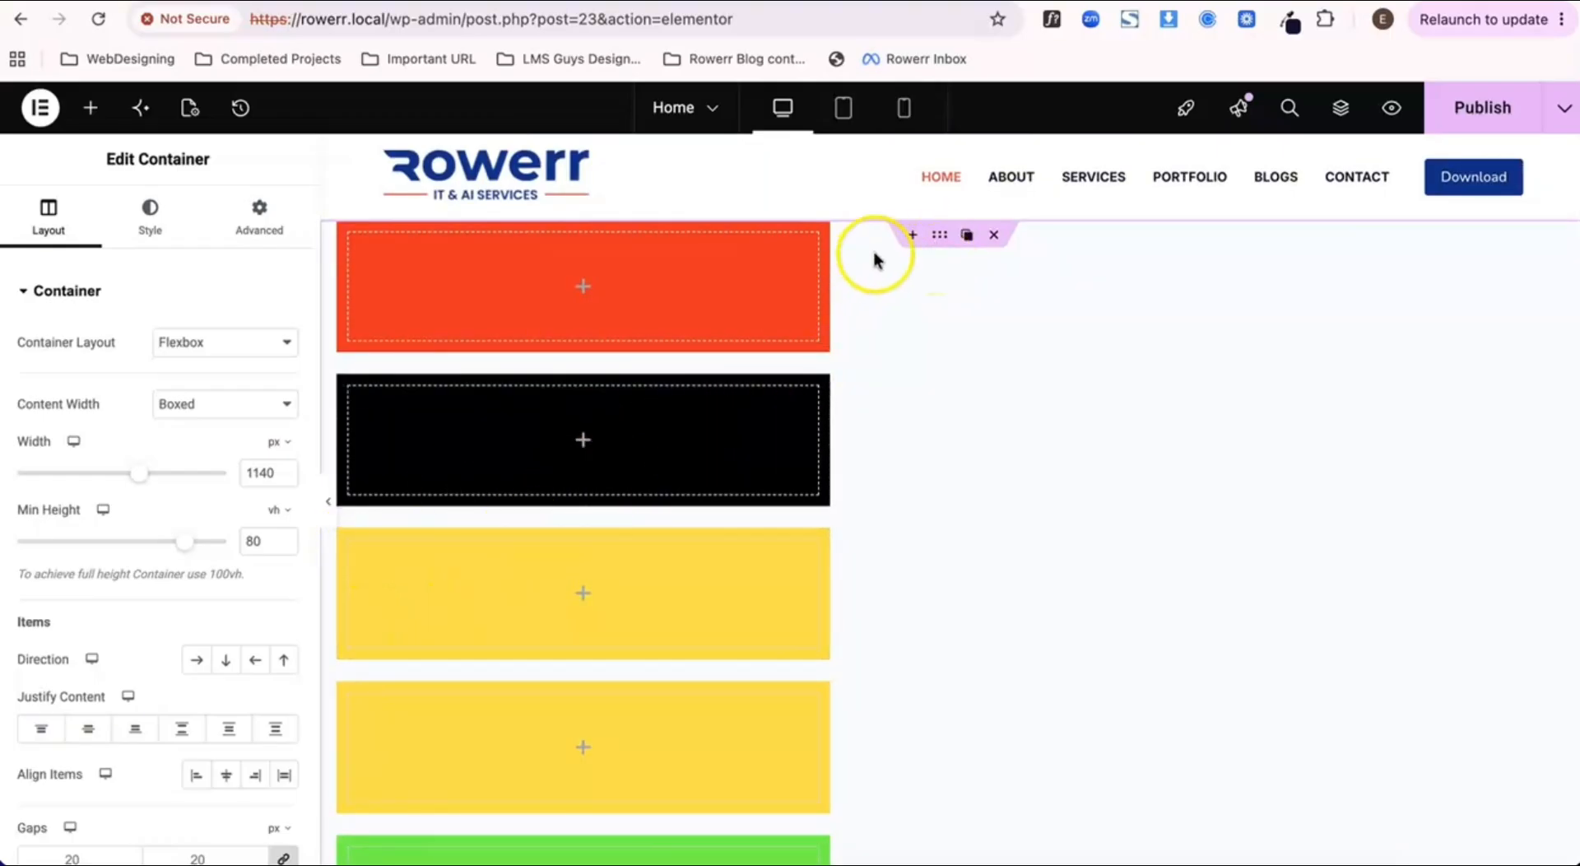
# Step: Try the Center, End, Stretch and Start options for the parent container's Align Items
pyautogui.scroll(-1, 116, 551)
pyautogui.scroll(-3, 115, 560)
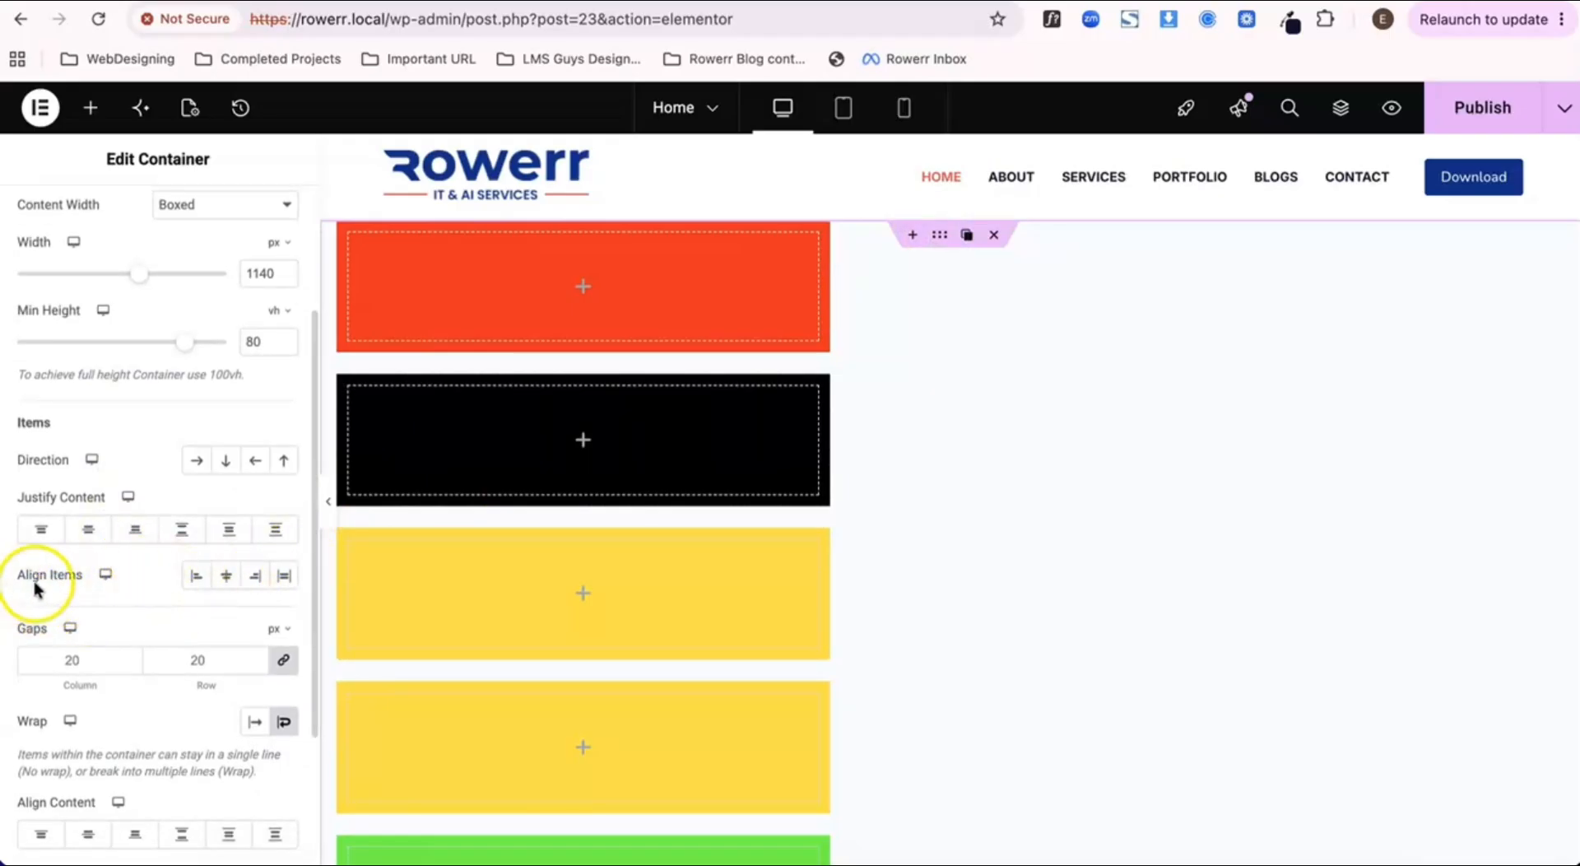
pyautogui.click(227, 575)
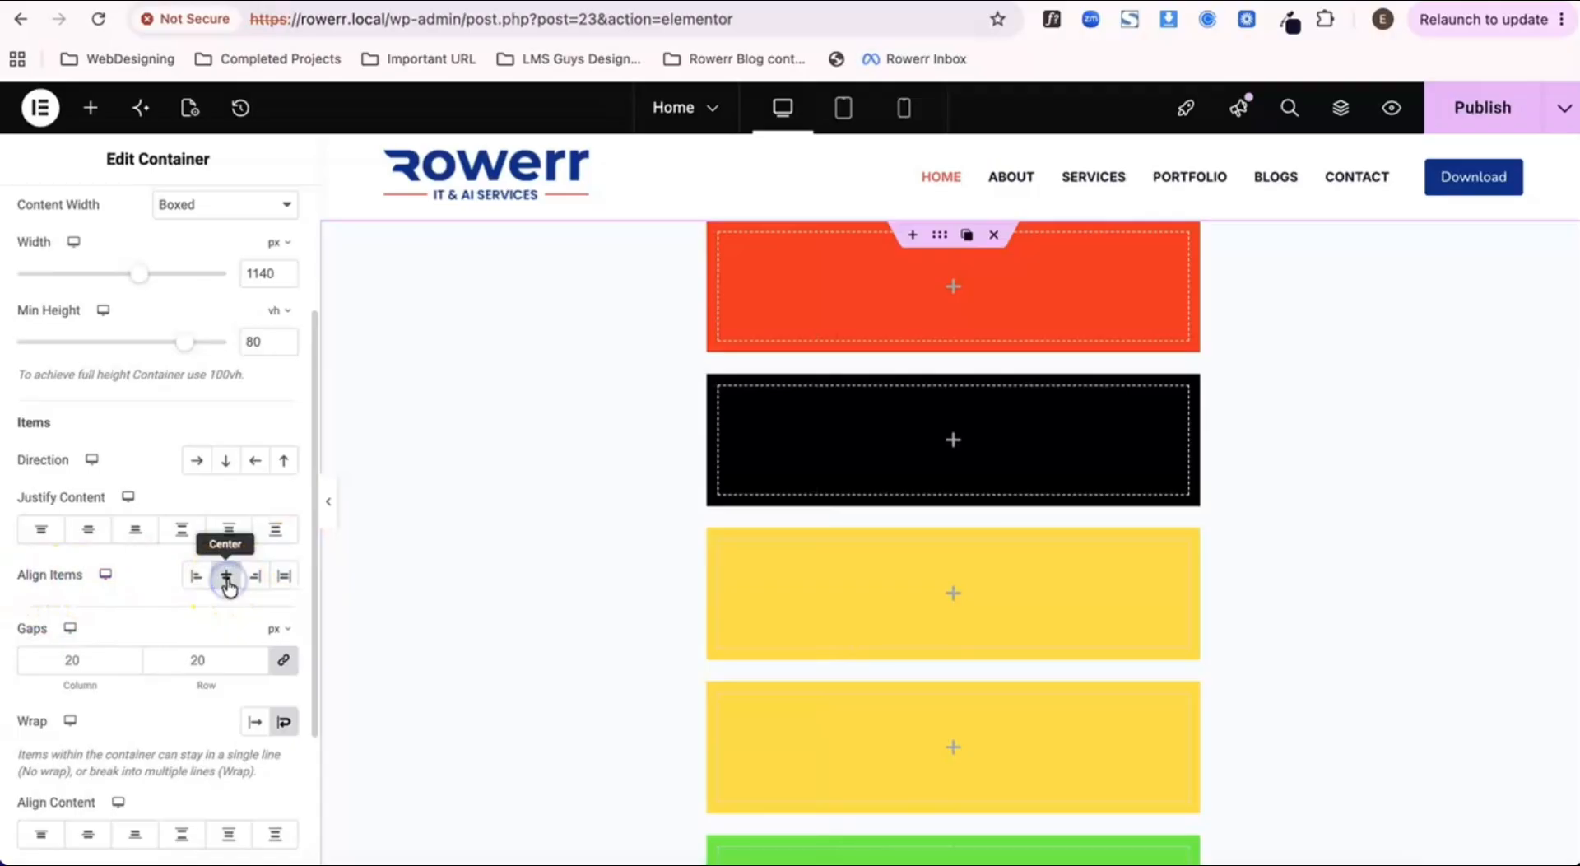
pyautogui.click(258, 579)
pyautogui.click(285, 579)
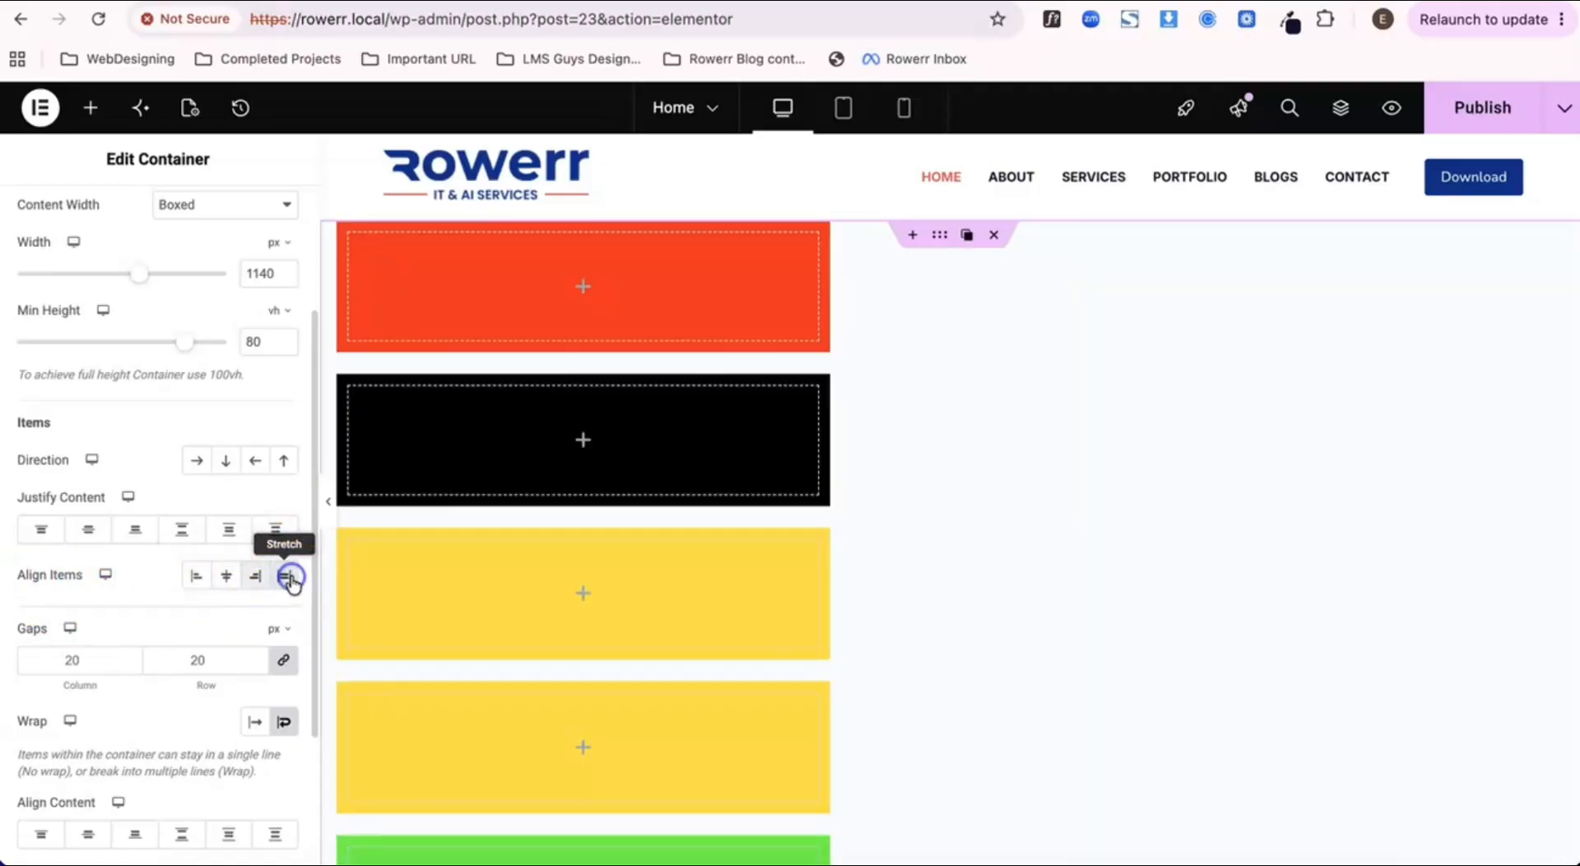
pyautogui.click(196, 576)
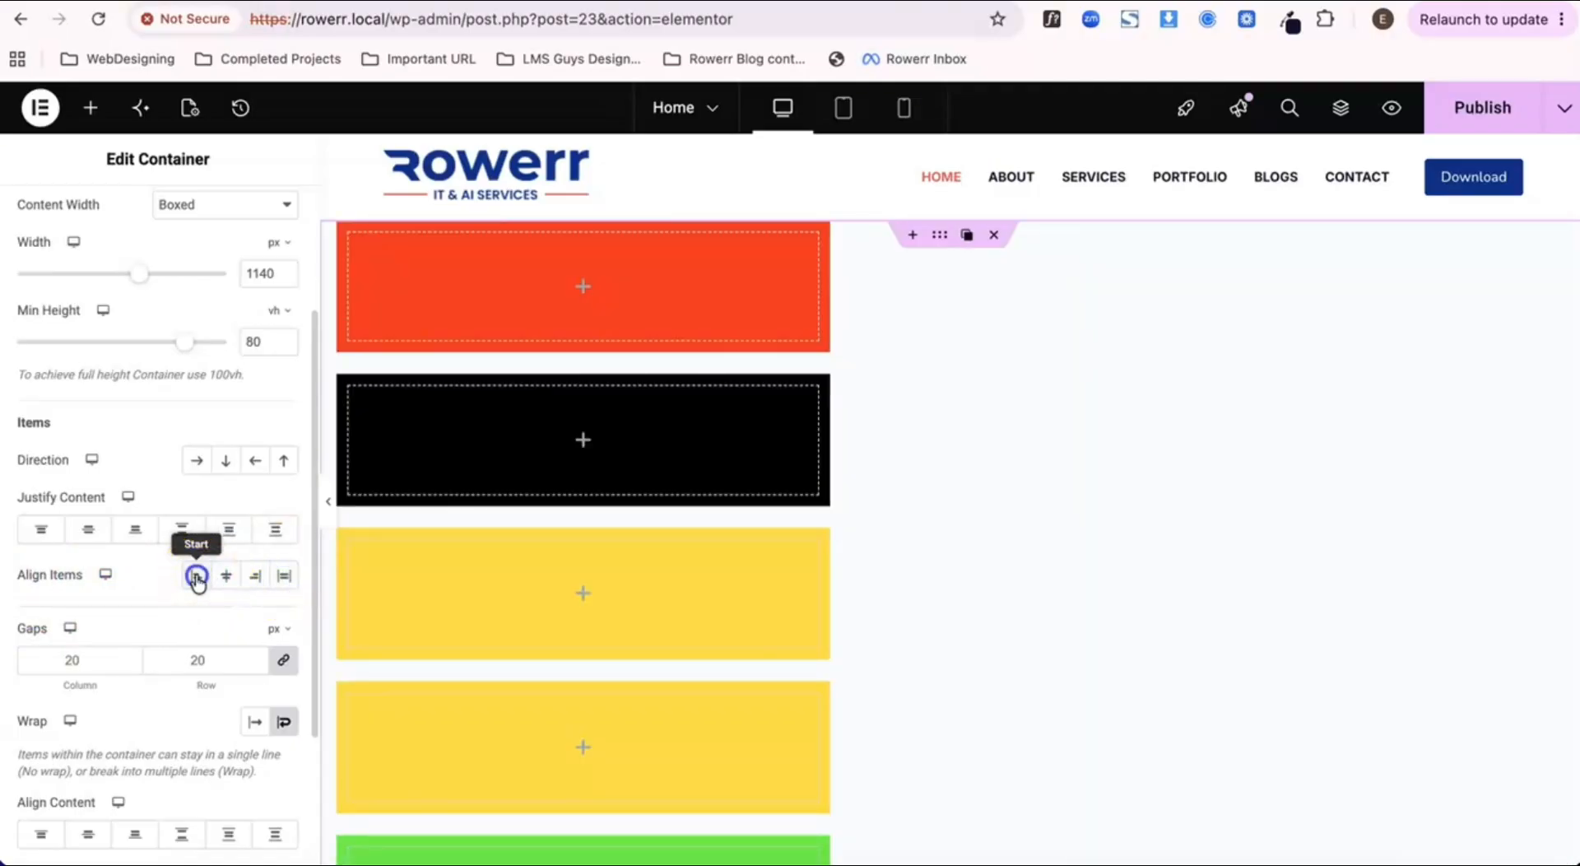
pyautogui.click(226, 576)
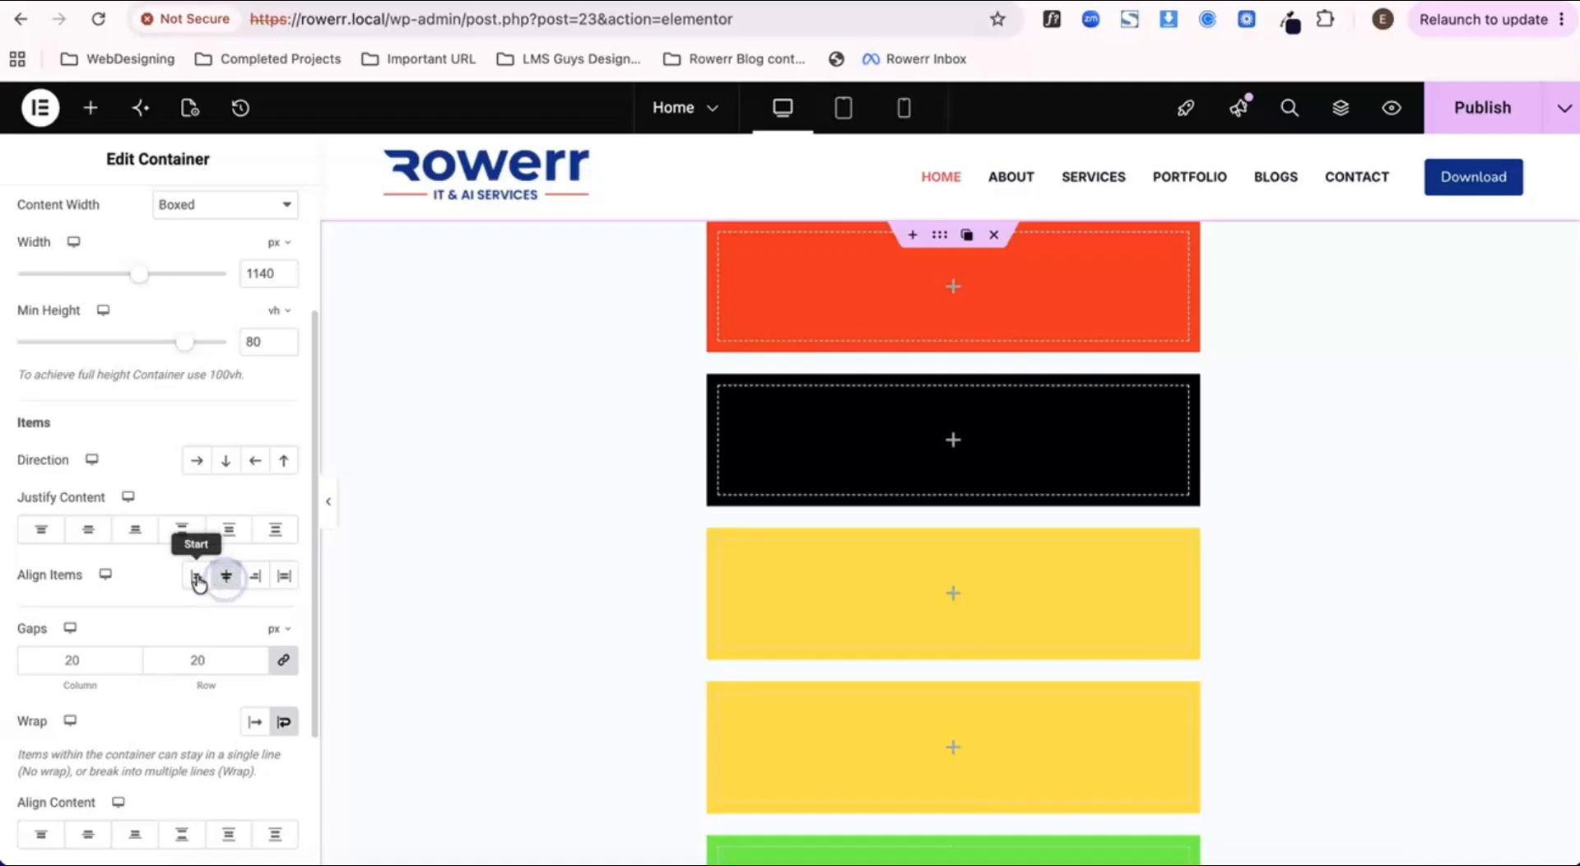
pyautogui.click(196, 576)
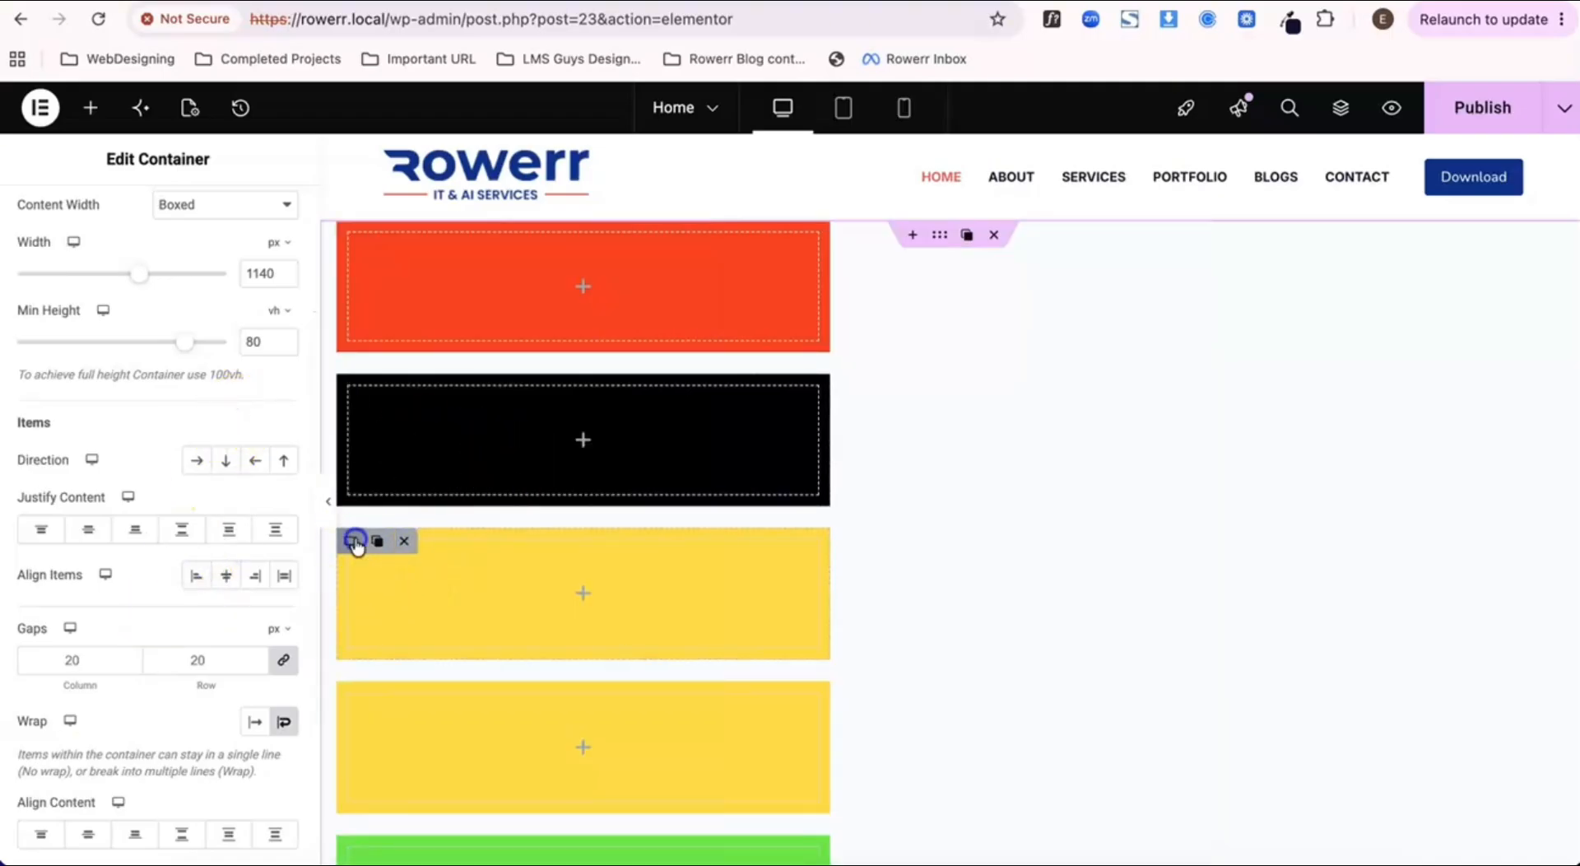
# Step: Compare the advanced layout settings of the parent container and the first yellow container, especially their Align Self options
pyautogui.click(354, 542)
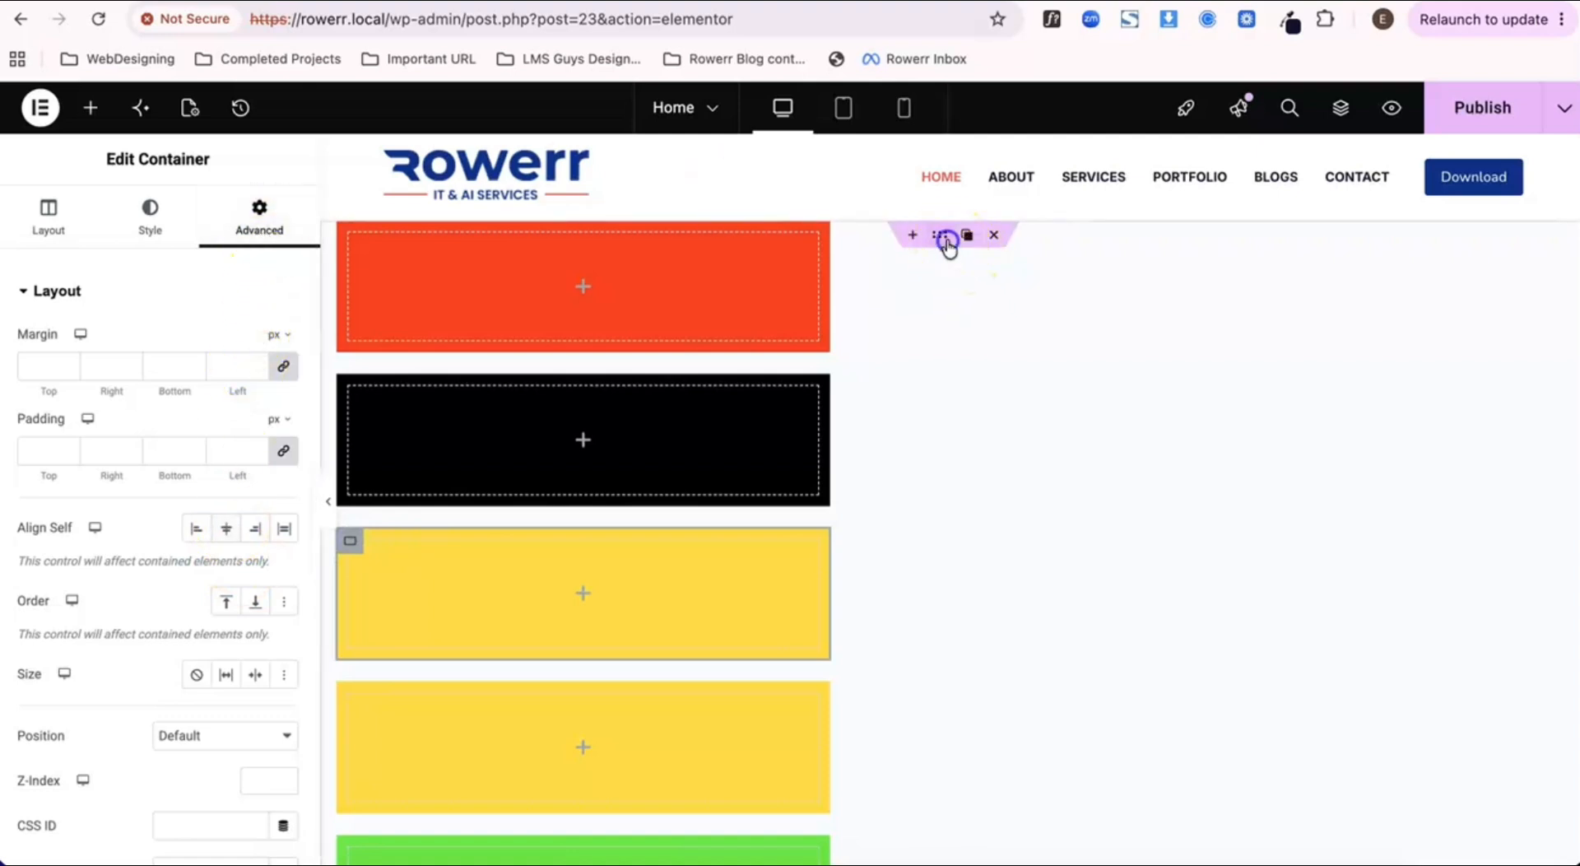
pyautogui.click(941, 239)
pyautogui.click(259, 218)
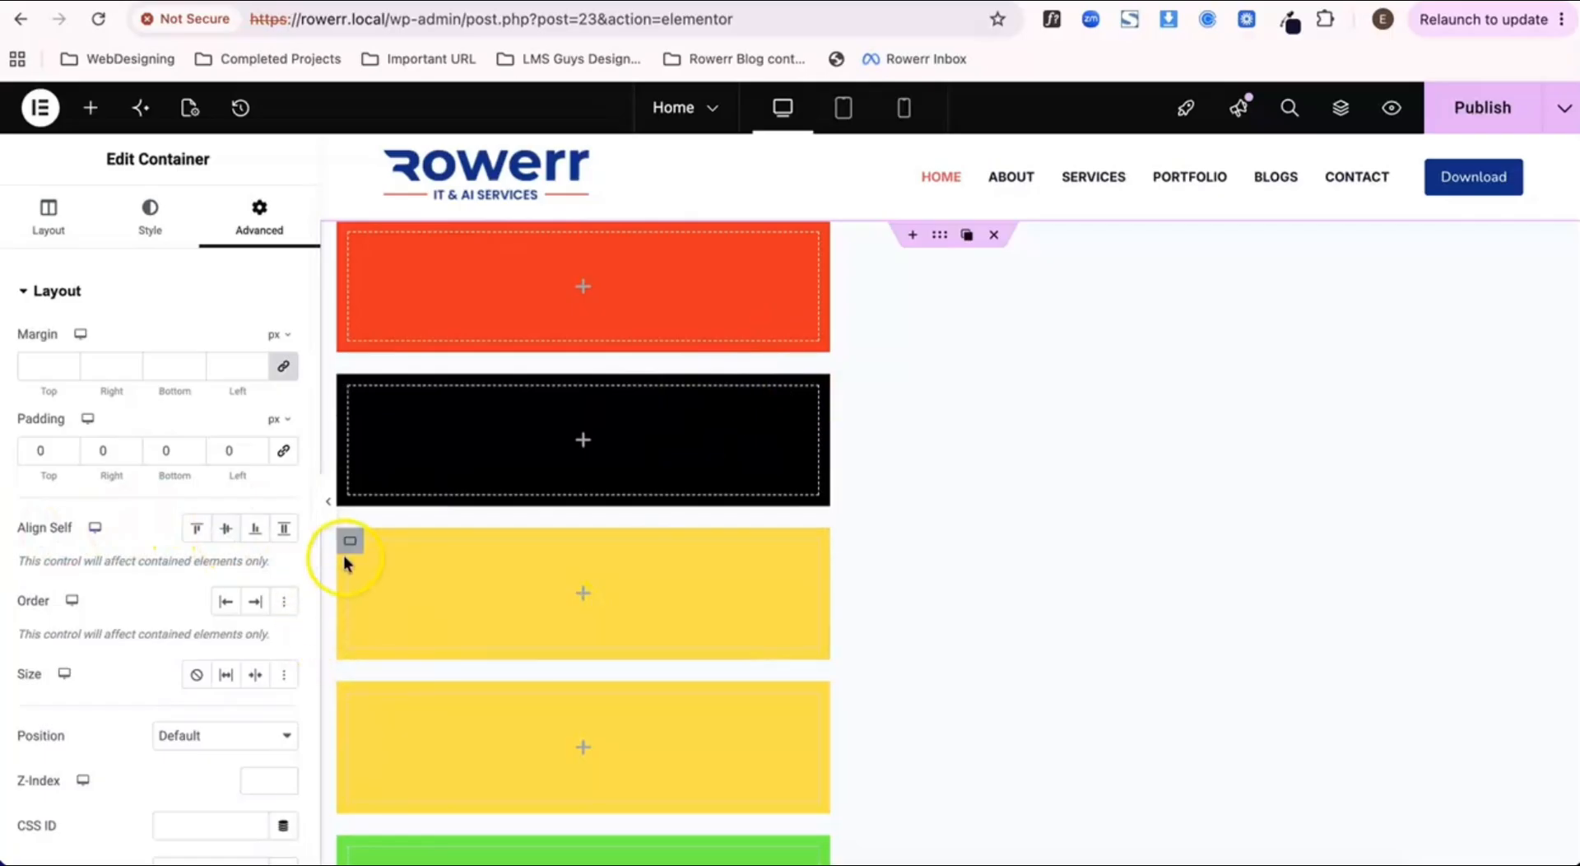
pyautogui.click(349, 541)
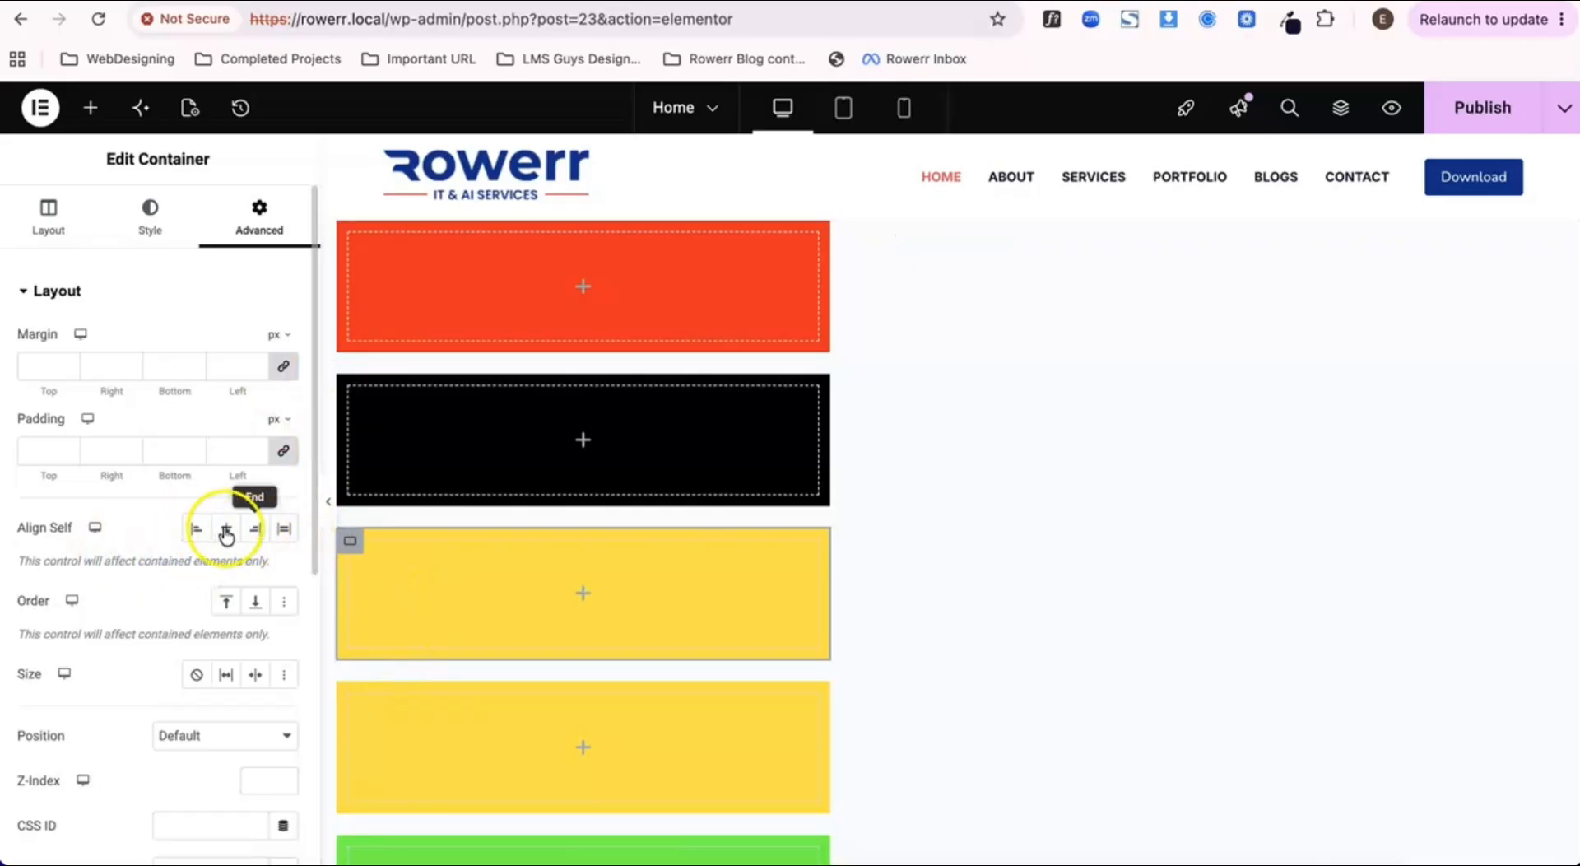
pyautogui.moveTo(926, 249)
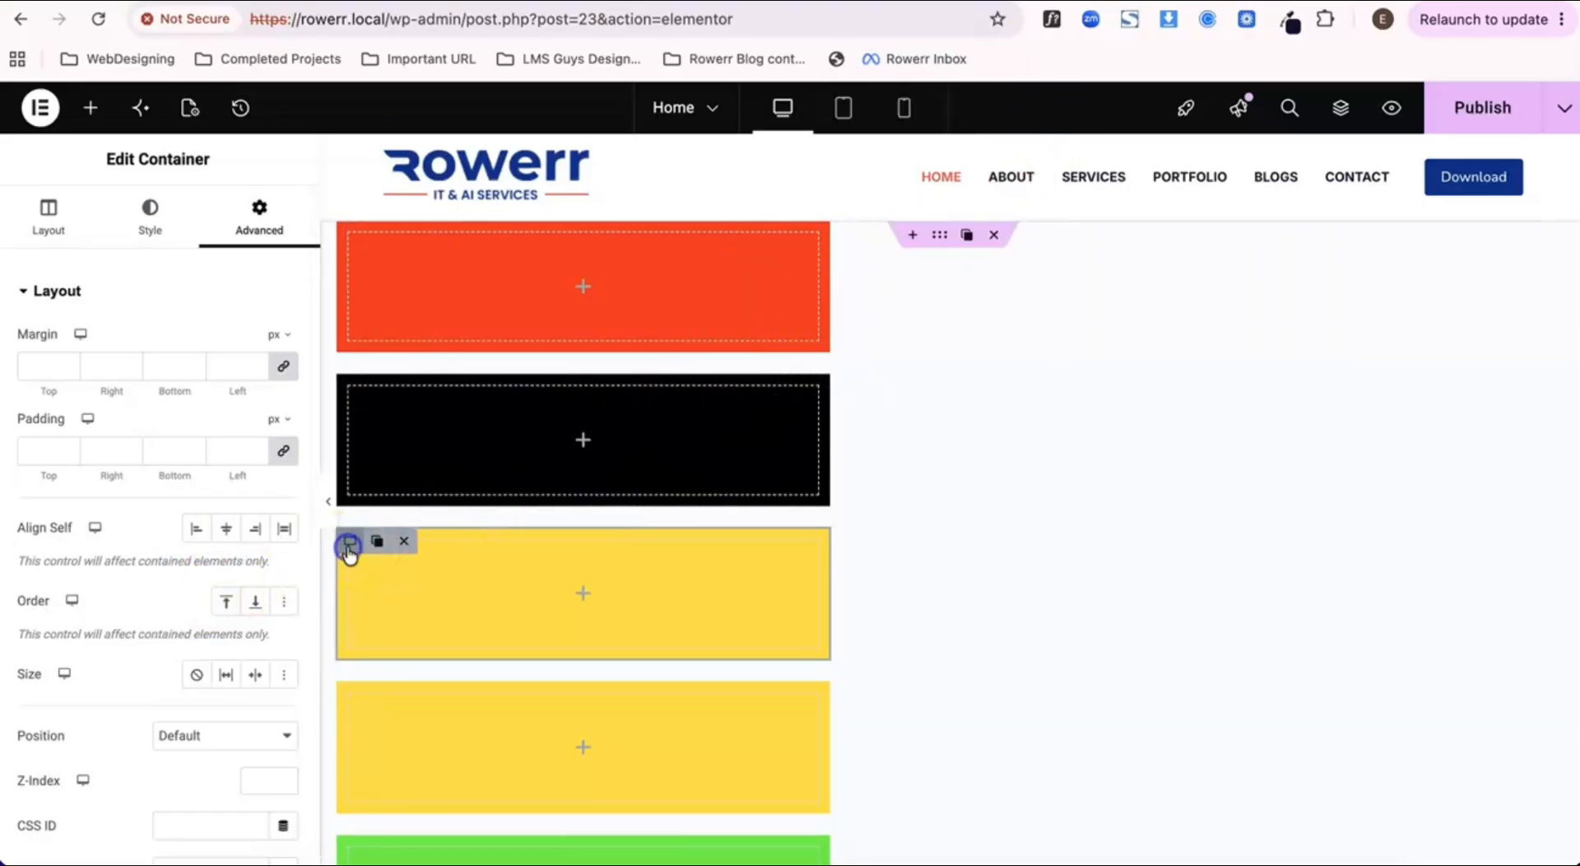
# Step: Try Center, End and Stretch for the first yellow container's Align Self, and set it to Start
pyautogui.click(225, 529)
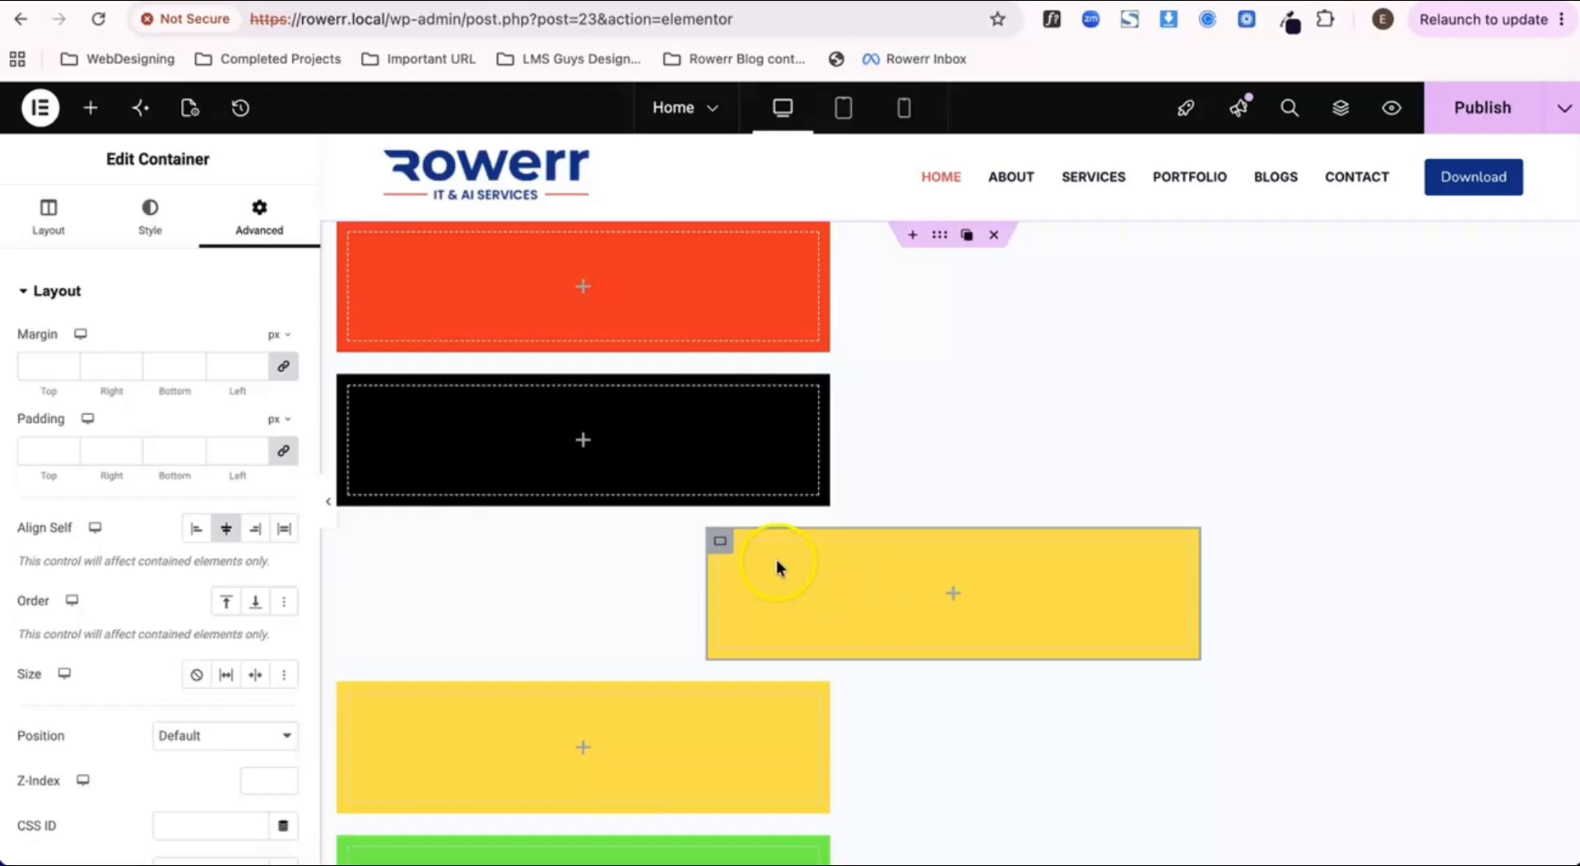
pyautogui.click(261, 529)
pyautogui.click(198, 529)
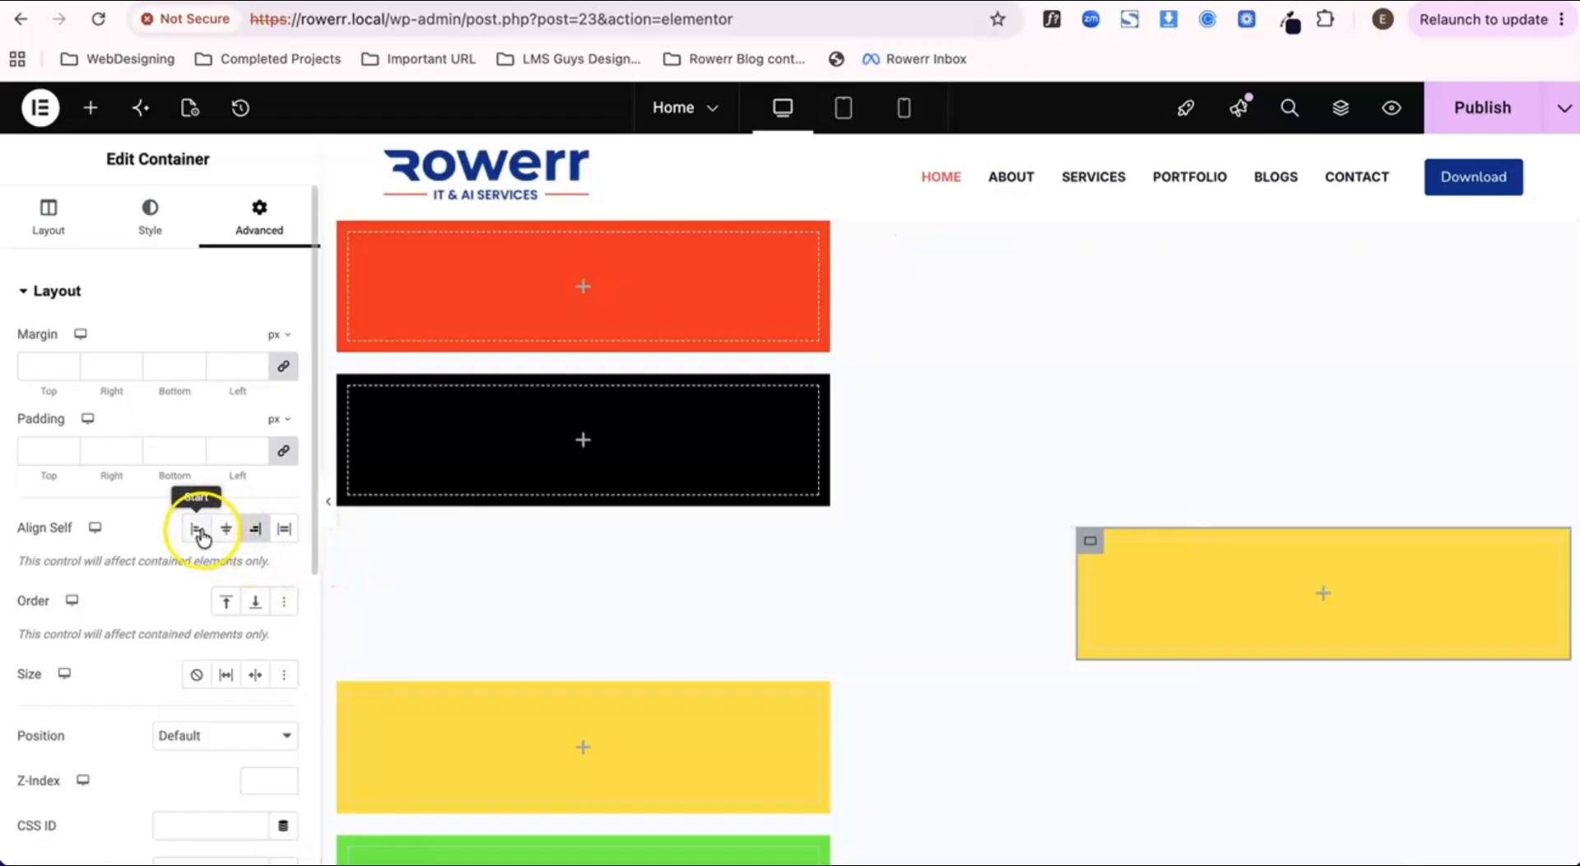
pyautogui.click(282, 530)
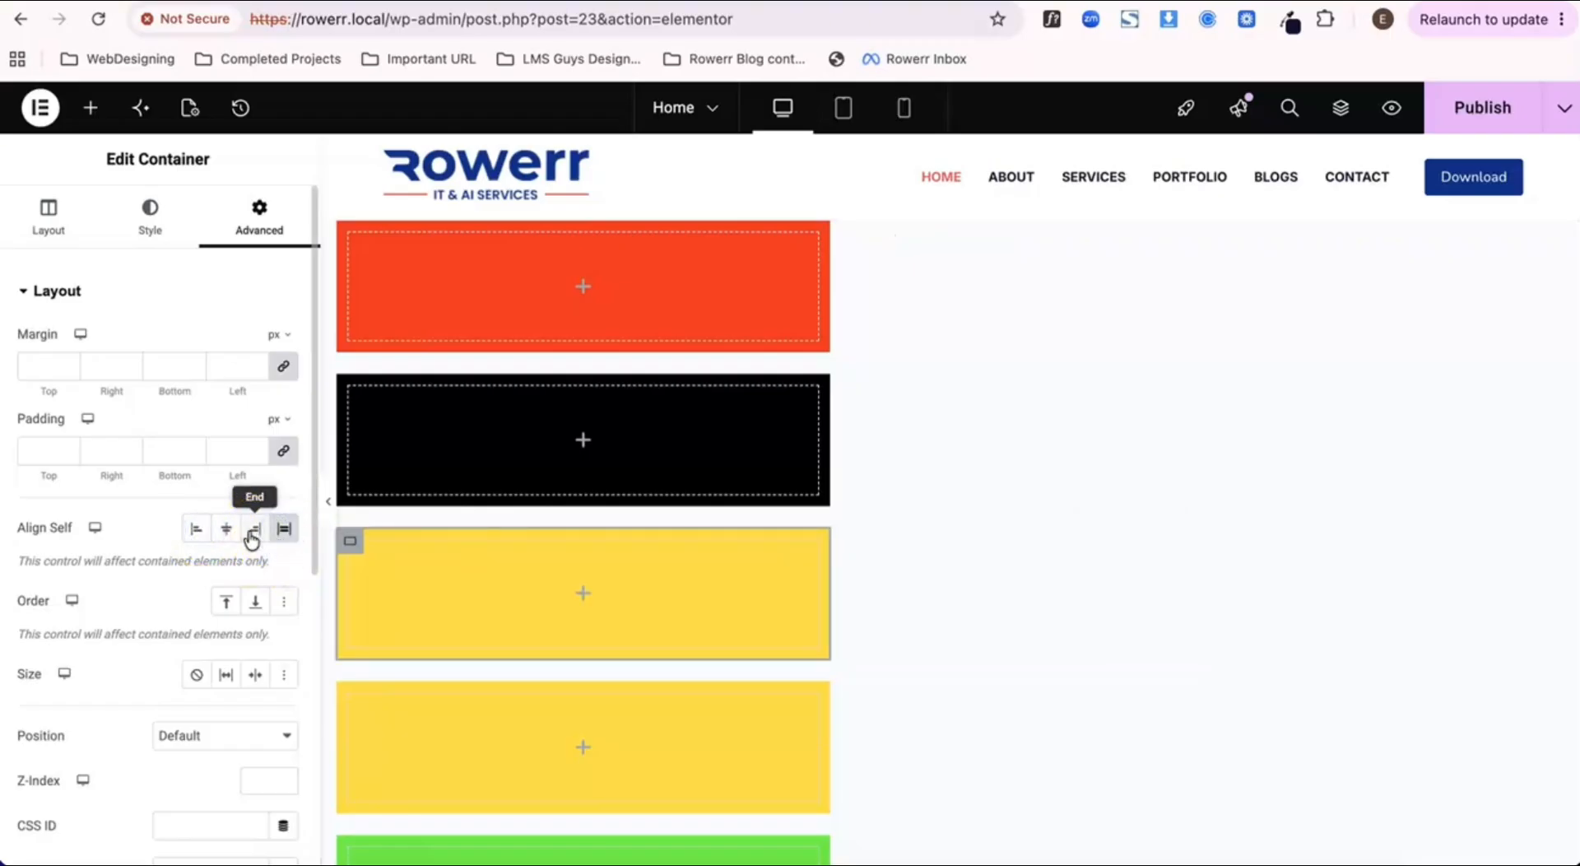
pyautogui.click(281, 531)
pyautogui.click(255, 530)
pyautogui.click(226, 530)
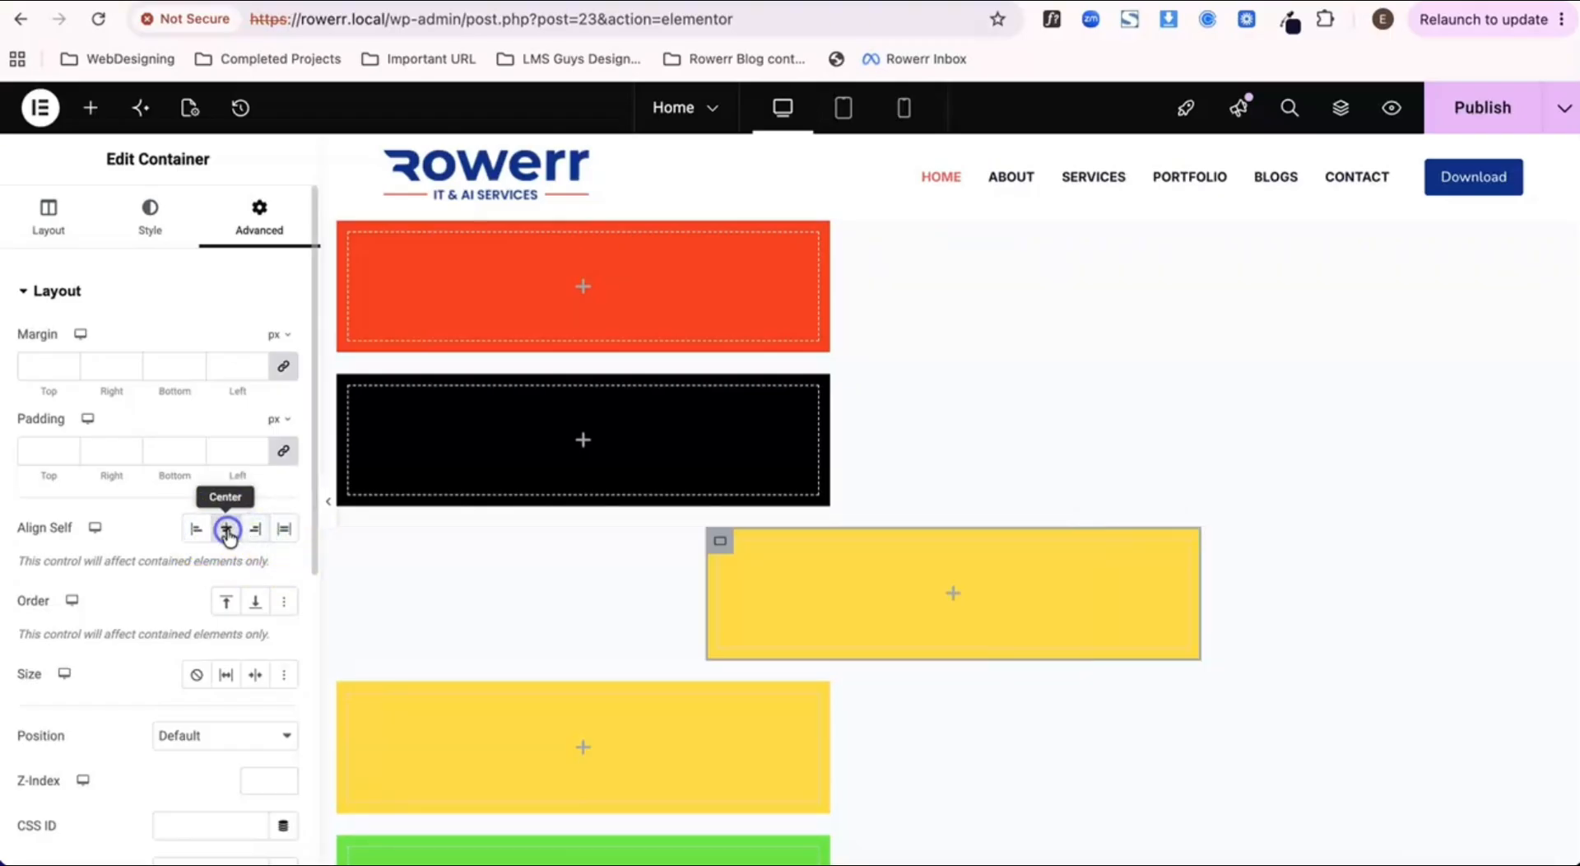
pyautogui.click(197, 531)
pyautogui.scroll(-2, 230, 670)
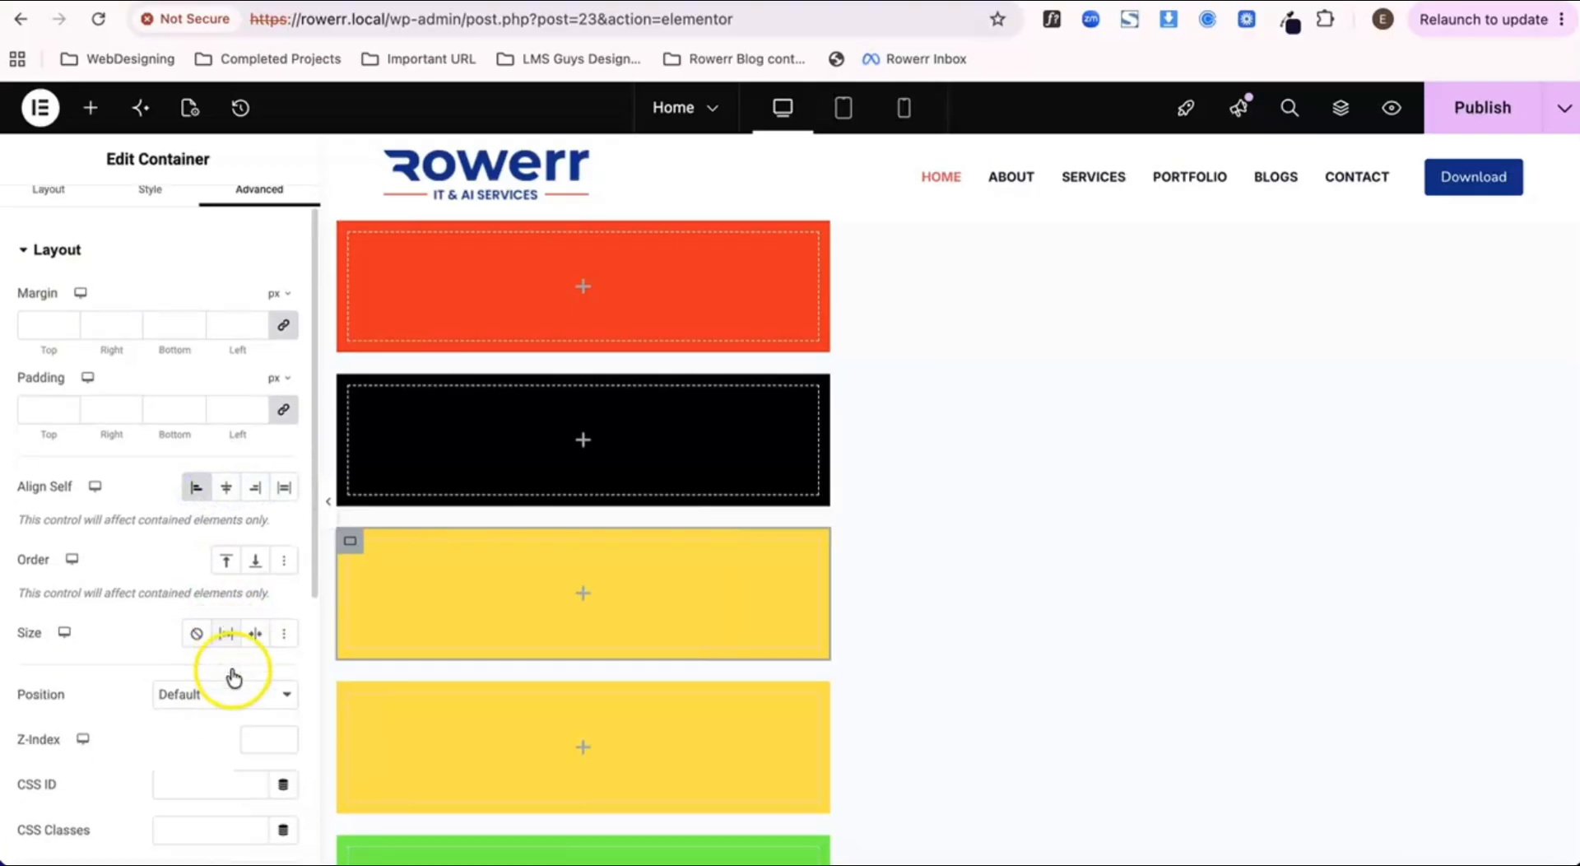
# Step: Try Center, End and Start for the second yellow container's Align Self
pyautogui.click(352, 694)
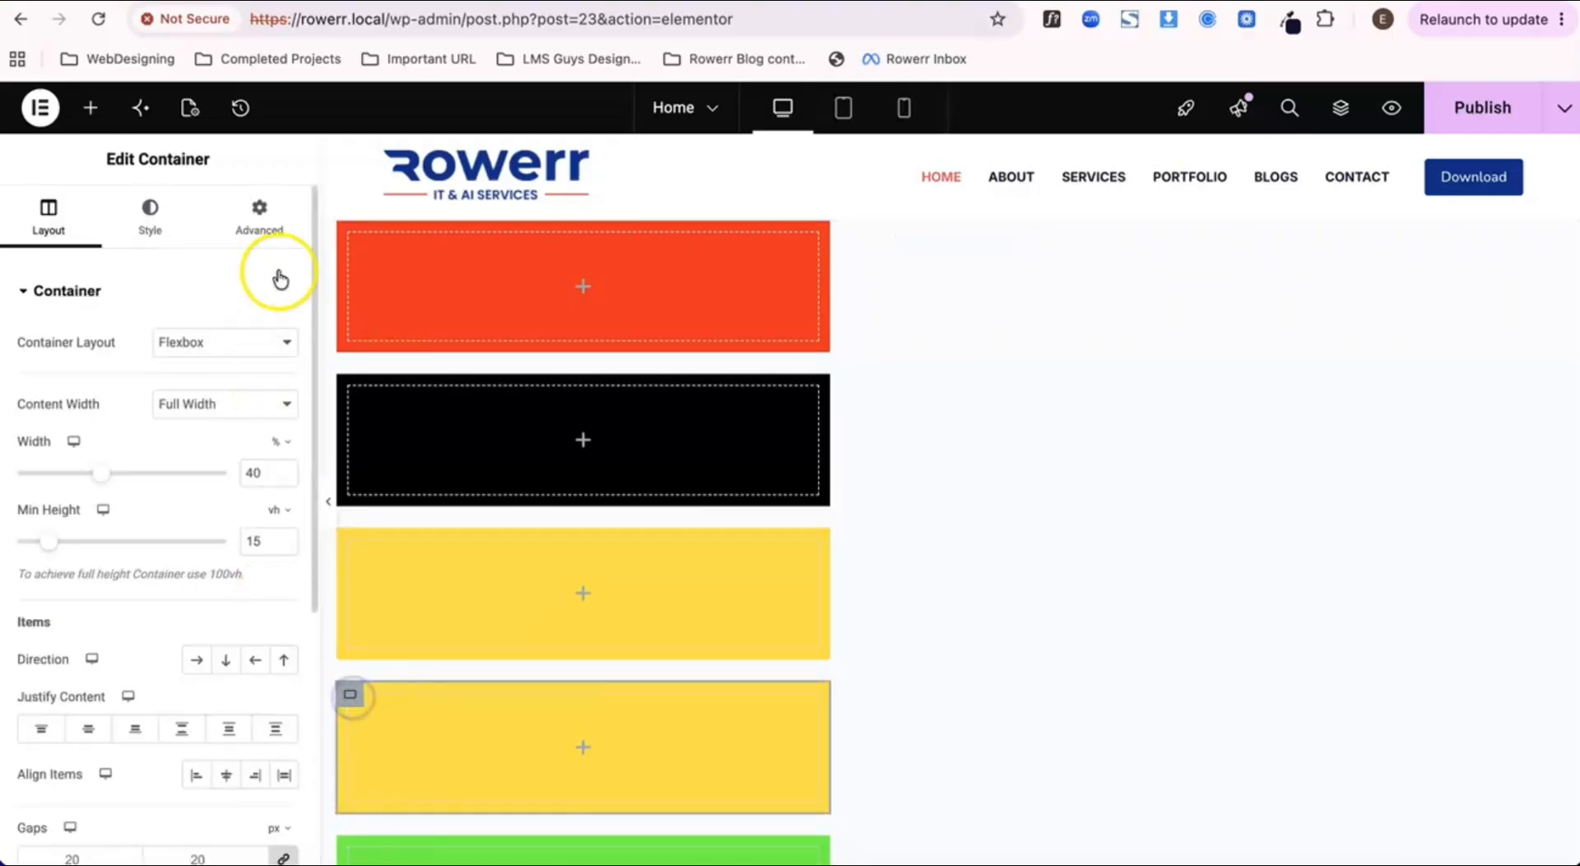
pyautogui.click(258, 209)
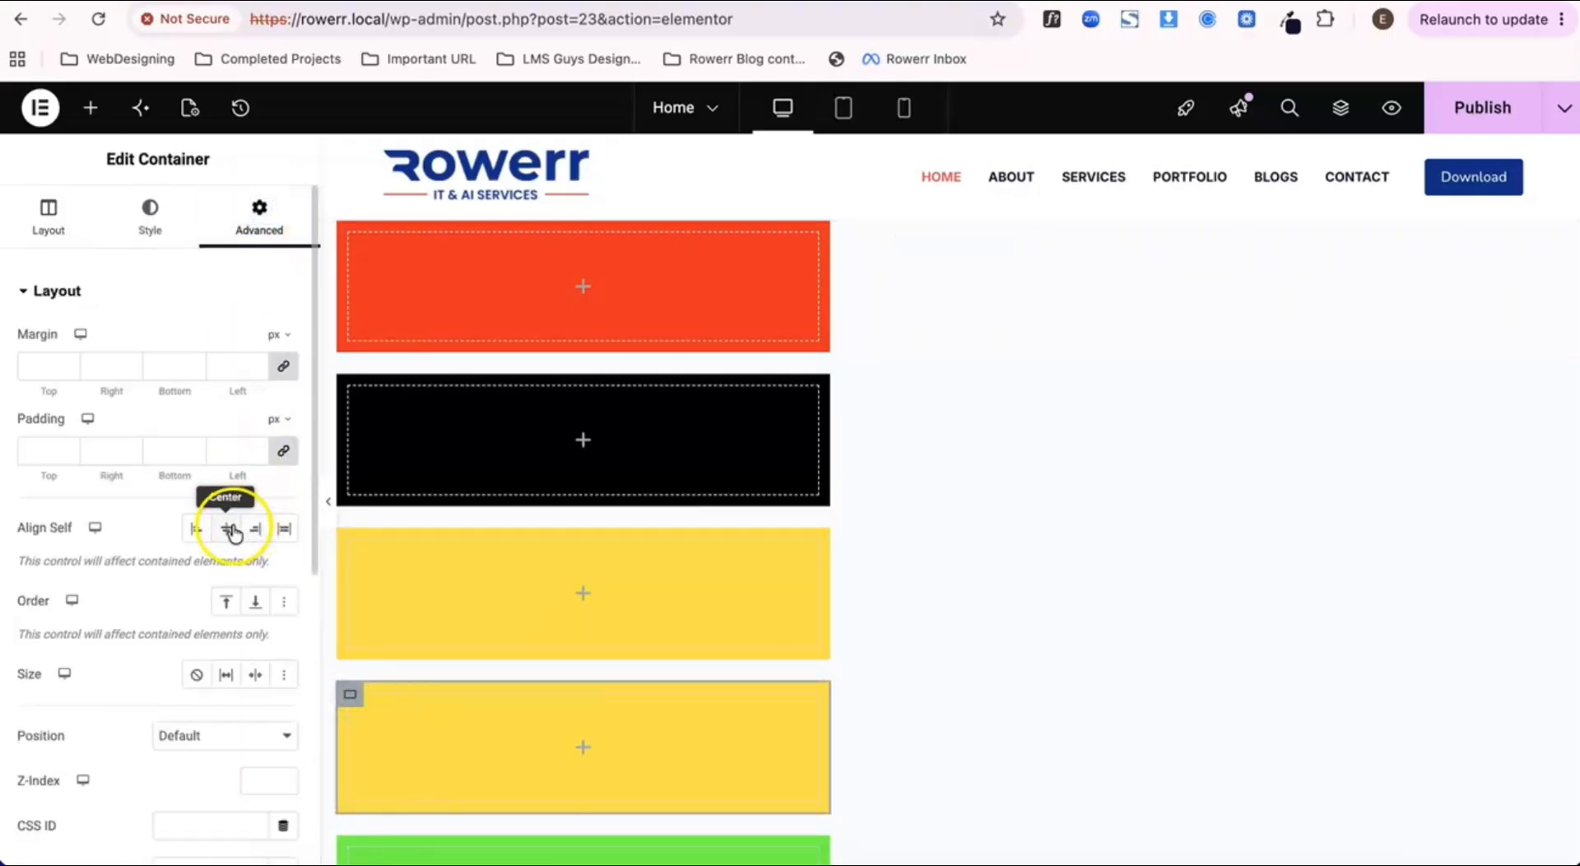
pyautogui.click(232, 530)
pyautogui.click(255, 529)
pyautogui.click(197, 528)
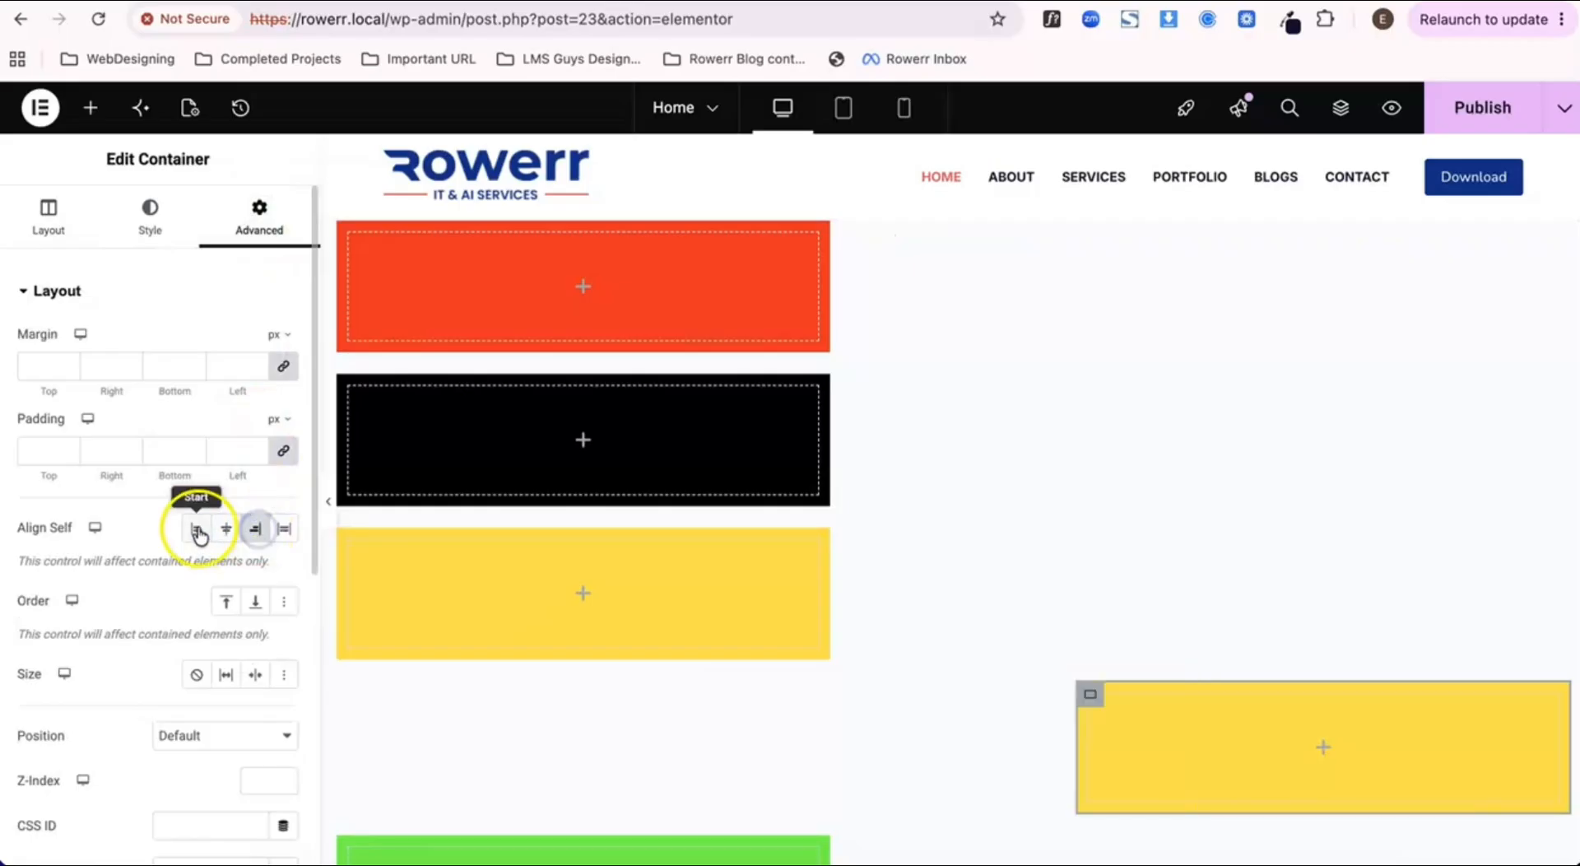
# Step: Try End, Center and Start for the black container's Align Self
pyautogui.click(354, 388)
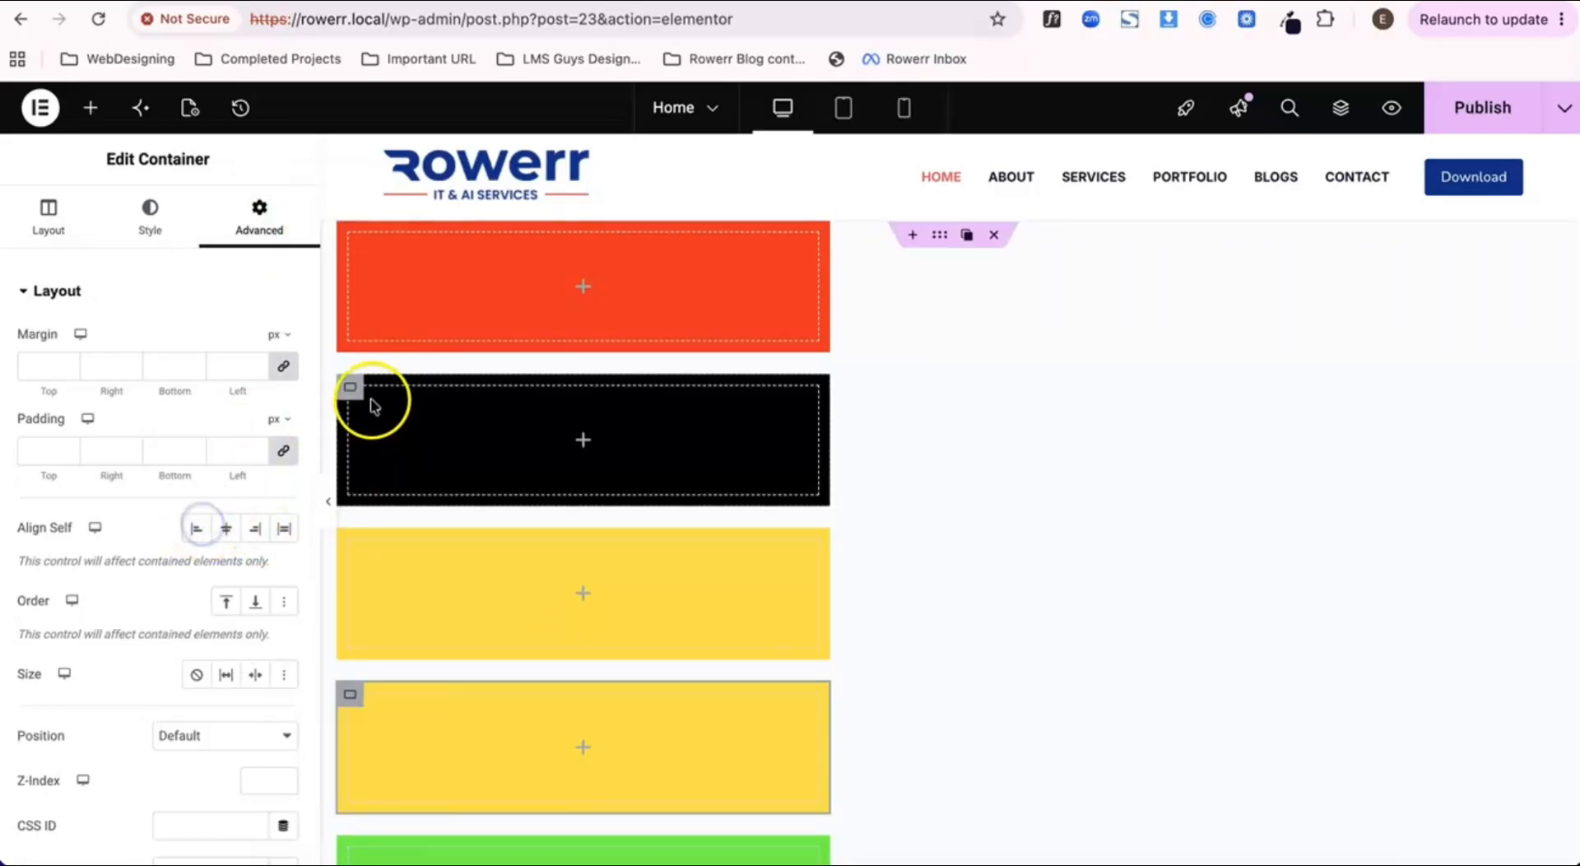
pyautogui.click(356, 390)
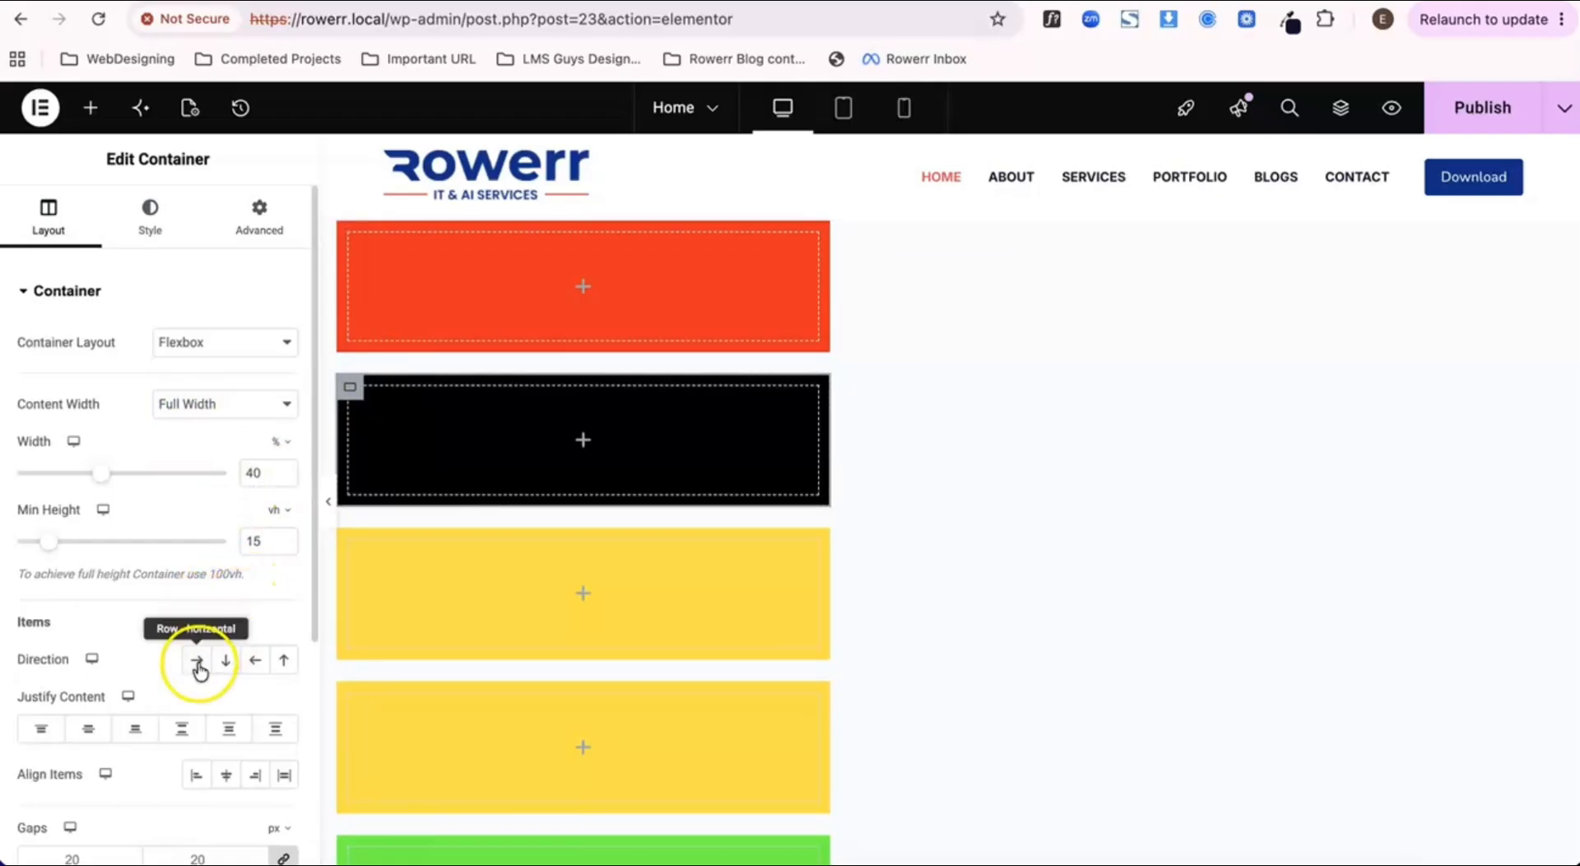
pyautogui.scroll(-2, 241, 443)
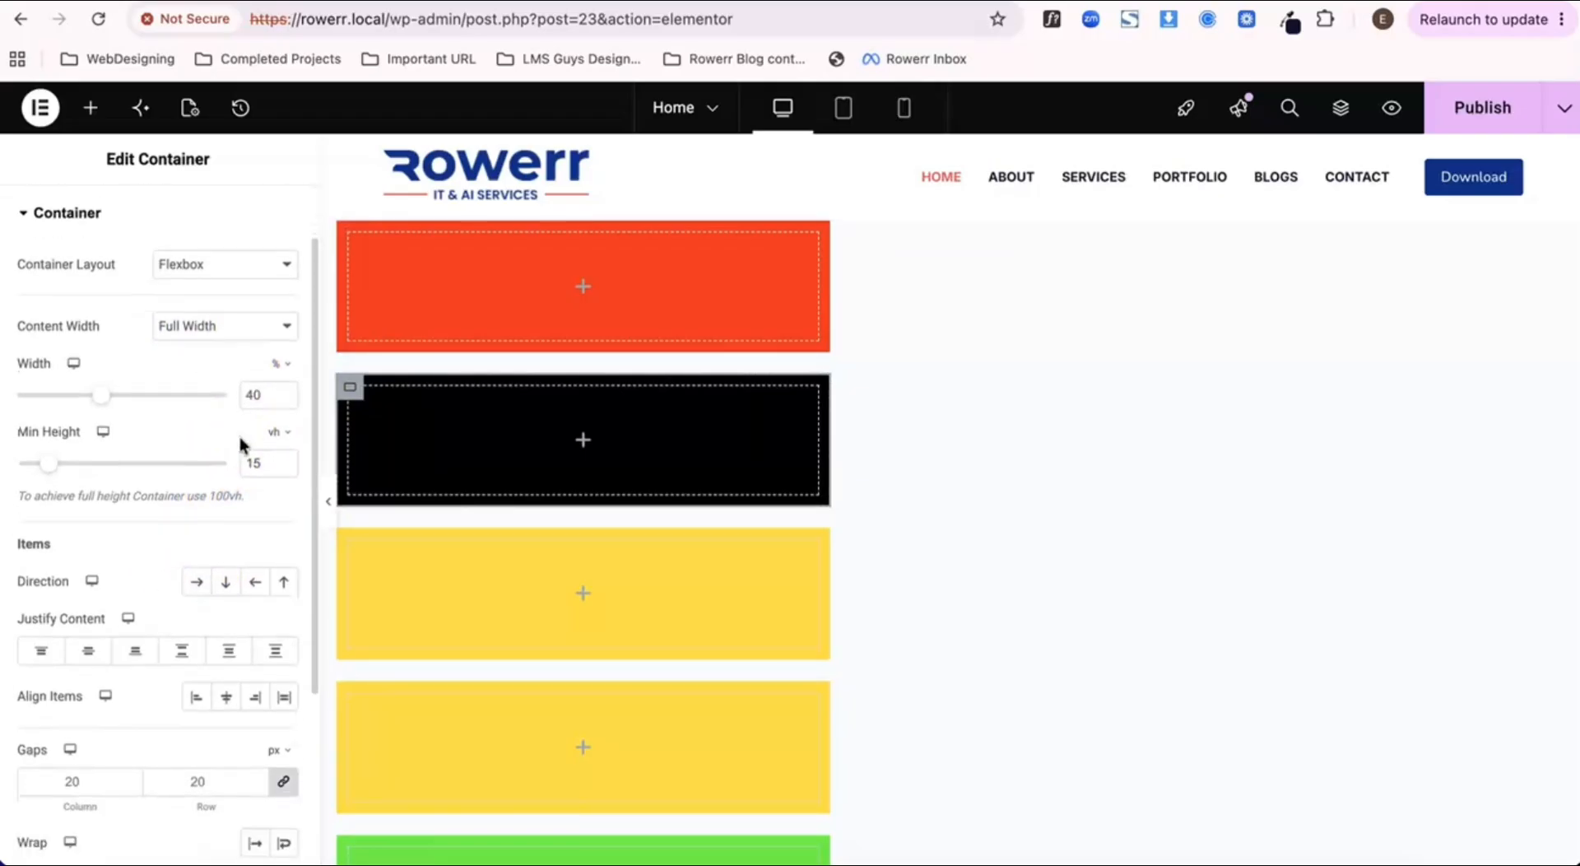
pyautogui.scroll(2, 239, 441)
pyautogui.click(259, 218)
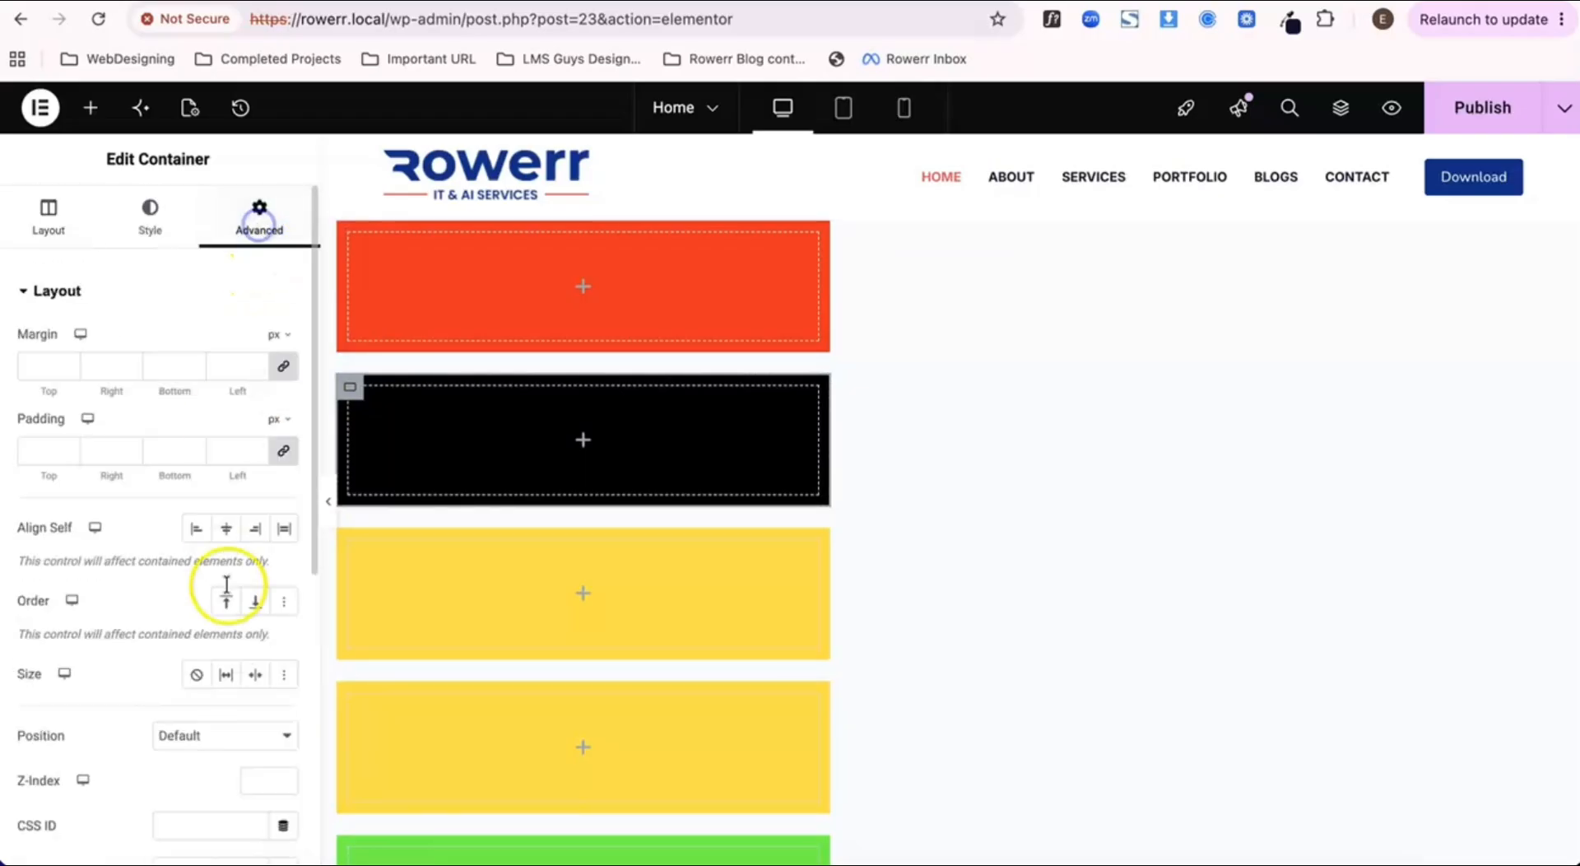
pyautogui.click(255, 529)
pyautogui.click(227, 529)
pyautogui.click(196, 529)
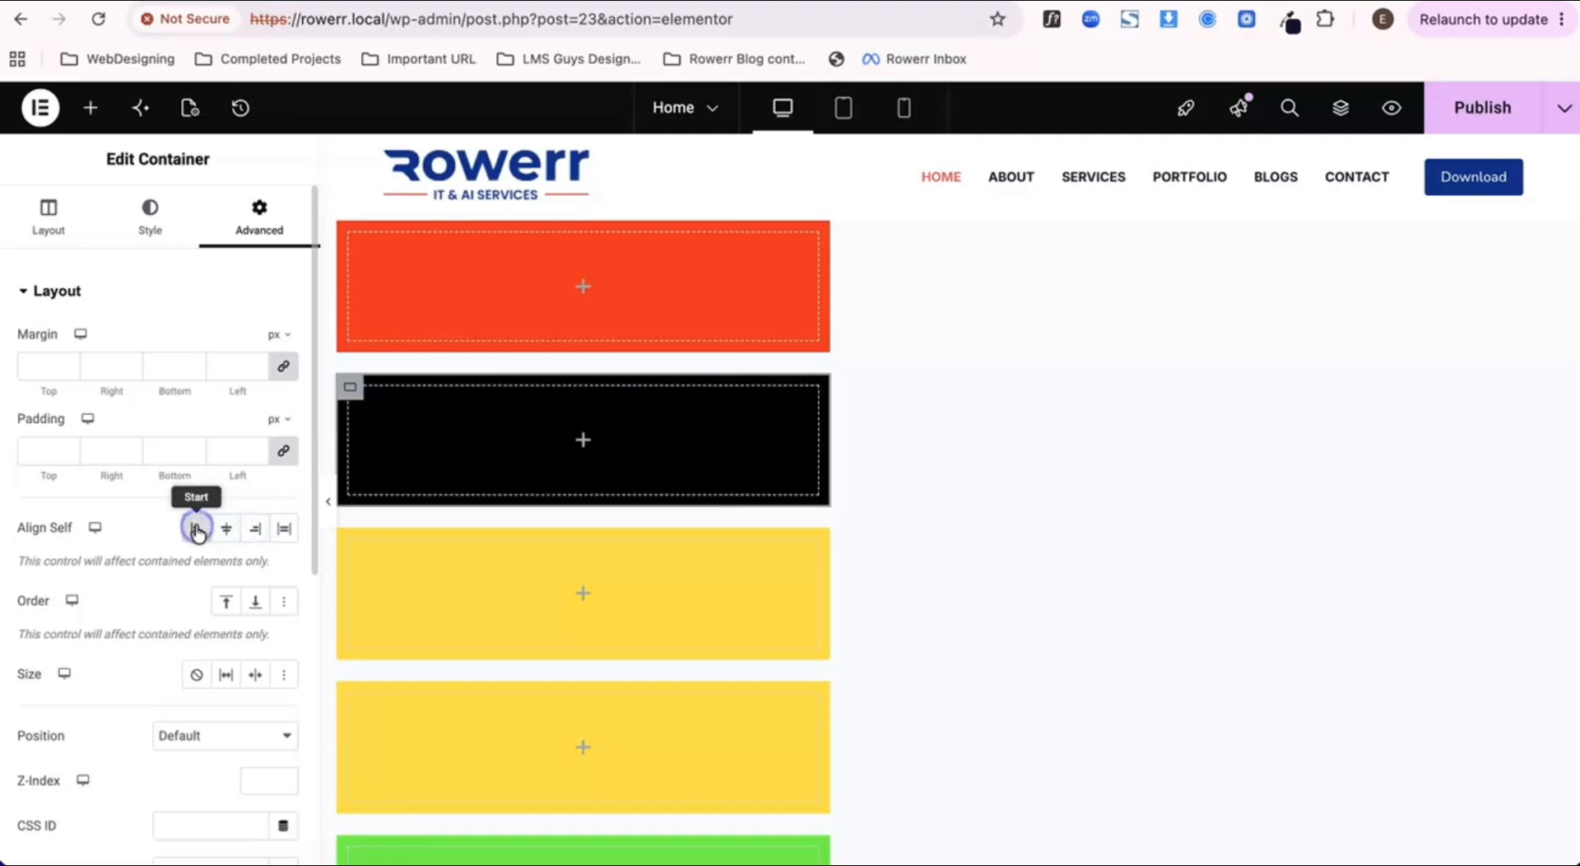
# Step: Examine the parent container's Flexbox layout settings and its advanced spacing, Align Self, Order and Size options
pyautogui.click(334, 494)
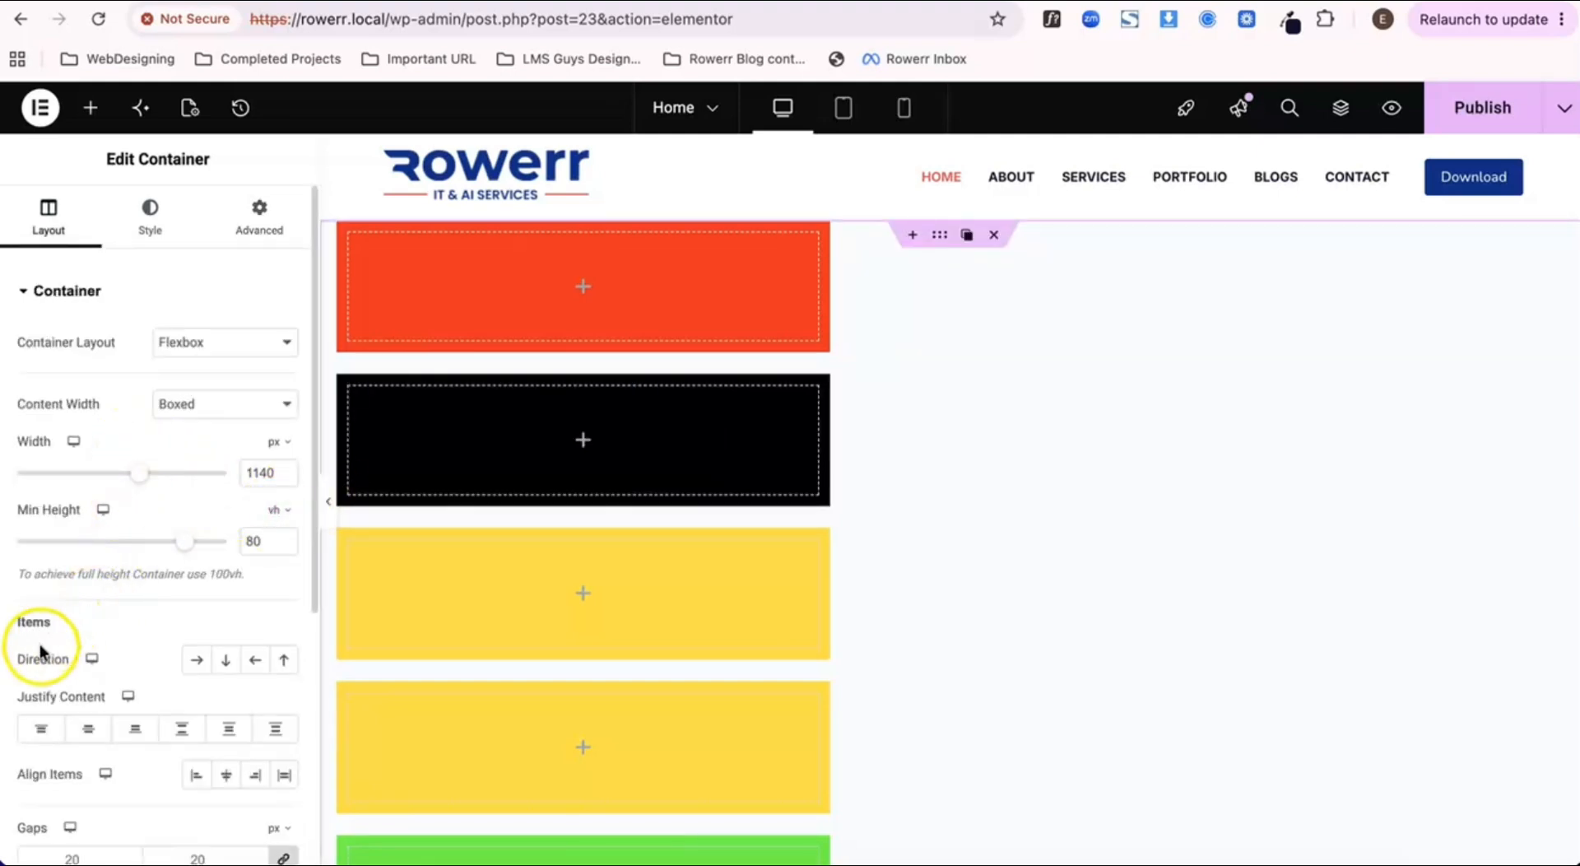
pyautogui.scroll(-1, 73, 553)
pyautogui.scroll(1, 67, 568)
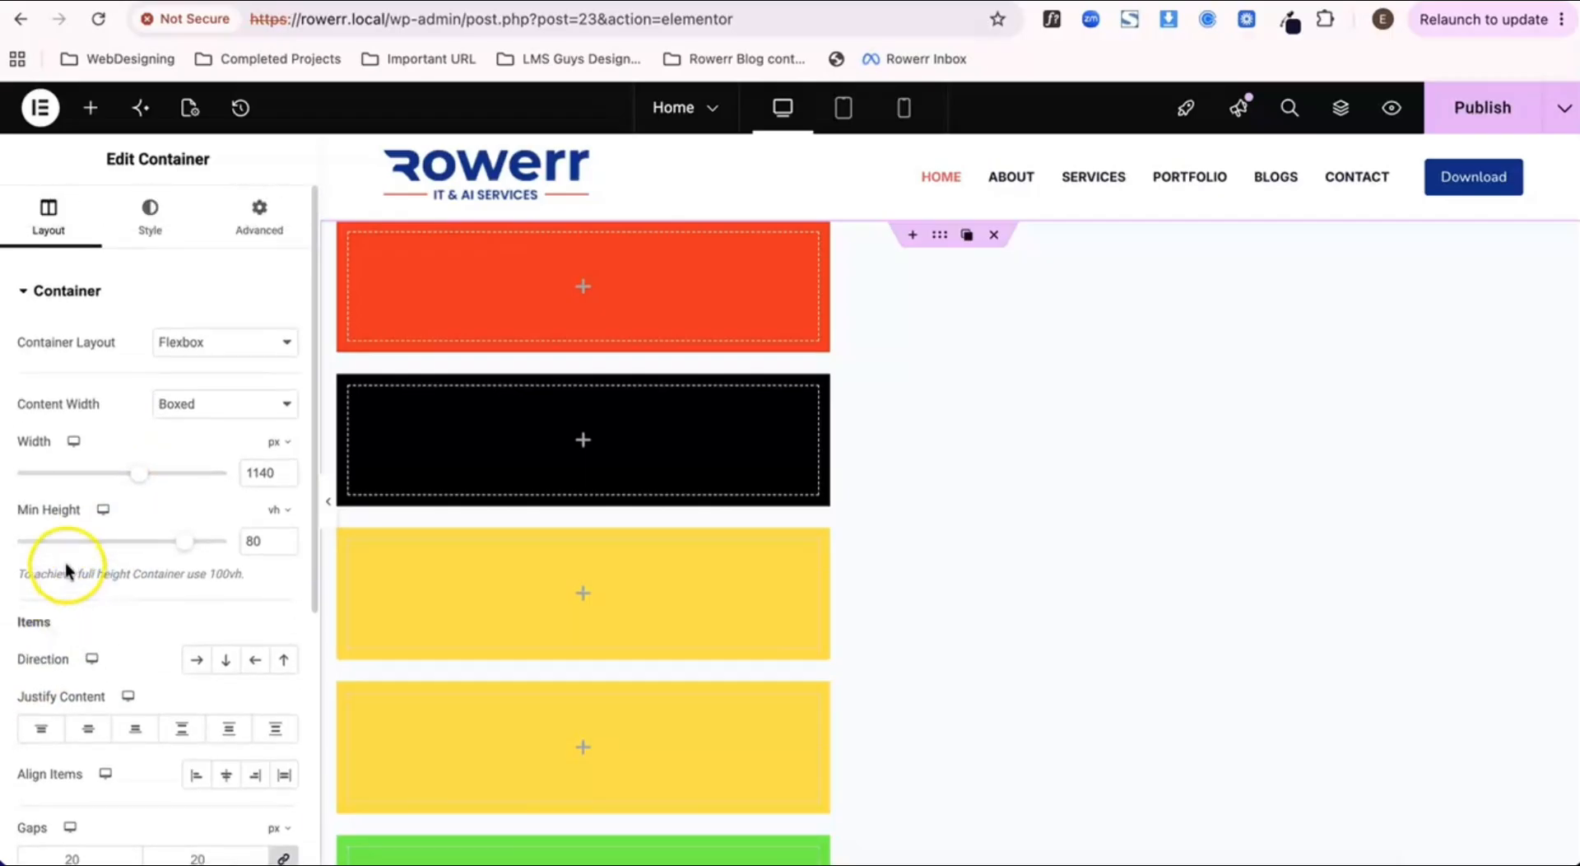
pyautogui.click(230, 234)
pyautogui.scroll(-1, 37, 615)
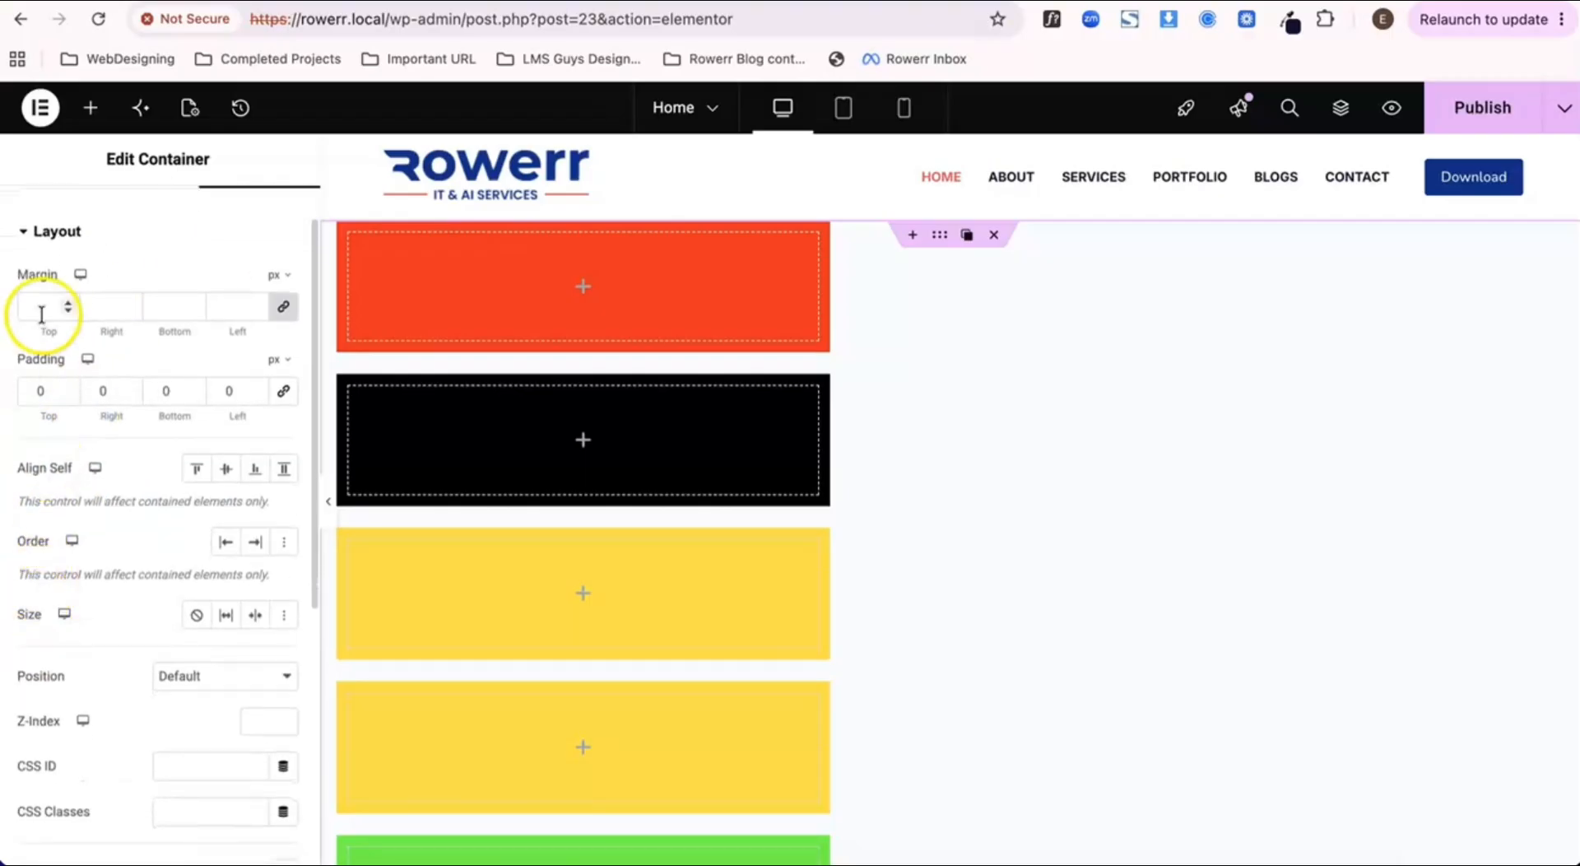
pyautogui.scroll(1, 55, 491)
pyautogui.click(43, 215)
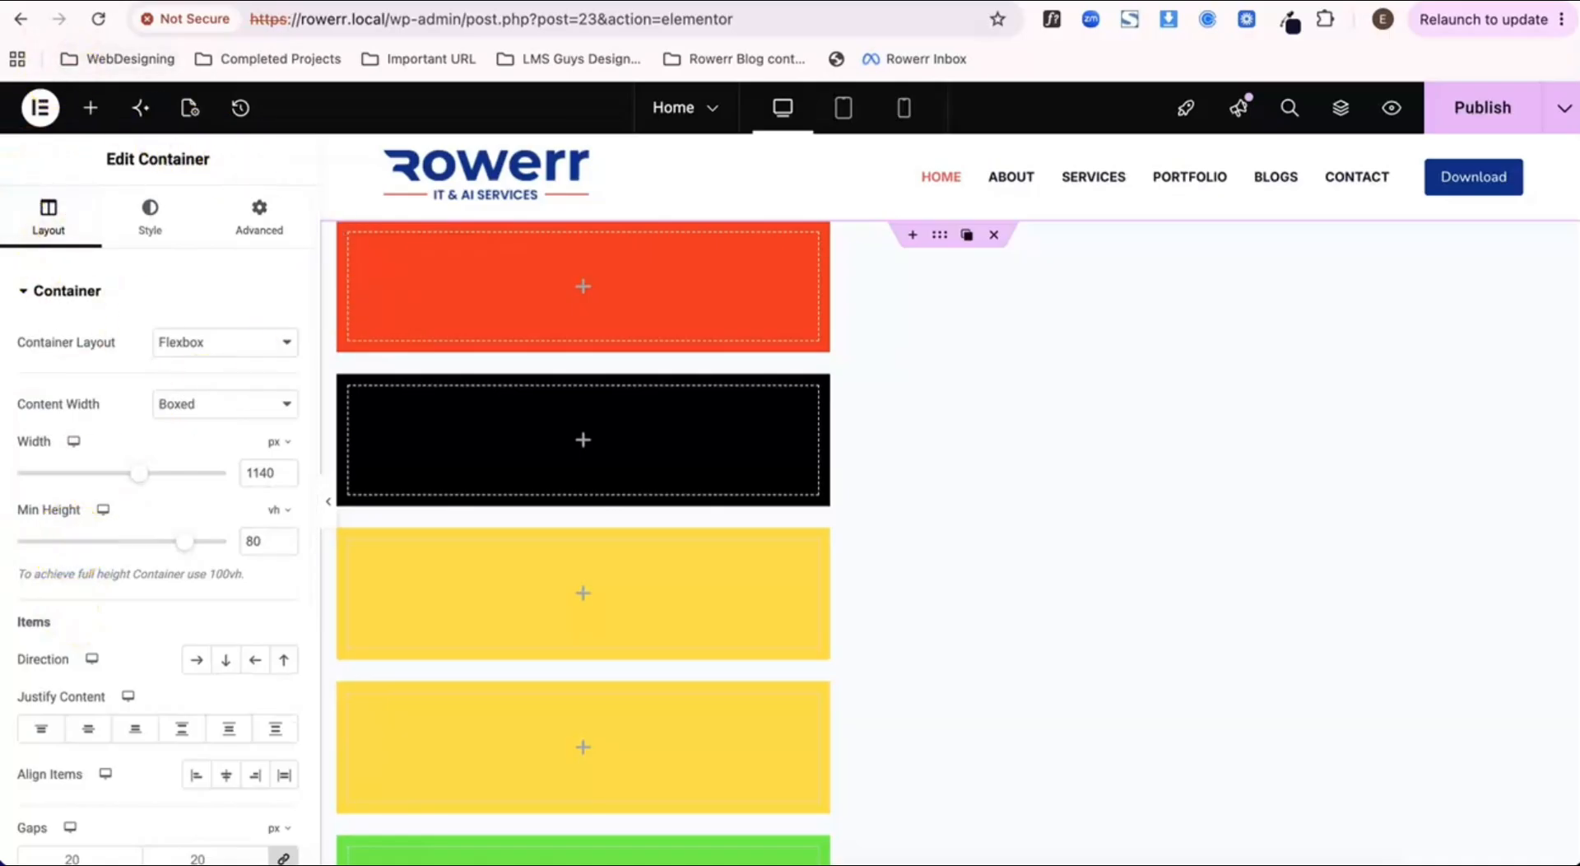
pyautogui.click(259, 218)
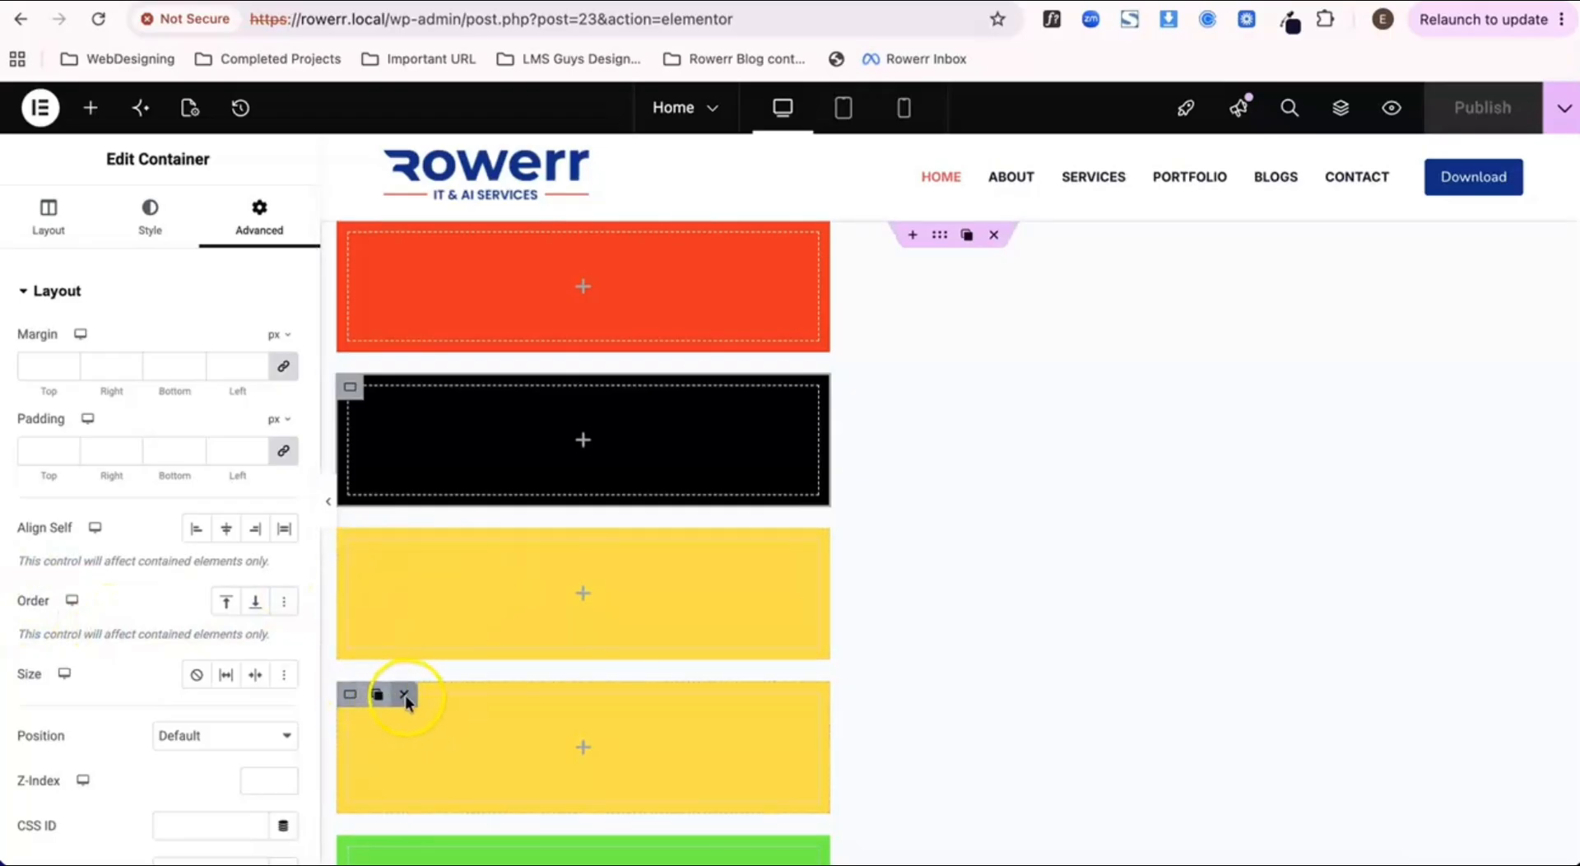
# Step: Delete the second yellow container from the parent container
pyautogui.click(405, 694)
pyautogui.scroll(-1, 579, 634)
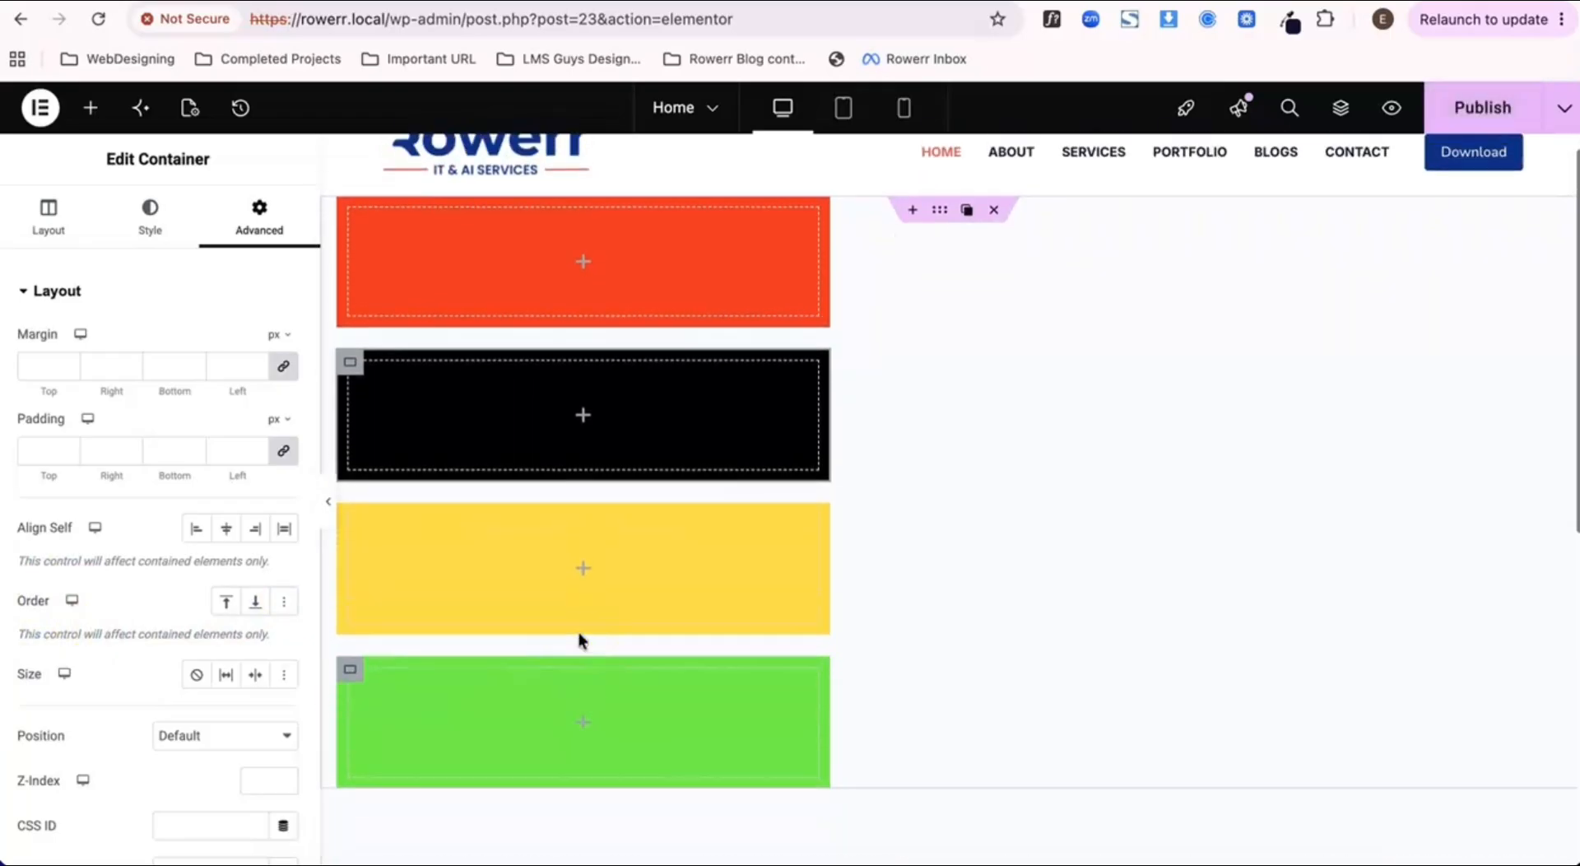
# Step: Publish the updated Home page
pyautogui.click(1483, 107)
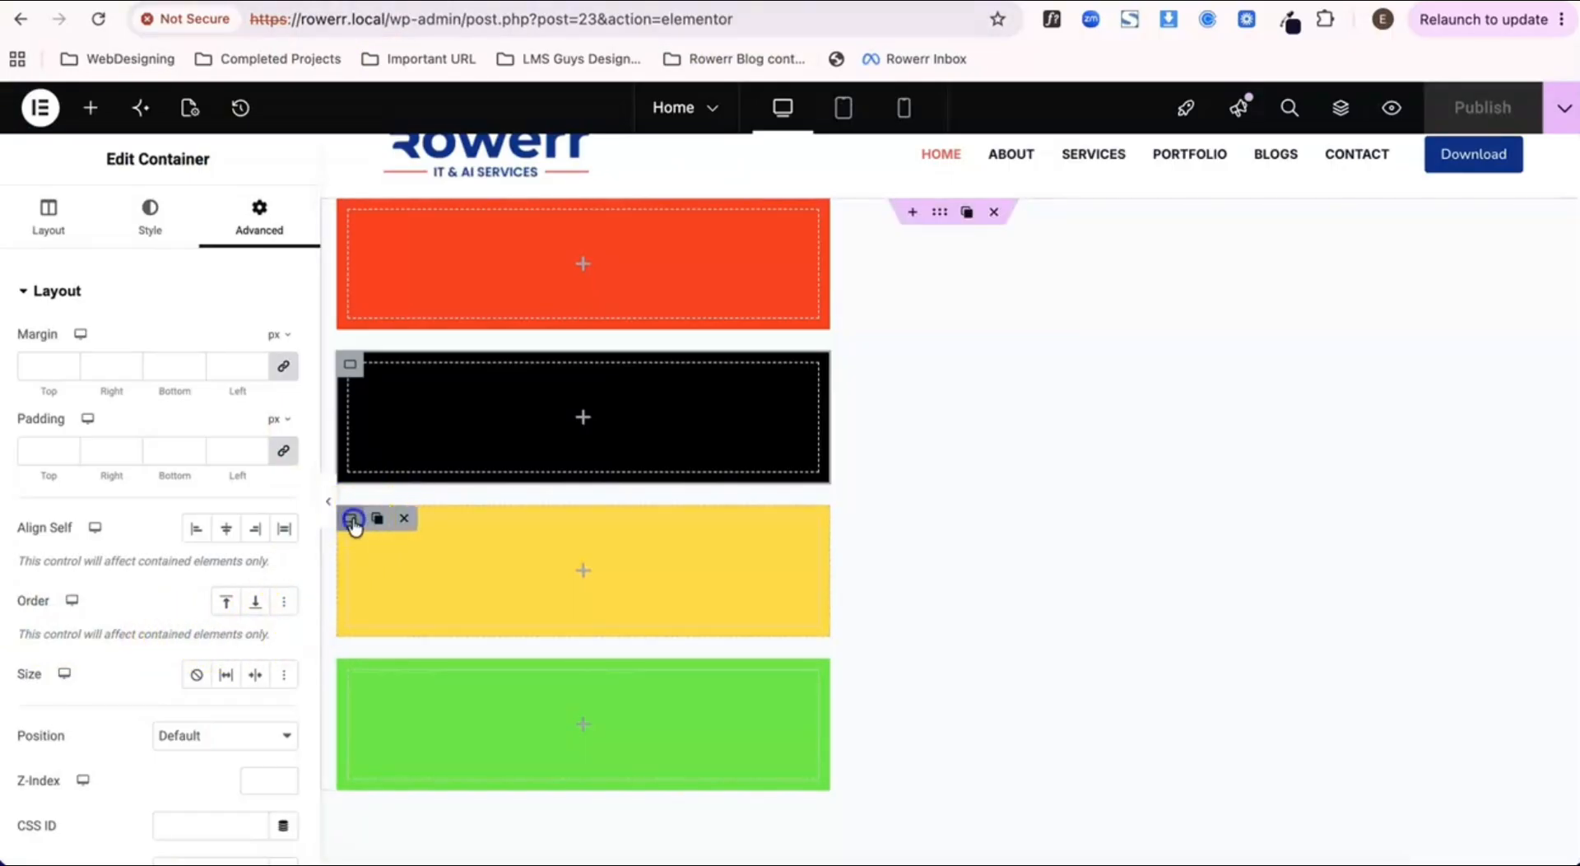
# Step: Try Start and End for the yellow container's Order, clearing each option after its trial
pyautogui.click(353, 519)
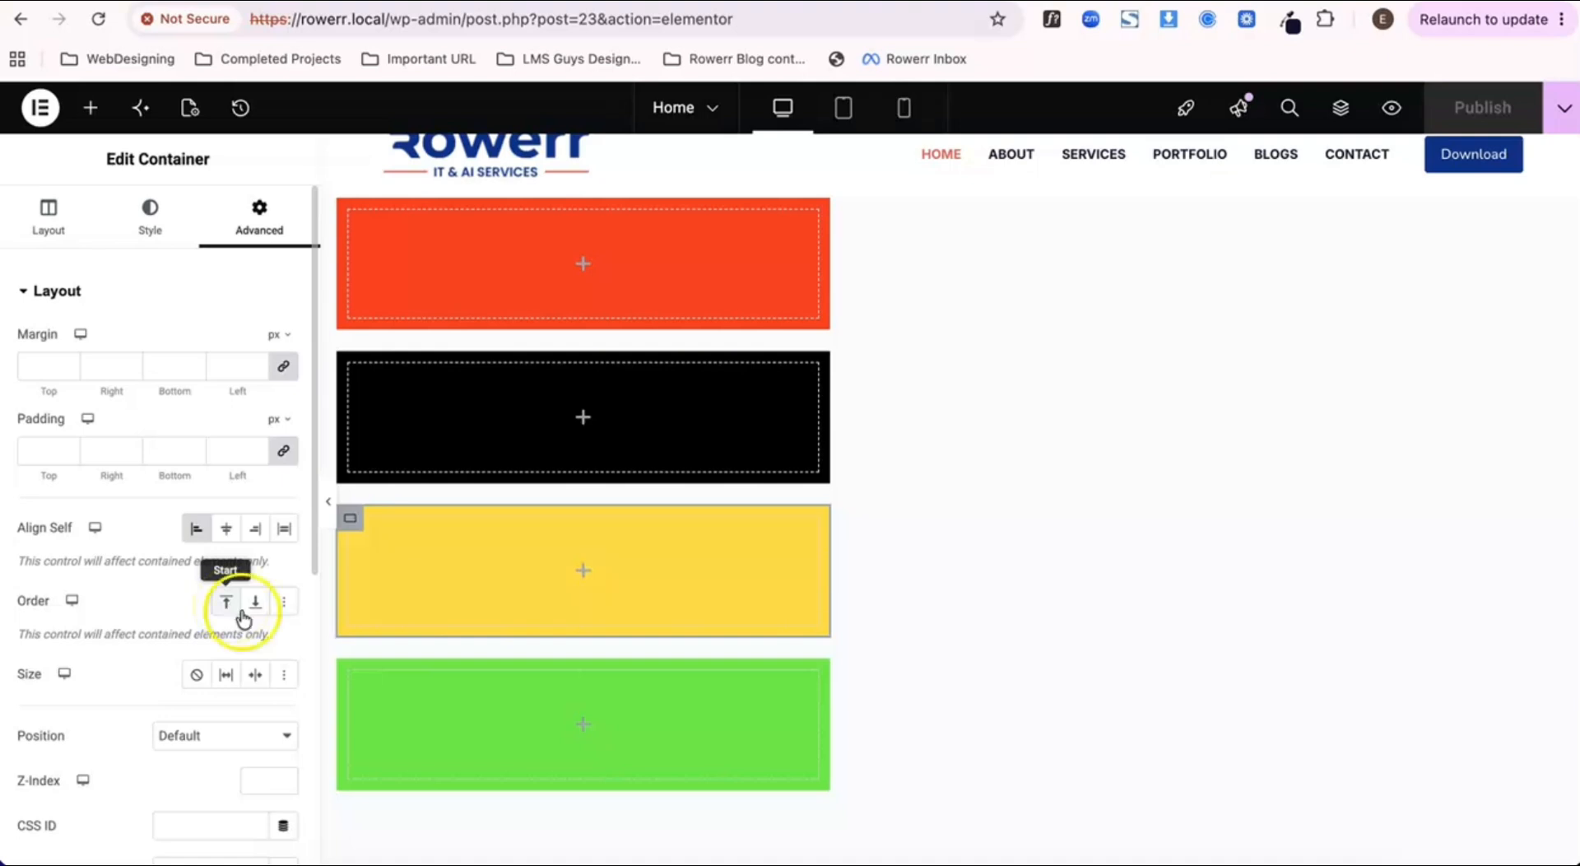
pyautogui.scroll(1, 500, 560)
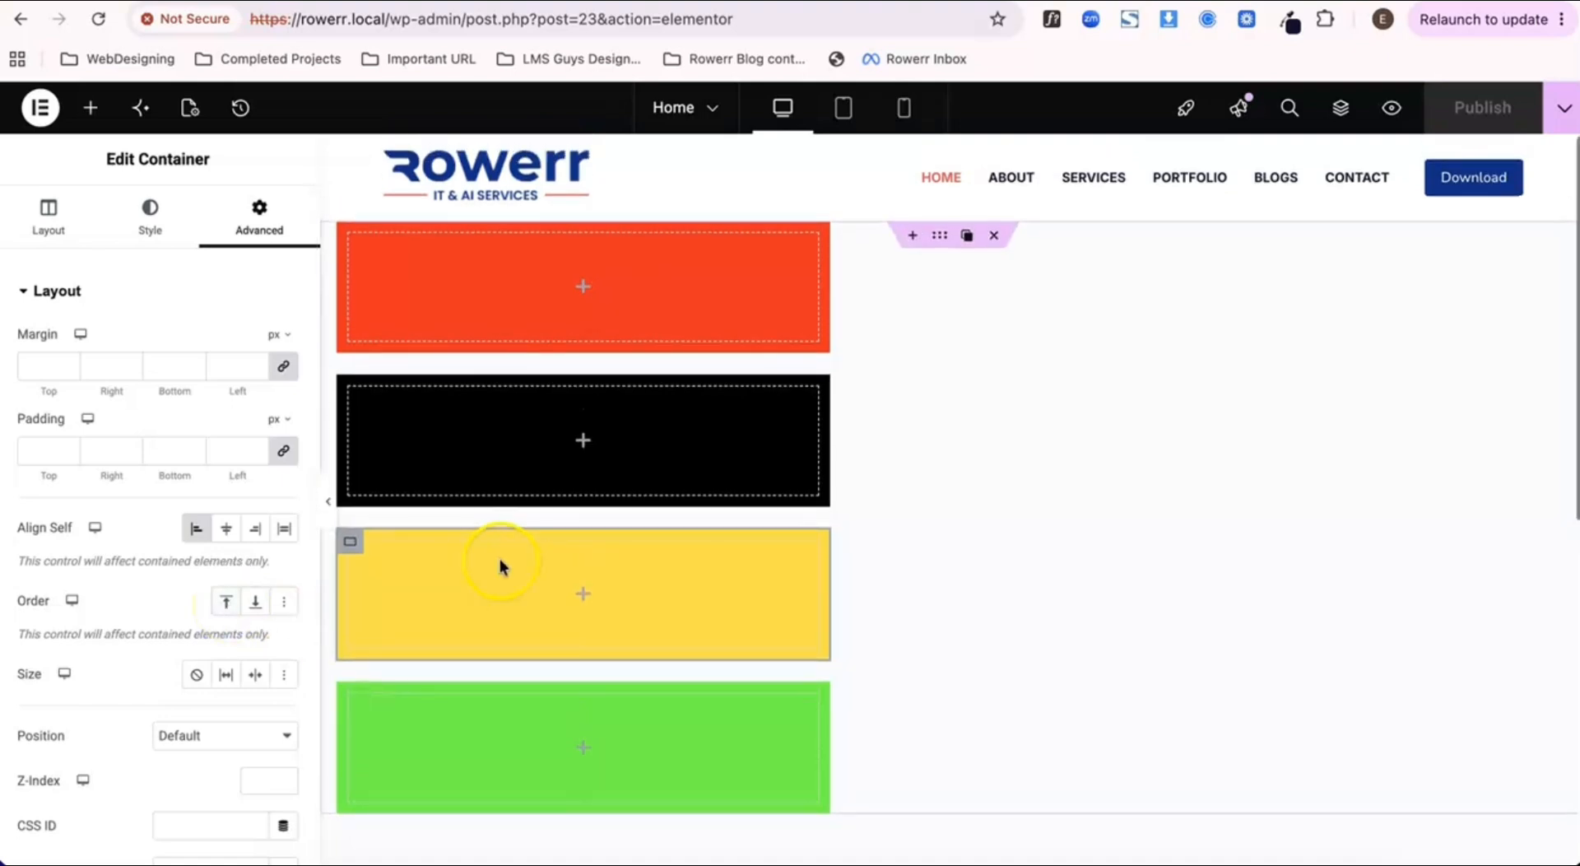
pyautogui.click(226, 609)
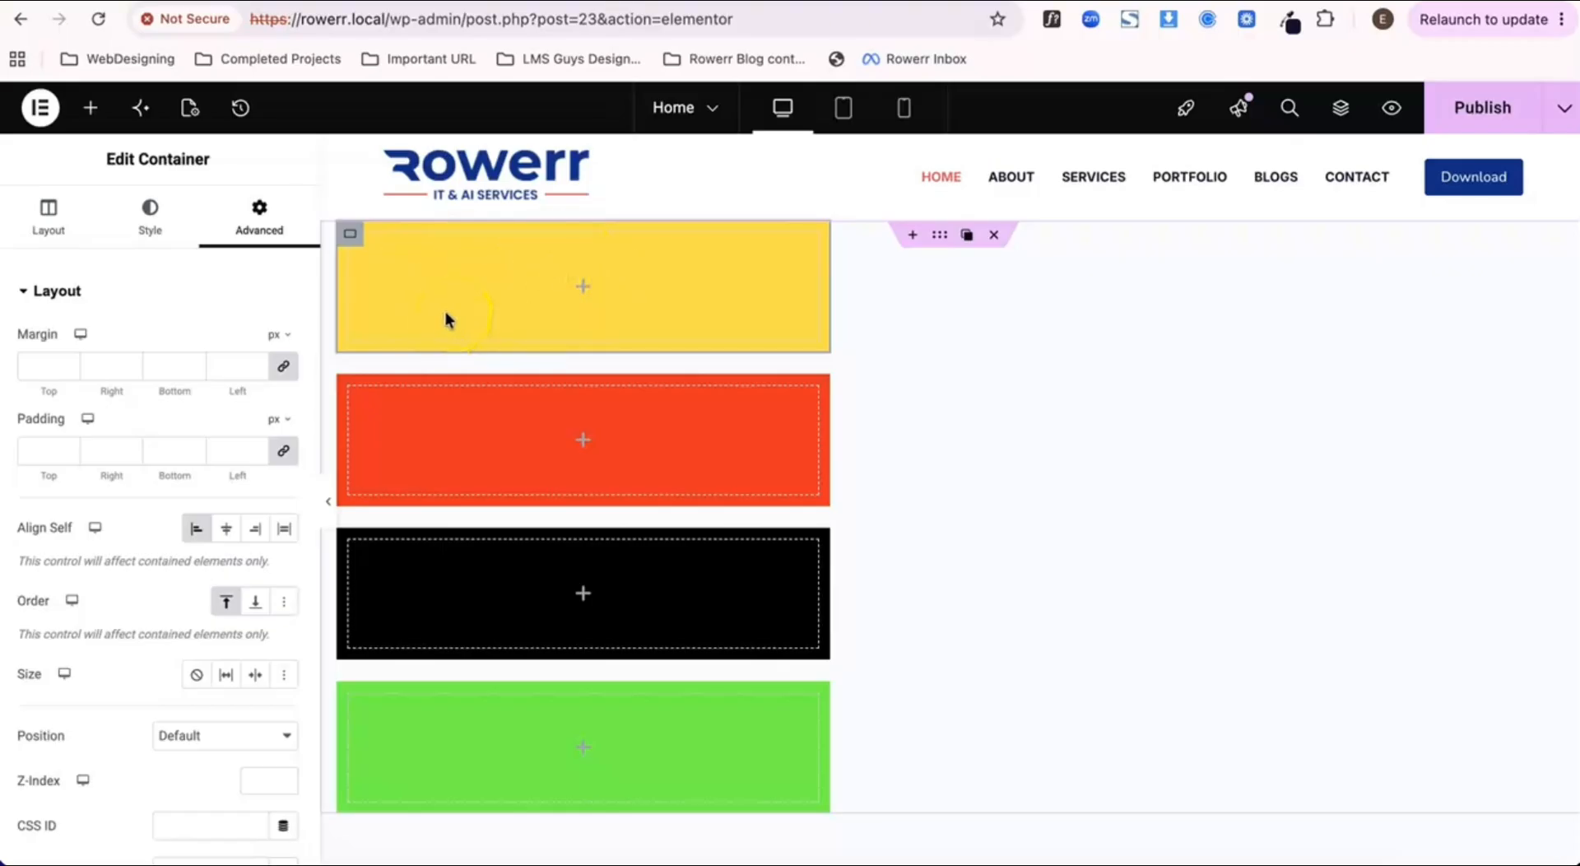
pyautogui.click(225, 609)
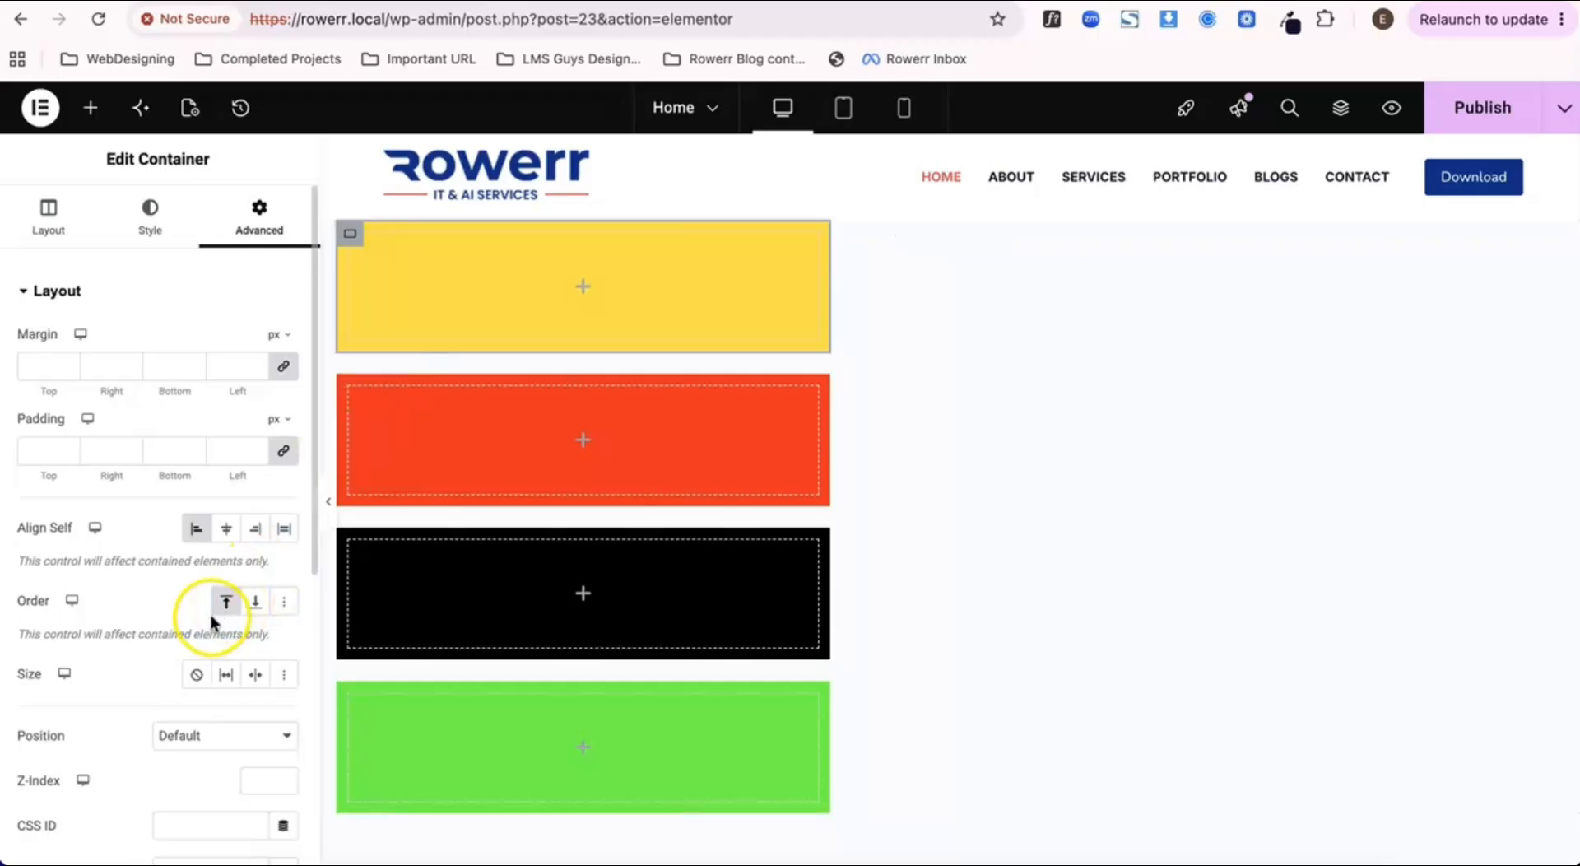
pyautogui.click(226, 609)
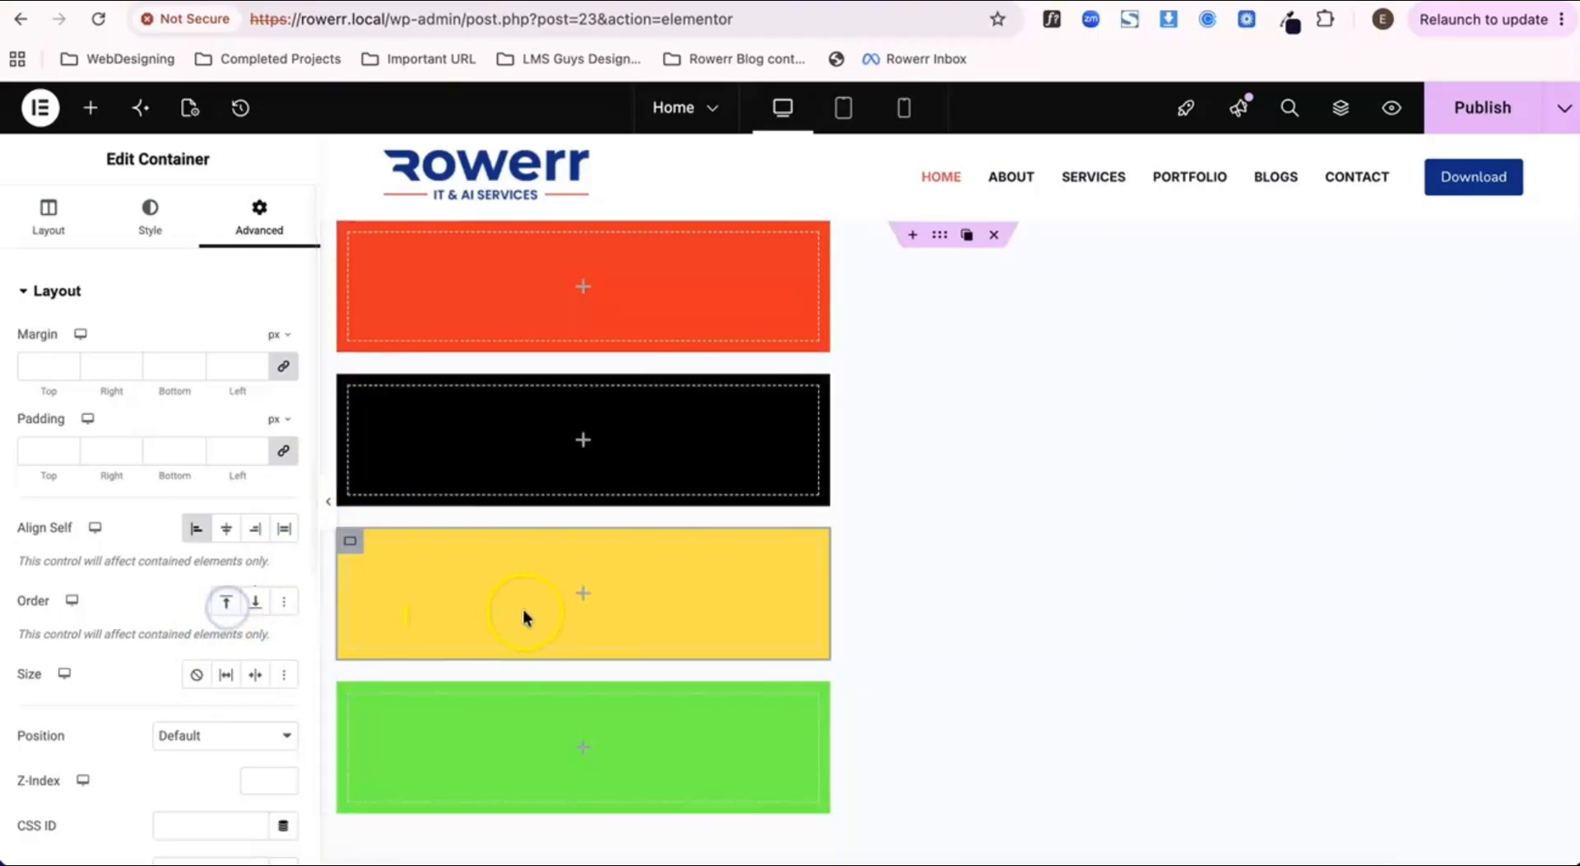
pyautogui.click(256, 607)
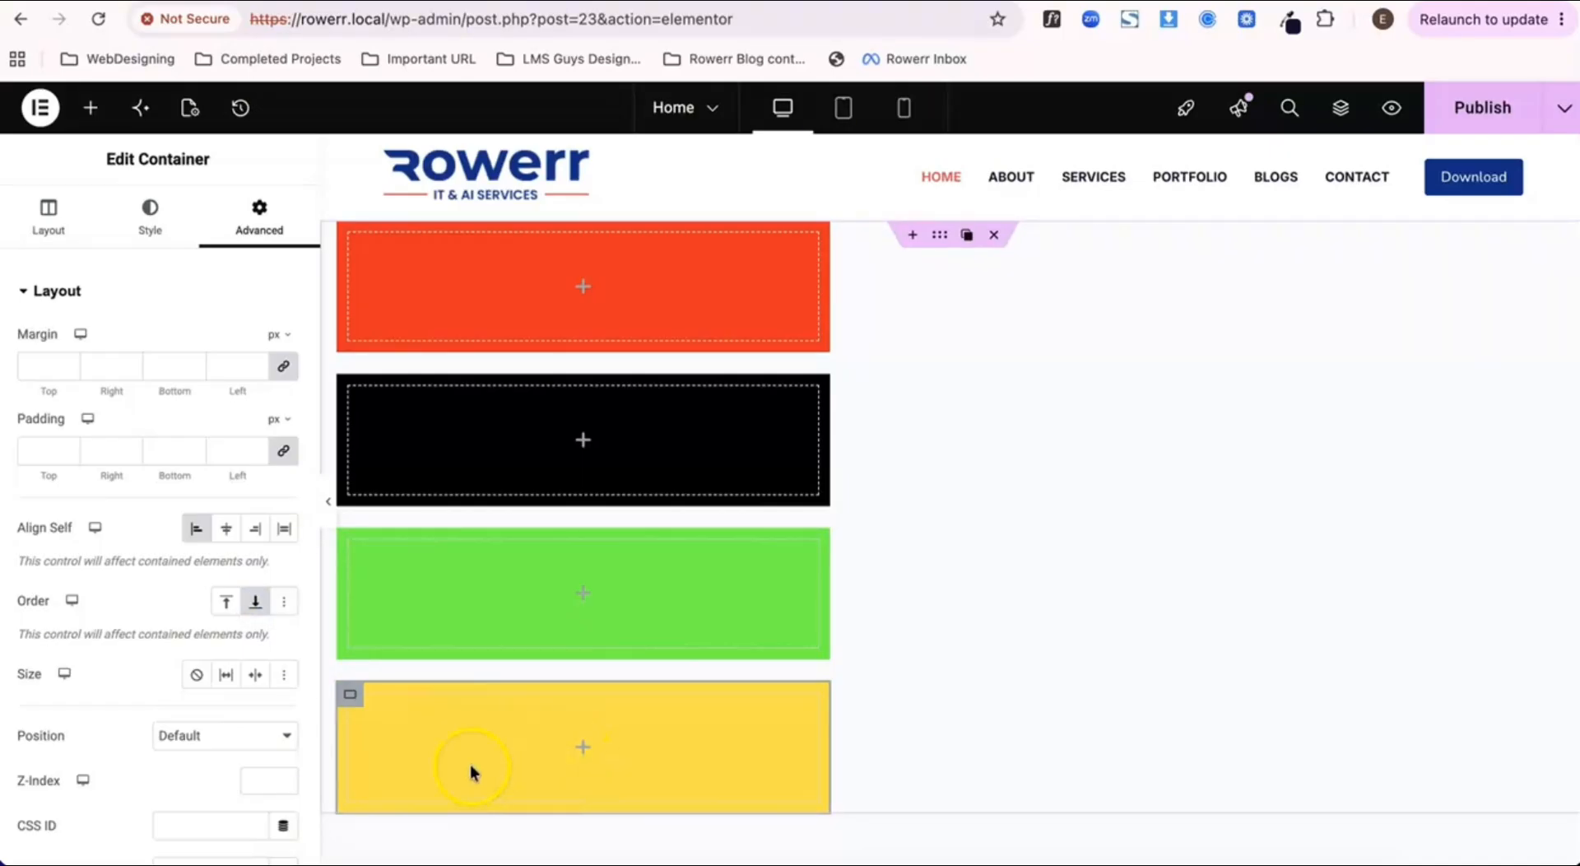
pyautogui.click(258, 607)
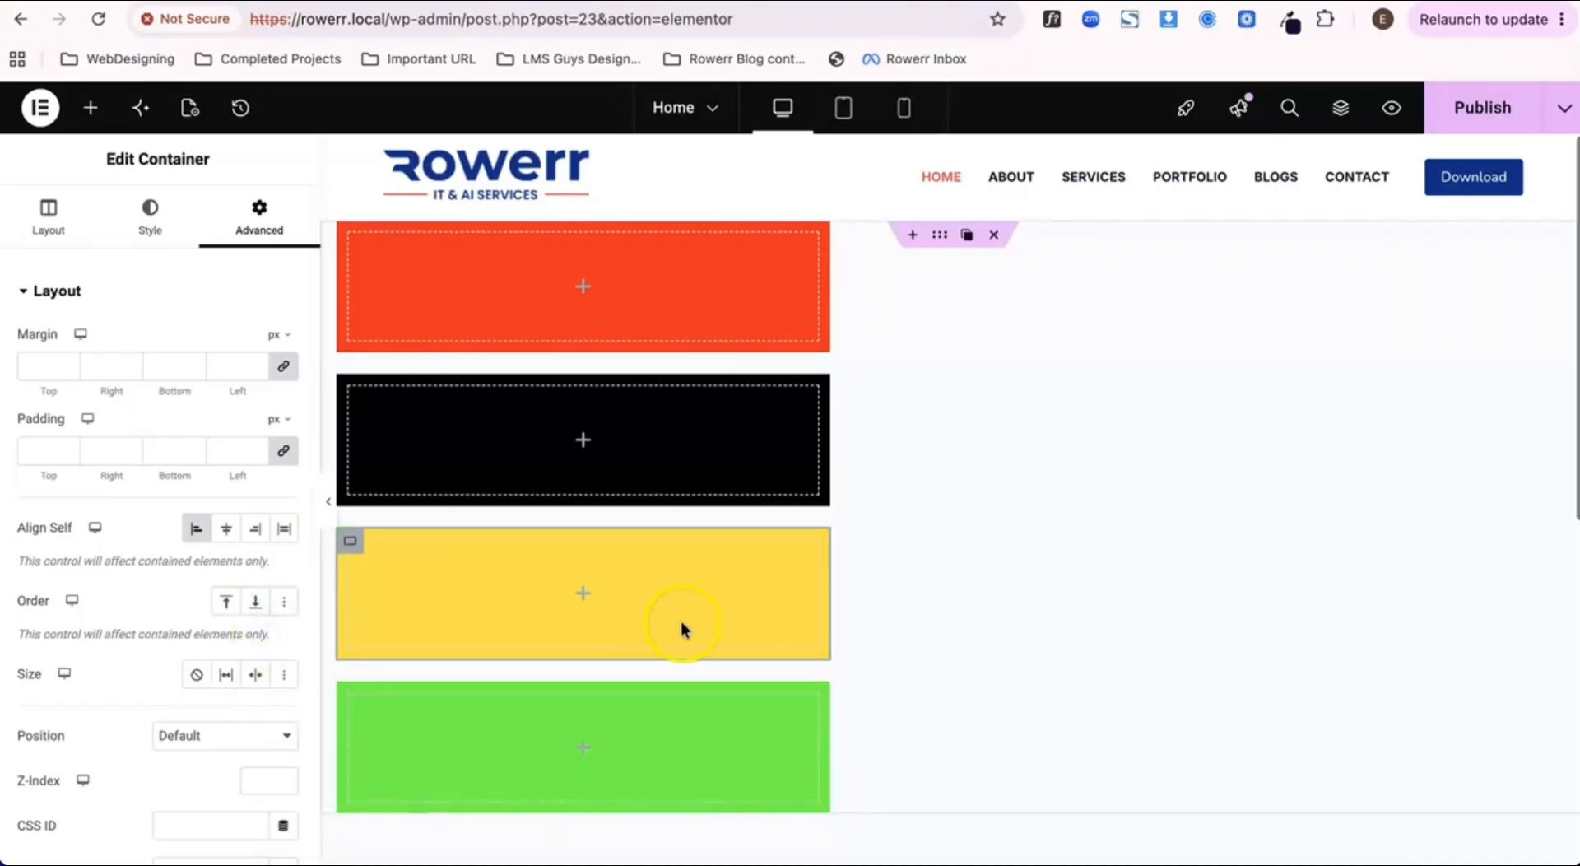
# Step: Try End for the black container's Order and clear the option again
pyautogui.moveTo(352, 394)
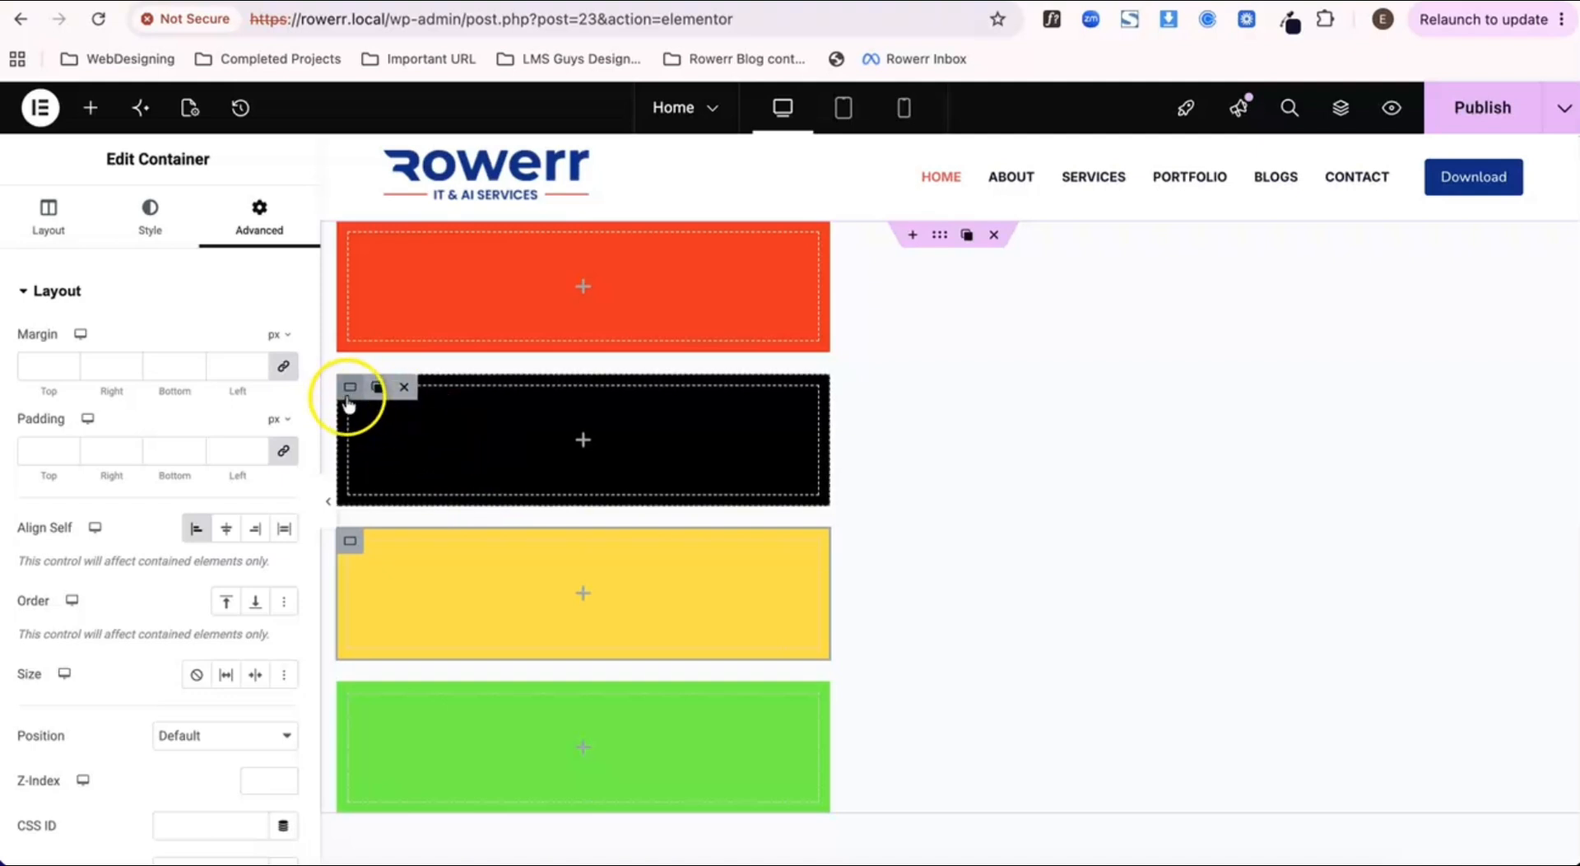
pyautogui.click(351, 398)
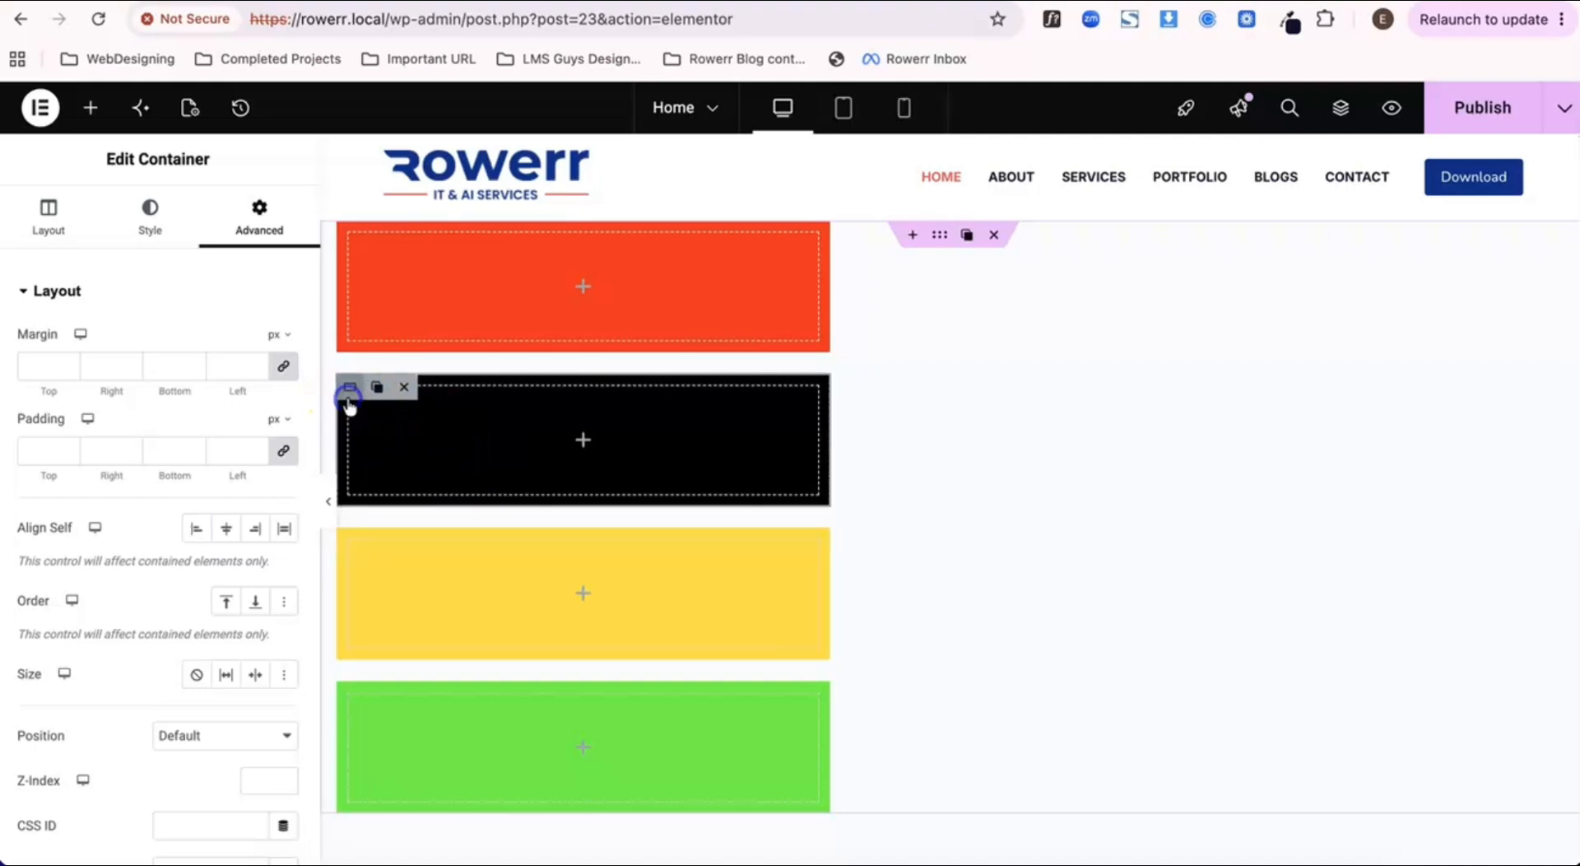
pyautogui.click(257, 610)
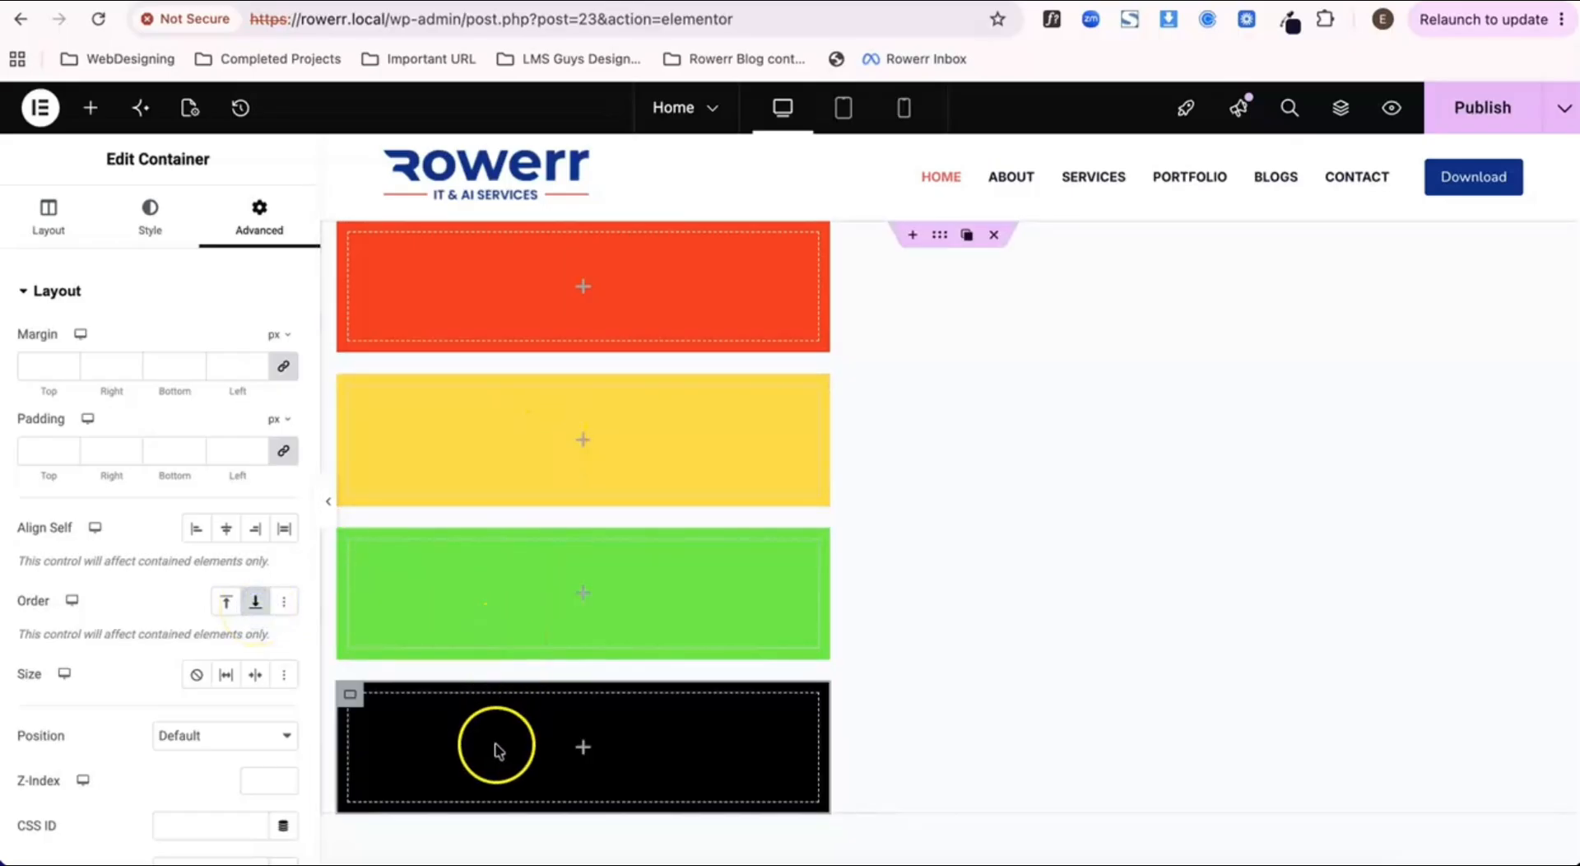
pyautogui.click(258, 604)
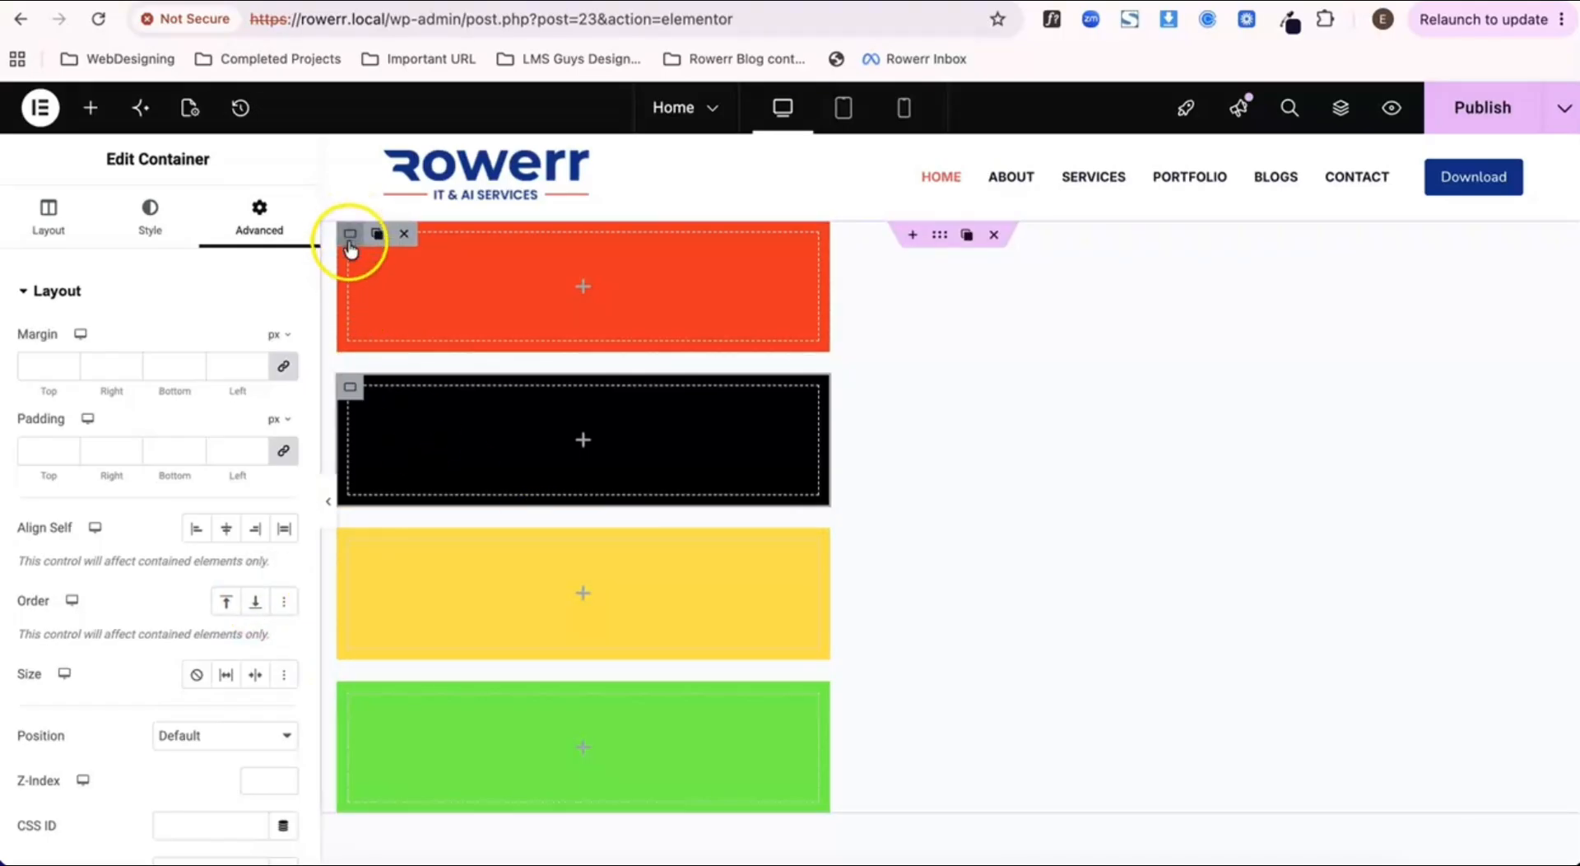
# Step: Try End for the red container's Order in its advanced layout settings and clear it again
pyautogui.click(350, 233)
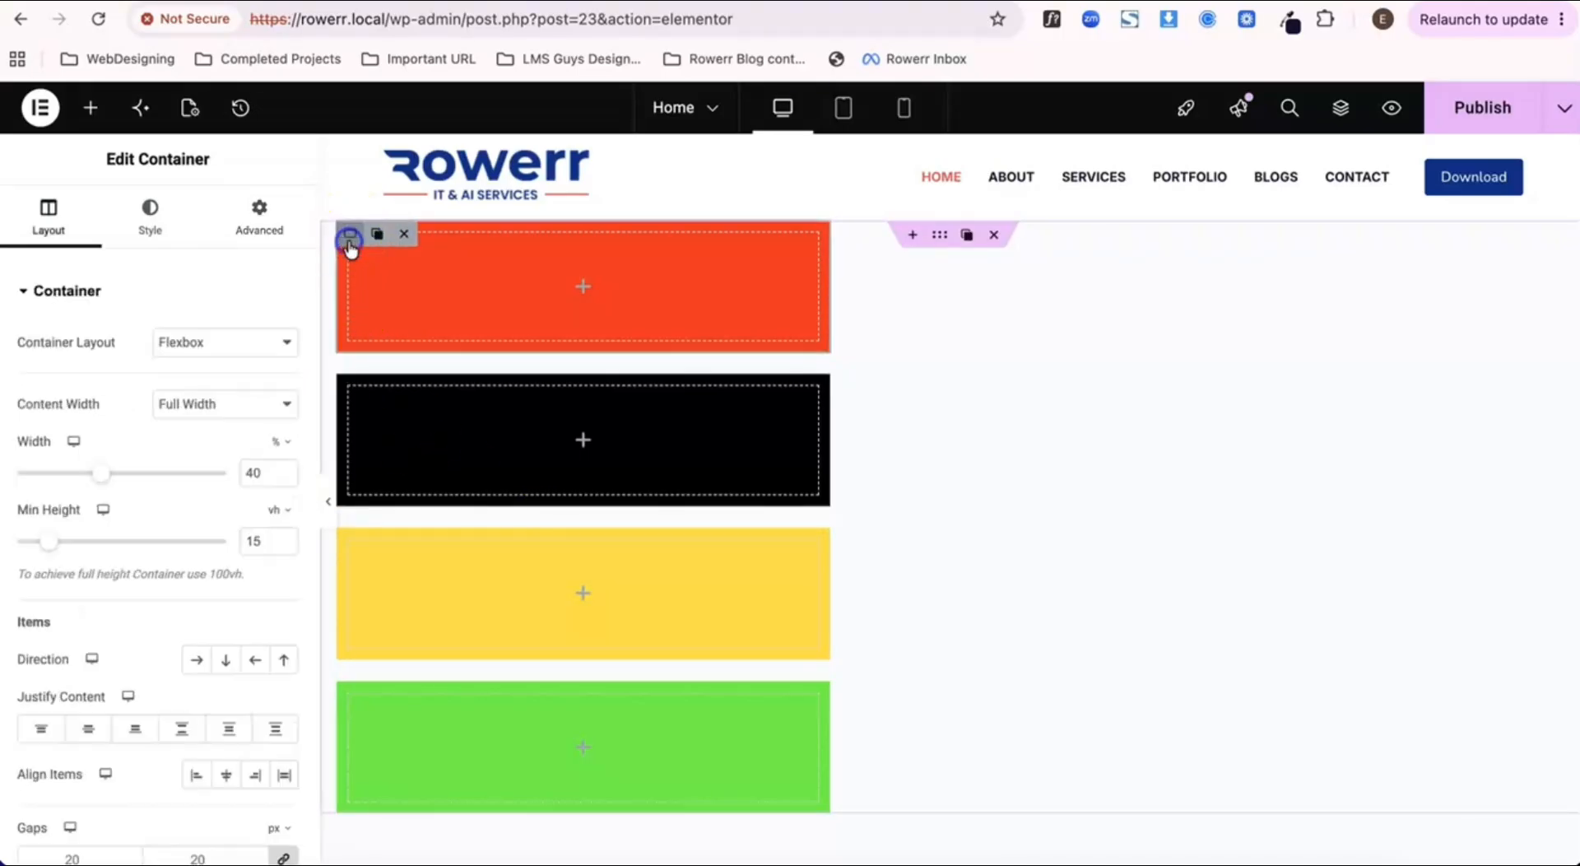
pyautogui.click(253, 198)
pyautogui.scroll(-2, 219, 608)
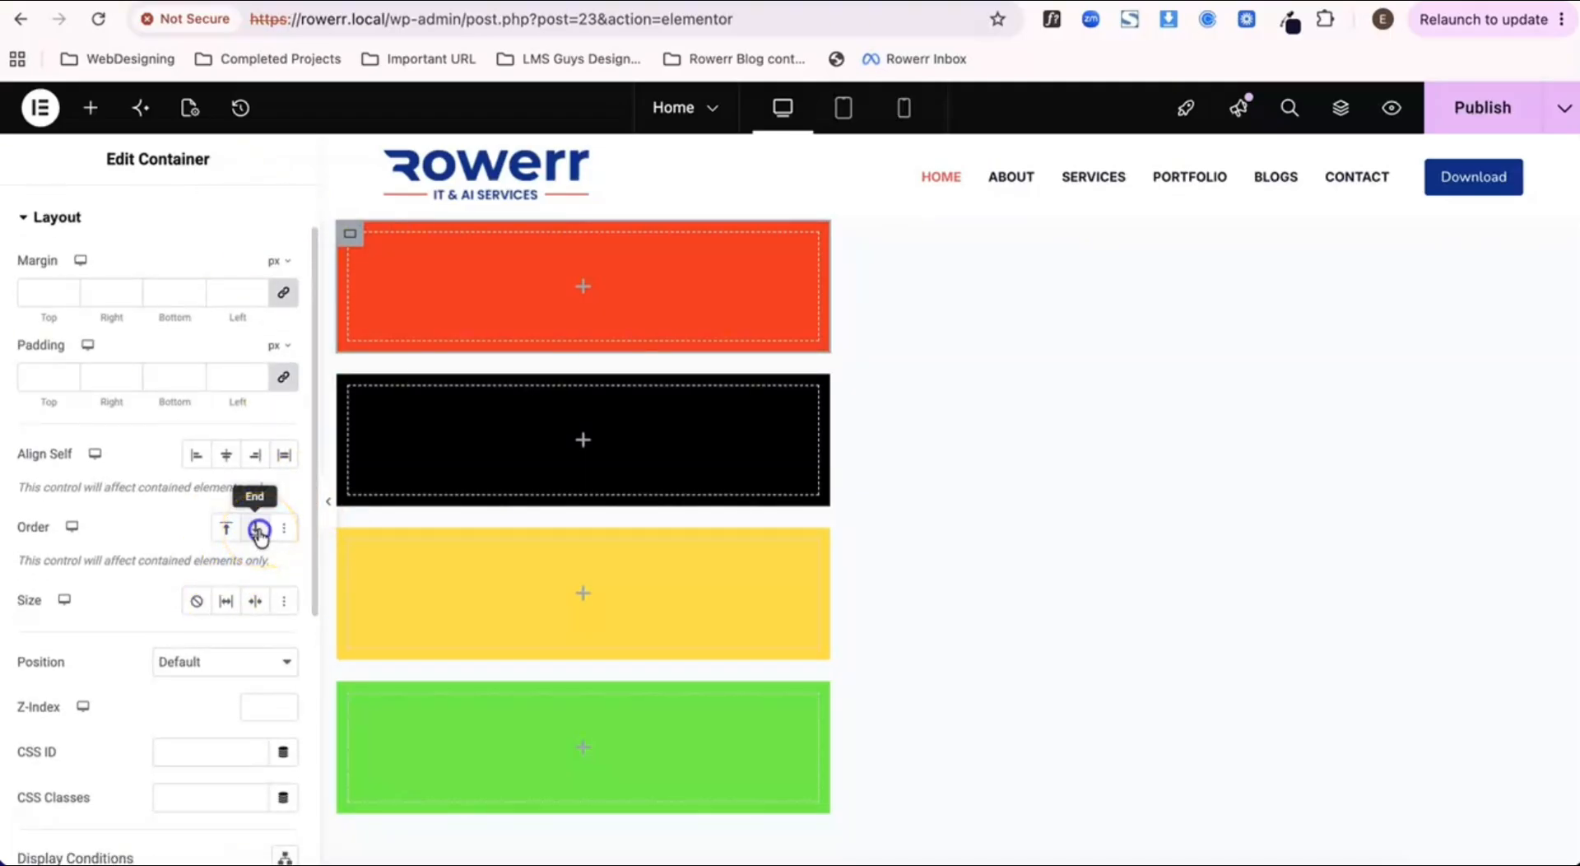
pyautogui.click(258, 530)
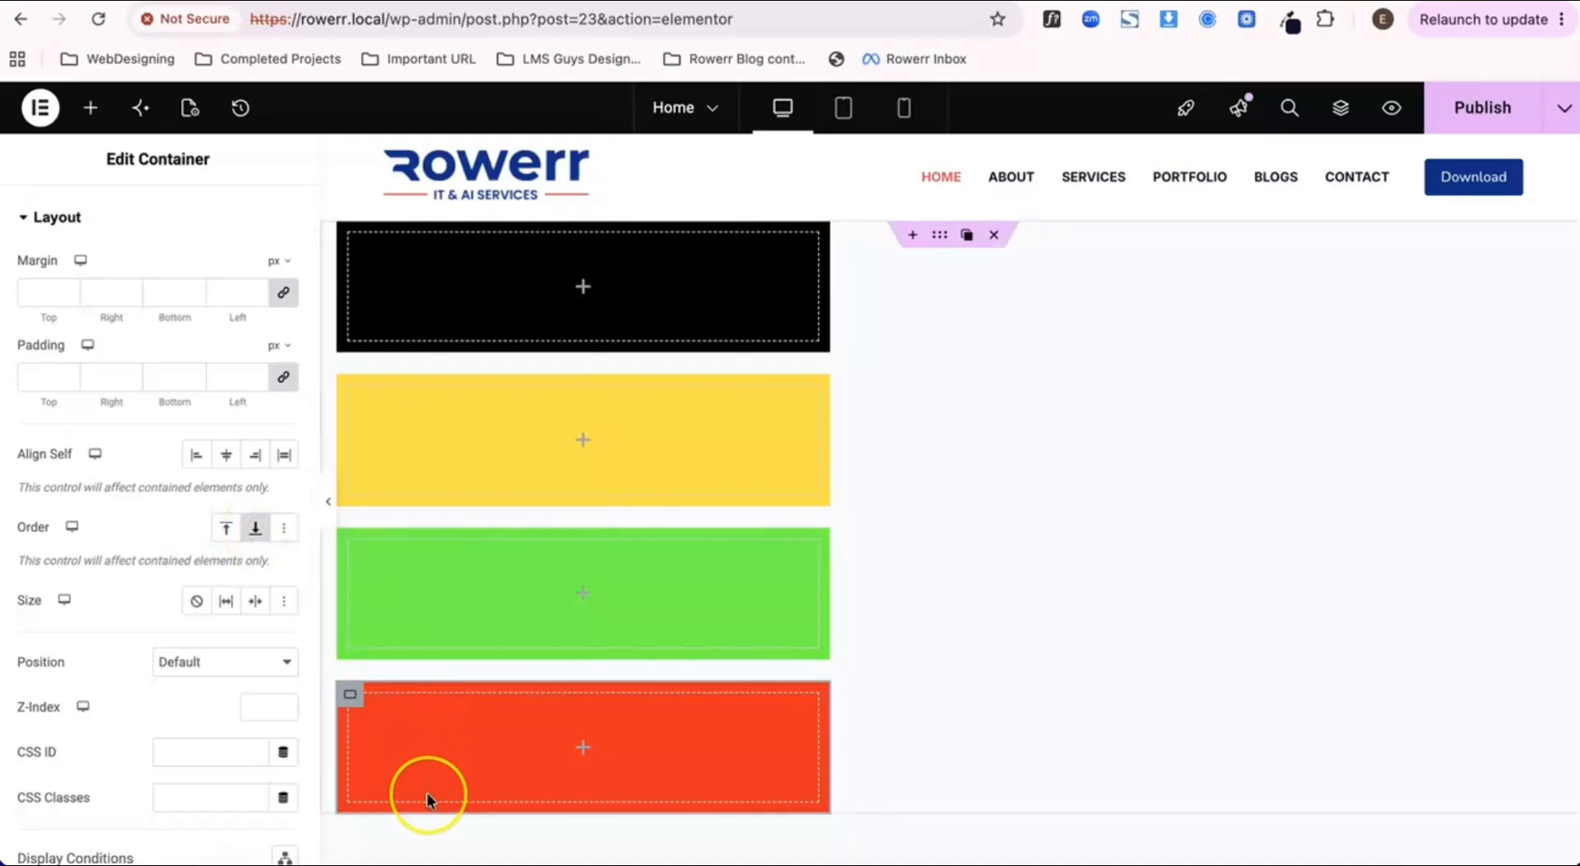
pyautogui.click(256, 533)
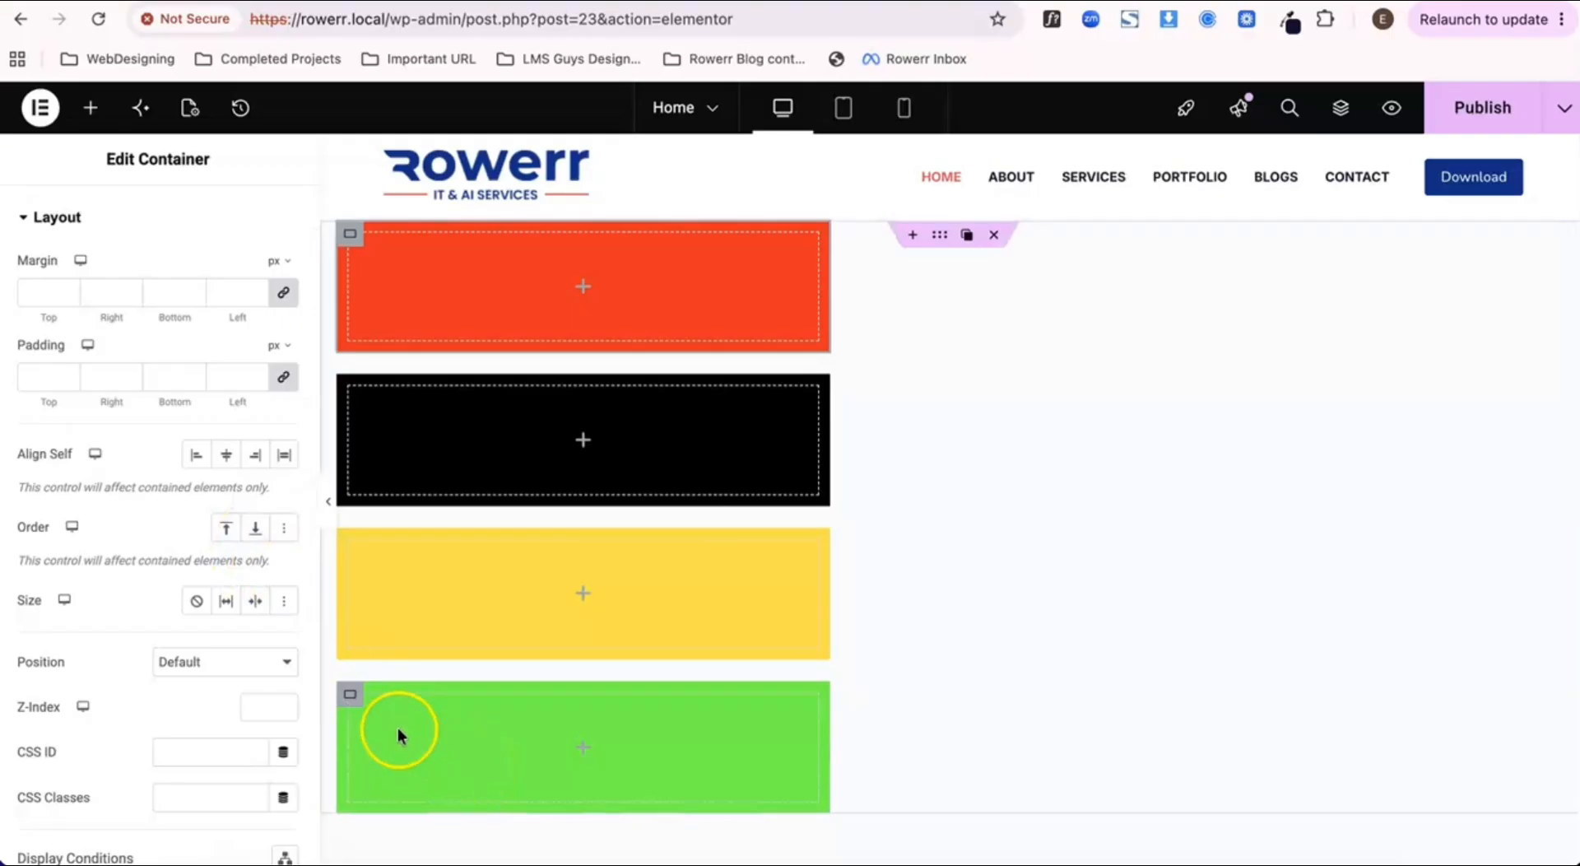
# Step: Try Start for the green container's Order in its advanced layout settings and switch it to End
pyautogui.moveTo(356, 700)
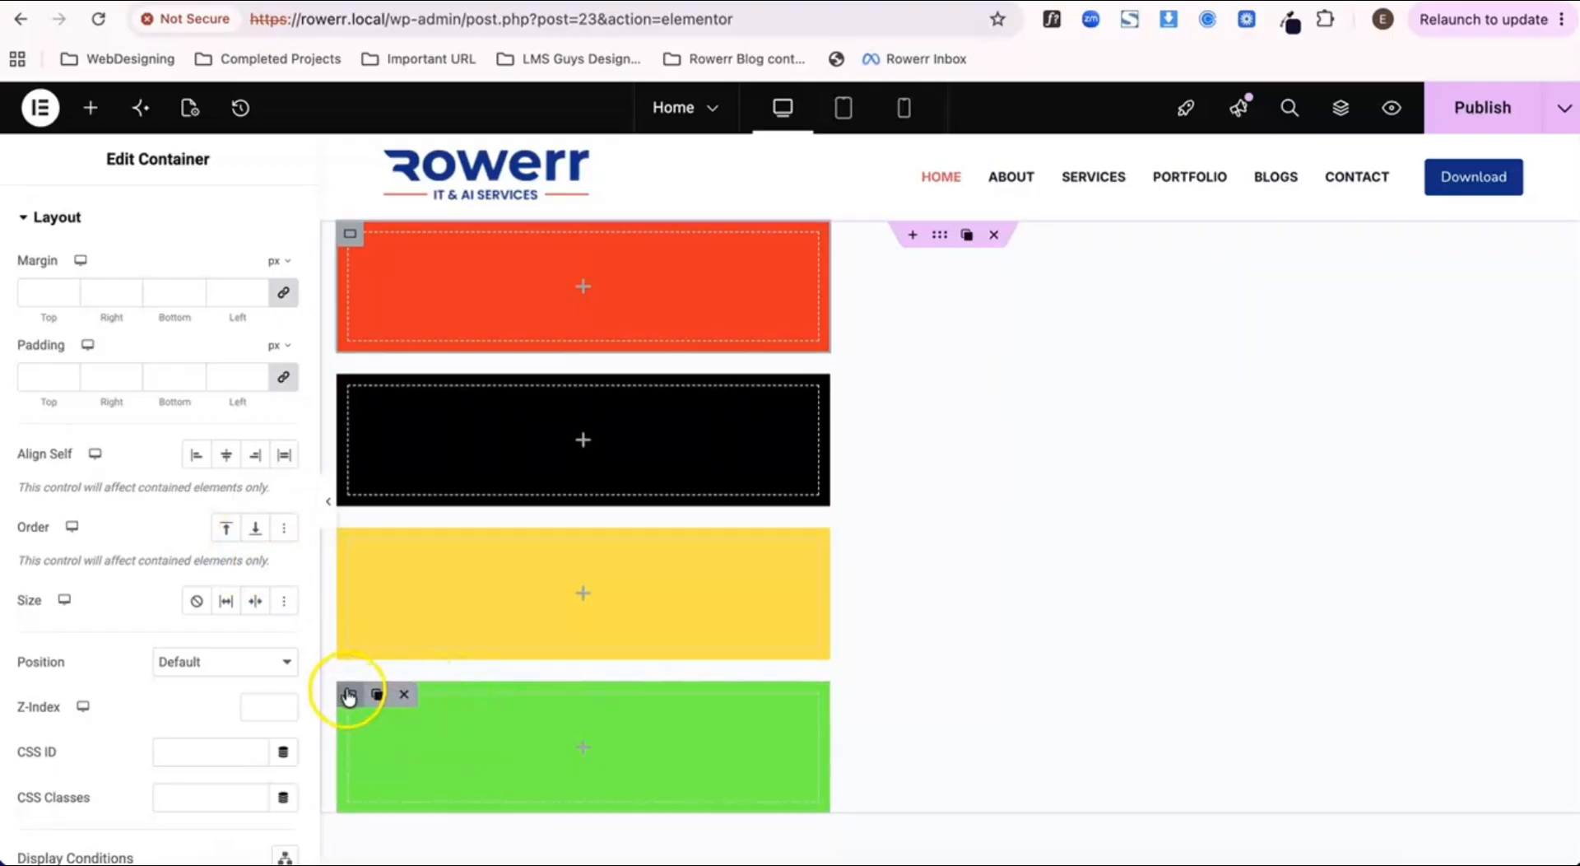
pyautogui.click(349, 695)
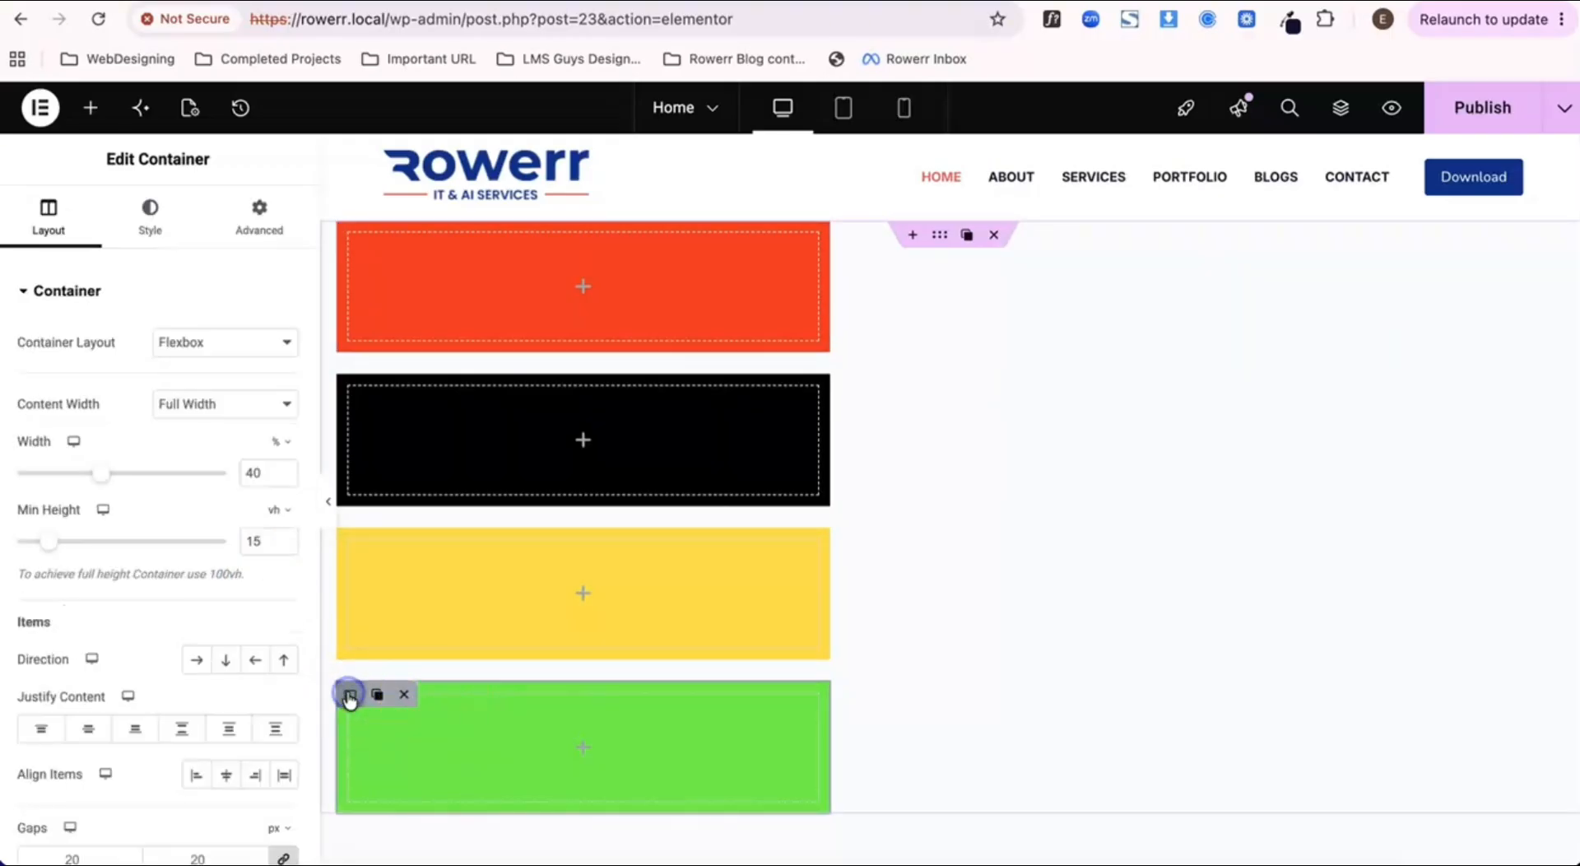
pyautogui.scroll(-2, 224, 688)
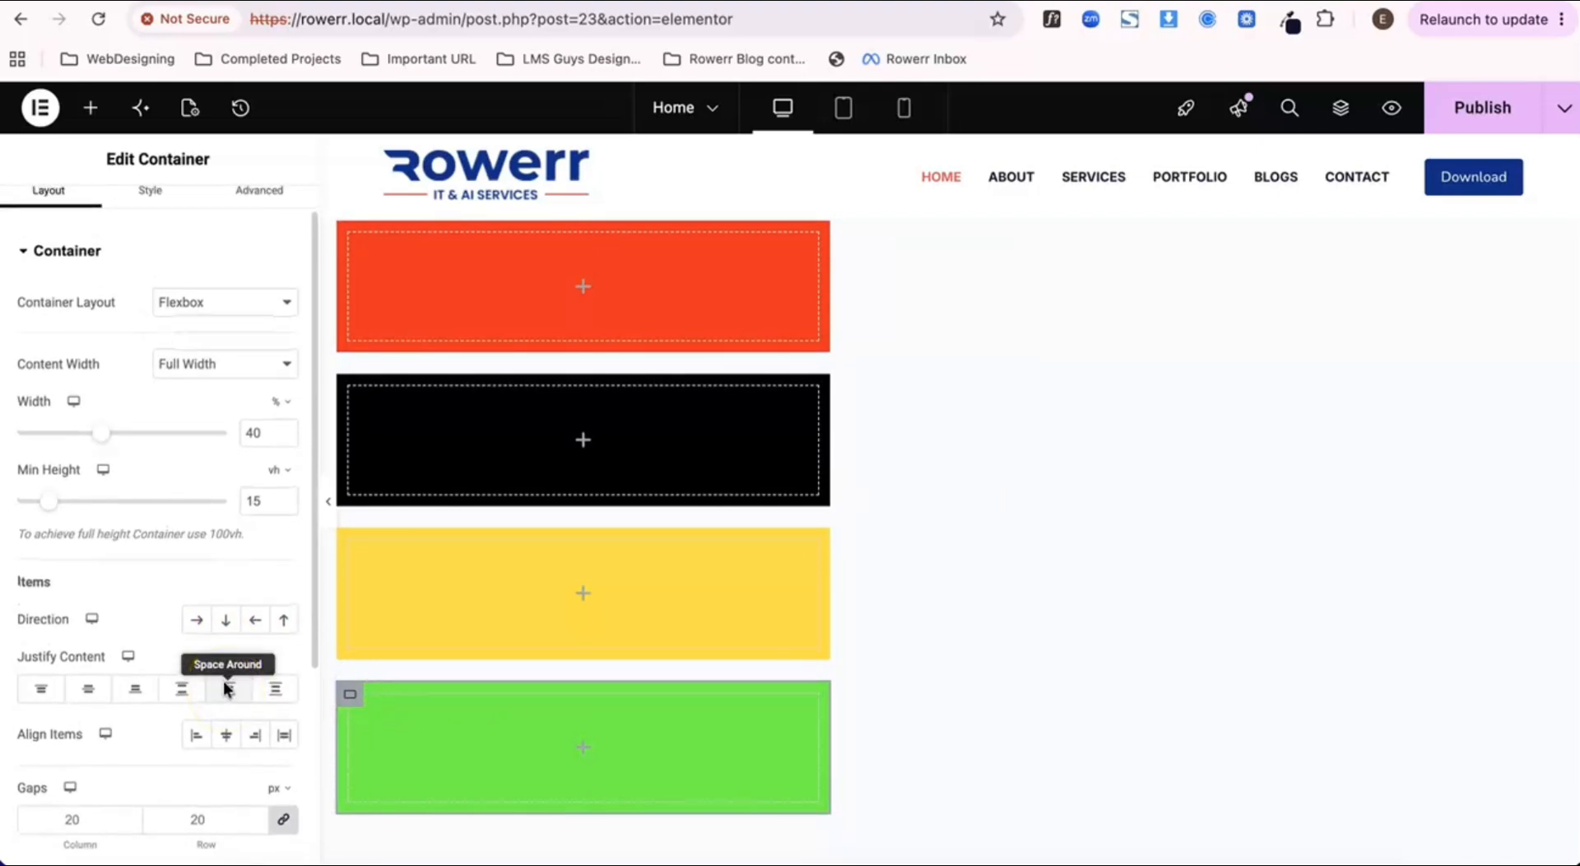
pyautogui.scroll(1, 224, 685)
pyautogui.click(224, 640)
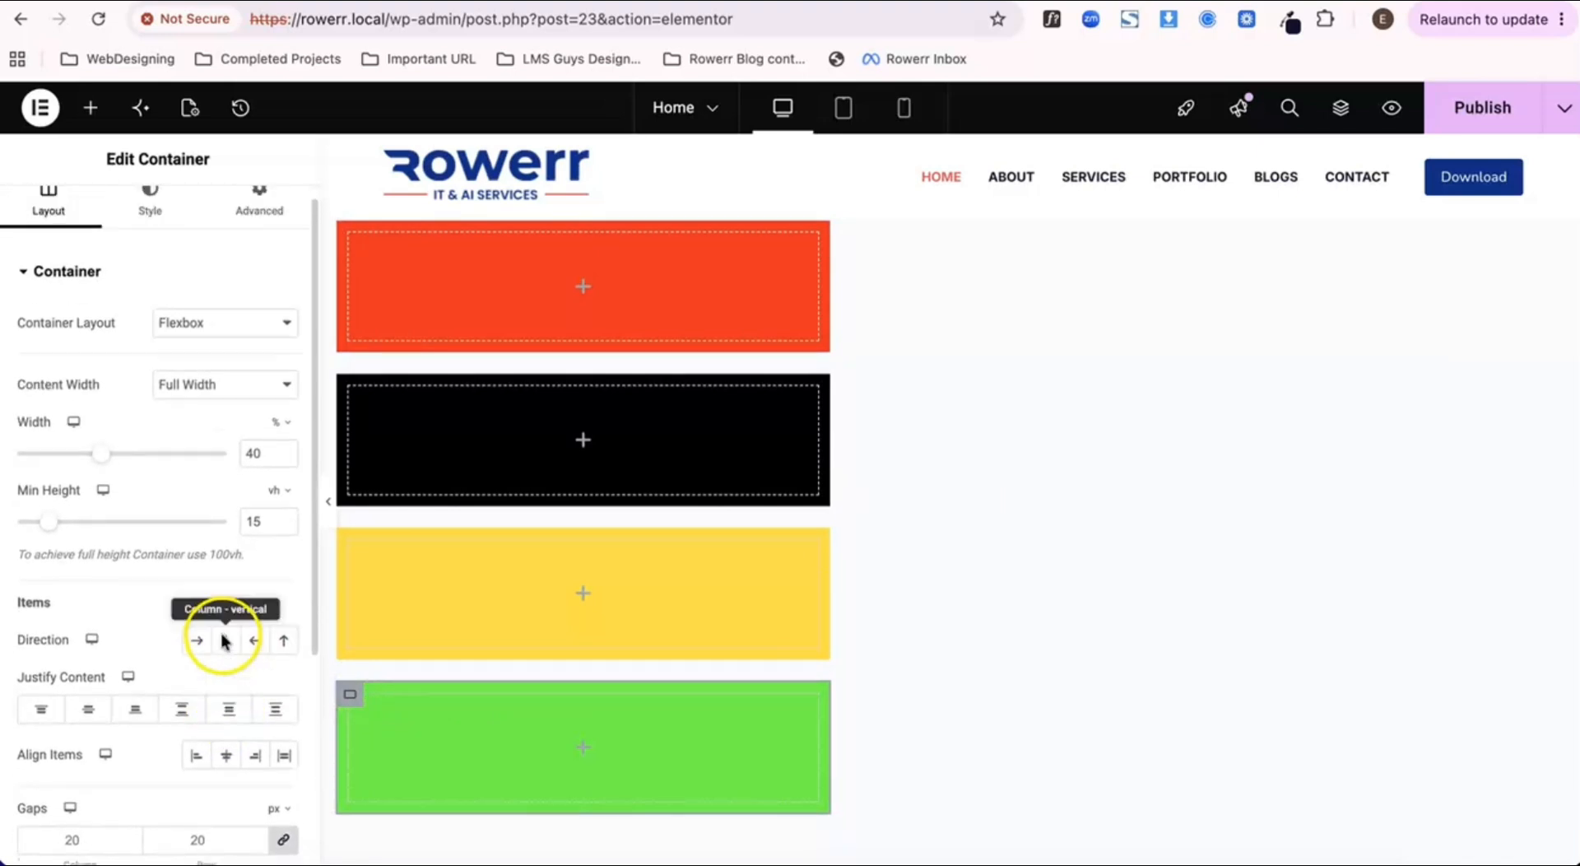
pyautogui.click(259, 212)
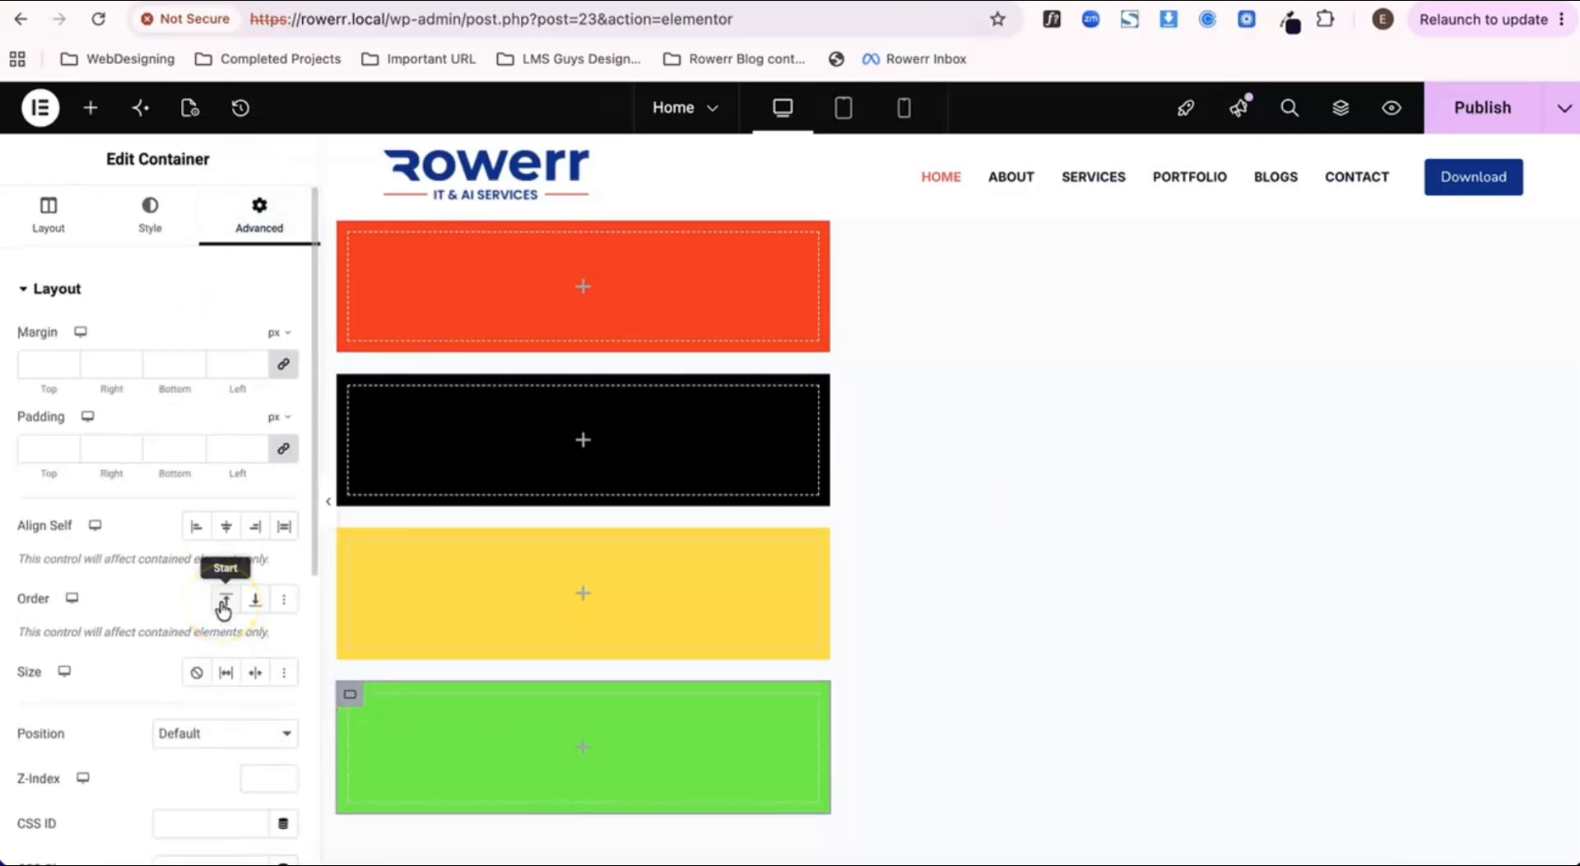
pyautogui.click(222, 605)
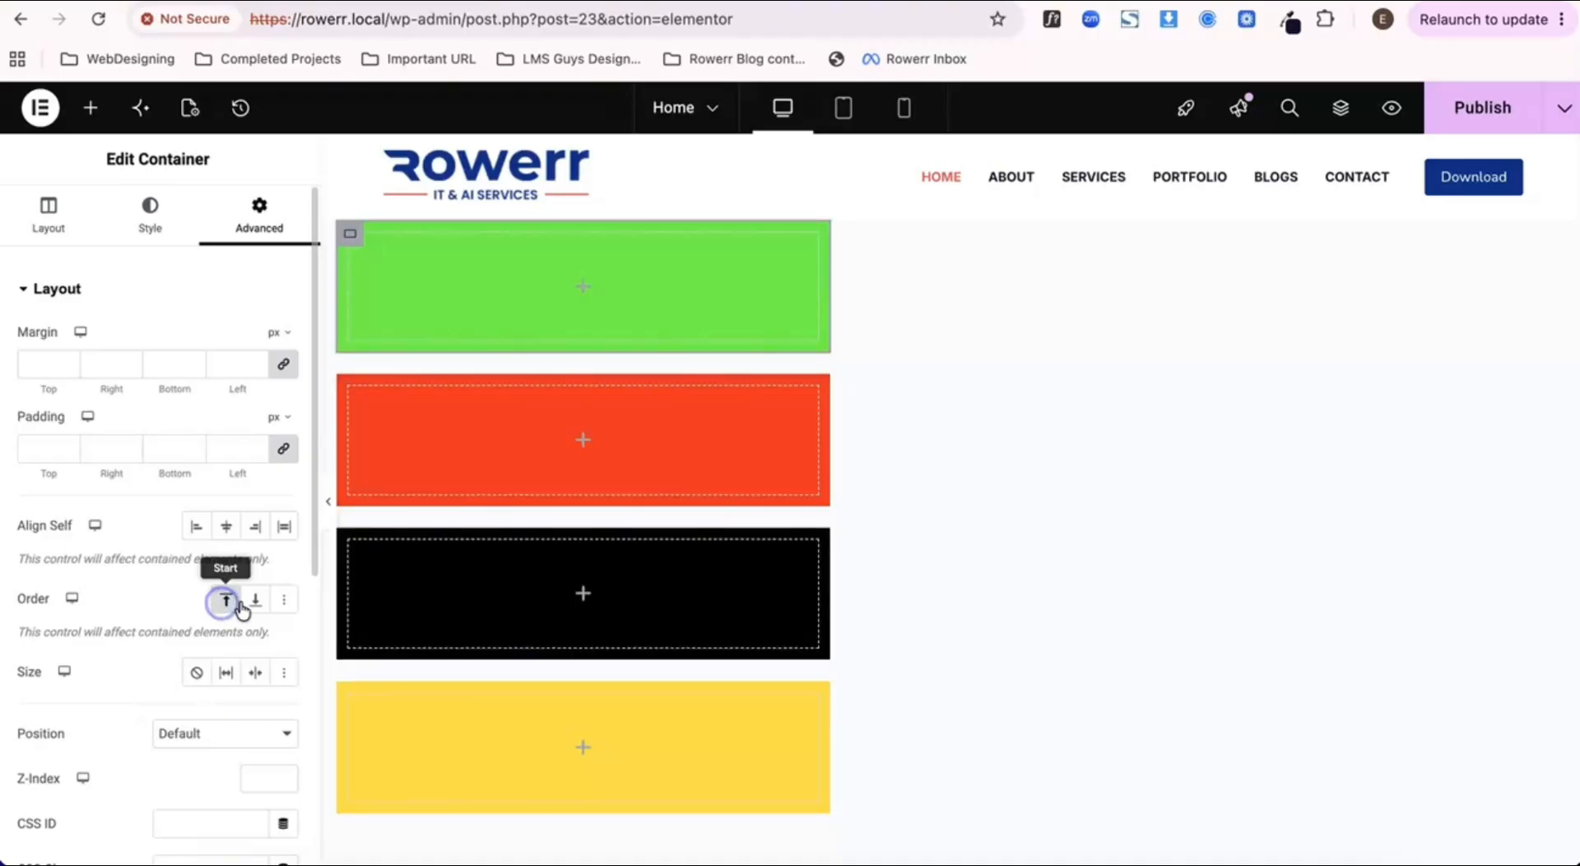
pyautogui.click(261, 605)
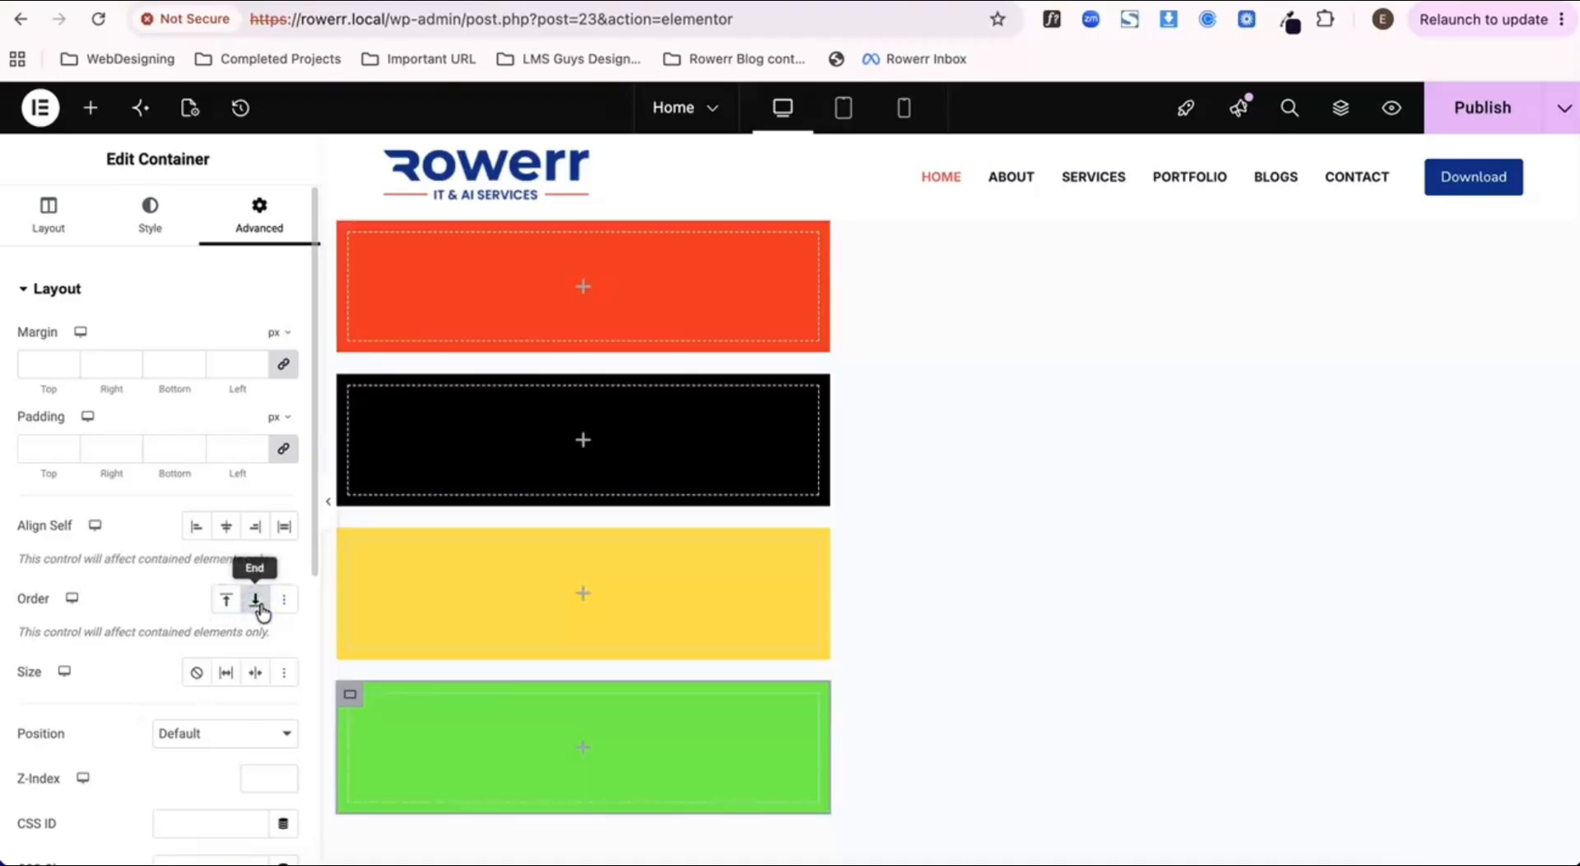